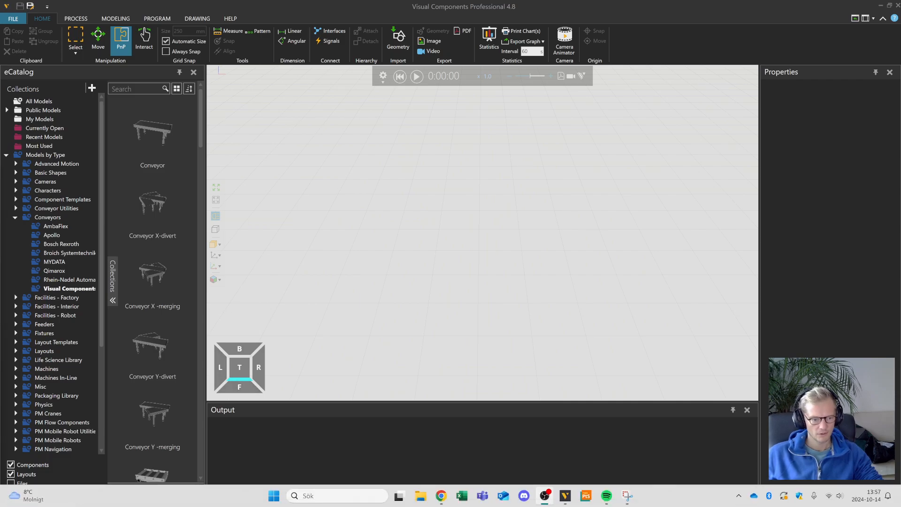
# - Play the reference recording in Snipping Tool from the start, examine the robot's pick-and-place cycle and the truck loading, and minimise the window
pyautogui.moveTo(629, 500)
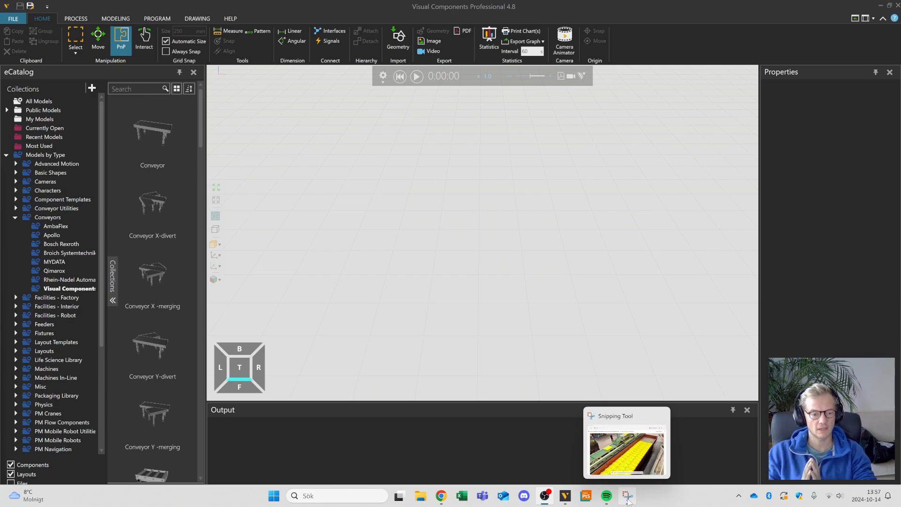
pyautogui.click(628, 501)
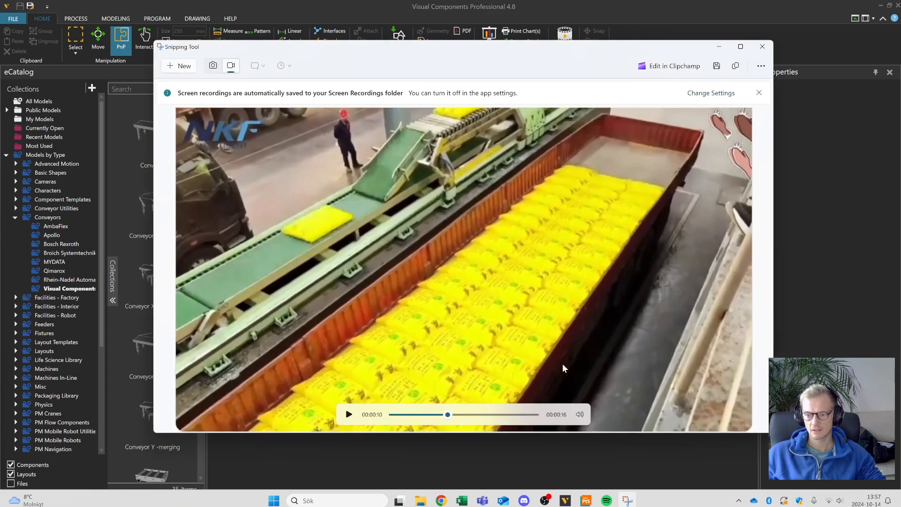
pyautogui.moveTo(447, 415); pyautogui.dragTo(352, 414)
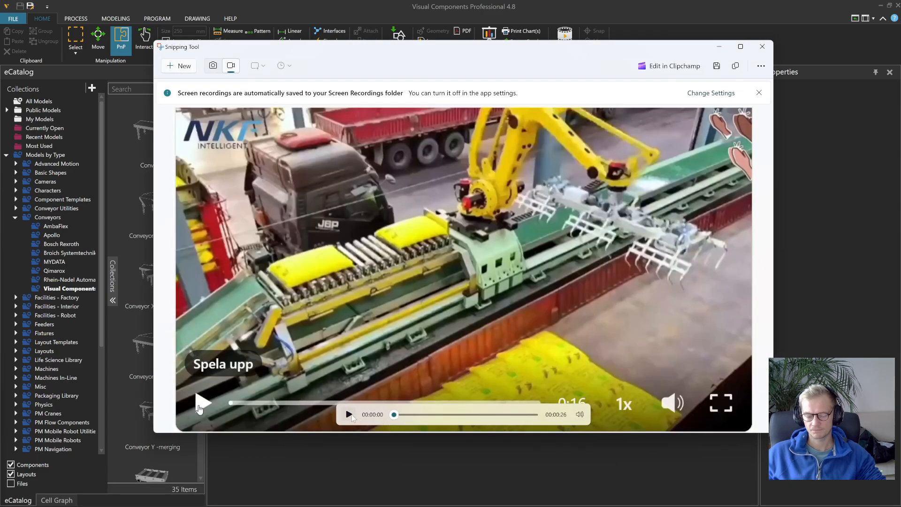
pyautogui.click(349, 415)
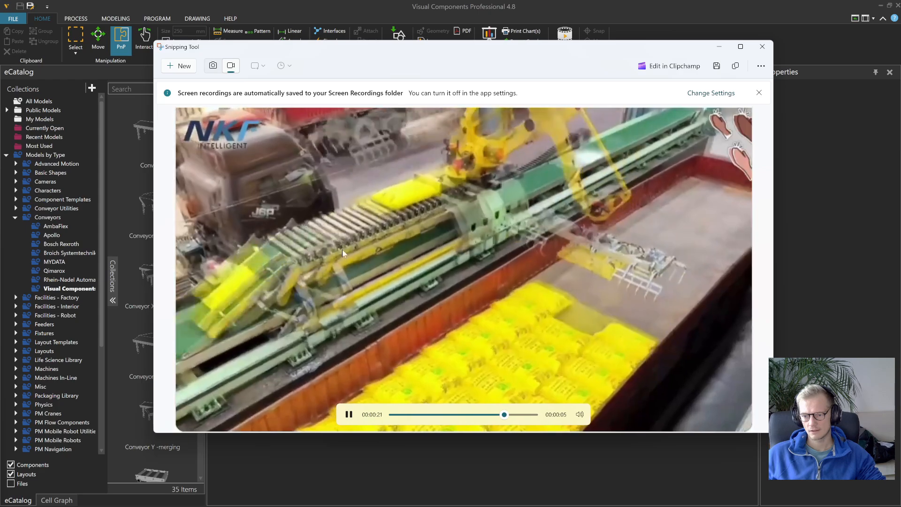
pyautogui.click(480, 414)
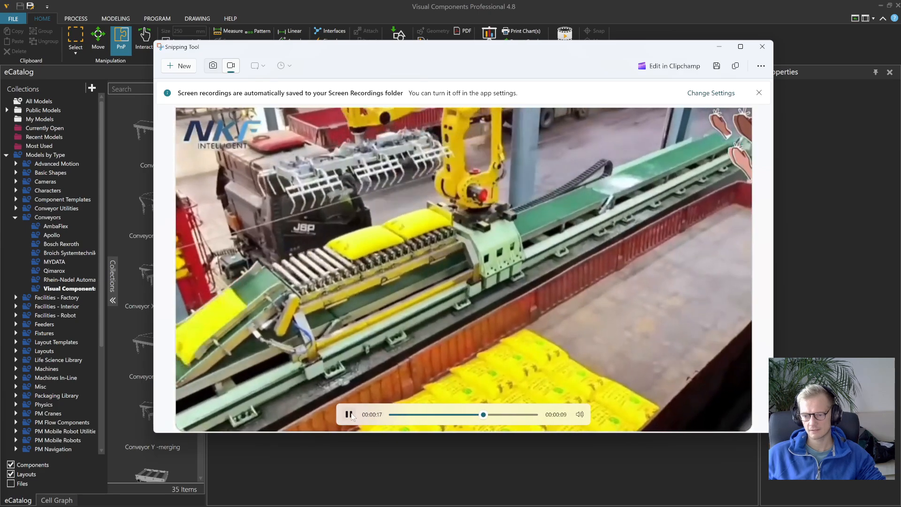
pyautogui.click(350, 415)
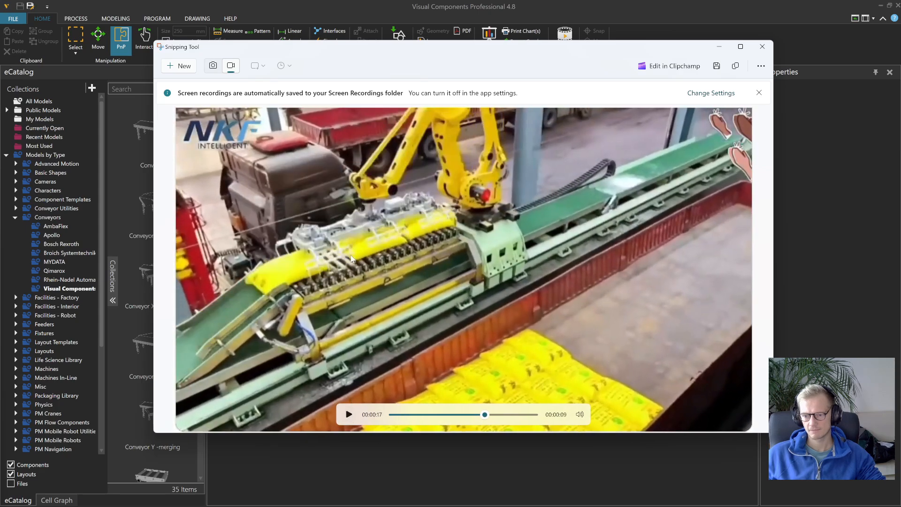
pyautogui.click(348, 415)
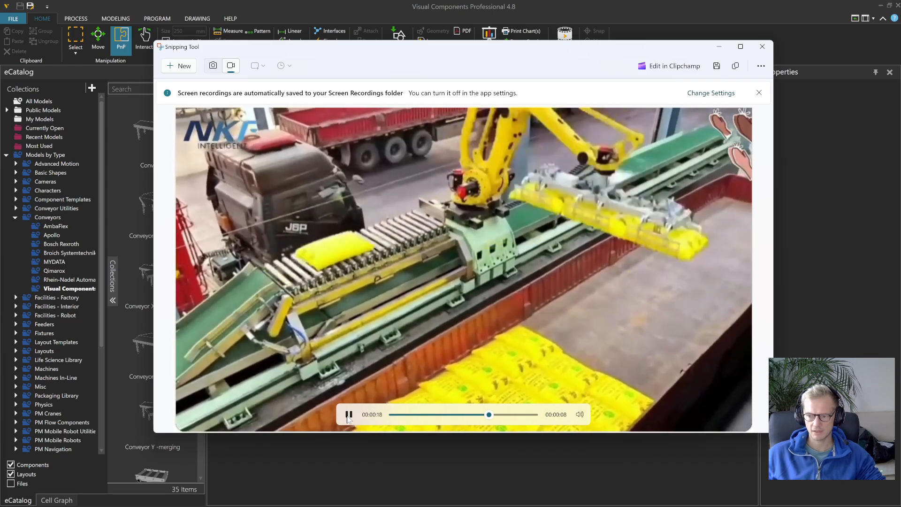
pyautogui.click(349, 415)
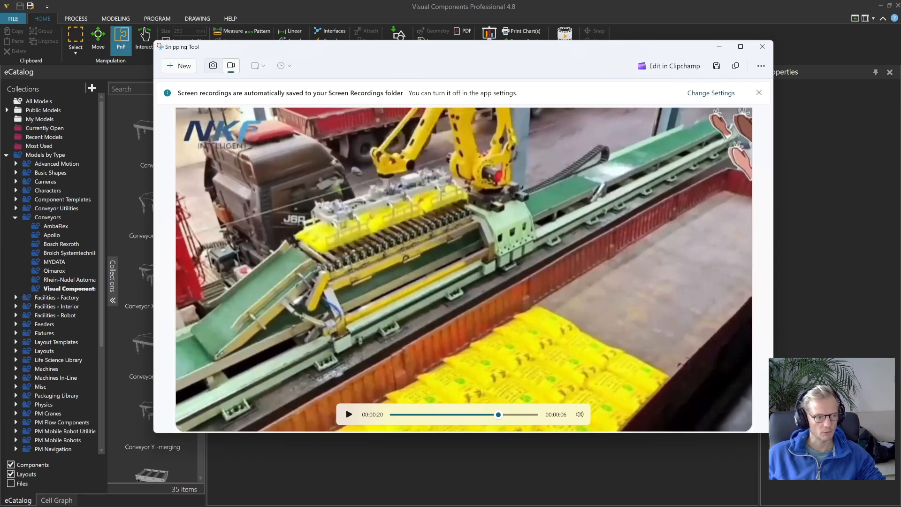
pyautogui.click(349, 417)
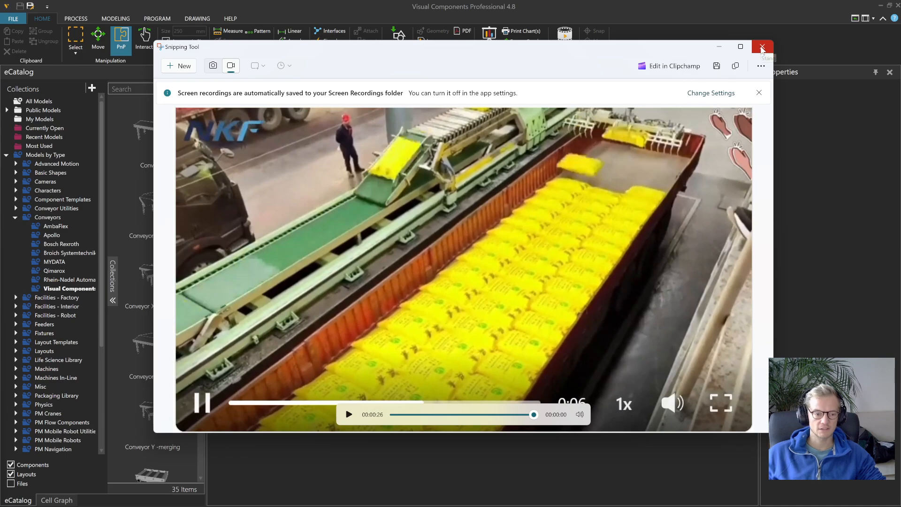
pyautogui.click(460, 415)
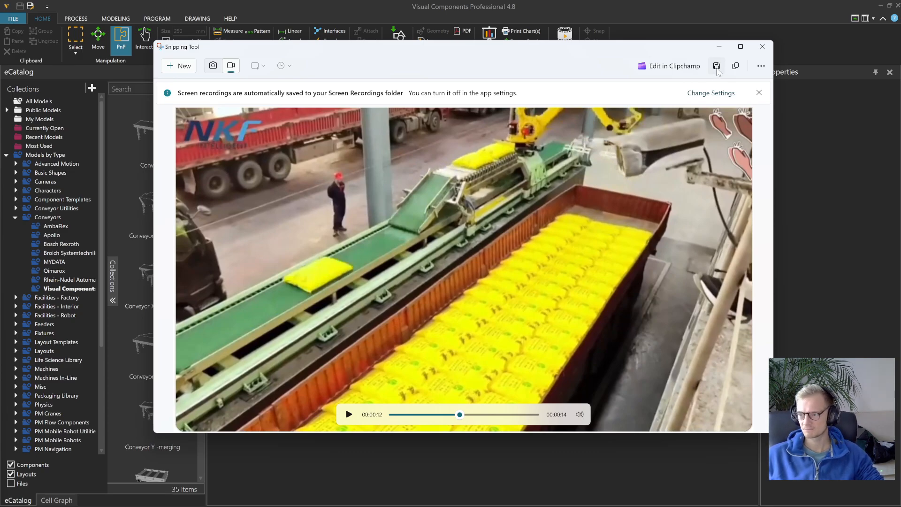
pyautogui.click(721, 47)
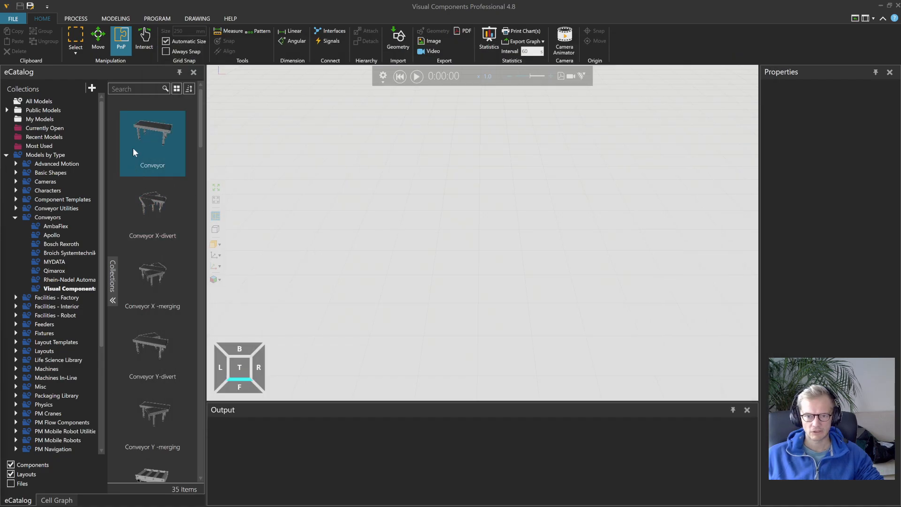
# - Search all catalog collections for "feeder" and place an Advanced Feeder in the empty layout
pyautogui.click(140, 89)
pyautogui.write('feeder')
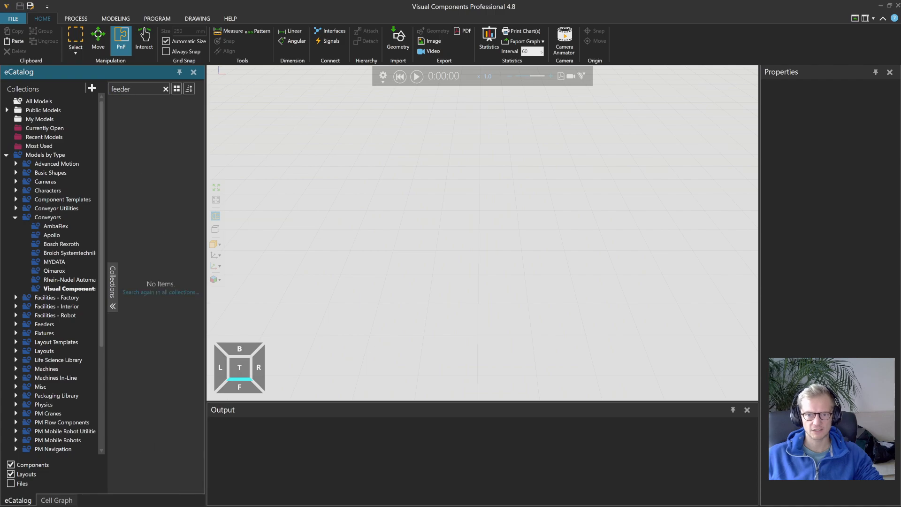
pyautogui.click(171, 293)
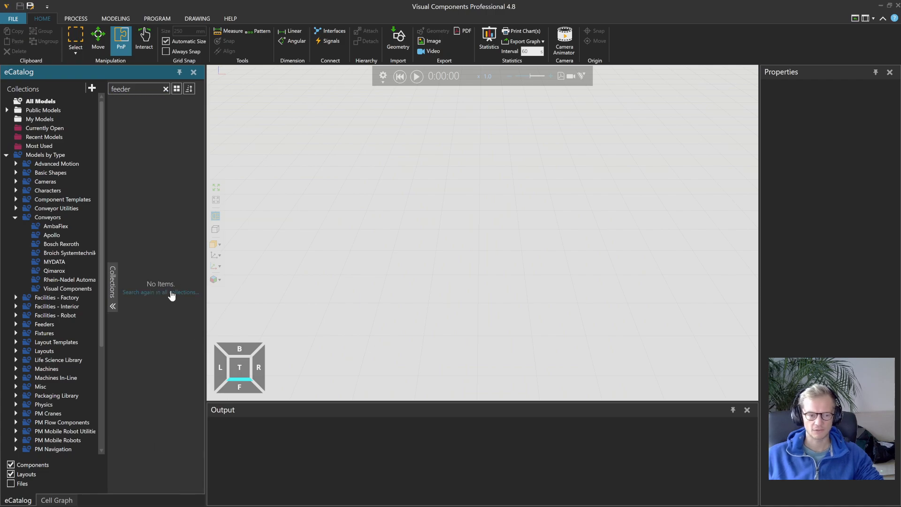
pyautogui.scroll(-5, 180, 156)
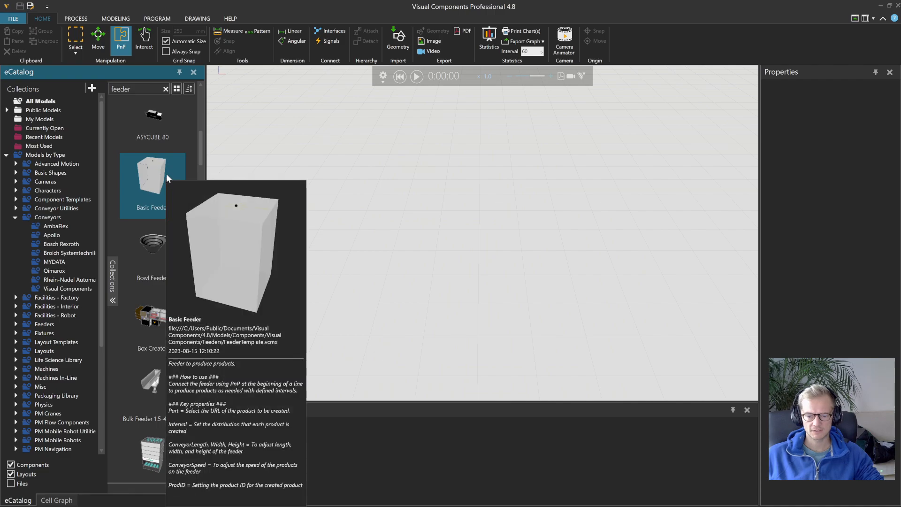
pyautogui.scroll(-3, 167, 174)
pyautogui.moveTo(168, 226)
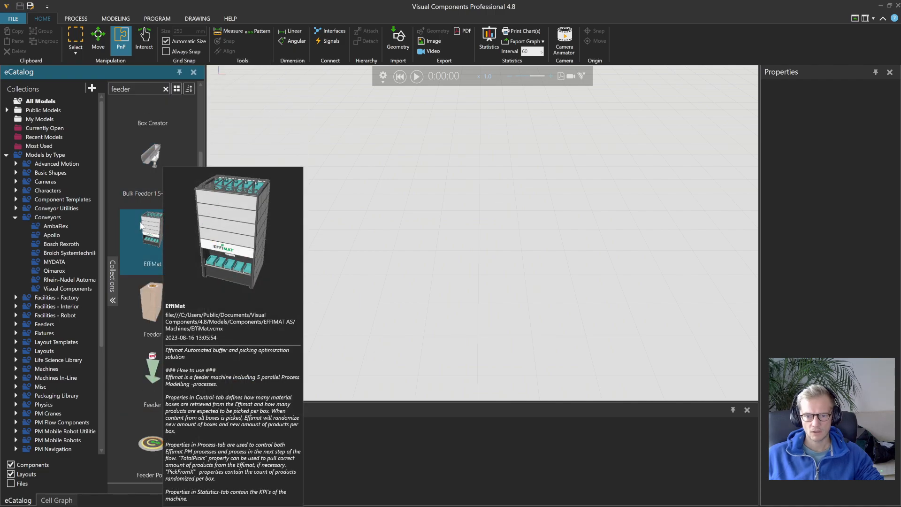
pyautogui.scroll(-3, 192, 145)
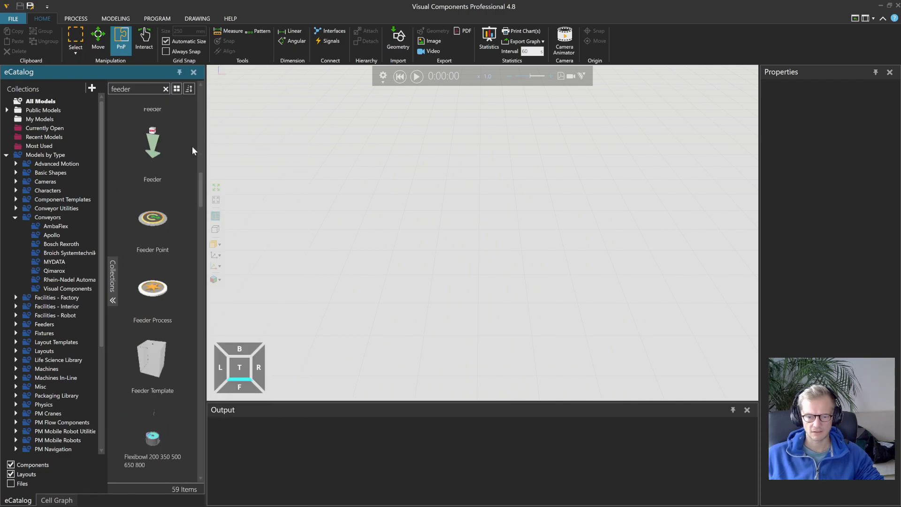
pyautogui.scroll(-5, 193, 146)
pyautogui.moveTo(202, 210); pyautogui.dragTo(202, 101)
pyautogui.moveTo(154, 136); pyautogui.dragTo(329, 239)
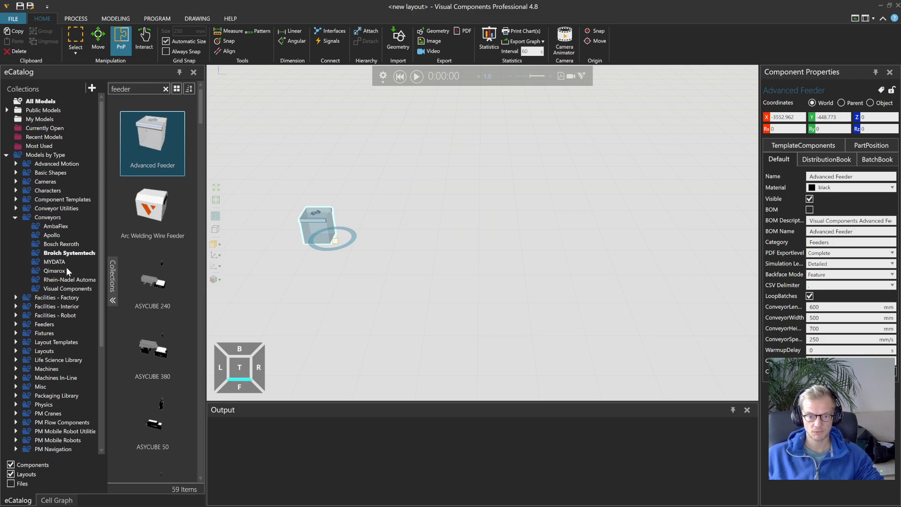
# - Attach a Visual Components Conveyor to the Advanced Feeder's outlet and stretch it to about 7327 mm long
pyautogui.click(68, 289)
pyautogui.moveTo(152, 141); pyautogui.dragTo(644, 217)
pyautogui.click(144, 41)
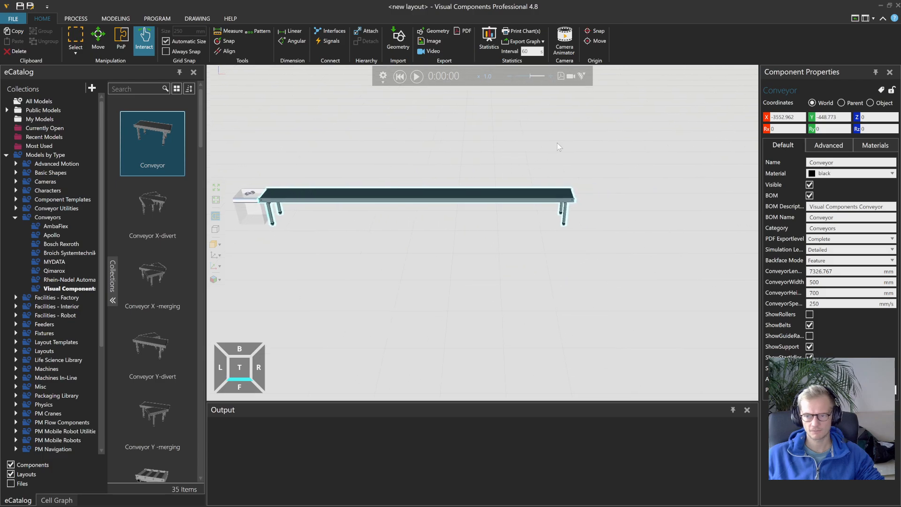
# - Run the simulation at reduced speed to check the products moving along the conveyor, and reset it
pyautogui.click(417, 76)
pyautogui.moveTo(530, 76)
pyautogui.mouseDown()
pyautogui.moveTo(538, 76)
pyautogui.moveTo(525, 76)
pyautogui.mouseUp()
pyautogui.scroll(2, 331, 211)
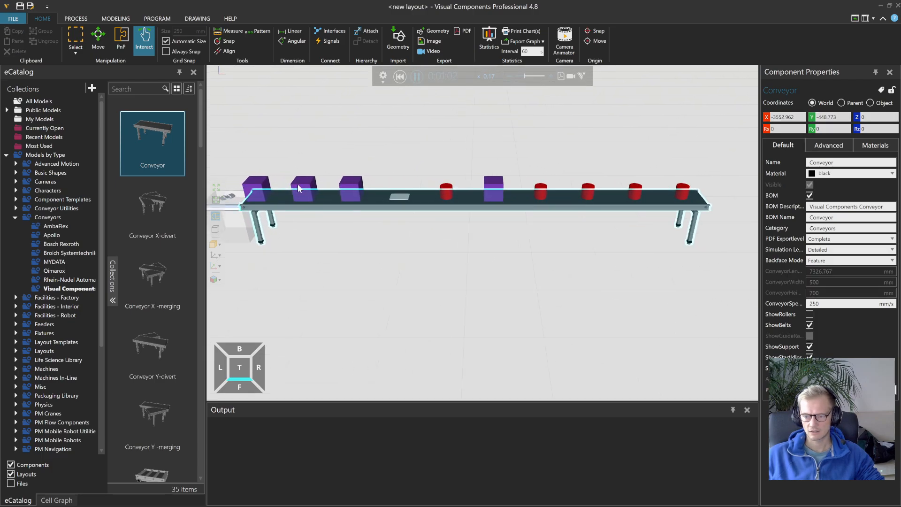
pyautogui.click(400, 76)
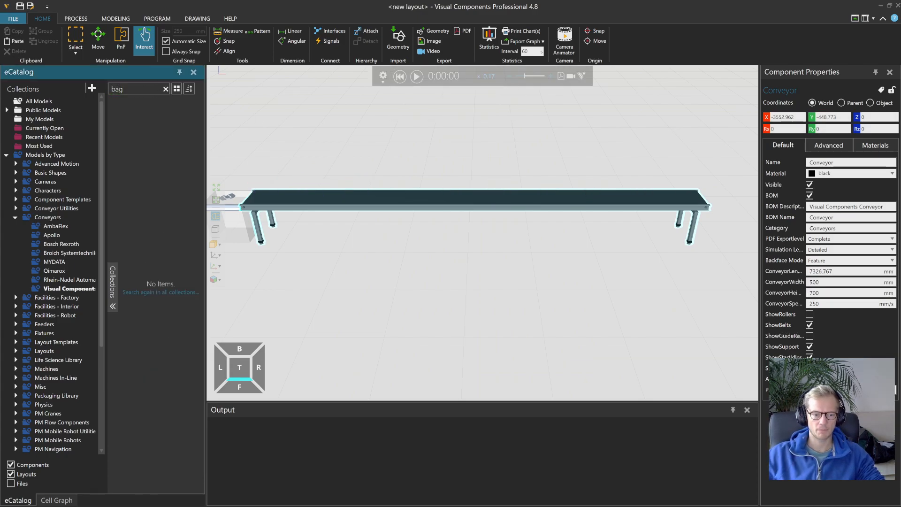
# - Search all catalog collections for "bag" and place the Chips bag on the floor in front of the conveyor
pyautogui.click(168, 293)
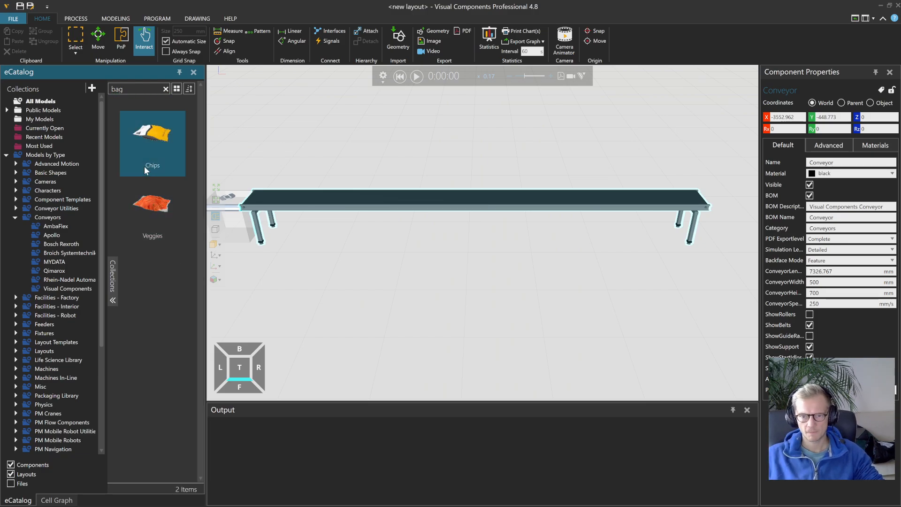
pyautogui.moveTo(156, 141)
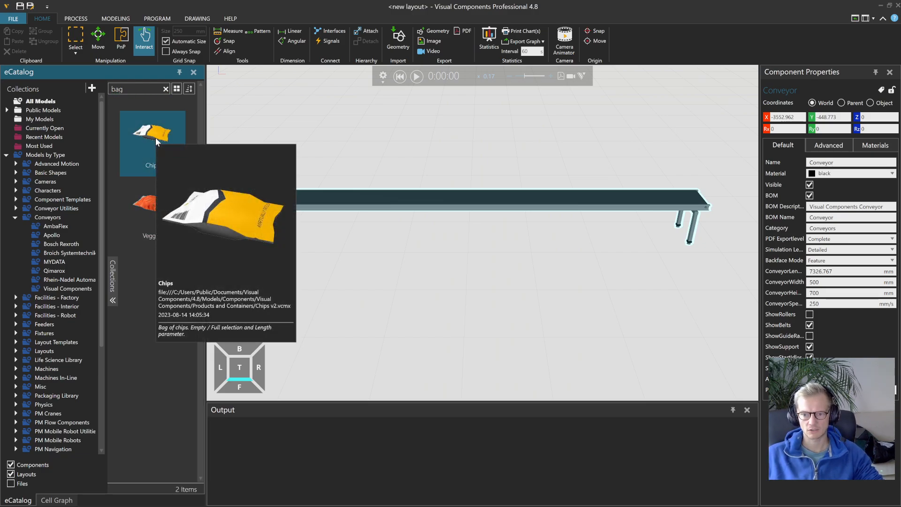
pyautogui.moveTo(155, 136); pyautogui.dragTo(292, 268)
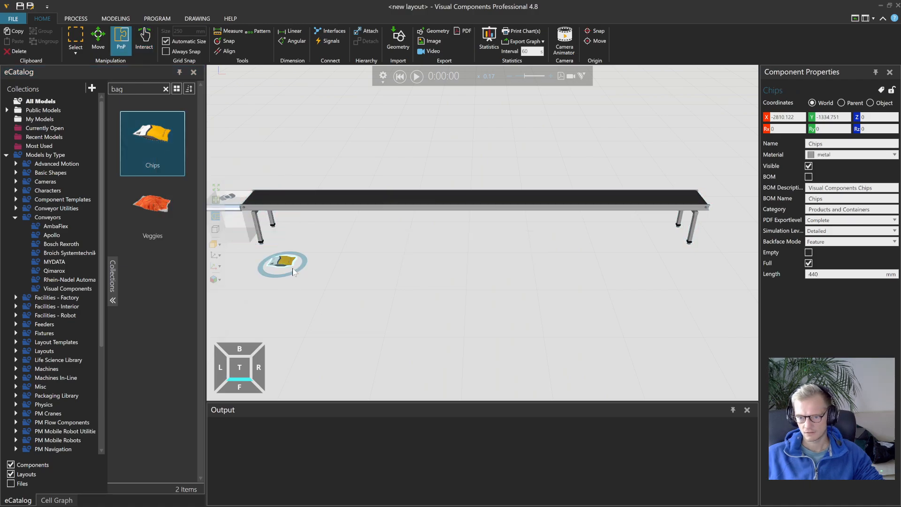
pyautogui.moveTo(302, 272); pyautogui.dragTo(496, 305, button='middle')
pyautogui.scroll(4, 497, 306)
pyautogui.scroll(2, 485, 300)
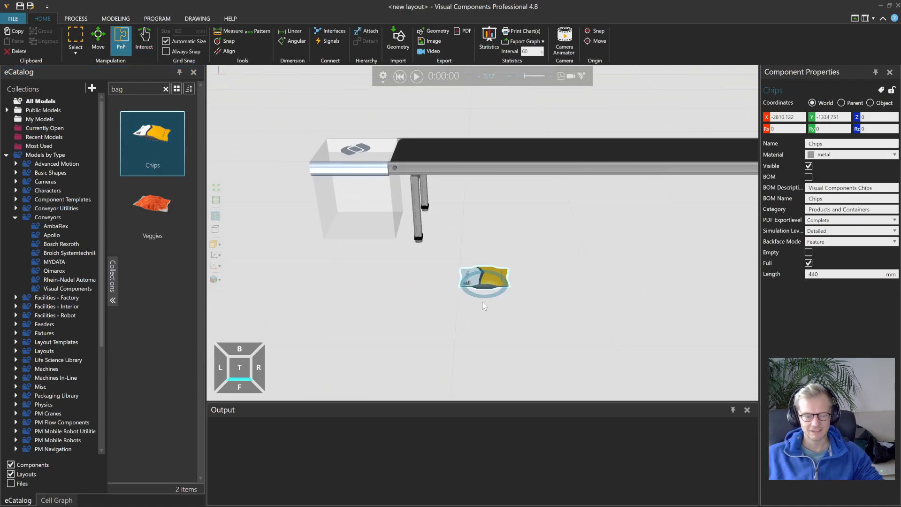
# - Compare the Chips bag with the sacks in the Snipping Tool recording and double its length to 880 mm
pyautogui.click(628, 502)
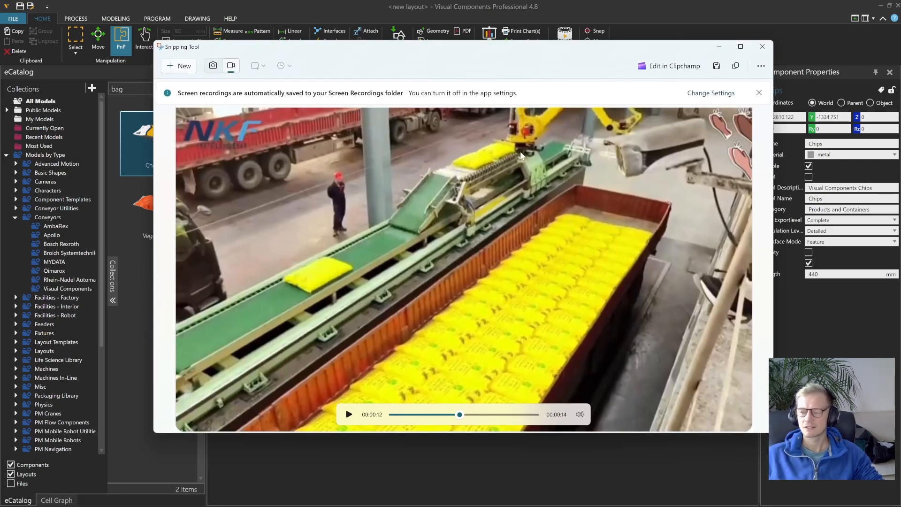
pyautogui.click(720, 48)
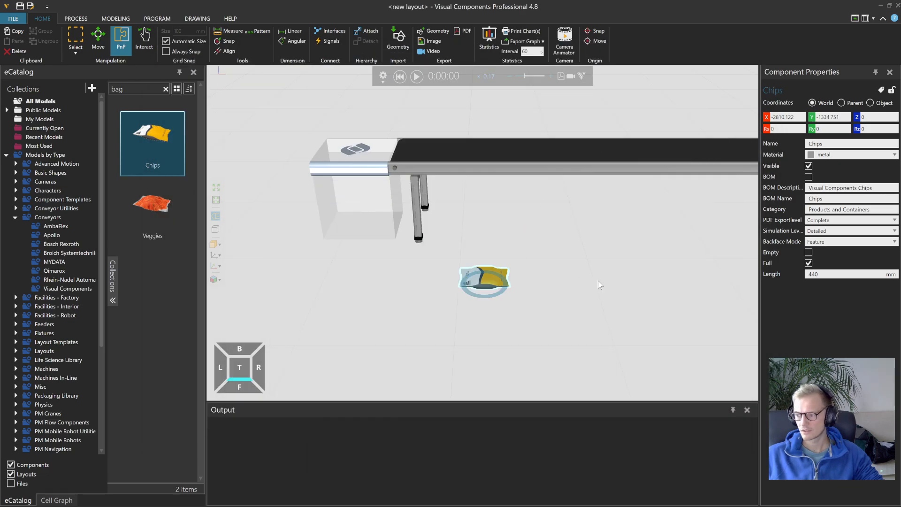
pyautogui.scroll(5, 497, 289)
pyautogui.moveTo(497, 289); pyautogui.dragTo(526, 307, button='right')
pyautogui.click(830, 274)
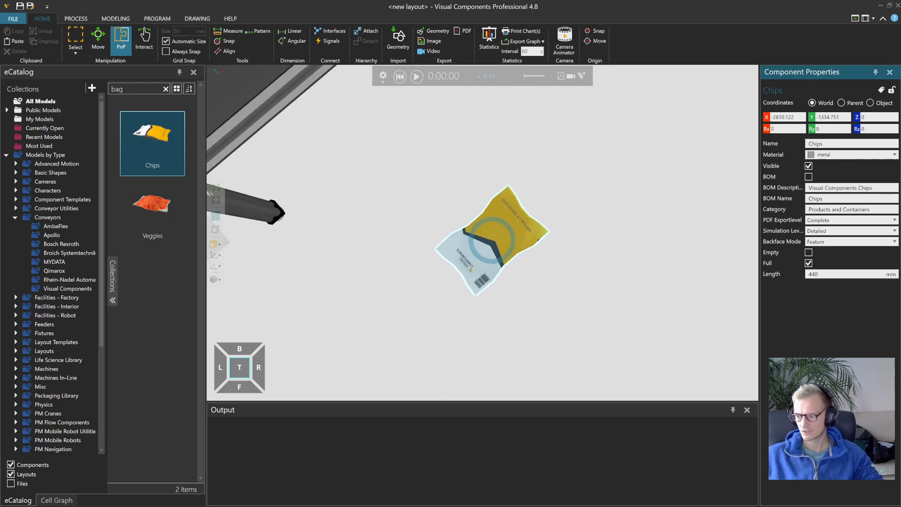
pyautogui.write('*2')
pyautogui.press('Return')
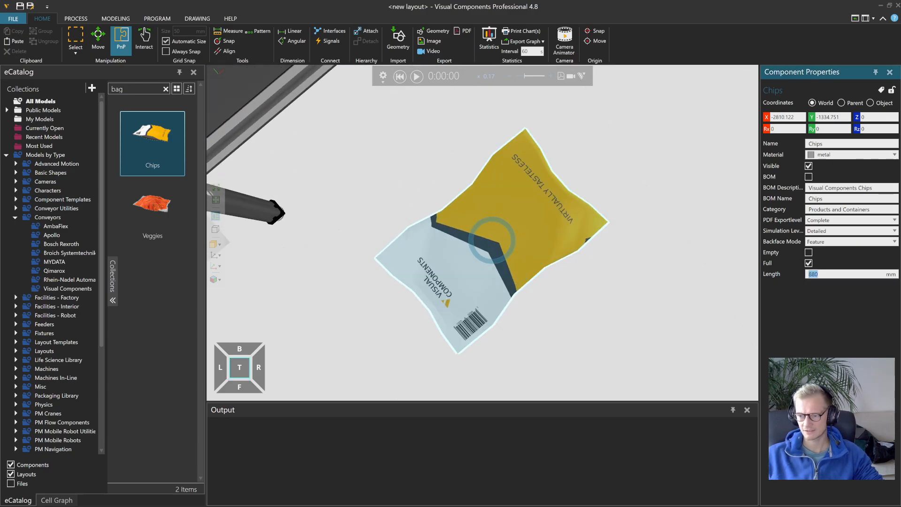
pyautogui.moveTo(575, 301); pyautogui.dragTo(550, 278, button='right')
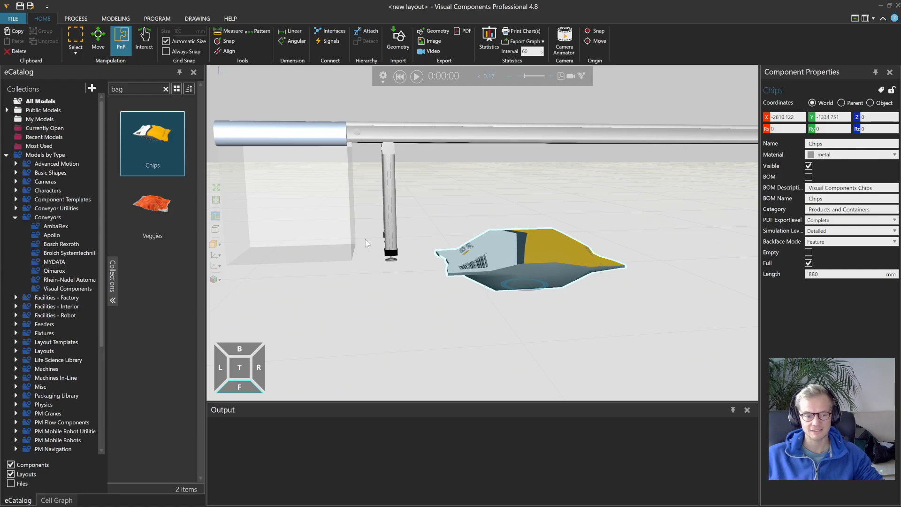
pyautogui.moveTo(478, 235); pyautogui.dragTo(497, 246, button='right')
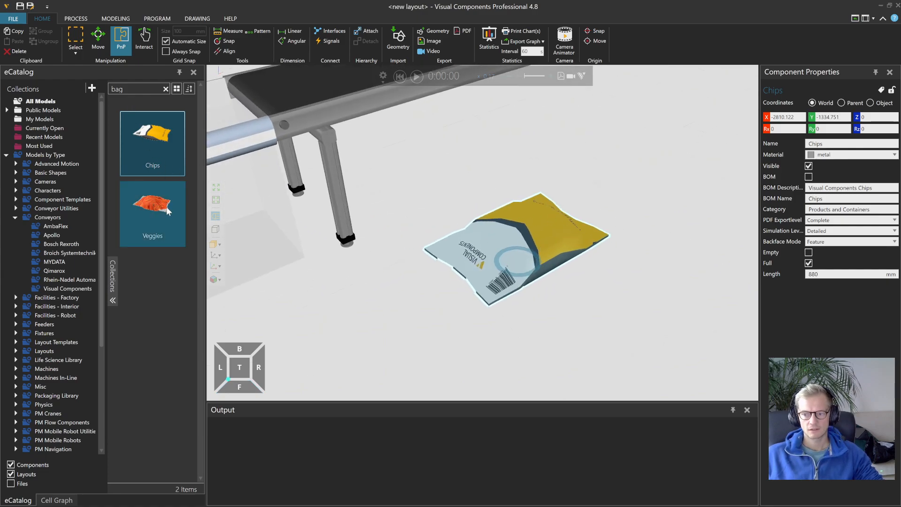
pyautogui.moveTo(566, 243)
pyautogui.mouseDown(button='right')
pyautogui.moveTo(610, 277)
pyautogui.moveTo(575, 255)
pyautogui.mouseUp(button='right')
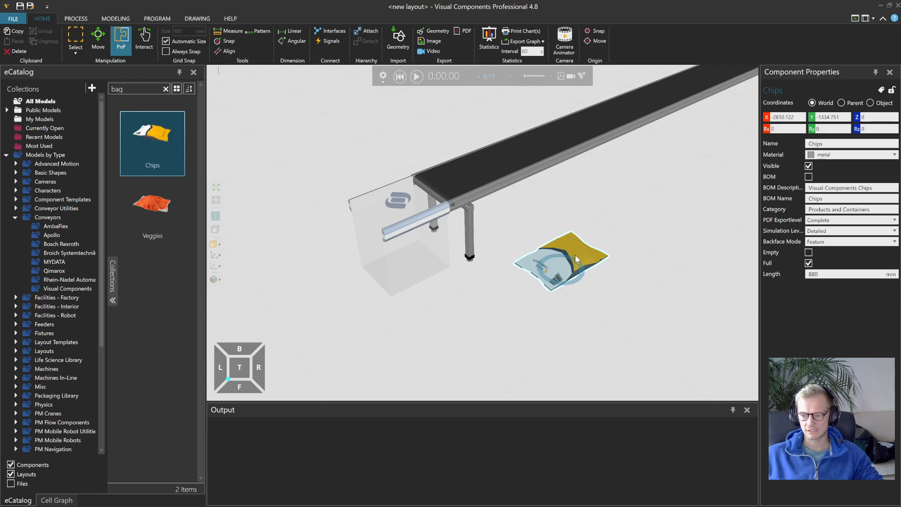
# - Search the catalog for "feeder shape", place a Shape Feeder near the conveyor's start, and delete the Advanced Feeder
pyautogui.click(405, 227)
pyautogui.click(118, 88)
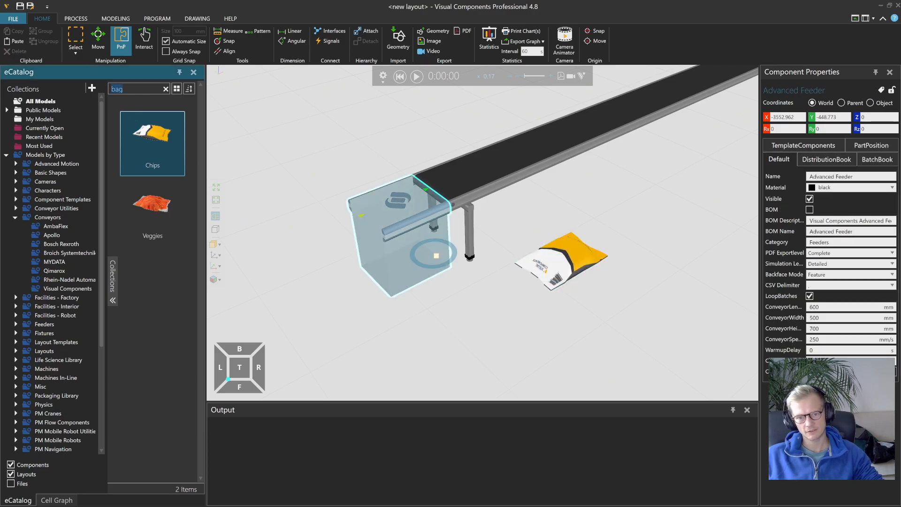
pyautogui.write('feeder shape')
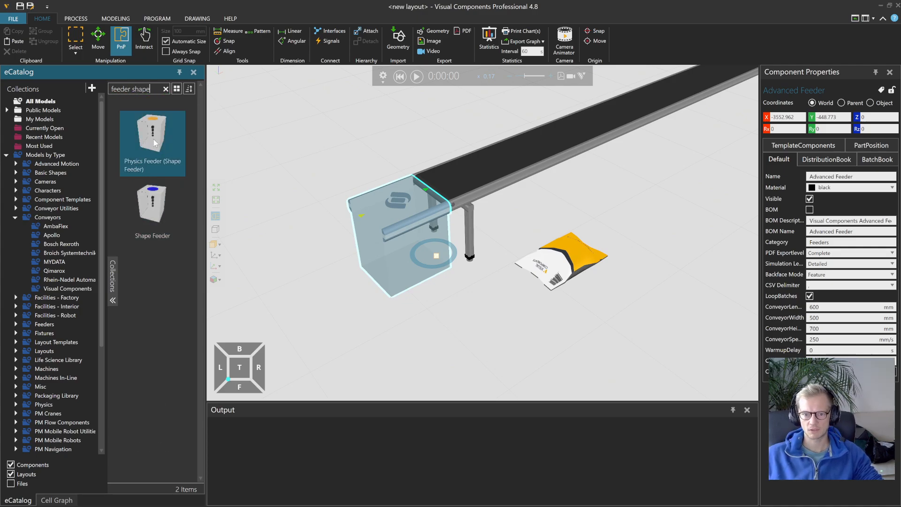
pyautogui.moveTo(147, 210); pyautogui.dragTo(351, 337)
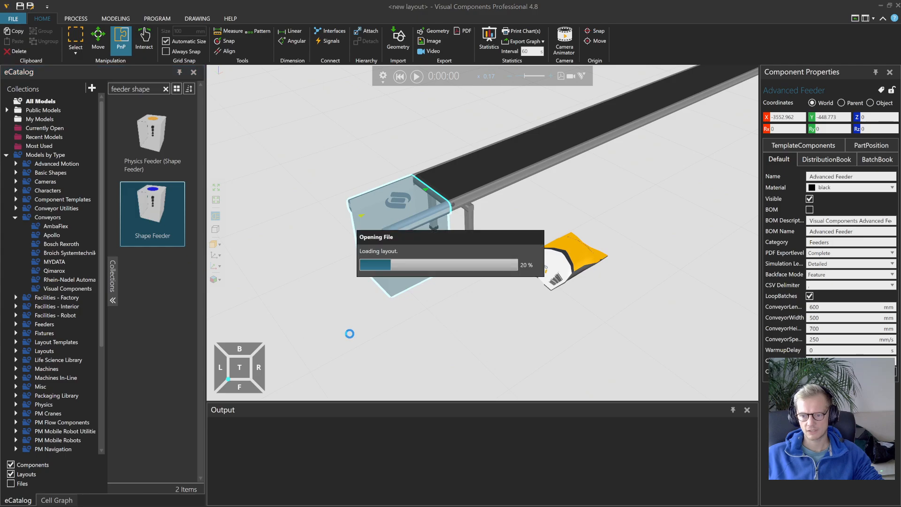
pyautogui.click(422, 206)
pyautogui.click(449, 188)
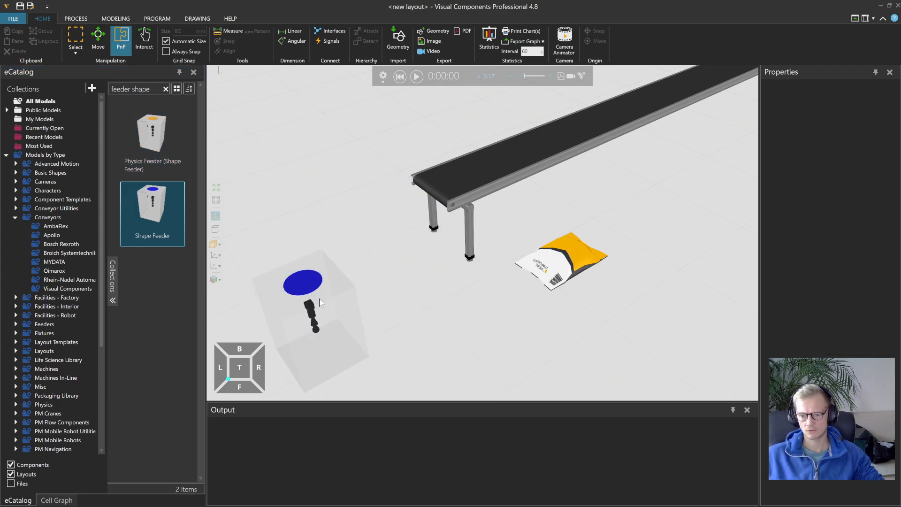
# - Connect the Shape Feeder to the conveyor's start, run the simulation at a speed of 0.05, and reset it
pyautogui.moveTo(342, 299); pyautogui.dragTo(412, 236)
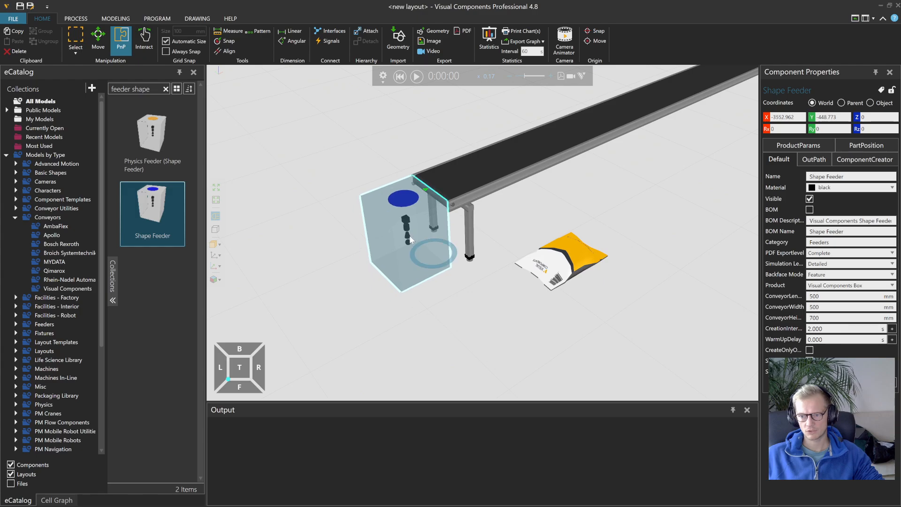
pyautogui.click(416, 76)
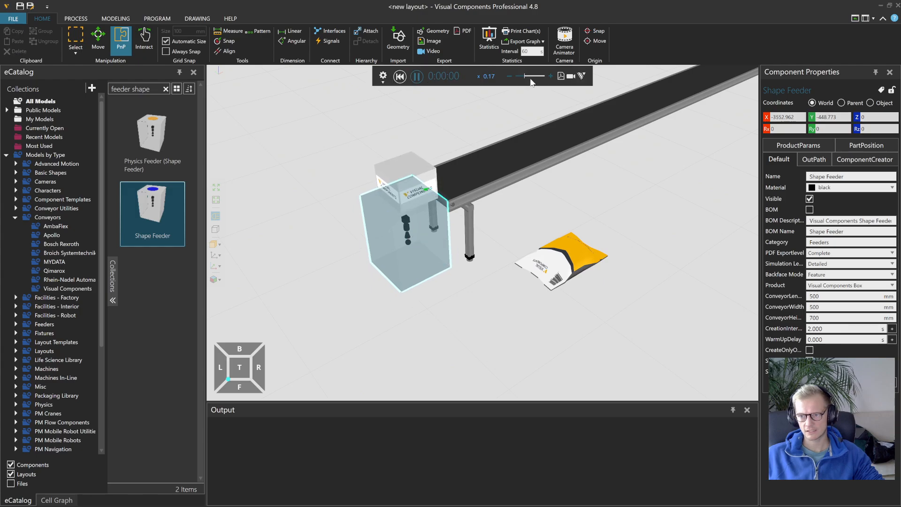
pyautogui.moveTo(524, 76); pyautogui.dragTo(531, 76)
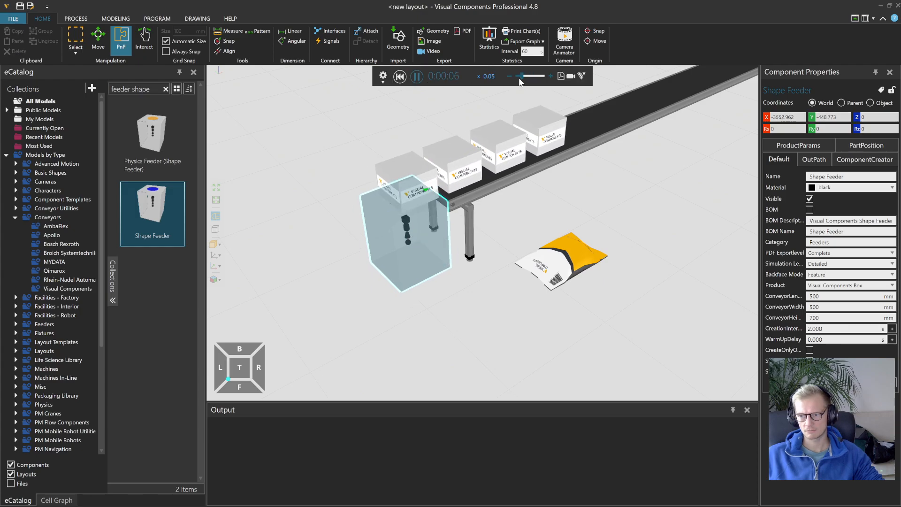
pyautogui.click(399, 76)
# - Move the Chips bag next to the Shape Feeder, attach it to the feeder, and test-run and reset the simulation
pyautogui.moveTo(587, 256); pyautogui.dragTo(353, 257)
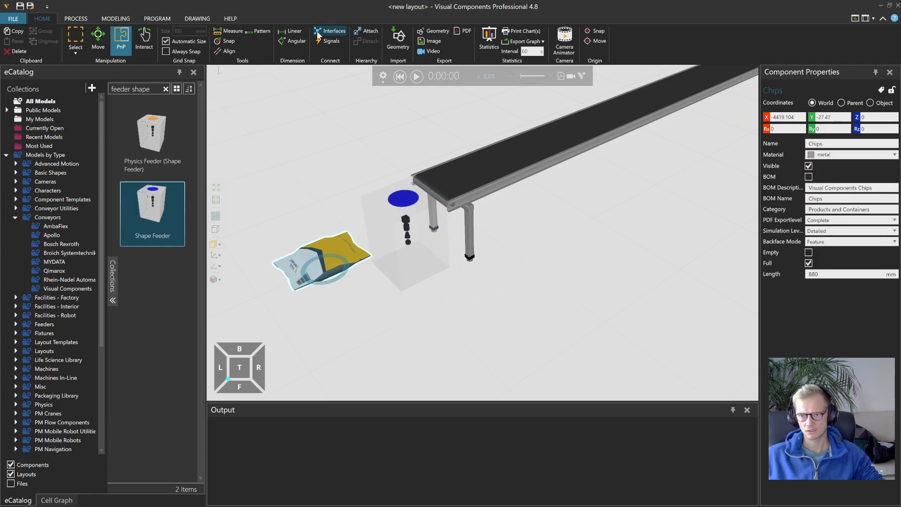
pyautogui.click(367, 31)
pyautogui.click(411, 225)
pyautogui.click(416, 76)
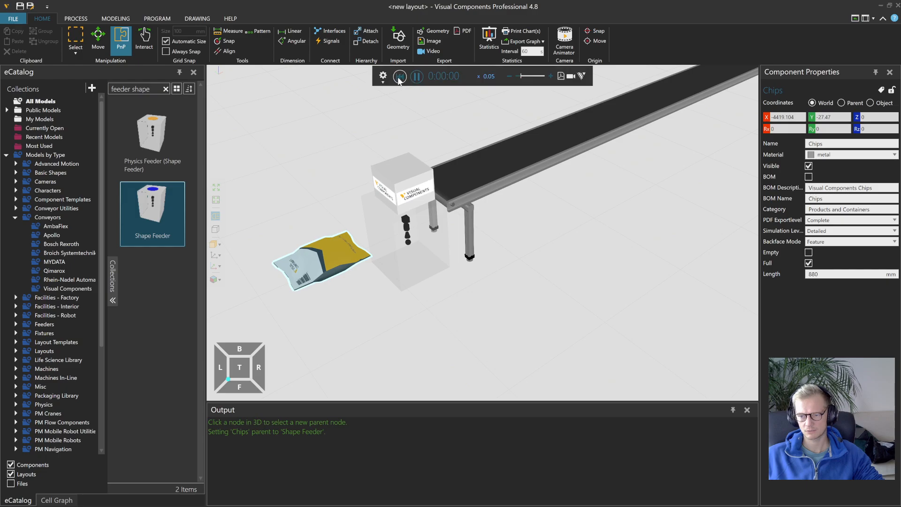
pyautogui.click(400, 76)
# - Examine the Shape Feeder's output path, component creator, part position, product parameter and default properties
pyautogui.click(415, 224)
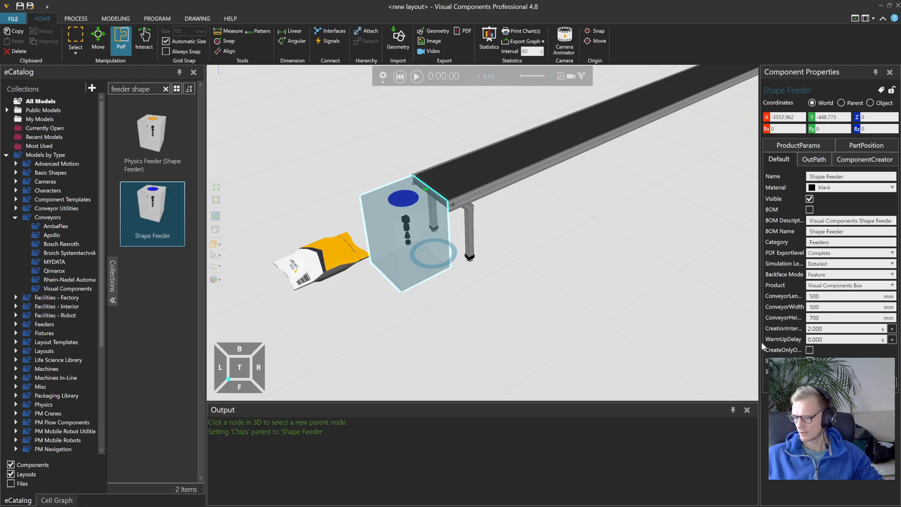
pyautogui.moveTo(759, 342); pyautogui.dragTo(697, 339)
pyautogui.click(754, 160)
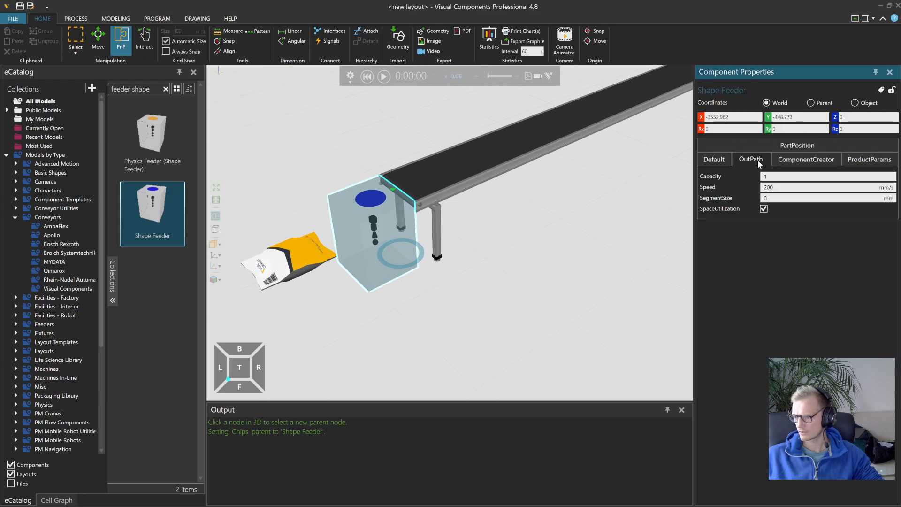
pyautogui.click(806, 157)
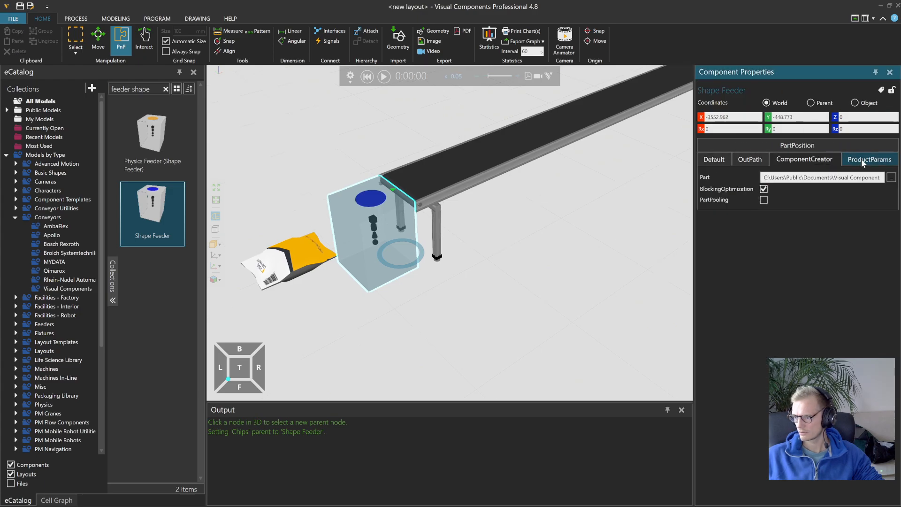
pyautogui.click(838, 146)
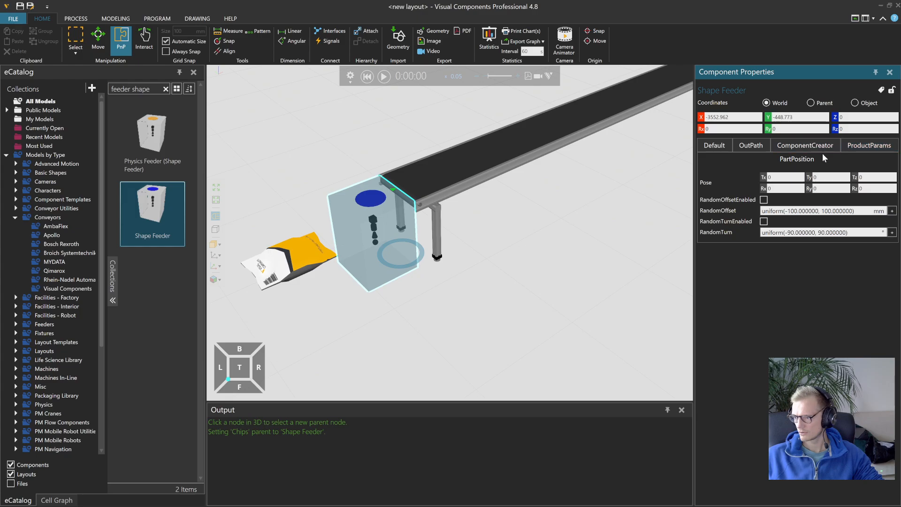
pyautogui.click(855, 146)
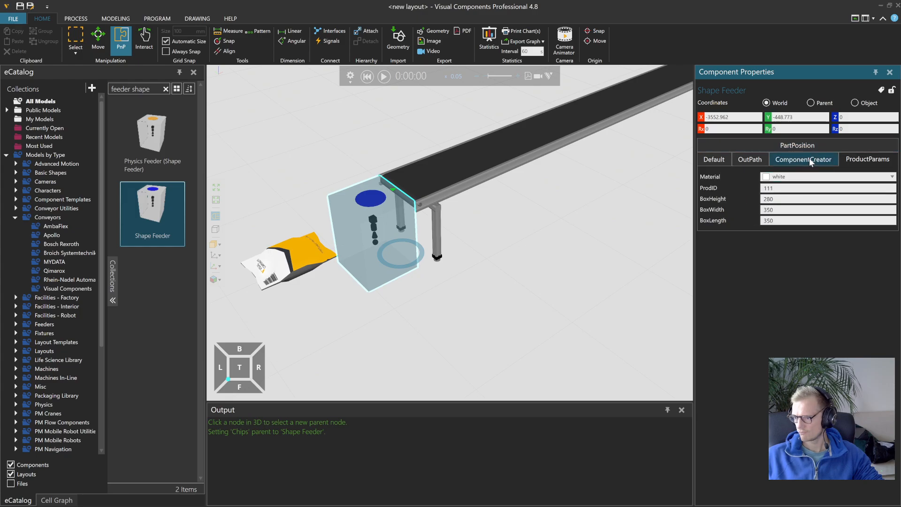
pyautogui.click(714, 160)
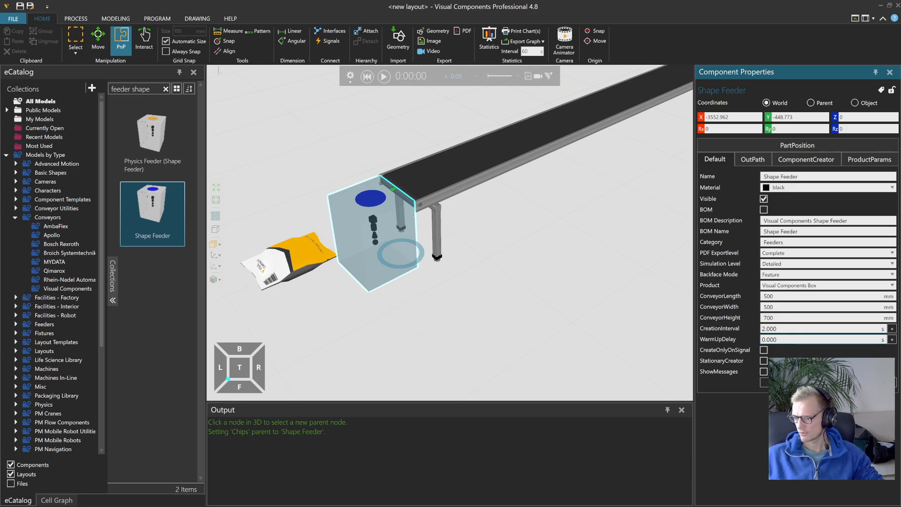
# - Delete the Shape Feeder together with its attached Chips bag, and browse the catalog for "feeder" models
pyautogui.click(343, 203)
pyautogui.press('Delete')
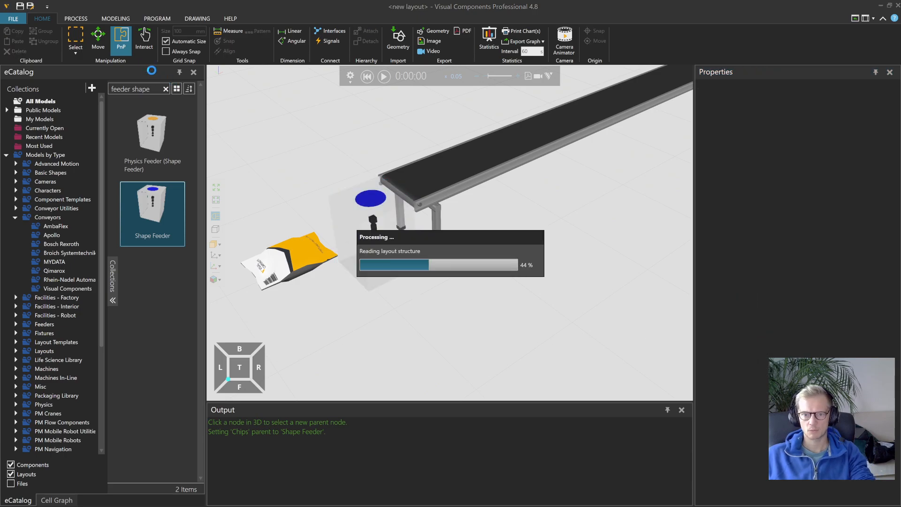
pyautogui.doubleClick(140, 89)
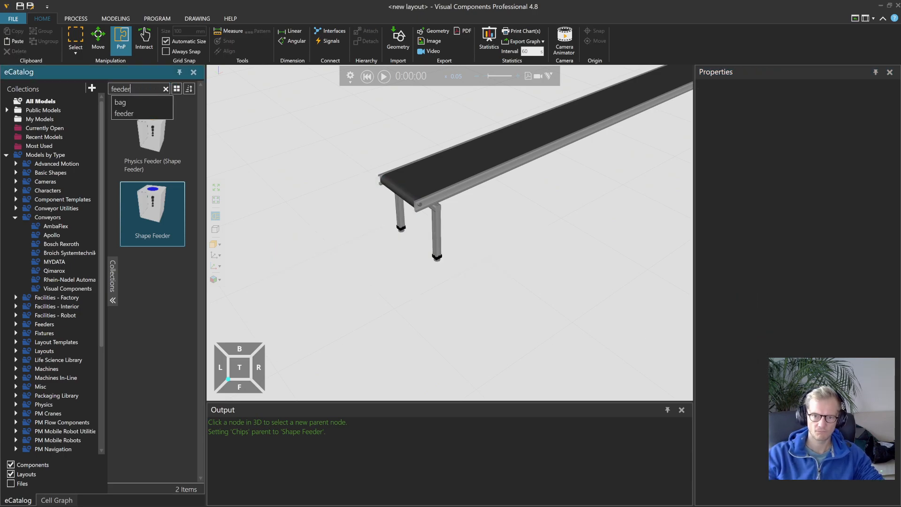
pyautogui.press('BackSpace')
pyautogui.press('BackSpace')
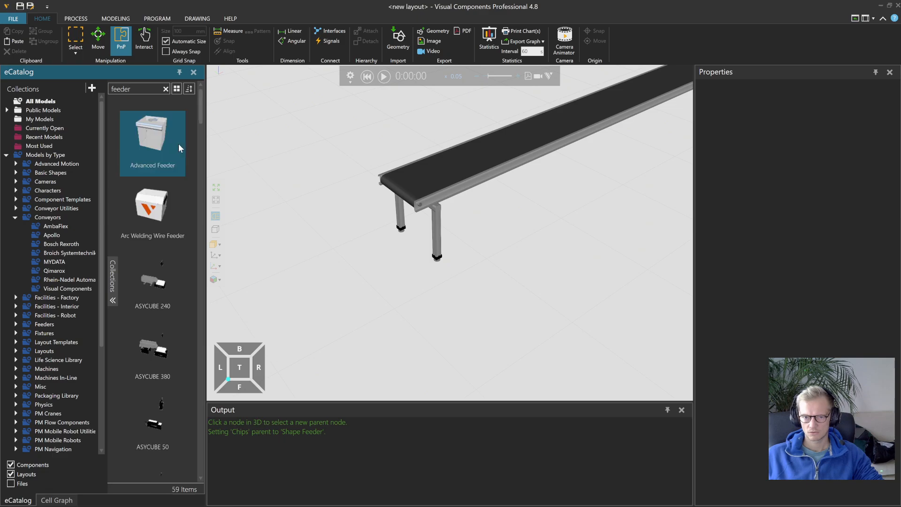
pyautogui.scroll(-5, 196, 183)
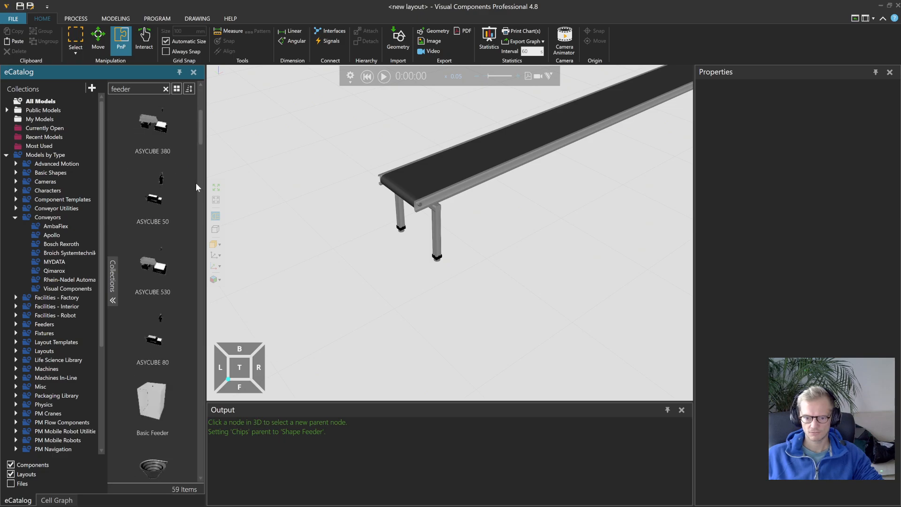
pyautogui.scroll(-5, 165, 182)
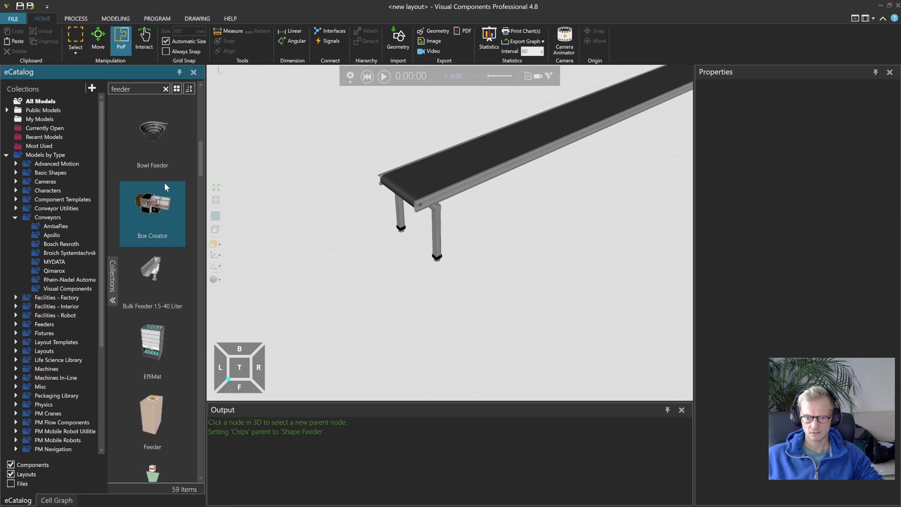
# - Search the catalog for "feeder pattern", place the Pattern Feeder at the conveyor's start, and delete the component beside it
pyautogui.click(146, 89)
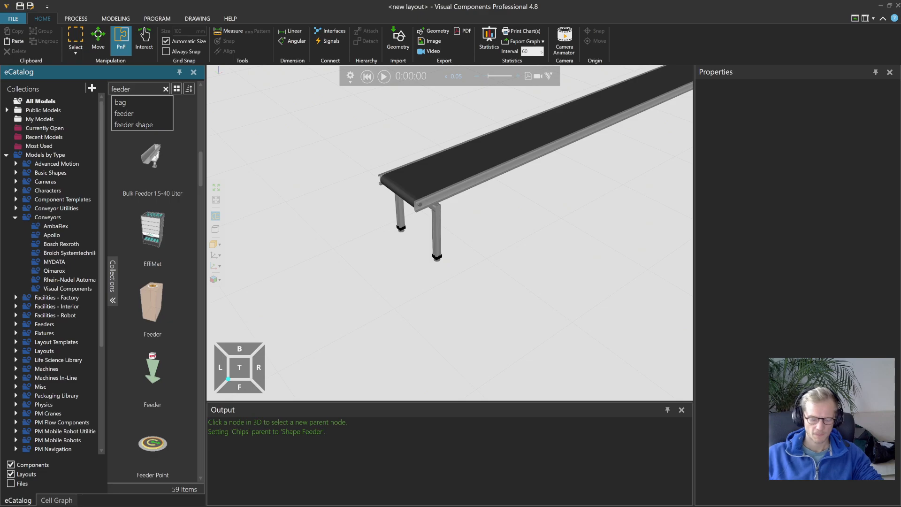
pyautogui.write('pattern')
pyautogui.press('Return')
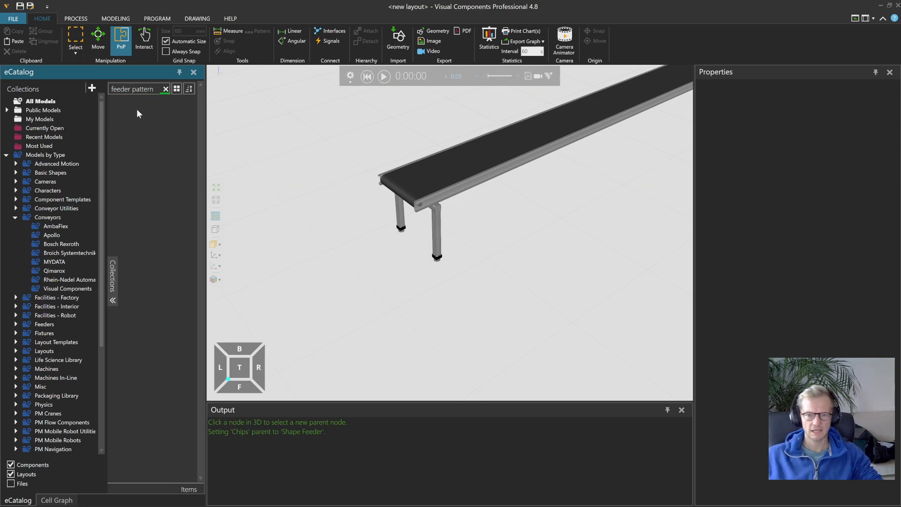
pyautogui.moveTo(158, 147); pyautogui.dragTo(510, 236)
pyautogui.scroll(-2, 385, 322)
pyautogui.moveTo(382, 324); pyautogui.dragTo(344, 306, button='right')
pyautogui.click(343, 304)
pyautogui.moveTo(364, 340); pyautogui.dragTo(390, 308, button='right')
pyautogui.press('Delete')
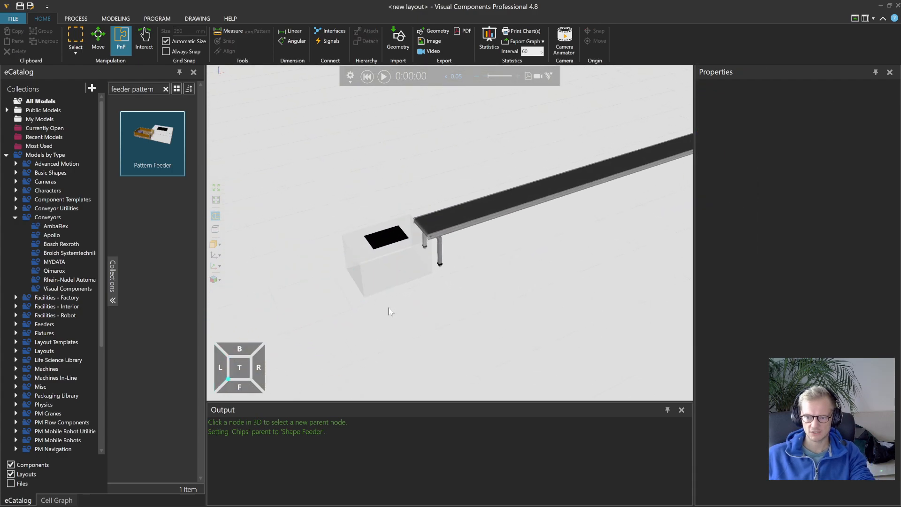
# - Search the catalog for "bag", place a Chips bag beside the Pattern Feeder, and attach it to the feeder
pyautogui.click(167, 89)
pyautogui.write('bag')
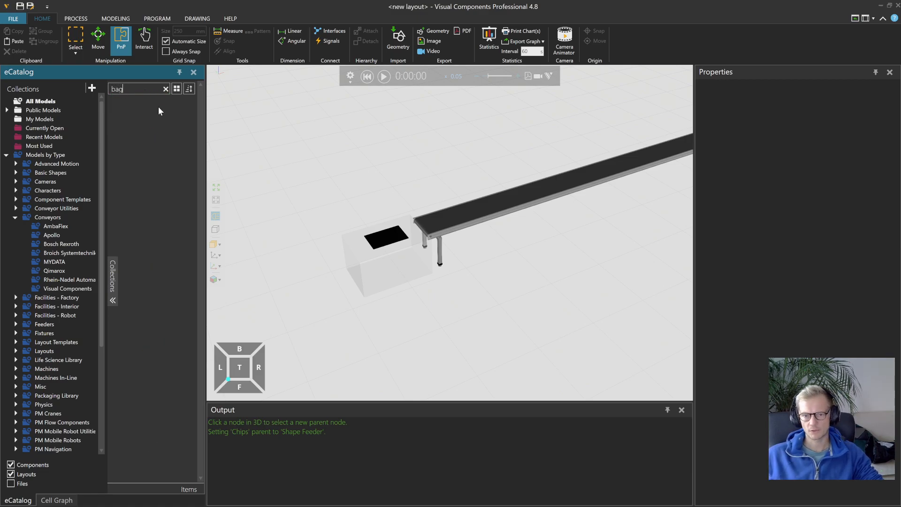
pyautogui.moveTo(148, 139); pyautogui.dragTo(265, 221)
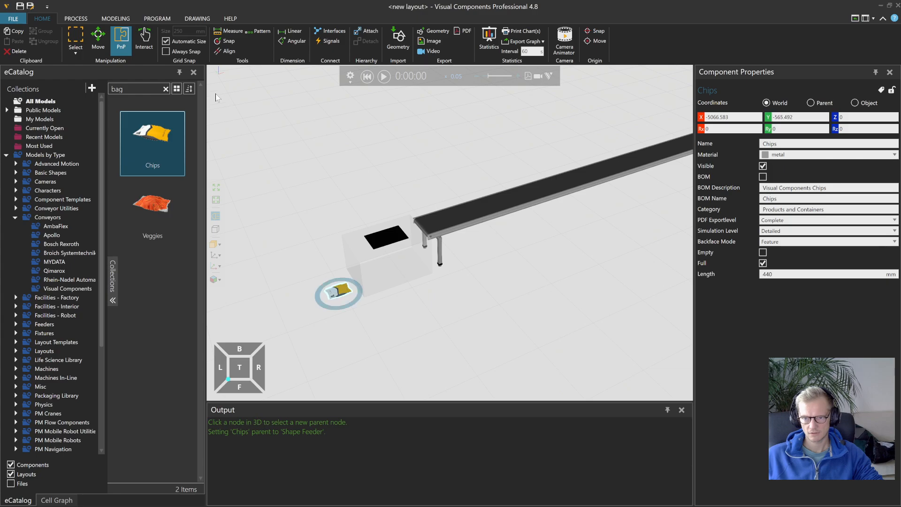
pyautogui.click(357, 30)
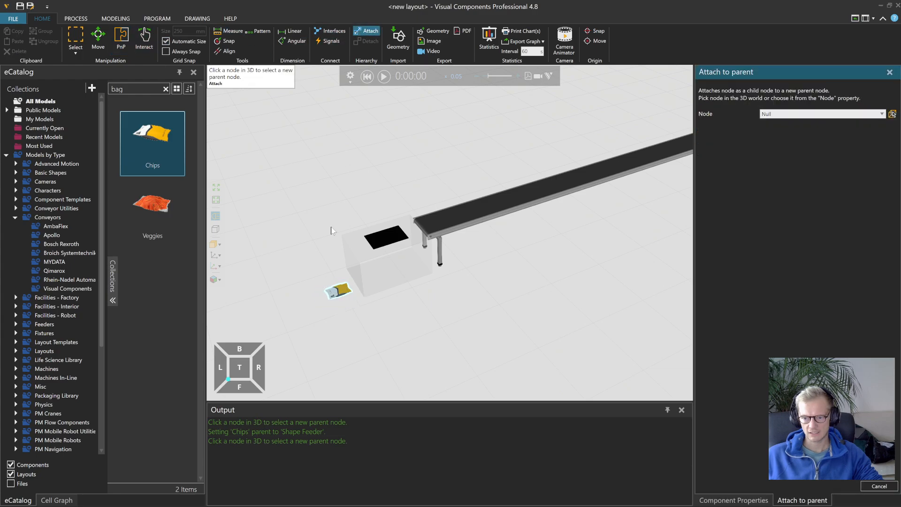
pyautogui.click(379, 271)
# - Test-run the Pattern Feeder, set the simulation speed to 1.0, run it again, and reset the simulation
pyautogui.click(385, 76)
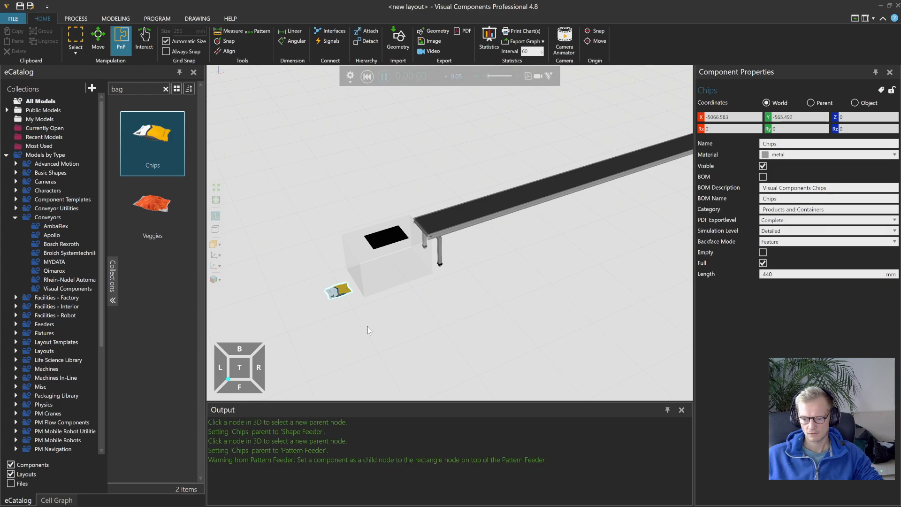
pyautogui.scroll(3, 357, 260)
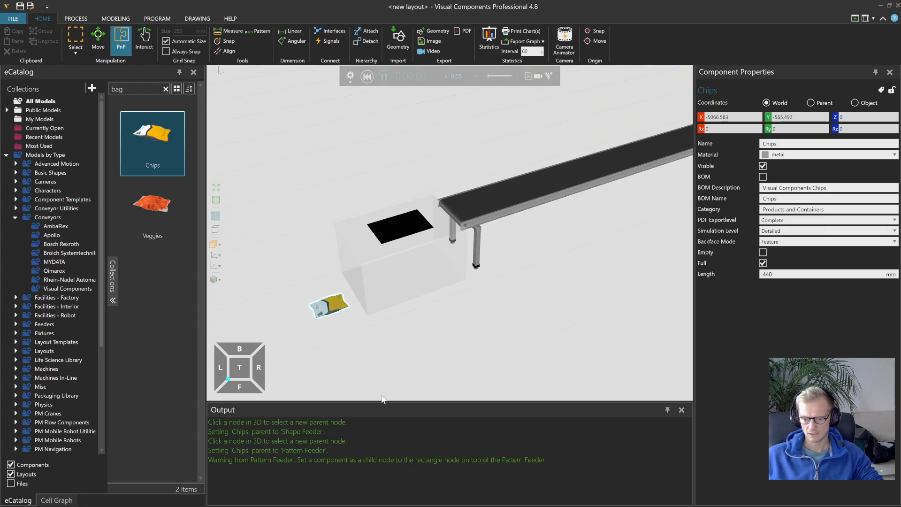
pyautogui.click(367, 76)
pyautogui.click(488, 76)
pyautogui.click(384, 76)
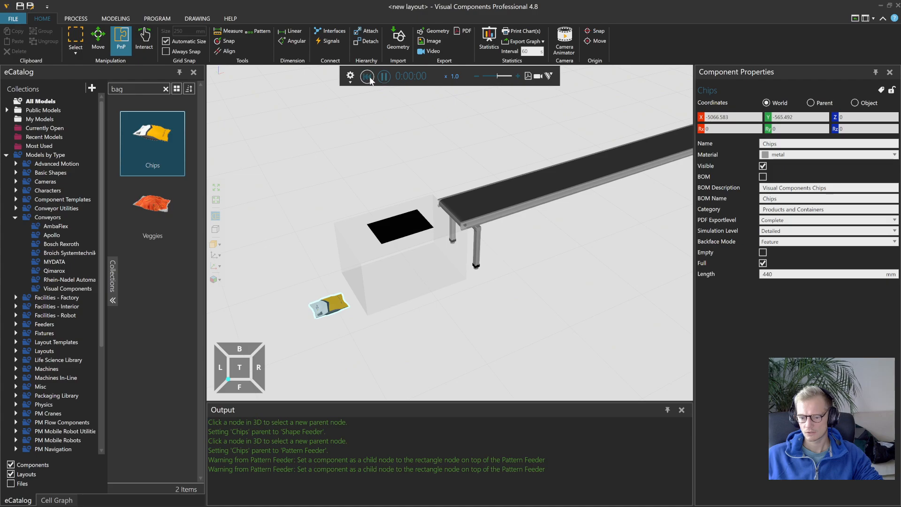
pyautogui.click(368, 77)
# - Move the Pattern Feeder away from the conveyor to about X -4081, Y -121 mm, and select the Chips bag
pyautogui.click(371, 258)
pyautogui.moveTo(385, 264); pyautogui.dragTo(334, 261)
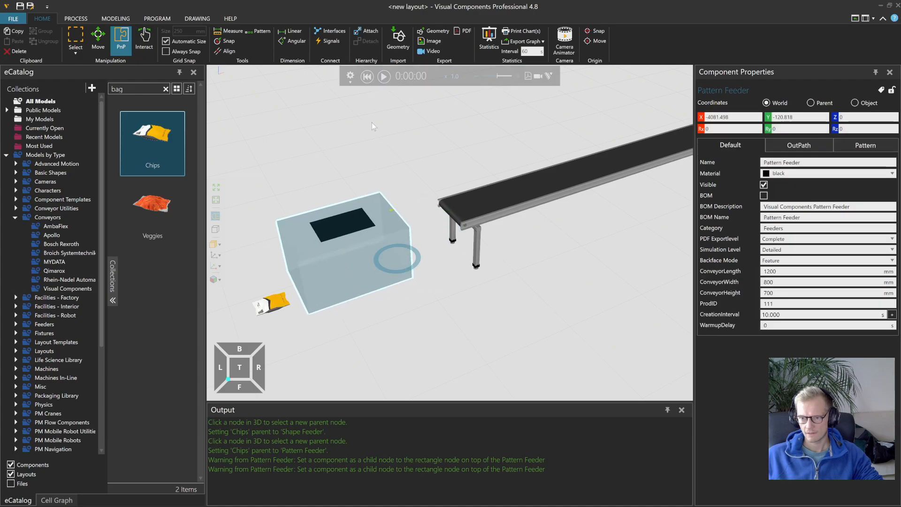
pyautogui.click(269, 307)
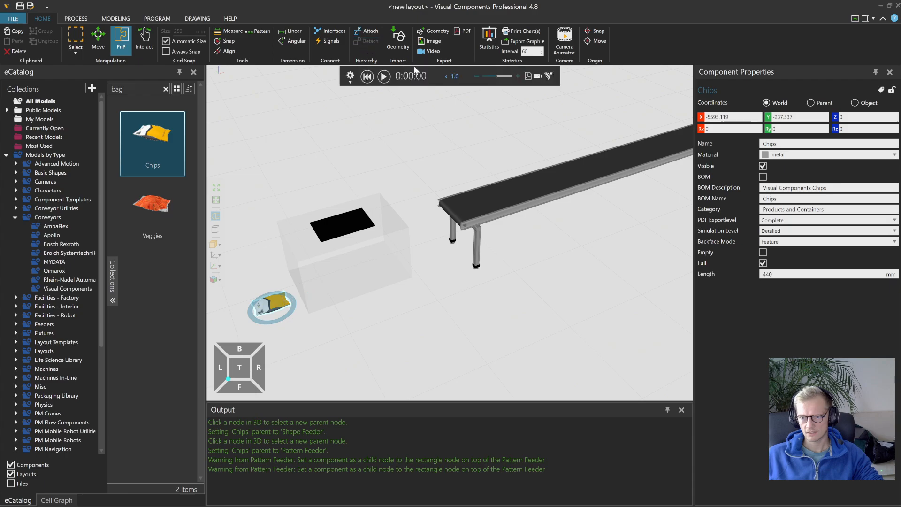
# - Run the simulation with the feeder disconnected from the conveyor, clear the output messages, and reset the simulation
pyautogui.click(383, 76)
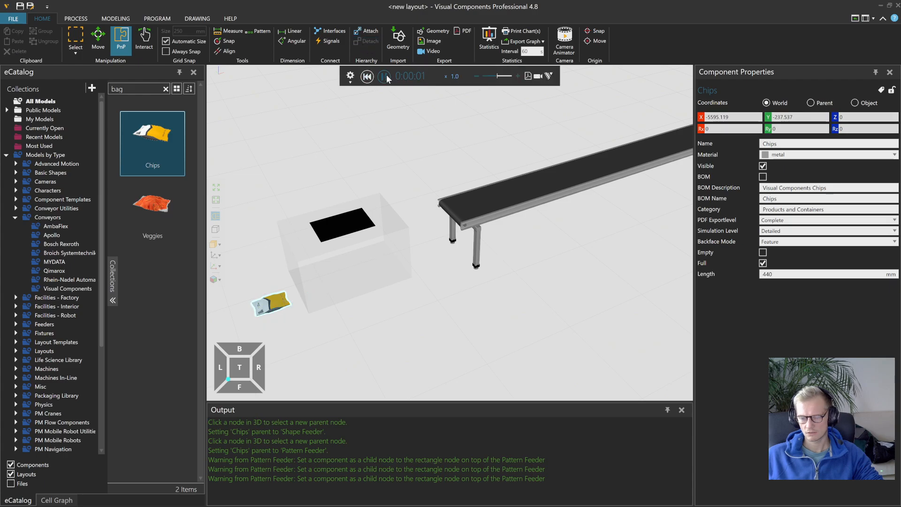
pyautogui.rightClick(387, 440)
pyautogui.click(402, 445)
pyautogui.rightClick(402, 445)
pyautogui.click(414, 452)
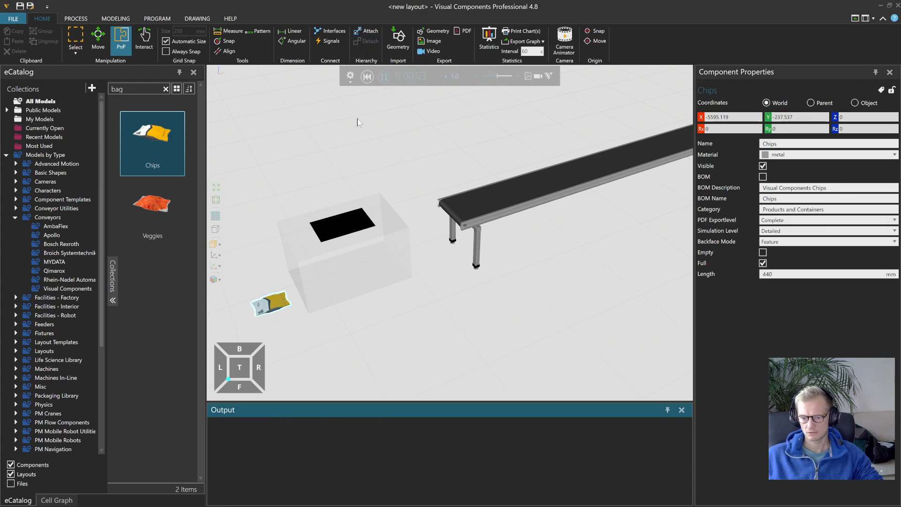
pyautogui.click(367, 76)
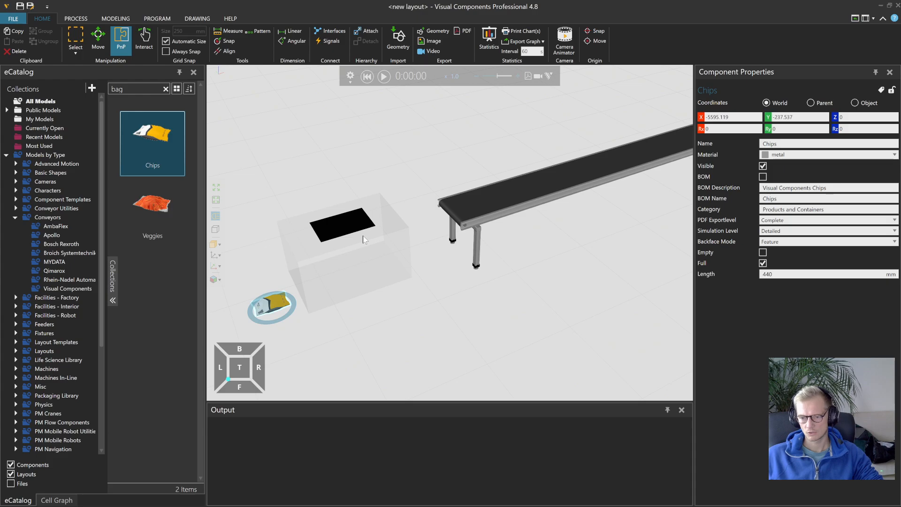
# - Show the Chips model's source file in File Explorer
pyautogui.click(373, 262)
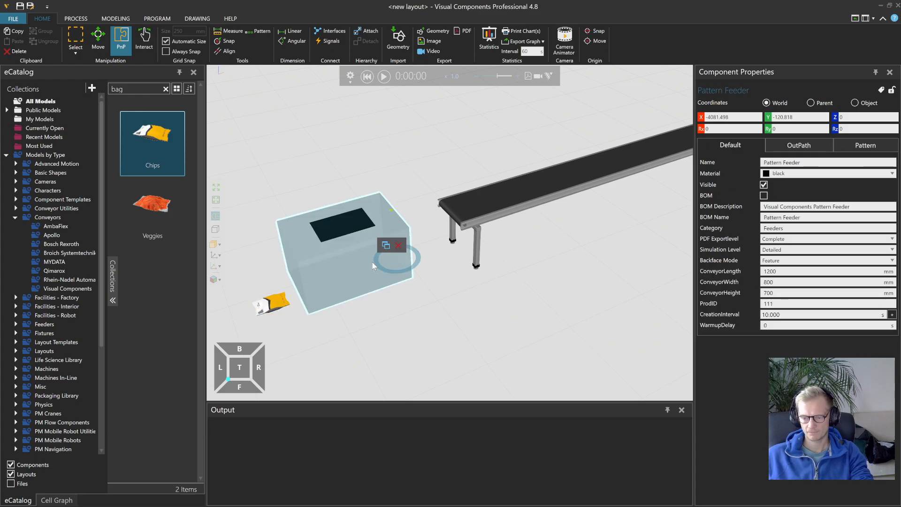
pyautogui.click(274, 311)
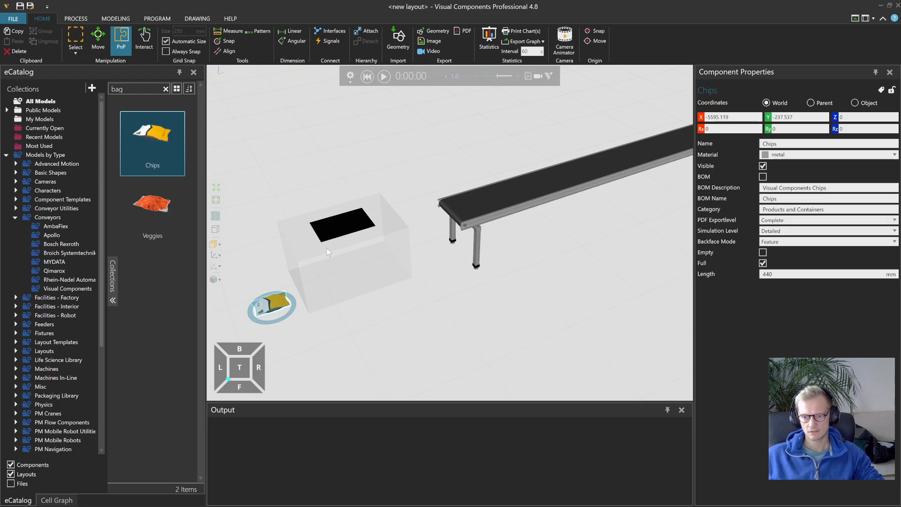
pyautogui.rightClick(154, 136)
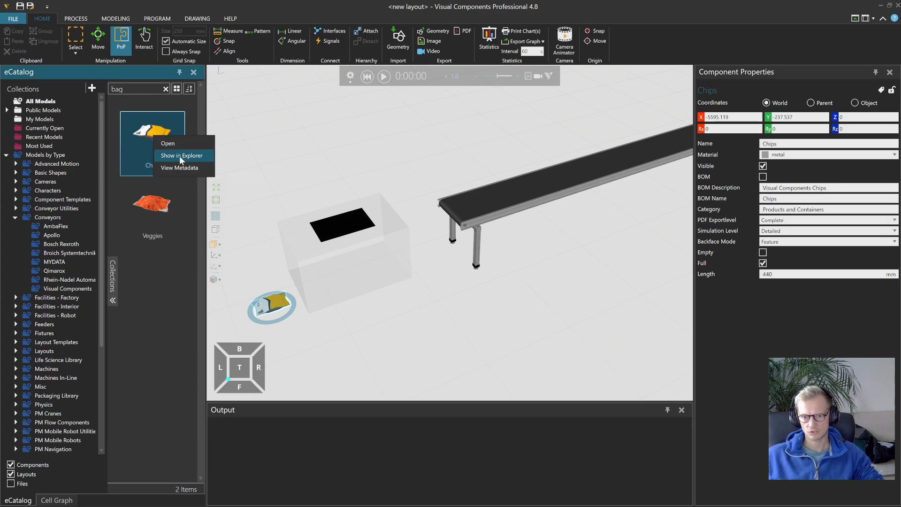
pyautogui.click(179, 156)
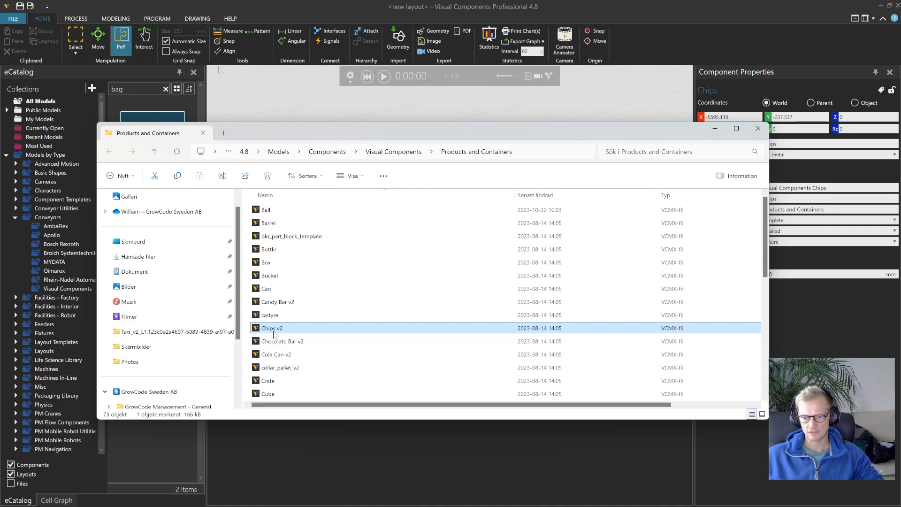
# - Copy the full path of Chips v2.vcmx from the Products and Containers folder and return to the layout
pyautogui.click(537, 153)
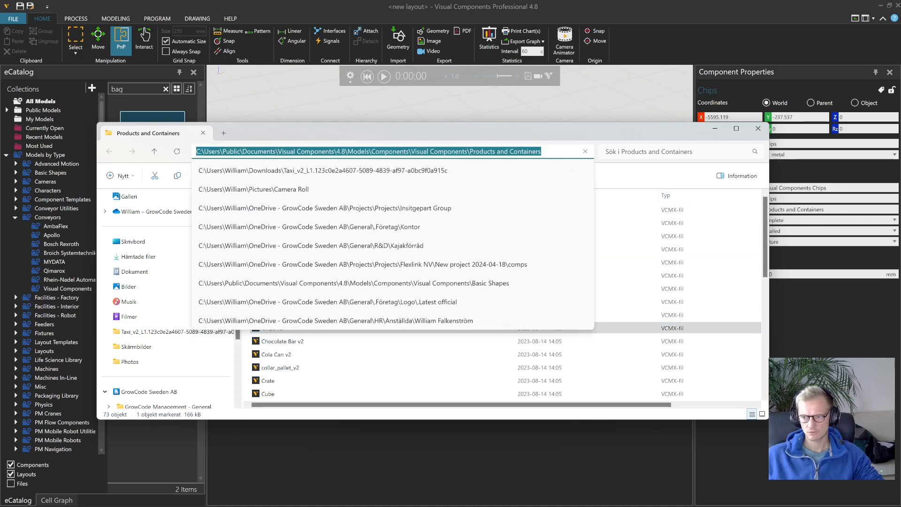
pyautogui.click(542, 152)
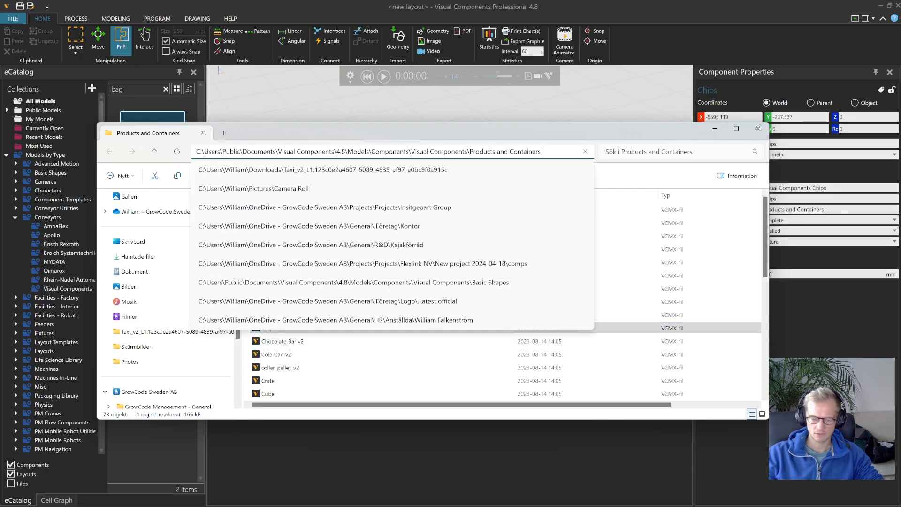
pyautogui.write('\\ch')
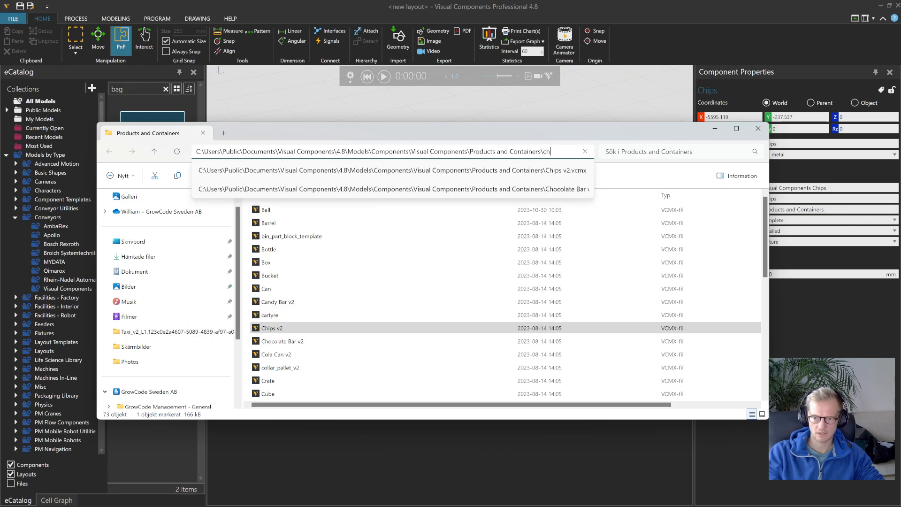
pyautogui.press('Down')
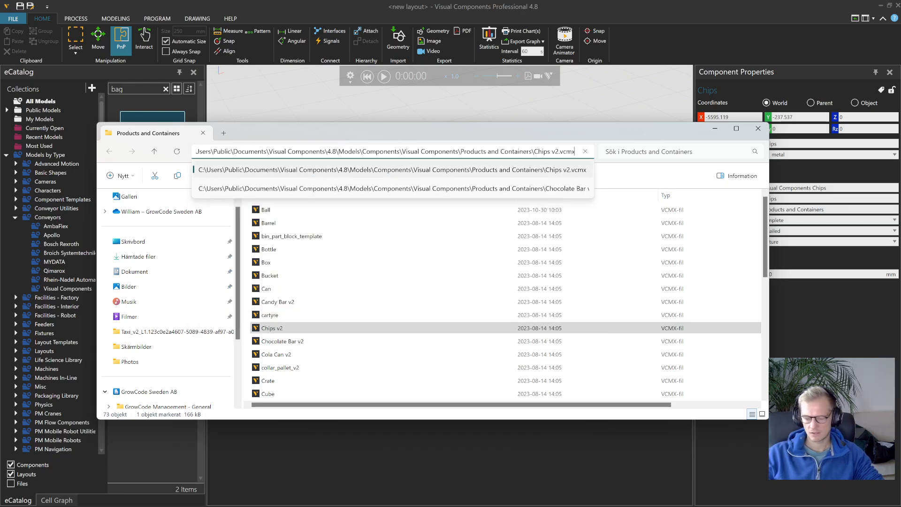
pyautogui.hotkey('ctrl', 'a')
pyautogui.hotkey('ctrl', 'c')
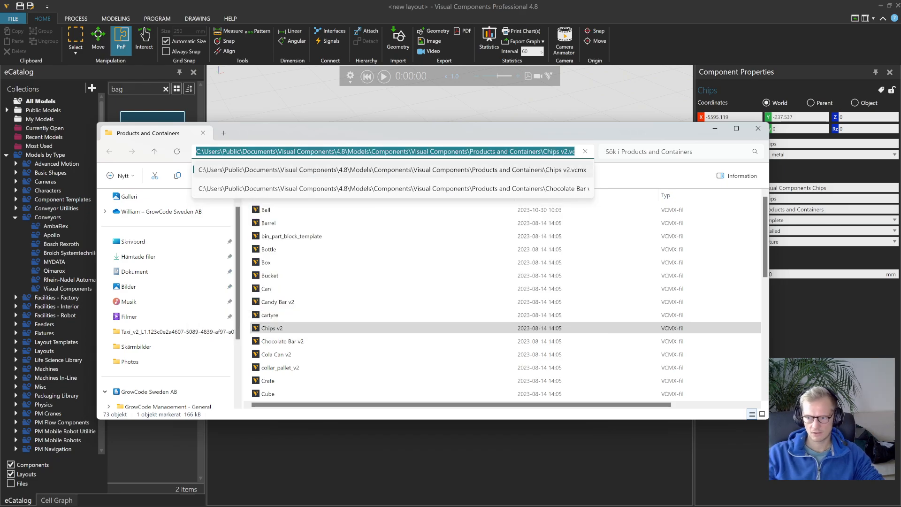
pyautogui.click(547, 128)
pyautogui.click(564, 15)
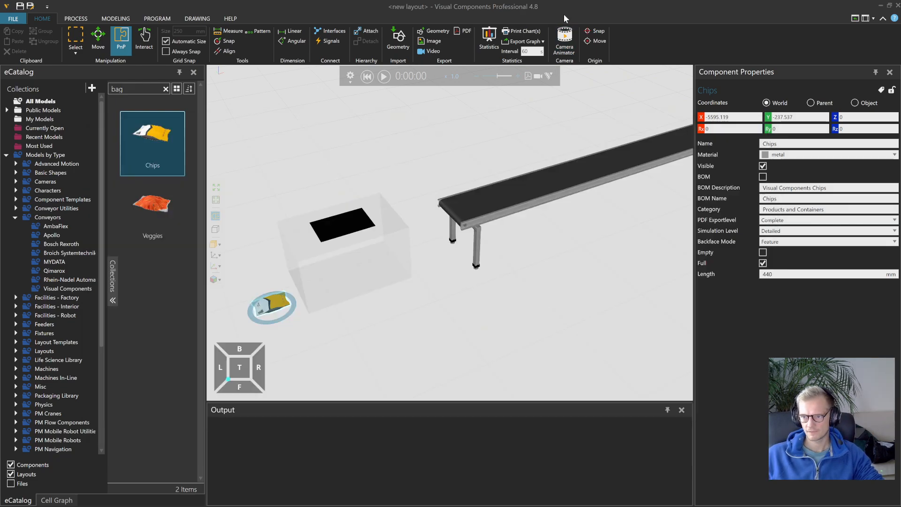
# - Delete the Pattern Feeder and the Chips bag from the layout
pyautogui.click(334, 237)
pyautogui.press('Delete')
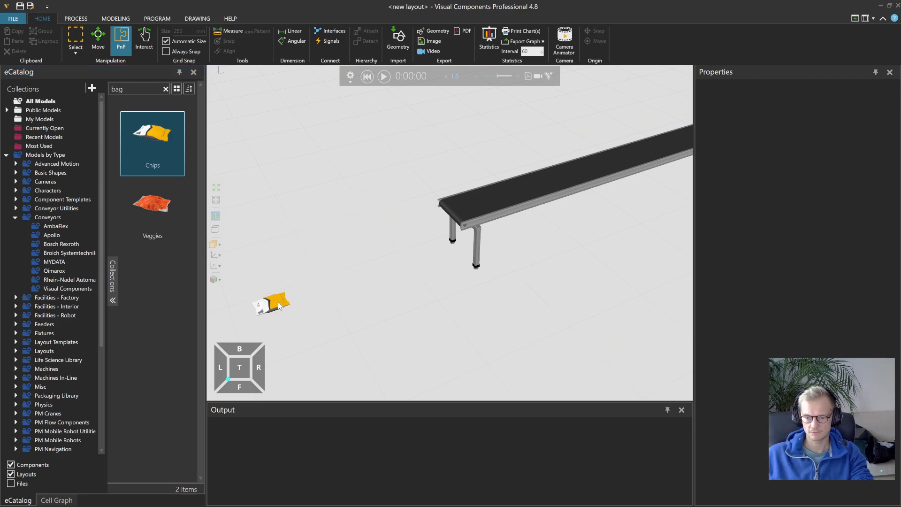
pyautogui.click(278, 303)
pyautogui.press('Delete')
# - Search the catalog for "feeder" and attach an Advanced Feeder to the near end of the conveyor
pyautogui.click(136, 89)
pyautogui.write('feeder')
pyautogui.press('Return')
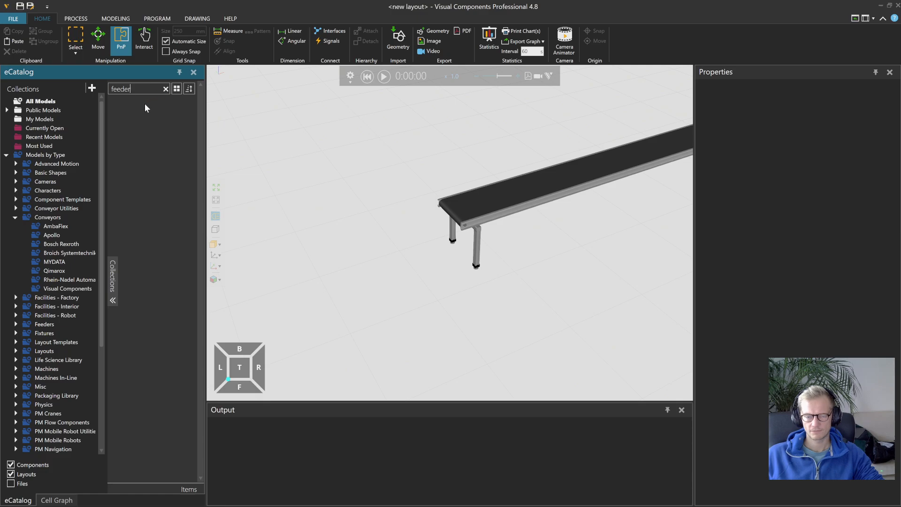
pyautogui.moveTo(151, 142); pyautogui.dragTo(401, 220)
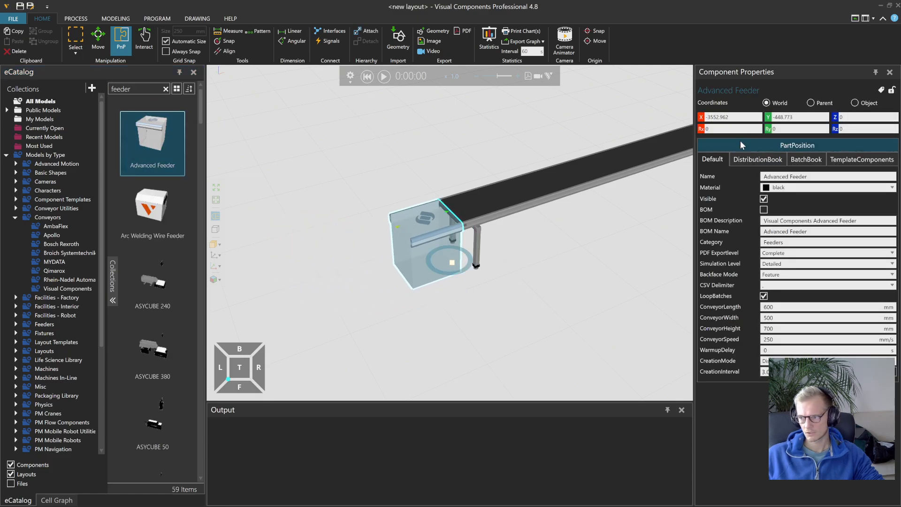
# - Remove two of the Advanced Feeder's template components, keeping a single one
pyautogui.click(857, 161)
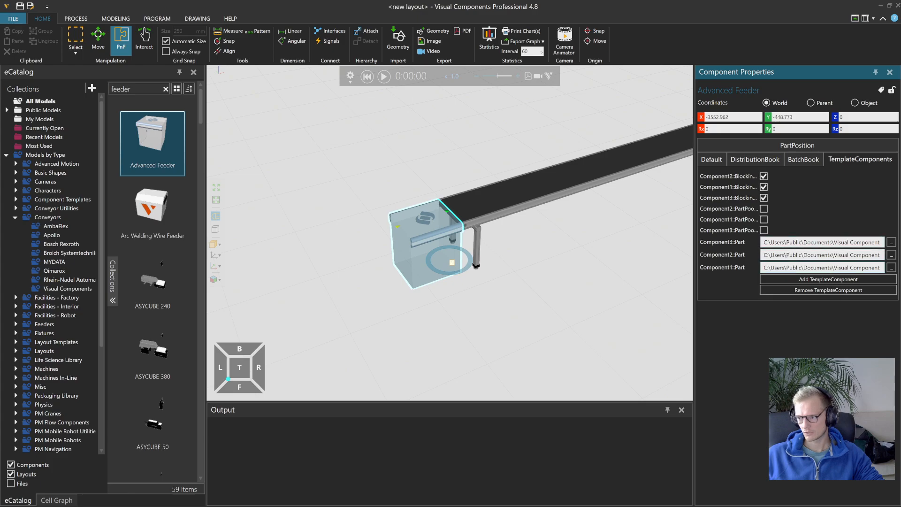
pyautogui.click(807, 290)
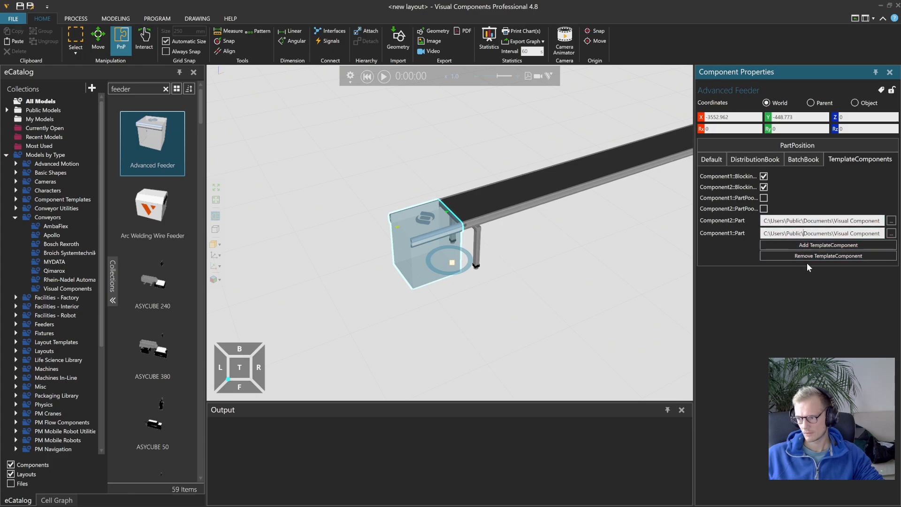
pyautogui.click(808, 256)
# - Set the remaining template component's part to Chips v2 from the Visual Components Products and Containers folder
pyautogui.click(892, 199)
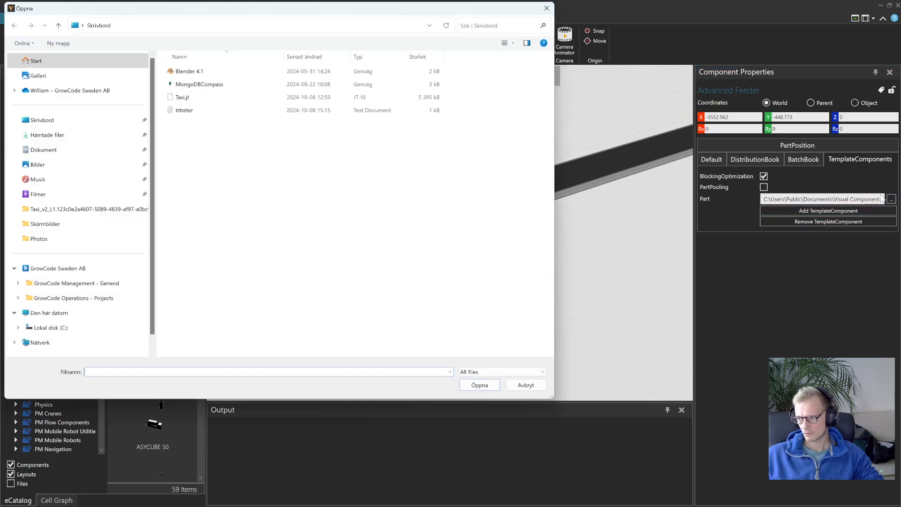
pyautogui.click(286, 28)
pyautogui.hotkey('ctrl', 'v')
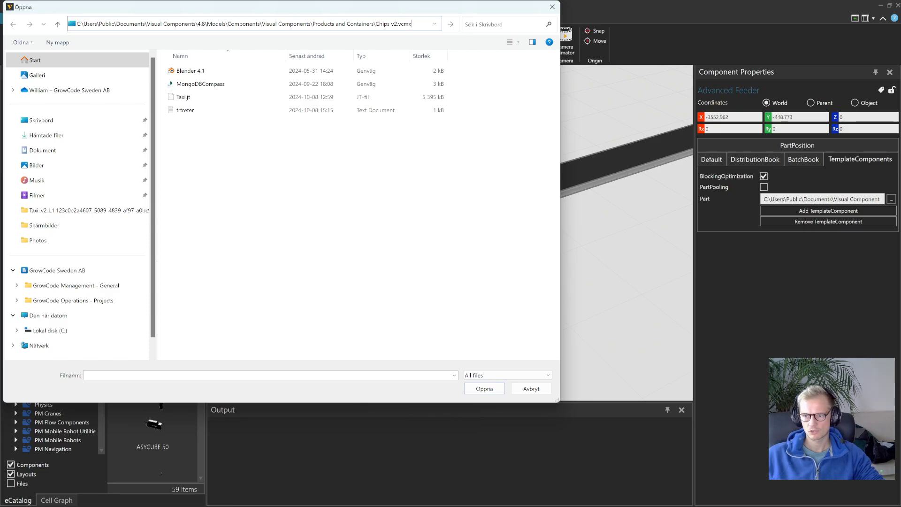
pyautogui.press('BackSpace')
pyautogui.press('BackSpace')
pyautogui.press('BackSpace')
pyautogui.press('BackSpace')
pyautogui.press('BackSpace')
pyautogui.press('BackSpace')
pyautogui.press('BackSpace')
pyautogui.press('BackSpace')
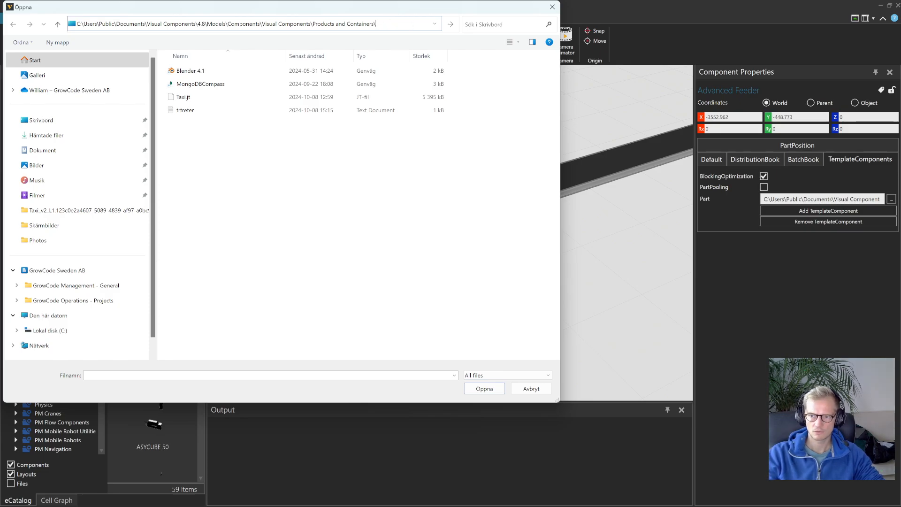
pyautogui.press('Return')
pyautogui.doubleClick(191, 188)
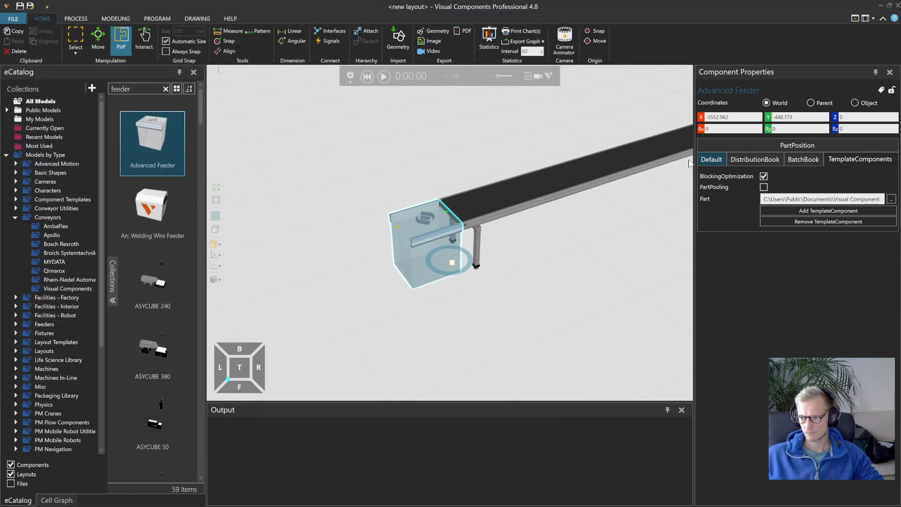
# - Run the simulation, clear the output messages, and inspect the Chips bags moving along the conveyor
pyautogui.click(383, 76)
pyautogui.moveTo(371, 155); pyautogui.dragTo(421, 404, button='right')
pyautogui.rightClick(410, 419)
pyautogui.click(425, 426)
pyautogui.moveTo(362, 322); pyautogui.dragTo(367, 280, button='right')
pyautogui.click(367, 281)
pyautogui.scroll(4, 368, 281)
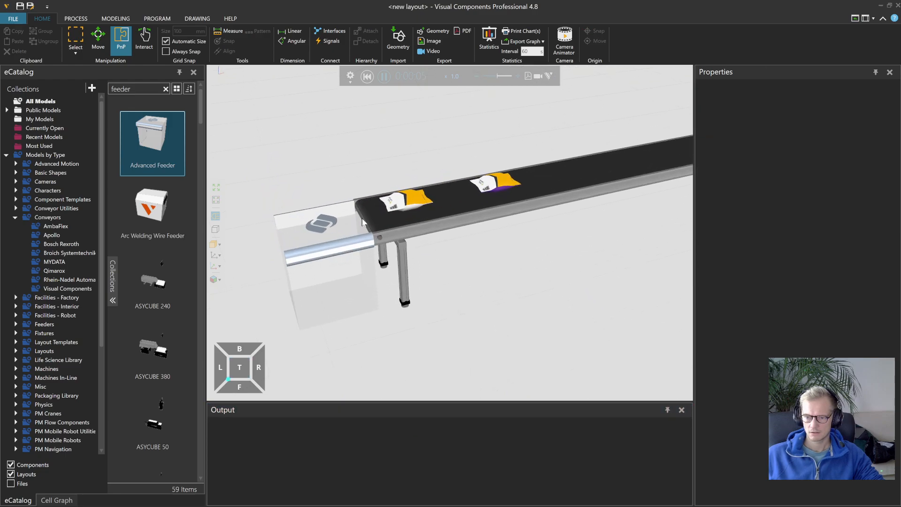
pyautogui.moveTo(578, 266); pyautogui.dragTo(453, 305, button='right')
pyautogui.scroll(-6, 452, 306)
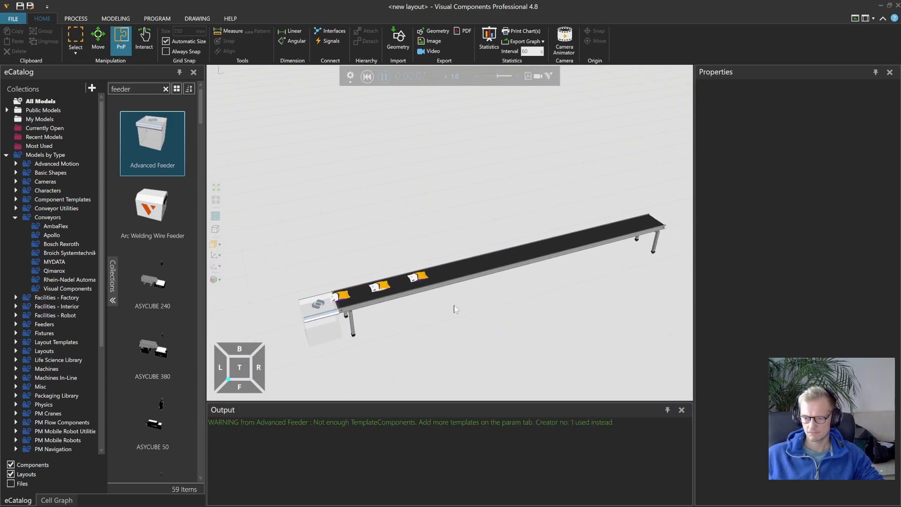
# - Set the simulation speed to 2.7, watch the bags approach the conveyor's far end, and pause the simulation
pyautogui.click(498, 76)
pyautogui.moveTo(613, 264); pyautogui.dragTo(509, 266, button='right')
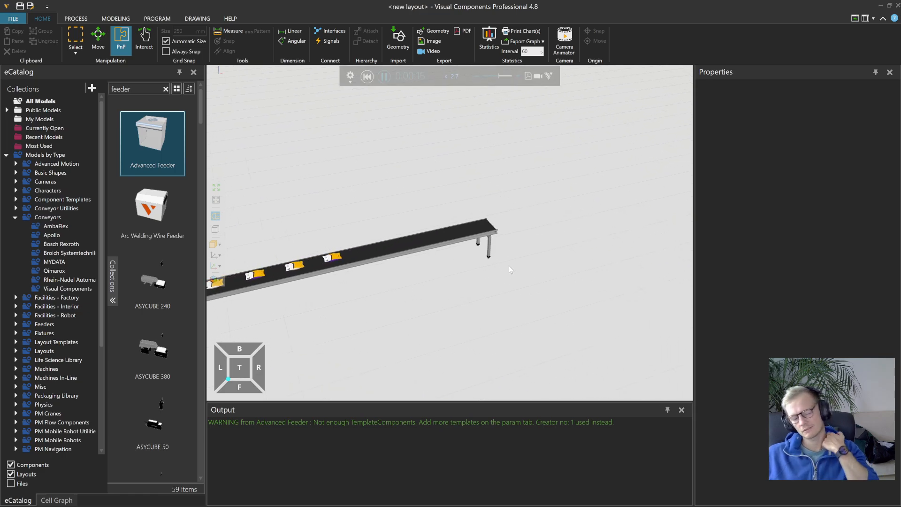
pyautogui.click(384, 76)
# - Switch to Snipping Tool, play the reference recording of the sack-loading robot, pause it, and return to the layout
pyautogui.moveTo(521, 501)
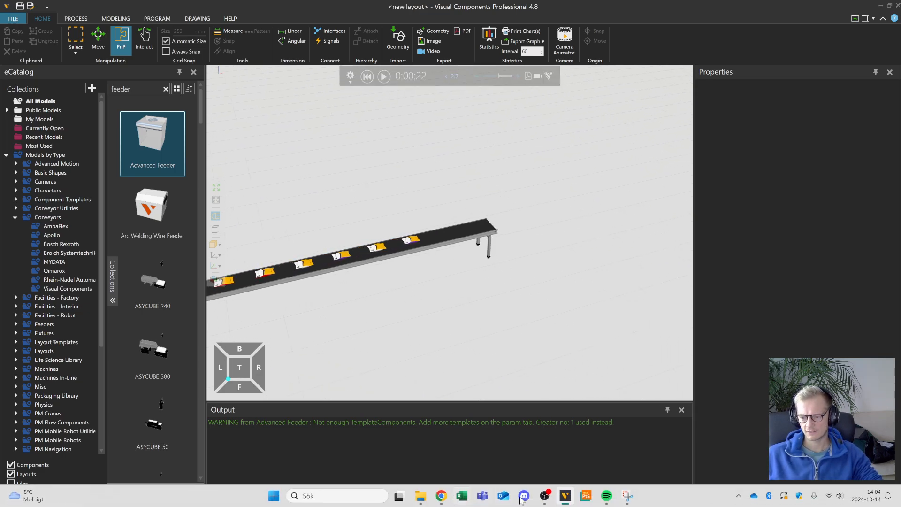
pyautogui.click(628, 495)
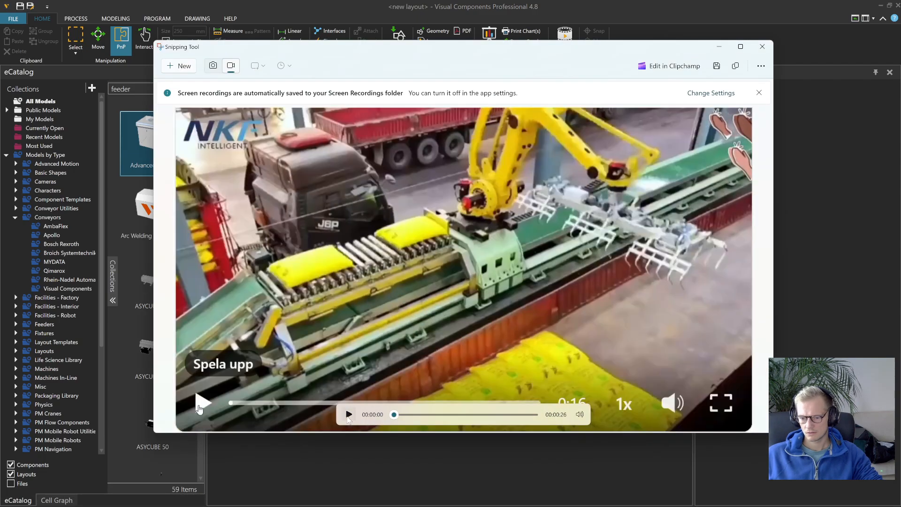
pyautogui.click(348, 415)
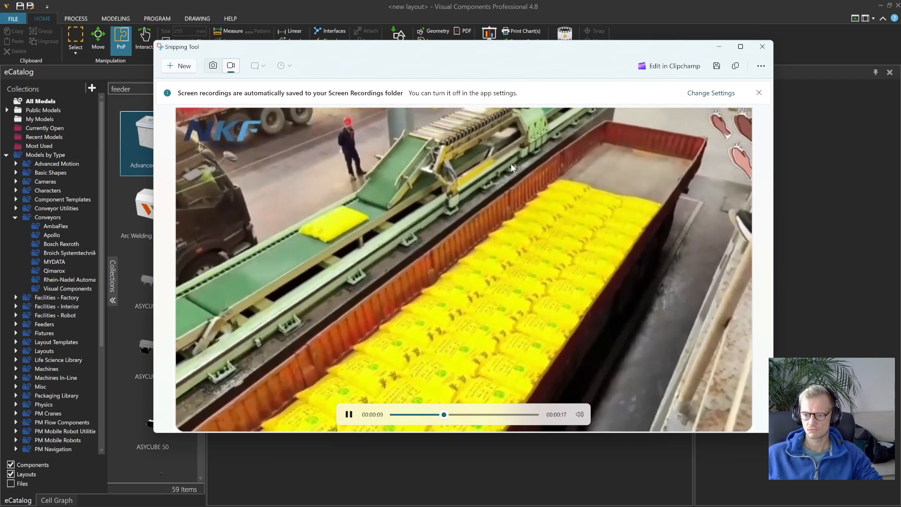
pyautogui.click(350, 416)
pyautogui.click(719, 47)
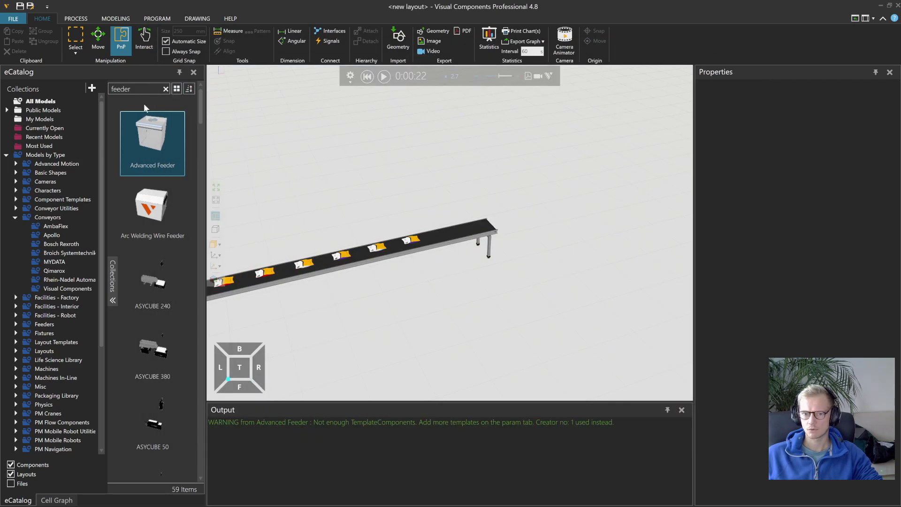
# - Clear the catalog search, collapse the Conveyors group, and list all models in the Robots collection
pyautogui.write('robo')
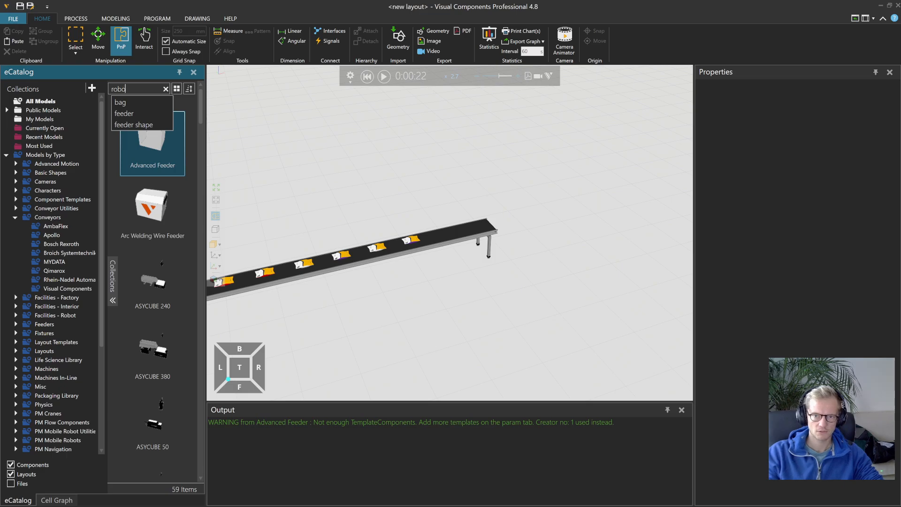
pyautogui.press('BackSpace')
pyautogui.press('BackSpace')
pyautogui.press('BackSpace')
pyautogui.press('BackSpace')
pyautogui.click(15, 218)
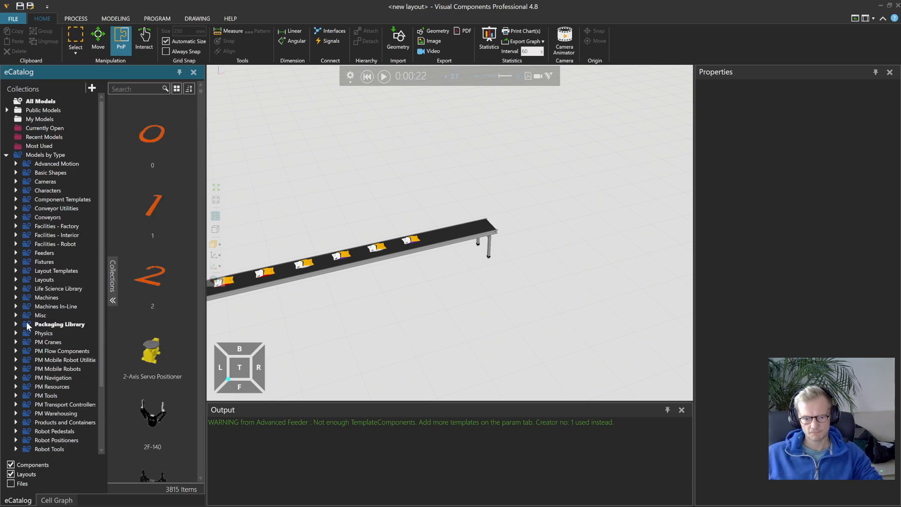
pyautogui.scroll(-3, 28, 324)
pyautogui.click(15, 400)
pyautogui.scroll(-4, 35, 403)
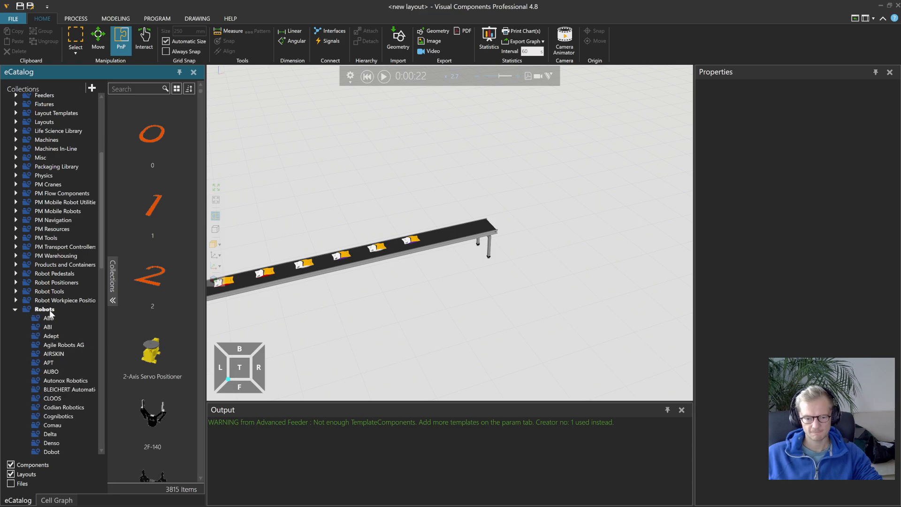
pyautogui.click(51, 309)
# - Widen the catalog's model list and place a Fanuc M-10iA/8L robot beside the conveyor at about X 1648, Y -2605 mm
pyautogui.moveTo(205, 235); pyautogui.dragTo(276, 234)
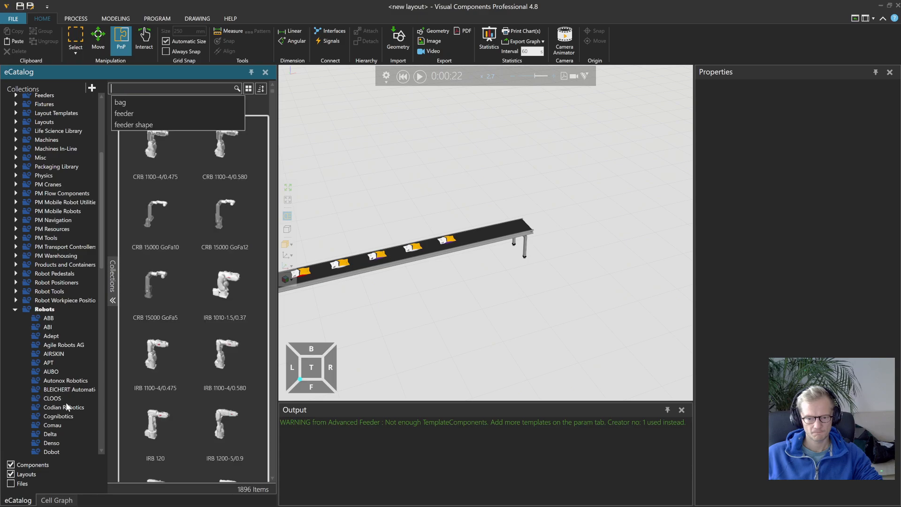
pyautogui.moveTo(273, 91); pyautogui.dragTo(271, 210)
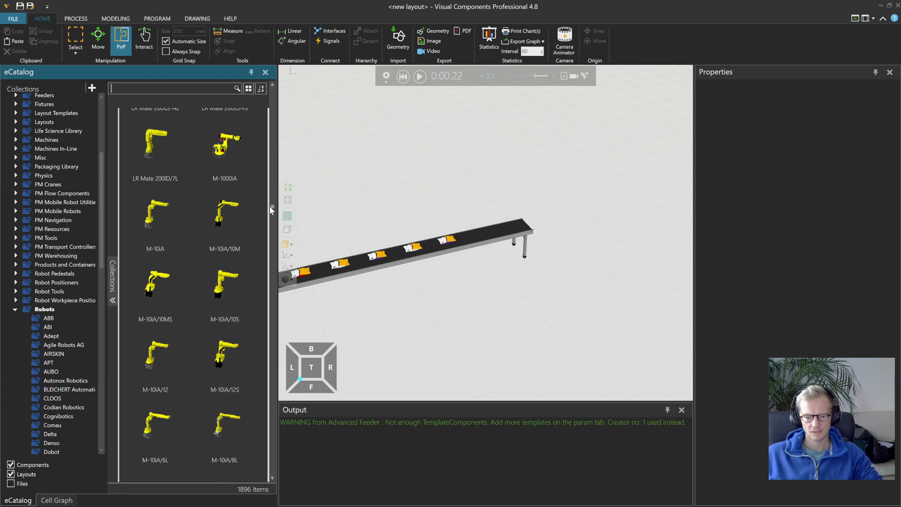
pyautogui.scroll(-5, 197, 331)
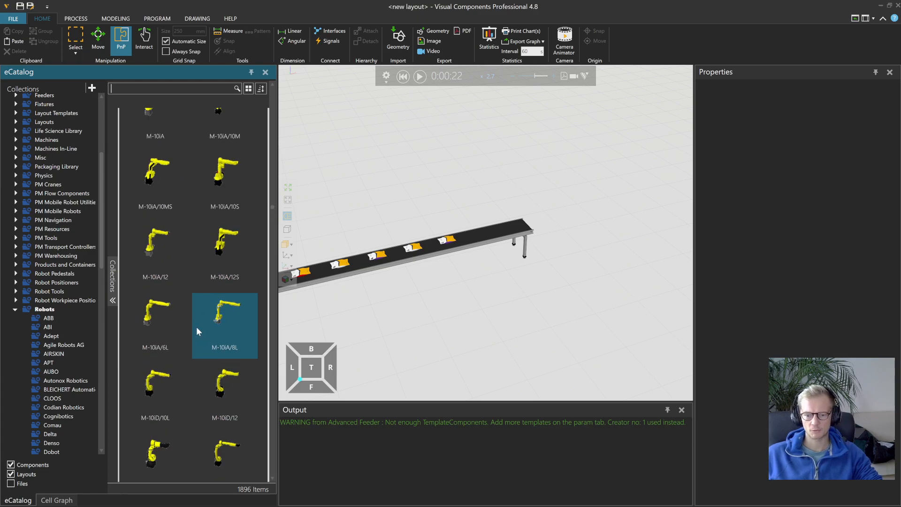
pyautogui.scroll(-3, 190, 354)
pyautogui.scroll(8, 174, 366)
pyautogui.scroll(-5, 174, 361)
pyautogui.moveTo(219, 318); pyautogui.dragTo(446, 330)
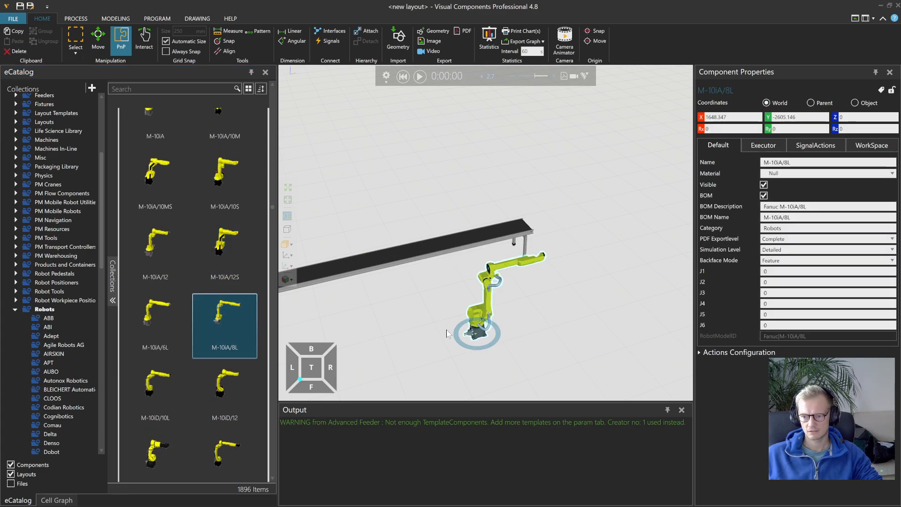
# - Move the M-10iA/8L robot beyond the conveyor's far end to about X 5087, Y -539 mm, and collapse the Robots group
pyautogui.moveTo(459, 329); pyautogui.dragTo(492, 332, button='right')
pyautogui.moveTo(491, 333); pyautogui.dragTo(483, 232)
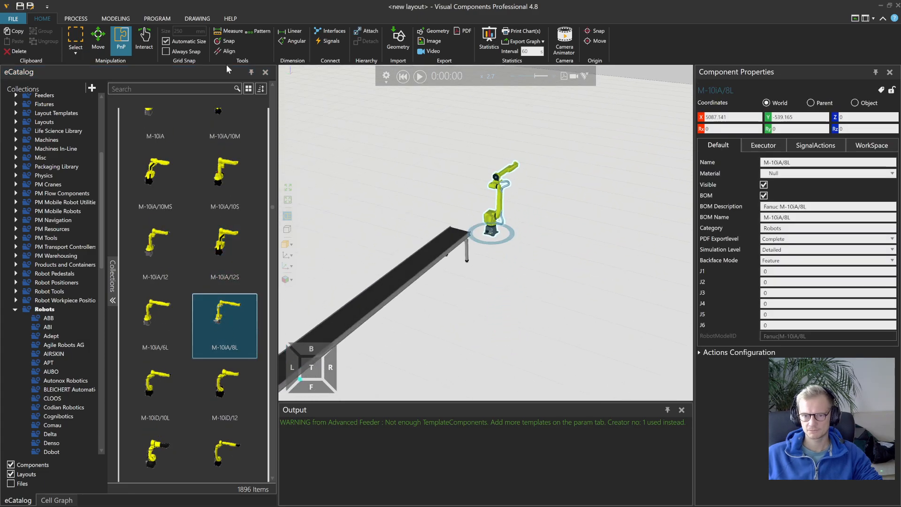
pyautogui.click(15, 310)
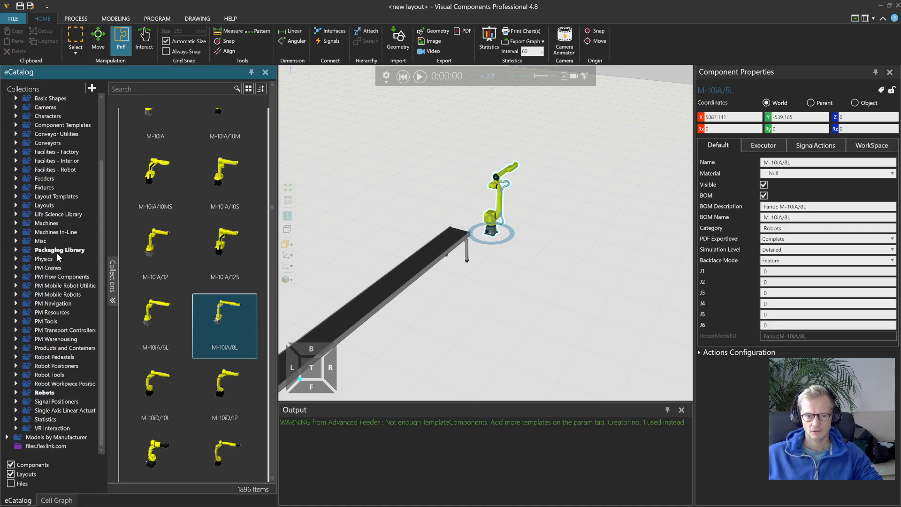
# - List the Visual Components models under Robot Positioners and place a Robot Floor Track beside the conveyor at about X 2475, Y -2508 mm
pyautogui.click(57, 366)
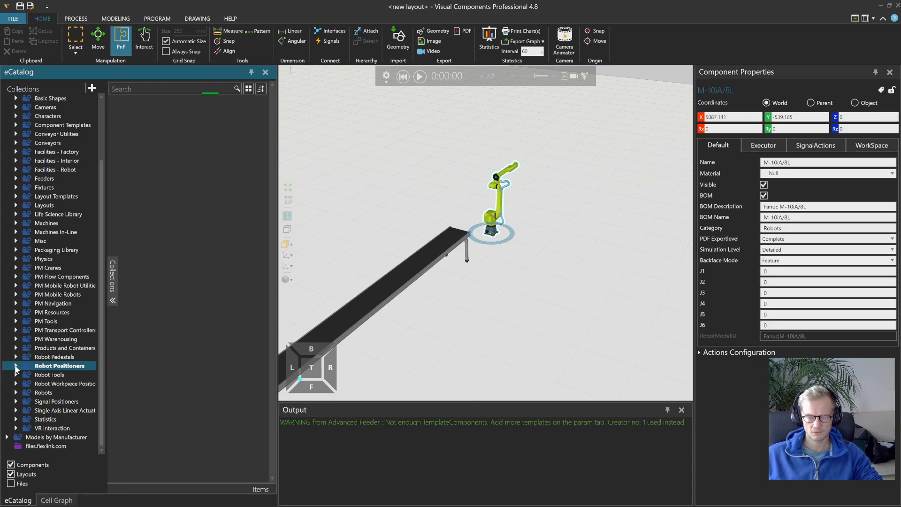
pyautogui.click(16, 366)
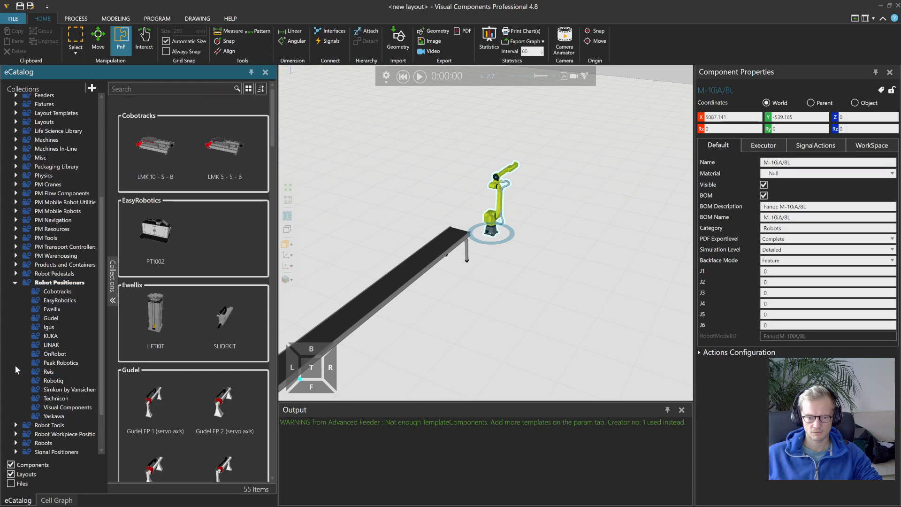
pyautogui.click(63, 407)
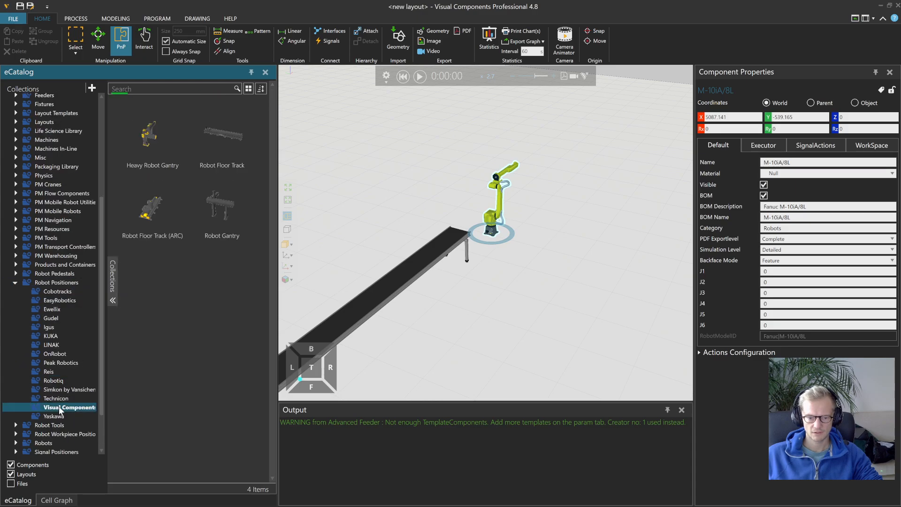
pyautogui.moveTo(218, 136)
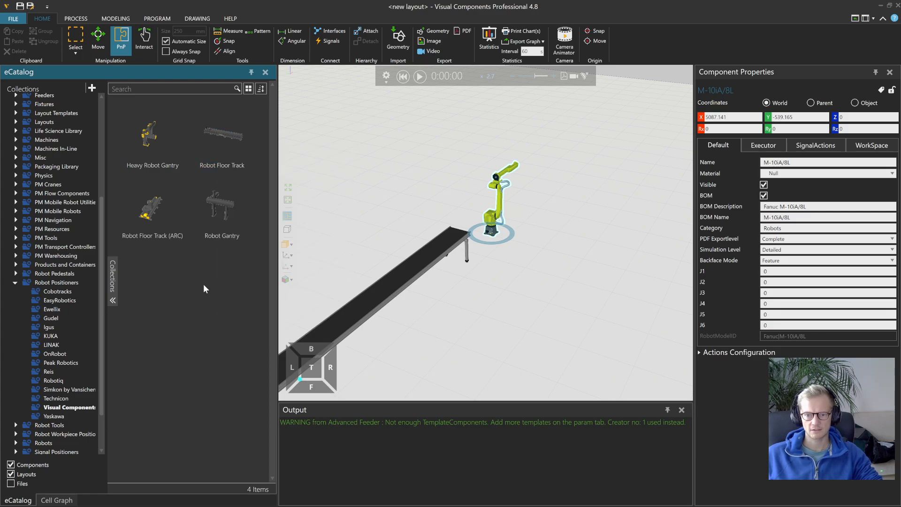
pyautogui.moveTo(220, 210)
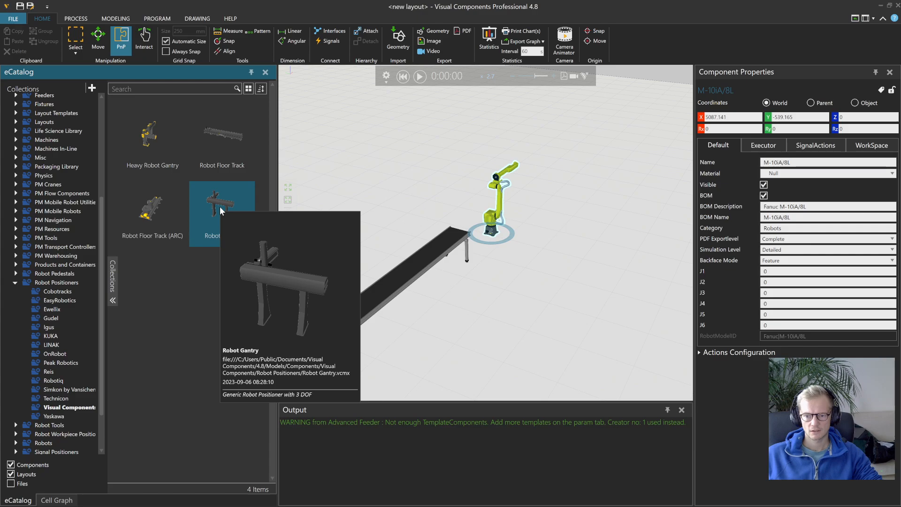
pyautogui.moveTo(221, 133); pyautogui.dragTo(516, 310)
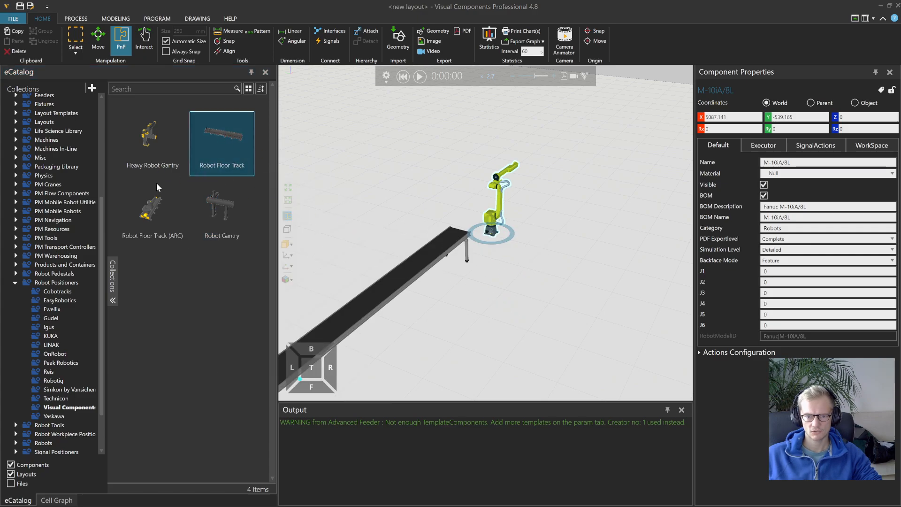
pyautogui.moveTo(148, 215)
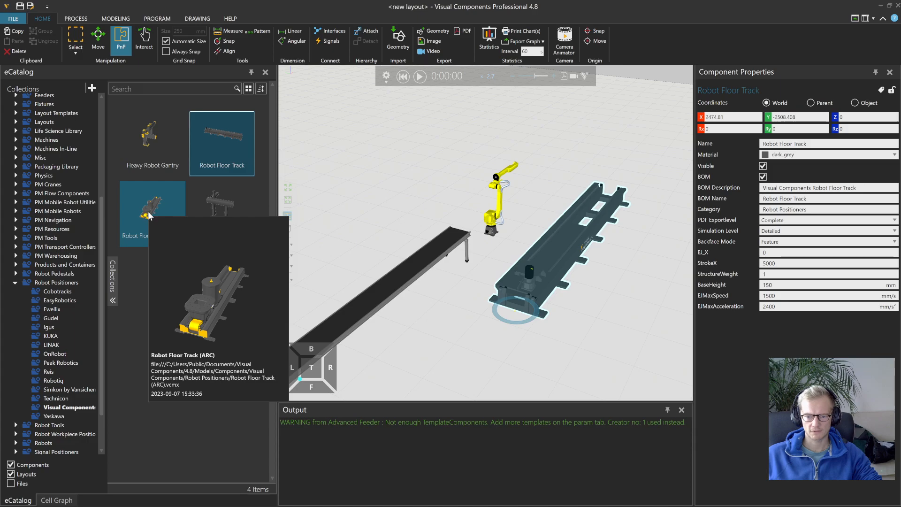
pyautogui.moveTo(153, 140)
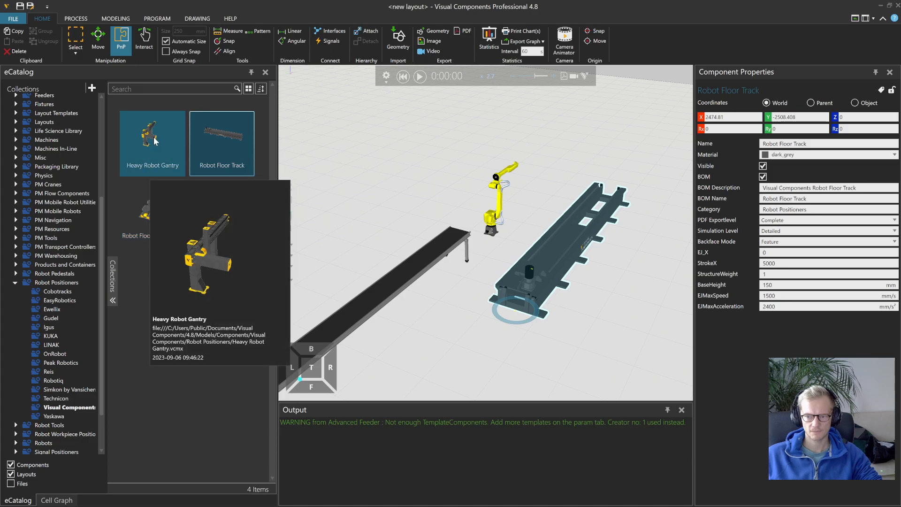
# - Mount the M-10iA/8L robot on the floor track, rotate the track to Rz -180, and place it at about X 3661, Y -616 mm
pyautogui.scroll(3, 479, 191)
pyautogui.click(550, 183)
pyautogui.moveTo(536, 187); pyautogui.dragTo(562, 218)
pyautogui.moveTo(540, 164); pyautogui.dragTo(545, 276)
pyautogui.moveTo(544, 276); pyautogui.dragTo(511, 239, button='right')
pyautogui.click(419, 277)
pyautogui.moveTo(480, 253); pyautogui.dragTo(434, 244)
pyautogui.moveTo(393, 268); pyautogui.dragTo(401, 232)
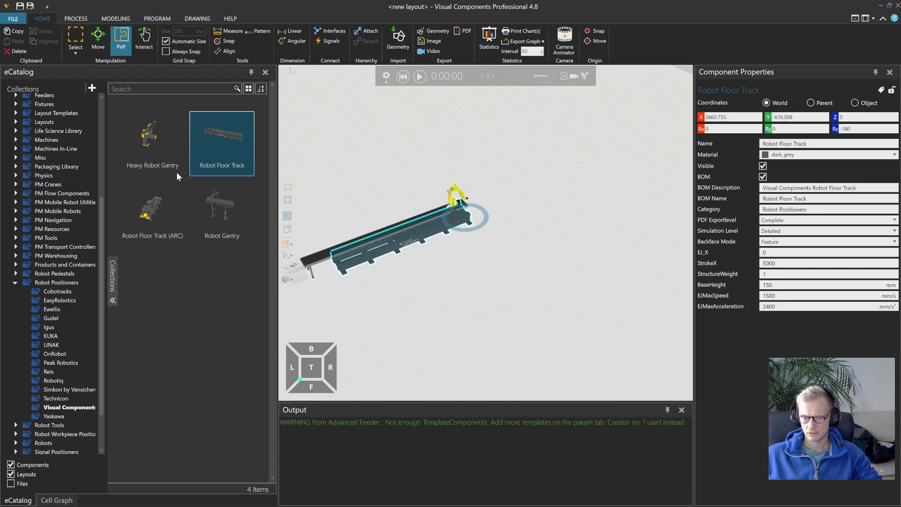
# - Raise the Robot Floor Track to Z 700 mm and position it above the conveyor at about X 3622, Y -439 mm
pyautogui.click(102, 41)
pyautogui.scroll(5, 380, 184)
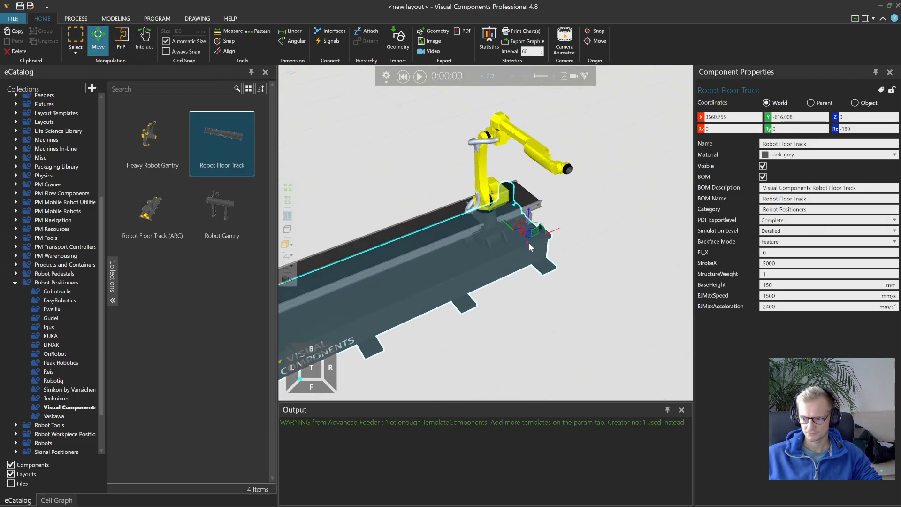
pyautogui.moveTo(525, 242); pyautogui.dragTo(562, 201)
pyautogui.scroll(-5, 561, 201)
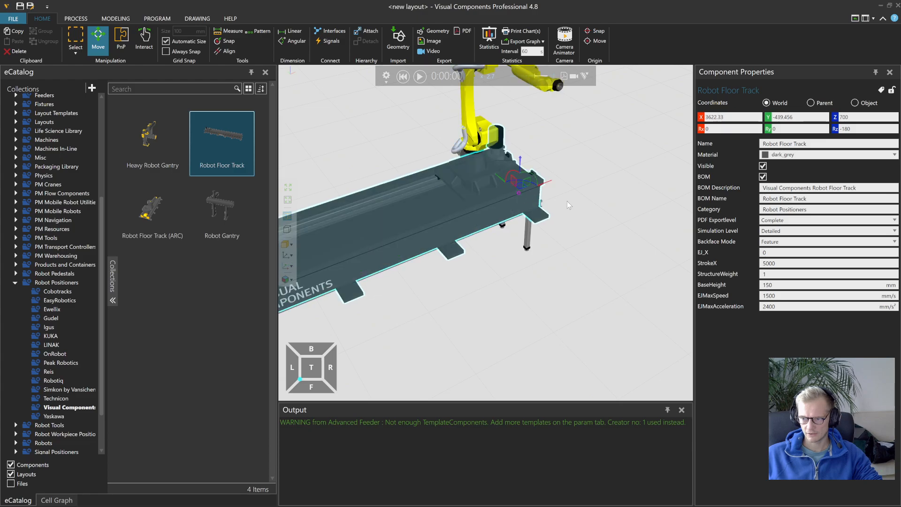
pyautogui.scroll(-3, 567, 202)
pyautogui.scroll(5, 445, 277)
pyautogui.moveTo(446, 279); pyautogui.dragTo(426, 299, button='right')
pyautogui.scroll(3, 424, 303)
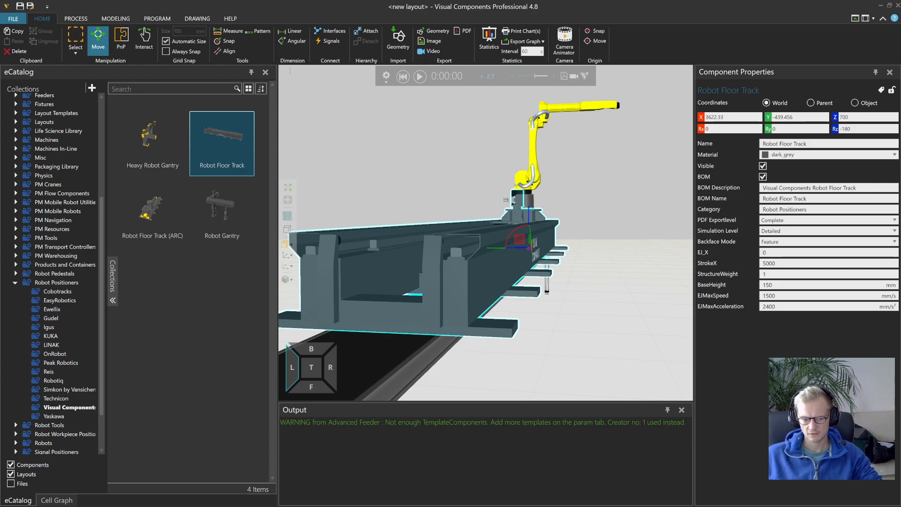
# - Switch to Snipping Tool to compare the track layout with the paused reference recording, and return to the layout
pyautogui.moveTo(719, 497)
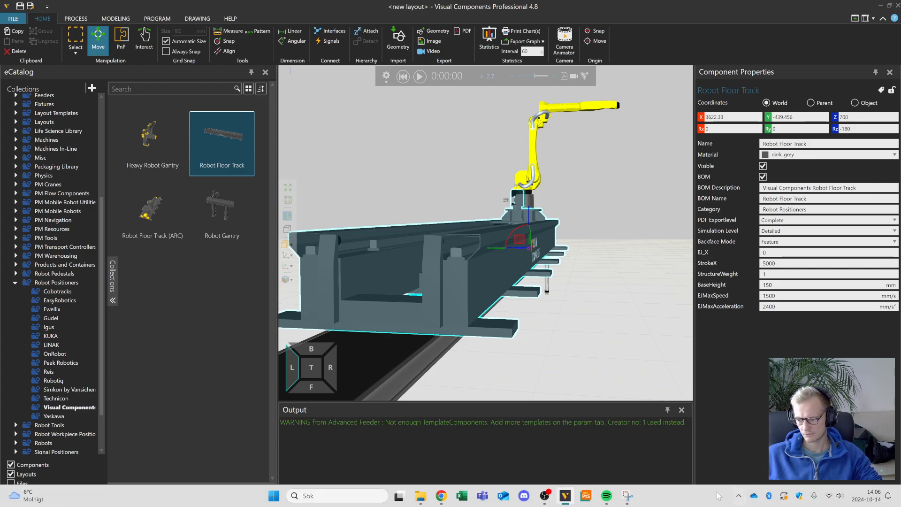
pyautogui.click(627, 496)
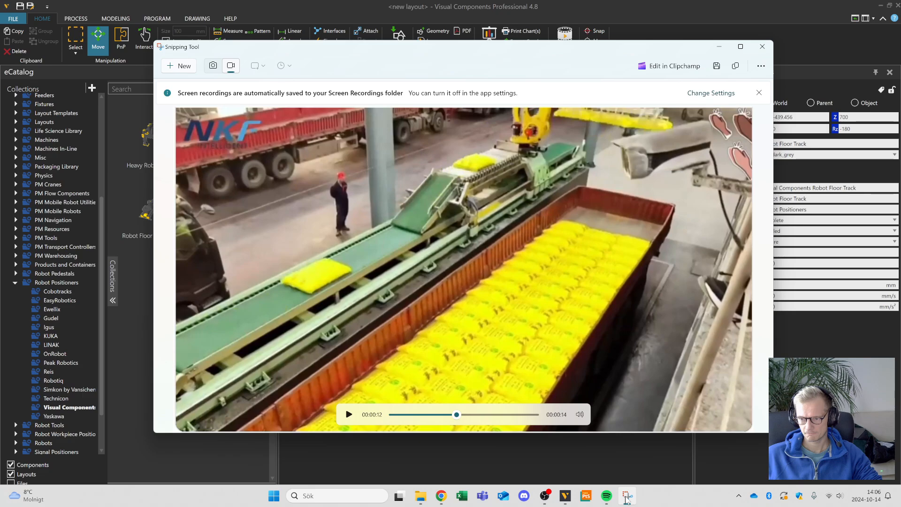
pyautogui.click(626, 500)
# - Jog the robot carriage along the floor track toward the feeder end of the conveyor, to an EJ_X of about 4841
pyautogui.scroll(-3, 605, 237)
pyautogui.moveTo(605, 236); pyautogui.dragTo(591, 294, button='right')
pyautogui.click(591, 294)
pyautogui.click(149, 51)
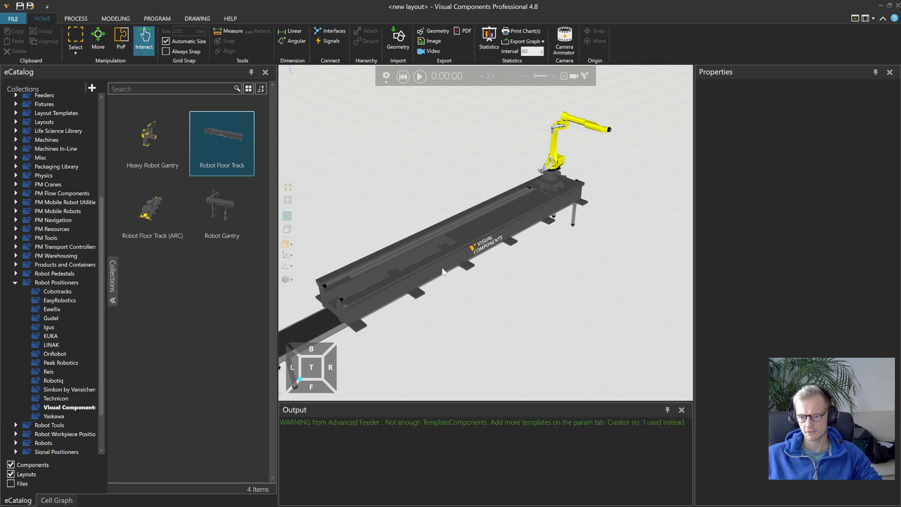
pyautogui.moveTo(553, 190)
pyautogui.mouseDown()
pyautogui.moveTo(317, 308)
pyautogui.moveTo(399, 242)
pyautogui.moveTo(536, 207)
pyautogui.moveTo(561, 188)
pyautogui.moveTo(454, 261)
pyautogui.moveTo(498, 219)
pyautogui.moveTo(551, 191)
pyautogui.mouseUp()
pyautogui.click(415, 273)
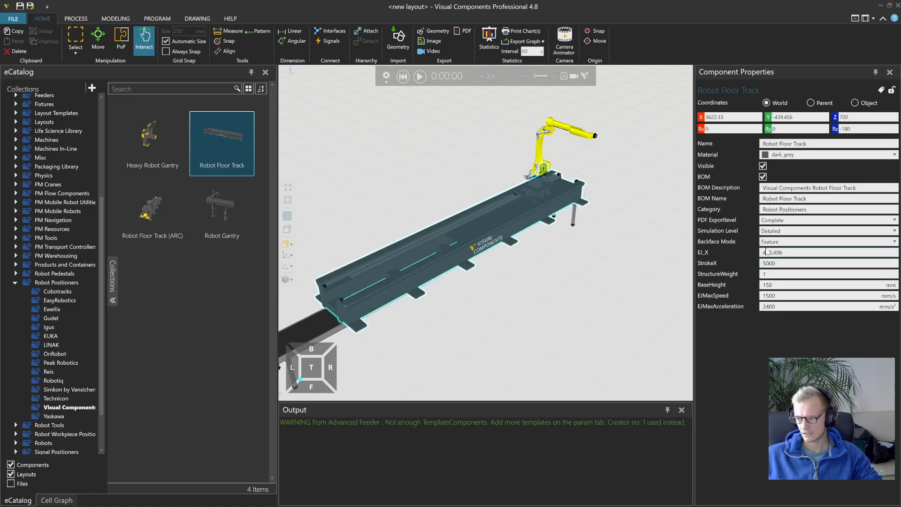
pyautogui.moveTo(544, 197); pyautogui.dragTo(364, 295)
pyautogui.moveTo(492, 327); pyautogui.dragTo(519, 307, button='right')
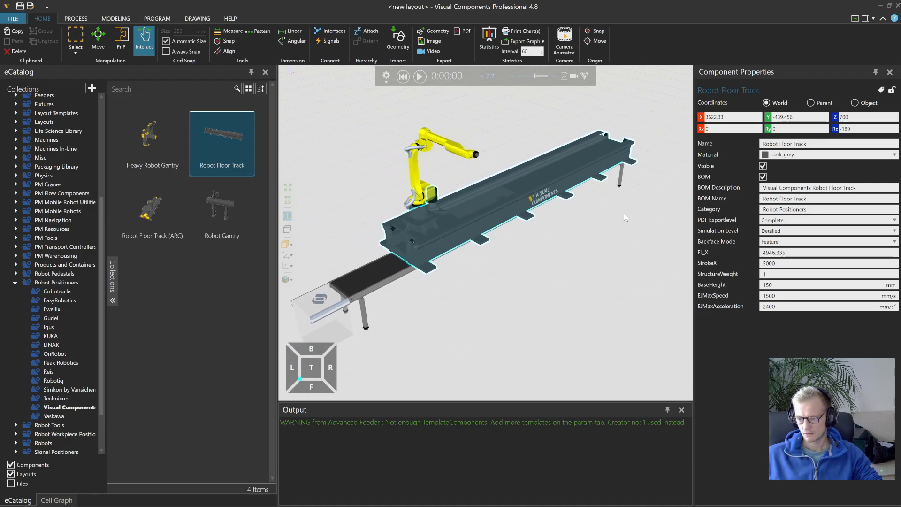
pyautogui.moveTo(624, 213); pyautogui.dragTo(561, 257, button='right')
pyautogui.moveTo(399, 270); pyautogui.dragTo(437, 254)
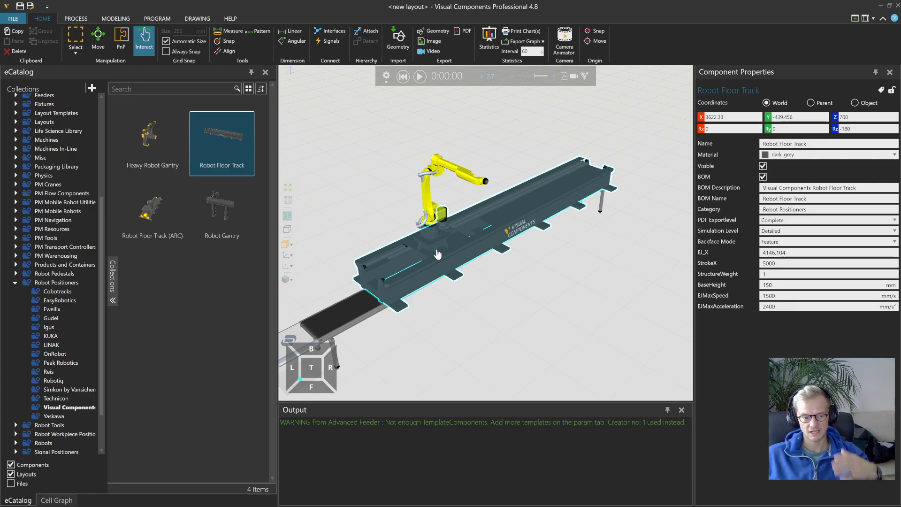
pyautogui.moveTo(438, 254); pyautogui.dragTo(403, 266)
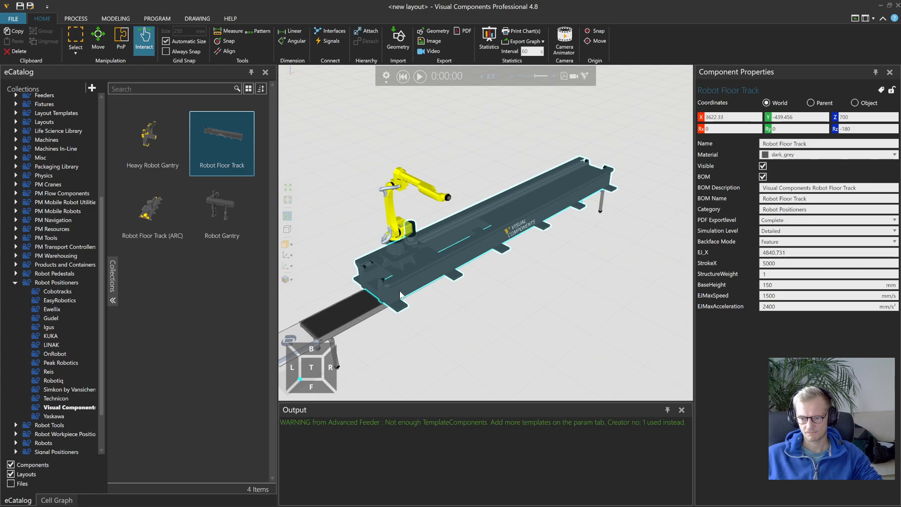
# - Open the floor track for modeling, find its cross supports in the feature tree, and hide the Transform_11 feature
pyautogui.scroll(5, 385, 294)
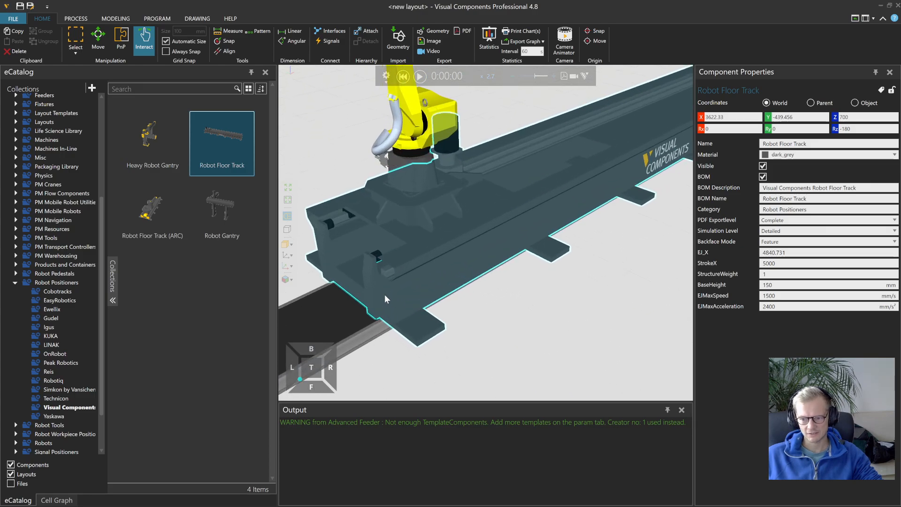
pyautogui.scroll(-5, 385, 294)
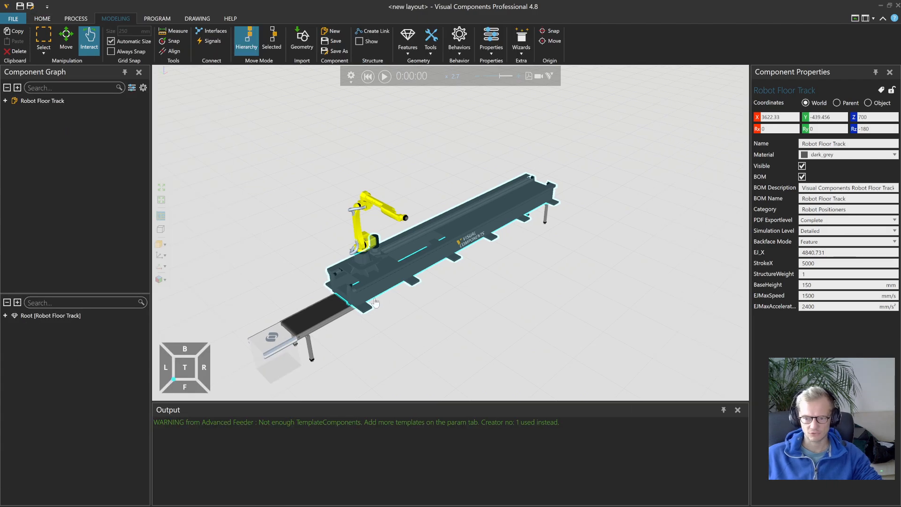
pyautogui.click(359, 294)
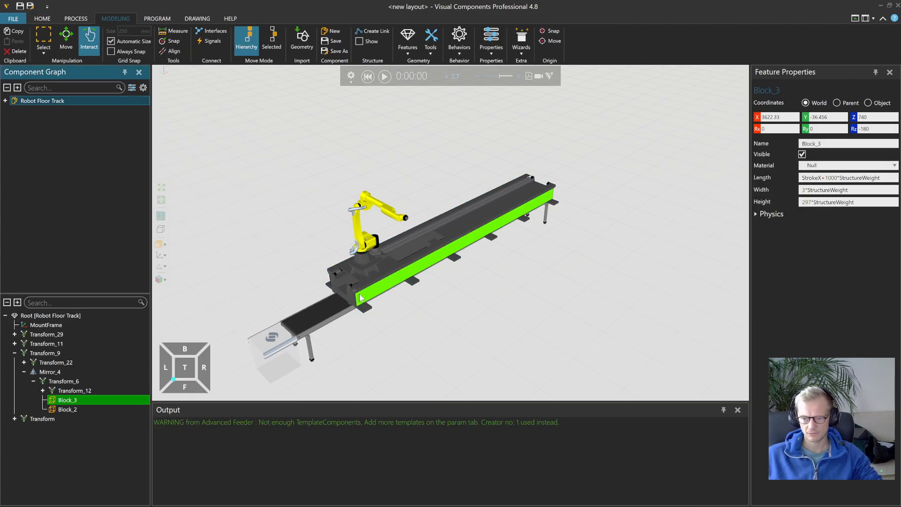
pyautogui.click(48, 355)
pyautogui.scroll(8, 254, 305)
pyautogui.moveTo(477, 287)
pyautogui.mouseDown(button='right')
pyautogui.moveTo(490, 278)
pyautogui.moveTo(484, 283)
pyautogui.mouseUp(button='right')
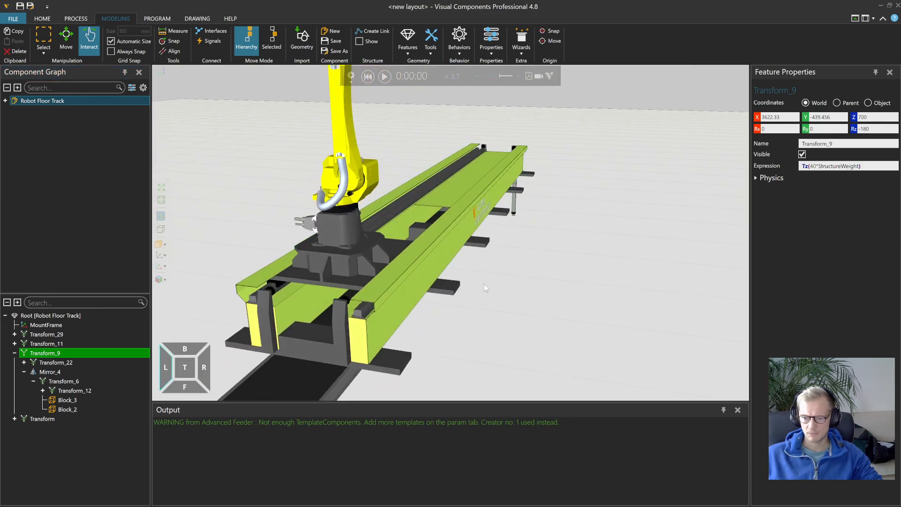
pyautogui.click(60, 344)
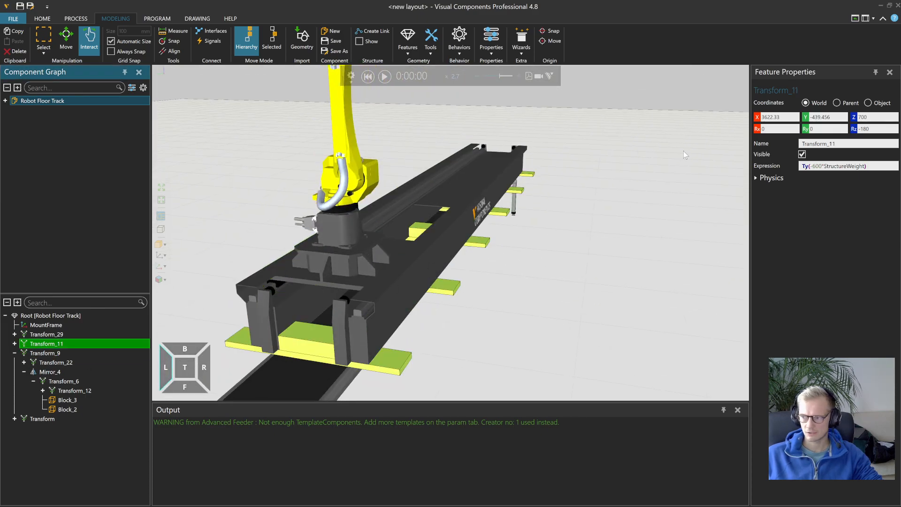
pyautogui.click(803, 155)
pyautogui.moveTo(532, 318); pyautogui.dragTo(545, 323, button='right')
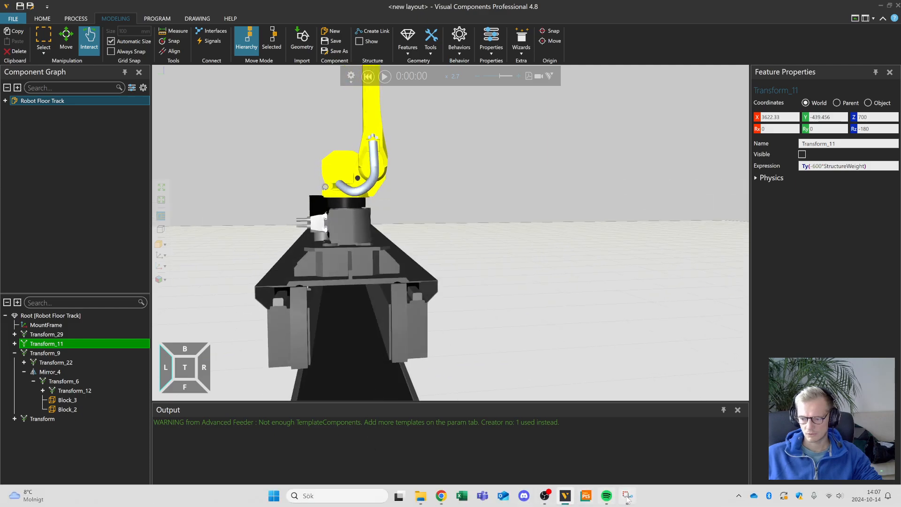
# - Switch to Snipping Tool, move the reference recording back to 00:00:07 to study the robot carriage, and minimize the window
pyautogui.click(625, 496)
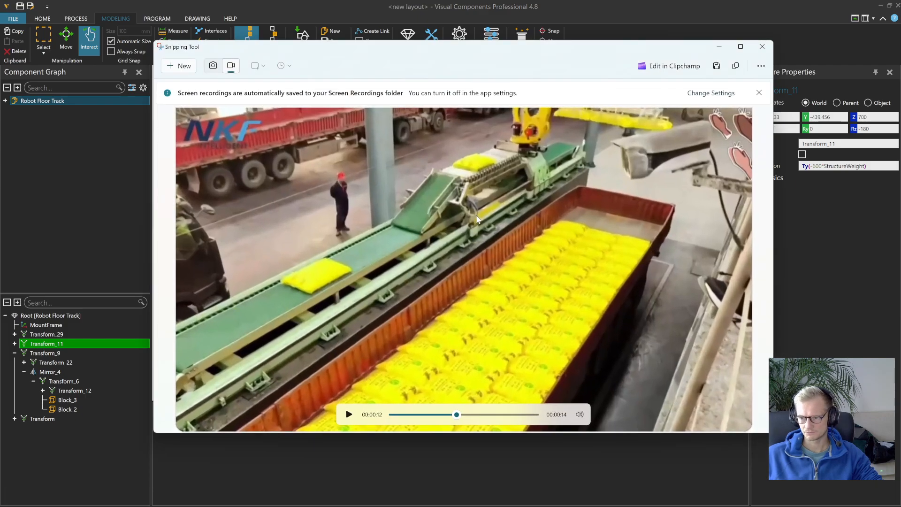
pyautogui.moveTo(458, 414); pyautogui.dragTo(434, 418)
pyautogui.click(719, 47)
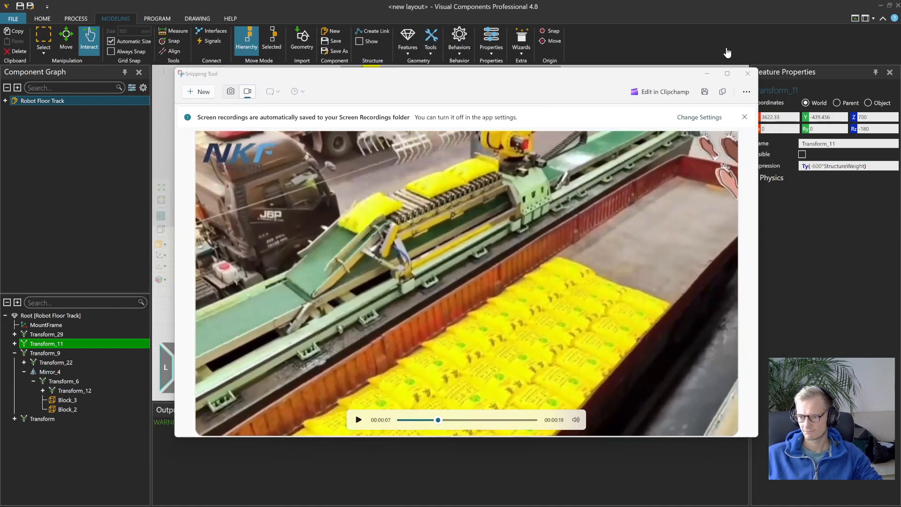
# - Hide the floor track's side beams and covers by making the Transform_9 feature invisible
pyautogui.moveTo(420, 285)
pyautogui.mouseDown(button='right')
pyautogui.moveTo(453, 285)
pyautogui.moveTo(433, 293)
pyautogui.mouseUp(button='right')
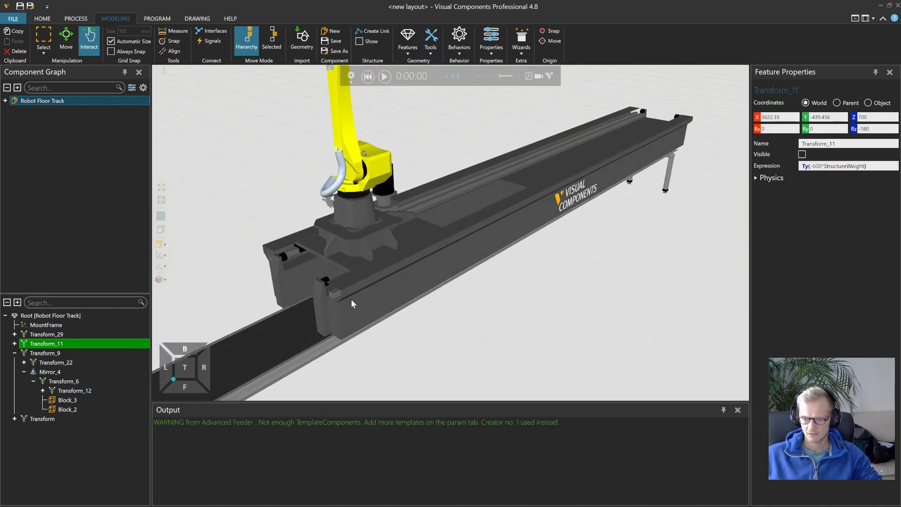
pyautogui.click(46, 353)
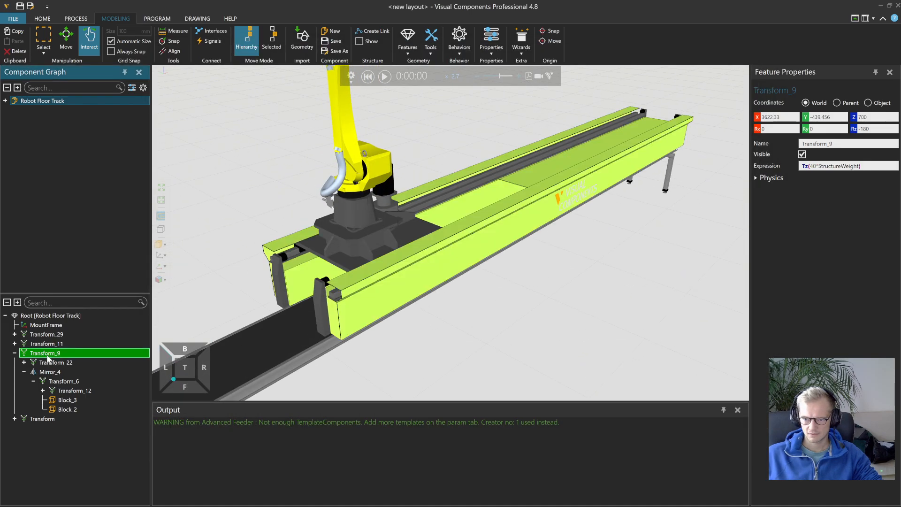
pyautogui.click(802, 155)
pyautogui.moveTo(537, 311); pyautogui.dragTo(518, 315, button='right')
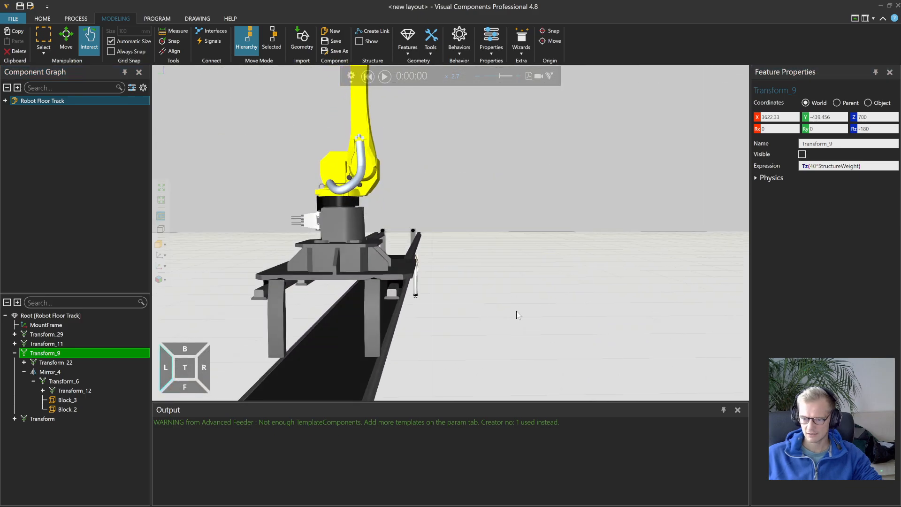
# - Inspect the track's remaining legs and rails, select the whole Robot Floor Track, and open its BaseHeight value for editing
pyautogui.click(371, 325)
pyautogui.click(73, 317)
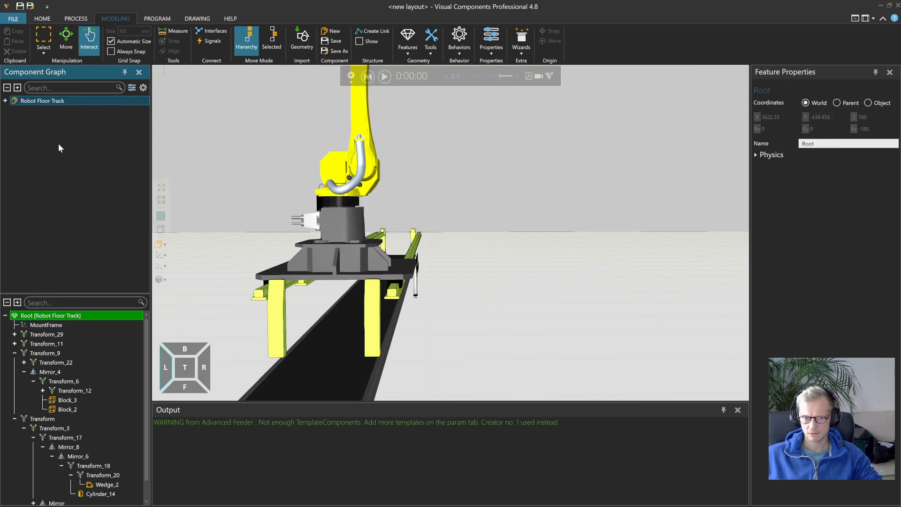
pyautogui.click(60, 100)
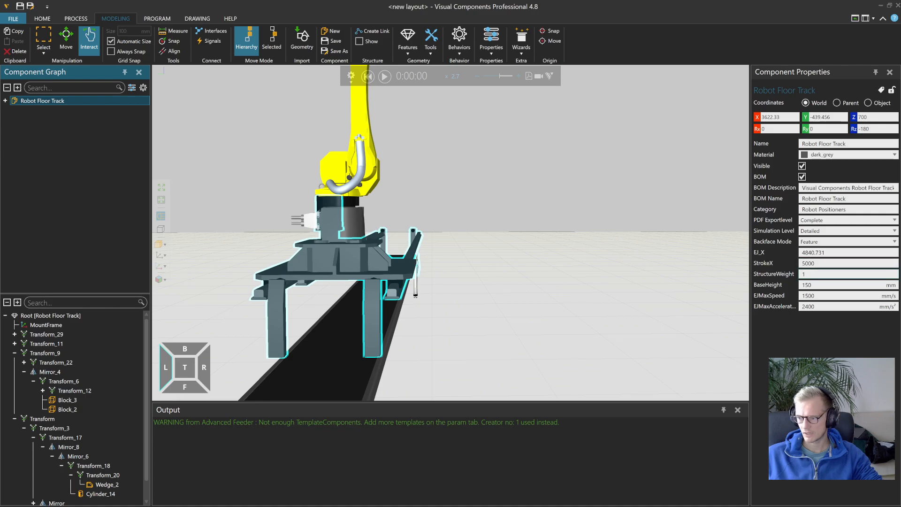
pyautogui.doubleClick(825, 287)
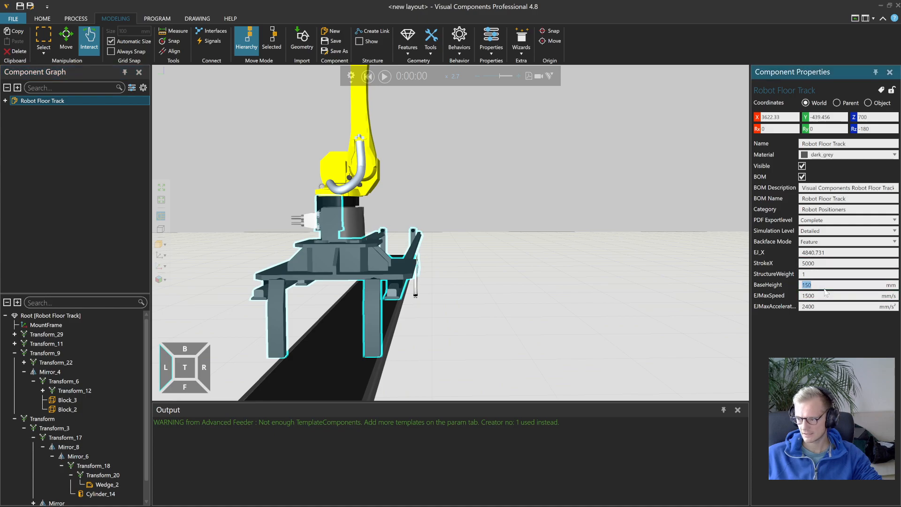
pyautogui.moveTo(706, 290); pyautogui.dragTo(633, 288, button='right')
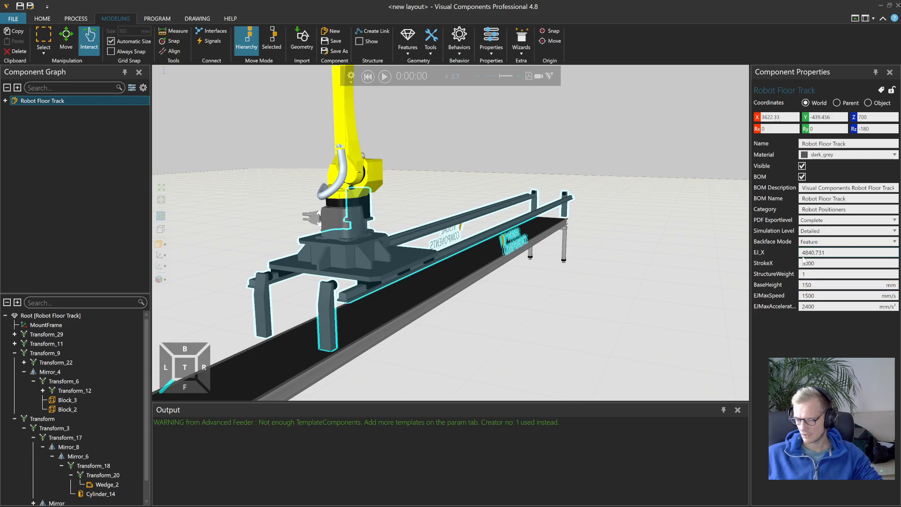
pyautogui.moveTo(282, 261); pyautogui.dragTo(301, 287, button='right')
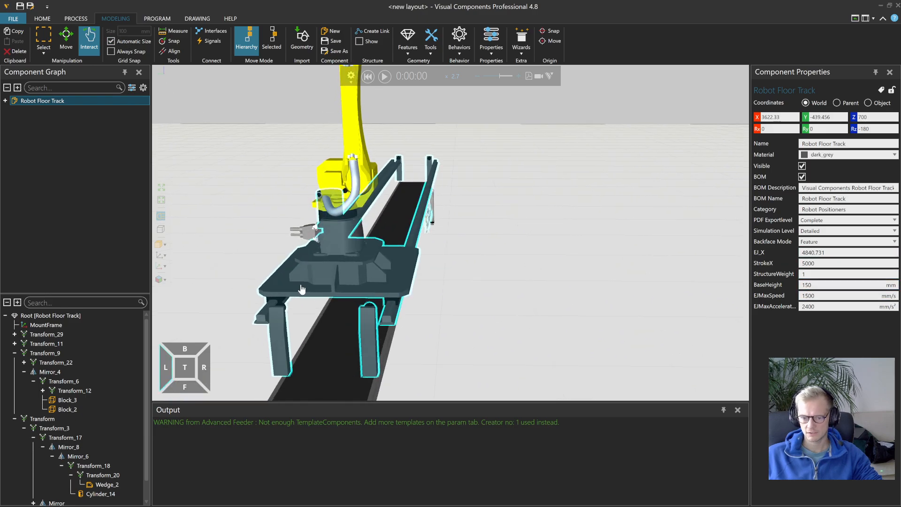
# - Widen the floor track's rails and legs by setting the Transform feature's expression to Tz(StructureWeight*275).Sy(1.5)
pyautogui.click(15, 354)
pyautogui.click(42, 335)
pyautogui.click(42, 345)
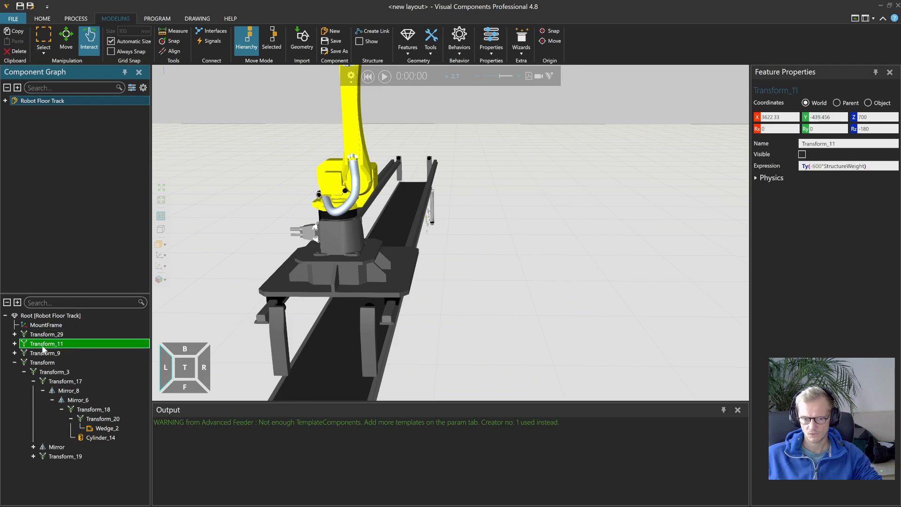
pyautogui.click(41, 353)
pyautogui.press('Down')
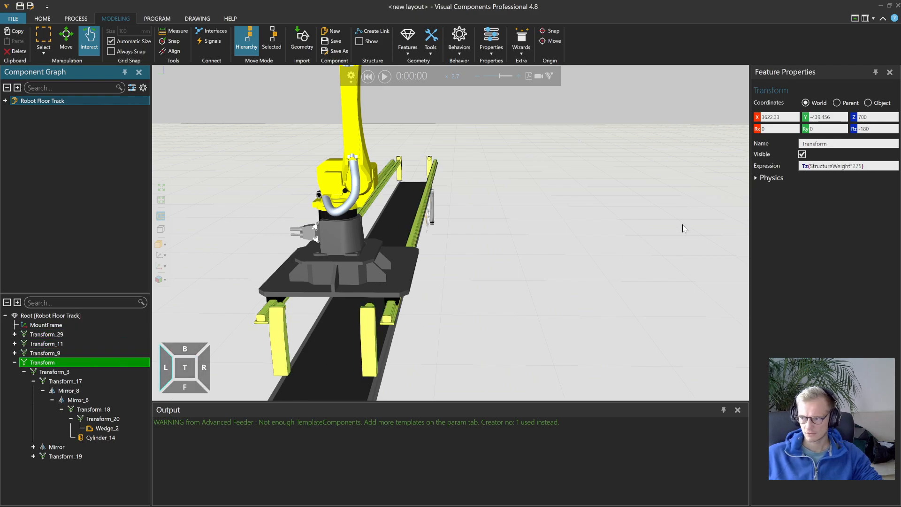
pyautogui.click(872, 166)
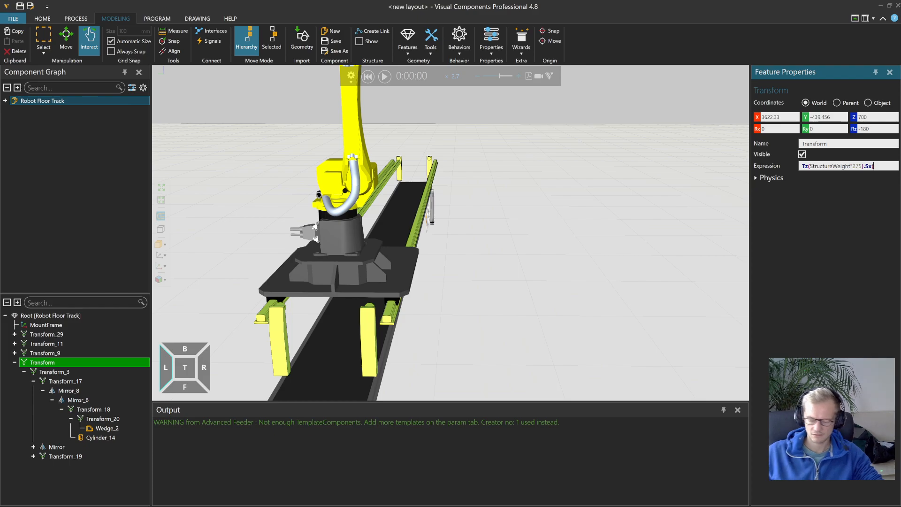
pyautogui.write(')')
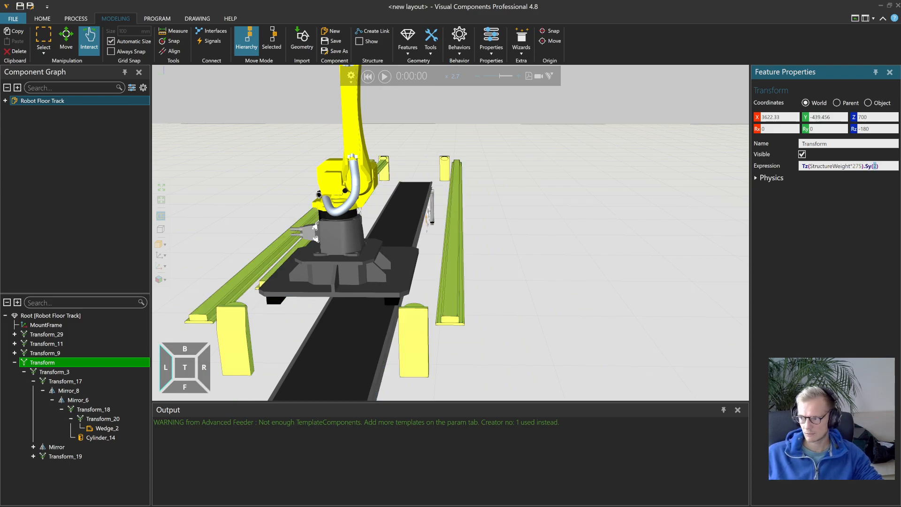
pyautogui.write(',5')
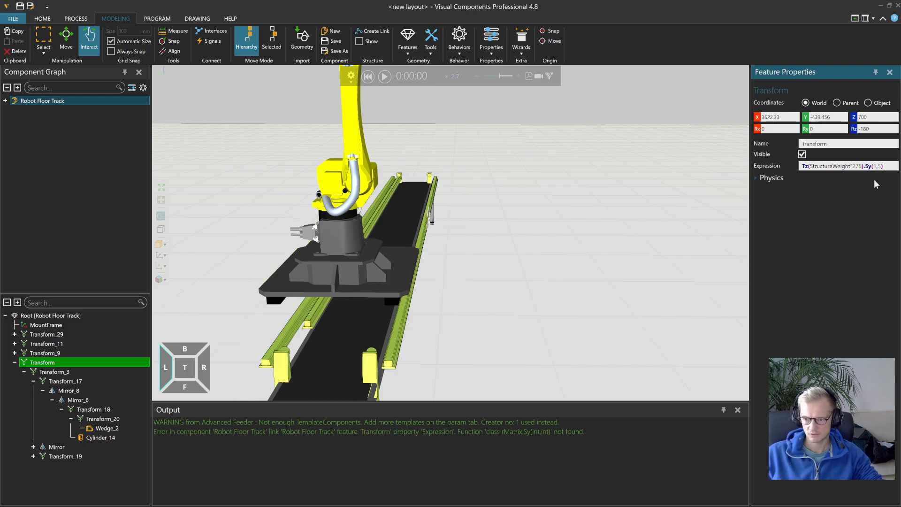
pyautogui.click(878, 167)
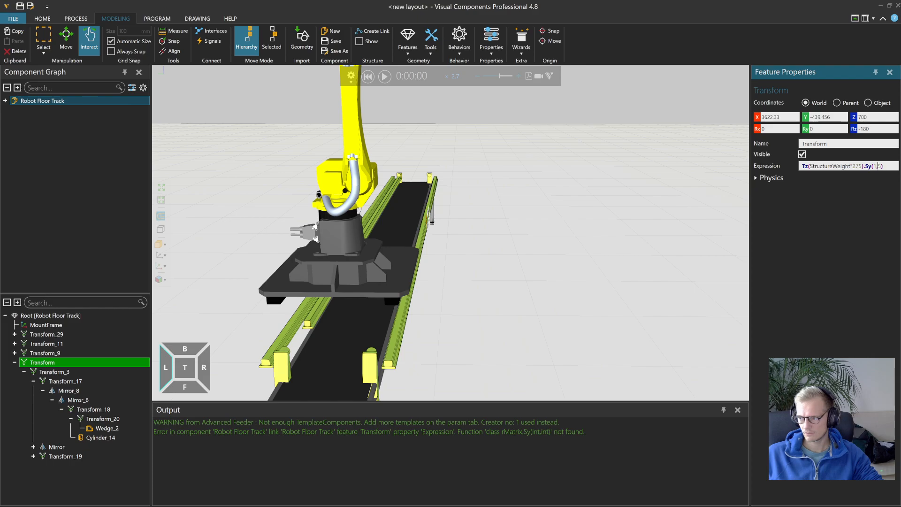
pyautogui.press('BackSpace')
pyautogui.write('.')
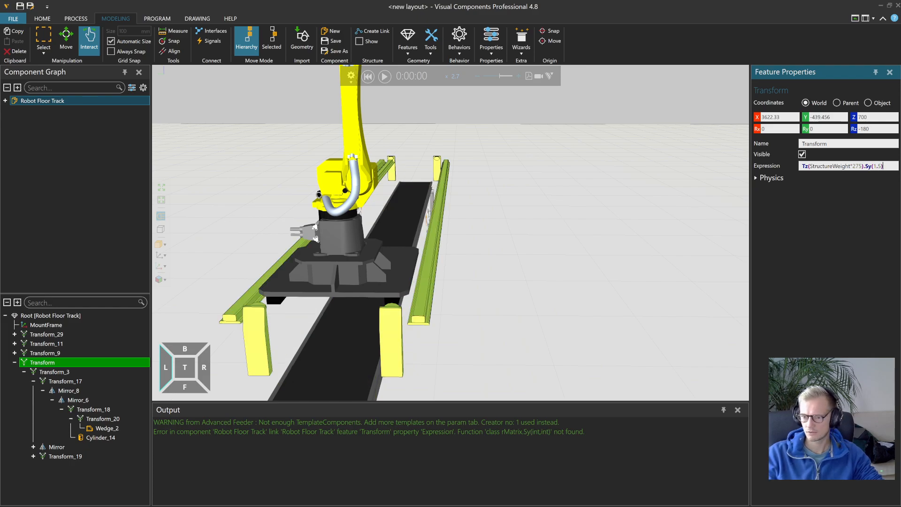
# - Return from modeling to the layout and slide the robot carriage along the floor track to an EJ_X of about 345
pyautogui.moveTo(539, 243); pyautogui.dragTo(493, 276, button='right')
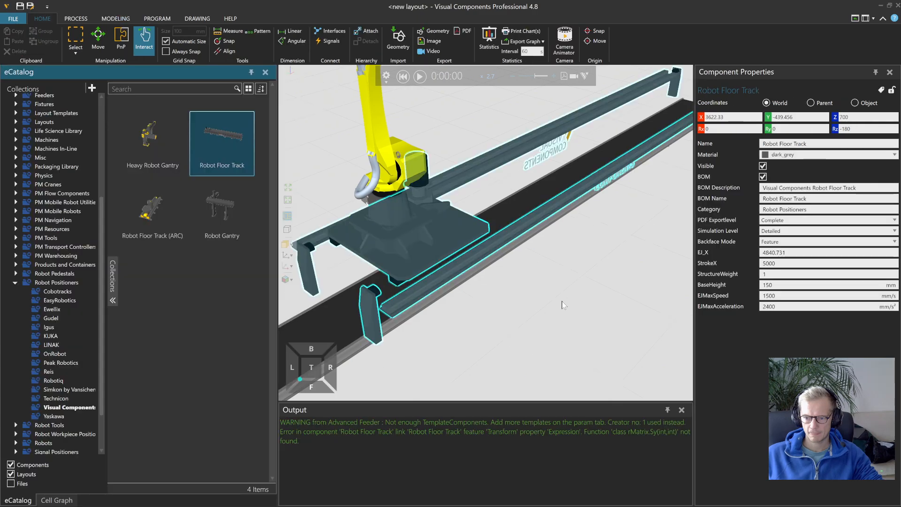
pyautogui.scroll(-3, 563, 300)
pyautogui.moveTo(471, 271); pyautogui.dragTo(638, 159)
pyautogui.scroll(-3, 638, 160)
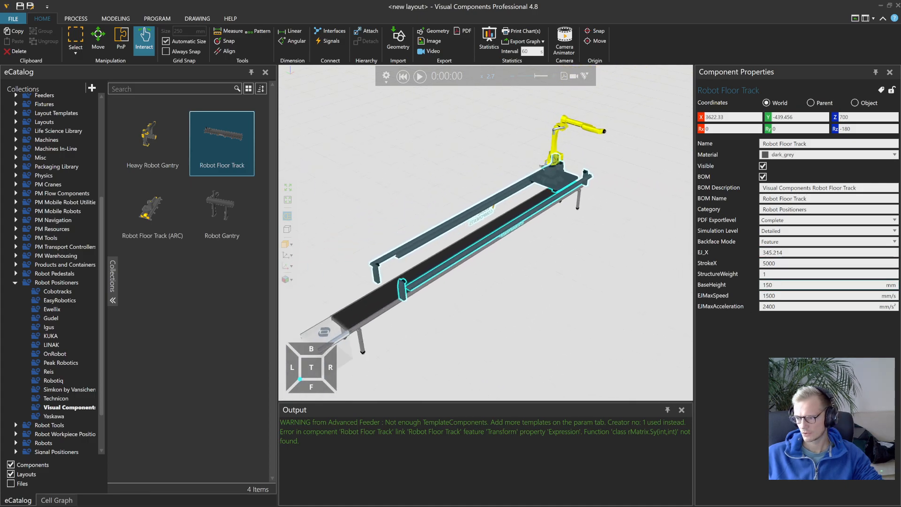
# - Lengthen the Robot Floor Track by setting its StrokeX to 10000
pyautogui.click(794, 263)
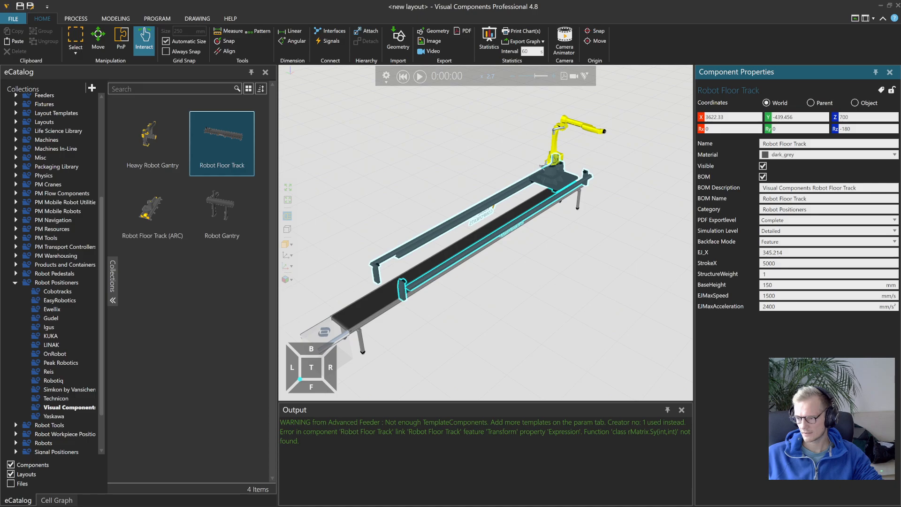
pyautogui.hotkey('ctrl', 'a')
pyautogui.write('10000')
pyautogui.press('Return')
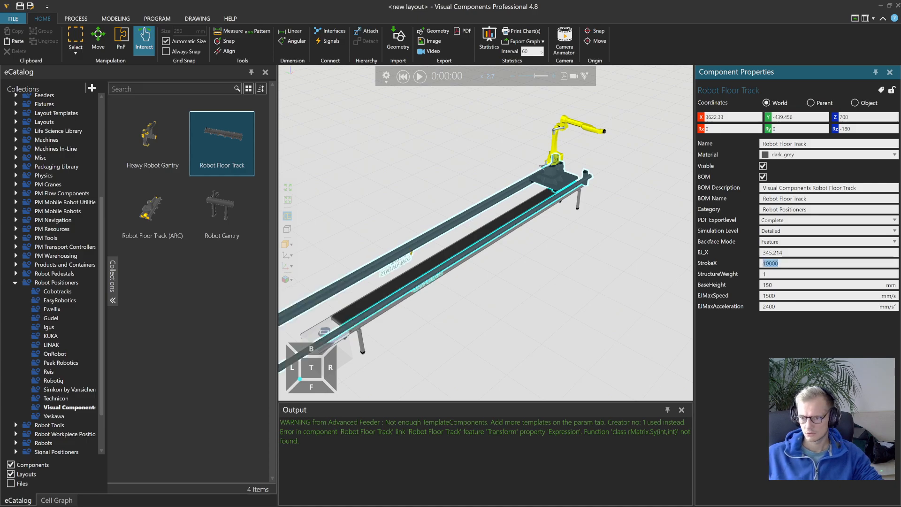
pyautogui.scroll(-3, 568, 210)
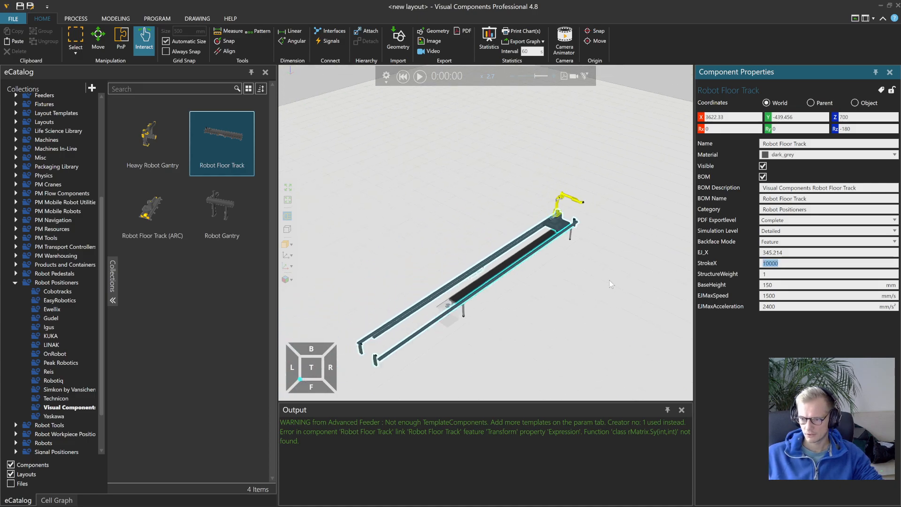
pyautogui.scroll(2, 584, 249)
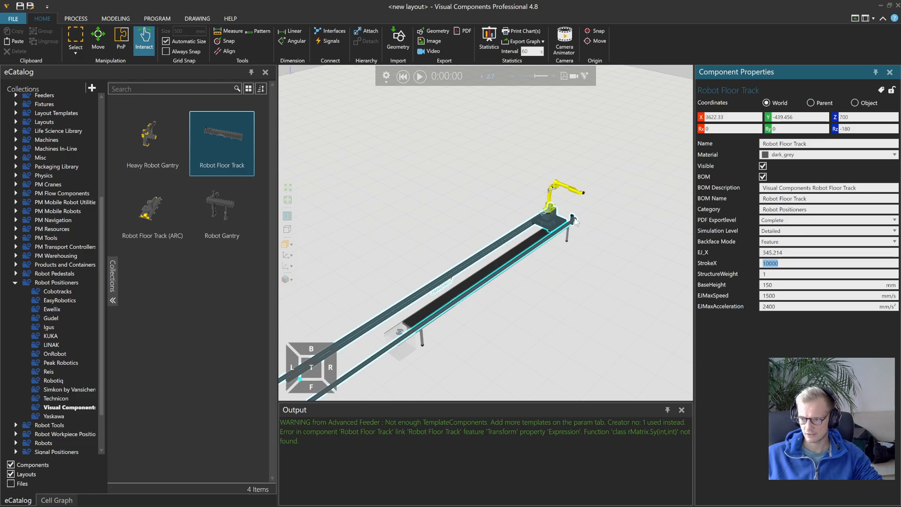
# - Turn the Robot Floor Track around by setting its Rz rotation to 0, and set the carriage position EJ_X to 0
pyautogui.click(839, 130)
pyautogui.write('0')
pyautogui.press('Return')
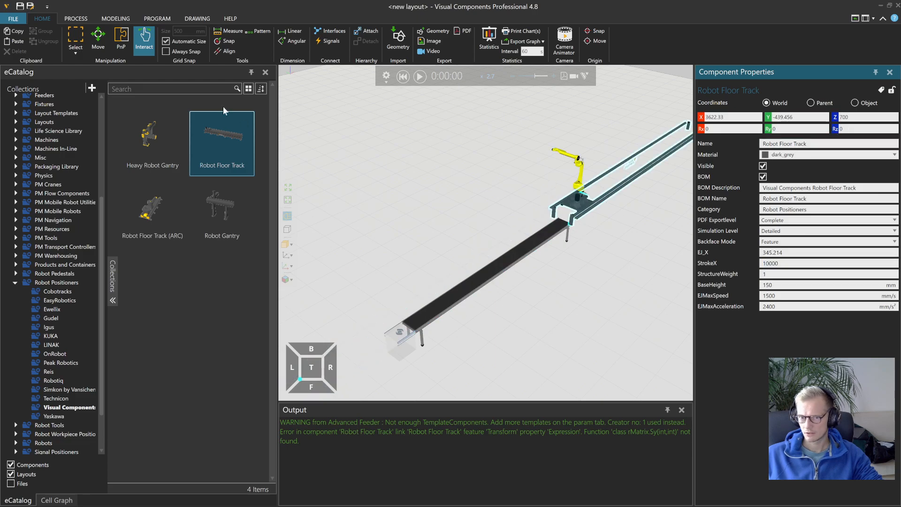
pyautogui.scroll(2, 573, 254)
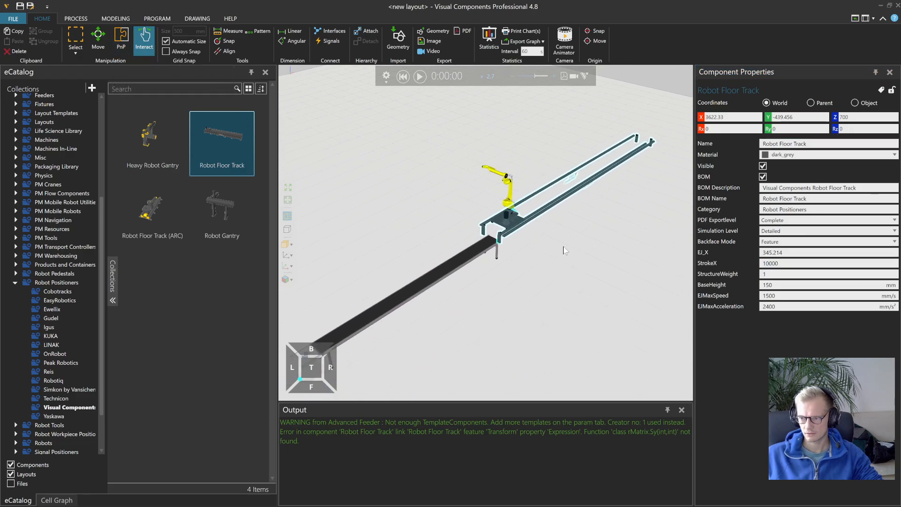
pyautogui.click(796, 253)
pyautogui.write('0')
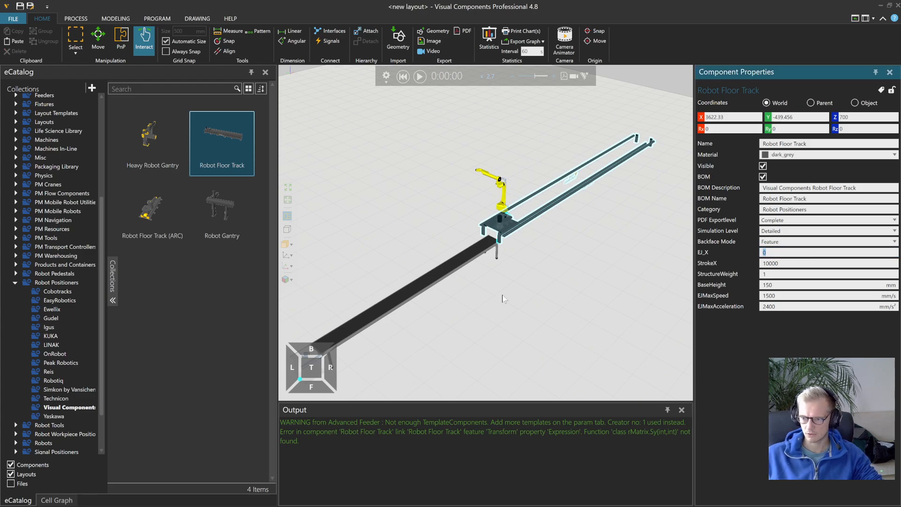
# - Move the Robot Floor Track along the conveyor to an X position of about 1380 mm
pyautogui.moveTo(506, 316); pyautogui.dragTo(548, 289, button='middle')
pyautogui.hotkey('ctrl', 'm')
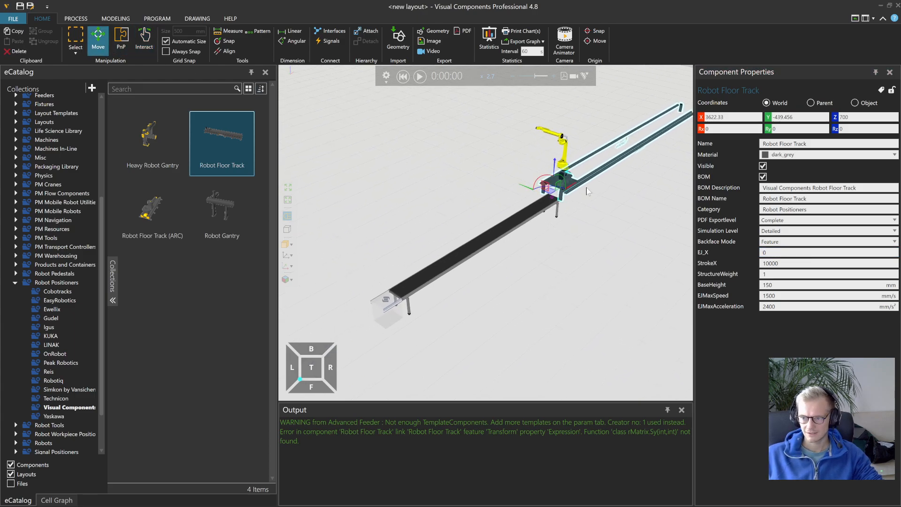
pyautogui.moveTo(570, 191); pyautogui.dragTo(529, 218)
pyautogui.moveTo(503, 231); pyautogui.dragTo(599, 248, button='right')
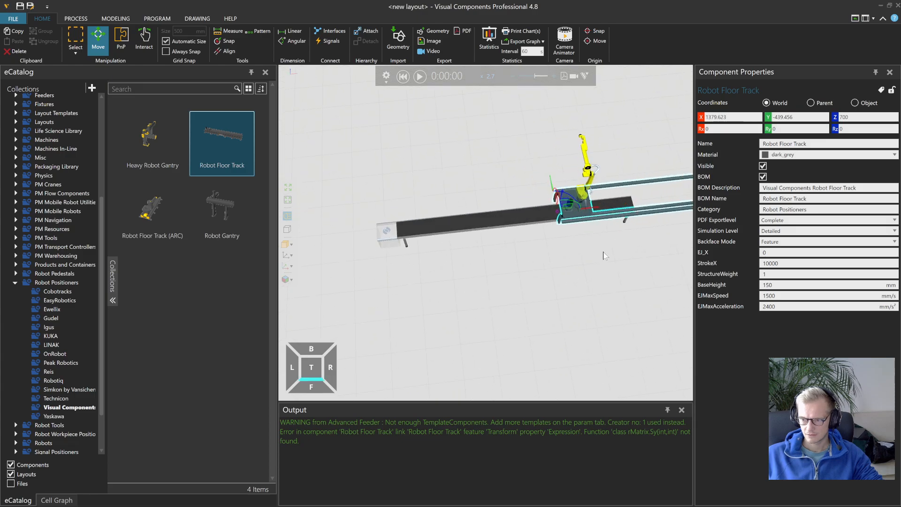
pyautogui.moveTo(599, 247); pyautogui.dragTo(515, 269, button='middle')
# - Jog the robot carriage along the floor track to an EJ_X of about 1476
pyautogui.click(144, 46)
pyautogui.moveTo(467, 267); pyautogui.dragTo(629, 315)
pyautogui.moveTo(630, 315); pyautogui.dragTo(525, 322, button='middle')
pyautogui.moveTo(487, 261); pyautogui.dragTo(498, 351, button='right')
pyautogui.moveTo(499, 354); pyautogui.dragTo(596, 262, button='middle')
pyautogui.scroll(-3, 563, 281)
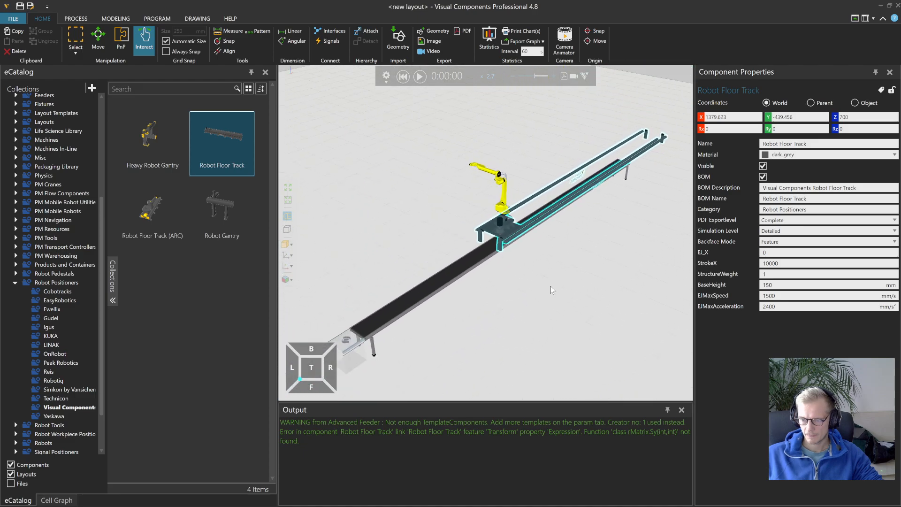
pyautogui.scroll(2, 504, 225)
pyautogui.scroll(3, 505, 227)
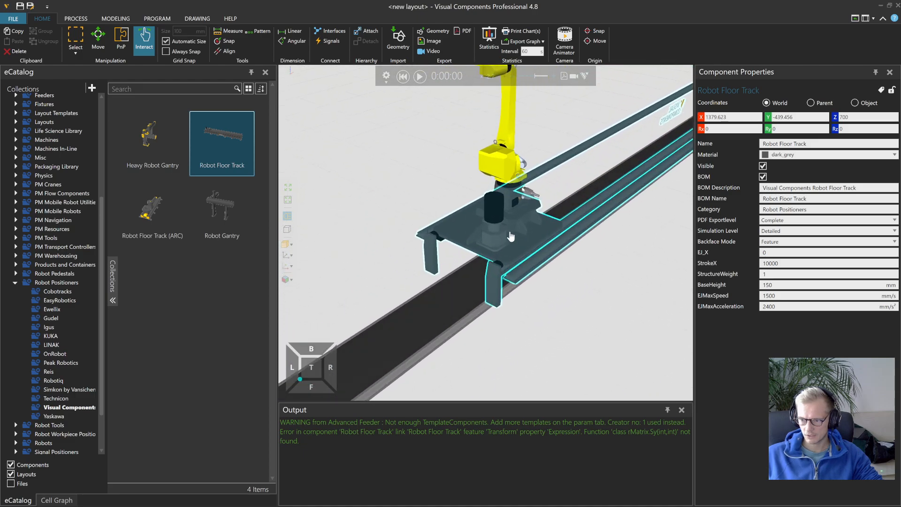
pyautogui.moveTo(515, 238); pyautogui.dragTo(528, 211)
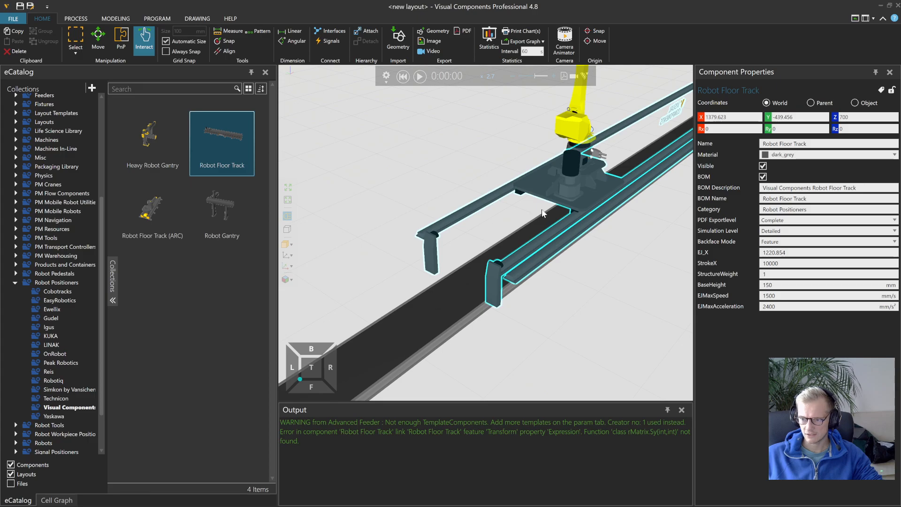
pyautogui.moveTo(562, 267); pyautogui.dragTo(541, 230, button='right')
pyautogui.moveTo(553, 215); pyautogui.dragTo(531, 238)
pyautogui.moveTo(531, 239); pyautogui.dragTo(576, 255, button='right')
pyautogui.moveTo(576, 256); pyautogui.dragTo(657, 221)
pyautogui.scroll(-5, 587, 331)
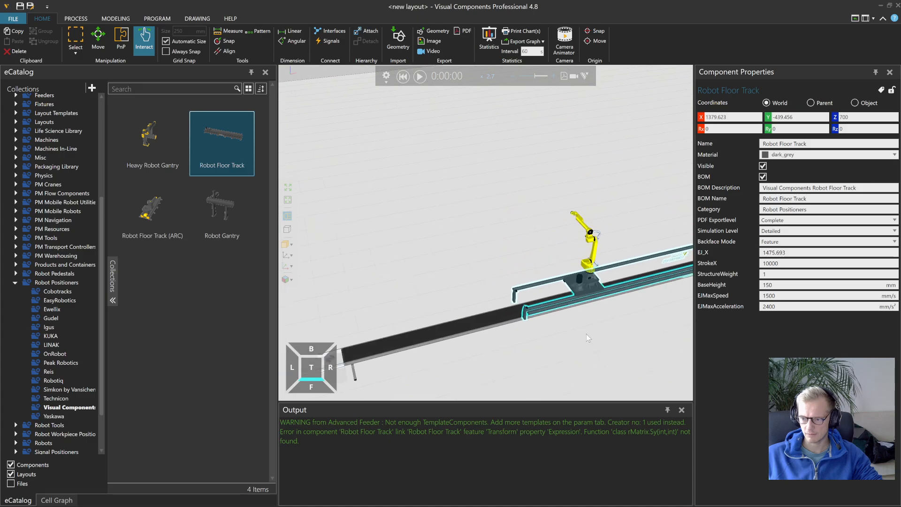
# - Run the simulation for about 8 seconds to feed chip bags onto the conveyor, and pause it
pyautogui.click(419, 76)
pyautogui.scroll(5, 459, 196)
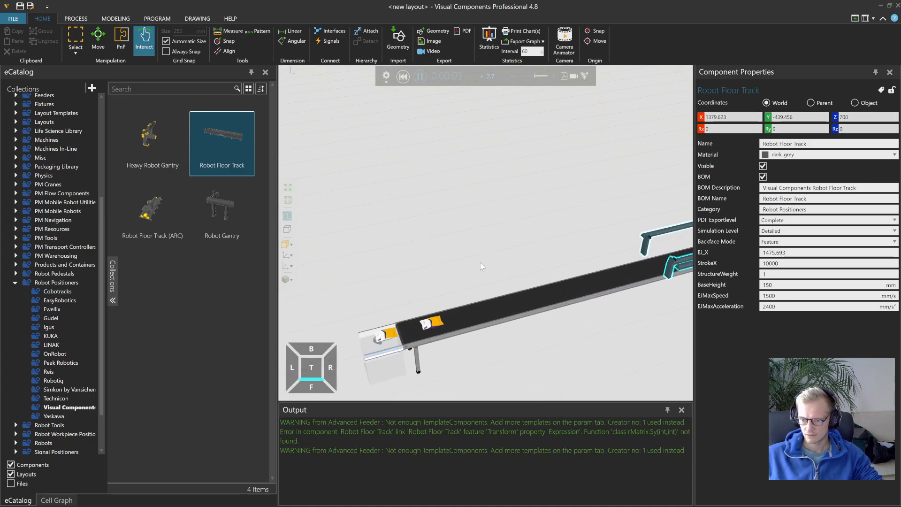
pyautogui.click(419, 76)
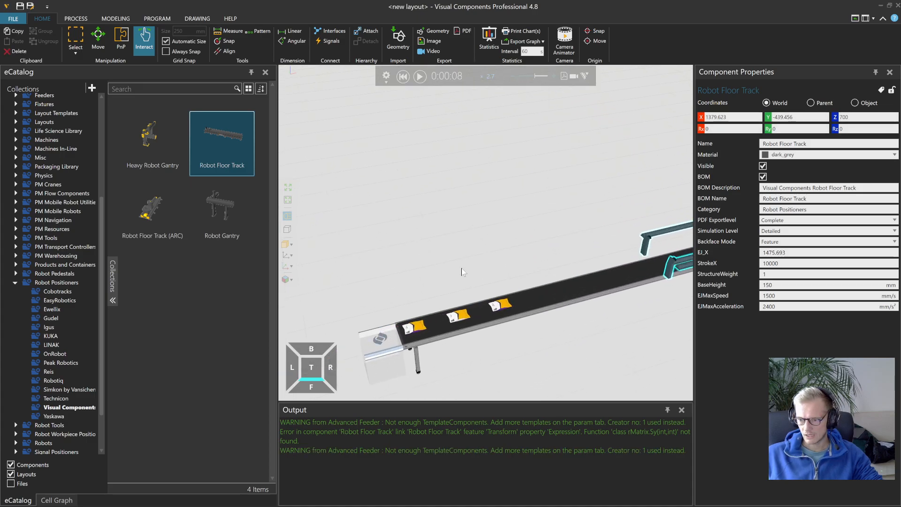
pyautogui.scroll(4, 585, 369)
pyautogui.scroll(4, 586, 369)
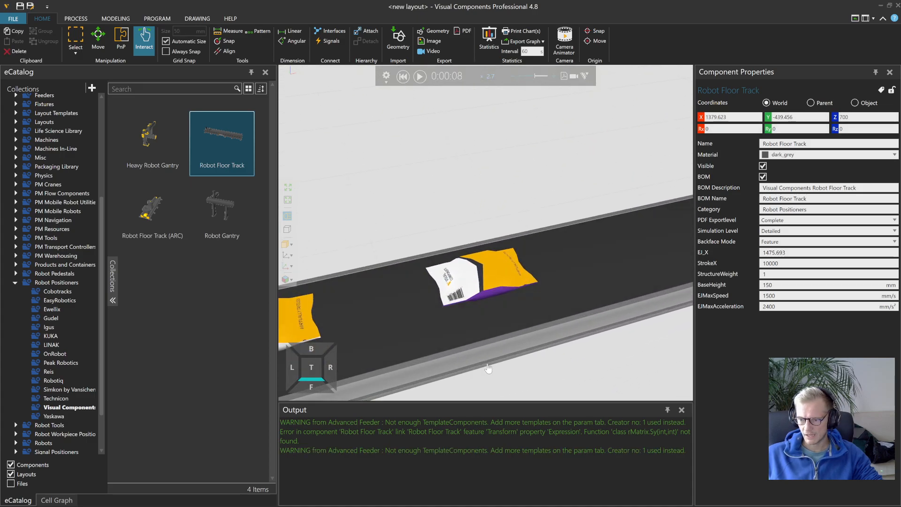
# - Measure the diagonal distance between opposite corners of a chip bag on the conveyor, and close the measurement
pyautogui.click(232, 32)
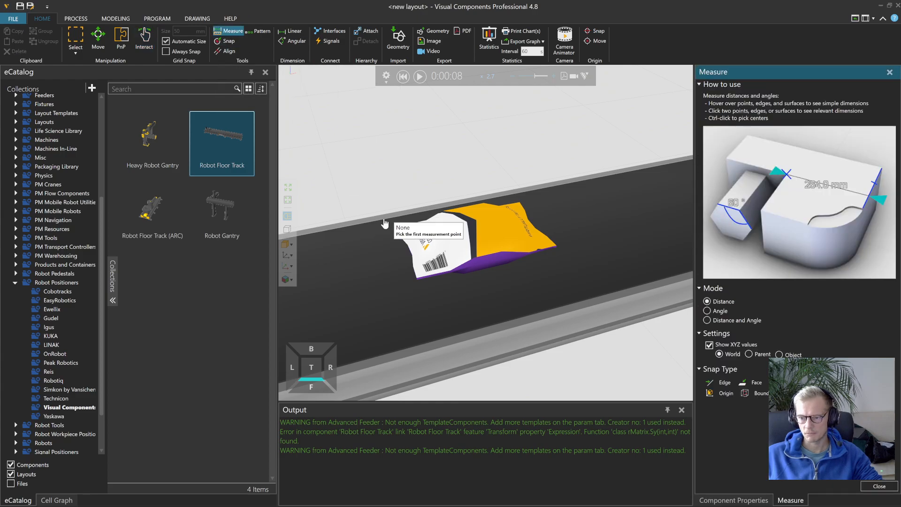
pyautogui.click(418, 278)
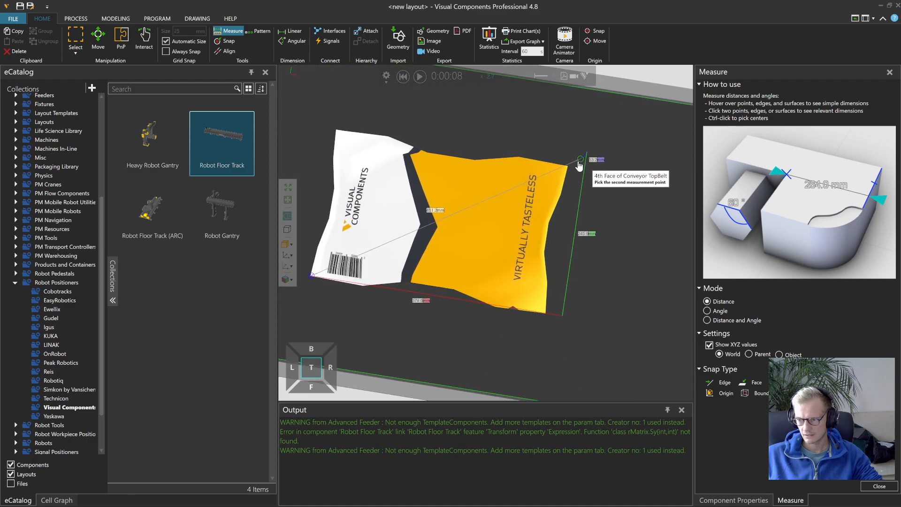
pyautogui.click(582, 163)
pyautogui.scroll(1, 549, 283)
pyautogui.moveTo(384, 315); pyautogui.dragTo(403, 340, button='right')
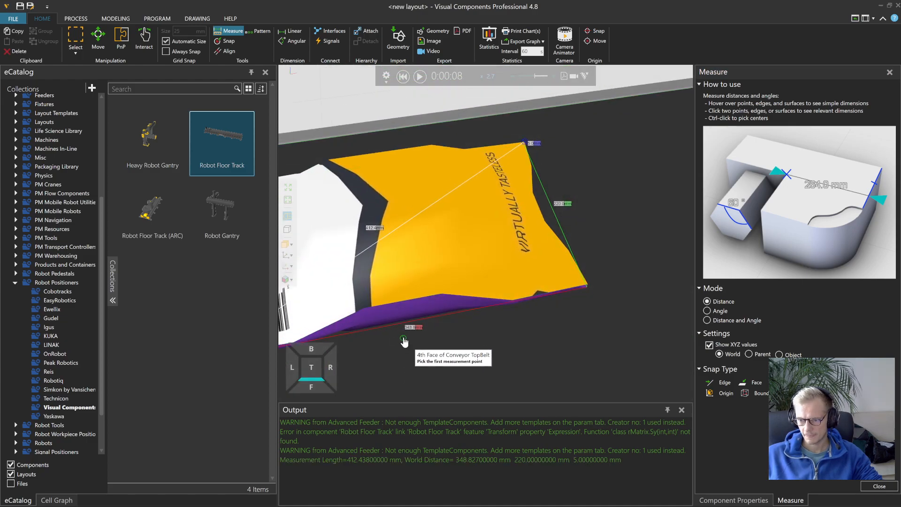
pyautogui.click(879, 487)
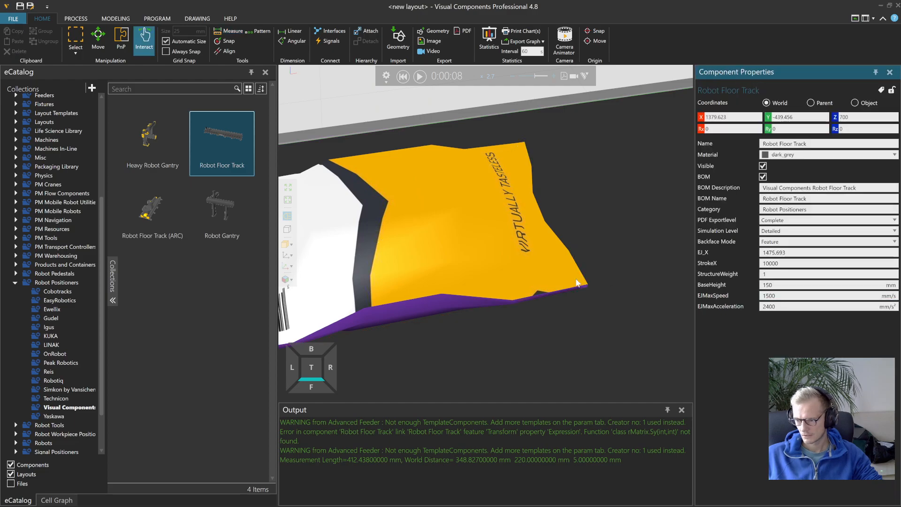
# - Select the Chips bag on the conveyor and check its Length property
pyautogui.click(540, 270)
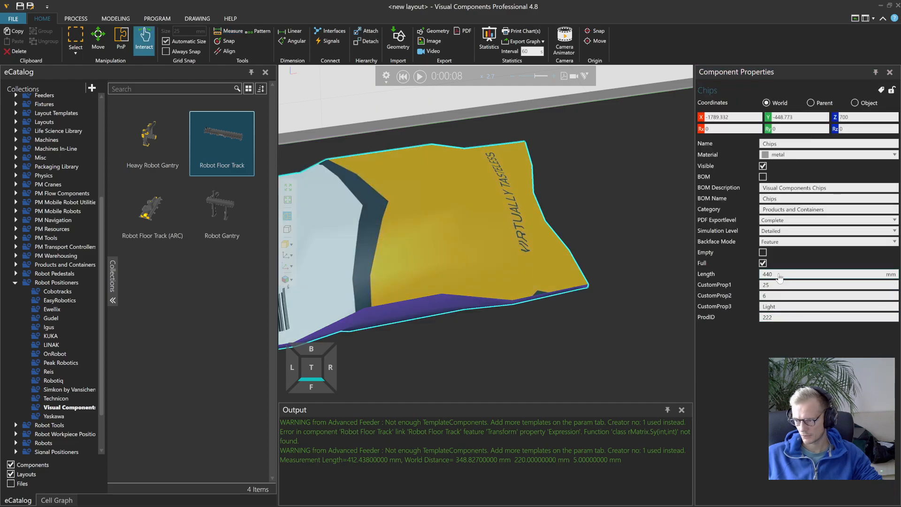
pyautogui.scroll(-4, 573, 322)
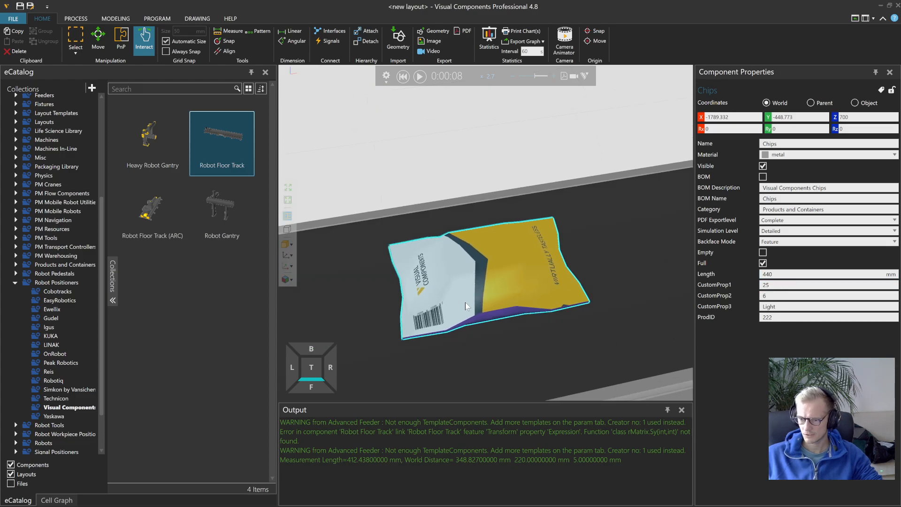
pyautogui.scroll(2, 458, 368)
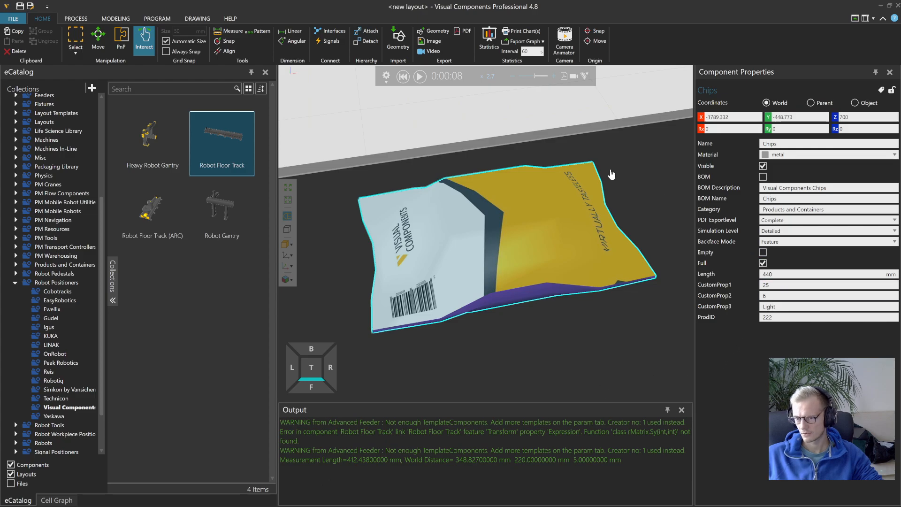
# - Measure the chip bag's length between the two corners of its long front edge, and close the measurement
pyautogui.click(233, 32)
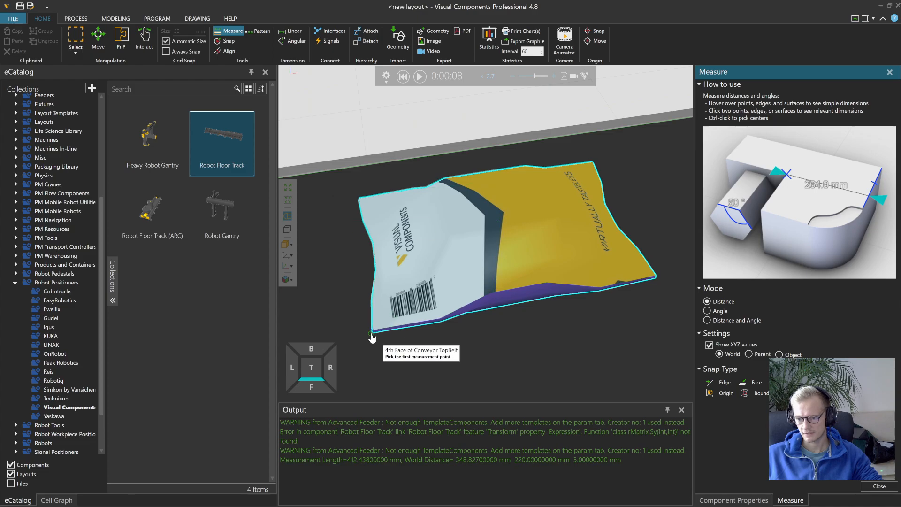
pyautogui.click(656, 277)
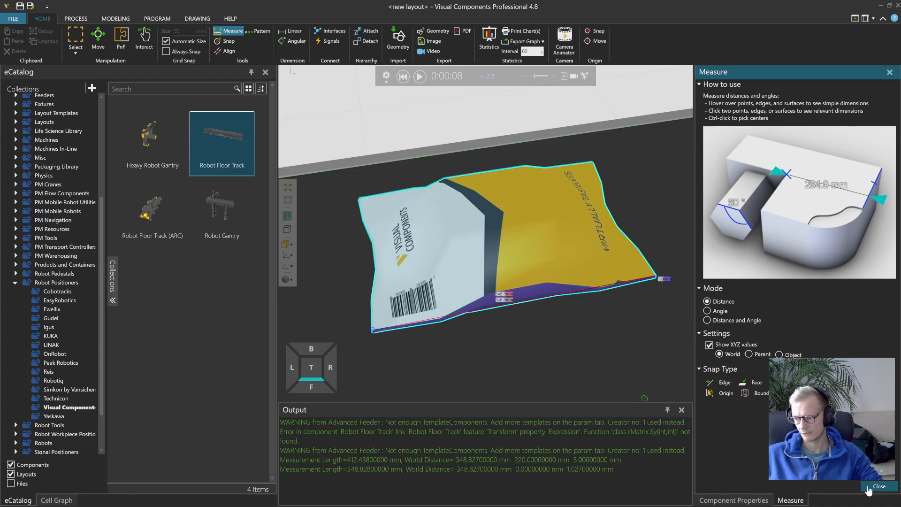
pyautogui.click(870, 488)
pyautogui.scroll(-6, 349, 217)
pyautogui.scroll(-6, 345, 217)
pyautogui.moveTo(632, 232); pyautogui.dragTo(483, 303, button='middle')
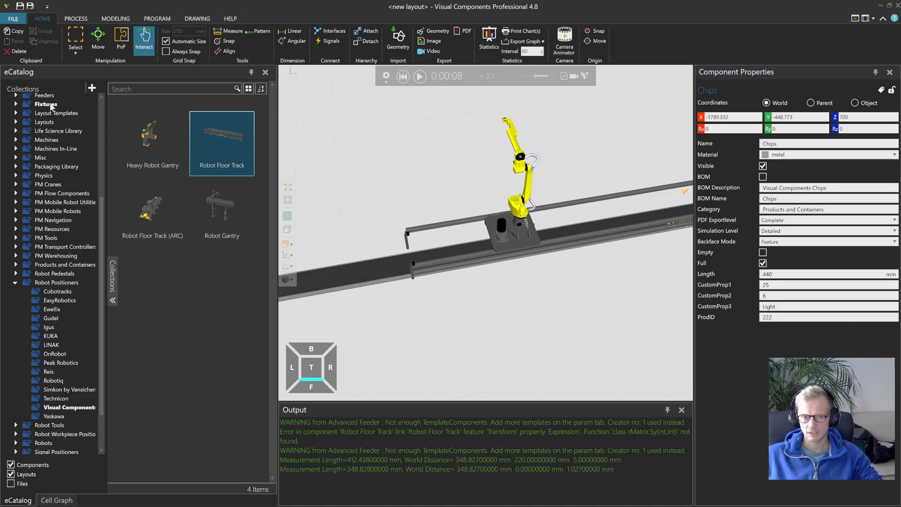
# - Add a standard Conveyor from the Visual Components conveyor models to the layout, on the floor beside the robot track
pyautogui.moveTo(361, 156); pyautogui.dragTo(368, 159, button='right')
pyautogui.moveTo(367, 158); pyautogui.dragTo(404, 166, button='middle')
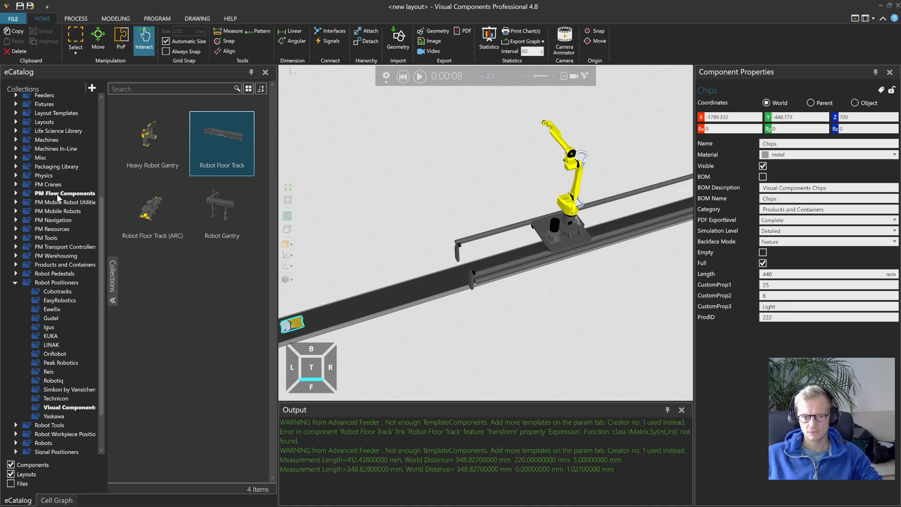
pyautogui.click(14, 283)
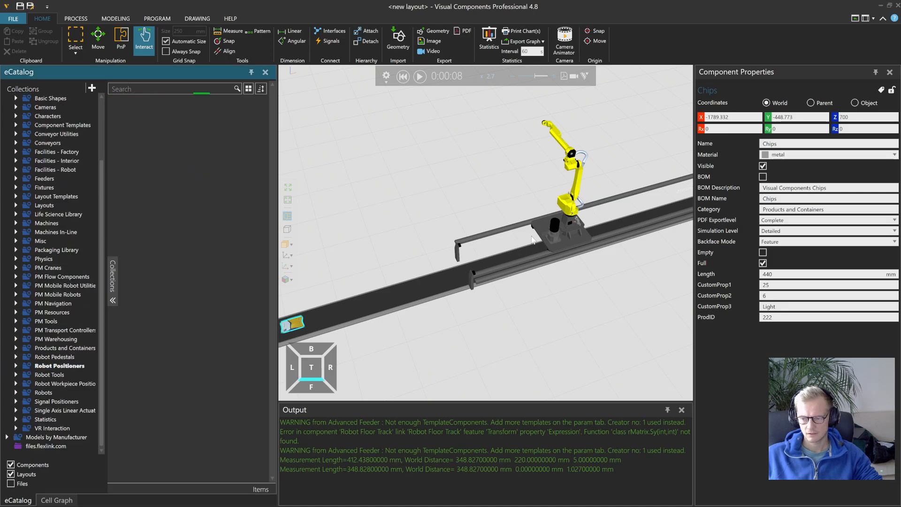
pyautogui.scroll(5, 525, 247)
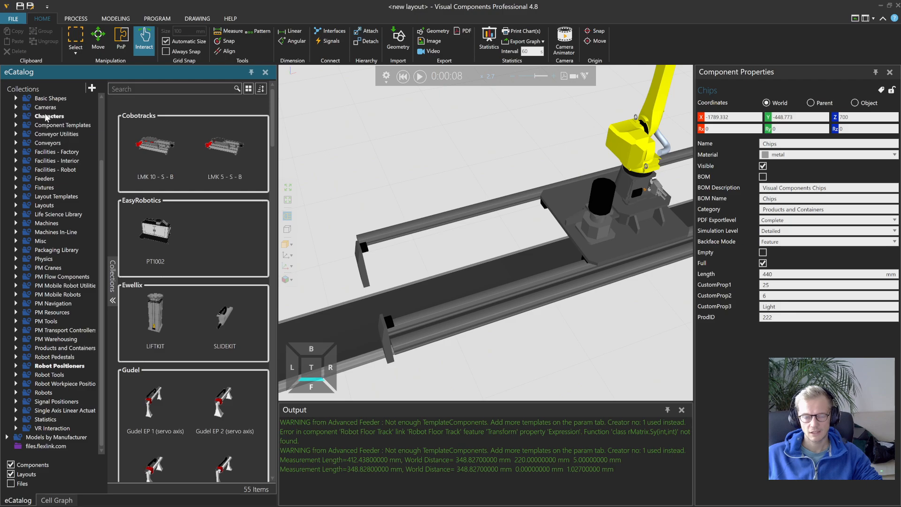
pyautogui.scroll(1, 46, 118)
pyautogui.click(49, 166)
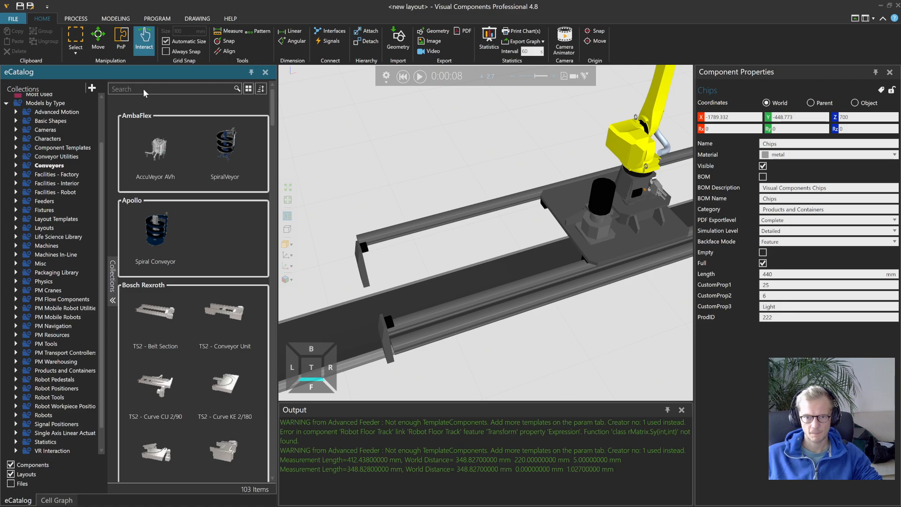
pyautogui.click(15, 166)
pyautogui.click(66, 237)
pyautogui.moveTo(149, 129); pyautogui.dragTo(340, 161)
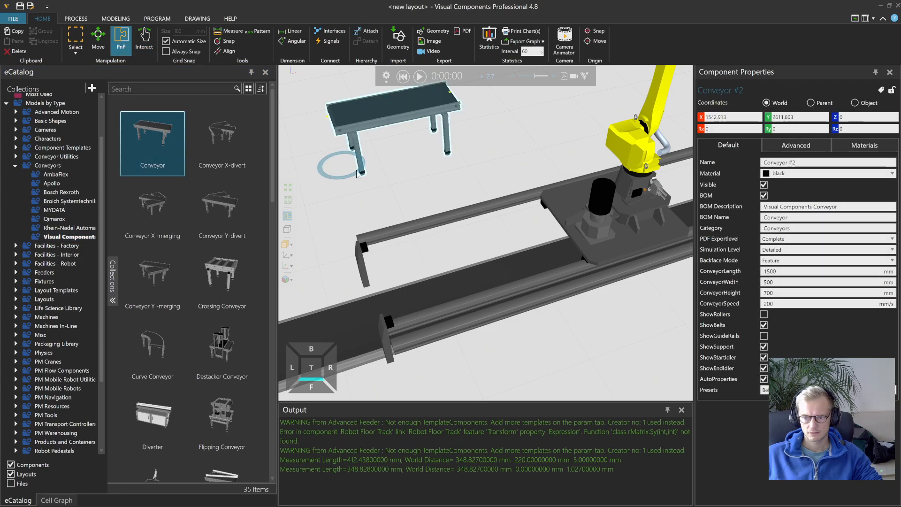
# - Set the new conveyor's length to 1100 mm
pyautogui.moveTo(375, 150); pyautogui.dragTo(421, 188, button='middle')
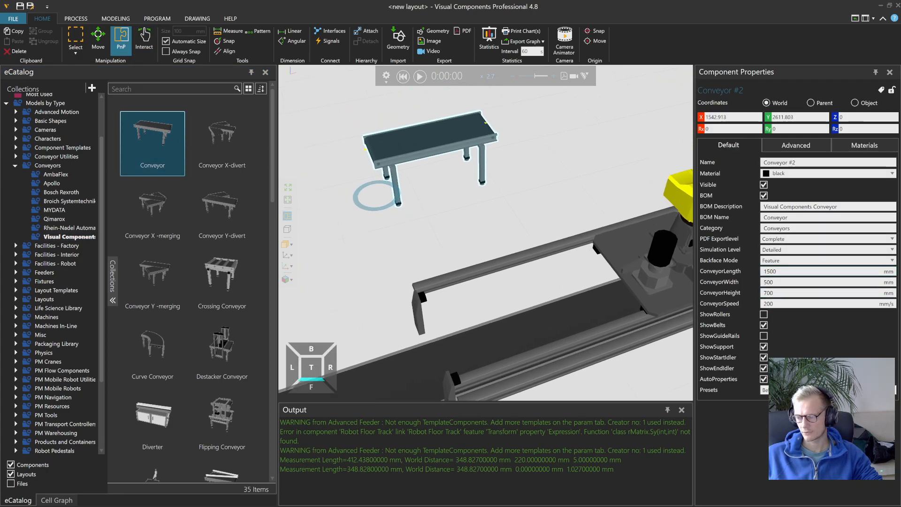
pyautogui.doubleClick(770, 271)
pyautogui.write('350*3')
pyautogui.press('Return')
pyautogui.doubleClick(772, 272)
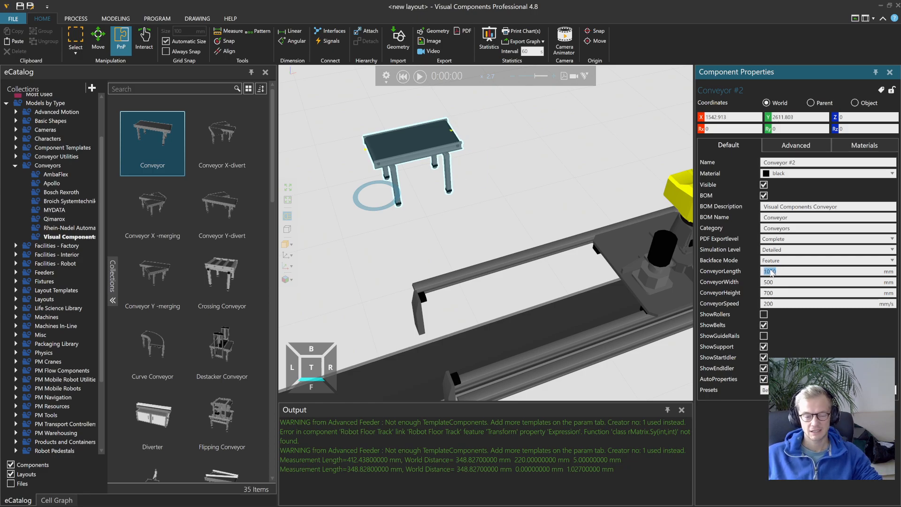
pyautogui.write('1100')
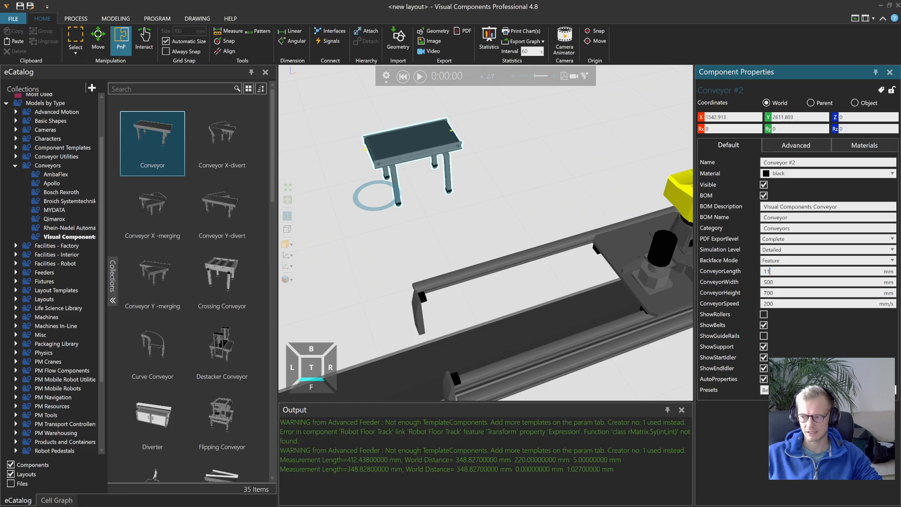
pyautogui.press('Return')
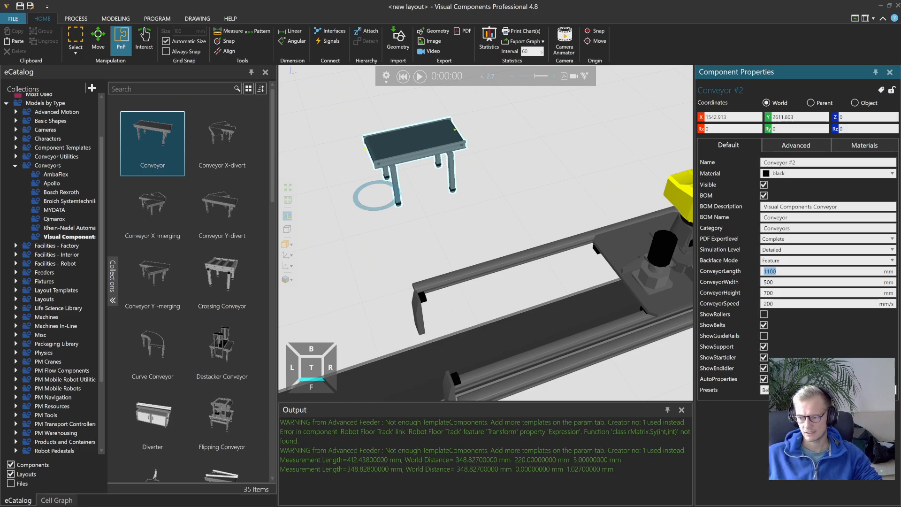
# - Consult the reference video briefly and apply the roller preset to the new conveyor
pyautogui.click(628, 496)
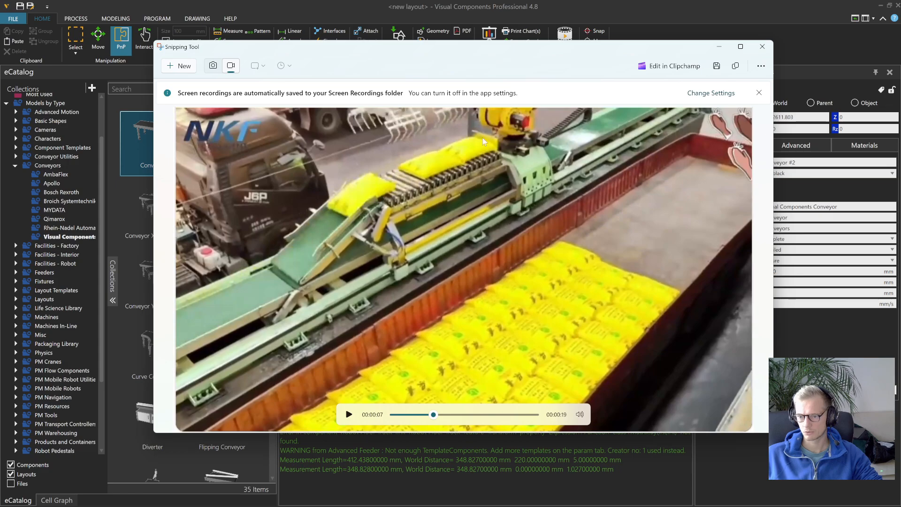
pyautogui.click(640, 7)
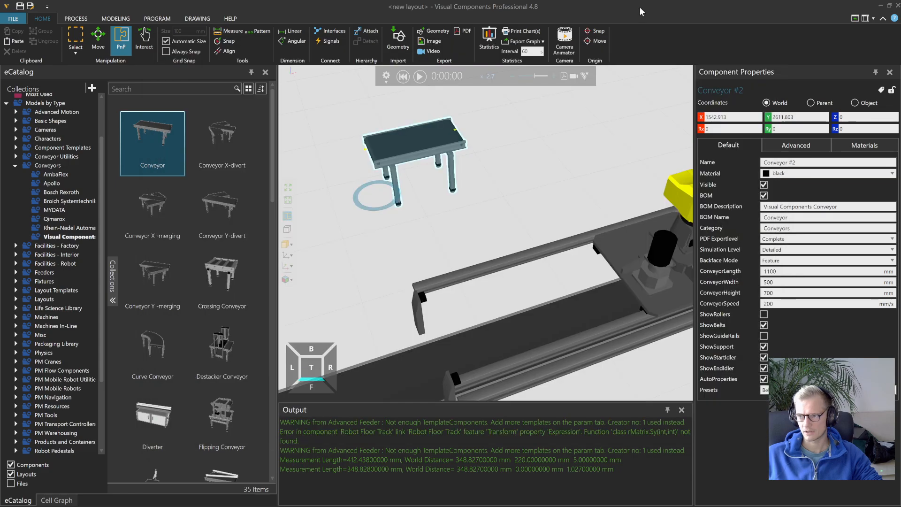
pyautogui.click(804, 145)
pyautogui.click(859, 147)
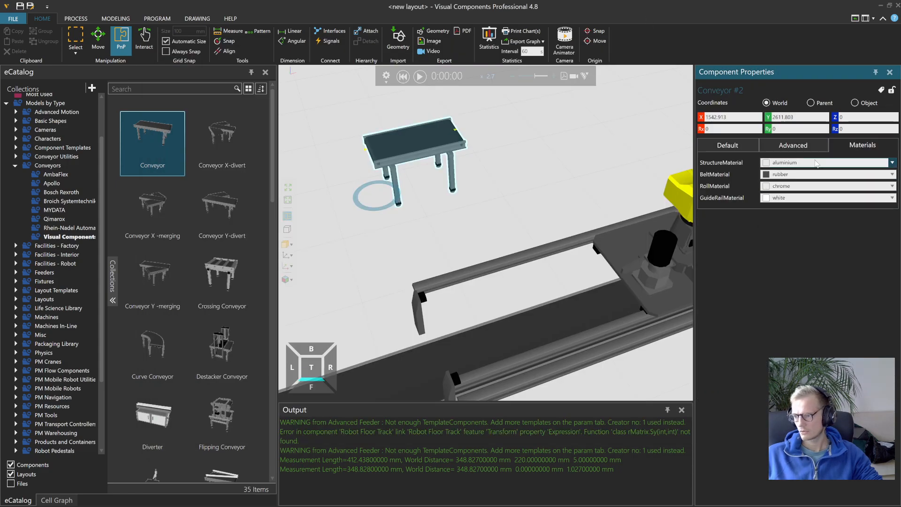
pyautogui.click(740, 146)
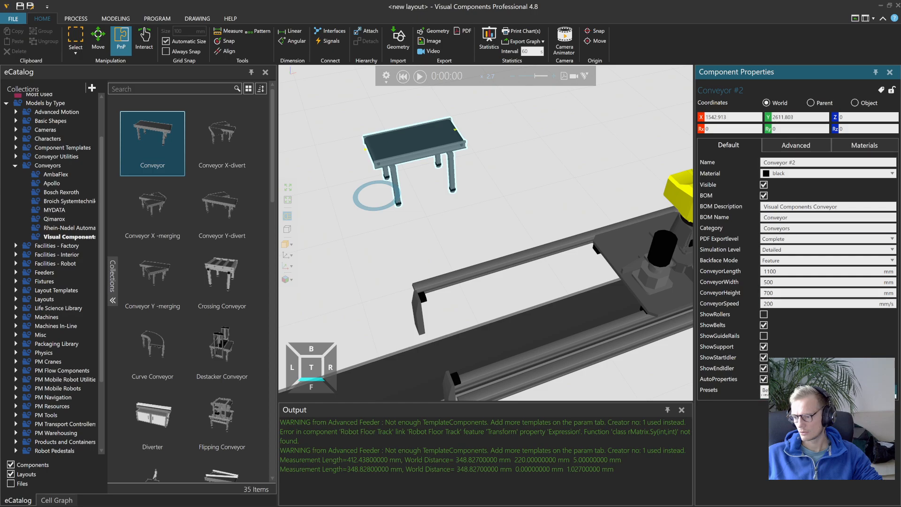
pyautogui.click(798, 390)
pyautogui.click(798, 410)
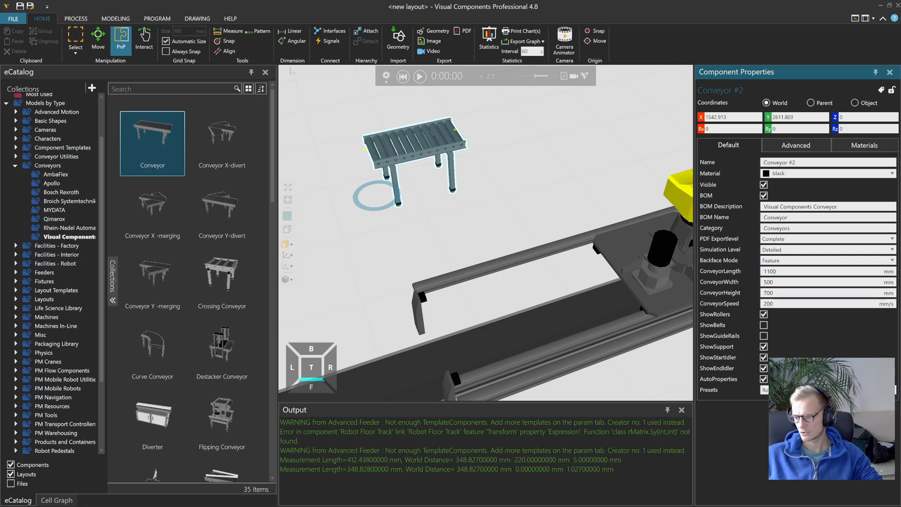
pyautogui.doubleClick(775, 282)
pyautogui.write('0')
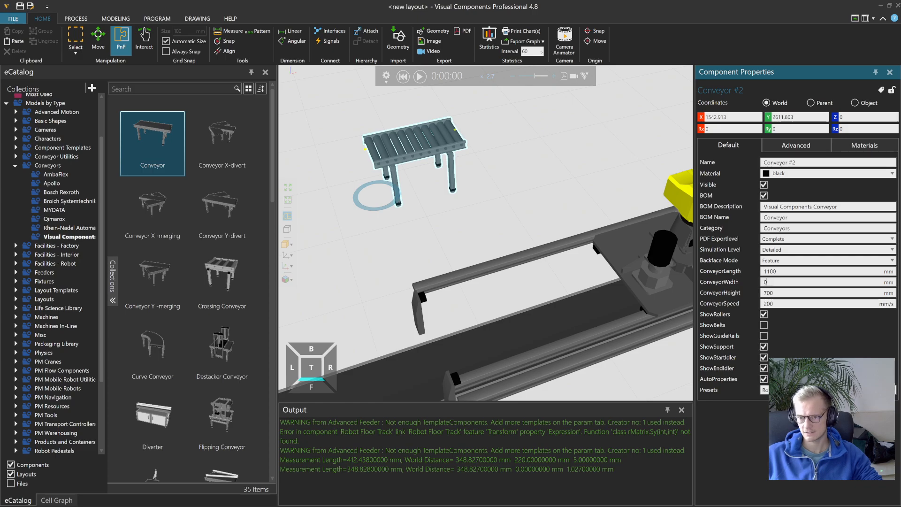
pyautogui.press('Return')
pyautogui.write('500')
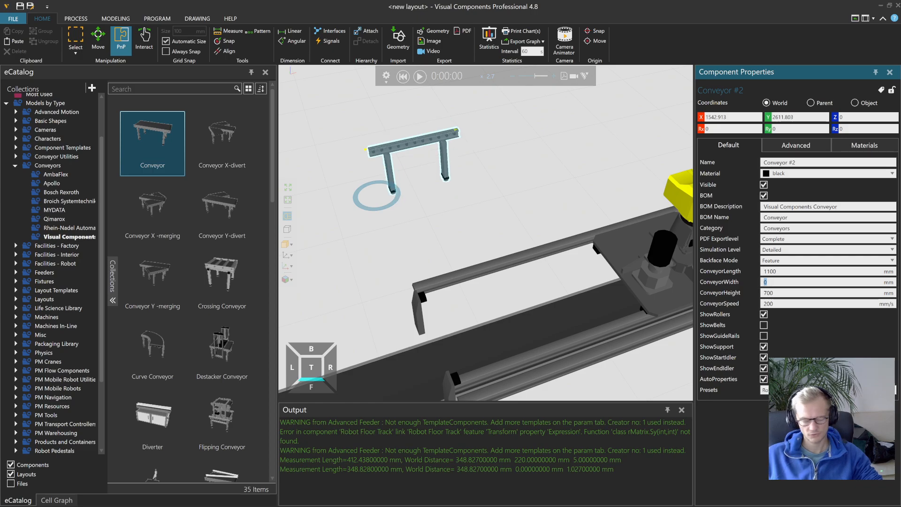
pyautogui.press('Return')
# - Set the roller conveyor's height to 0 mm and hide its support legs
pyautogui.press('Tab')
pyautogui.write('0')
pyautogui.press('Return')
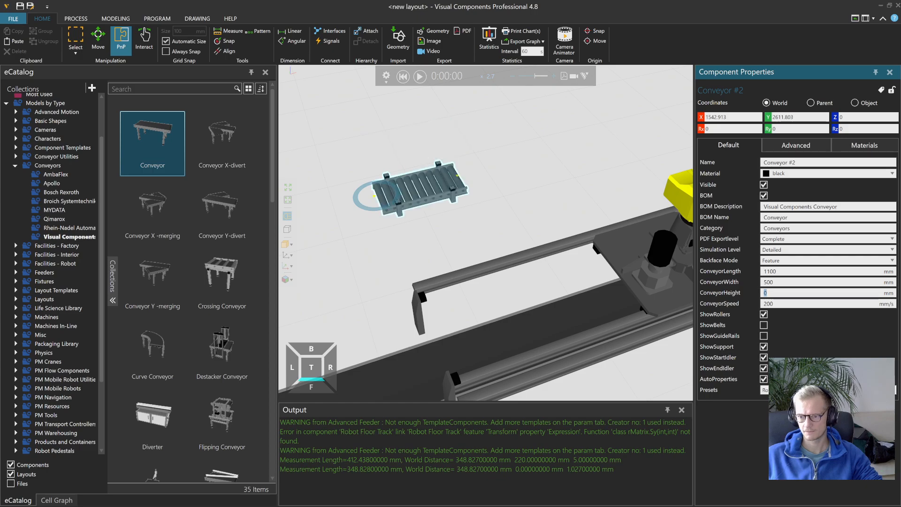
pyautogui.scroll(5, 399, 210)
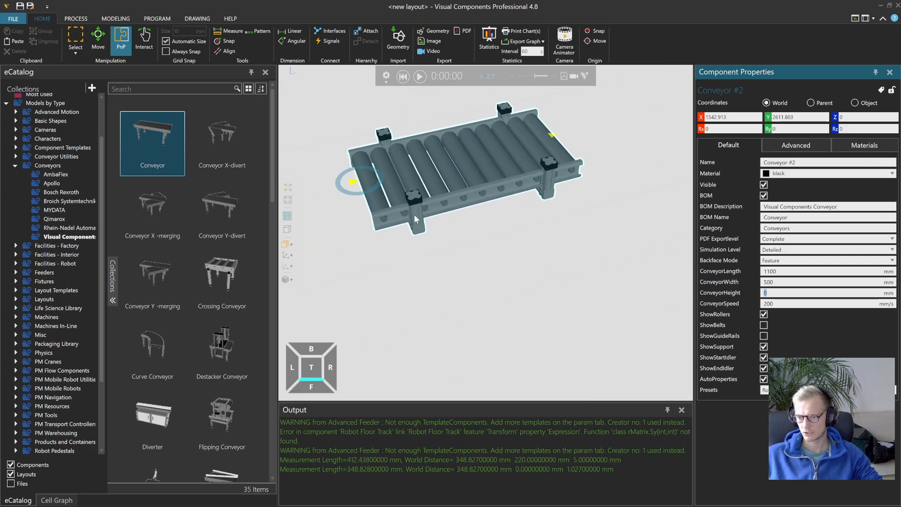
pyautogui.click(764, 348)
pyautogui.scroll(-5, 516, 261)
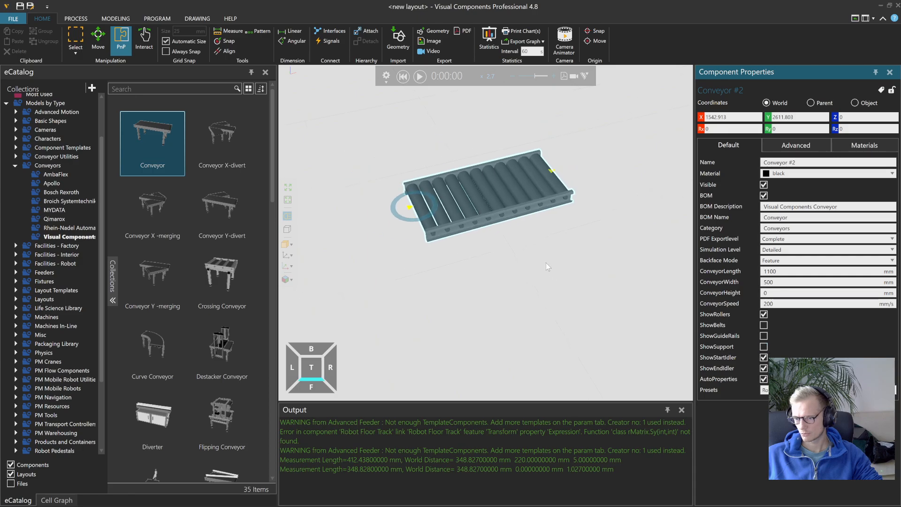
# - Move the roller conveyor onto the near end of the robot track, at about X 1400, Y -439, Z 1110 mm
pyautogui.scroll(-3, 515, 259)
pyautogui.moveTo(554, 260)
pyautogui.mouseDown(button='right')
pyautogui.moveTo(553, 304)
pyautogui.moveTo(539, 251)
pyautogui.mouseUp(button='right')
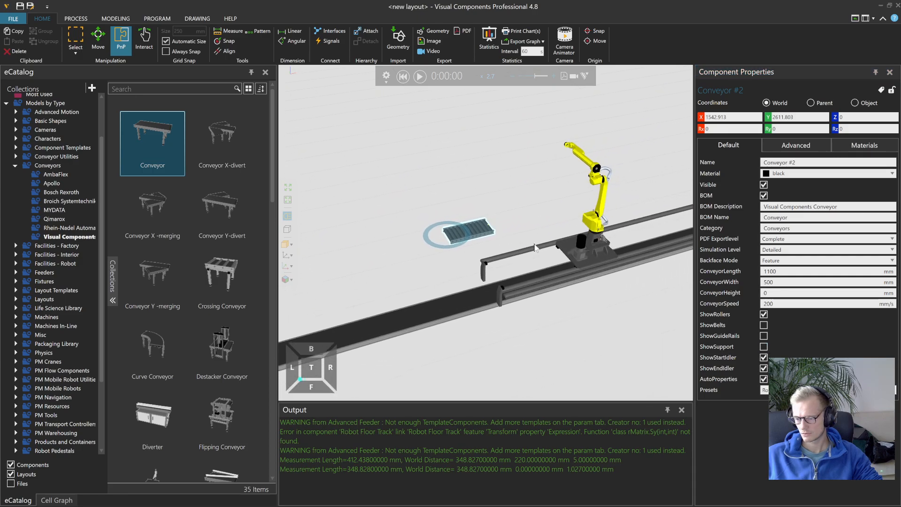
pyautogui.scroll(3, 515, 260)
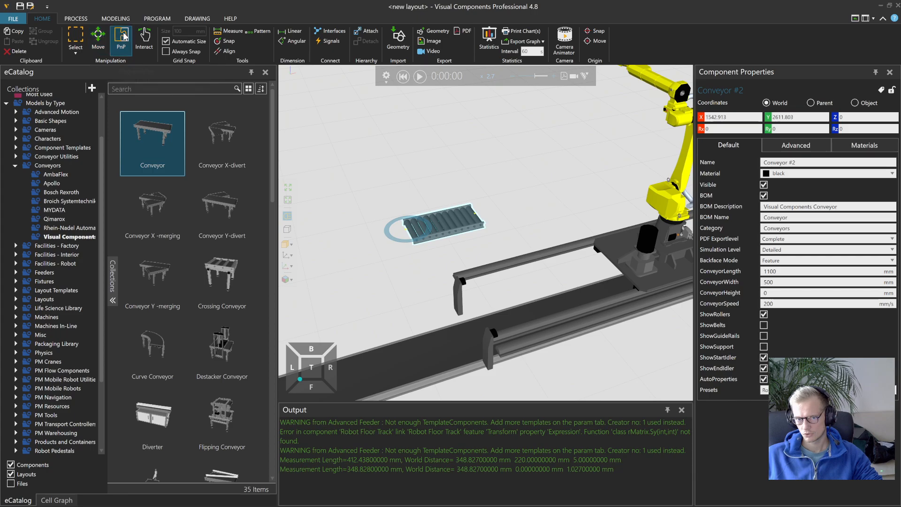
pyautogui.click(99, 40)
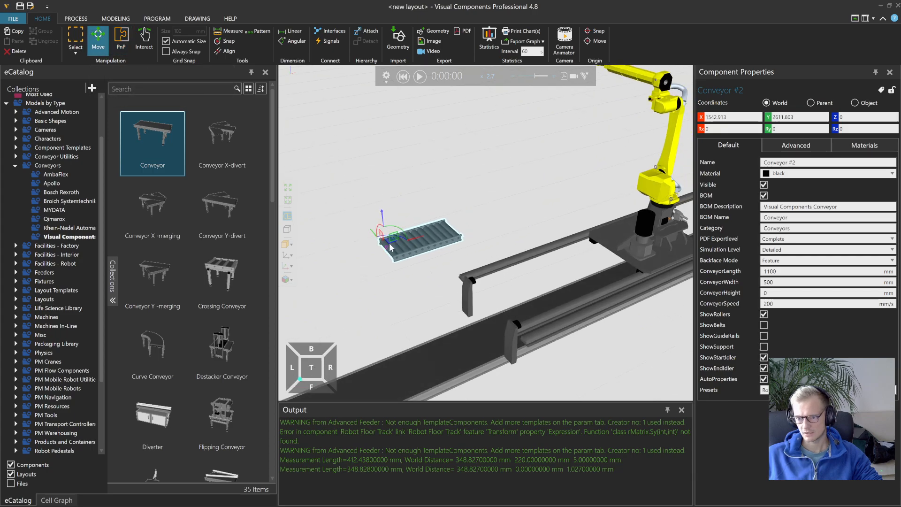
pyautogui.moveTo(461, 215); pyautogui.dragTo(615, 257)
pyautogui.click(768, 132)
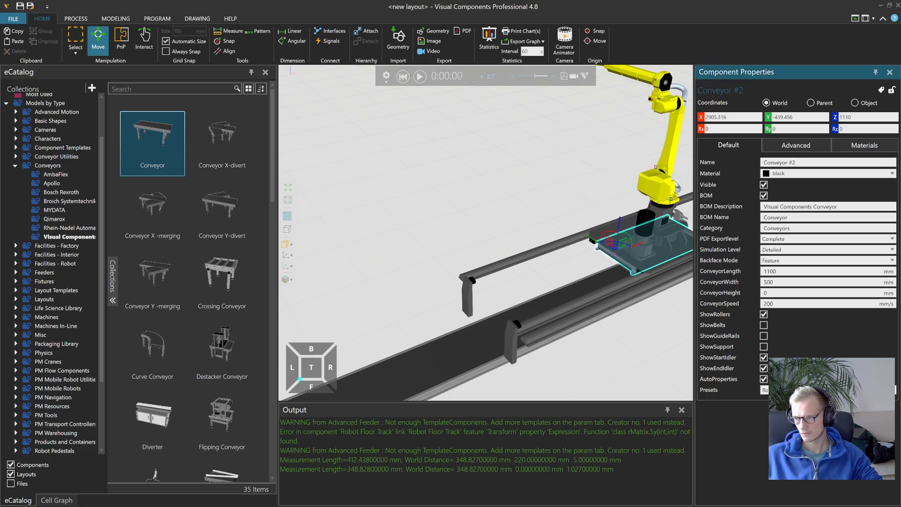
pyautogui.moveTo(643, 243); pyautogui.dragTo(530, 278)
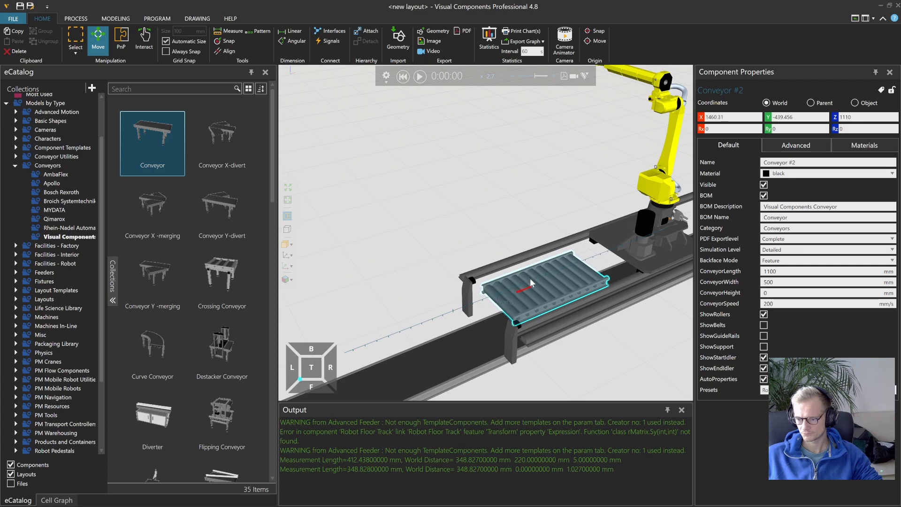
pyautogui.moveTo(541, 278); pyautogui.dragTo(533, 238, button='right')
pyautogui.moveTo(475, 214); pyautogui.dragTo(553, 204, button='right')
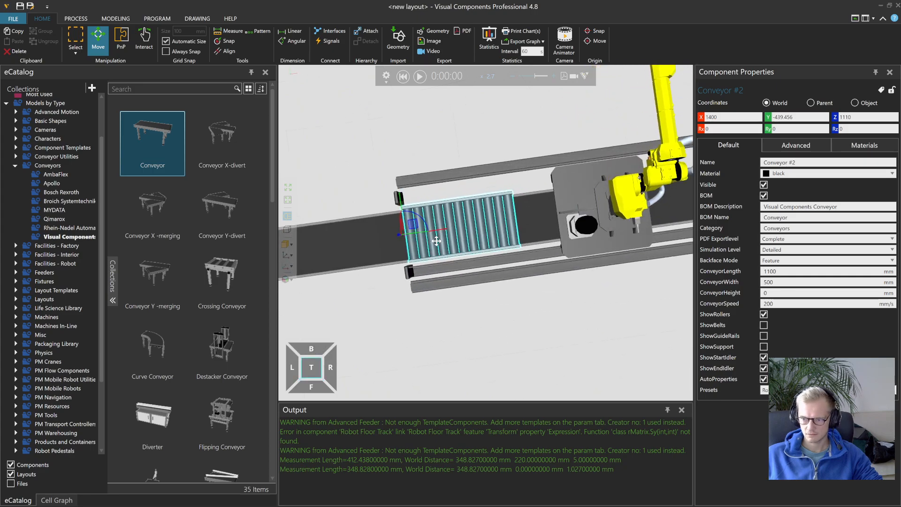
# - Slide the robot carriage along the floor track towards the end of the roller conveyor
pyautogui.click(142, 39)
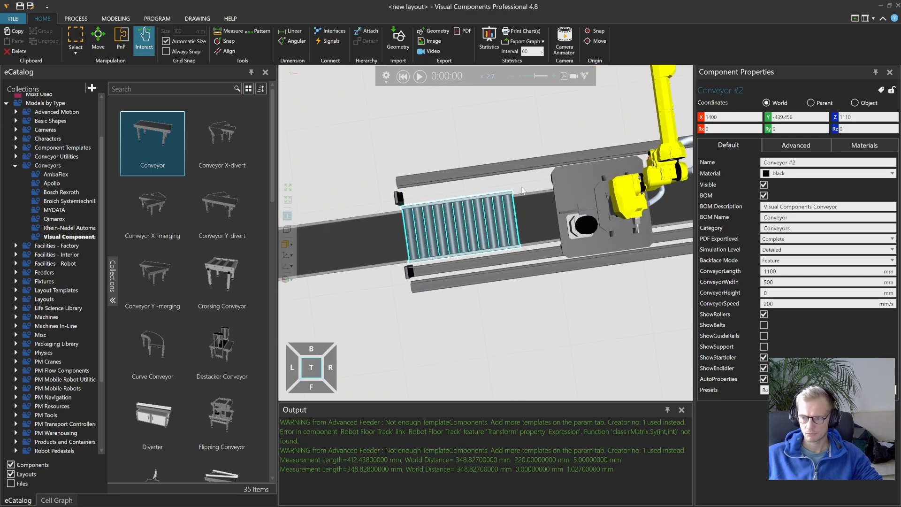
pyautogui.moveTo(563, 199); pyautogui.dragTo(531, 202)
pyautogui.moveTo(532, 219); pyautogui.dragTo(516, 221, button='right')
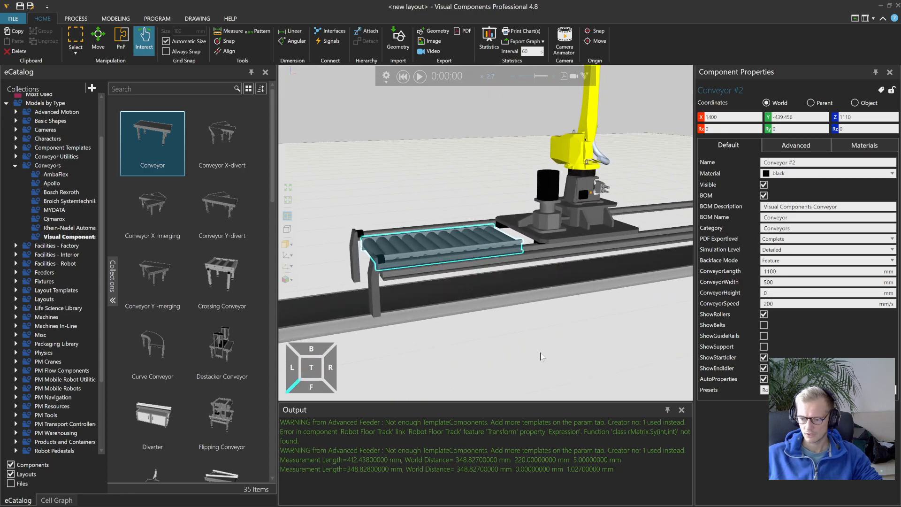
# - Scrub the reference video to about 11 and 5 seconds to examine the ramp and rollers beside the robot, and minimise it
pyautogui.click(628, 496)
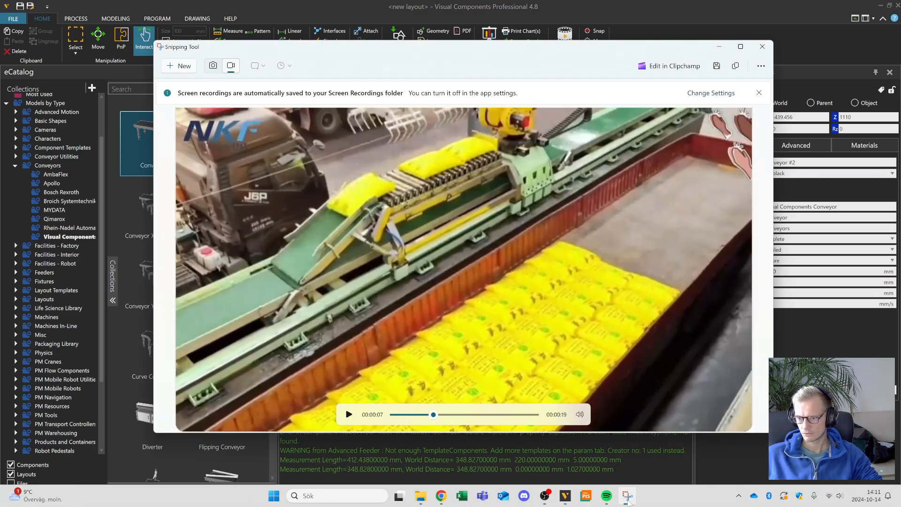
pyautogui.click(456, 415)
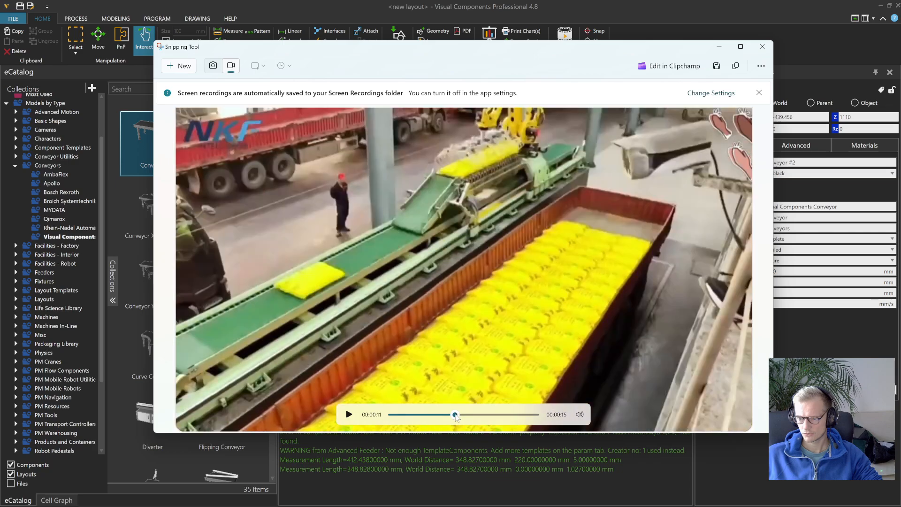
pyautogui.moveTo(455, 415); pyautogui.dragTo(423, 416)
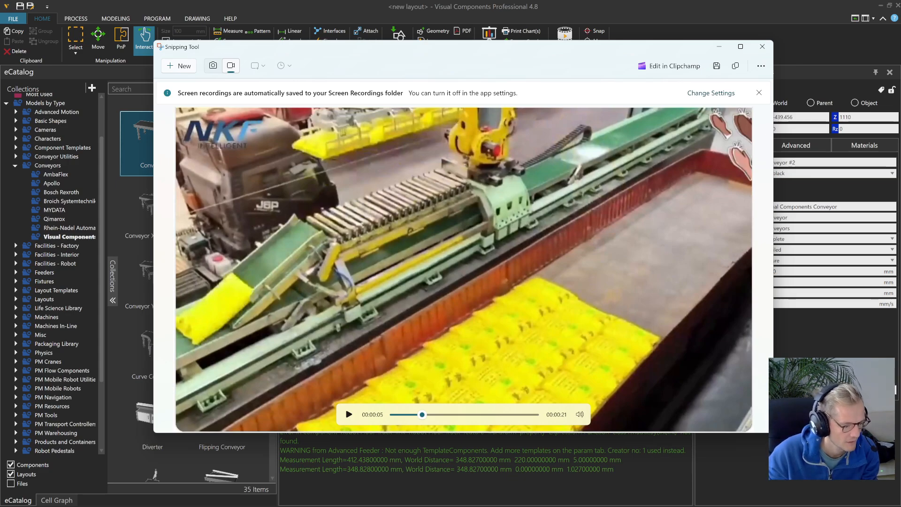
pyautogui.press('super+d')
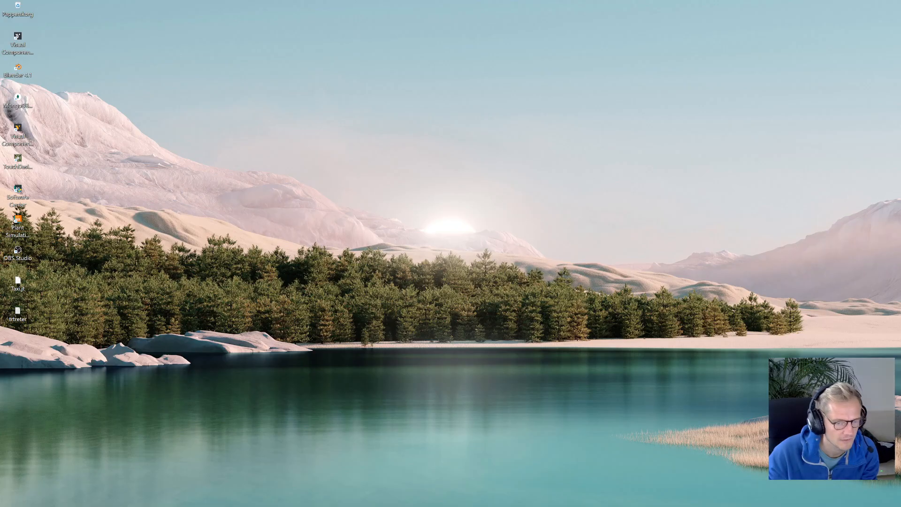
pyautogui.press('super+d')
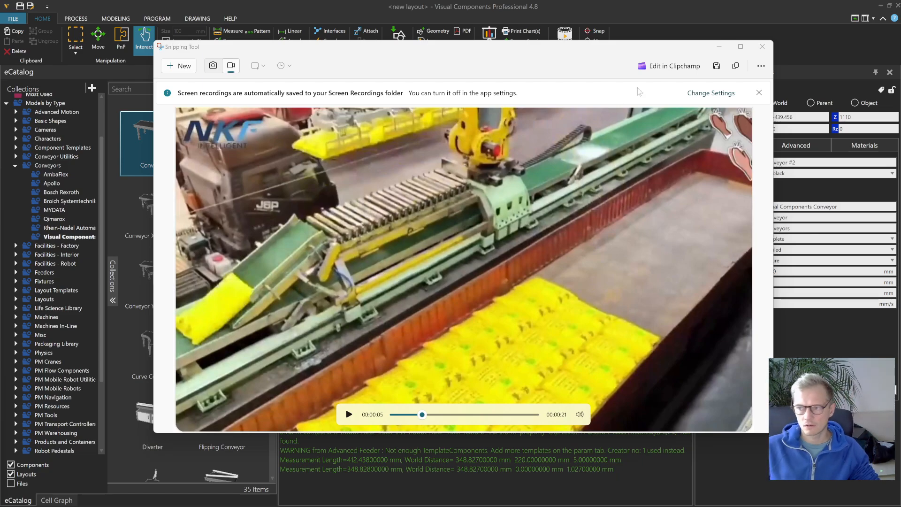
pyautogui.click(720, 47)
# - Raise the roller conveyor to about Z 1207 mm and shift it along the track to about X 1364 mm
pyautogui.moveTo(533, 329); pyautogui.dragTo(539, 311, button='right')
pyautogui.click(98, 40)
pyautogui.moveTo(364, 214); pyautogui.dragTo(365, 201)
pyautogui.moveTo(371, 206); pyautogui.dragTo(408, 236, button='right')
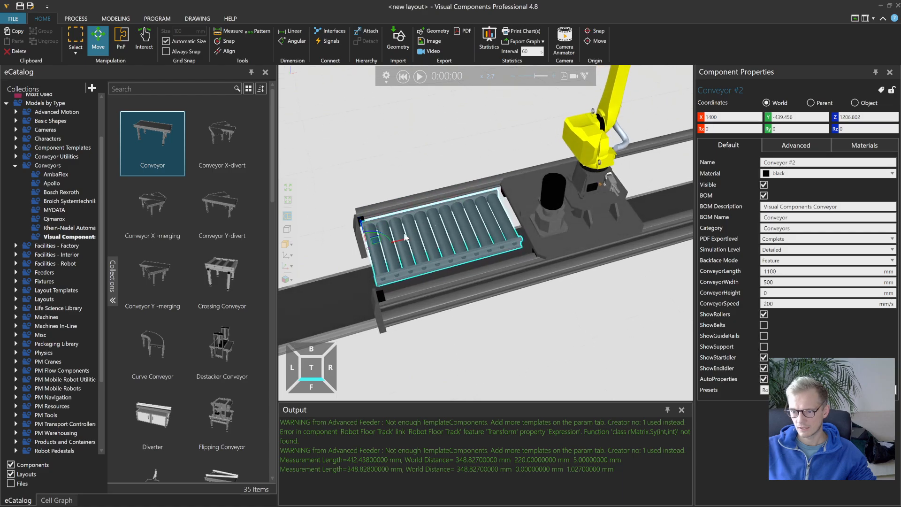
pyautogui.moveTo(404, 240); pyautogui.dragTo(399, 242)
pyautogui.scroll(-3, 421, 268)
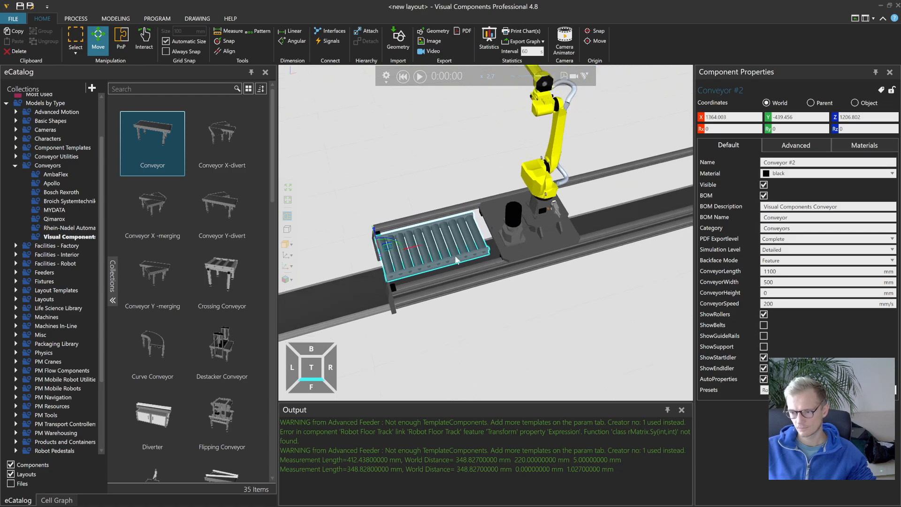
pyautogui.moveTo(455, 258); pyautogui.dragTo(463, 254, button='right')
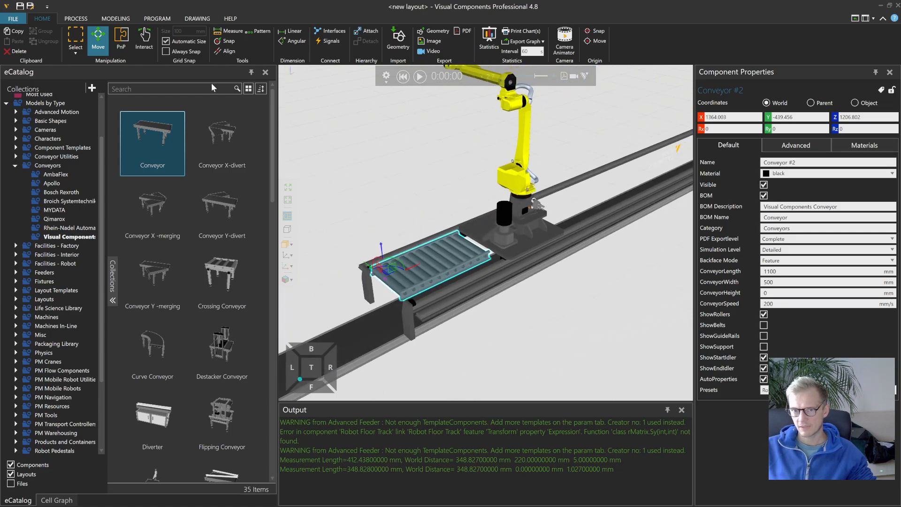
# - Attach the roller conveyor to the floor track's moving robot carriage and slide the carriage further along the track
pyautogui.click(366, 33)
pyautogui.scroll(4, 537, 221)
pyautogui.scroll(2, 518, 227)
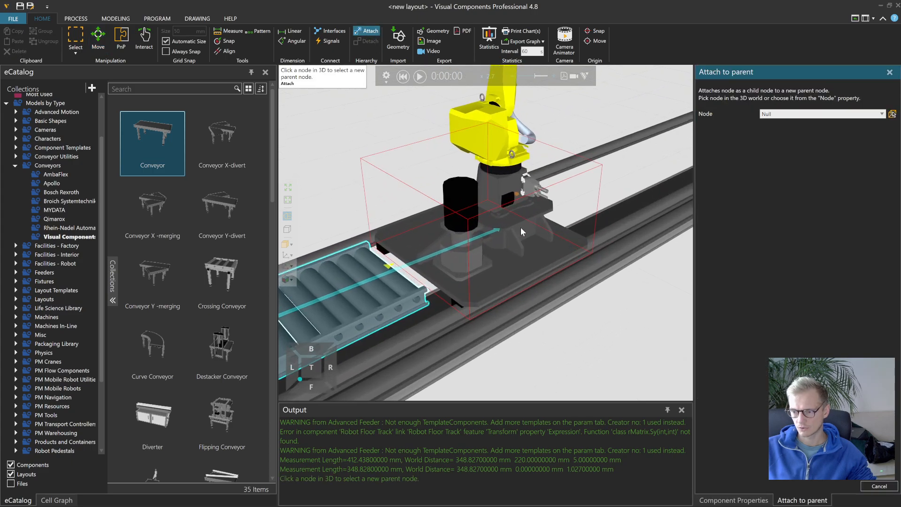
pyautogui.click(528, 223)
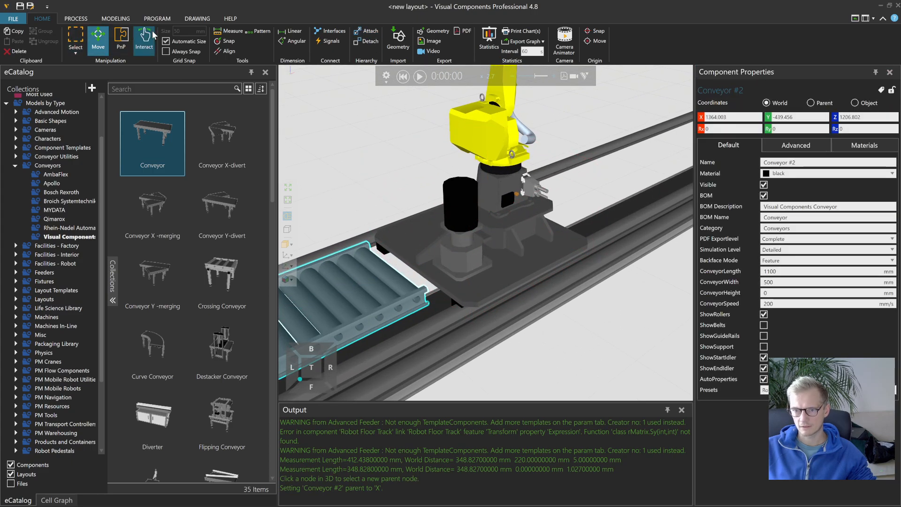
pyautogui.moveTo(488, 293); pyautogui.dragTo(580, 272)
pyautogui.scroll(-5, 563, 251)
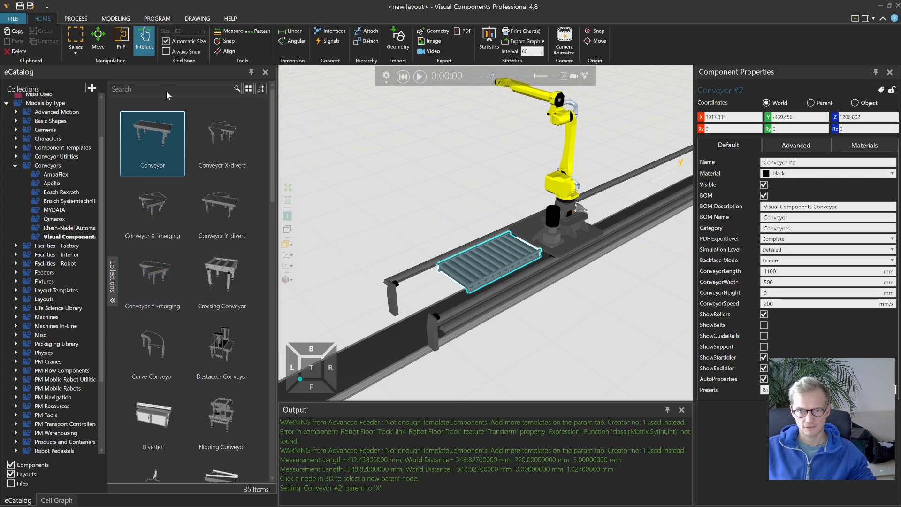
# - Add another standard conveyor to the layout behind the robot track, with its height set to 0 mm and its support hidden
pyautogui.moveTo(159, 132); pyautogui.dragTo(339, 185)
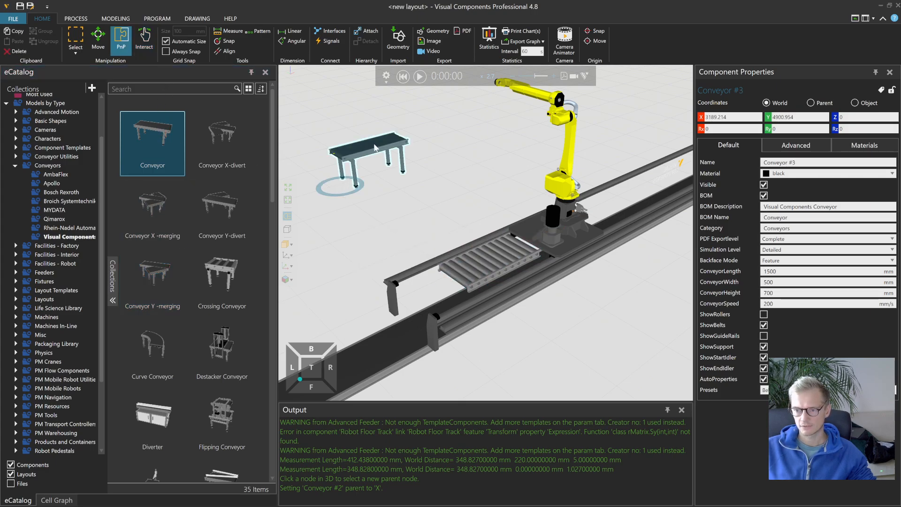
pyautogui.moveTo(441, 181); pyautogui.dragTo(465, 198, button='right')
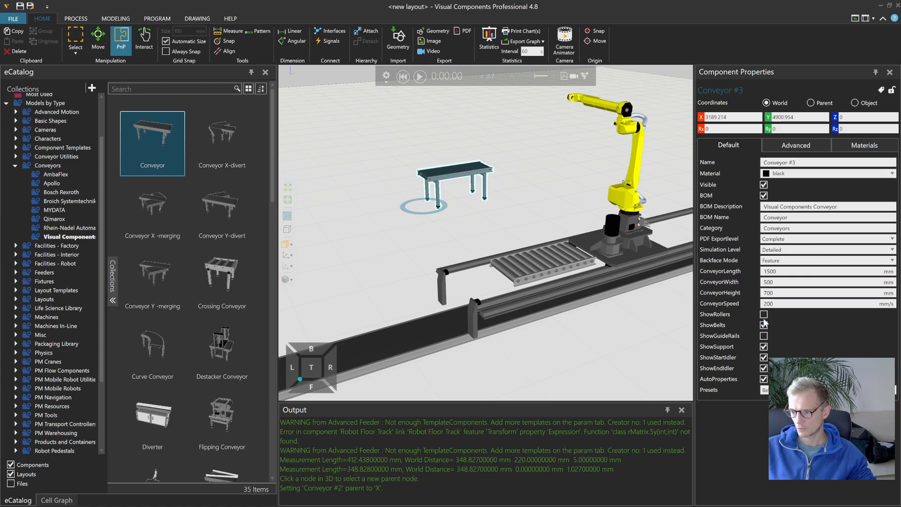
pyautogui.click(798, 293)
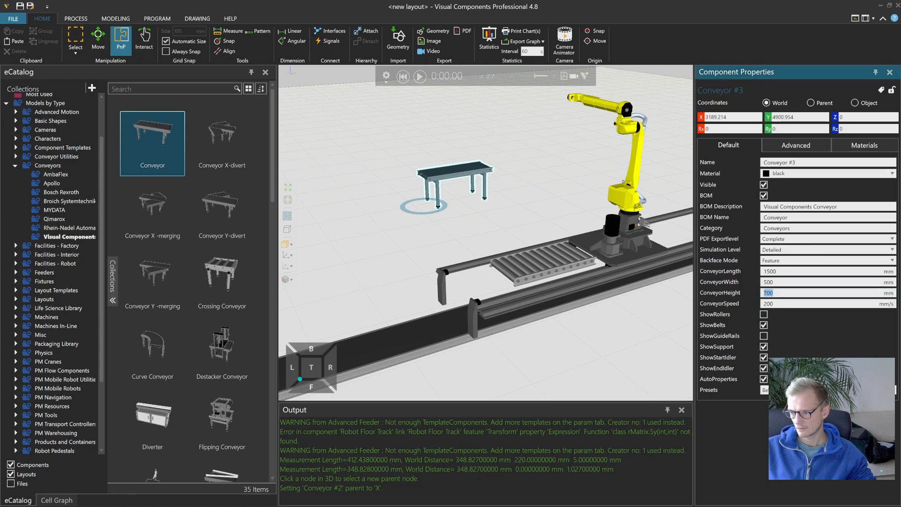
pyautogui.write('0')
pyautogui.press('Return')
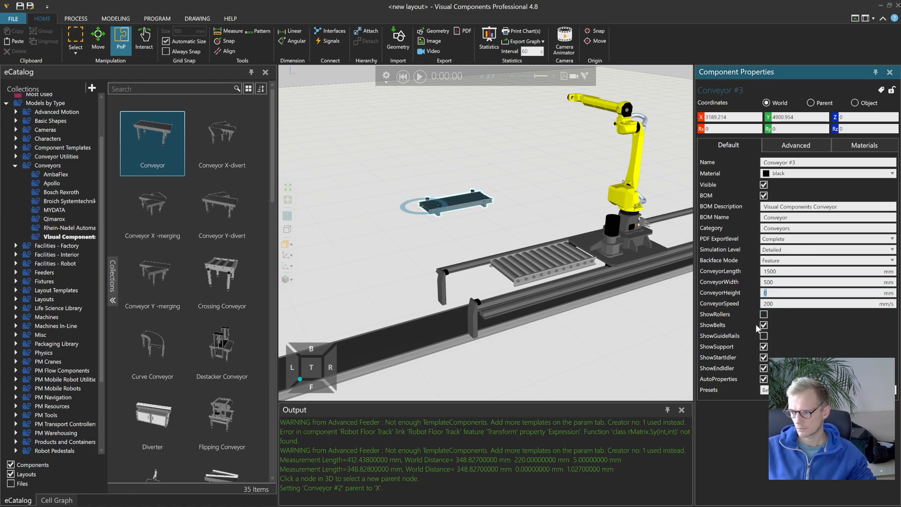
pyautogui.click(764, 347)
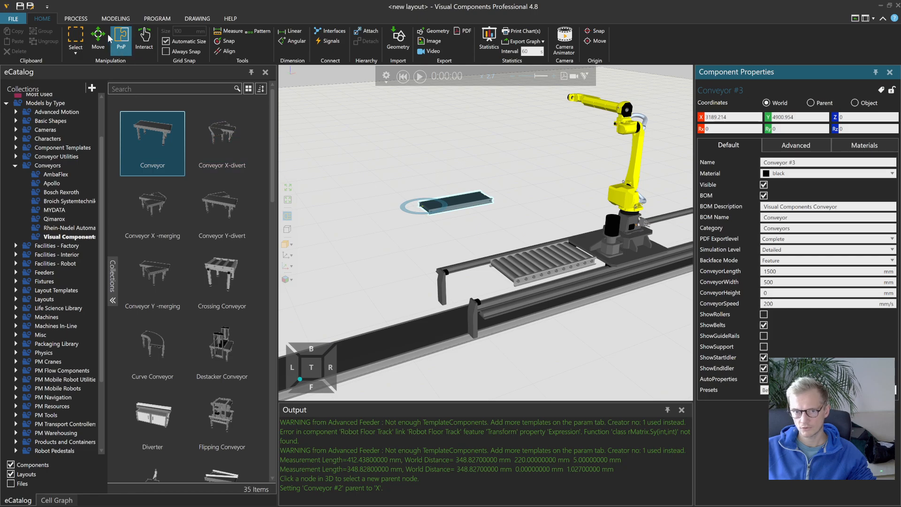
# - Snap the new conveyor onto the start of the roller conveyor, with automatic properties turned off and a belt surface instead of rollers
pyautogui.moveTo(474, 202); pyautogui.dragTo(484, 272)
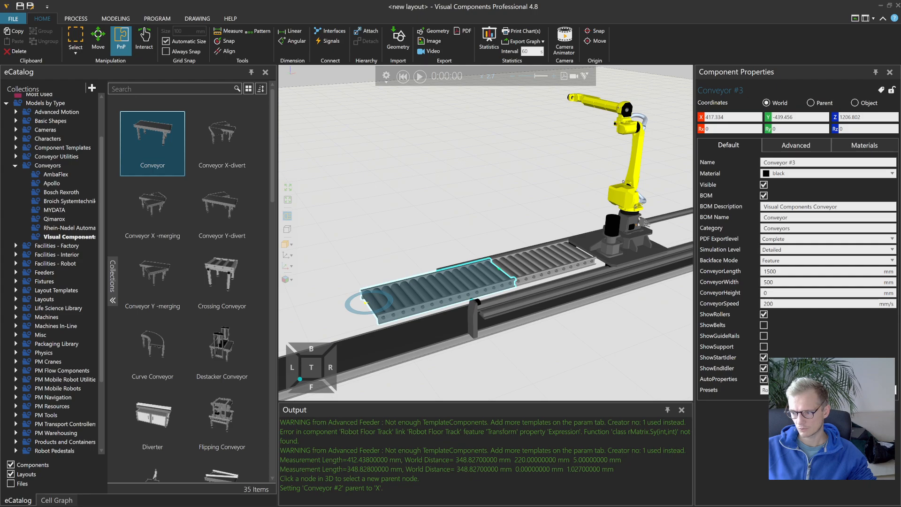
pyautogui.click(764, 380)
pyautogui.click(829, 390)
pyautogui.click(798, 400)
# - Open the belt conveyor for modelling, expand its root feature tree and display the coordinate frames where it meets the roller conveyor
pyautogui.moveTo(509, 200); pyautogui.dragTo(490, 244, button='right')
pyautogui.moveTo(485, 311); pyautogui.dragTo(441, 267, button='right')
pyautogui.scroll(4, 399, 297)
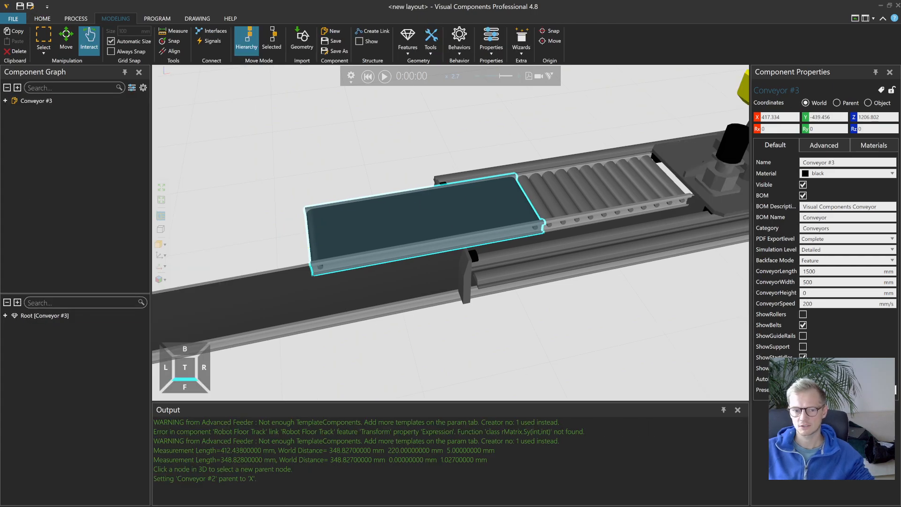
pyautogui.click(5, 315)
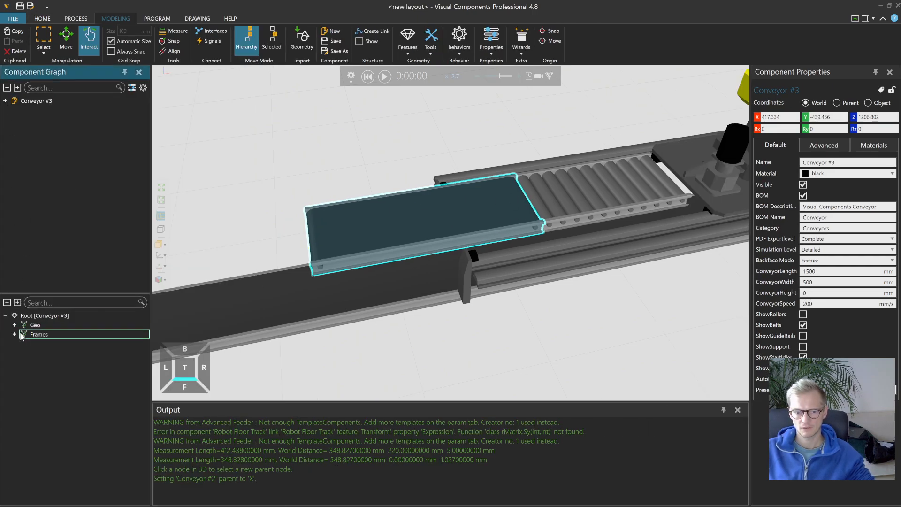
pyautogui.click(159, 256)
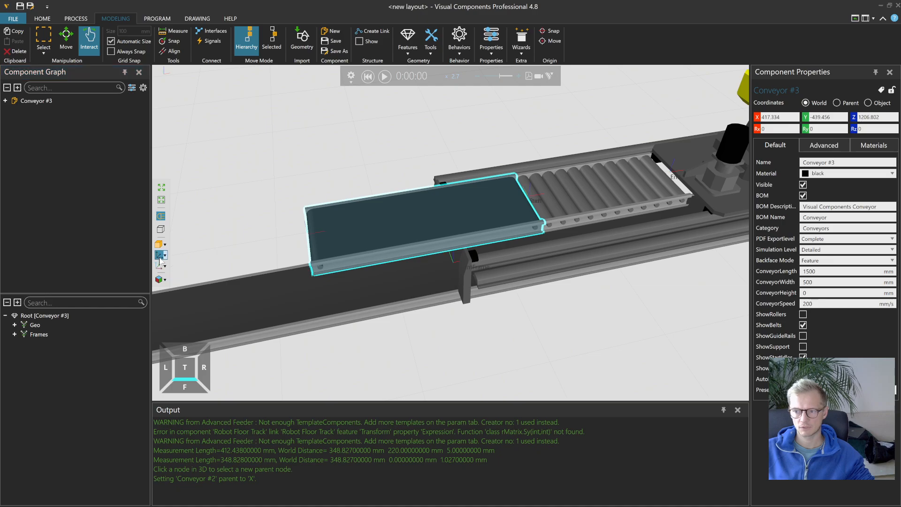
pyautogui.scroll(5, 251, 252)
pyautogui.moveTo(665, 195); pyautogui.dragTo(542, 207, button='right')
pyautogui.scroll(2, 493, 232)
pyautogui.scroll(3, 494, 232)
pyautogui.moveTo(474, 227); pyautogui.dragTo(493, 221, button='right')
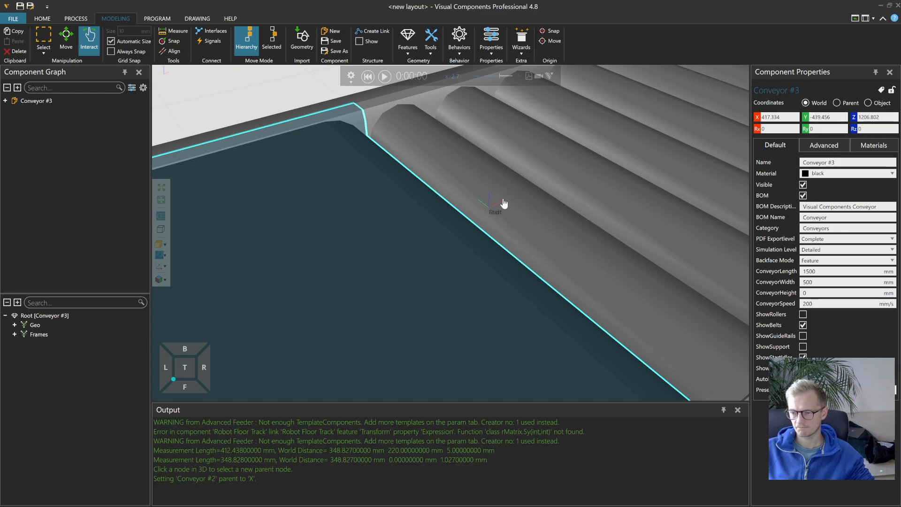
# - Rotate the End frame inside the belt conveyor's EndFrame transform about the Y axis by about 39 degrees
pyautogui.click(14, 334)
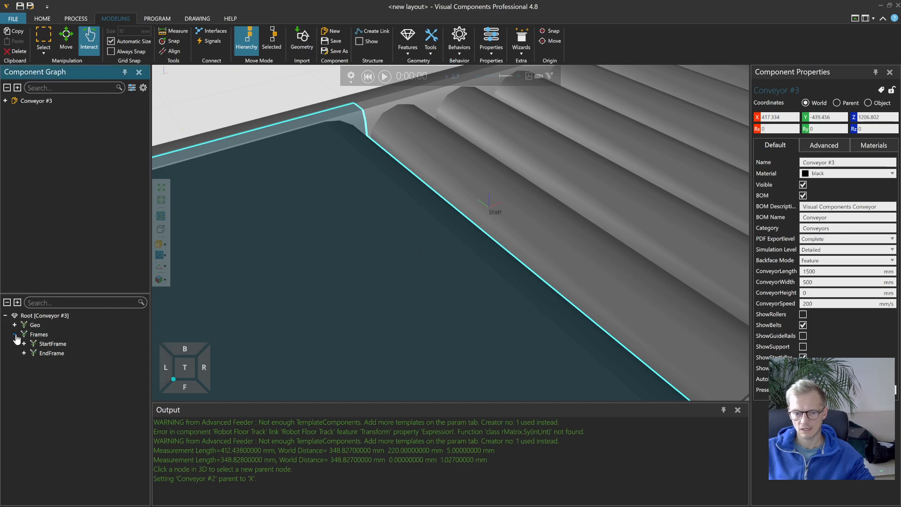
pyautogui.click(34, 354)
pyautogui.click(24, 353)
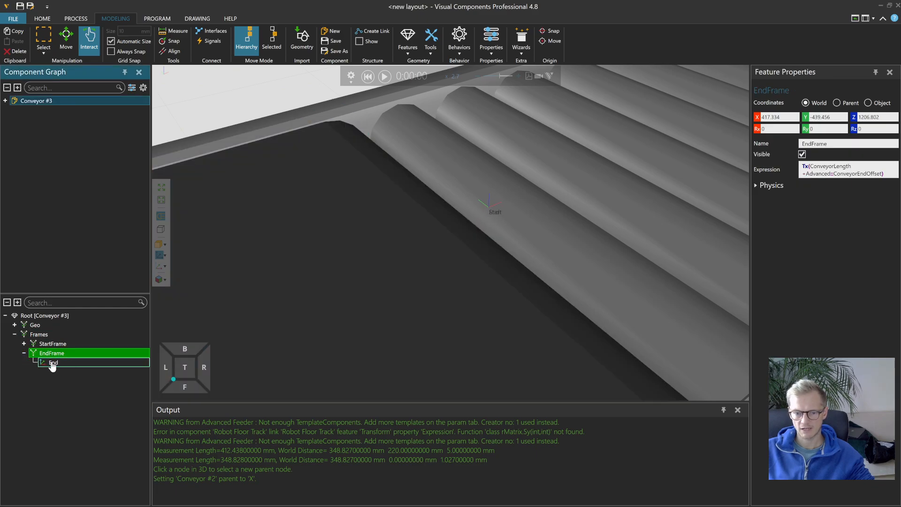
pyautogui.click(53, 364)
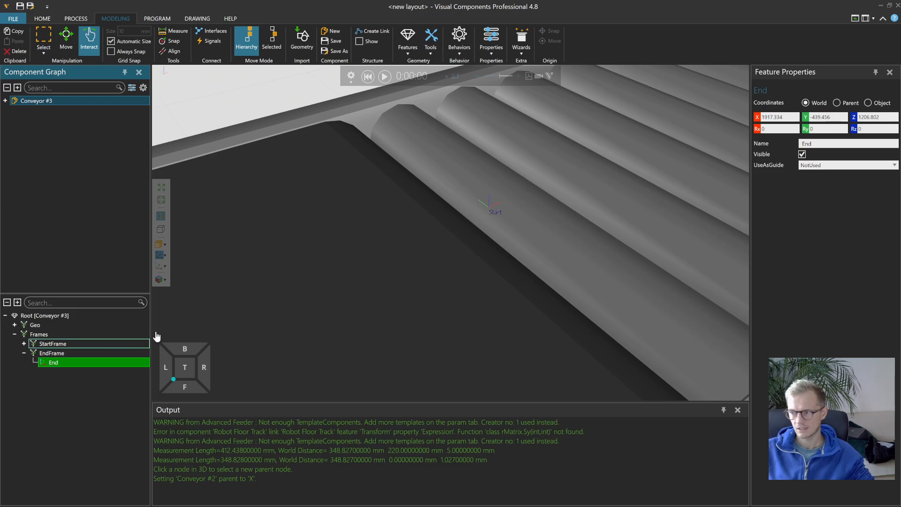
pyautogui.scroll(-1, 364, 252)
pyautogui.scroll(-1, 337, 252)
pyautogui.click(67, 40)
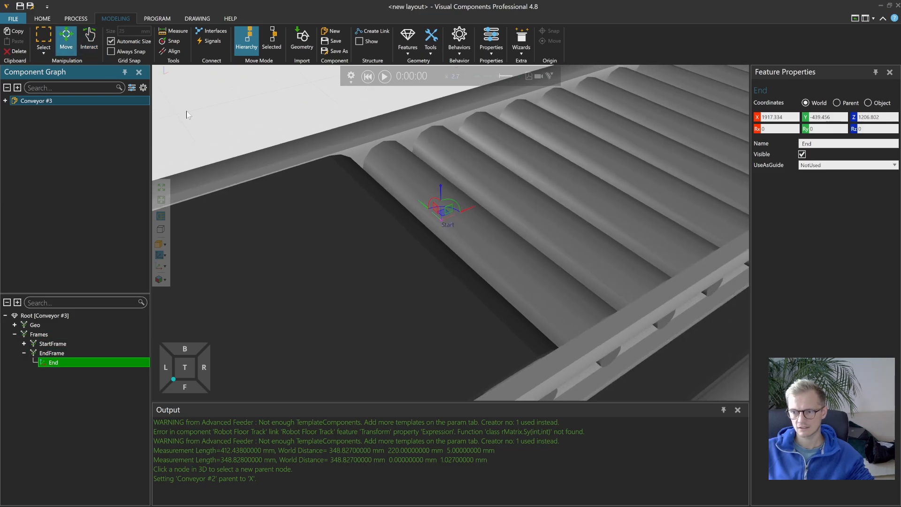
pyautogui.scroll(-3, 364, 262)
pyautogui.moveTo(356, 272)
pyautogui.mouseDown(button='right')
pyautogui.moveTo(366, 271)
pyautogui.moveTo(363, 261)
pyautogui.mouseUp(button='right')
pyautogui.moveTo(422, 235); pyautogui.dragTo(432, 254)
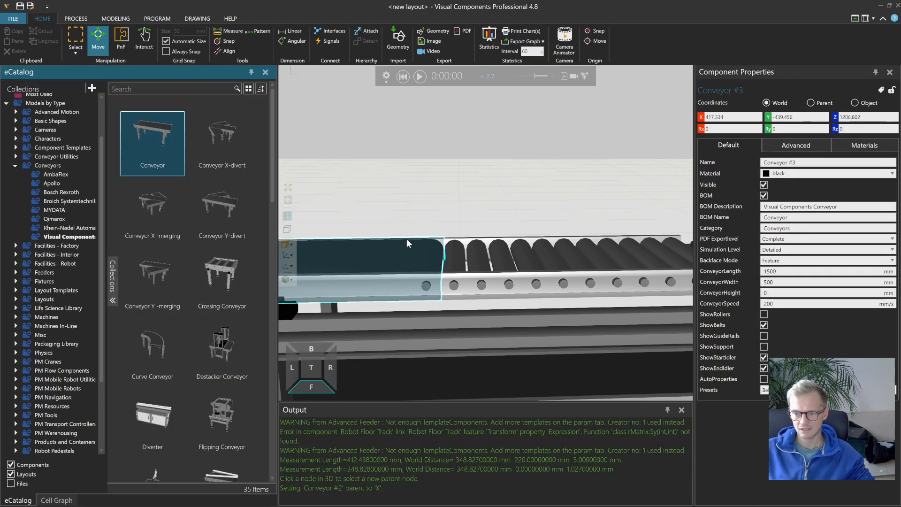
# - Reconnect the belt conveyor to the start of the roller conveyor as a ramp tilted about -39 degrees around Y
pyautogui.moveTo(402, 174); pyautogui.dragTo(411, 190, button='right')
pyautogui.click(122, 41)
pyautogui.moveTo(409, 224); pyautogui.dragTo(397, 280)
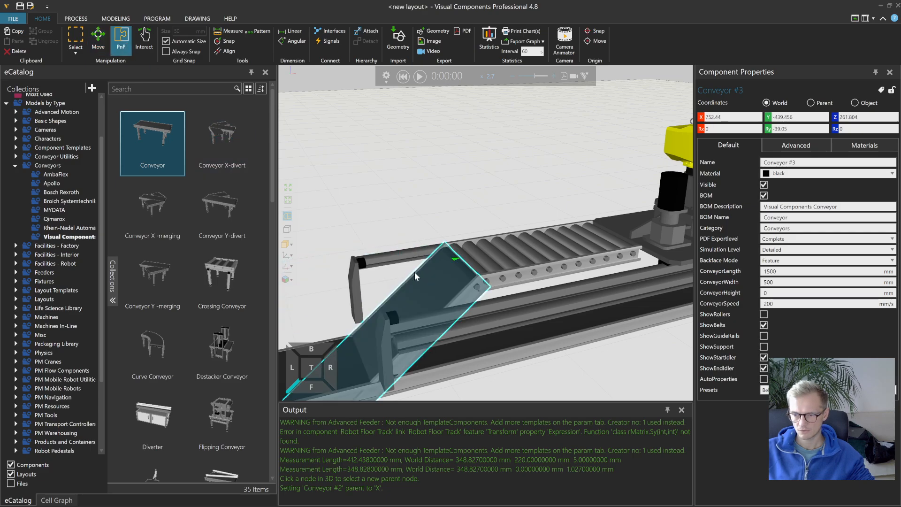
pyautogui.scroll(-2, 413, 277)
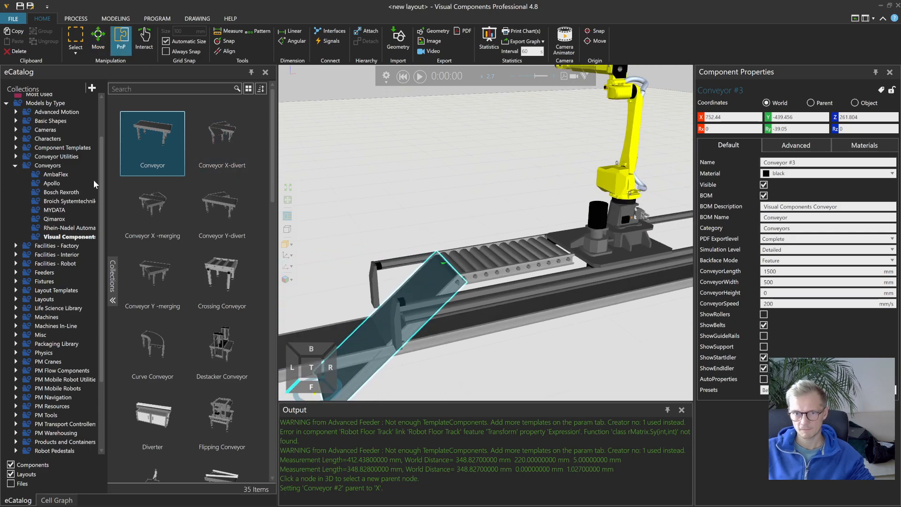
pyautogui.moveTo(338, 247); pyautogui.dragTo(466, 214, button='right')
pyautogui.moveTo(572, 277); pyautogui.dragTo(522, 308, button='right')
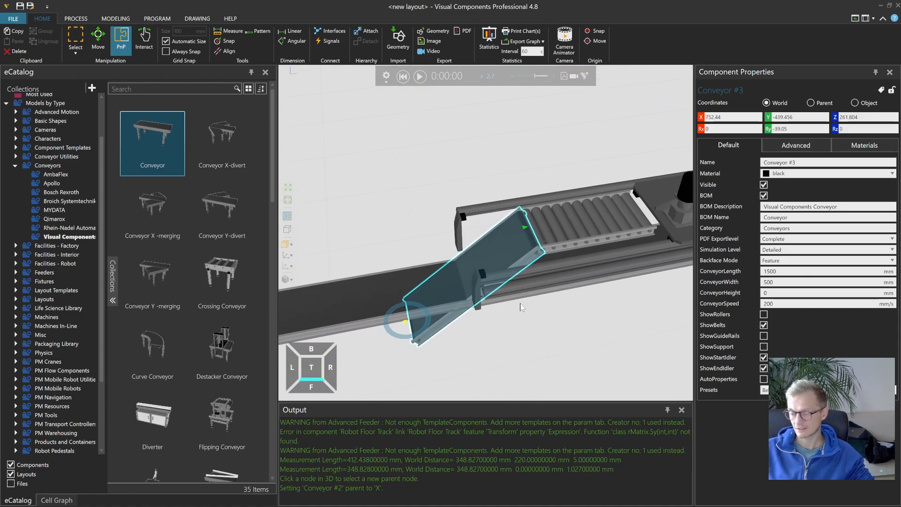
pyautogui.moveTo(499, 268); pyautogui.dragTo(499, 288, button='right')
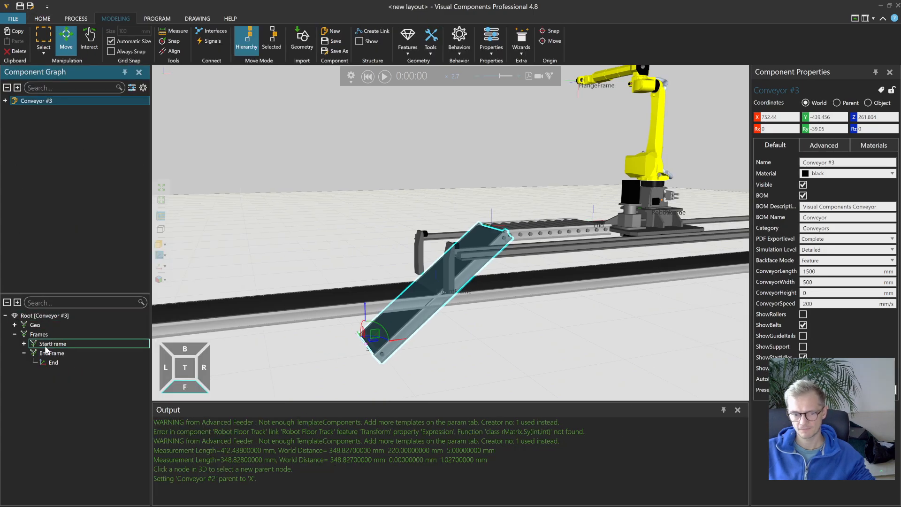
# - Set the Y rotation of the belt conveyor's EndFrame to -20 degrees in world coordinates
pyautogui.click(53, 363)
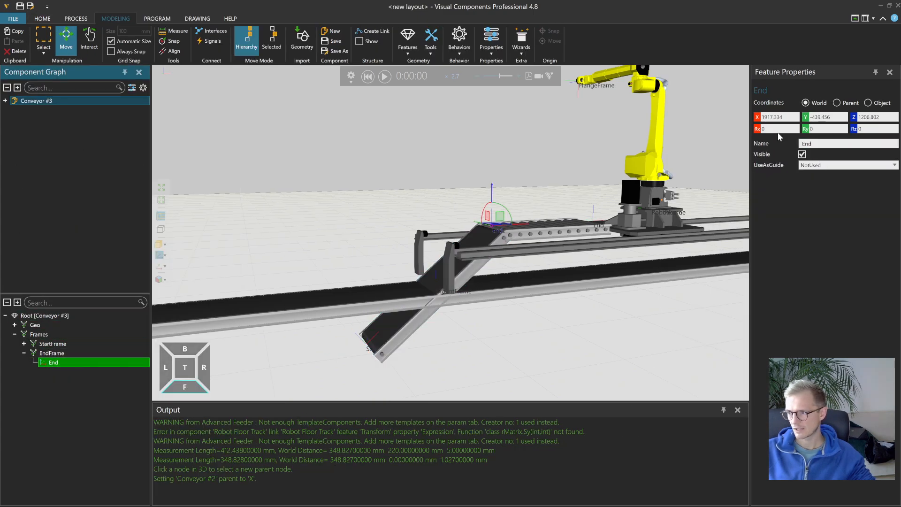
pyautogui.scroll(5, 519, 222)
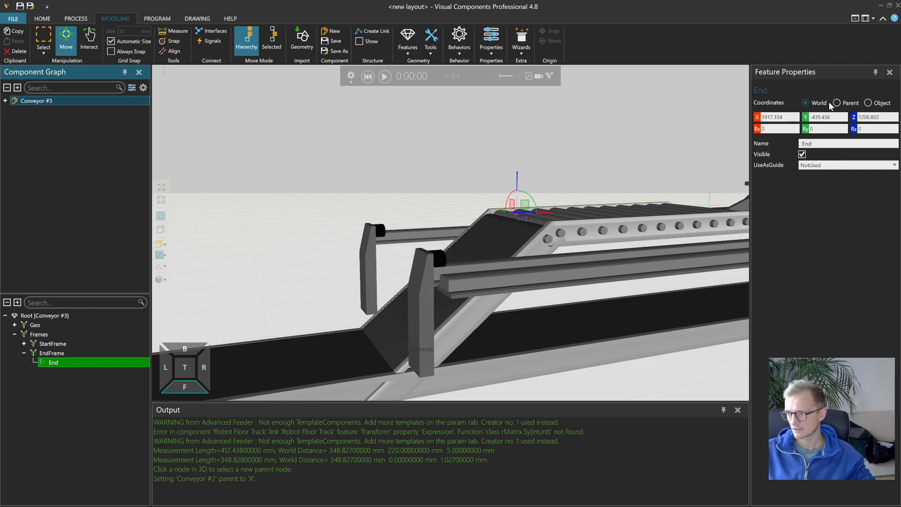
pyautogui.click(78, 353)
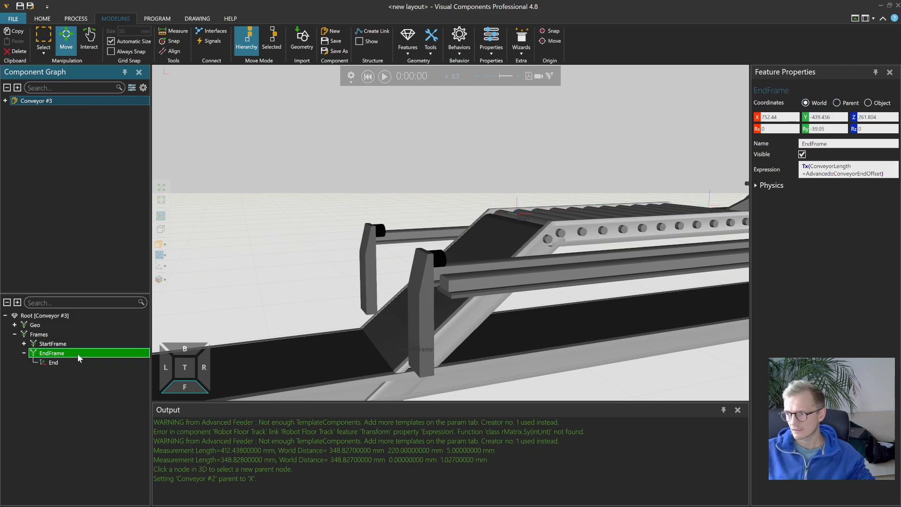
pyautogui.click(72, 364)
pyautogui.click(69, 356)
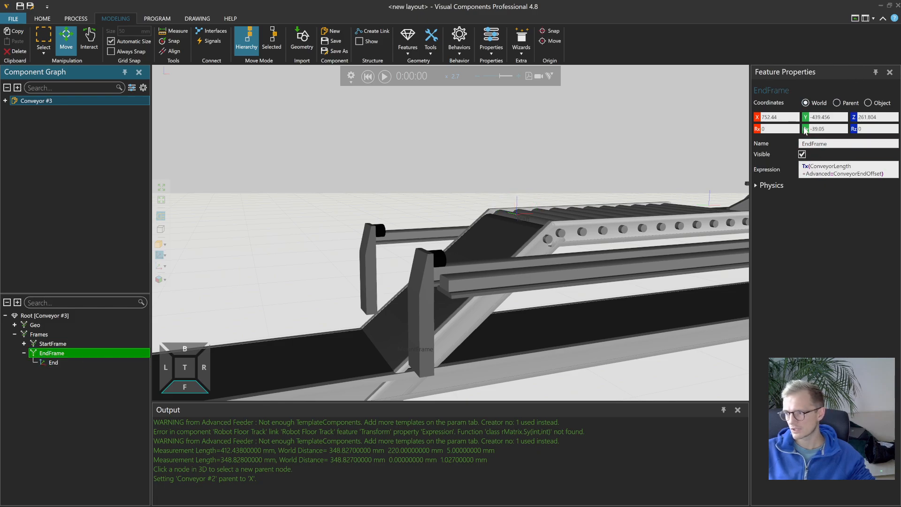
pyautogui.click(825, 129)
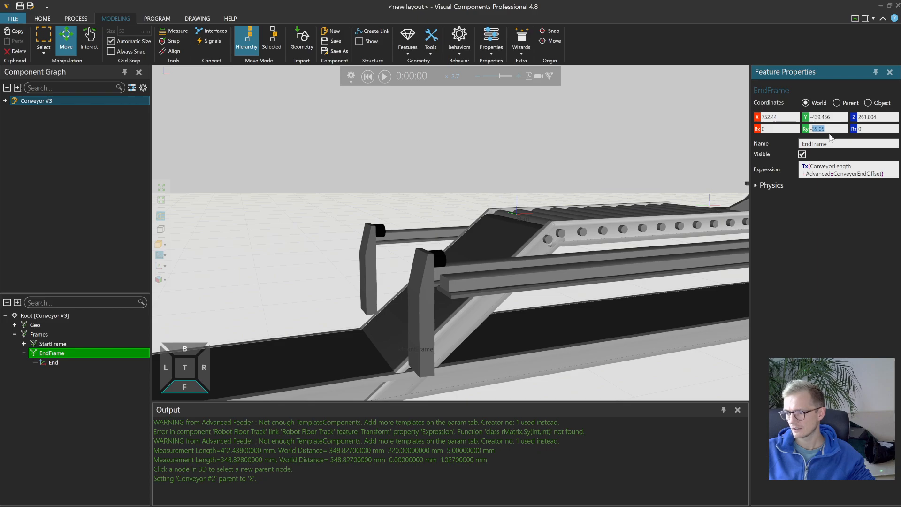
pyautogui.press('BackSpace')
pyautogui.write('-20')
pyautogui.press('Return')
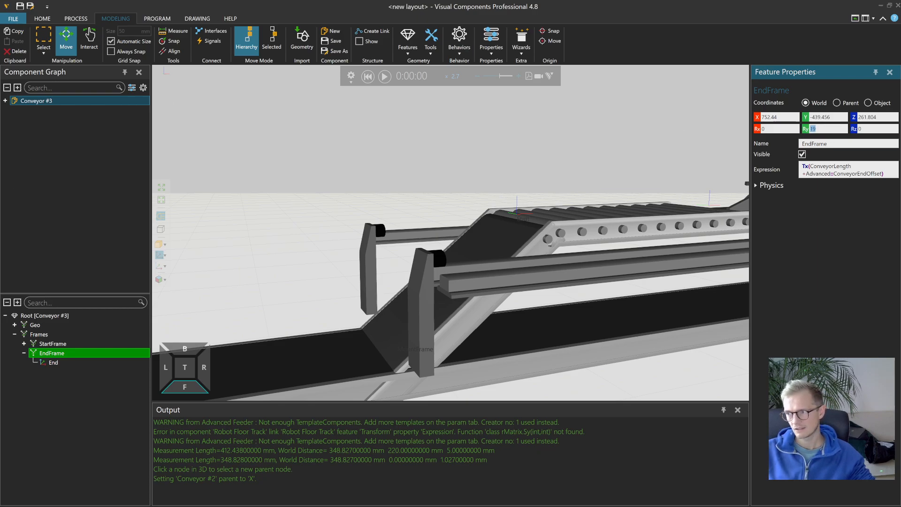
pyautogui.press('BackSpace')
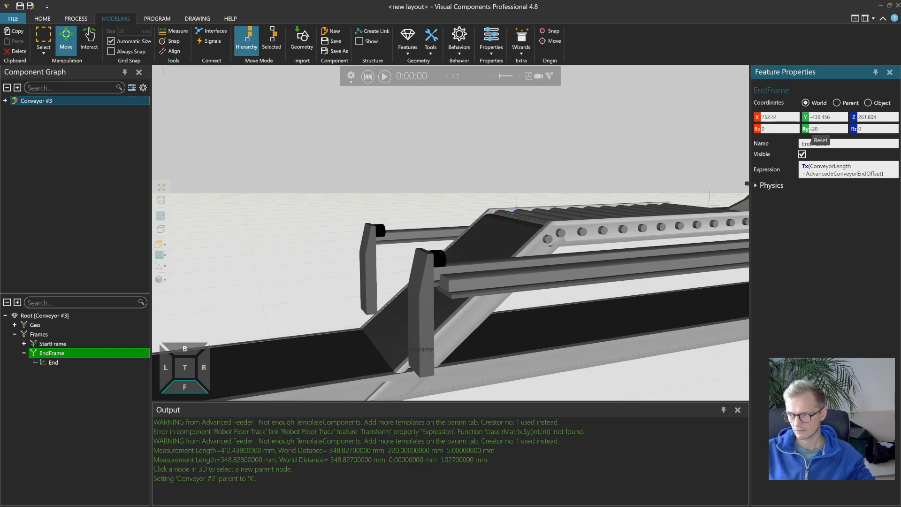
# - Try to pull the ramp conveyor away and reconnect it to the roller conveyor, and undo the last move
pyautogui.click(44, 20)
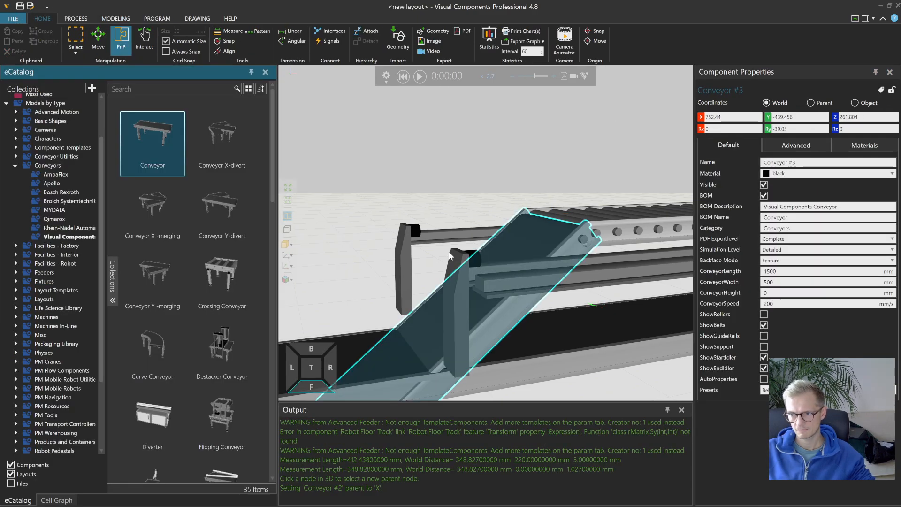
pyautogui.moveTo(536, 244); pyautogui.dragTo(509, 235)
pyautogui.scroll(-5, 508, 234)
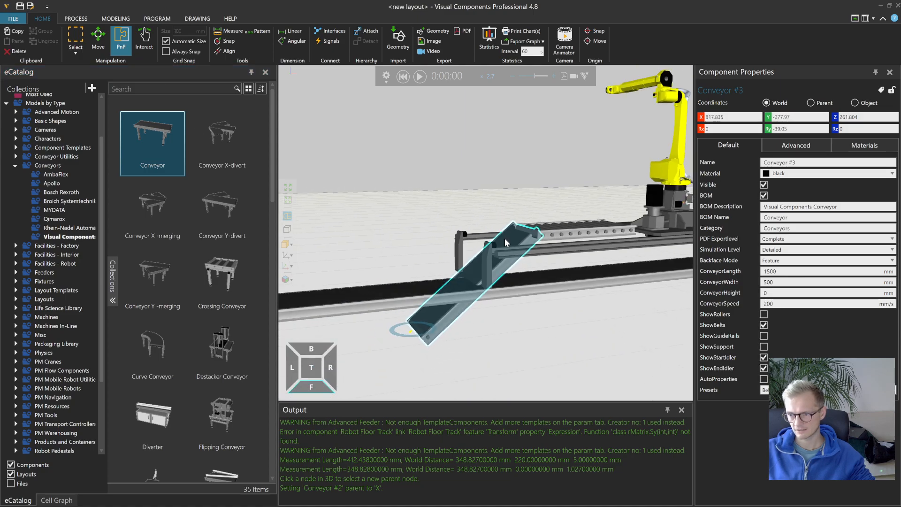
pyautogui.moveTo(505, 238); pyautogui.dragTo(499, 264, button='right')
pyautogui.moveTo(499, 263); pyautogui.dragTo(485, 226)
pyautogui.hotkey('ctrl', 'z')
pyautogui.moveTo(531, 241); pyautogui.dragTo(528, 241, button='right')
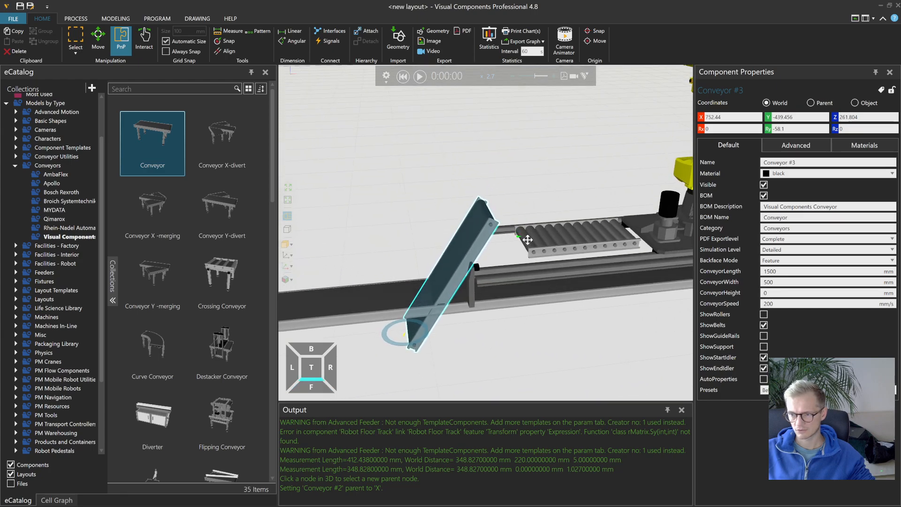
# - Try to reset the Y rotation of the ramp conveyor's EndFrame to 0, adjust its End frame, and pull the ramp away from the roller conveyor
pyautogui.click(117, 39)
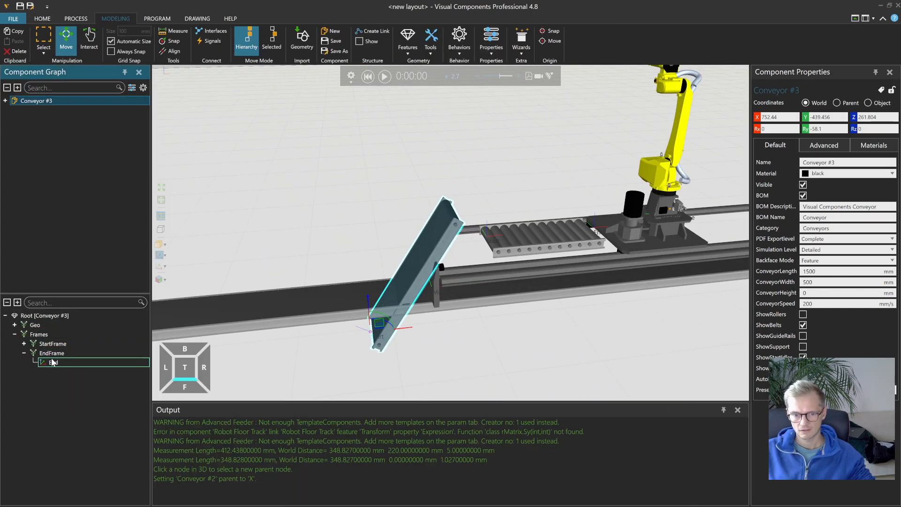
pyautogui.click(53, 355)
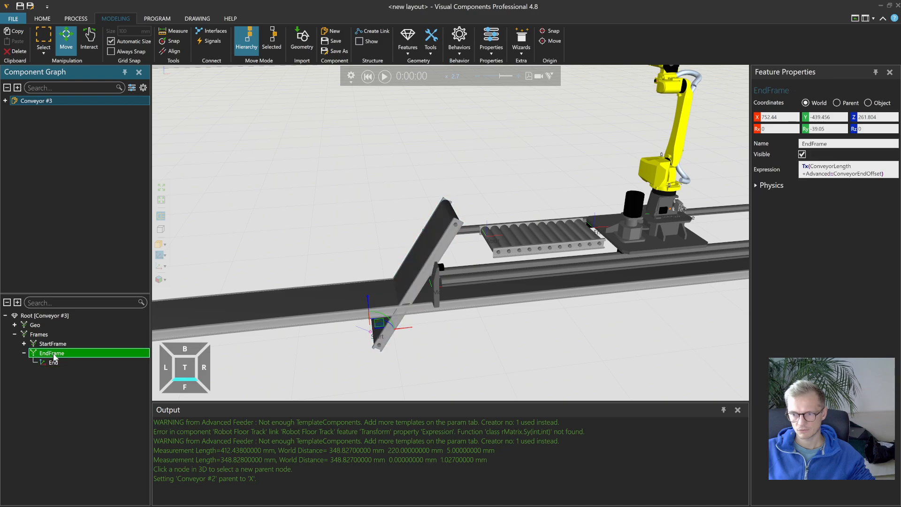
pyautogui.scroll(3, 478, 264)
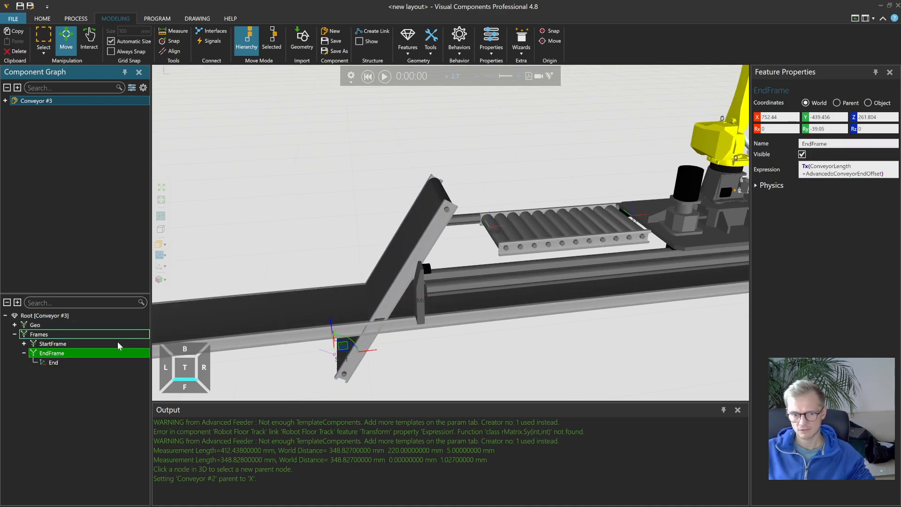
pyautogui.click(805, 129)
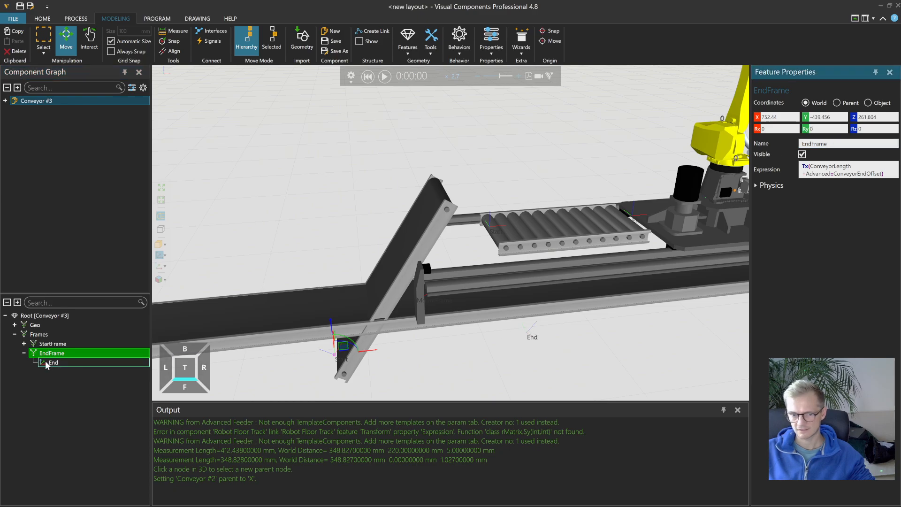
pyautogui.click(531, 331)
pyautogui.moveTo(504, 346); pyautogui.dragTo(489, 338, button='right')
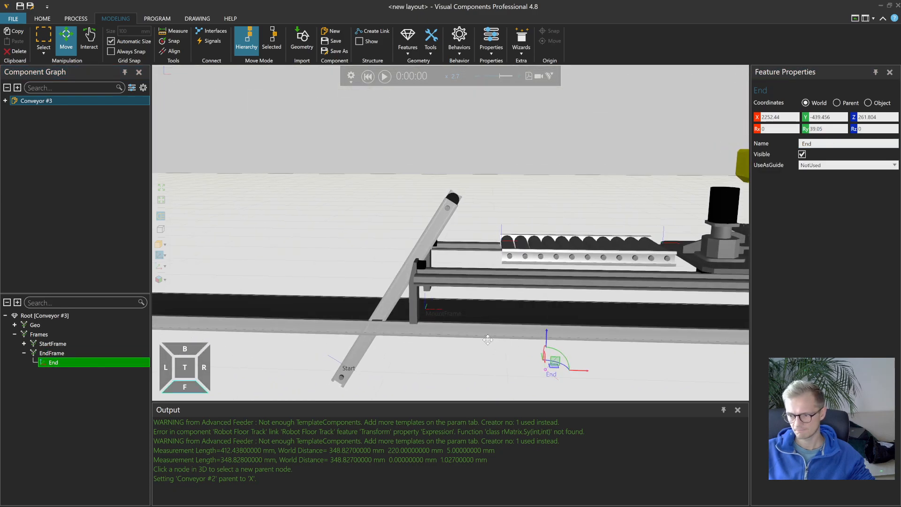
pyautogui.click(805, 130)
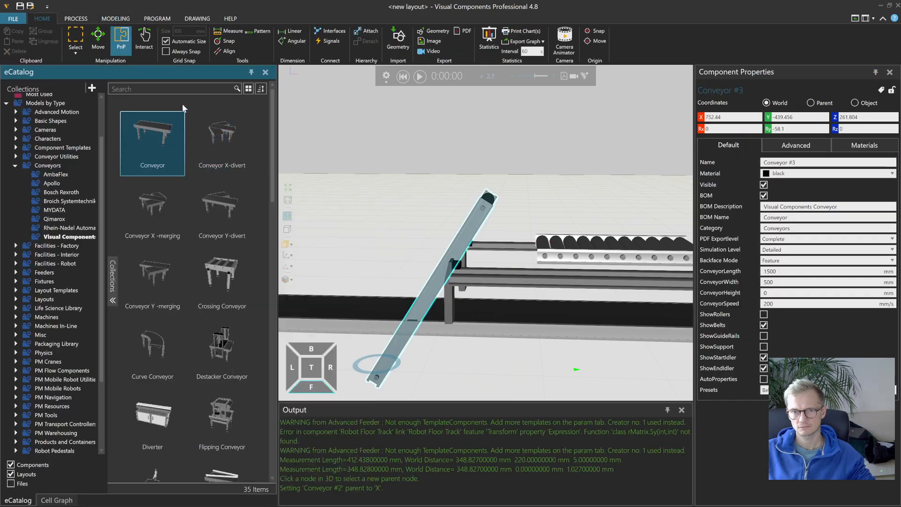
pyautogui.moveTo(371, 209); pyautogui.dragTo(336, 193)
pyautogui.moveTo(336, 193); pyautogui.dragTo(448, 202, button='right')
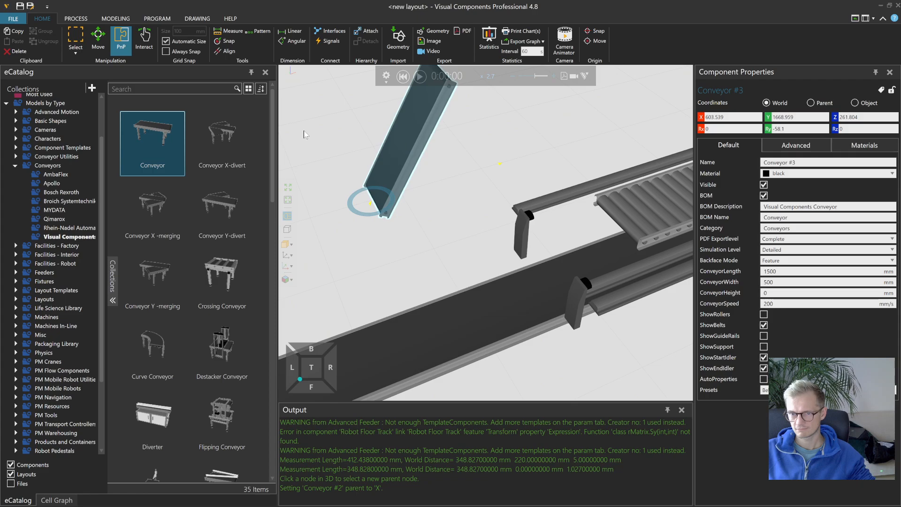
# - Replace the tilted ramp with a new Conveyor beside the line, with ConveyorHeight 0 mm and its support hidden
pyautogui.moveTo(439, 123)
pyautogui.click(442, 120)
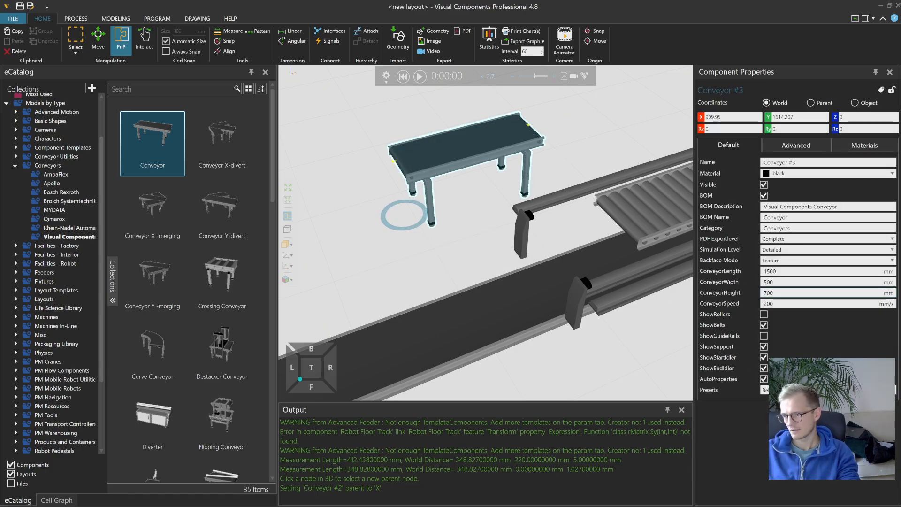
pyautogui.doubleClick(779, 293)
pyautogui.write('0')
pyautogui.press('Return')
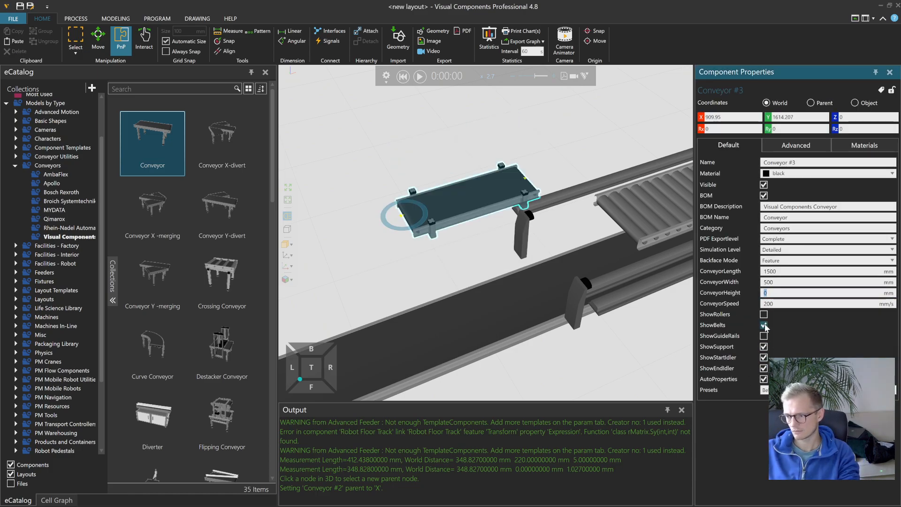
pyautogui.click(764, 347)
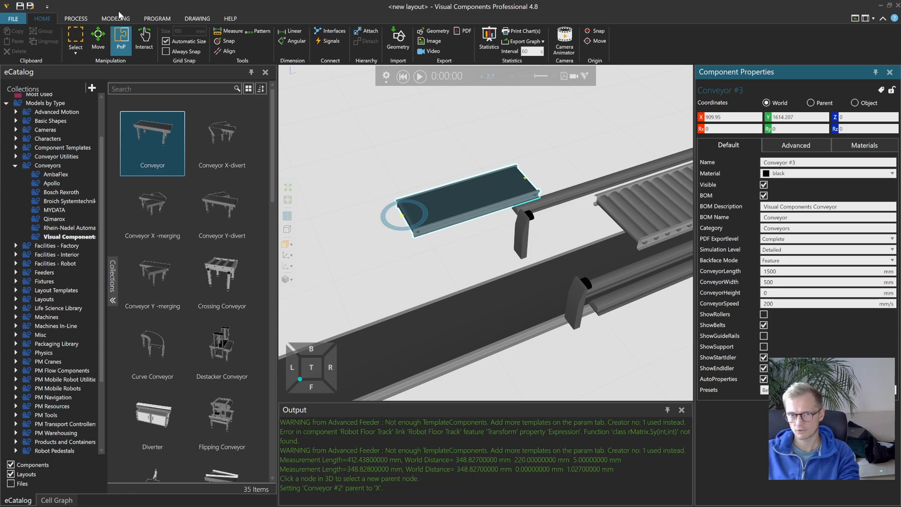
# - Connect the new conveyor to the start of the roller conveyor, show belts instead of rollers, and pull it slightly away again
pyautogui.moveTo(508, 186); pyautogui.dragTo(600, 229)
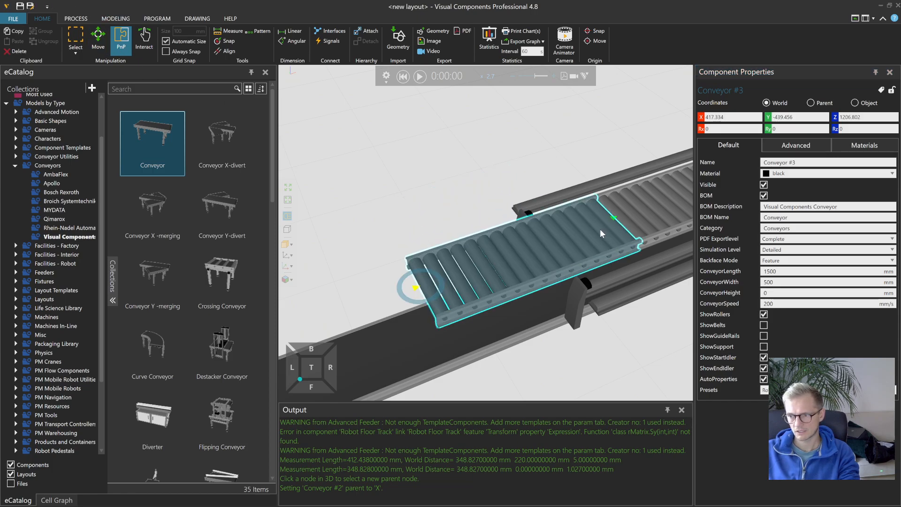
pyautogui.click(764, 326)
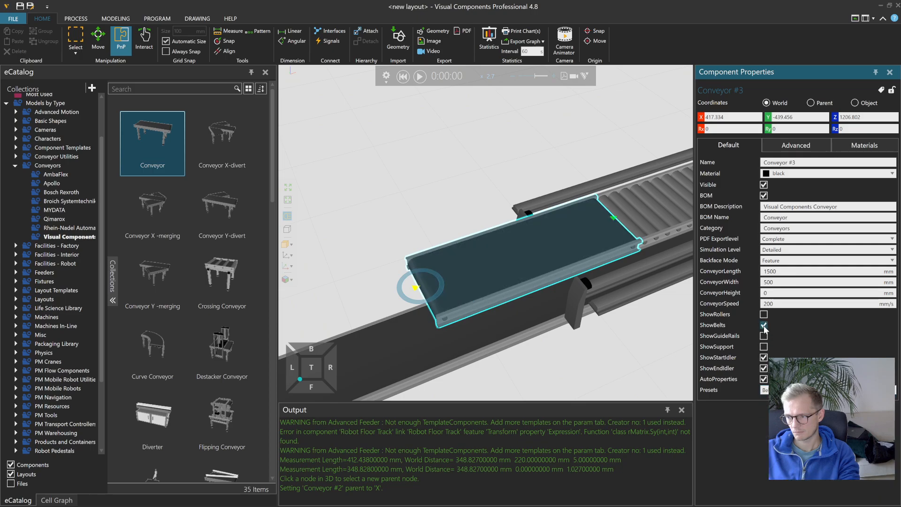
pyautogui.moveTo(580, 249); pyautogui.dragTo(552, 257)
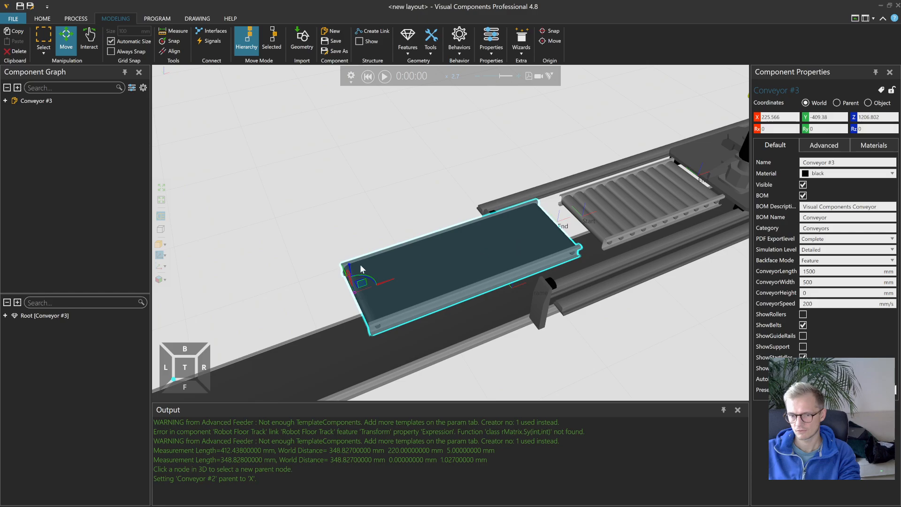
# - Try tilting the End frame inside the new conveyor's EndFrame about the Y axis and reconnecting the conveyor to the roller conveyor
pyautogui.click(5, 315)
pyautogui.click(14, 334)
pyautogui.click(24, 353)
pyautogui.click(53, 362)
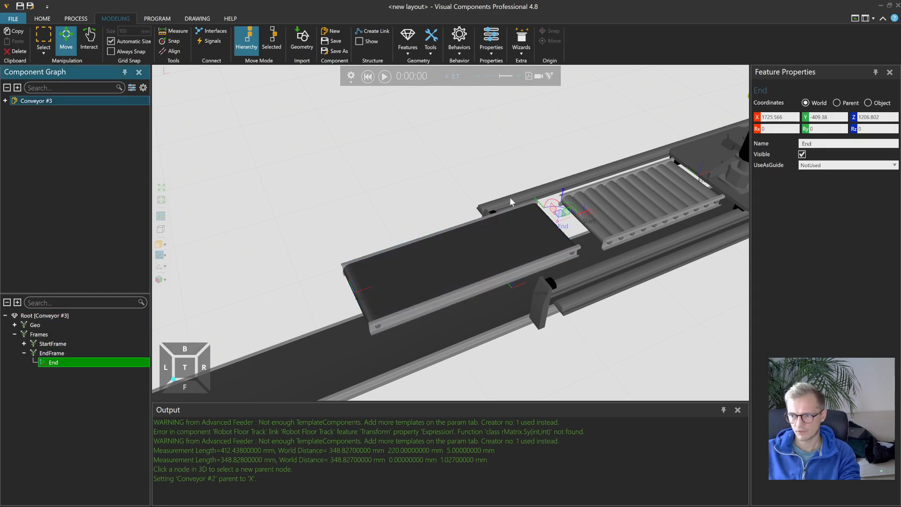
pyautogui.scroll(5, 602, 213)
pyautogui.scroll(1, 517, 224)
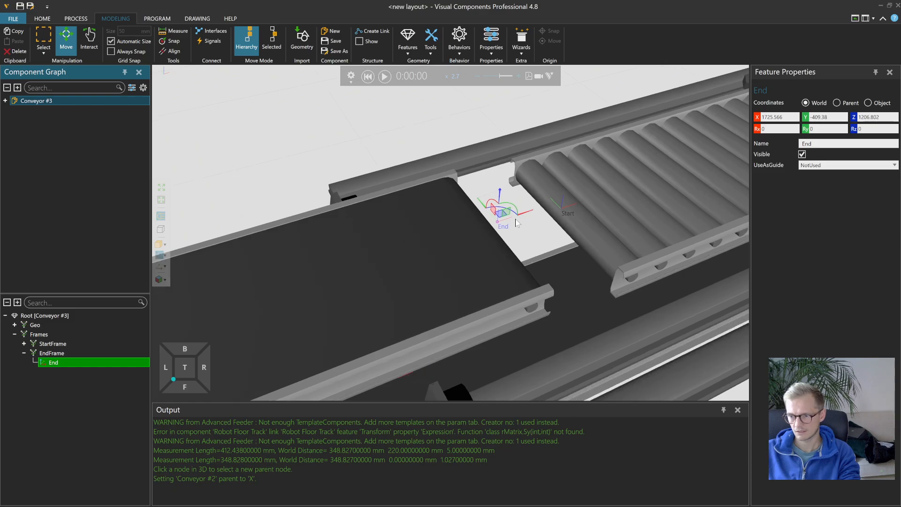
pyautogui.click(817, 129)
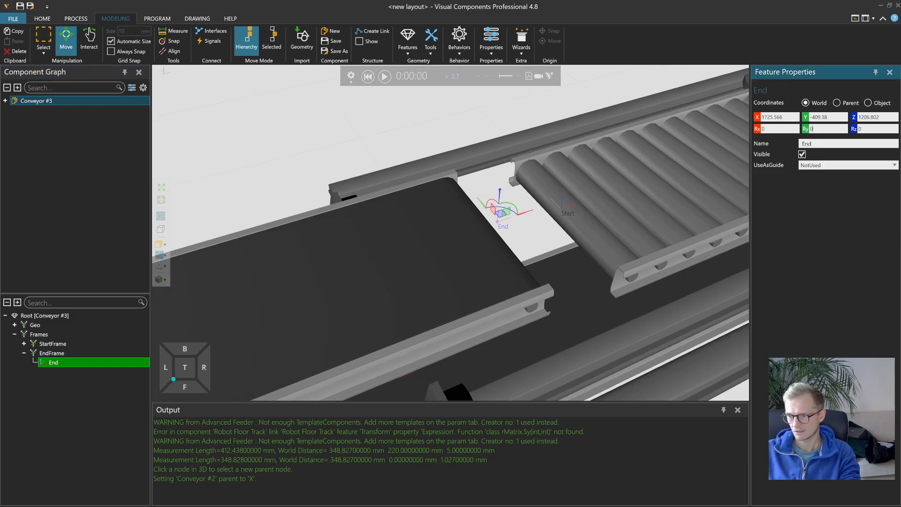
pyautogui.write('-20')
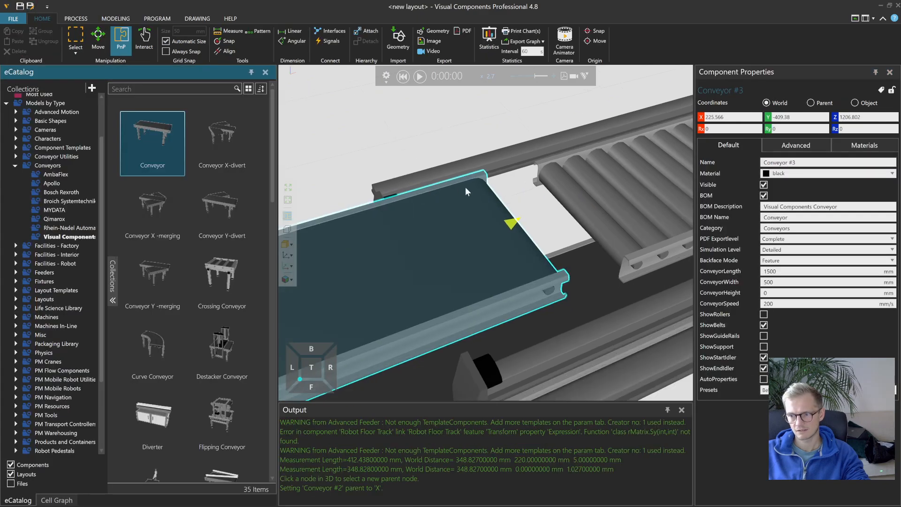
pyautogui.moveTo(475, 224); pyautogui.dragTo(444, 214)
pyautogui.scroll(-4, 531, 222)
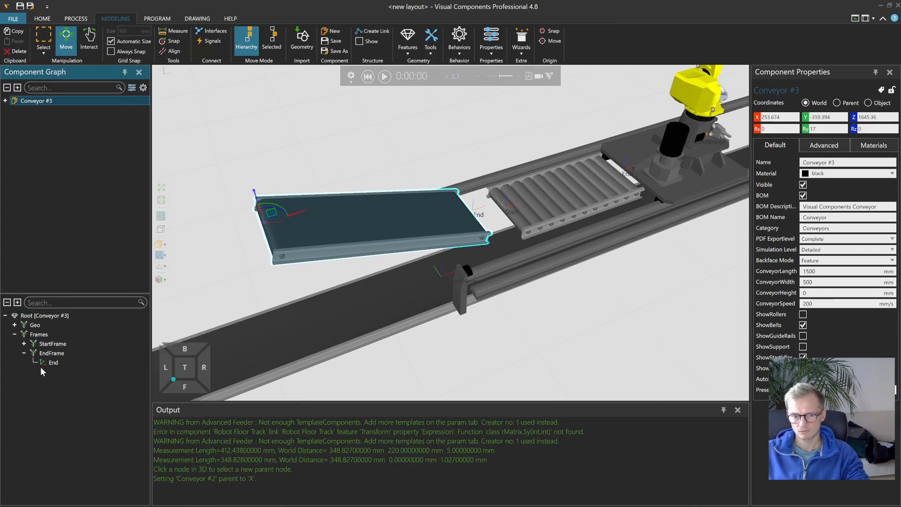
# - Reverse the End frame's Y rotation in parent coordinates and reconnect the belt conveyor to the roller conveyor as a ramp tilted -17 degrees around Y
pyautogui.click(44, 363)
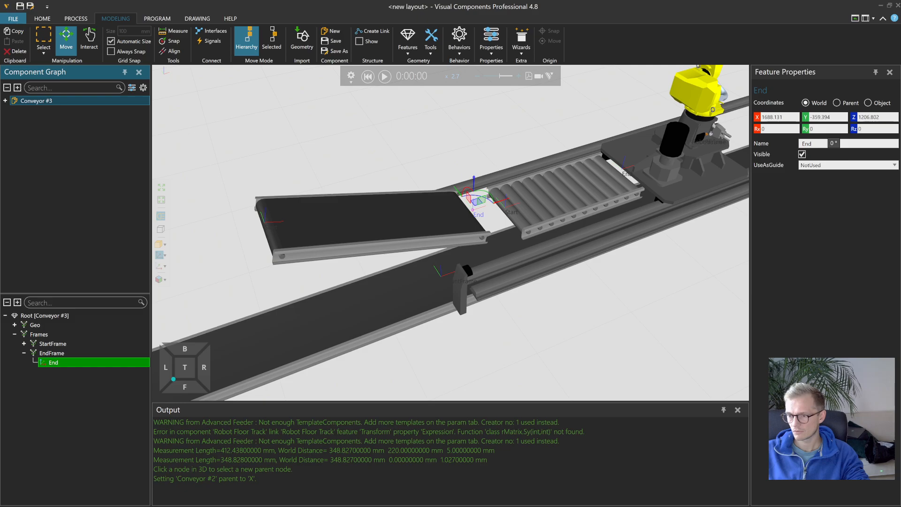
pyautogui.click(850, 103)
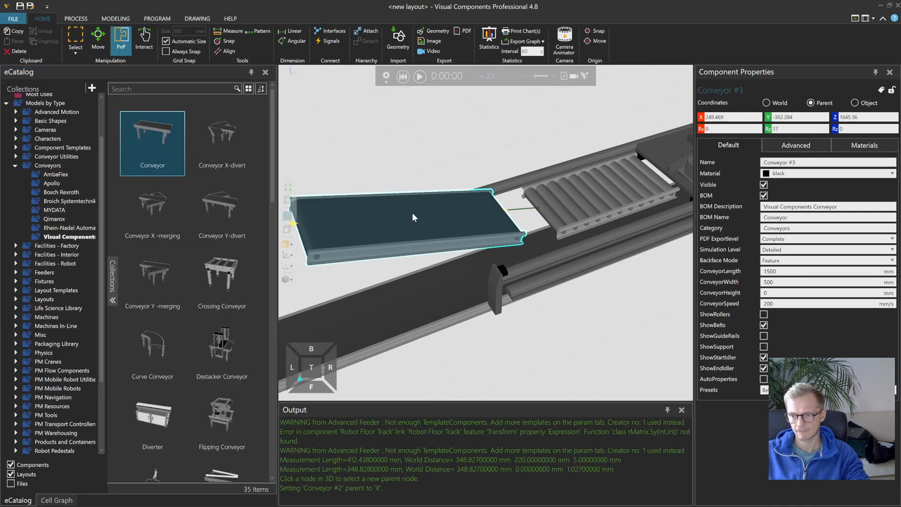
pyautogui.moveTo(412, 212); pyautogui.dragTo(441, 280)
pyautogui.scroll(-1, 528, 300)
pyautogui.moveTo(528, 300)
pyautogui.mouseDown(button='right')
pyautogui.moveTo(529, 263)
pyautogui.moveTo(520, 324)
pyautogui.moveTo(528, 307)
pyautogui.moveTo(612, 307)
pyautogui.moveTo(504, 287)
pyautogui.mouseUp(button='right')
pyautogui.scroll(-2, 522, 323)
pyautogui.scroll(3, 468, 271)
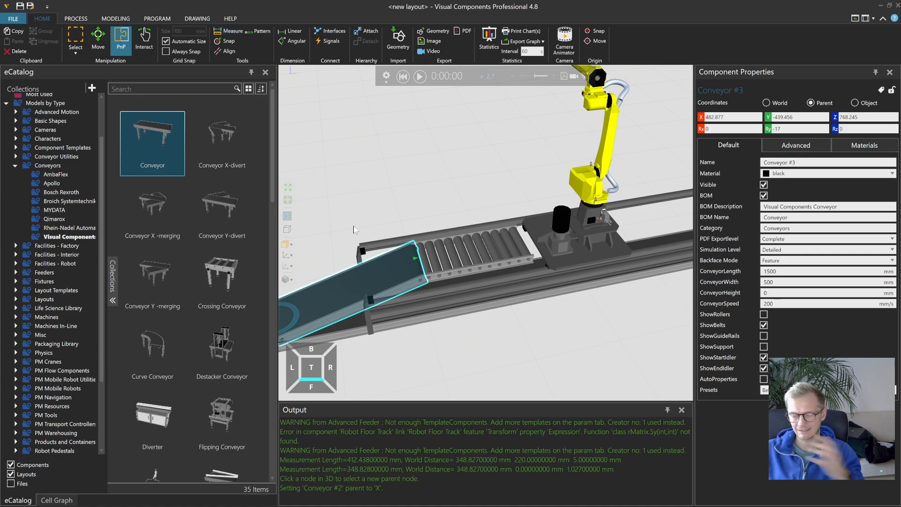
# - Attach the ramp conveyor to the roller conveyor on the robot's carriage and clear the output messages
pyautogui.click(367, 31)
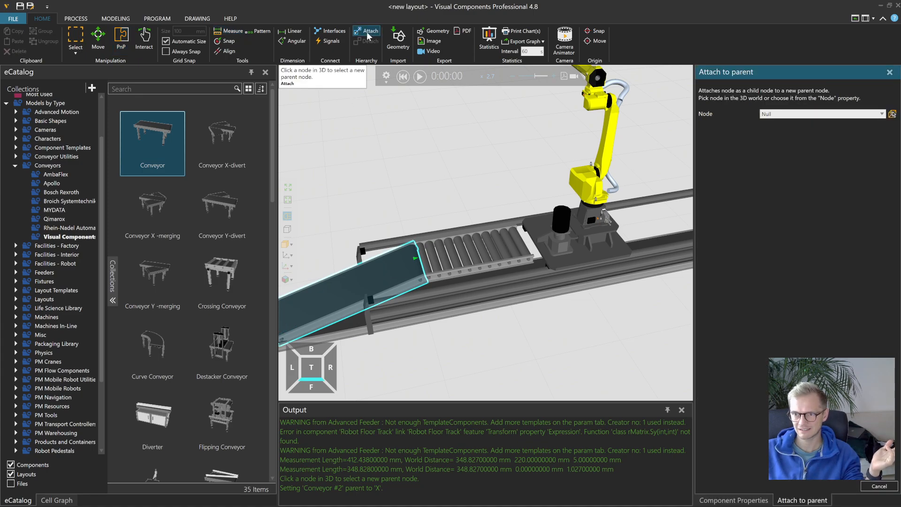
pyautogui.click(453, 271)
pyautogui.rightClick(448, 446)
pyautogui.click(468, 450)
# - Slide the robot carriage along its floor track together with the attached ramp and roller conveyor
pyautogui.click(144, 41)
pyautogui.moveTo(572, 263); pyautogui.dragTo(534, 293)
pyautogui.scroll(-5, 474, 295)
pyautogui.moveTo(537, 332)
pyautogui.mouseDown(button='right')
pyautogui.moveTo(564, 325)
pyautogui.moveTo(538, 338)
pyautogui.mouseUp(button='right')
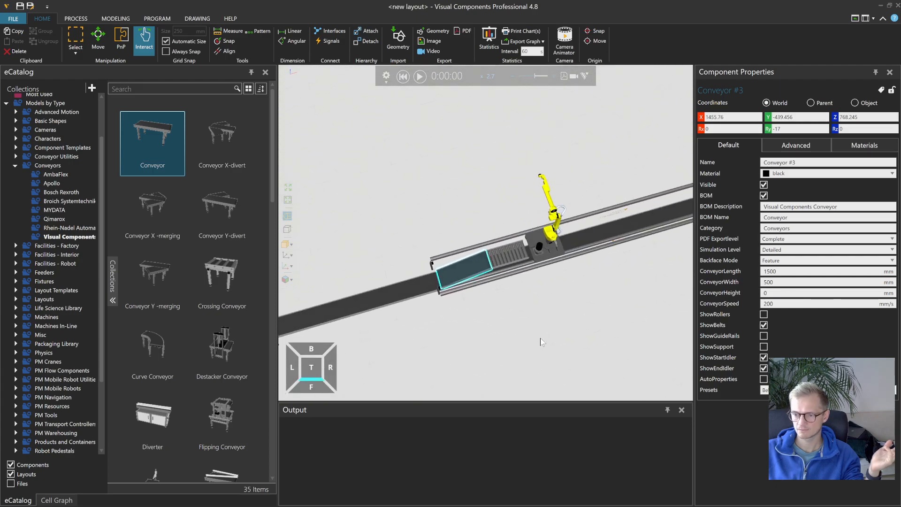
# - Enlarge the 3D view by narrowing the component properties and catalog areas so the whole line fits
pyautogui.moveTo(694, 258); pyautogui.dragTo(750, 258)
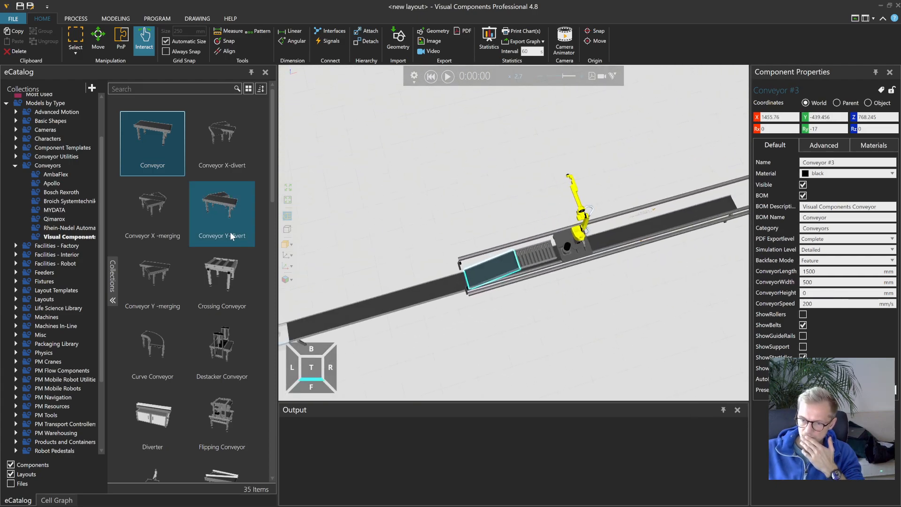
pyautogui.moveTo(278, 231); pyautogui.dragTo(193, 233)
pyautogui.scroll(-2, 441, 298)
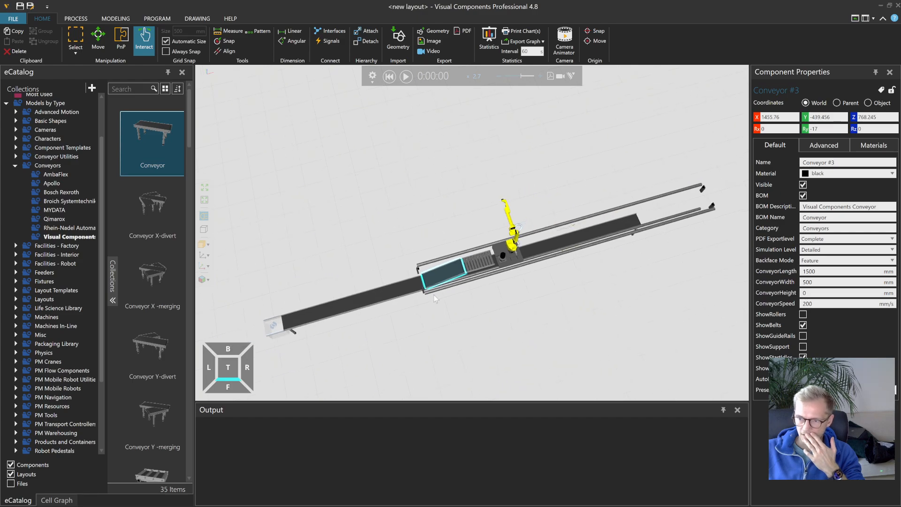
pyautogui.moveTo(470, 307); pyautogui.dragTo(468, 304, button='right')
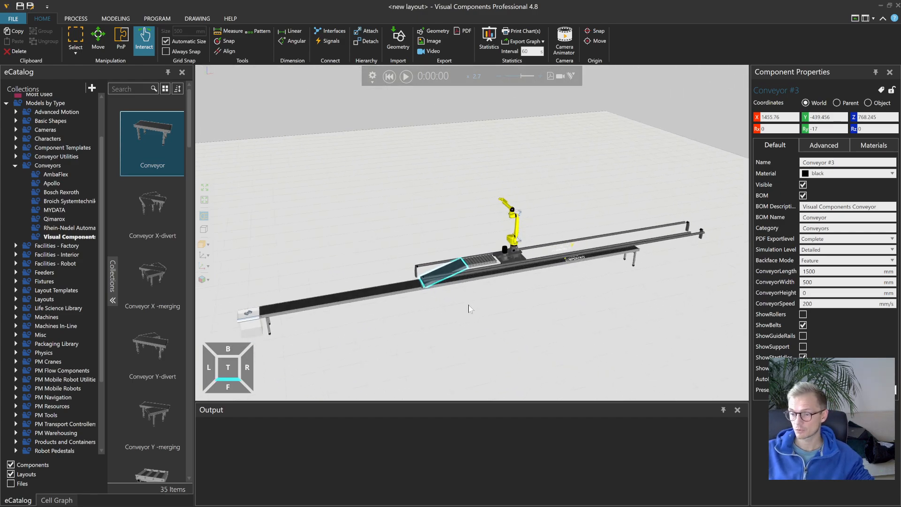
# - Run the simulation at different playback speeds and examine how the sacks travel along the main belt past the ramp
pyautogui.click(407, 77)
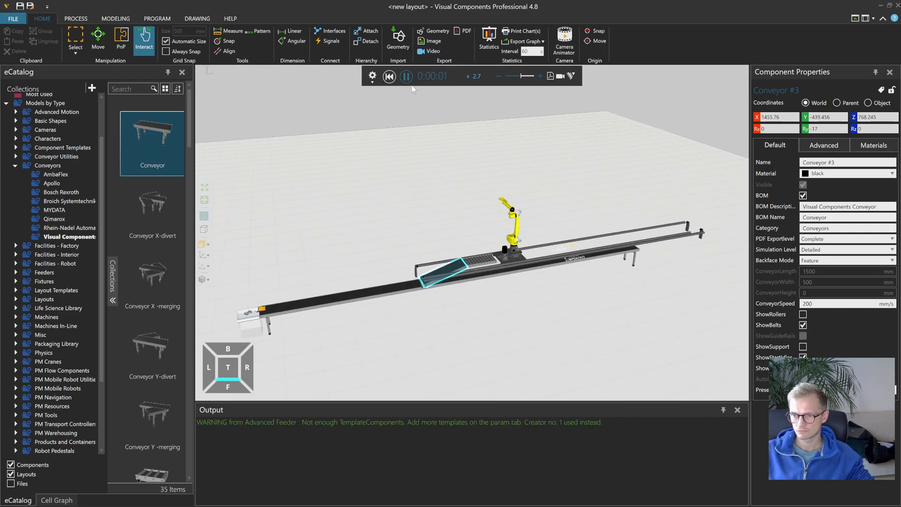
pyautogui.moveTo(522, 77); pyautogui.dragTo(525, 80)
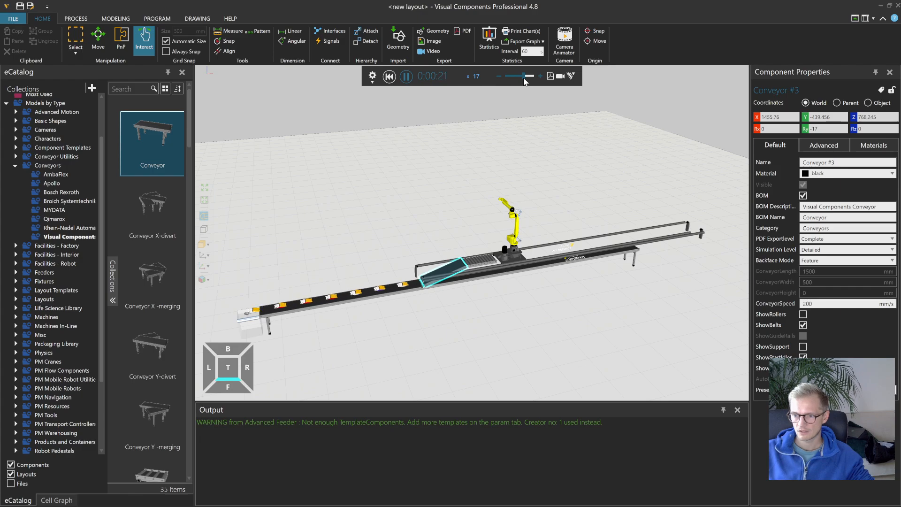
pyautogui.scroll(6, 393, 279)
pyautogui.scroll(3, 374, 259)
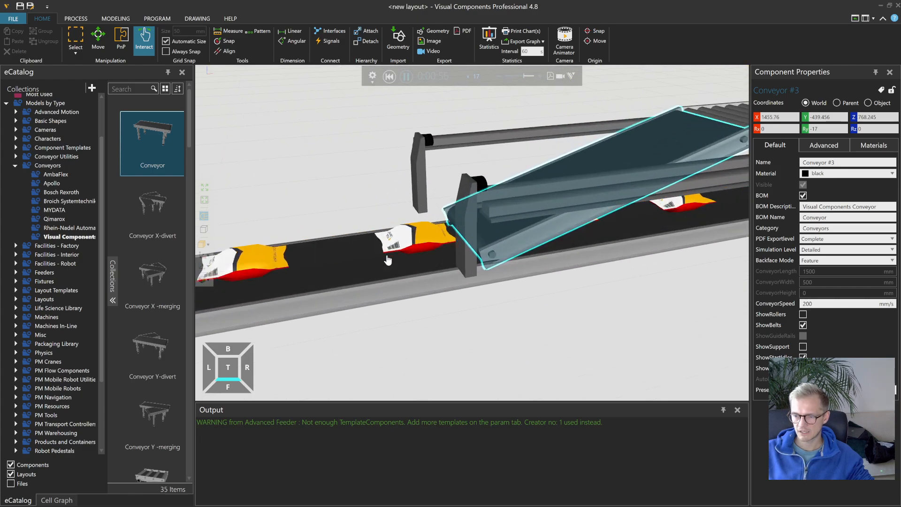
pyautogui.moveTo(528, 76); pyautogui.dragTo(525, 80)
pyautogui.moveTo(496, 205); pyautogui.dragTo(452, 263, button='right')
pyautogui.scroll(-3, 452, 263)
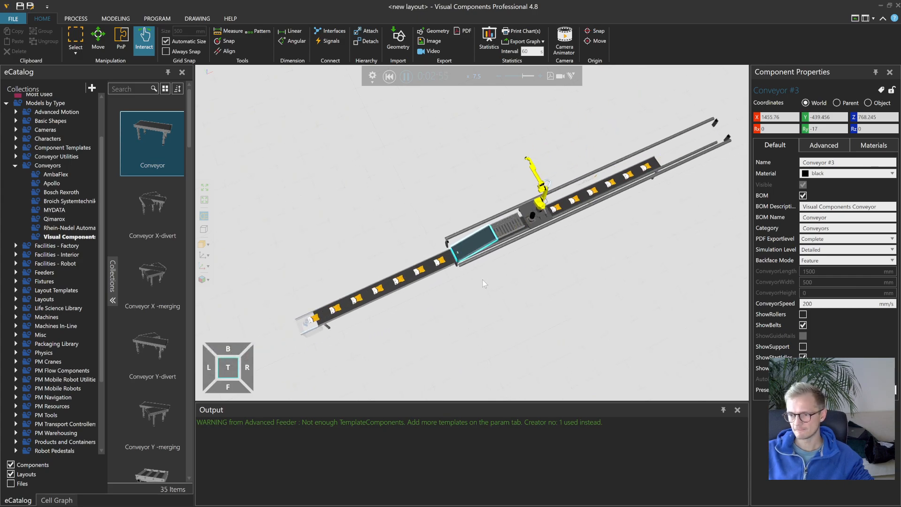
pyautogui.moveTo(484, 280); pyautogui.dragTo(477, 272, button='right')
pyautogui.scroll(3, 477, 272)
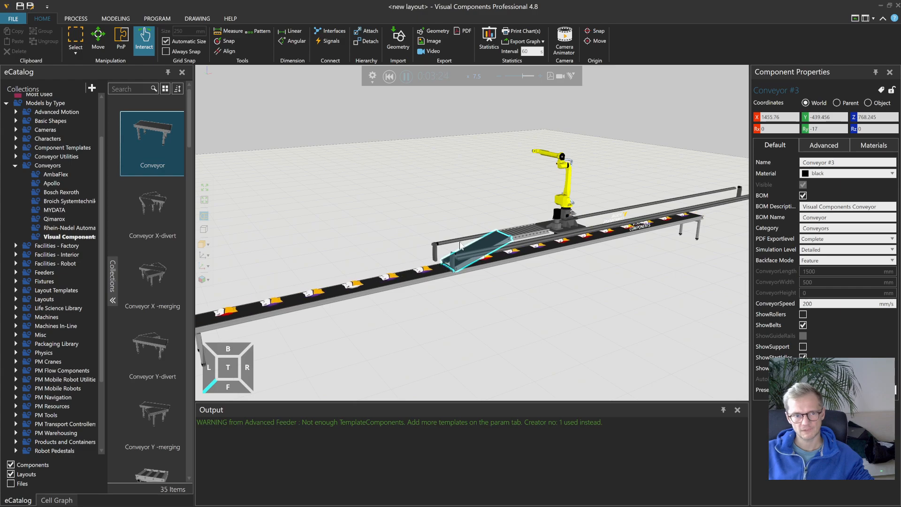
# - Switch to the Snipping Tool and play the reference video to study how sacks move up the ramp onto the rollers
pyautogui.moveTo(540, 506)
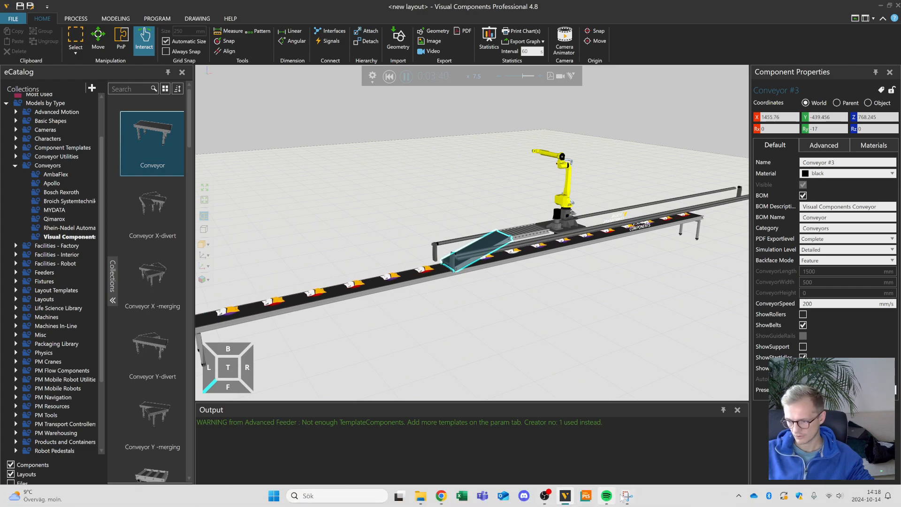
pyautogui.moveTo(627, 496)
pyautogui.click(636, 453)
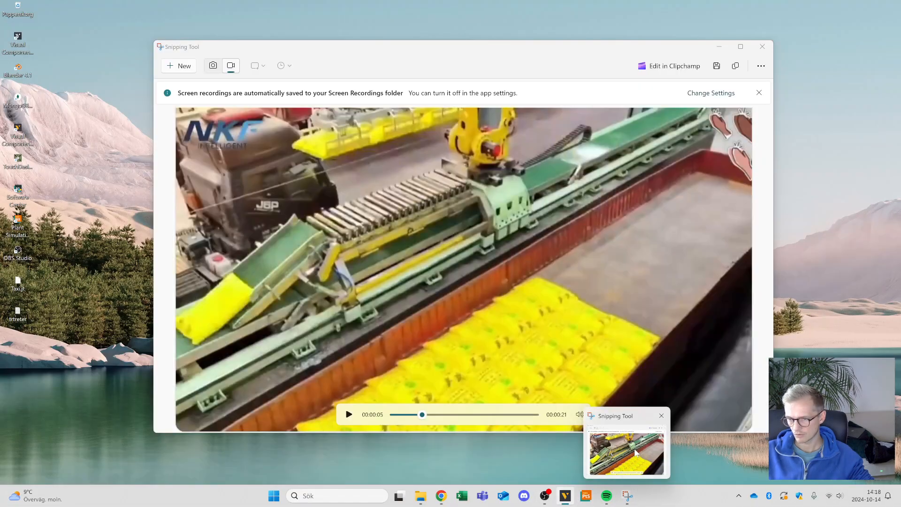
pyautogui.click(348, 420)
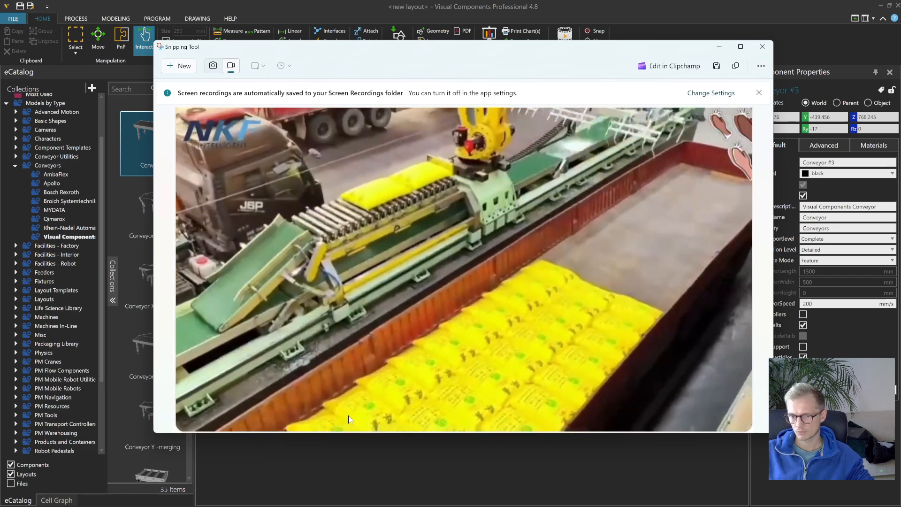
pyautogui.moveTo(351, 417)
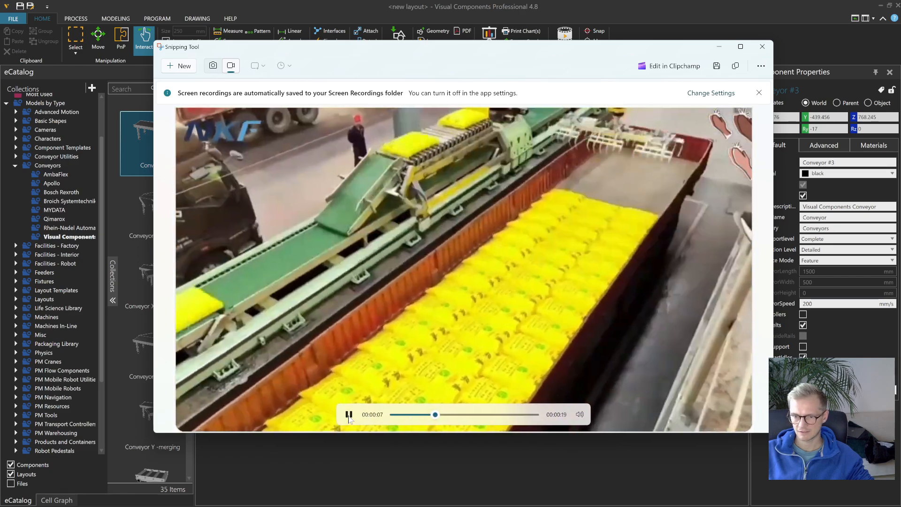
# - Play and pause the reference video to examine how sacks transfer from the main belt onto the inclined ramp
pyautogui.click(350, 415)
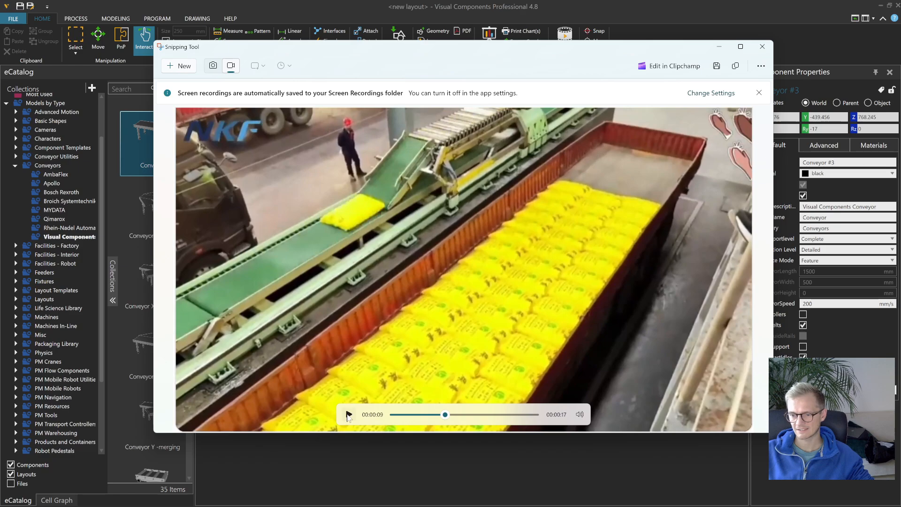
pyautogui.click(349, 415)
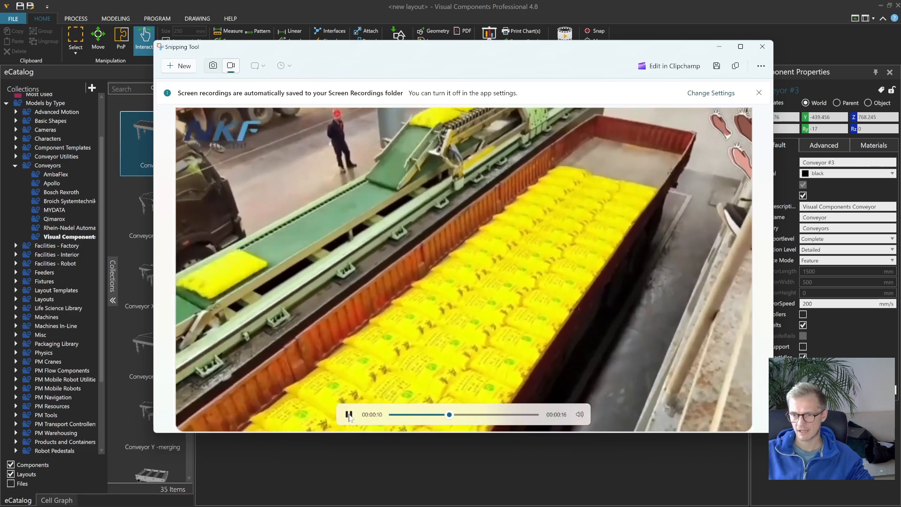
pyautogui.click(350, 415)
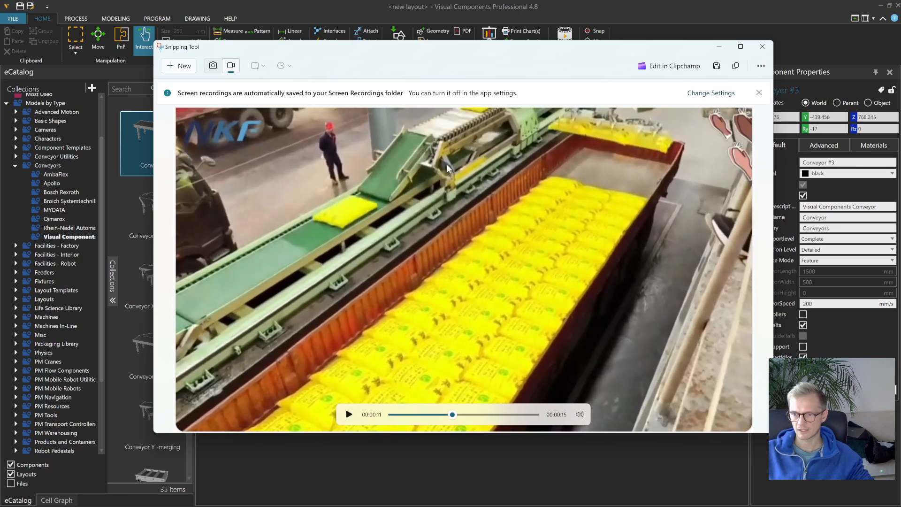
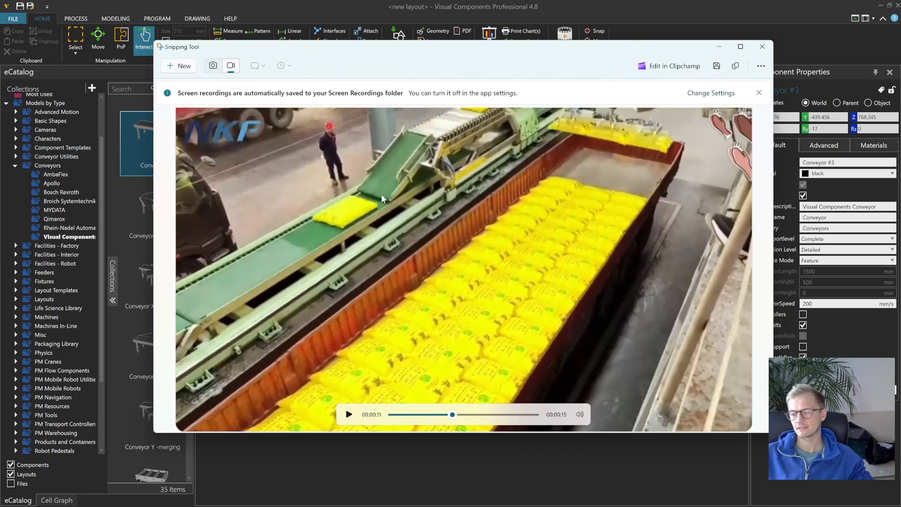
# - Switch back to Visual Components, pause the simulation and examine the main belt with its sacks passing under the ramp's foot
pyautogui.click(501, 5)
pyautogui.click(407, 76)
pyautogui.scroll(6, 489, 235)
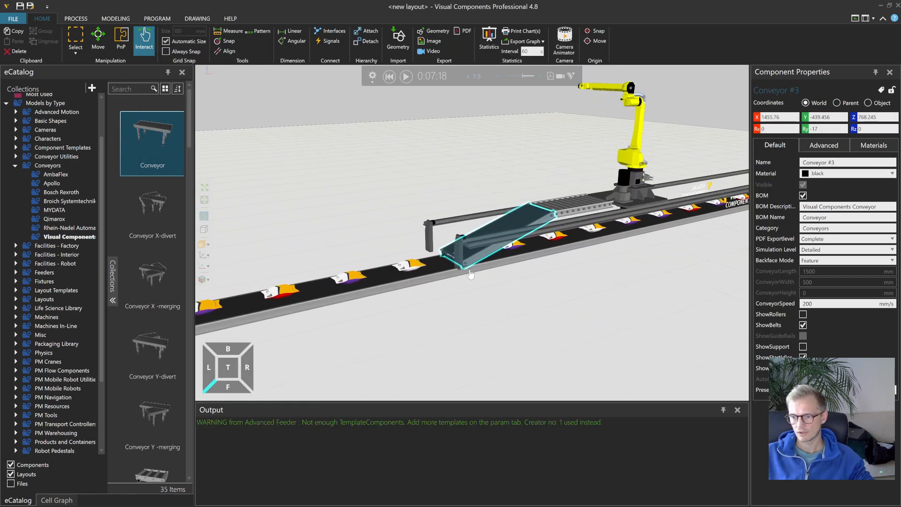
pyautogui.click(406, 293)
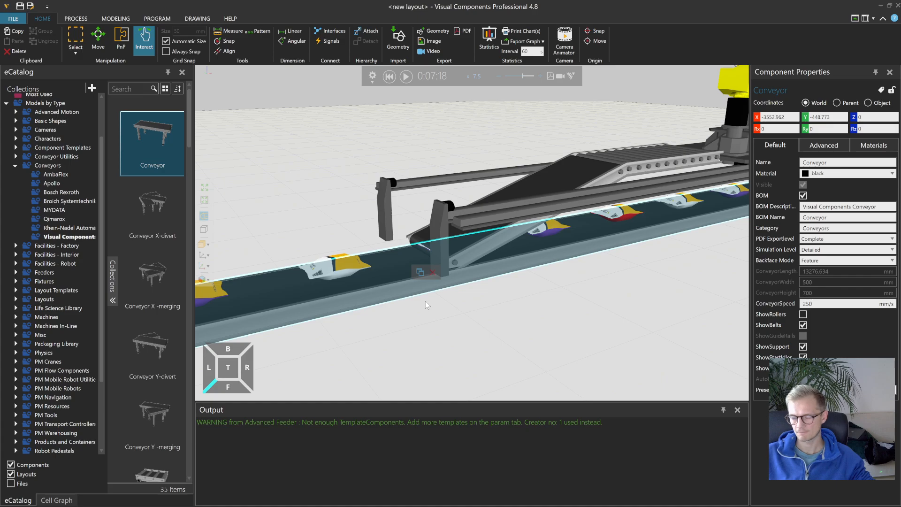
pyautogui.scroll(-3, 425, 300)
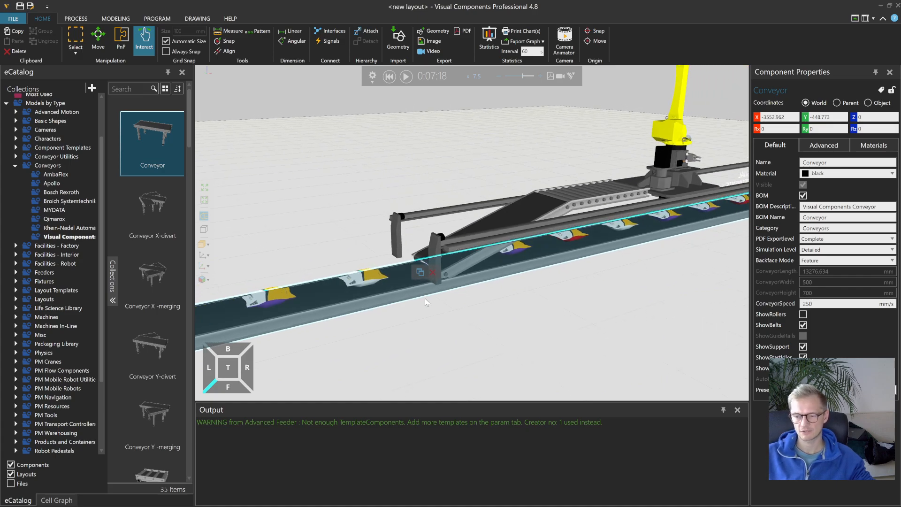
pyautogui.scroll(-5, 427, 301)
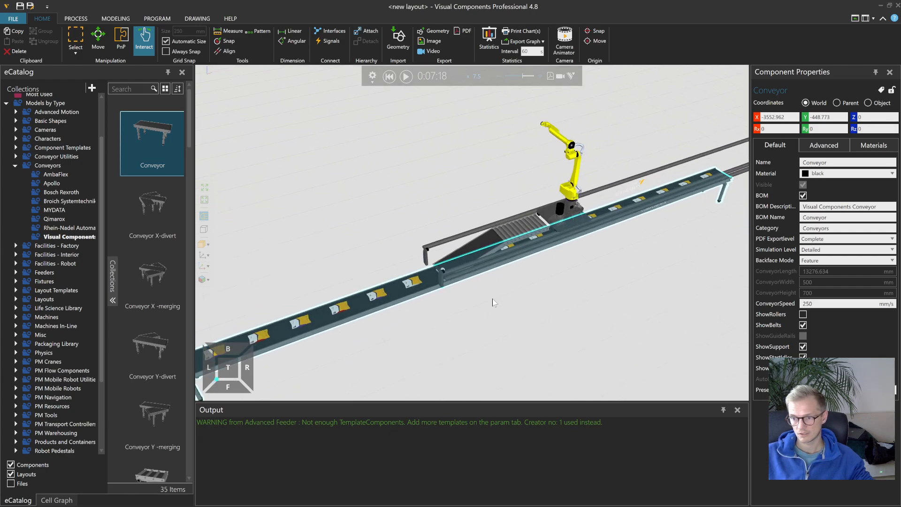
# - Reset the simulation and inspect the main belt's far end and the spot where the ramp's foot meets the belt
pyautogui.click(390, 77)
pyautogui.moveTo(431, 250); pyautogui.dragTo(555, 282, button='right')
pyautogui.moveTo(664, 210); pyautogui.dragTo(577, 267, button='right')
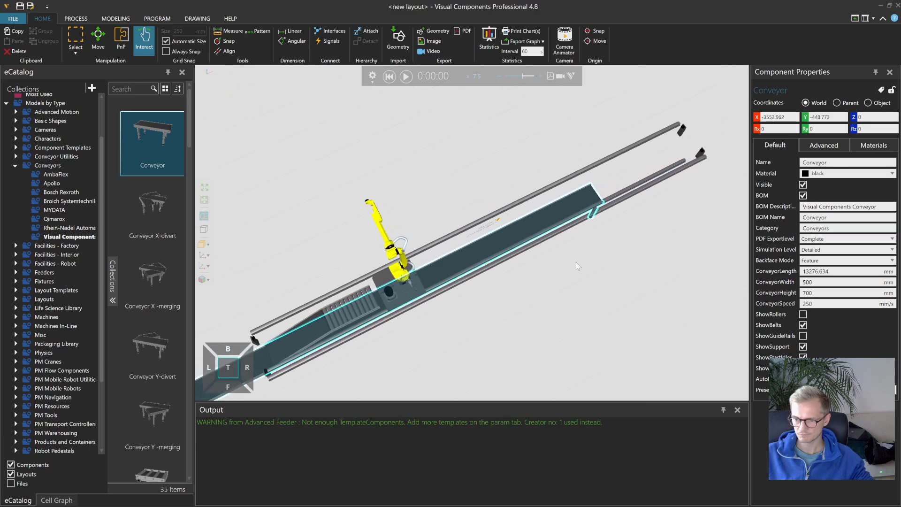
pyautogui.click(121, 40)
pyautogui.scroll(8, 602, 191)
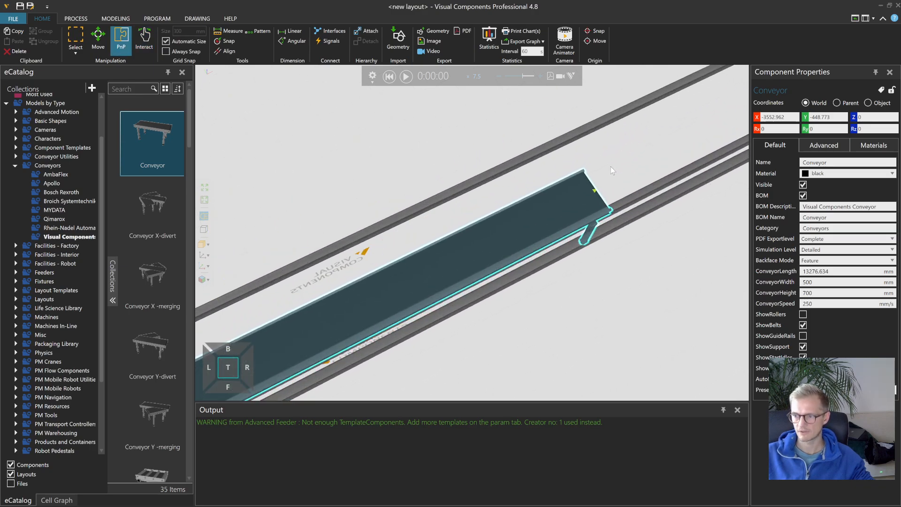
pyautogui.scroll(4, 586, 197)
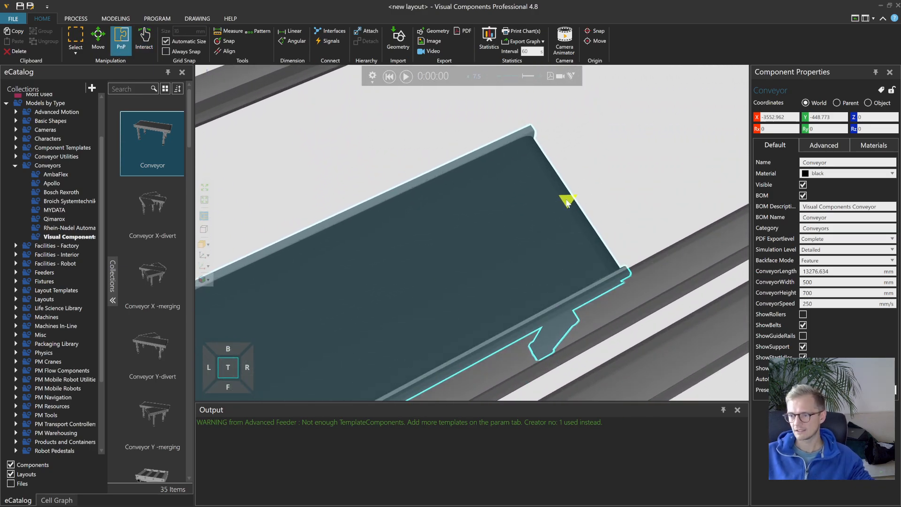
pyautogui.scroll(-10, 571, 202)
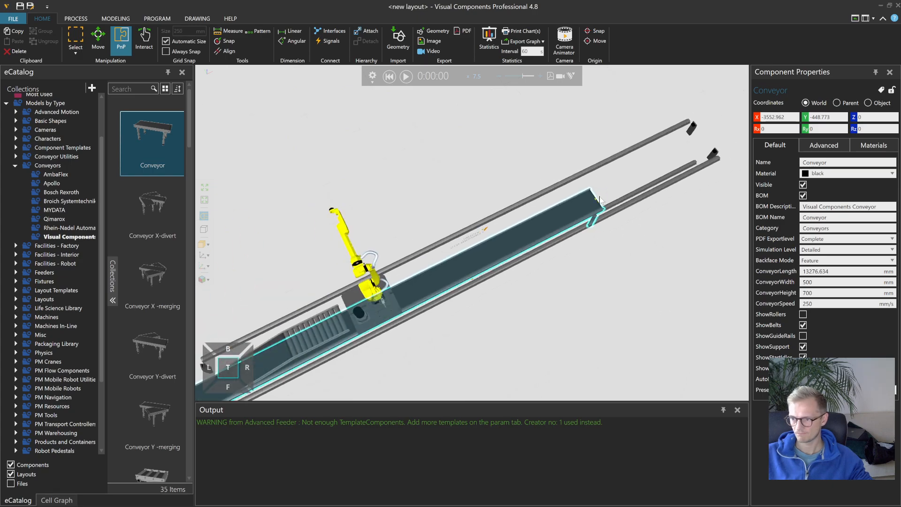
pyautogui.moveTo(528, 302); pyautogui.dragTo(563, 269, button='middle')
pyautogui.scroll(4, 456, 261)
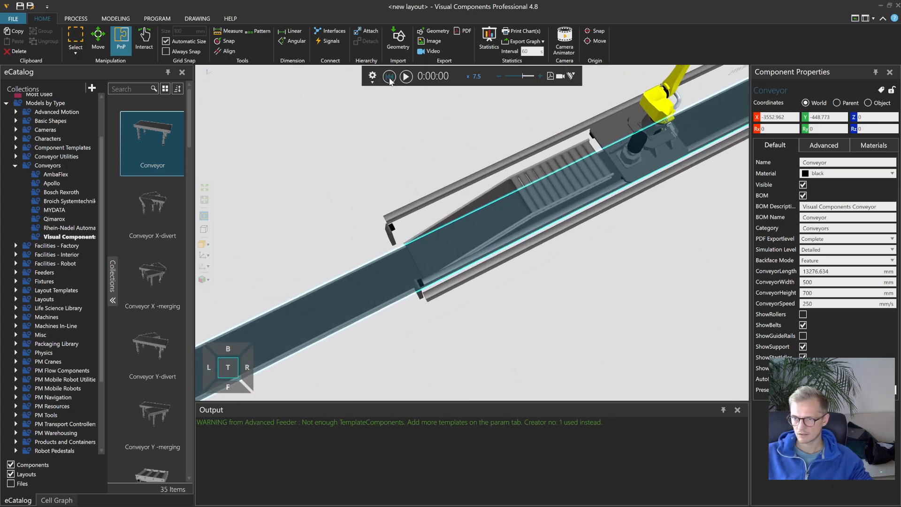
pyautogui.scroll(5, 415, 269)
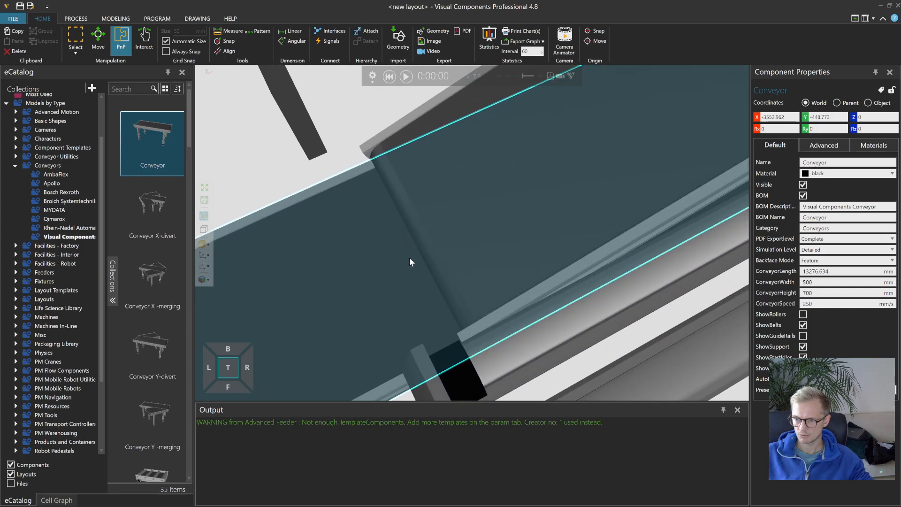
pyautogui.scroll(-5, 449, 232)
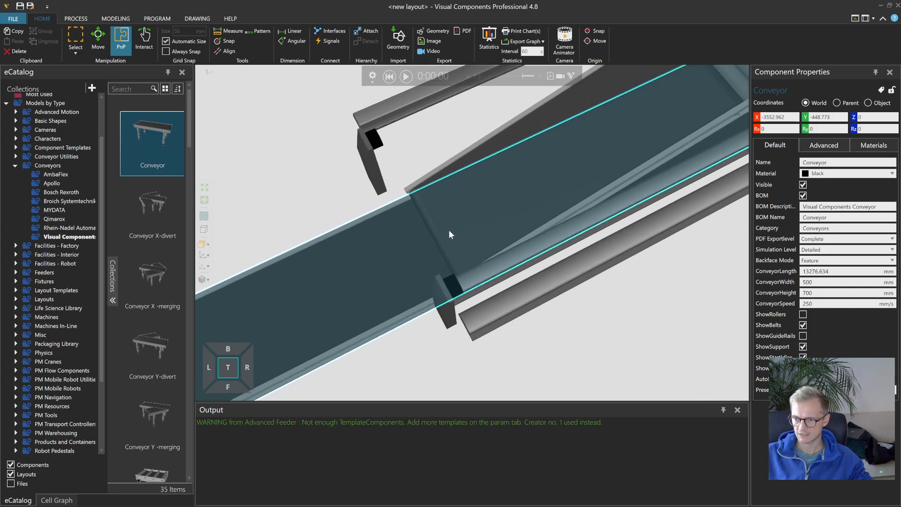
pyautogui.moveTo(443, 227); pyautogui.dragTo(550, 252, button='right')
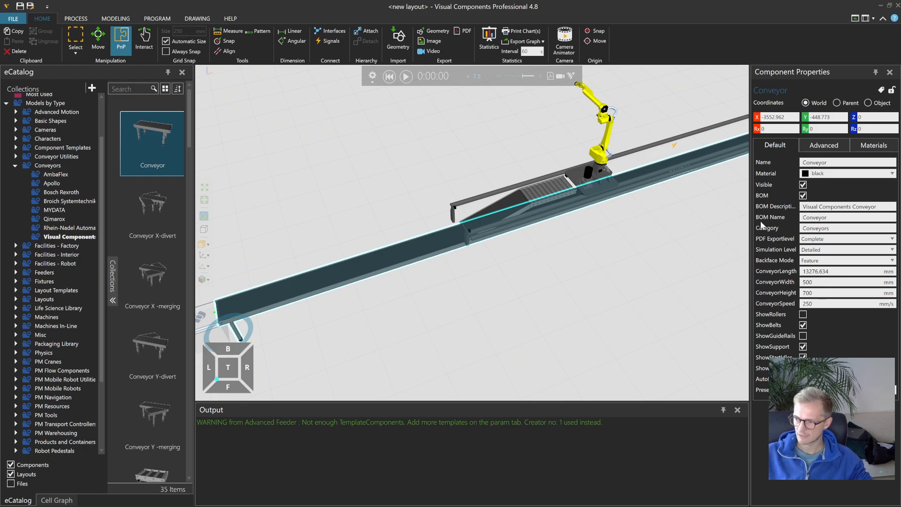
# - Narrow the component properties area, clear the selection and examine the line around the ramp and robot carriage
pyautogui.moveTo(751, 220); pyautogui.dragTo(773, 222)
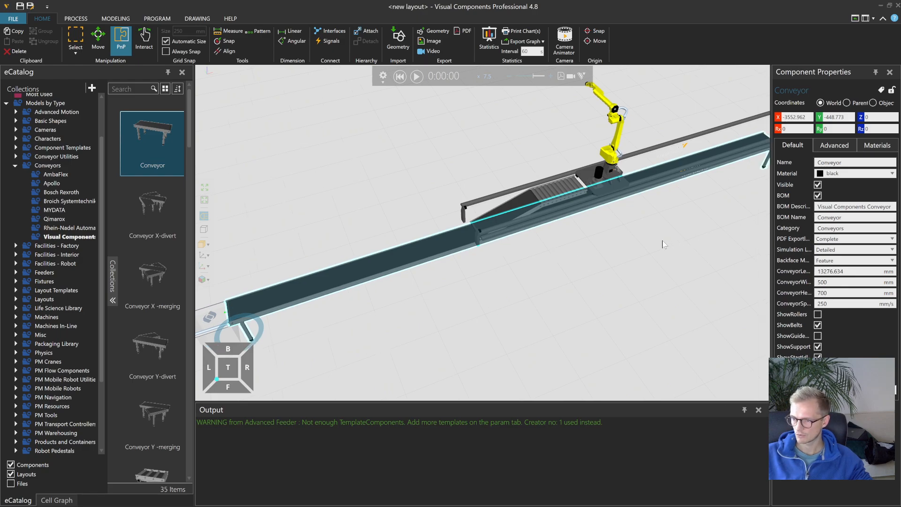
pyautogui.scroll(-3, 633, 245)
pyautogui.click(632, 247)
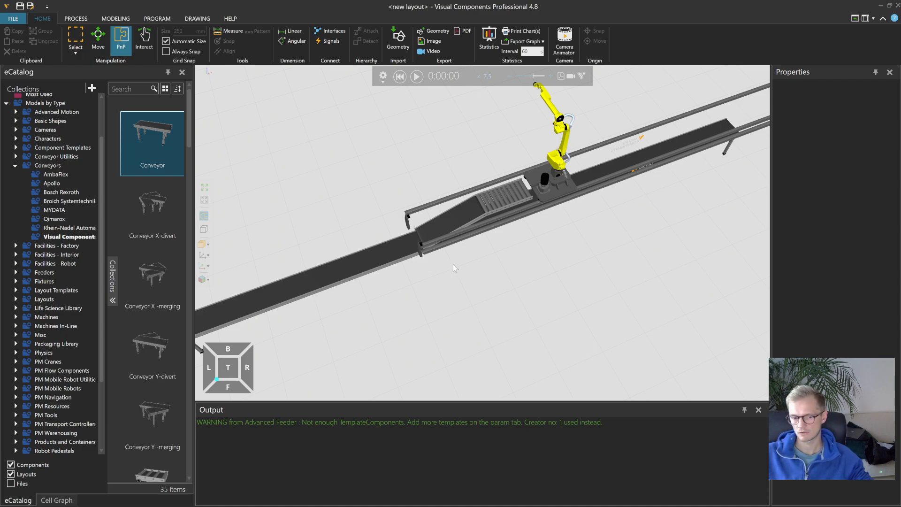
pyautogui.scroll(4, 411, 222)
pyautogui.moveTo(442, 272); pyautogui.dragTo(593, 246, button='middle')
pyautogui.moveTo(646, 235); pyautogui.dragTo(550, 275, button='middle')
pyautogui.moveTo(540, 263); pyautogui.dragTo(539, 259, button='right')
pyautogui.scroll(-3, 531, 264)
pyautogui.scroll(-1, 528, 264)
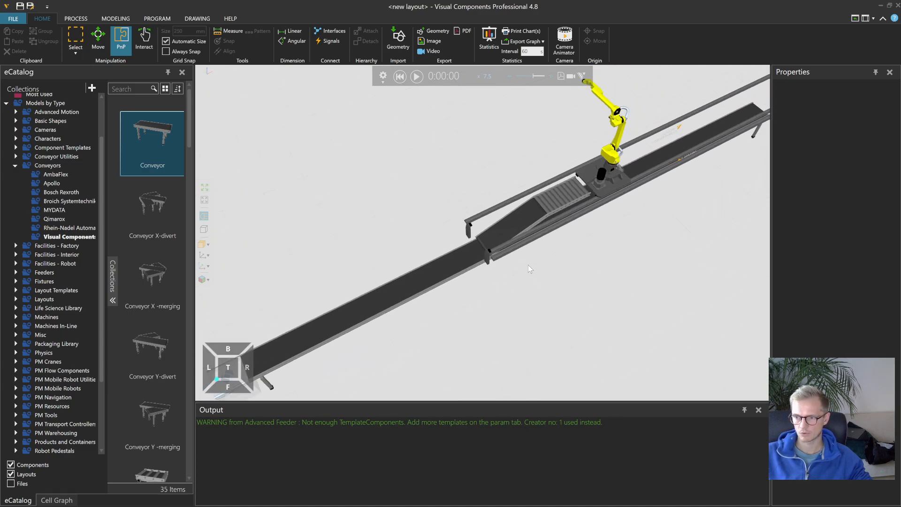
pyautogui.moveTo(613, 234); pyautogui.dragTo(610, 253, button='right')
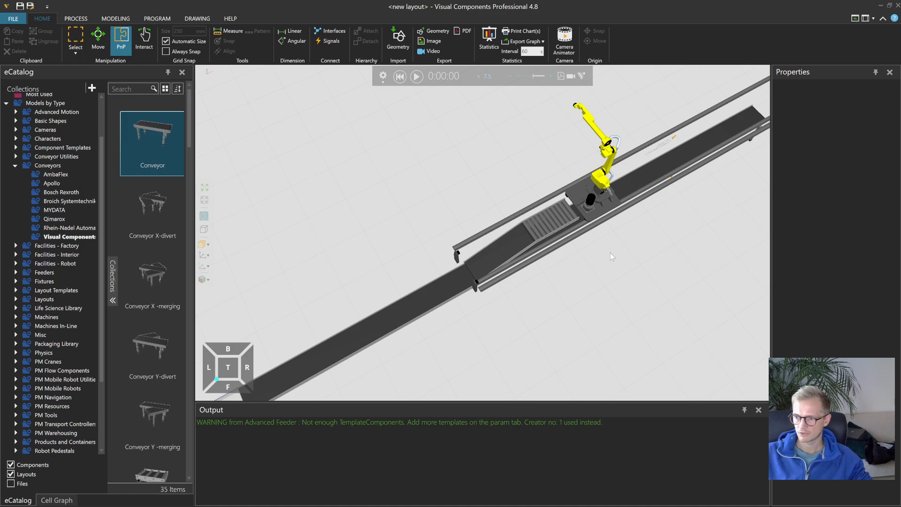
# - Open the main belt conveyor for modeling and set its ConveyorLength to 15000 mm
pyautogui.click(468, 289)
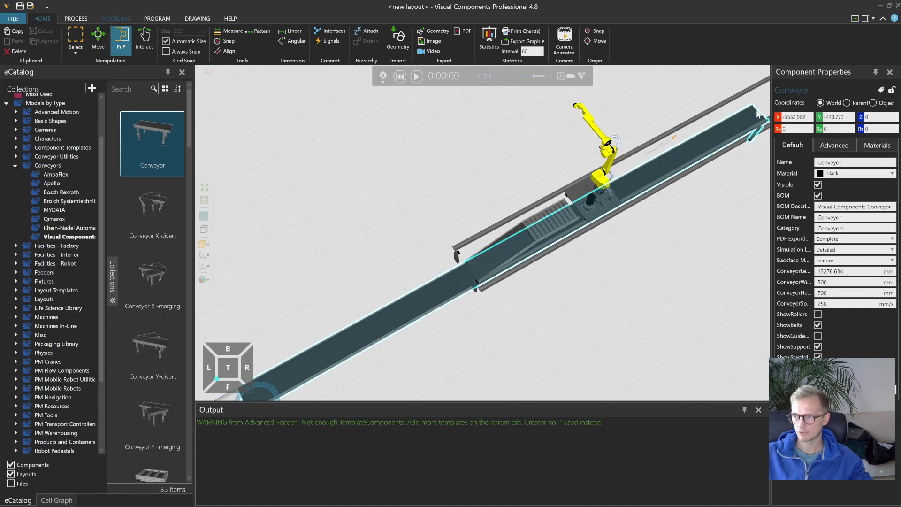
pyautogui.scroll(8, 728, 116)
pyautogui.scroll(-6, 726, 117)
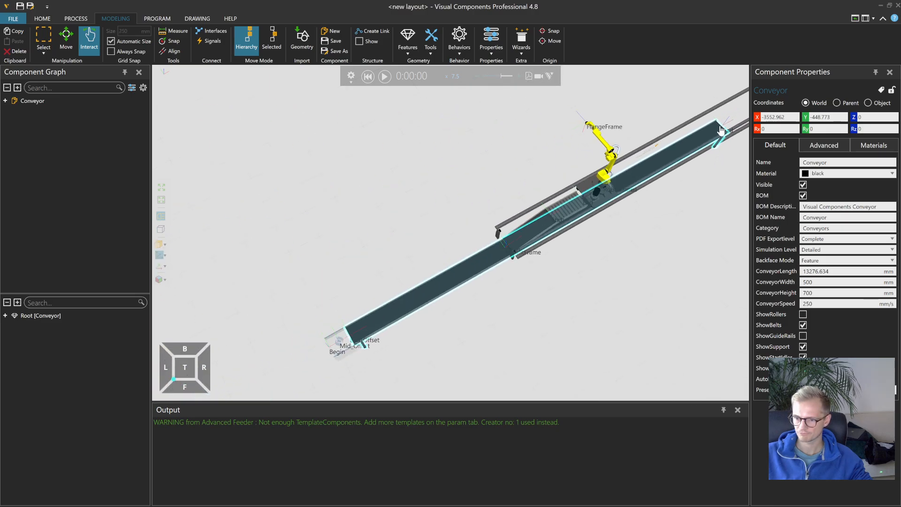
pyautogui.doubleClick(828, 272)
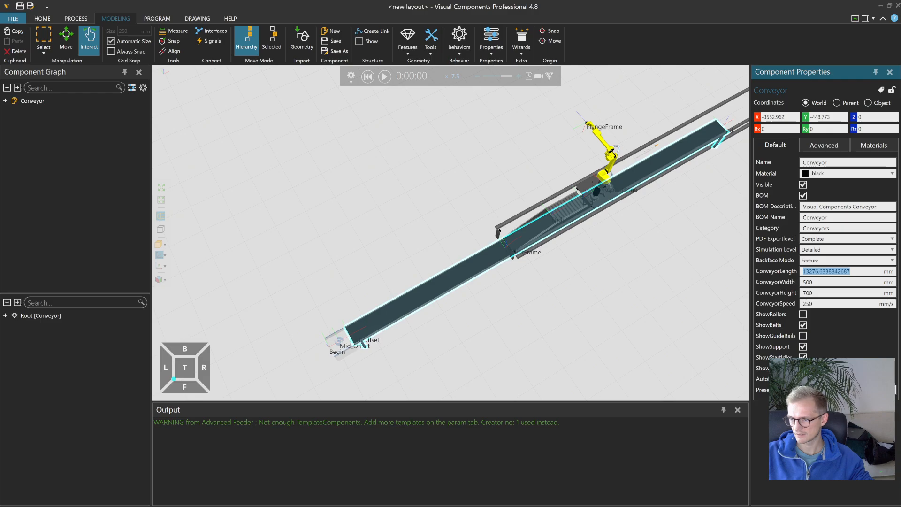
pyautogui.write('1500')
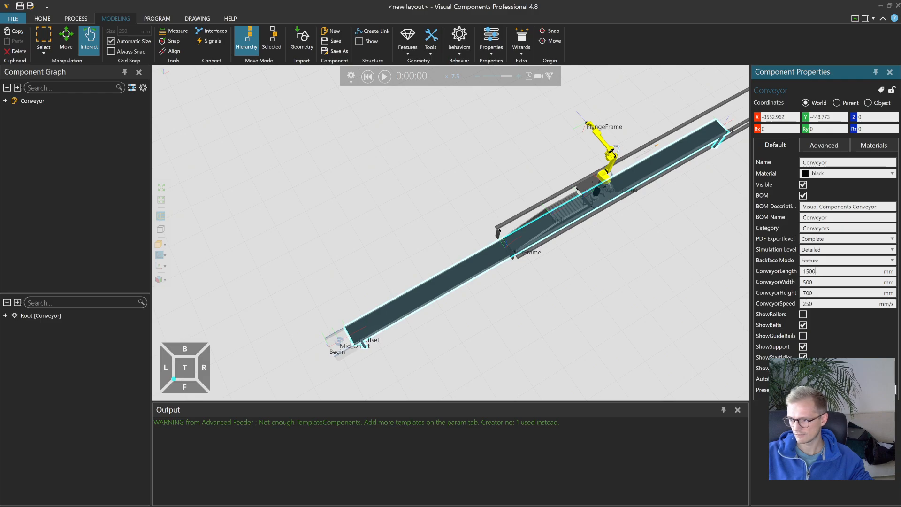
pyautogui.write('0')
pyautogui.press('Return')
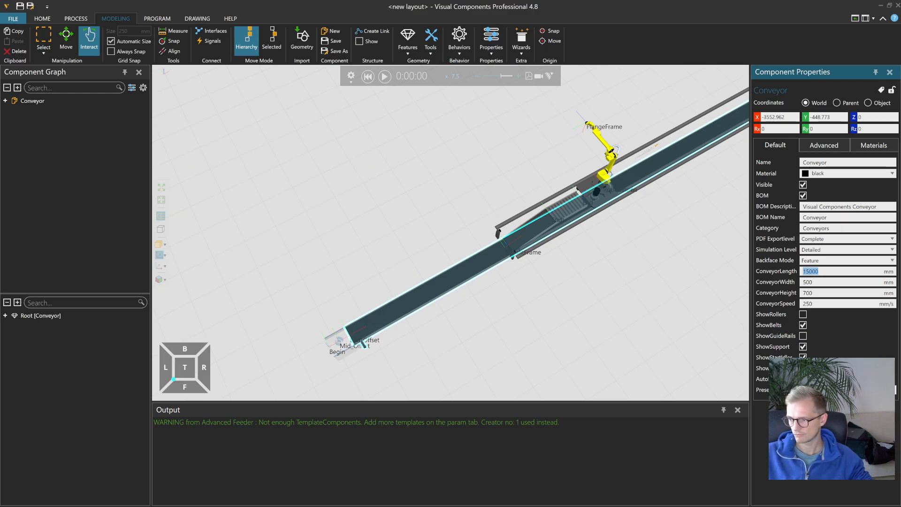
# - Find the End frame under EndFrame in the main conveyor's feature tree and examine its position at the belt's far end
pyautogui.click(5, 316)
pyautogui.click(15, 335)
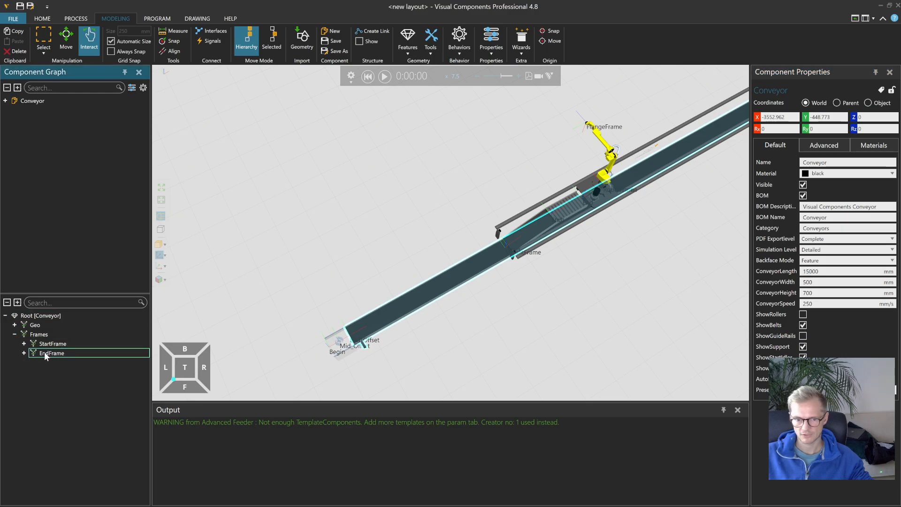
pyautogui.click(52, 353)
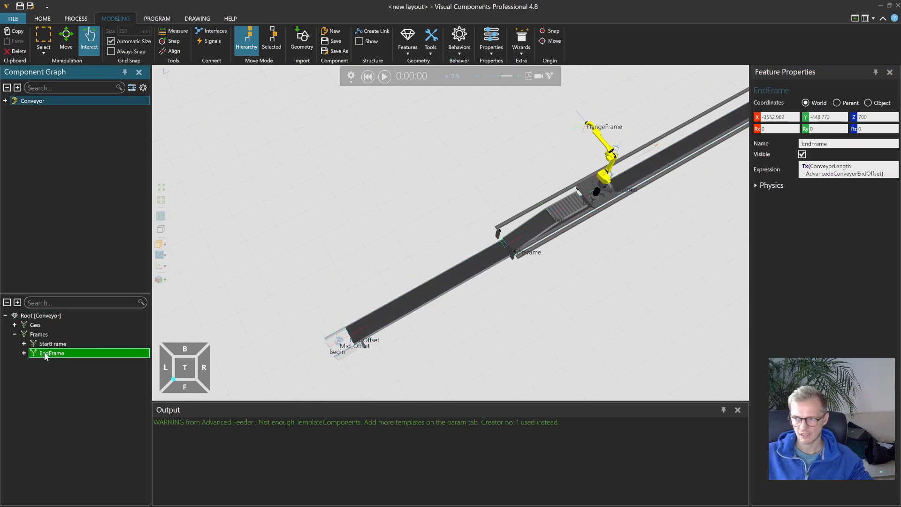
pyautogui.click(66, 40)
pyautogui.moveTo(619, 228); pyautogui.dragTo(593, 208, button='middle')
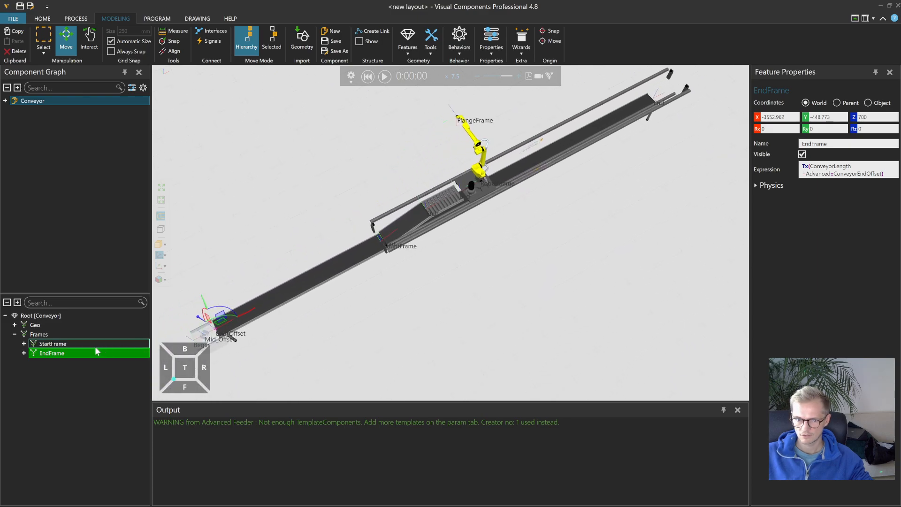
pyautogui.click(70, 347)
pyautogui.click(24, 353)
pyautogui.click(52, 364)
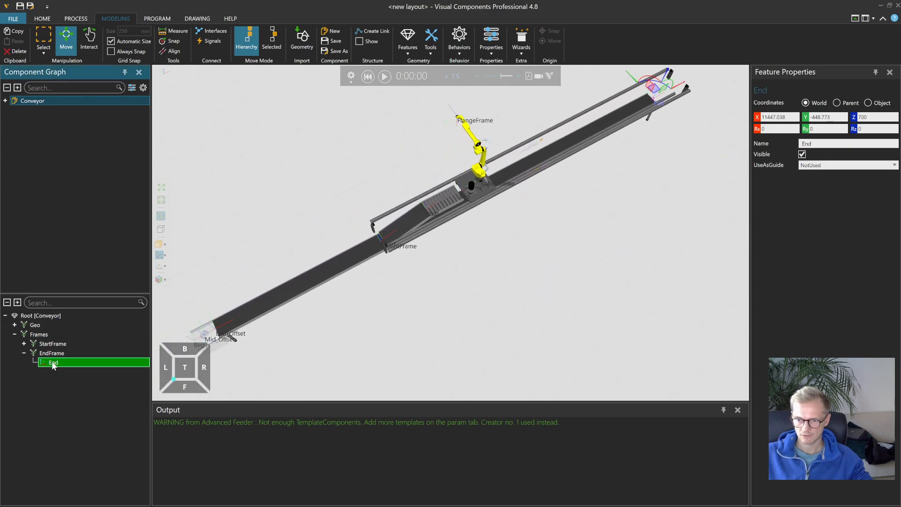
pyautogui.moveTo(627, 185); pyautogui.dragTo(518, 301, button='middle')
pyautogui.scroll(5, 537, 236)
pyautogui.scroll(2, 536, 237)
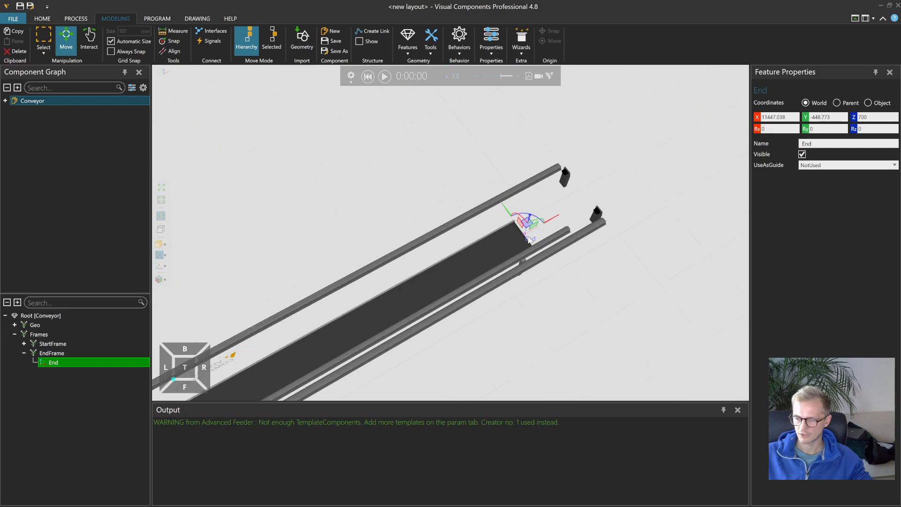
pyautogui.scroll(2, 529, 240)
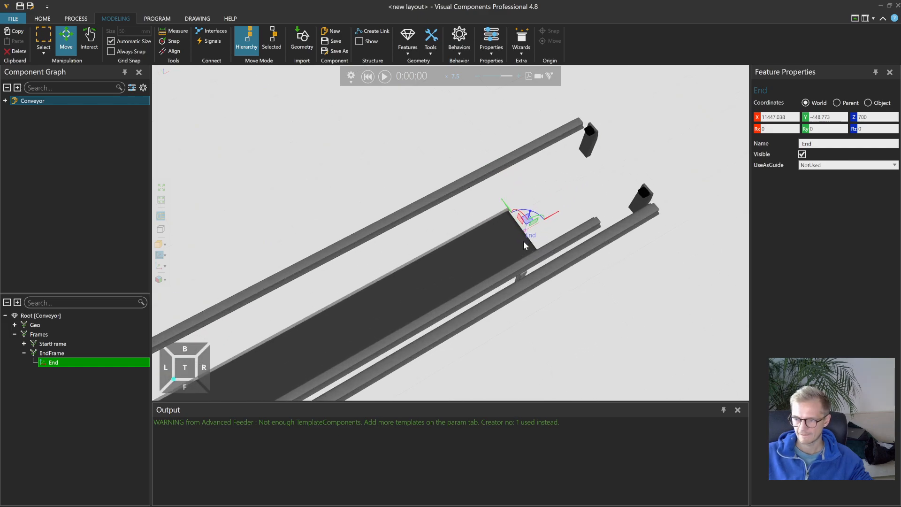
pyautogui.scroll(-1, 532, 242)
# - Check the expression that positions EndFrame, and show the main conveyor's advanced properties wide enough to read the offset names
pyautogui.click(51, 354)
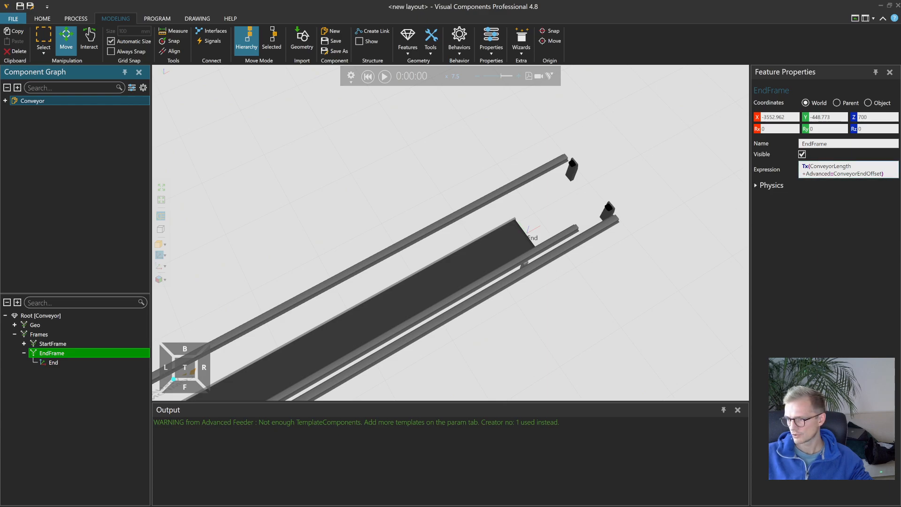
pyautogui.scroll(3, 556, 242)
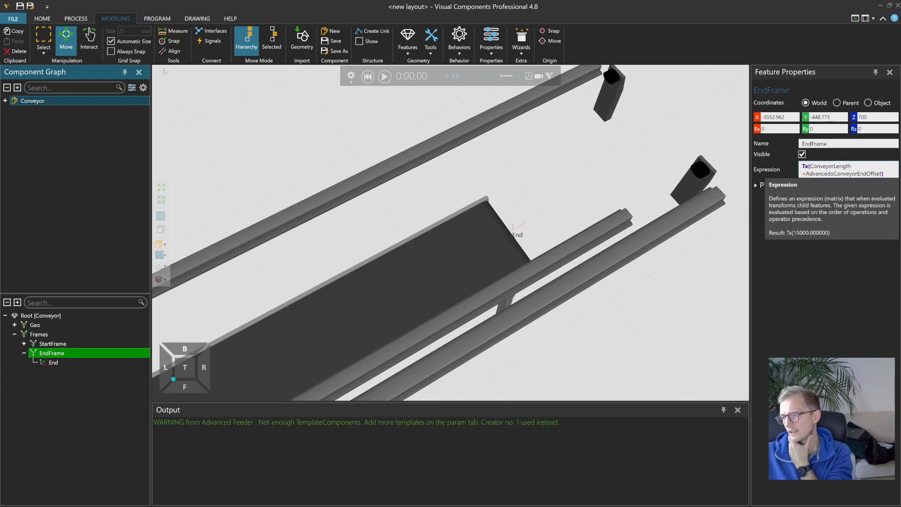
pyautogui.click(28, 100)
pyautogui.click(825, 146)
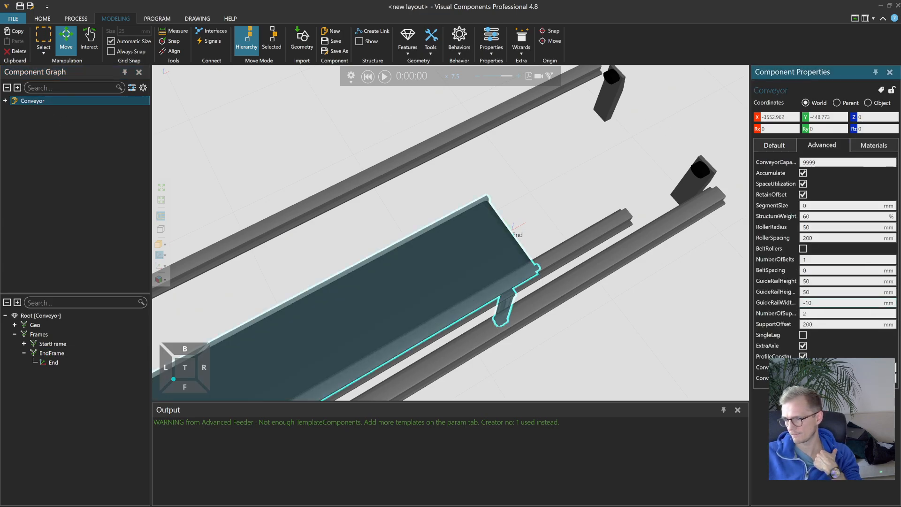
pyautogui.moveTo(750, 180); pyautogui.dragTo(698, 193)
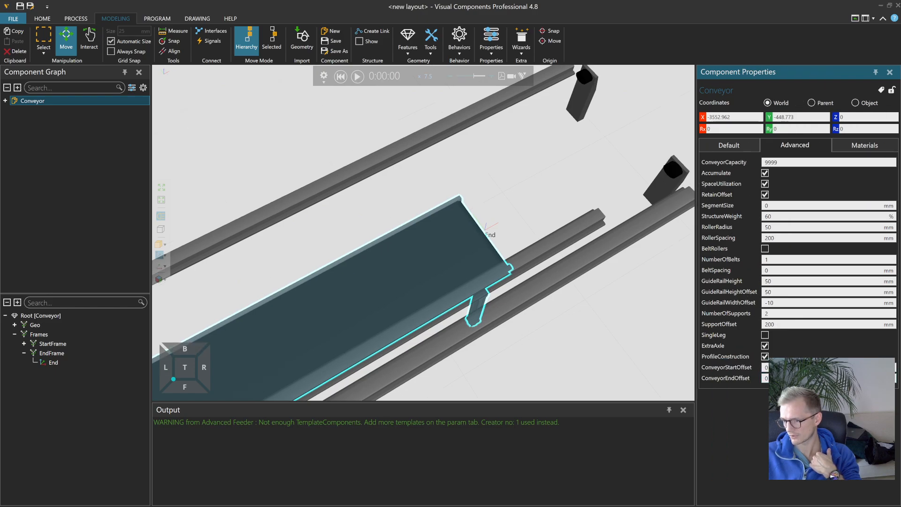
# - Enter a negative ConveyorEndOffset for the main belt conveyor to pull its end connection point back from the belt's far end
pyautogui.doubleClick(780, 378)
pyautogui.write('-')
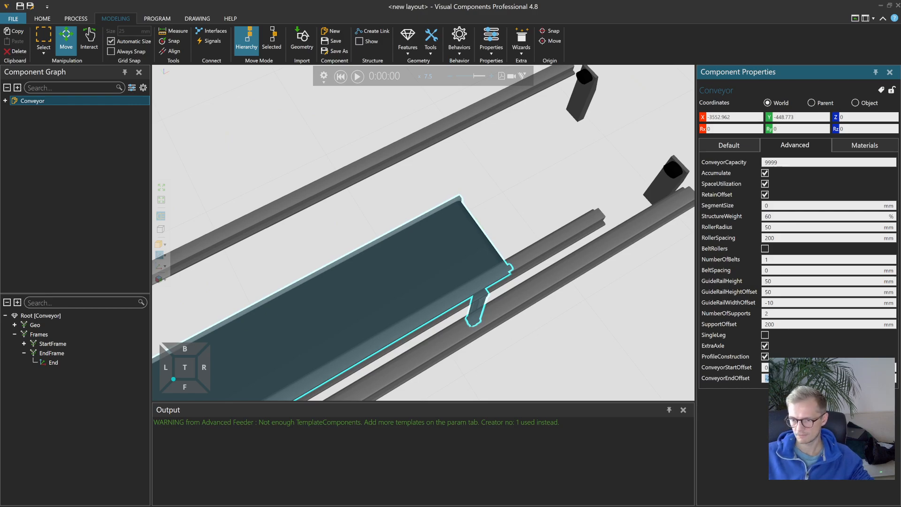
pyautogui.moveTo(497, 225); pyautogui.dragTo(652, 187, button='right')
pyautogui.click(49, 20)
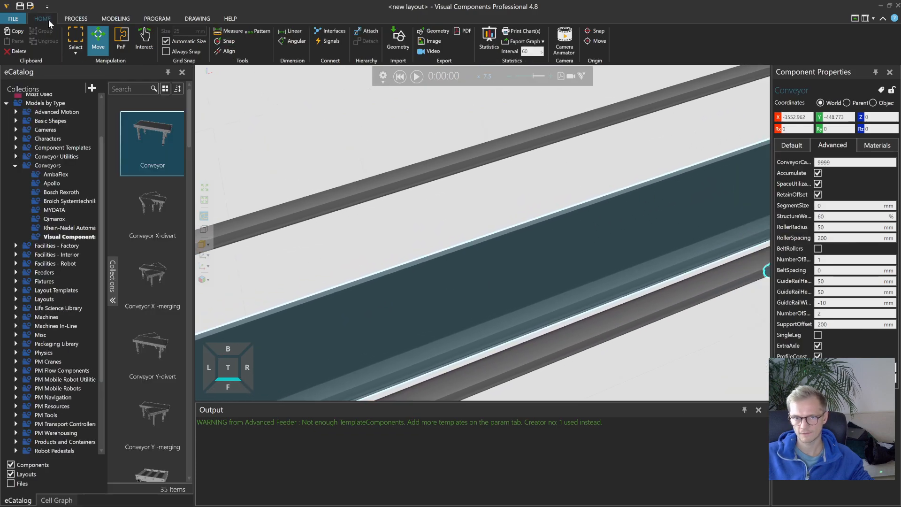
pyautogui.scroll(-2, 488, 272)
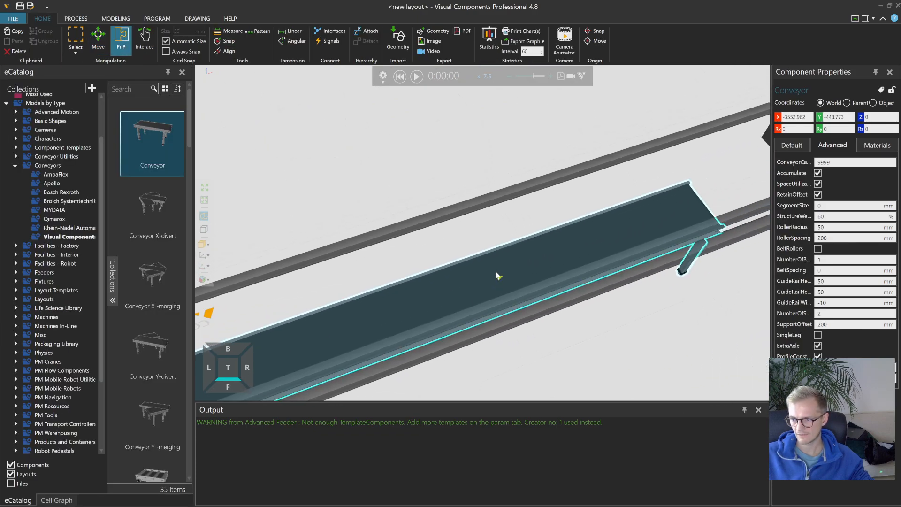
pyautogui.click(856, 378)
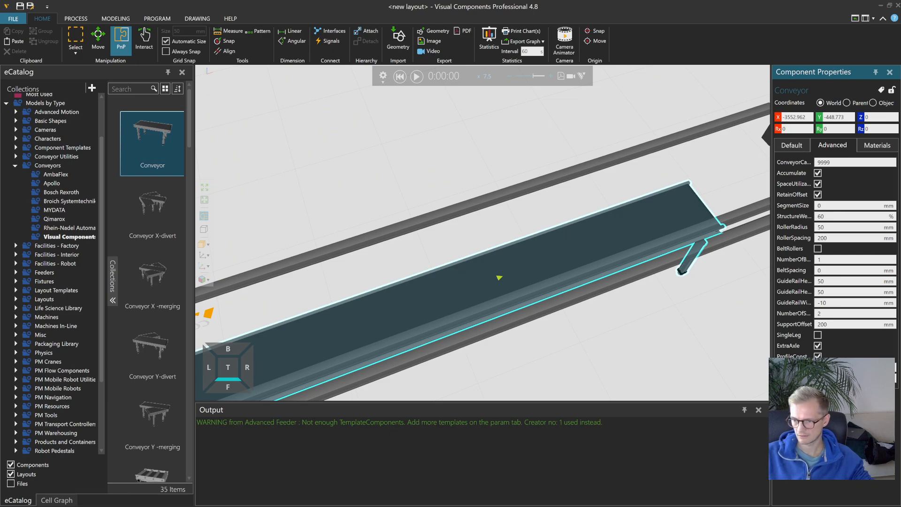
pyautogui.scroll(-4, 605, 313)
pyautogui.moveTo(565, 351); pyautogui.dragTo(655, 295, button='middle')
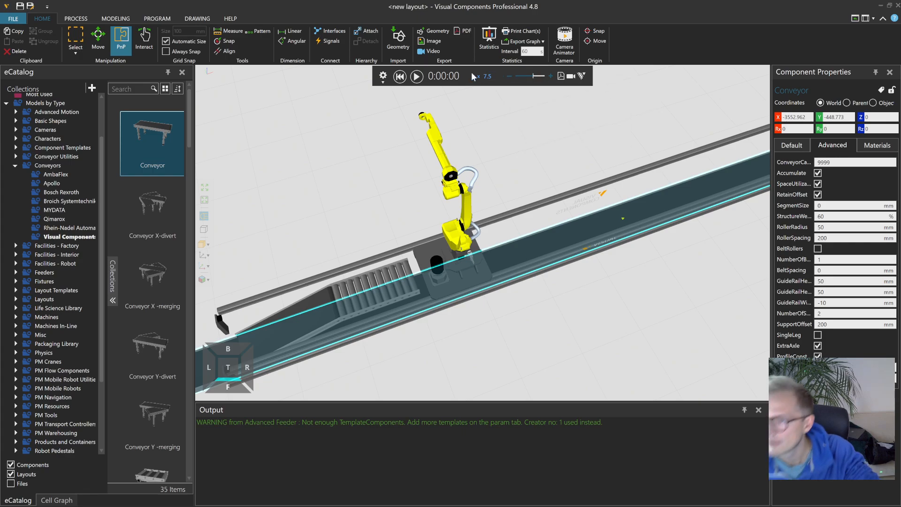
# - Run the simulation at a speed of 1.2 to observe the main belt beside the robot carriage, and reset it
pyautogui.moveTo(534, 75); pyautogui.dragTo(520, 75)
pyautogui.click(416, 77)
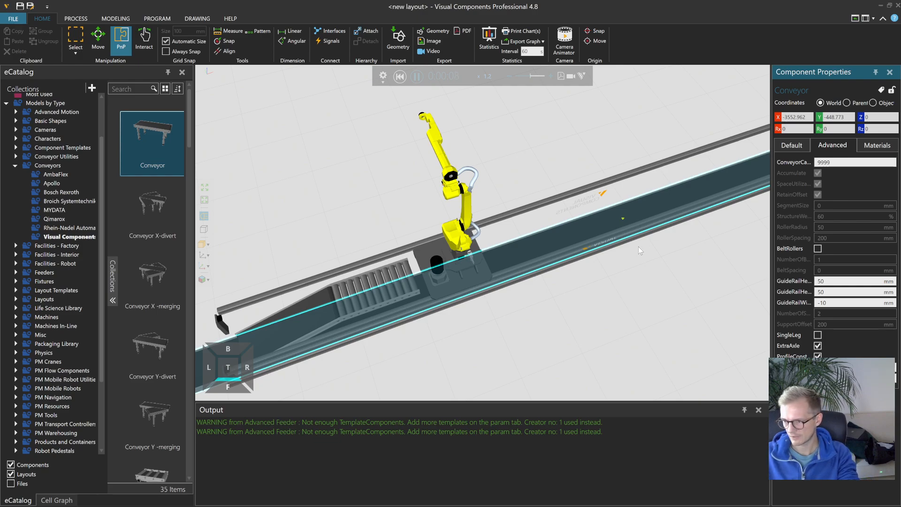
pyautogui.scroll(3, 610, 215)
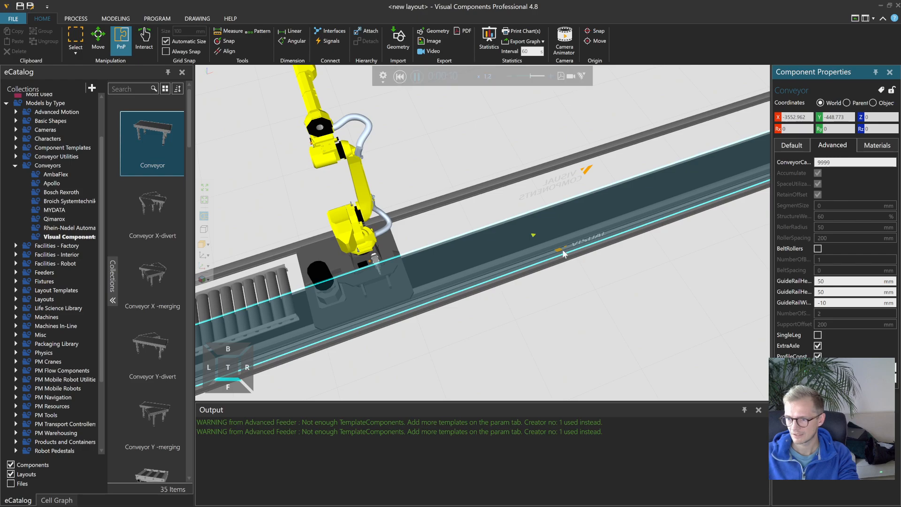
pyautogui.scroll(-3, 508, 311)
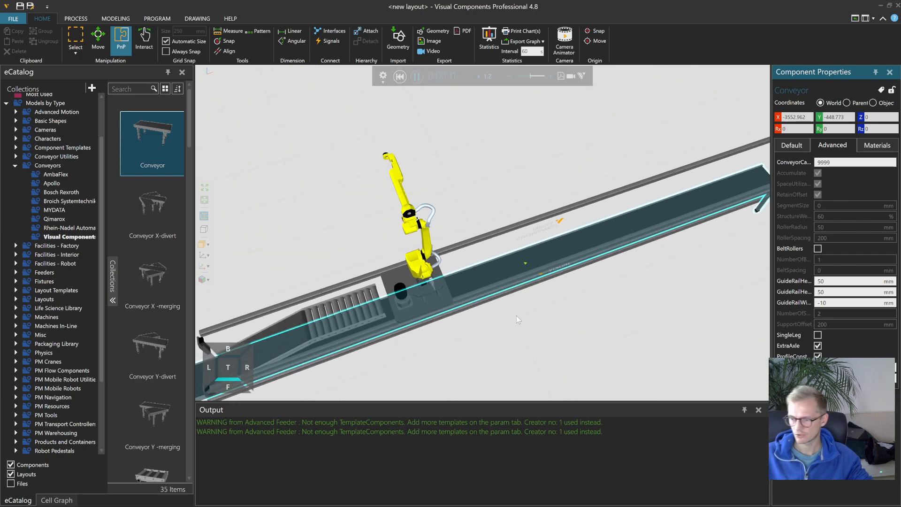
pyautogui.click(400, 77)
pyautogui.moveTo(459, 386); pyautogui.dragTo(592, 335, button='middle')
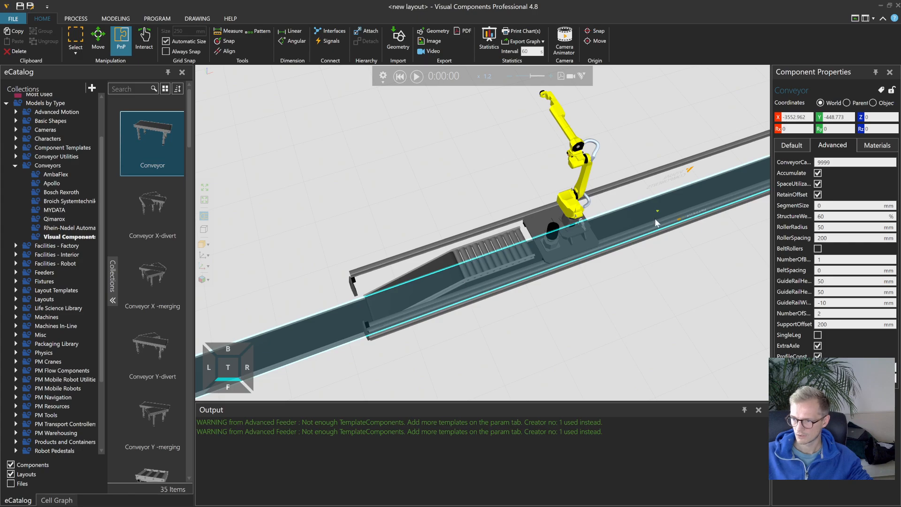
# - Measure the distance along the main belt from its end connection point to the lower edge of the inclined ramp
pyautogui.click(229, 31)
pyautogui.scroll(3, 676, 225)
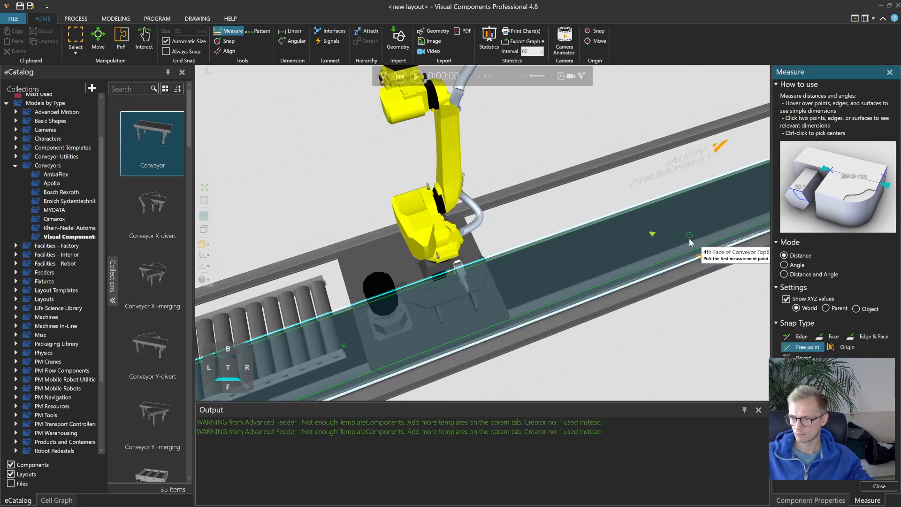
pyautogui.scroll(5, 657, 233)
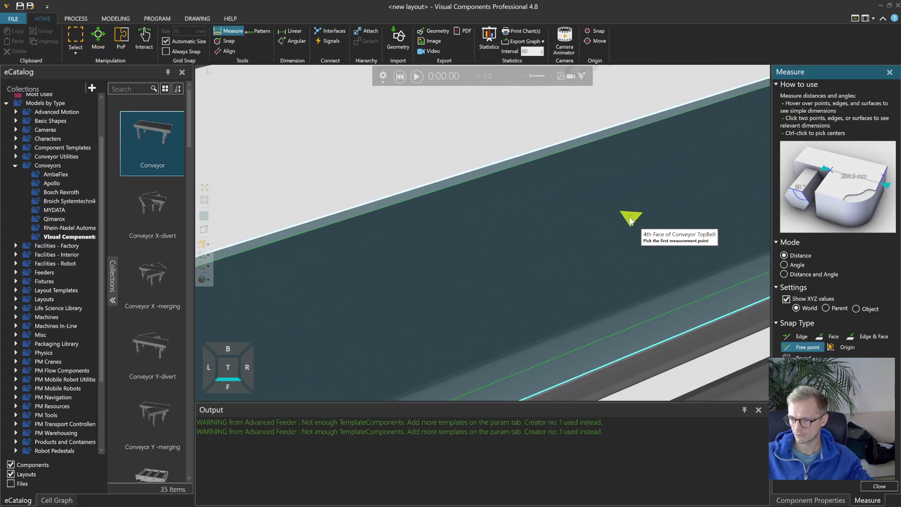
pyautogui.click(631, 220)
pyautogui.scroll(-5, 634, 219)
pyautogui.scroll(8, 363, 347)
pyautogui.click(472, 287)
pyautogui.scroll(-3, 418, 302)
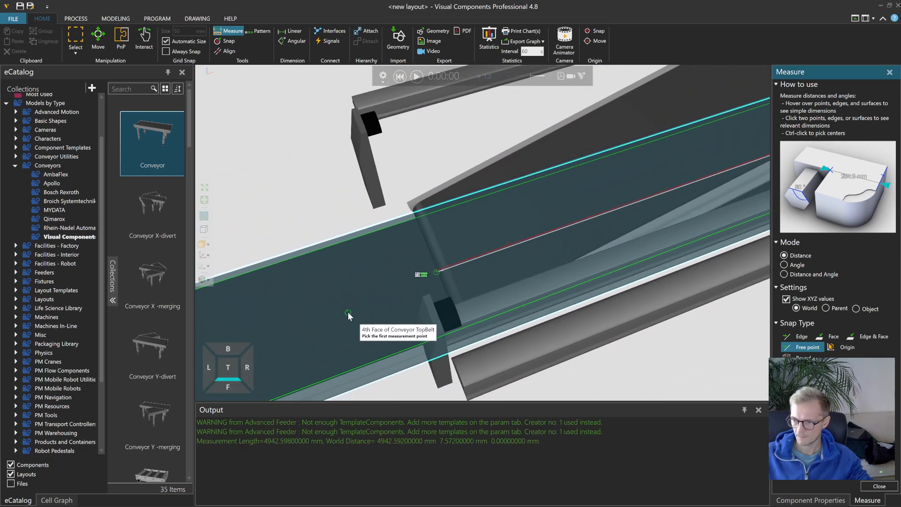
pyautogui.scroll(-5, 348, 316)
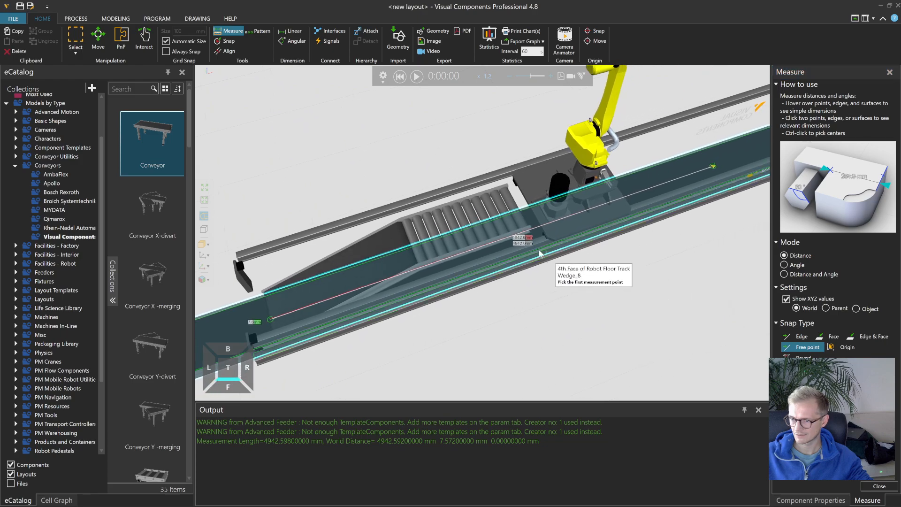
pyautogui.scroll(3, 543, 255)
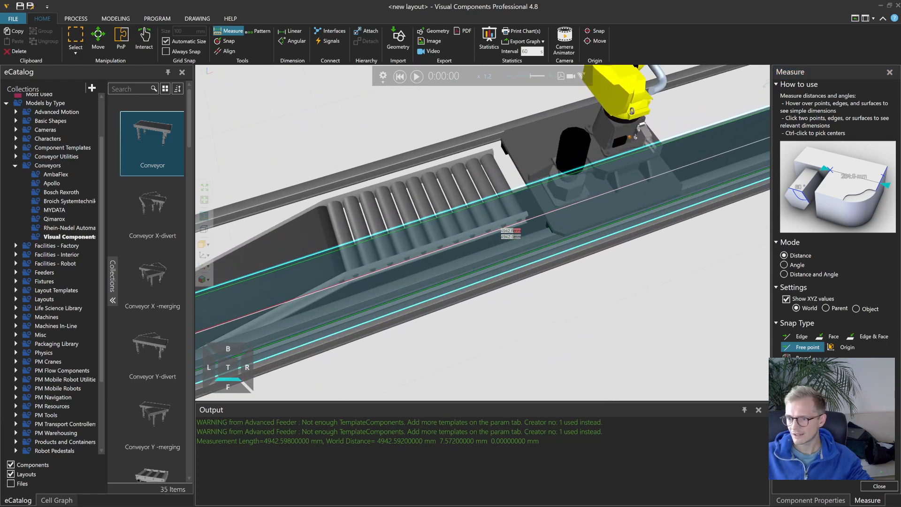
pyautogui.click(879, 486)
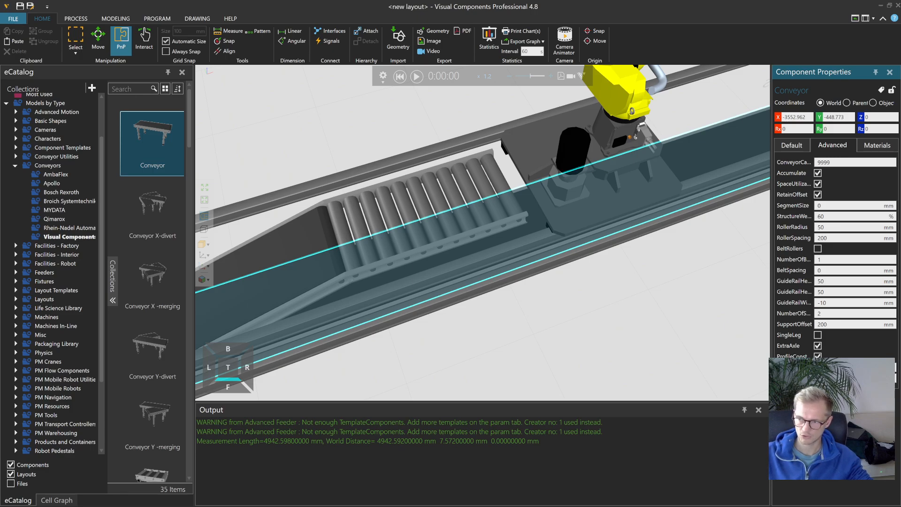
# - Adjust the main conveyor's ConveyorEndOffset by the measured distance to place its end connection point at the foot of the inclined ramp
pyautogui.scroll(-3, 651, 286)
pyautogui.moveTo(547, 326); pyautogui.dragTo(701, 264, button='middle')
pyautogui.scroll(5, 453, 286)
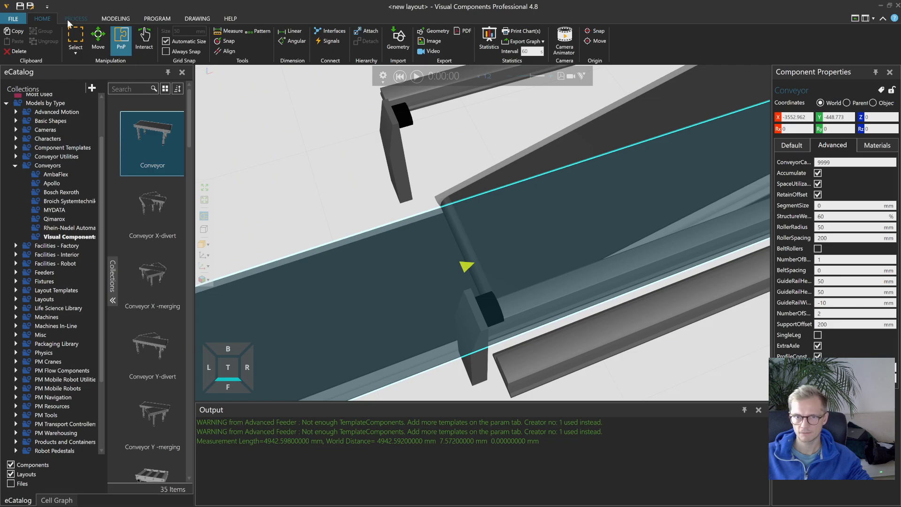
# - Try to connect the inclined ramp conveyor to the main belt's offset end point with PnP
pyautogui.click(126, 36)
pyautogui.moveTo(472, 237); pyautogui.dragTo(511, 253)
pyautogui.scroll(-3, 418, 272)
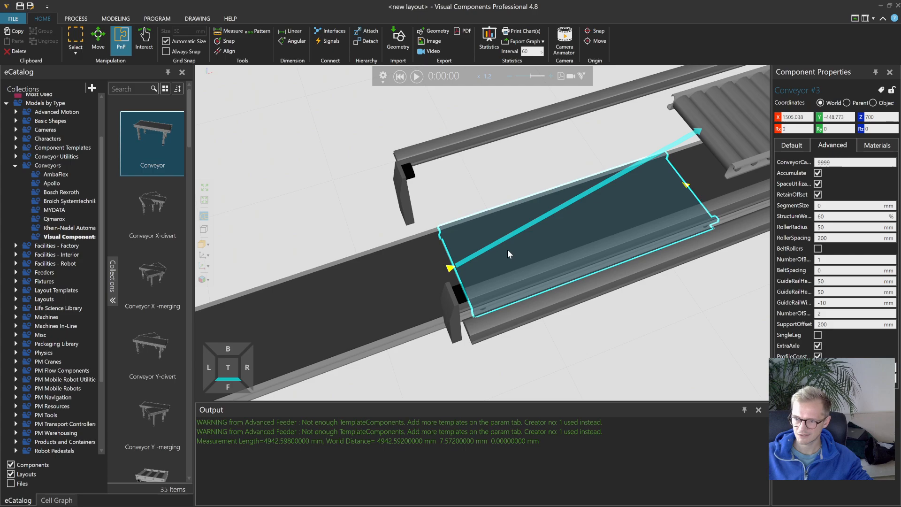
pyautogui.moveTo(596, 222)
pyautogui.mouseDown(button='right')
pyautogui.moveTo(617, 223)
pyautogui.moveTo(589, 230)
pyautogui.mouseUp(button='right')
pyautogui.moveTo(675, 227); pyautogui.dragTo(697, 197)
pyautogui.moveTo(662, 233); pyautogui.dragTo(648, 214, button='right')
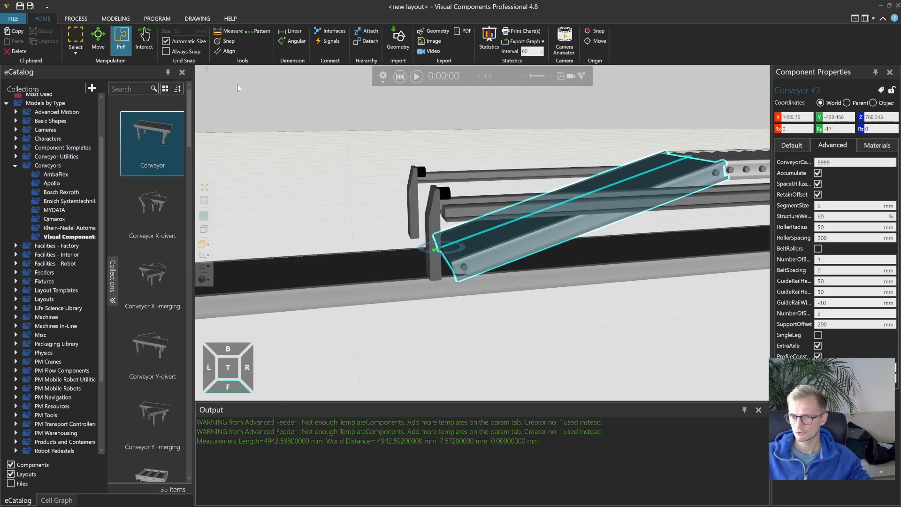
# - Open the inclined ramp conveyor for modeling, select the Start frame under StartFrame and examine its position and orientation at the ramp's foot
pyautogui.click(115, 19)
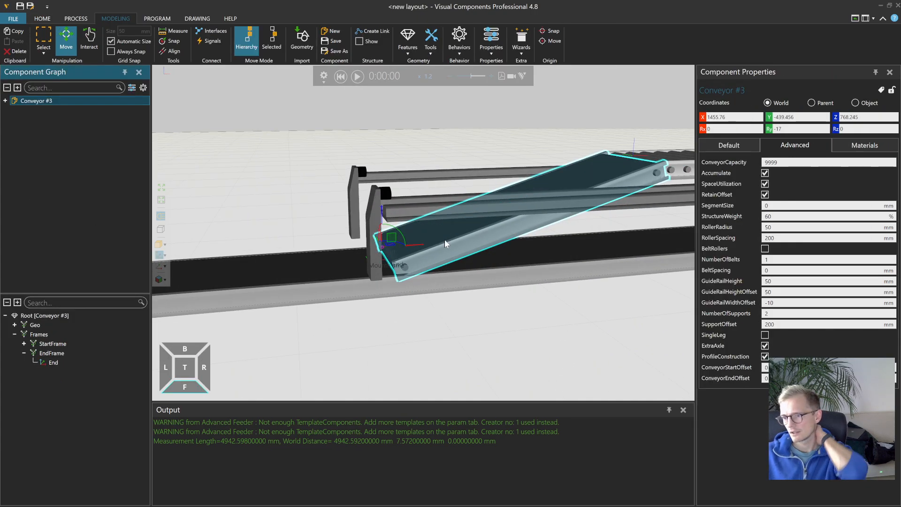
pyautogui.scroll(5, 371, 249)
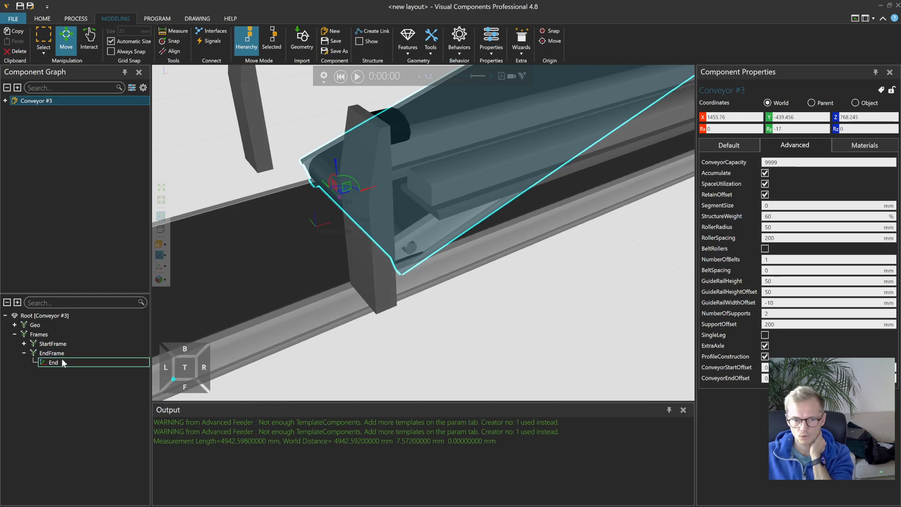
pyautogui.click(24, 343)
pyautogui.click(52, 353)
pyautogui.moveTo(207, 193); pyautogui.dragTo(414, 189, button='right')
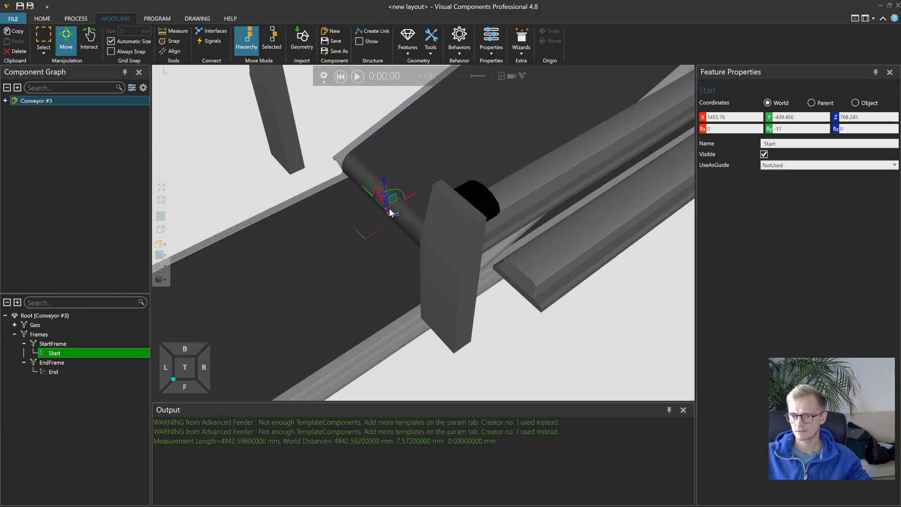
# - Stretch the inclined conveyor slightly at its upper end by interacting with it in the layout
pyautogui.click(819, 105)
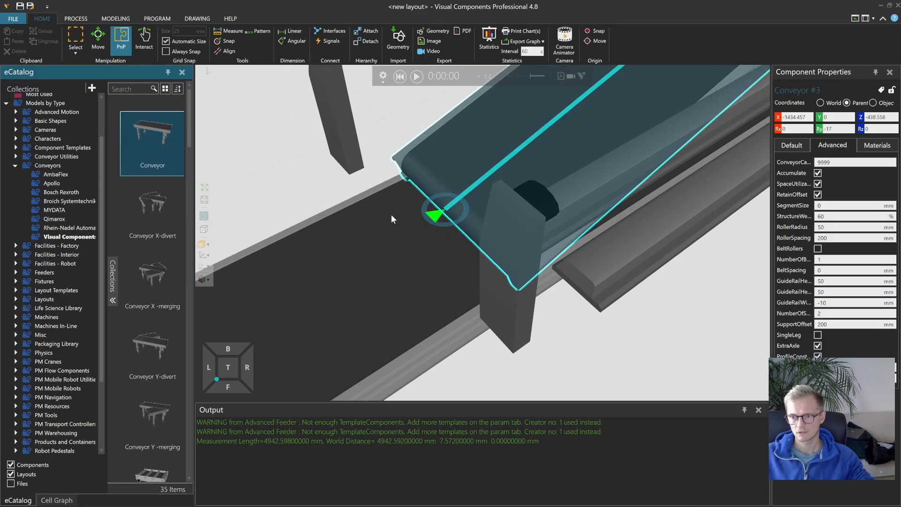
pyautogui.scroll(3, 470, 200)
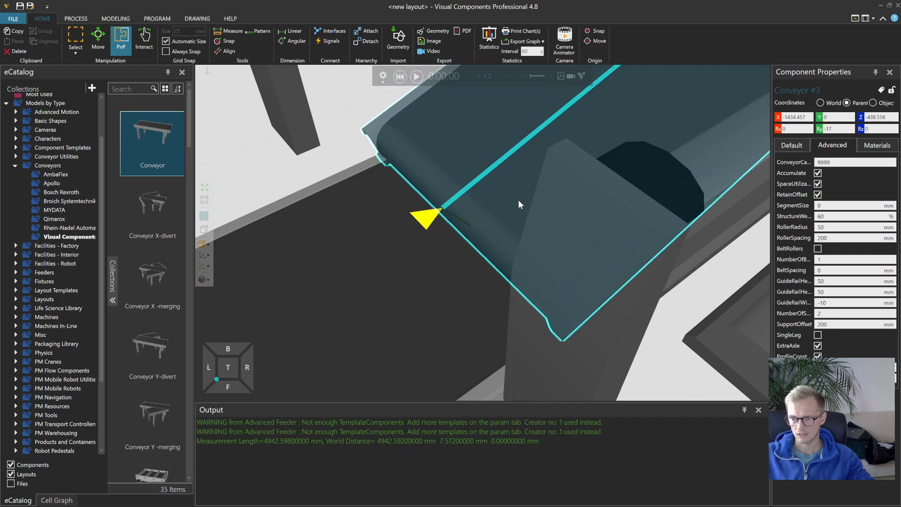
pyautogui.scroll(-3, 497, 205)
pyautogui.moveTo(479, 211); pyautogui.dragTo(507, 187, button='right')
pyautogui.click(145, 41)
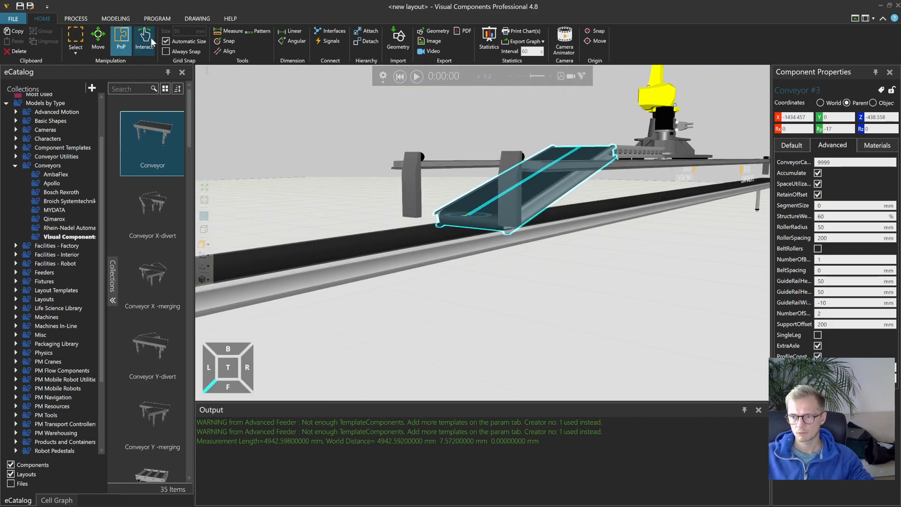
pyautogui.moveTo(568, 176); pyautogui.dragTo(577, 170)
# - Detach the inclined conveyor from the roller conveyor and snap its upper end back onto the roller conveyor's infeed
pyautogui.click(126, 42)
pyautogui.moveTo(484, 183); pyautogui.dragTo(547, 175)
pyautogui.moveTo(545, 172); pyautogui.dragTo(541, 173, button='right')
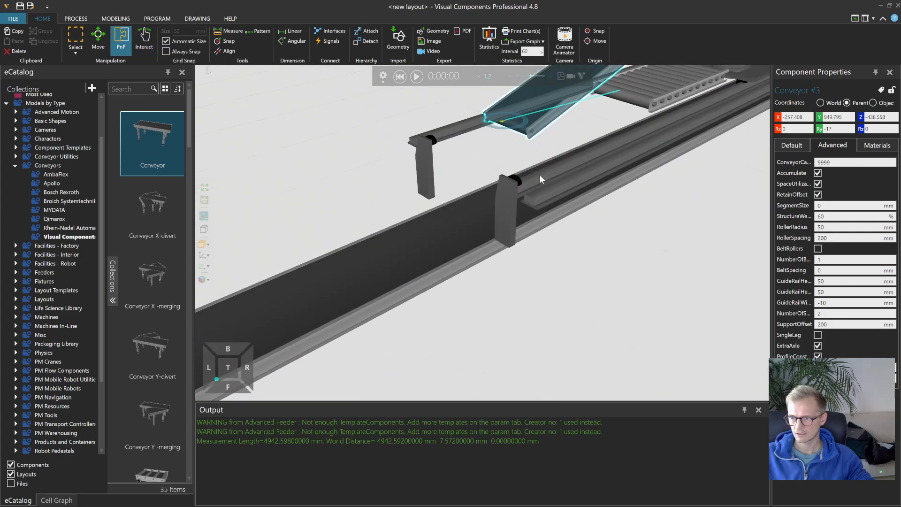
pyautogui.scroll(-2, 540, 174)
pyautogui.moveTo(573, 92); pyautogui.dragTo(545, 178)
pyautogui.scroll(3, 489, 177)
pyautogui.moveTo(487, 216); pyautogui.dragTo(483, 226, button='right')
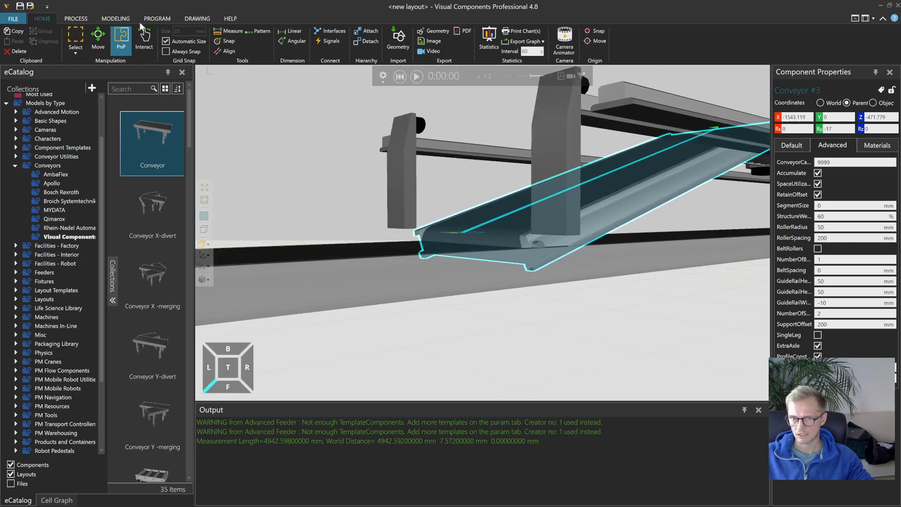
# - Move the inclined conveyor freely down its slope towards the main belt, to about X -1630 and Z -520 mm
pyautogui.click(98, 40)
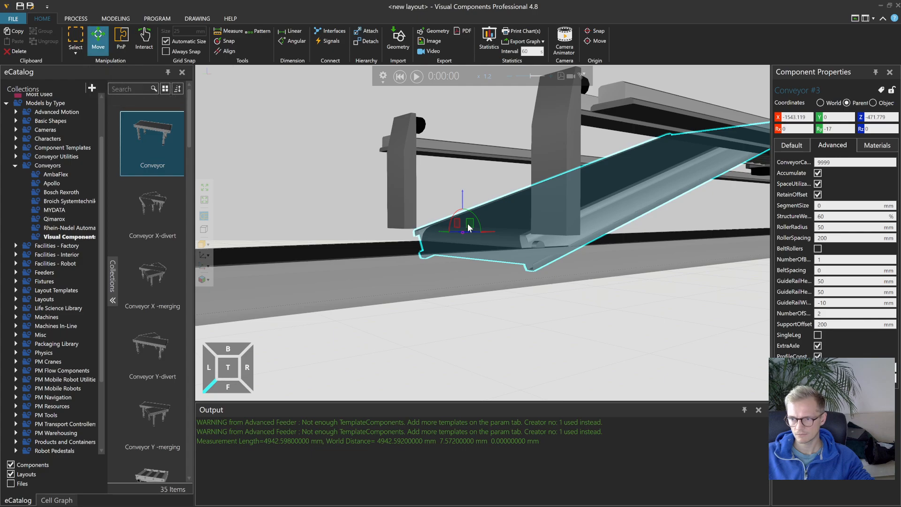
pyautogui.moveTo(469, 221); pyautogui.dragTo(446, 238)
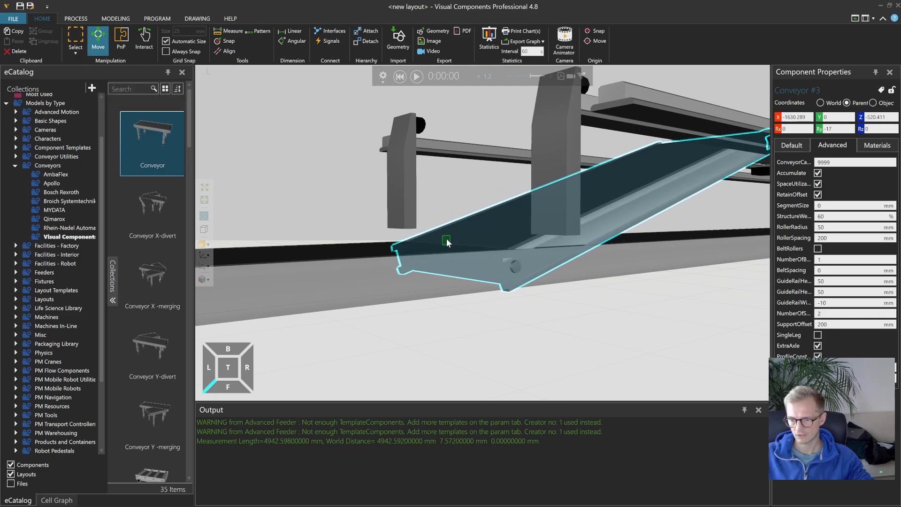
pyautogui.moveTo(499, 234); pyautogui.dragTo(472, 256, button='right')
# - Lengthen the inclined conveyor by stretching its upper end up to the roller conveyor
pyautogui.click(144, 41)
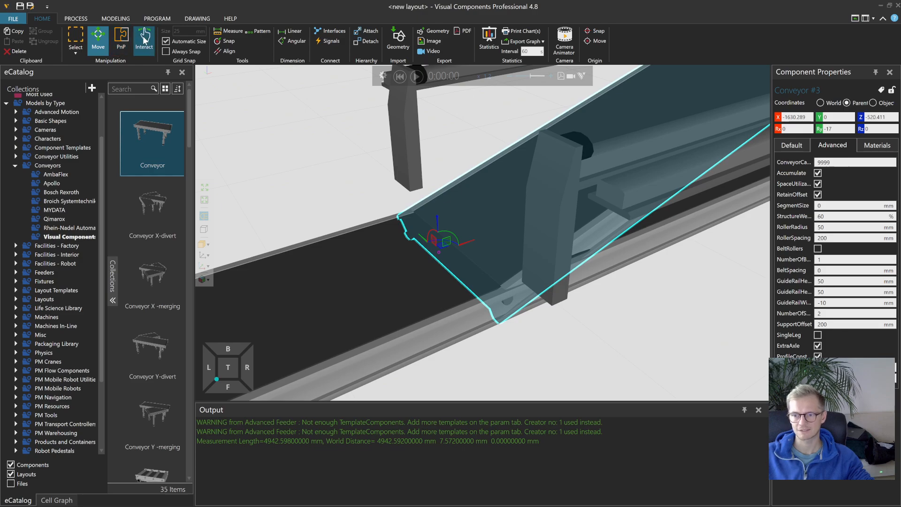
pyautogui.scroll(3, 450, 257)
pyautogui.scroll(-5, 389, 239)
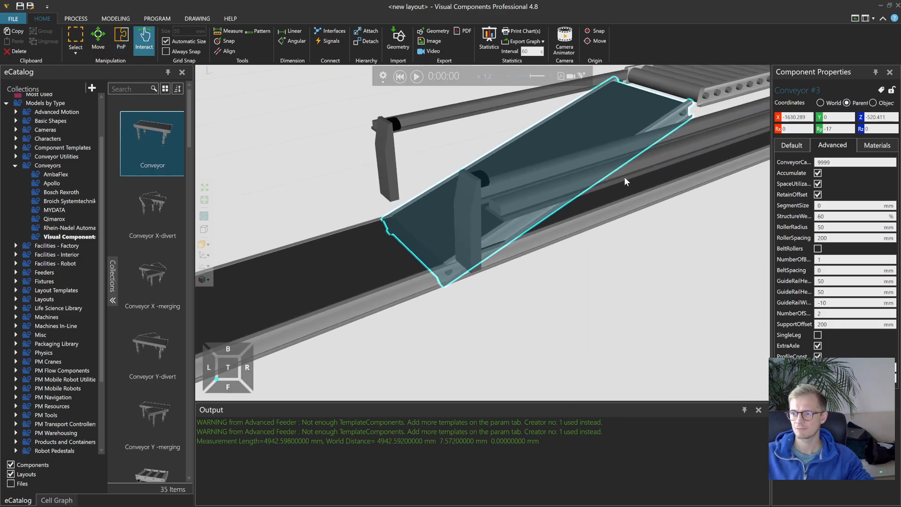
pyautogui.moveTo(645, 129); pyautogui.dragTo(672, 107)
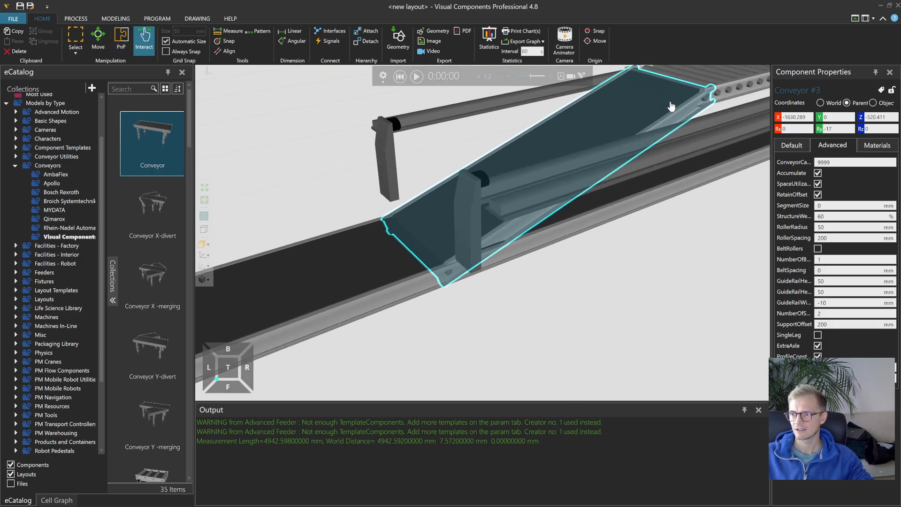
# - Snap the lengthened inclined conveyor's upper end onto the roller conveyor's infeed with plug and play
pyautogui.click(121, 38)
pyautogui.moveTo(574, 131)
pyautogui.mouseDown()
pyautogui.moveTo(555, 142)
pyautogui.moveTo(588, 137)
pyautogui.mouseUp()
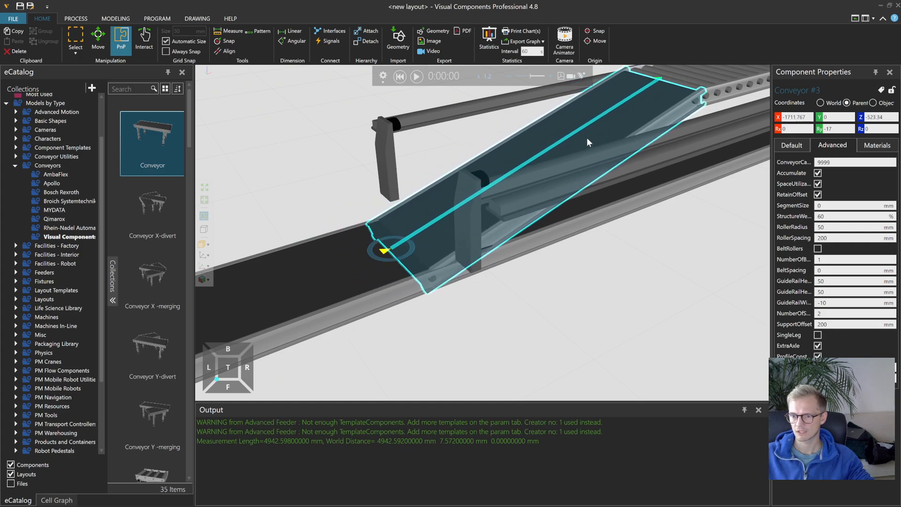
pyautogui.moveTo(445, 239); pyautogui.dragTo(489, 224)
pyautogui.moveTo(587, 237); pyautogui.dragTo(572, 275, button='right')
pyautogui.moveTo(584, 186); pyautogui.dragTo(556, 199)
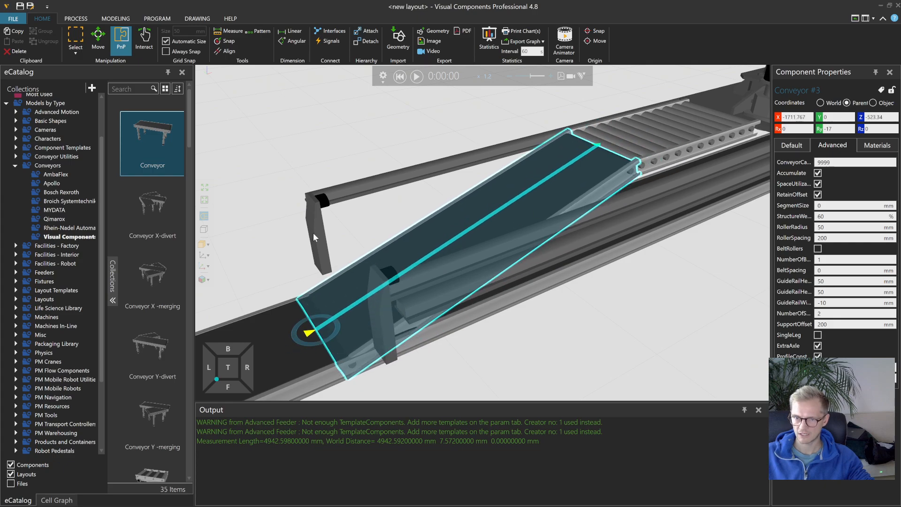
# - Measure the distance from the start point of the inclined conveyor's lower end to a free point on the main belt
pyautogui.click(228, 33)
pyautogui.scroll(5, 288, 343)
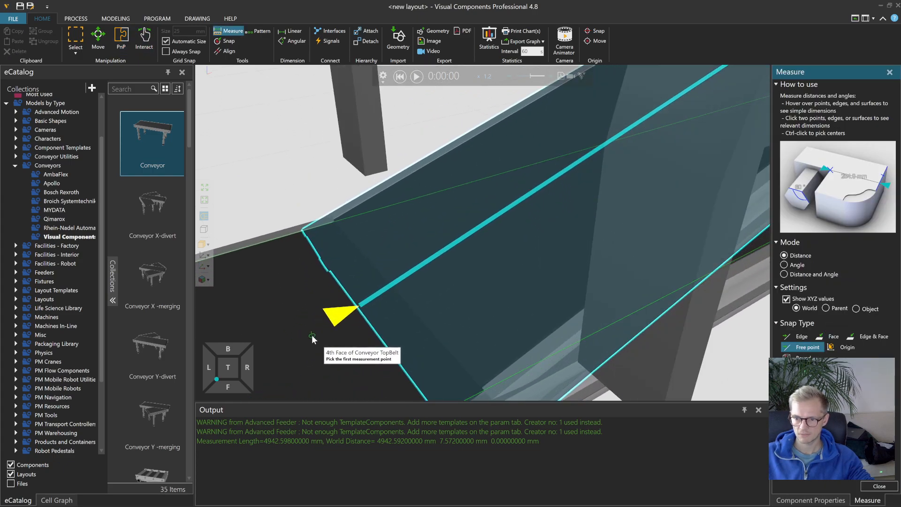
pyautogui.click(355, 308)
pyautogui.moveTo(405, 322); pyautogui.dragTo(386, 316, button='right')
pyautogui.moveTo(452, 323); pyautogui.dragTo(283, 265, button='right')
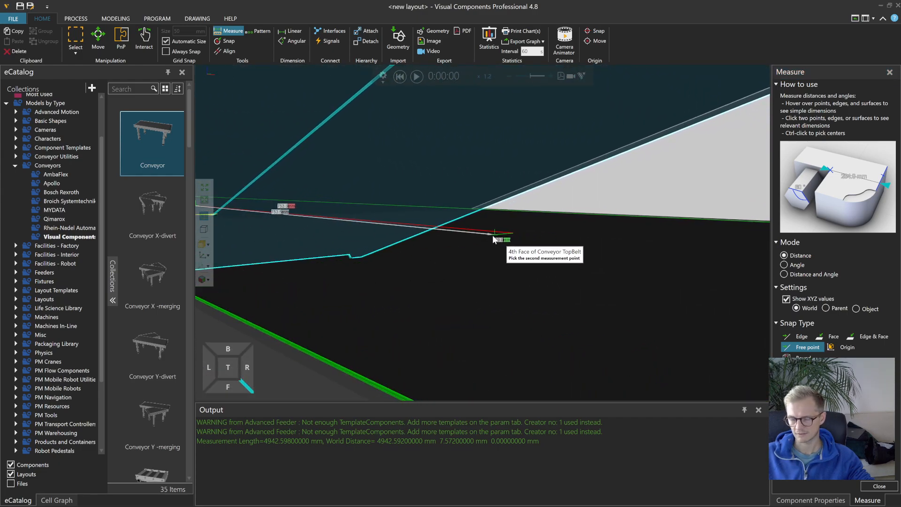
pyautogui.click(517, 252)
pyautogui.click(880, 486)
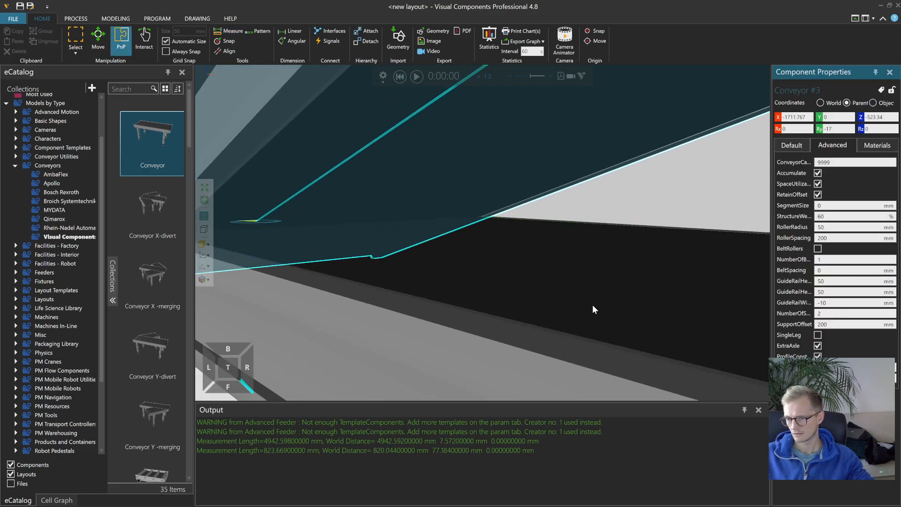
# - Examine how the inclined conveyor's lower end meets the main belt and how its upper end joins the roller conveyor
pyautogui.scroll(10, 592, 305)
pyautogui.moveTo(683, 303)
pyautogui.mouseDown(button='right')
pyautogui.moveTo(517, 286)
pyautogui.moveTo(603, 290)
pyautogui.moveTo(497, 238)
pyautogui.mouseUp(button='right')
pyautogui.click(489, 236)
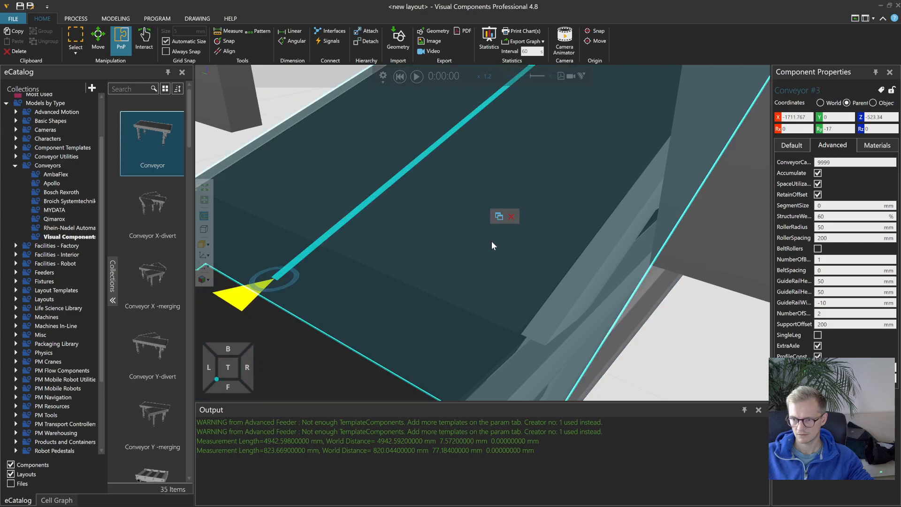
pyautogui.scroll(-3, 486, 237)
pyautogui.click(413, 287)
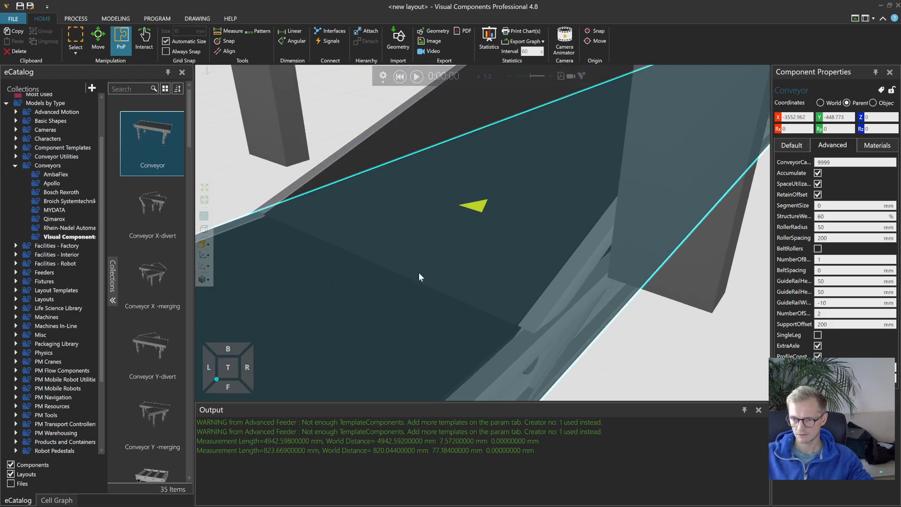
pyautogui.click(890, 378)
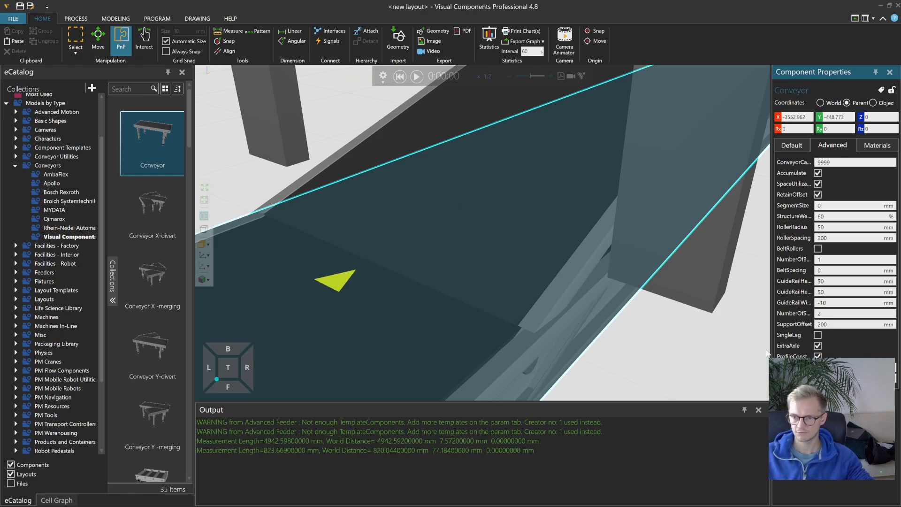
pyautogui.click(372, 154)
pyautogui.scroll(-2, 365, 320)
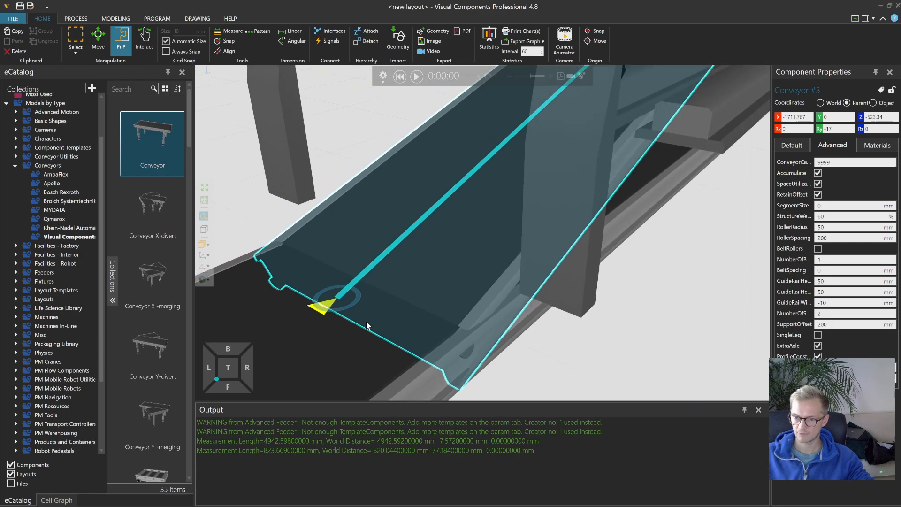
pyautogui.scroll(-5, 350, 233)
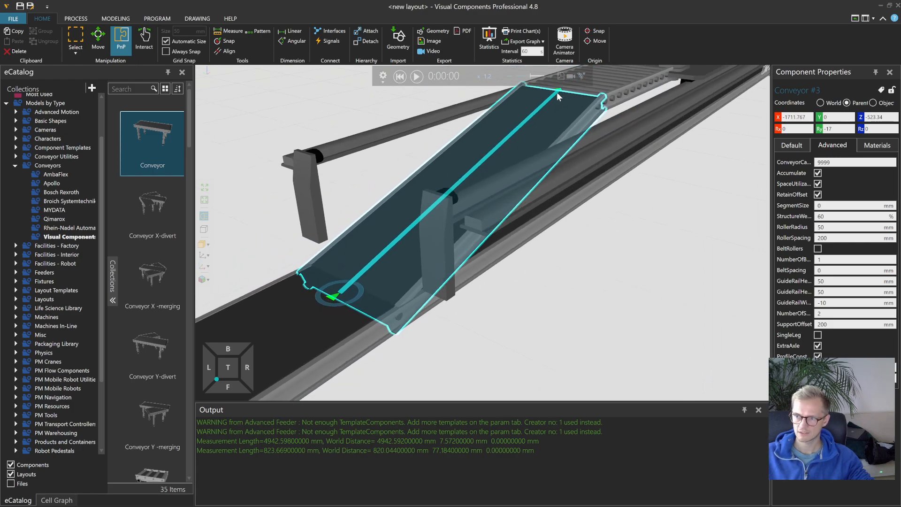
pyautogui.scroll(5, 306, 308)
pyautogui.scroll(-6, 421, 301)
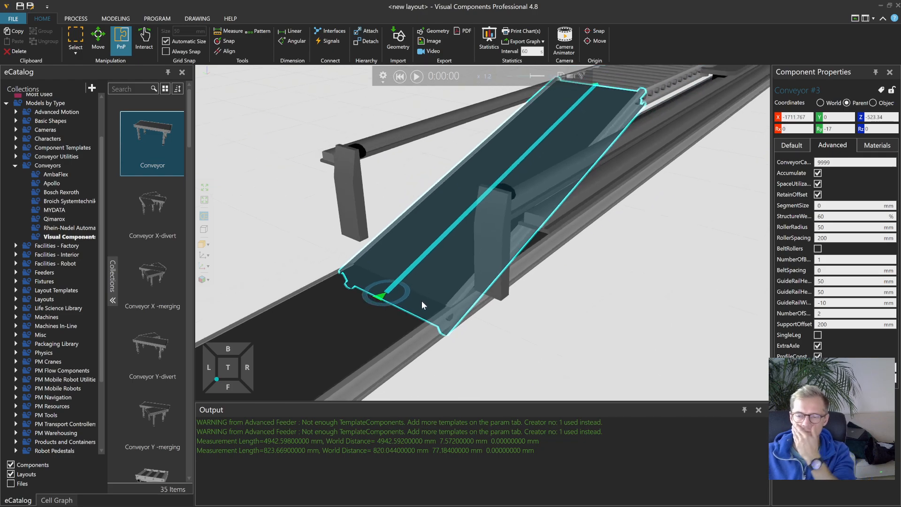
pyautogui.moveTo(582, 277); pyautogui.dragTo(572, 283, button='right')
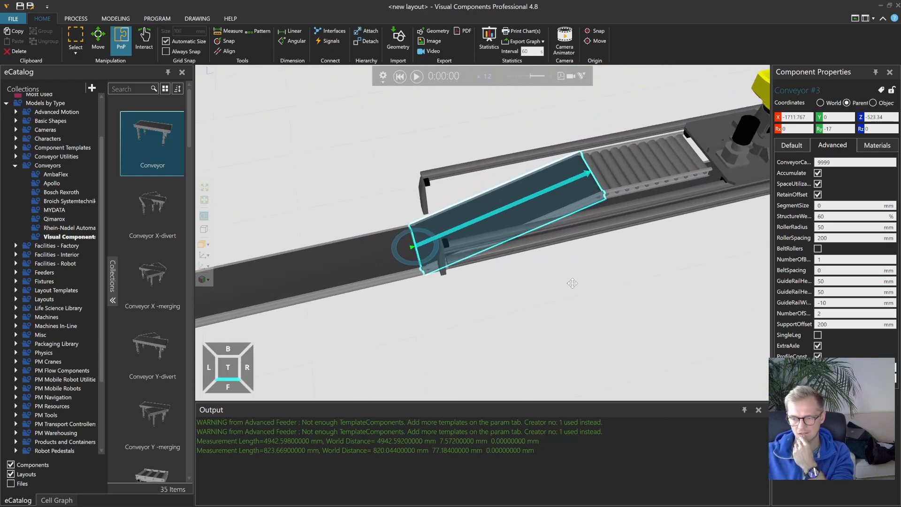
# - Select the main belt conveyor, run the simulation and set its speed to 1.4
pyautogui.click(354, 261)
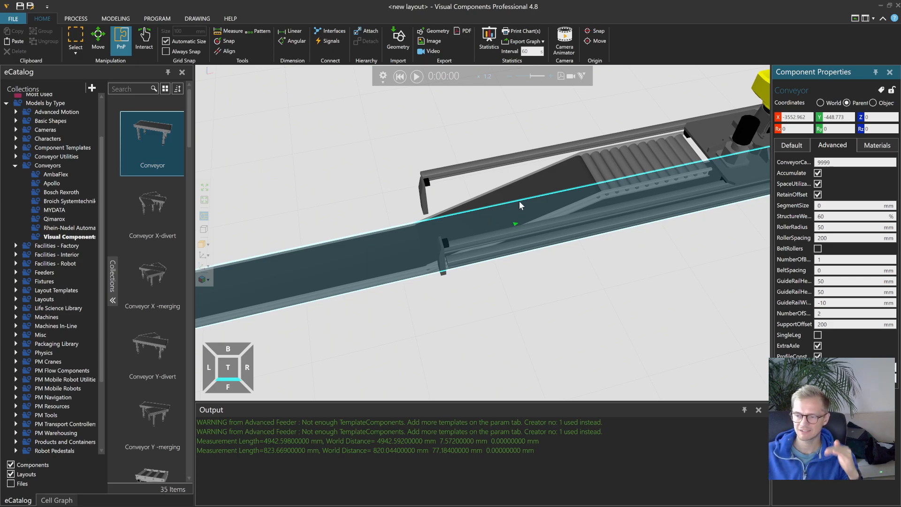
pyautogui.click(416, 76)
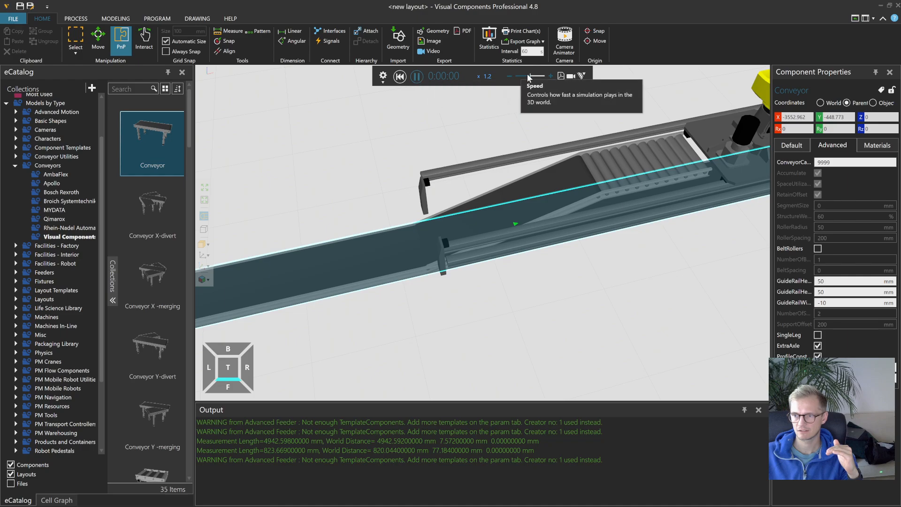
pyautogui.moveTo(530, 76); pyautogui.dragTo(531, 76)
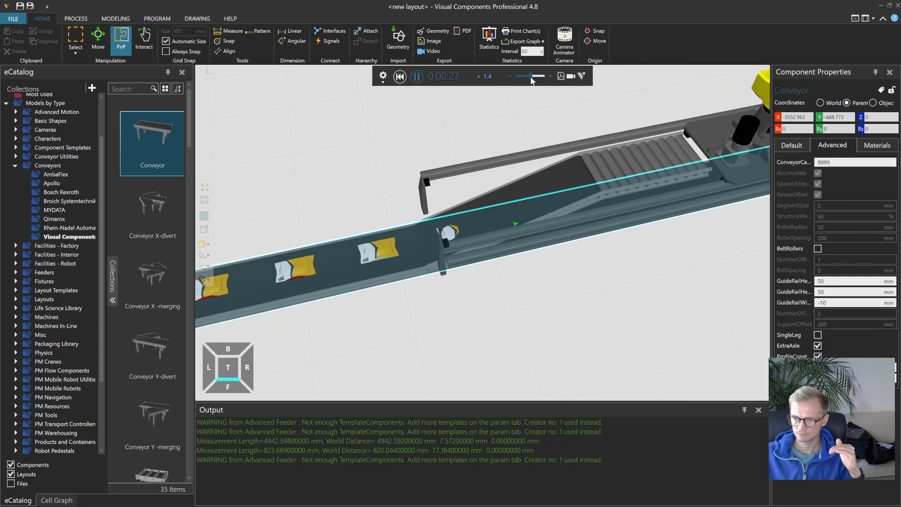
# - Examine from the side how the bags travel on the main belt beneath the inclined and roller conveyors
pyautogui.scroll(4, 608, 233)
pyautogui.moveTo(540, 220); pyautogui.dragTo(445, 212, button='right')
pyautogui.scroll(5, 441, 219)
pyautogui.scroll(2, 437, 221)
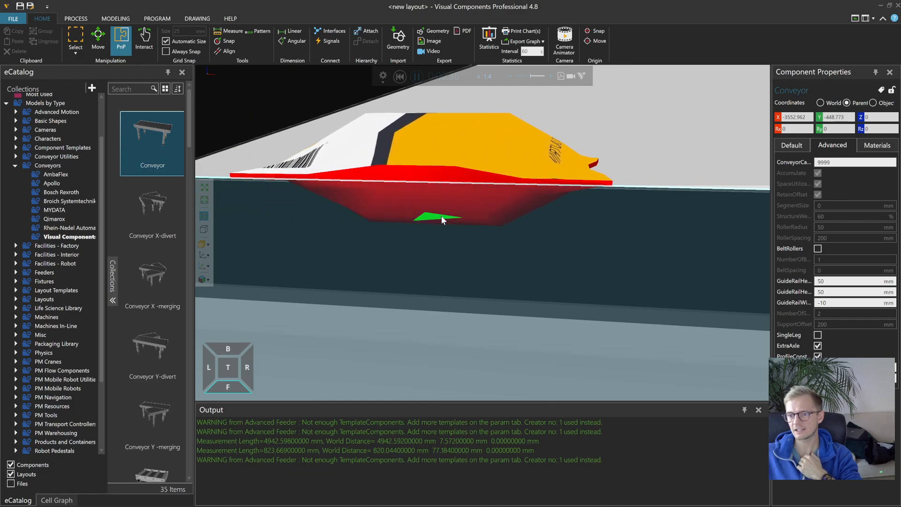
pyautogui.scroll(-2, 444, 219)
pyautogui.click(855, 368)
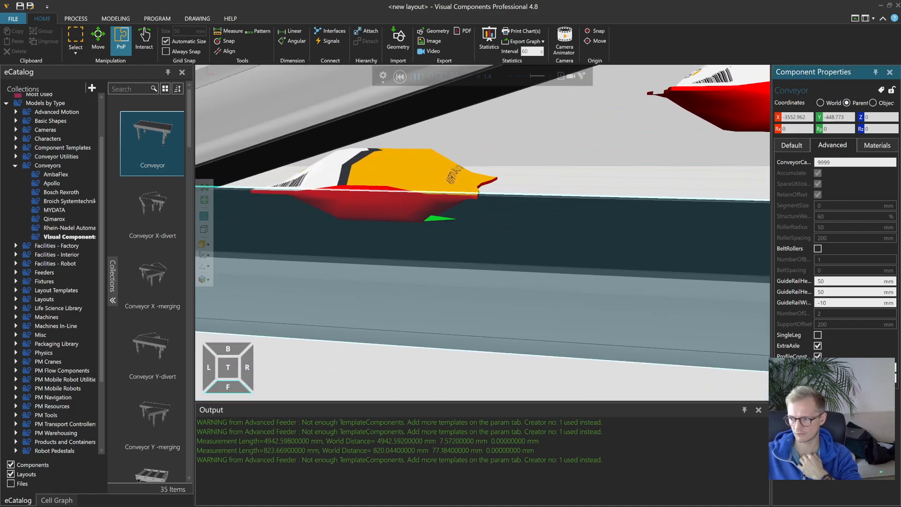
pyautogui.scroll(-2, 458, 311)
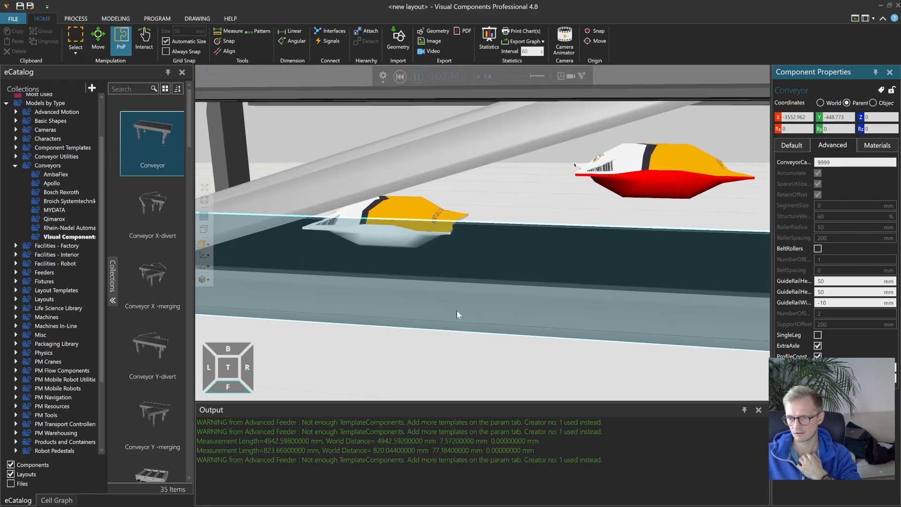
pyautogui.scroll(-2, 462, 312)
pyautogui.moveTo(657, 359); pyautogui.dragTo(470, 314, button='middle')
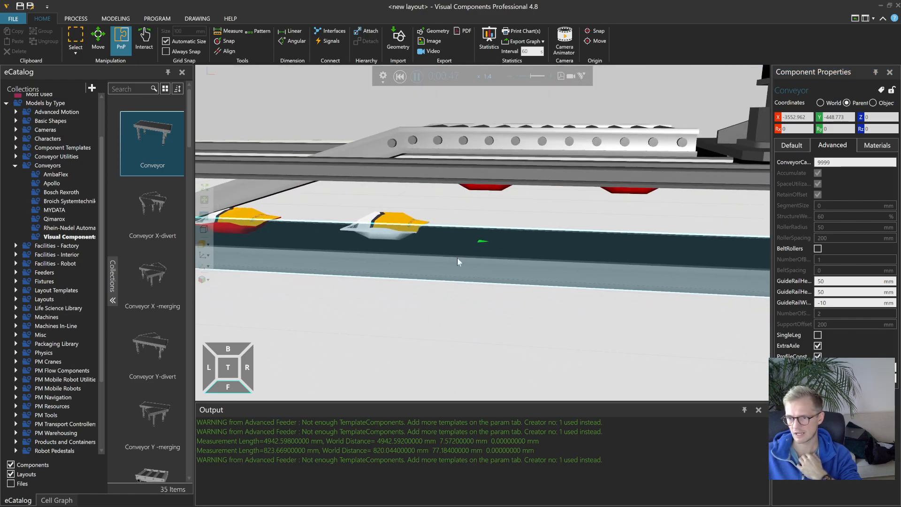
pyautogui.scroll(3, 467, 263)
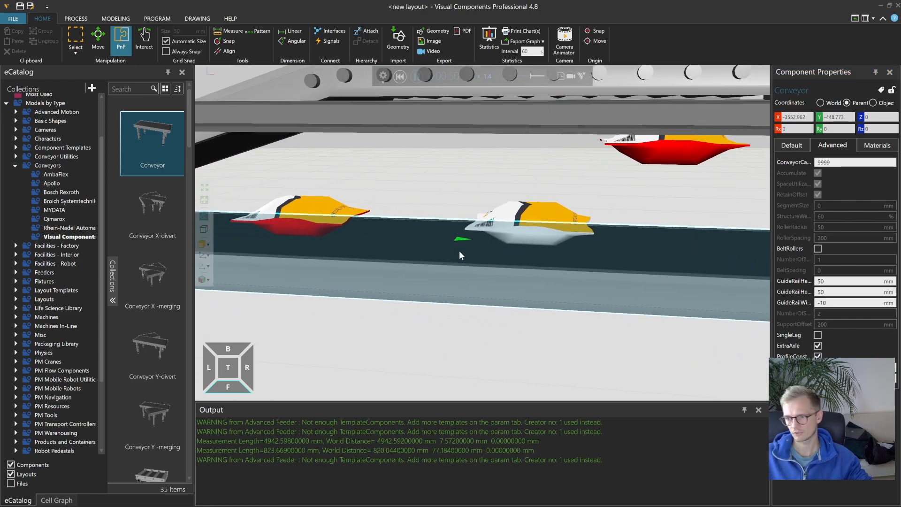
pyautogui.scroll(-2, 517, 252)
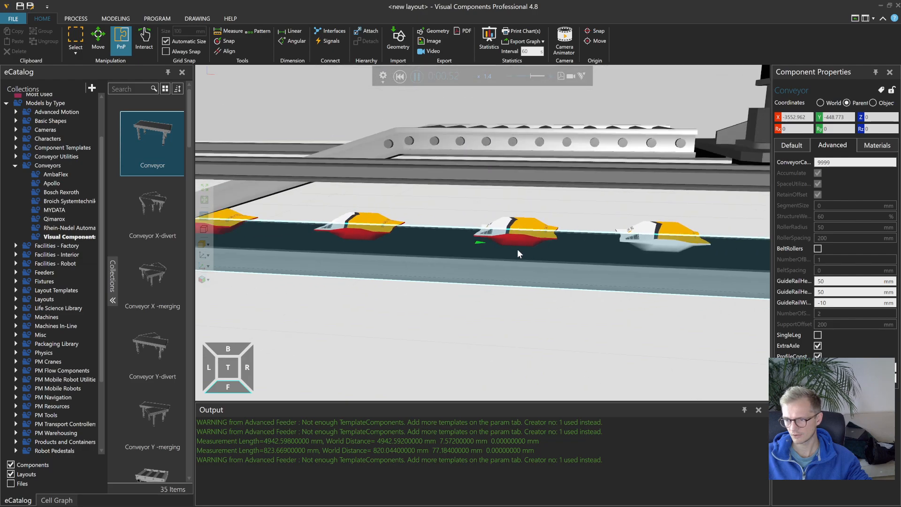
pyautogui.moveTo(627, 322); pyautogui.dragTo(710, 314, button='middle')
# - Select the inclined conveyor, watch the bags pass its lower end in the running simulation, and reset the simulation
pyautogui.click(533, 279)
pyautogui.click(532, 256)
pyautogui.moveTo(533, 262)
pyautogui.mouseDown(button='right')
pyautogui.moveTo(539, 281)
pyautogui.moveTo(509, 295)
pyautogui.moveTo(505, 268)
pyautogui.moveTo(529, 272)
pyautogui.mouseUp(button='right')
pyautogui.scroll(-3, 511, 286)
pyautogui.click(416, 169)
pyautogui.scroll(-3, 503, 275)
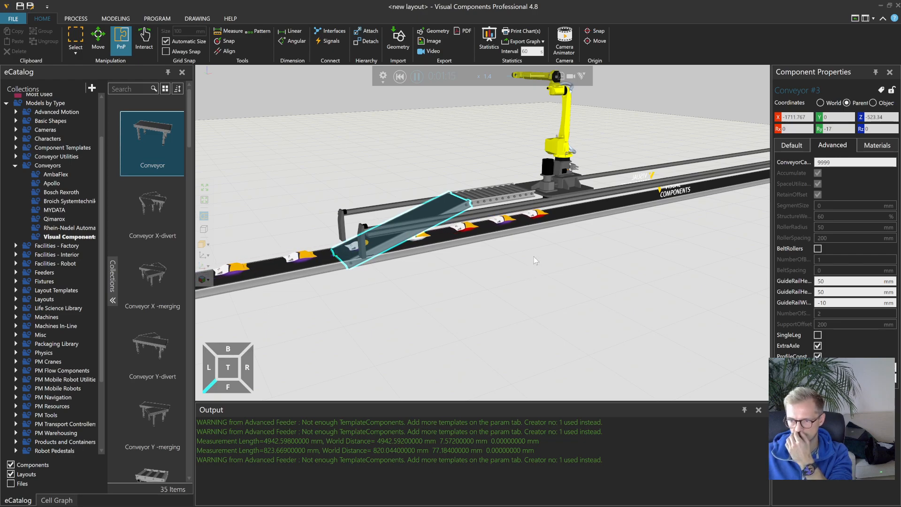
pyautogui.moveTo(535, 250); pyautogui.dragTo(531, 259, button='right')
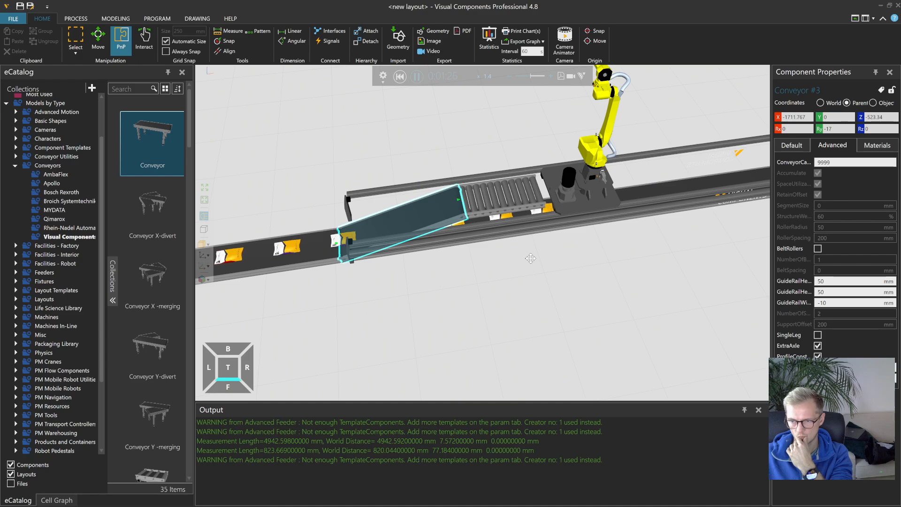
pyautogui.moveTo(531, 258); pyautogui.dragTo(533, 252, button='right')
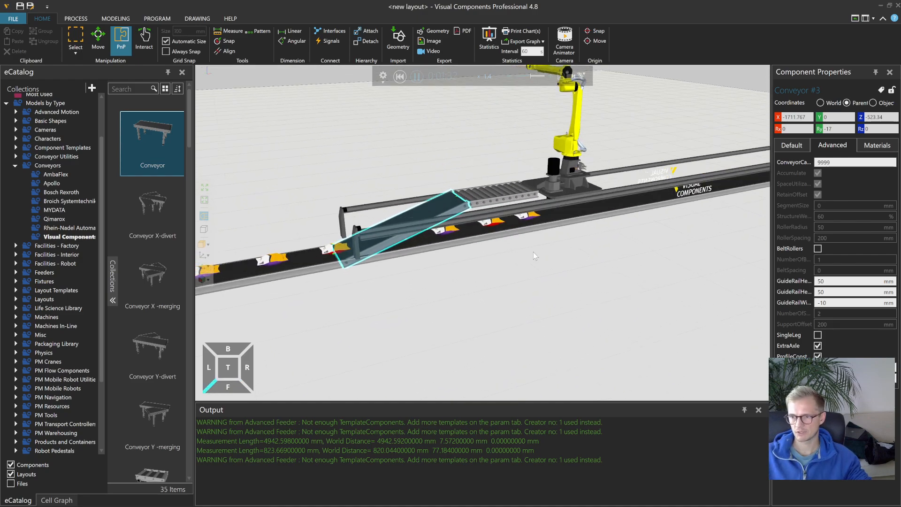
pyautogui.click(401, 77)
pyautogui.moveTo(477, 270); pyautogui.dragTo(512, 266, button='right')
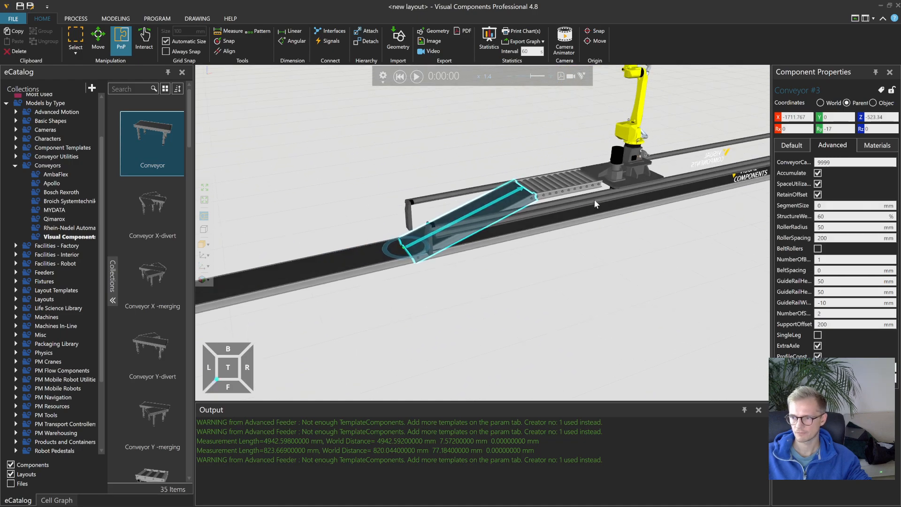
# - Slide the robot's carriage along the floor track to the track end above the roller conveyor
pyautogui.click(144, 43)
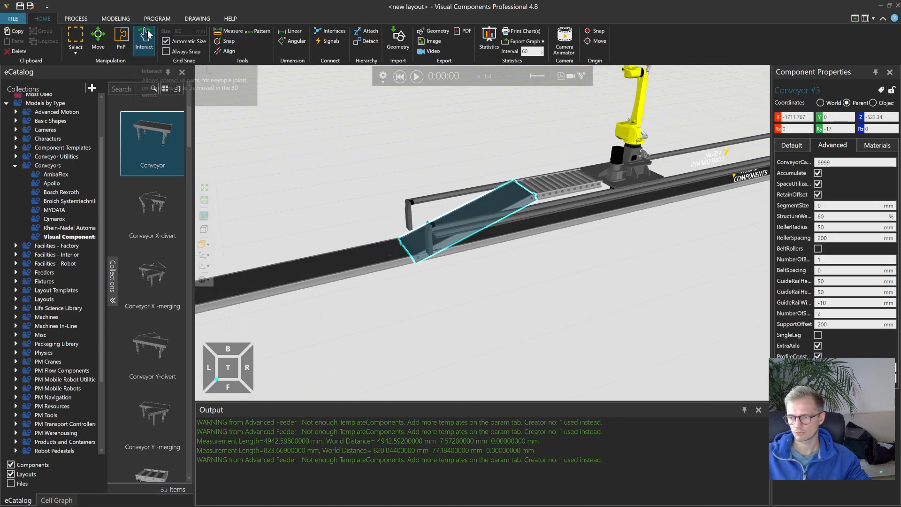
pyautogui.click(635, 188)
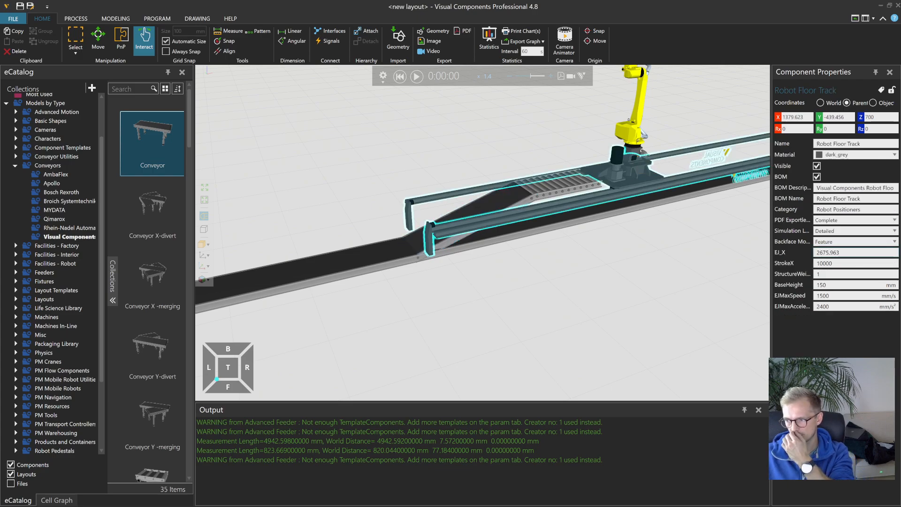
pyautogui.click(853, 253)
pyautogui.moveTo(637, 266); pyautogui.dragTo(637, 276, button='right')
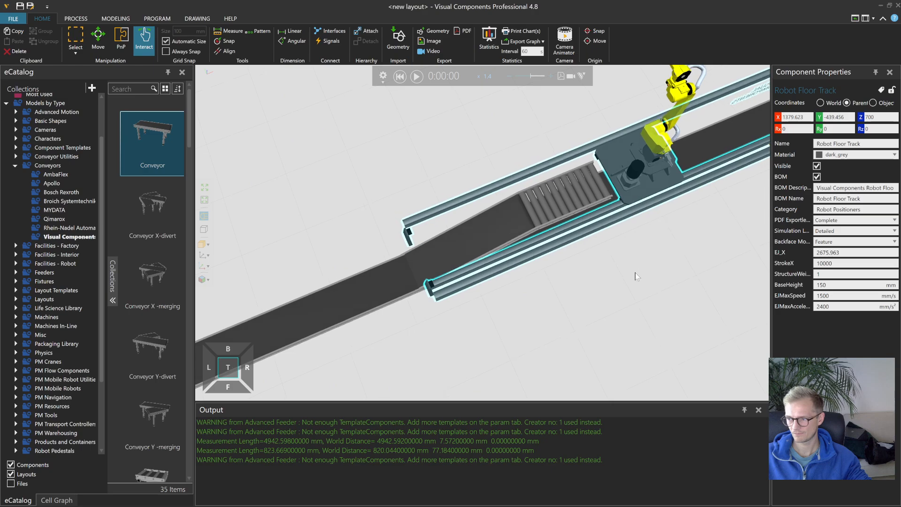
pyautogui.click(862, 253)
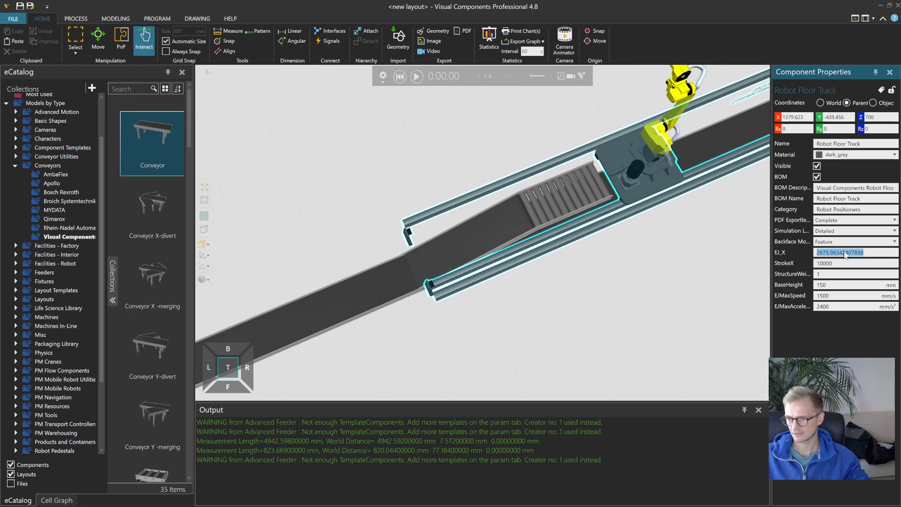
pyautogui.moveTo(631, 202); pyautogui.dragTo(440, 282)
pyautogui.click(400, 77)
pyautogui.moveTo(454, 320); pyautogui.dragTo(454, 311, button='right')
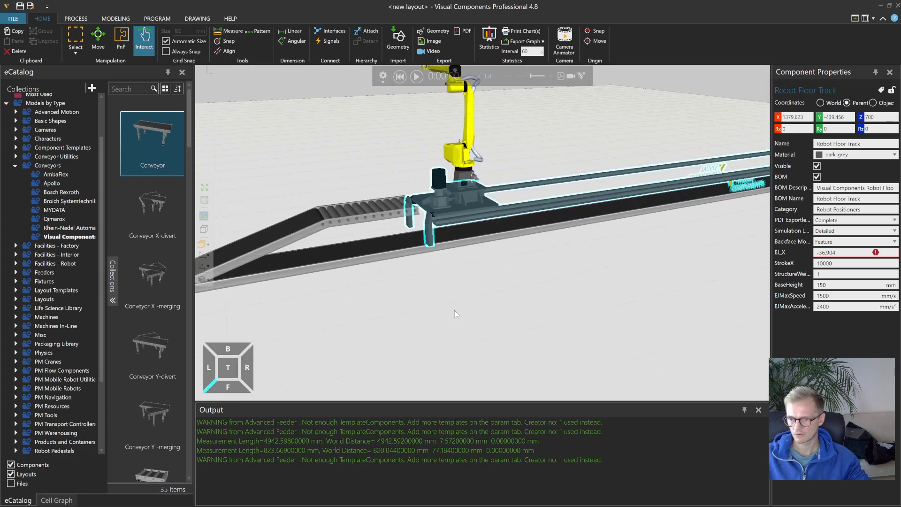
pyautogui.click(387, 252)
pyautogui.moveTo(429, 306); pyautogui.dragTo(464, 308, button='middle')
pyautogui.scroll(-3, 463, 307)
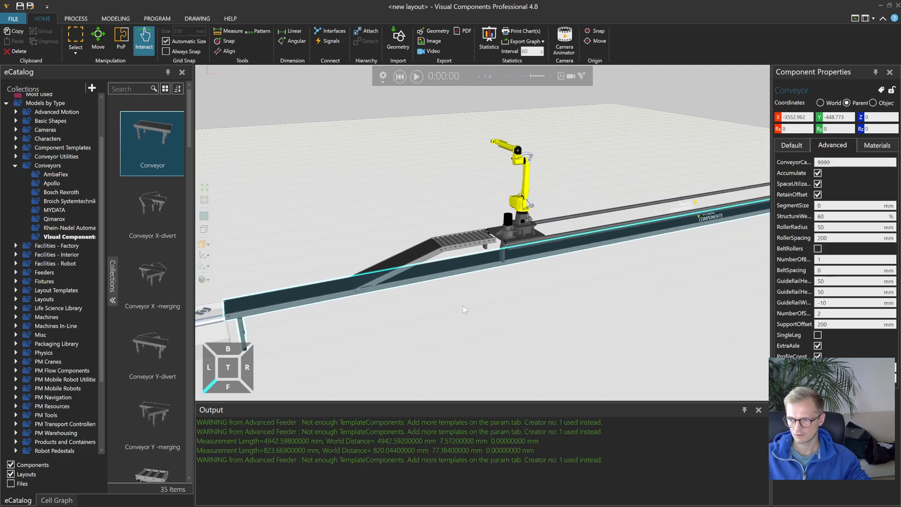
pyautogui.click(121, 38)
pyautogui.scroll(3, 507, 242)
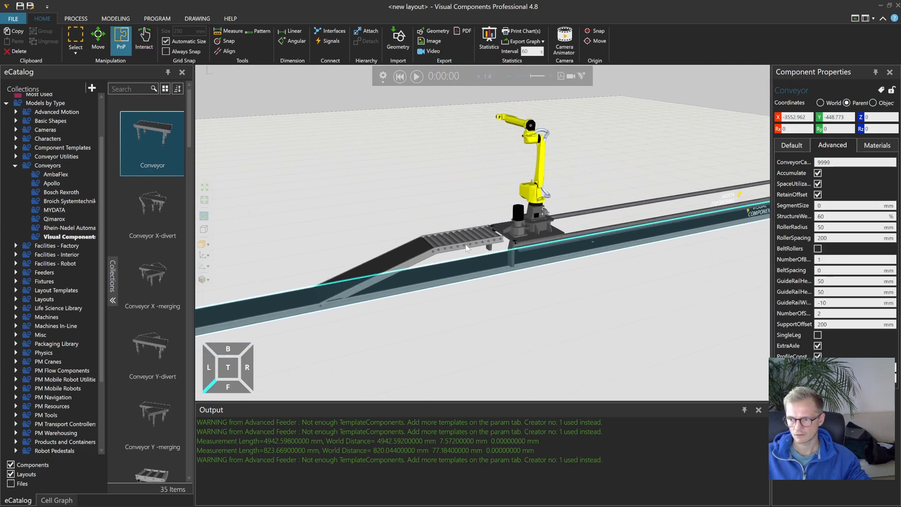
pyautogui.click(216, 33)
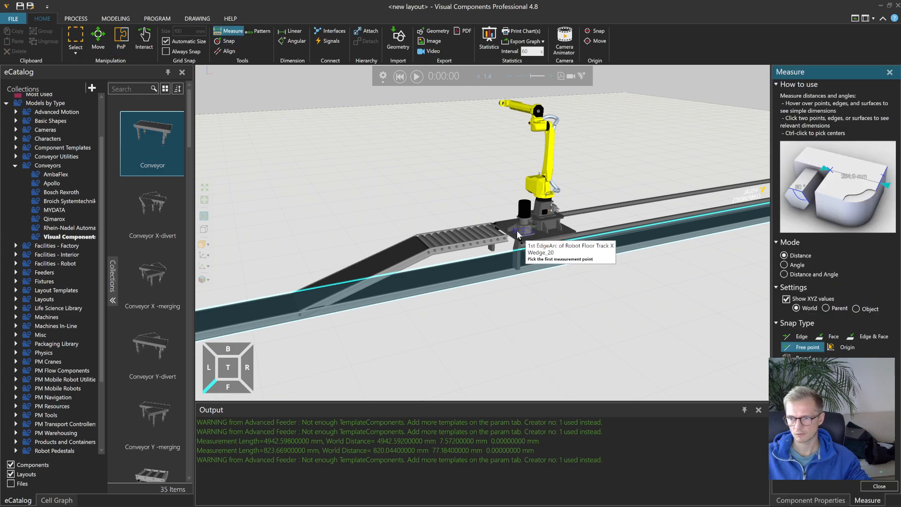
pyautogui.click(865, 484)
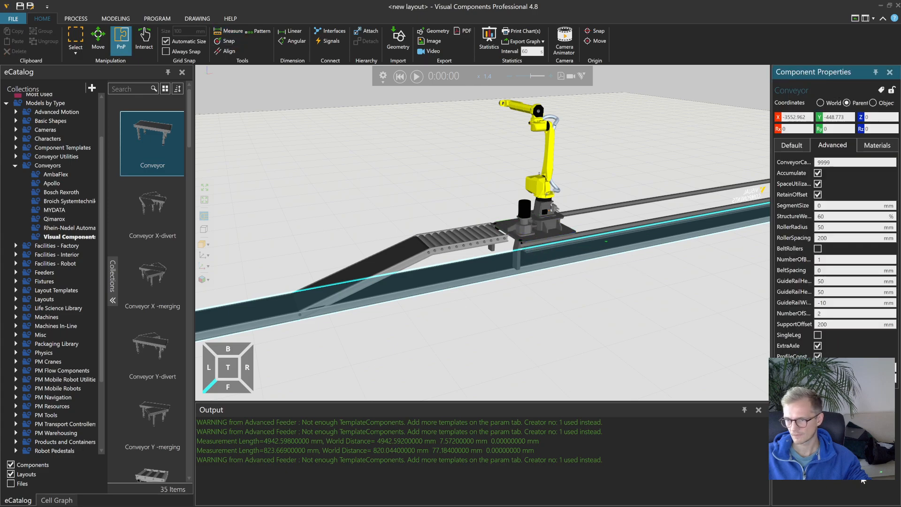
# - Select the robot floor track and set its EJ_X carriage position to 0
pyautogui.click(144, 40)
pyautogui.moveTo(539, 242); pyautogui.dragTo(538, 243)
pyautogui.click(547, 241)
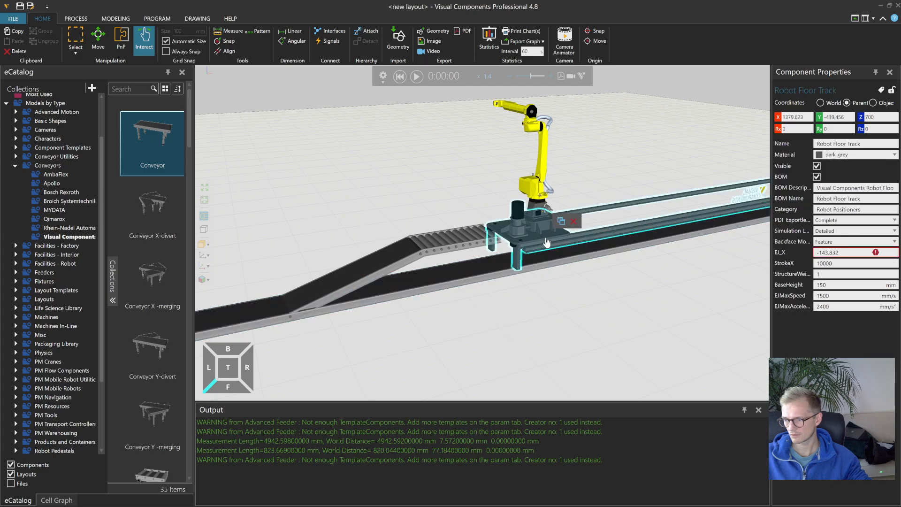
pyautogui.click(844, 252)
pyautogui.write('0')
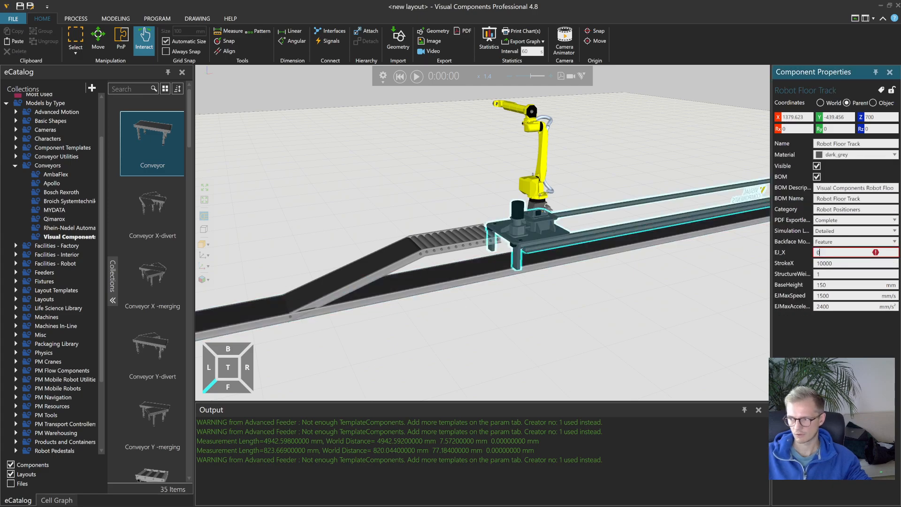
pyautogui.press('Return')
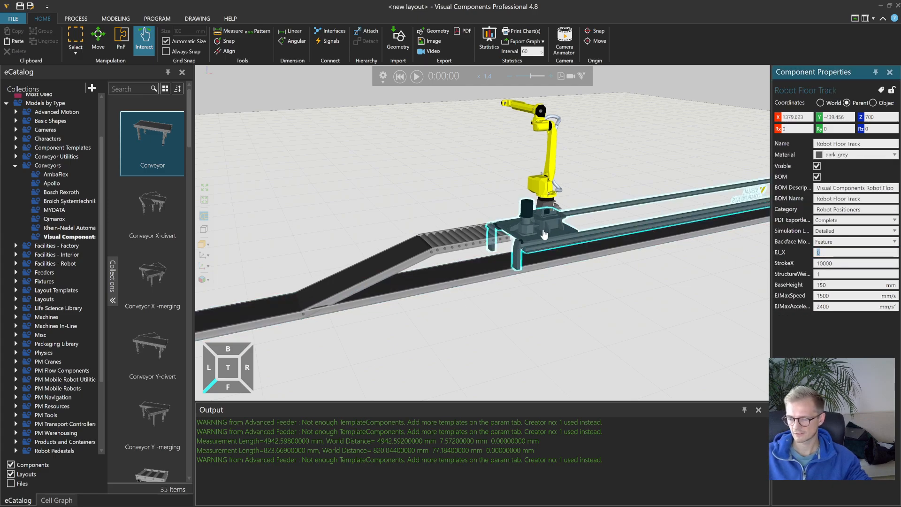
# - Rename the main belt conveyor as BottomConveyor
pyautogui.moveTo(399, 340); pyautogui.dragTo(460, 335, button='middle')
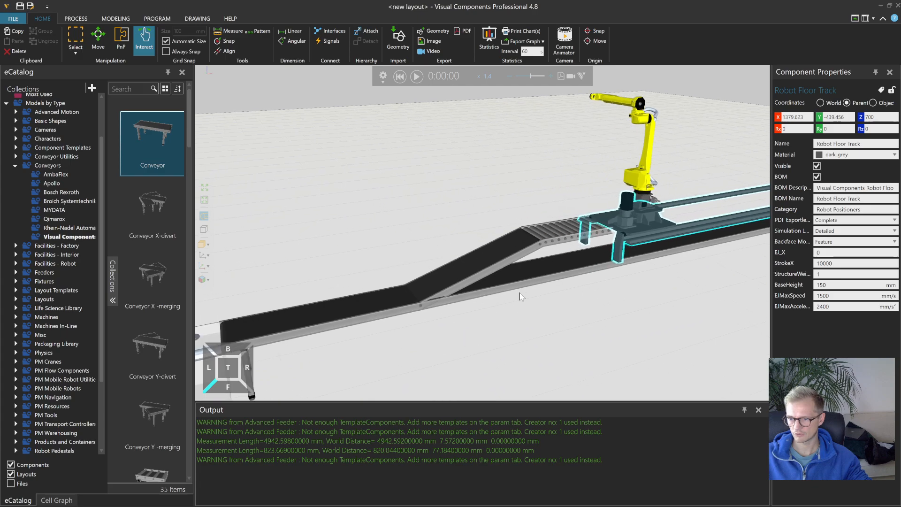
pyautogui.click(528, 281)
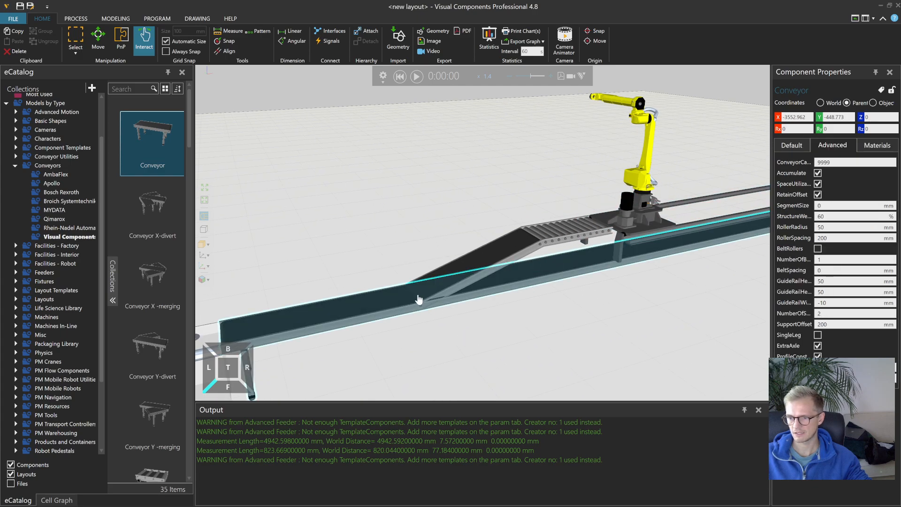
pyautogui.moveTo(532, 303); pyautogui.dragTo(591, 308, button='right')
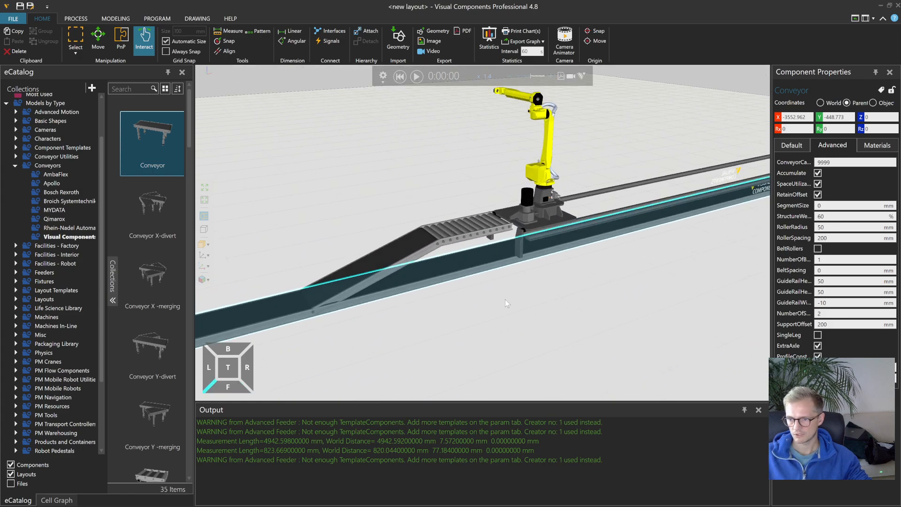
pyautogui.scroll(-3, 511, 302)
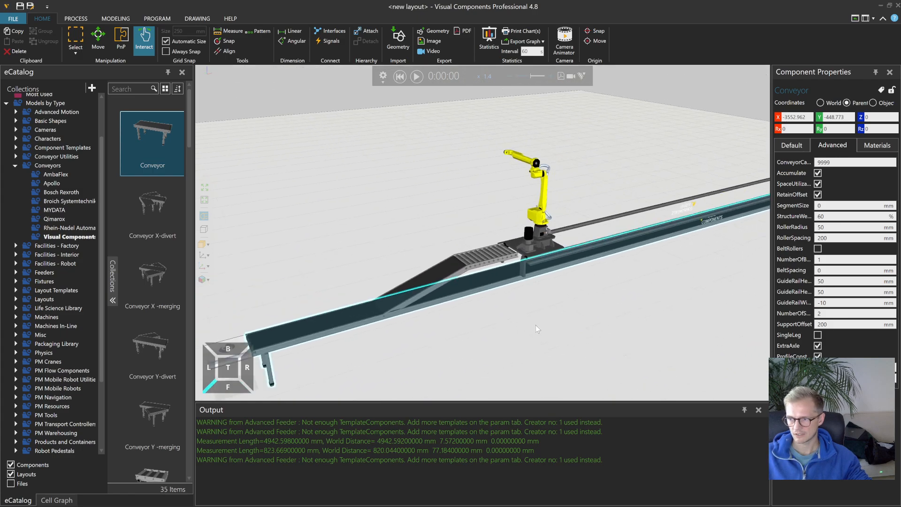
pyautogui.click(792, 145)
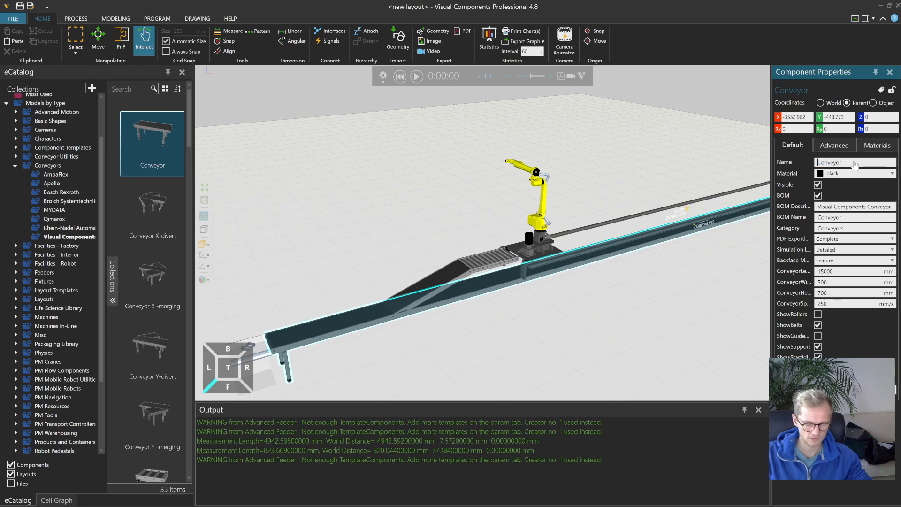
pyautogui.press('Return')
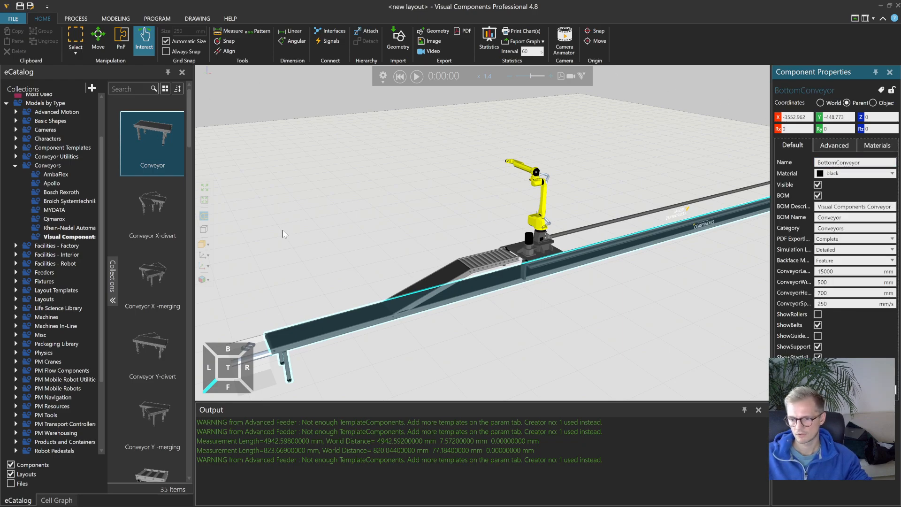
# - Bring up the robot floor track's component structure for modeling and expand its component-level behaviors
pyautogui.scroll(2, 529, 253)
pyautogui.moveTo(526, 252)
pyautogui.mouseDown()
pyautogui.moveTo(571, 245)
pyautogui.moveTo(528, 253)
pyautogui.mouseUp()
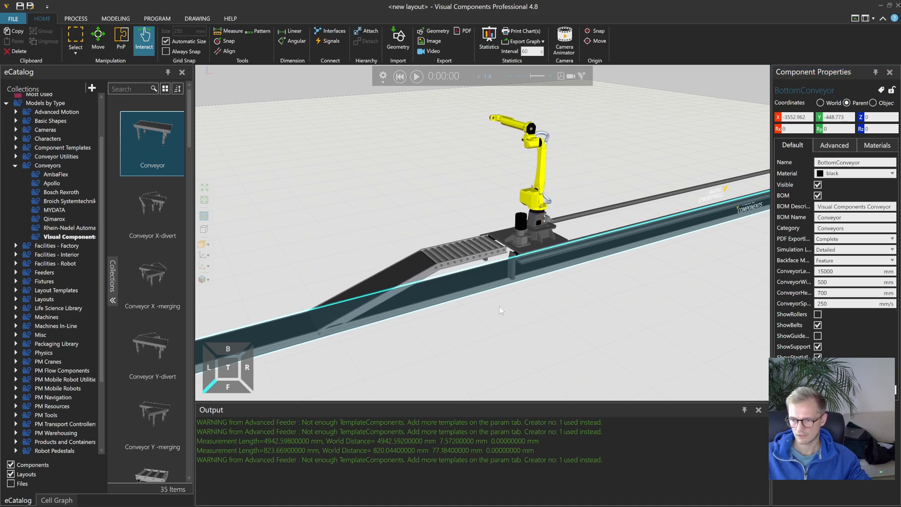
pyautogui.scroll(-2, 496, 306)
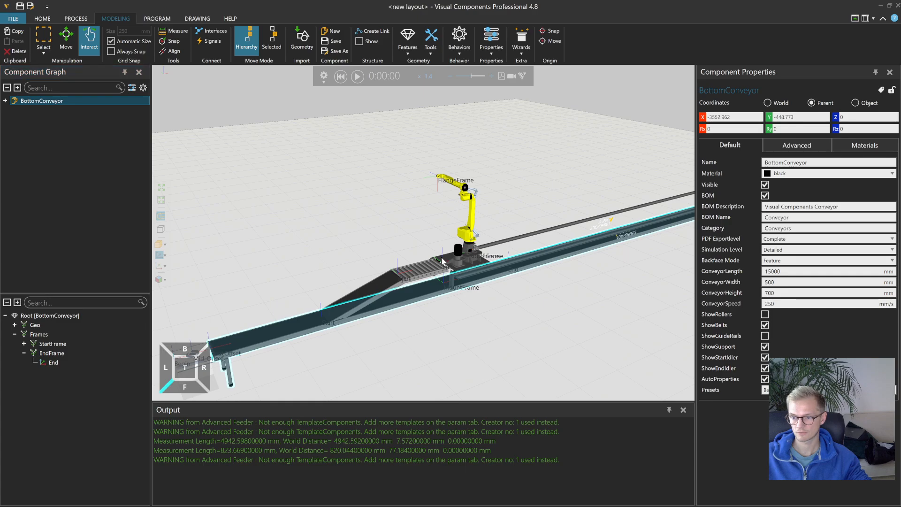
pyautogui.click(439, 261)
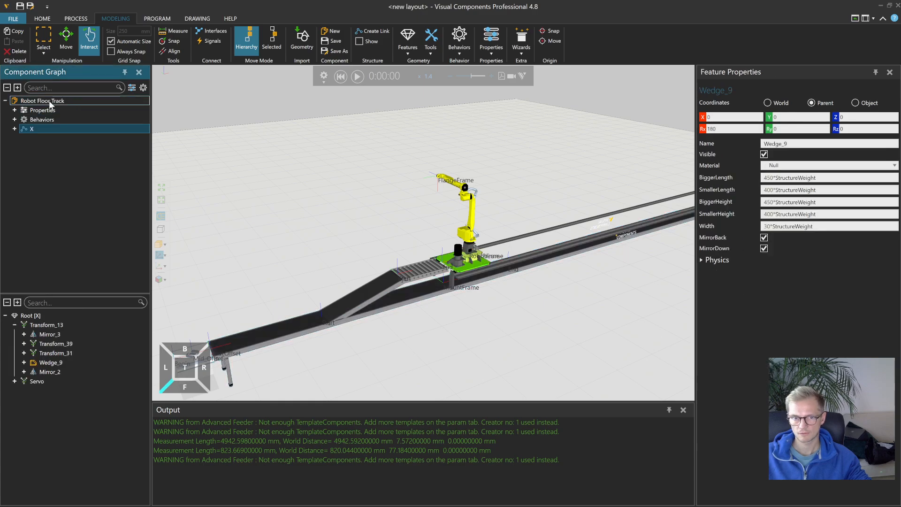
pyautogui.moveTo(324, 226); pyautogui.dragTo(328, 209, button='middle')
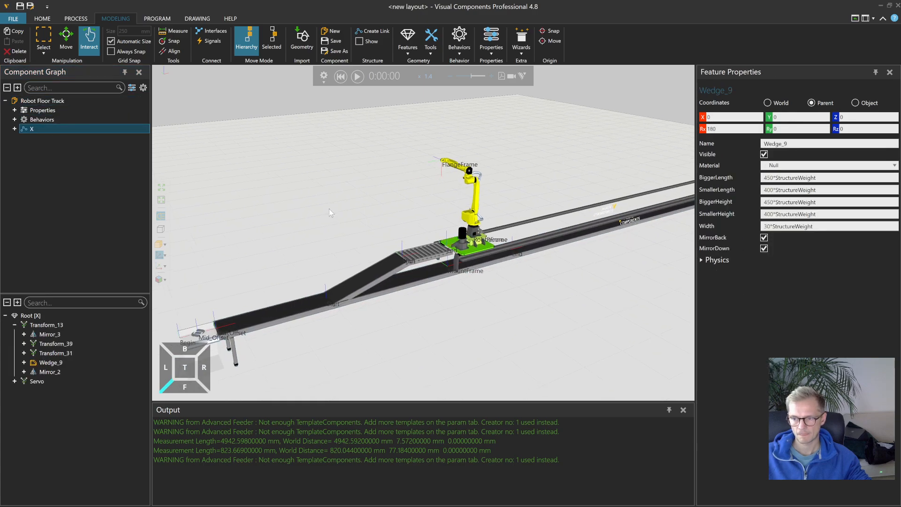
pyautogui.click(14, 119)
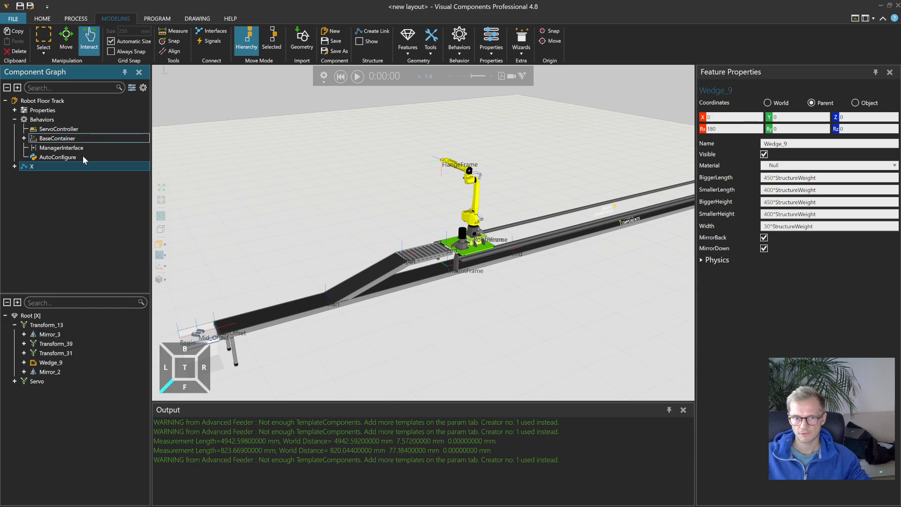
# - Add a Python script behavior to the floor track and move it from link X to the component's root behaviors
pyautogui.scroll(2, 472, 188)
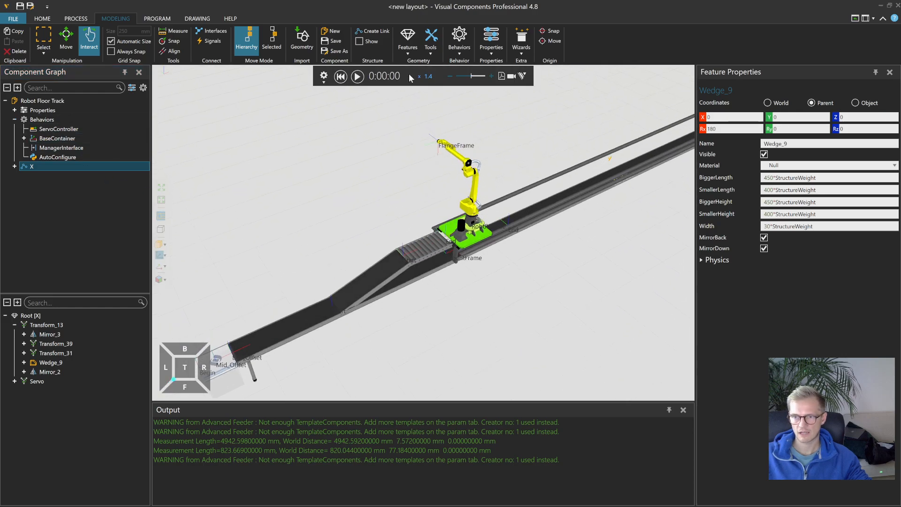
pyautogui.click(459, 40)
pyautogui.click(465, 286)
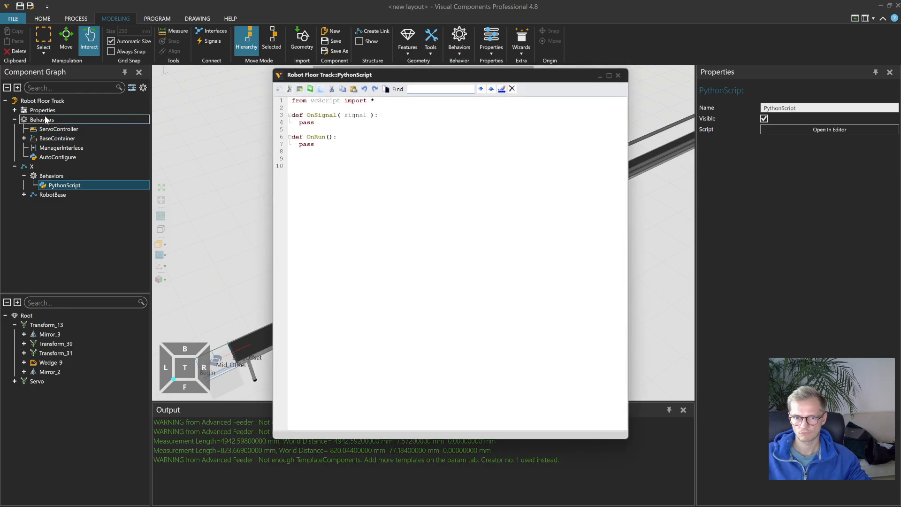
pyautogui.click(617, 75)
pyautogui.moveTo(61, 184); pyautogui.dragTo(56, 131)
pyautogui.click(56, 132)
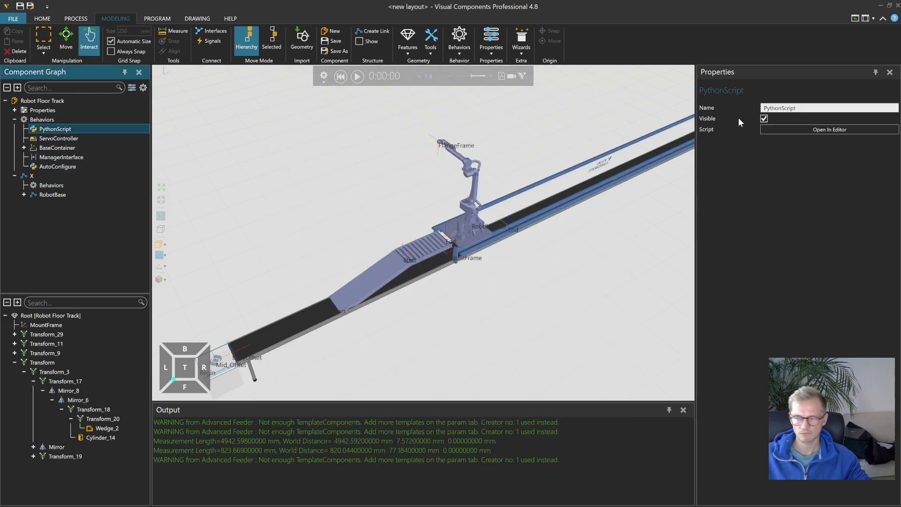
# - Rename the Python script as RecogScript and open it in the script editor, moved clear of the robot model
pyautogui.click(780, 108)
pyautogui.write('Recog')
pyautogui.press('Return')
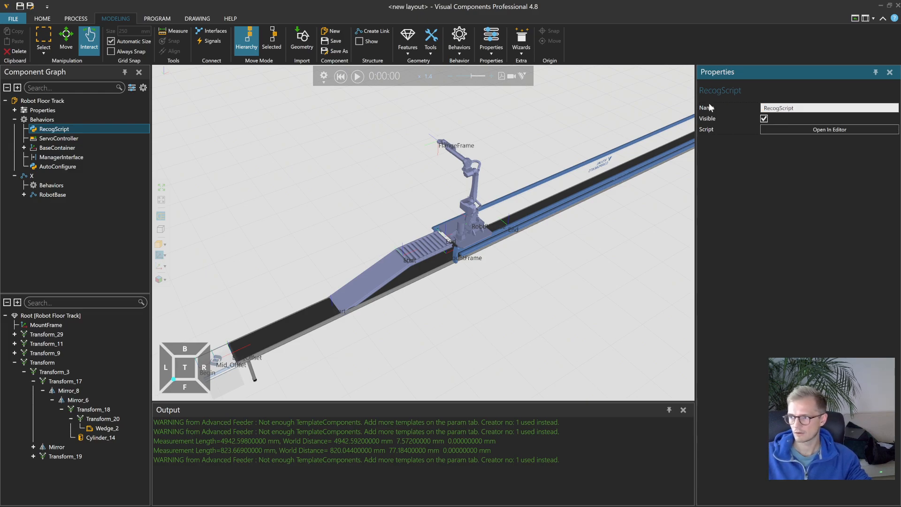
pyautogui.click(804, 130)
pyautogui.moveTo(405, 70); pyautogui.dragTo(668, 135)
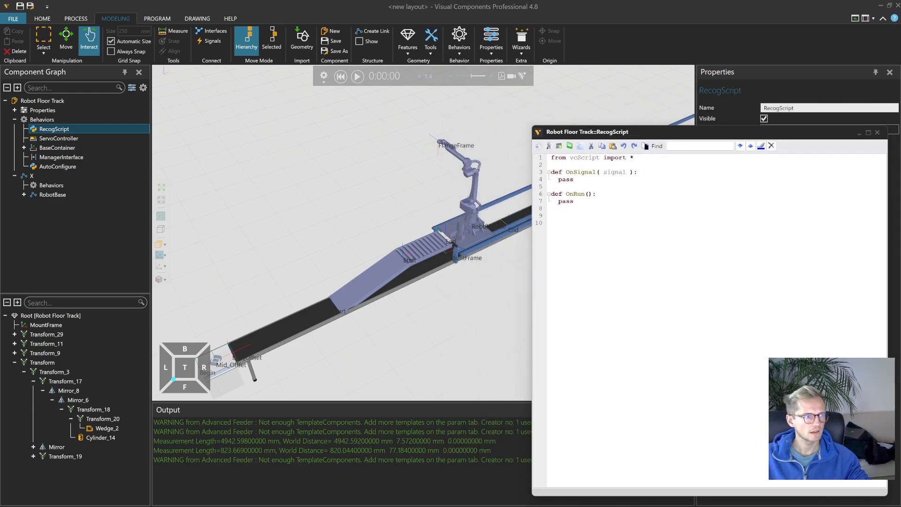
# - Switch to the browser with the Visual Components online help, search for "vcrobot" and open the vcHelpers.Robot2 page
pyautogui.moveTo(0, 173); pyautogui.dragTo(495, 76)
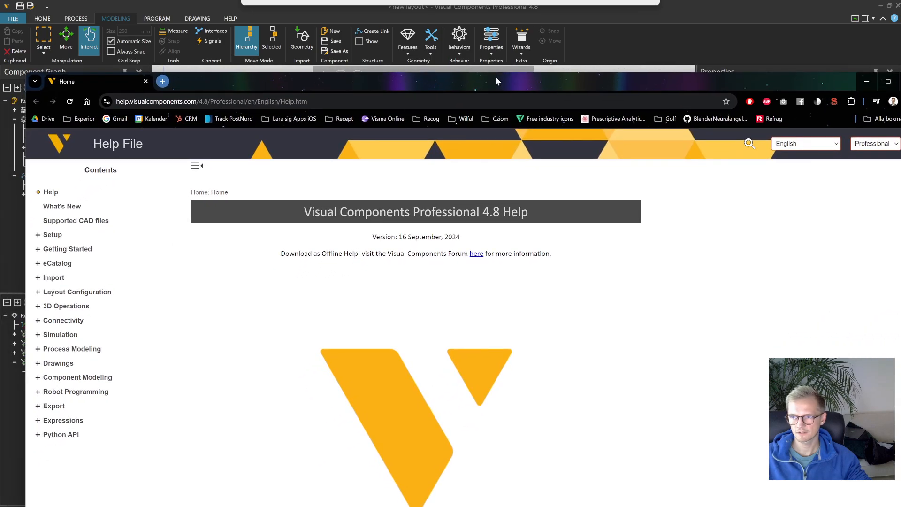
pyautogui.doubleClick(492, 78)
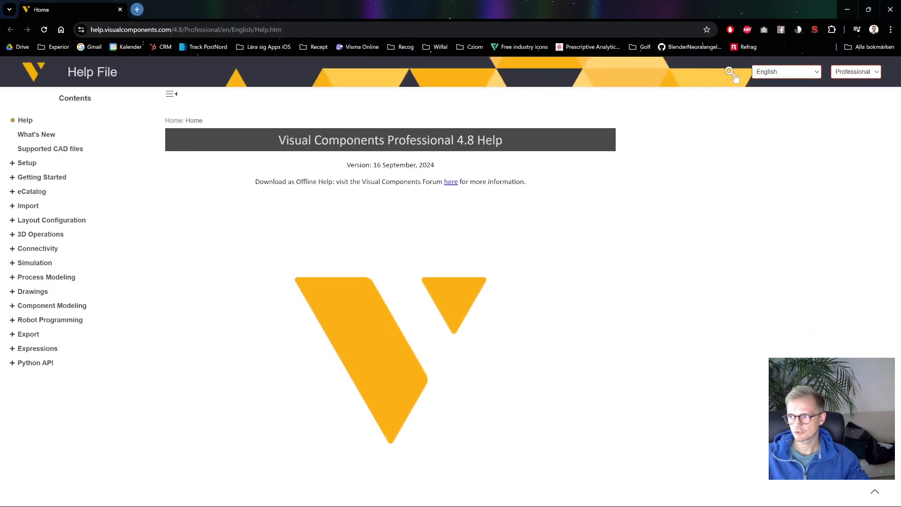
pyautogui.click(731, 73)
pyautogui.write('vcrobot')
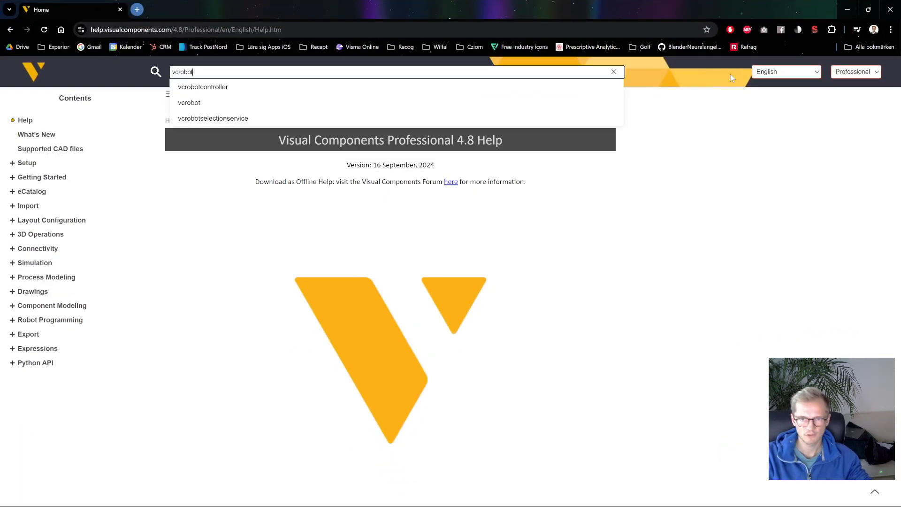
pyautogui.press('Return')
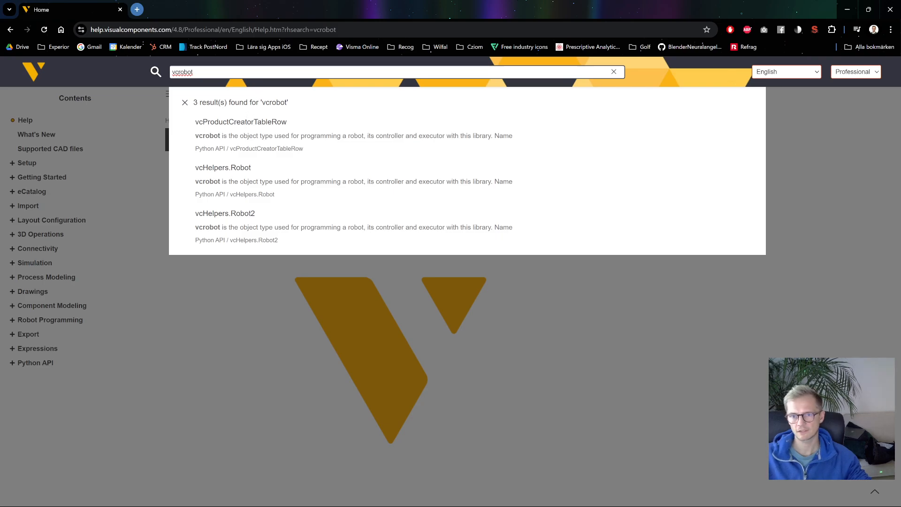
pyautogui.click(226, 214)
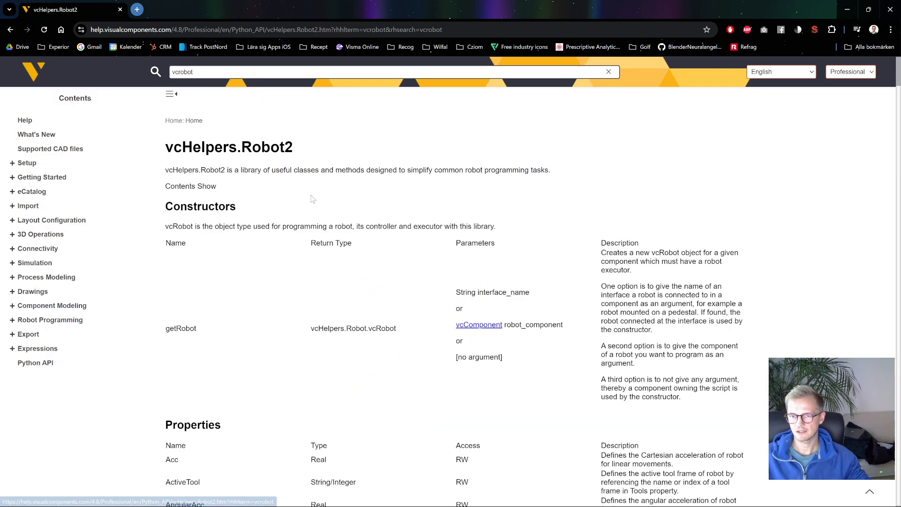
# - Read through the vcHelpers.Robot2 method reference down to its code examples for driving joints and following a part
pyautogui.scroll(3, 244, 244)
pyautogui.scroll(-15, 237, 261)
pyautogui.scroll(-20, 280, 293)
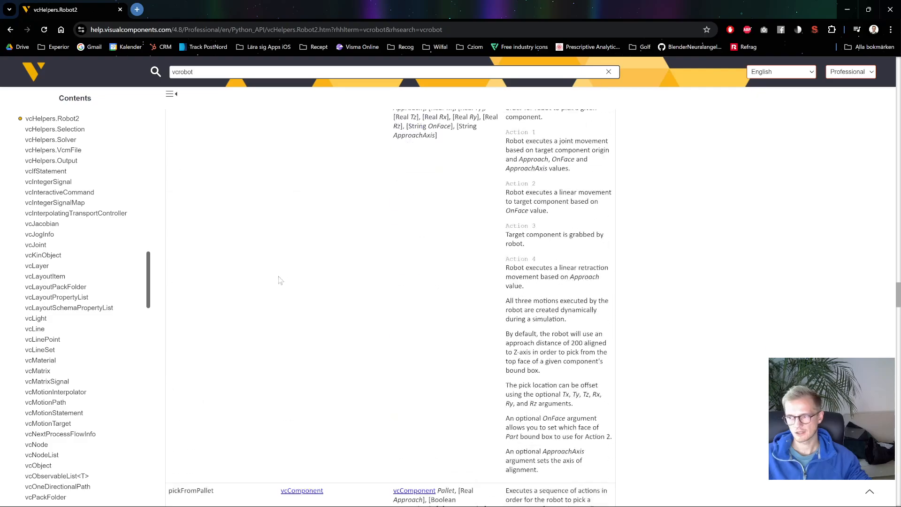
pyautogui.scroll(-20, 290, 285)
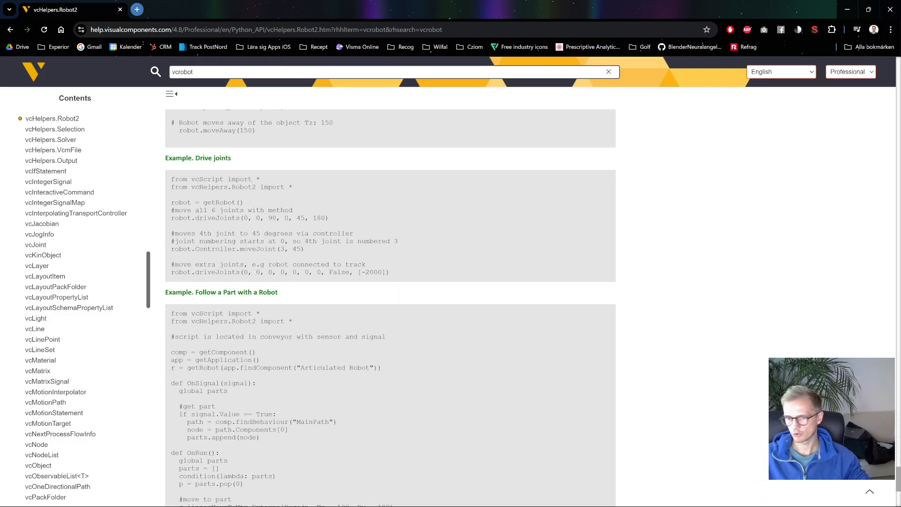
# - Replace RecogScript's code with the opening of the help page's robot control example, from its first comment through app = getApplication()
pyautogui.scroll(8, 291, 286)
pyautogui.scroll(-3, 298, 278)
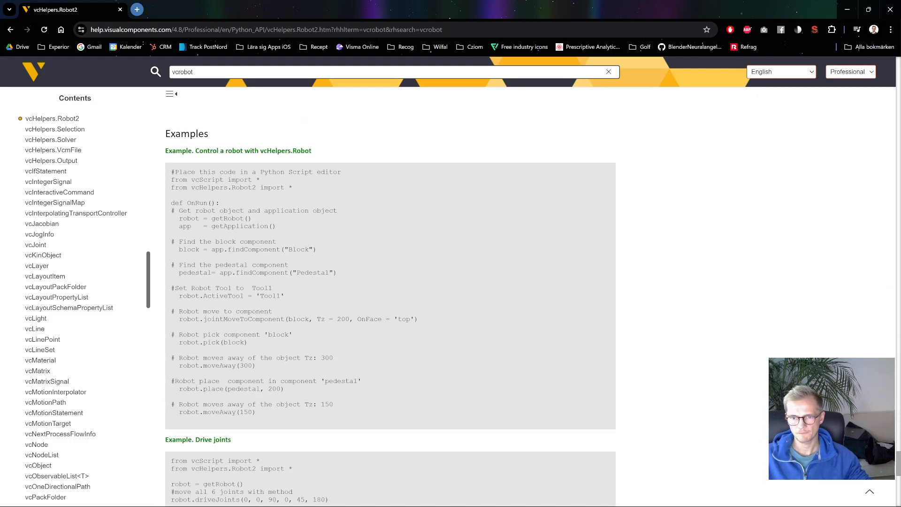
pyautogui.moveTo(171, 172); pyautogui.dragTo(443, 225)
pyautogui.hotkey('ctrl', 'c')
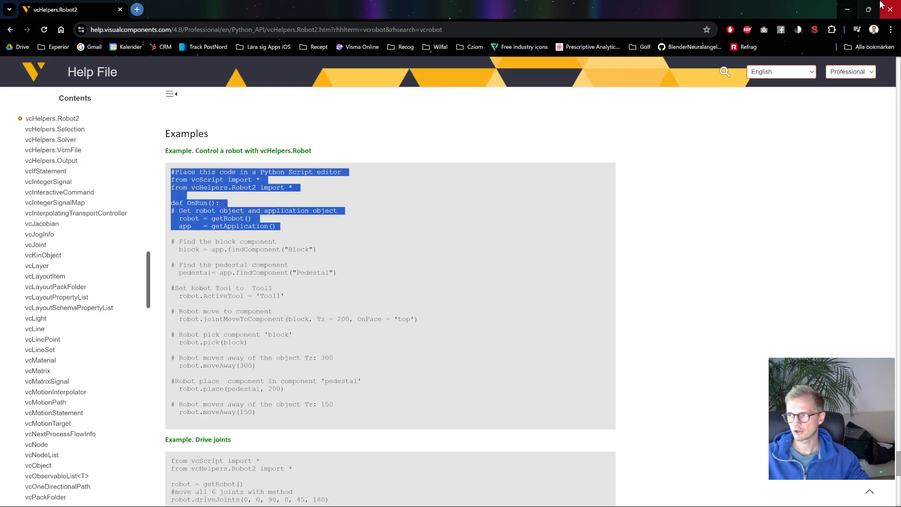
pyautogui.click(898, 4)
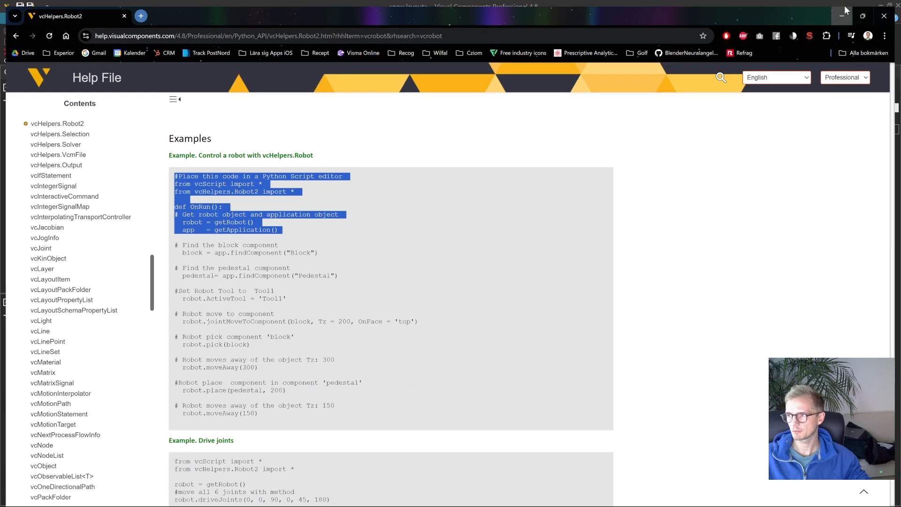
pyautogui.hotkey('ctrl', 'a')
pyautogui.hotkey('ctrl', 'v')
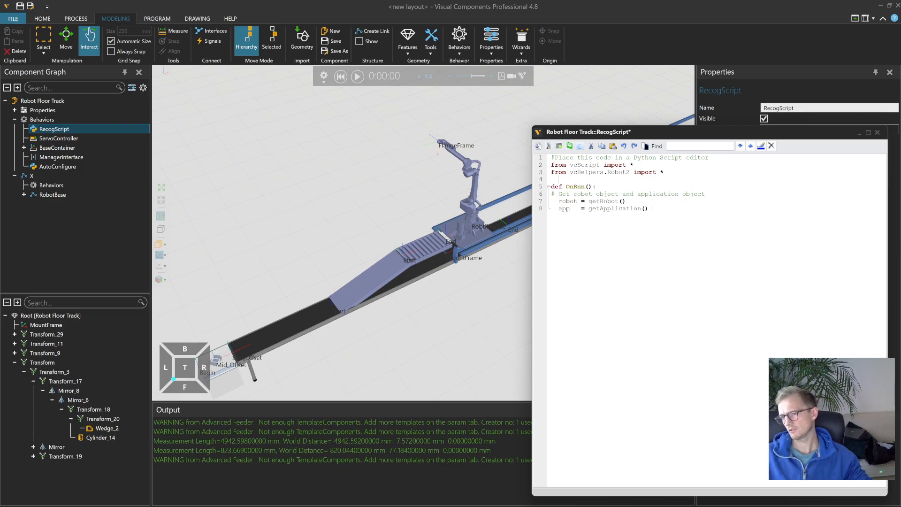
# - Add the line comp = getComponent() below the application line in OnRun of RecogScript
pyautogui.press('Return')
pyautogui.write('comp = getComponent()')
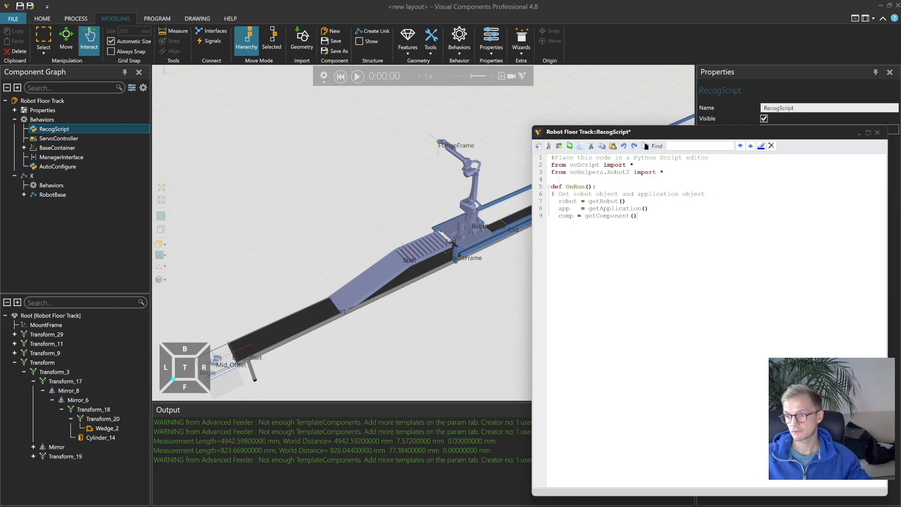
pyautogui.moveTo(681, 135); pyautogui.dragTo(689, 134)
pyautogui.moveTo(485, 273); pyautogui.dragTo(450, 286, button='middle')
pyautogui.scroll(-3, 446, 283)
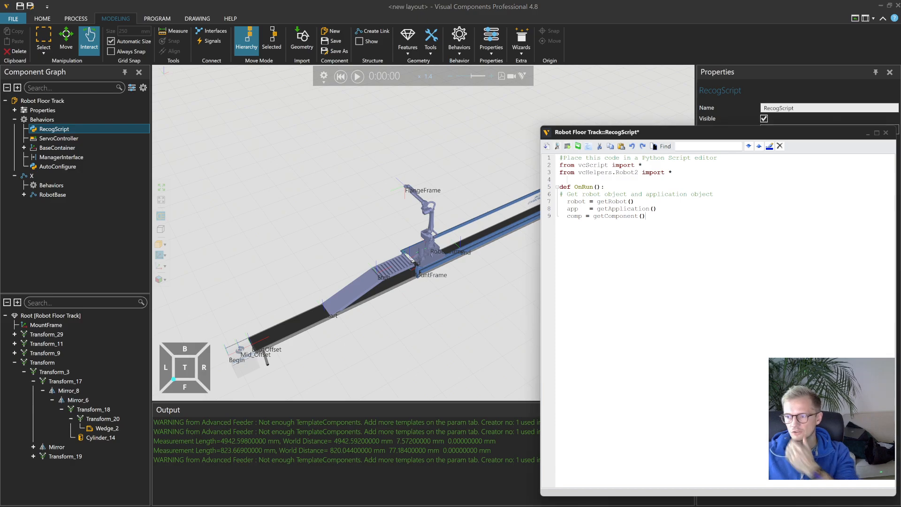
# - Add a while True: loop to OnRun, preceded by the comment "#work loop - place bags 3 by 3 in a container"
pyautogui.write('while True:')
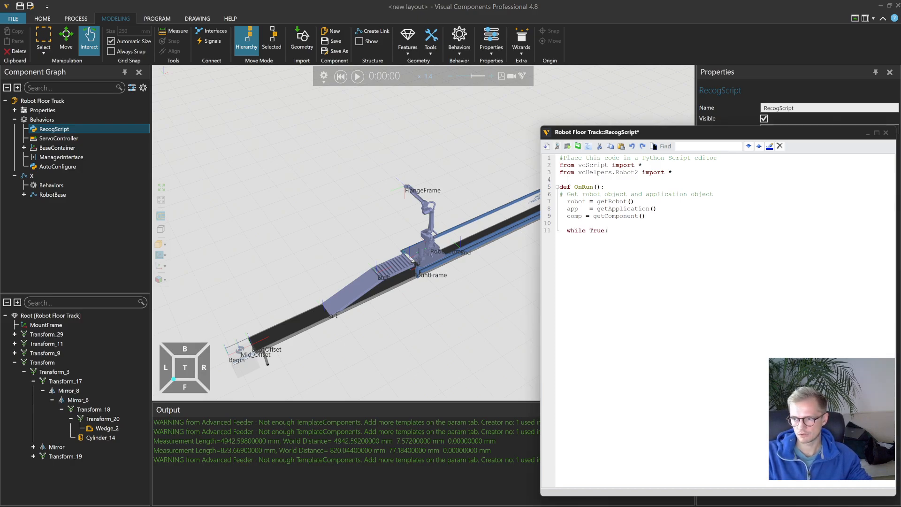
pyautogui.press('Return')
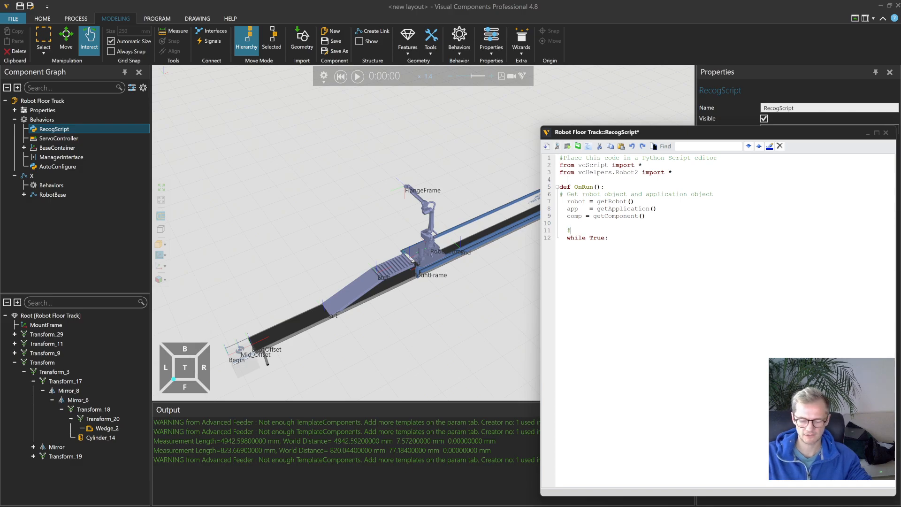
pyautogui.write('#work loop')
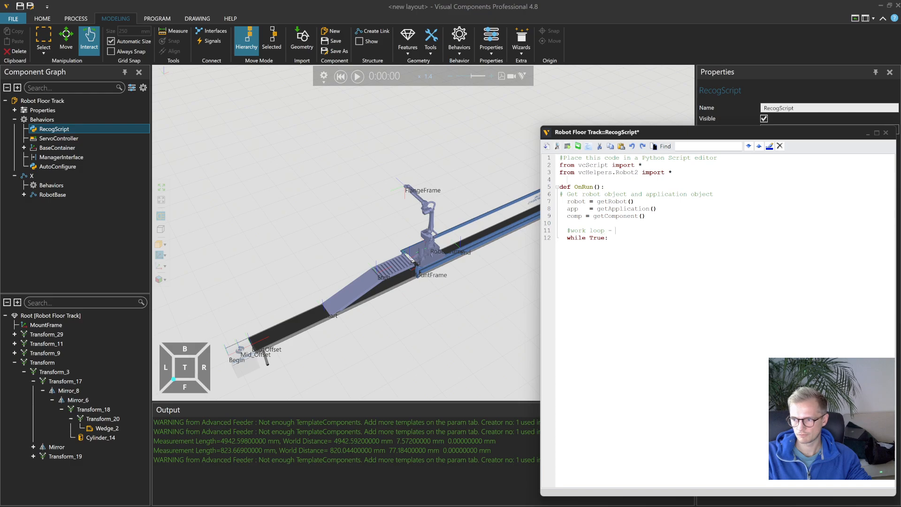
pyautogui.write(' - place bags 3 by 3')
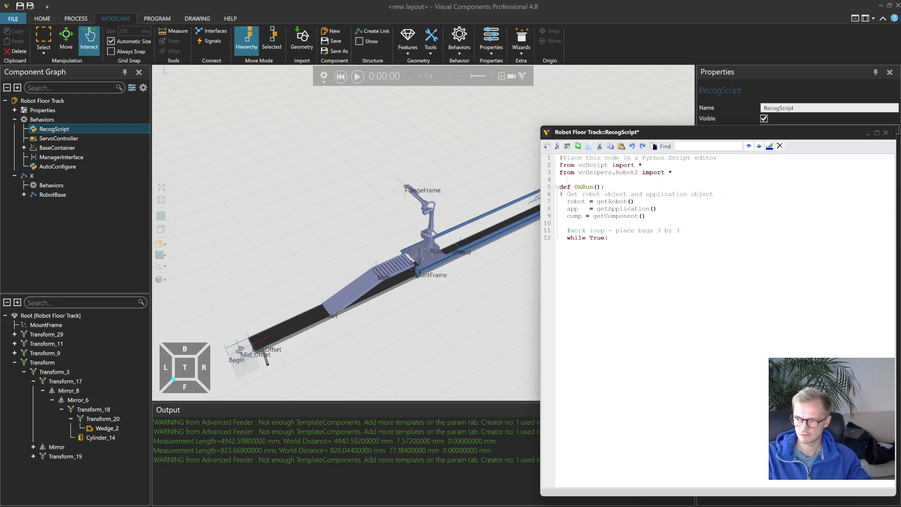
pyautogui.write('ontainer')
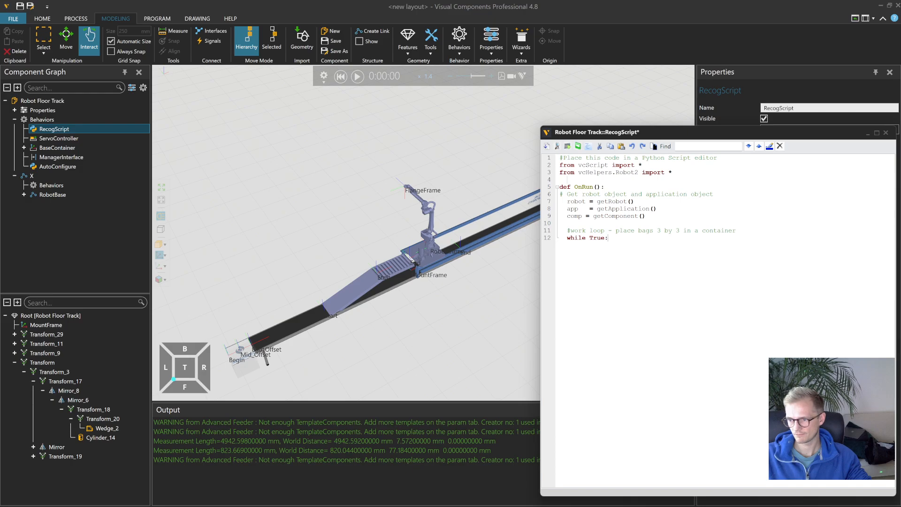
pyautogui.press('Tab')
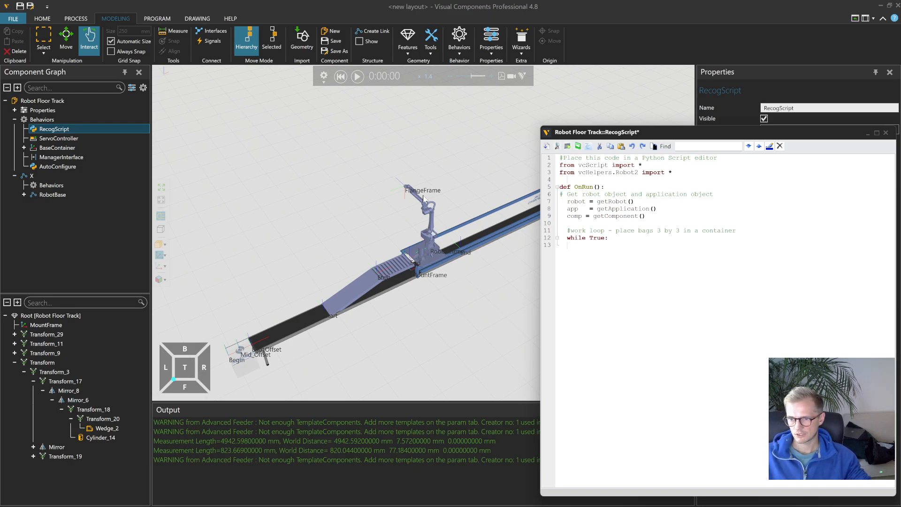
# - Rename the roller conveyor beside the robot as conveyor_robot, moving the script editor clear of the component properties
pyautogui.scroll(2, 407, 271)
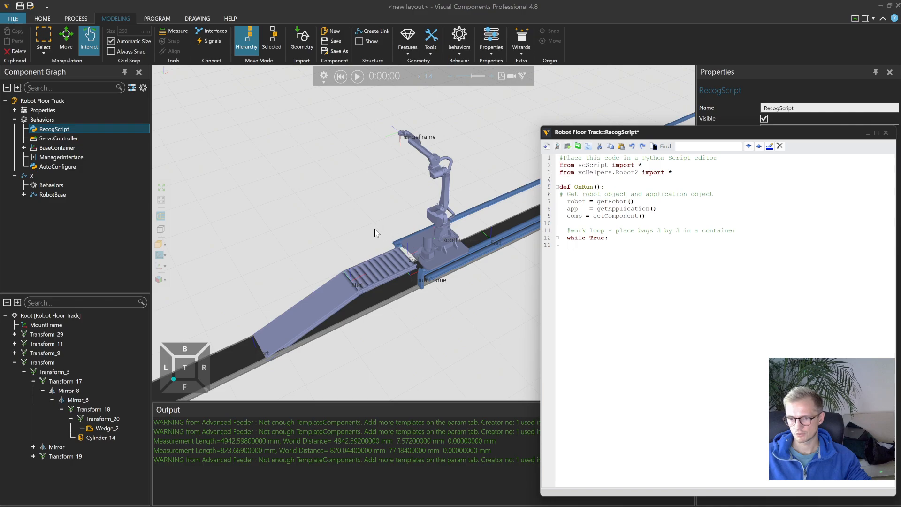
pyautogui.scroll(2, 394, 285)
pyautogui.scroll(2, 394, 285)
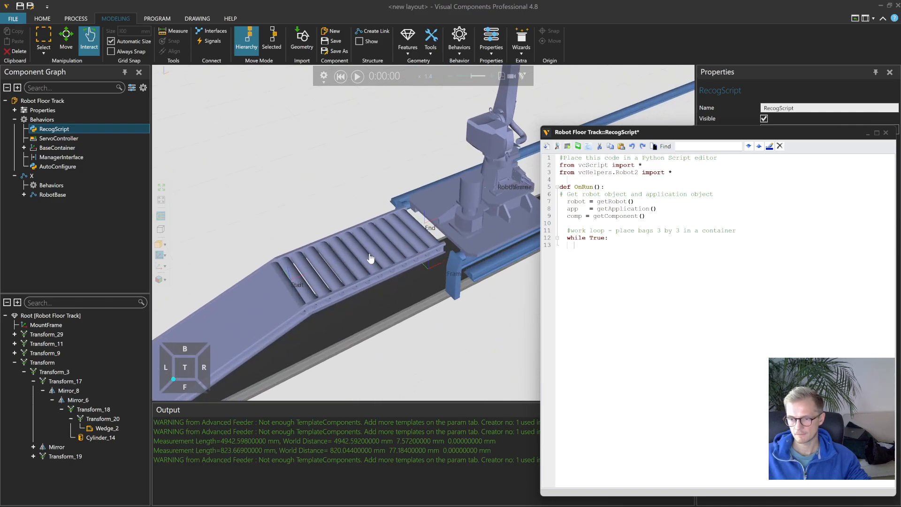
pyautogui.scroll(-2, 384, 265)
pyautogui.click(384, 261)
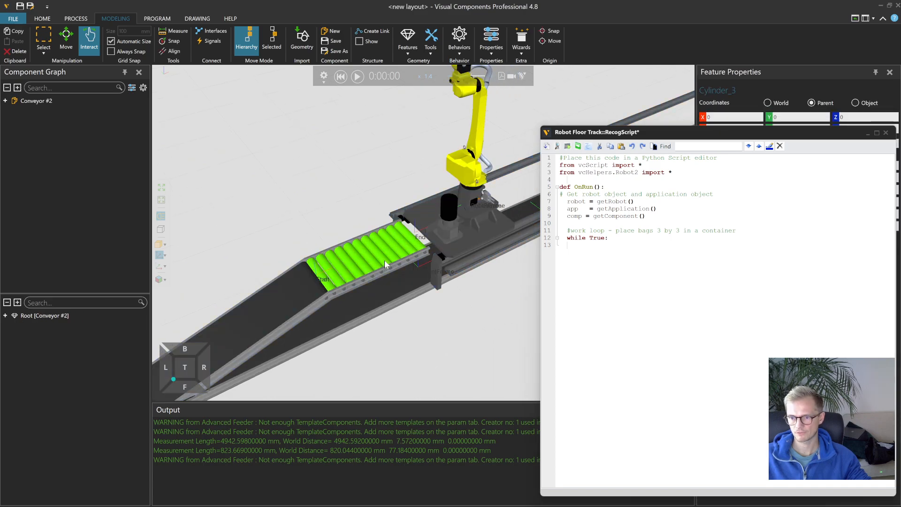
pyautogui.moveTo(664, 133); pyautogui.dragTo(453, 146)
pyautogui.click(750, 165)
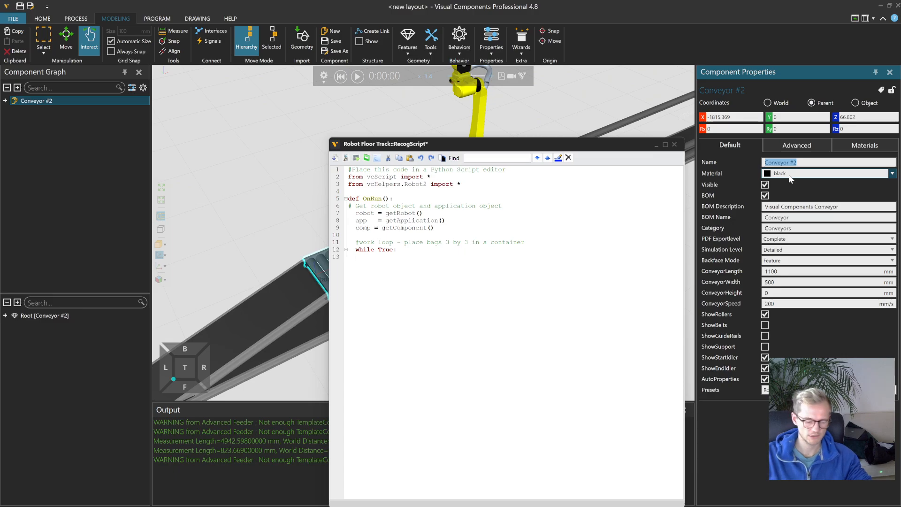
pyautogui.write('conveyor')
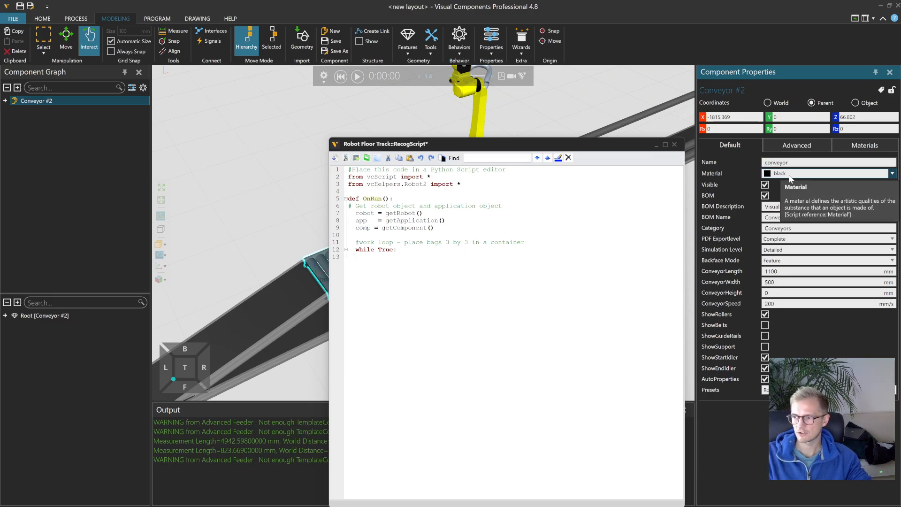
pyautogui.write('_robot')
pyautogui.press('Return')
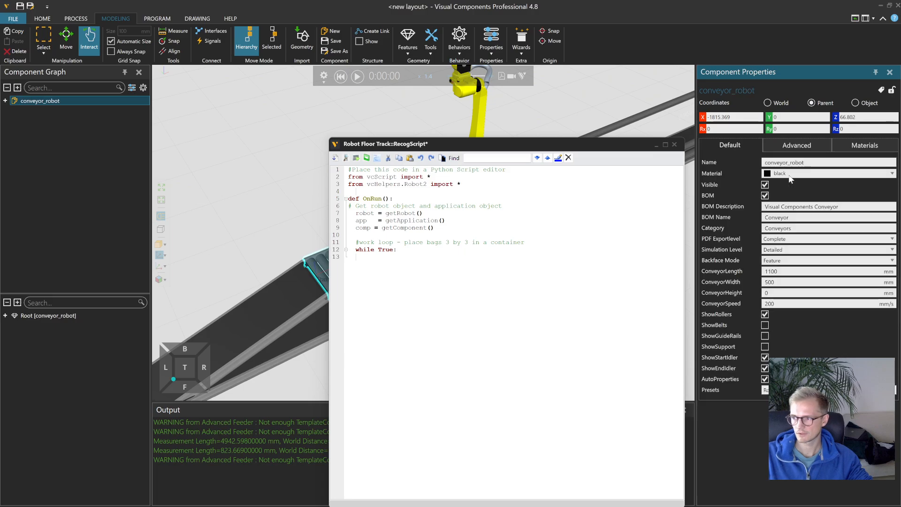
# - Add the line conveyor_robot = app.findComponent("conveyor_robot") below the component line in RecogScript, followed by a blank line
pyautogui.click(356, 235)
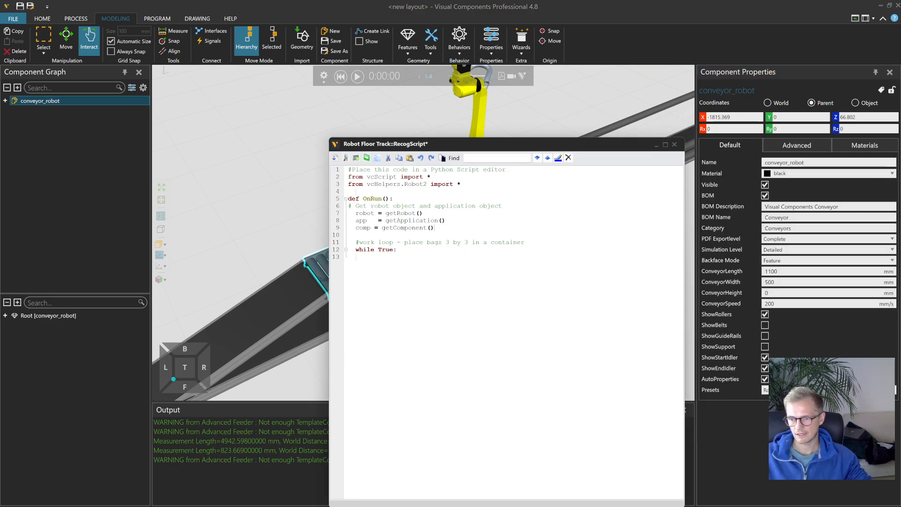
pyautogui.press('Return')
pyautogui.write('conveyor_robot')
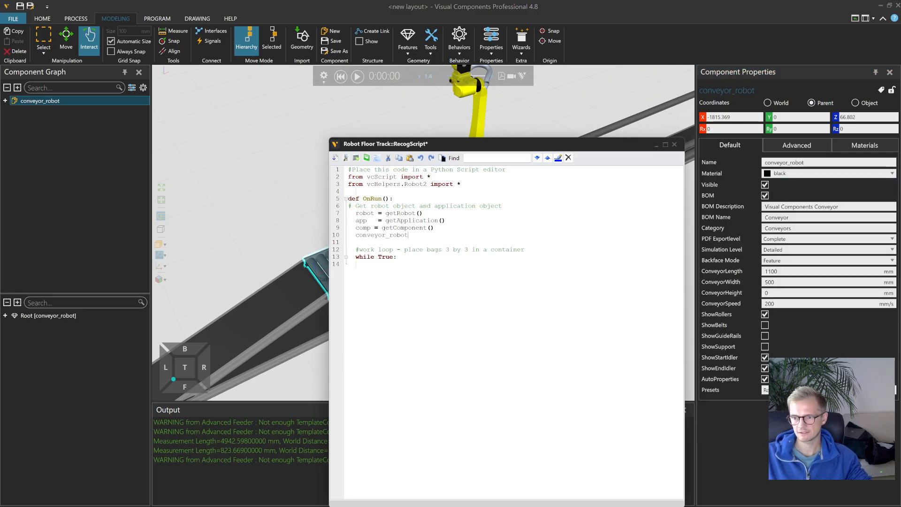
pyautogui.write('= app')
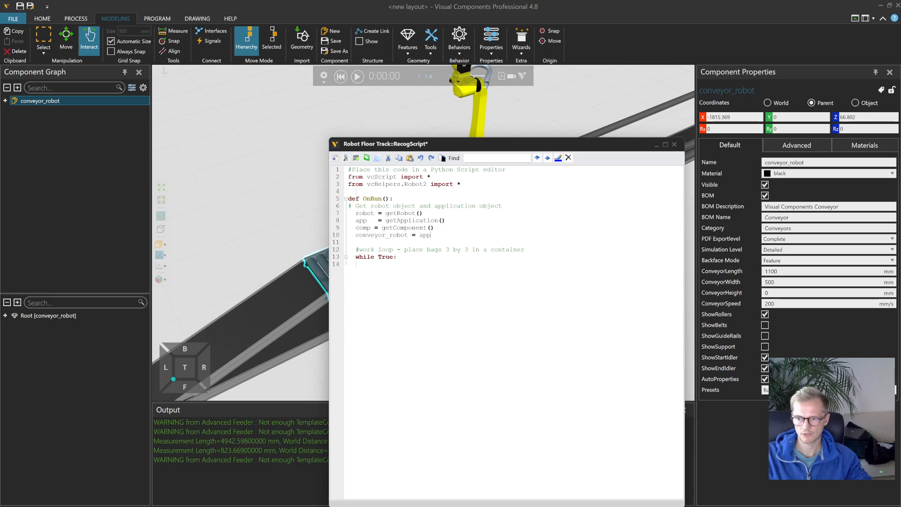
pyautogui.write('.findcomponent("')
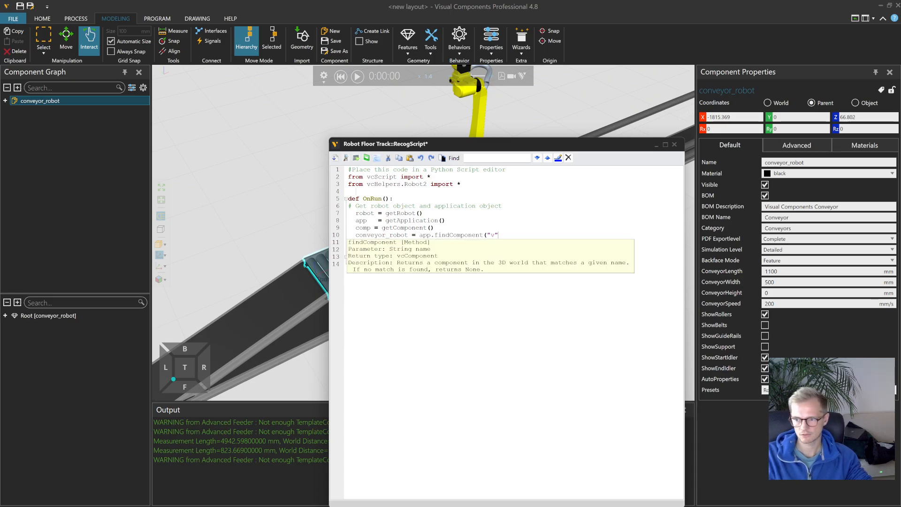
pyautogui.write('conveyor_robot')
pyautogui.write('")')
pyautogui.write('#work loop - place bags 3 by 3 in a container while True:')
pyautogui.doubleClick(387, 235)
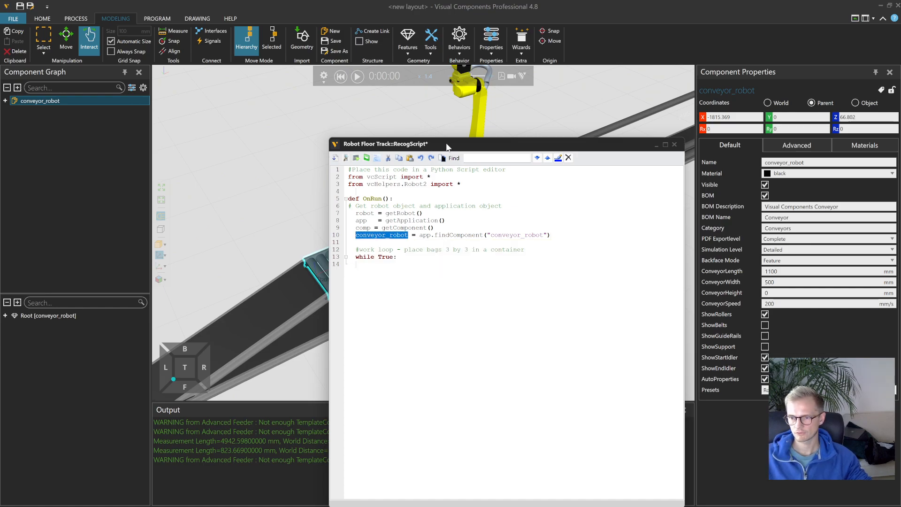
pyautogui.click(553, 236)
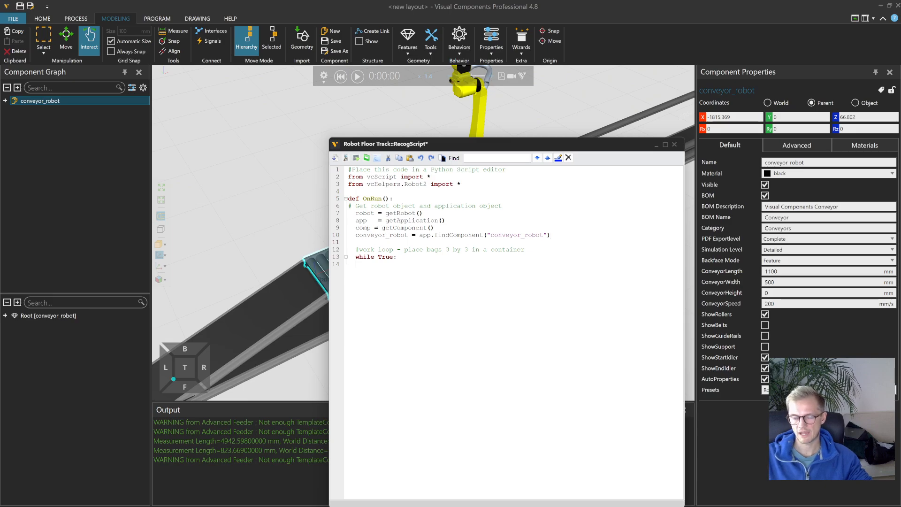
pyautogui.press('Return')
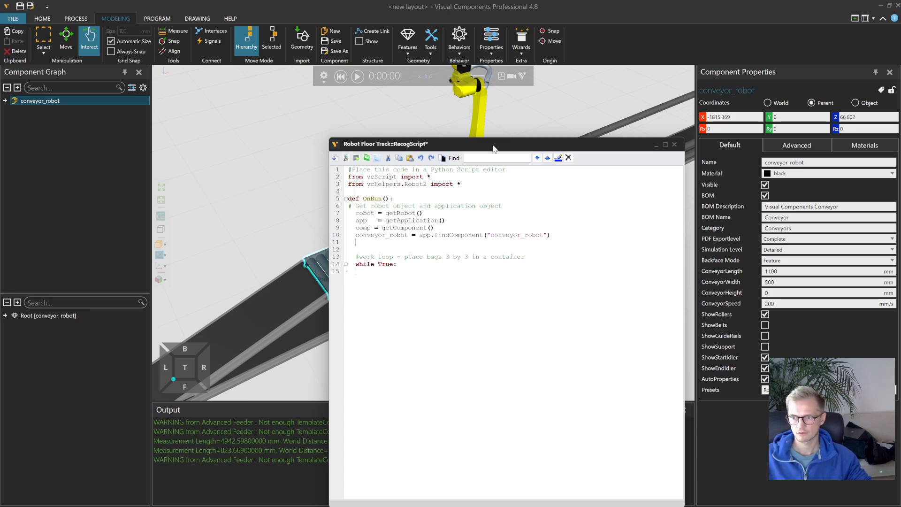
# - Move the RecogScript editor clear of the conveyor and robot, and clear the output messages
pyautogui.moveTo(493, 144); pyautogui.dragTo(663, 124)
pyautogui.rightClick(368, 458)
pyautogui.click(372, 464)
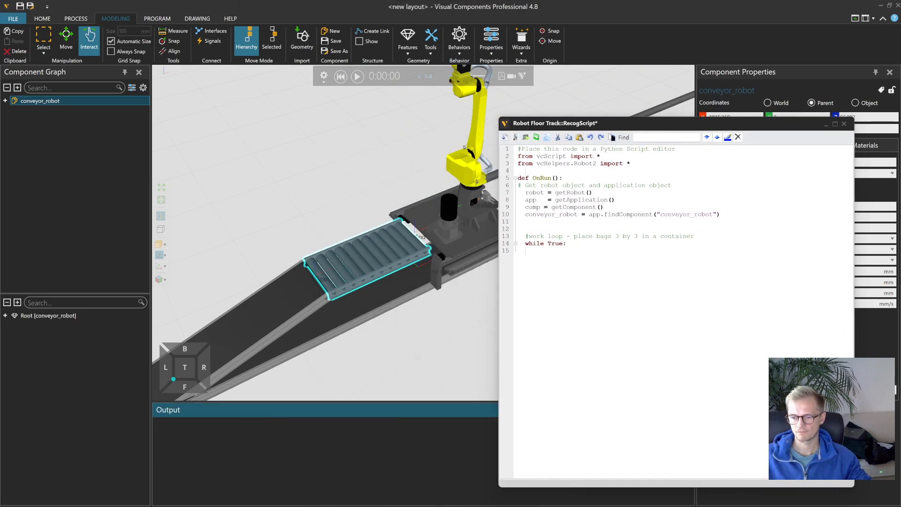
pyautogui.scroll(-3, 386, 333)
pyautogui.moveTo(414, 337); pyautogui.dragTo(389, 305, button='right')
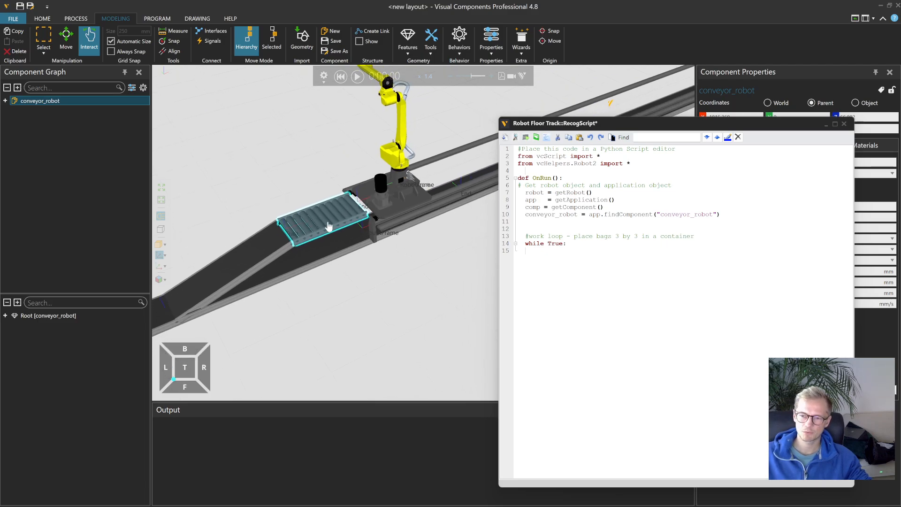
pyautogui.moveTo(330, 235); pyautogui.dragTo(388, 268, button='right')
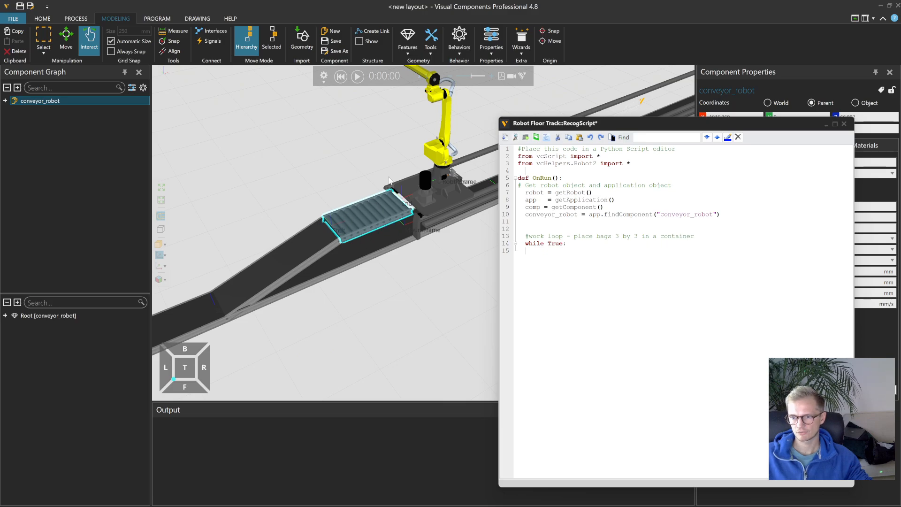
pyautogui.moveTo(447, 250); pyautogui.dragTo(435, 282, button='middle')
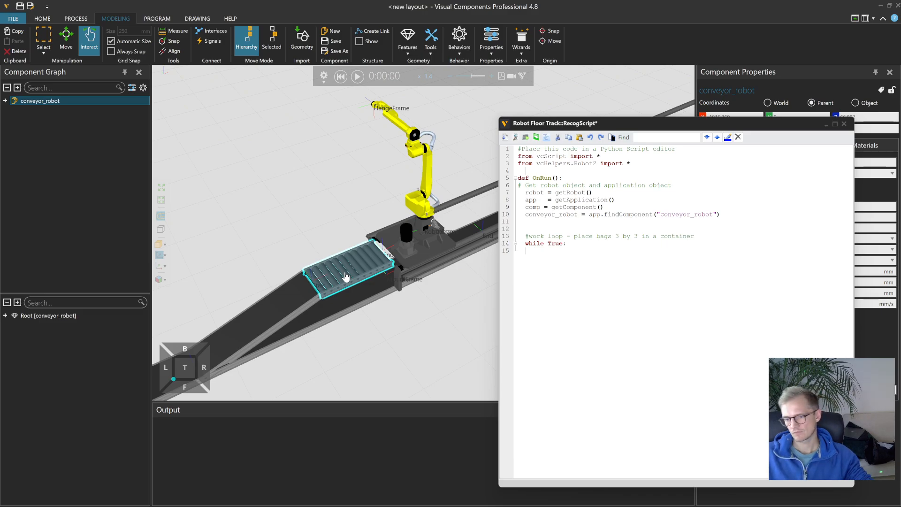
pyautogui.scroll(3, 341, 298)
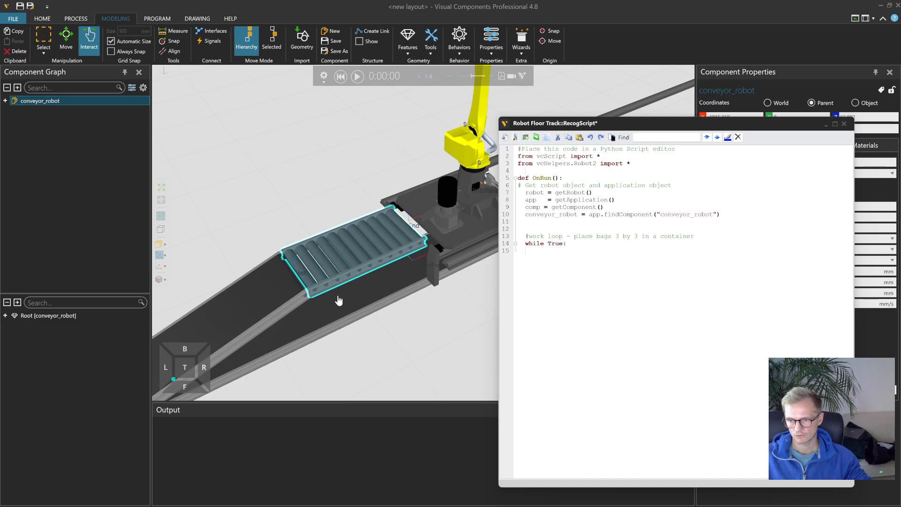
pyautogui.scroll(-2, 345, 302)
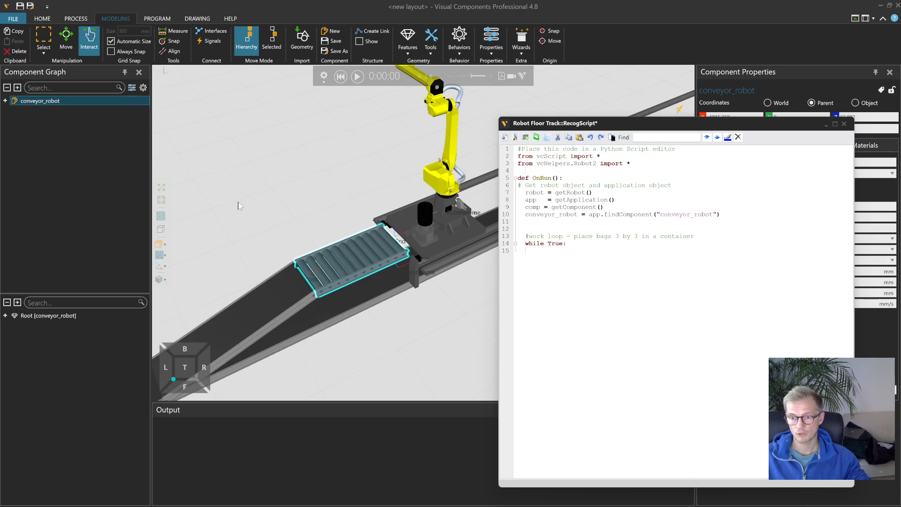
# - Add a Python Script behavior to the conveyor_robot component's behaviors
pyautogui.click(5, 100)
pyautogui.click(15, 119)
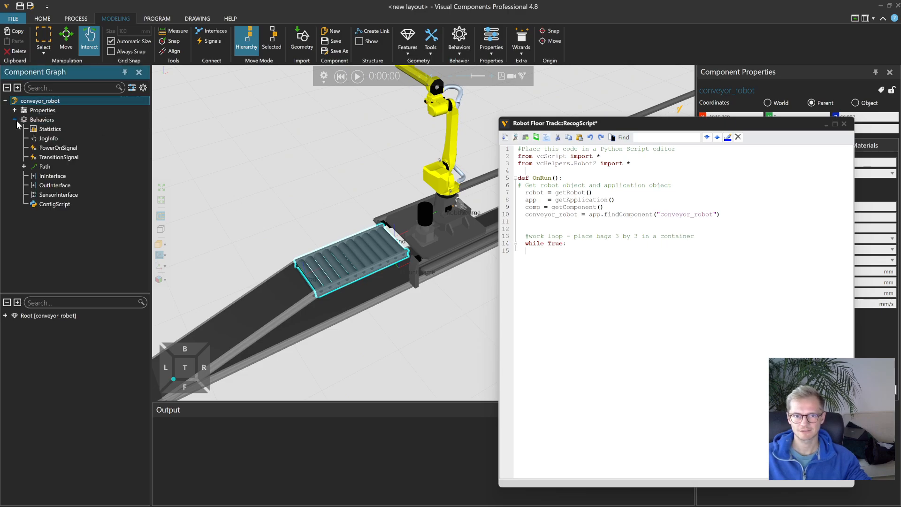
pyautogui.click(66, 121)
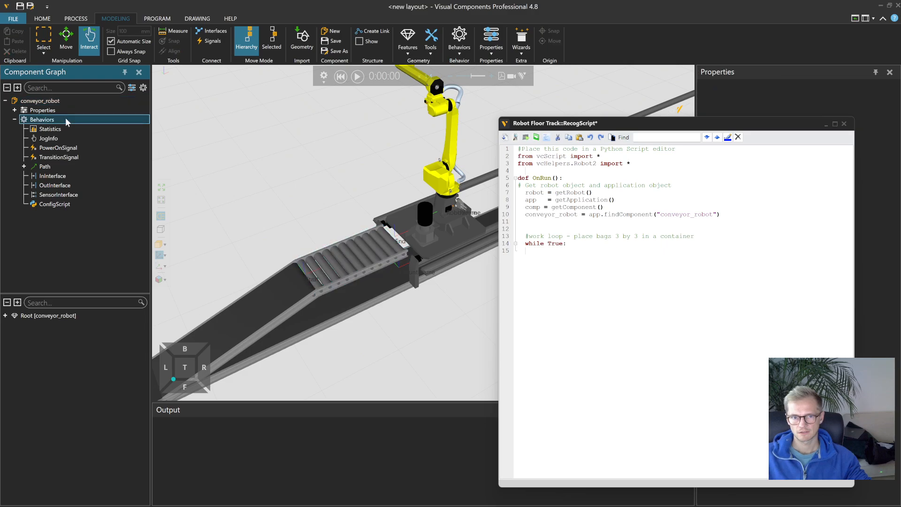
pyautogui.click(457, 52)
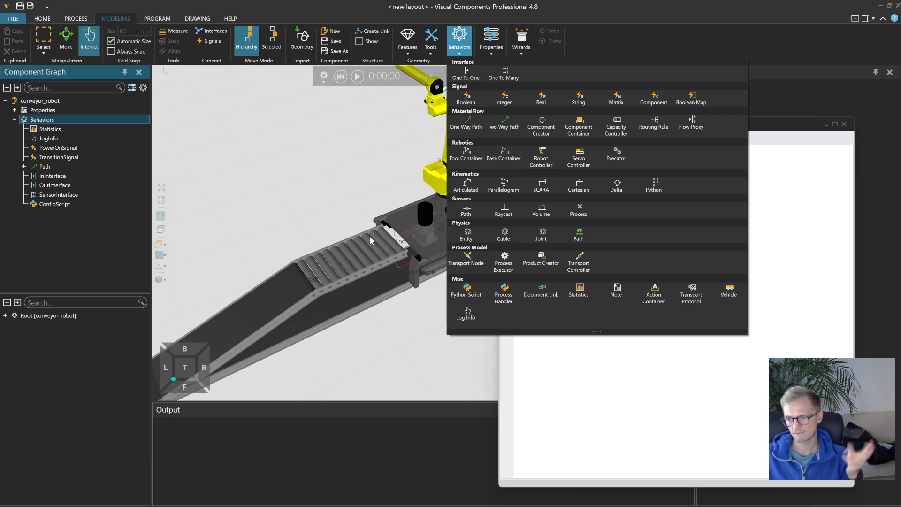
pyautogui.click(470, 295)
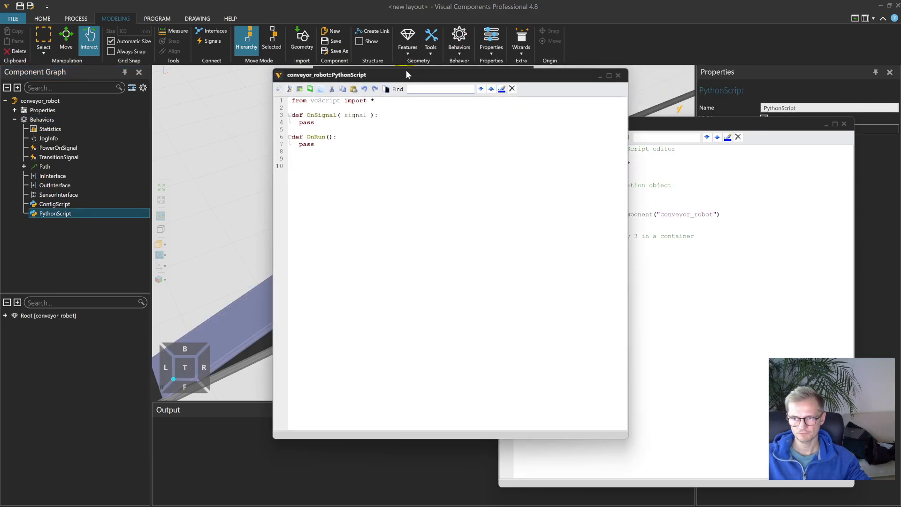
# - Replace the default OnSignal and OnRun functions in the conveyor_robot script with comp = getComponent(), keeping the editor clear of the conveyor
pyautogui.moveTo(406, 72); pyautogui.dragTo(594, 101)
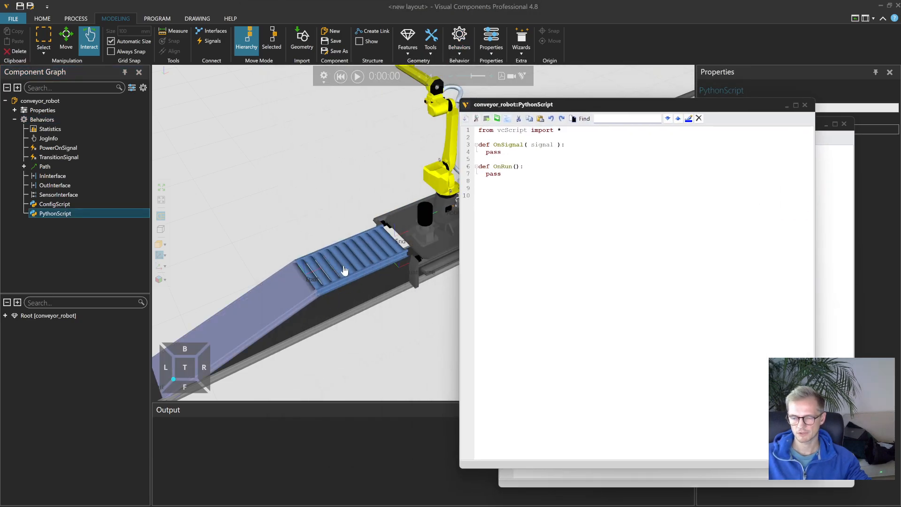
pyautogui.click(57, 214)
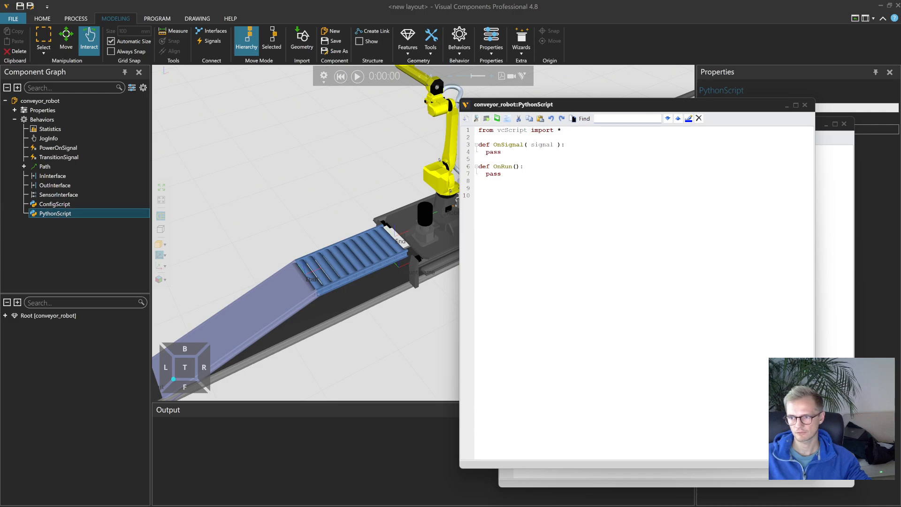
pyautogui.moveTo(502, 175); pyautogui.dragTo(477, 144)
pyautogui.press('BackSpace')
pyautogui.write('COMP =')
pyautogui.hotkey('shift', 'Home')
pyautogui.write('comp = getcomp')
pyautogui.hotkey('ctrl', 'space')
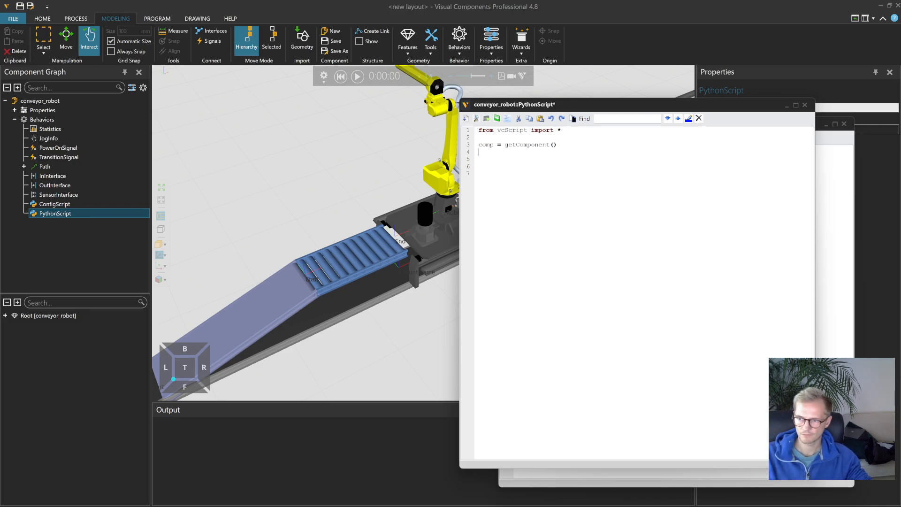
# - Add path = comp.findBehaviour("Path") below the component line and assign the handler with path.OnTransition = ontrans
pyautogui.write('path = comp.findBehaviour')
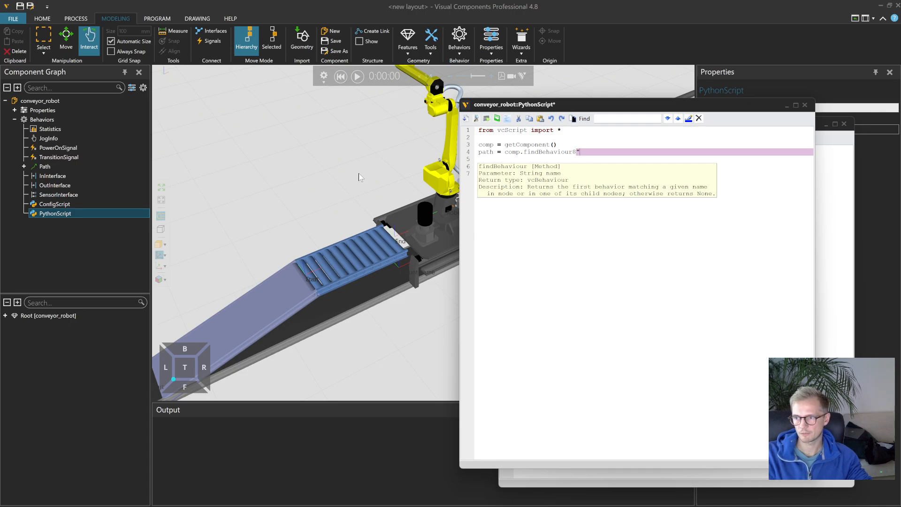
pyautogui.write('("Path")')
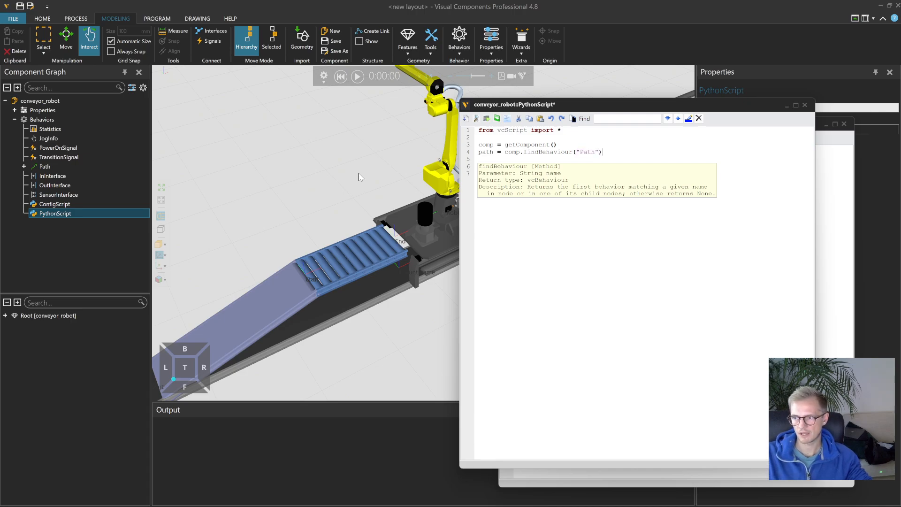
pyautogui.press('Return')
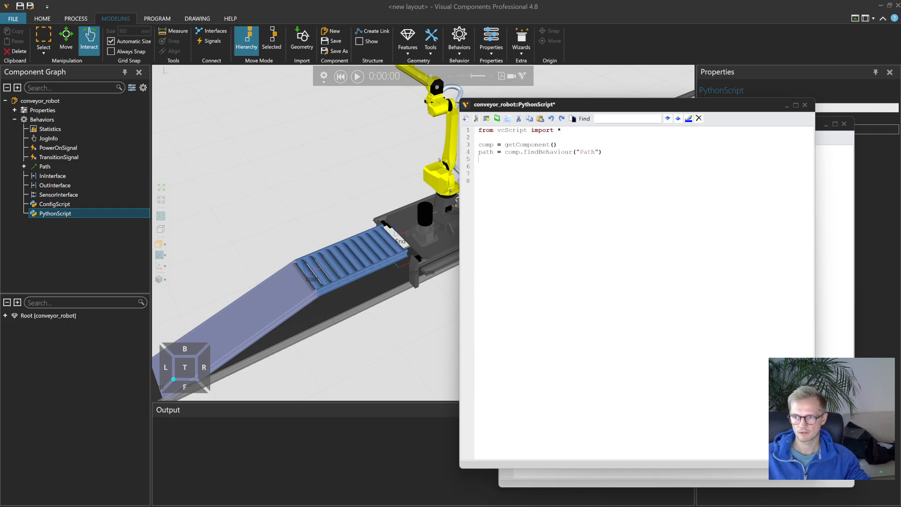
pyautogui.write('path.OnTransition =')
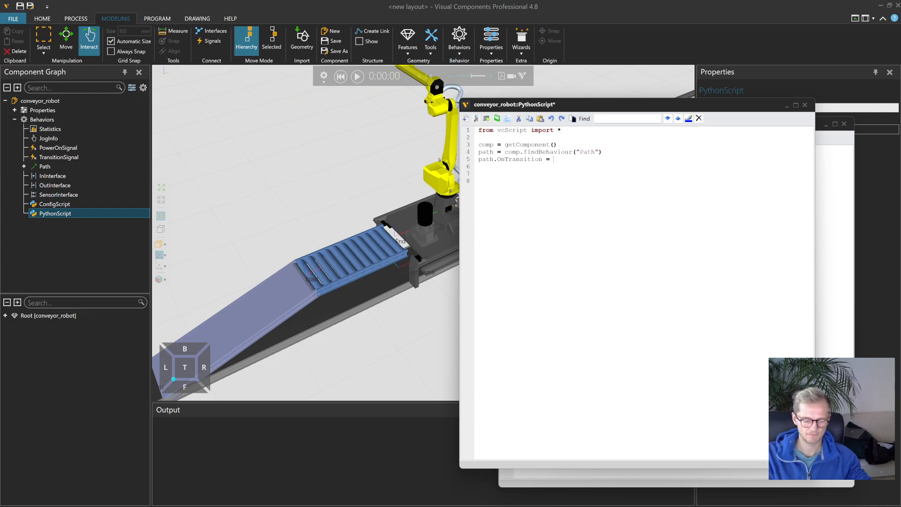
# - Define def ontrans(part, arrive): above the component line, with an if arrive: block inside it
pyautogui.hotkey('ctrl', 'shift', 'Left')
pyautogui.hotkey('ctrl', 'c')
pyautogui.press('Up')
pyautogui.press('Up')
pyautogui.press('Return')
pyautogui.press('Return')
pyautogui.press('Up')
pyautogui.write('def')
pyautogui.hotkey('ctrl', 'v')
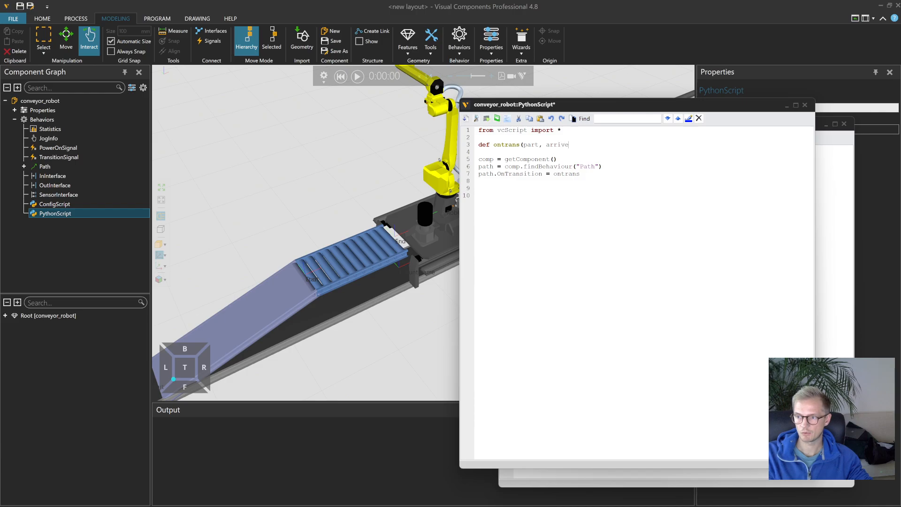
pyautogui.write('(part, arrive):')
pyautogui.press('Return')
pyautogui.write('if arrive:')
pyautogui.press('Return')
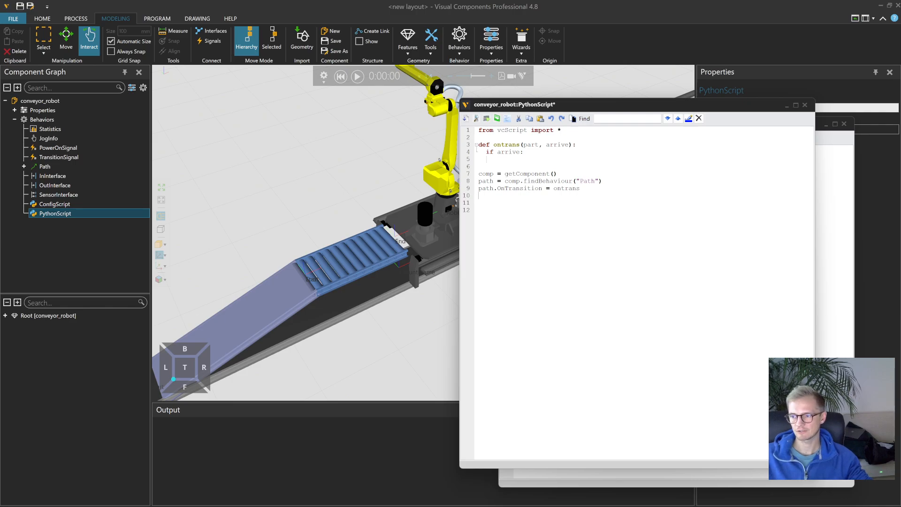
# - Add the line arrive_signal = comp.findBehaviour("ArriveSignal") below the OnTransition assignment
pyautogui.write('ignal')
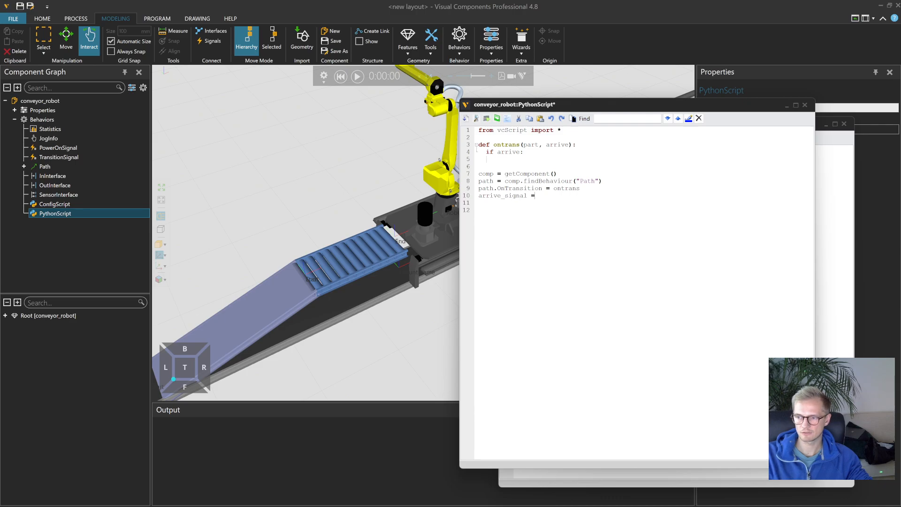
pyautogui.write(' = comp.findBehaviour("')
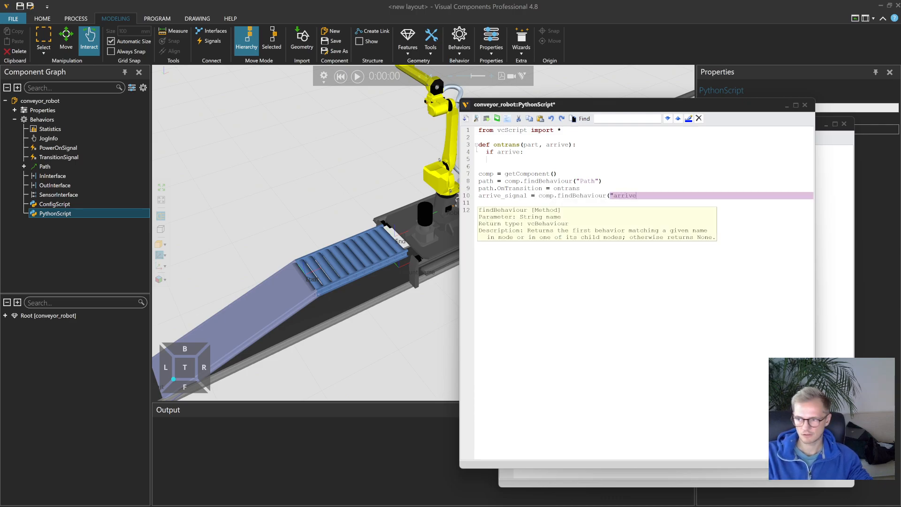
pyautogui.write('arrive')
pyautogui.press('BackSpace')
pyautogui.press('BackSpace')
pyautogui.press('BackSpace')
pyautogui.press('BackSpace')
pyautogui.press('BackSpace')
pyautogui.press('BackSpace')
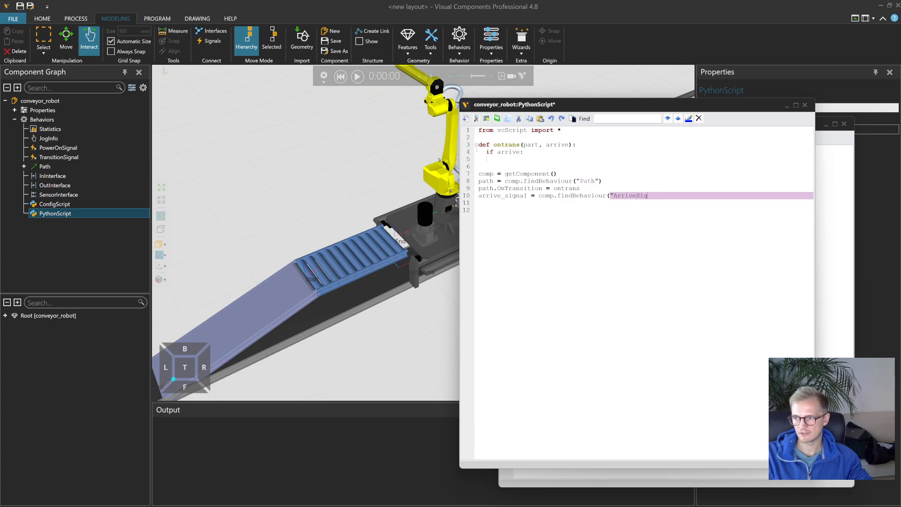
pyautogui.write('ArriveSignal")')
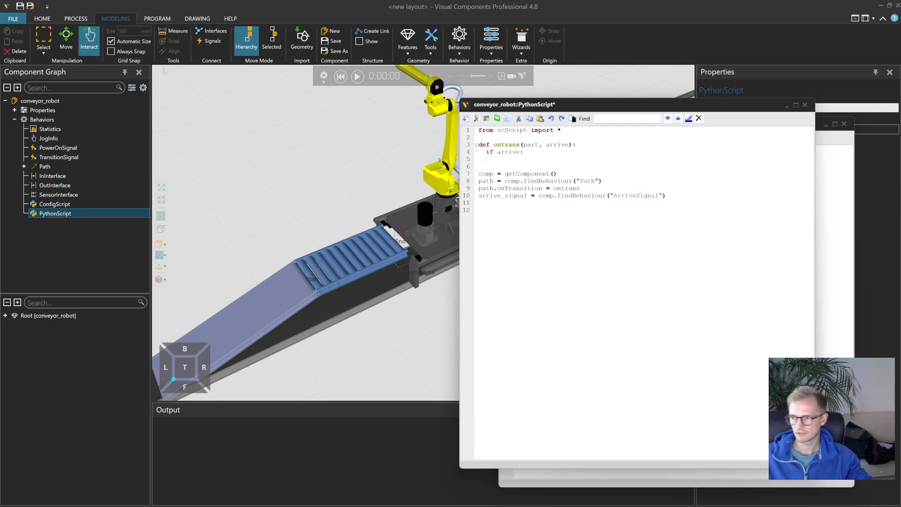
# - Rename the arrive_signal variable to ArriveSignal and move its whole line into ontrans, above if arrive:
pyautogui.doubleClick(637, 195)
pyautogui.hotkey('ctrl', 'c')
pyautogui.doubleClick(502, 195)
pyautogui.hotkey('ctrl', 'v')
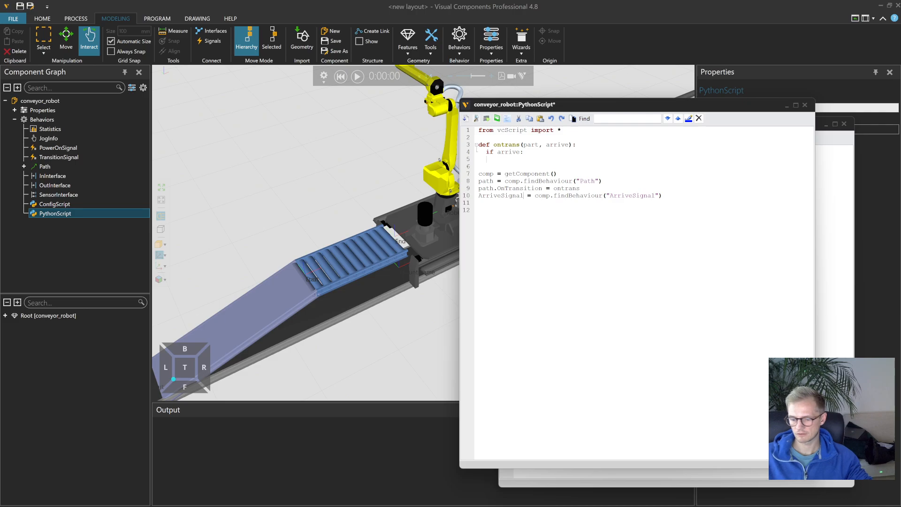
pyautogui.hotkey('shift', 'Home')
pyautogui.hotkey('ctrl', 'x')
pyautogui.press('Up')
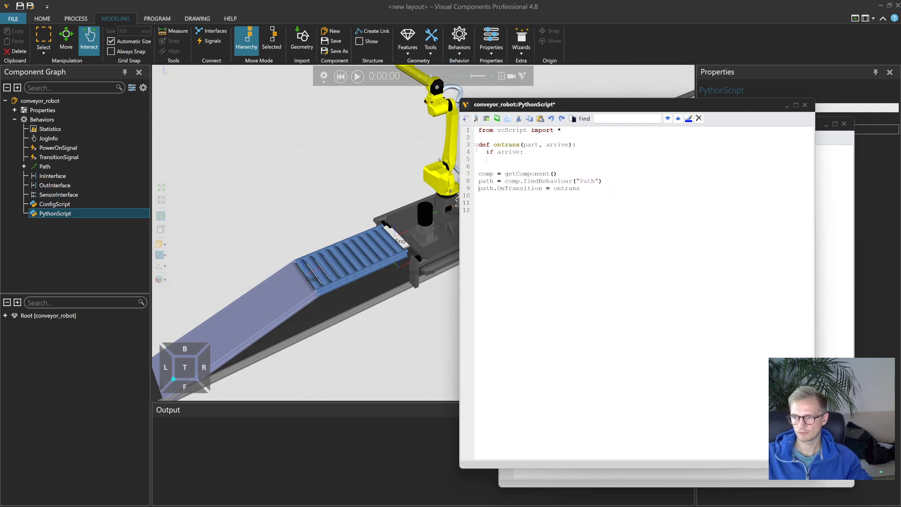
pyautogui.press('Return')
pyautogui.hotkey('ctrl', 'v')
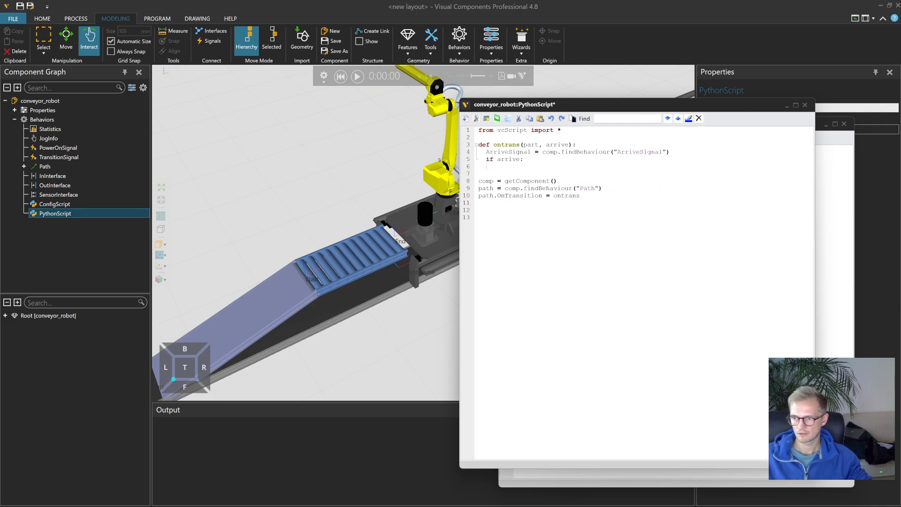
# - Add ArriveSignal.signal(True) inside the if arrive: block of ontrans
pyautogui.doubleClick(508, 152)
pyautogui.click(494, 166)
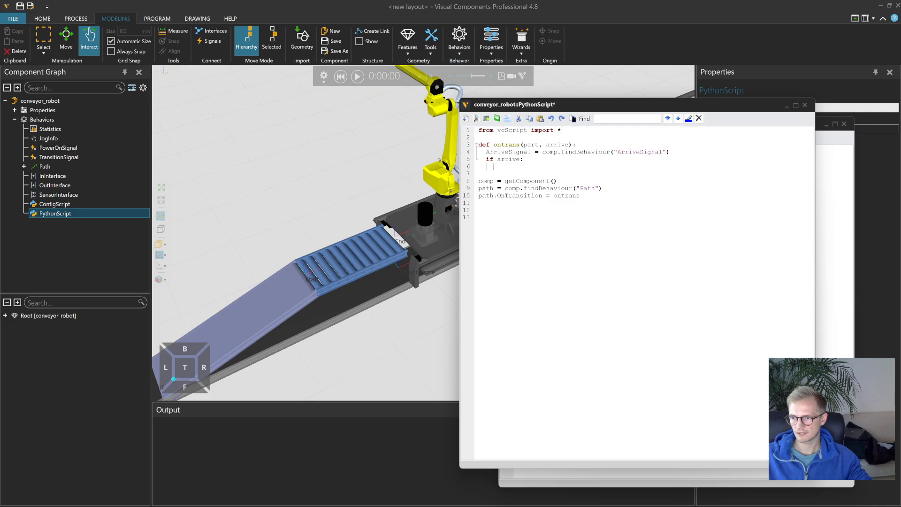
pyautogui.doubleClick(508, 151)
pyautogui.hotkey('ctrl', 'c')
pyautogui.click(494, 167)
pyautogui.hotkey('ctrl', 'v')
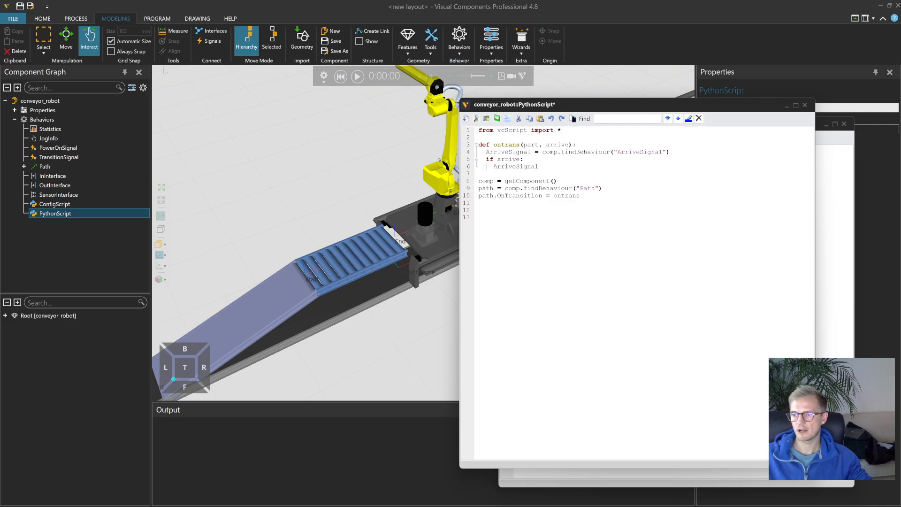
pyautogui.write('.signal(')
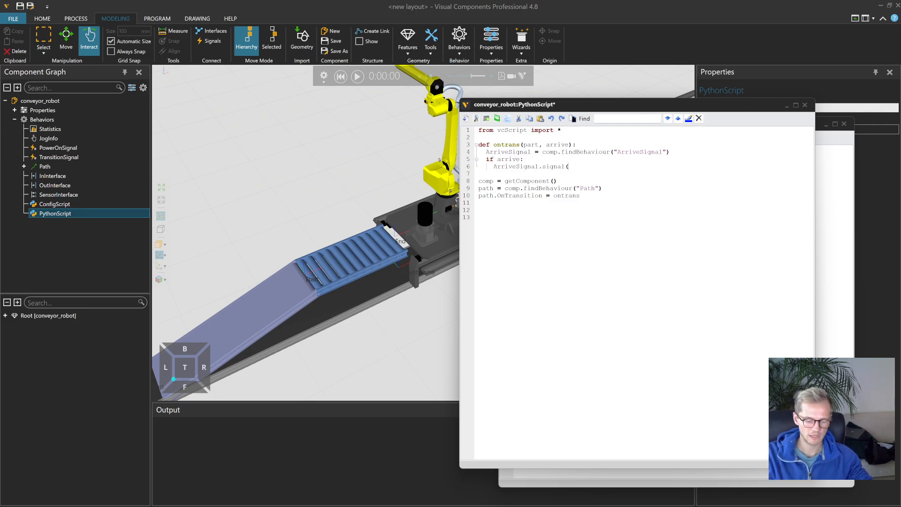
pyautogui.write('True)')
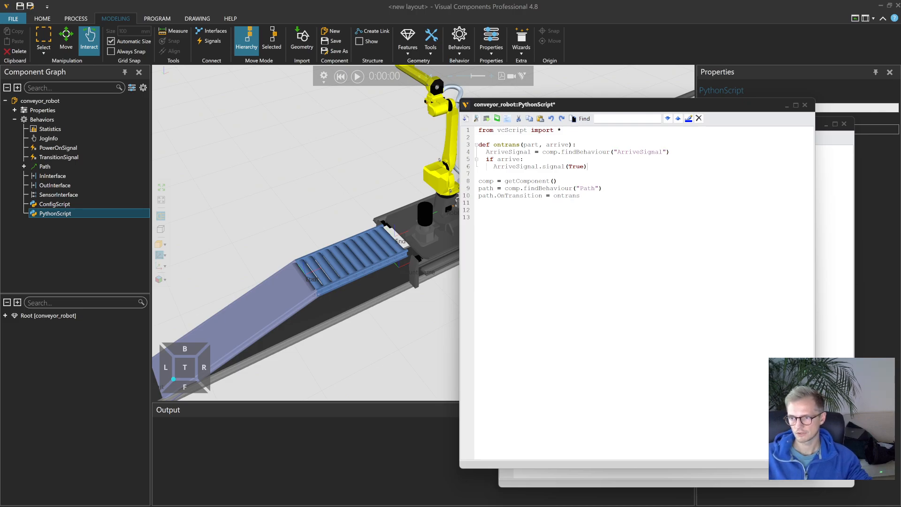
# - Save the conveyor_robot Python script and close its editor
pyautogui.moveTo(479, 137); pyautogui.dragTo(478, 202)
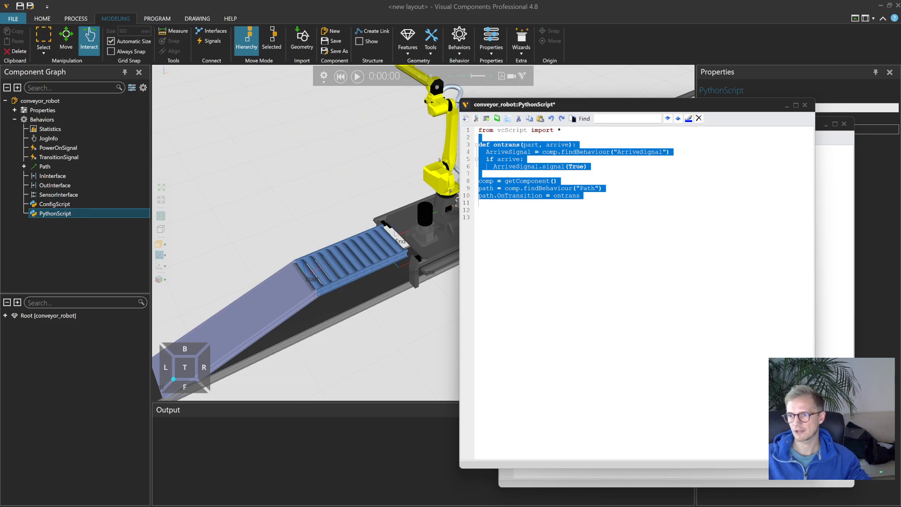
pyautogui.click(466, 119)
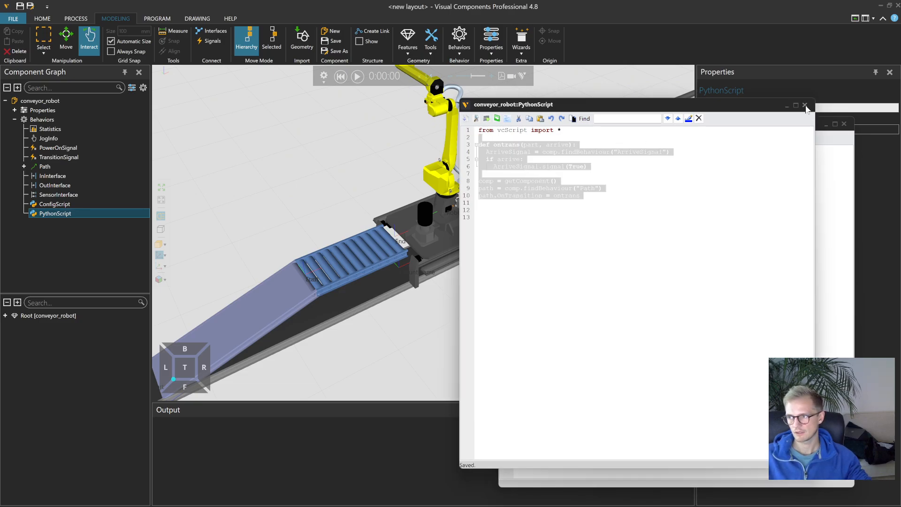
pyautogui.click(805, 104)
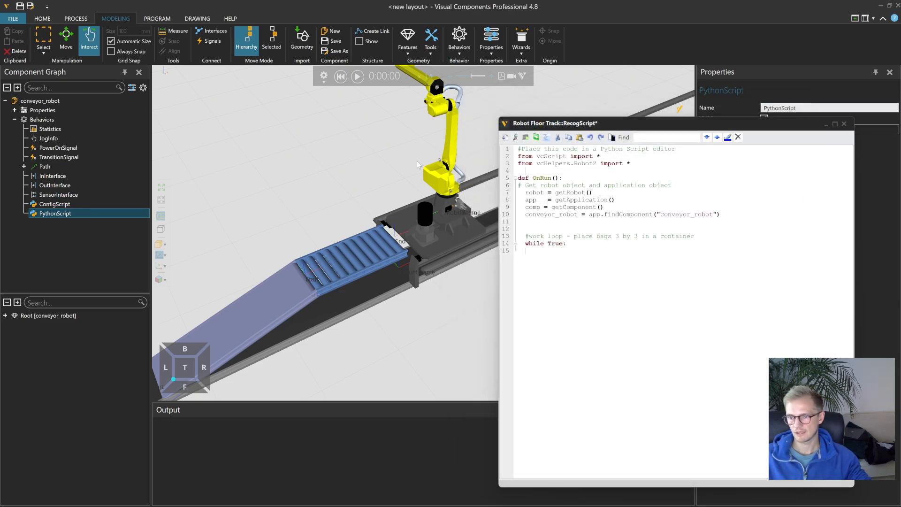
# - Run the simulation faster to check the bags' travel toward conveyor_robot, moving the RecogScript editor aside and clearing the output, and reset it
pyautogui.click(357, 76)
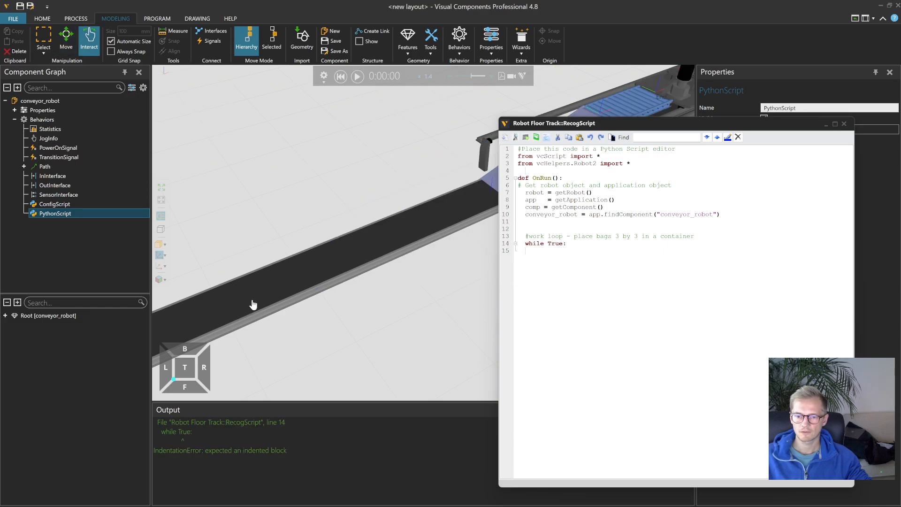
pyautogui.moveTo(572, 125); pyautogui.dragTo(673, 156)
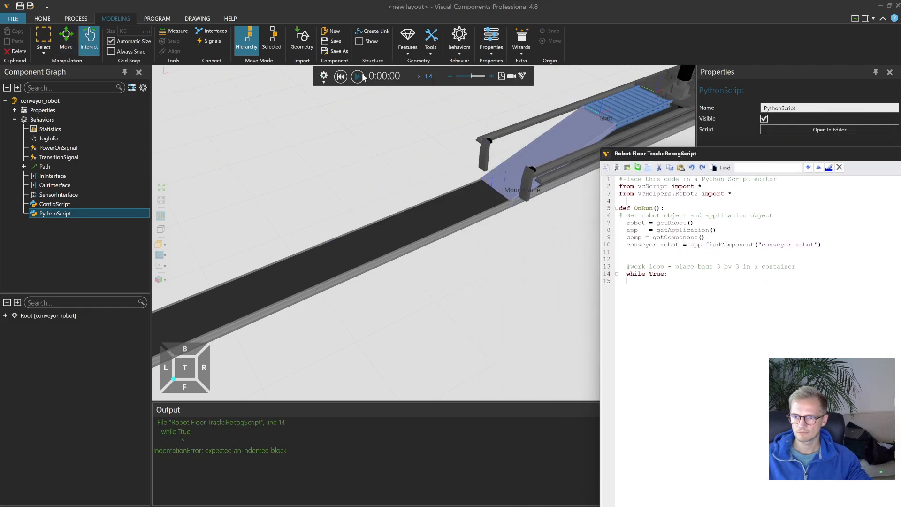
pyautogui.click(357, 76)
pyautogui.rightClick(399, 430)
pyautogui.click(413, 438)
pyautogui.moveTo(480, 175); pyautogui.dragTo(430, 197, button='middle')
pyautogui.click(48, 21)
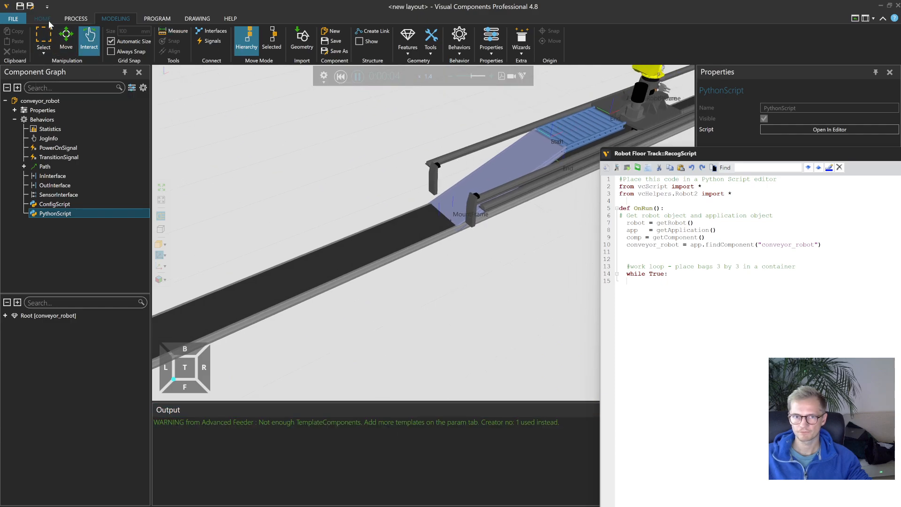
pyautogui.moveTo(550, 223); pyautogui.dragTo(392, 267, button='middle')
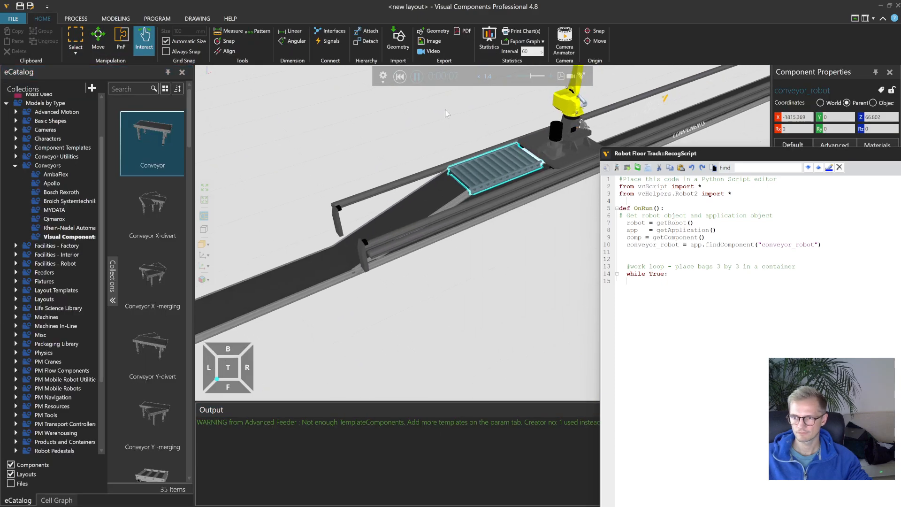
pyautogui.moveTo(531, 76); pyautogui.dragTo(534, 77)
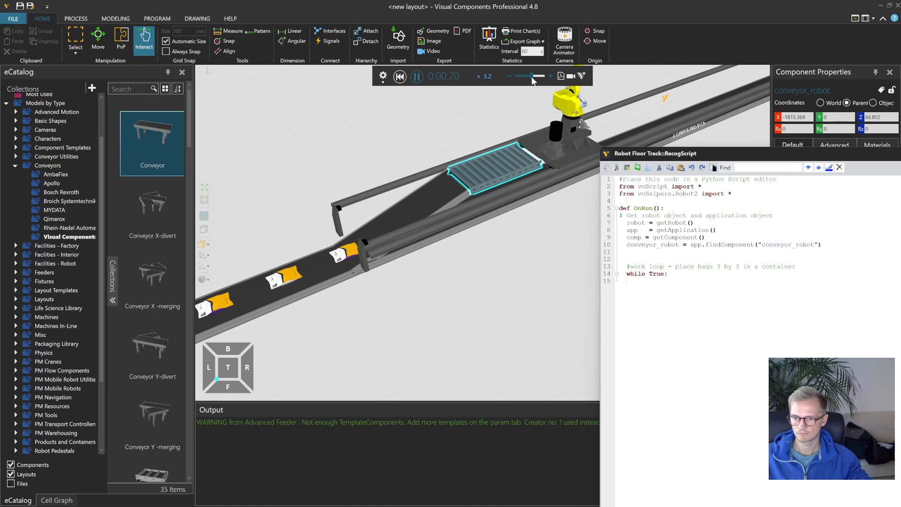
pyautogui.click(399, 76)
# - Detach the sloped Conveyor #3 with PnP and snap it back between the belt conveyor and conveyor_robot
pyautogui.click(442, 212)
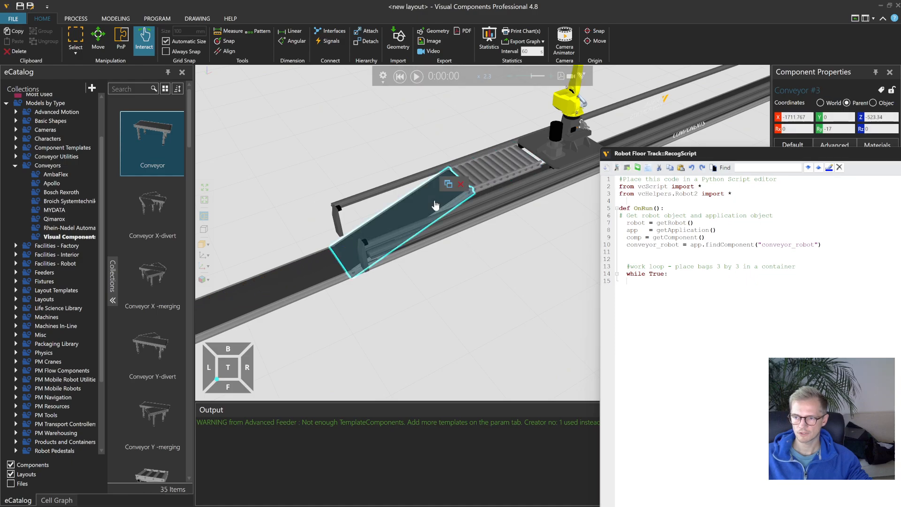
pyautogui.click(124, 42)
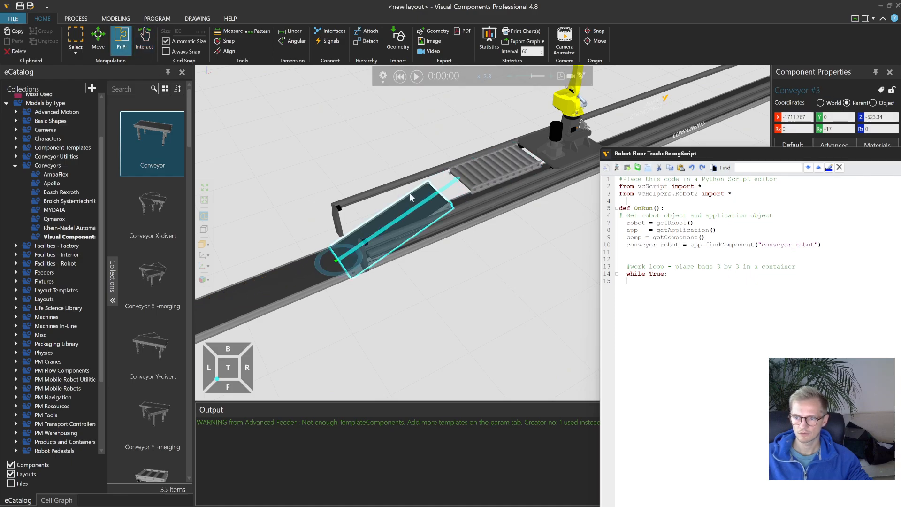
pyautogui.click(407, 197)
pyautogui.click(124, 41)
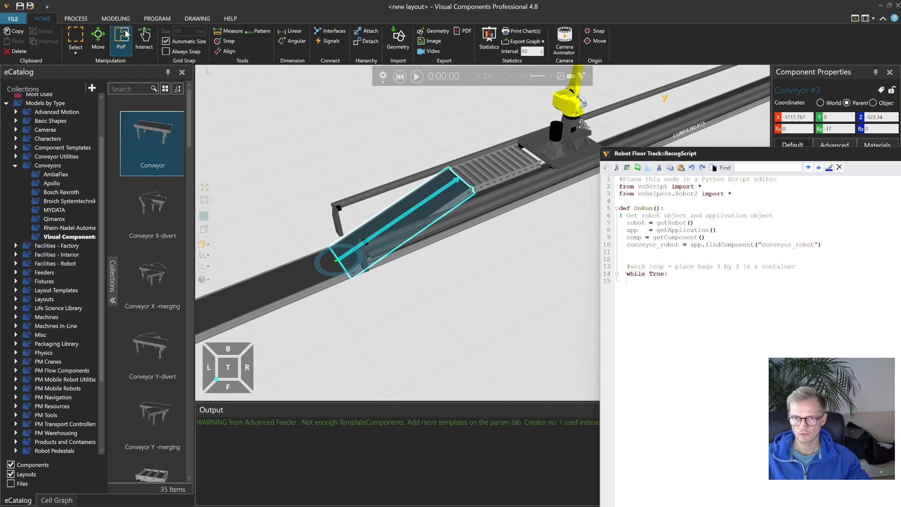
pyautogui.moveTo(413, 204)
pyautogui.mouseDown()
pyautogui.moveTo(380, 194)
pyautogui.moveTo(412, 202)
pyautogui.mouseUp()
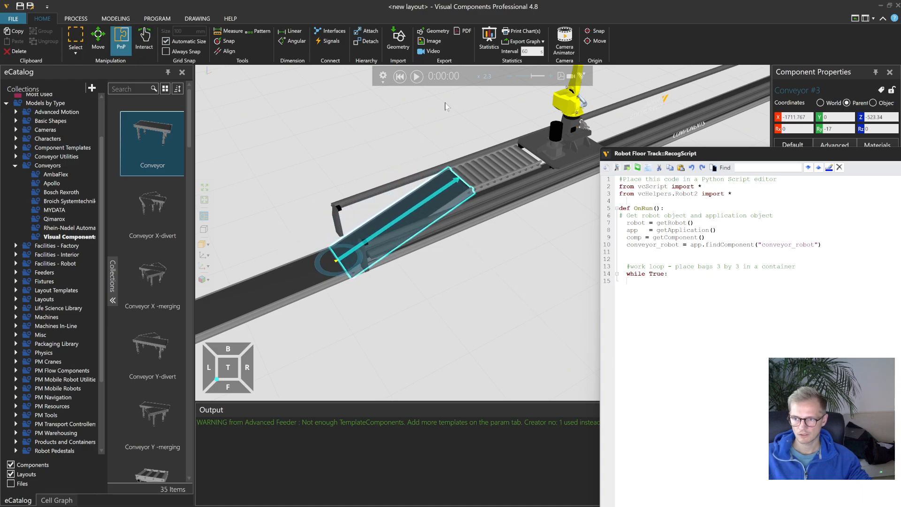
# - Run the simulation again to examine from the side how bags pass onto the sloped conveyor, and reset it
pyautogui.click(416, 77)
pyautogui.moveTo(531, 76); pyautogui.dragTo(533, 77)
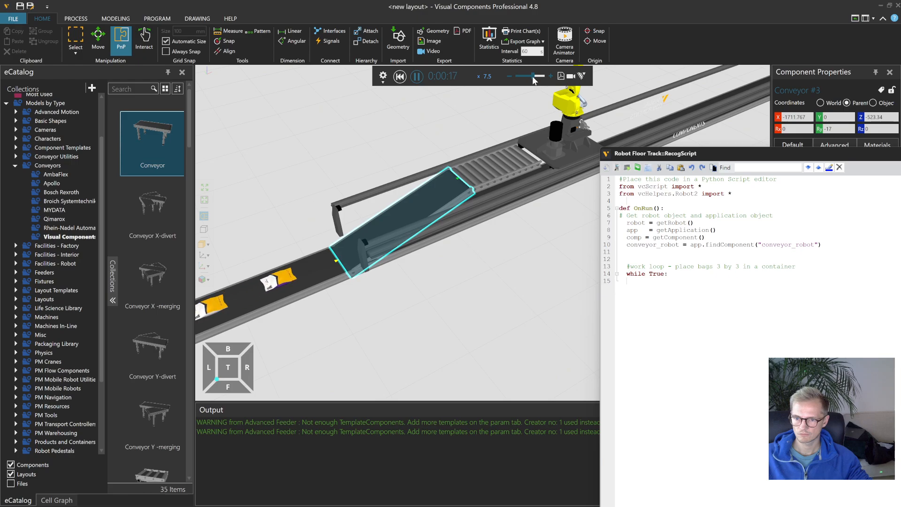
pyautogui.moveTo(533, 78); pyautogui.dragTo(531, 77)
pyautogui.moveTo(529, 298); pyautogui.dragTo(508, 285, button='right')
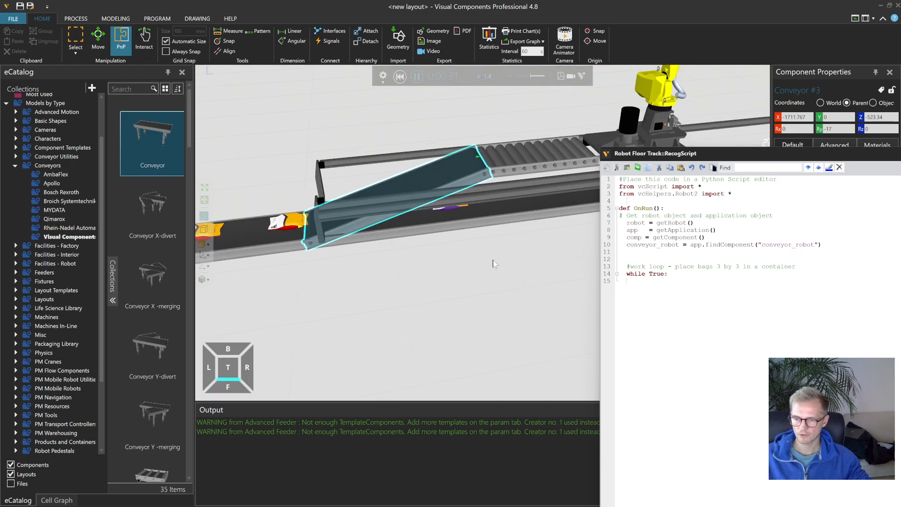
pyautogui.click(402, 78)
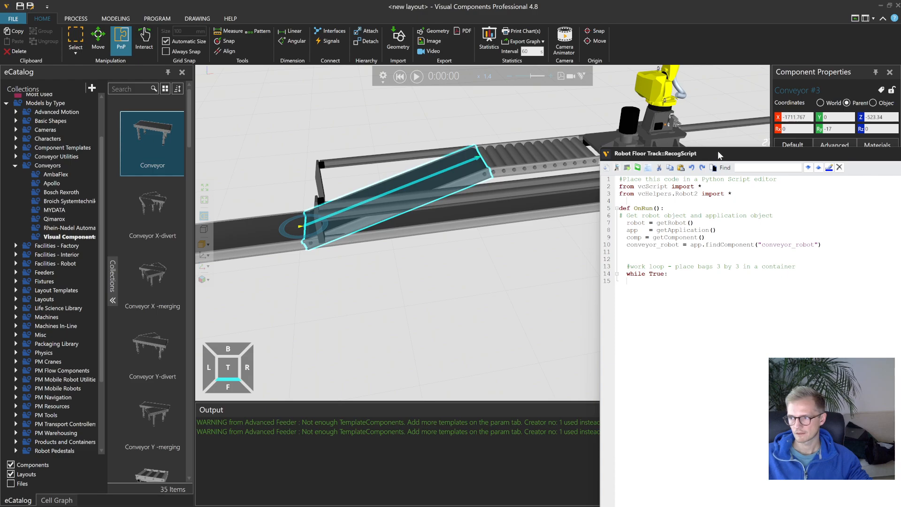
# - Move the RecogScript editor clear of the conveyors and clear the output messages
pyautogui.moveTo(720, 148); pyautogui.dragTo(633, 202)
pyautogui.scroll(-3, 409, 287)
pyautogui.scroll(-2, 409, 286)
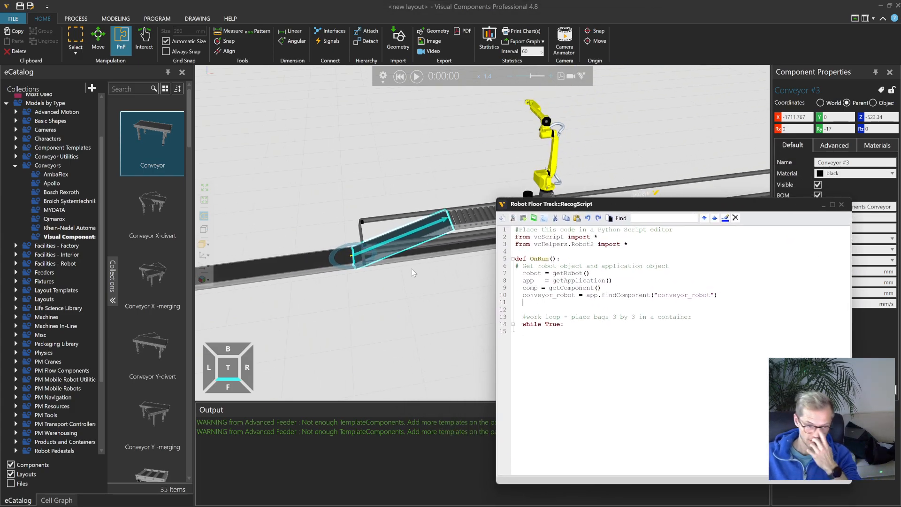
pyautogui.moveTo(407, 286); pyautogui.dragTo(362, 289, button='right')
pyautogui.moveTo(596, 203); pyautogui.dragTo(641, 247)
pyautogui.moveTo(512, 287); pyautogui.dragTo(518, 258, button='right')
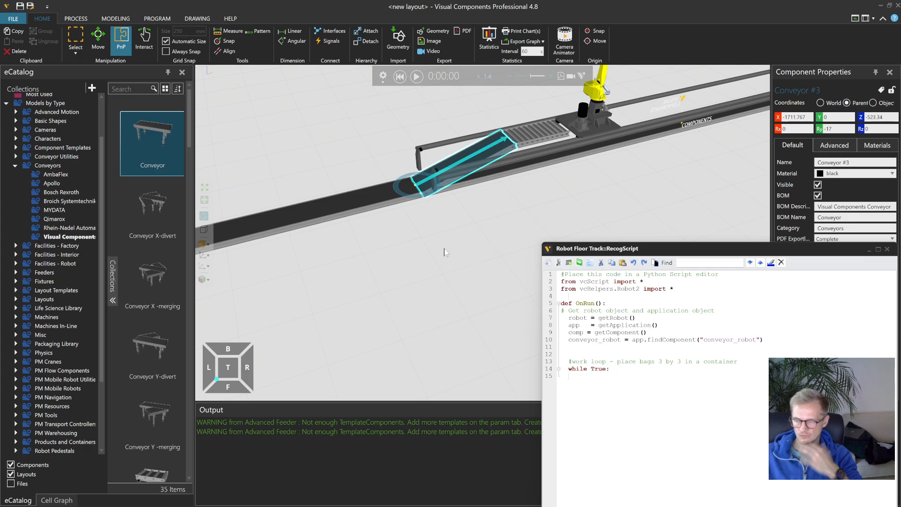
pyautogui.click(398, 77)
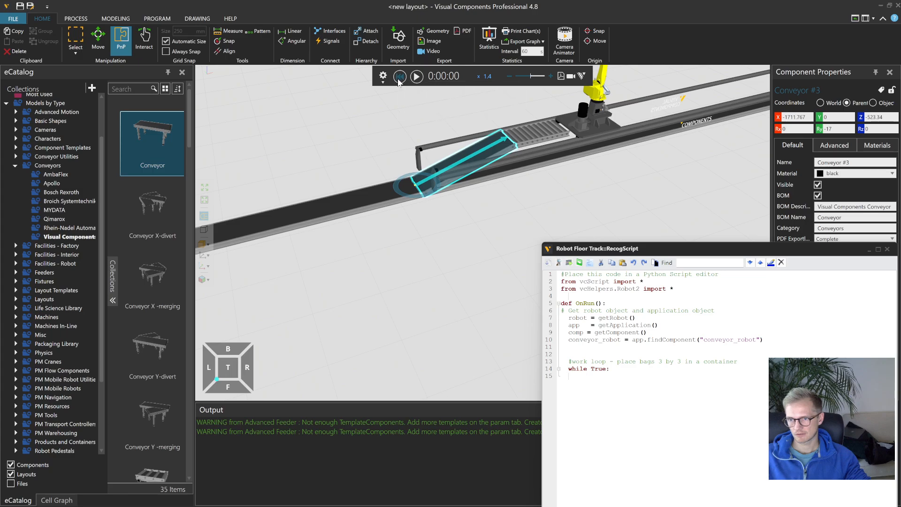
pyautogui.rightClick(431, 448)
pyautogui.click(446, 457)
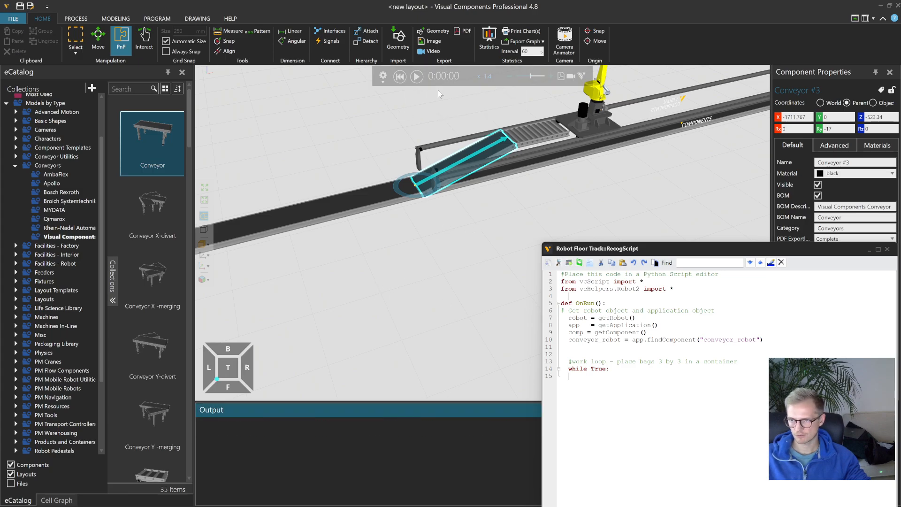
# - Run the simulation to check the bags approaching the start of the sloped conveyor, and reset it
pyautogui.click(417, 76)
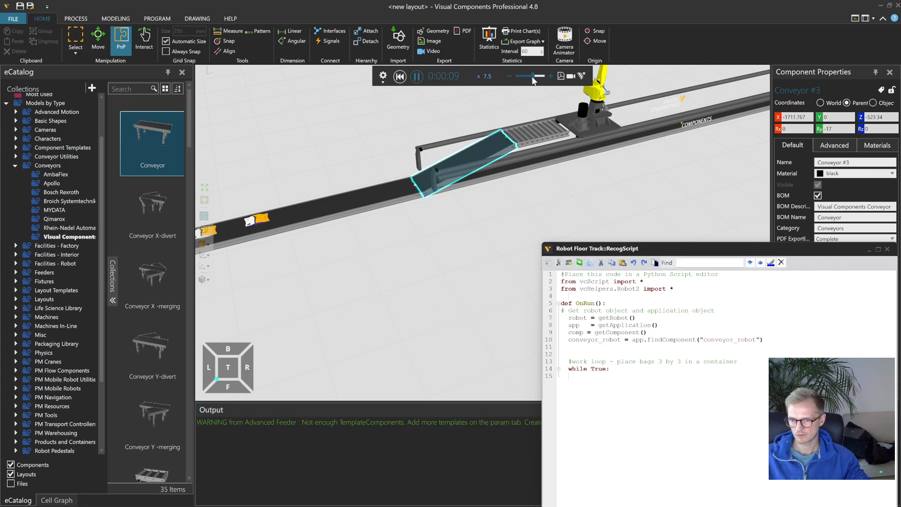
pyautogui.scroll(2, 400, 165)
pyautogui.scroll(3, 449, 201)
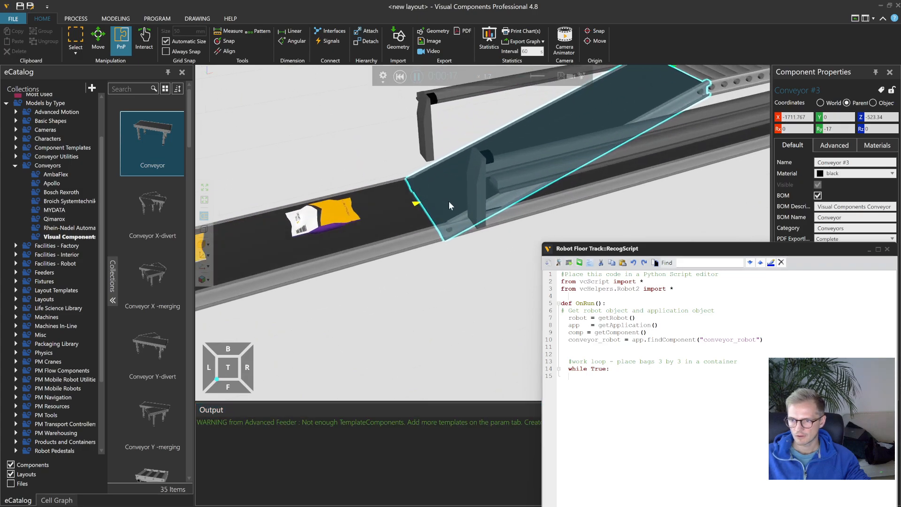
pyautogui.click(399, 76)
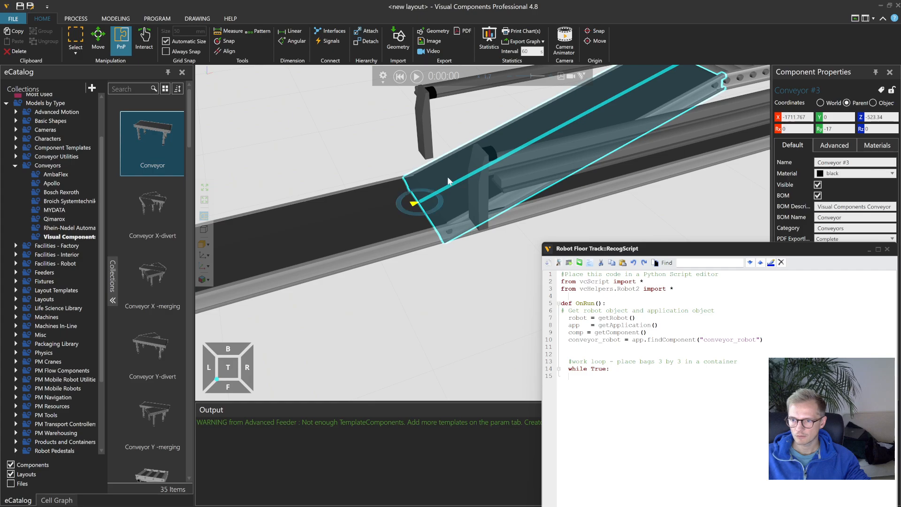
# - Inspect the advanced properties of BottomConveyor and the sloped Conveyor #3, moving the RecogScript editor off the properties
pyautogui.click(552, 198)
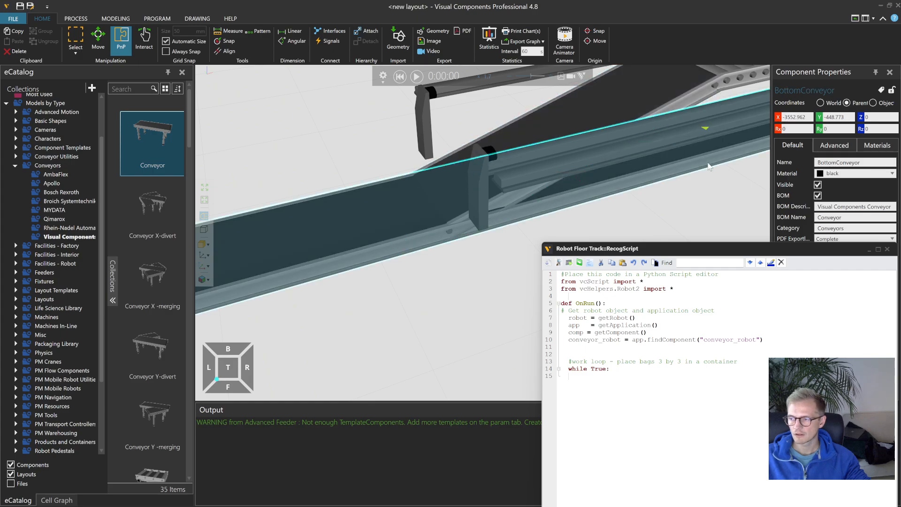
pyautogui.moveTo(681, 249); pyautogui.dragTo(536, 337)
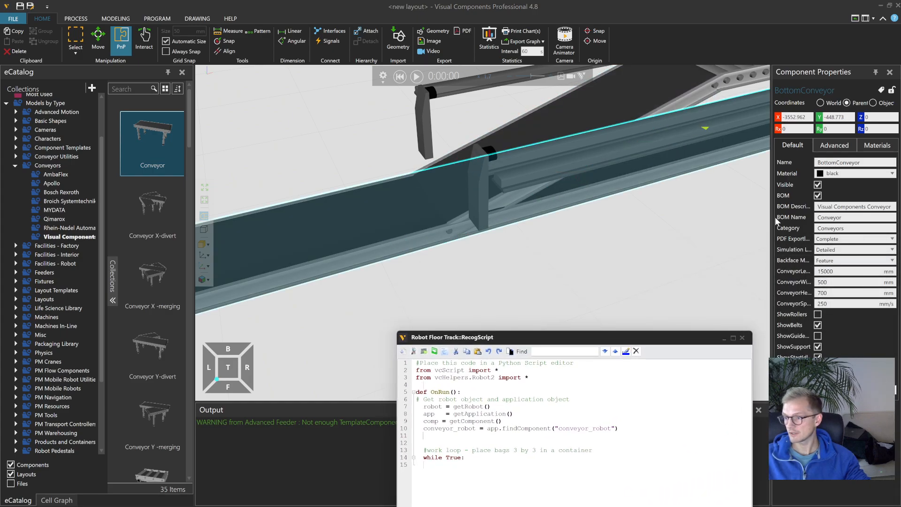
pyautogui.click(834, 145)
pyautogui.hotkey('ctrl', 'c')
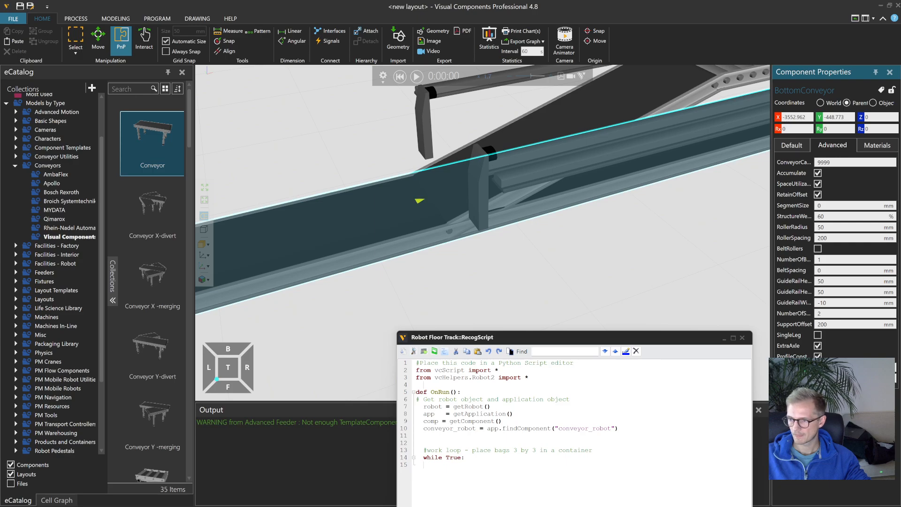
pyautogui.click(450, 181)
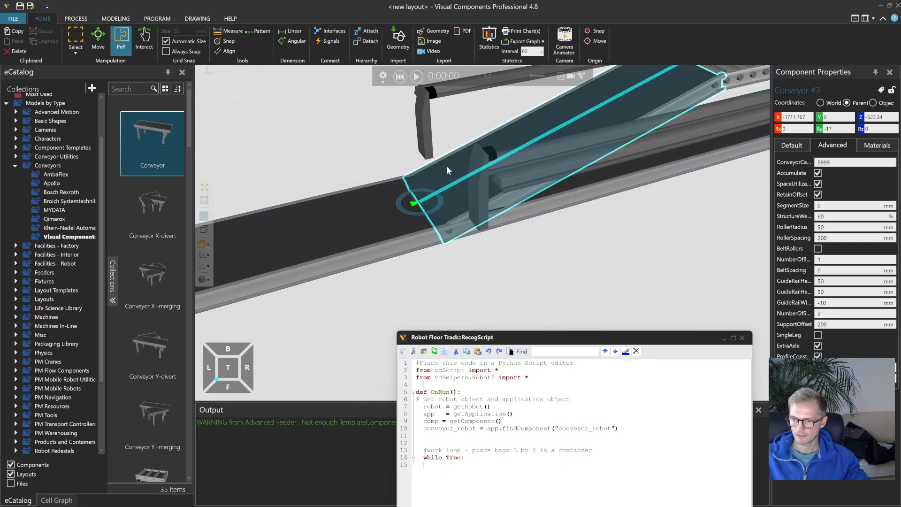
# - Run the simulation at adjusted speeds, pause it as the bags near the sloped conveyor, and open the simulation settings
pyautogui.click(416, 77)
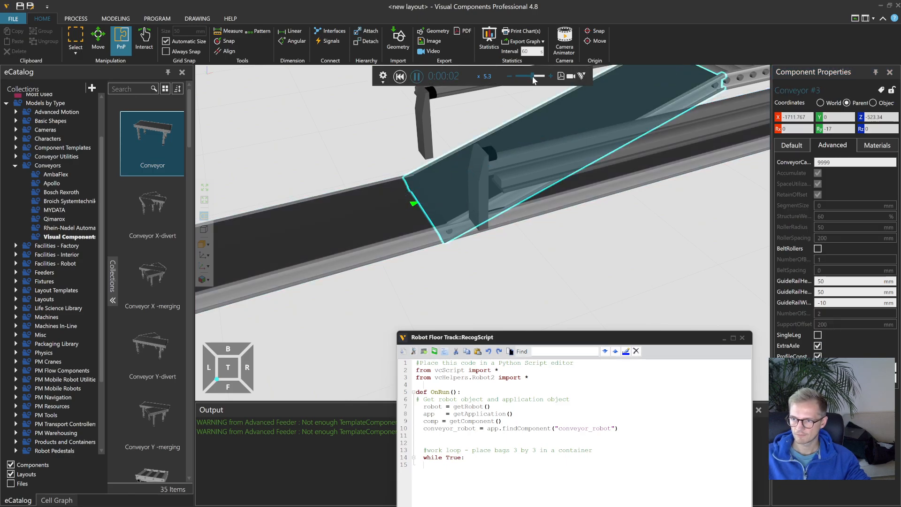
pyautogui.moveTo(533, 77); pyautogui.dragTo(531, 76)
pyautogui.scroll(-5, 591, 220)
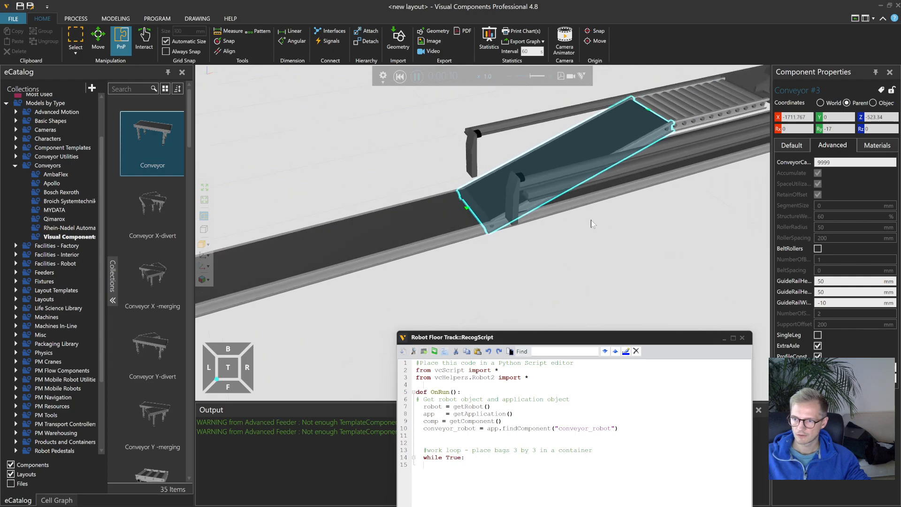
pyautogui.scroll(1, 548, 96)
pyautogui.moveTo(531, 76); pyautogui.dragTo(532, 76)
pyautogui.scroll(1, 624, 215)
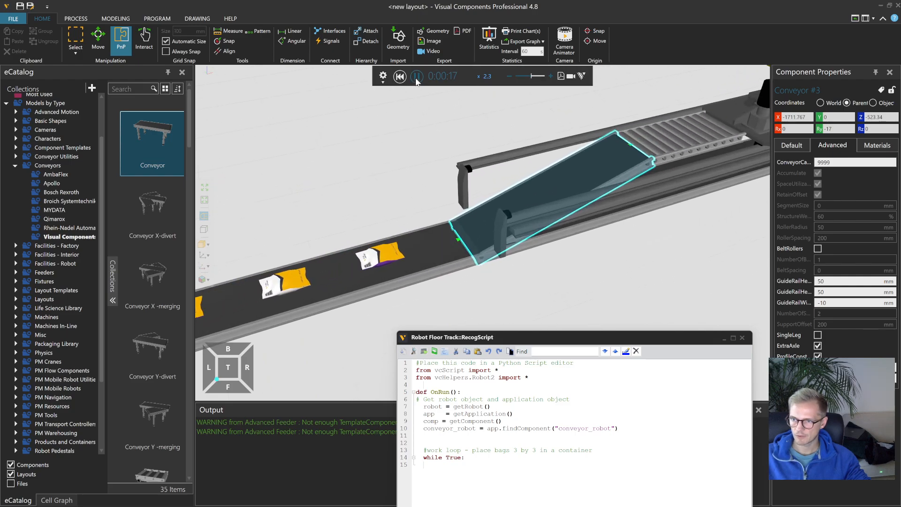
pyautogui.click(416, 77)
pyautogui.click(383, 76)
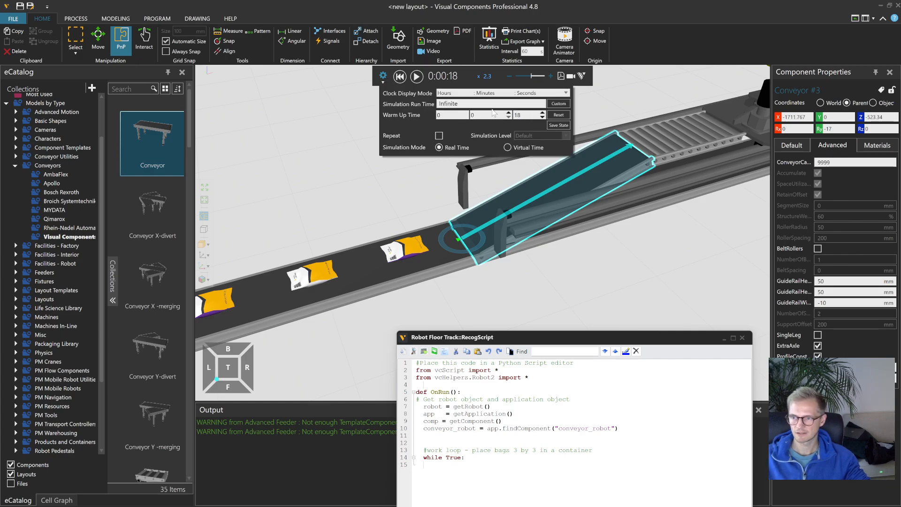
# - Resume the simulation to examine the bags moving up the sloped conveyor onto conveyor_robot, and reset it
pyautogui.click(400, 76)
pyautogui.click(417, 76)
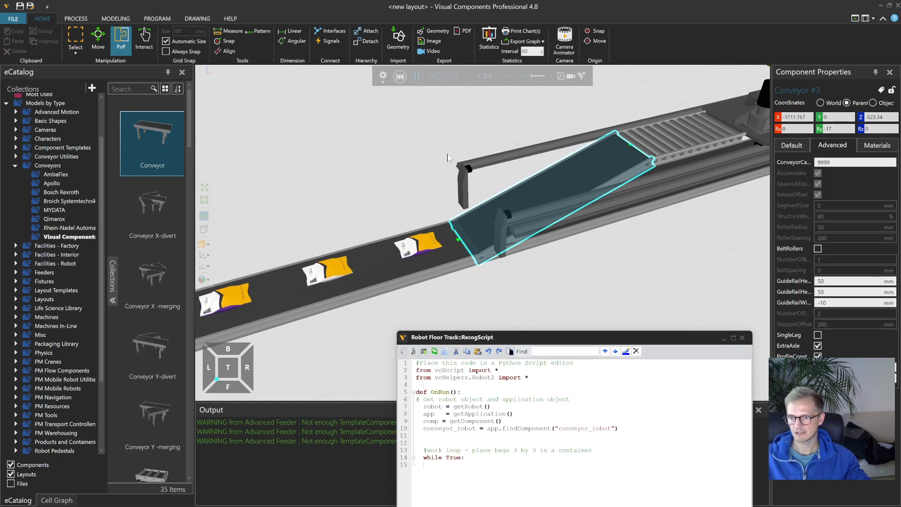
pyautogui.moveTo(652, 256); pyautogui.dragTo(566, 291, button='middle')
pyautogui.scroll(3, 493, 252)
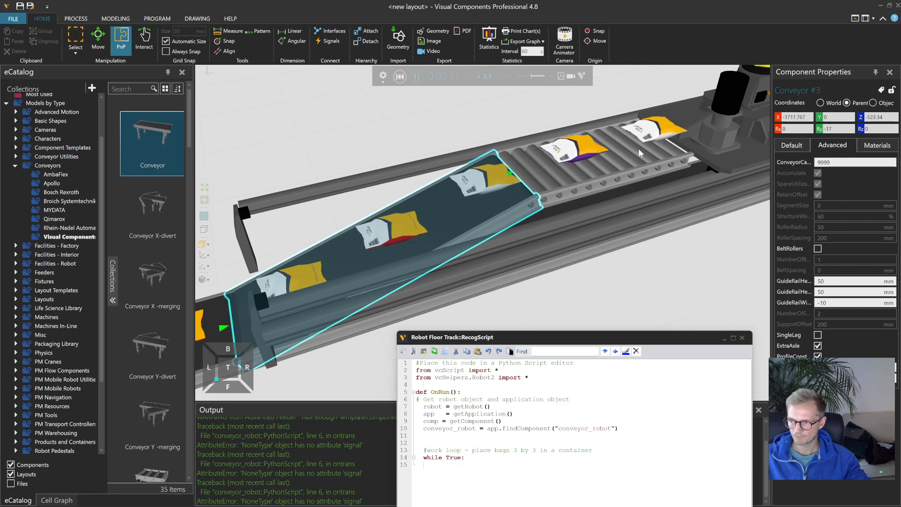
pyautogui.moveTo(696, 261); pyautogui.dragTo(630, 263, button='middle')
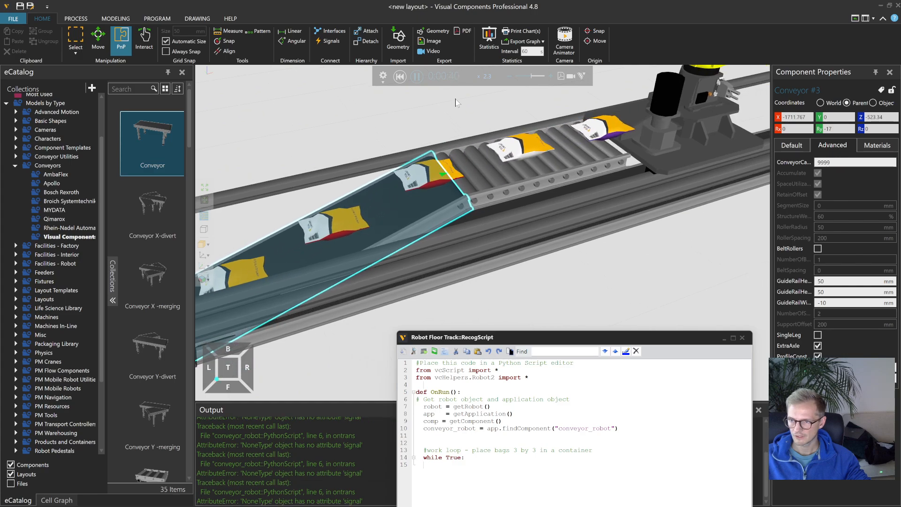
pyautogui.click(400, 77)
# - Open conveyor_robot's PythonScript, copy the signal name ArriveSignal from its findBehaviour call, and close the editor
pyautogui.click(492, 186)
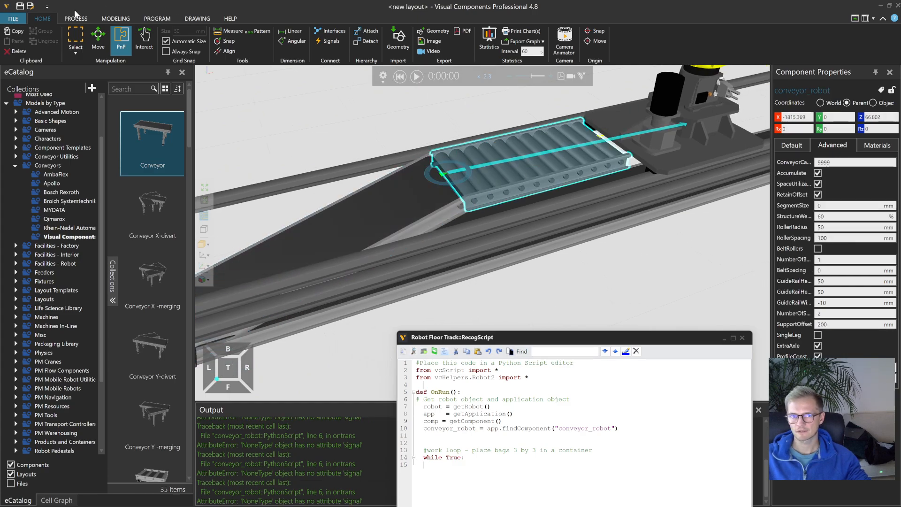
pyautogui.click(116, 18)
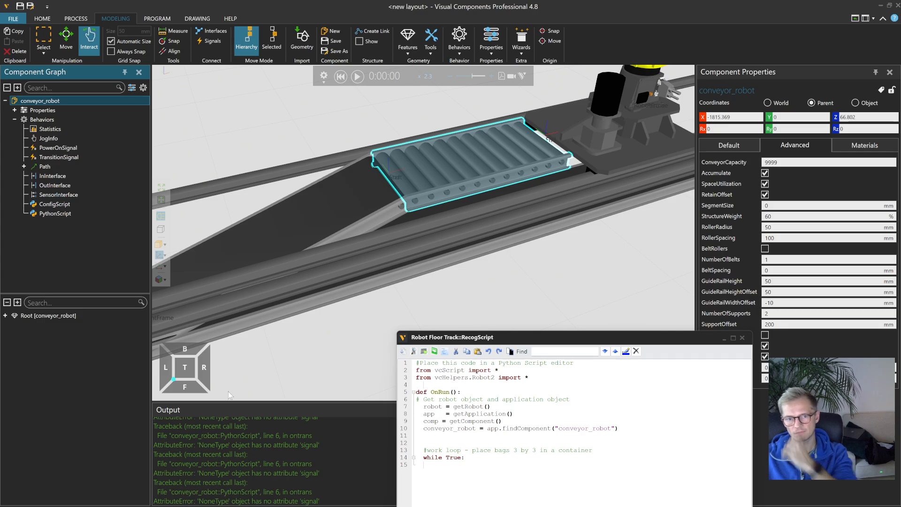
pyautogui.doubleClick(56, 214)
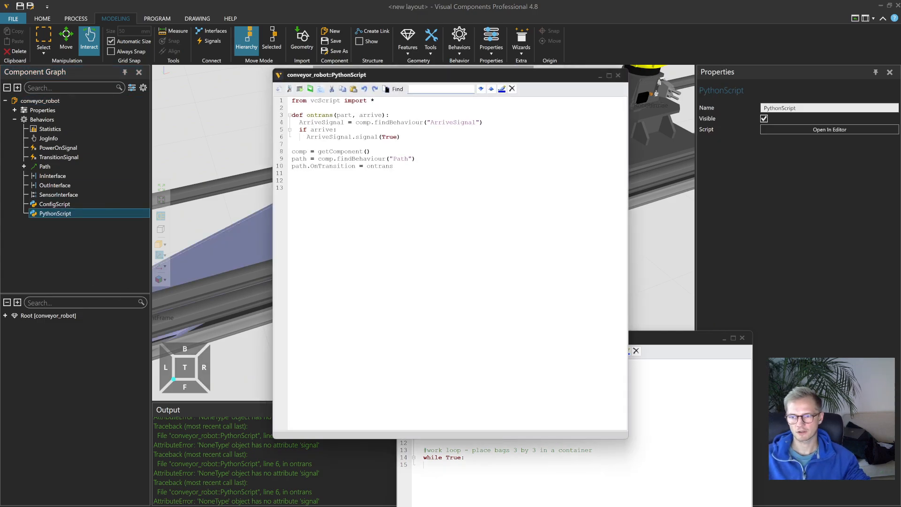
pyautogui.doubleClick(446, 122)
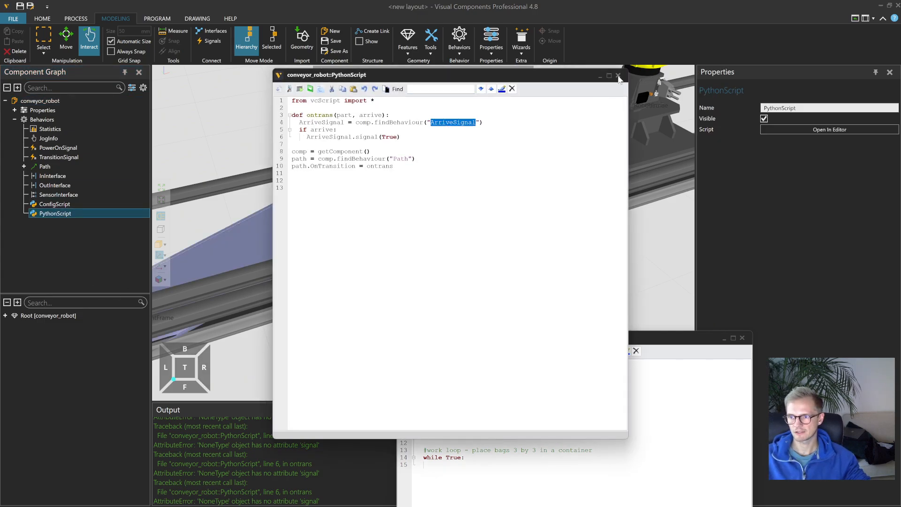
pyautogui.click(619, 75)
# - Add a Boolean signal behavior to conveyor_robot and name it ArriveSignal
pyautogui.click(491, 47)
pyautogui.click(459, 43)
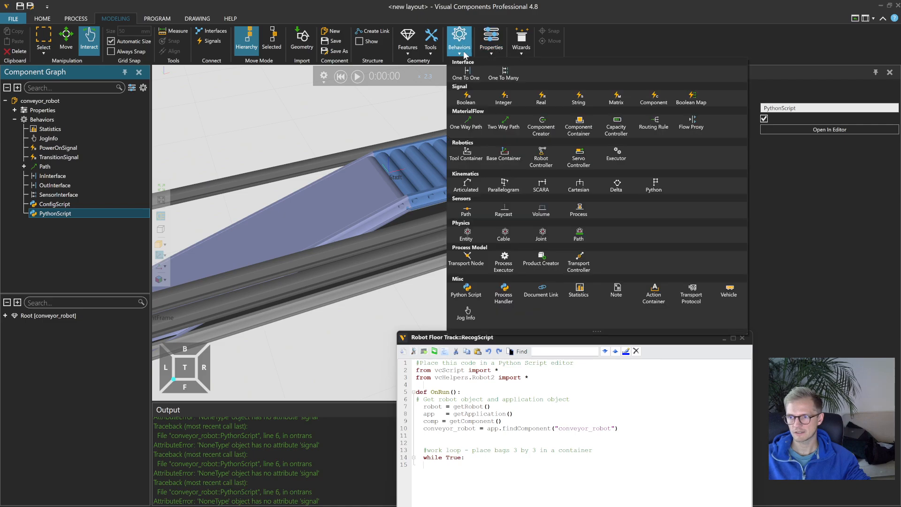
pyautogui.click(466, 99)
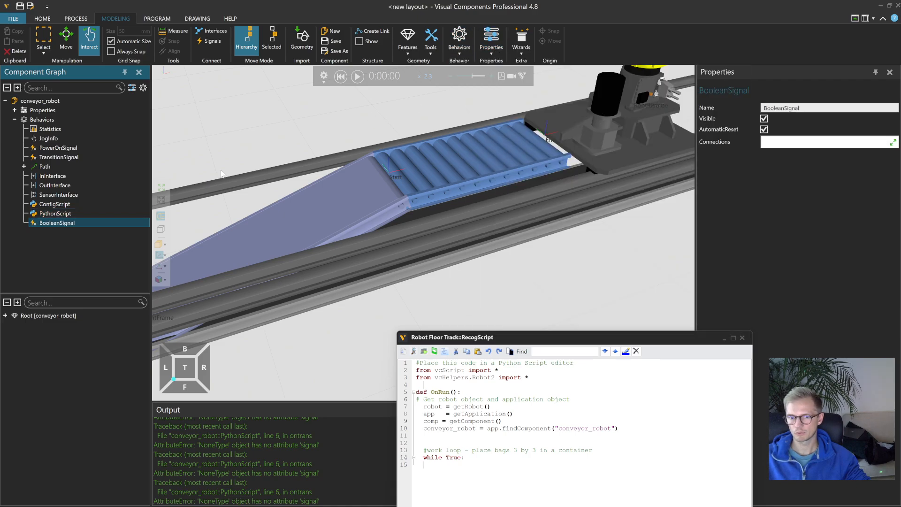
pyautogui.click(780, 161)
# - Clear the output and run the simulation with signal connections displayed to check conveyor_robot's ArriveSignal as bags arrive, and reset it
pyautogui.click(43, 19)
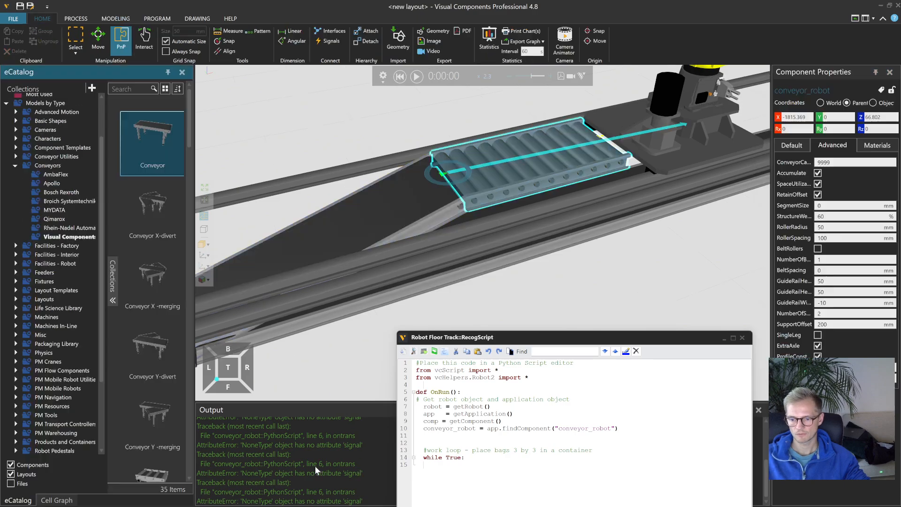
pyautogui.rightClick(315, 466)
pyautogui.click(326, 474)
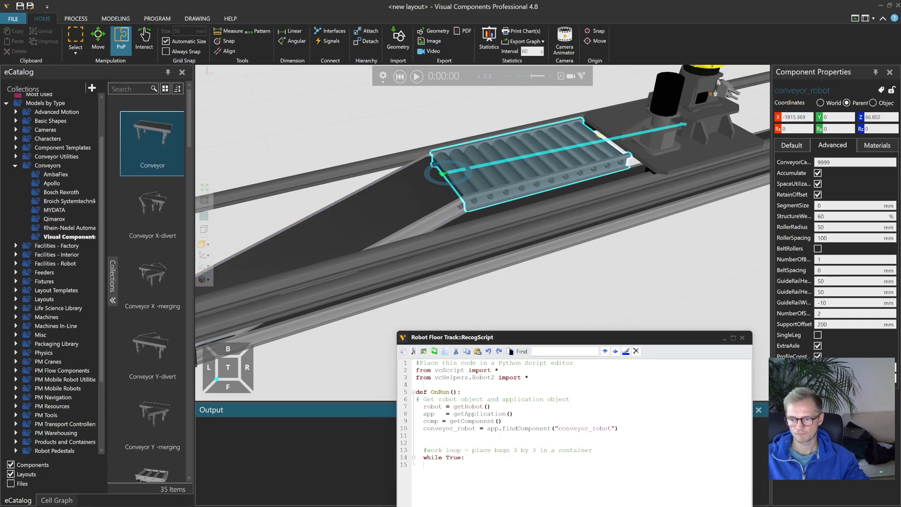
pyautogui.click(417, 77)
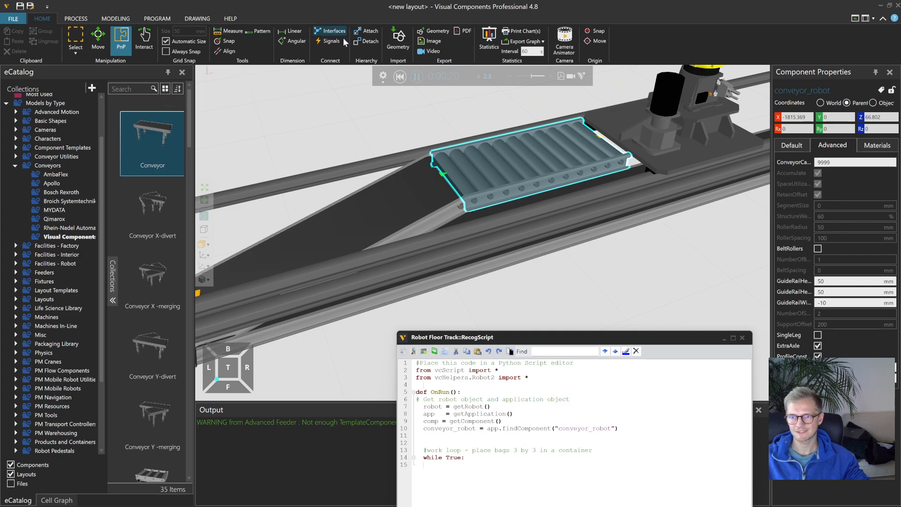
pyautogui.click(329, 41)
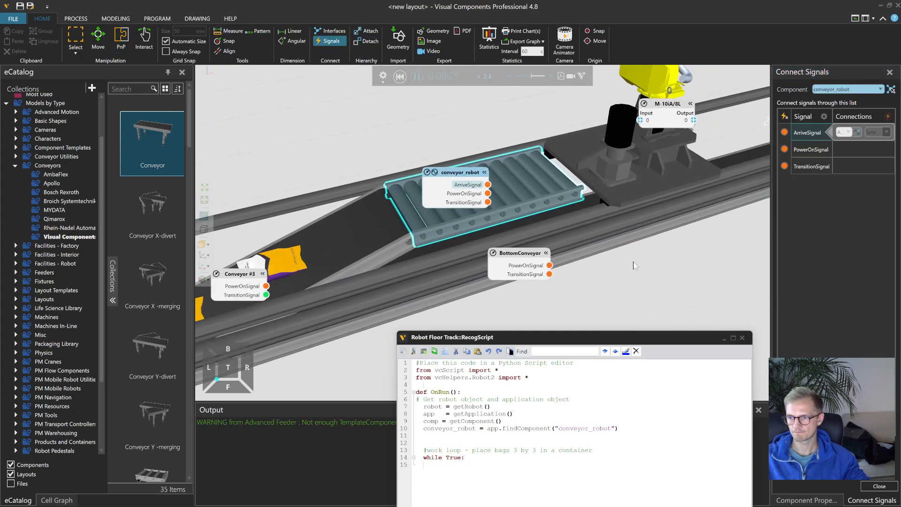
pyautogui.moveTo(536, 77); pyautogui.dragTo(533, 81)
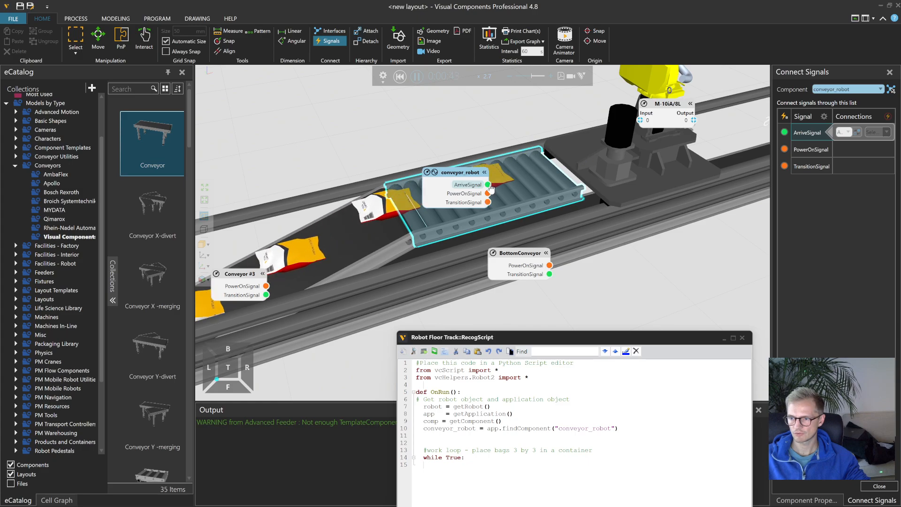
pyautogui.scroll(4, 489, 204)
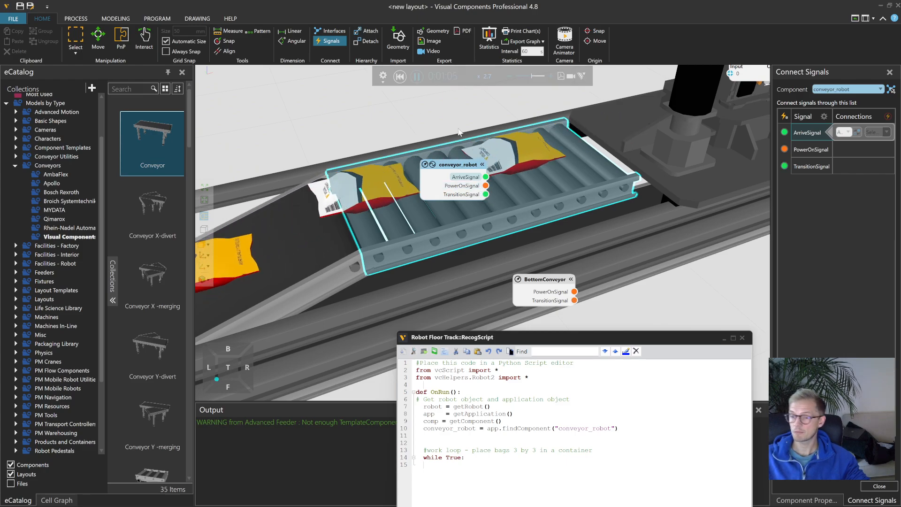
pyautogui.click(400, 77)
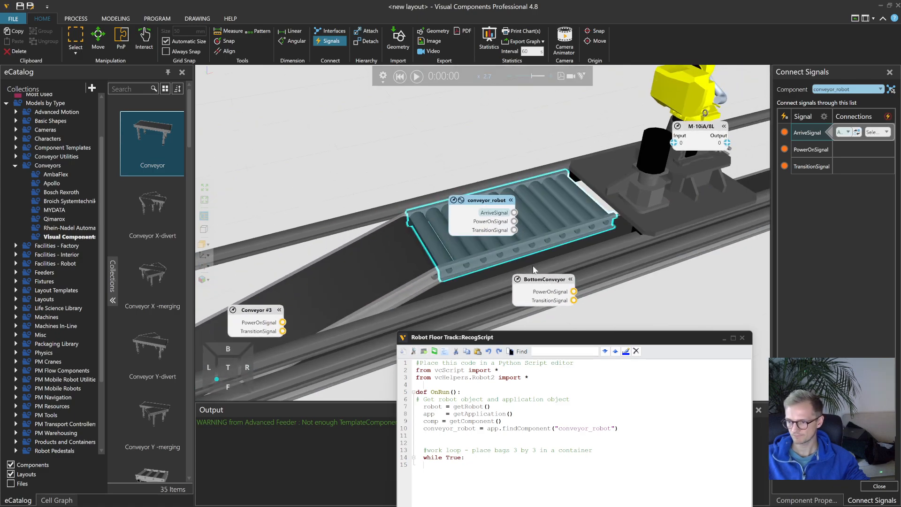
# - Define an empty OnSignal(sig) function above OnRun in the floor track's RecogScript
pyautogui.moveTo(588, 341); pyautogui.dragTo(708, 209)
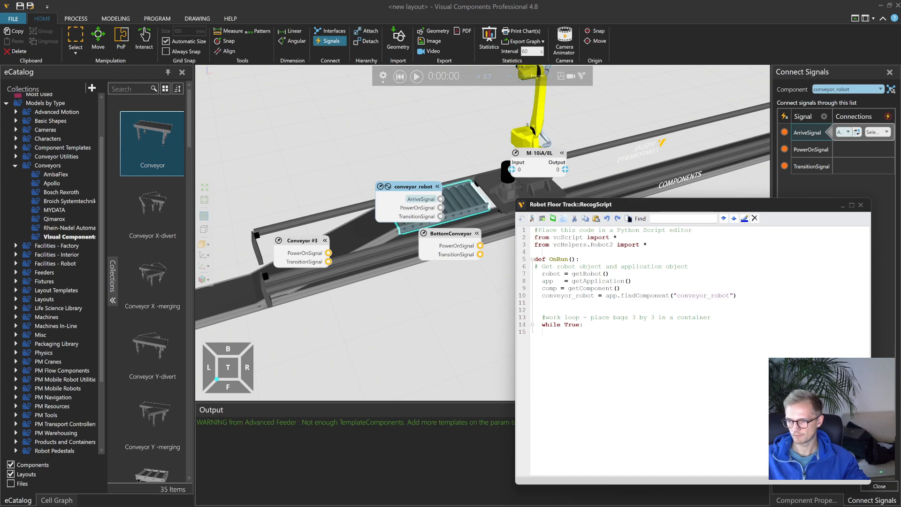
pyautogui.doubleClick(543, 252)
pyautogui.press('Return')
pyautogui.press('Return')
pyautogui.press('Up')
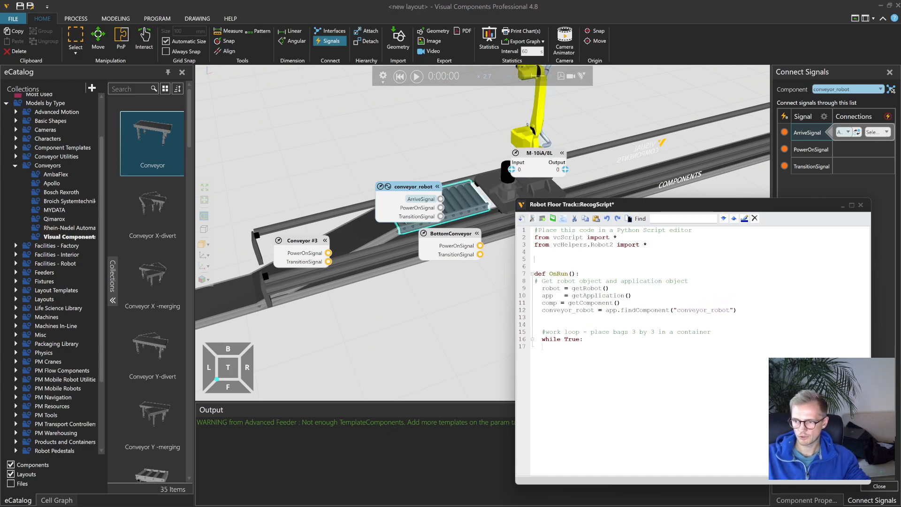
pyautogui.write('def ')
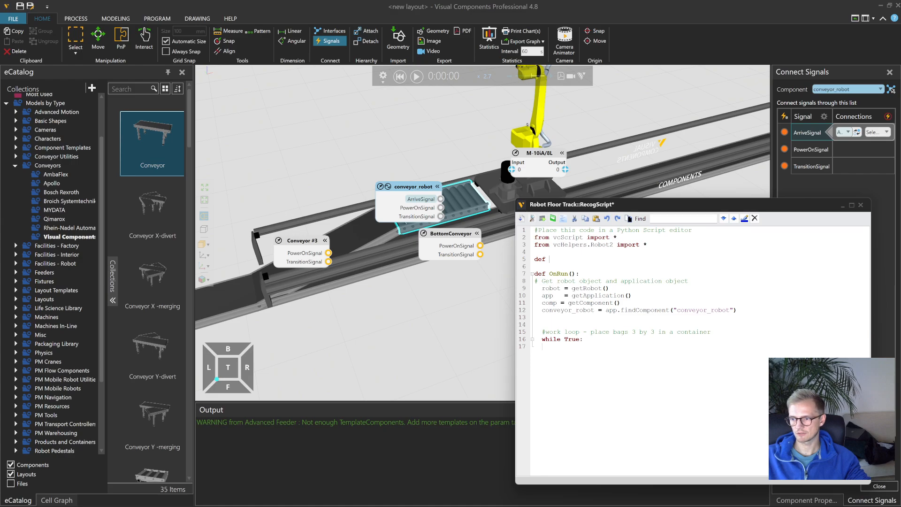
pyautogui.write('OnSignal')
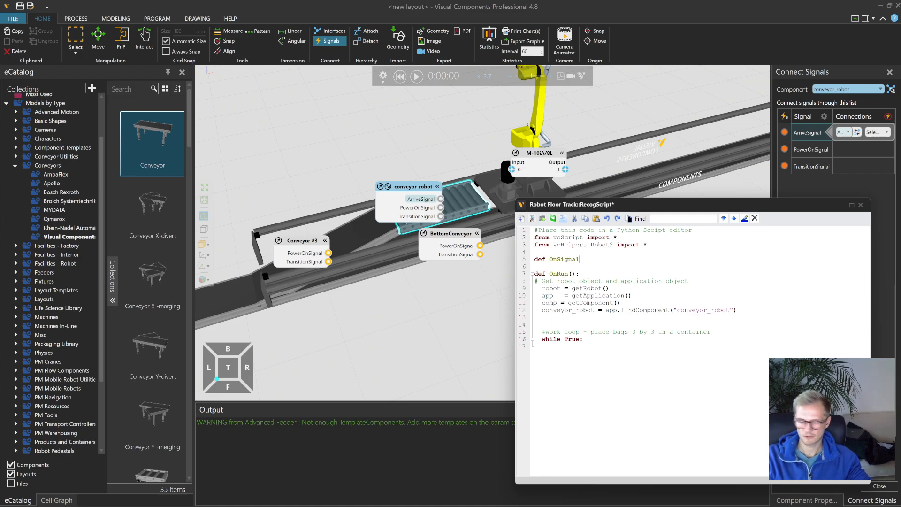
pyautogui.write('(sig):')
pyautogui.press('Return')
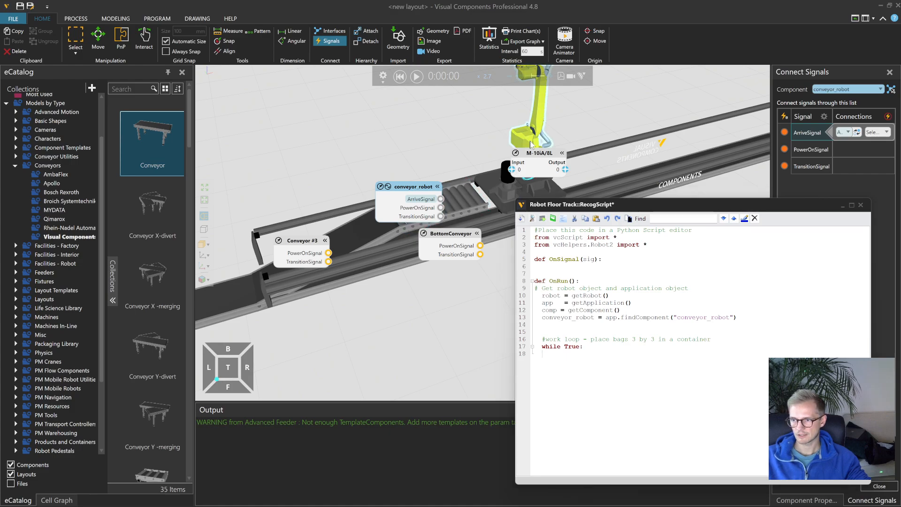
# - Add a Boolean signal behavior to the M-10iA/8L robot, name it BagArriveSignal, and copy that name
pyautogui.click(531, 142)
pyautogui.click(125, 21)
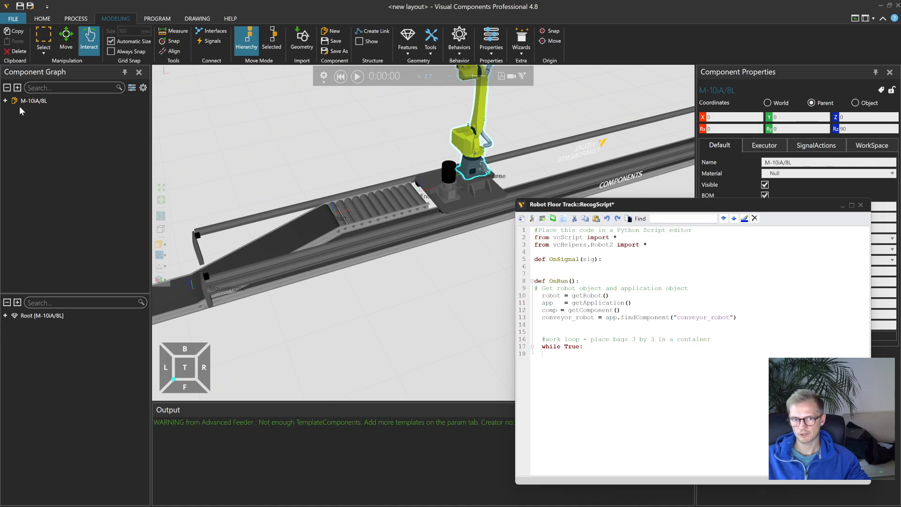
pyautogui.click(454, 52)
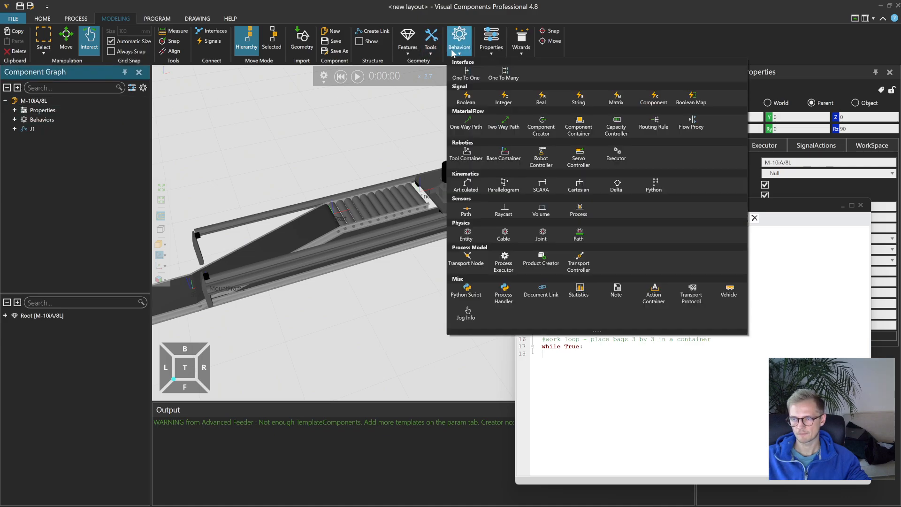
pyautogui.click(470, 101)
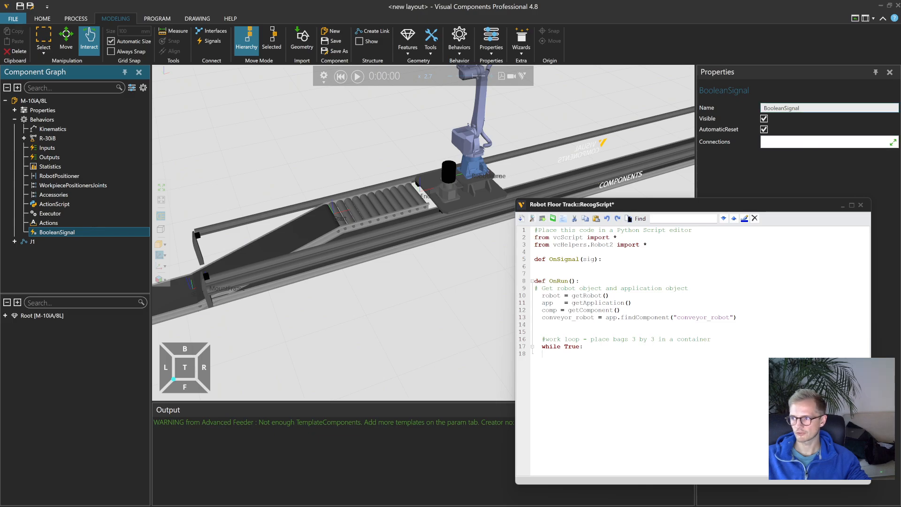
pyautogui.doubleClick(815, 109)
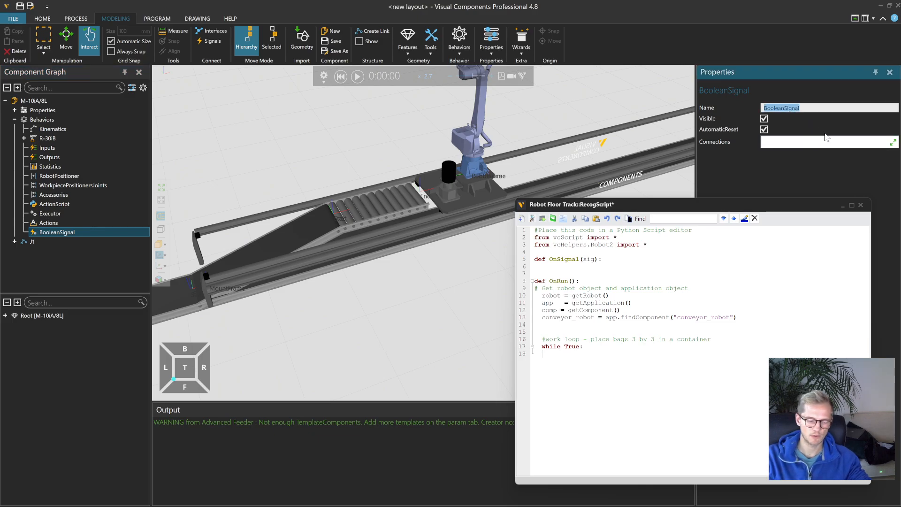
pyautogui.write('Bag')
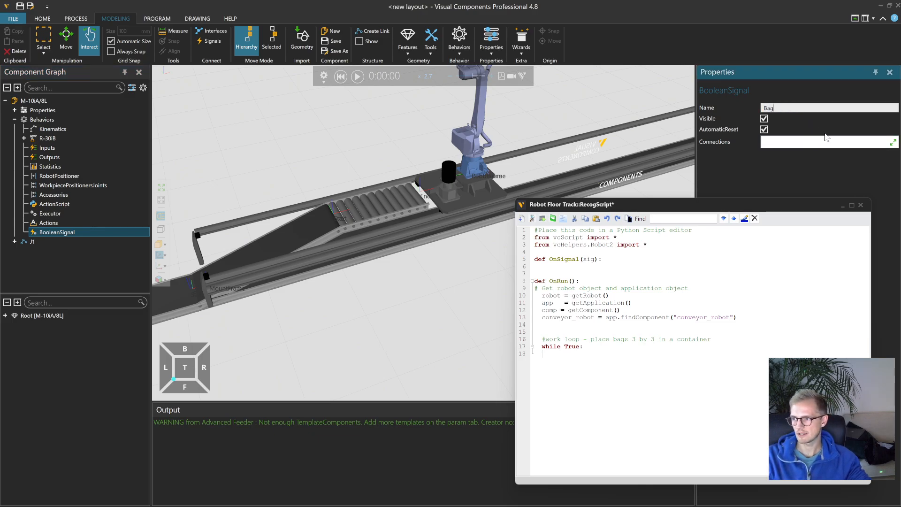
pyautogui.write('Arri')
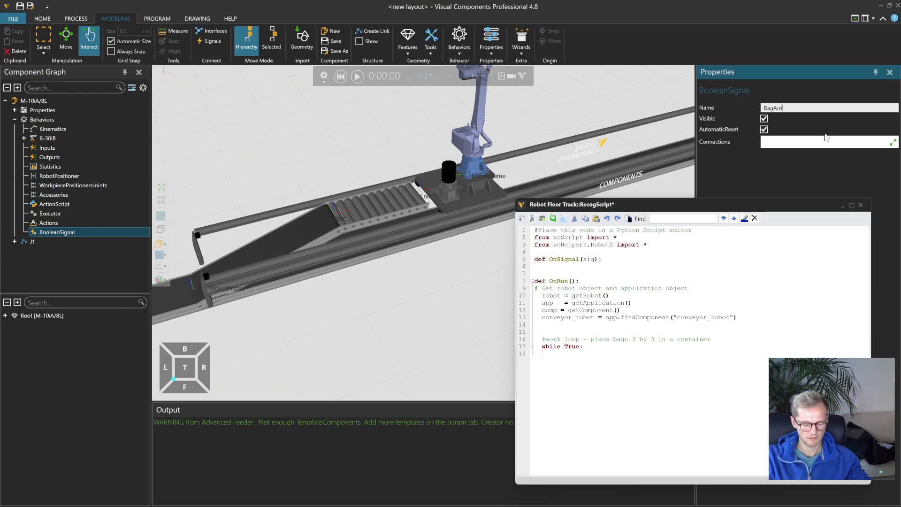
pyautogui.write('veSignal')
pyautogui.press('Return')
pyautogui.hotkey('ctrl', 'c')
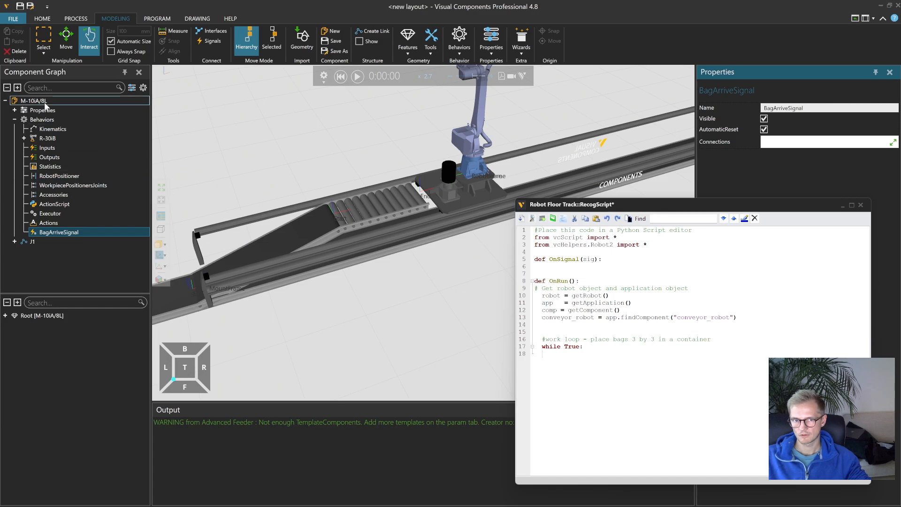
# - Display the signal connections and connect the M-10iA/8L robot's BagArriveSignal to conveyor_robot's TransitionSignal
pyautogui.click(45, 101)
pyautogui.click(211, 40)
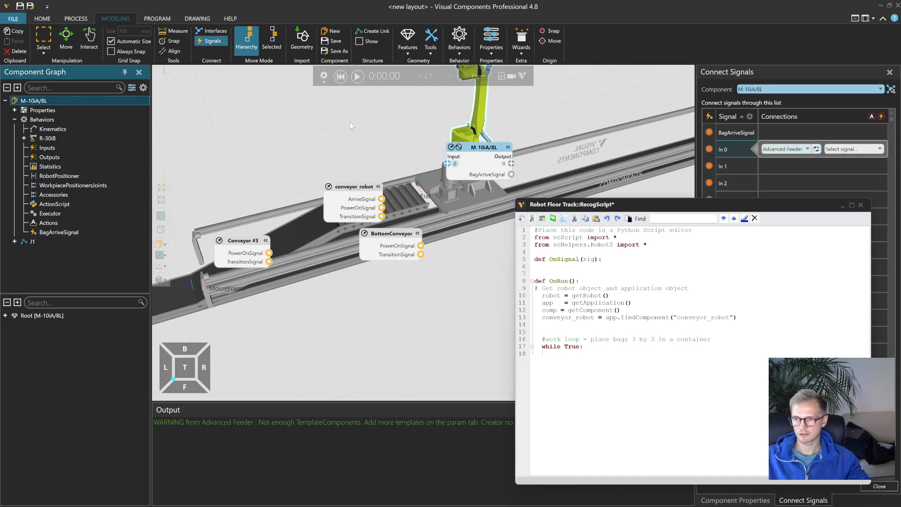
pyautogui.scroll(1, 462, 136)
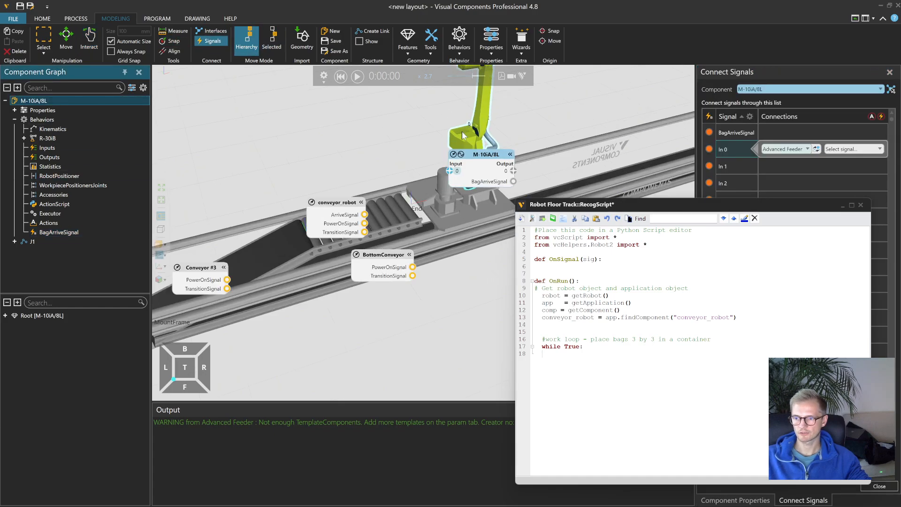
pyautogui.moveTo(597, 205); pyautogui.dragTo(627, 227)
pyautogui.moveTo(515, 184); pyautogui.dragTo(365, 235)
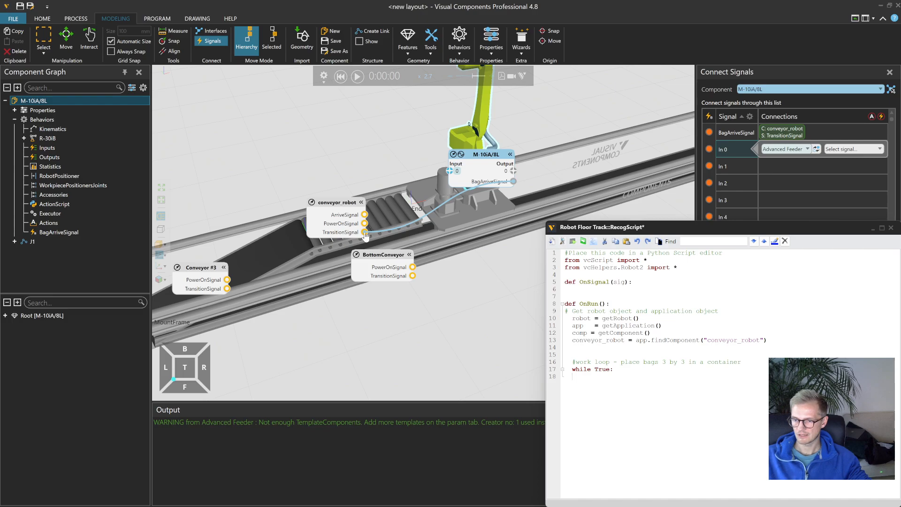
# - In OnSignal, add the condition if sig.Name == "BagArriveSignal" and sig.Value: with an empty line for its body
pyautogui.click(634, 283)
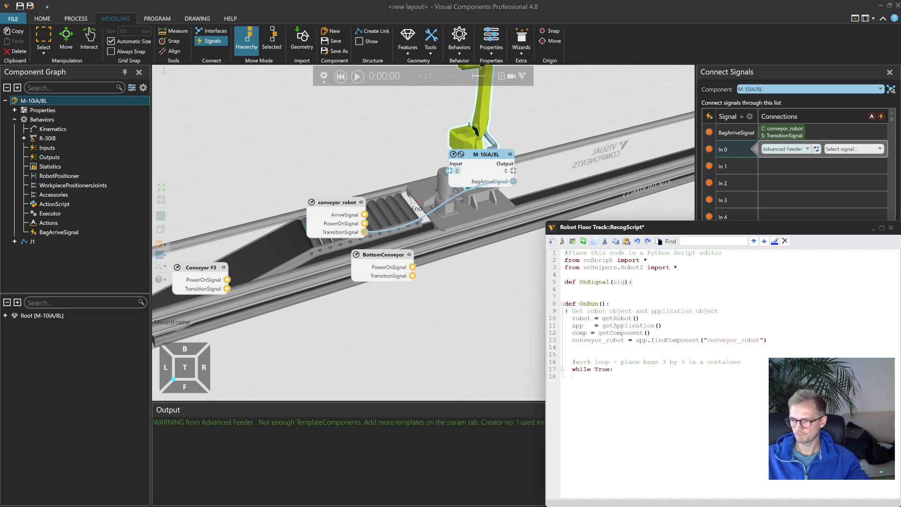
pyautogui.press('Return')
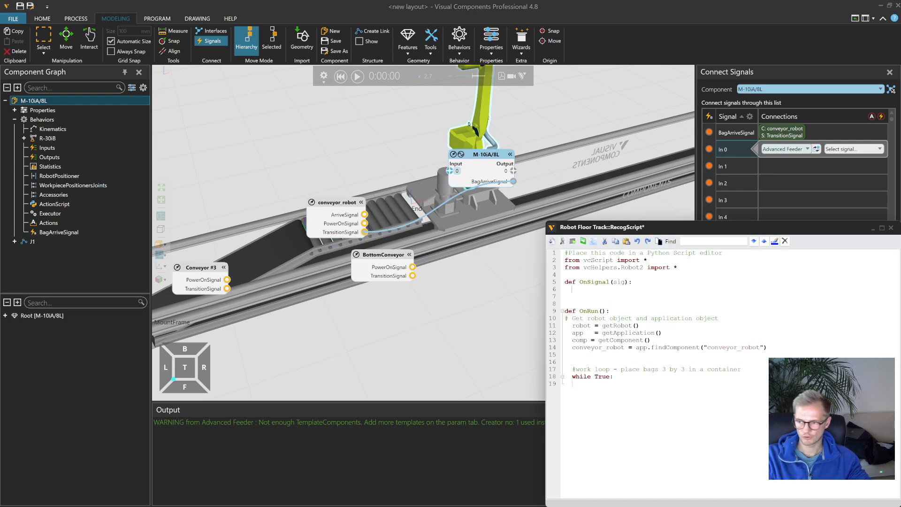
pyautogui.write('if sig.Name == ""')
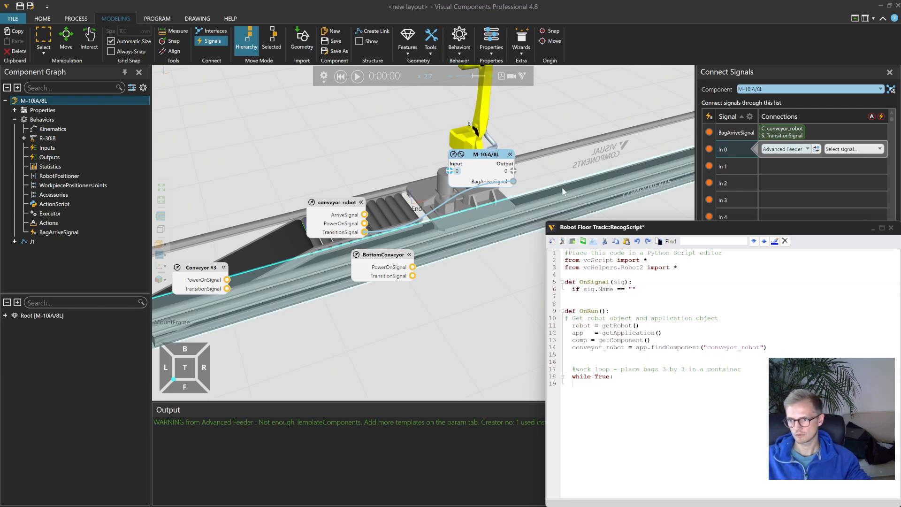
pyautogui.hotkey('ctrl', 'v')
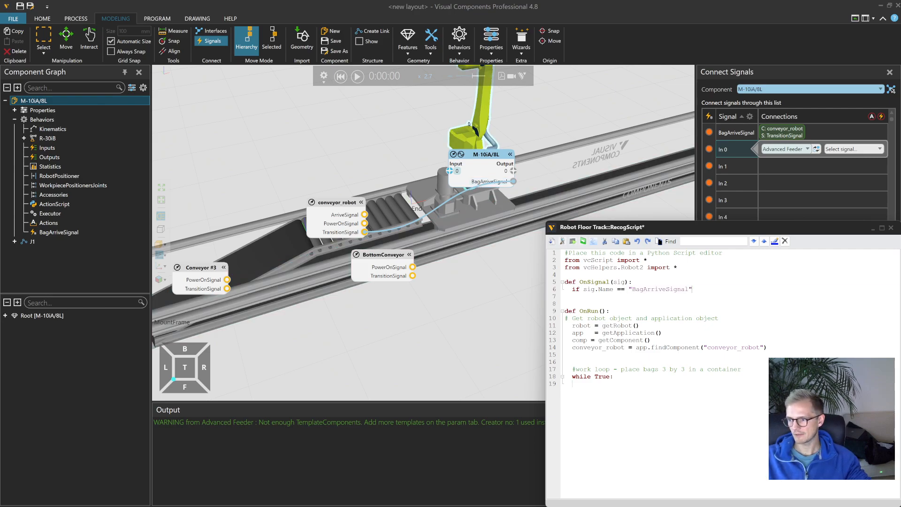
pyautogui.write('and sig.Value')
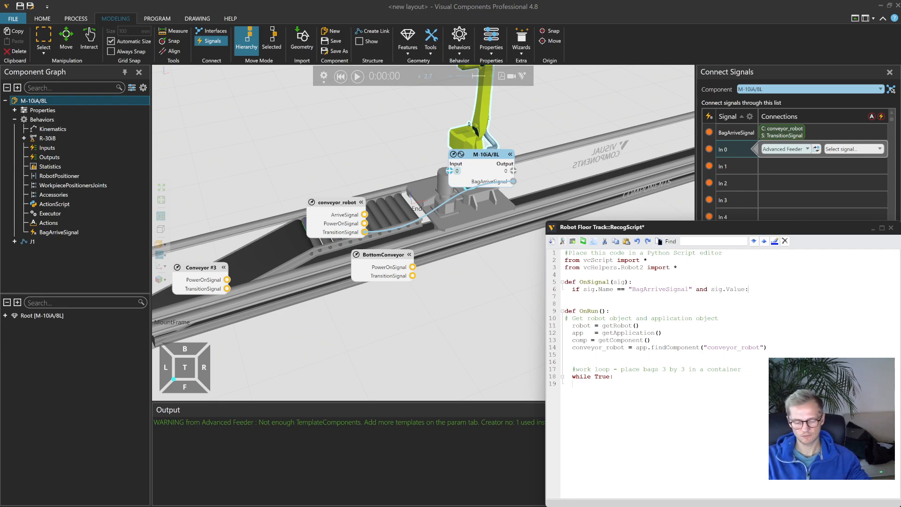
pyautogui.write(':')
pyautogui.press('Return')
pyautogui.doubleClick(735, 290)
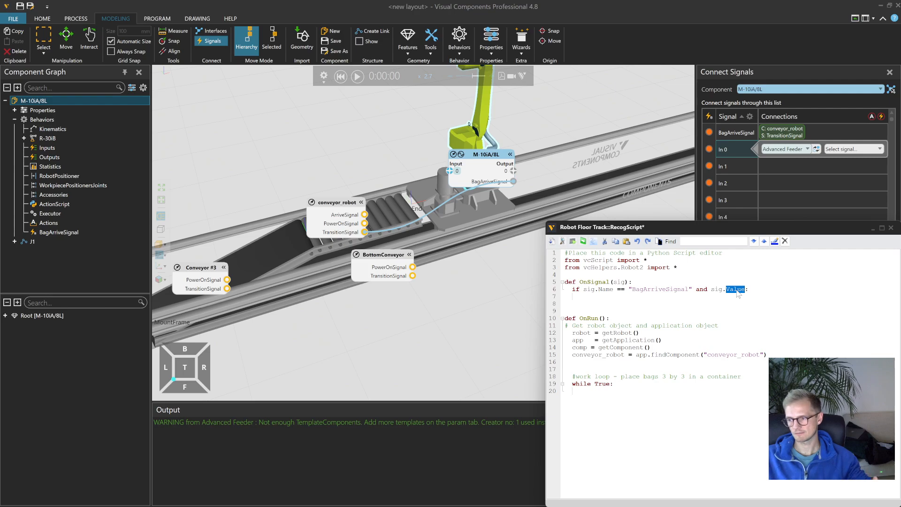
pyautogui.click(574, 297)
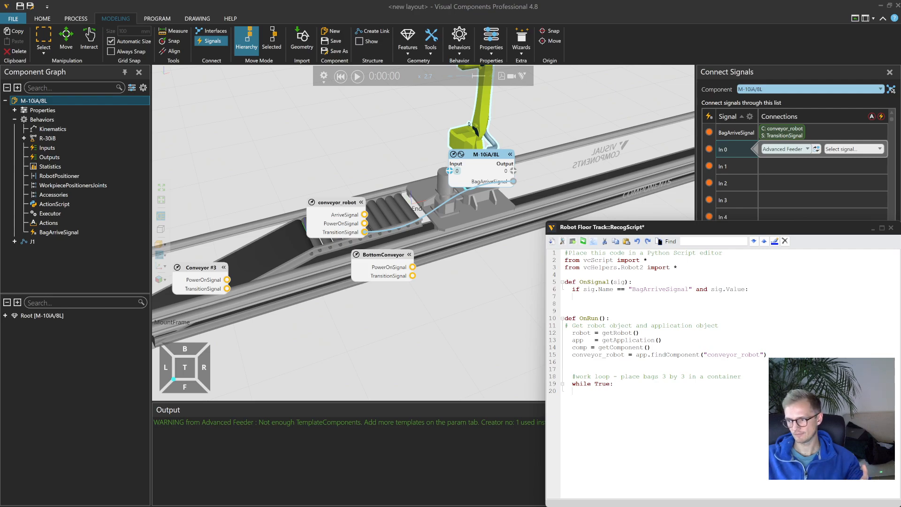
pyautogui.moveTo(746, 289); pyautogui.dragTo(711, 292)
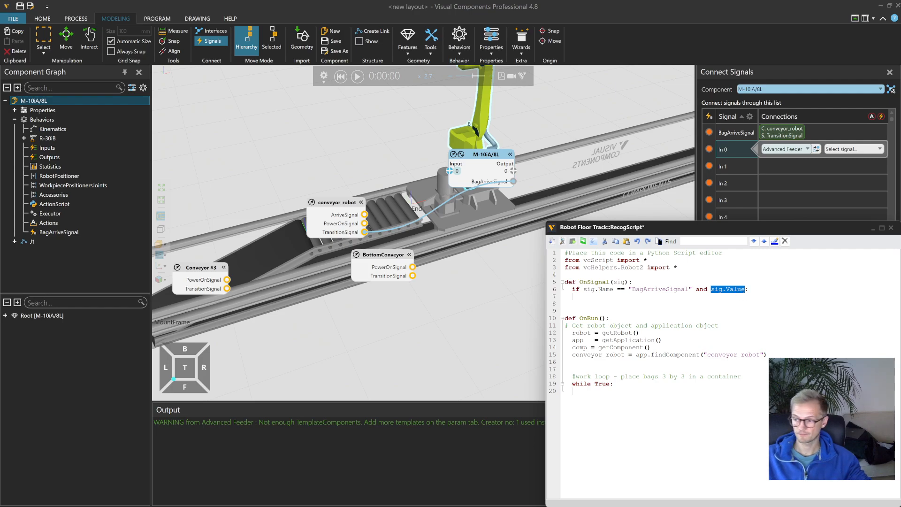
pyautogui.click(580, 297)
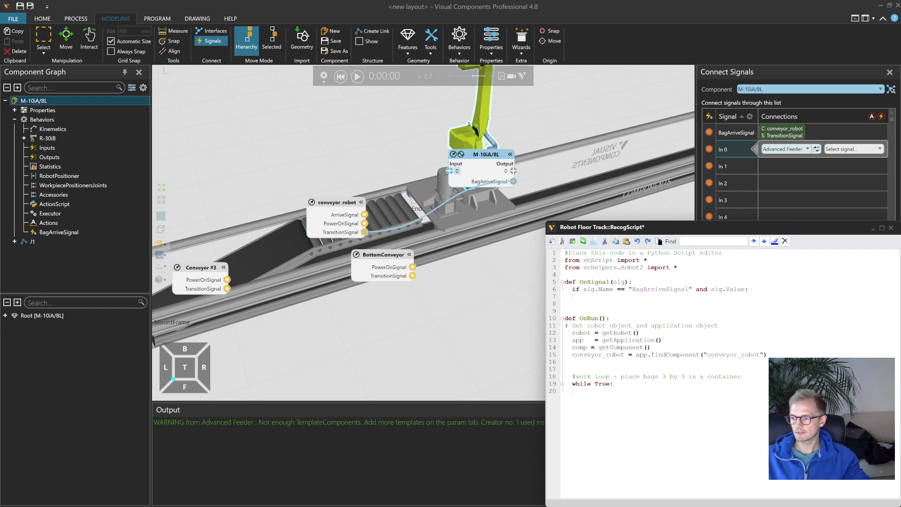
# - Declare global queue at the start of OnSignal and add queue.append(1) inside the BagArriveSignal condition
pyautogui.press('Return')
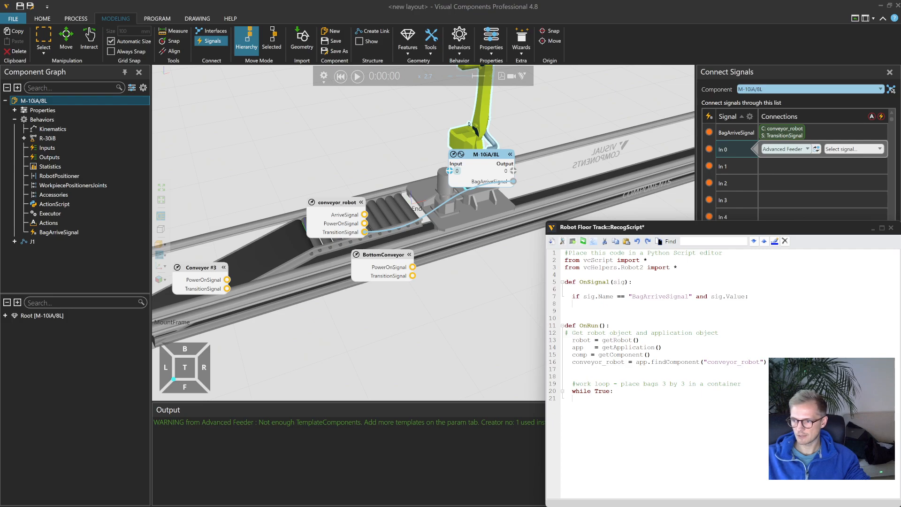
pyautogui.write('global queue')
pyautogui.hotkey('ctrl', 'shift', 'Left')
pyautogui.hotkey('ctrl', 'c')
pyautogui.press('Down')
pyautogui.press('Down')
pyautogui.hotkey('ctrl', 'v')
pyautogui.write('.append')
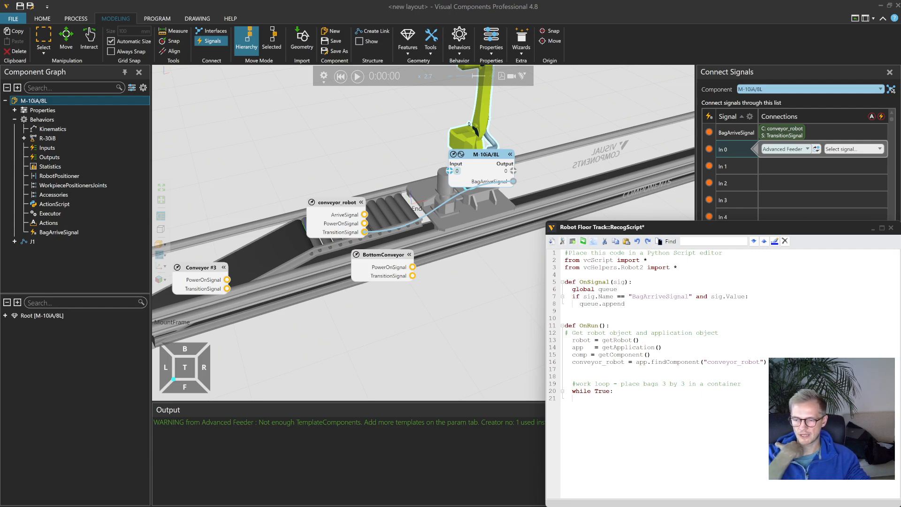
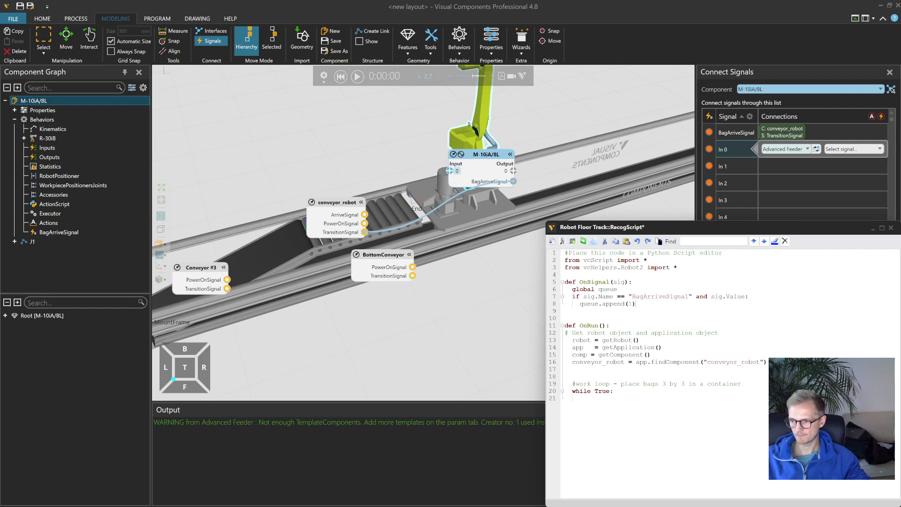
pyautogui.press('Return')
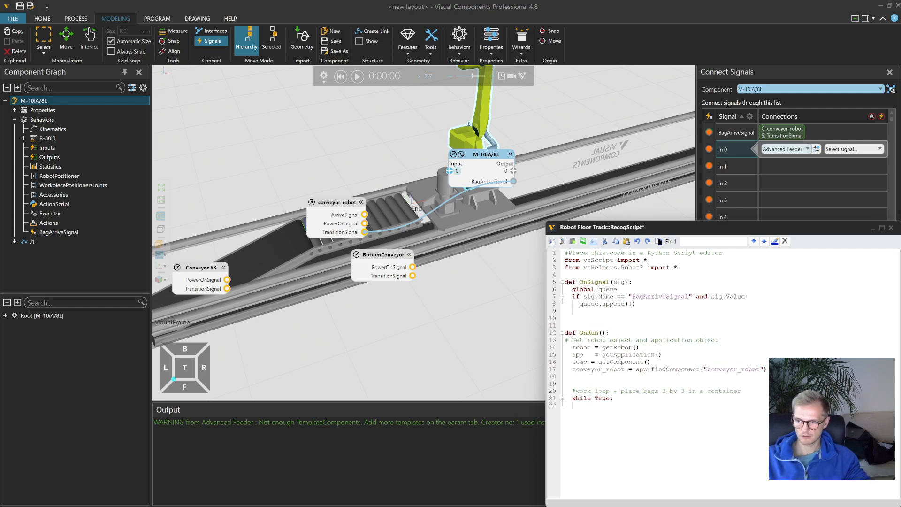
# - Inside the BagArriveSignal condition, after queue.append(1), add if len(queue) == 3 and not running: with resumeRun() as its body
pyautogui.doubleClick(589, 304)
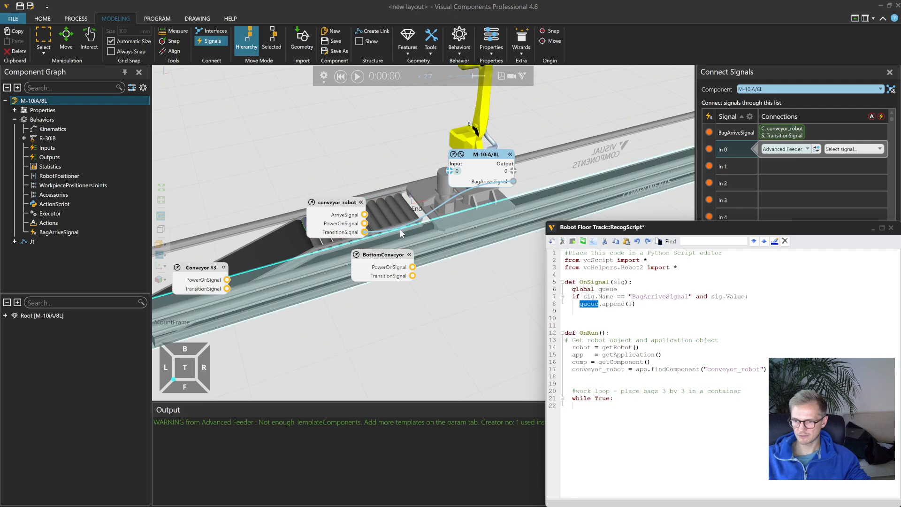
pyautogui.scroll(2, 378, 234)
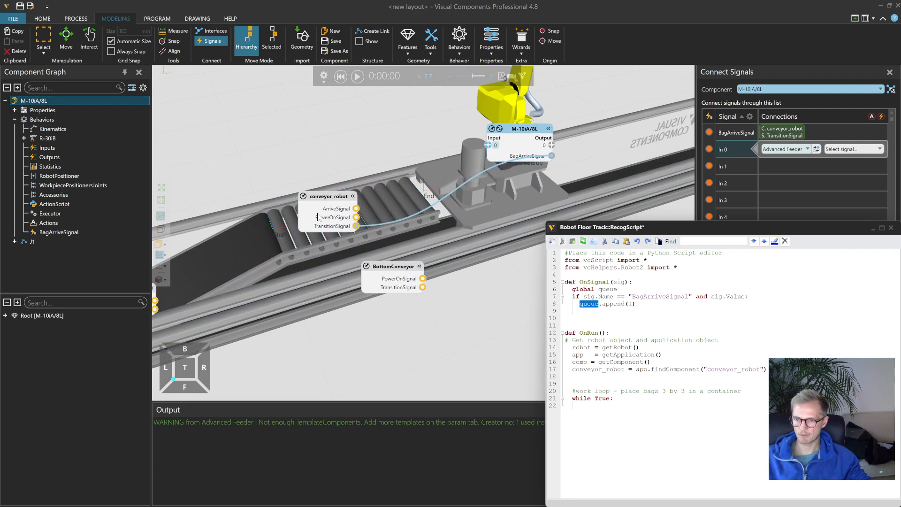
pyautogui.click(580, 311)
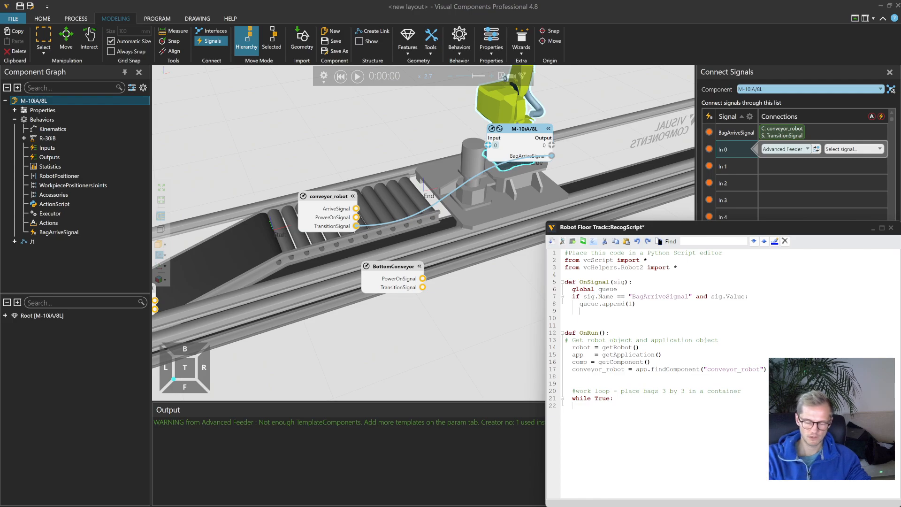
pyautogui.write('if')
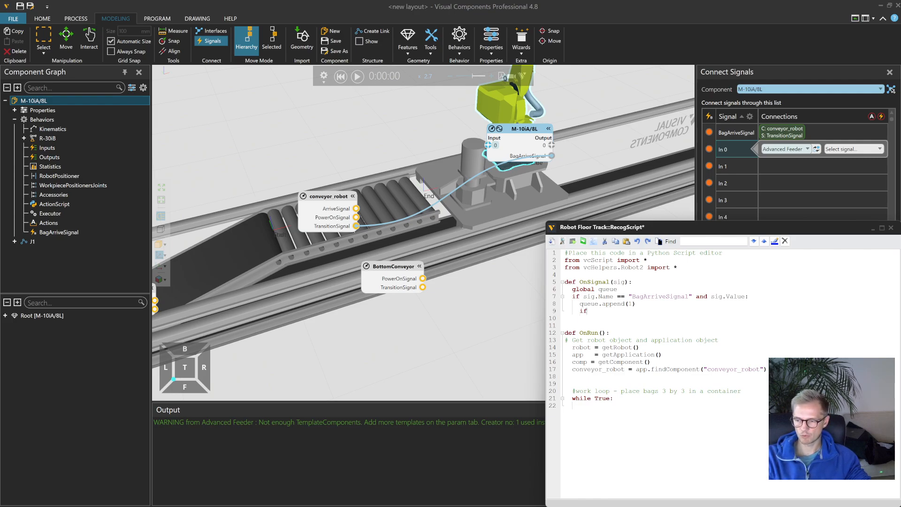
pyautogui.write(' len(queue) == 3')
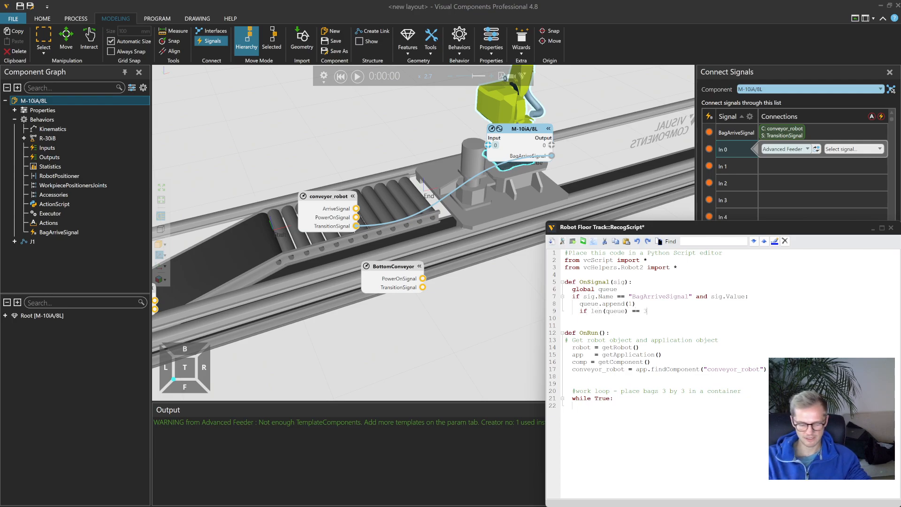
pyautogui.write(' a')
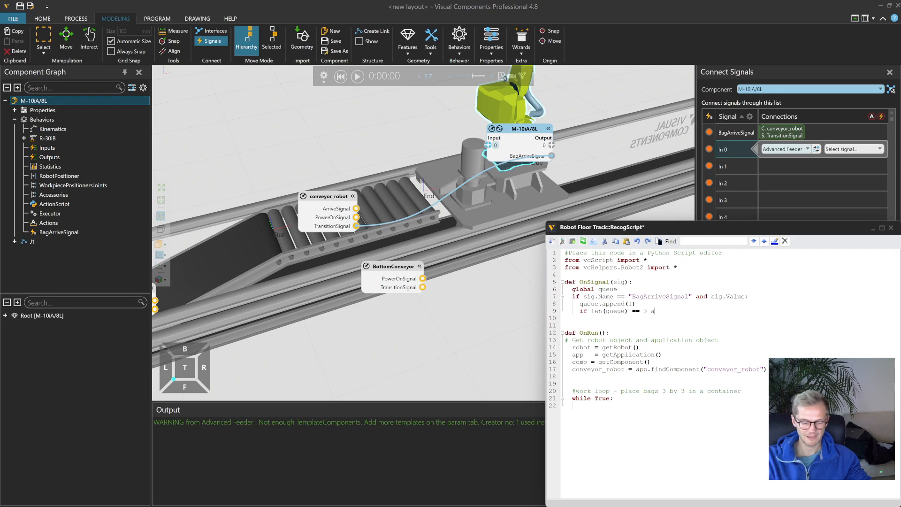
pyautogui.write('nd not running')
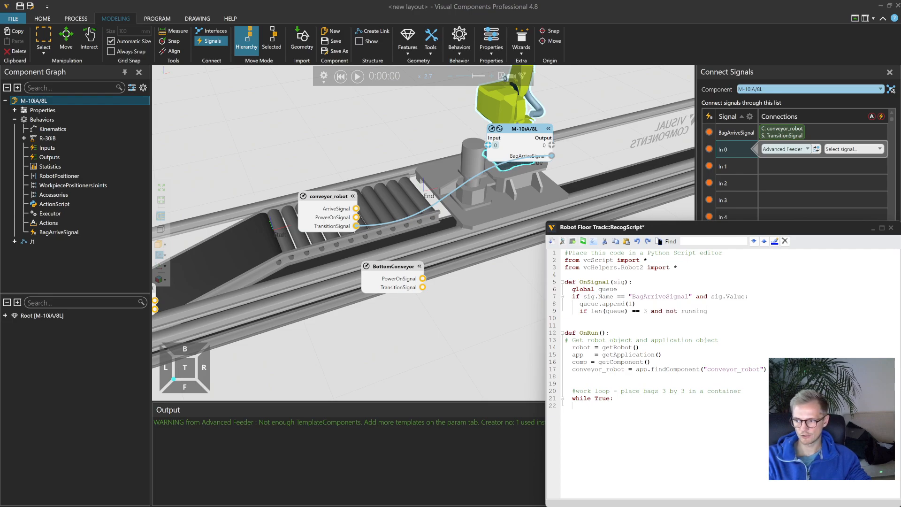
pyautogui.write(':')
pyautogui.press('Return')
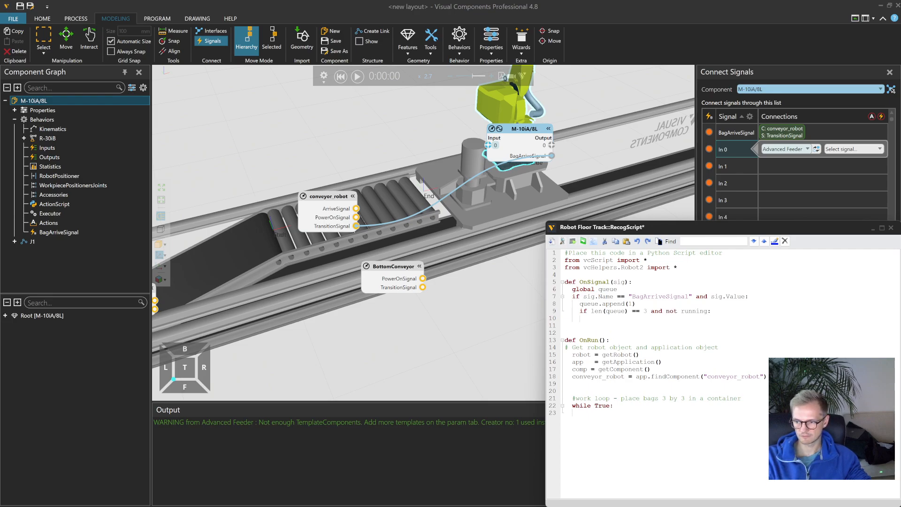
pyautogui.press('Tab')
pyautogui.write('resumeRun()')
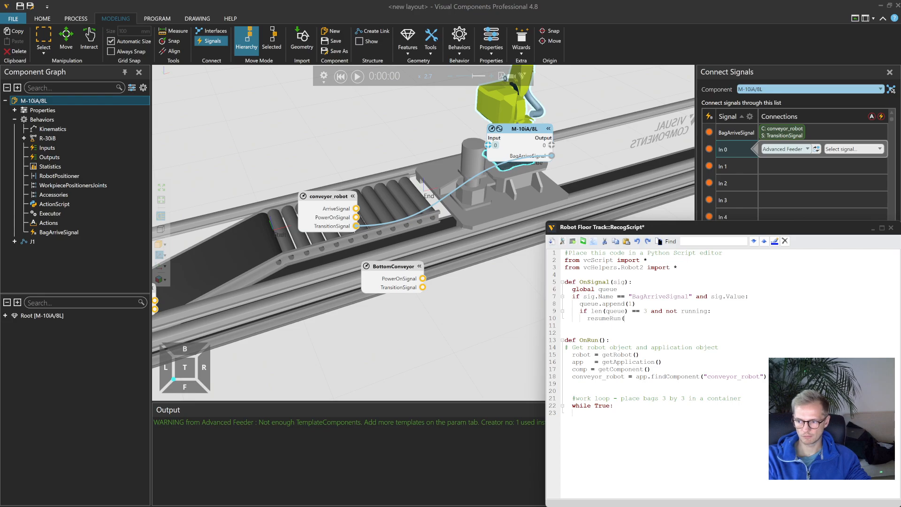
# - Add running to the global declaration in OnSignal so it reads global queue, running
pyautogui.doubleClick(689, 311)
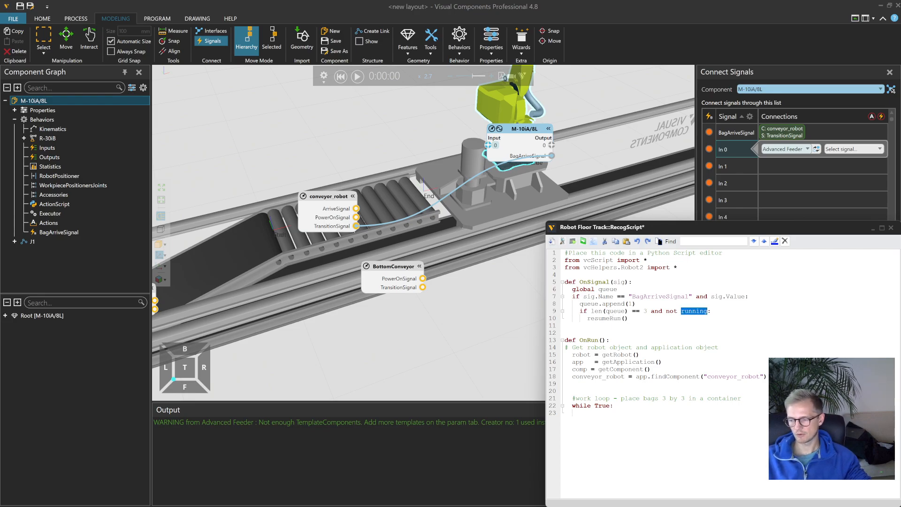
pyautogui.moveTo(691, 228); pyautogui.dragTo(690, 205)
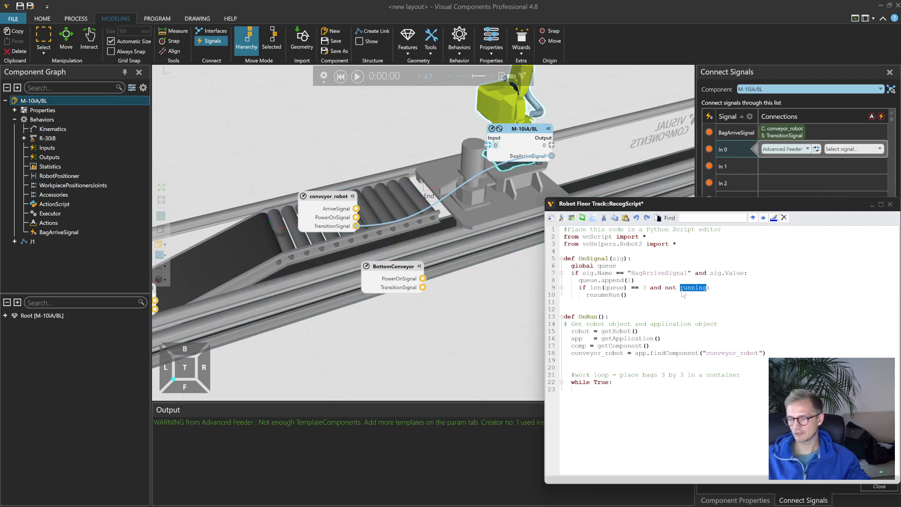
pyautogui.doubleClick(608, 296)
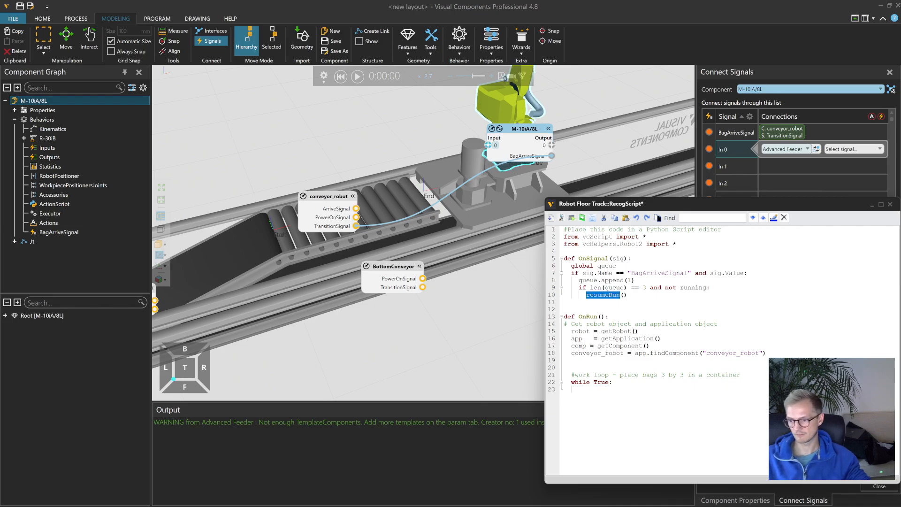
pyautogui.moveTo(617, 266); pyautogui.dragTo(568, 266)
pyautogui.click(617, 267)
pyautogui.write('running')
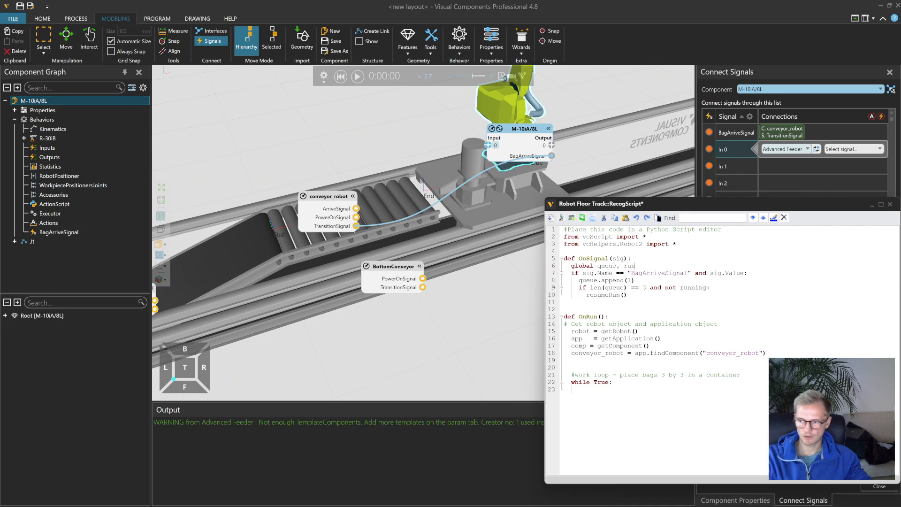
# - Copy the global queue, running declaration from OnSignal to the first line of OnRun
pyautogui.hotkey('shift', 'Home')
pyautogui.hotkey('ctrl', 'c')
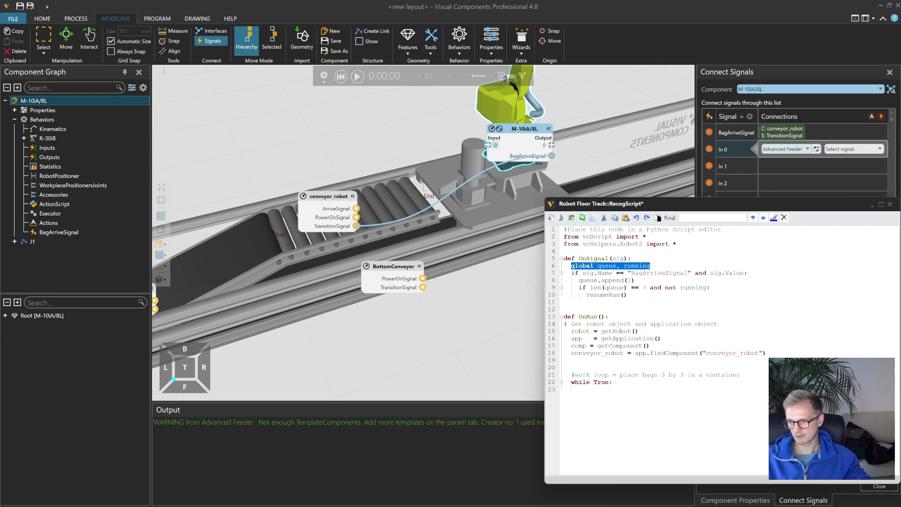
pyautogui.click(613, 317)
pyautogui.press('Return')
pyautogui.hotkey('ctrl', 'v')
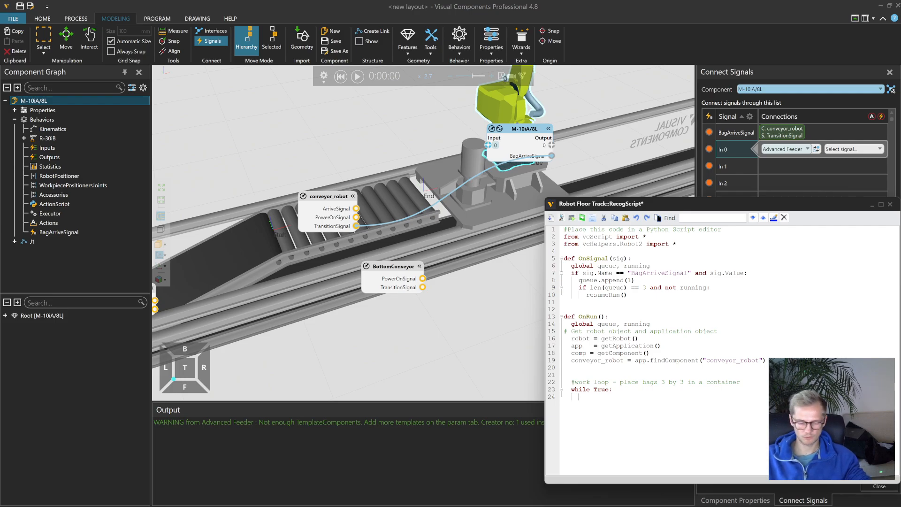
# - In the while True loop of OnRun, add the condition if len(queue) < 3: with an empty line for its body
pyautogui.write('if')
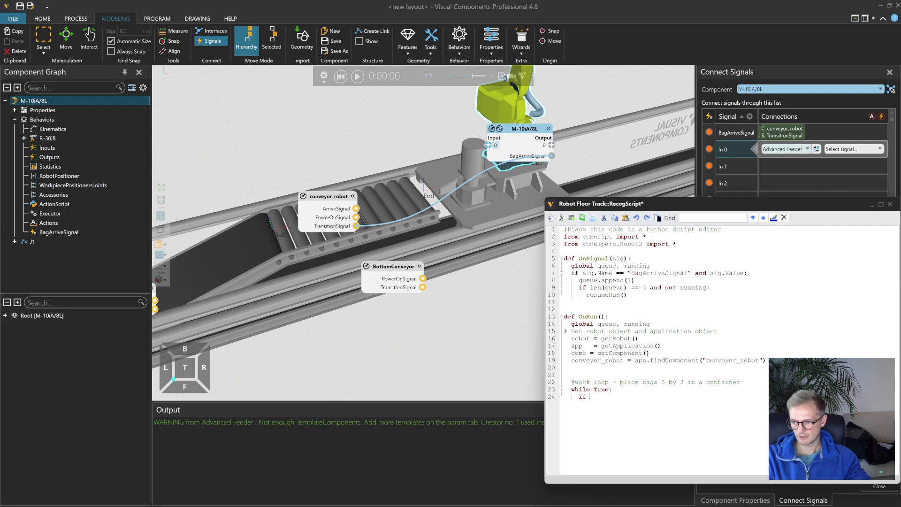
pyautogui.write(' len')
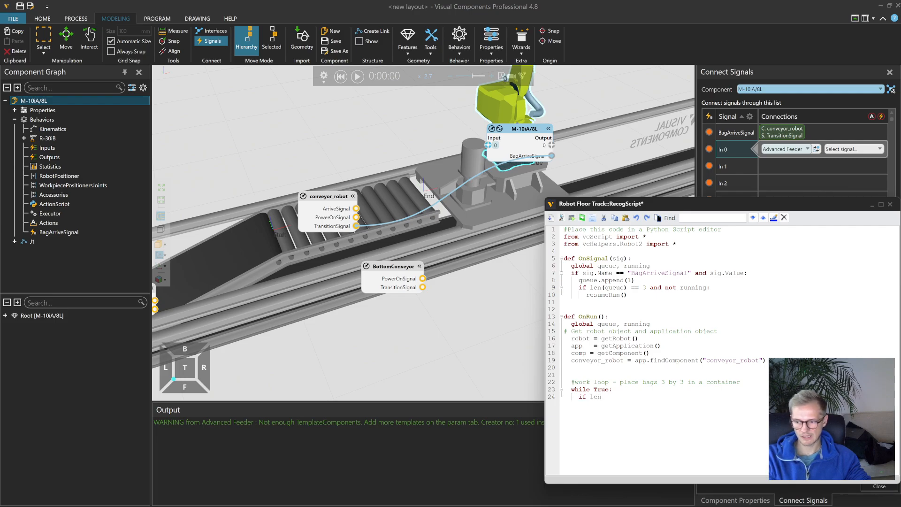
pyautogui.write('(queue) ')
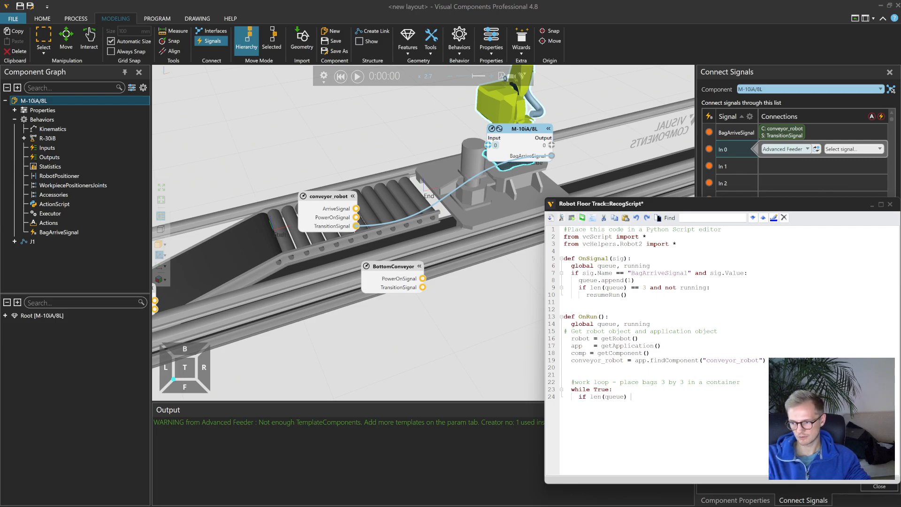
pyautogui.write('< 3')
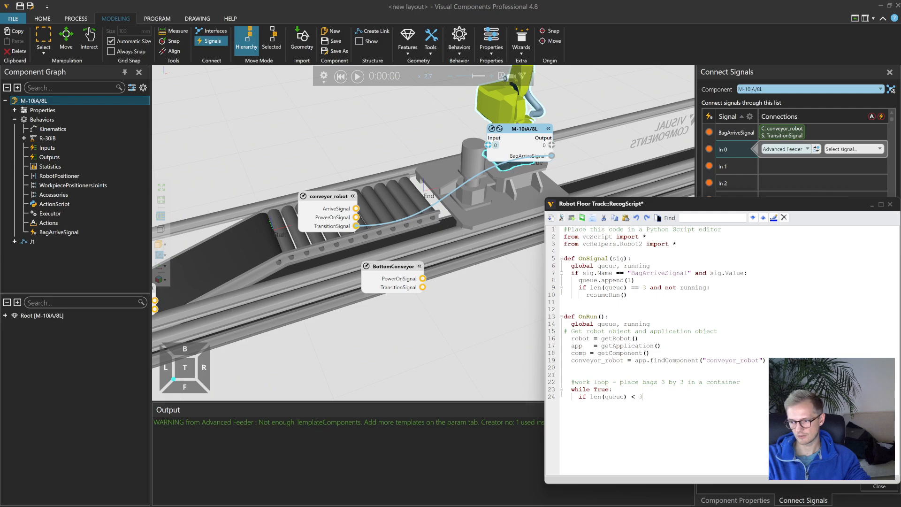
pyautogui.write(':')
pyautogui.press('Return')
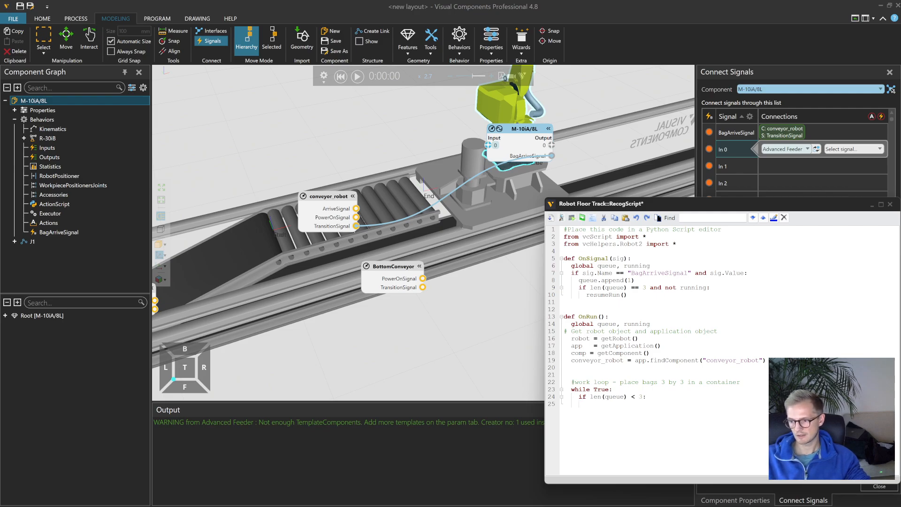
# - Fill the body of the len(queue) < 3 condition with running = False and suspendRun() on separate lines
pyautogui.write('running = False')
pyautogui.press('Return')
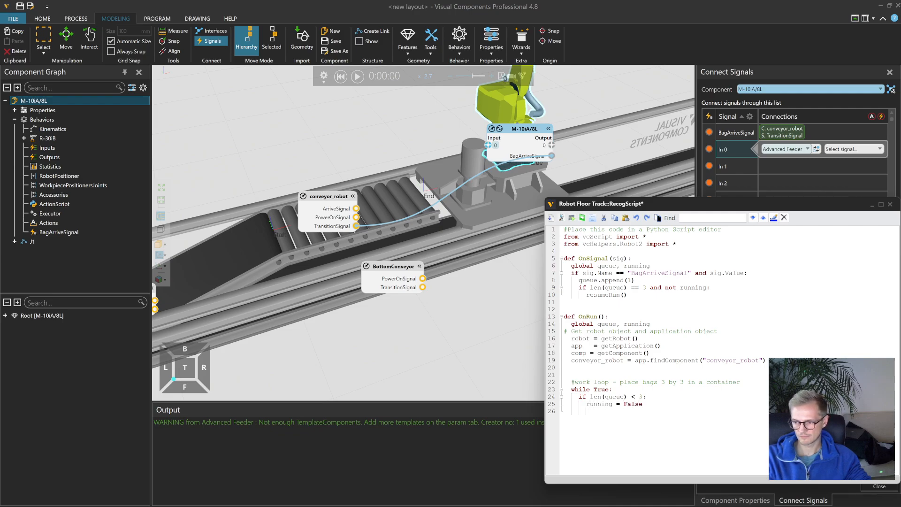
pyautogui.write('susp')
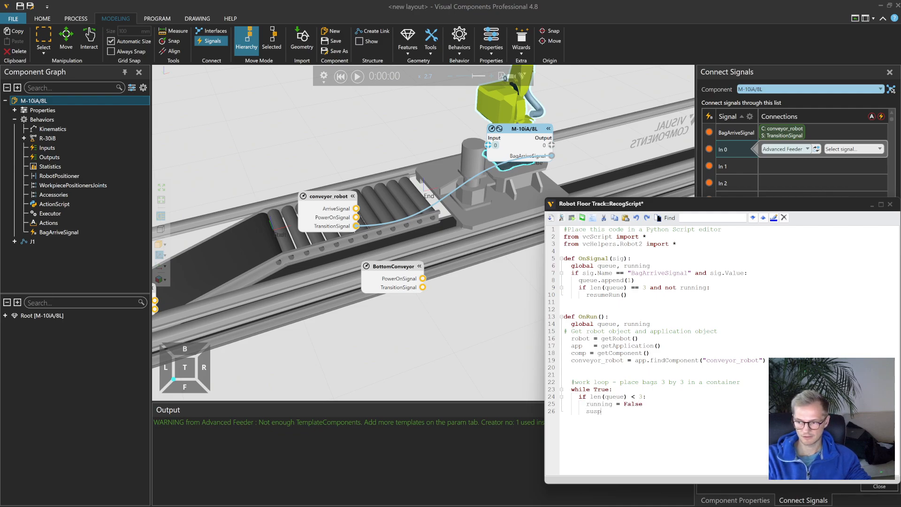
pyautogui.write('endRun()')
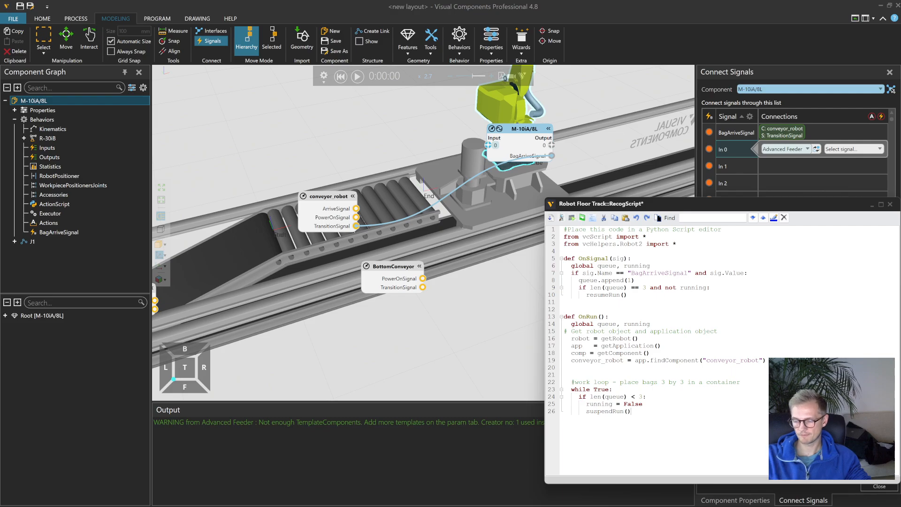
pyautogui.press('Return')
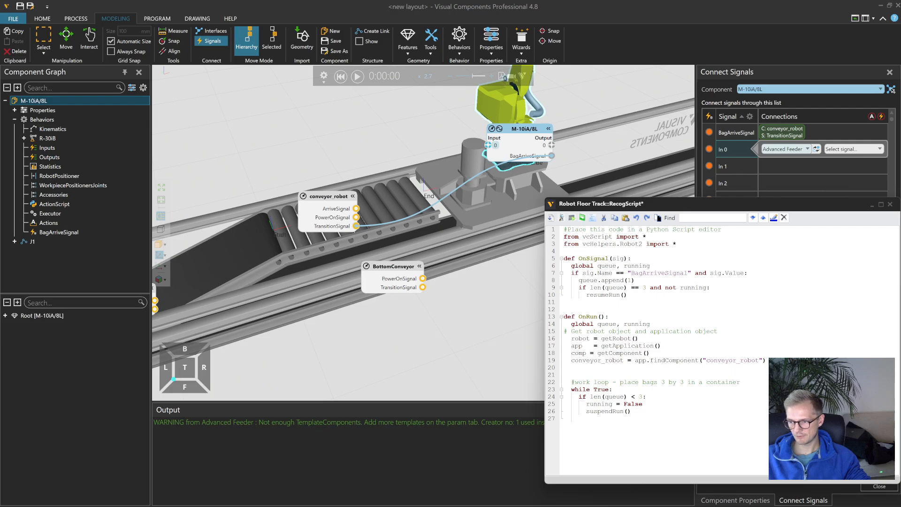
# - After the if block, add running = True at the indentation level of the while loop's body
pyautogui.doubleClick(608, 295)
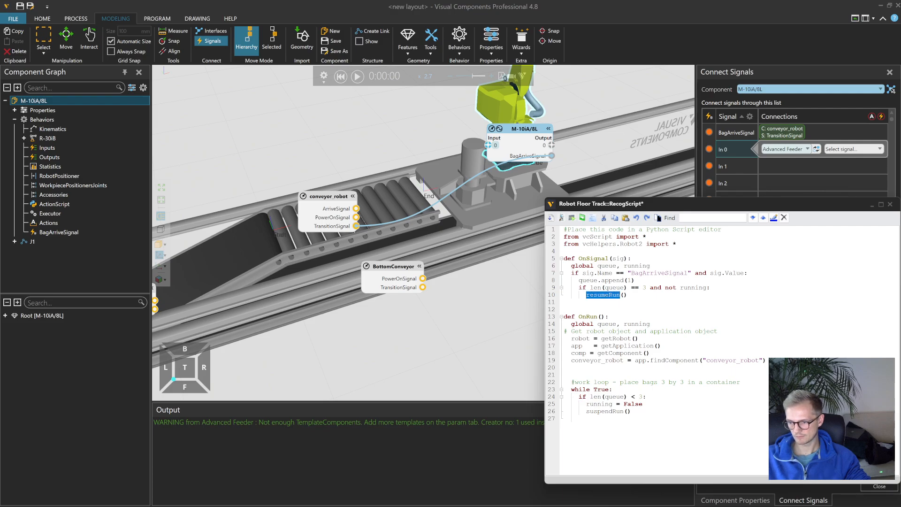
pyautogui.moveTo(586, 412); pyautogui.dragTo(632, 412)
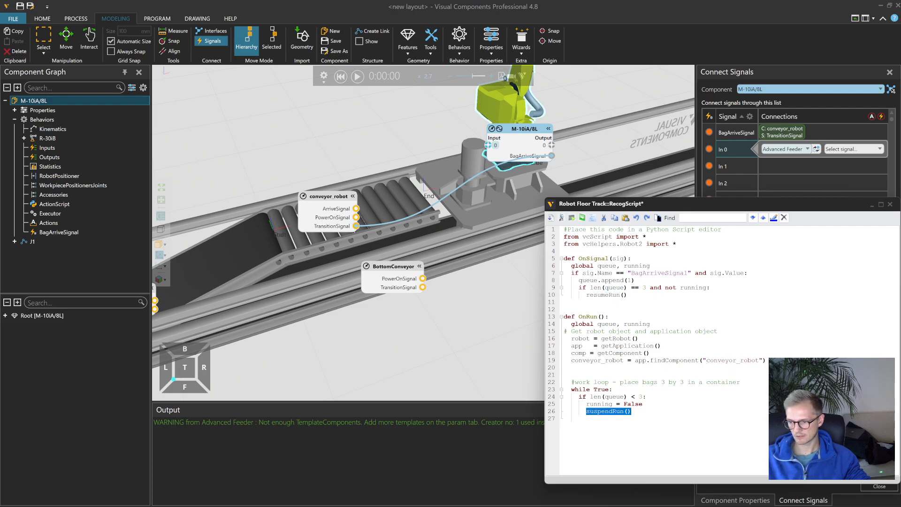
pyautogui.click(579, 418)
pyautogui.write('ru')
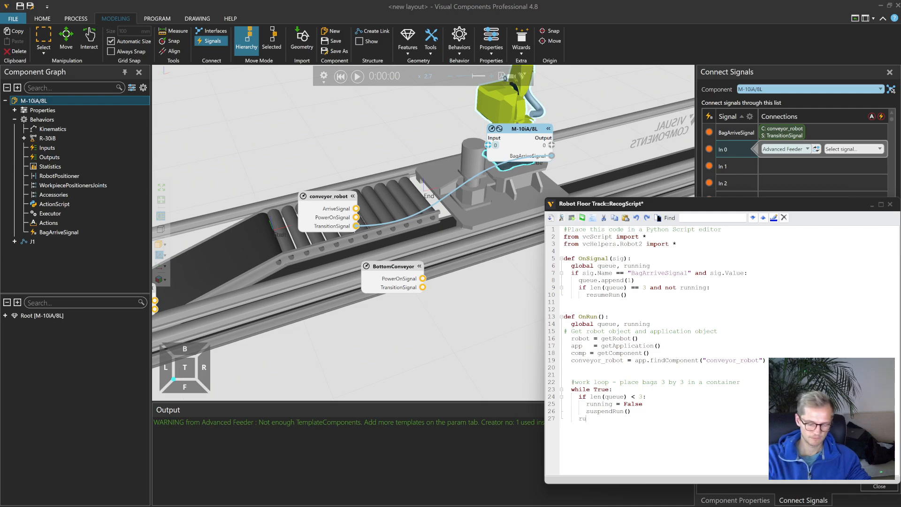
pyautogui.write('nning = True')
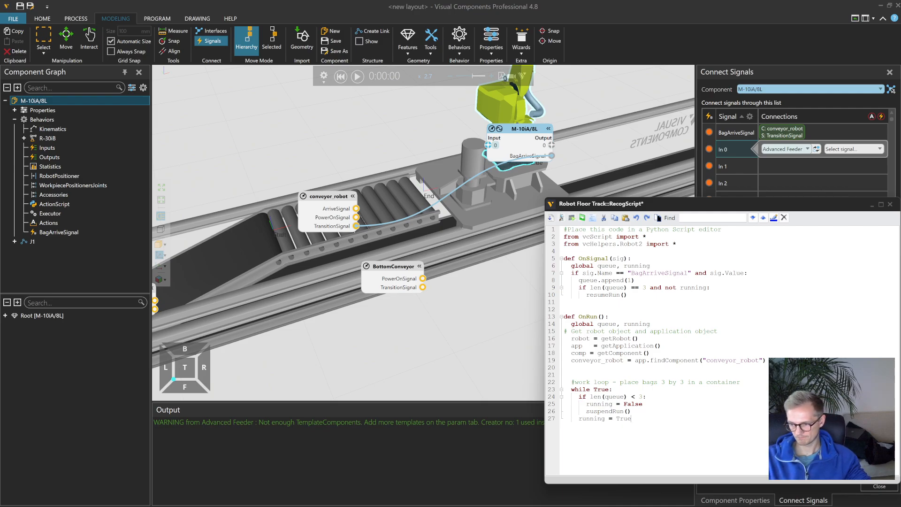
# - Below running = True, leave a blank line and add the comment #do the task of picking the 3 bags
pyautogui.press('Return')
pyautogui.press('Return')
pyautogui.press('Return')
pyautogui.write('#do the task of picking the 3 bags')
pyautogui.press('Return')
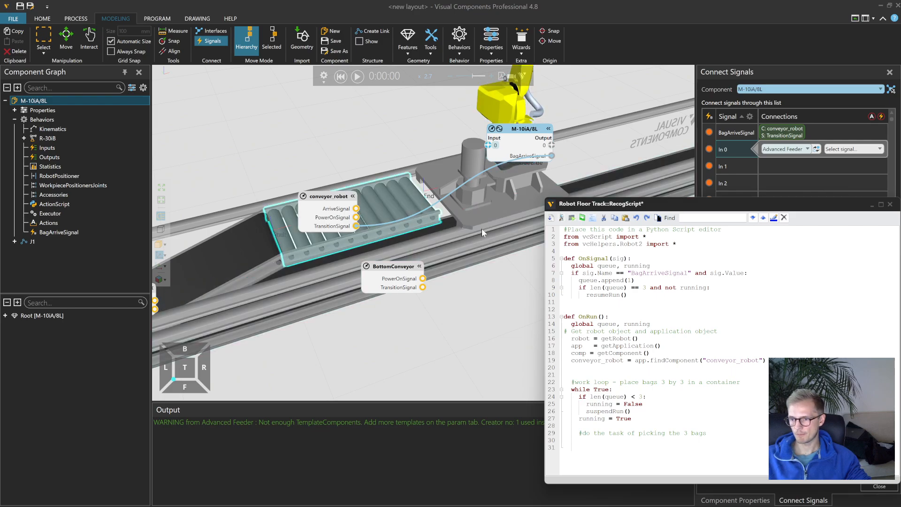
# - Below the conveyor_robot assignment in OnRun, add path = conveyor_robot.findBehaviour("") with the behaviour name left empty
pyautogui.doubleClick(597, 360)
pyautogui.hotkey('ctrl', 'c')
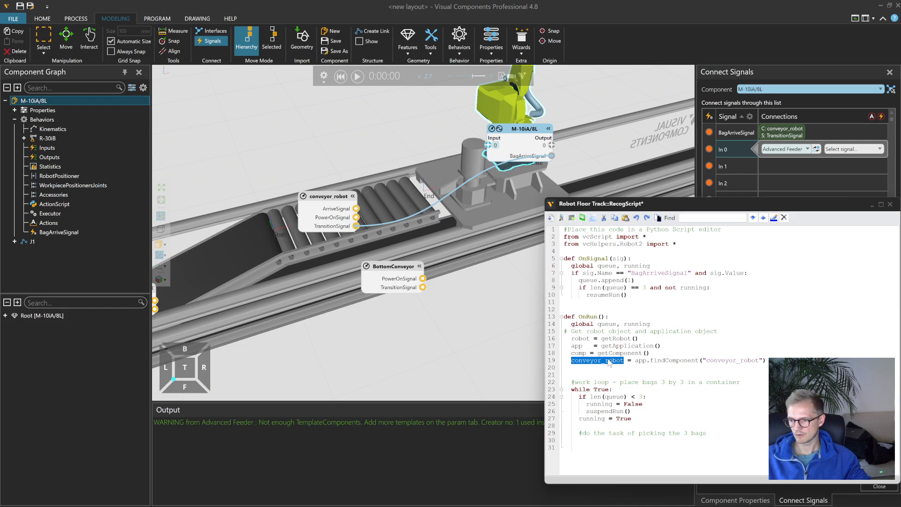
pyautogui.click(766, 360)
pyautogui.press('Return')
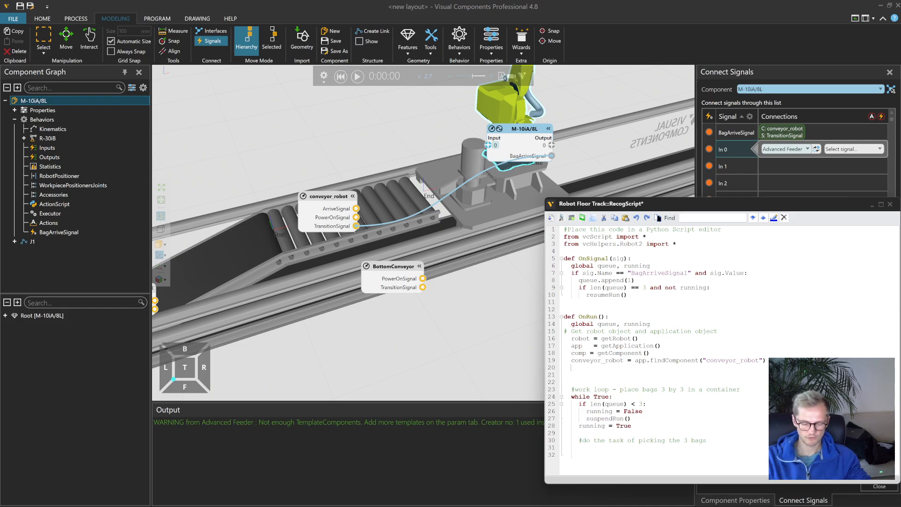
pyautogui.write('path =')
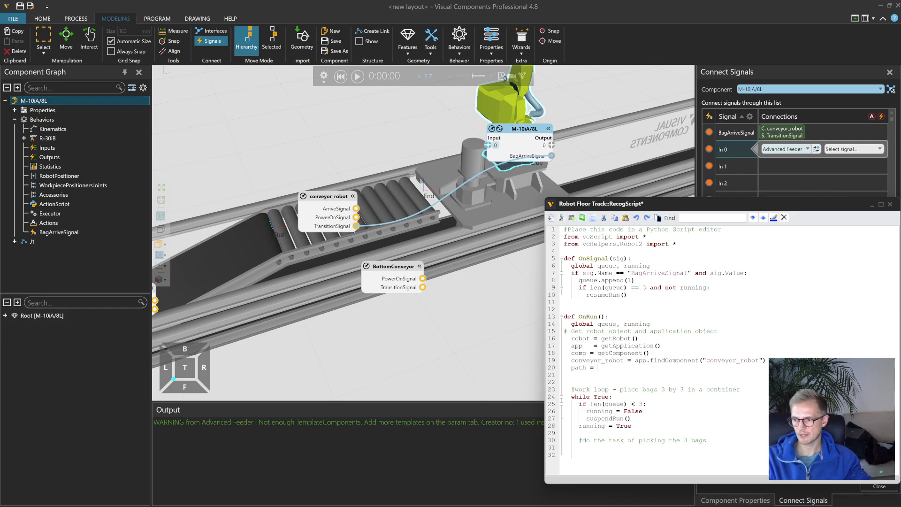
pyautogui.hotkey('ctrl', 'v')
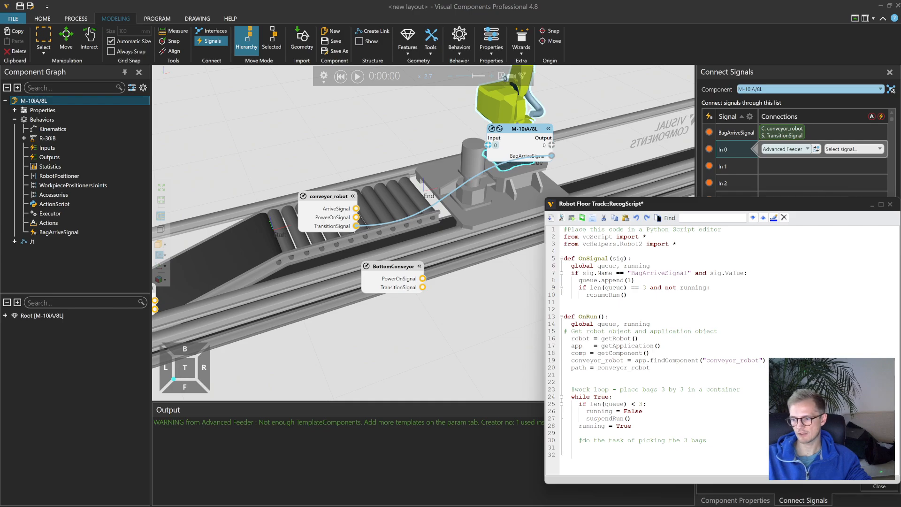
pyautogui.write('.f')
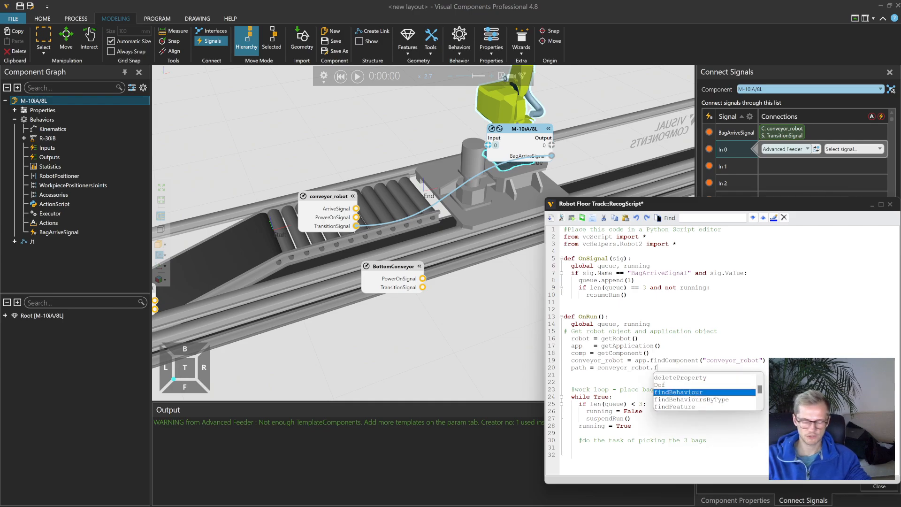
pyautogui.write('indBehaviour("")')
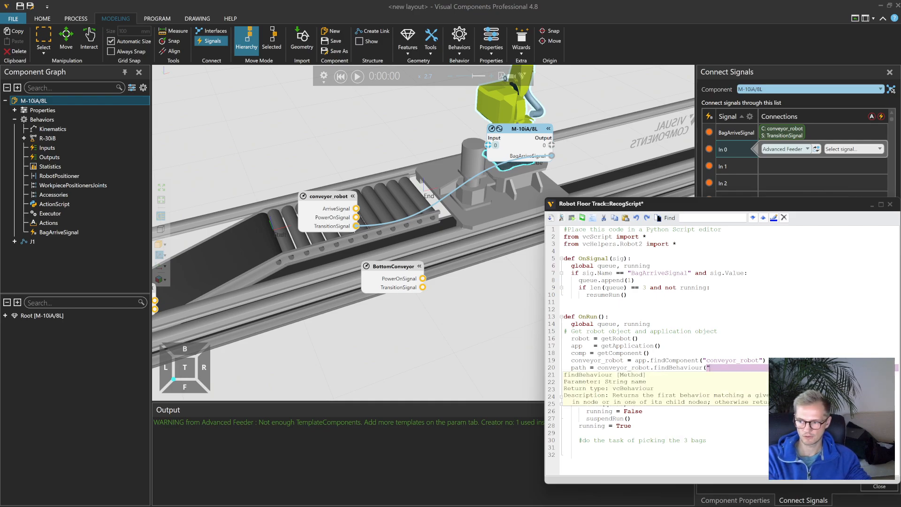
# - Copy the name of the conveyor_robot component's Path behavior and insert it between the quotes of the findBehaviour call
pyautogui.click(304, 253)
pyautogui.click(45, 167)
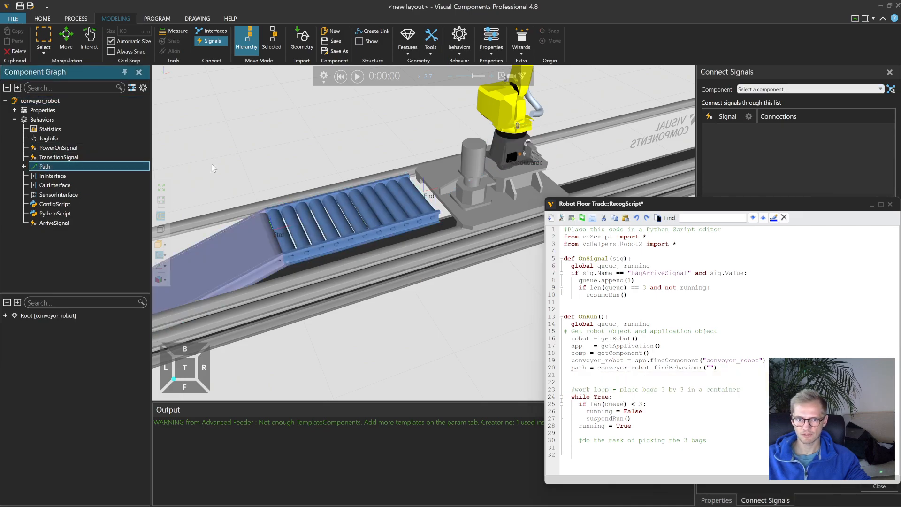
pyautogui.click(880, 488)
pyautogui.click(777, 108)
pyautogui.doubleClick(776, 108)
pyautogui.hotkey('ctrl', 'c')
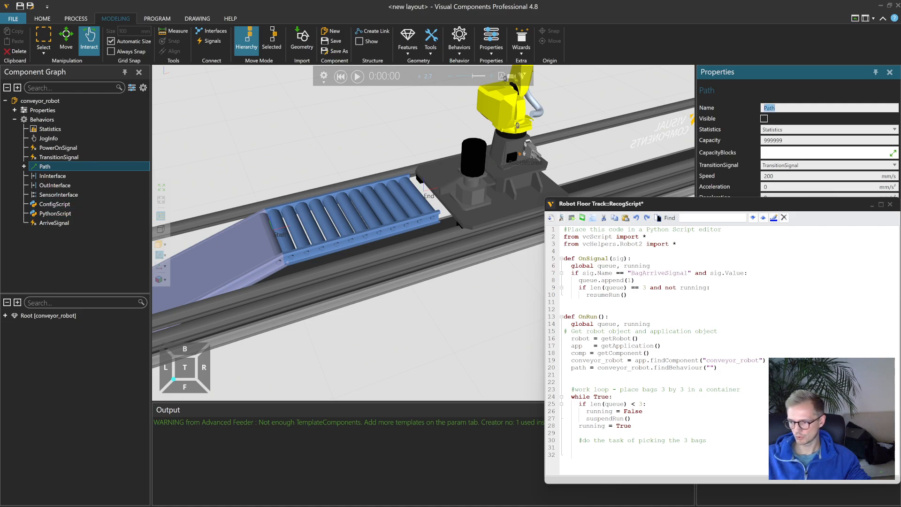
pyautogui.click(710, 368)
pyautogui.hotkey('ctrl', 'v')
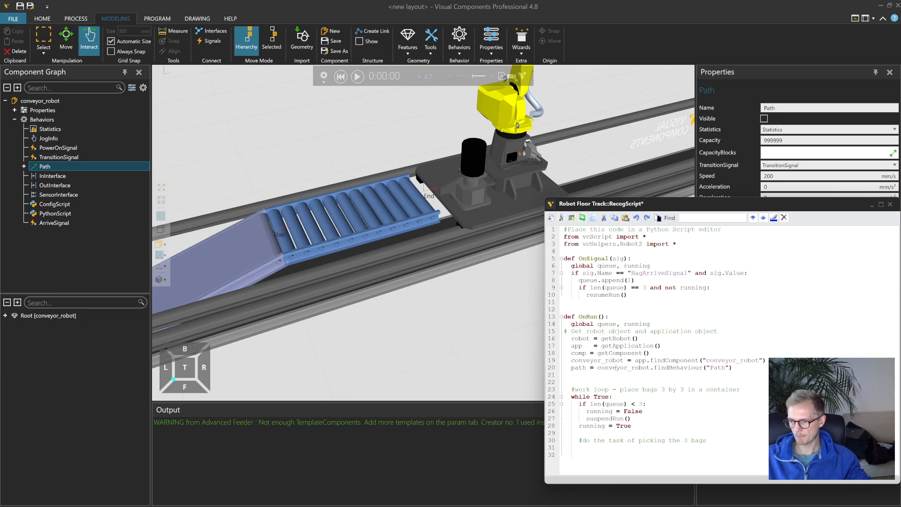
pyautogui.doubleClick(622, 369)
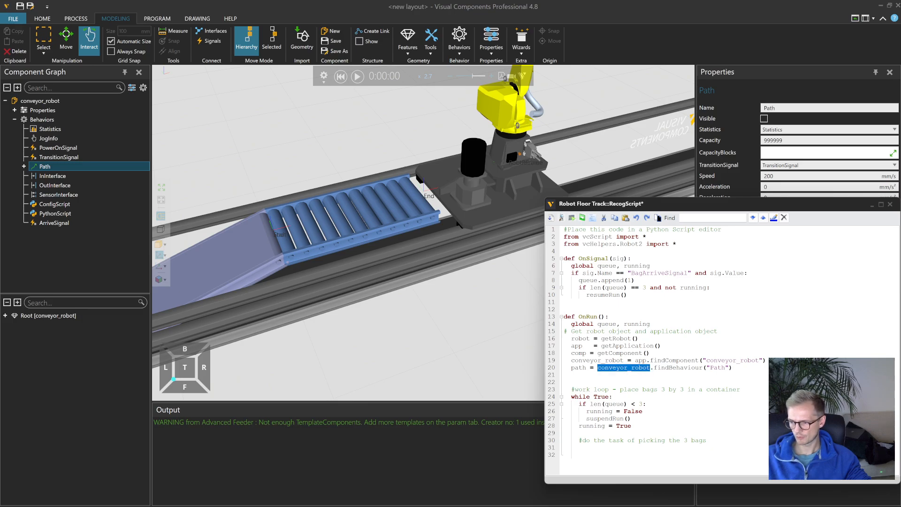
pyautogui.doubleClick(579, 368)
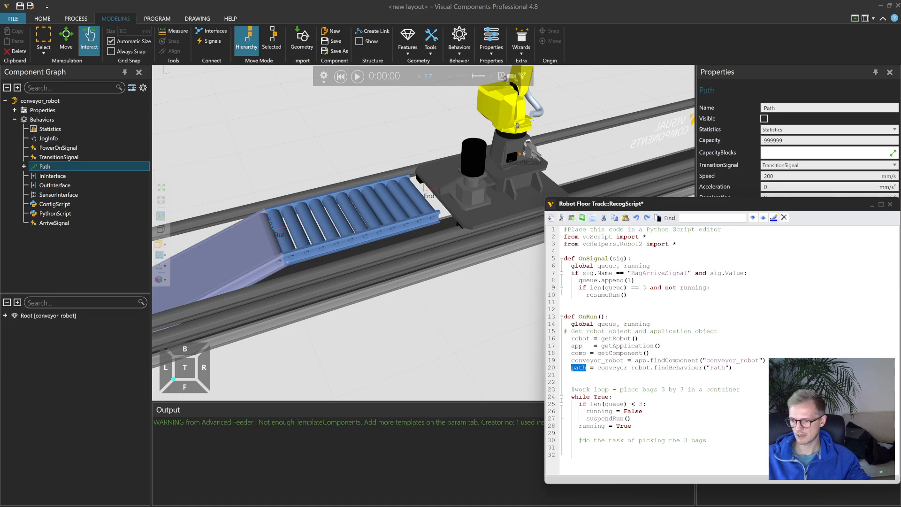
# - Under the comment about picking the 3 bags, add the condition if len(queue) > 3: with an empty line for its body
pyautogui.click(579, 448)
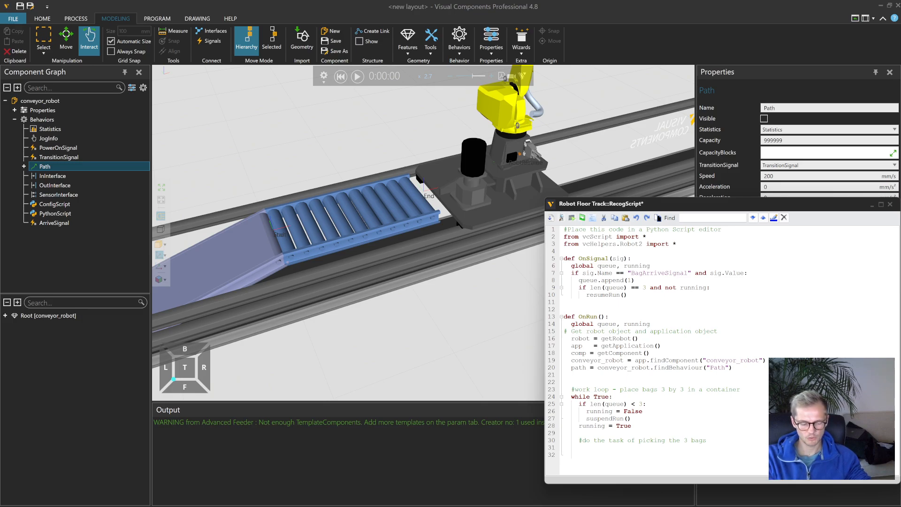
pyautogui.write('if len(queue) > 3')
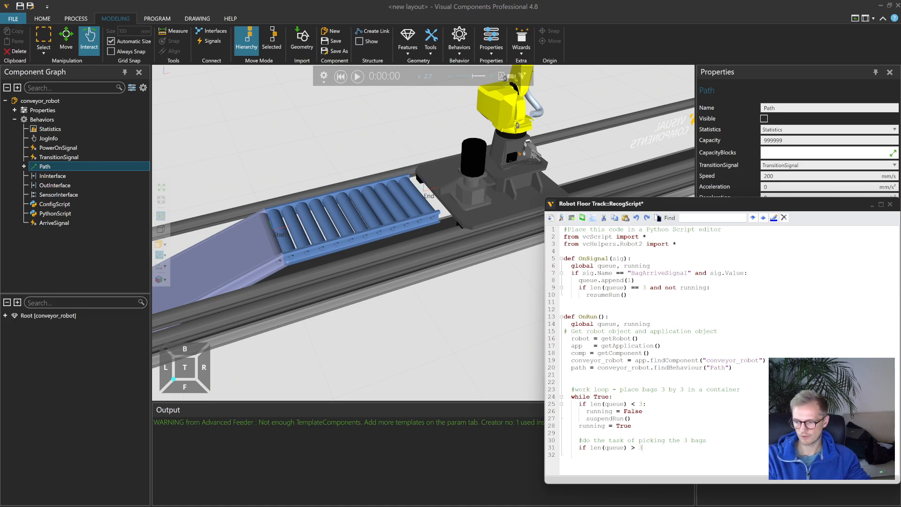
pyautogui.write(':')
pyautogui.press('Return')
# - Fill the body of the len(queue) > 3 condition with print "ERROR: too many bags. Max 3"
pyautogui.write('sim')
pyautogui.press('BackSpace')
pyautogui.press('BackSpace')
pyautogui.press('BackSpace')
pyautogui.write('print "ERO')
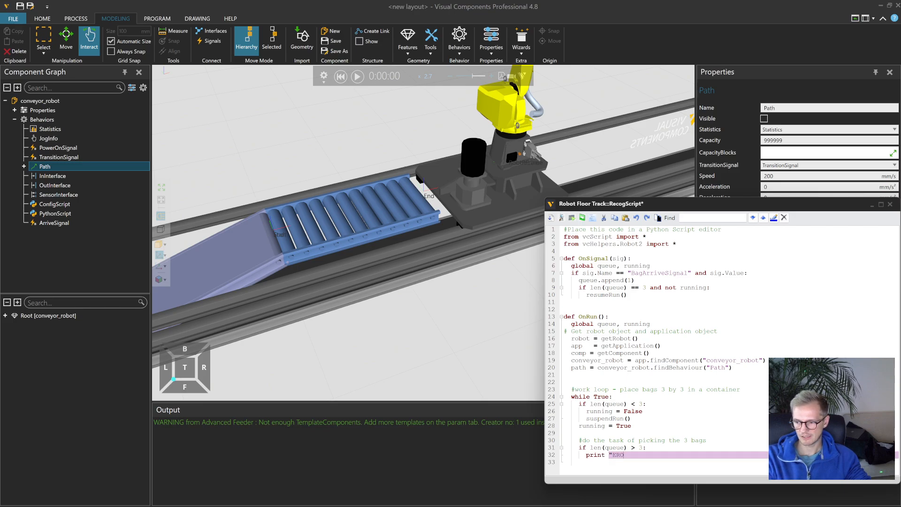
pyautogui.press('BackSpace')
pyautogui.write('ROR:"')
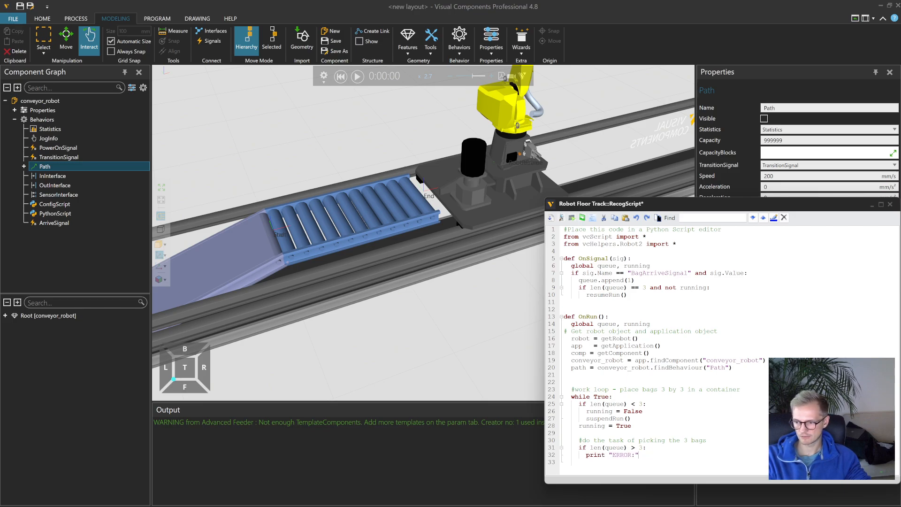
pyautogui.press('BackSpace')
pyautogui.press('BackSpace')
pyautogui.press('BackSpace')
pyautogui.press('BackSpace')
pyautogui.write('too many ba')
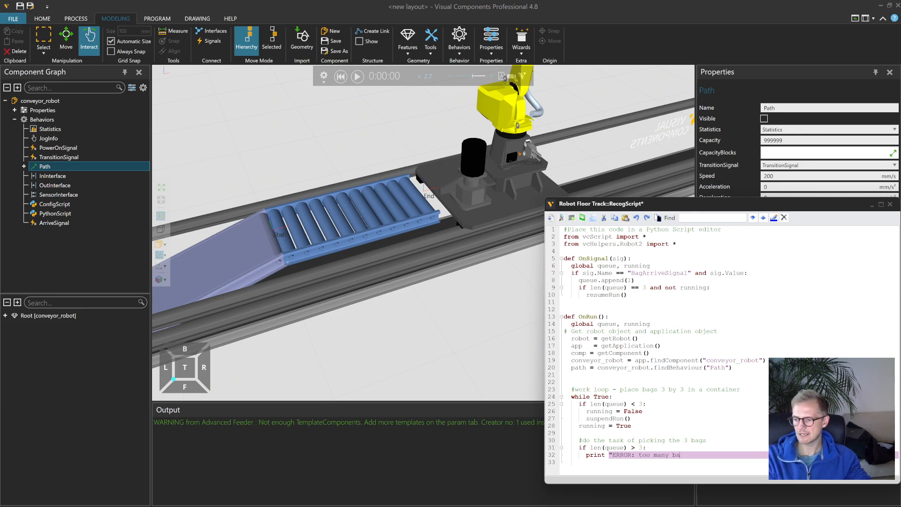
pyautogui.write('gs. Max ')
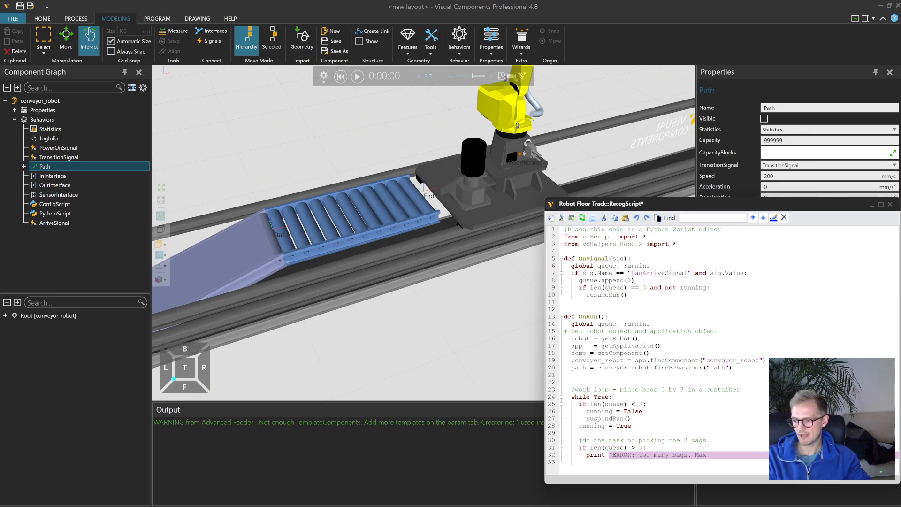
pyautogui.write('3"')
pyautogui.press('Return')
pyautogui.press('BackSpace')
pyautogui.press('Return')
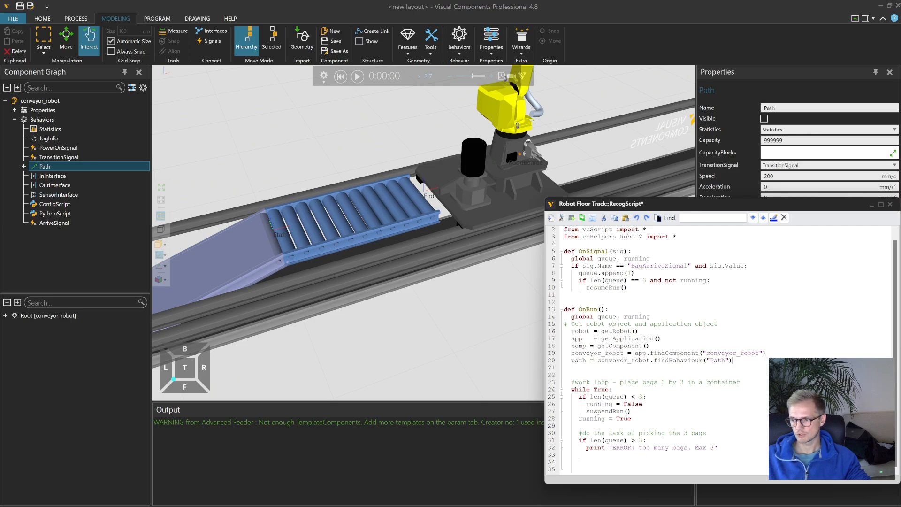
# - Below the path assignment in OnRun, add the line sim = getSimulation()
pyautogui.press('Return')
pyautogui.write('sim ')
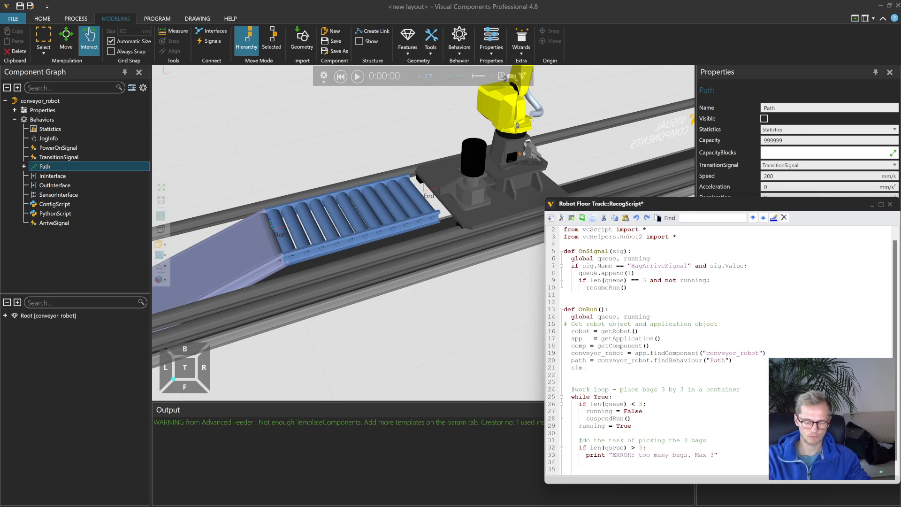
pyautogui.write('= getSimulation()')
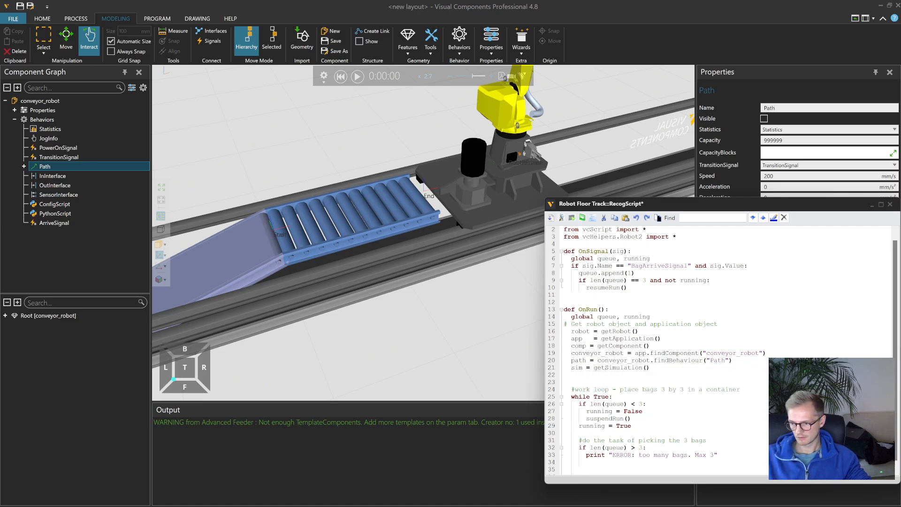
pyautogui.doubleClick(577, 367)
# - After the print statement for too many bags, add sim.halt() to the same if block
pyautogui.click(718, 455)
pyautogui.press('Return')
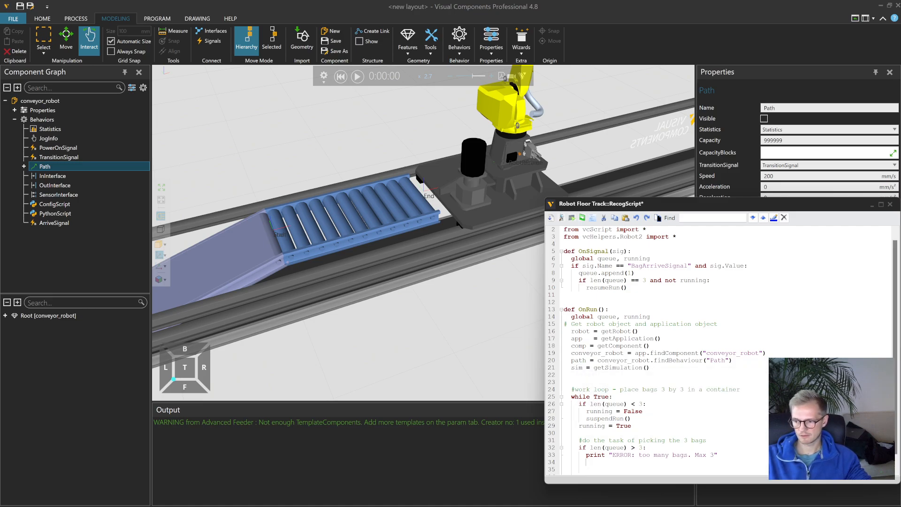
pyautogui.write('sim.')
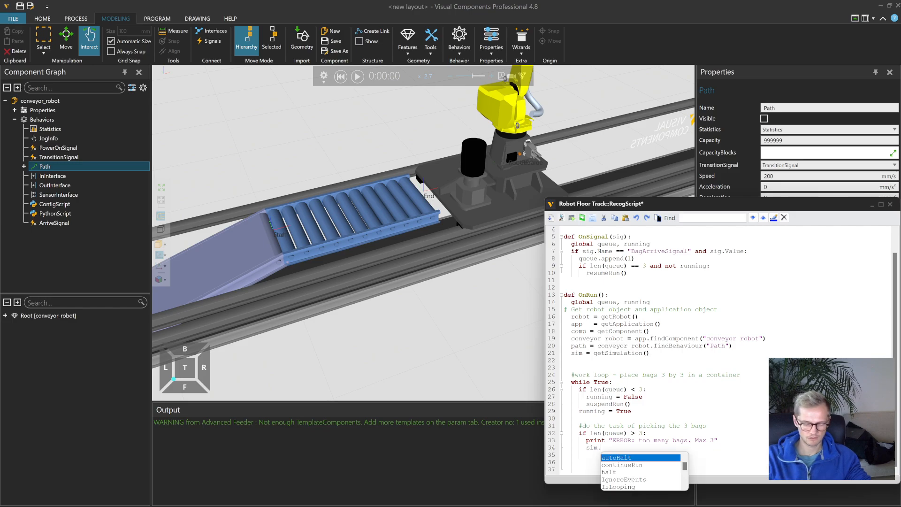
pyautogui.write('halt()')
pyautogui.press('Return')
pyautogui.press('Return')
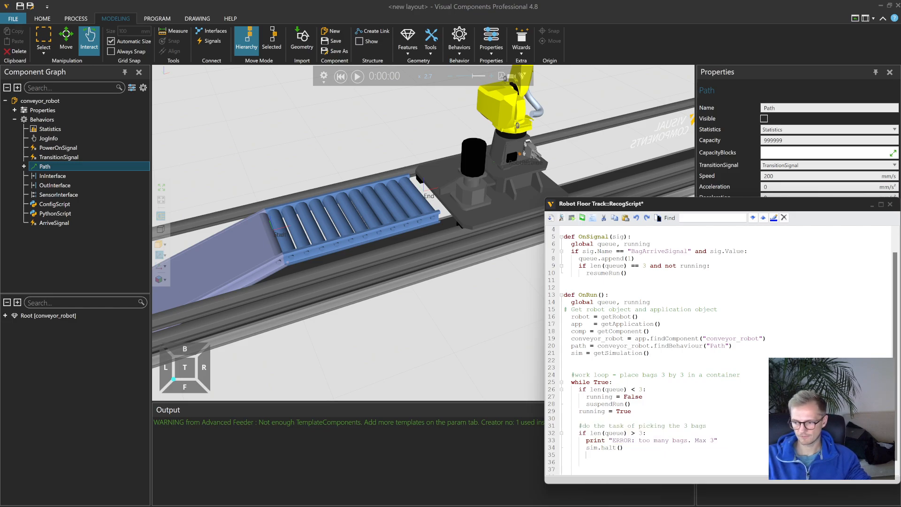
# - Below the sim.halt() block, leave a blank line and add the comment #position robot over bags at the while body's indentation
pyautogui.scroll(-1, 723, 348)
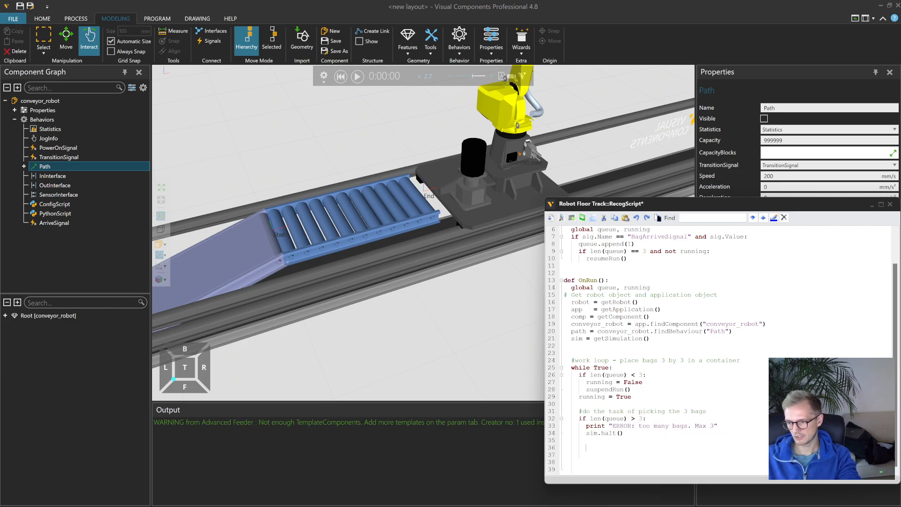
pyautogui.hotkey('shift', 'Home')
pyautogui.press('BackSpace')
pyautogui.press('BackSpace')
pyautogui.hotkey('shift', 'Home')
pyautogui.press('BackSpace')
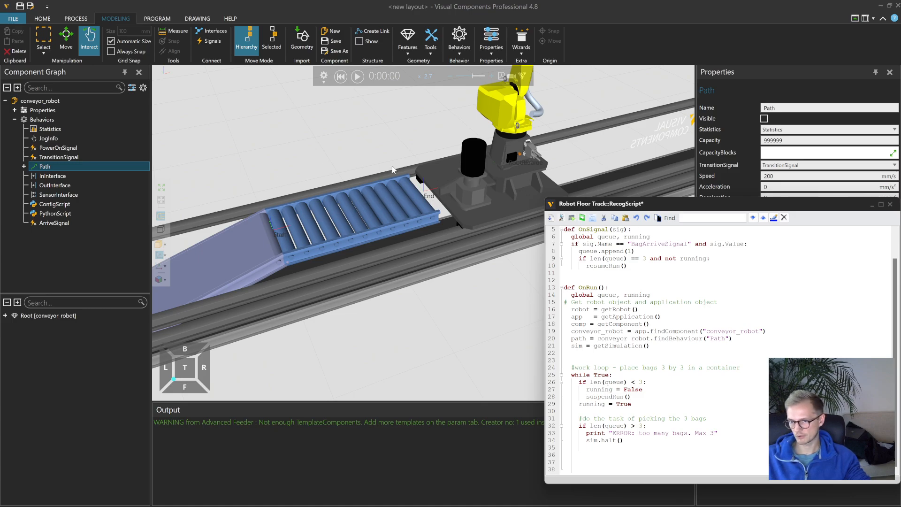
pyautogui.write('#position robot over bags')
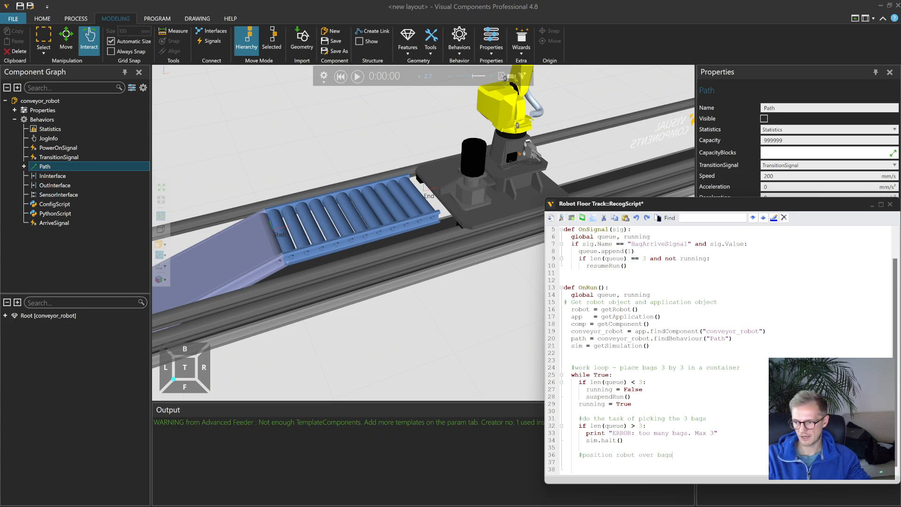
pyautogui.press('Return')
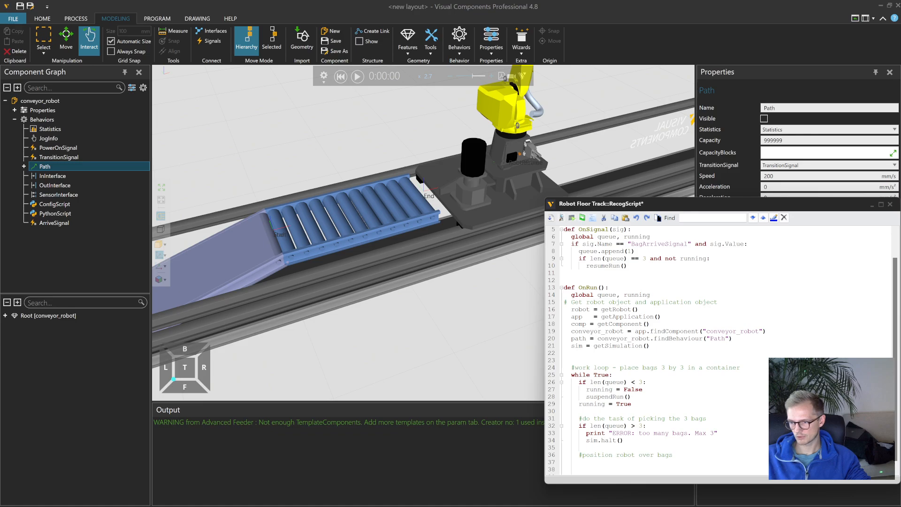
# - Resize the script editor window to be taller and narrower, bringing the full robot arm into view beside it
pyautogui.doubleClick(580, 310)
pyautogui.scroll(-1, 625, 263)
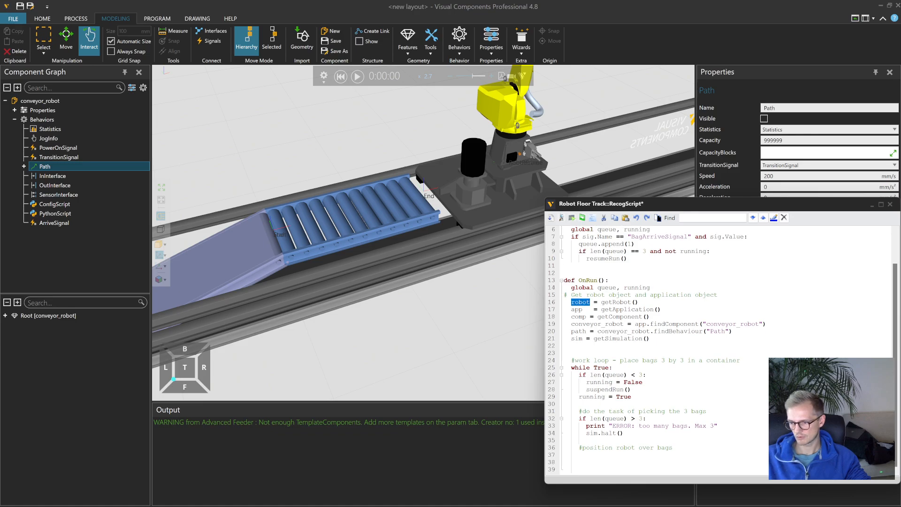
pyautogui.moveTo(671, 199); pyautogui.dragTo(691, 120)
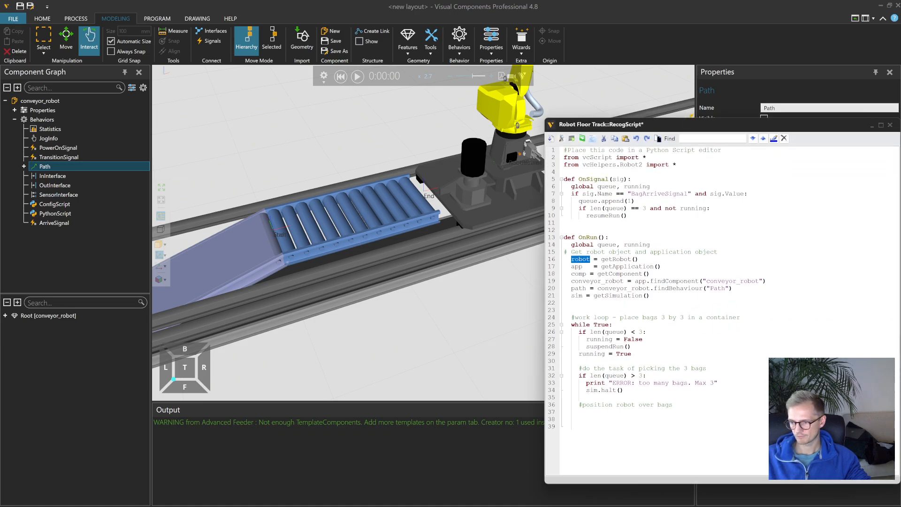
pyautogui.click(580, 412)
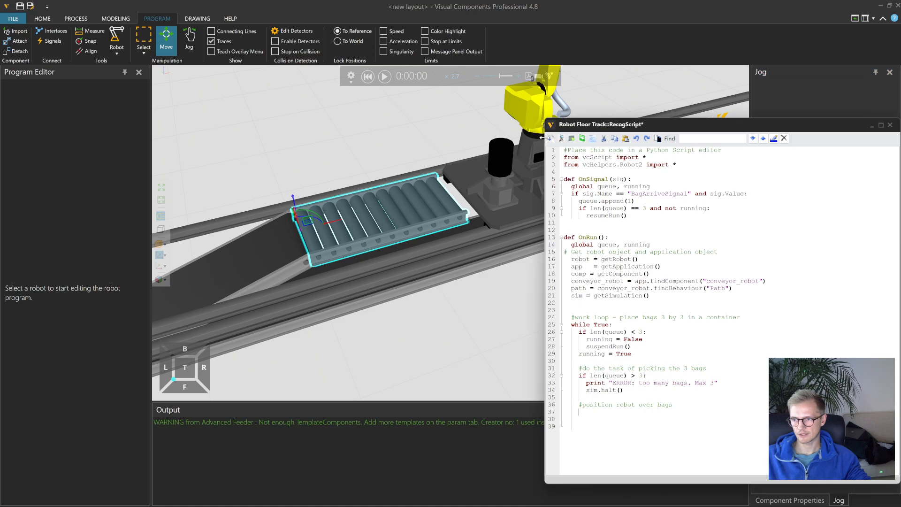
pyautogui.moveTo(543, 137); pyautogui.dragTo(619, 137)
pyautogui.scroll(-5, 441, 133)
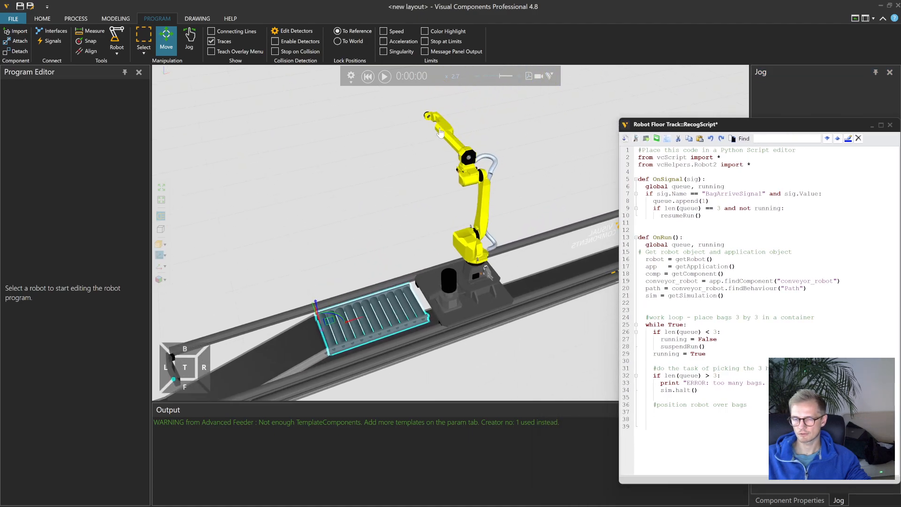
# - Show the Visual Components models of the Robot Tools category in the component catalog
pyautogui.click(43, 19)
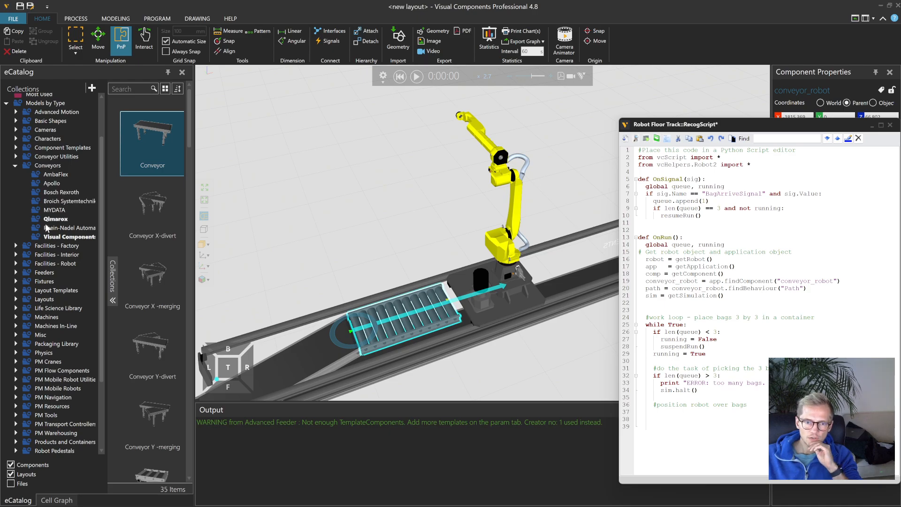
pyautogui.click(13, 166)
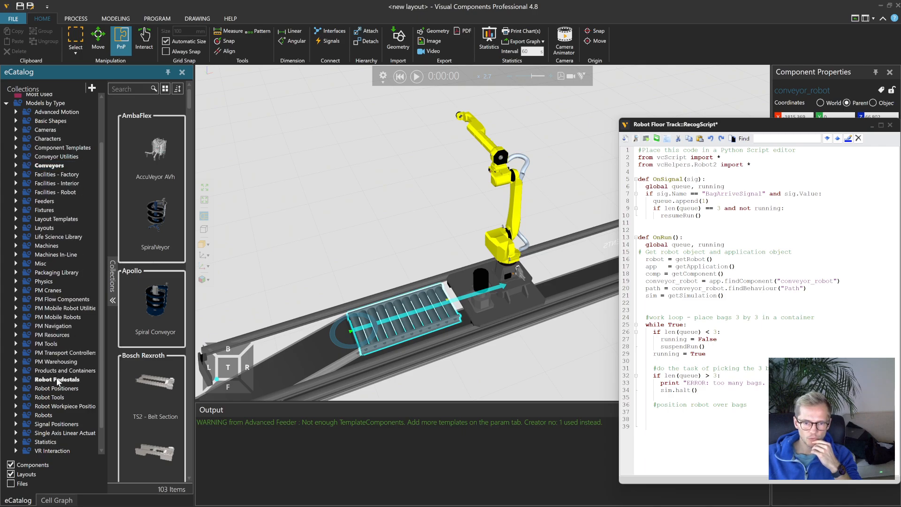
pyautogui.click(59, 399)
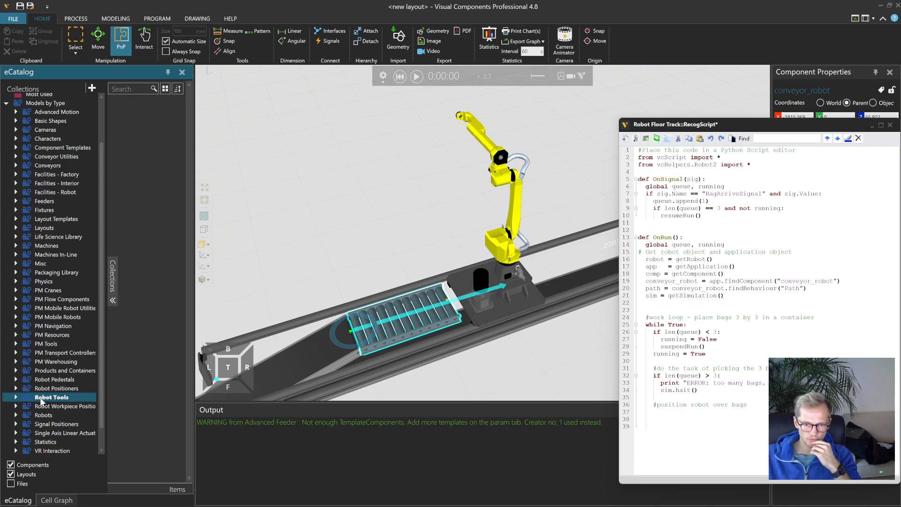
pyautogui.click(16, 398)
pyautogui.scroll(-6, 68, 405)
pyautogui.click(67, 376)
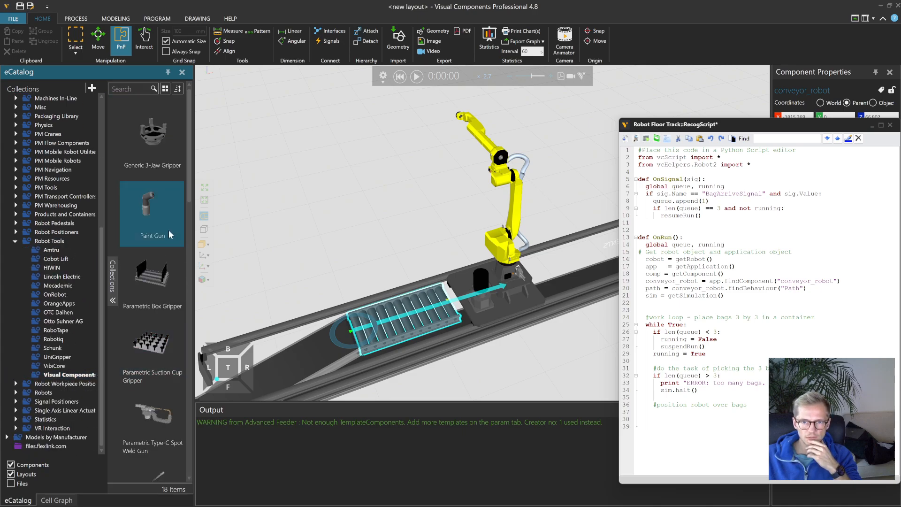
# - Examine the available robot tool models for a gripper suited to picking bags
pyautogui.scroll(-5, 171, 193)
pyautogui.scroll(-8, 165, 209)
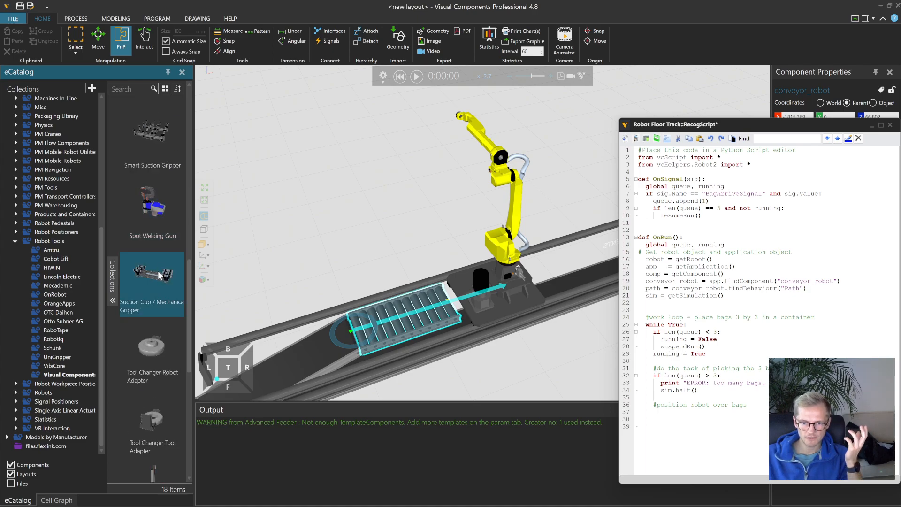
pyautogui.moveTo(158, 273)
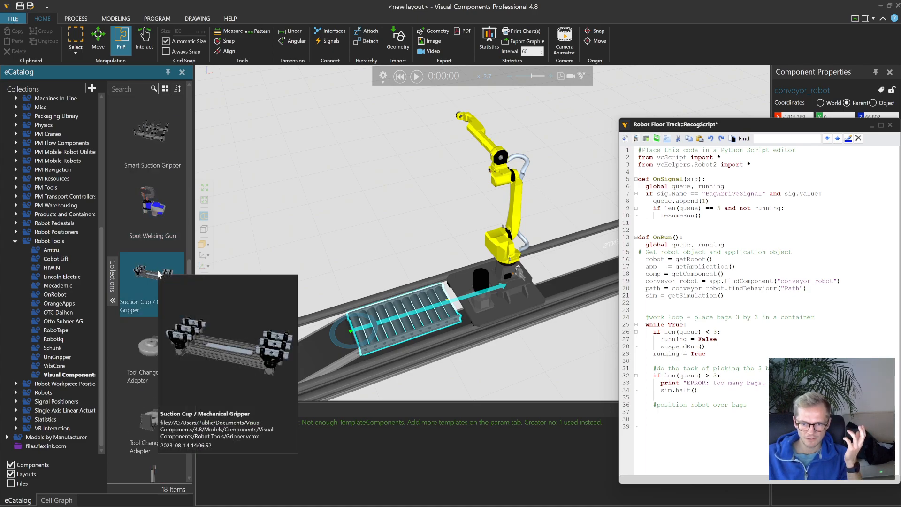
pyautogui.scroll(-5, 168, 251)
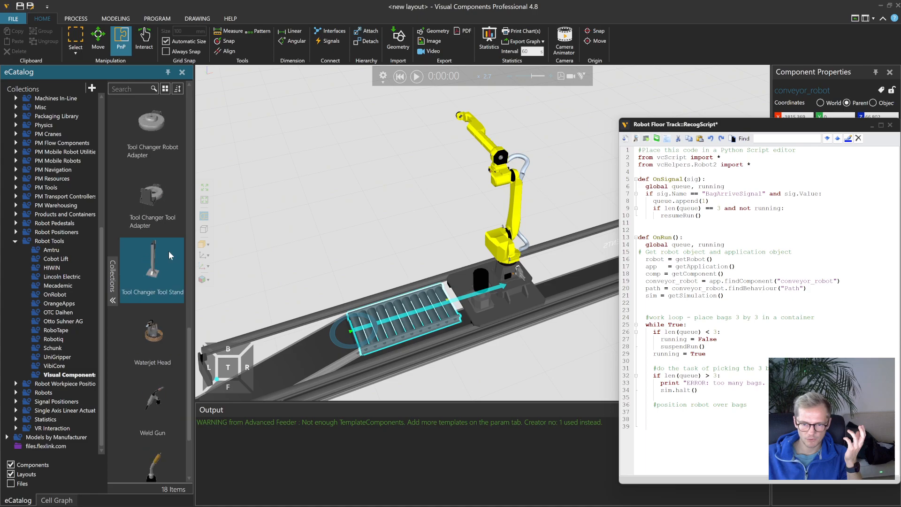
pyautogui.scroll(-3, 155, 291)
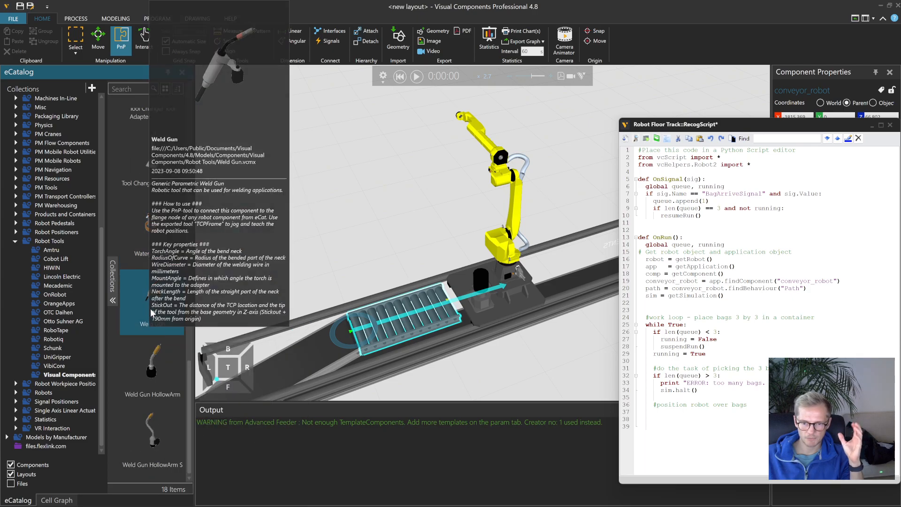
pyautogui.moveTo(174, 372)
pyautogui.scroll(5, 173, 388)
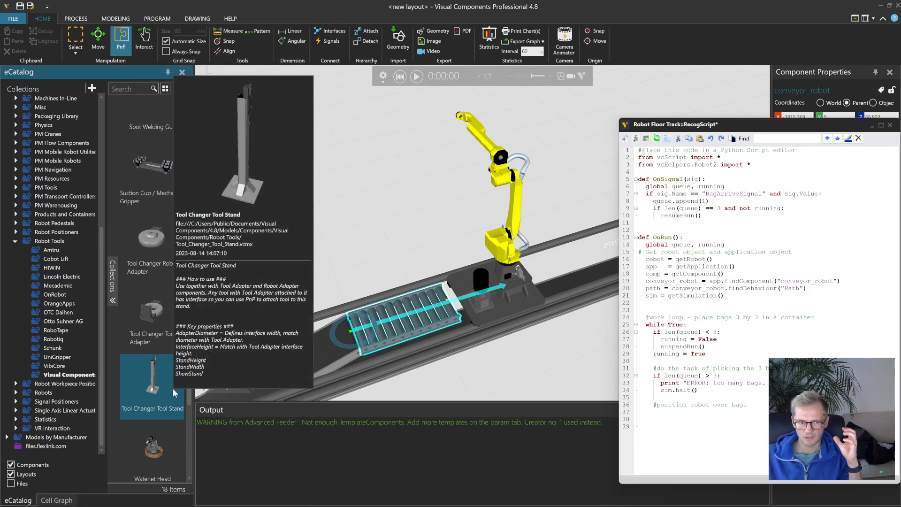
pyautogui.scroll(5, 159, 352)
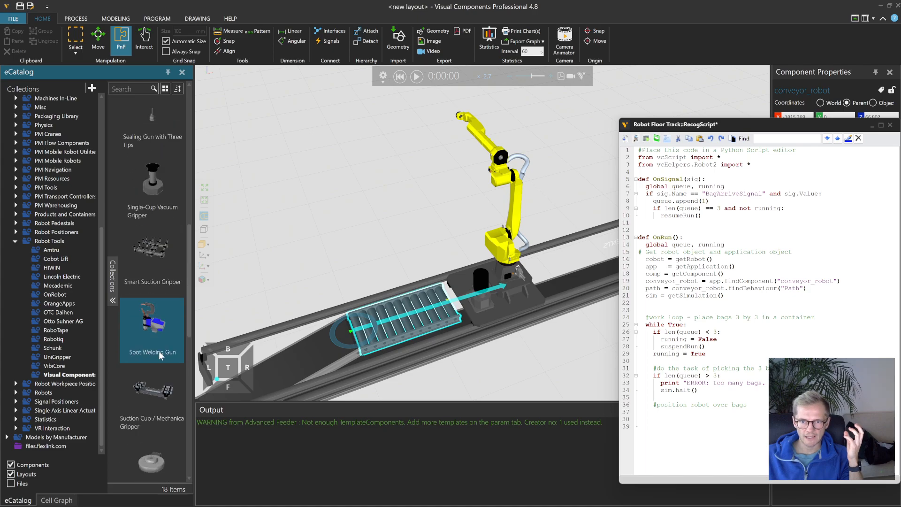
pyautogui.scroll(8, 158, 351)
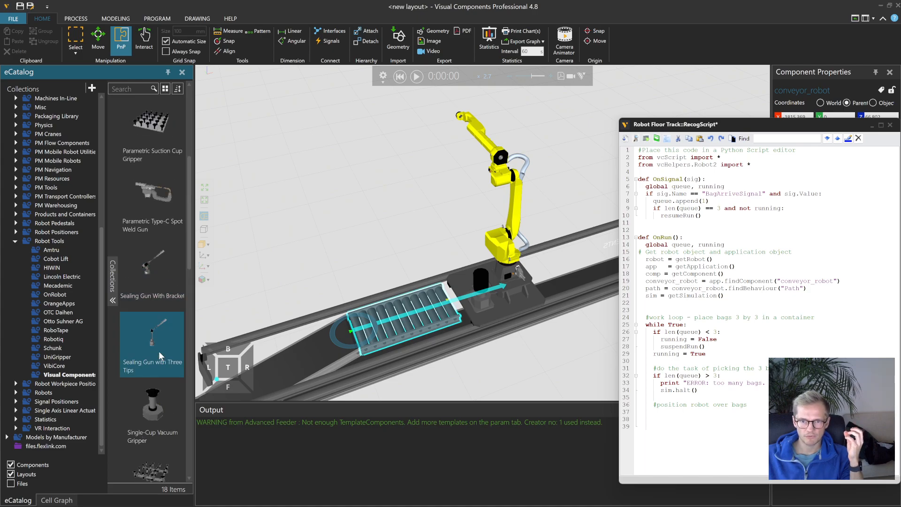
pyautogui.scroll(3, 159, 351)
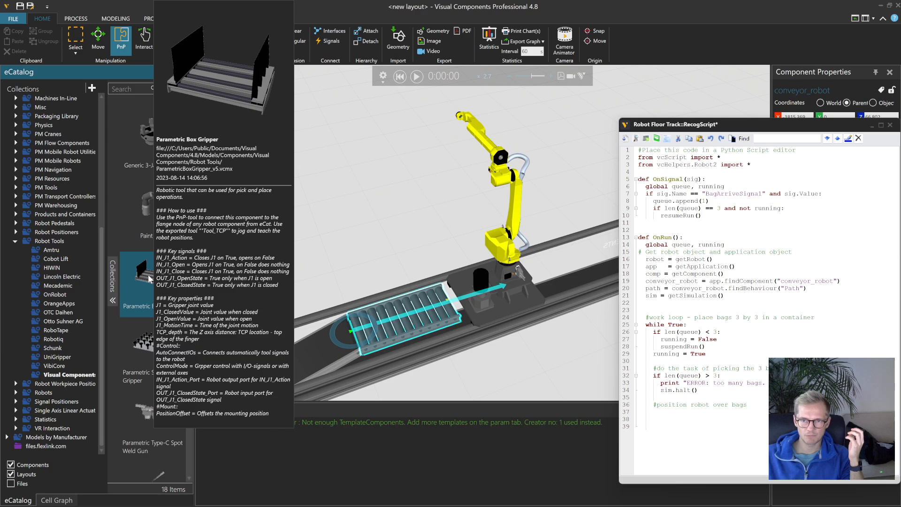
# - Add a Parametric Box Gripper to the layout and attach it to the robot arm's flange
pyautogui.moveTo(159, 275); pyautogui.dragTo(394, 196)
pyautogui.moveTo(342, 182); pyautogui.dragTo(409, 157, button='right')
pyautogui.moveTo(220, 308); pyautogui.dragTo(413, 136)
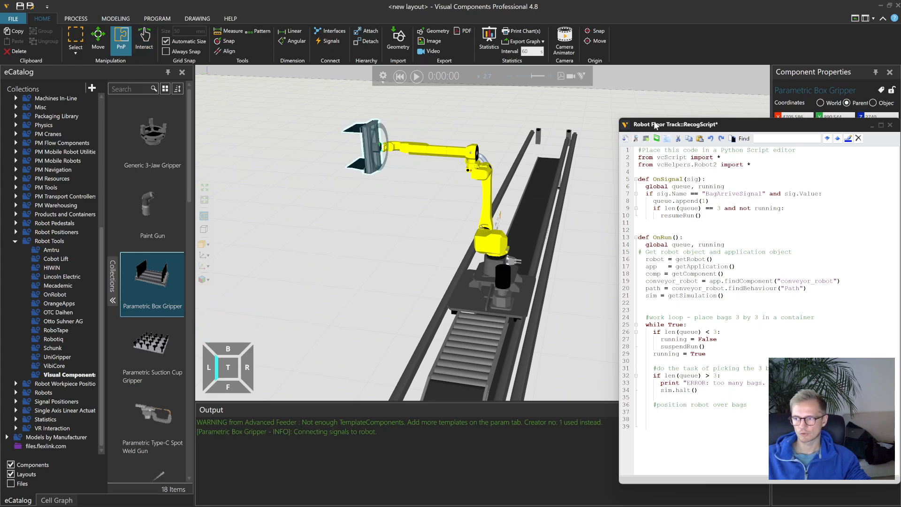
pyautogui.moveTo(610, 174); pyautogui.dragTo(559, 183, button='right')
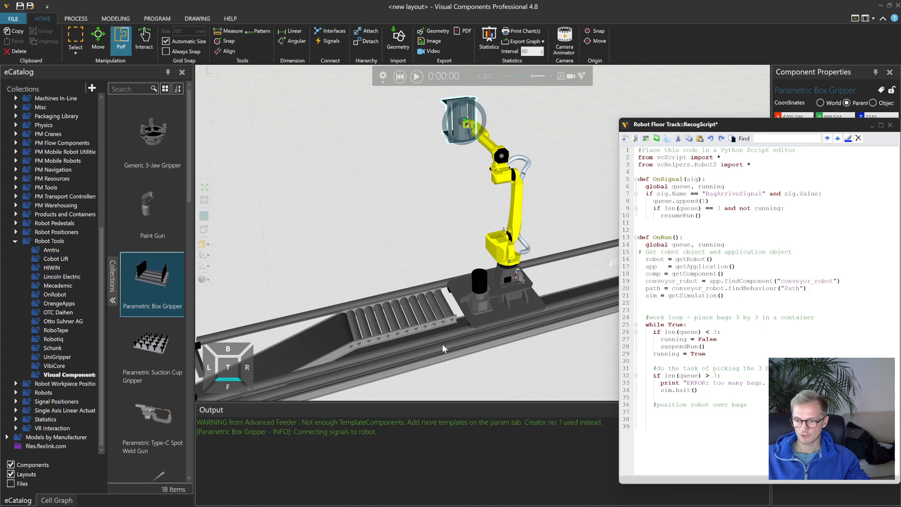
# - Switch to the Snipping Tool and rewind the reference recording to about 3 seconds to examine the real bag gripper
pyautogui.click(628, 501)
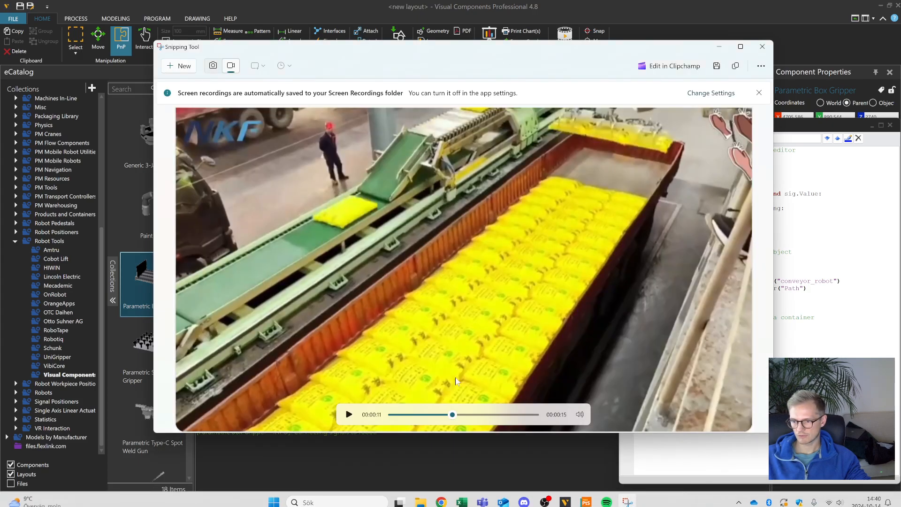
pyautogui.moveTo(453, 414); pyautogui.dragTo(414, 418)
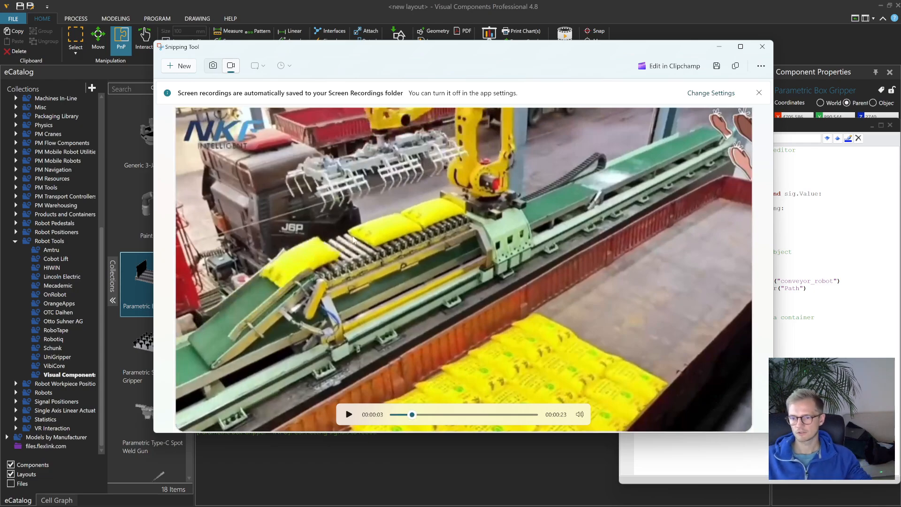
pyautogui.click(517, 5)
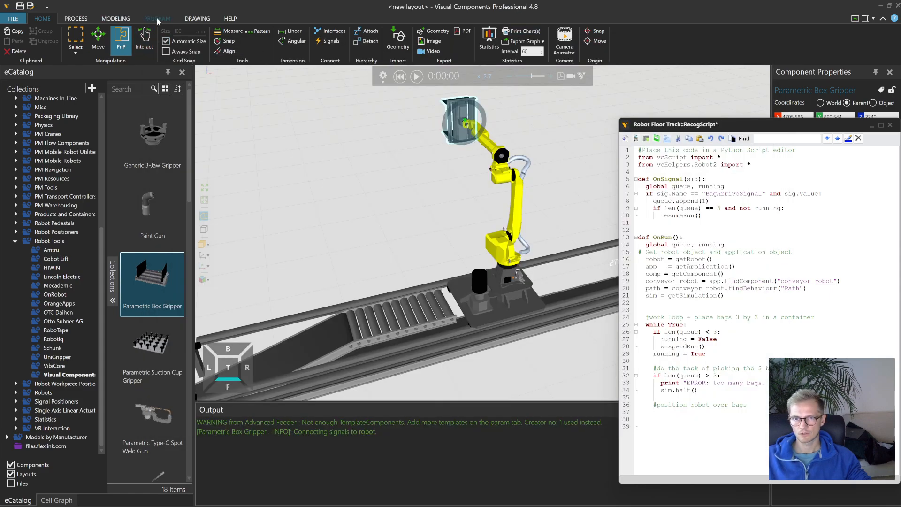
# - Move the script editor slightly away from the robot and save the RecogScript code
pyautogui.moveTo(794, 124); pyautogui.dragTo(801, 135)
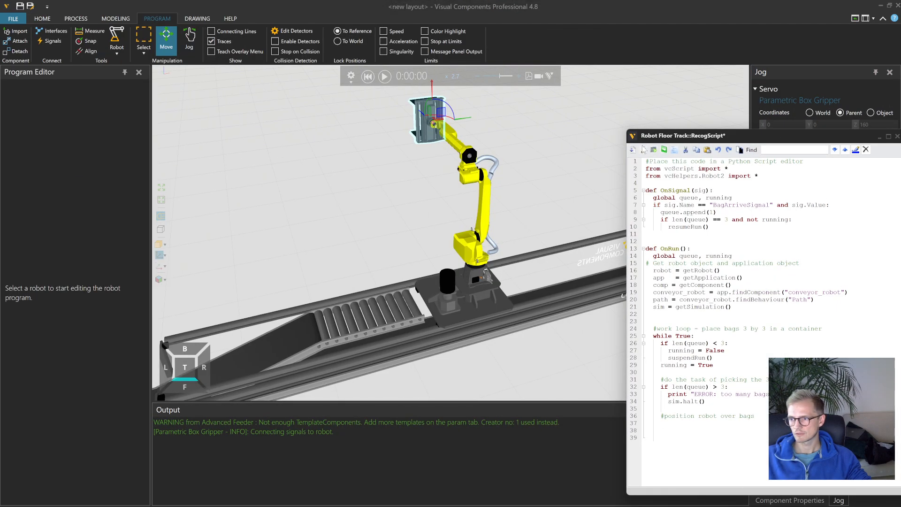
pyautogui.click(633, 150)
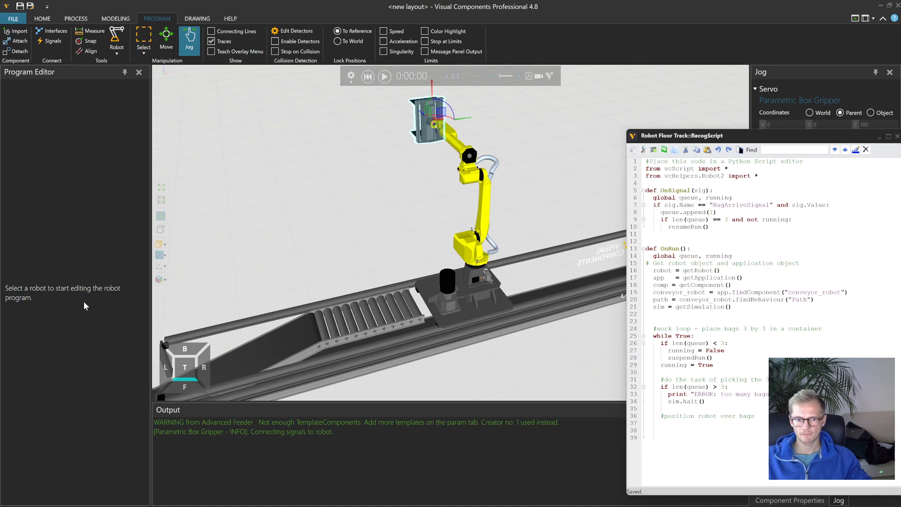
# - Add a new subprogram to the M-10iA/8L robot's program and name it default
pyautogui.click(482, 215)
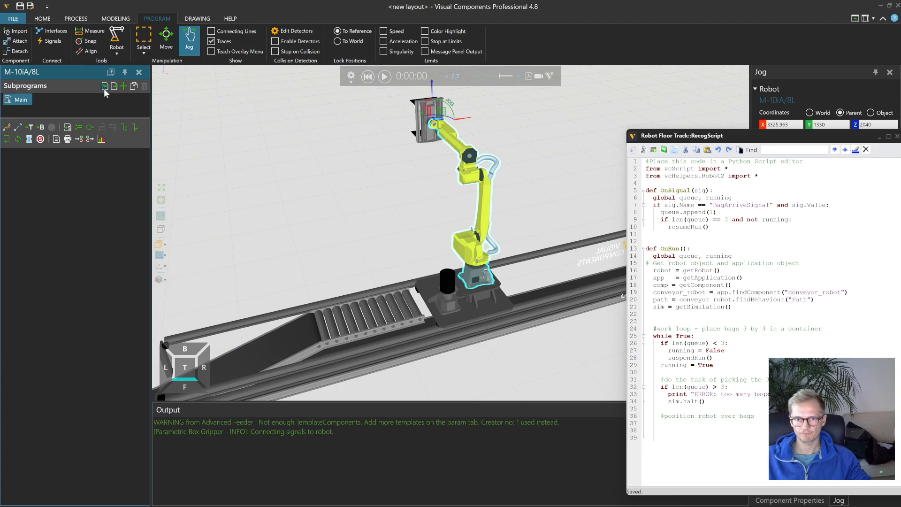
pyautogui.click(124, 87)
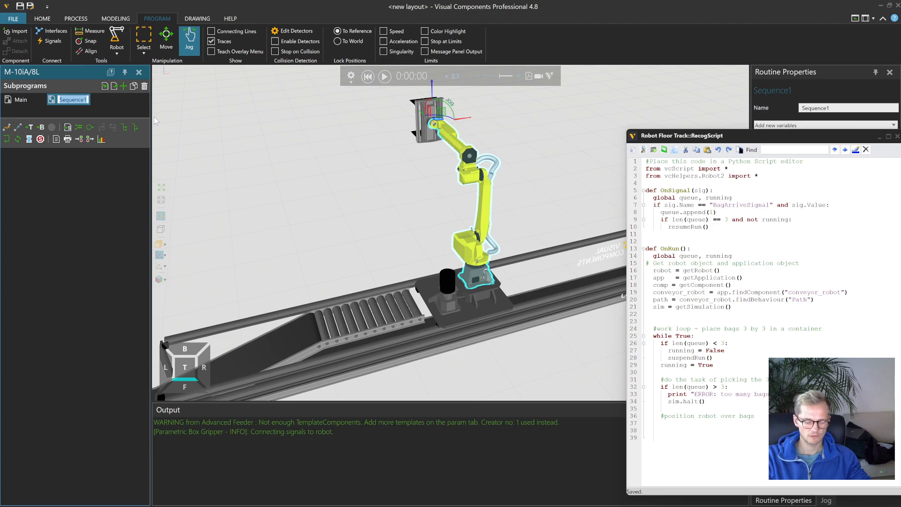
pyautogui.write('defualt')
pyautogui.press('Return')
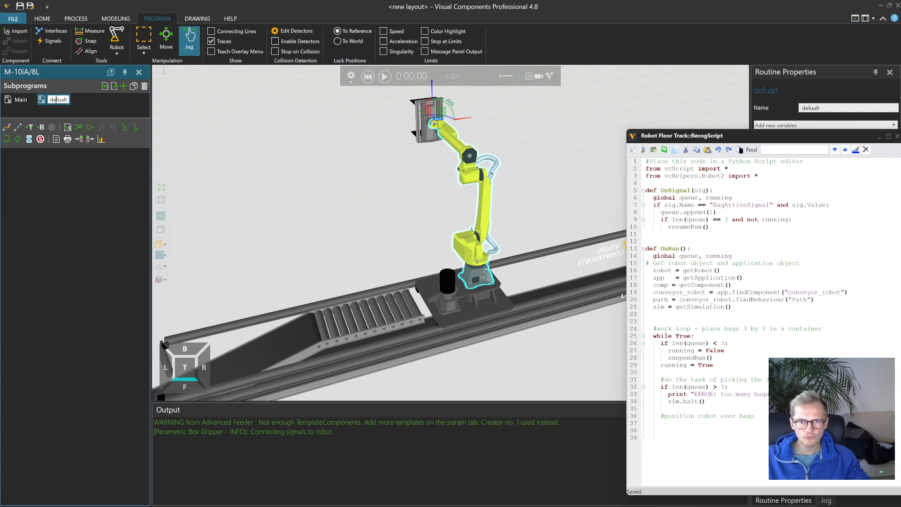
pyautogui.write('default')
pyautogui.press('Return')
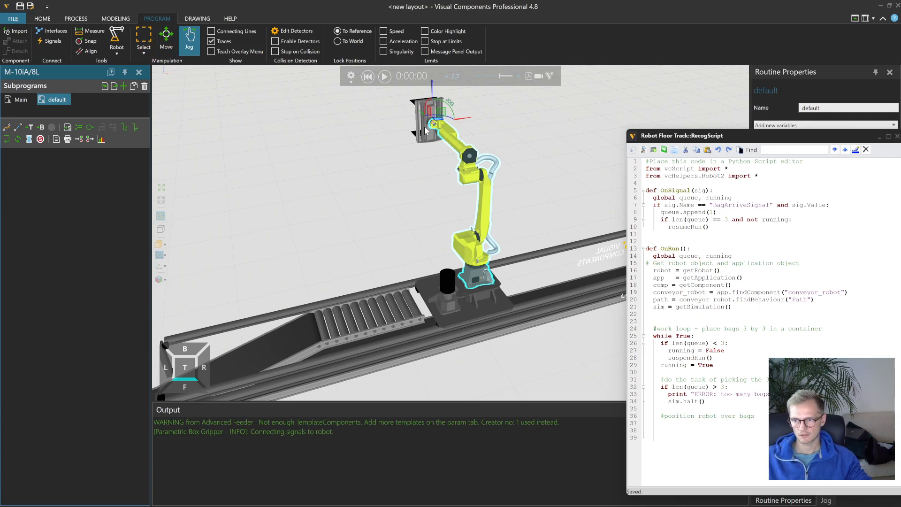
# - Move the script editor clear of the robot and set the M-10iA/8L robot's jog tool to GripperTool1
pyautogui.moveTo(717, 139); pyautogui.dragTo(455, 273)
pyautogui.click(449, 140)
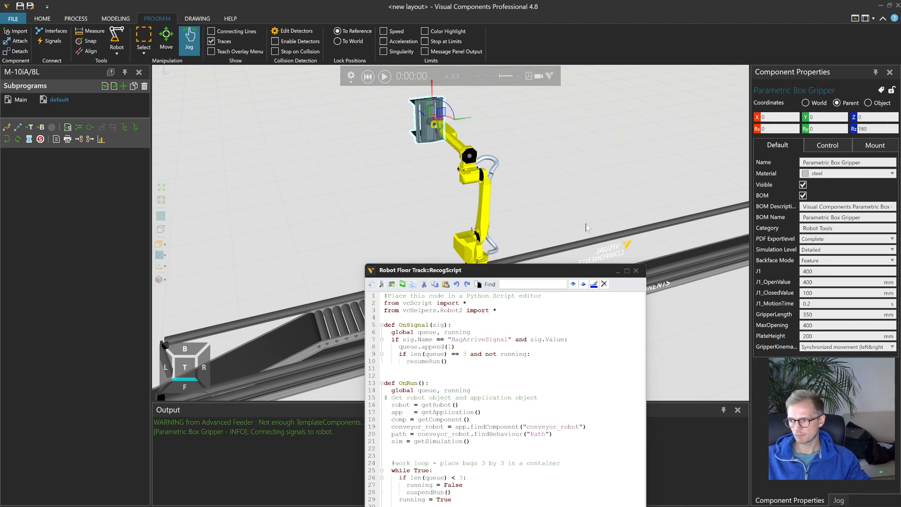
pyautogui.click(450, 143)
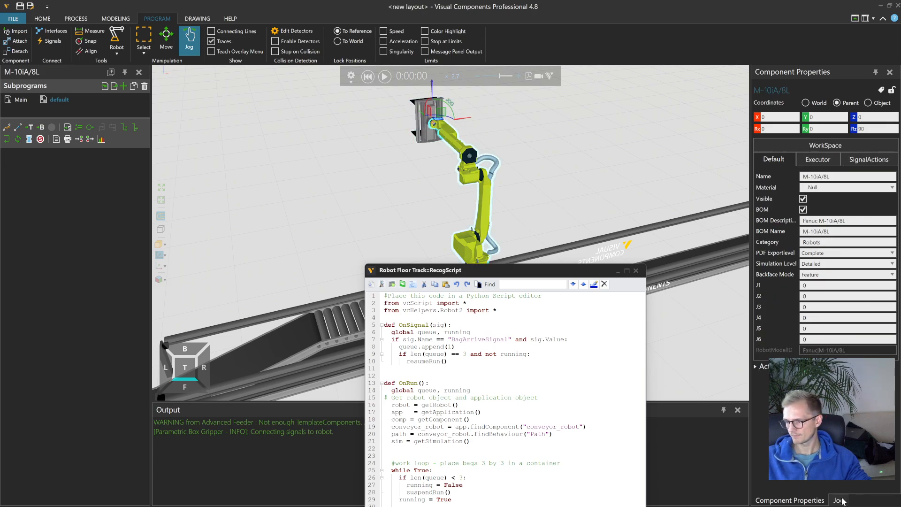
pyautogui.click(760, 367)
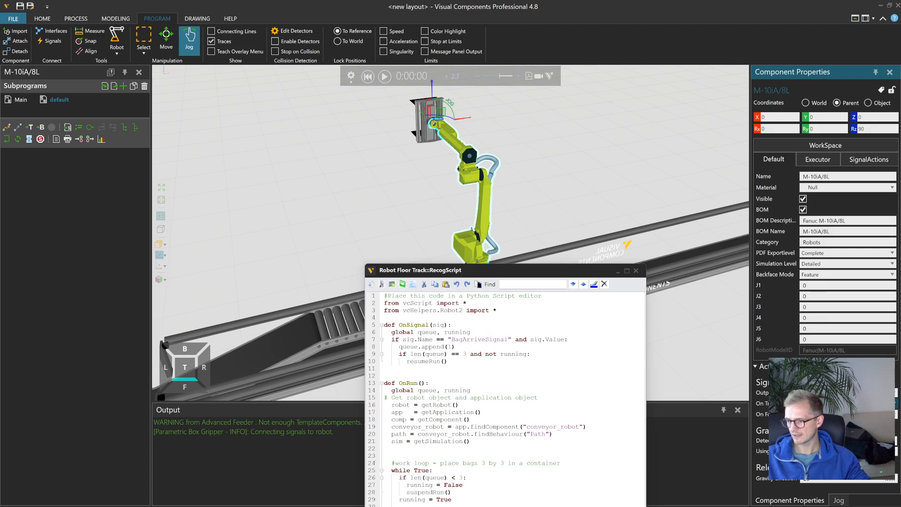
pyautogui.click(840, 501)
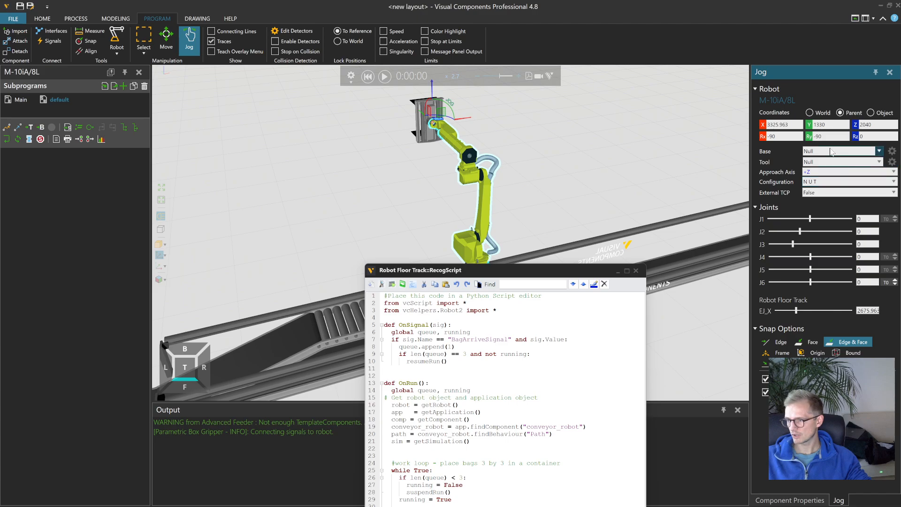
pyautogui.moveTo(538, 280); pyautogui.dragTo(644, 386)
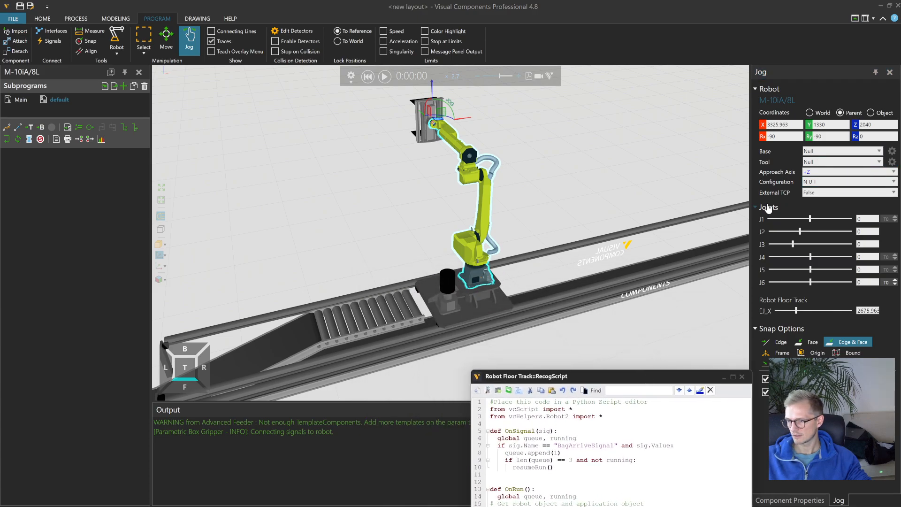
pyautogui.click(879, 163)
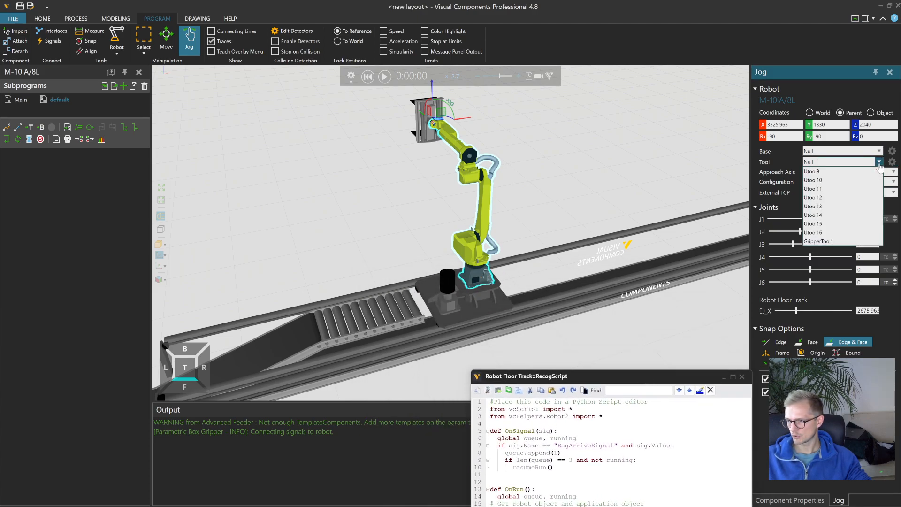
pyautogui.click(828, 321)
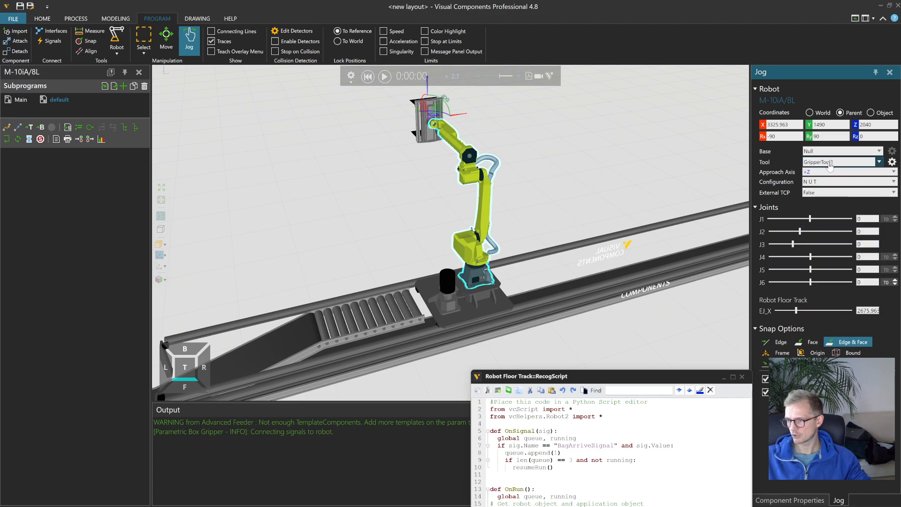
# - Try shifting the Parametric Box Gripper slightly off the robot flange, and reattach it to the flange
pyautogui.click(424, 135)
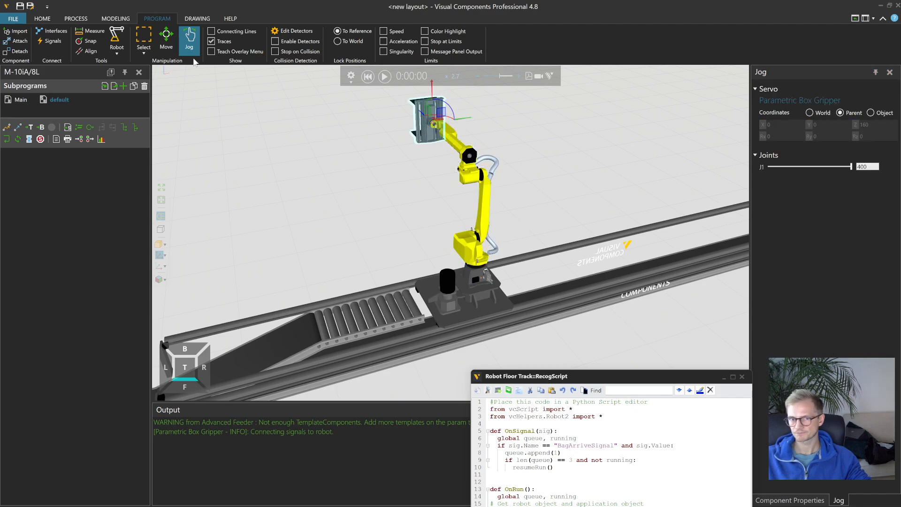
pyautogui.click(118, 52)
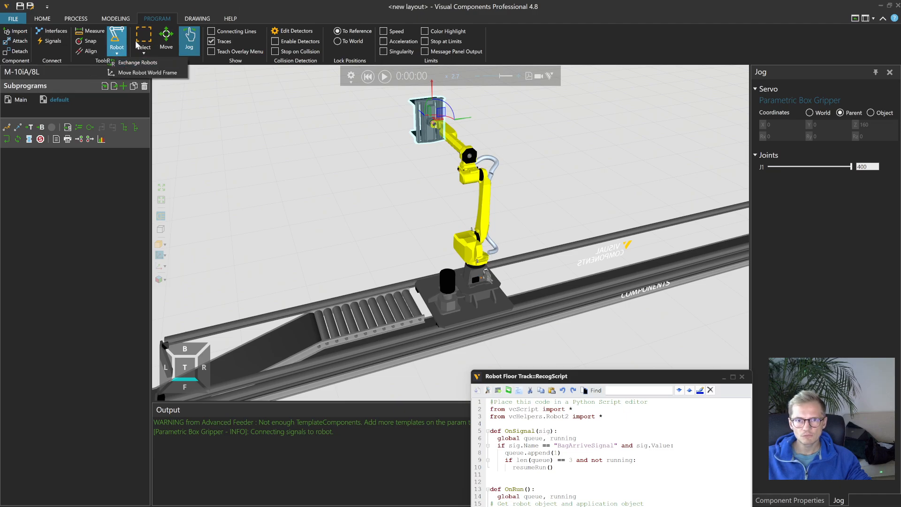
pyautogui.click(166, 38)
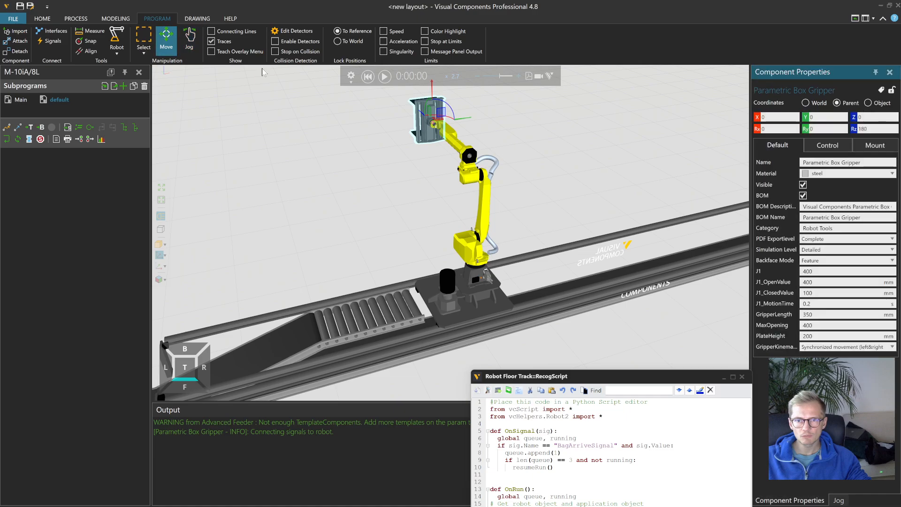
pyautogui.moveTo(434, 125)
pyautogui.mouseDown()
pyautogui.moveTo(425, 136)
pyautogui.moveTo(419, 120)
pyautogui.moveTo(429, 125)
pyautogui.mouseUp()
pyautogui.click(48, 19)
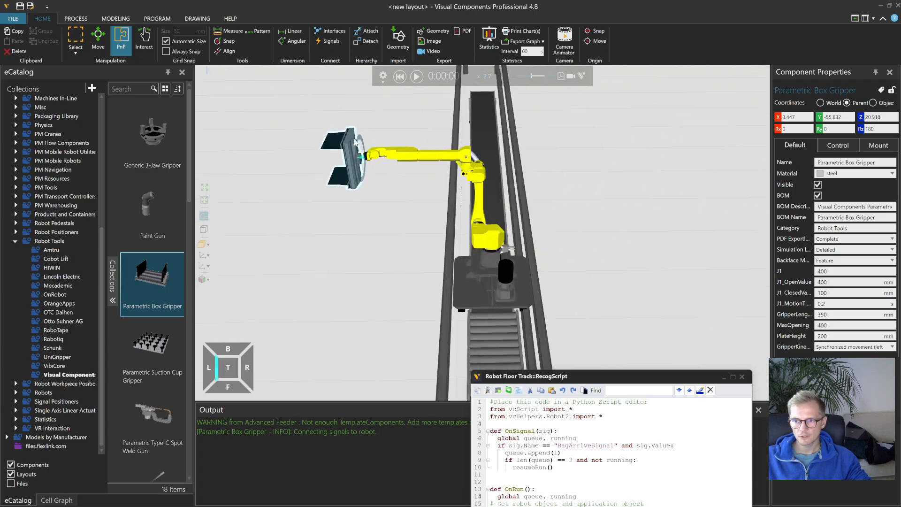
pyautogui.moveTo(349, 150); pyautogui.dragTo(356, 148)
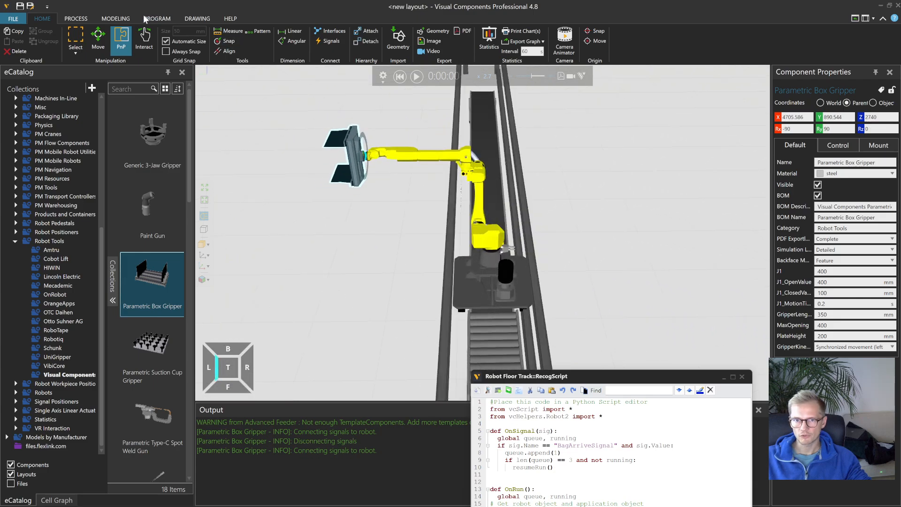
# - Try reorienting the Parametric Box Gripper on the end of the robot arm, and restore its attachment to the flange
pyautogui.click(157, 19)
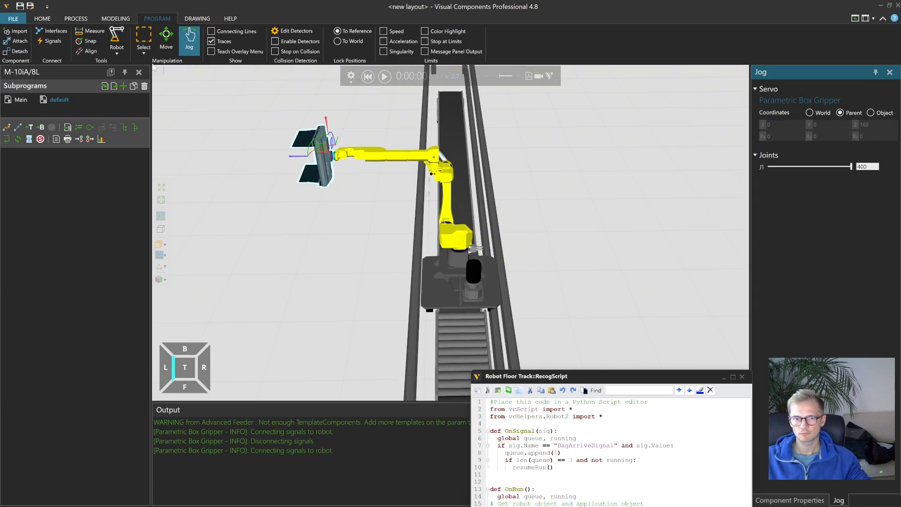
pyautogui.click(345, 160)
pyautogui.click(324, 162)
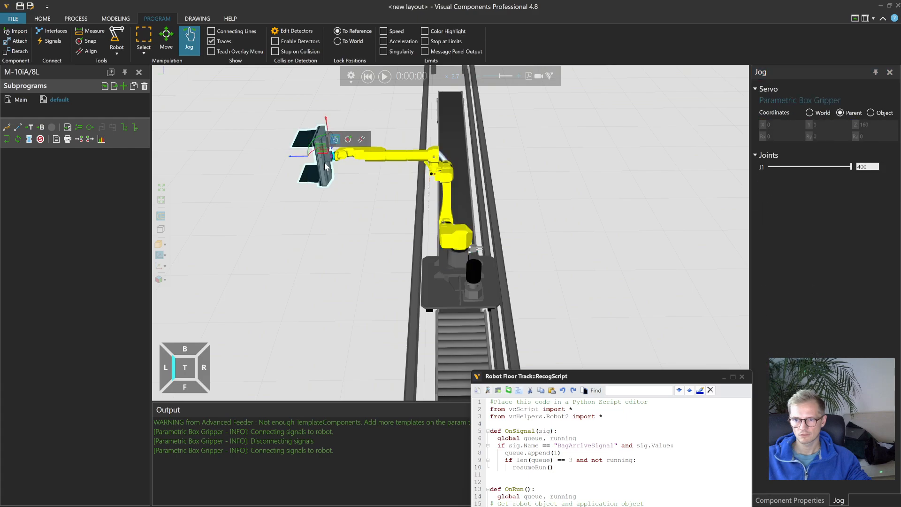
pyautogui.moveTo(331, 160); pyautogui.dragTo(336, 158)
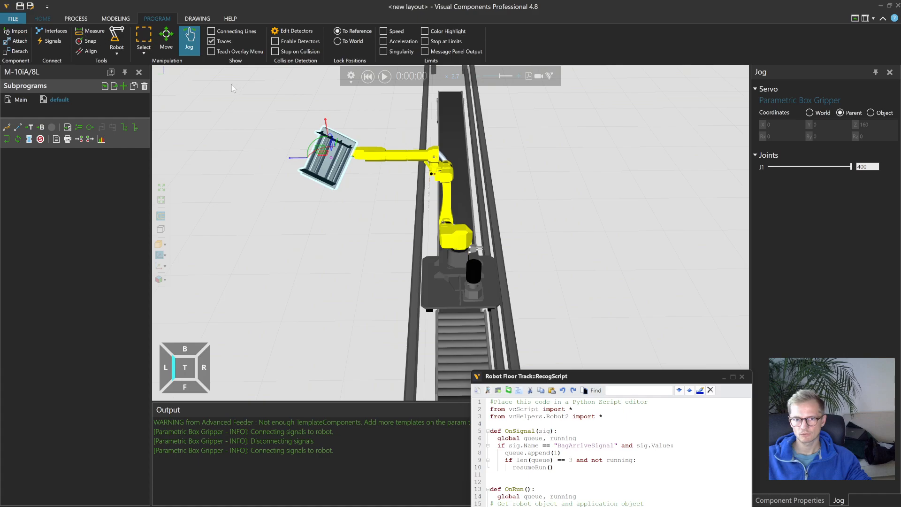
pyautogui.moveTo(374, 149)
pyautogui.mouseDown()
pyautogui.moveTo(347, 149)
pyautogui.moveTo(368, 150)
pyautogui.mouseUp()
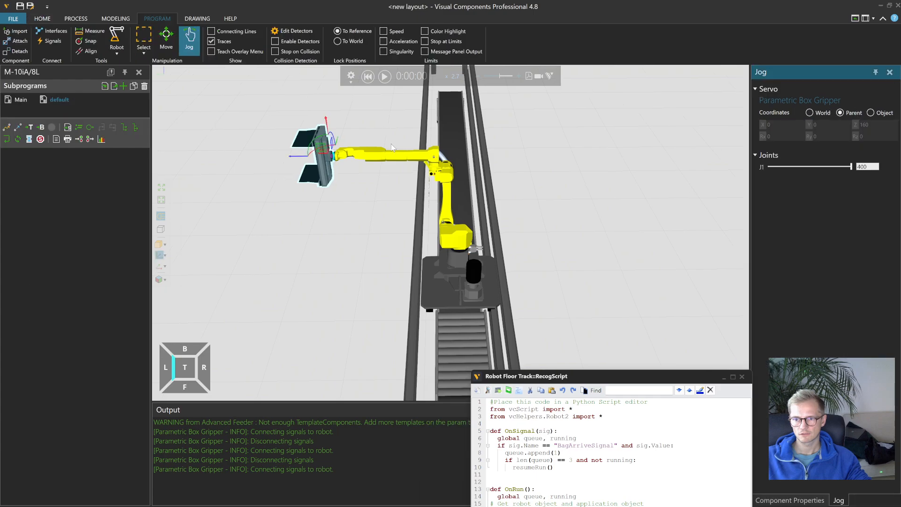
# - Select the M-10iA/8L robot for jogging and set its tool to GripperTool1
pyautogui.click(367, 159)
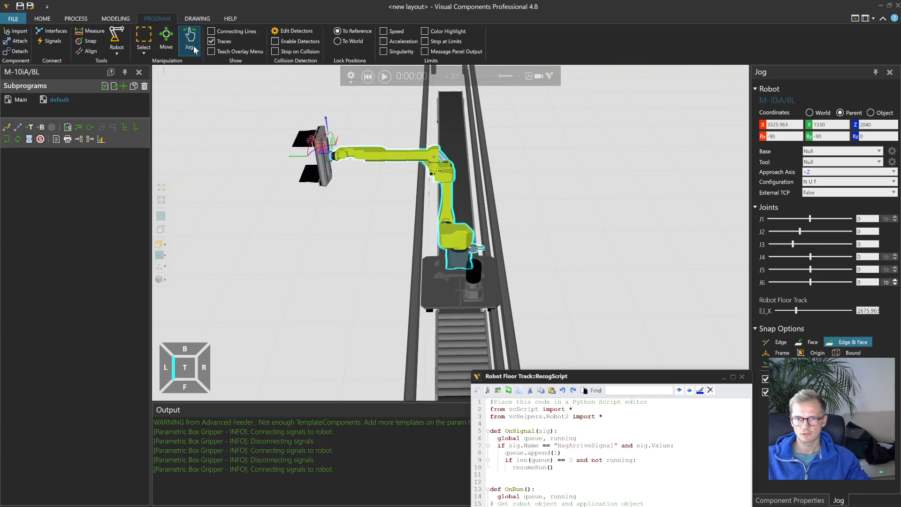
pyautogui.moveTo(367, 157); pyautogui.dragTo(368, 159)
pyautogui.click(879, 162)
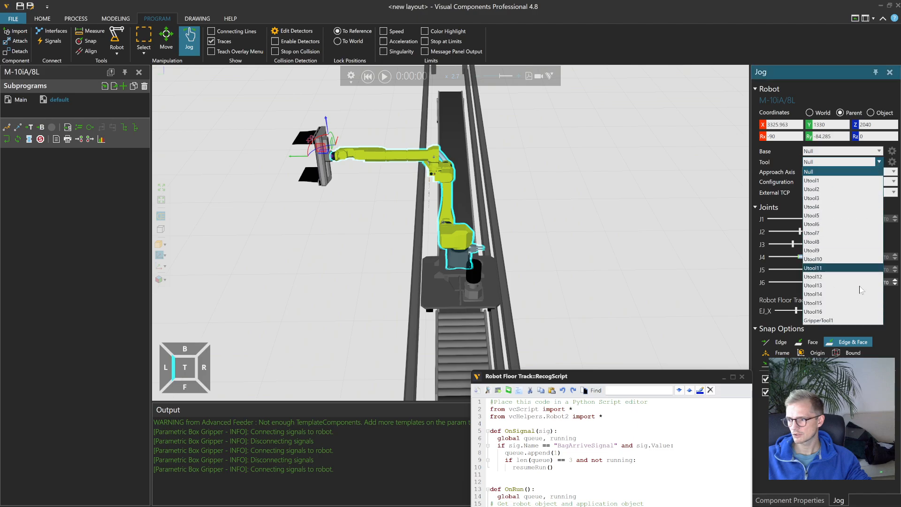
pyautogui.click(846, 321)
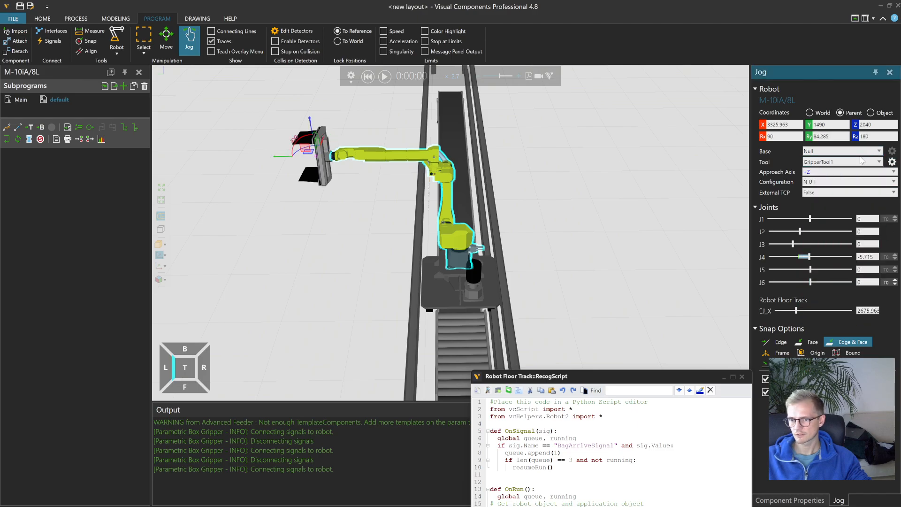
# - Jog the robot so the gripper reaches down to the roller conveyor, at about X 1463, Y 0, Z 492 mm
pyautogui.moveTo(338, 162); pyautogui.dragTo(326, 225)
pyautogui.moveTo(383, 215)
pyautogui.mouseDown(button='right')
pyautogui.moveTo(366, 215)
pyautogui.moveTo(387, 201)
pyautogui.mouseUp(button='right')
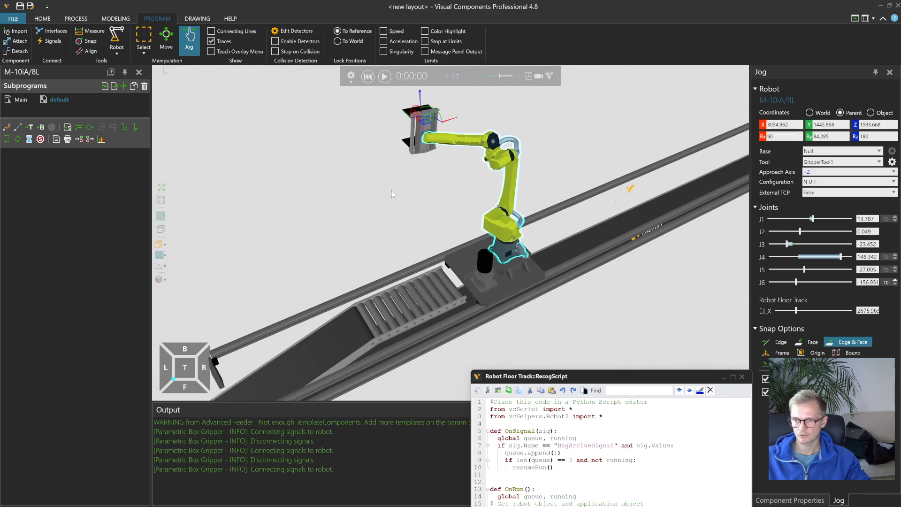
pyautogui.moveTo(423, 132); pyautogui.dragTo(361, 323)
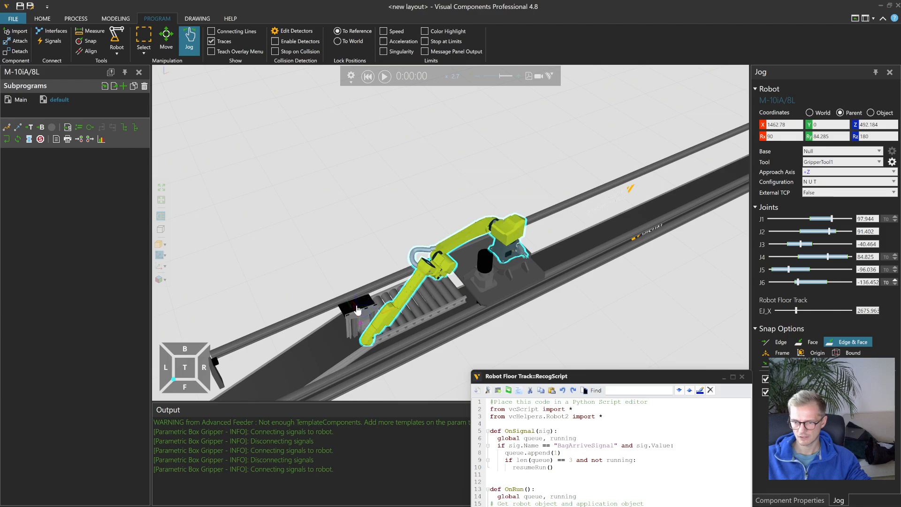
pyautogui.scroll(6, 316, 358)
pyautogui.moveTo(336, 359); pyautogui.dragTo(410, 327, button='right')
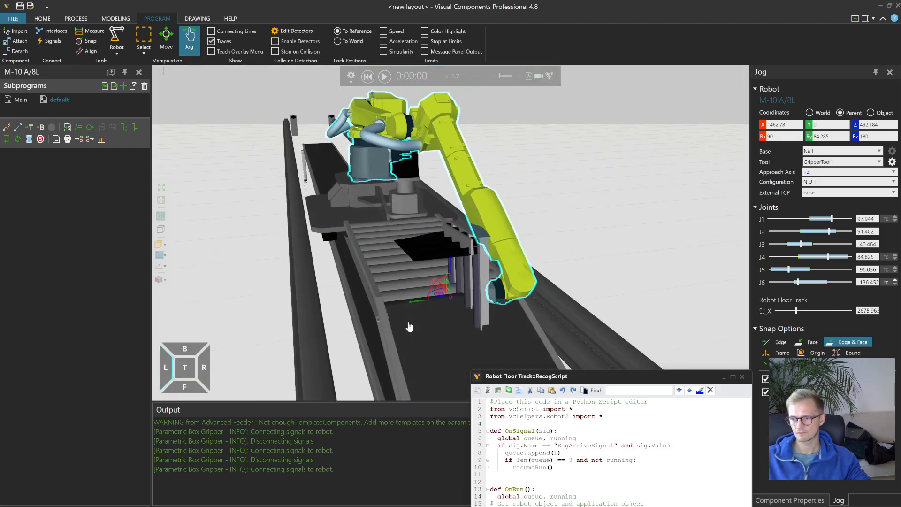
# - Orient the gripper straight down with Rx 180 and Ry 0, and raise it above the conveyor to Z 810 mm
pyautogui.click(811, 138)
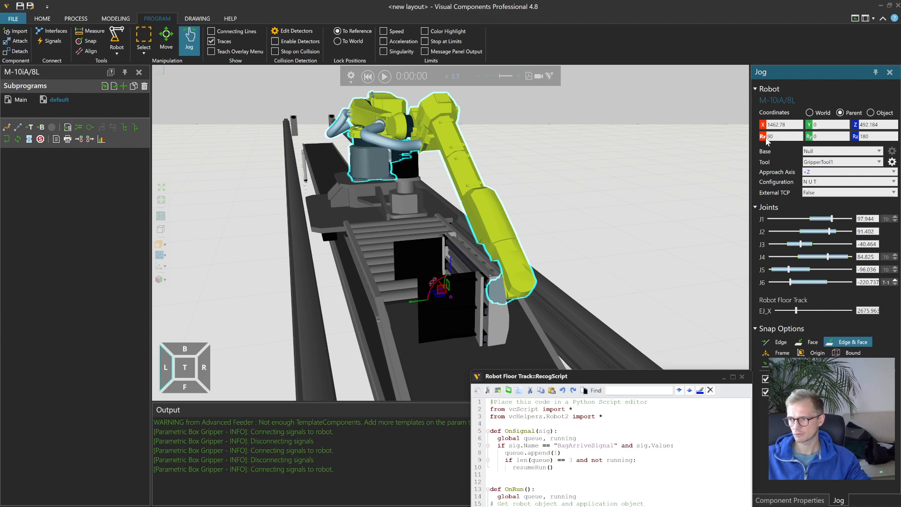
pyautogui.moveTo(445, 281); pyautogui.dragTo(421, 322)
pyautogui.moveTo(453, 275); pyautogui.dragTo(460, 180)
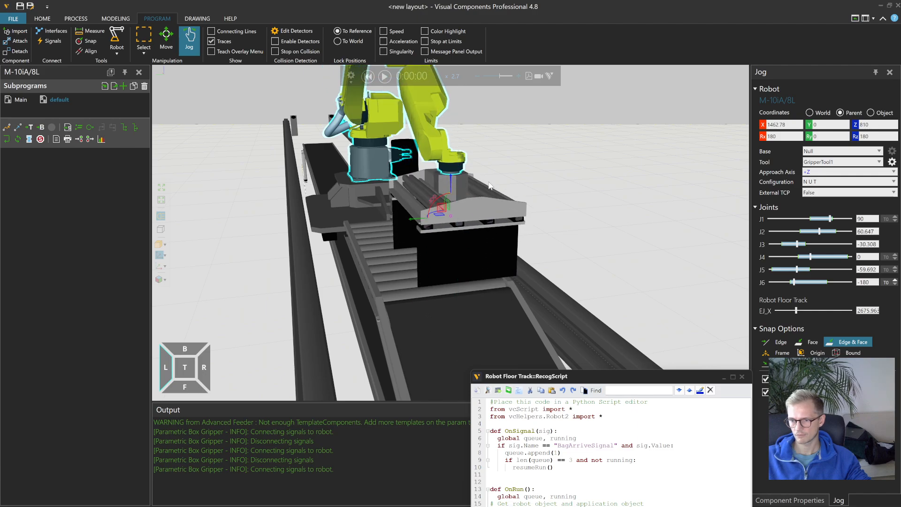
# - Set the robot tool's Rz rotation to 90 degrees and jog the gripper along the conveyor until it is over the rollers
pyautogui.moveTo(434, 214); pyautogui.dragTo(467, 218)
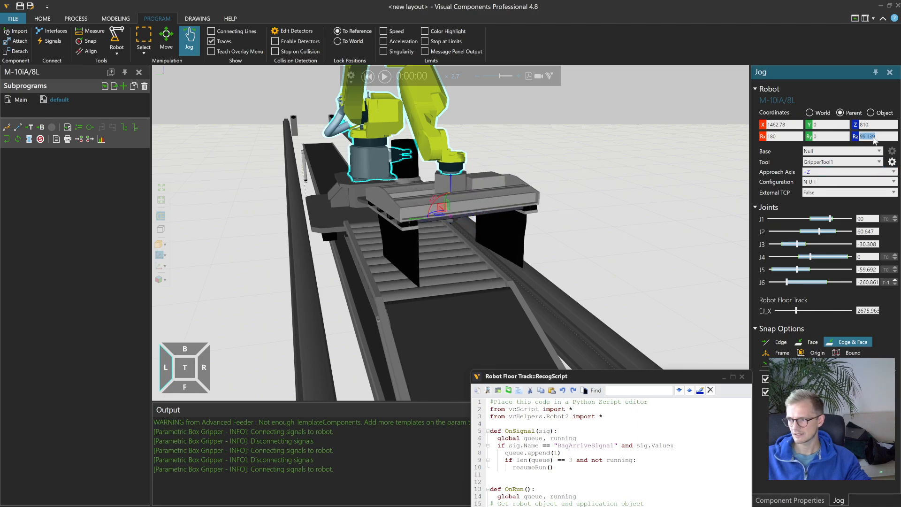
pyautogui.write('90')
pyautogui.press('Return')
pyautogui.moveTo(510, 204); pyautogui.dragTo(423, 214, button='right')
pyautogui.moveTo(459, 209); pyautogui.dragTo(620, 226)
pyautogui.moveTo(627, 259); pyautogui.dragTo(642, 256, button='right')
# - Set the Parametric Box Gripper's GripperLength to 1100 mm
pyautogui.click(597, 226)
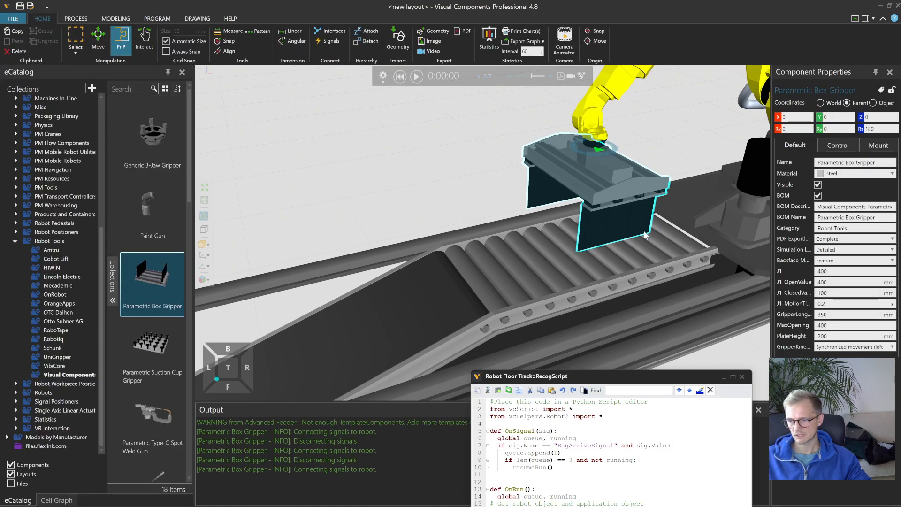
pyautogui.moveTo(642, 230); pyautogui.dragTo(641, 229, button='right')
pyautogui.moveTo(671, 276); pyautogui.dragTo(589, 252, button='right')
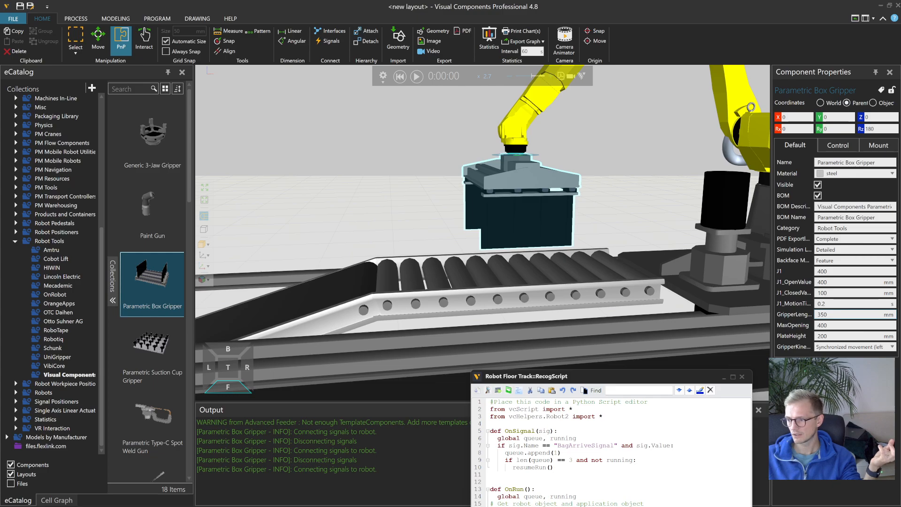
pyautogui.click(841, 314)
pyautogui.write('110')
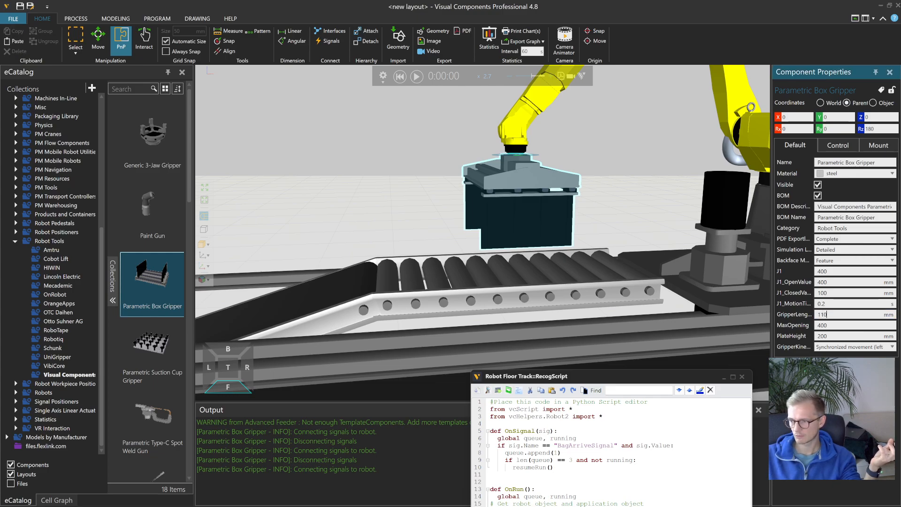
pyautogui.write('0')
pyautogui.press('Return')
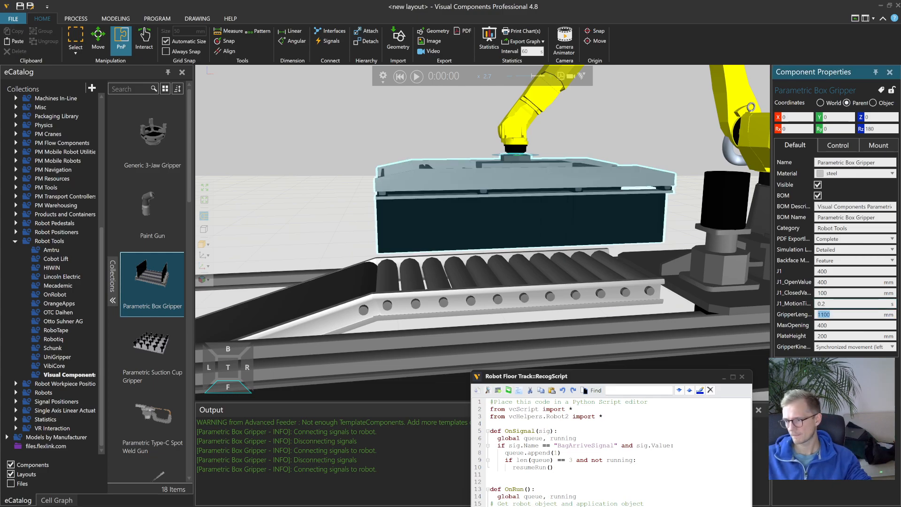
# - Jog the robot to lower the lengthened gripper over the roller conveyor to about Z 680 mm
pyautogui.moveTo(526, 277); pyautogui.dragTo(470, 221, button='right')
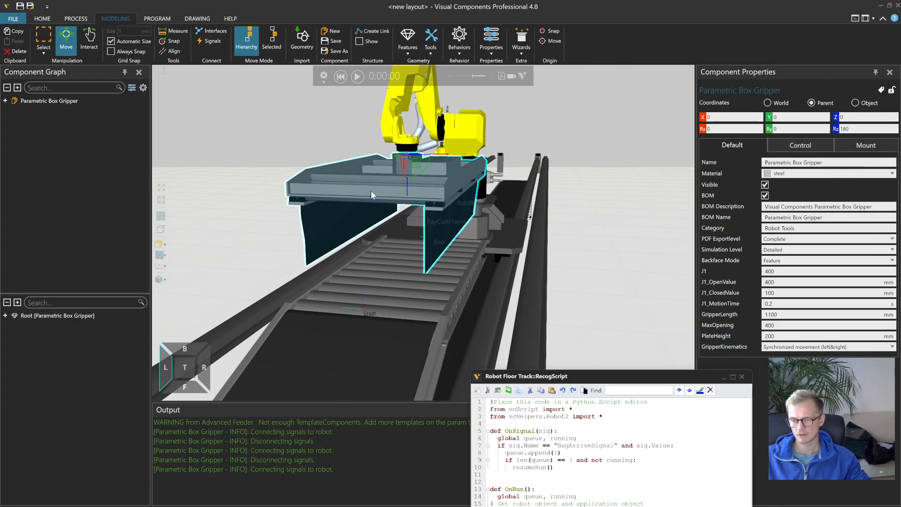
pyautogui.moveTo(379, 184); pyautogui.dragTo(361, 216, button='right')
pyautogui.scroll(-3, 391, 216)
pyautogui.scroll(3, 410, 213)
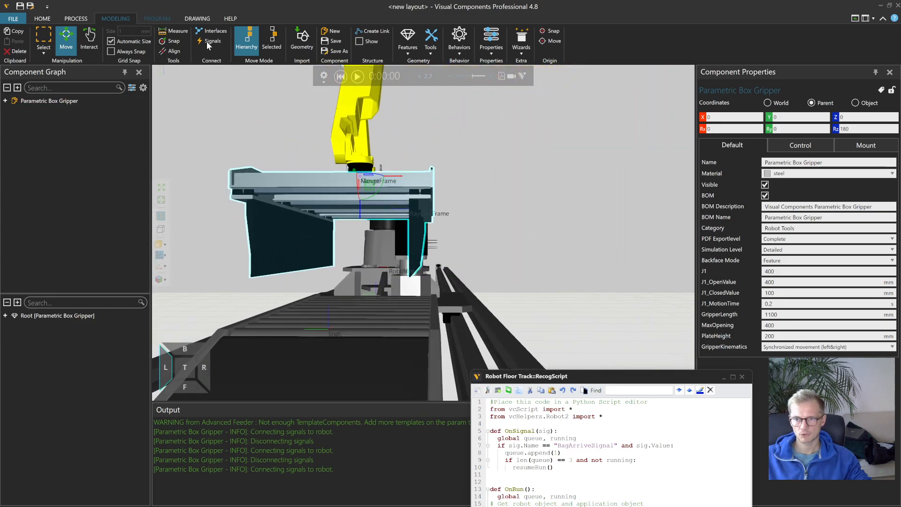
pyautogui.click(157, 18)
pyautogui.click(408, 184)
pyautogui.moveTo(422, 187); pyautogui.dragTo(385, 191, button='right')
pyautogui.moveTo(385, 191); pyautogui.dragTo(384, 227)
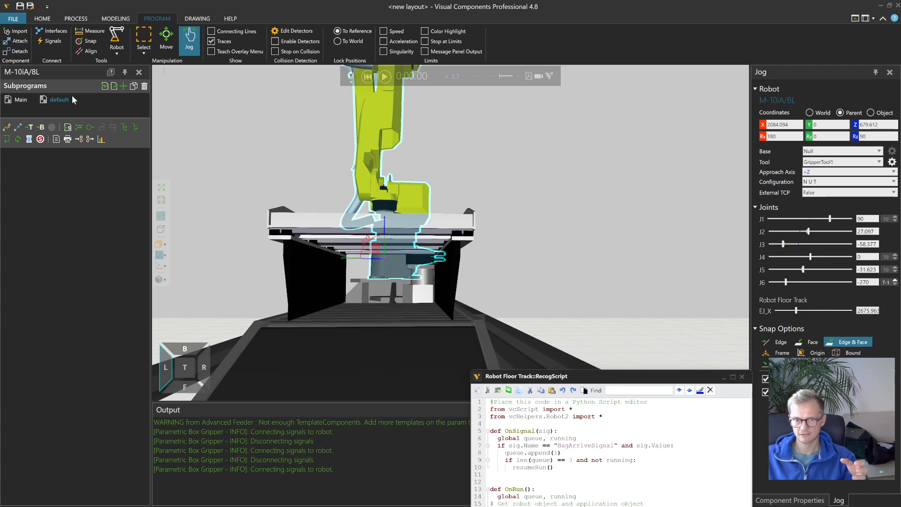
# - Add a linear motion statement at the gripper's current position to the Main routine, and check its tool and configuration settings
pyautogui.click(17, 128)
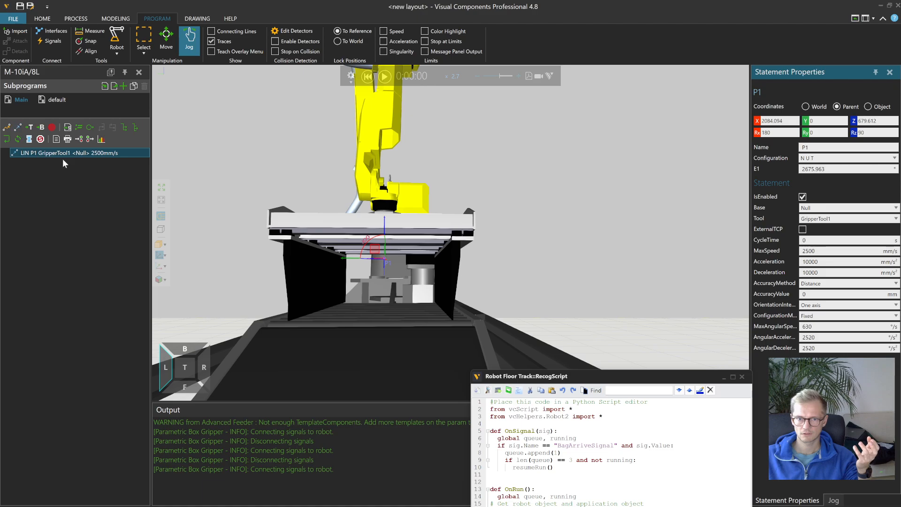
pyautogui.click(849, 220)
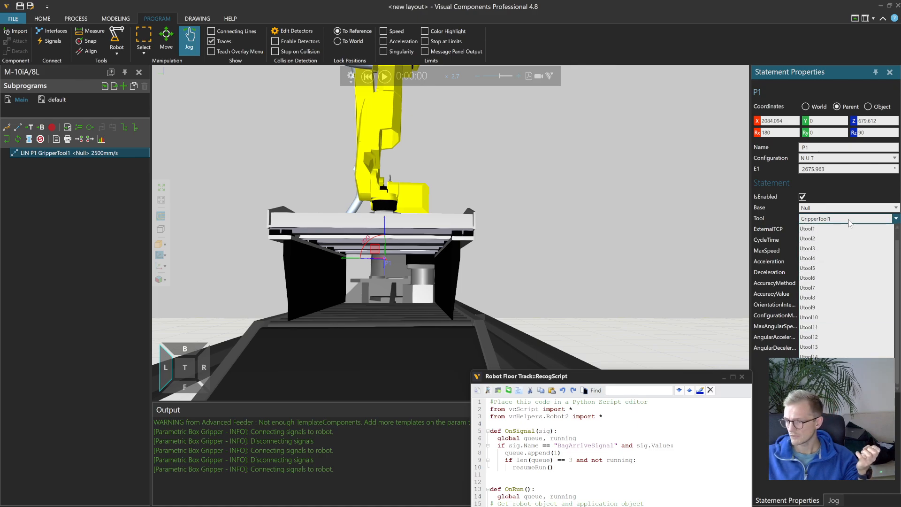
pyautogui.click(850, 222)
pyautogui.click(71, 153)
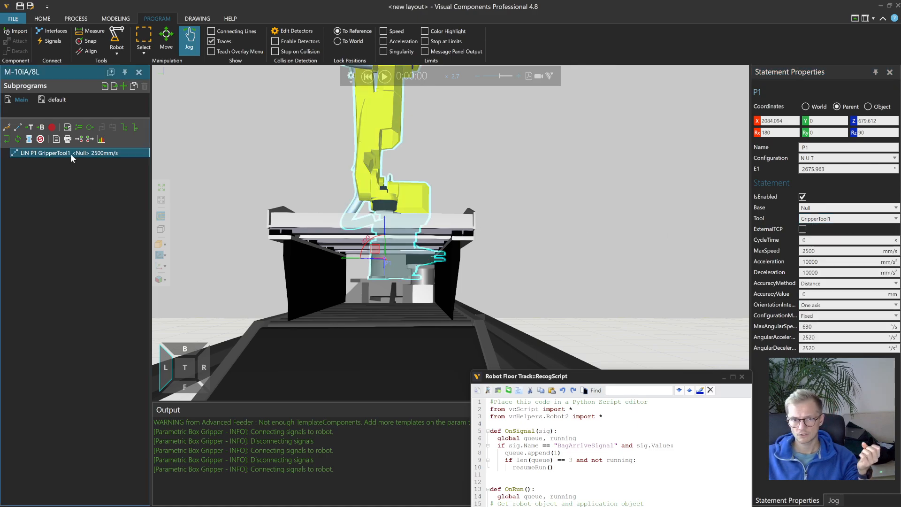
pyautogui.click(833, 159)
pyautogui.click(833, 159)
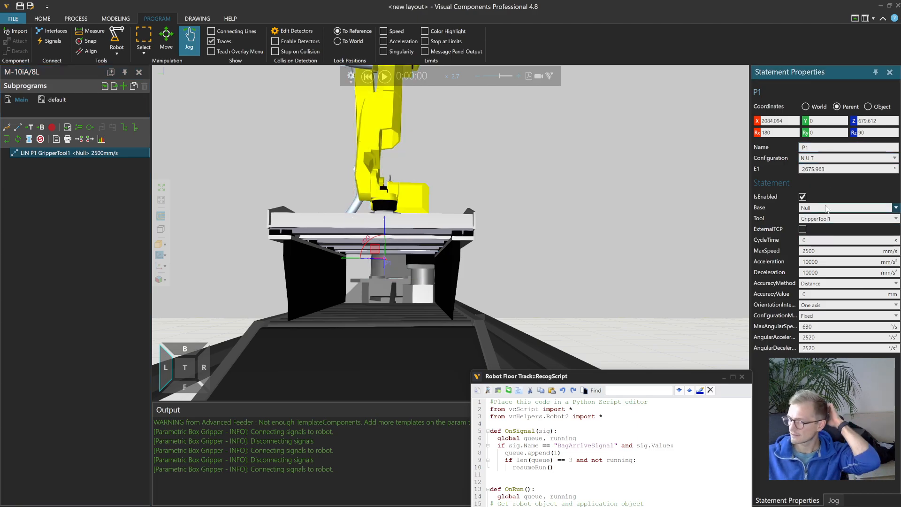
# - Try moving the robot along the floor track away from the recorded point, and reset the simulation
pyautogui.moveTo(481, 218); pyautogui.dragTo(412, 247, button='right')
pyautogui.scroll(-3, 412, 247)
pyautogui.moveTo(467, 285); pyautogui.dragTo(493, 275, button='right')
pyautogui.moveTo(505, 281); pyautogui.dragTo(579, 262)
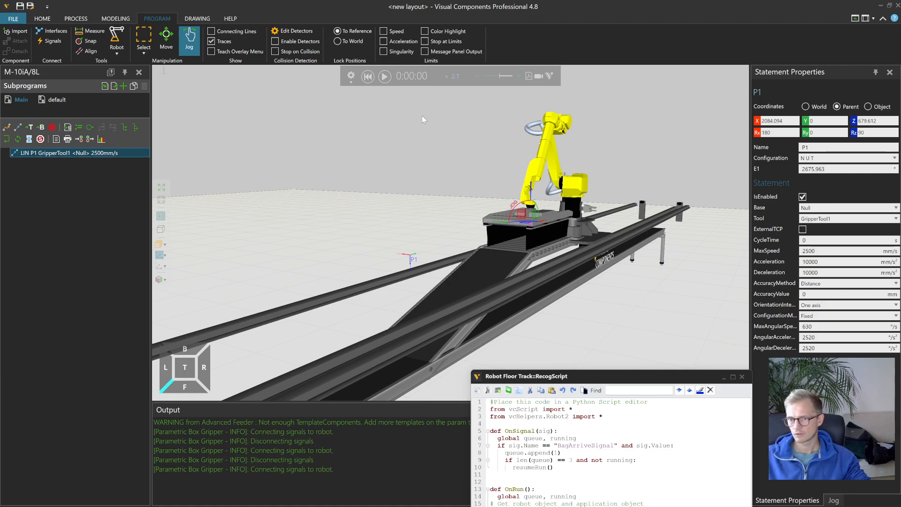
pyautogui.click(368, 77)
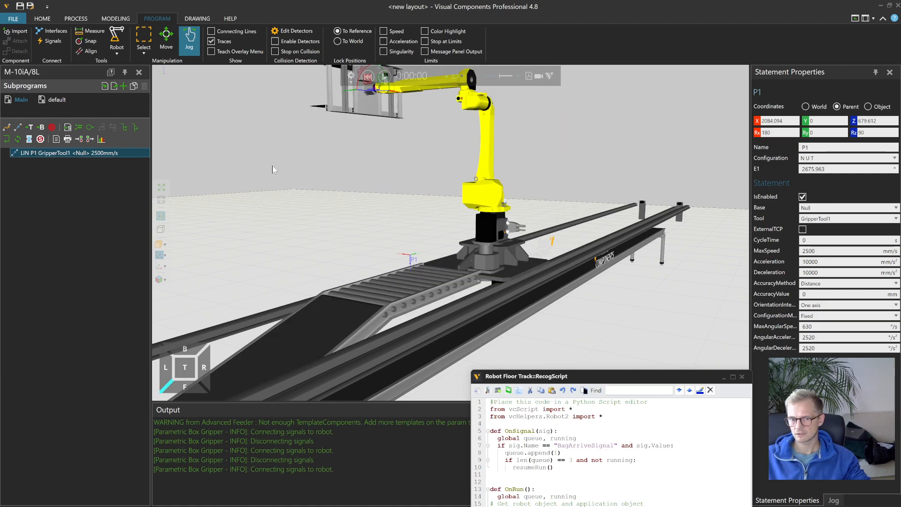
# - Move the linear P1 statement from the Main routine into the default subprogram
pyautogui.click(87, 154)
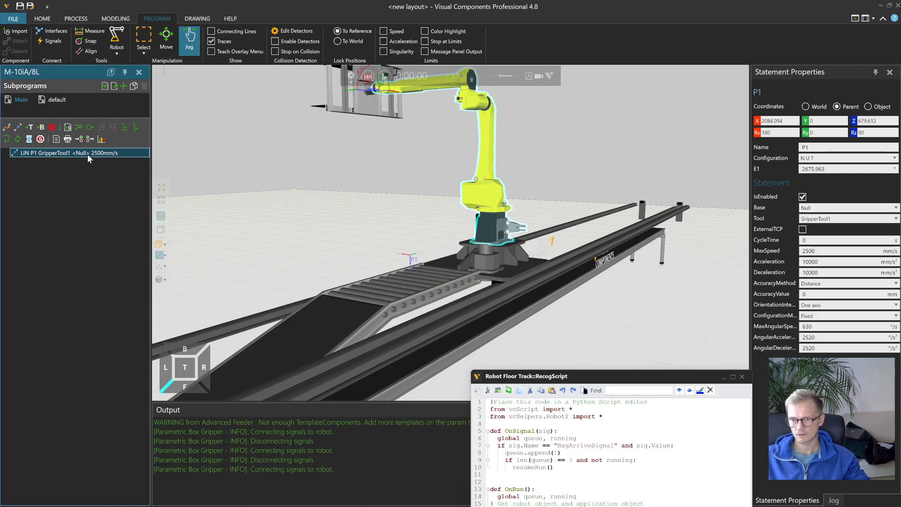
pyautogui.click(166, 37)
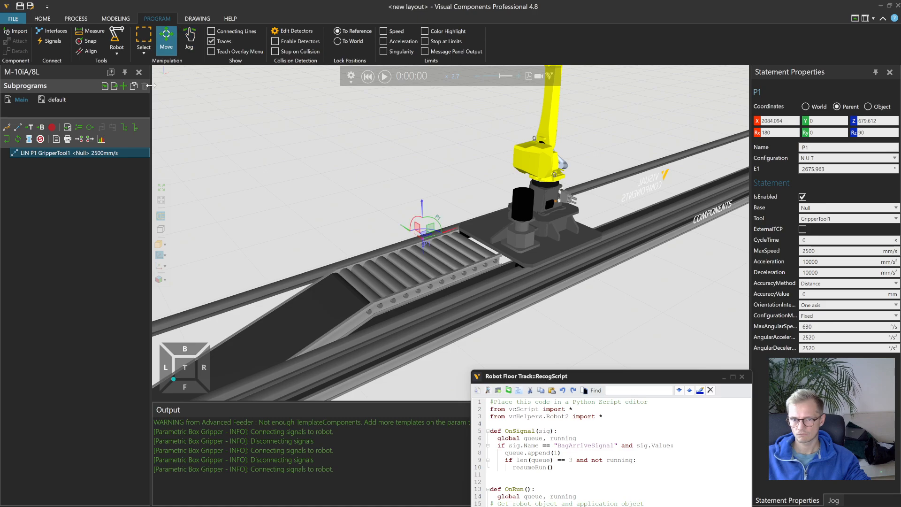
pyautogui.click(56, 99)
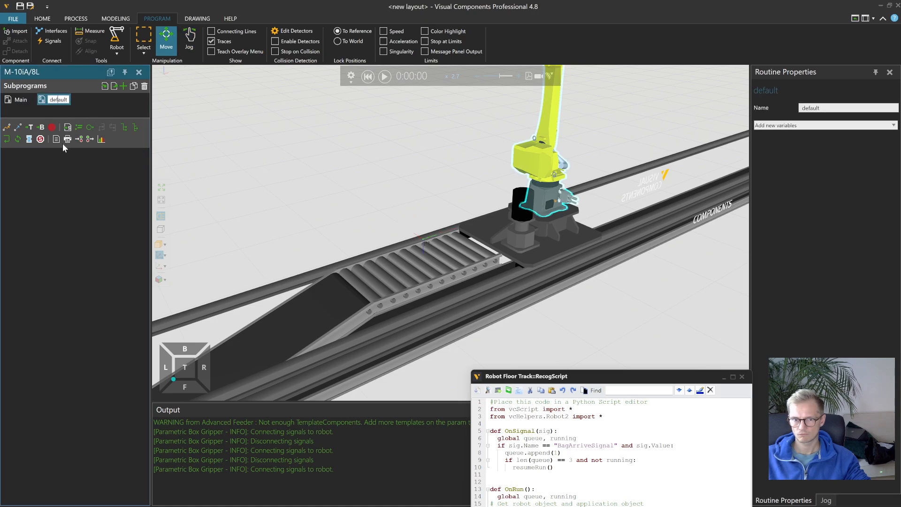
pyautogui.click(20, 98)
pyautogui.click(59, 153)
pyautogui.click(50, 102)
pyautogui.click(20, 99)
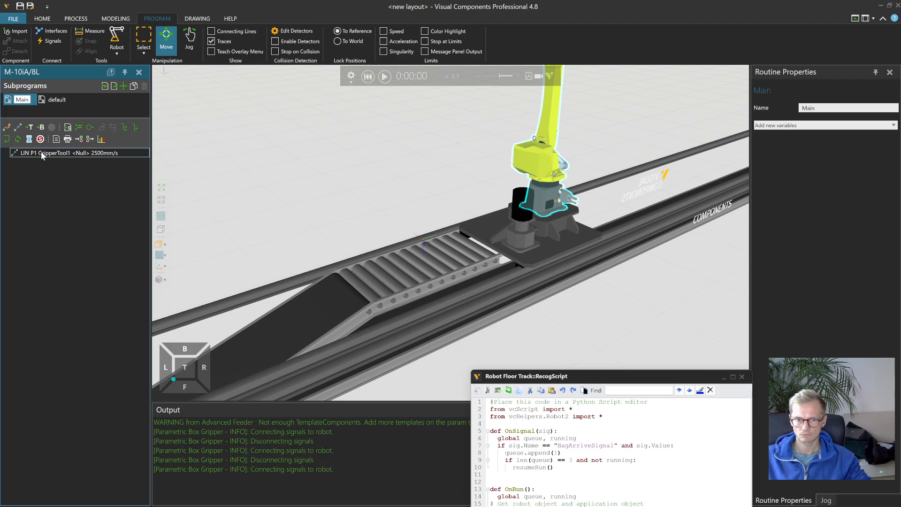
pyautogui.rightClick(41, 151)
pyautogui.click(61, 162)
pyautogui.click(57, 99)
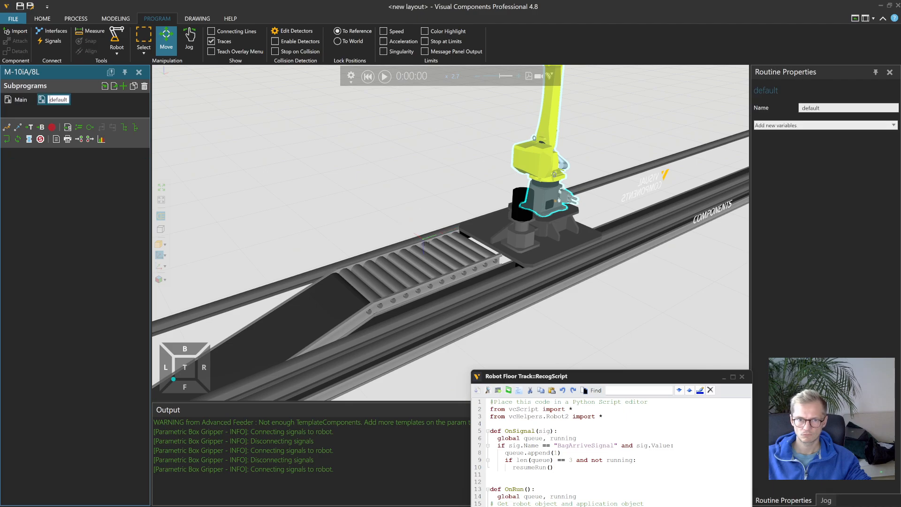
pyautogui.rightClick(51, 185)
pyautogui.click(66, 197)
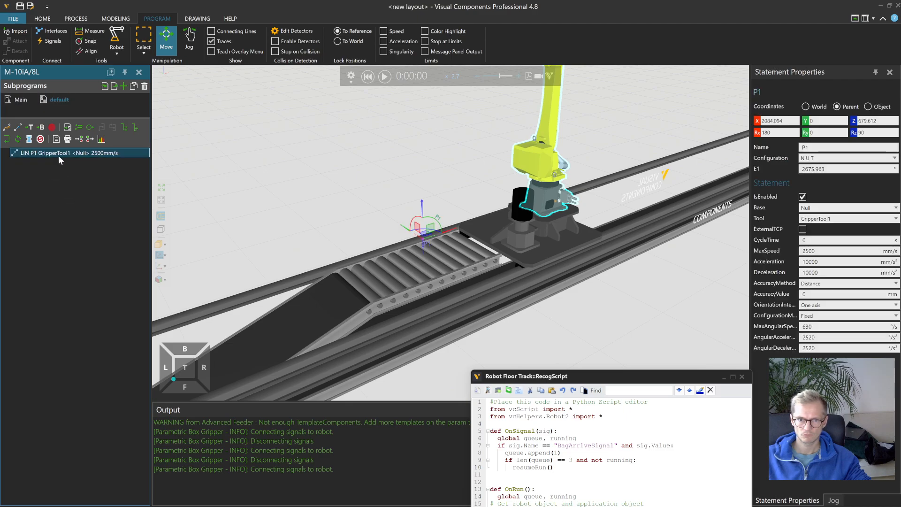
# - Bring the robot back to the P1 position over the roller conveyor, ready for jogging
pyautogui.scroll(-4, 382, 278)
pyautogui.moveTo(464, 295); pyautogui.dragTo(477, 295, button='right')
pyautogui.scroll(4, 452, 290)
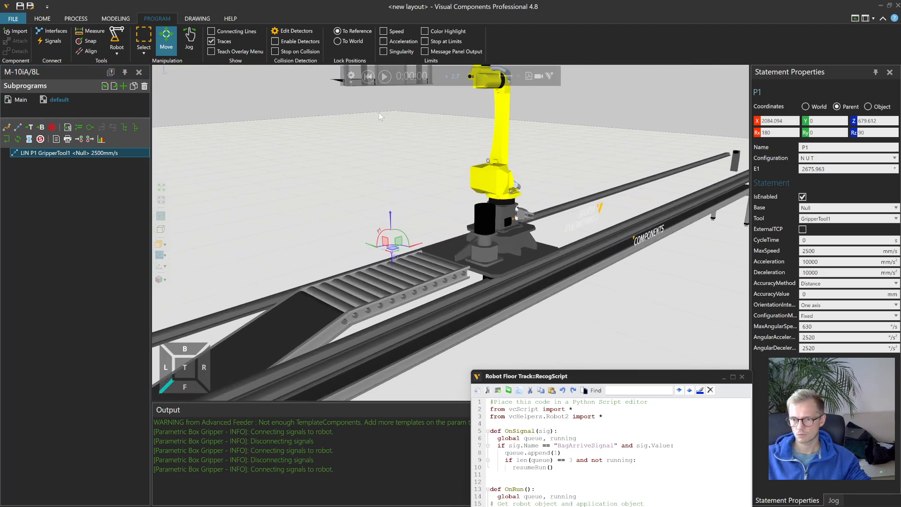
pyautogui.click(189, 40)
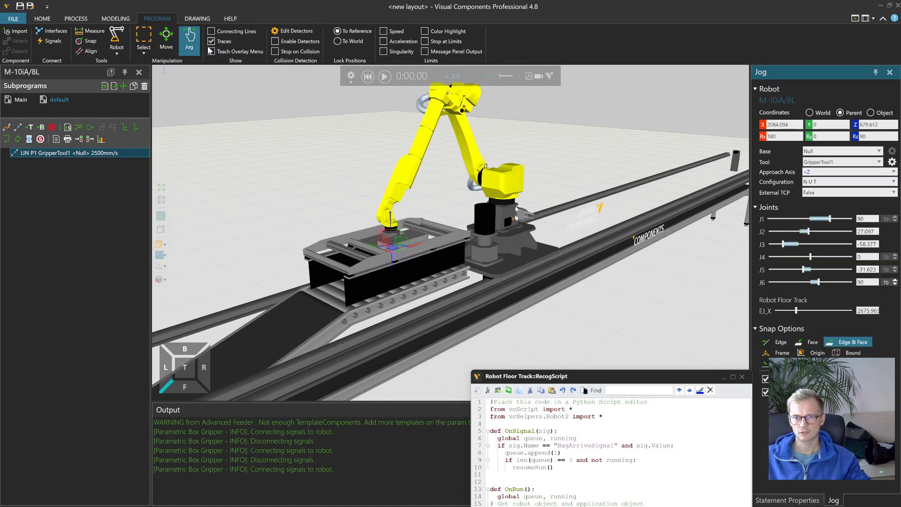
# - Set the robot's base frame to RobotTrackX, try moving the robot along the floor track, and reset the simulation
pyautogui.click(87, 154)
pyautogui.moveTo(196, 208); pyautogui.dragTo(664, 213, button='right')
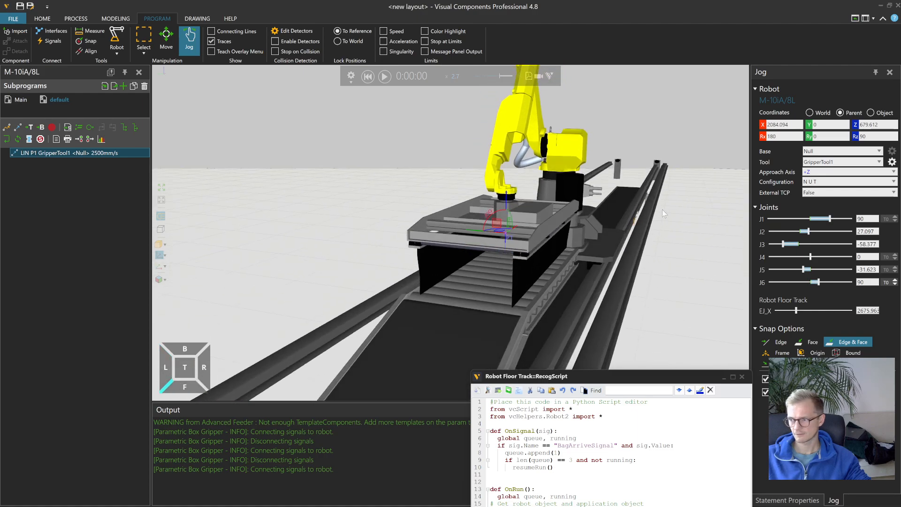
pyautogui.click(826, 152)
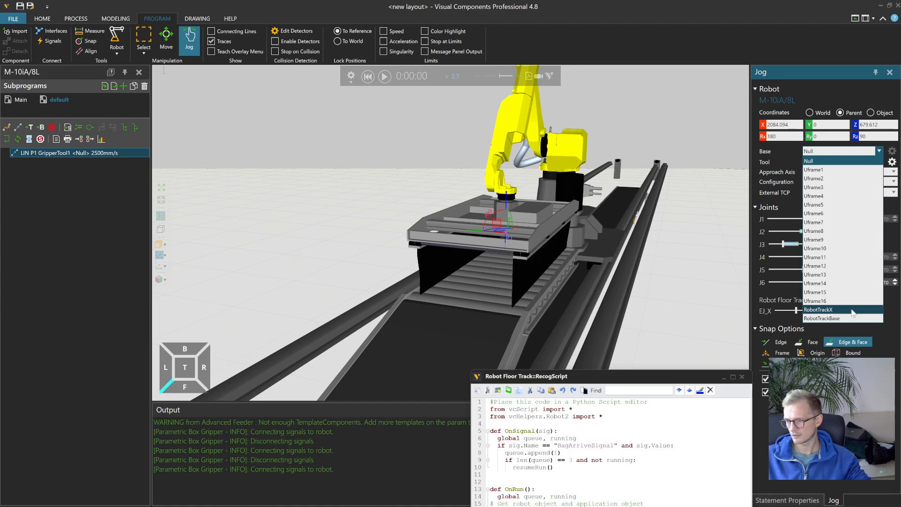
pyautogui.click(831, 310)
pyautogui.moveTo(605, 263); pyautogui.dragTo(629, 251)
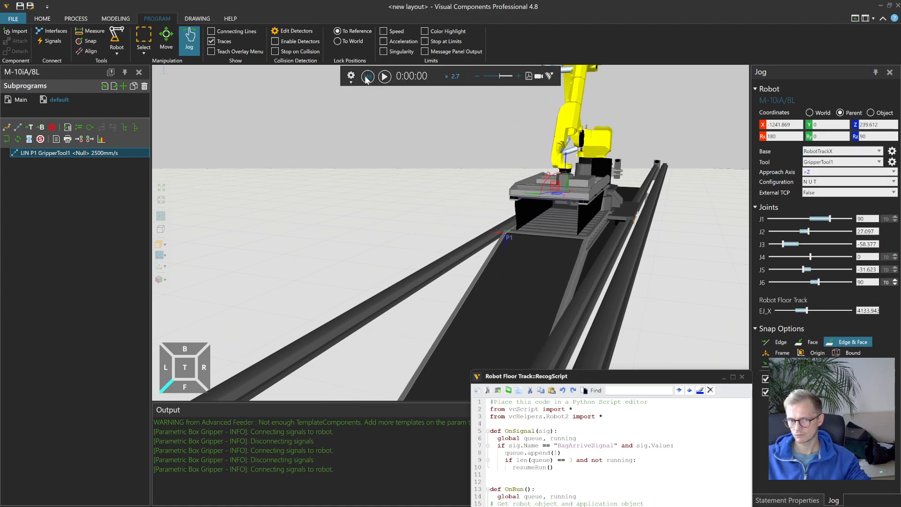
pyautogui.click(368, 76)
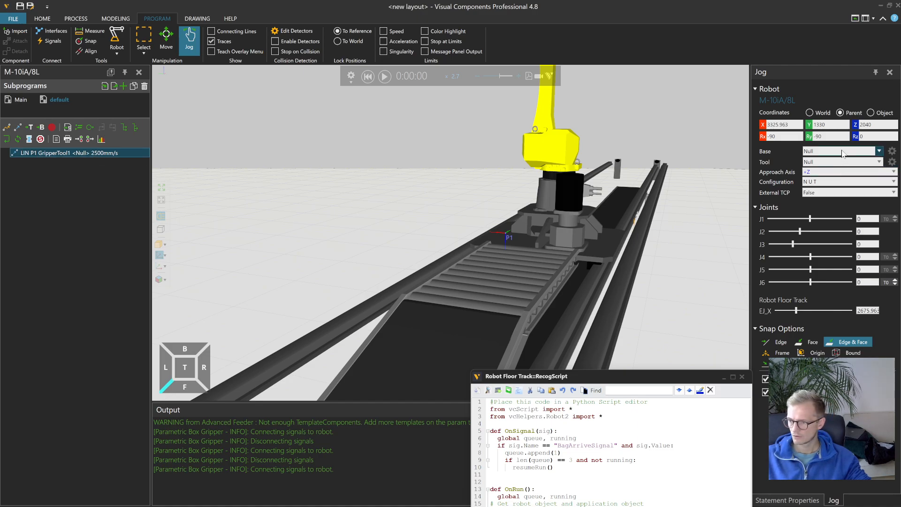
# - Set the jog tool to GripperTool1 and the base to RobotTrackX, and check the base's properties
pyautogui.click(86, 154)
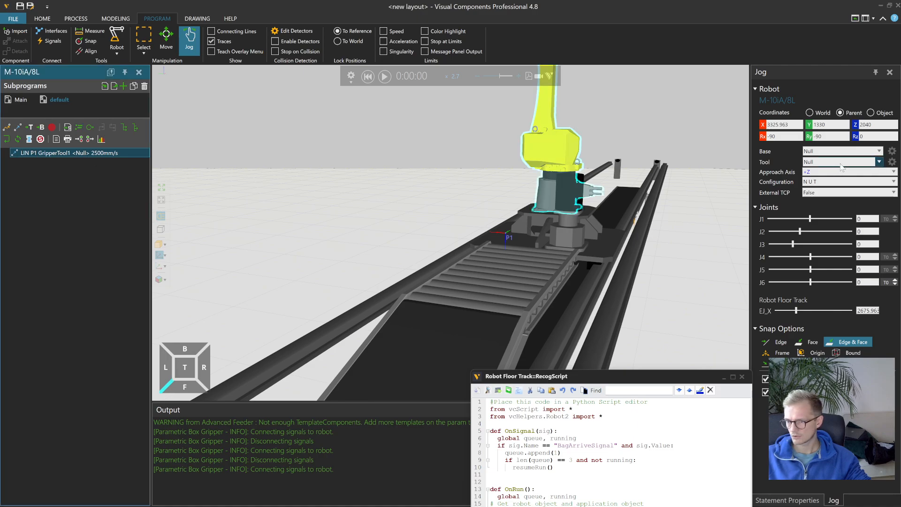
pyautogui.moveTo(646, 209); pyautogui.dragTo(571, 194, button='right')
pyautogui.scroll(-4, 604, 225)
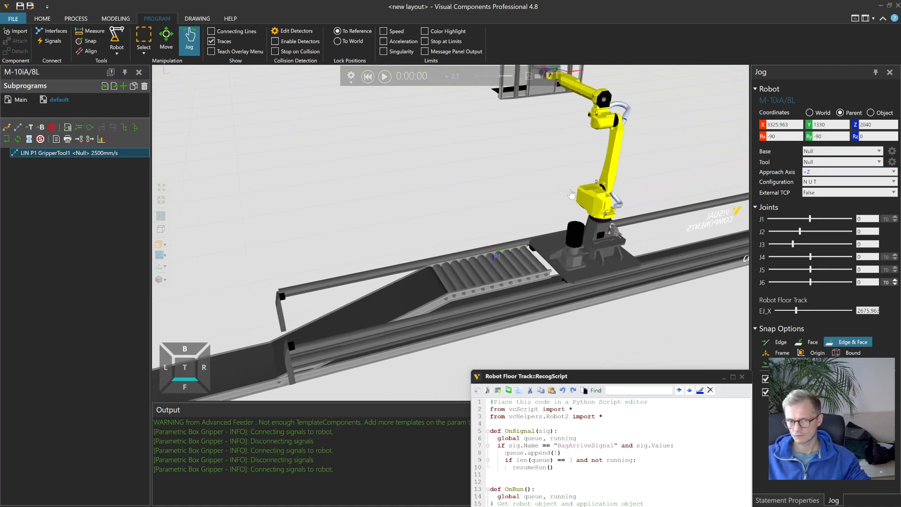
pyautogui.click(880, 161)
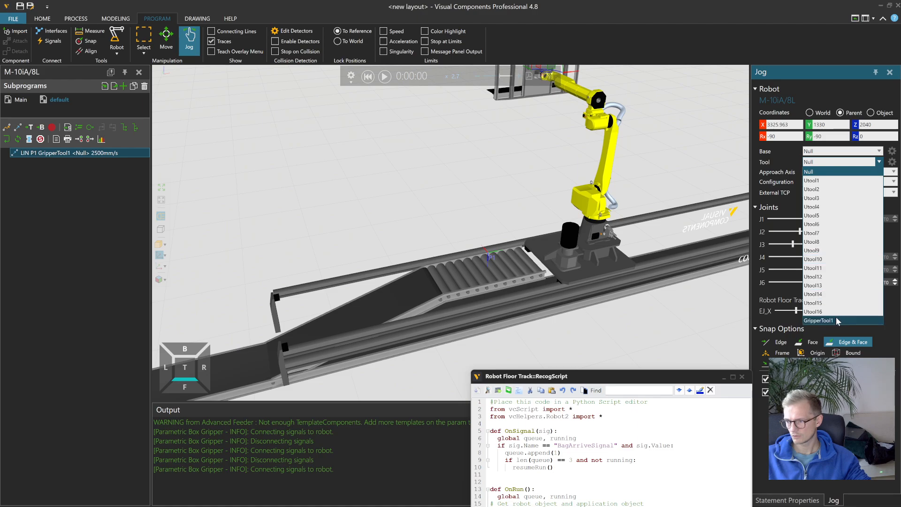
pyautogui.click(838, 321)
pyautogui.click(880, 150)
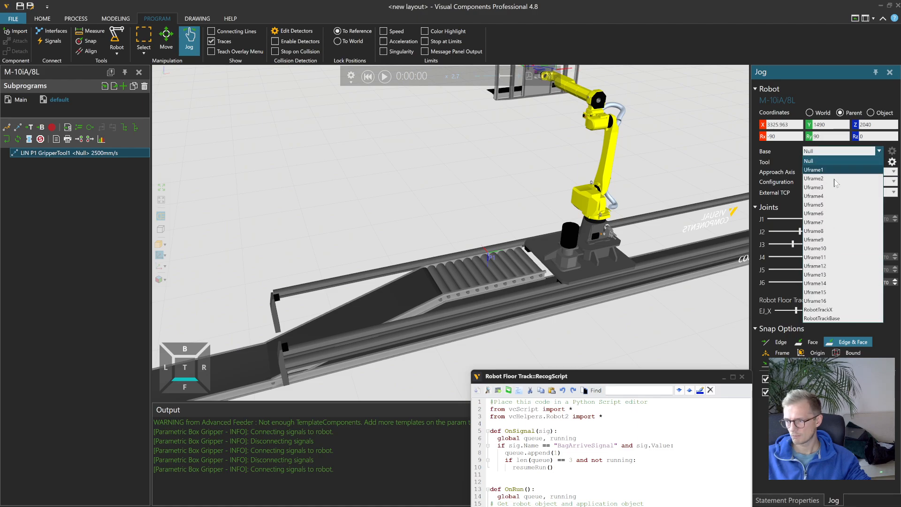
pyautogui.click(844, 310)
pyautogui.click(892, 151)
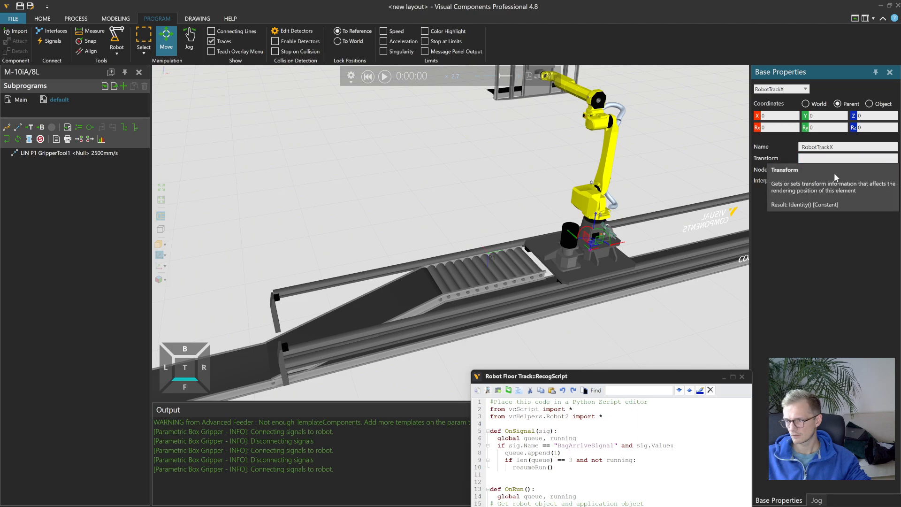
pyautogui.click(816, 500)
# - Replace the linear motion P1 with a new one at the same position, using base RobotTrackX and tool GripperTool1
pyautogui.click(59, 154)
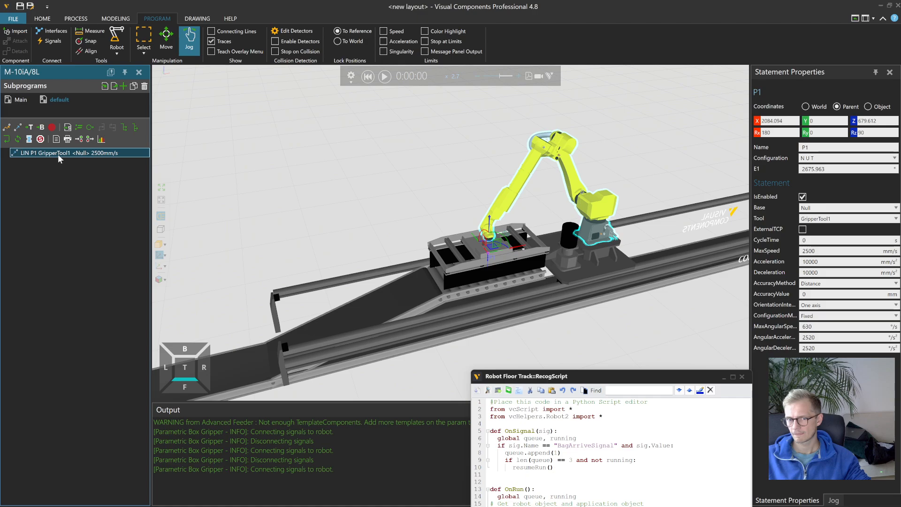
pyautogui.click(834, 501)
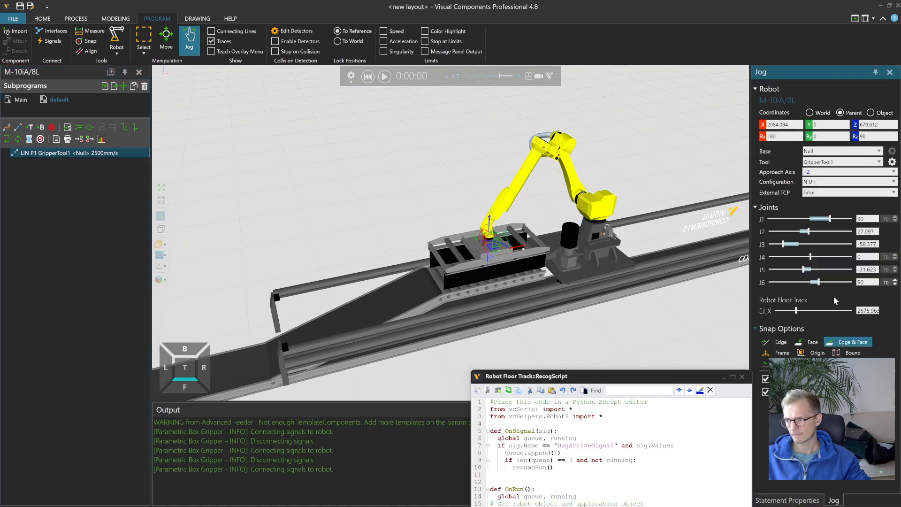
pyautogui.click(848, 151)
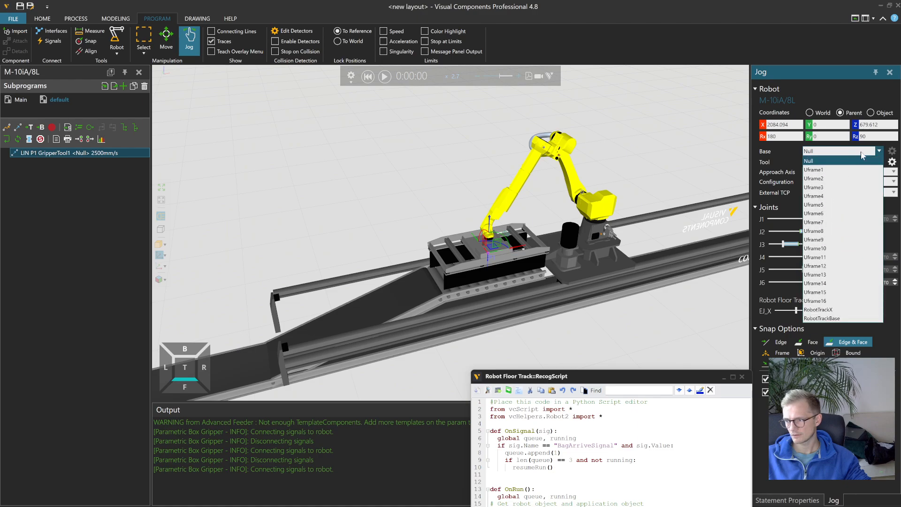
pyautogui.click(846, 310)
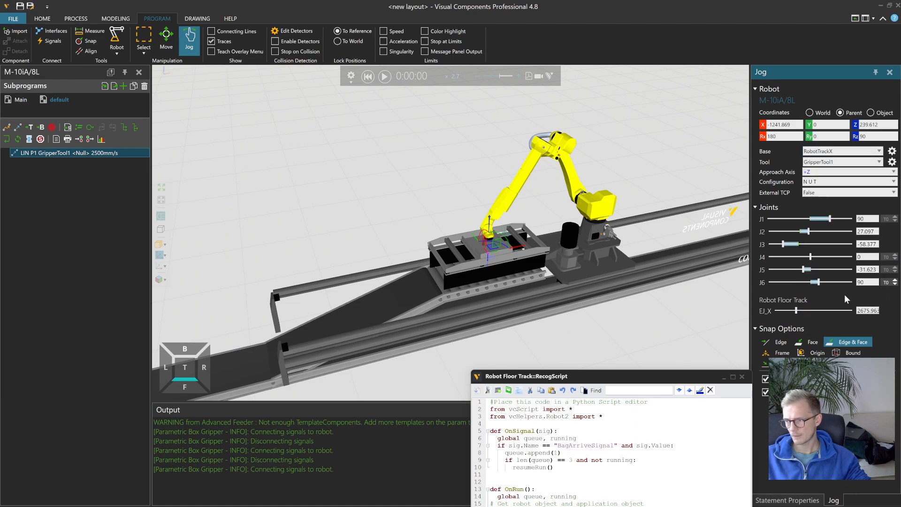
pyautogui.click(74, 164)
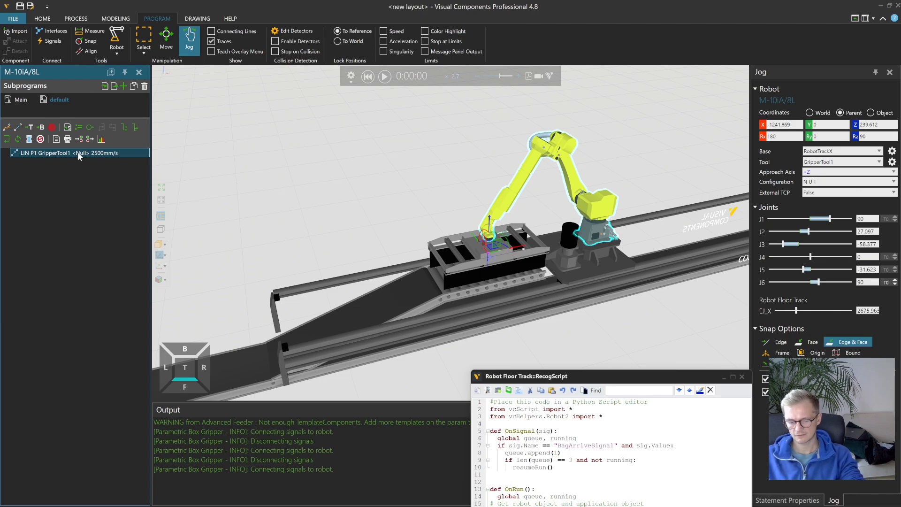
pyautogui.press('Delete')
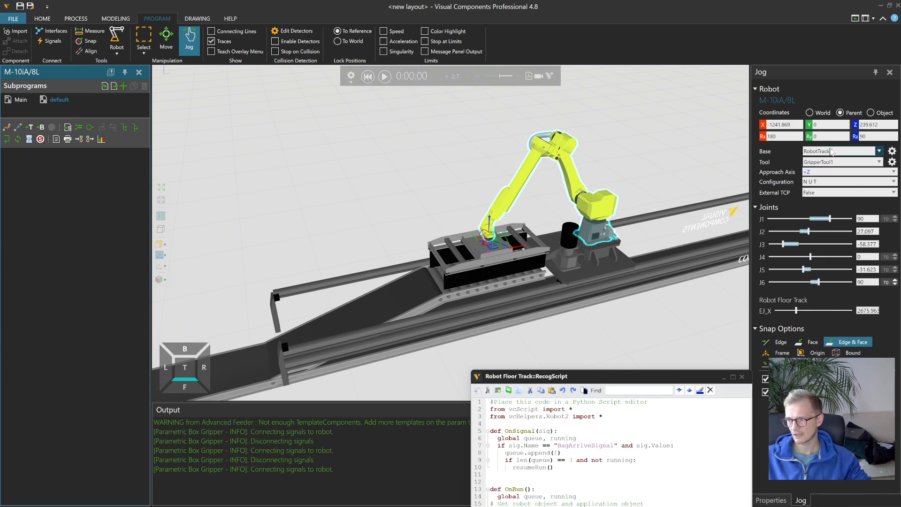
pyautogui.click(18, 128)
pyautogui.click(75, 158)
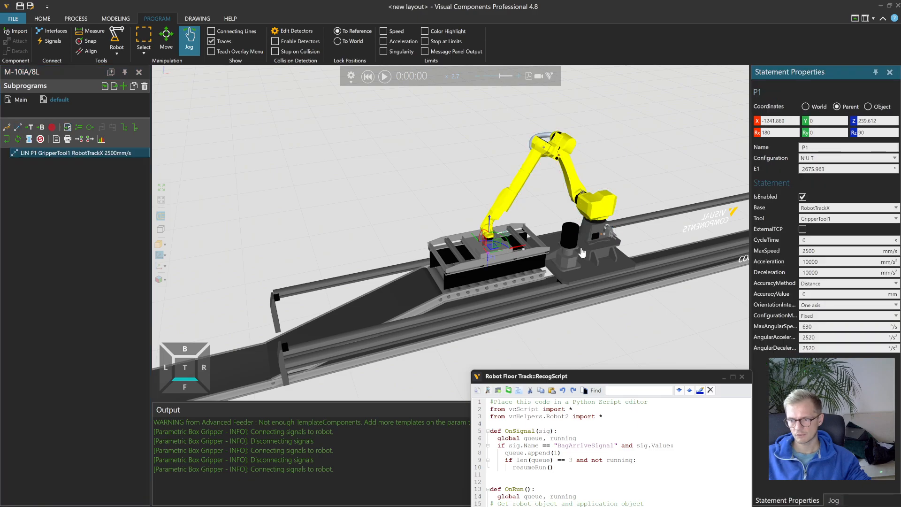
# - Test jogging the robot back and forth along the floor track and reset the simulation
pyautogui.moveTo(715, 256); pyautogui.dragTo(503, 301)
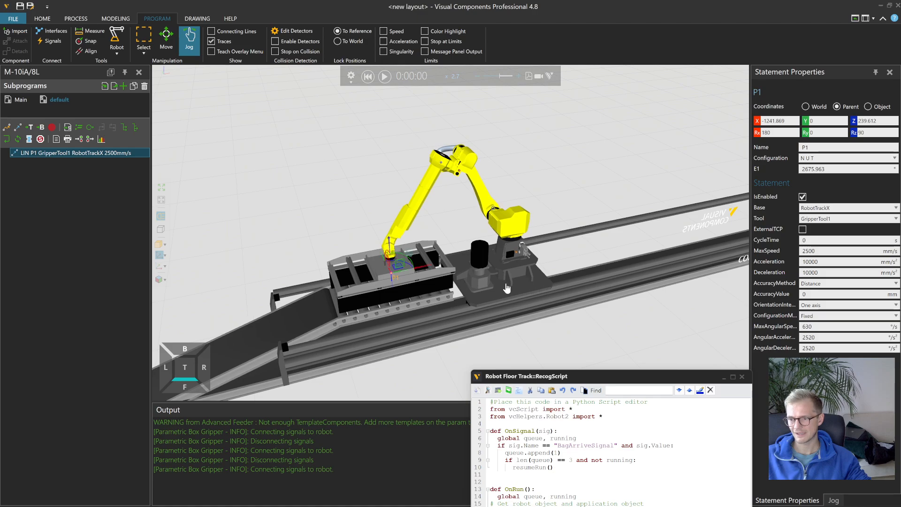
pyautogui.moveTo(507, 255); pyautogui.dragTo(592, 297)
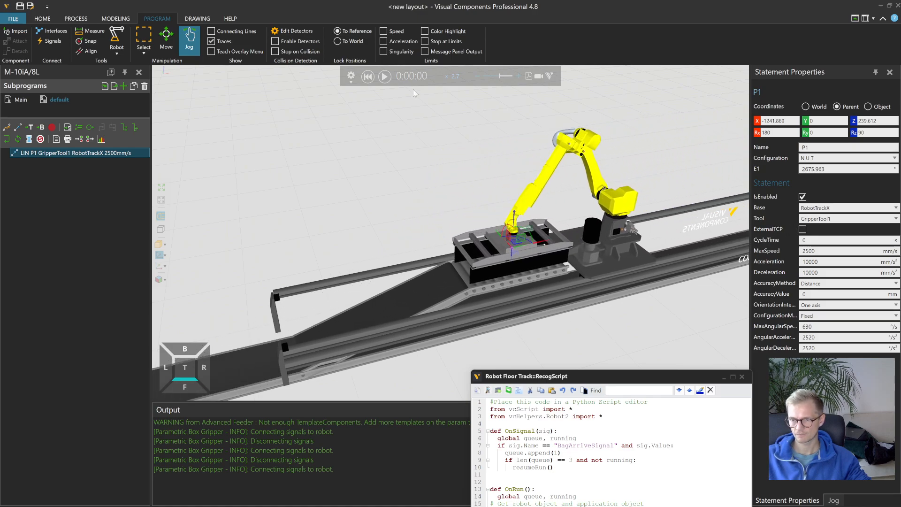
pyautogui.click(370, 77)
pyautogui.moveTo(403, 164); pyautogui.dragTo(433, 165, button='right')
pyautogui.moveTo(472, 241)
pyautogui.mouseDown()
pyautogui.moveTo(716, 161)
pyautogui.moveTo(445, 255)
pyautogui.moveTo(475, 249)
pyautogui.mouseUp()
pyautogui.click(368, 77)
# - From P1, raise the gripper to about Z 331 mm, record a linear motion there ahead of P1, and preview both positions
pyautogui.moveTo(478, 222); pyautogui.dragTo(508, 286, button='right')
pyautogui.click(87, 154)
pyautogui.scroll(3, 518, 259)
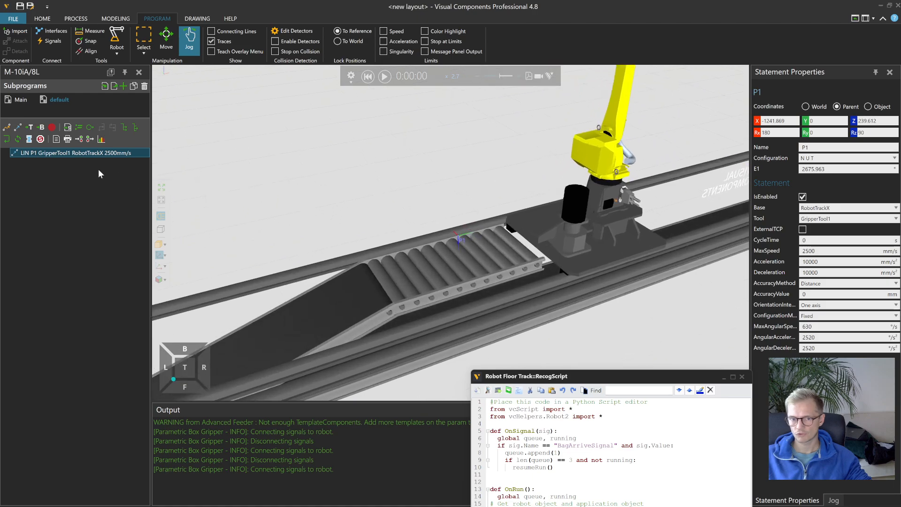
pyautogui.click(78, 152)
pyautogui.click(188, 42)
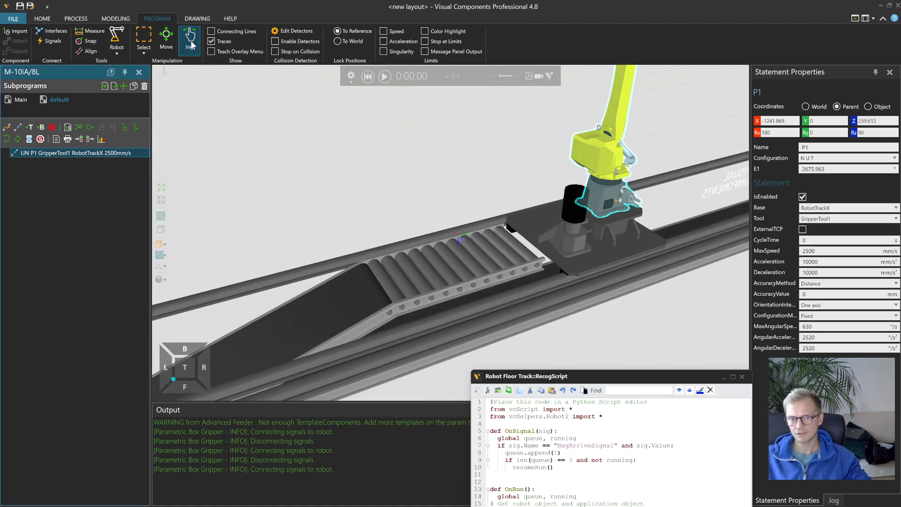
pyautogui.click(75, 153)
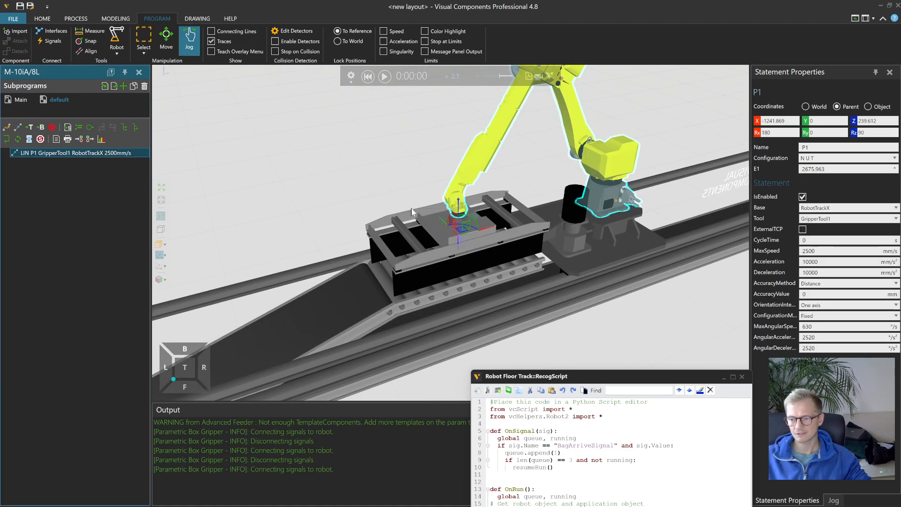
pyautogui.moveTo(459, 209); pyautogui.dragTo(458, 196)
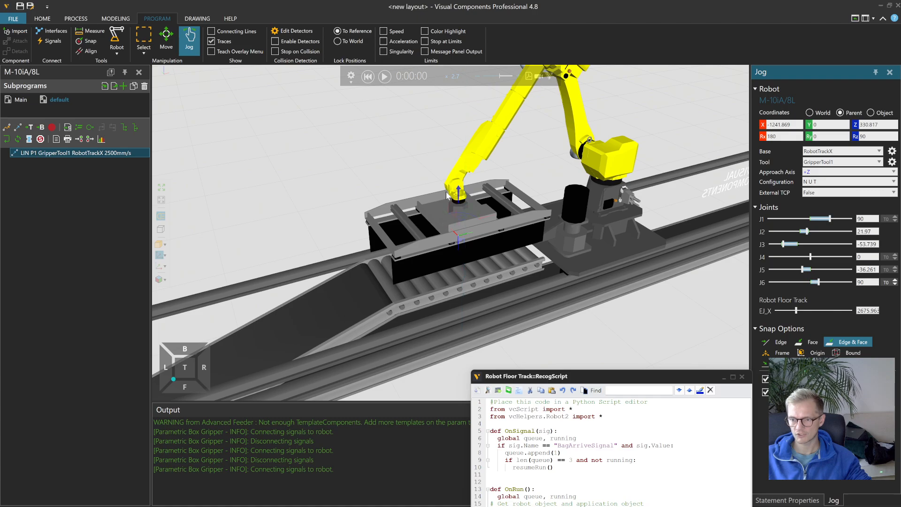
pyautogui.click(18, 128)
pyautogui.click(61, 154)
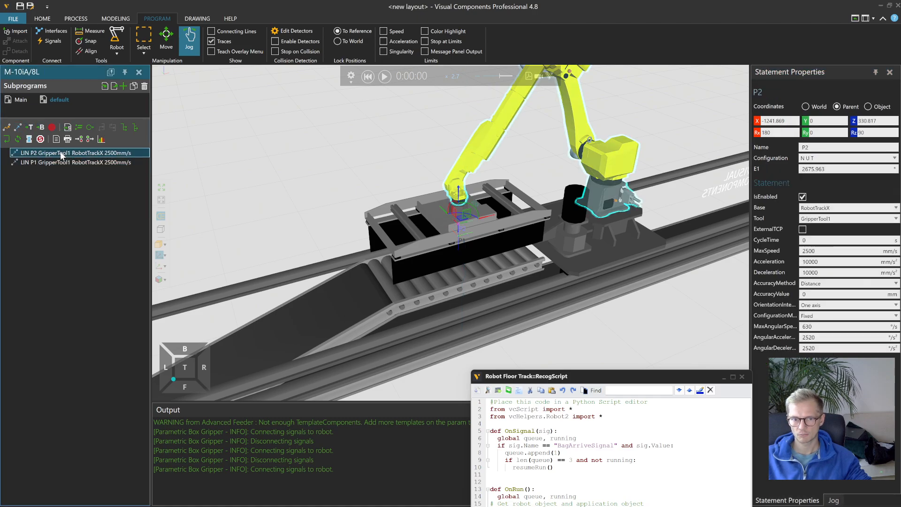
pyautogui.click(64, 162)
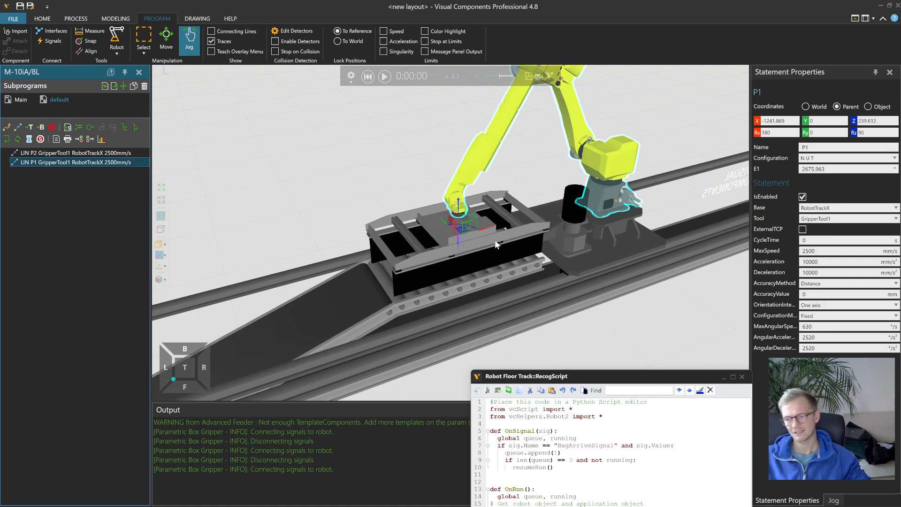
# - Move the Robot Floor Track RecogScript editor up over the 3D view so the whole script is visible
pyautogui.scroll(-3, 467, 261)
pyautogui.moveTo(468, 261); pyautogui.dragTo(468, 256, button='right')
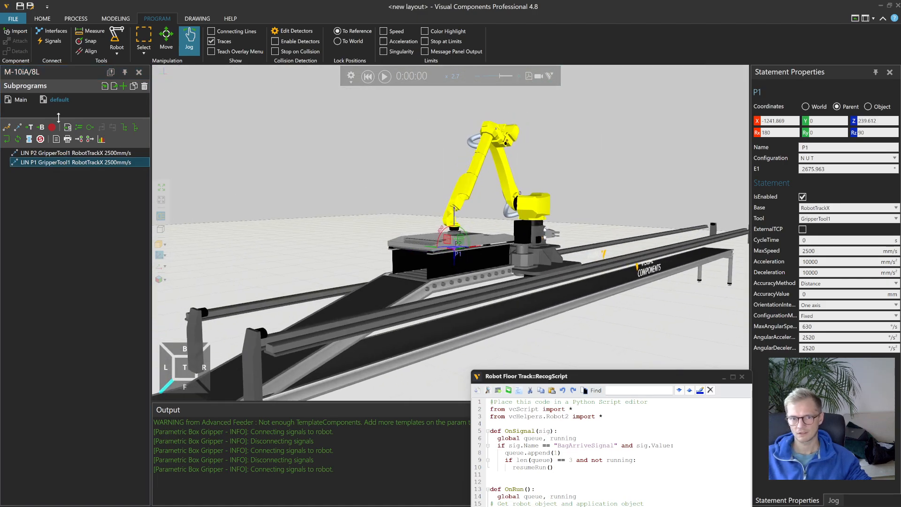
pyautogui.moveTo(589, 372); pyautogui.dragTo(580, 287)
pyautogui.moveTo(577, 98); pyautogui.dragTo(577, 92)
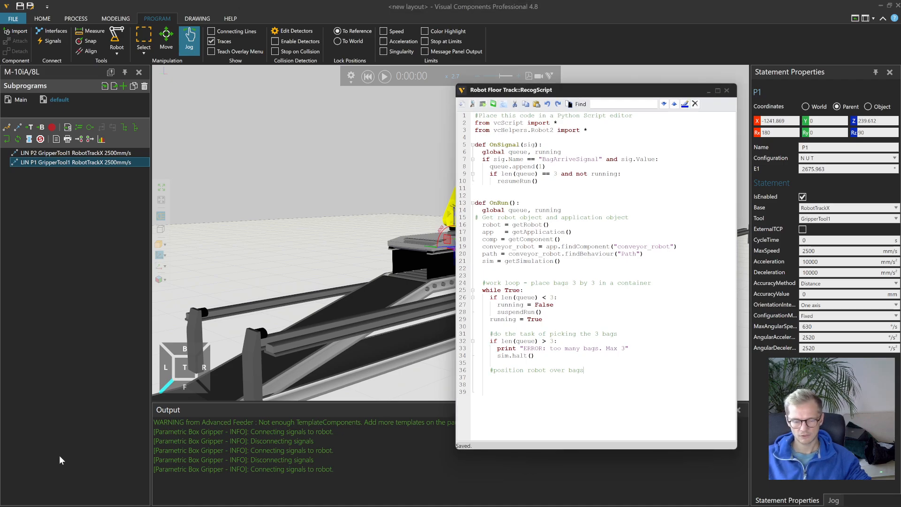
# - Switch to Chrome, copy the callSubRoutine method name from the vcHelpers.Robot2 help page, and return to the script in Visual Components
pyautogui.moveTo(561, 506)
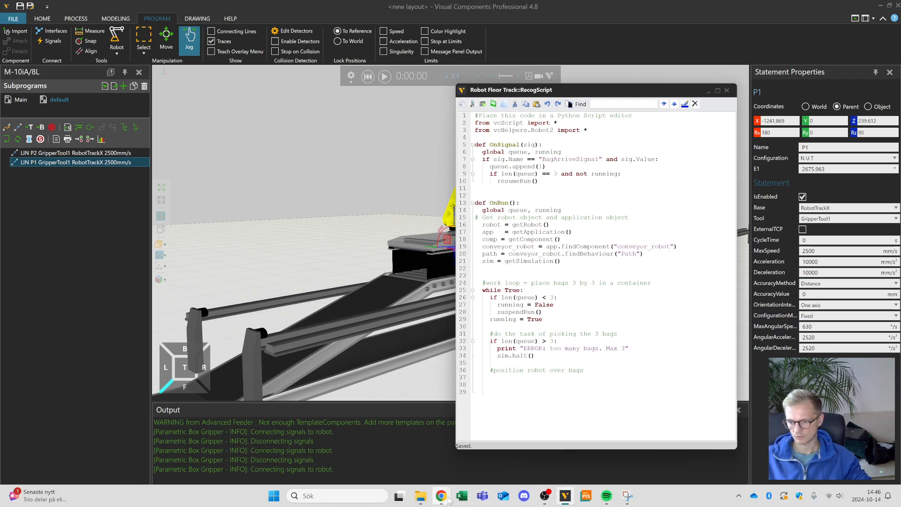
pyautogui.moveTo(444, 496)
pyautogui.click(348, 446)
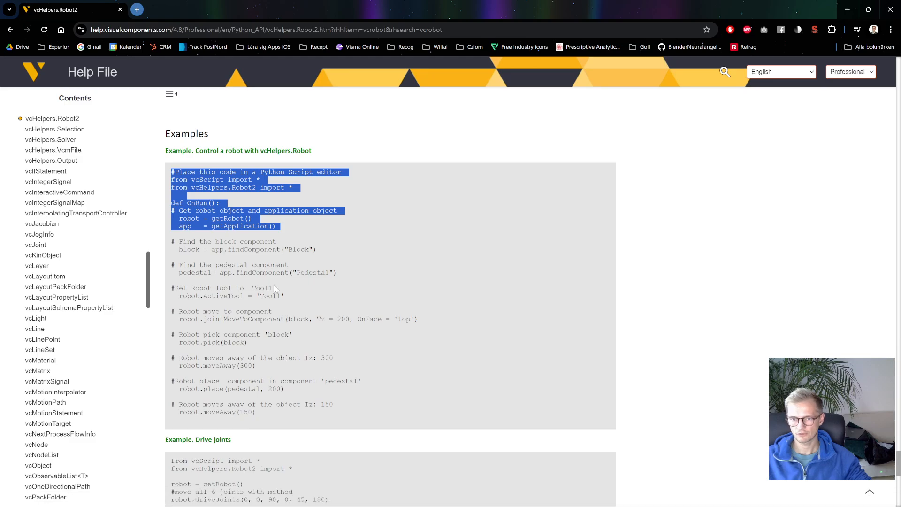
pyautogui.scroll(-5, 292, 301)
pyautogui.scroll(15, 277, 302)
pyautogui.scroll(15, 270, 302)
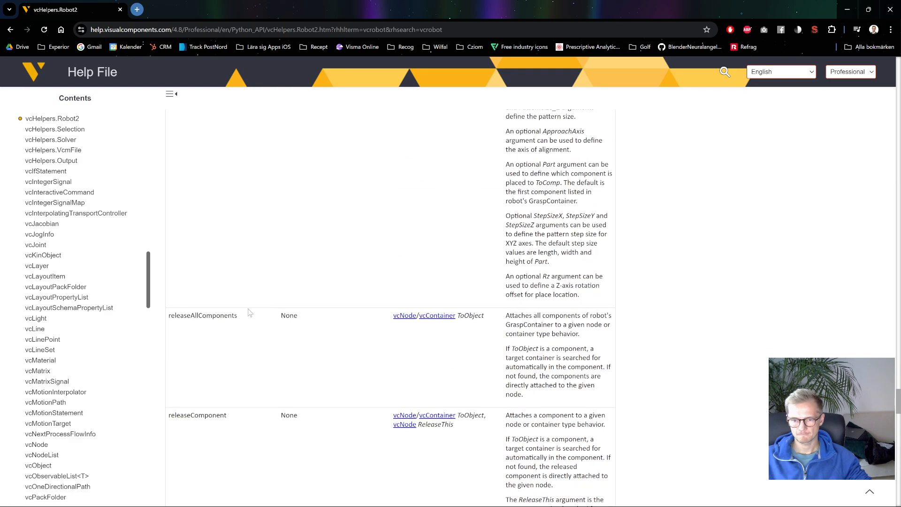
pyautogui.scroll(5, 228, 359)
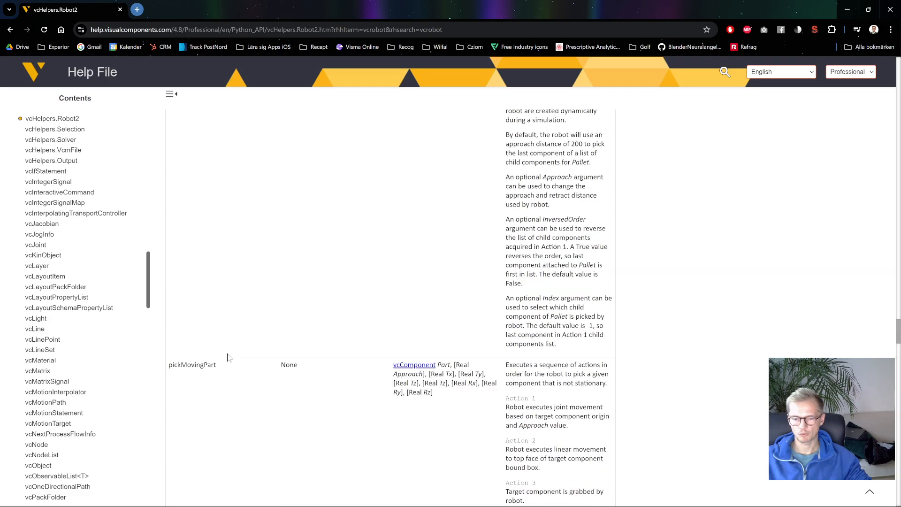
pyautogui.keyDown('ctrl'); pyautogui.scroll(-2, 228, 357); pyautogui.keyUp('ctrl')
pyautogui.scroll(10, 230, 352)
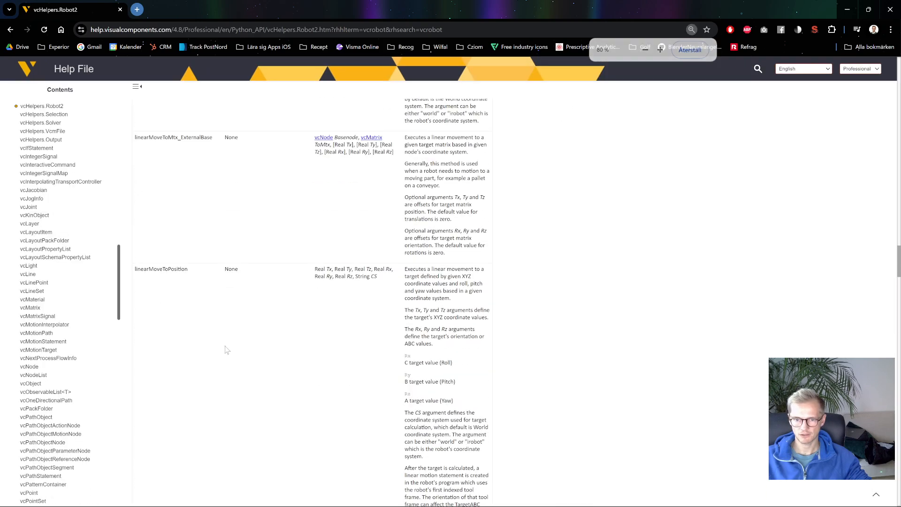
pyautogui.scroll(10, 221, 345)
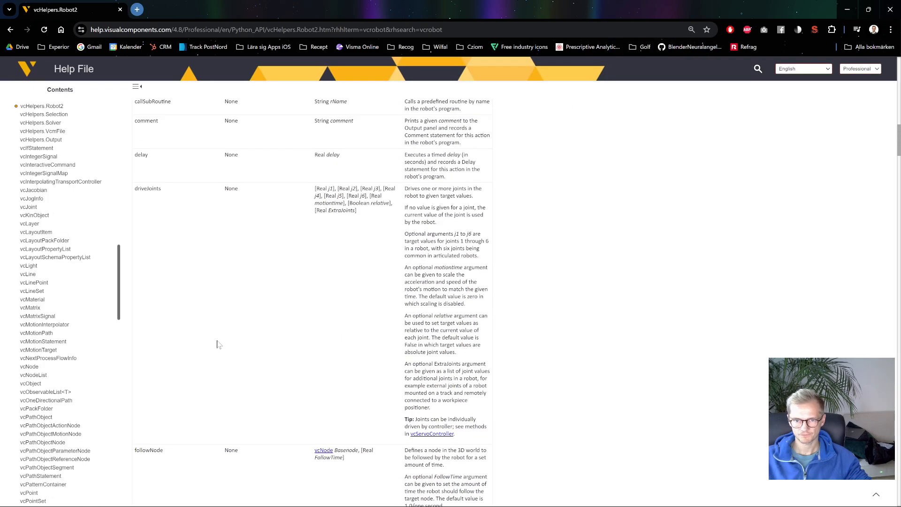
pyautogui.scroll(-5, 189, 295)
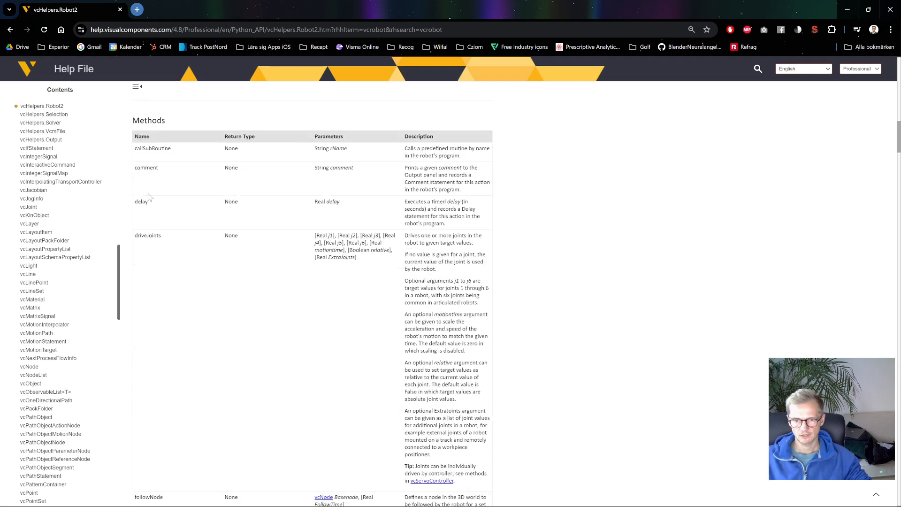
pyautogui.doubleClick(152, 148)
pyautogui.hotkey('ctrl', 'c')
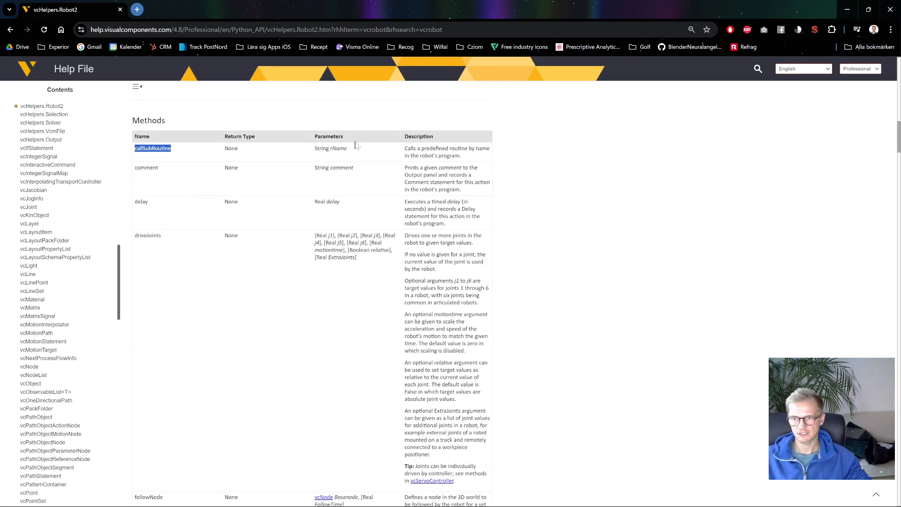
pyautogui.click(849, 9)
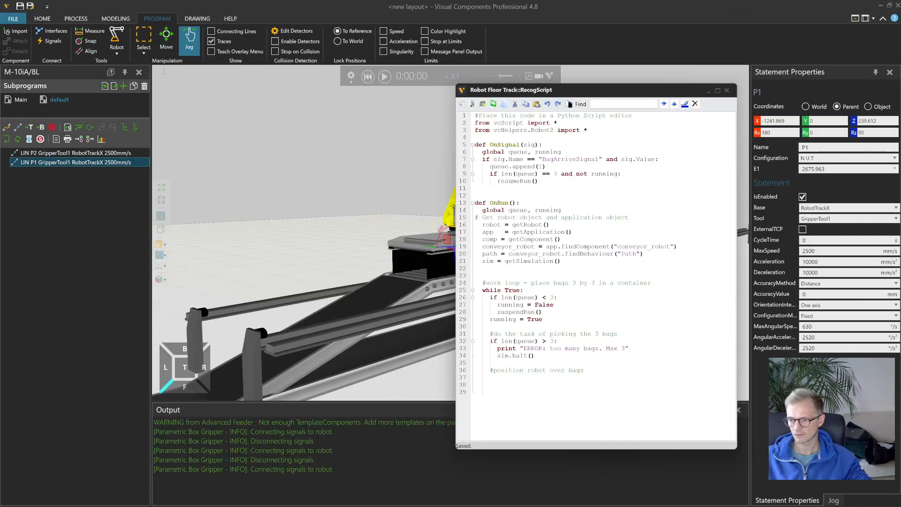
# - Under the "position robot over bags" comment, add the line robot.callSubRoutine("default")
pyautogui.write('robot.')
pyautogui.hotkey('ctrl', 'v')
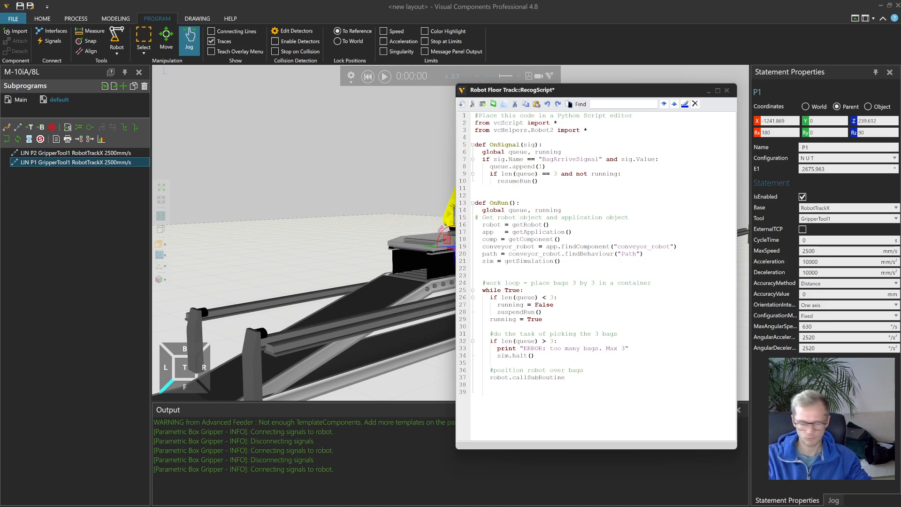
pyautogui.write('("default")')
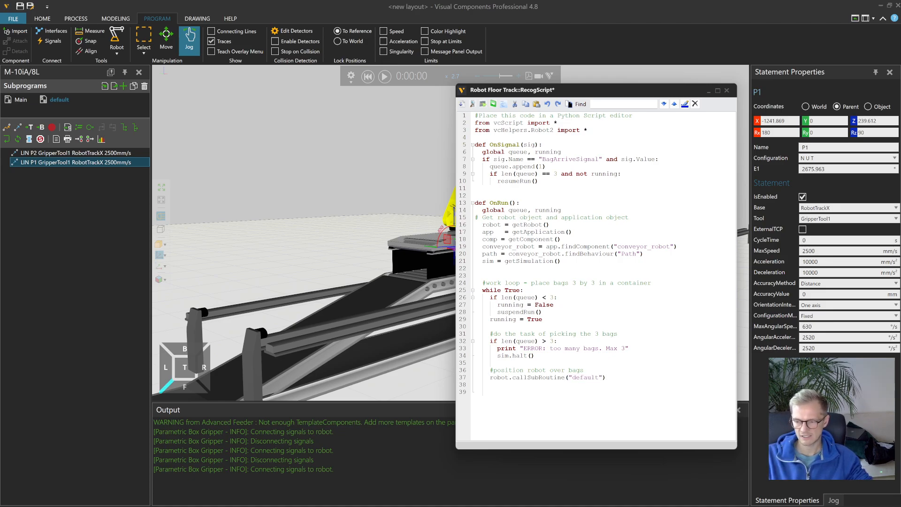
# - Relocate the "position robot over bags" comment and its subroutine call to the start of the while True loop, test-run the simulation and reset it
pyautogui.hotkey('shift', 'Home')
pyautogui.hotkey('shift', 'Up')
pyautogui.hotkey('ctrl', 'c')
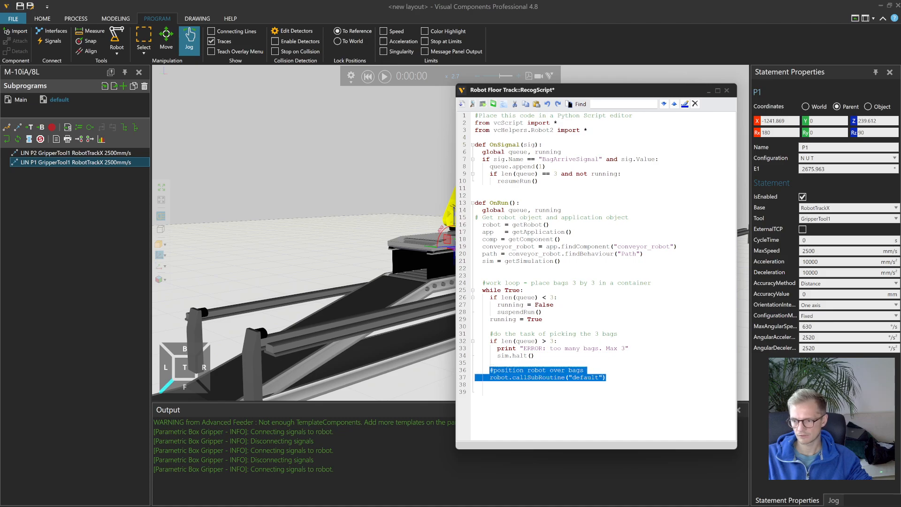
pyautogui.press('Delete')
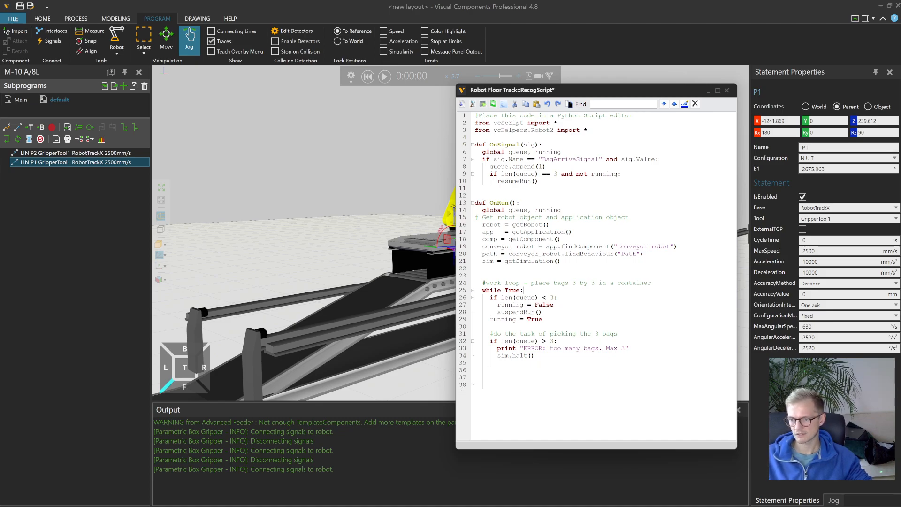
pyautogui.press('Return')
pyautogui.press('Return')
pyautogui.press('Up')
pyautogui.hotkey('ctrl', 'v')
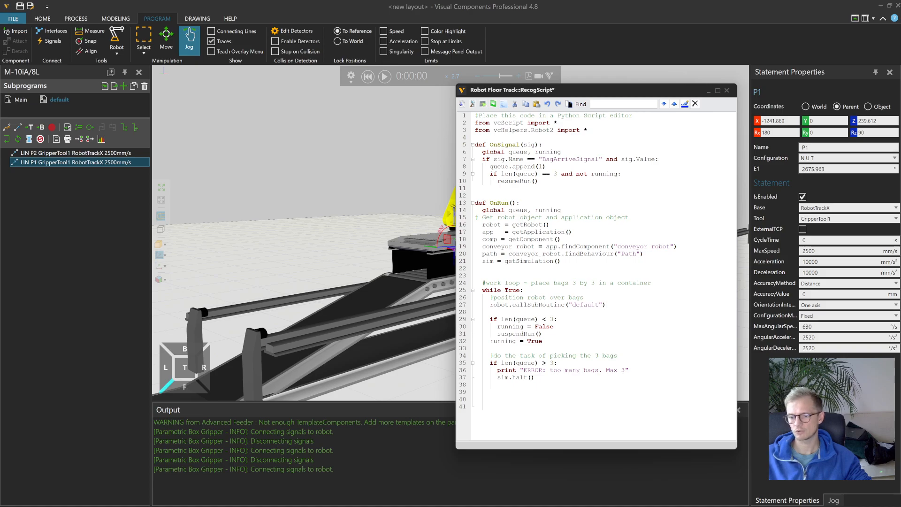
pyautogui.click(384, 76)
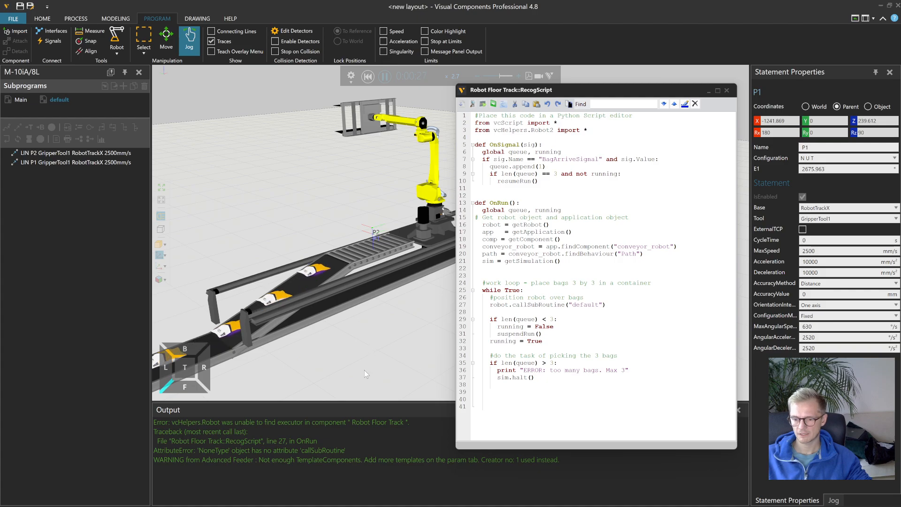
pyautogui.click(368, 77)
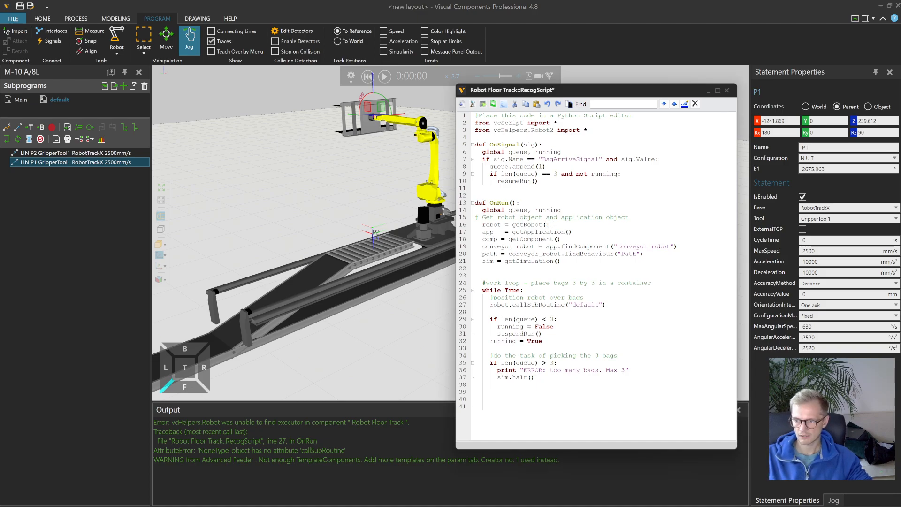
# - Place the robot assignment below comp = getComponent() as robot = getRobot(comp), save the script, test-run the simulation and reset it
pyautogui.hotkey('shift', 'Home')
pyautogui.press('BackSpace')
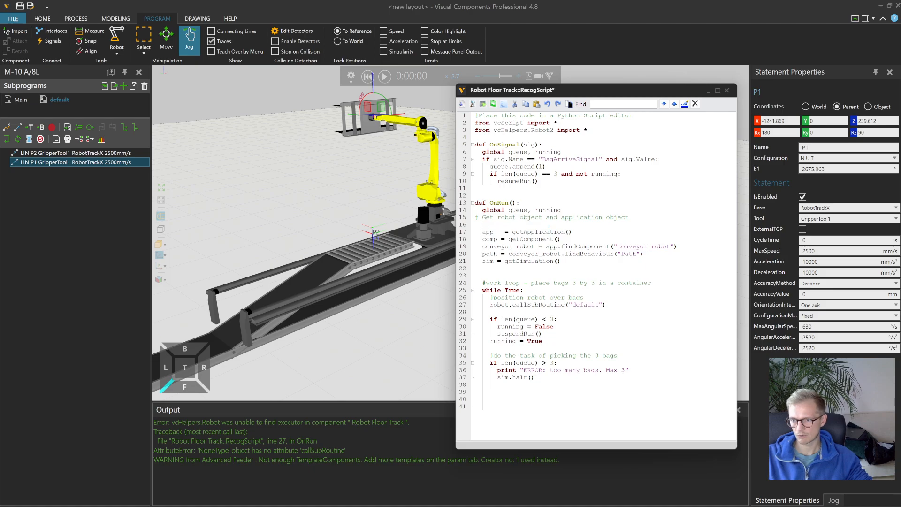
pyautogui.write('robot = getRobot()')
pyautogui.doubleClick(489, 239)
pyautogui.hotkey('ctrl', 'c')
pyautogui.click(546, 247)
pyautogui.hotkey('ctrl', 'v')
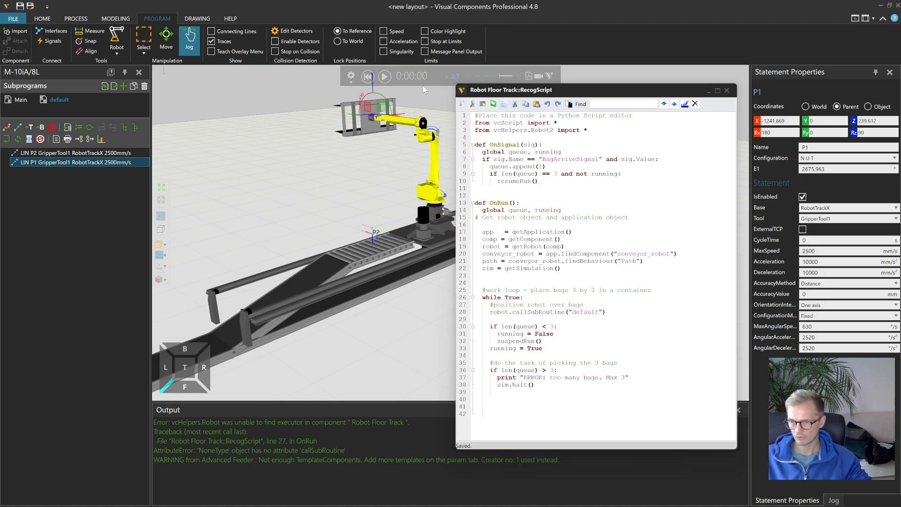
pyautogui.click(384, 76)
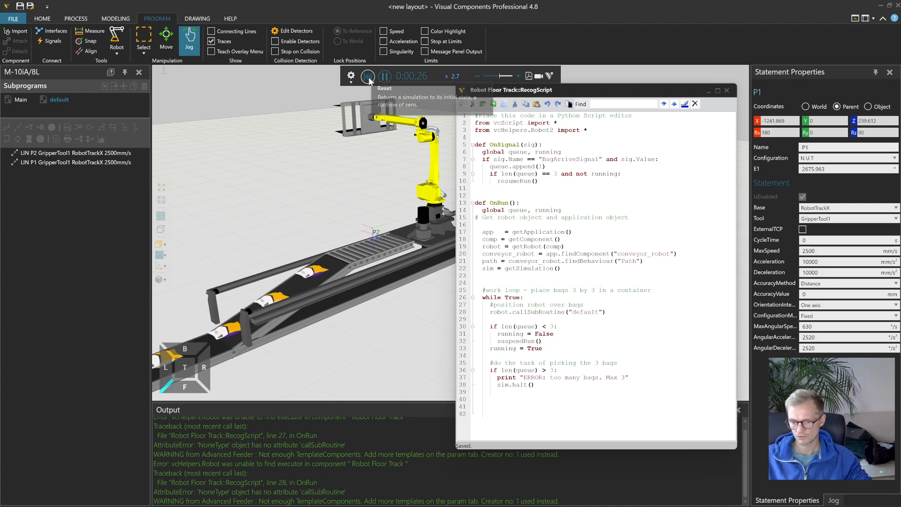
pyautogui.click(369, 78)
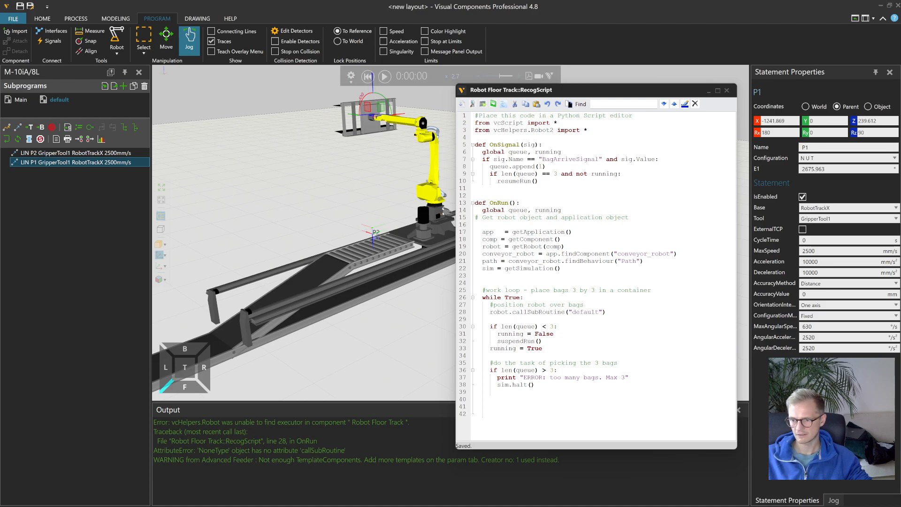
# - Remove the comp argument from the getRobot call in OnRun
pyautogui.doubleClick(498, 313)
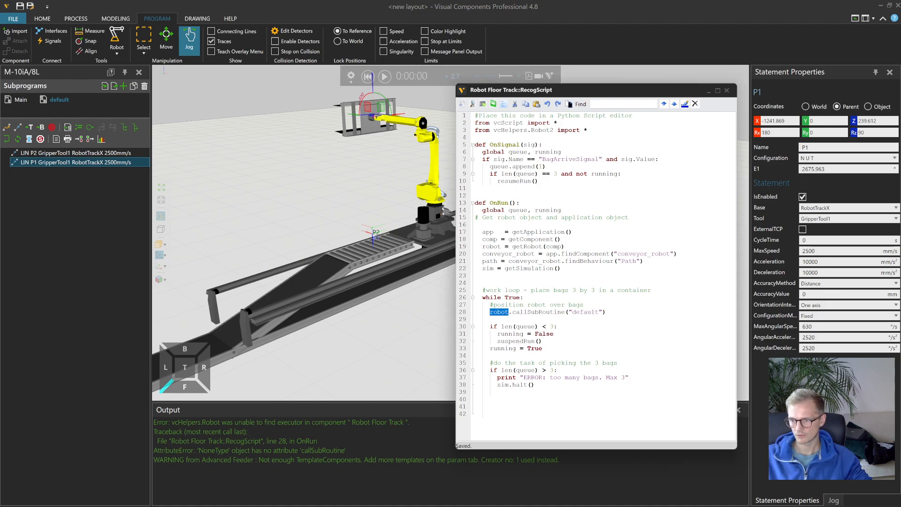
pyautogui.doubleClick(554, 247)
pyautogui.press('BackSpace')
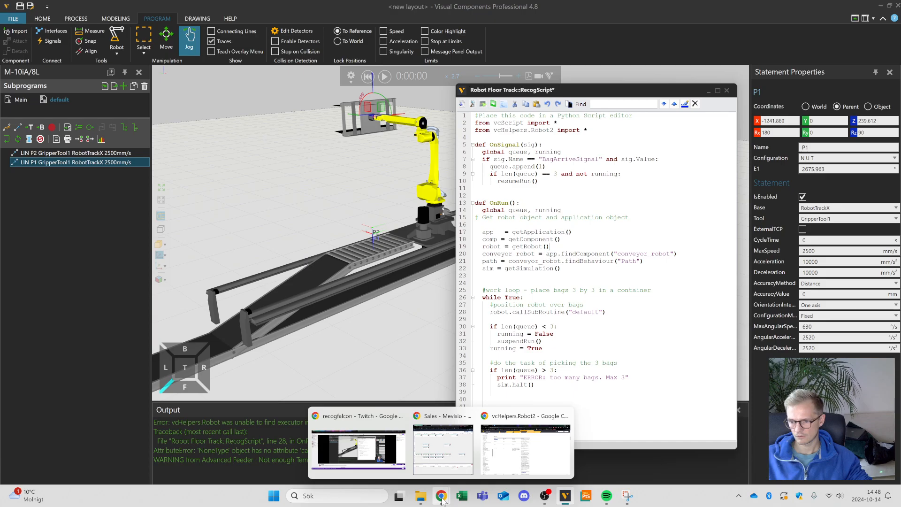
# - Switch to the vcHelpers.Robot2 help page in Chrome and examine how its code examples pass a component to getRobot
pyautogui.moveTo(437, 450)
pyautogui.click(530, 451)
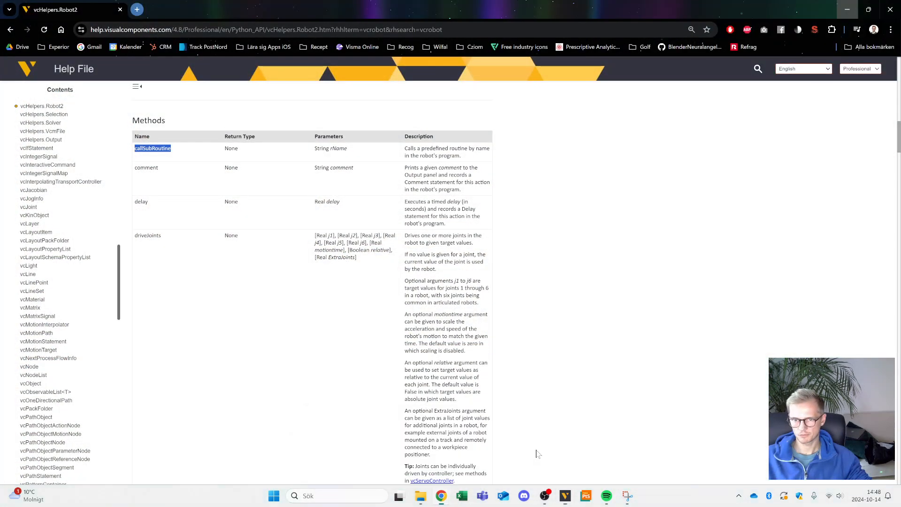
pyautogui.scroll(7, 328, 291)
pyautogui.scroll(-20, 327, 300)
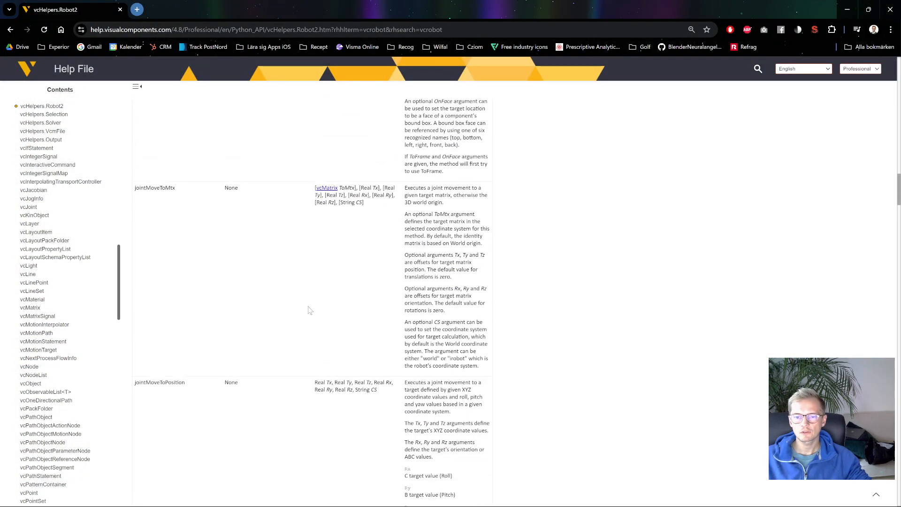
pyautogui.scroll(-15, 303, 308)
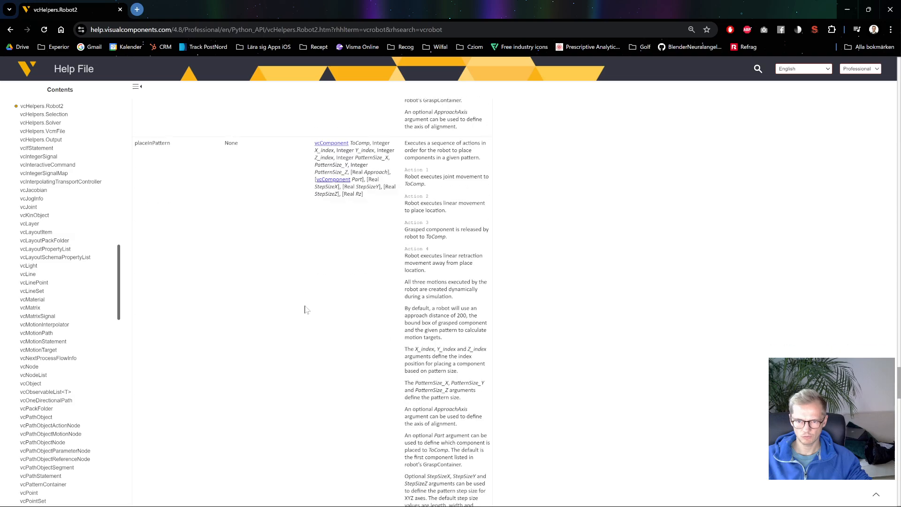
pyautogui.scroll(-5, 309, 313)
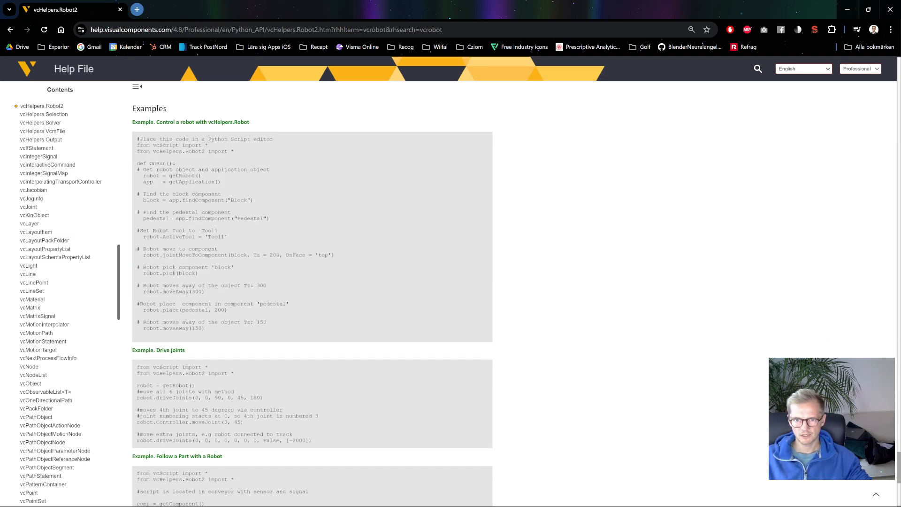
pyautogui.scroll(-1, 231, 321)
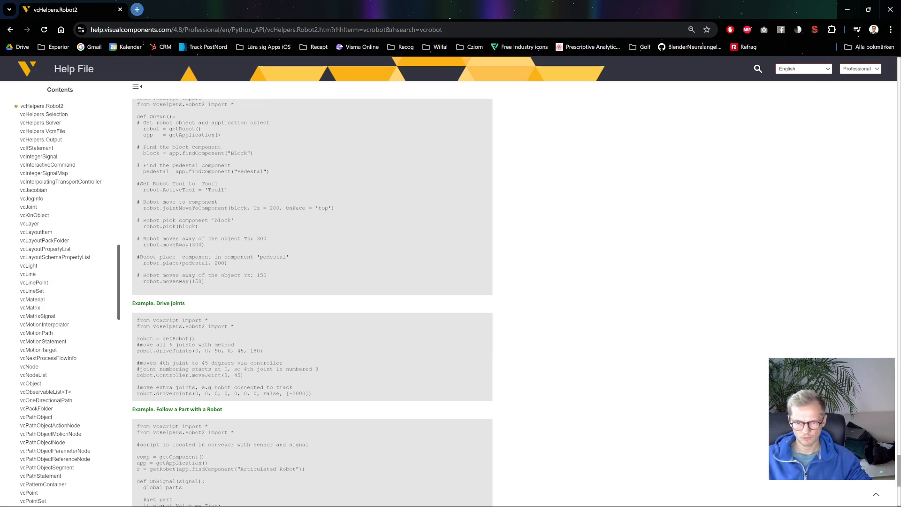
pyautogui.scroll(-5, 231, 340)
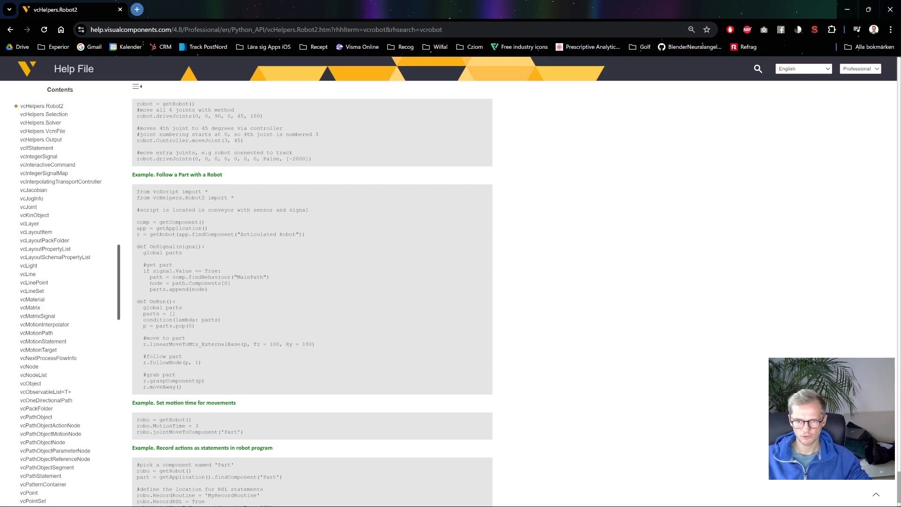
pyautogui.moveTo(178, 234); pyautogui.dragTo(300, 235)
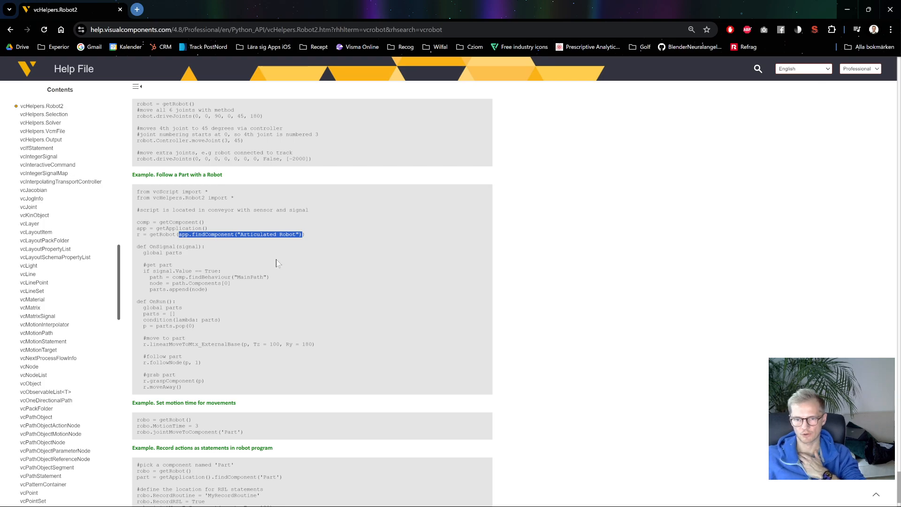
pyautogui.doubleClick(162, 234)
pyautogui.scroll(-1, 201, 256)
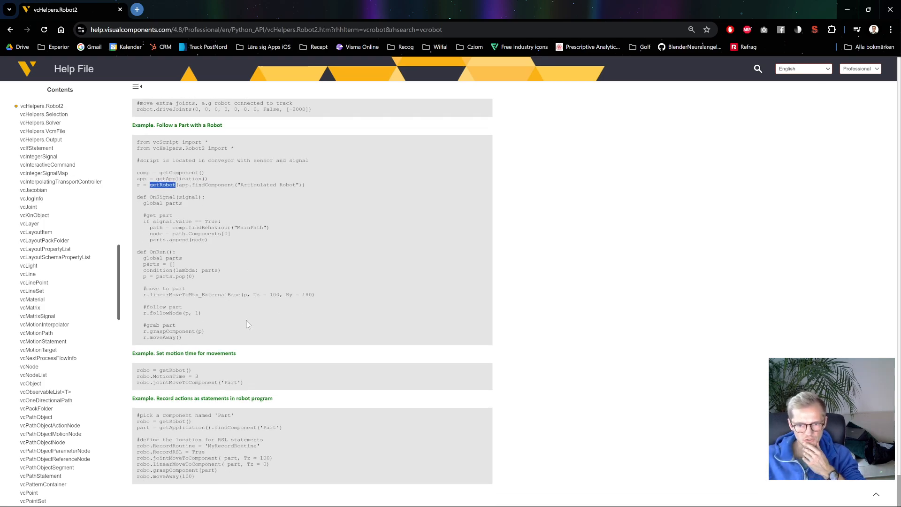
pyautogui.moveTo(180, 185); pyautogui.dragTo(309, 191)
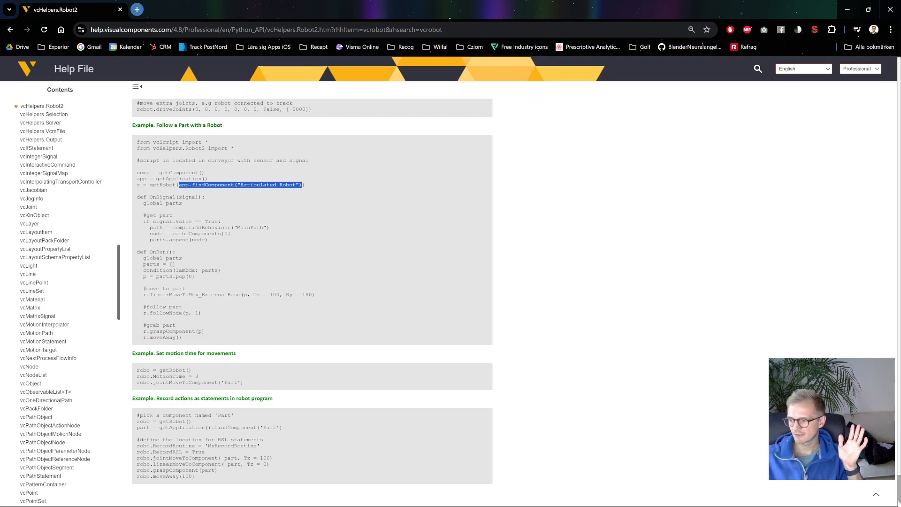
# - Search the help page for getRobot, read the constructor's parameters and description, and return to Visual Components
pyautogui.scroll(15, 898, 501)
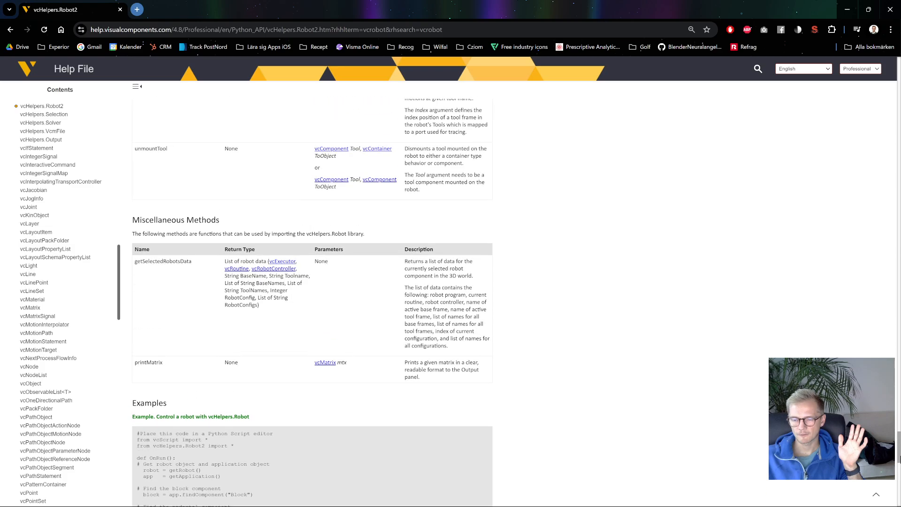
pyautogui.scroll(15, 877, 307)
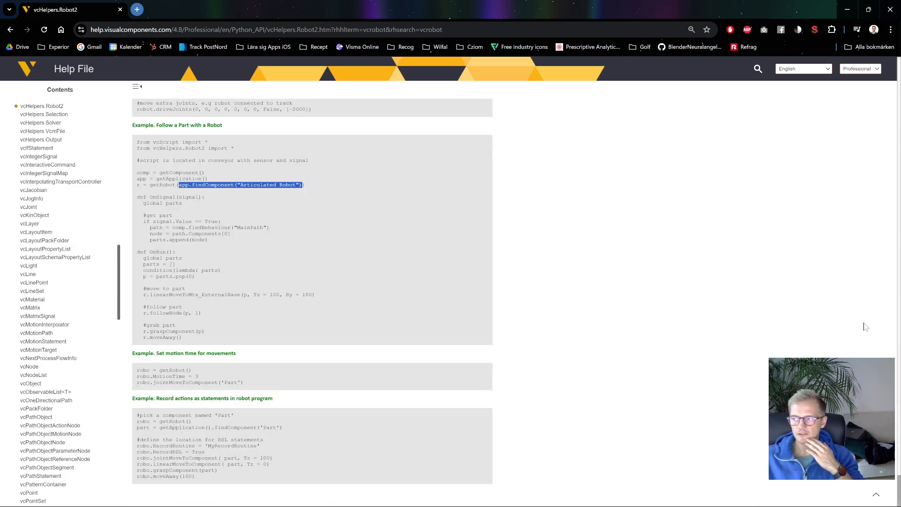
pyautogui.scroll(15, 877, 306)
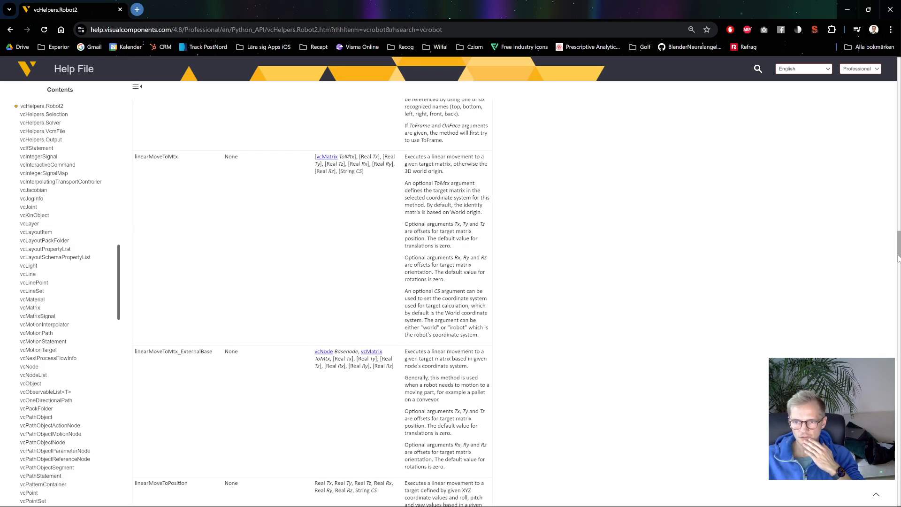
pyautogui.moveTo(898, 230); pyautogui.dragTo(896, 187)
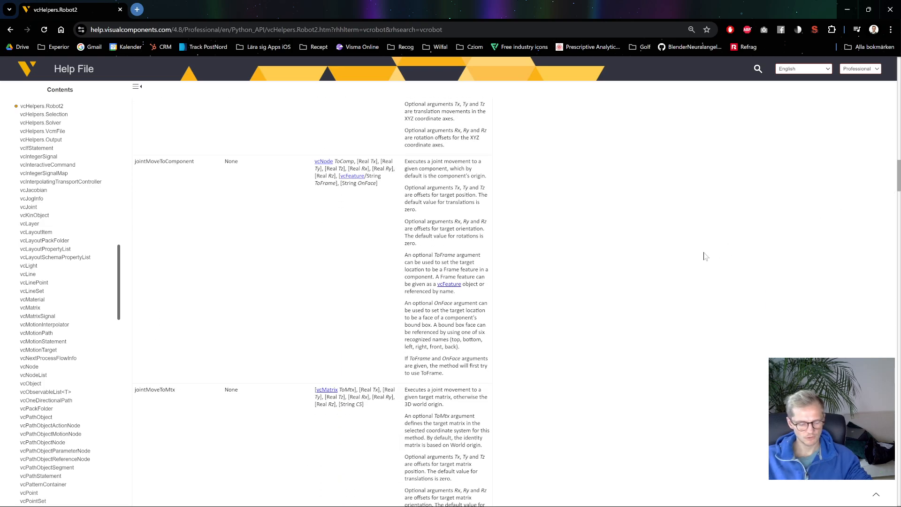
pyautogui.hotkey('ctrl', 'f')
pyautogui.write('getRobot')
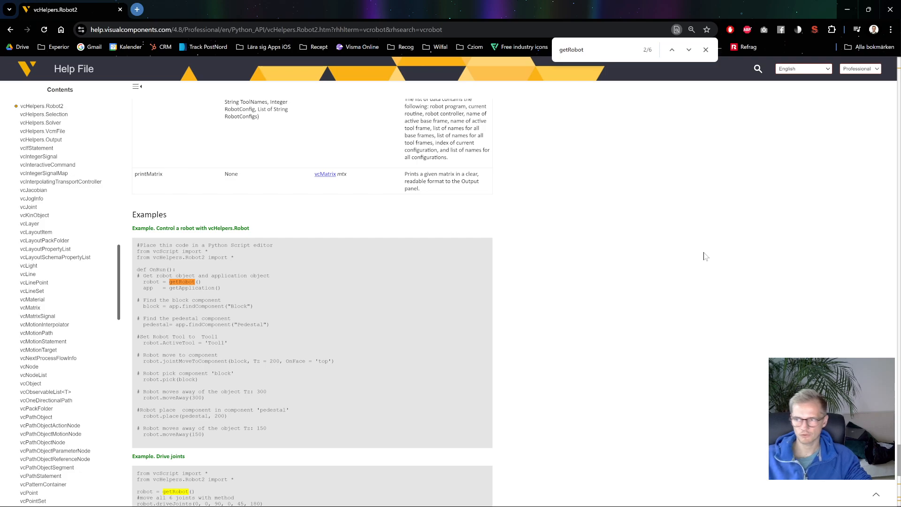
pyautogui.click(671, 50)
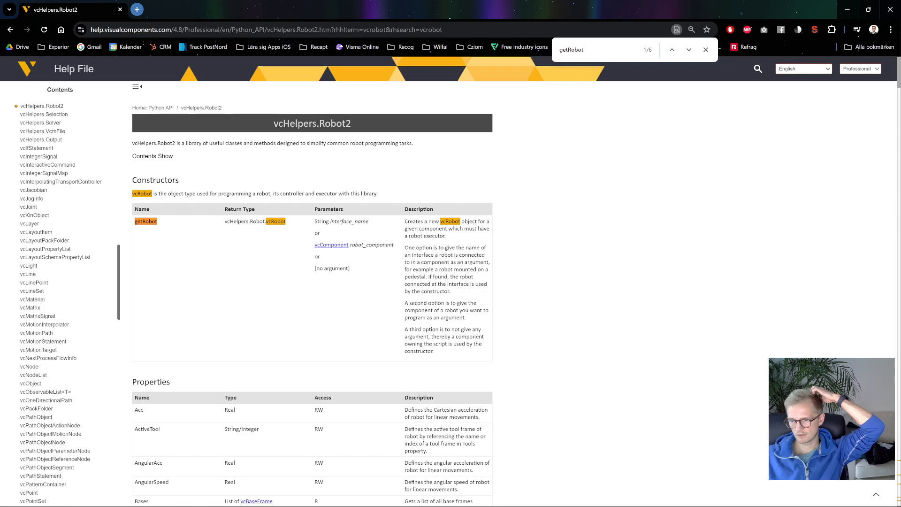
pyautogui.moveTo(429, 229); pyautogui.dragTo(440, 229)
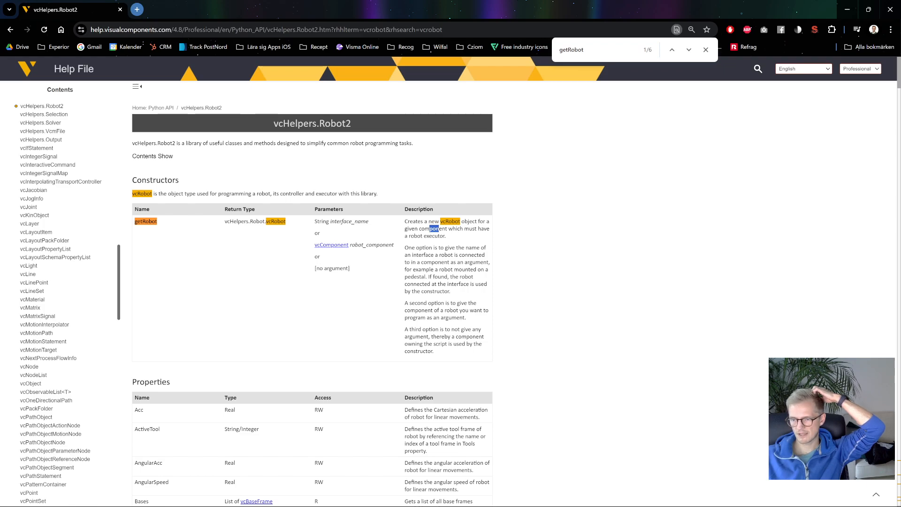
pyautogui.click(848, 10)
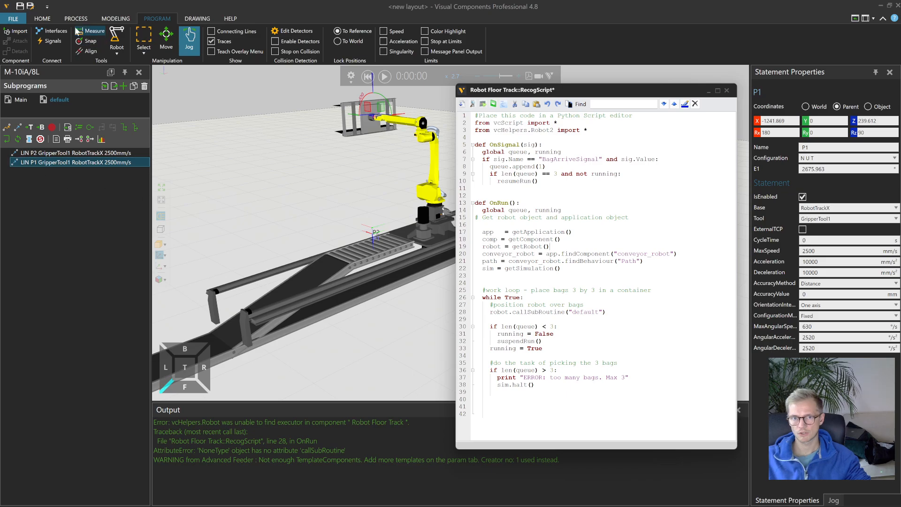
# - Select the M-10iA/8L robot and inspect its Executor behavior in the component graph
pyautogui.click(429, 171)
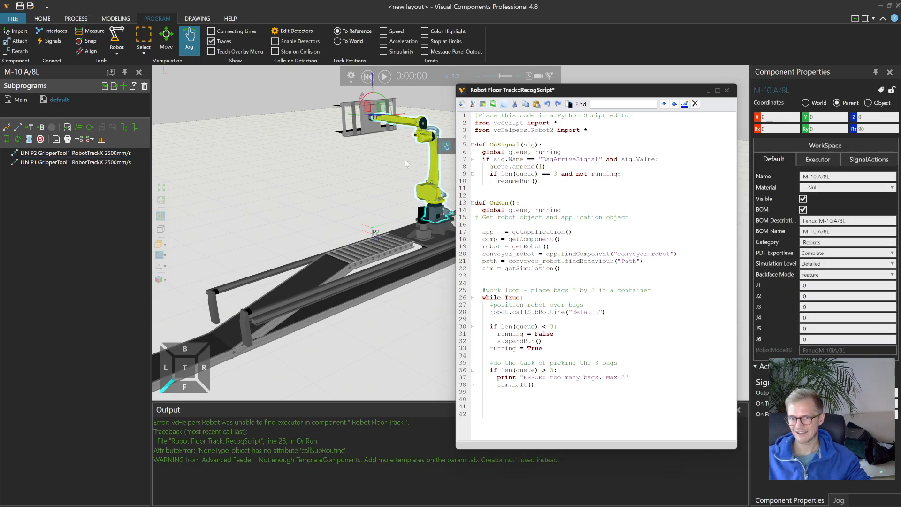
pyautogui.click(116, 19)
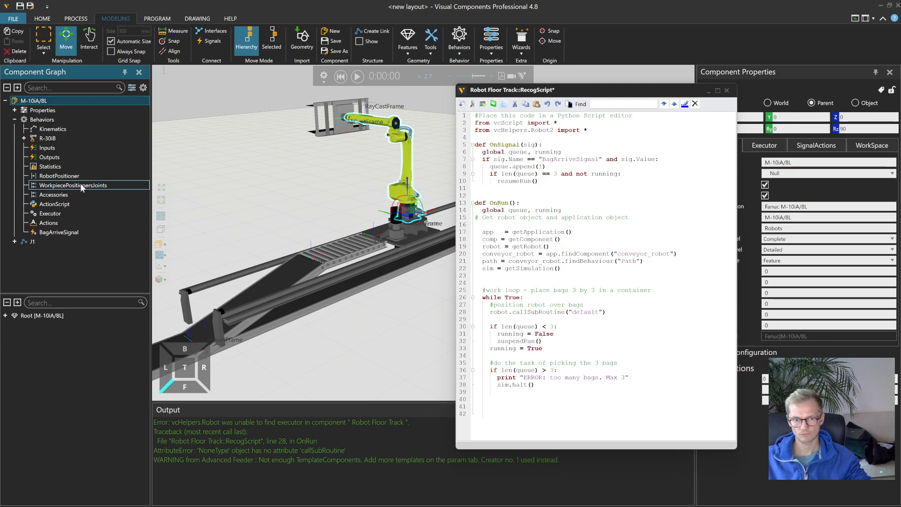
pyautogui.click(68, 212)
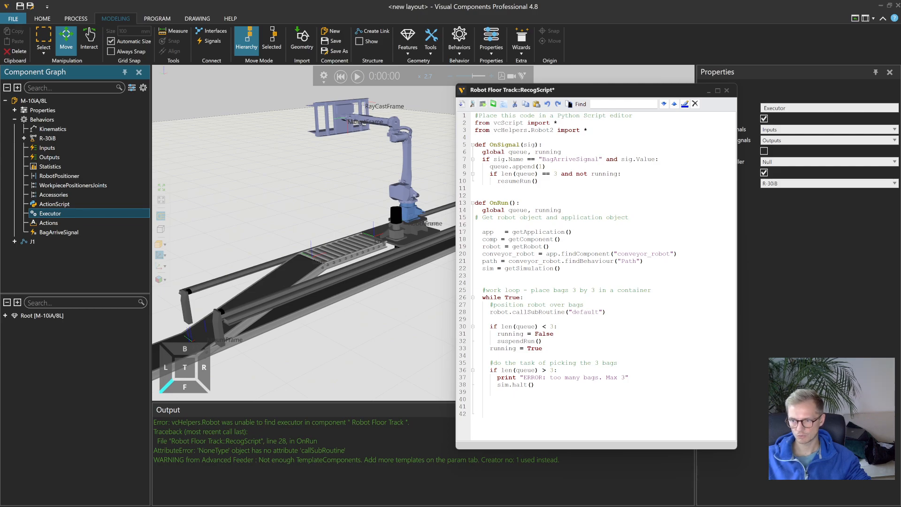
# - Pass comp as the argument of getRobot in OnRun and save the script
pyautogui.doubleClick(490, 240)
pyautogui.hotkey('ctrl', 'c')
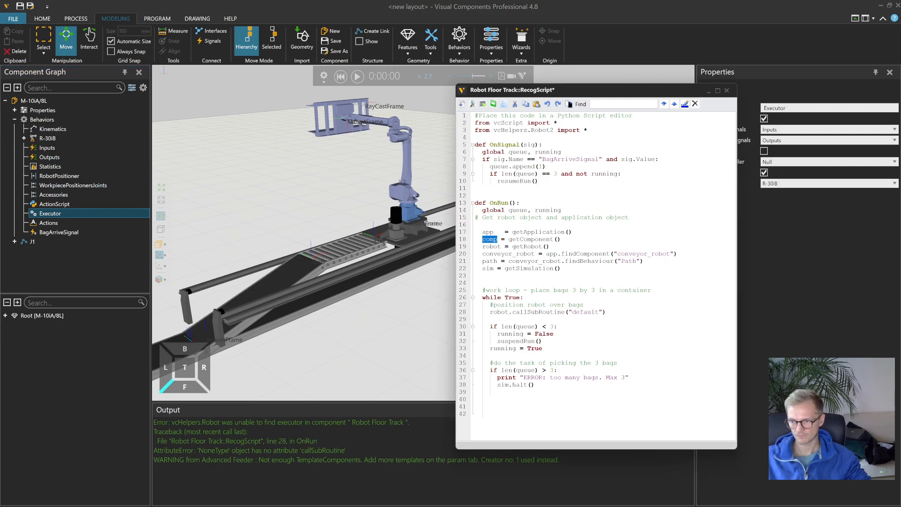
pyautogui.click(547, 246)
pyautogui.hotkey('ctrl', 'v')
pyautogui.click(462, 104)
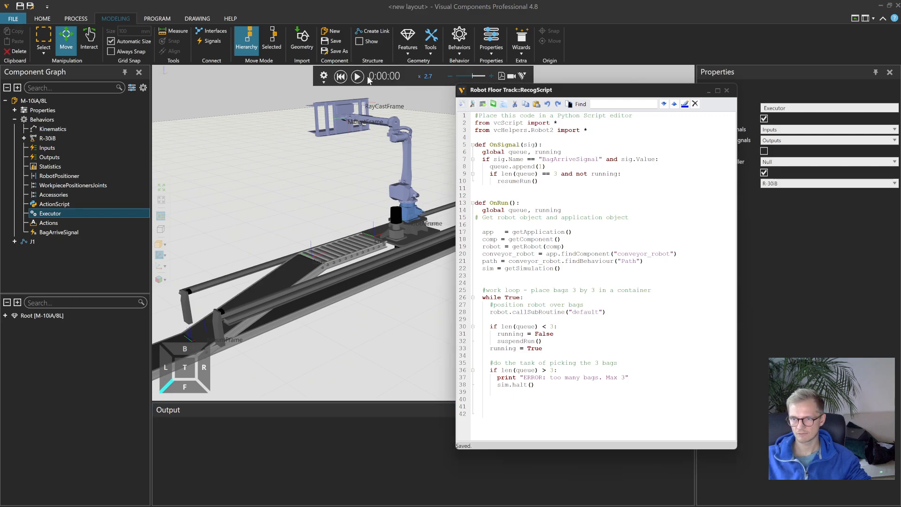
# - Test the script by running the simulation twice, reset it to the start, and clear the output messages
pyautogui.click(341, 77)
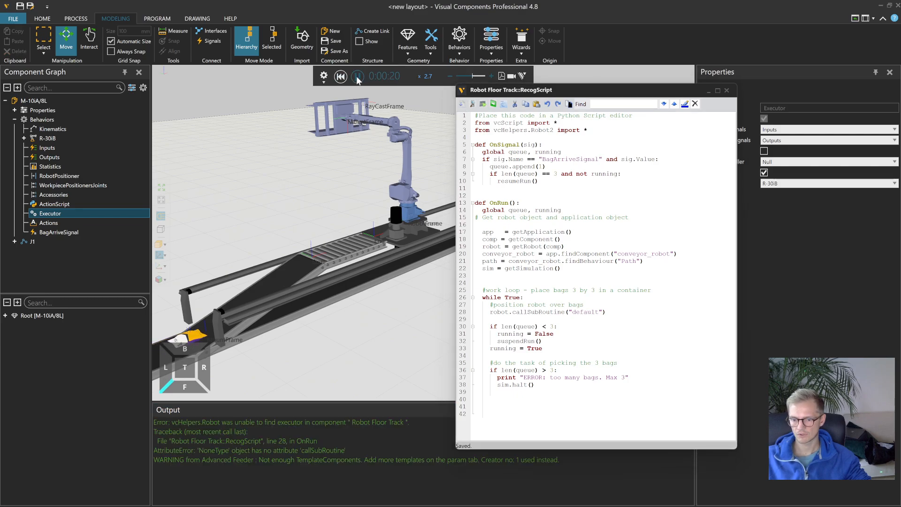
pyautogui.click(325, 78)
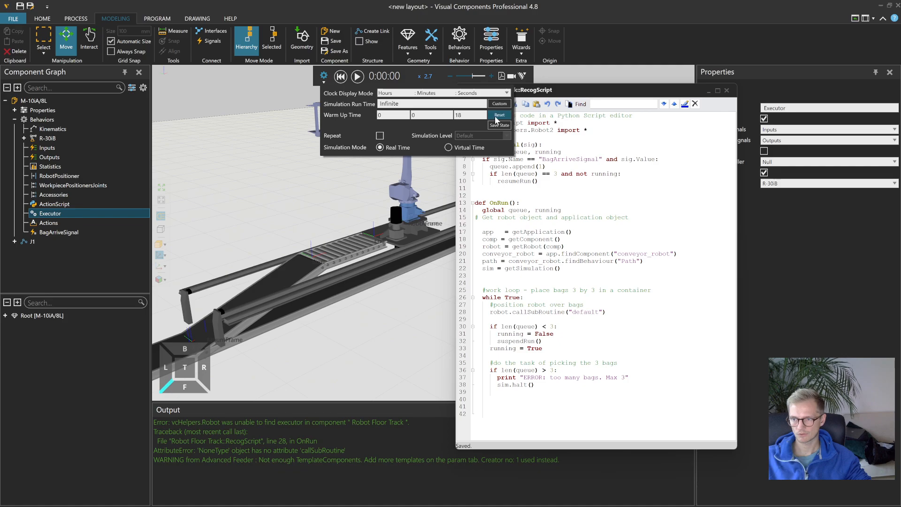
pyautogui.click(340, 77)
pyautogui.click(358, 77)
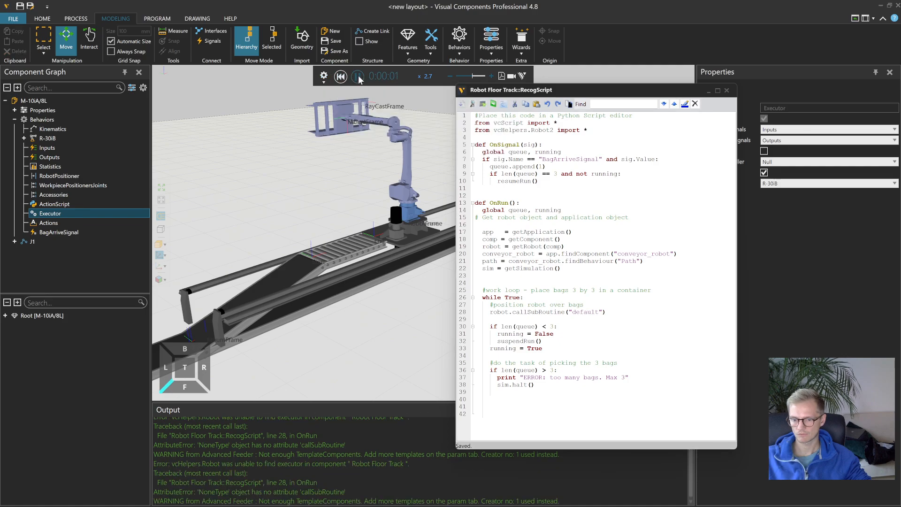
pyautogui.click(342, 77)
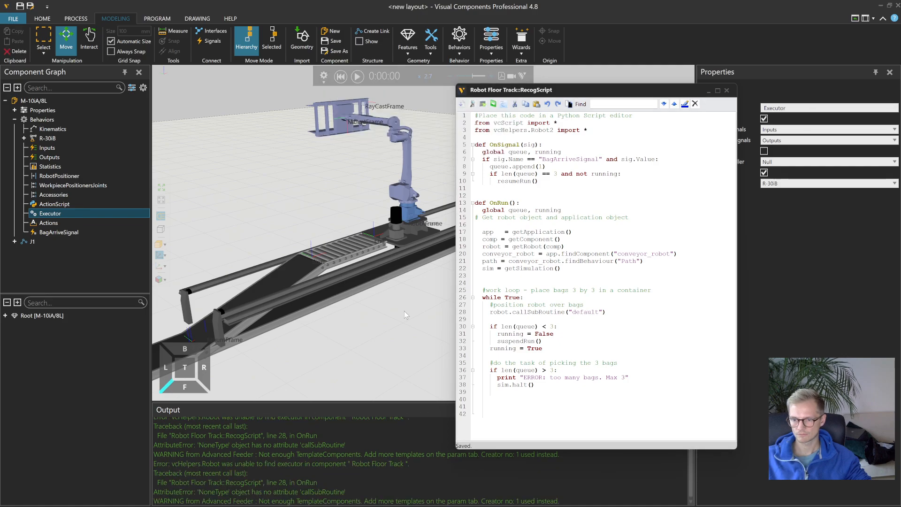
pyautogui.rightClick(346, 451)
pyautogui.click(367, 458)
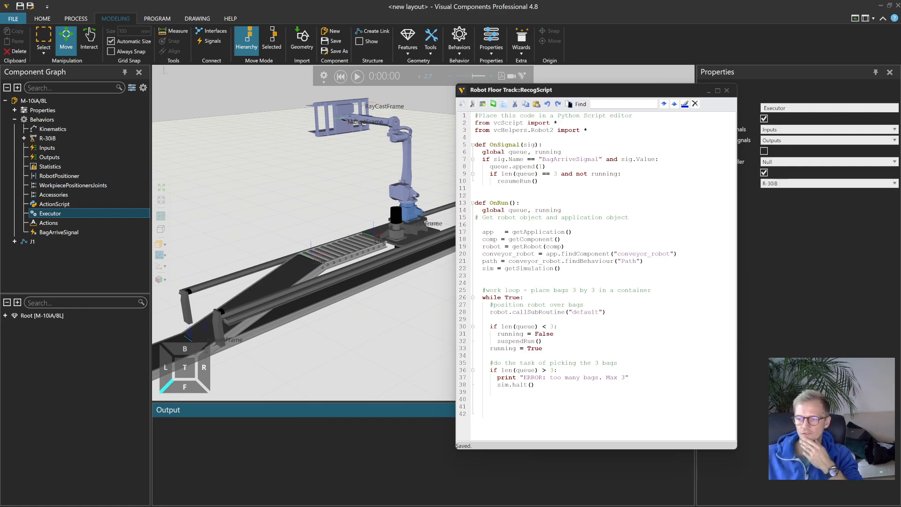
# - Switch to the vcHelpers.Robot2 help page in Chrome and reread the getRobot constructor's parameters and description
pyautogui.moveTo(518, 506)
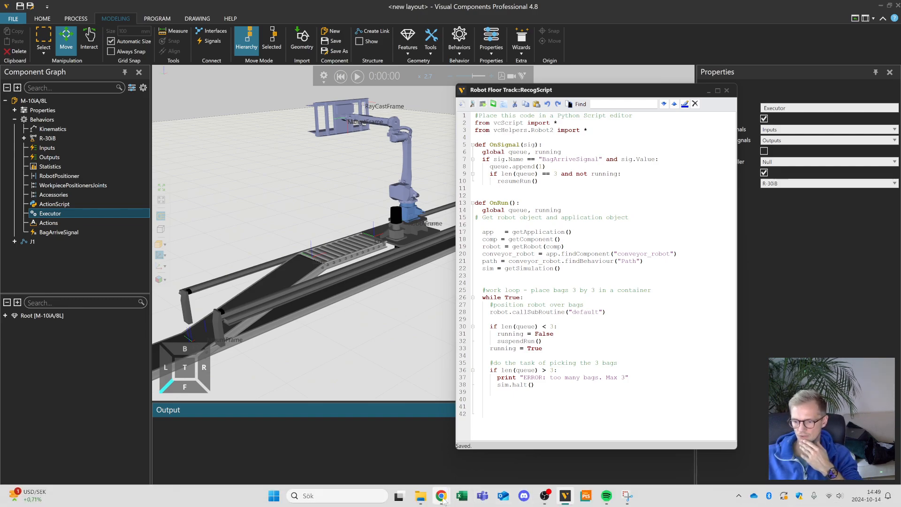
pyautogui.moveTo(444, 501)
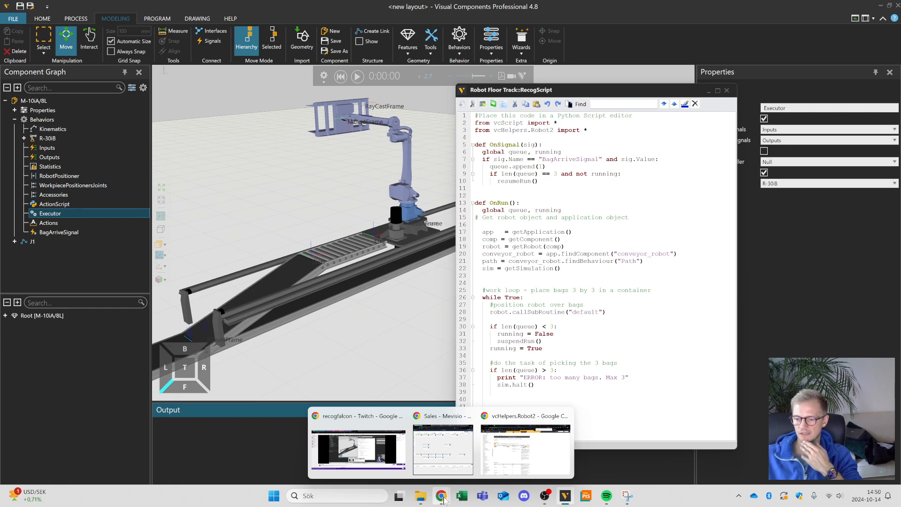
pyautogui.click(526, 458)
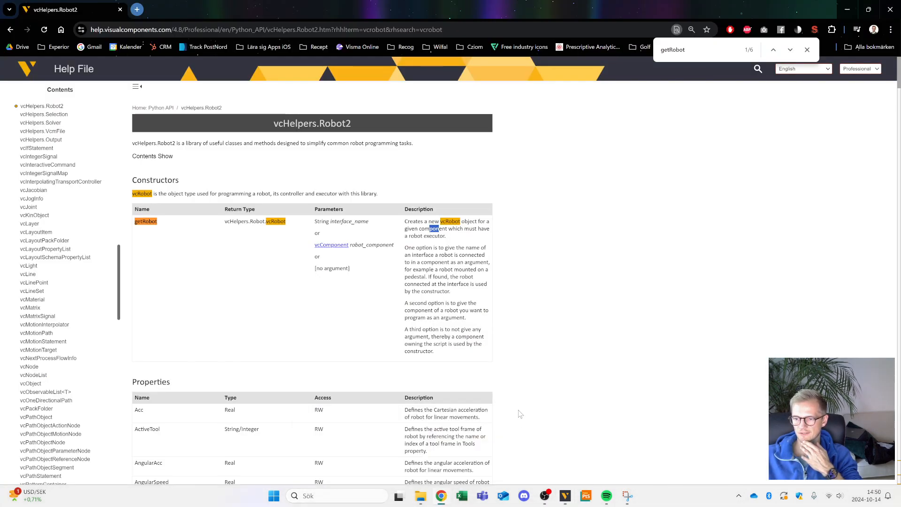
pyautogui.click(807, 50)
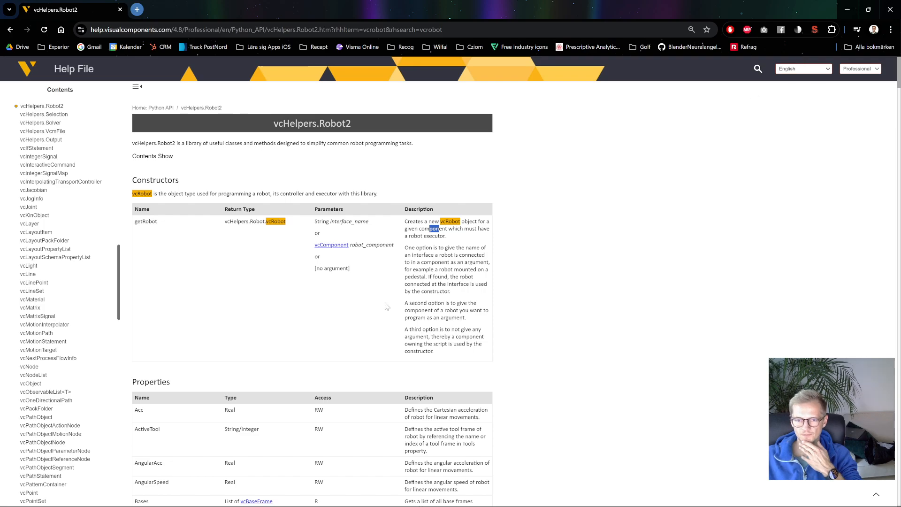
pyautogui.scroll(-2, 385, 307)
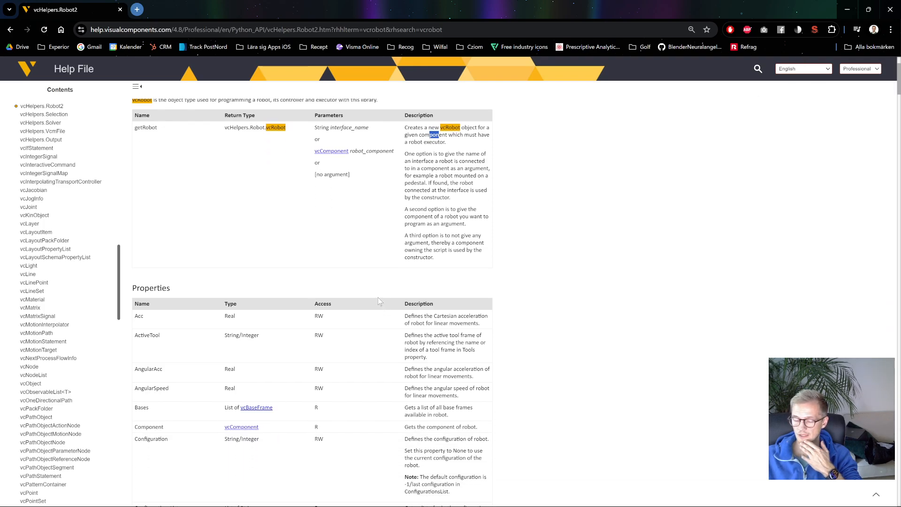
pyautogui.scroll(1, 378, 301)
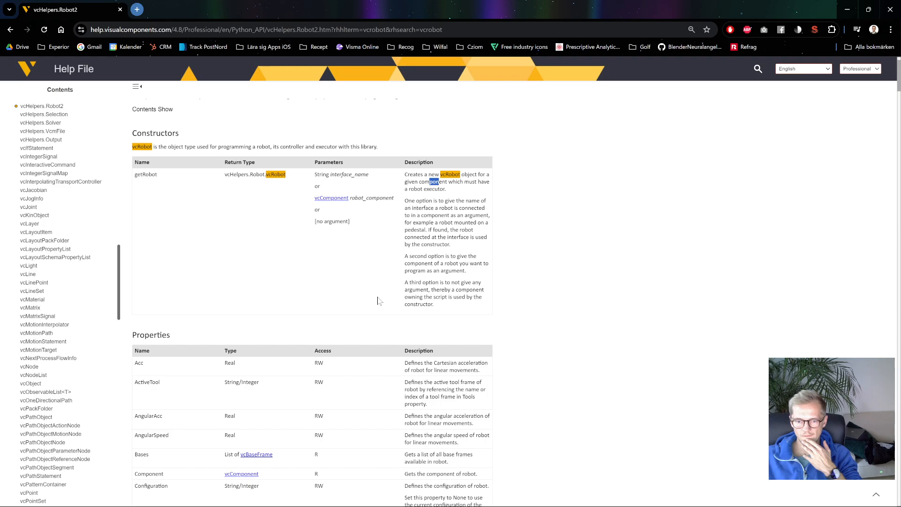
pyautogui.scroll(-2, 379, 300)
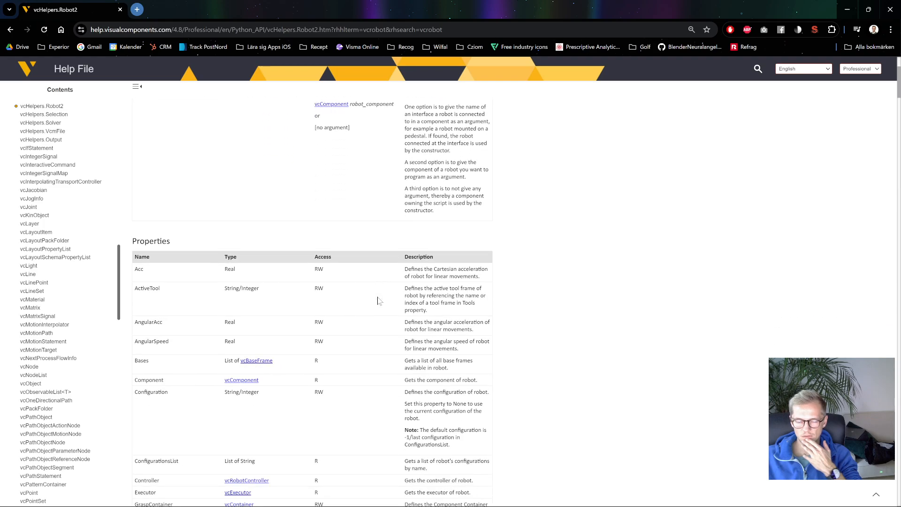
pyautogui.scroll(2, 378, 301)
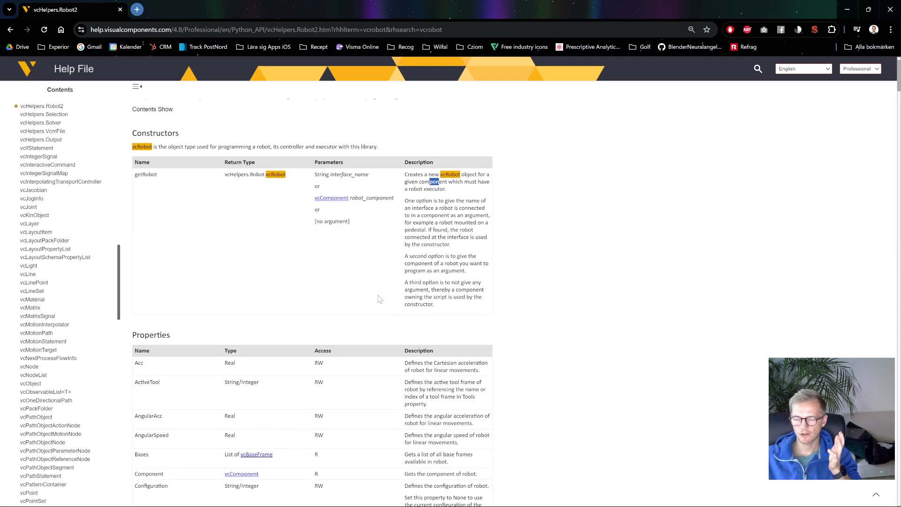
pyautogui.scroll(1, 379, 301)
# - Examine how the help page's code examples, including Follow a Part with a Robot, call getRobot, and return to Visual Components
pyautogui.scroll(-11, 378, 304)
pyautogui.scroll(-20, 375, 307)
pyautogui.scroll(-7, 376, 308)
pyautogui.moveTo(899, 233); pyautogui.dragTo(897, 463)
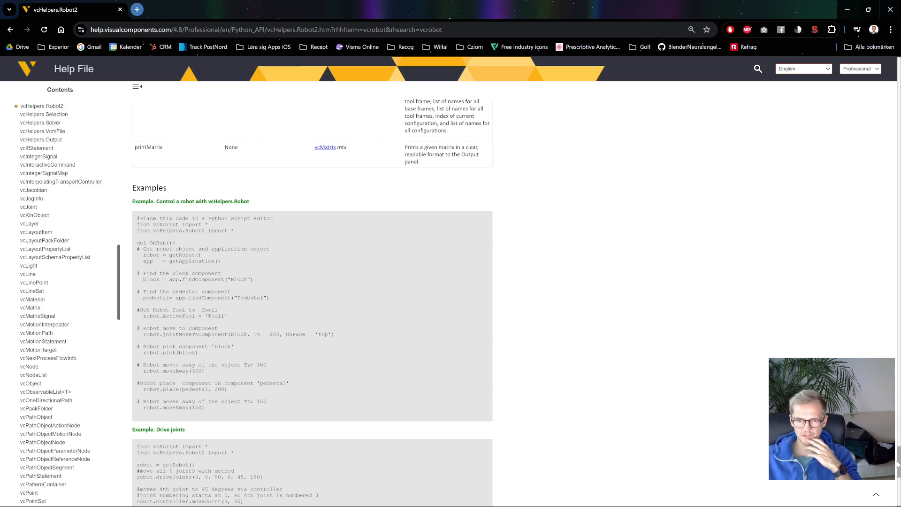
pyautogui.moveTo(897, 464); pyautogui.dragTo(897, 488)
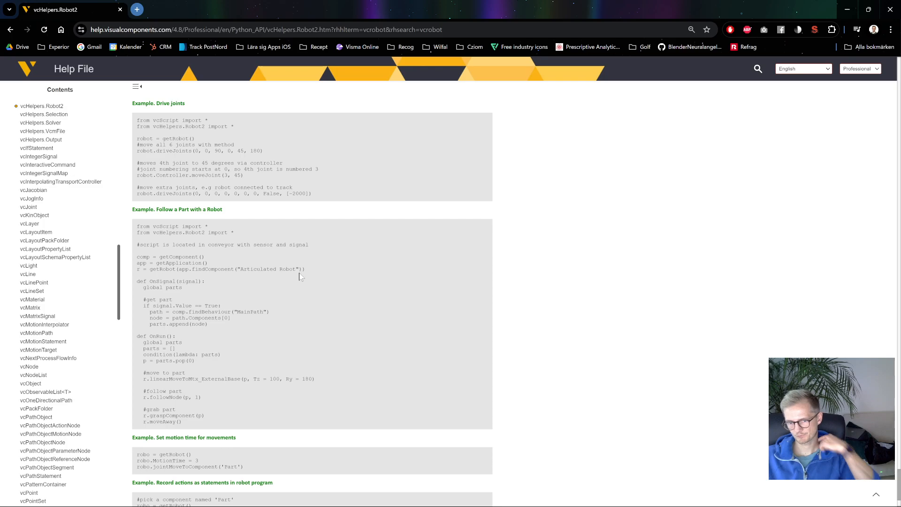
pyautogui.click(847, 10)
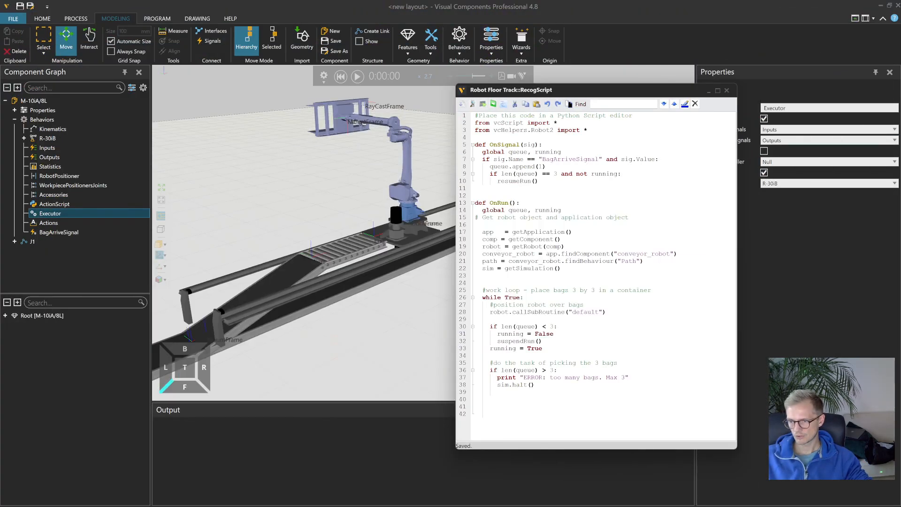
# - Remove the comp argument from the getRobot call in OnRun
pyautogui.doubleClick(555, 246)
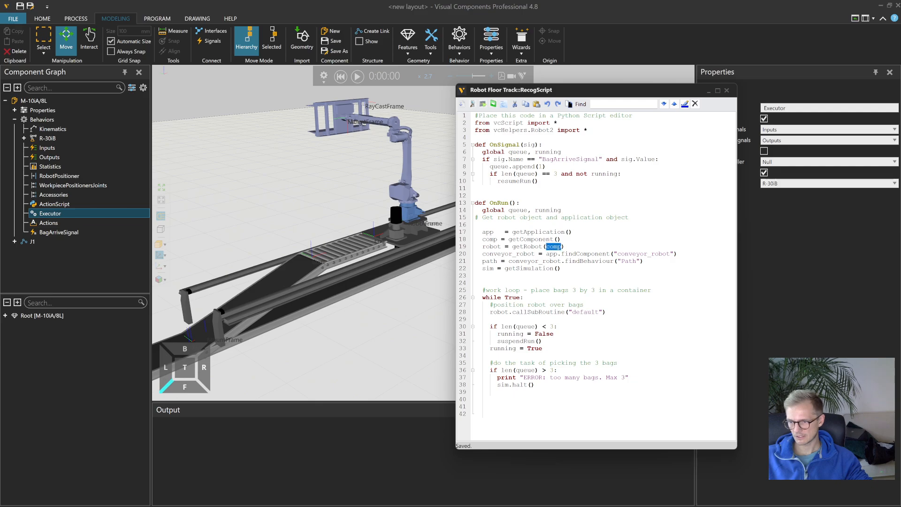
pyautogui.press('Delete')
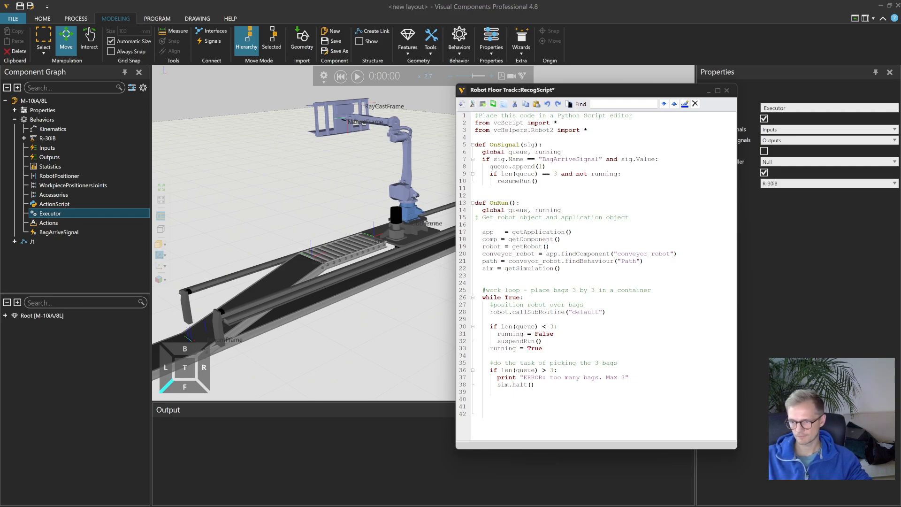
pyautogui.write(')')
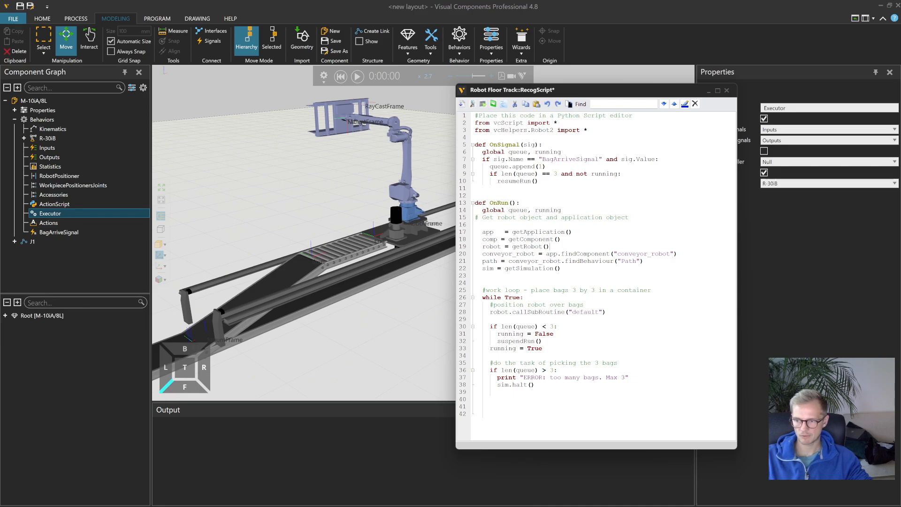
# - Rename the robot variable to robo in its assignment and the callSubRoutine line, and test the saved script in the simulation
pyautogui.hotkey('ctrl', 'Delete')
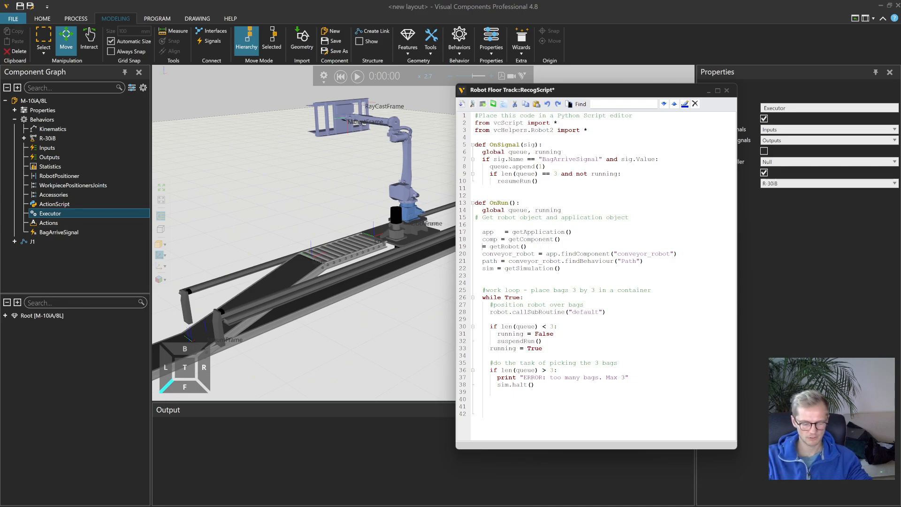
pyautogui.write('robot')
pyautogui.doubleClick(491, 246)
pyautogui.hotkey('ctrl', 'c')
pyautogui.doubleClick(499, 312)
pyautogui.hotkey('ctrl', 'v')
pyautogui.click(464, 105)
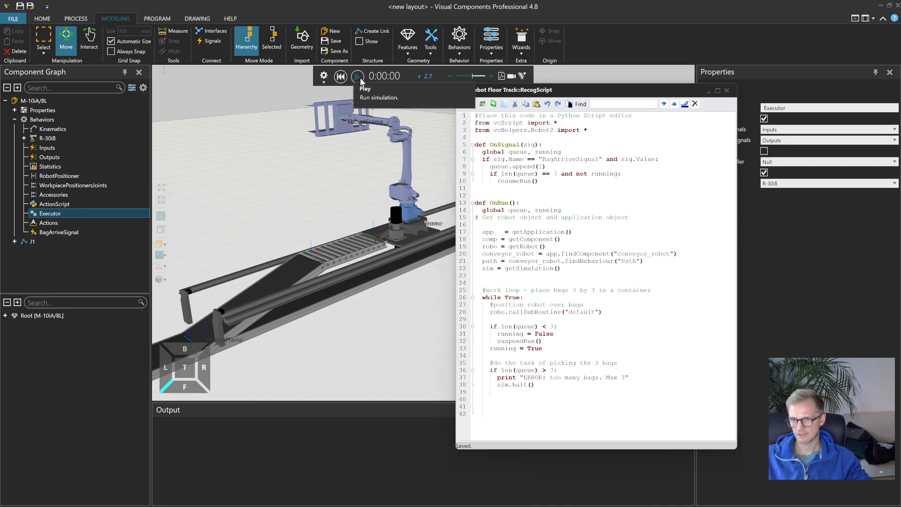
pyautogui.click(358, 78)
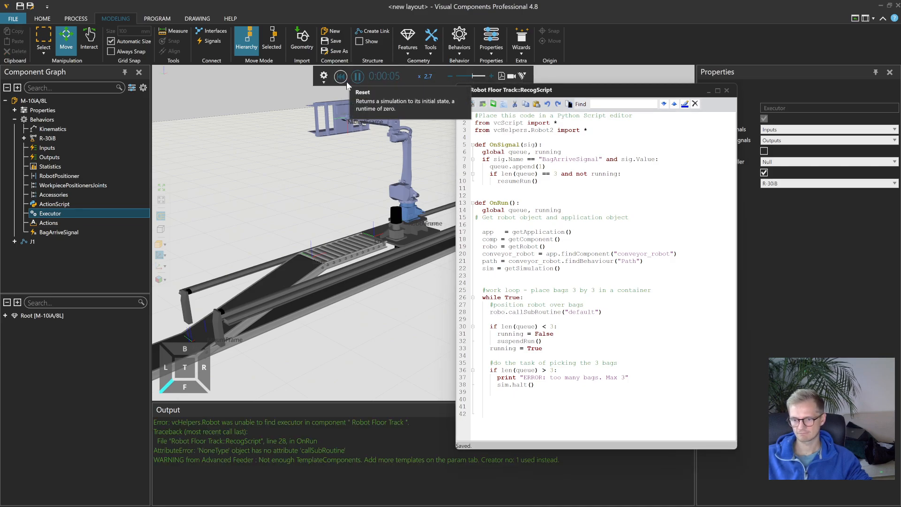
pyautogui.click(342, 77)
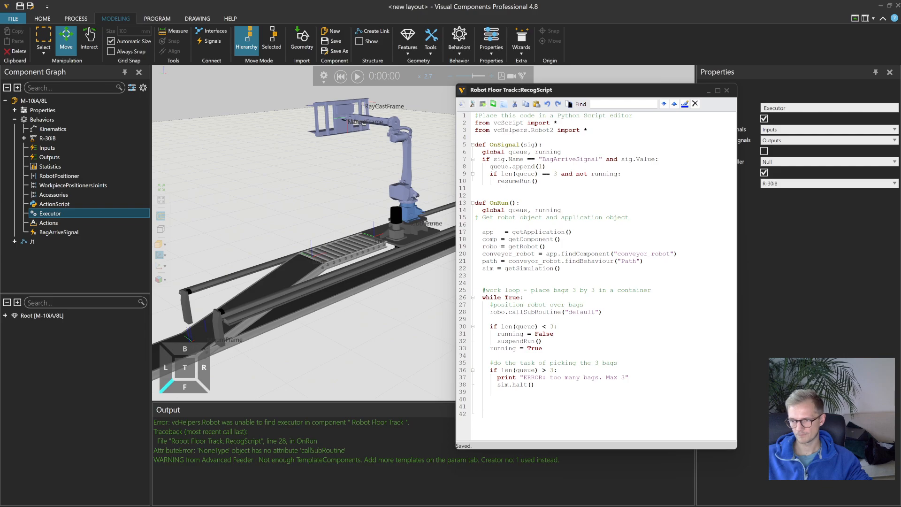
# - Move the robo = getRobot() line from the OnRun setup into the while loop, directly above the callSubRoutine line
pyautogui.click(546, 246)
pyautogui.hotkey('shift', 'Home')
pyautogui.hotkey('ctrl', 'x')
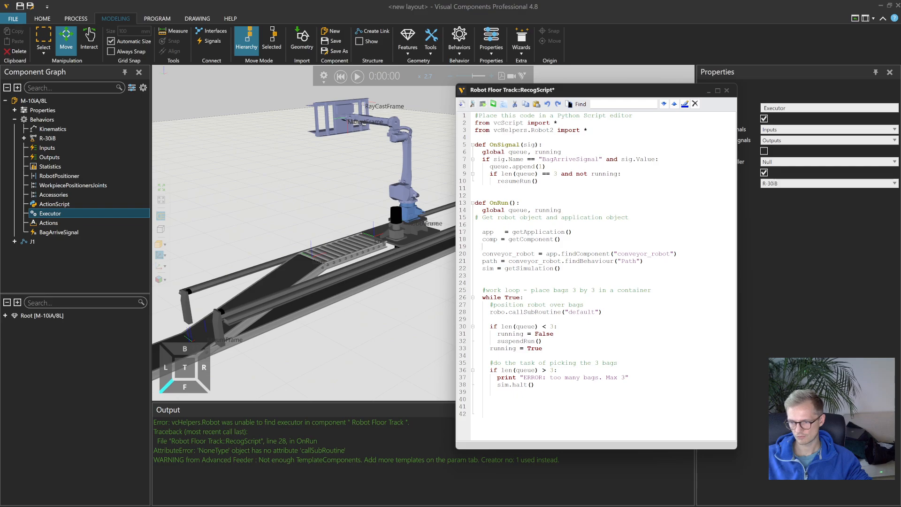
pyautogui.press('Return')
pyautogui.hotkey('ctrl', 'v')
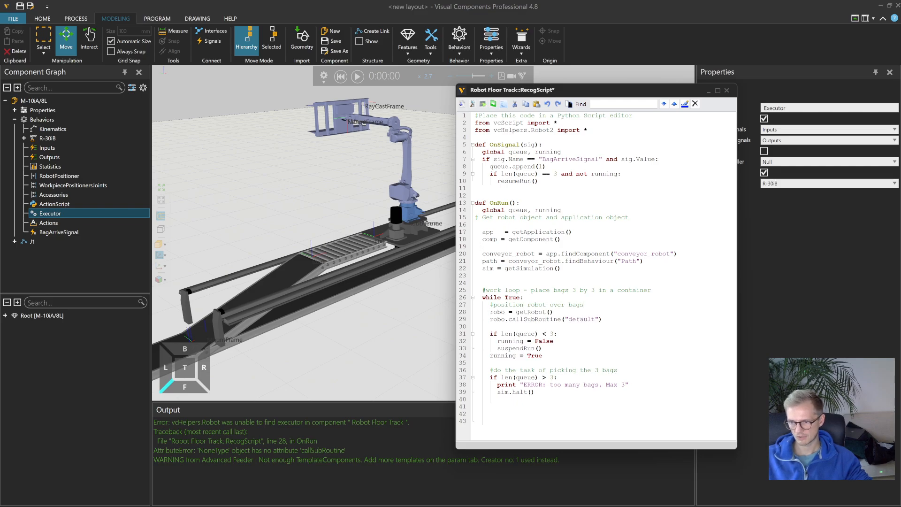
# - Save the script and test it in the simulation, resetting the run and clearing the output messages
pyautogui.click(462, 105)
pyautogui.click(358, 76)
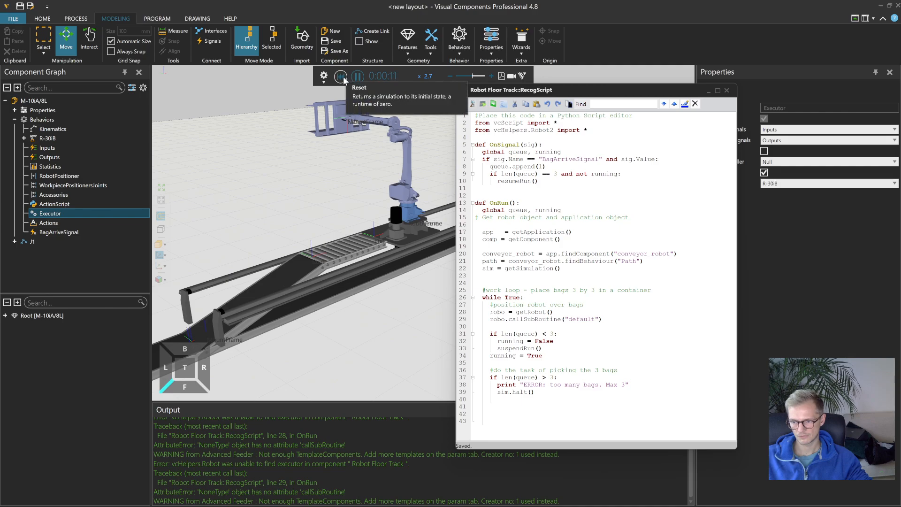
pyautogui.click(341, 77)
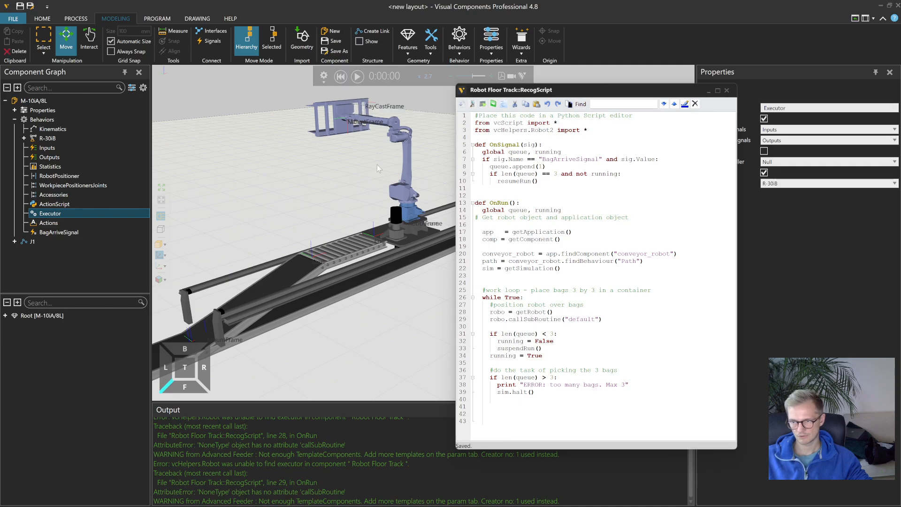
pyautogui.rightClick(375, 421)
pyautogui.click(393, 430)
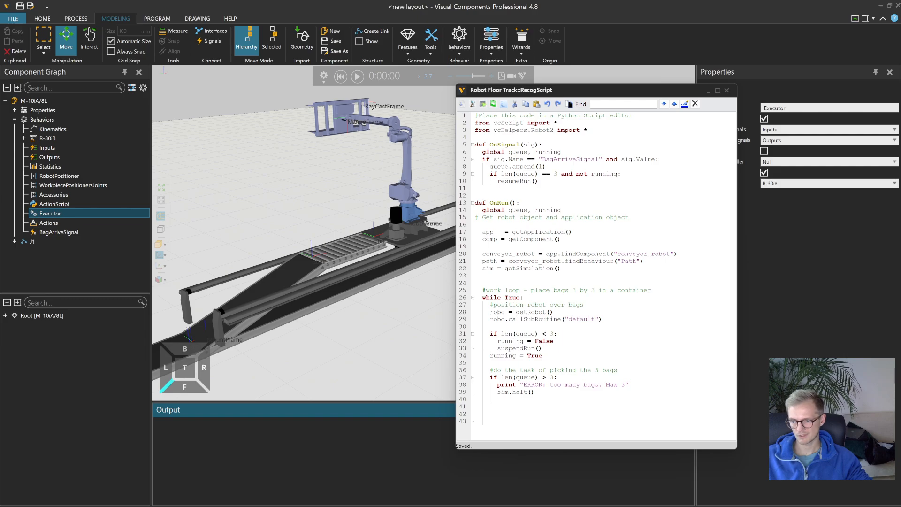
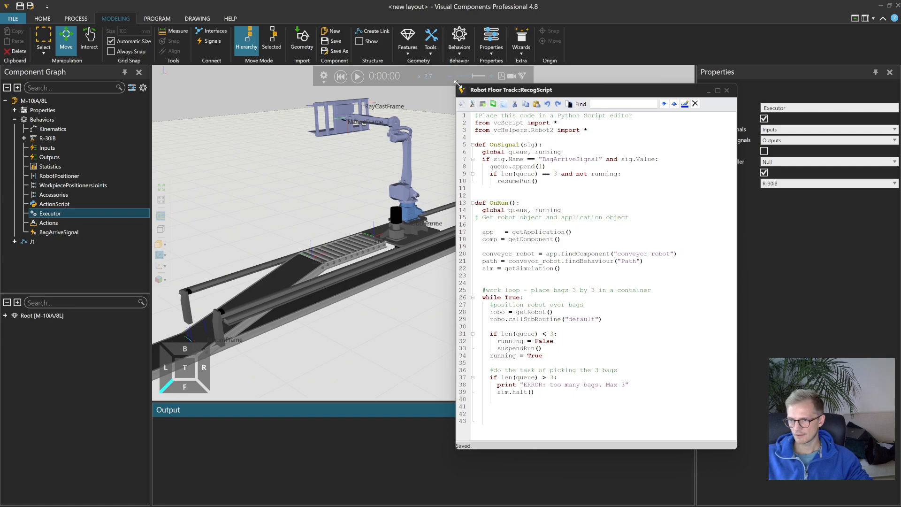
# - Shrink the script editor window, delete the extra blank line at the end of the script, and select all the code
pyautogui.moveTo(456, 83)
pyautogui.mouseDown()
pyautogui.moveTo(477, 95)
pyautogui.moveTo(474, 109)
pyautogui.moveTo(452, 109)
pyautogui.moveTo(452, 100)
pyautogui.mouseUp()
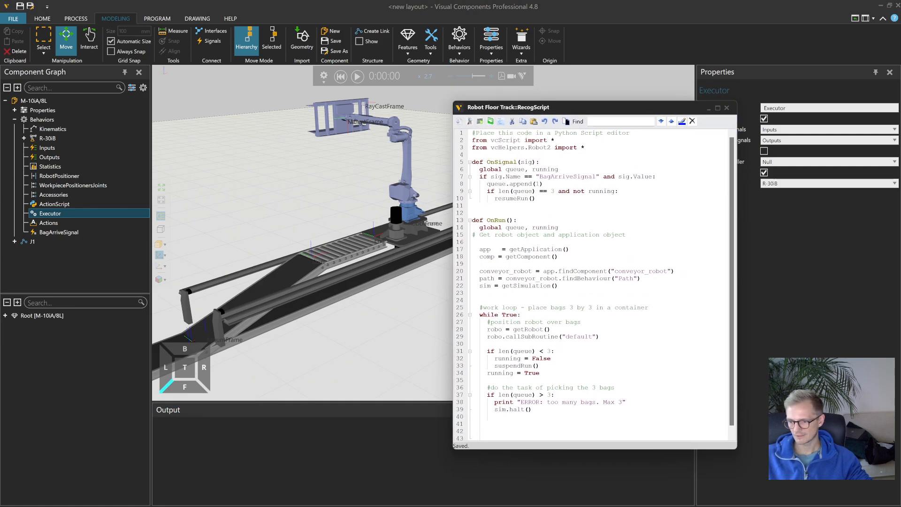
pyautogui.moveTo(487, 431); pyautogui.dragTo(472, 424)
pyautogui.press('BackSpace')
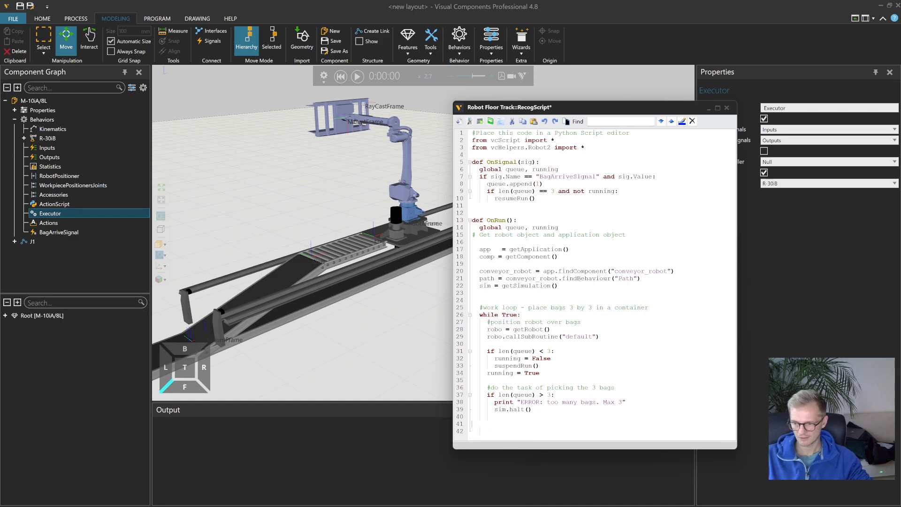
pyautogui.hotkey('ctrl', 'a')
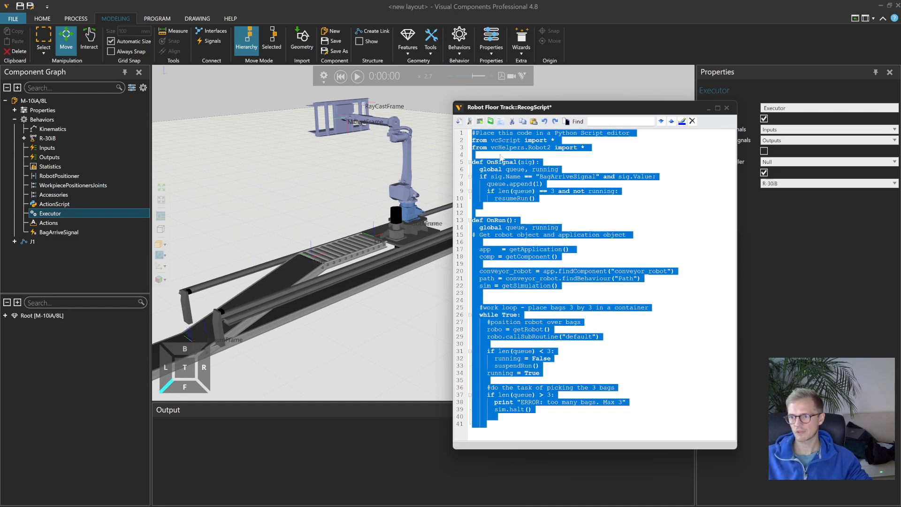
# - Add the Generic Articulated Robot from the Visual Components robots in the eCatalog, placing it on the floor beside the robot track
pyautogui.click(46, 20)
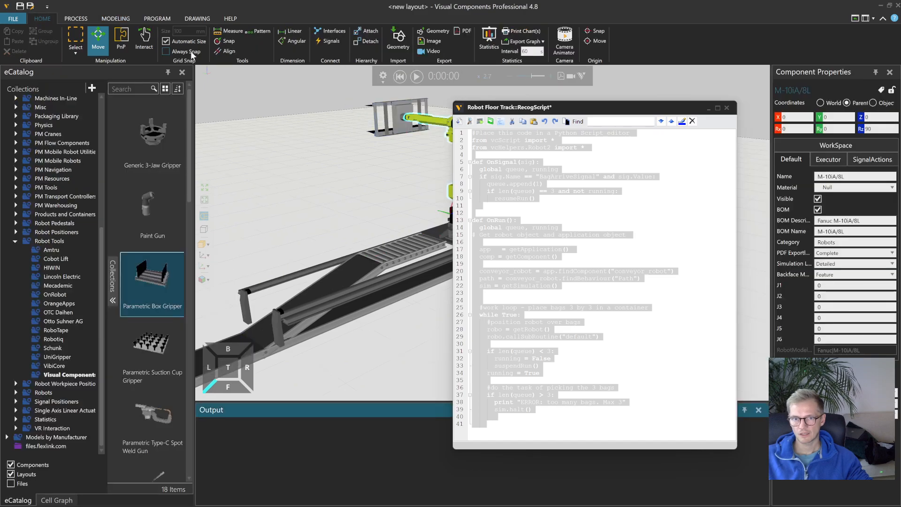
pyautogui.click(63, 376)
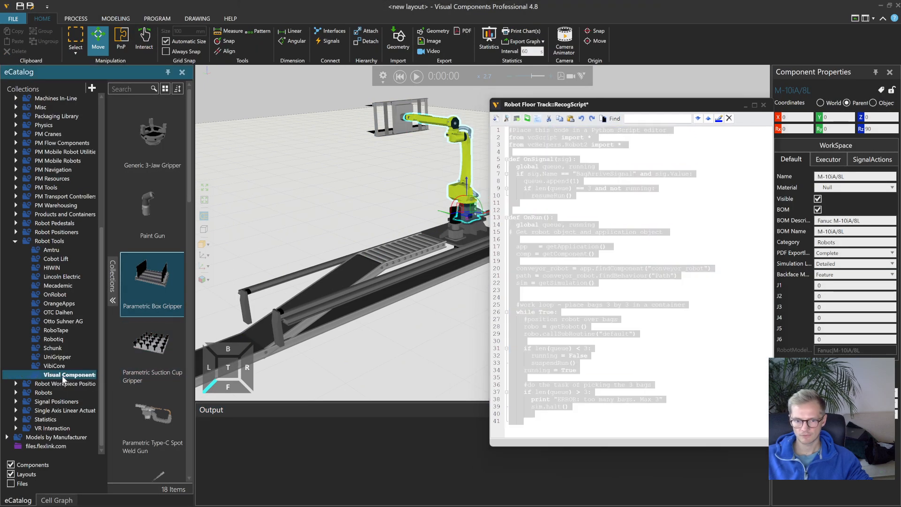
pyautogui.moveTo(193, 143); pyautogui.dragTo(240, 147)
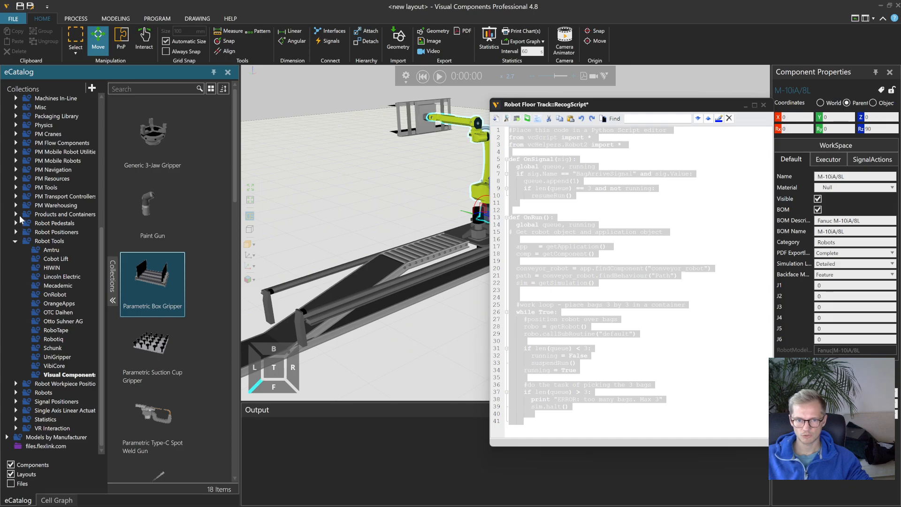
pyautogui.moveTo(408, 188); pyautogui.dragTo(374, 189, button='middle')
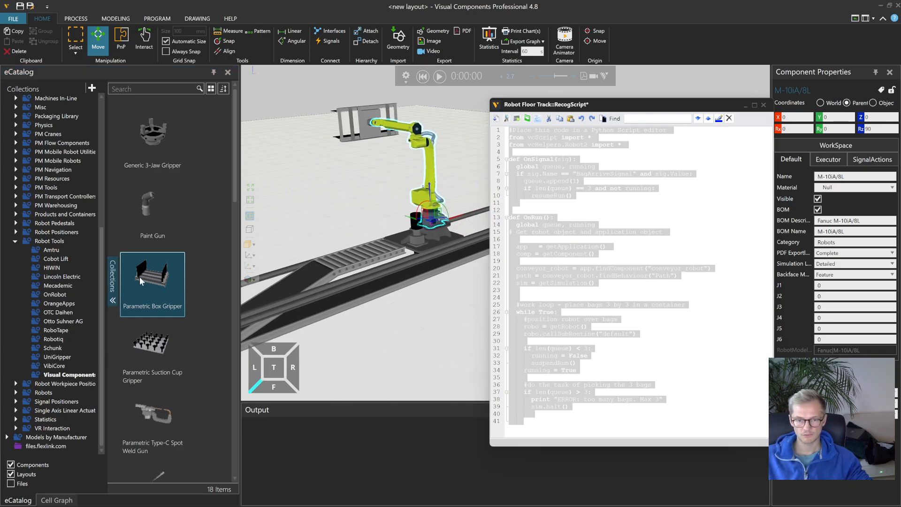
pyautogui.click(15, 241)
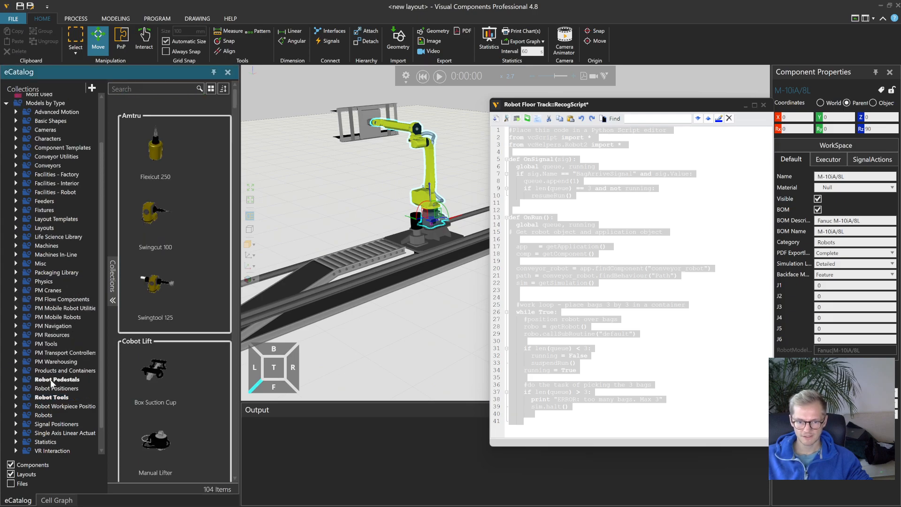
pyautogui.click(16, 415)
pyautogui.scroll(-4, 70, 433)
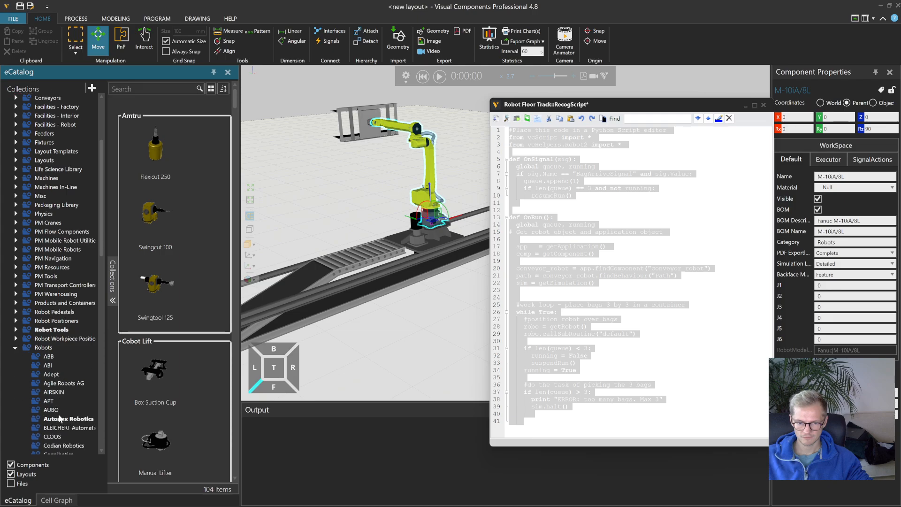
pyautogui.scroll(-15, 70, 434)
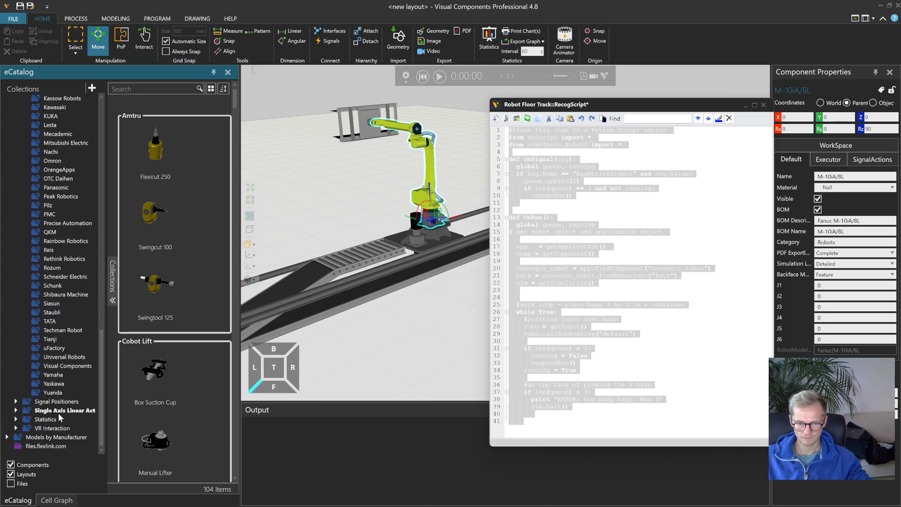
pyautogui.click(68, 366)
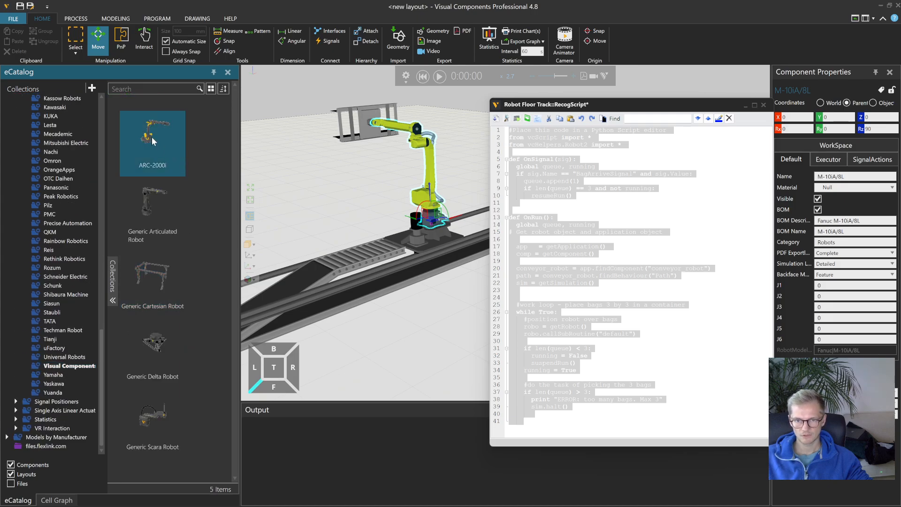
pyautogui.moveTo(153, 205); pyautogui.dragTo(392, 327)
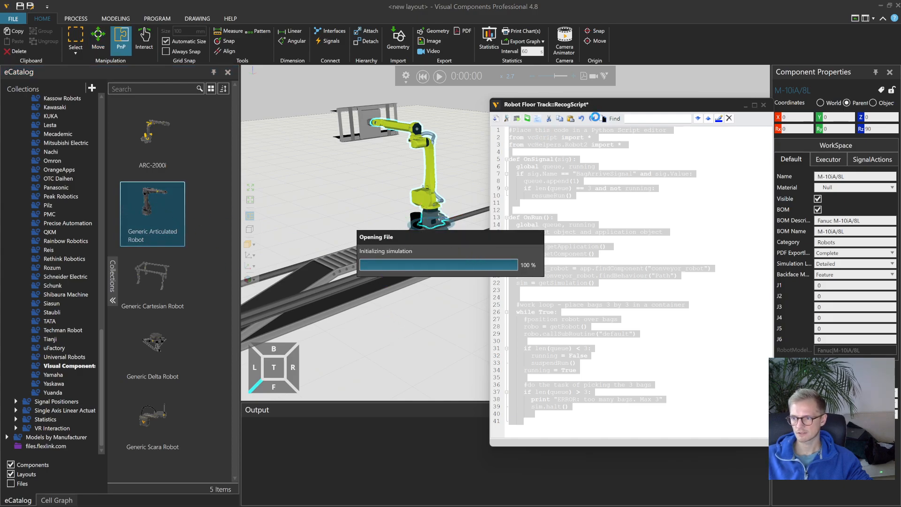
pyautogui.moveTo(601, 107); pyautogui.dragTo(651, 107)
pyautogui.moveTo(391, 329); pyautogui.dragTo(460, 338)
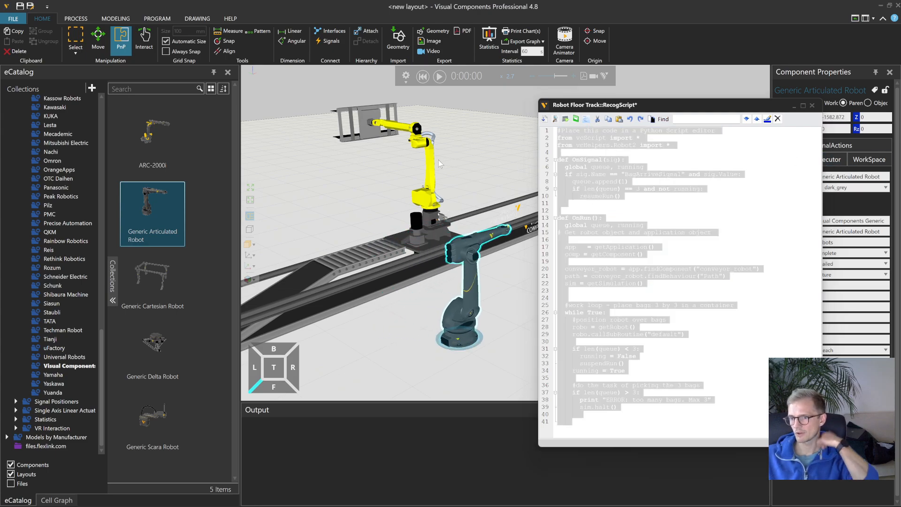
# - Detach the Parametric Box Gripper from the Fanuc M-10iA/8L robot and delete that robot from the track
pyautogui.click(369, 133)
pyautogui.moveTo(369, 133); pyautogui.dragTo(367, 160)
pyautogui.click(431, 164)
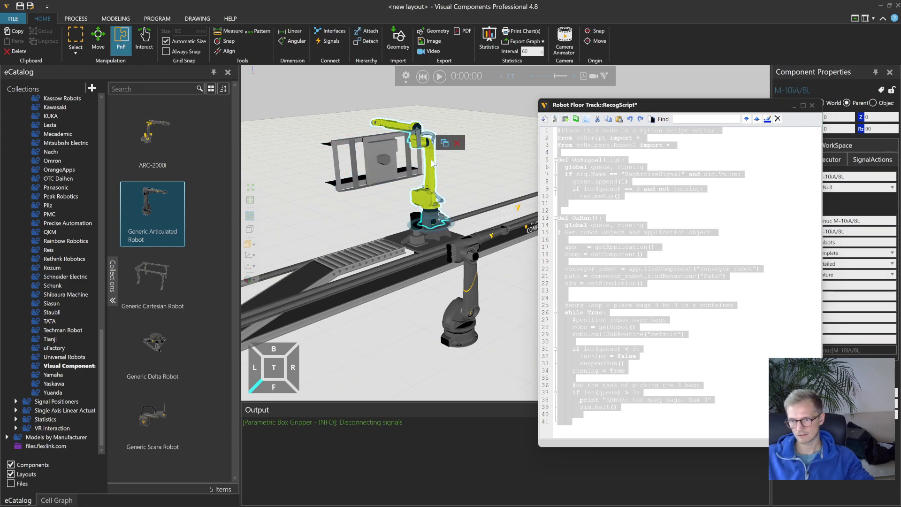
pyautogui.press('Delete')
# - Attach the Parametric Box Gripper to the Generic Articulated Robot's flange and mount the robot on the floor track's carriage
pyautogui.click(388, 166)
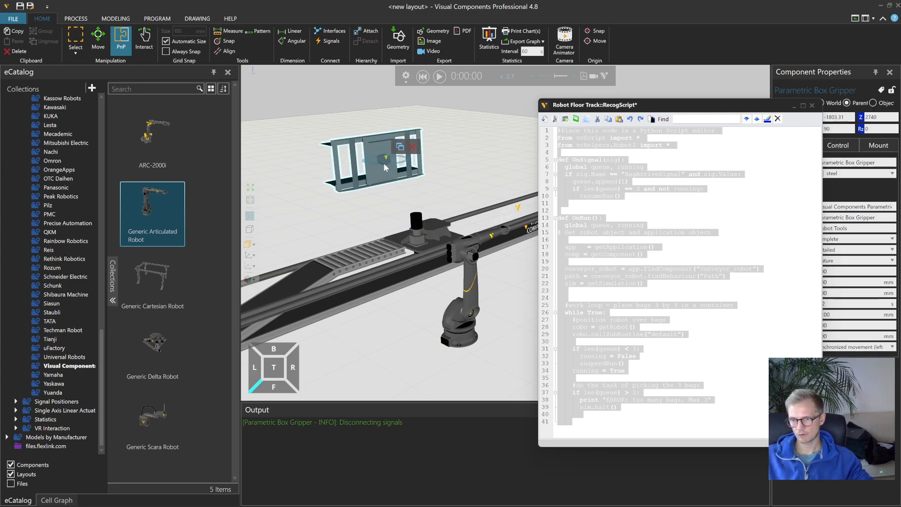
pyautogui.moveTo(385, 169); pyautogui.dragTo(504, 231)
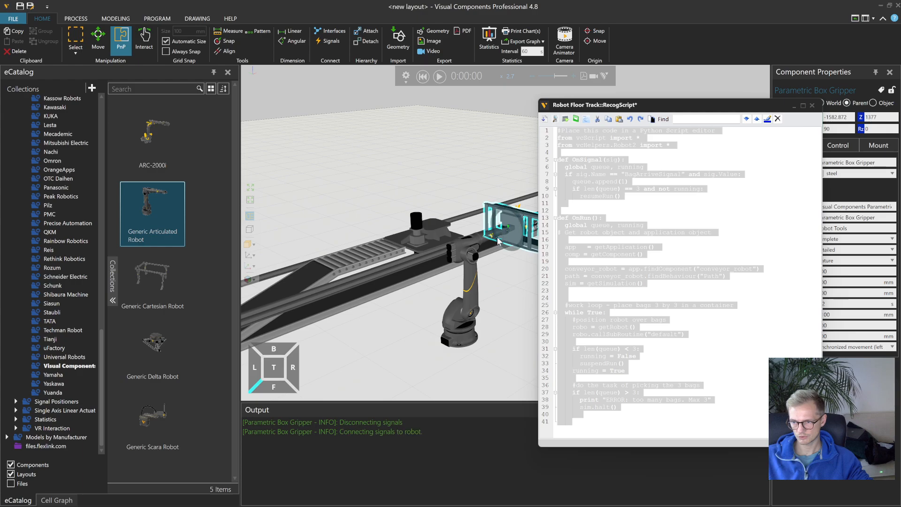
pyautogui.moveTo(463, 323); pyautogui.dragTo(434, 209)
pyautogui.scroll(2, 392, 195)
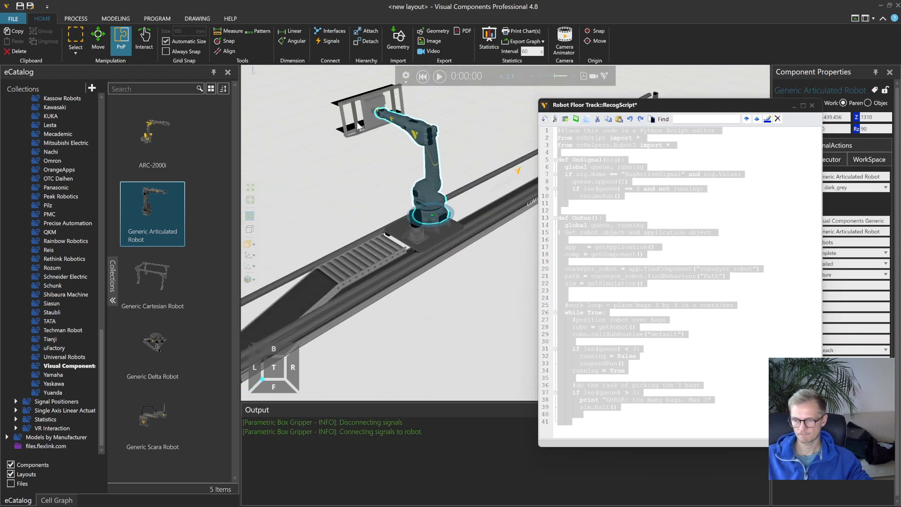
# - Add a Python Script behavior to the Generic Articulated Robot and name it RecogScript
pyautogui.click(157, 18)
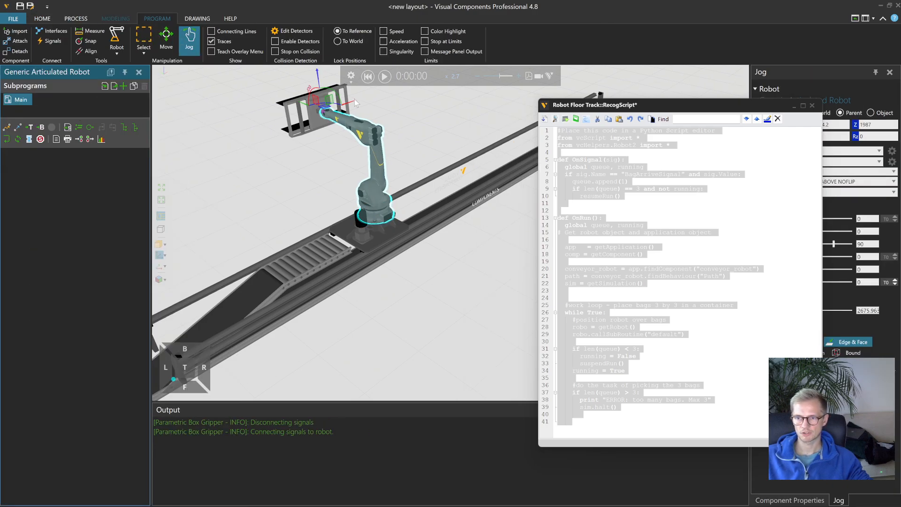
pyautogui.scroll(1, 246, 40)
pyautogui.click(460, 40)
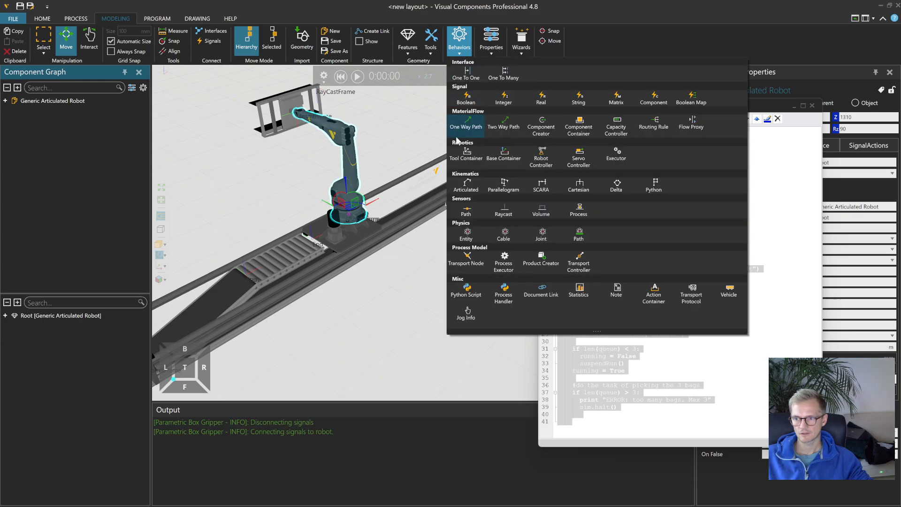
pyautogui.click(466, 291)
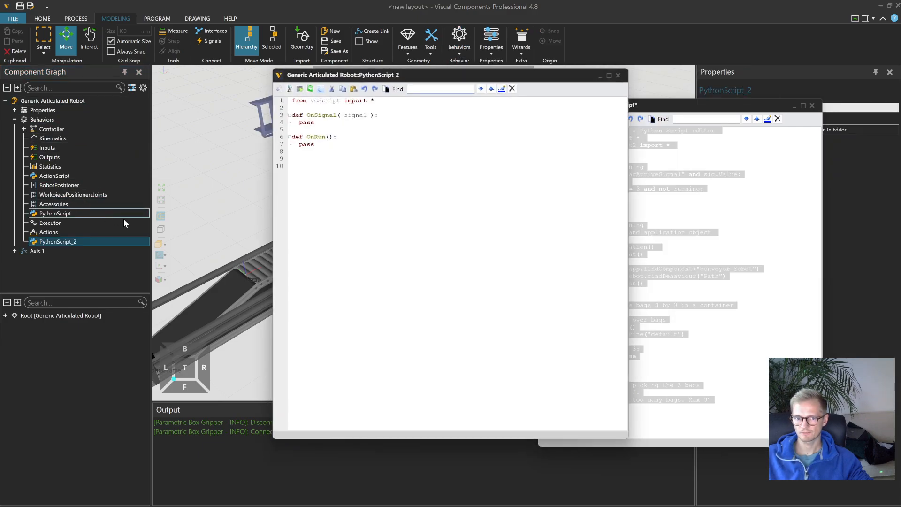
pyautogui.moveTo(710, 105); pyautogui.dragTo(600, 144)
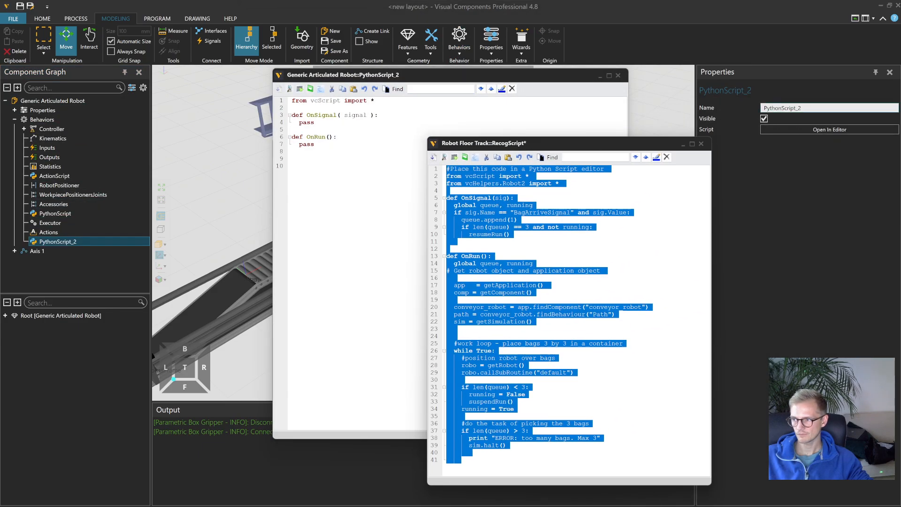
pyautogui.write('RecogScript')
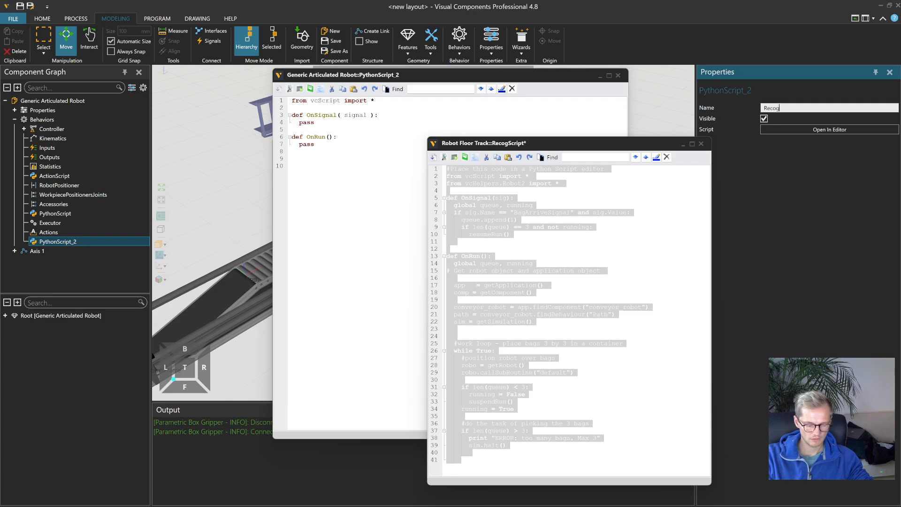
pyautogui.press('Return')
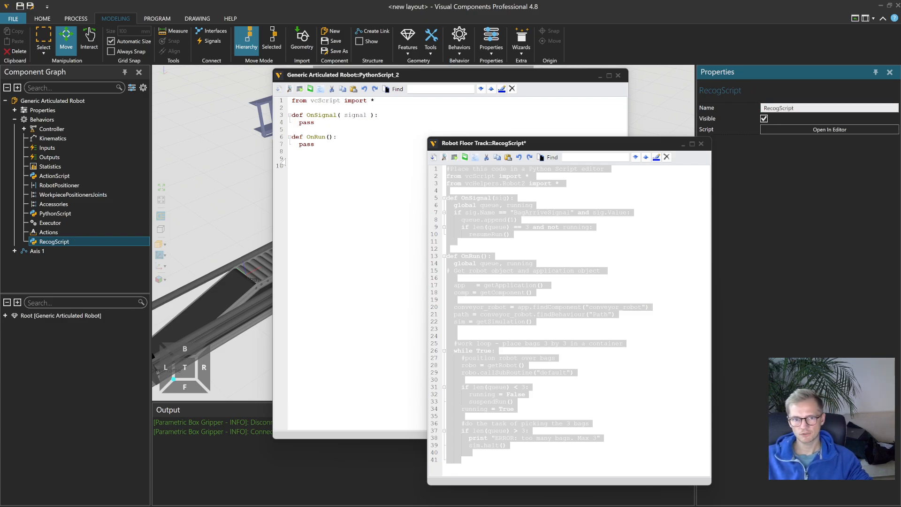
# - Reopen the Generic Articulated Robot's RecogScript, replace its default code with the code copied from the floor track's script, and save it
pyautogui.click(64, 242)
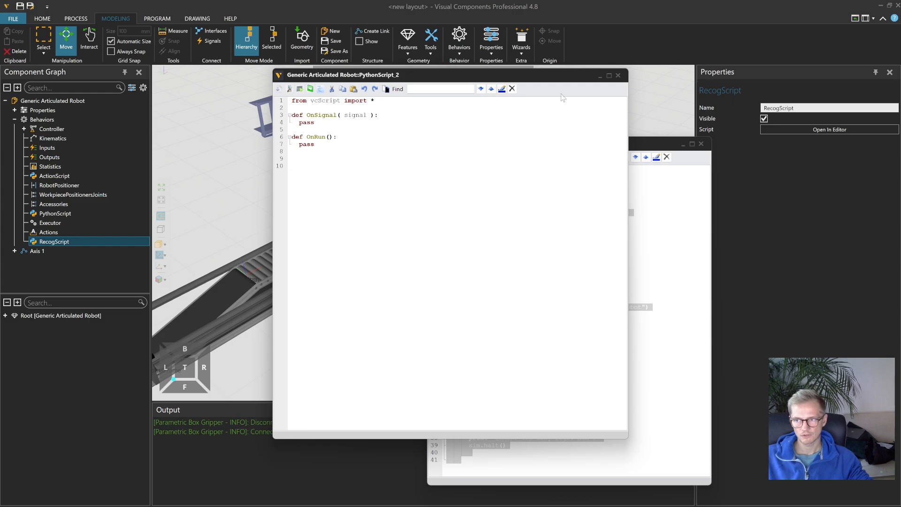
pyautogui.click(618, 75)
pyautogui.click(830, 130)
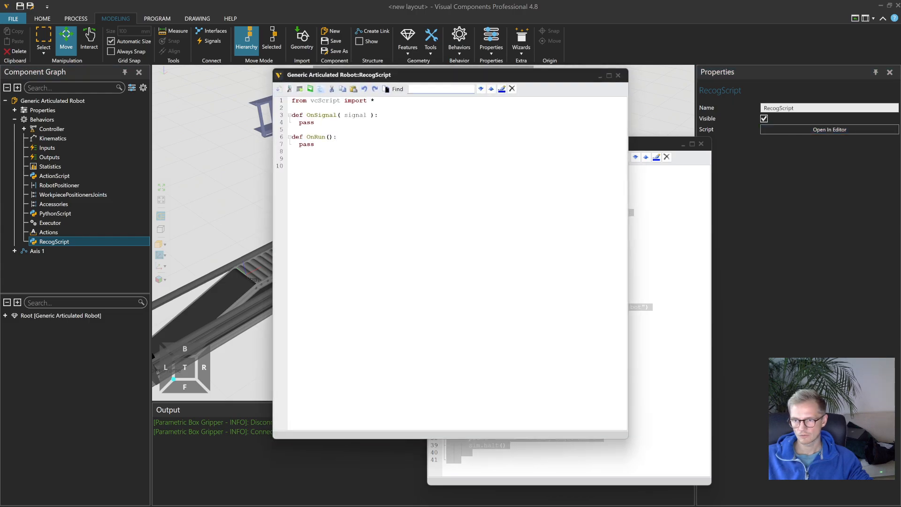
pyautogui.hotkey('ctrl', 'a')
pyautogui.hotkey('ctrl', 'v')
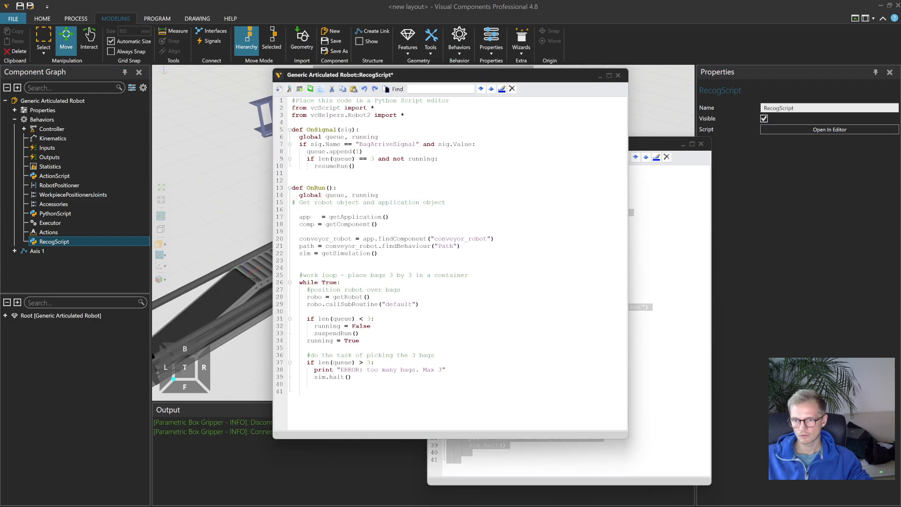
pyautogui.click(279, 89)
pyautogui.moveTo(440, 75); pyautogui.dragTo(709, 76)
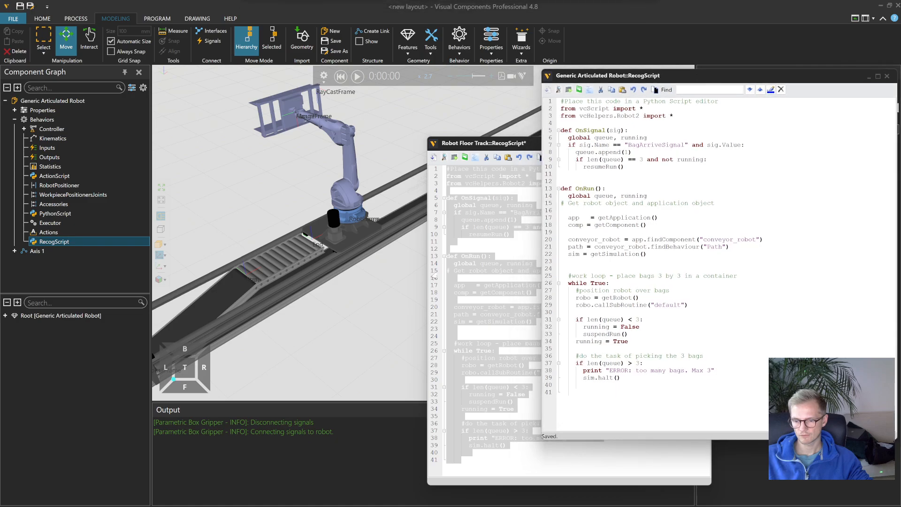
# - Clear the output messages, test the script in the simulation, then reset the run and clear the new messages
pyautogui.rightClick(338, 436)
pyautogui.click(354, 444)
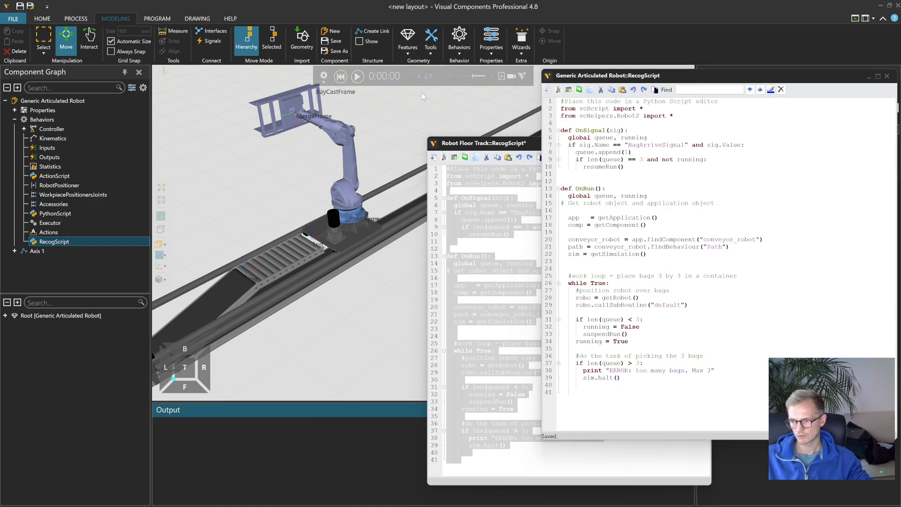
pyautogui.click(341, 78)
pyautogui.click(356, 77)
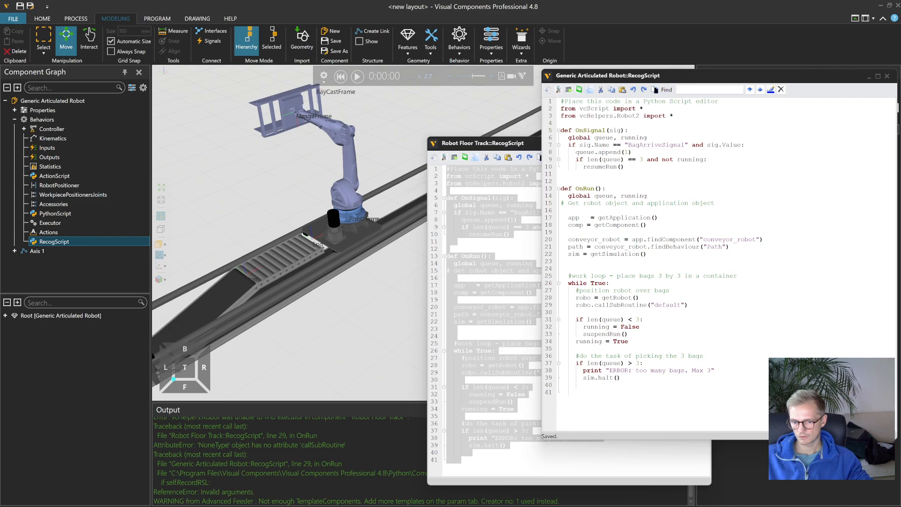
pyautogui.rightClick(228, 477)
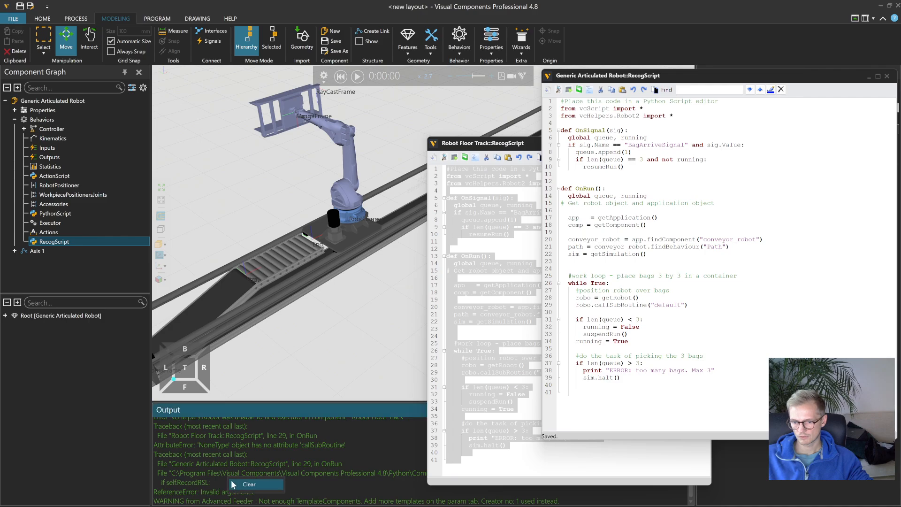
pyautogui.click(243, 485)
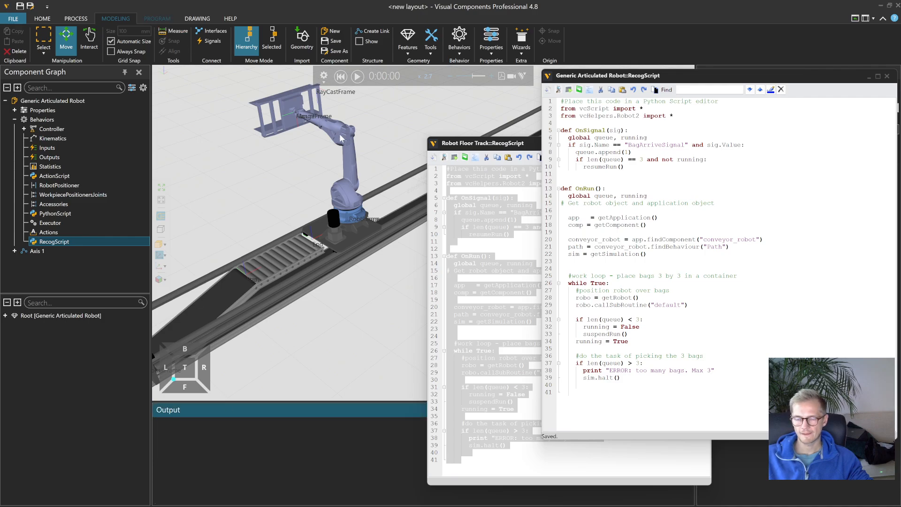
# - Add a subprogram to the Generic Articulated Robot and name it default, matching the routine called in the script
pyautogui.doubleClick(678, 306)
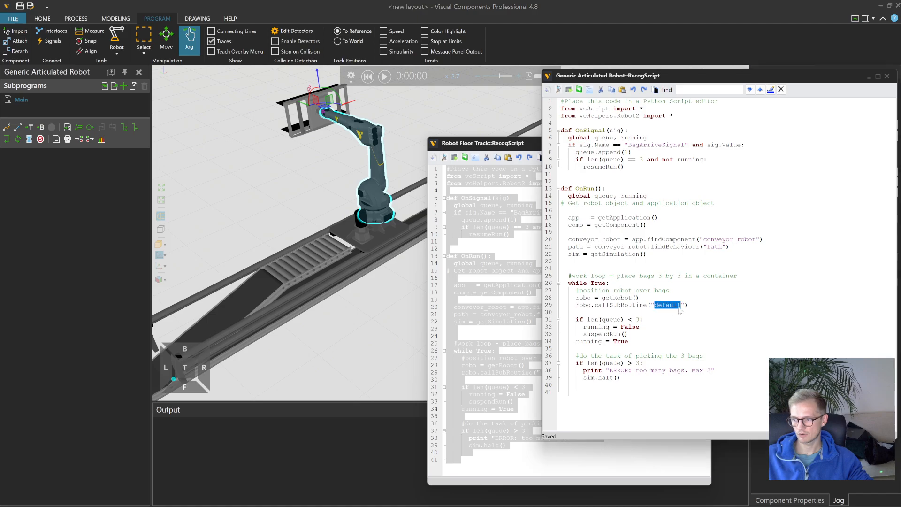
pyautogui.click(123, 86)
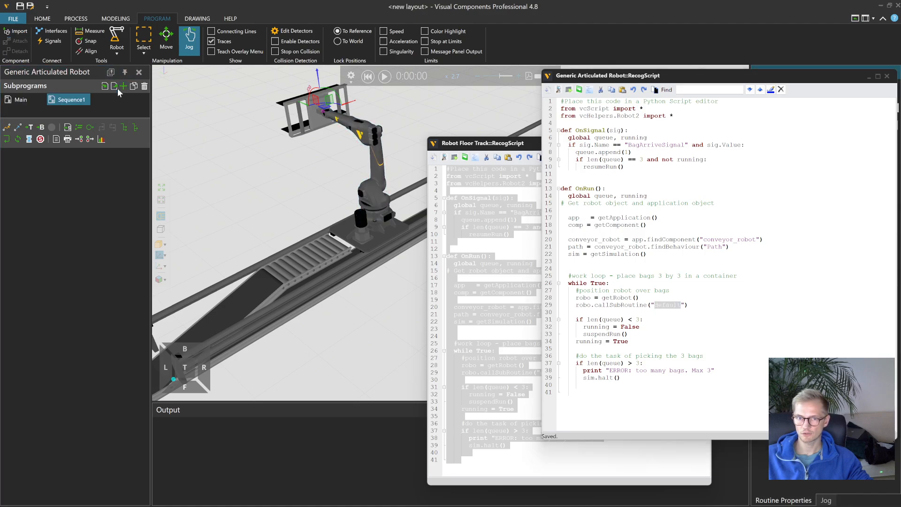
pyautogui.press('Return')
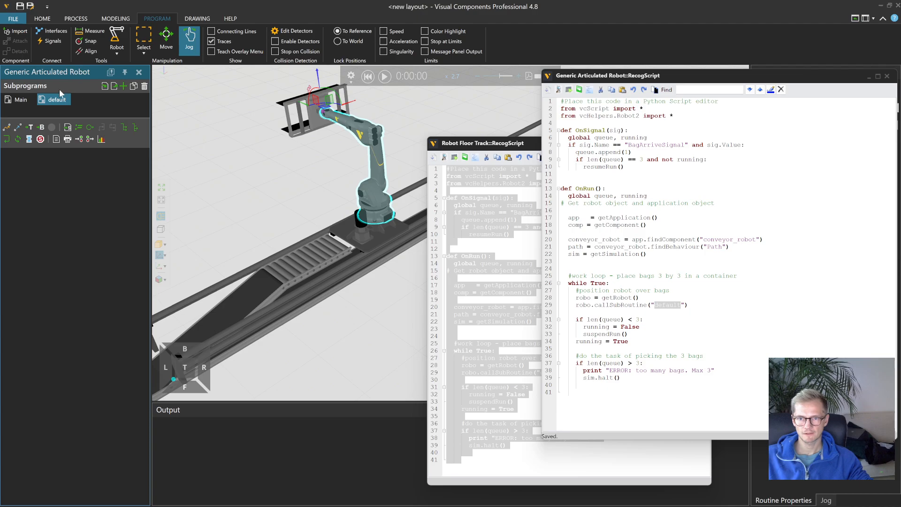
# - Set the Generic Articulated Robot's base frame to RobotTrackX in its jog settings
pyautogui.moveTo(700, 81); pyautogui.dragTo(550, 136)
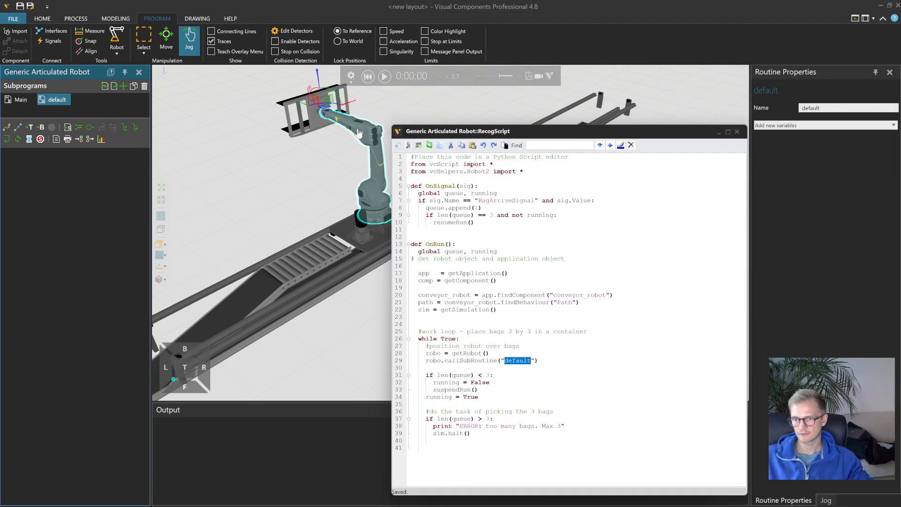
pyautogui.click(826, 501)
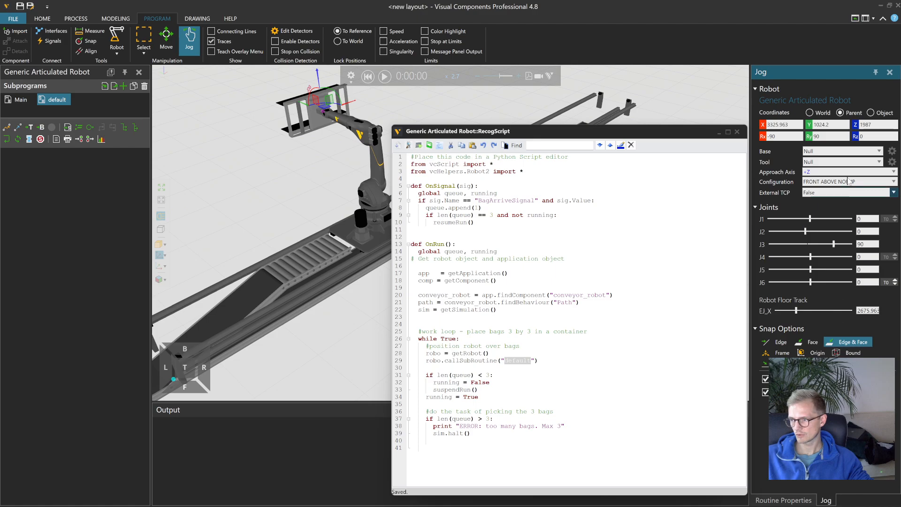
pyautogui.click(880, 151)
pyautogui.scroll(-5, 840, 261)
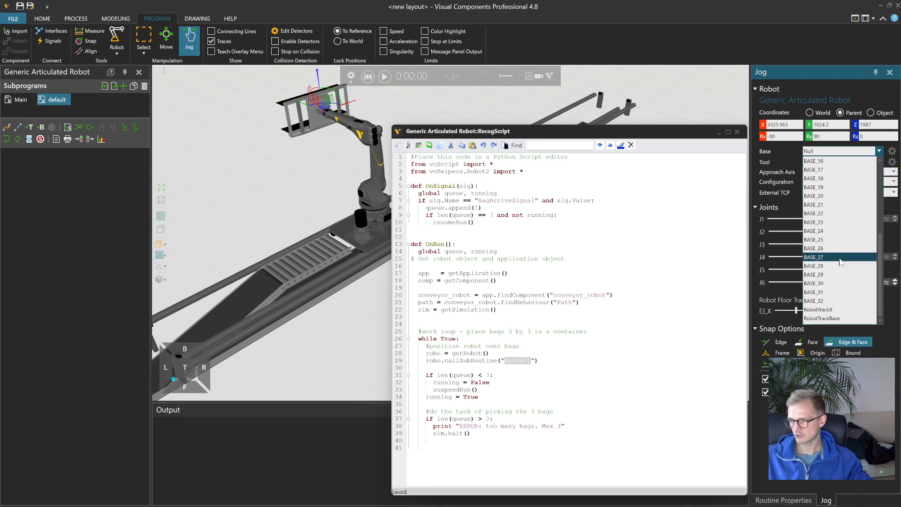
pyautogui.click(841, 310)
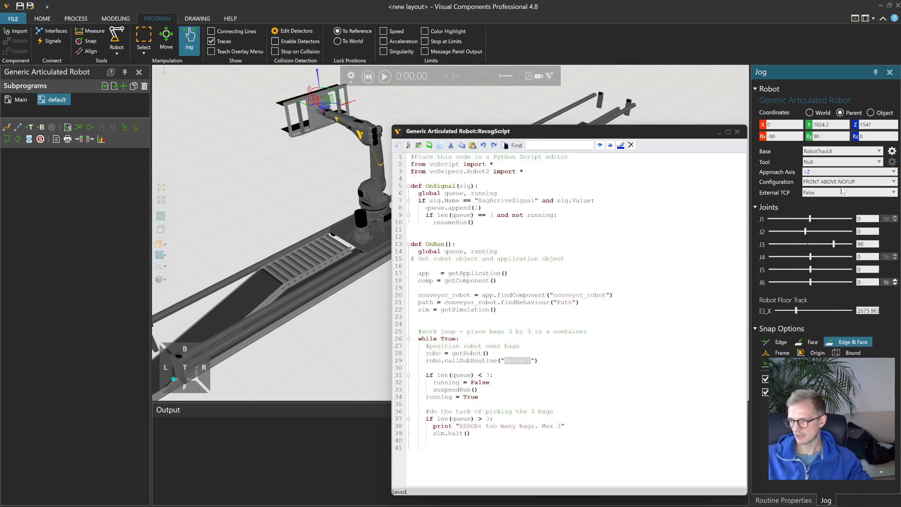
# - With GripperTool1 as the jog tool, position the gripper above the roller conveyor at about Z 329.5 and add a linear motion to the default routine
pyautogui.click(879, 161)
pyautogui.click(842, 323)
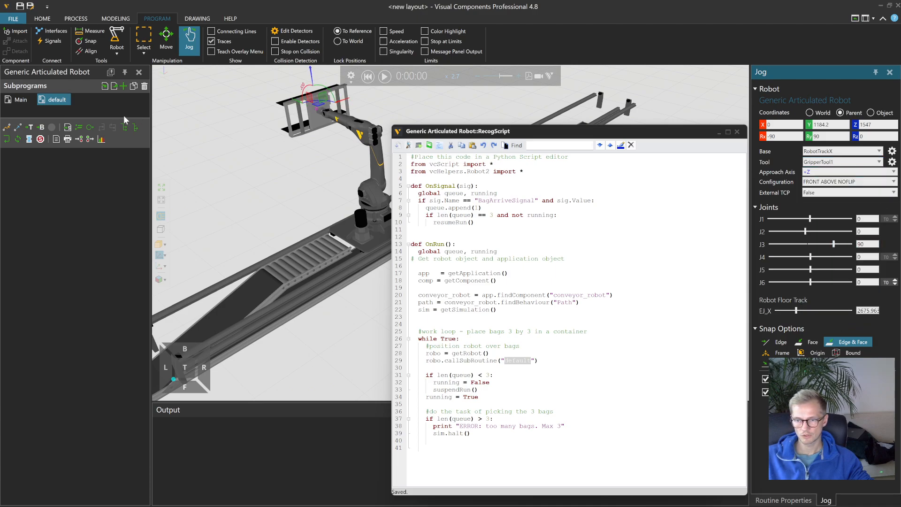
pyautogui.moveTo(312, 97); pyautogui.dragTo(312, 232)
pyautogui.moveTo(323, 228); pyautogui.dragTo(325, 228, button='right')
pyautogui.click(17, 128)
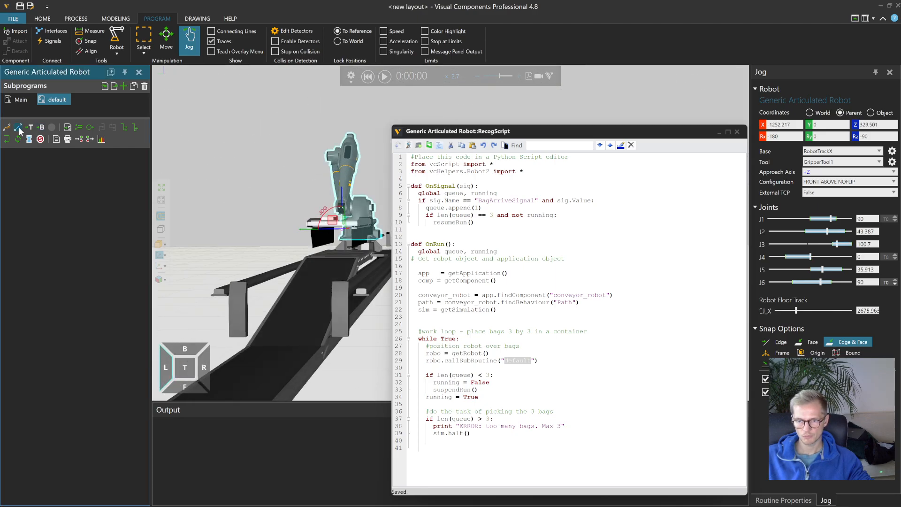
# - Lower the gripper over the roller conveyor to about Z 244.5 and add a second linear motion to the default routine
pyautogui.scroll(3, 335, 210)
pyautogui.moveTo(335, 211)
pyautogui.mouseDown()
pyautogui.moveTo(338, 227)
pyautogui.moveTo(336, 221)
pyautogui.mouseUp()
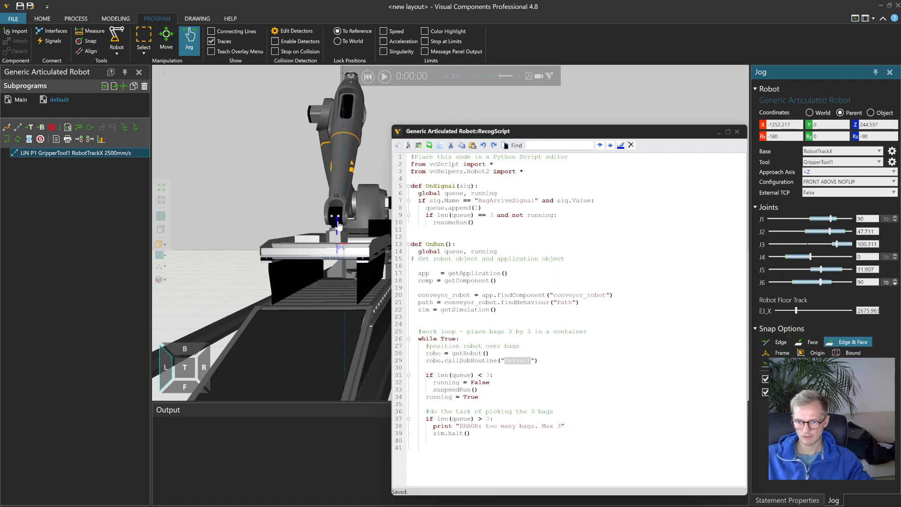
pyautogui.click(18, 127)
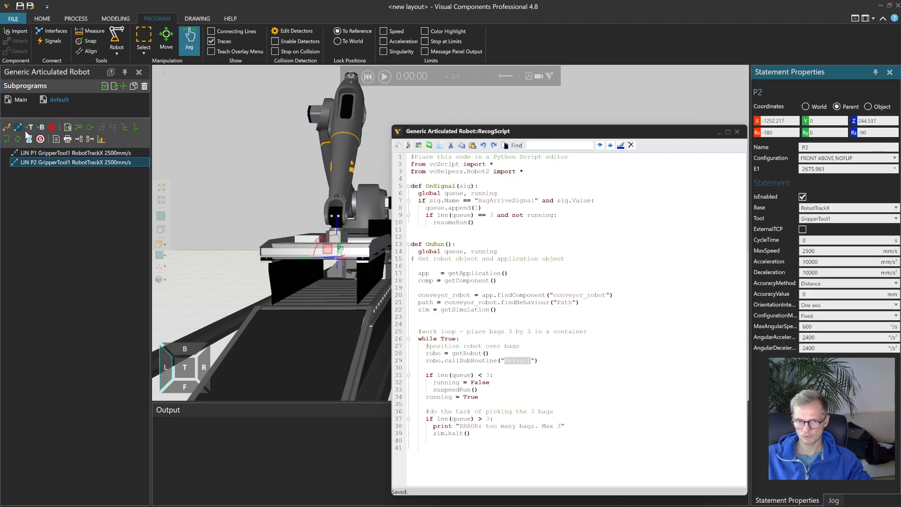
# - Reset the layout, run the simulation to test the robot's movement to the taught points, and reset it again
pyautogui.moveTo(289, 235); pyautogui.dragTo(228, 287, button='right')
pyautogui.scroll(-3, 228, 288)
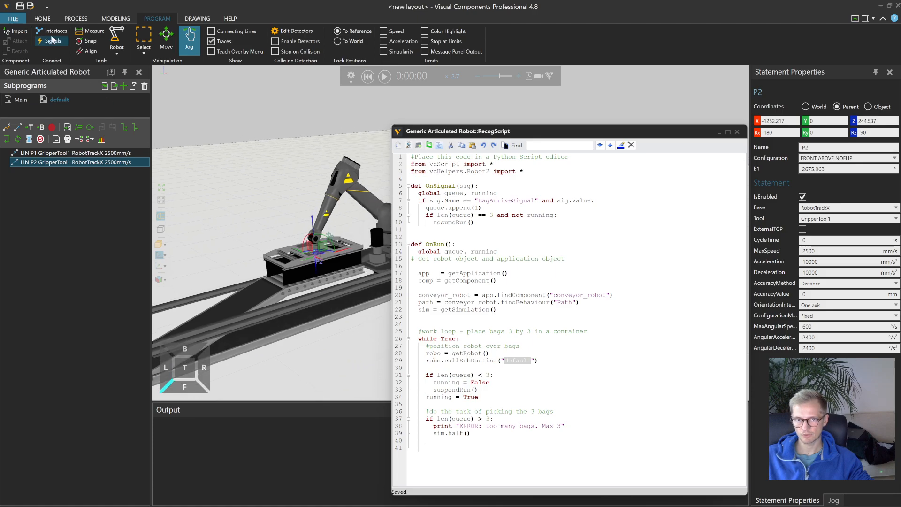
pyautogui.moveTo(312, 142); pyautogui.dragTo(328, 117, button='right')
pyautogui.click(367, 76)
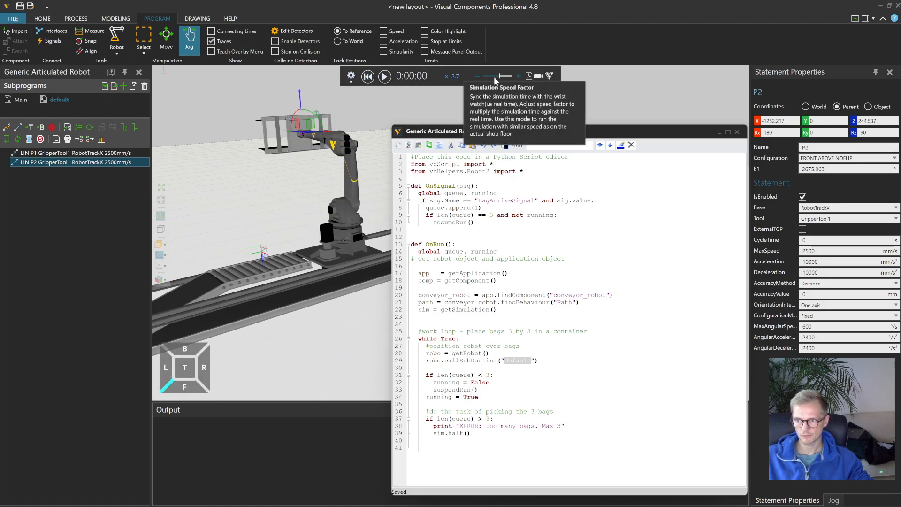
pyautogui.click(385, 76)
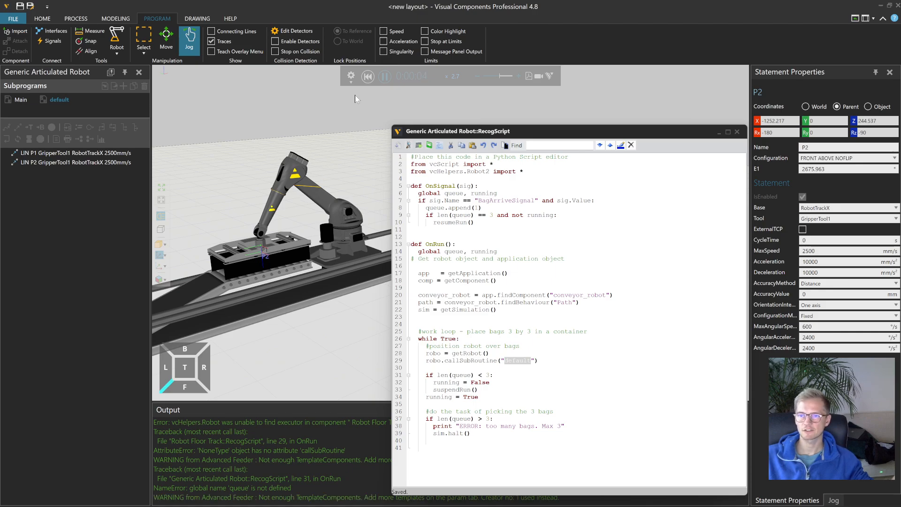
pyautogui.click(368, 77)
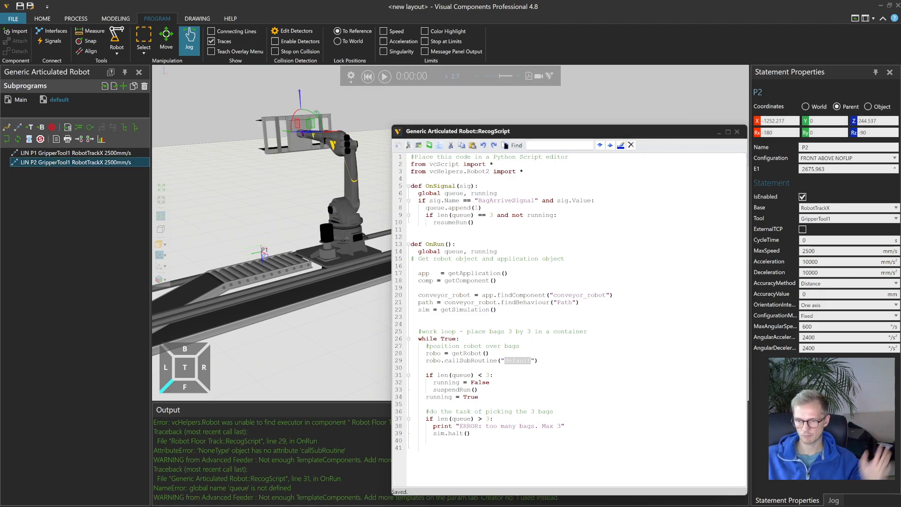
# - Move and narrow the RecogScript editor window so it no longer covers the statement properties, and clear the output messages
pyautogui.moveTo(545, 133); pyautogui.dragTo(565, 102)
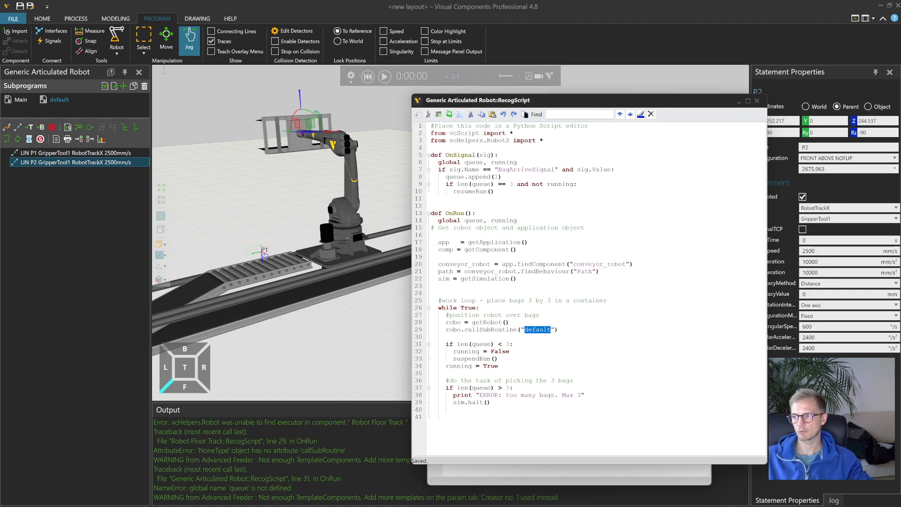
pyautogui.moveTo(766, 176); pyautogui.dragTo(722, 176)
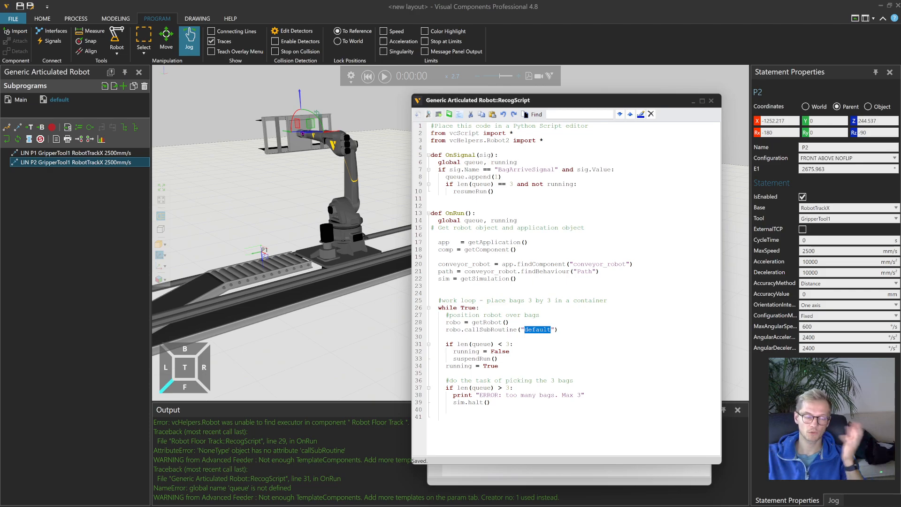
pyautogui.rightClick(300, 452)
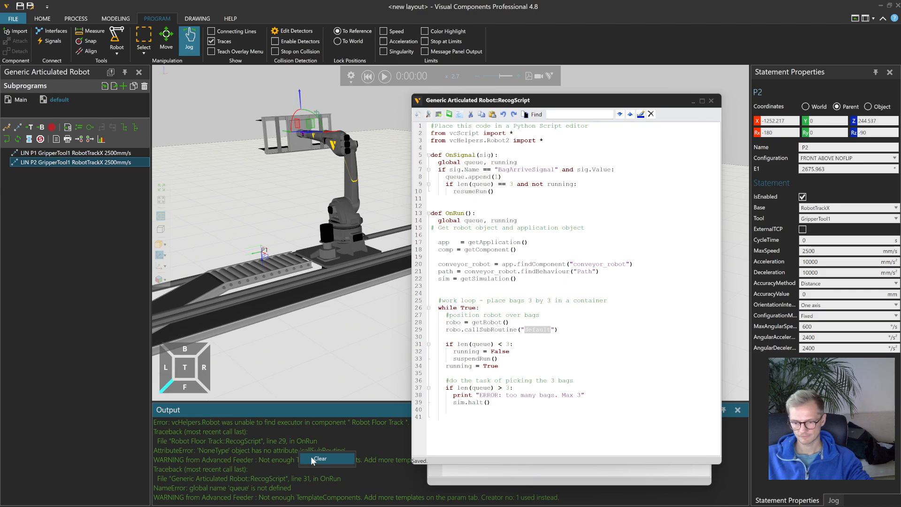
pyautogui.click(314, 459)
# - Indent the "# Get robot object and application object" comment in the robot's script, and close the Robot Floor Track's script editor
pyautogui.click(438, 286)
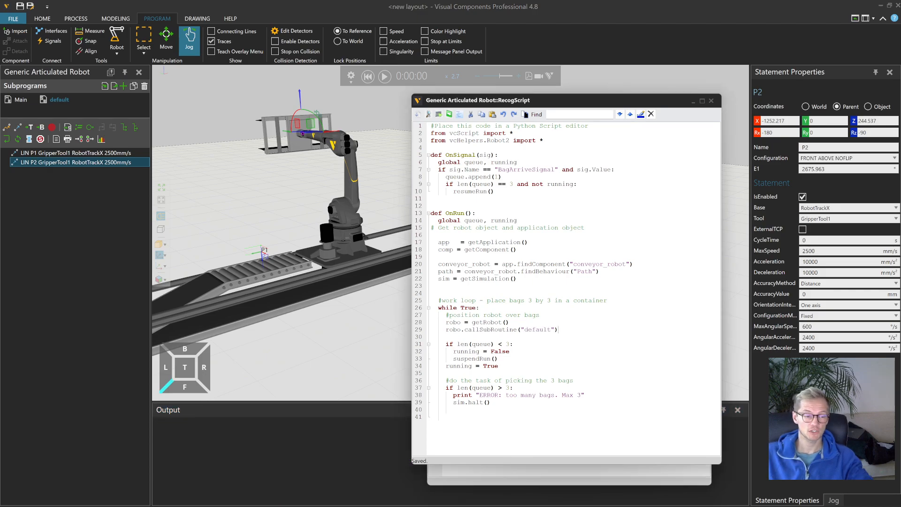
pyautogui.click(558, 329)
pyautogui.click(475, 228)
pyautogui.press('Home')
pyautogui.press('Tab')
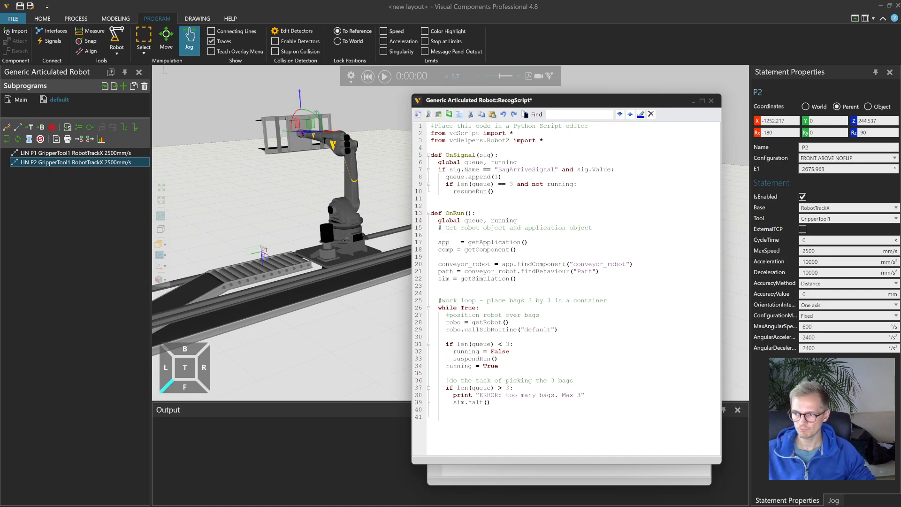
pyautogui.click(469, 472)
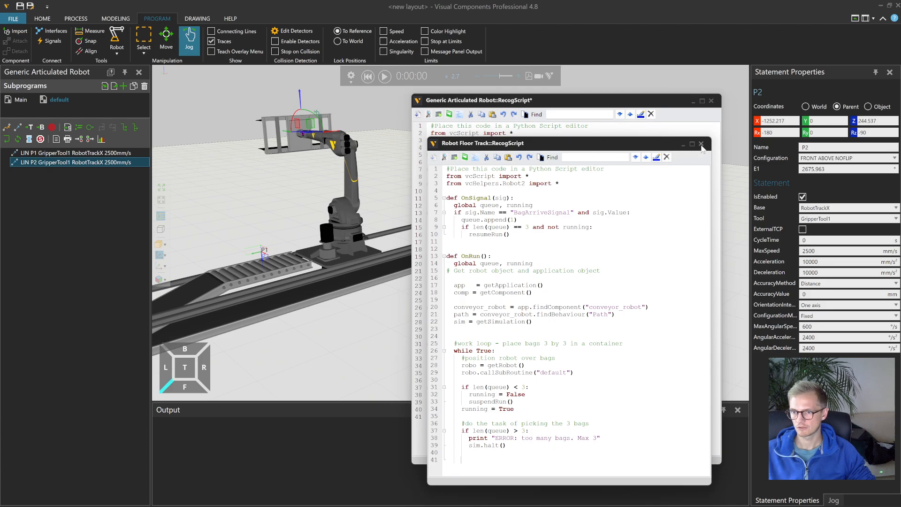
pyautogui.click(701, 144)
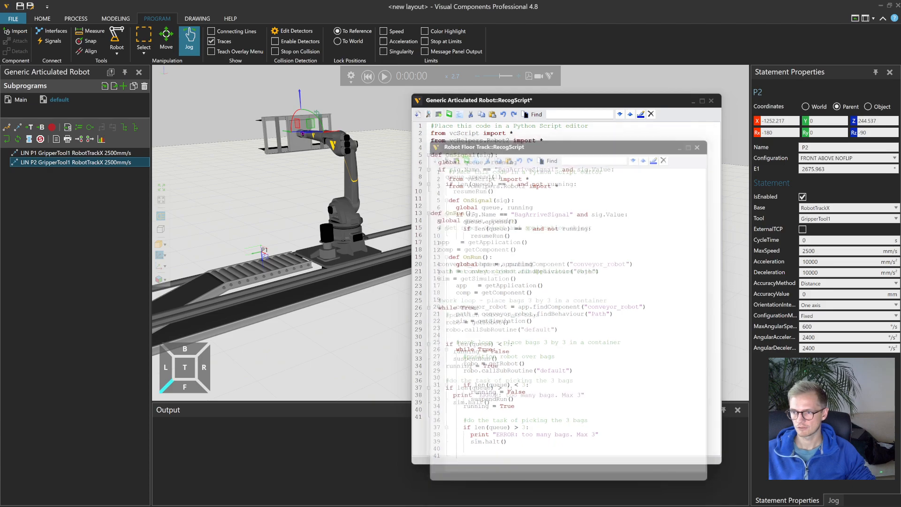
# - Run the simulation to check the script's output with the conveyor in view, and reset the run
pyautogui.moveTo(382, 366); pyautogui.dragTo(356, 306, button='right')
pyautogui.click(385, 77)
pyautogui.moveTo(311, 279); pyautogui.dragTo(374, 282, button='right')
pyautogui.moveTo(587, 101); pyautogui.dragTo(636, 85)
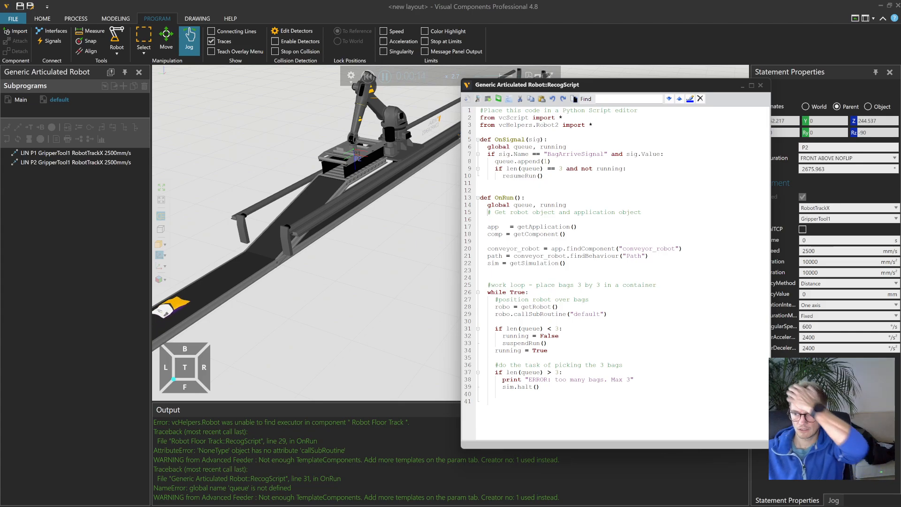
pyautogui.click(368, 76)
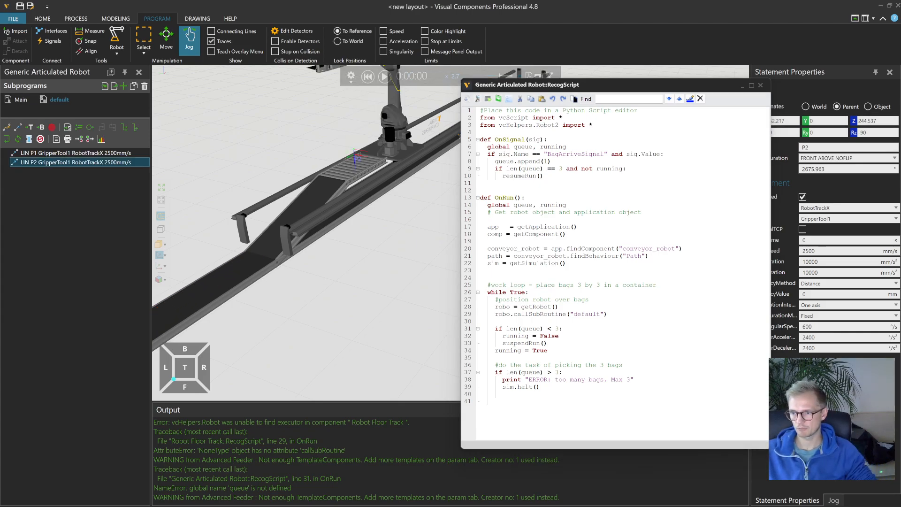
# - Initialise the queue as an empty list with queue = [] above the work loop, separated by a blank line from sim = getSimulation()
pyautogui.doubleClick(527, 205)
pyautogui.click(488, 270)
pyautogui.write('queue = [')
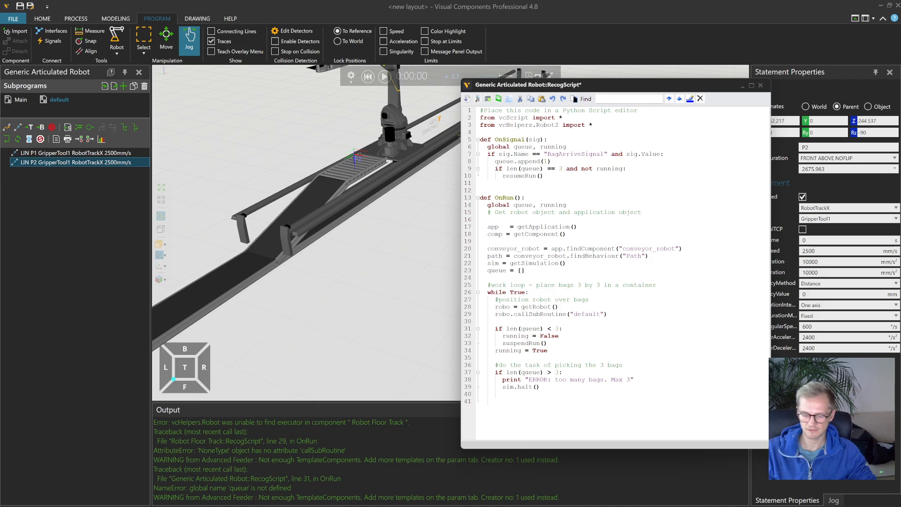
pyautogui.press('Return')
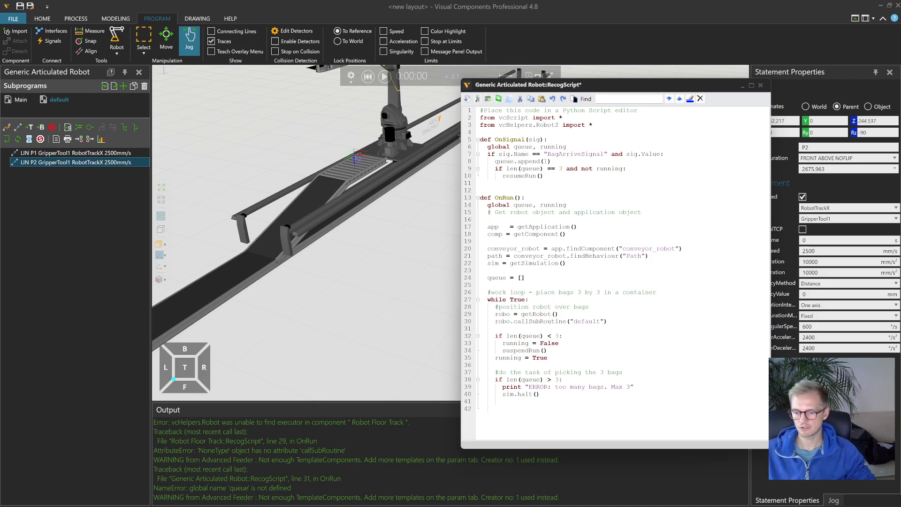
# - Clear the output messages, test the queue initialisation in the simulation, and reset the run
pyautogui.rightClick(342, 457)
pyautogui.click(359, 465)
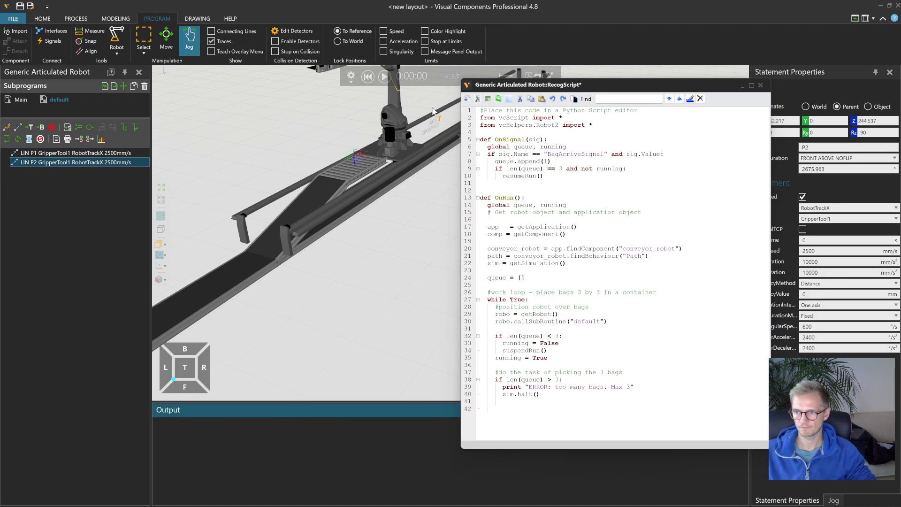
pyautogui.click(385, 76)
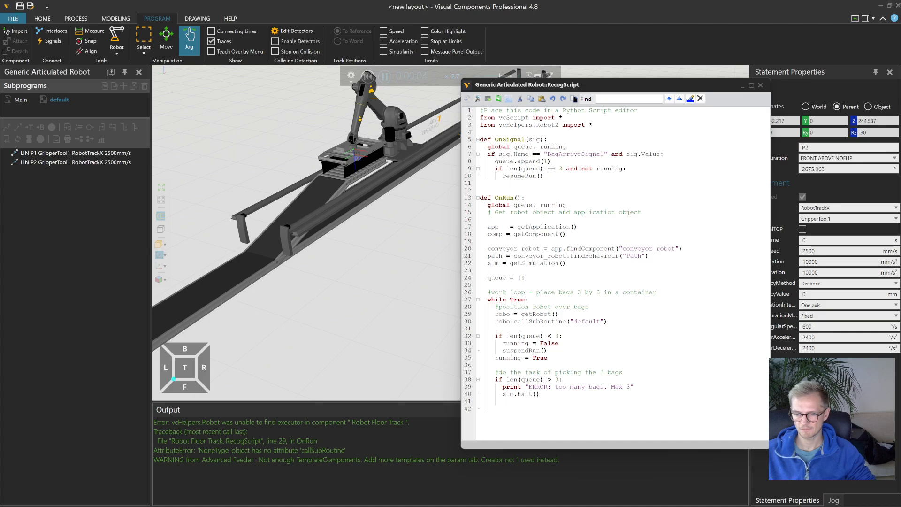
pyautogui.click(367, 76)
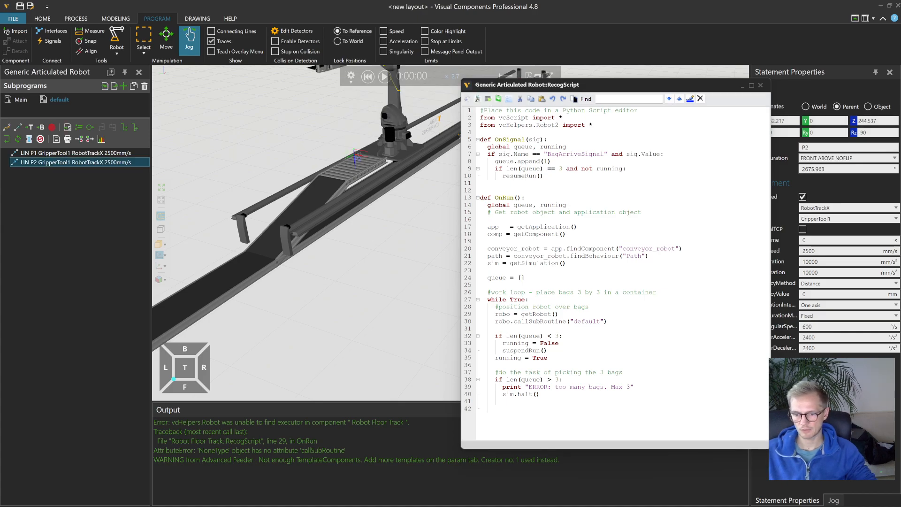
# - Move robo = getRobot() out of the while loop to the line directly below comp = getComponent()
pyautogui.doubleClick(282, 442)
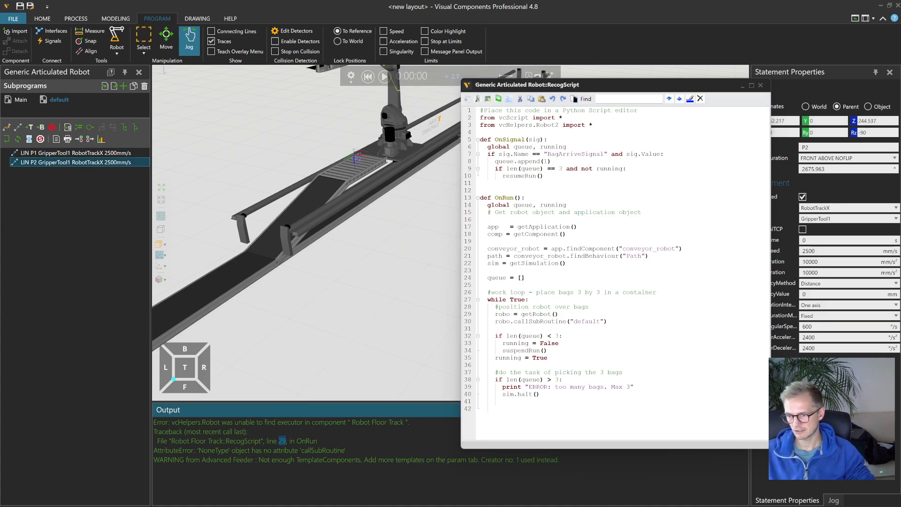
pyautogui.click(559, 314)
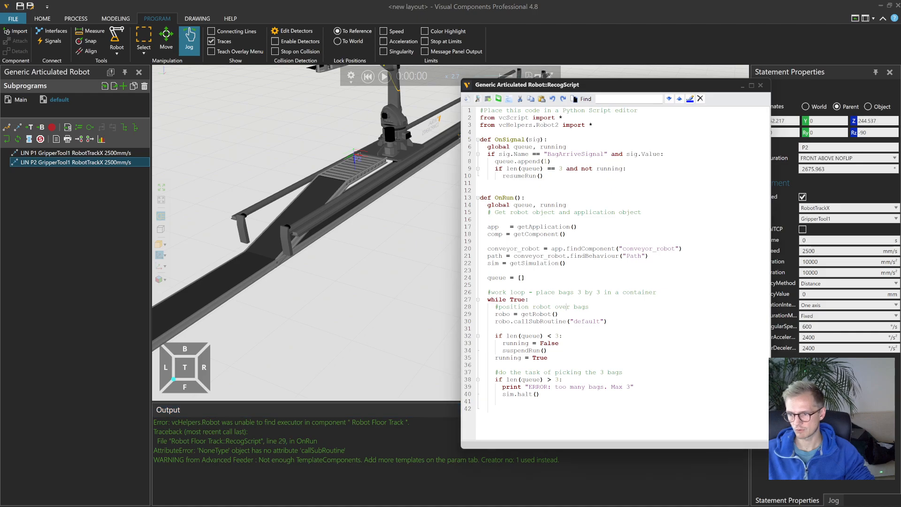
pyautogui.hotkey('shift', 'Home')
pyautogui.hotkey('ctrl', 'c')
pyautogui.press('BackSpace')
pyautogui.press('BackSpace')
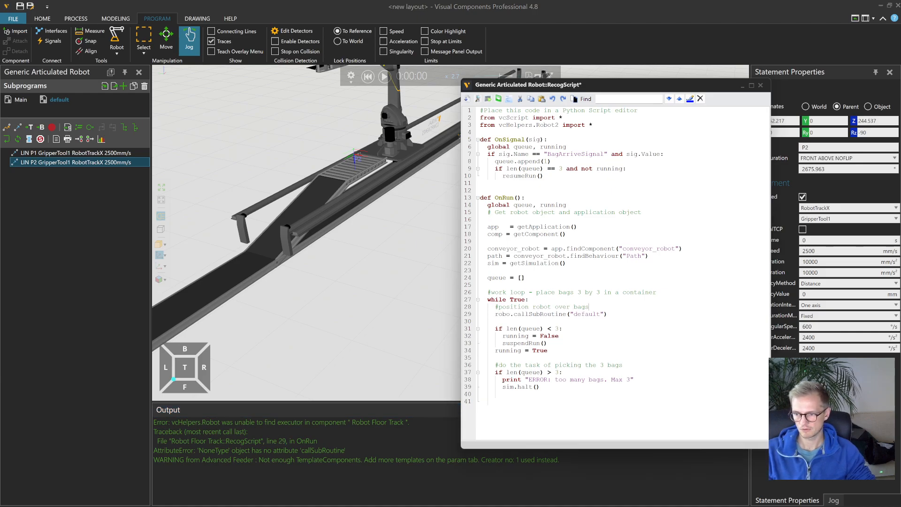
pyautogui.press('Up')
pyautogui.press('Up')
pyautogui.press('Up')
pyautogui.press('Up')
pyautogui.hotkey('ctrl', 'v')
# - Clear the output, save the Generic Articulated Robot's script, and test it with a simulation run that is reset at the end
pyautogui.rightClick(426, 426)
pyautogui.click(432, 434)
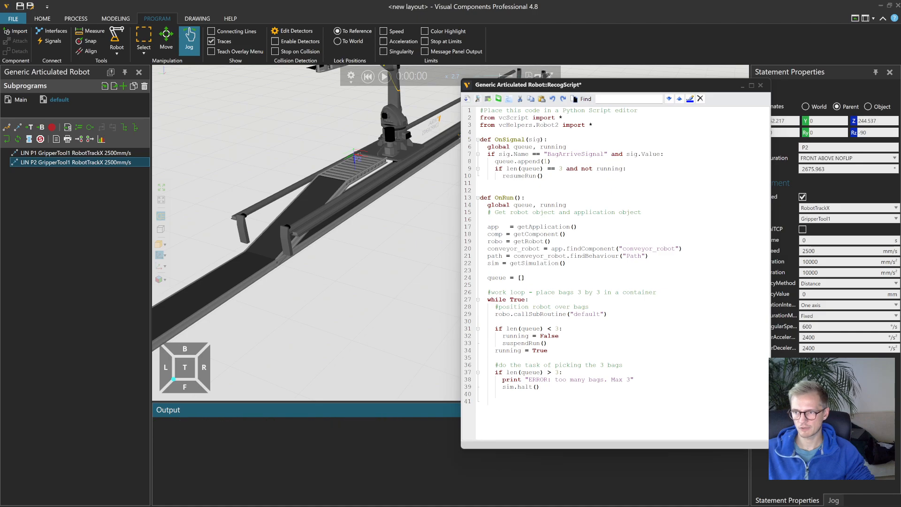
pyautogui.hotkey('ctrl', 's')
pyautogui.click(385, 77)
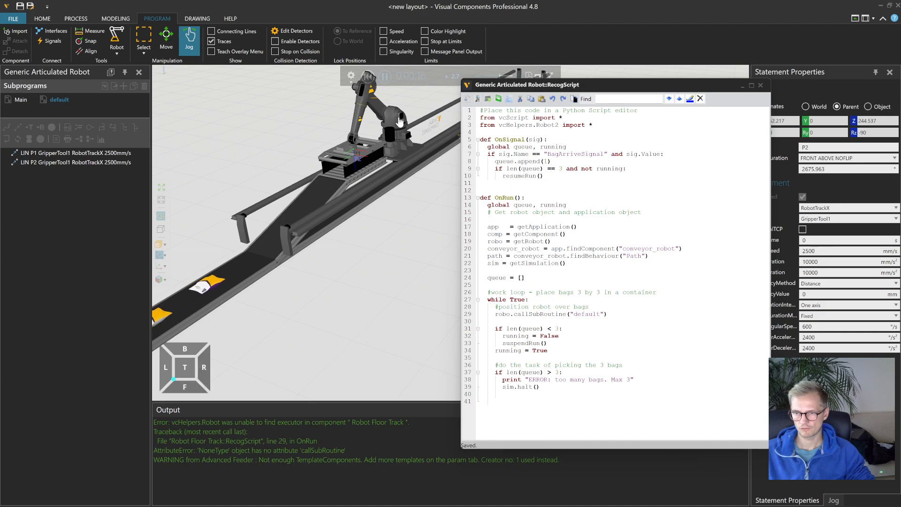
pyautogui.click(368, 77)
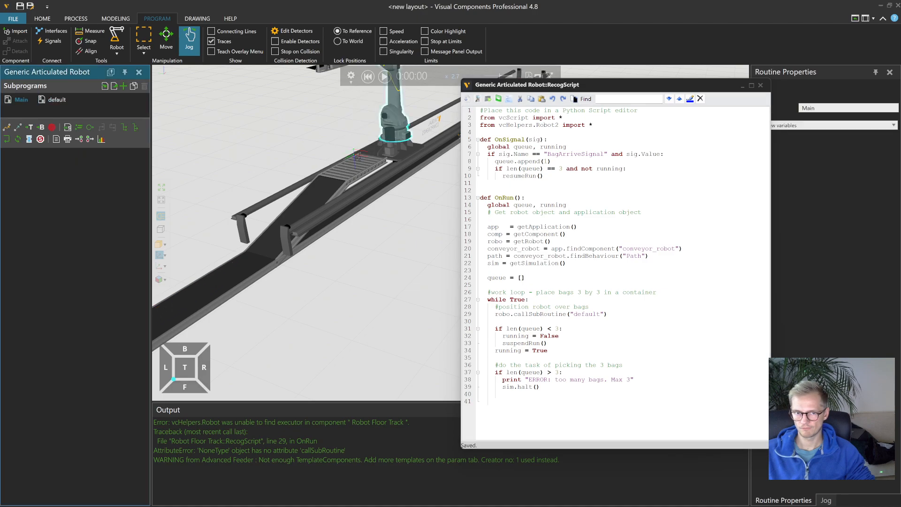
# - Show the robot's default routine, comment out robo.callSubRoutine("default") in the script, and save it
pyautogui.click(46, 102)
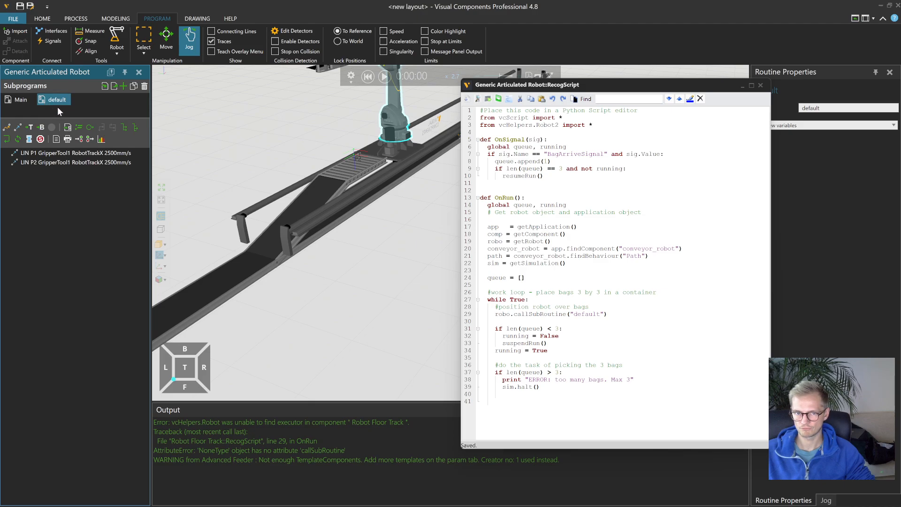
pyautogui.moveTo(348, 217); pyautogui.dragTo(375, 276, button='right')
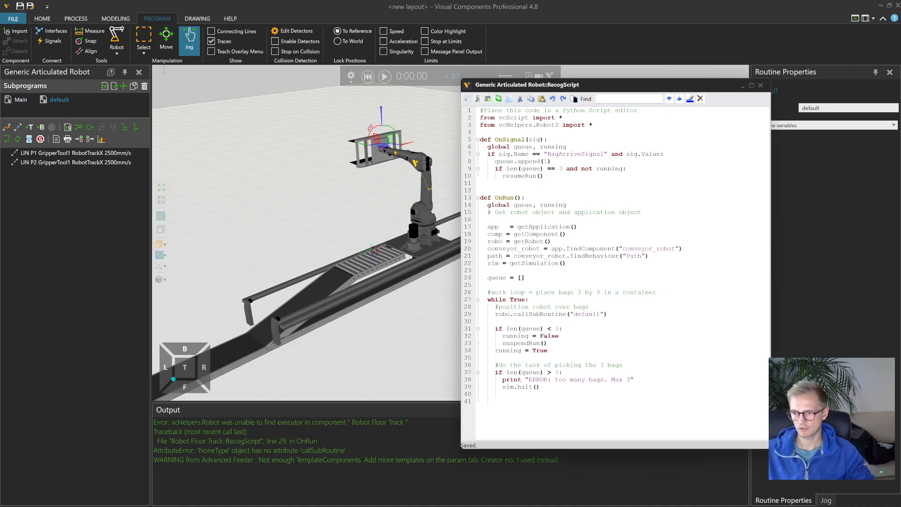
pyautogui.write('#')
pyautogui.hotkey('ctrl', 's')
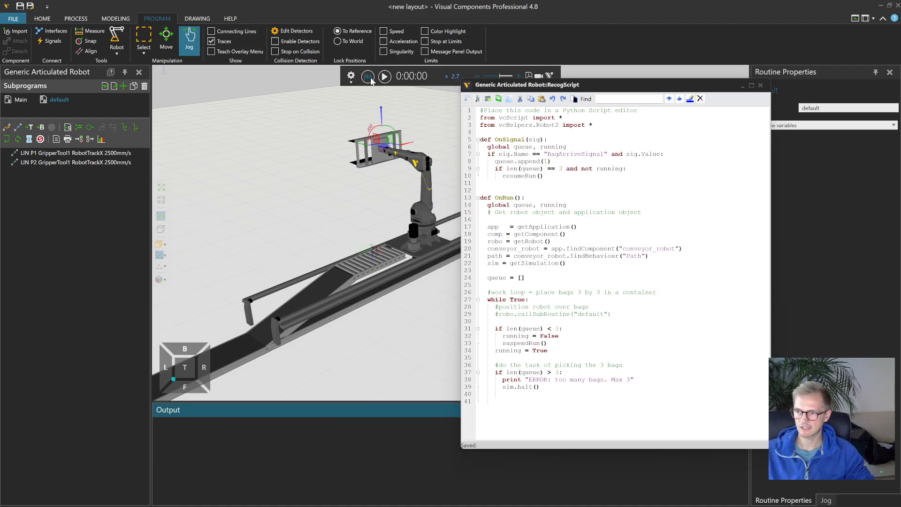
# - Run the simulation with the subroutine call disabled, examine the error text in the output, and reset the run
pyautogui.click(385, 77)
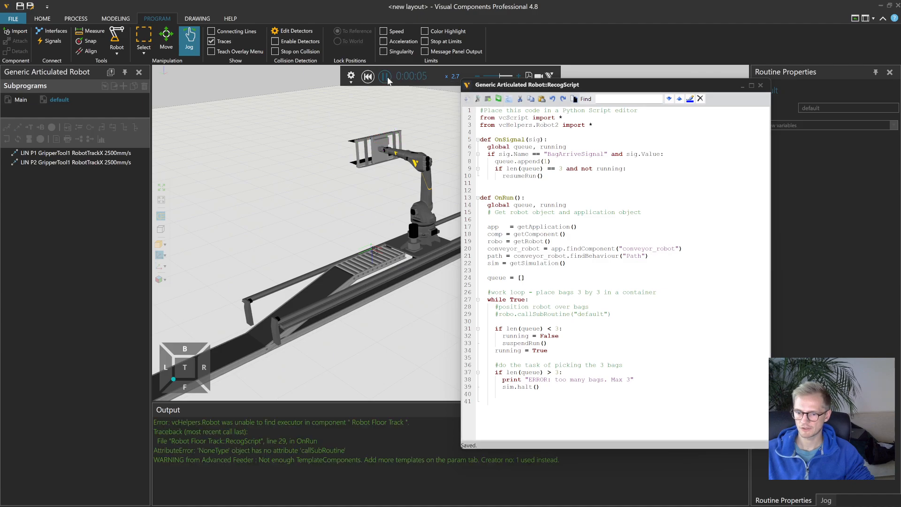
pyautogui.doubleClick(213, 450)
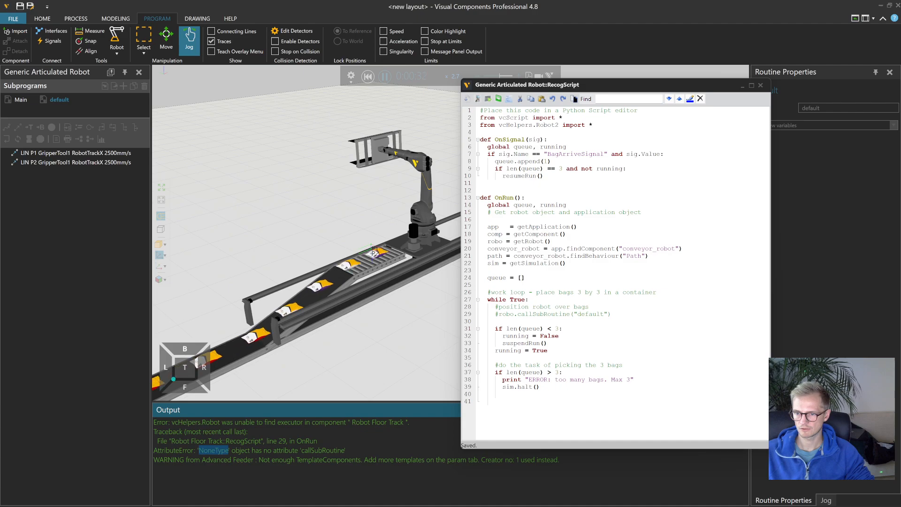
pyautogui.click(368, 77)
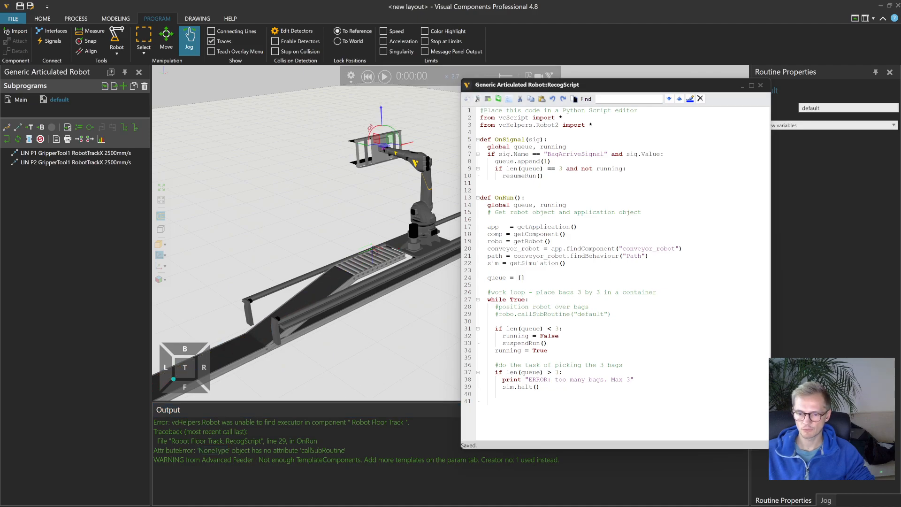
pyautogui.moveTo(222, 441); pyautogui.dragTo(174, 441)
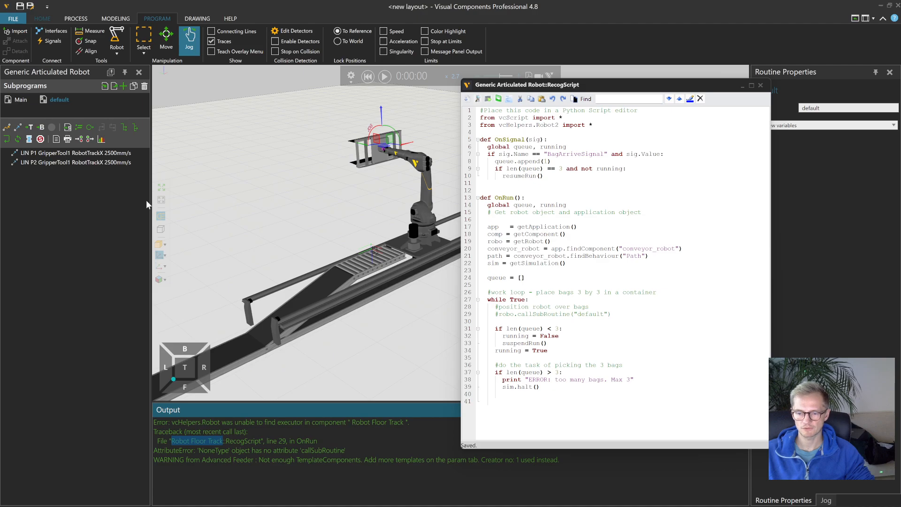
# - Delete the RecogScript behavior from the Robot Floor Track component
pyautogui.click(281, 439)
pyautogui.click(56, 500)
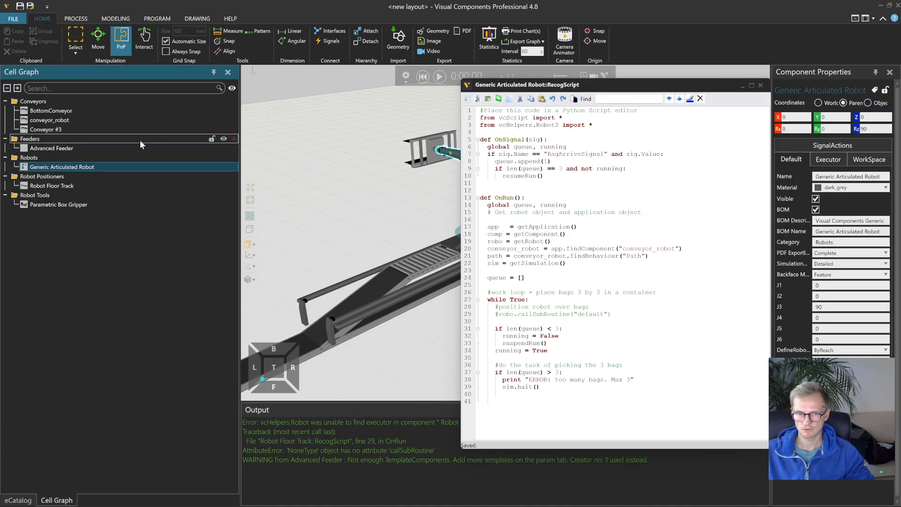
pyautogui.click(71, 188)
pyautogui.scroll(-2, 340, 260)
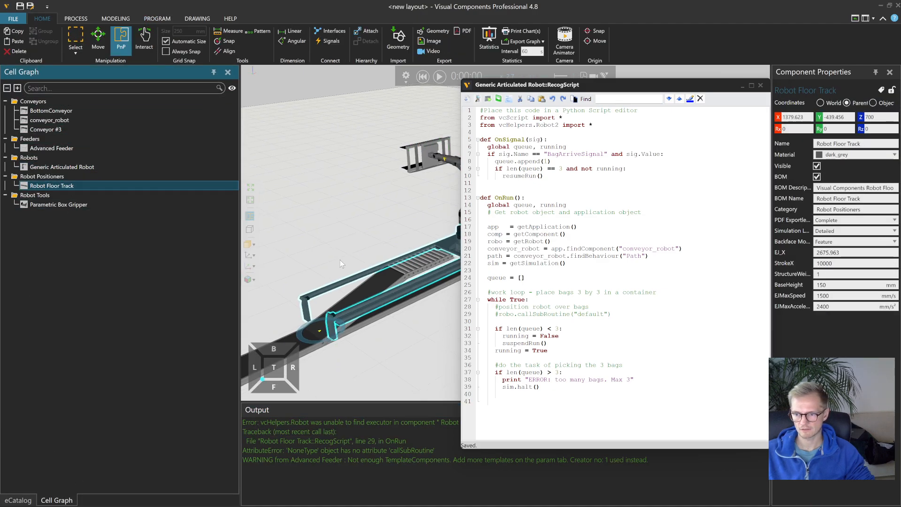
pyautogui.click(116, 19)
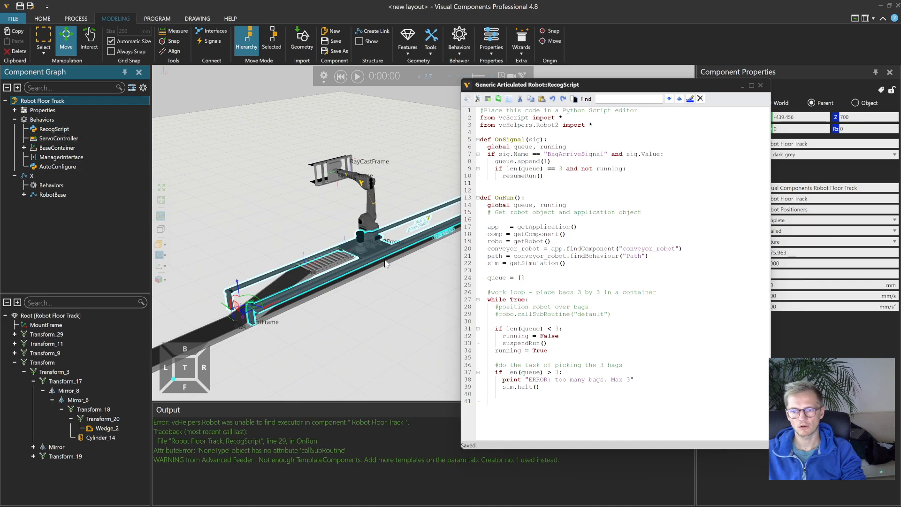
pyautogui.scroll(2, 384, 266)
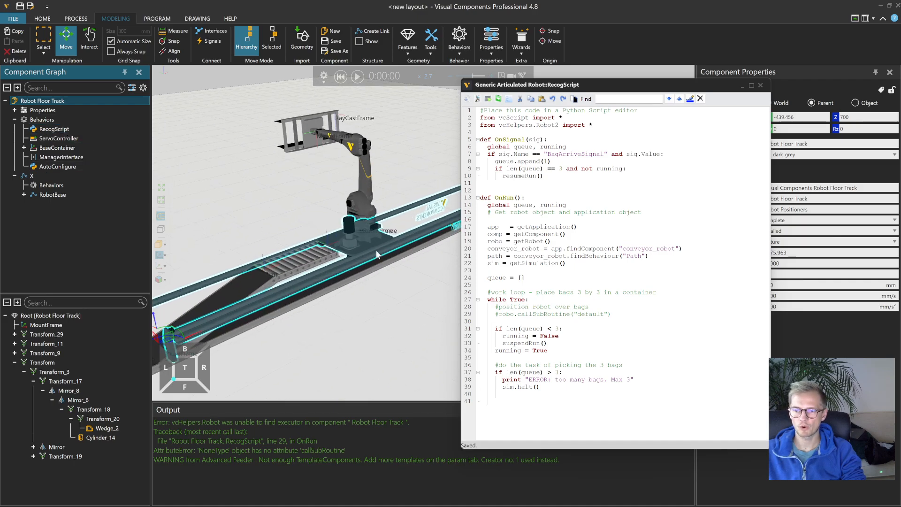
pyautogui.click(54, 128)
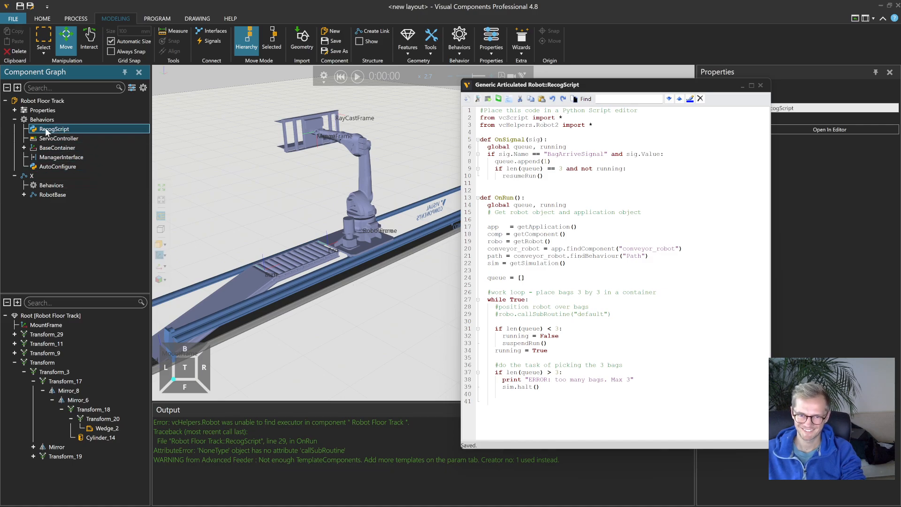
pyautogui.press('Delete')
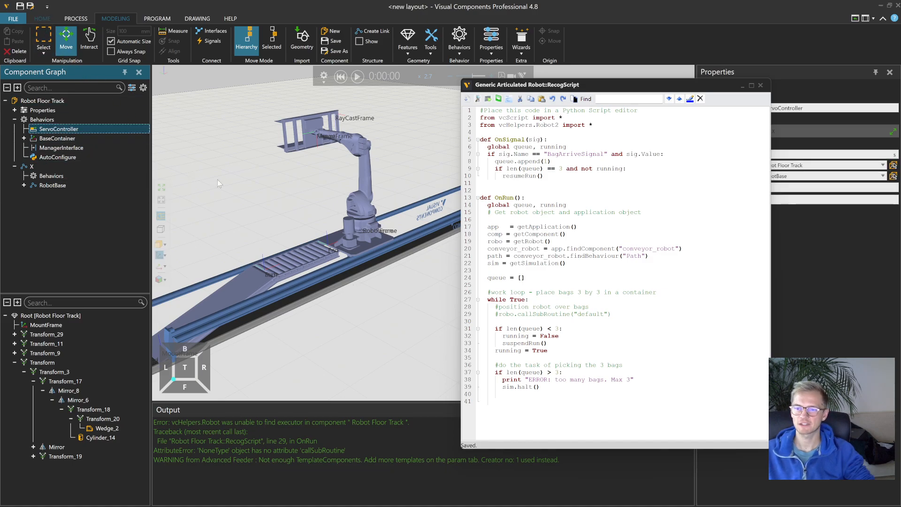
# - Clear the output and run the simulation to check for remaining script errors
pyautogui.rightClick(382, 440)
pyautogui.click(398, 450)
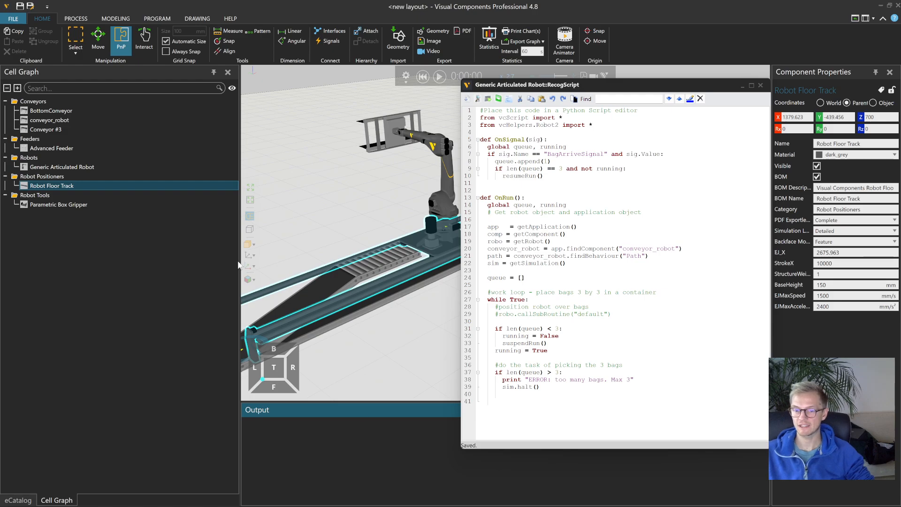
pyautogui.moveTo(173, 259); pyautogui.dragTo(148, 260)
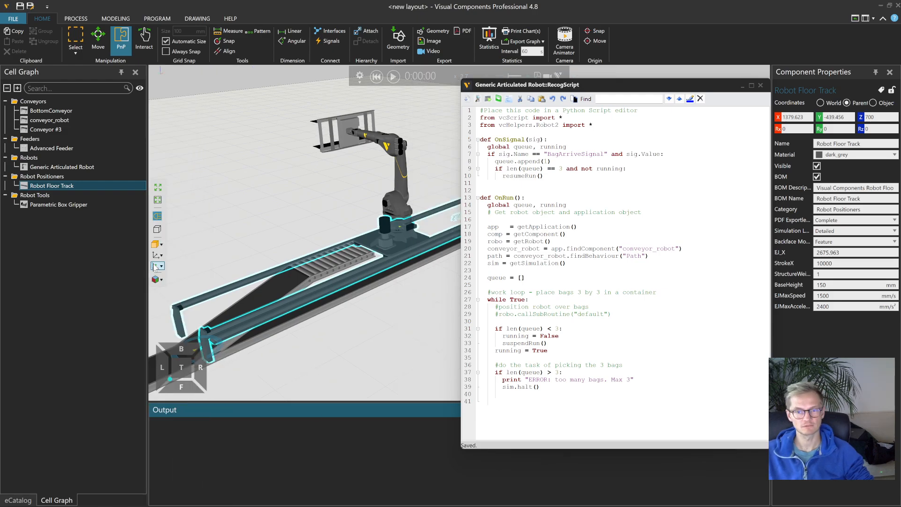
pyautogui.click(392, 77)
# - Uncomment robo.callSubRoutine("default") in the Generic Articulated Robot's RecogScript, clear the output, and save the script
pyautogui.moveTo(536, 89); pyautogui.dragTo(575, 96)
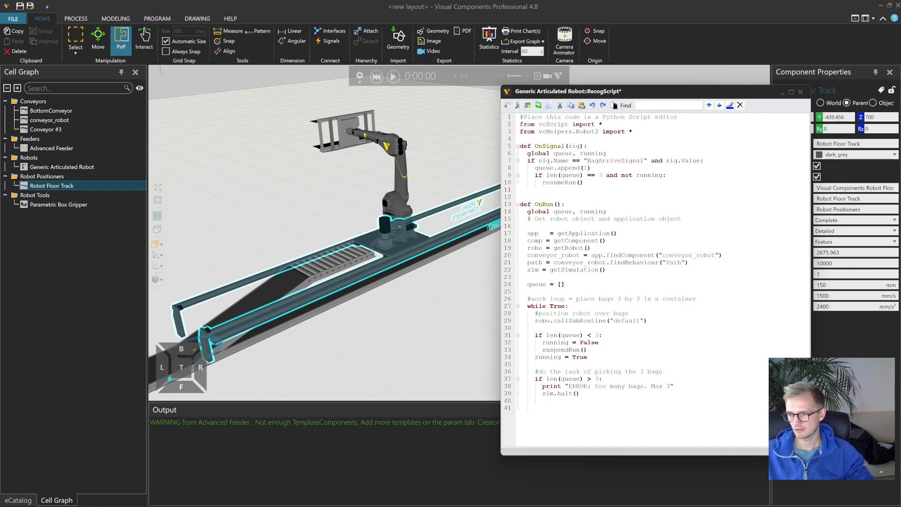
pyautogui.rightClick(459, 431)
pyautogui.click(476, 439)
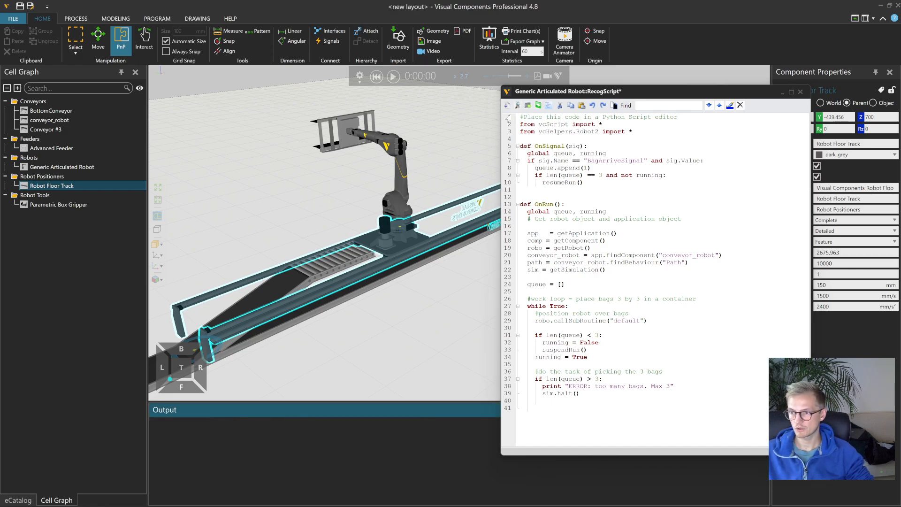
pyautogui.click(507, 106)
pyautogui.moveTo(807, 173); pyautogui.dragTo(770, 173)
# - Run the simulation with the subroutine call enabled, view the robot's position over the conveyor, and reset the run
pyautogui.click(393, 76)
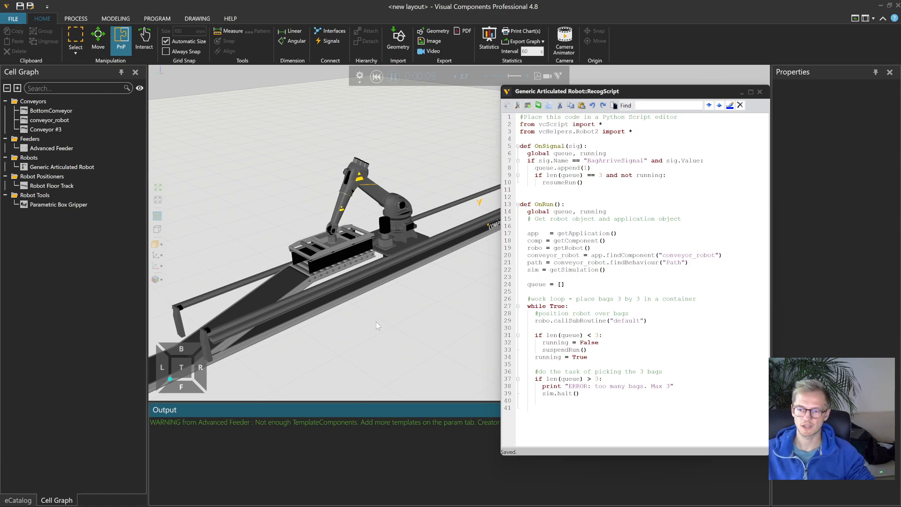
pyautogui.moveTo(377, 322); pyautogui.dragTo(422, 261, button='right')
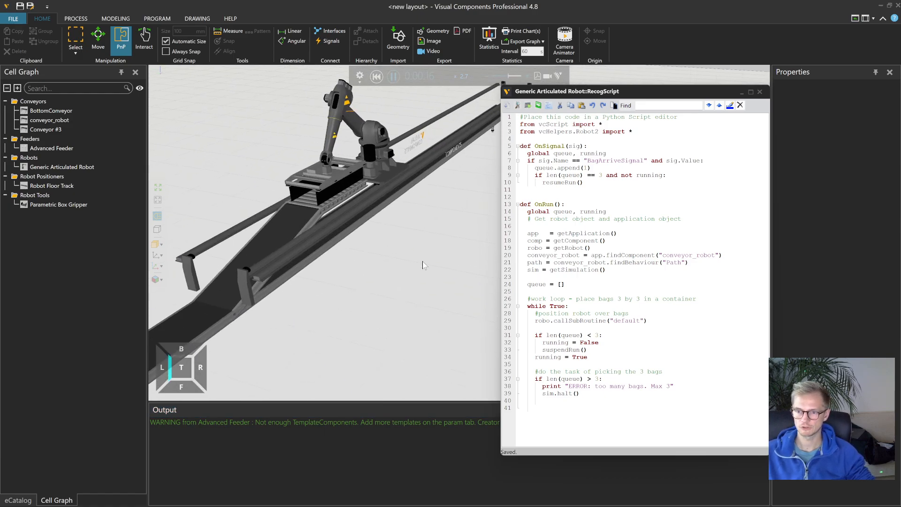
pyautogui.click(377, 76)
# - Collapse the Robots category in the eCatalog and show the Conveyor Utilities models
pyautogui.click(17, 500)
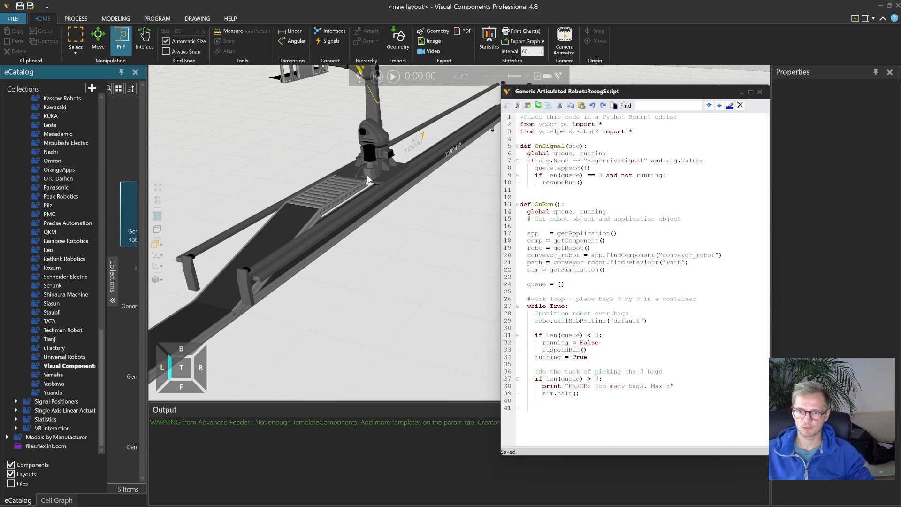
pyautogui.moveTo(146, 154); pyautogui.dragTo(196, 143)
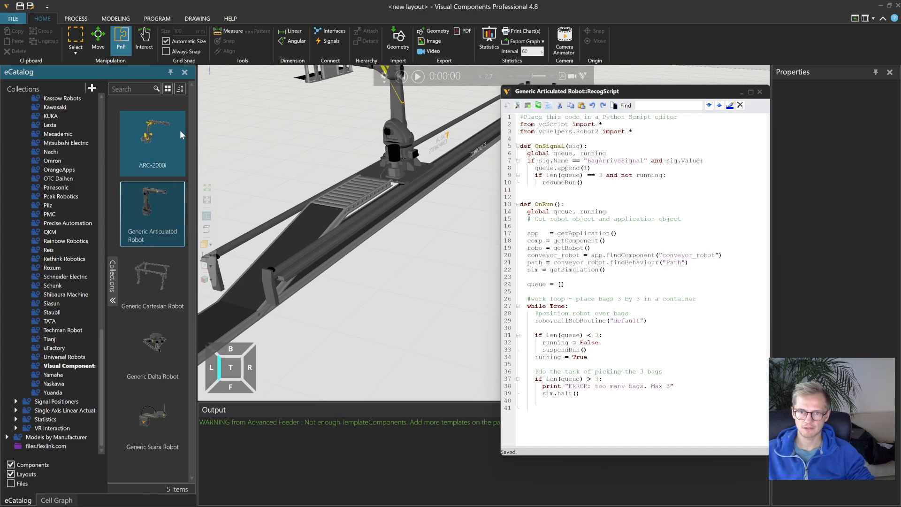
pyautogui.scroll(10, 60, 200)
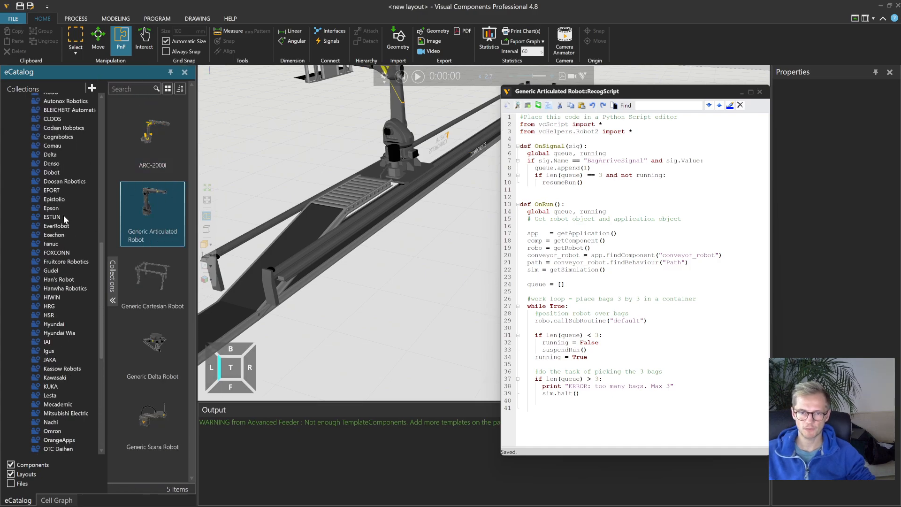
pyautogui.scroll(8, 20, 239)
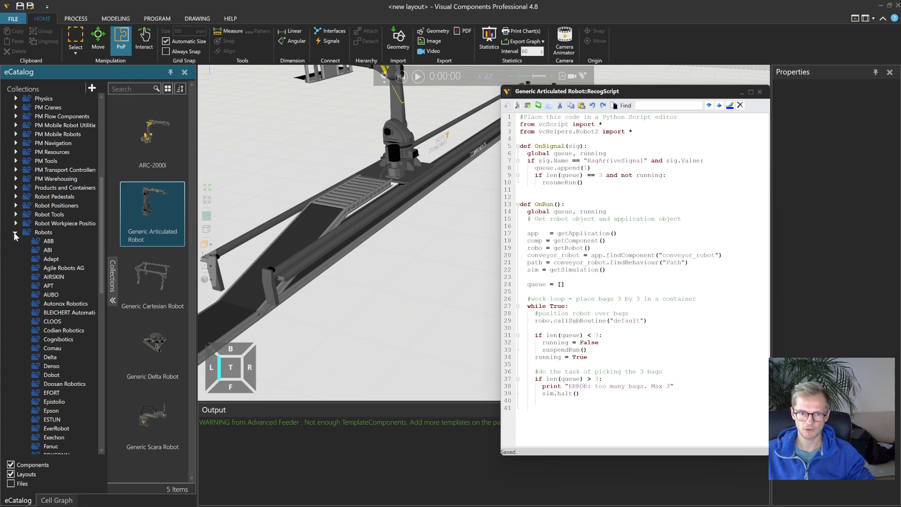
pyautogui.click(15, 234)
pyautogui.scroll(3, 46, 242)
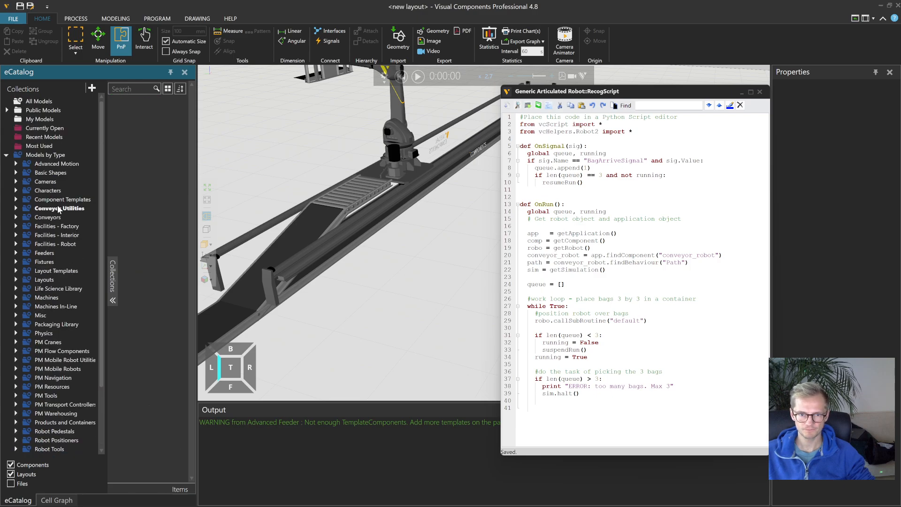
pyautogui.click(59, 207)
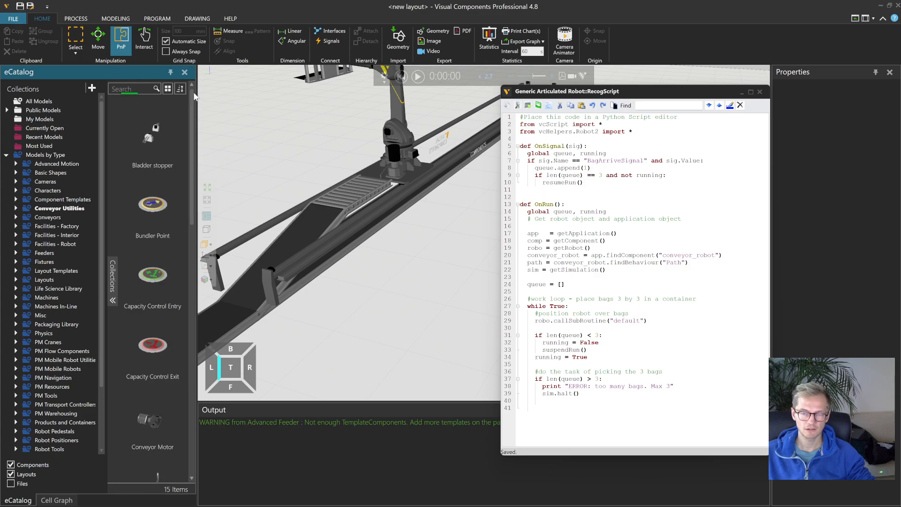
# - Place an End Block from Conveyor Utilities on conveyor_robot near the robot, at X about 1047 mm
pyautogui.moveTo(193, 103); pyautogui.dragTo(412, 232)
pyautogui.scroll(6, 366, 181)
pyautogui.scroll(1, 353, 179)
pyautogui.scroll(-2, 424, 289)
pyautogui.click(98, 38)
pyautogui.click(126, 42)
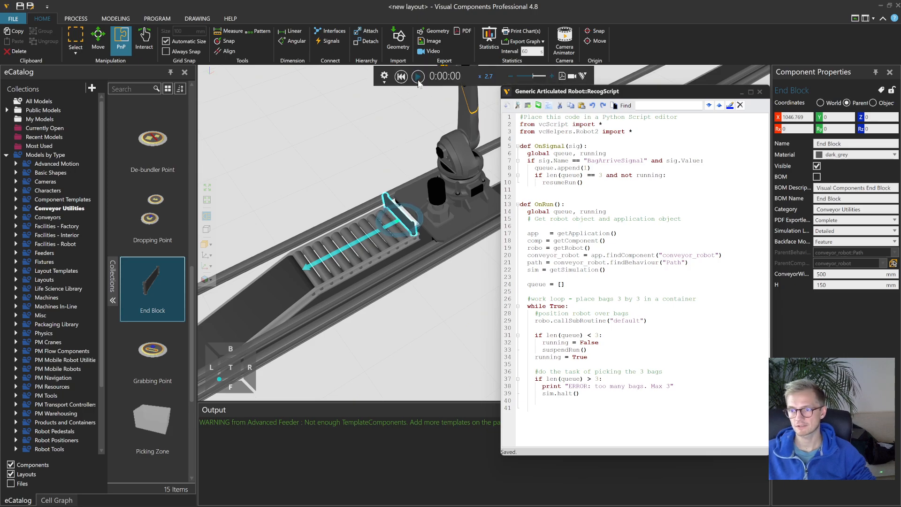
# - Run the simulation at varying speeds up to 10x, examine how bags collect against the End Block, and reset the run
pyautogui.click(418, 76)
pyautogui.moveTo(558, 91); pyautogui.dragTo(602, 94)
pyautogui.scroll(-3, 346, 273)
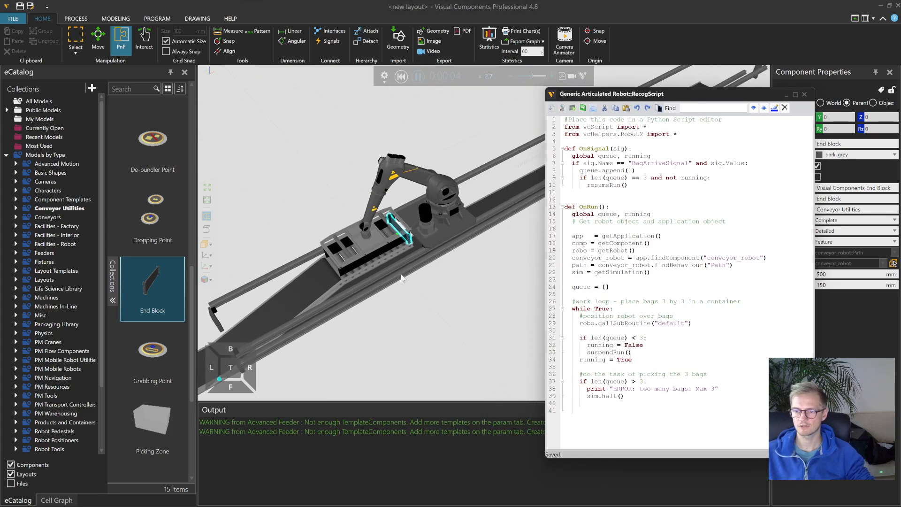
pyautogui.moveTo(503, 133); pyautogui.dragTo(521, 97, button='right')
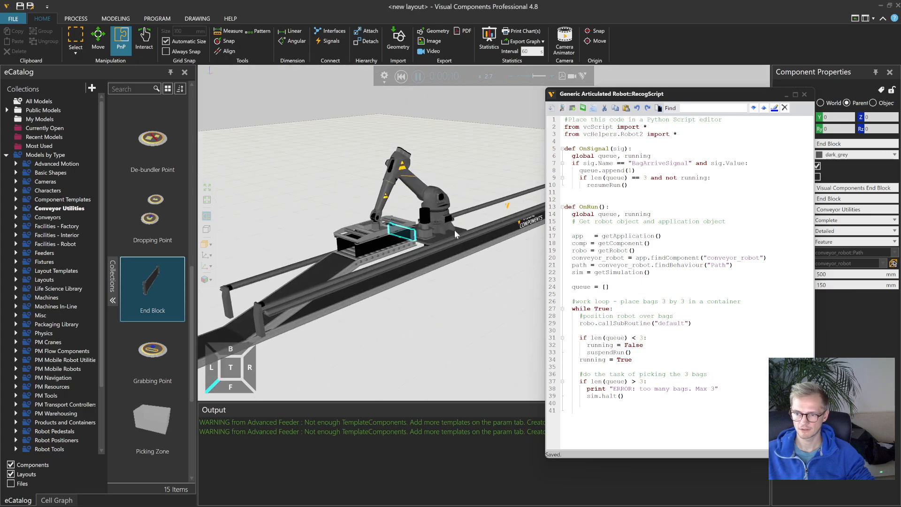
pyautogui.moveTo(535, 76); pyautogui.dragTo(532, 77)
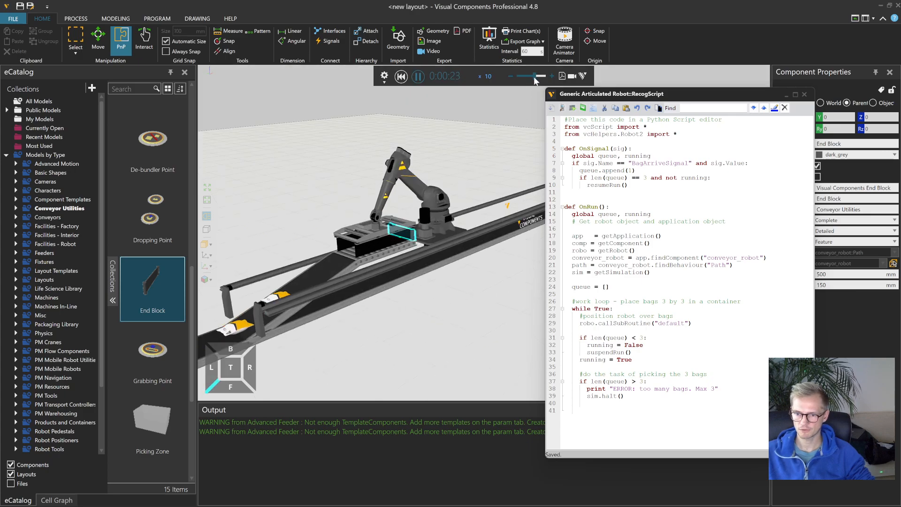
pyautogui.scroll(6, 321, 246)
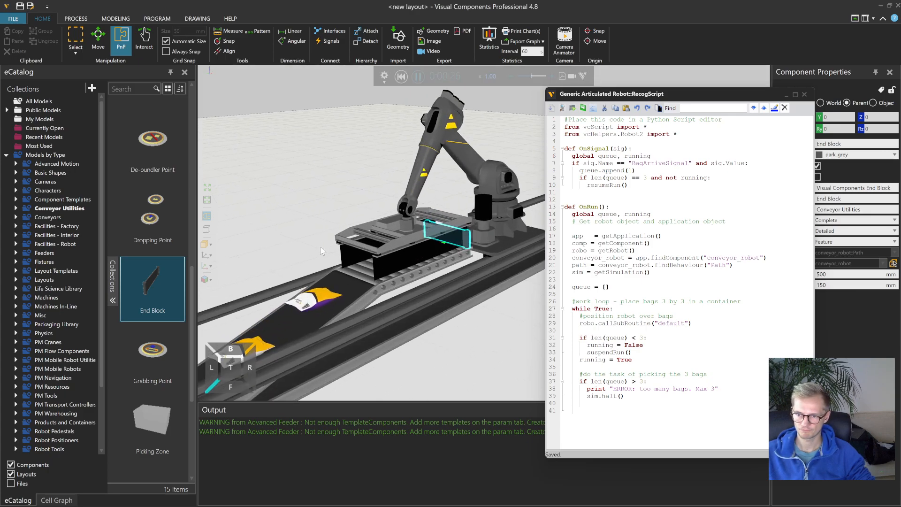
pyautogui.moveTo(378, 277)
pyautogui.mouseDown(button='right')
pyautogui.moveTo(386, 287)
pyautogui.moveTo(389, 279)
pyautogui.mouseUp(button='right')
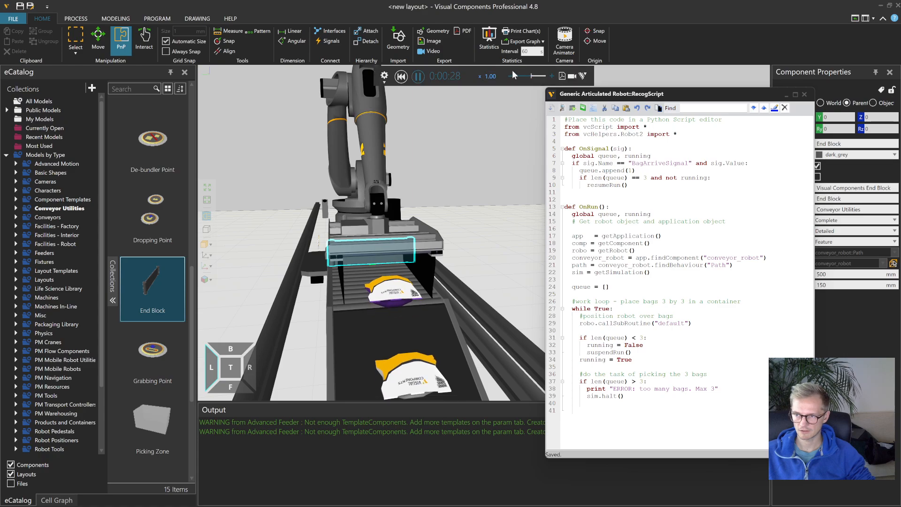
pyautogui.moveTo(532, 77); pyautogui.dragTo(532, 78)
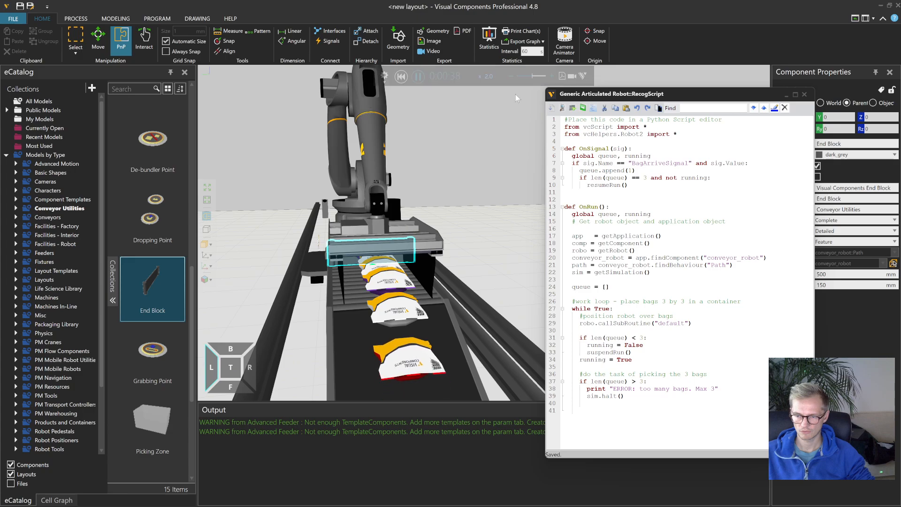
pyautogui.moveTo(417, 256); pyautogui.dragTo(401, 256, button='right')
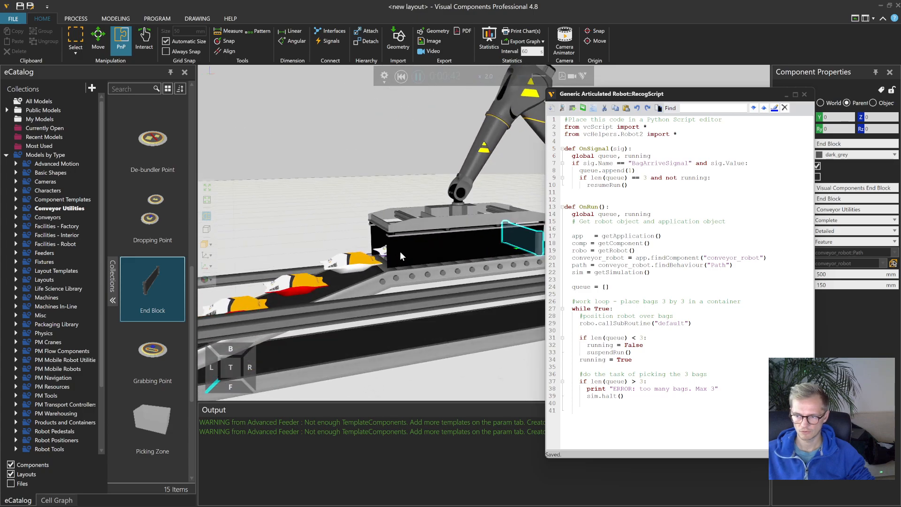
pyautogui.click(402, 76)
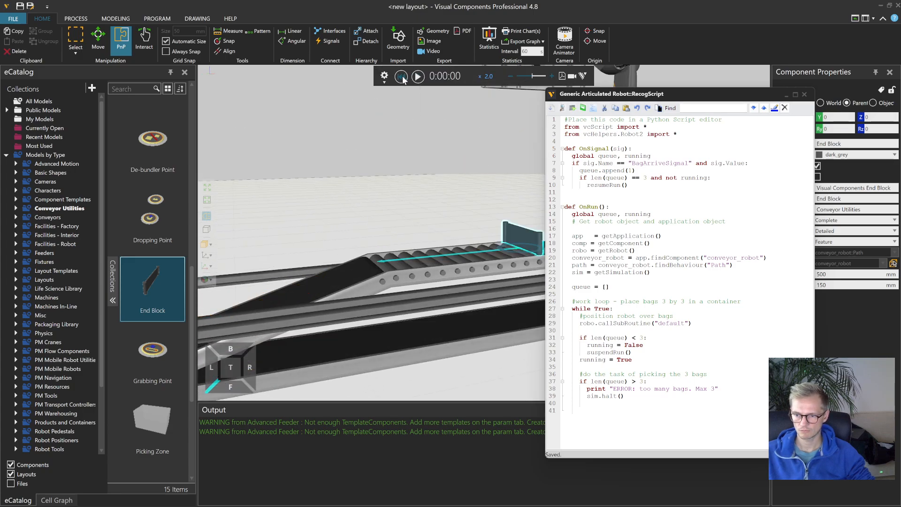
# - Set the capacity of conveyor_robot's Path behavior to 3
pyautogui.scroll(-2, 303, 270)
pyautogui.click(403, 273)
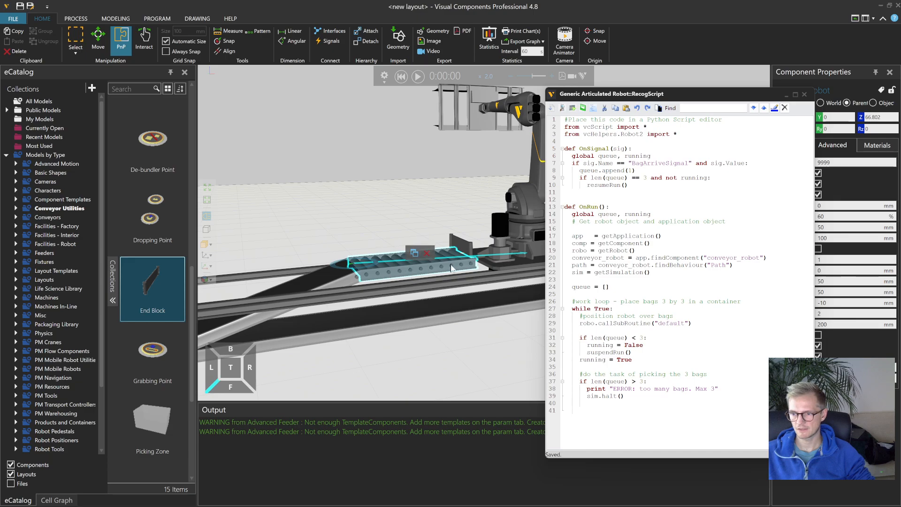
pyautogui.moveTo(660, 99); pyautogui.dragTo(599, 133)
pyautogui.click(877, 145)
pyautogui.click(833, 145)
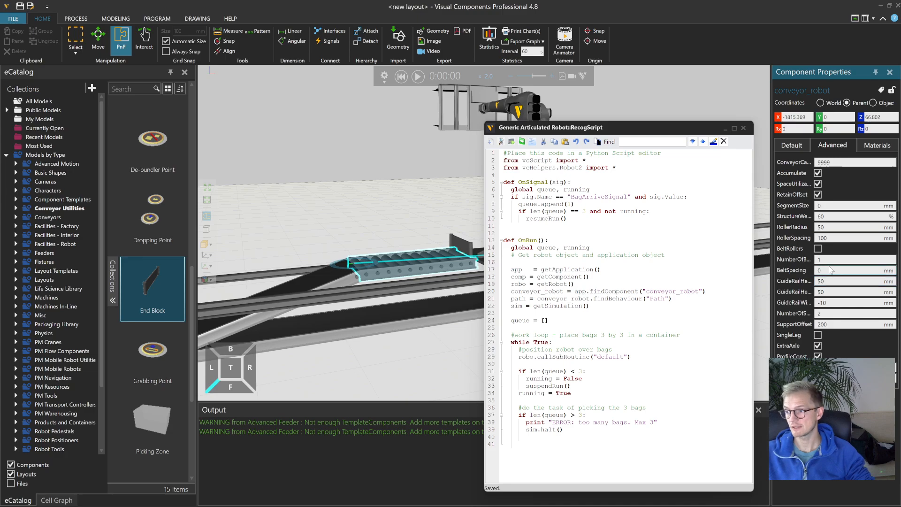
pyautogui.click(793, 146)
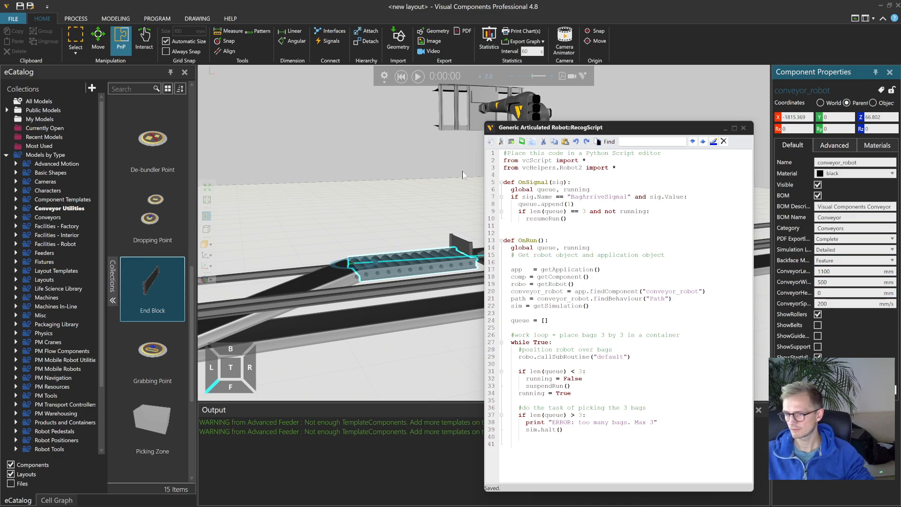
pyautogui.click(122, 20)
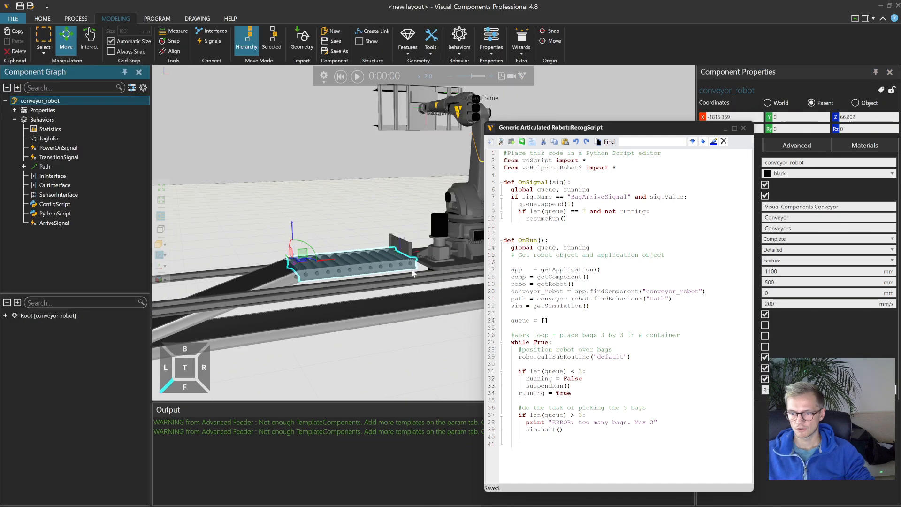
pyautogui.click(46, 167)
pyautogui.moveTo(683, 130); pyautogui.dragTo(618, 128)
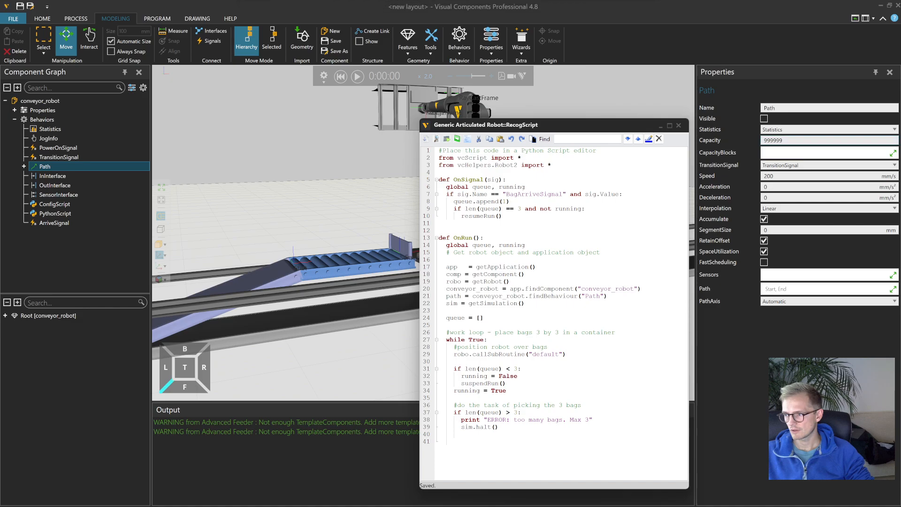
pyautogui.doubleClick(779, 140)
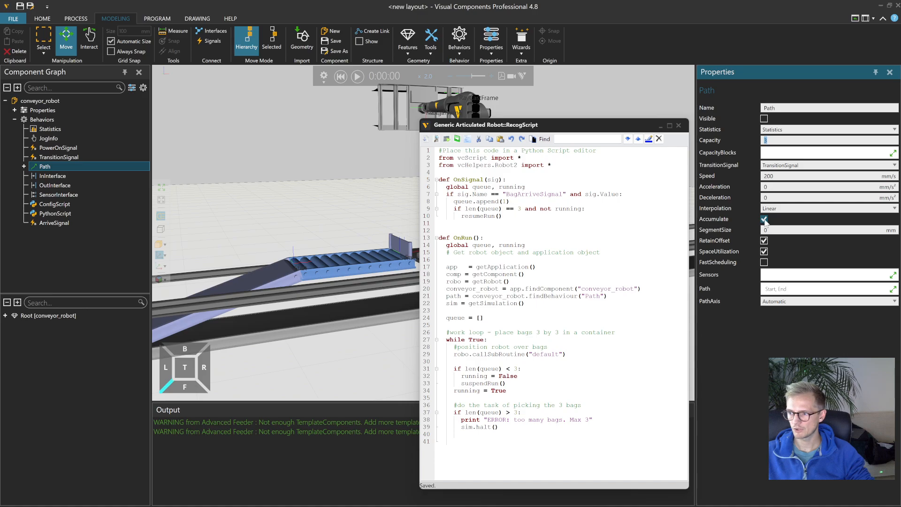
# - Clear the output messages and bring conveyor_robot into view in the layout
pyautogui.moveTo(310, 273); pyautogui.dragTo(306, 301, button='right')
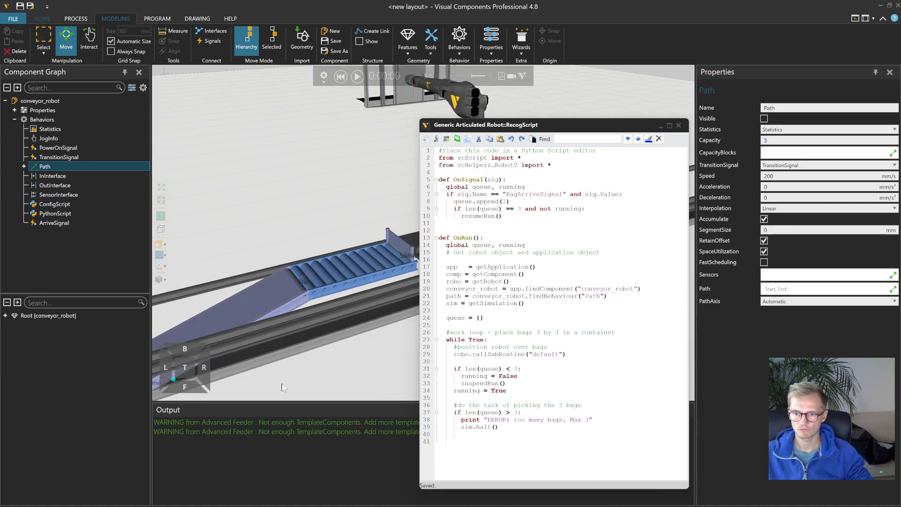
pyautogui.rightClick(325, 435)
pyautogui.click(347, 441)
pyautogui.moveTo(346, 316); pyautogui.dragTo(322, 281, button='middle')
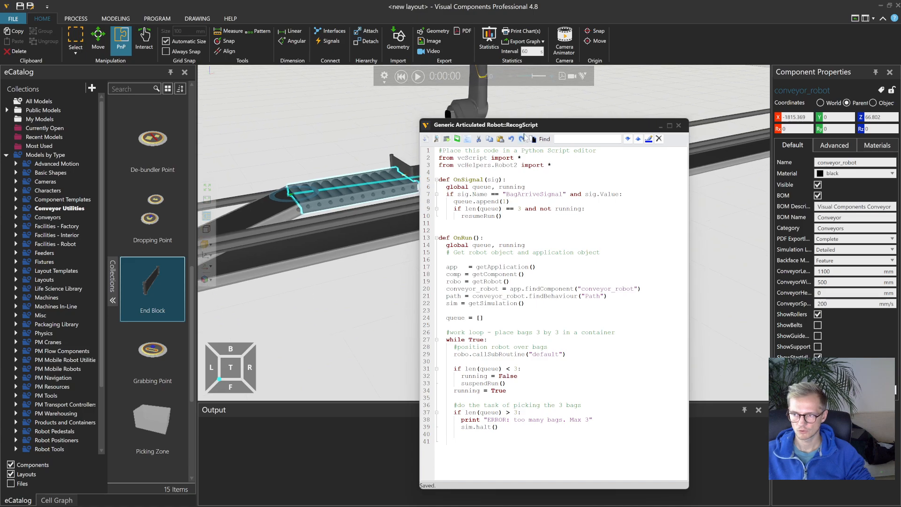
# - Run the simulation at up to about 109x, examine how bags queue on conveyor_robot, reset the run, and clear the output messages
pyautogui.moveTo(537, 126); pyautogui.dragTo(630, 114)
pyautogui.scroll(-3, 485, 320)
pyautogui.moveTo(485, 320); pyautogui.dragTo(441, 315, button='right')
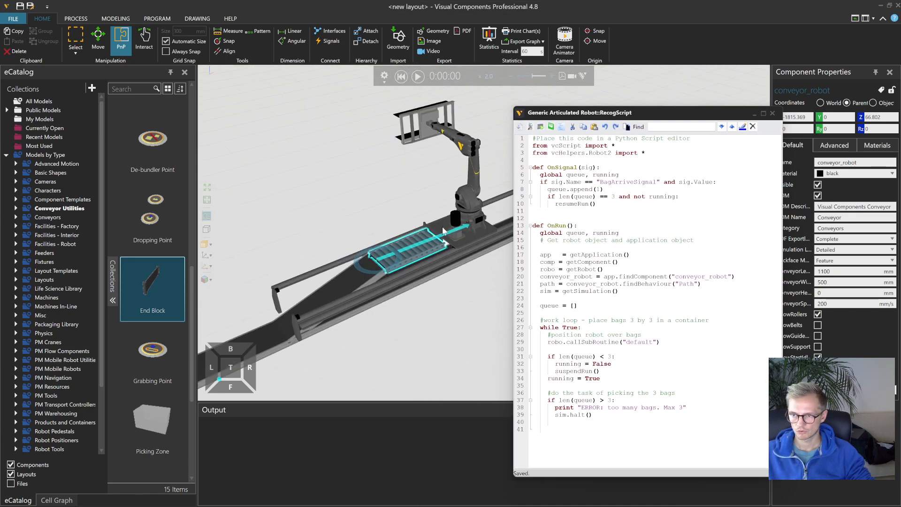
pyautogui.click(418, 76)
pyautogui.moveTo(533, 77); pyautogui.dragTo(541, 78)
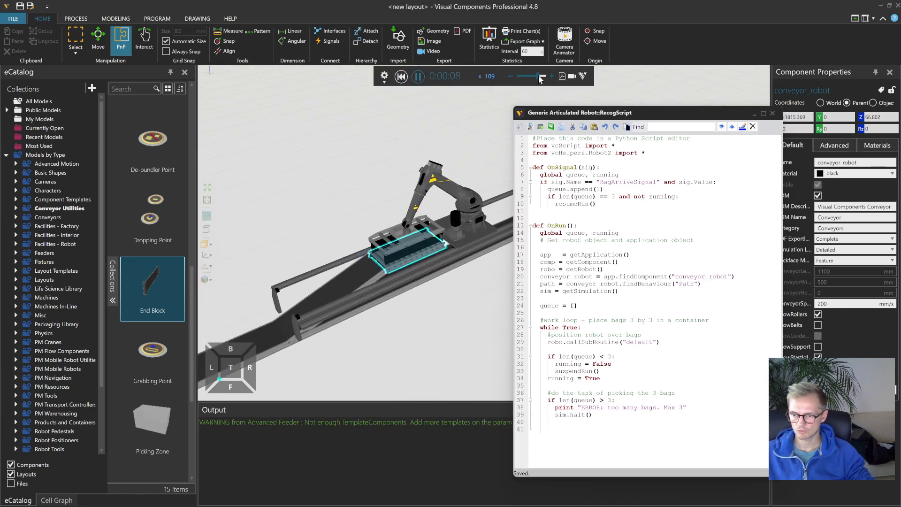
pyautogui.moveTo(418, 235); pyautogui.dragTo(436, 251, button='right')
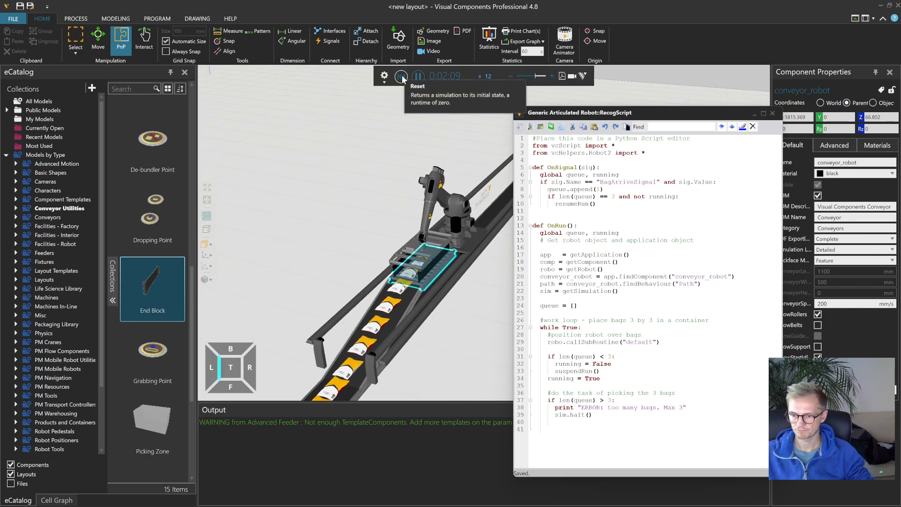
pyautogui.click(401, 76)
pyautogui.rightClick(403, 425)
pyautogui.click(421, 437)
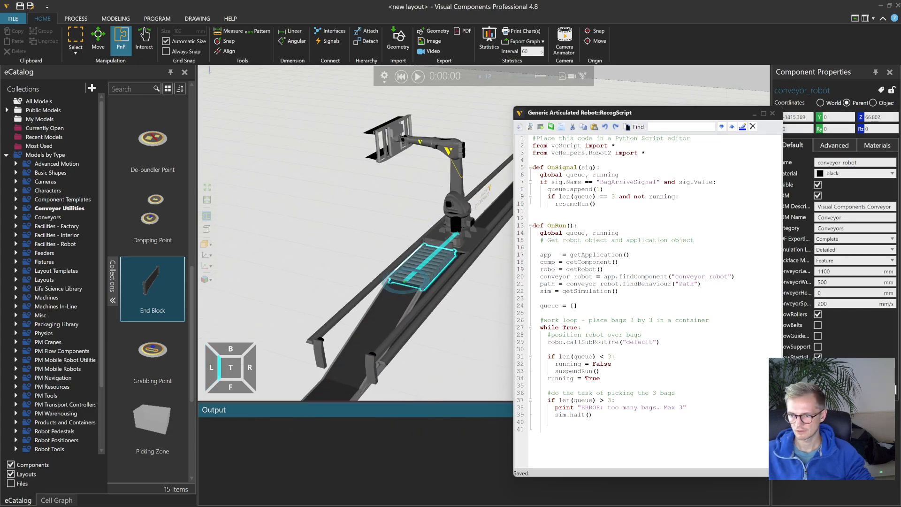
# - Display the signal connections and examine which signals conveyor_robot and the Generic Articulated Robot offer
pyautogui.click(331, 41)
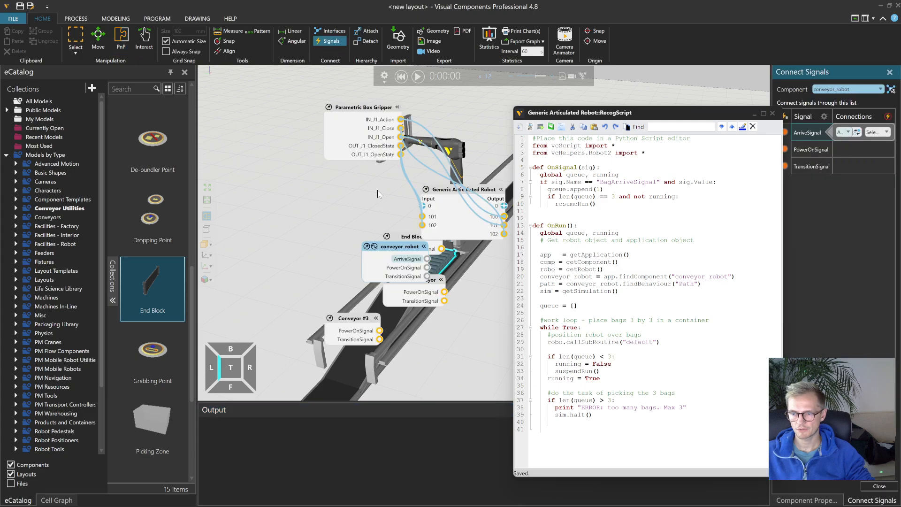
pyautogui.scroll(4, 487, 250)
pyautogui.moveTo(481, 272); pyautogui.dragTo(445, 357, button='right')
pyautogui.moveTo(404, 301); pyautogui.dragTo(437, 246, button='right')
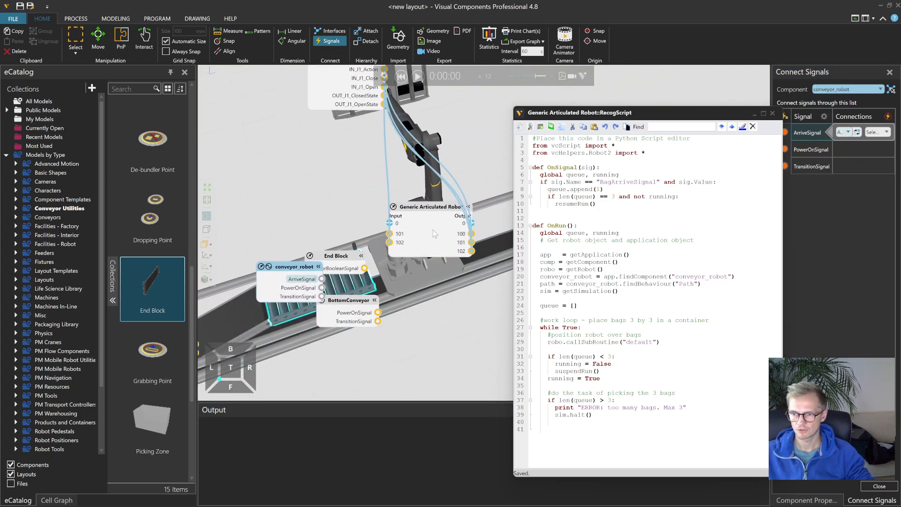
pyautogui.moveTo(421, 205); pyautogui.dragTo(413, 210)
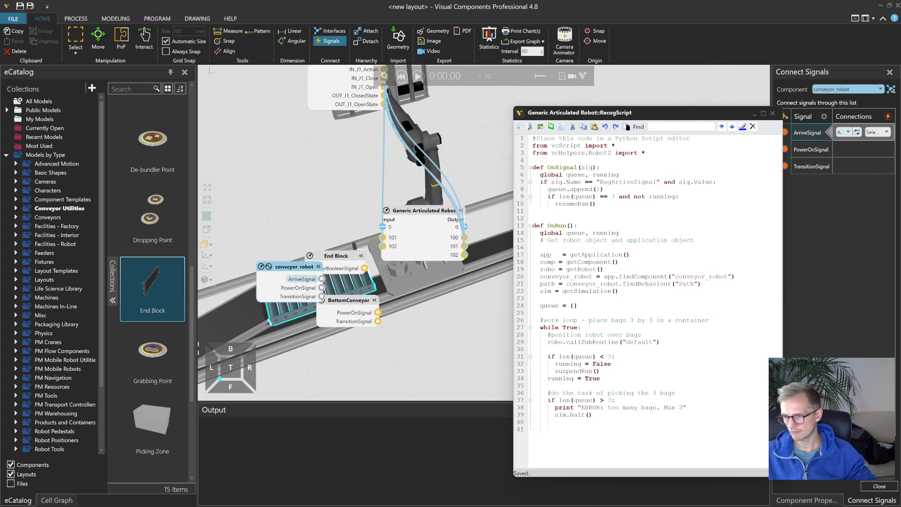
# - Add a Boolean signal behavior named BagArriveSignal to the Generic Articulated Robot, matching the name used in RecogScript
pyautogui.doubleClick(624, 183)
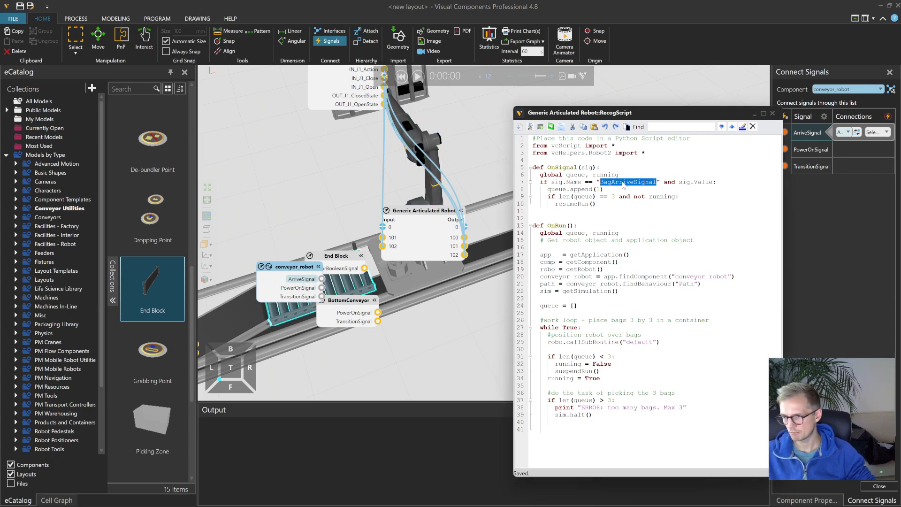
pyautogui.click(434, 199)
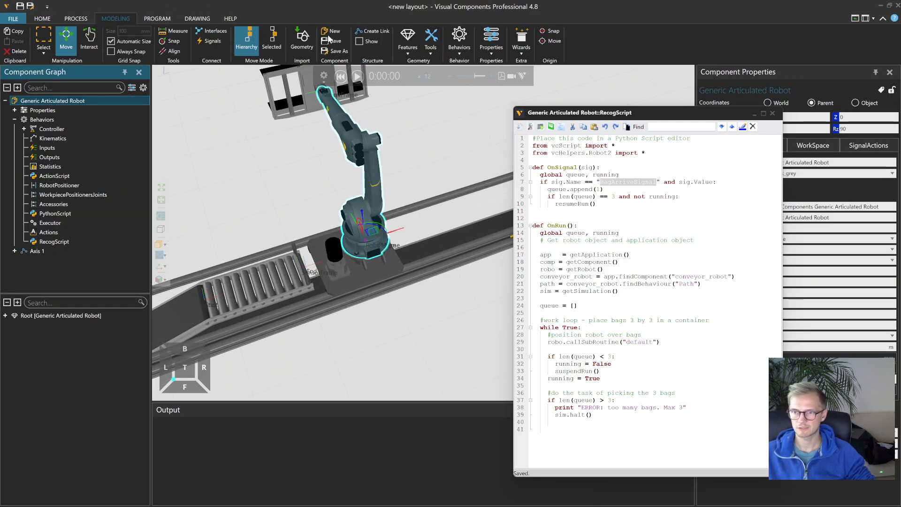
pyautogui.click(463, 46)
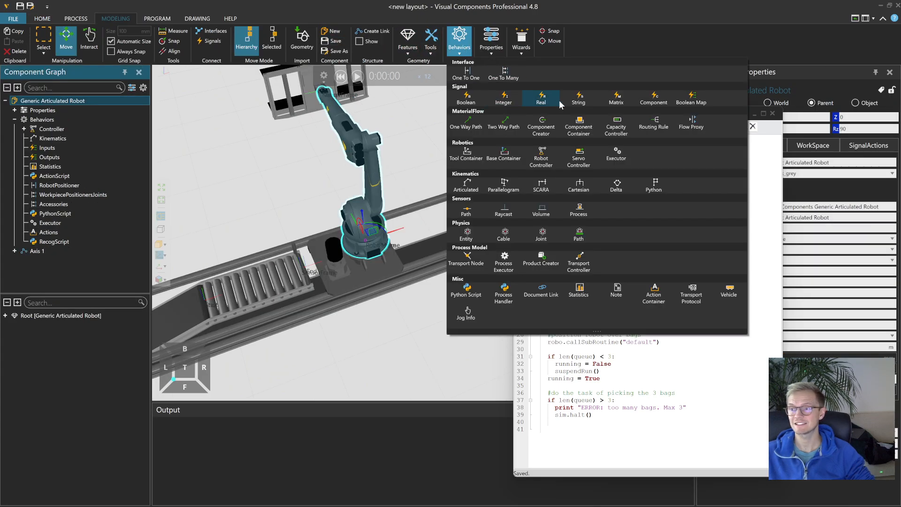
pyautogui.click(468, 99)
pyautogui.moveTo(711, 116); pyautogui.dragTo(647, 105)
pyautogui.doubleClick(794, 109)
pyautogui.write('BagArriveSignal')
pyautogui.press('Return')
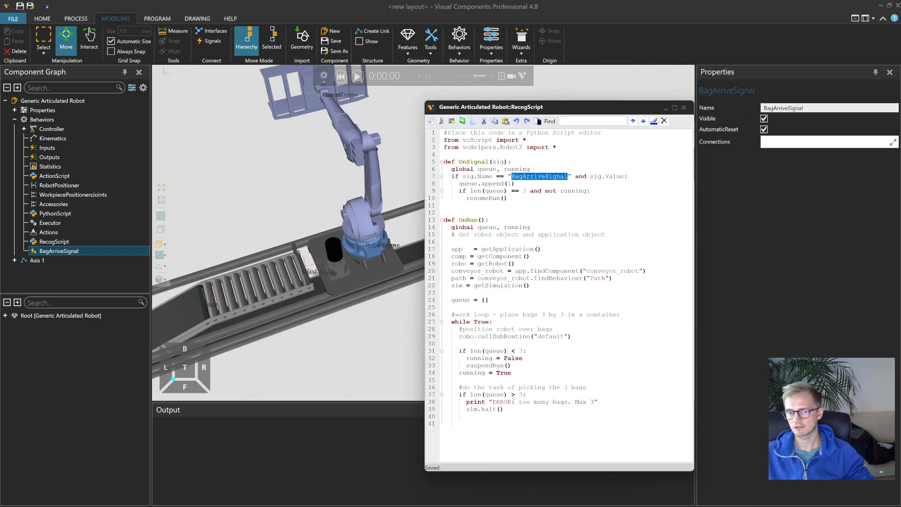
# - Connect the robot's BagArriveSignal behavior to RecogScript
pyautogui.click(888, 147)
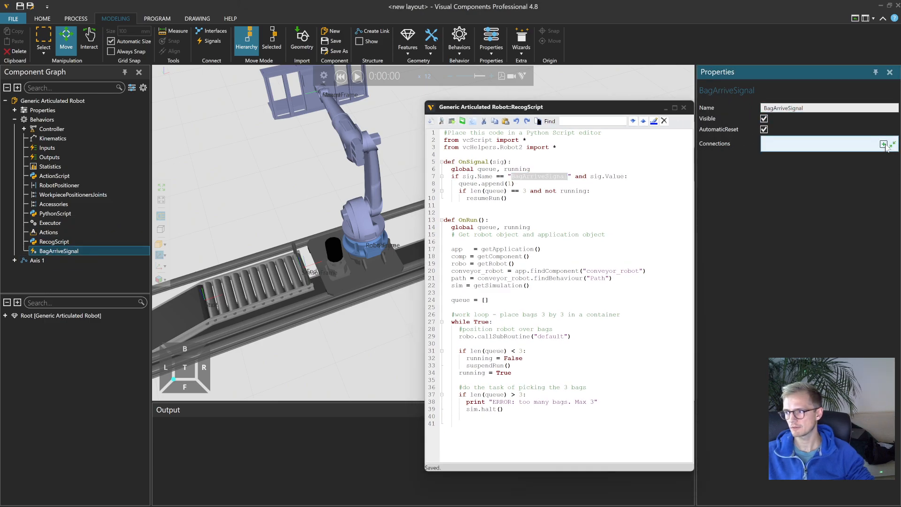
pyautogui.click(884, 145)
pyautogui.scroll(-3, 418, 298)
pyautogui.click(419, 327)
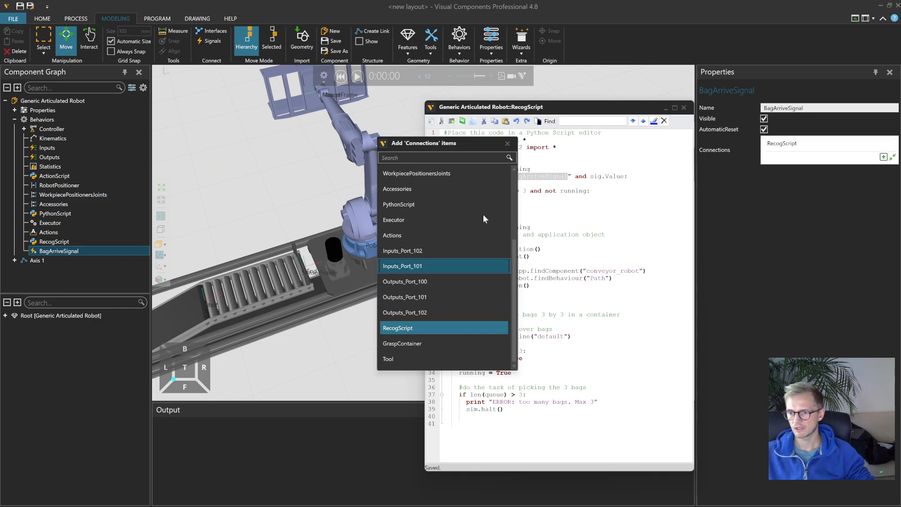
pyautogui.click(508, 144)
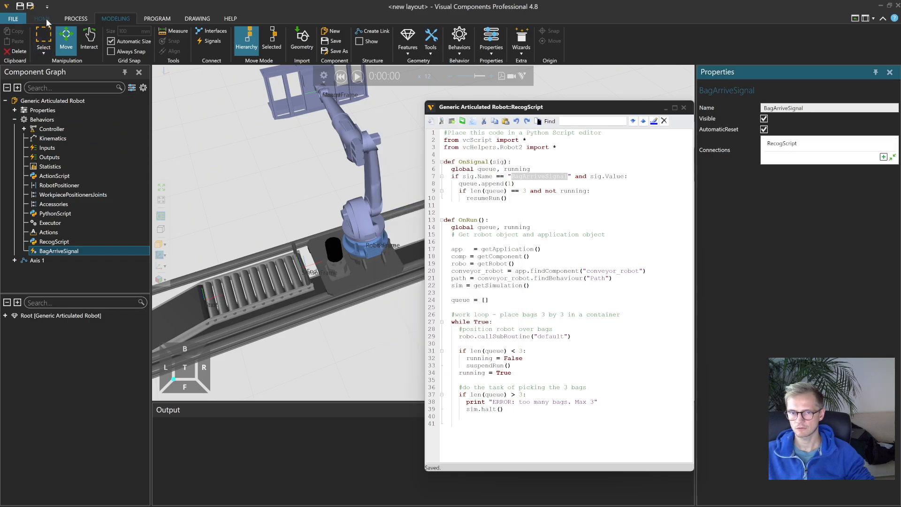
# - Review the OnSignal function, and wire conveyor_robot's TransitionSignal to the Generic Articulated Robot's BagArriveSignal
pyautogui.scroll(-3, 315, 219)
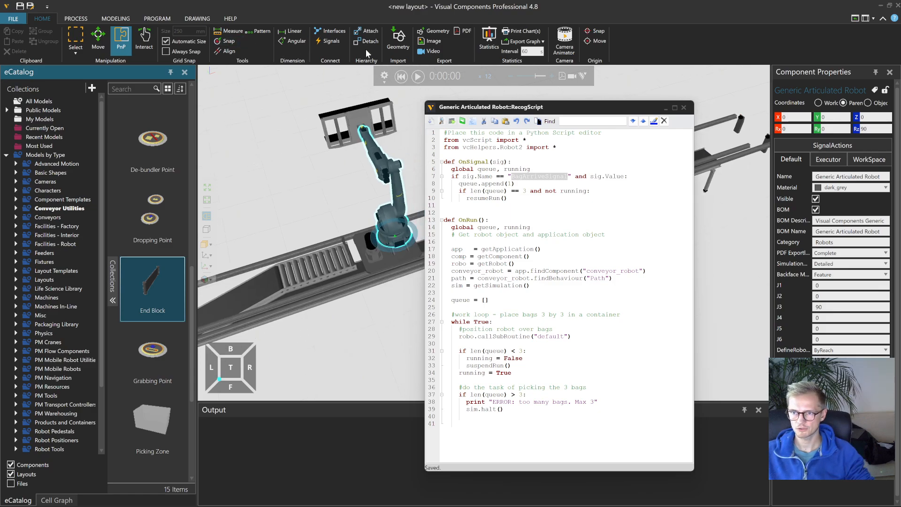
pyautogui.moveTo(445, 162); pyautogui.dragTo(508, 198)
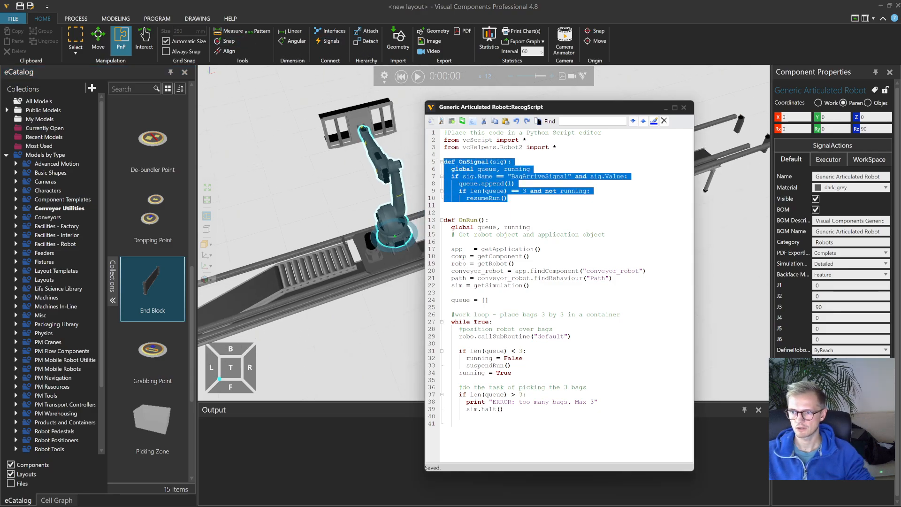
pyautogui.click(535, 191)
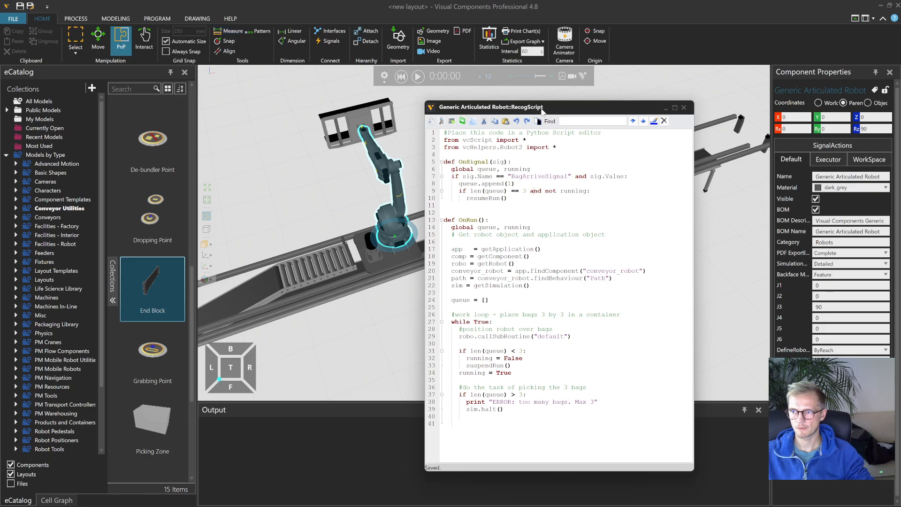
pyautogui.moveTo(540, 108); pyautogui.dragTo(618, 109)
pyautogui.click(327, 42)
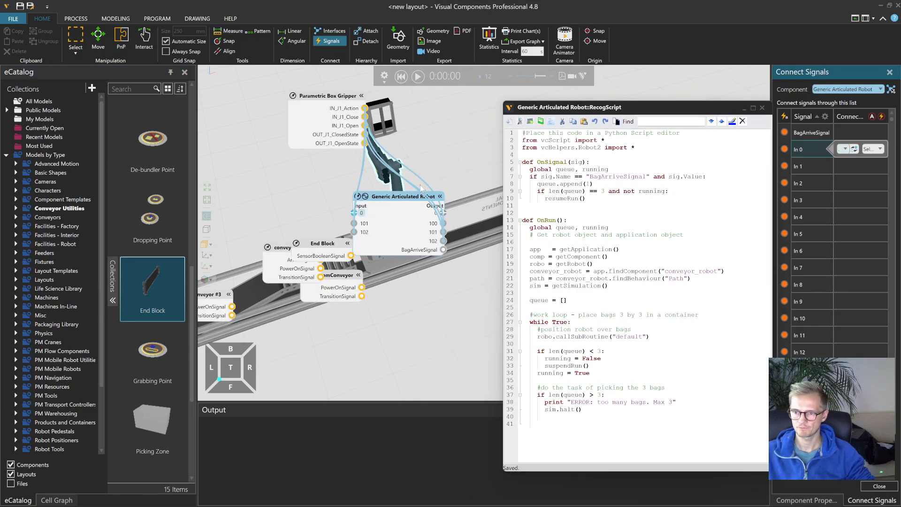
pyautogui.scroll(3, 243, 236)
pyautogui.click(463, 196)
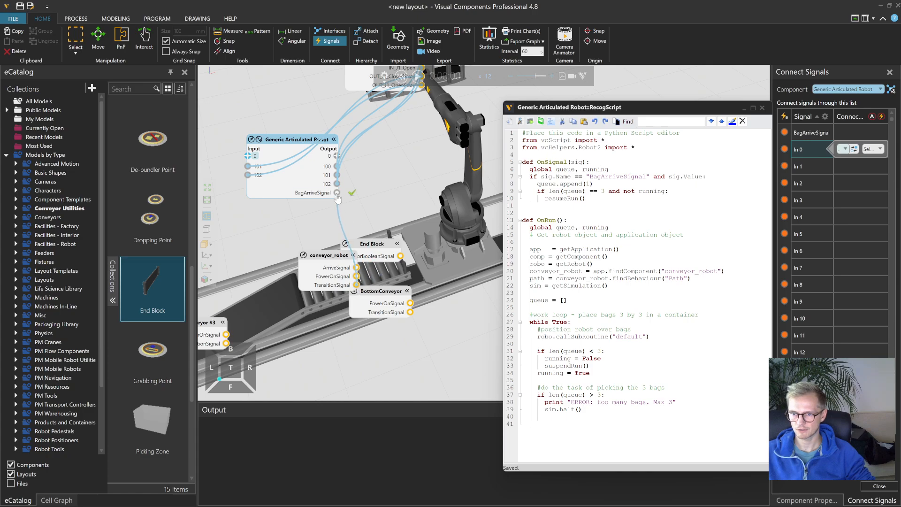
pyautogui.moveTo(336, 194); pyautogui.dragTo(337, 193)
pyautogui.scroll(-3, 388, 242)
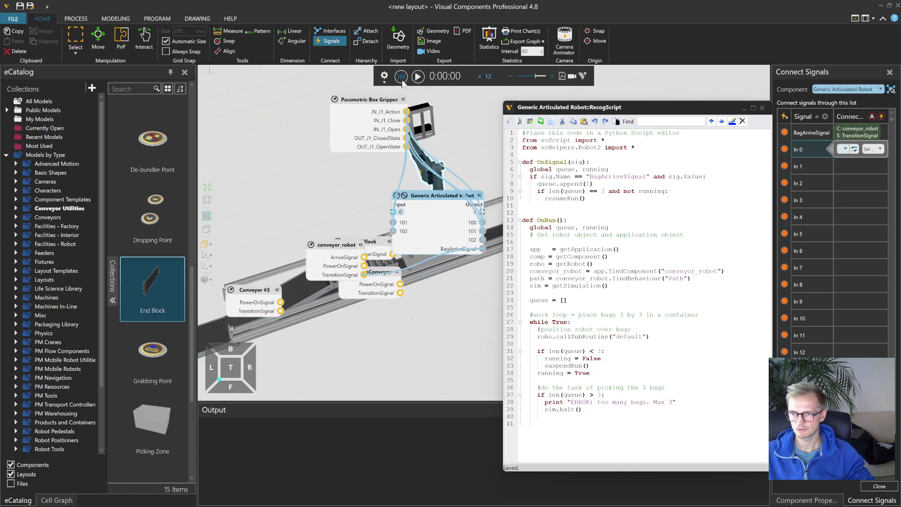
# - Run the simulation at 12x and at 1x speed, examine the bags arriving under the gripper, and reset the run
pyautogui.click(417, 76)
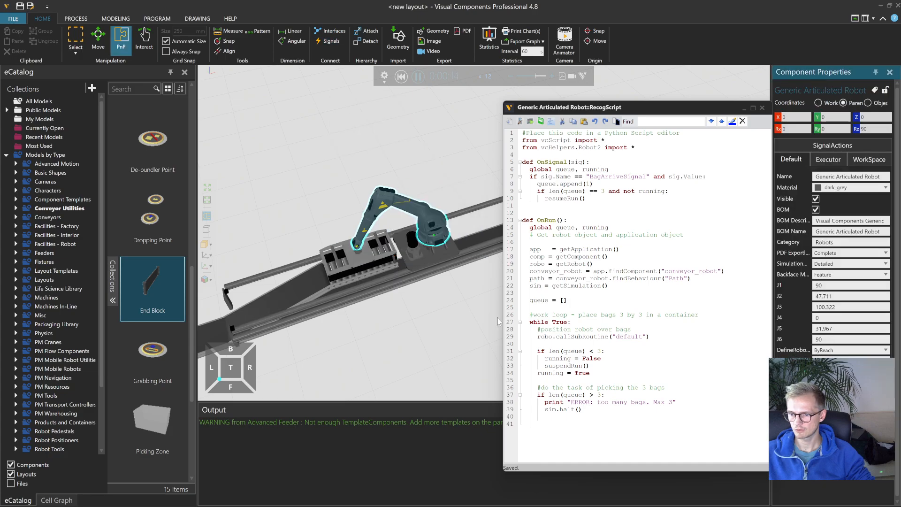
pyautogui.moveTo(446, 330); pyautogui.dragTo(352, 316, button='right')
pyautogui.scroll(4, 351, 317)
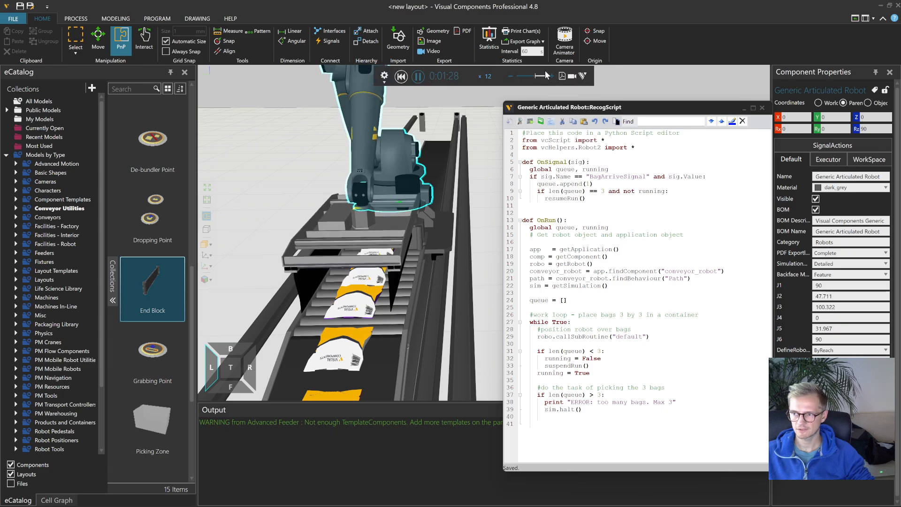
pyautogui.moveTo(535, 76); pyautogui.dragTo(531, 76)
pyautogui.moveTo(444, 296); pyautogui.dragTo(407, 272, button='right')
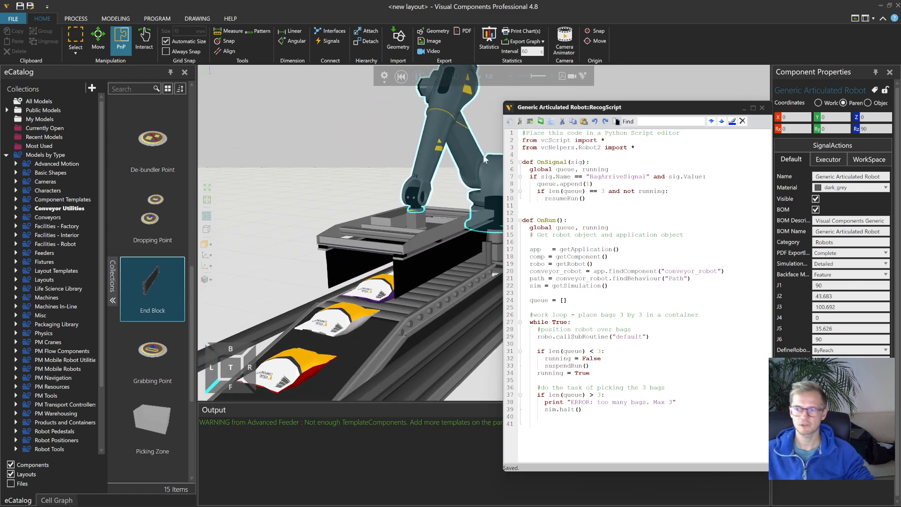
pyautogui.moveTo(603, 108); pyautogui.dragTo(615, 106)
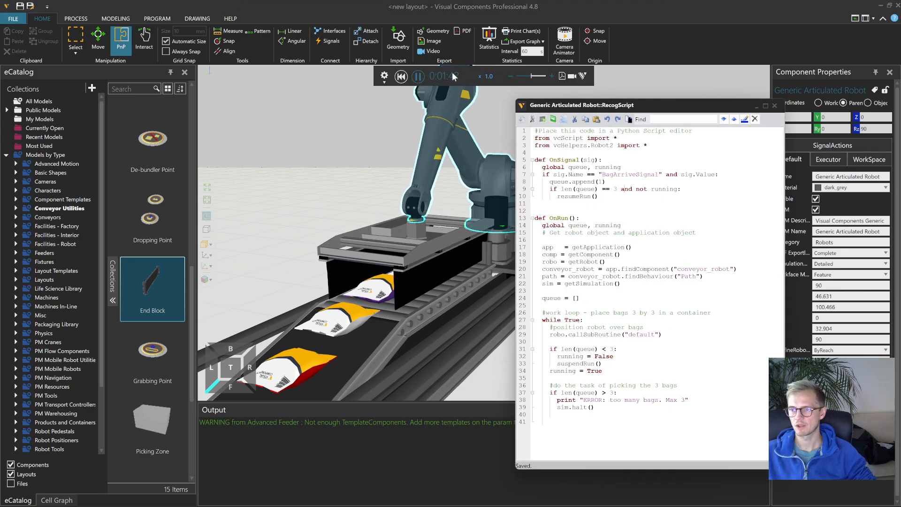
pyautogui.click(419, 78)
pyautogui.scroll(-3, 274, 230)
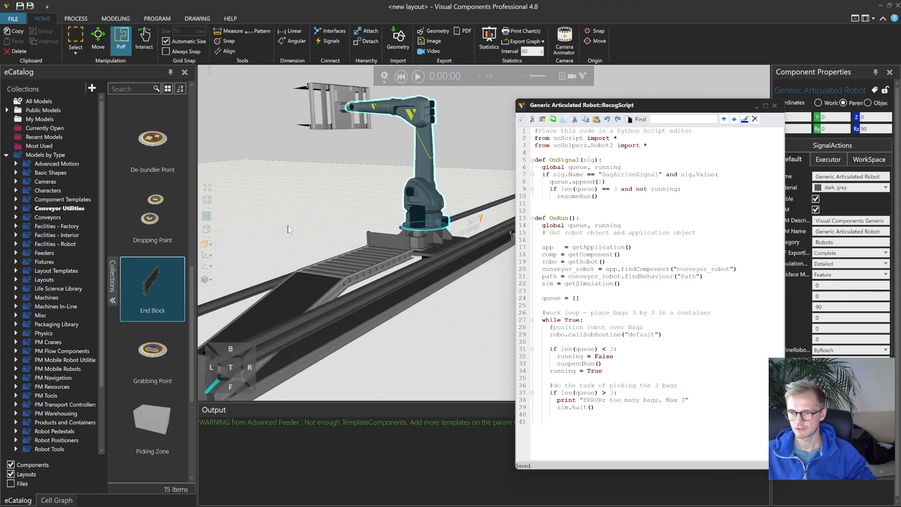
pyautogui.scroll(3, 332, 204)
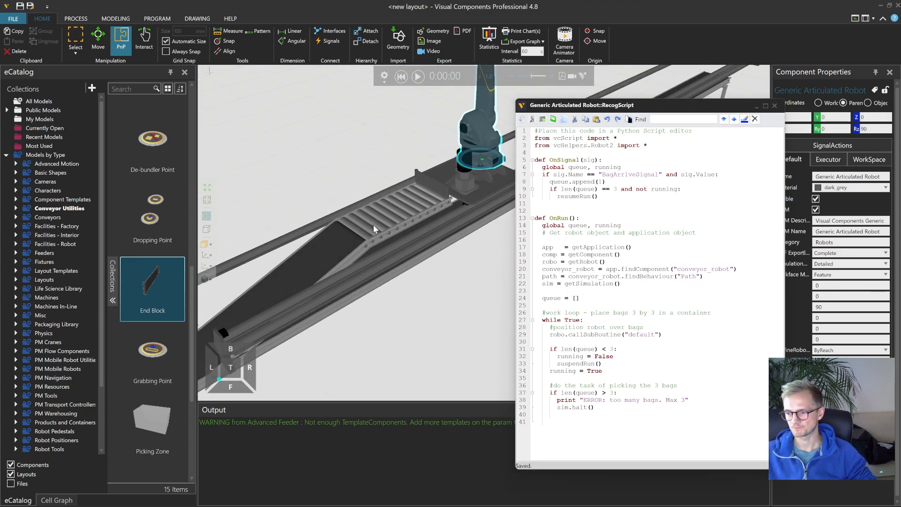
# - Clear the output messages and start a new line at loop level below sim.halt() in RecogScript
pyautogui.click(558, 414)
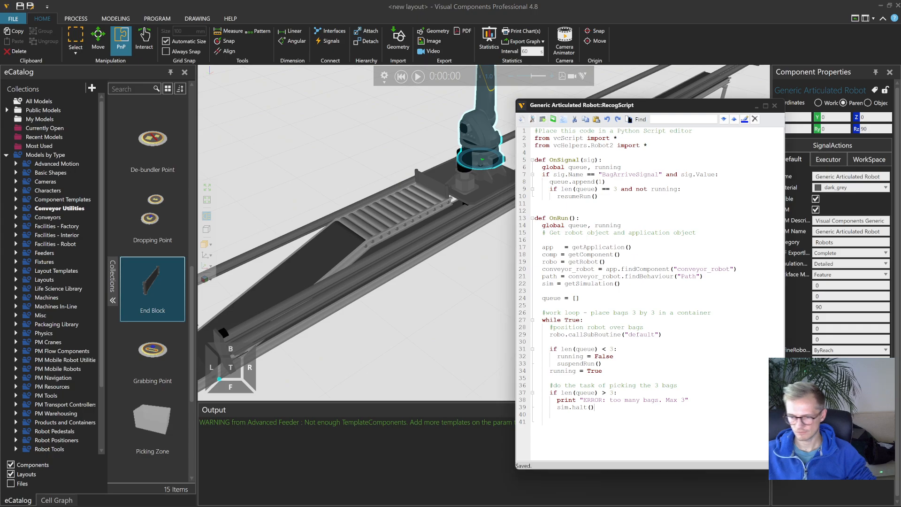
pyautogui.rightClick(418, 426)
pyautogui.click(432, 433)
pyautogui.click(557, 415)
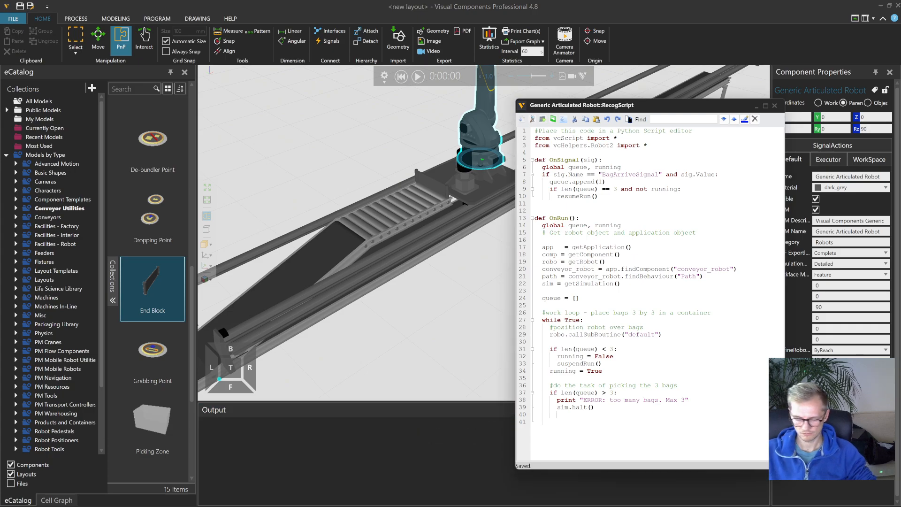
pyautogui.press('BackSpace')
pyautogui.press('Return')
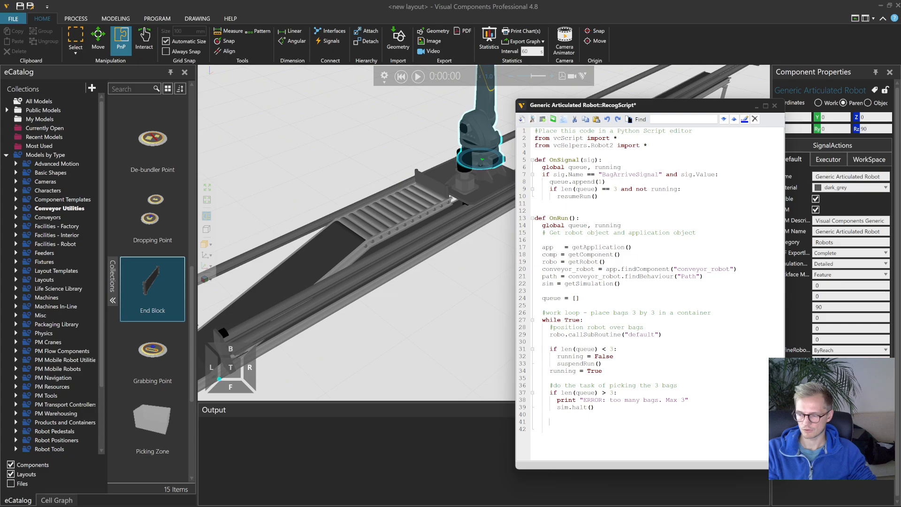
pyautogui.moveTo(695, 109); pyautogui.dragTo(678, 110)
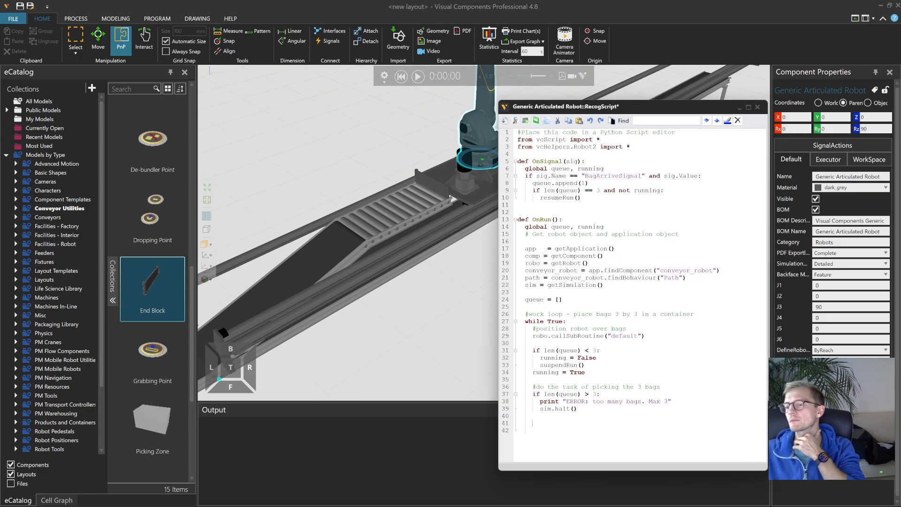
pyautogui.moveTo(636, 113); pyautogui.dragTo(634, 113)
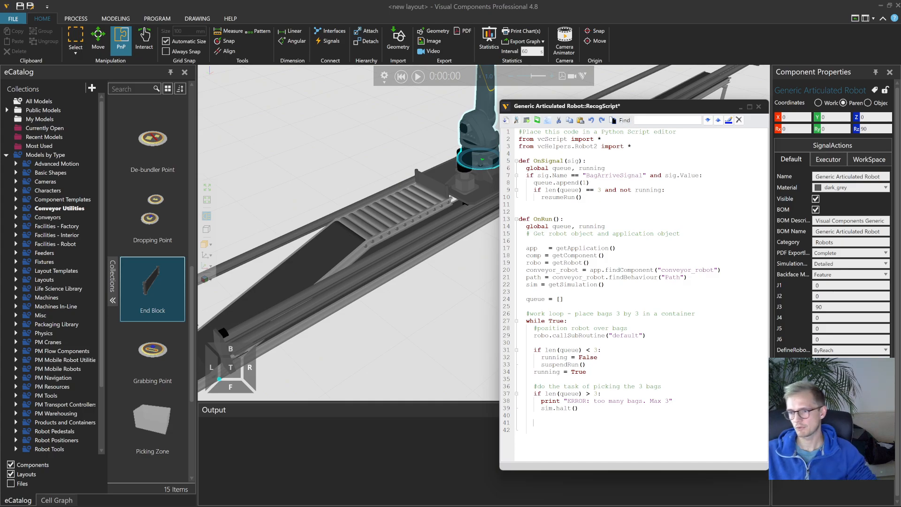
# - Add a new subprogram to the robot's program and name it pick_and_rotate
pyautogui.click(155, 18)
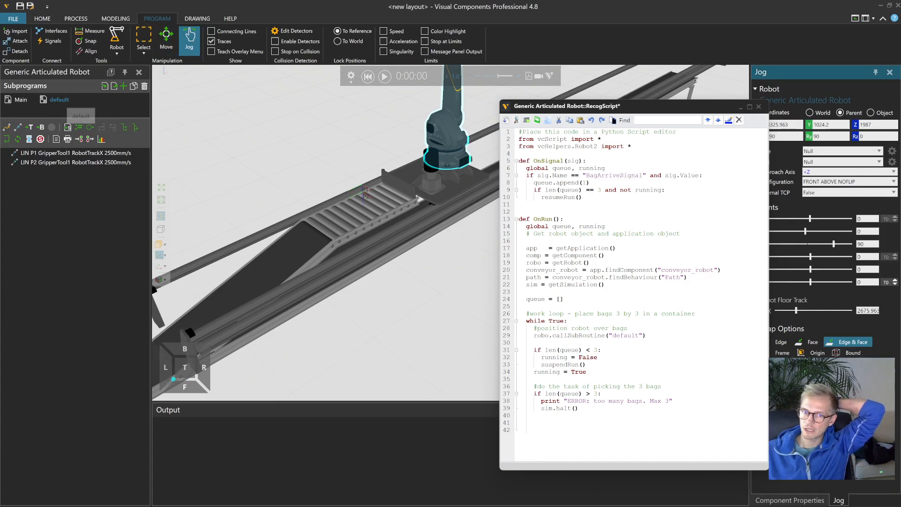
pyautogui.click(123, 86)
pyautogui.doubleClick(115, 100)
pyautogui.write('pick')
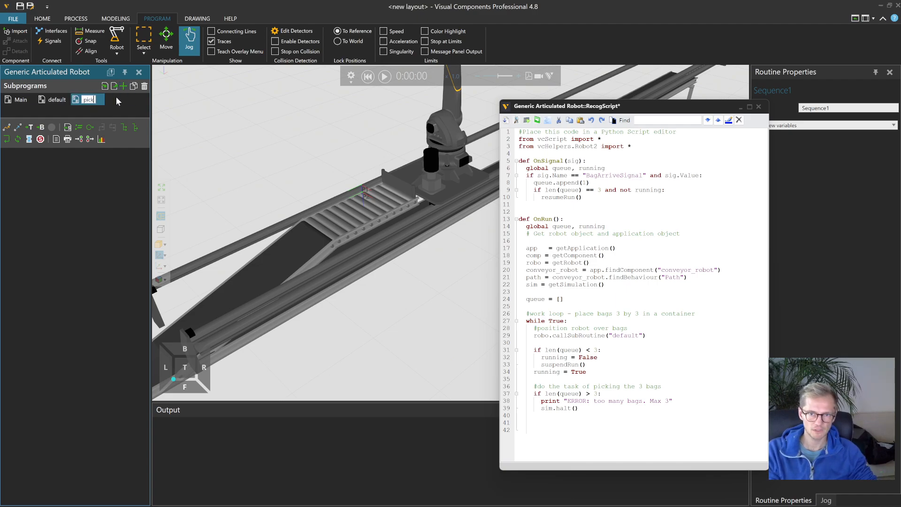
pyautogui.write('_an')
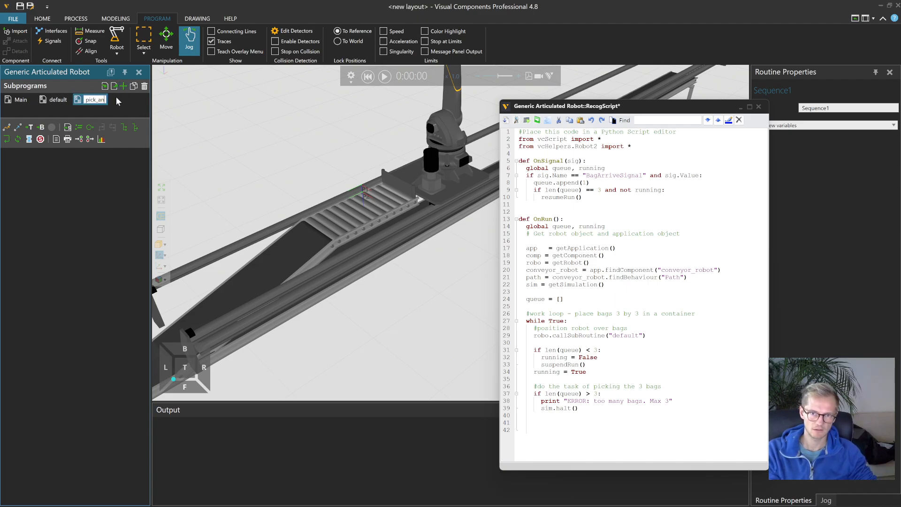
pyautogui.write('d_rotate')
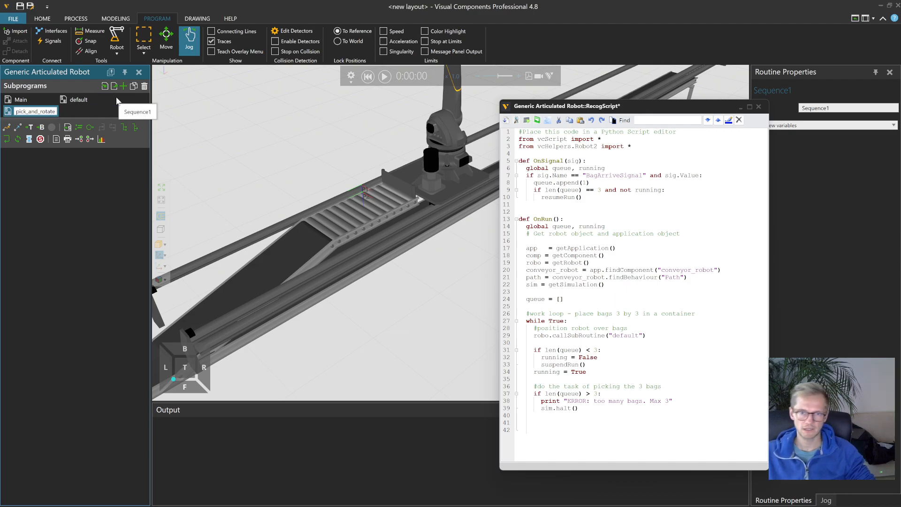
pyautogui.press('Return')
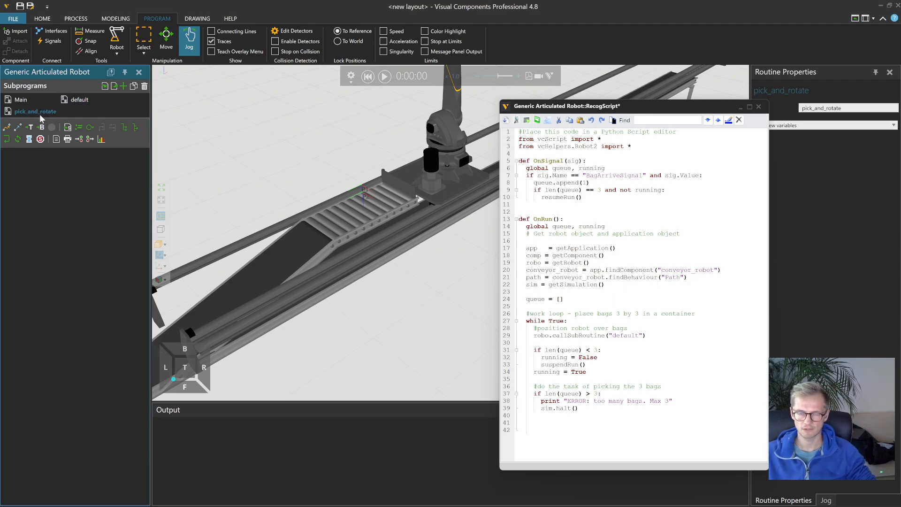
# - Bring the robot to the default routine's P2 position and record it as a linear move in pick_and_rotate
pyautogui.click(74, 101)
pyautogui.click(72, 161)
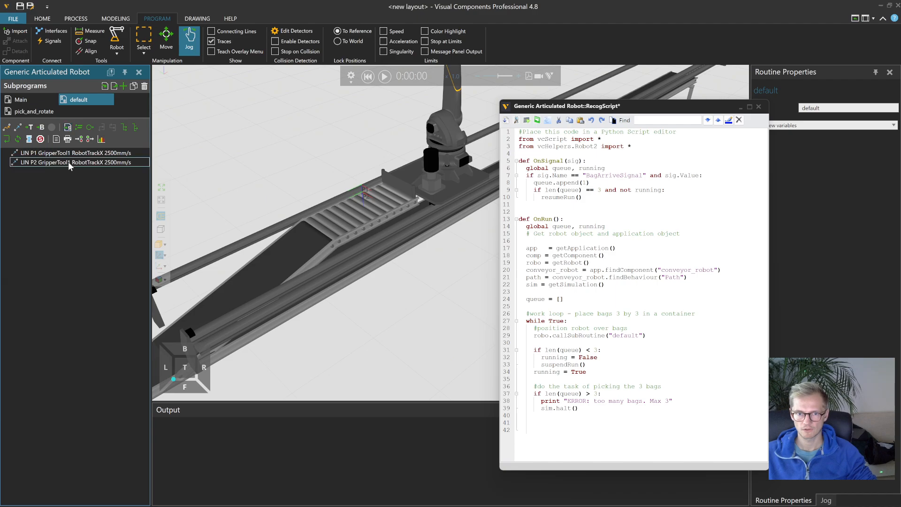
pyautogui.press('Up')
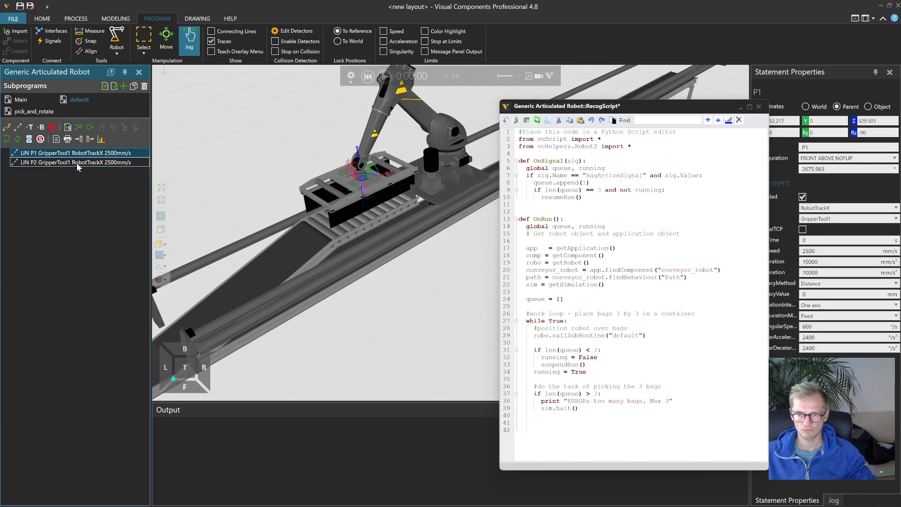
pyautogui.click(75, 163)
pyautogui.doubleClick(37, 111)
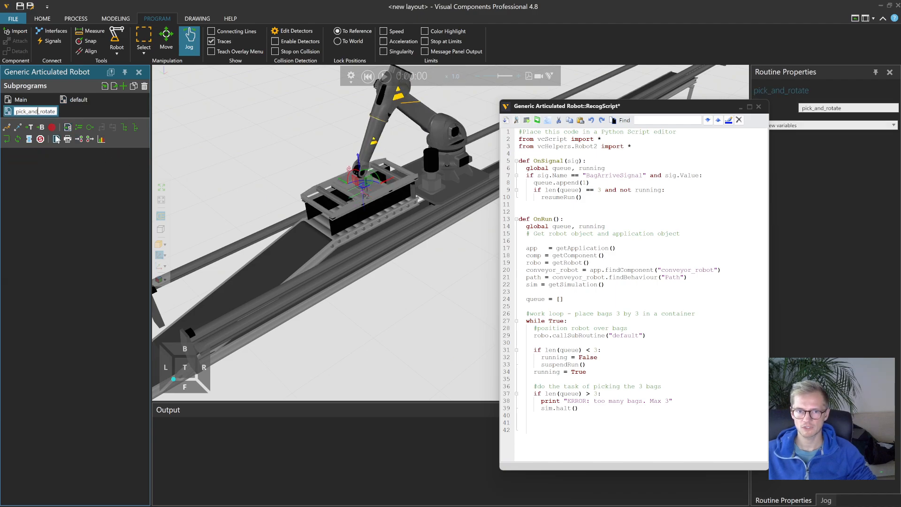
pyautogui.click(19, 130)
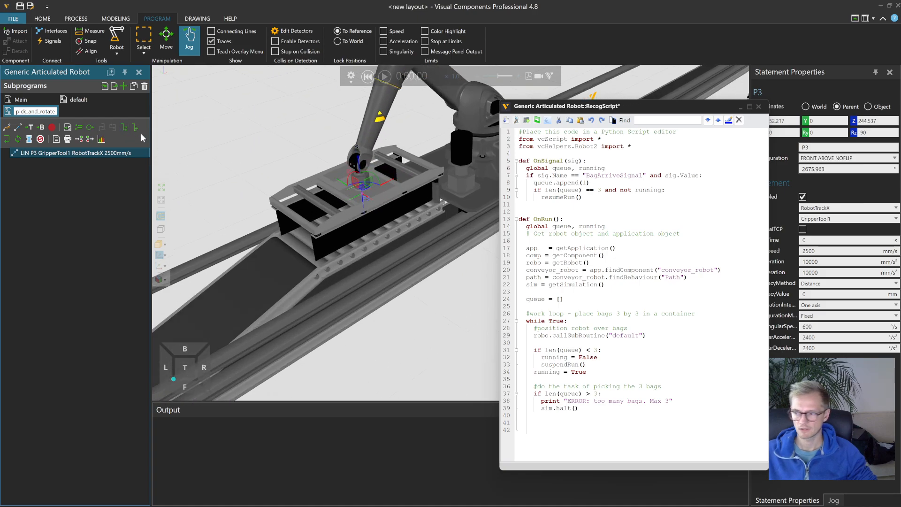
# - Add a set-output statement to pick_and_rotate with output port 1 and value True
pyautogui.click(834, 501)
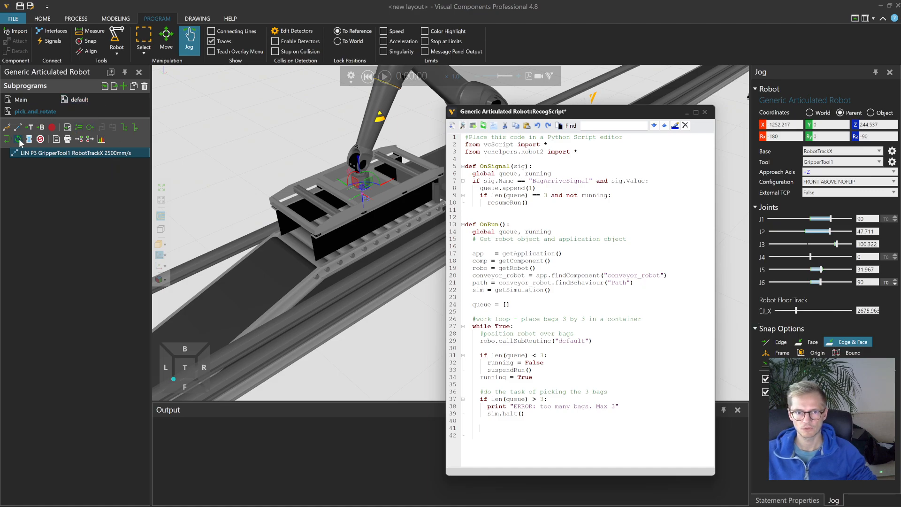
pyautogui.click(90, 140)
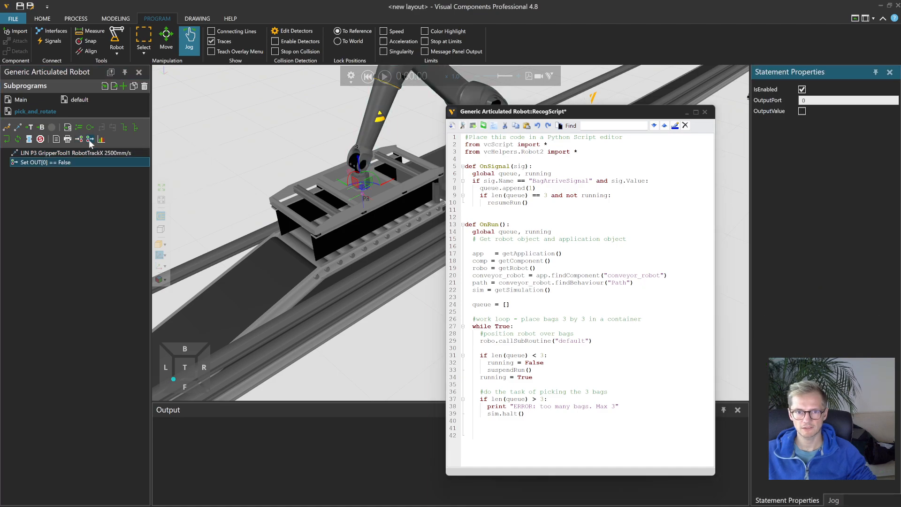
pyautogui.click(789, 102)
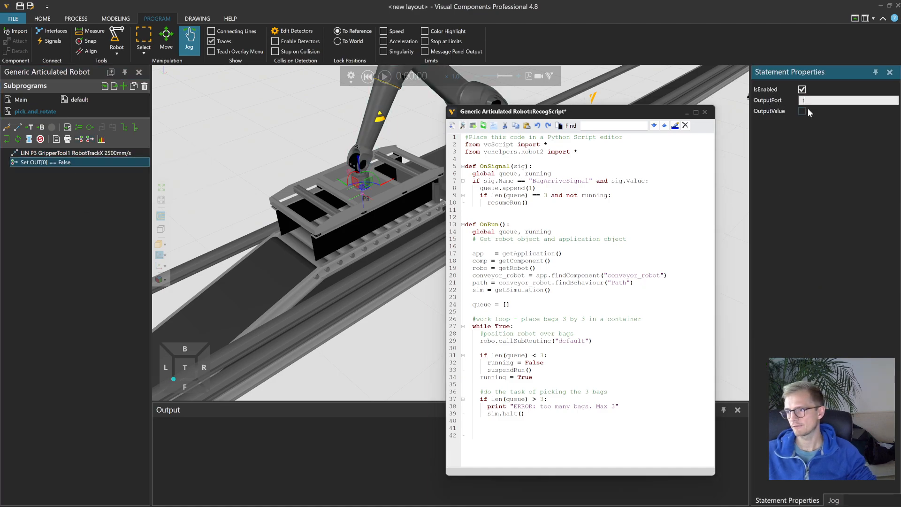
pyautogui.click(803, 112)
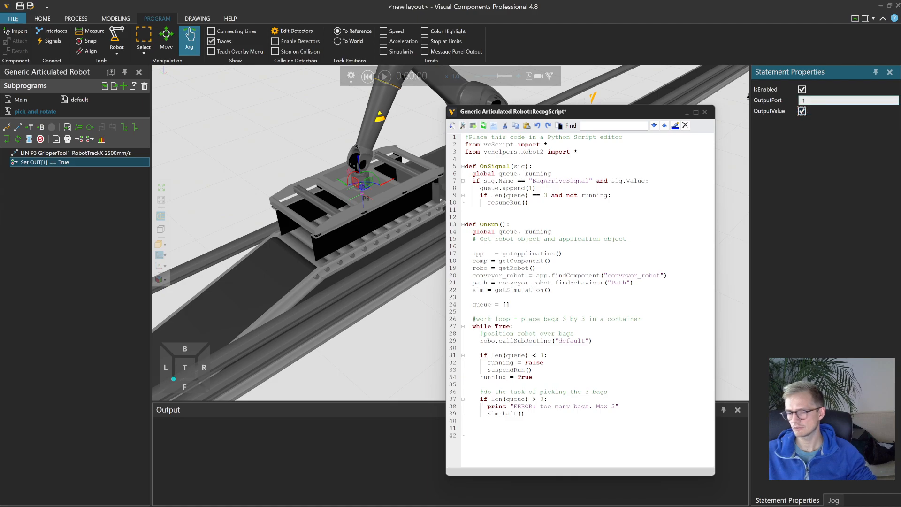
# - Examine the Generic Articulated Robot's signal action settings, including the available outputs and the tool used for grasping
pyautogui.moveTo(547, 112); pyautogui.dragTo(591, 139)
pyautogui.click(777, 101)
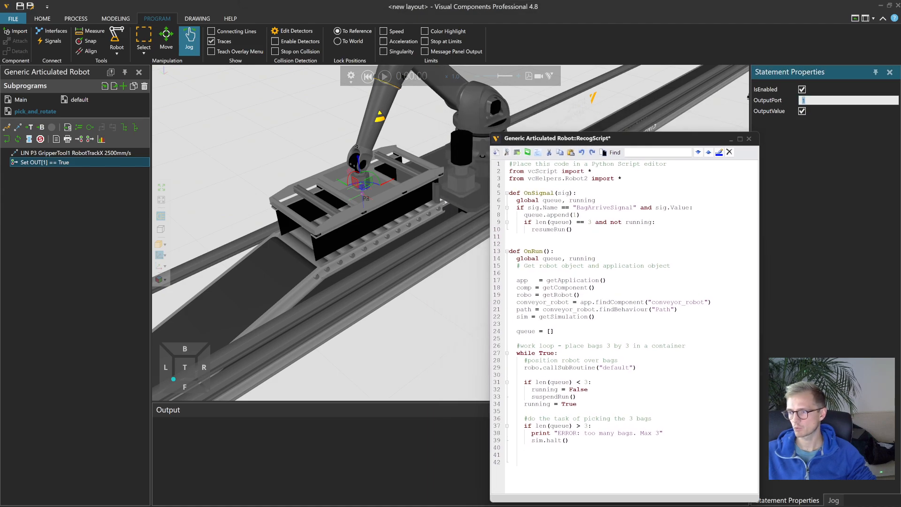
pyautogui.moveTo(503, 144); pyautogui.dragTo(522, 142)
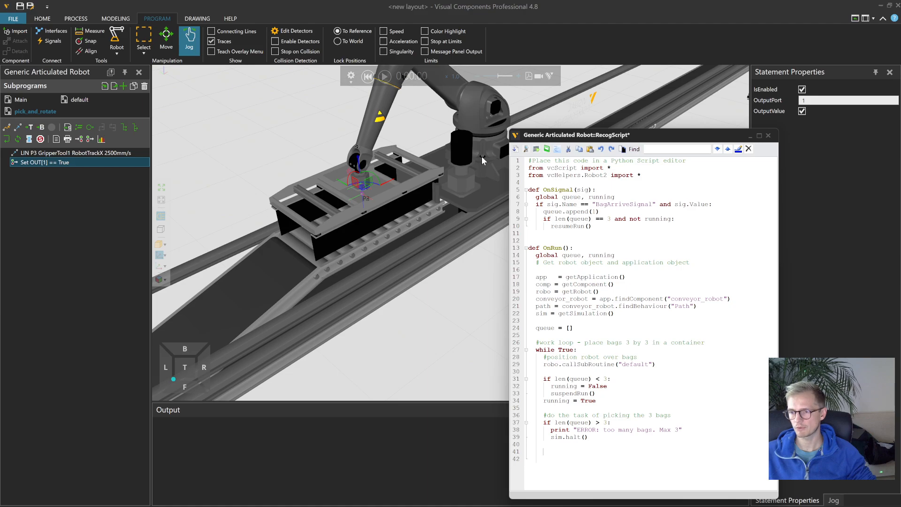
pyautogui.click(482, 119)
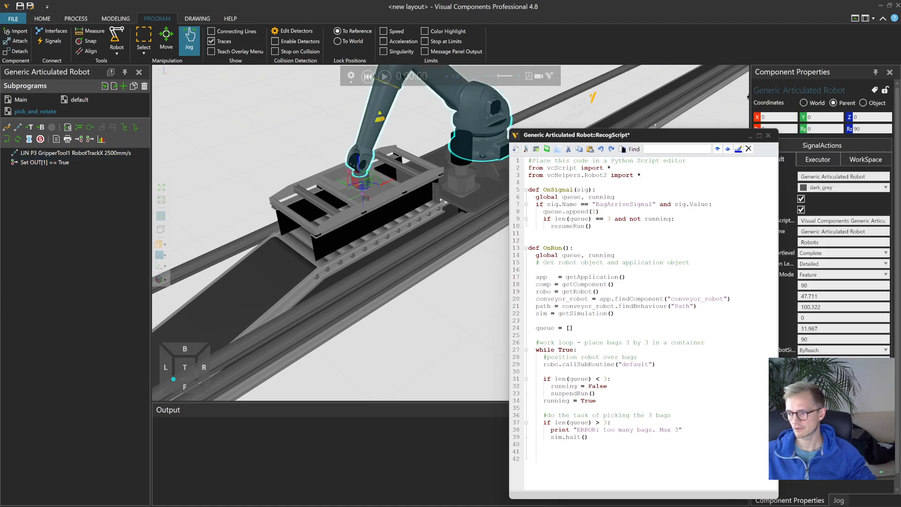
pyautogui.moveTo(679, 138); pyautogui.dragTo(632, 126)
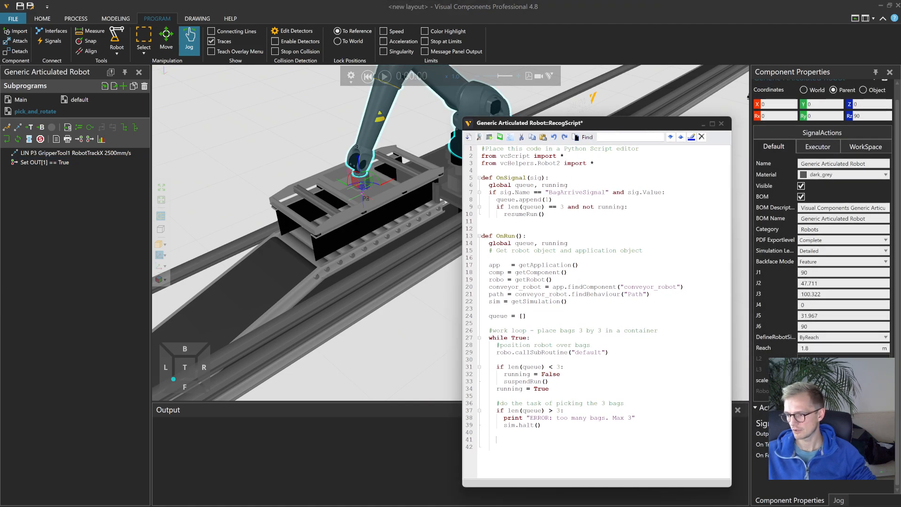
pyautogui.click(840, 434)
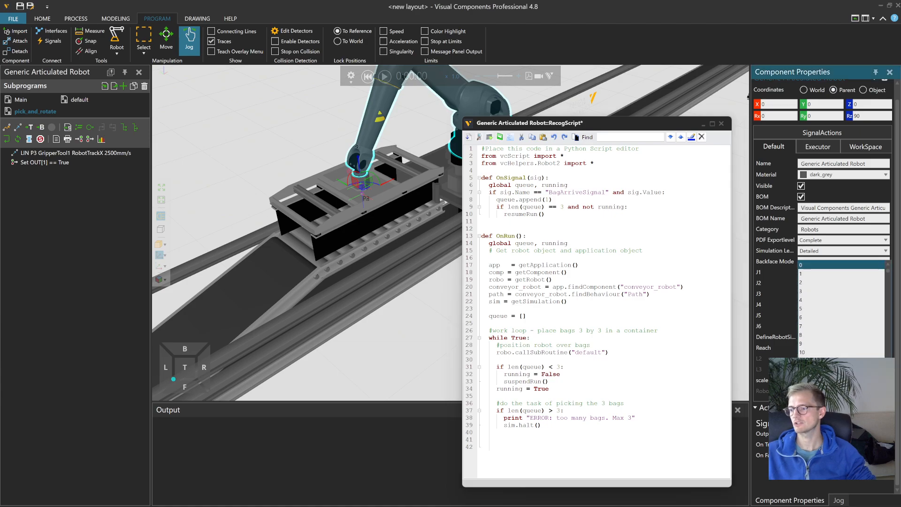
pyautogui.click(809, 267)
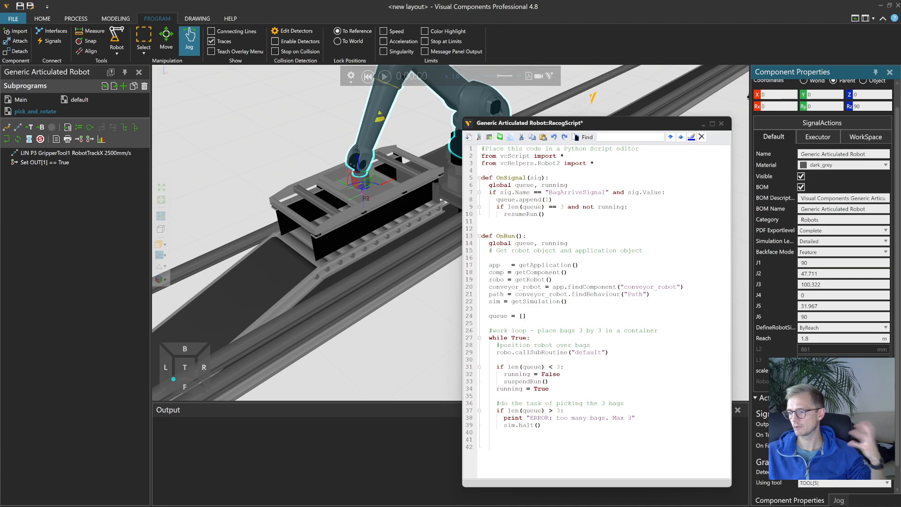
pyautogui.scroll(-1, 823, 287)
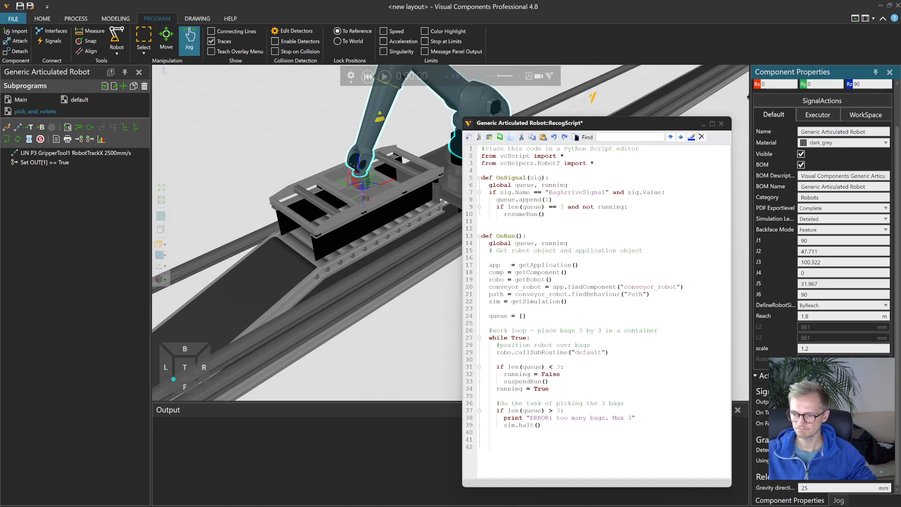
# - Duplicate the commented default subroutine call below sim.halt() in RecogScript and change the copy's comment to "#pick 3 bags"
pyautogui.click(497, 440)
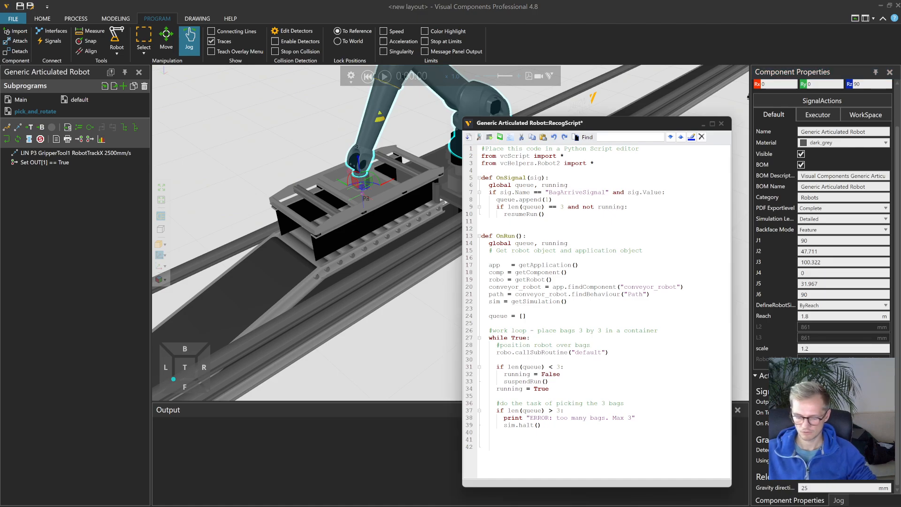
pyautogui.hotkey('shift', 'Home')
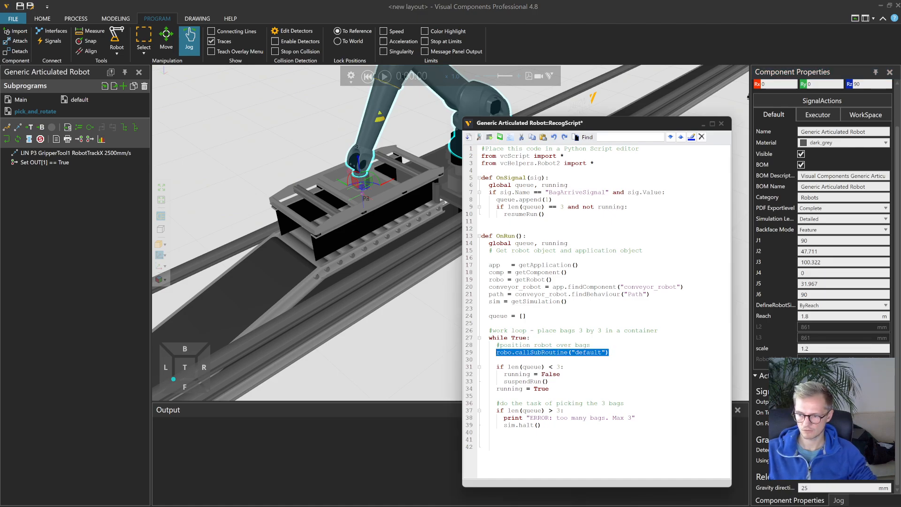
pyautogui.hotkey('shift', 'Up')
pyautogui.hotkey('ctrl', 'c')
pyautogui.click(496, 440)
pyautogui.hotkey('ctrl', 'v')
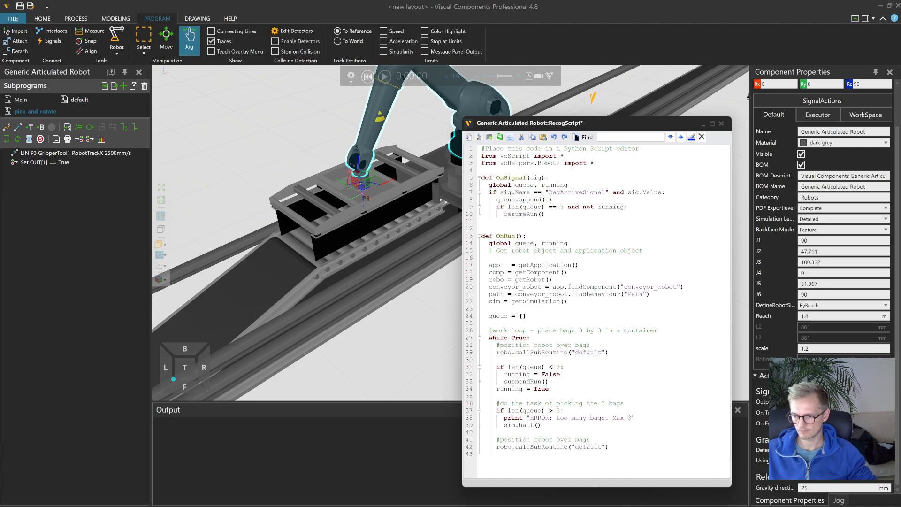
pyautogui.hotkey('shift', 'End')
pyautogui.write('pick')
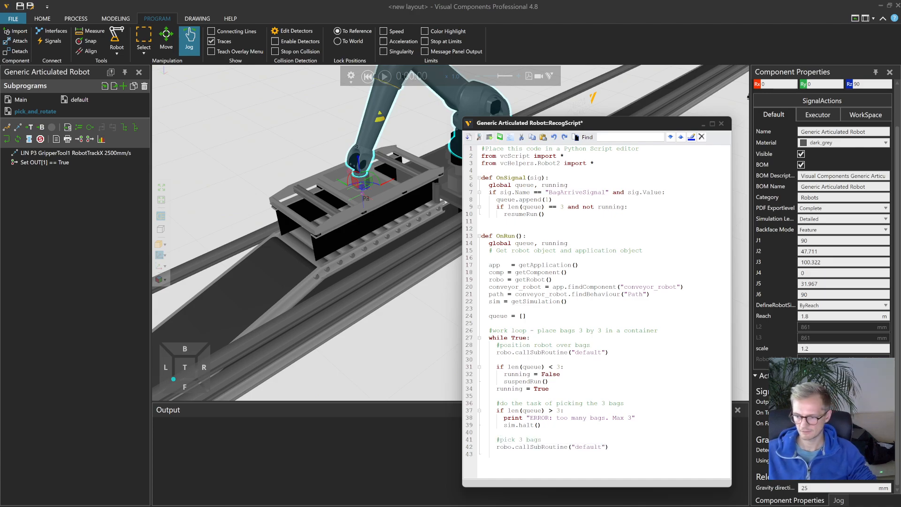
# - Replace the routine name in the copied callSubRoutine line with "pick_and_rotate"
pyautogui.click(35, 111)
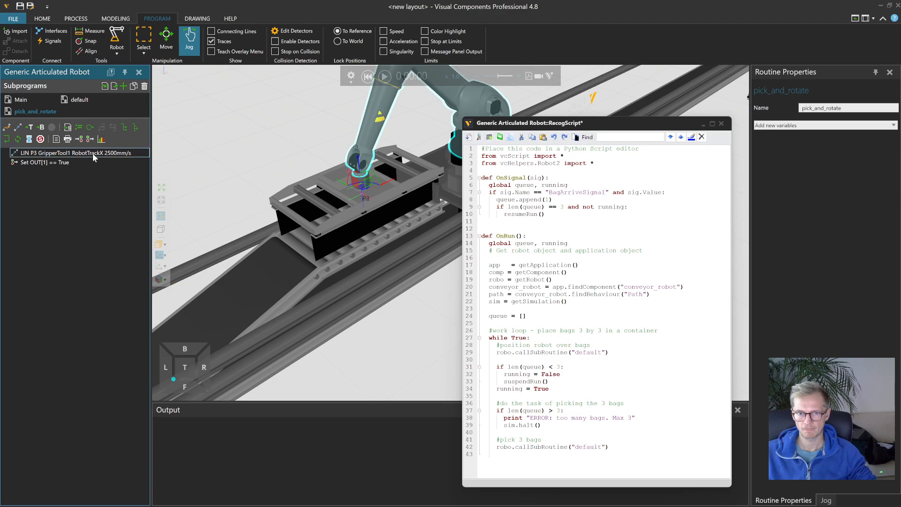
pyautogui.click(858, 107)
pyautogui.doubleClick(588, 447)
pyautogui.hotkey('ctrl', 'v')
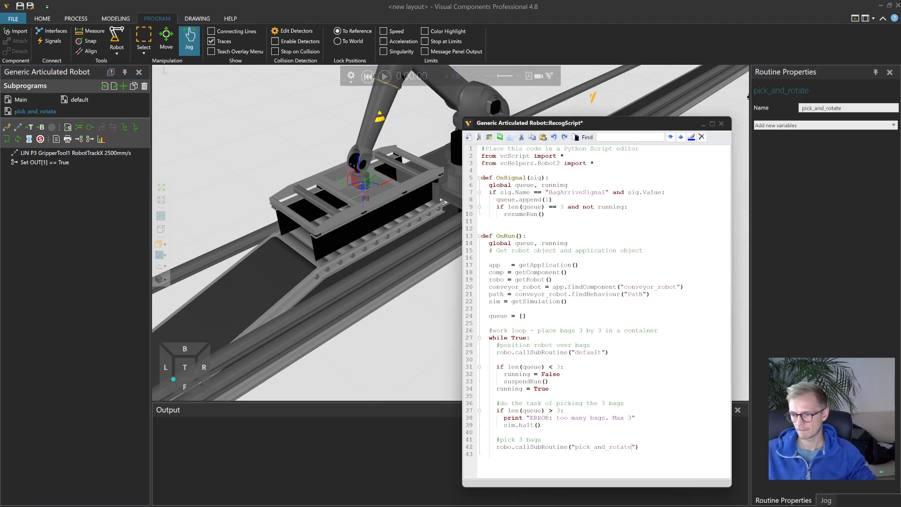
# - Copy the default routine's P1 linear move to the end of pick_and_rotate, and delete the P3 move from that subprogram
pyautogui.click(69, 181)
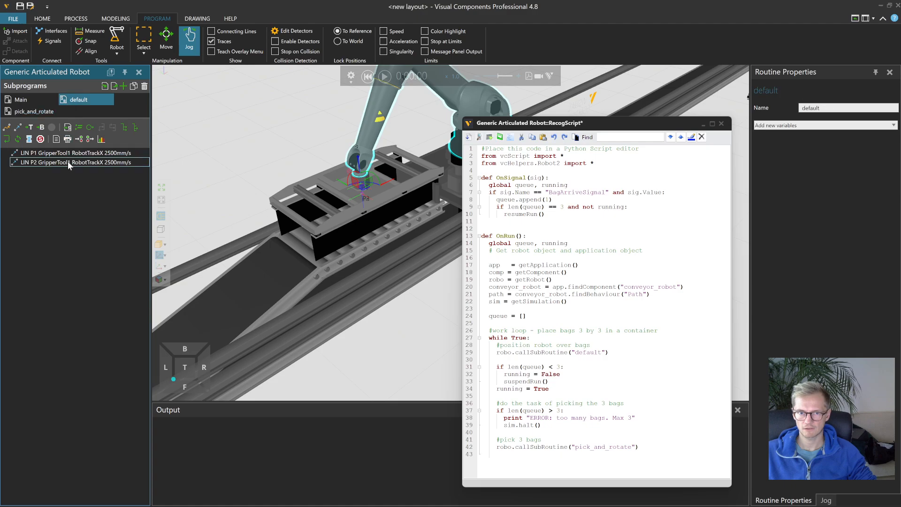
pyautogui.click(71, 153)
pyautogui.doubleClick(35, 113)
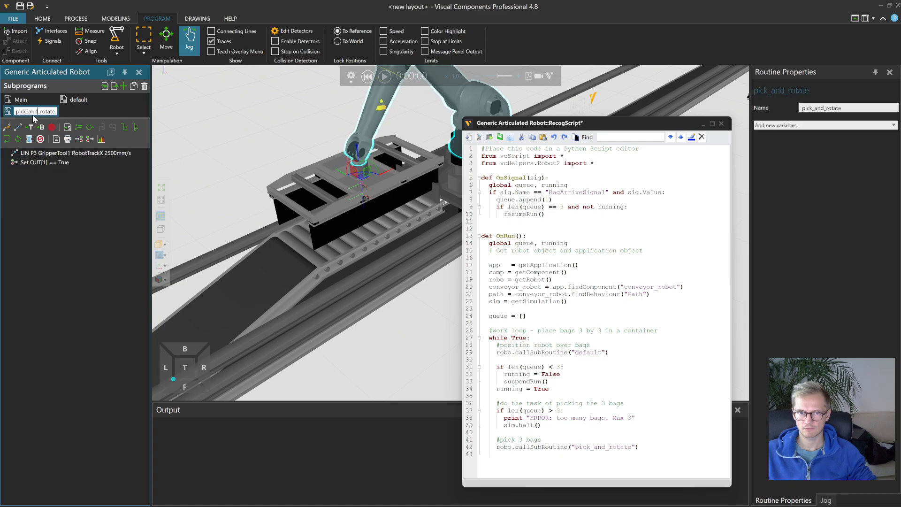
pyautogui.click(63, 162)
pyautogui.hotkey('ctrl', 'v')
pyautogui.click(64, 154)
pyautogui.press('Delete')
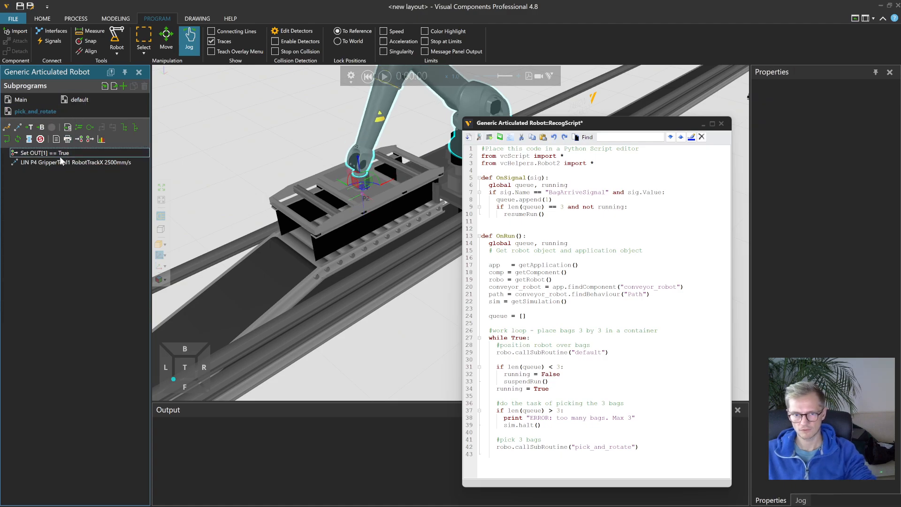
# - Jog the Generic Articulated Robot from P4 away from the conveyor by rotating joint J1 to about 180°
pyautogui.click(63, 164)
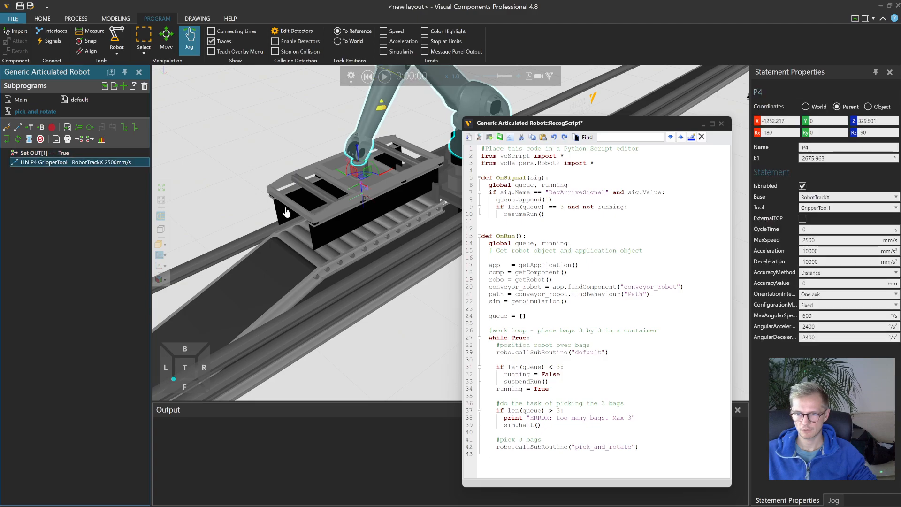
pyautogui.moveTo(291, 207); pyautogui.dragTo(353, 178, button='right')
pyautogui.scroll(-3, 353, 177)
pyautogui.moveTo(404, 126); pyautogui.dragTo(333, 188, button='right')
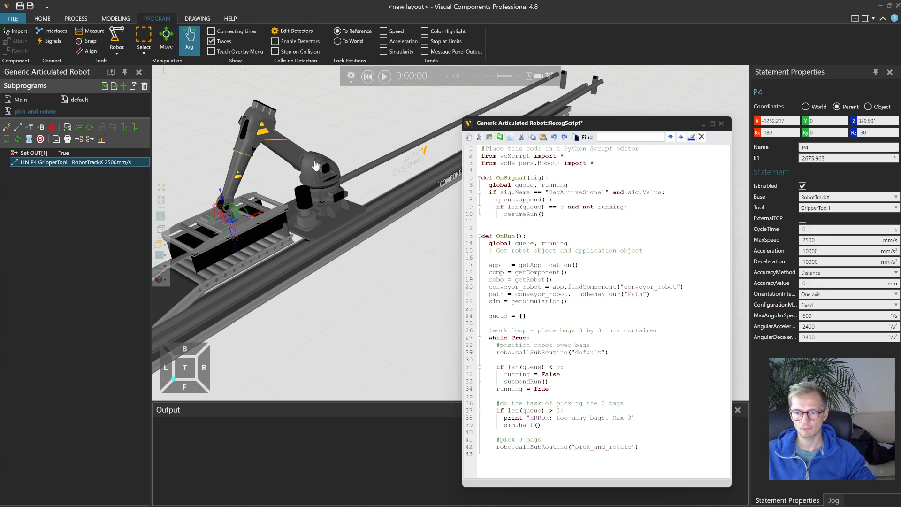
pyautogui.moveTo(325, 190); pyautogui.dragTo(356, 178)
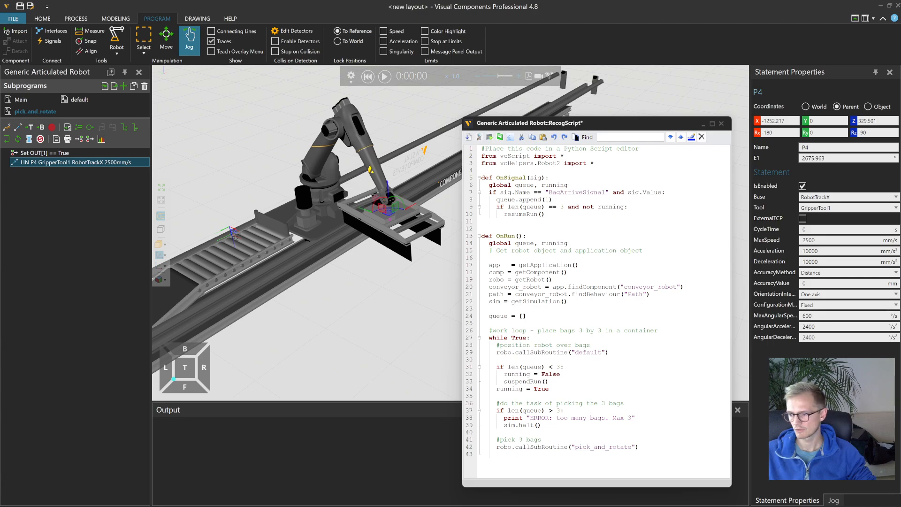
pyautogui.click(834, 501)
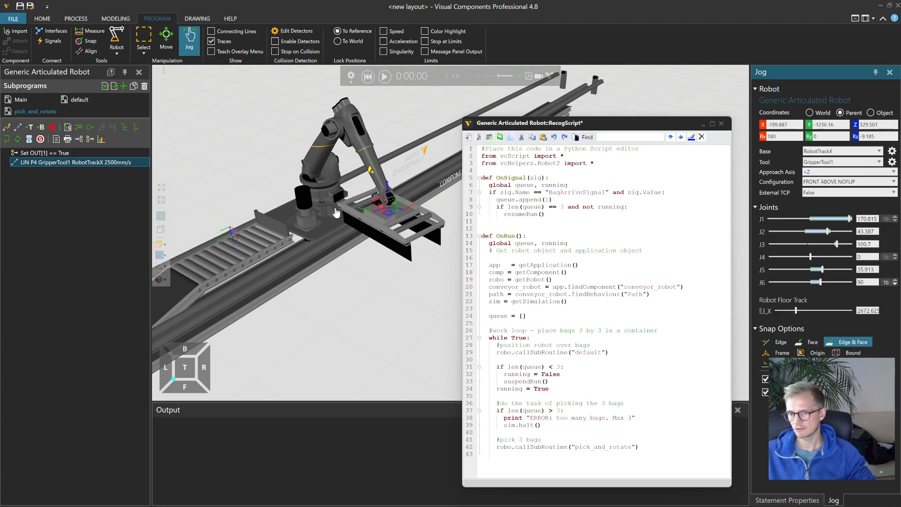
pyautogui.moveTo(323, 187); pyautogui.dragTo(328, 188)
pyautogui.moveTo(328, 183); pyautogui.dragTo(248, 186, button='right')
pyautogui.scroll(1, 346, 172)
pyautogui.moveTo(346, 172); pyautogui.dragTo(347, 224, button='right')
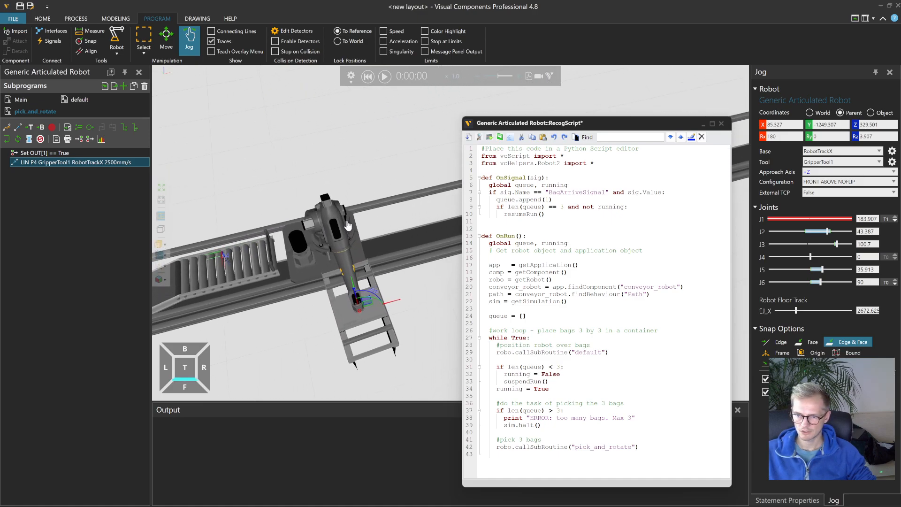
pyautogui.moveTo(348, 224); pyautogui.dragTo(347, 225)
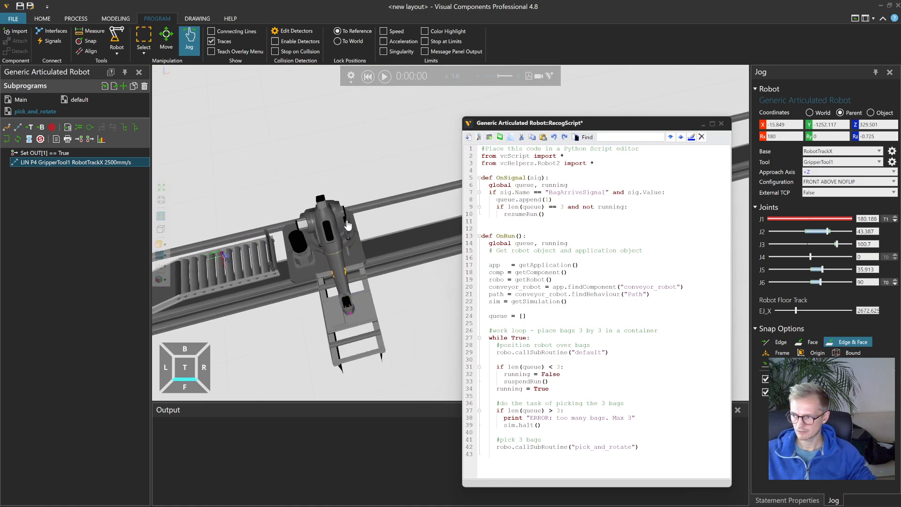
# - Set joint J1 to exactly 180 and add a point-to-point motion for this pose after the P4 move in pick_and_rotate
pyautogui.click(870, 219)
pyautogui.write('1')
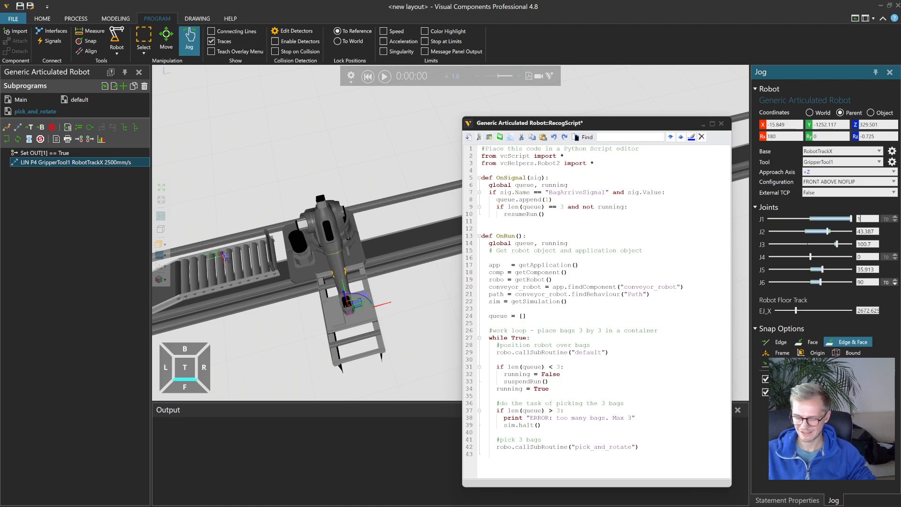
pyautogui.write('80')
pyautogui.press('Return')
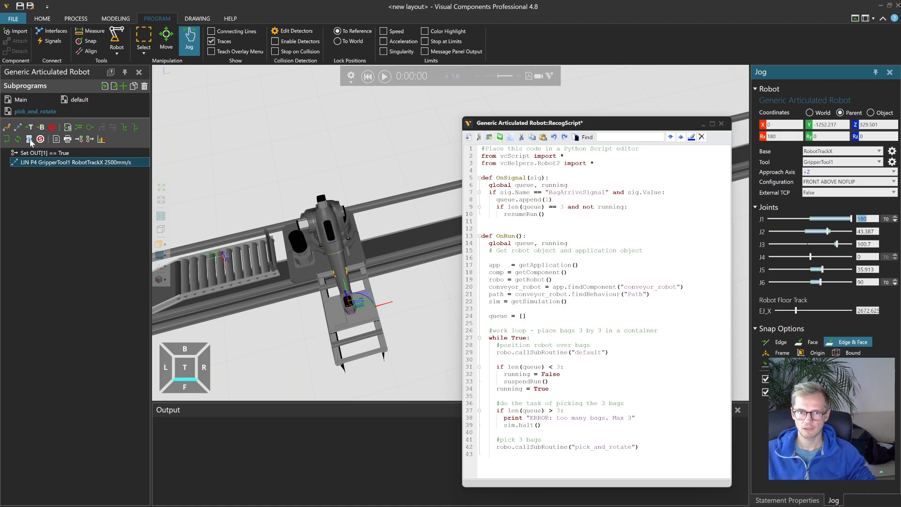
pyautogui.click(7, 130)
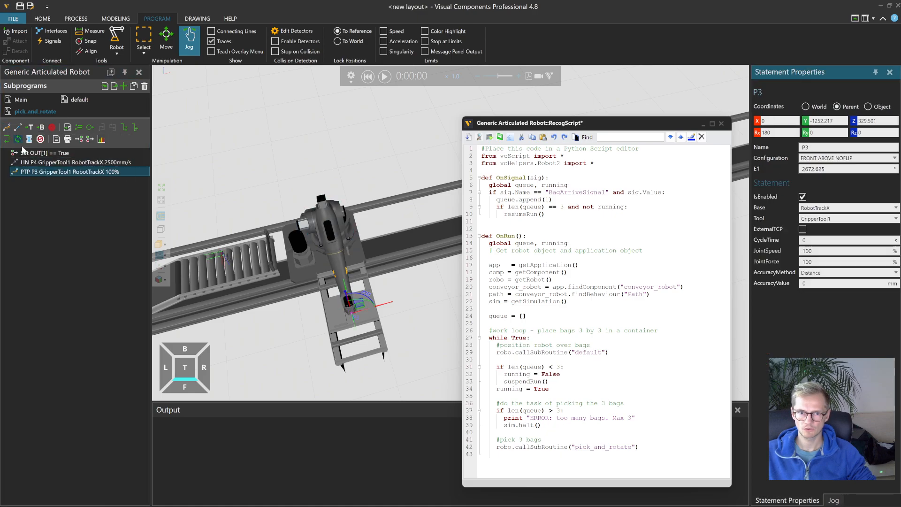
# - Add a 0.5 s delay after the P3 point-to-point move
pyautogui.moveTo(275, 267); pyautogui.dragTo(365, 187, button='right')
pyautogui.scroll(-3, 365, 186)
pyautogui.scroll(-2, 366, 188)
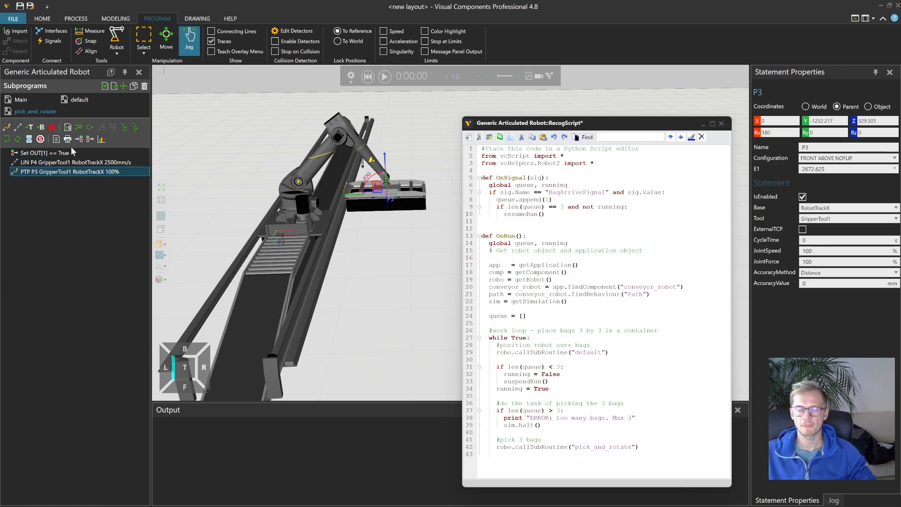
pyautogui.click(29, 139)
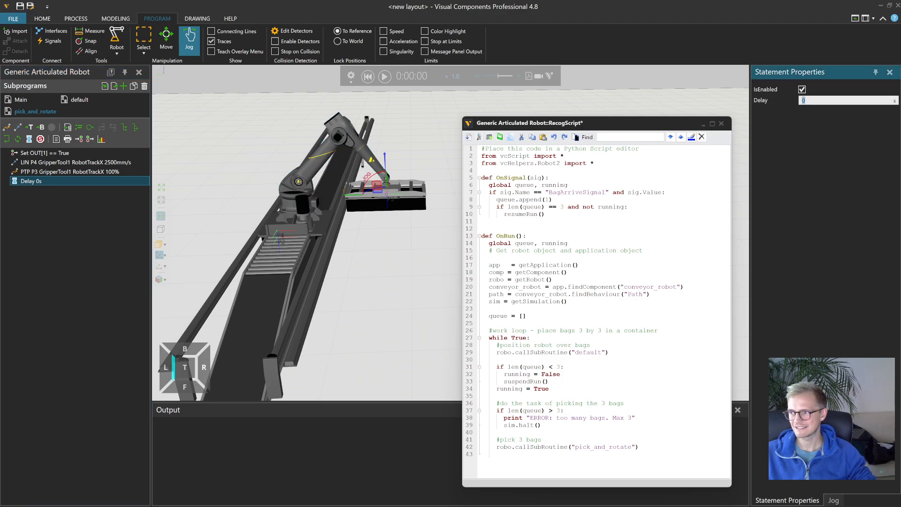
pyautogui.write('0.5')
pyautogui.press('Return')
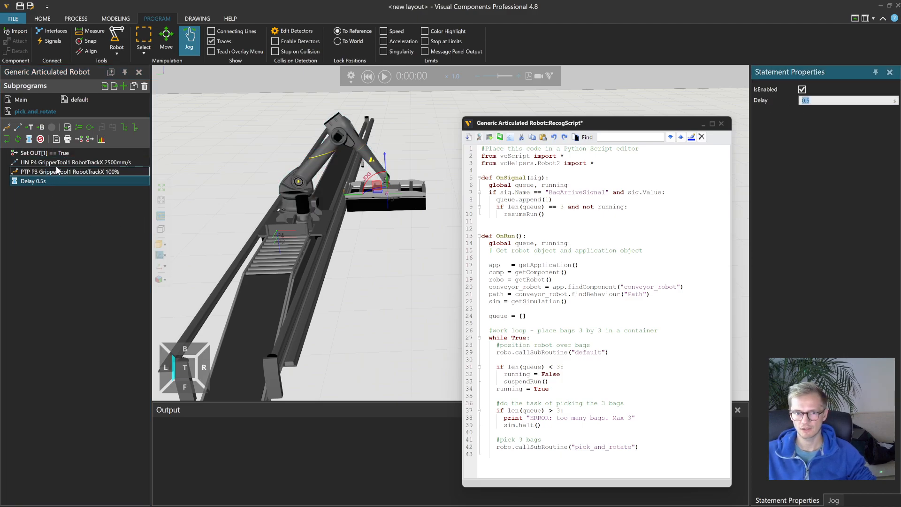
# - Copy the Set OUT[1] action to the end of pick_and_rotate and set the copy's output port to 0
pyautogui.click(55, 153)
pyautogui.click(51, 181)
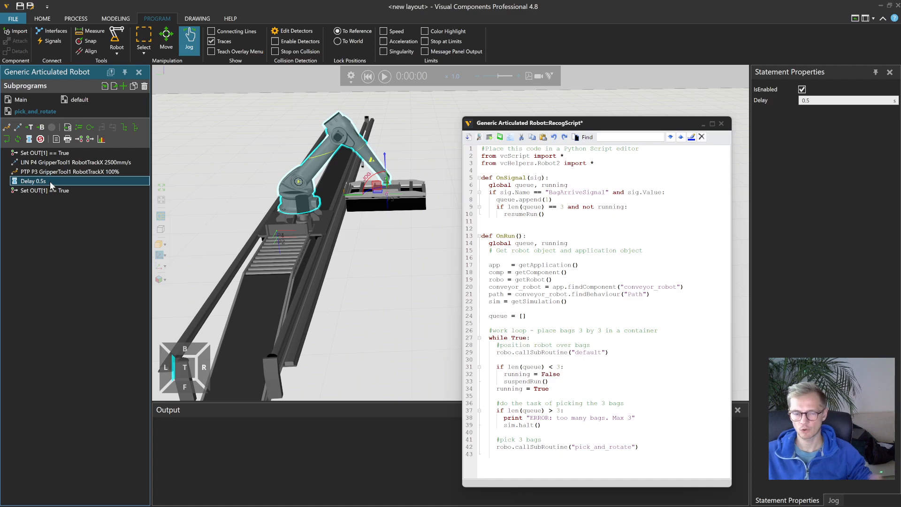
pyautogui.hotkey('ctrl', 'v')
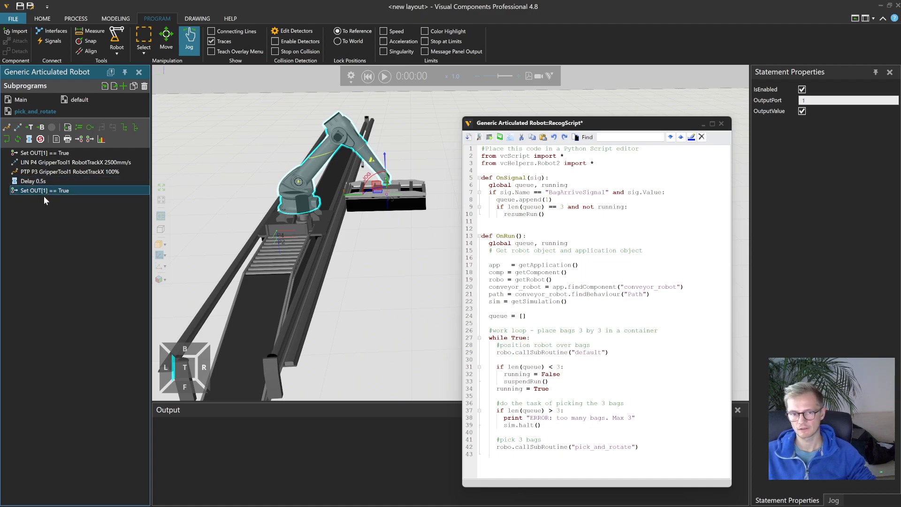
pyautogui.click(829, 100)
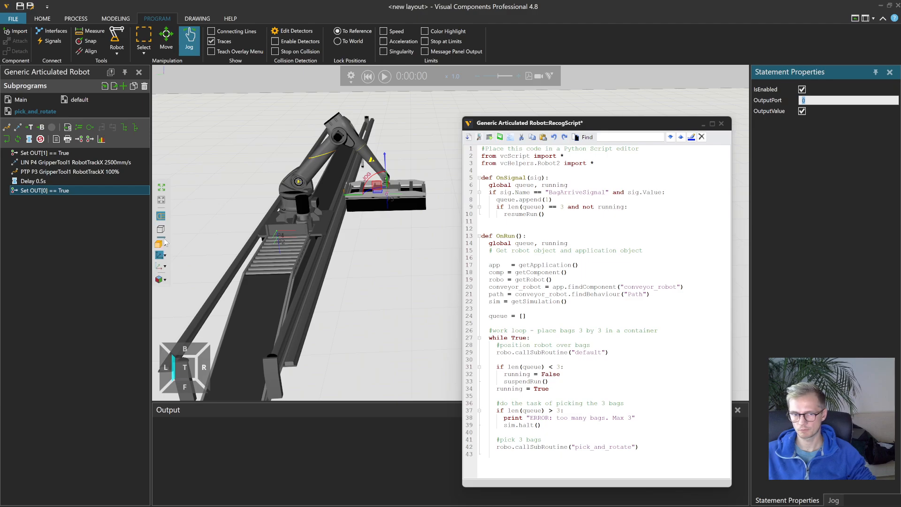
# - Copy the 0.5 s delay to the end of pick_and_rotate, after the Set OUT[0] action
pyautogui.click(46, 183)
pyautogui.hotkey('ctrl', 'c')
pyautogui.click(66, 192)
pyautogui.hotkey('ctrl', 'v')
pyautogui.click(55, 203)
# - Add a point-to-point move at P4's position to the end of pick_and_rotate, using and deleting a temporary linear copy of P4
pyautogui.click(49, 172)
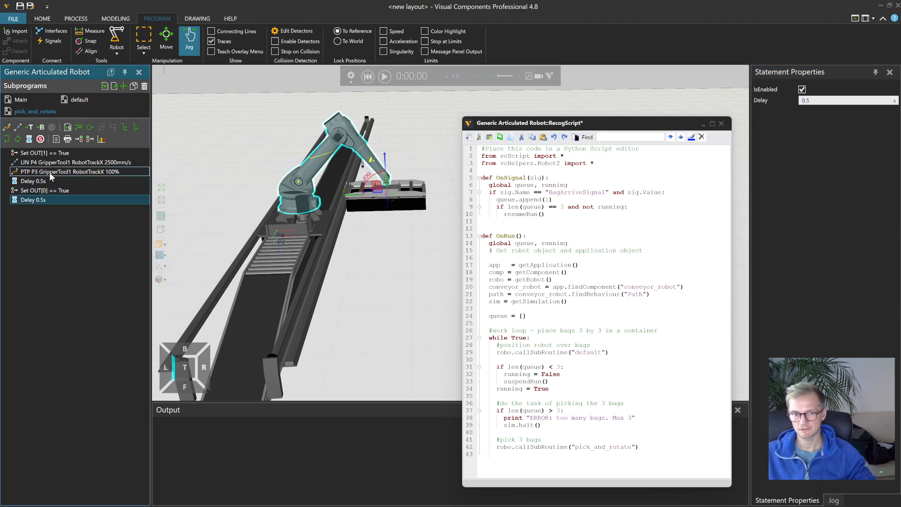
pyautogui.click(54, 165)
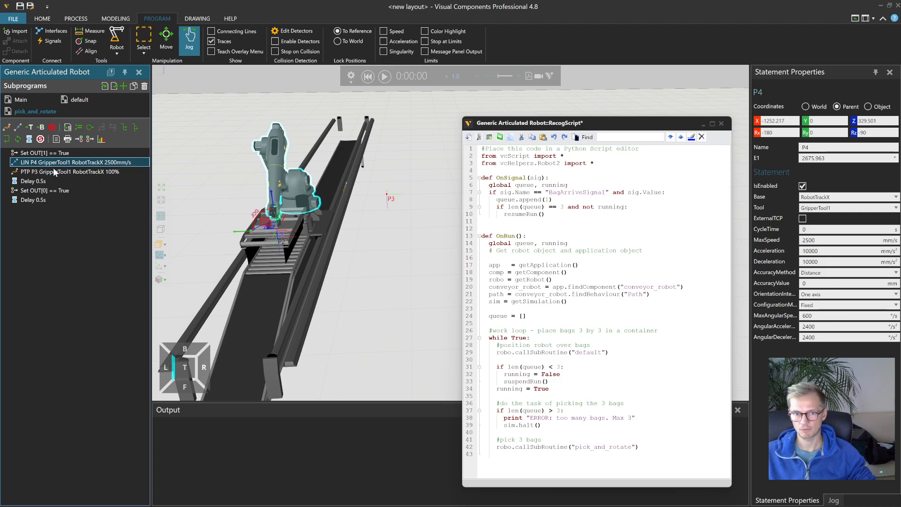
pyautogui.click(46, 200)
pyautogui.hotkey('ctrl', 'v')
pyautogui.click(46, 209)
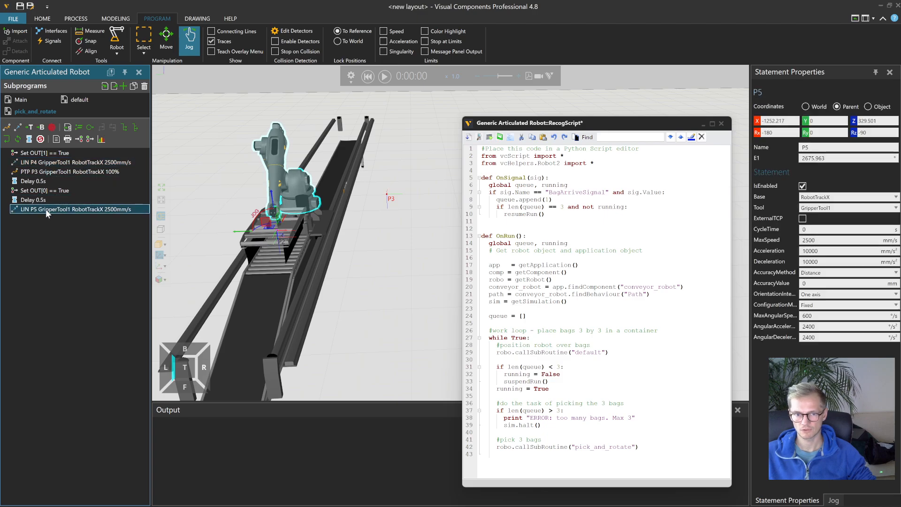
pyautogui.click(6, 127)
pyautogui.click(38, 208)
pyautogui.press('Delete')
pyautogui.moveTo(387, 237); pyautogui.dragTo(344, 265, button='right')
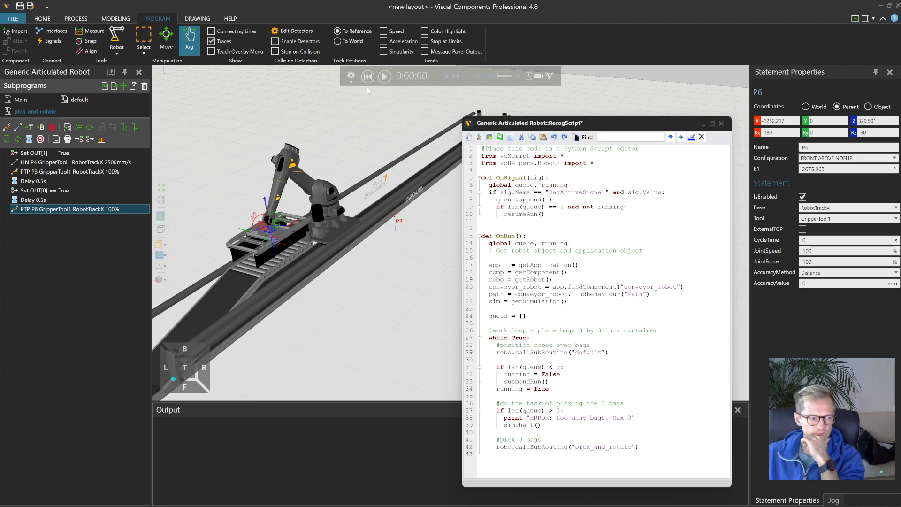
# - Run the simulation from the start, check the bags coming from the feeder, and reset it
pyautogui.click(368, 77)
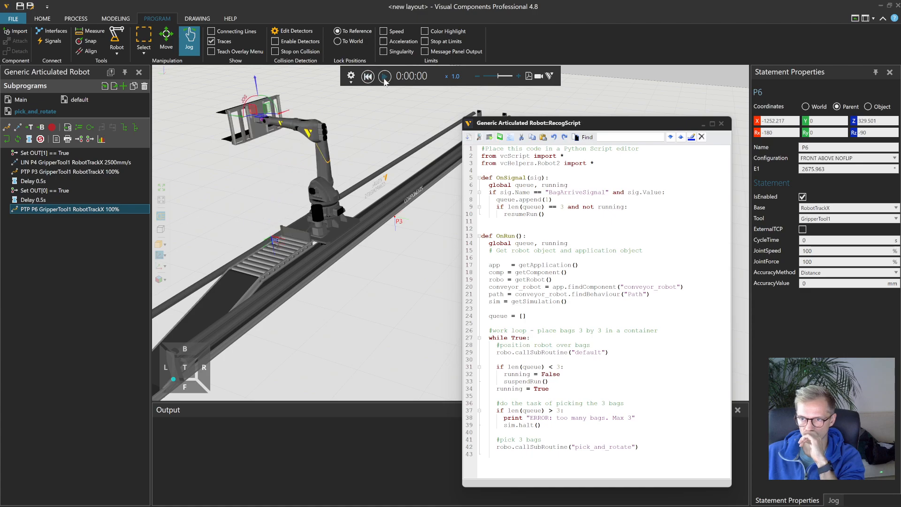
pyautogui.click(384, 77)
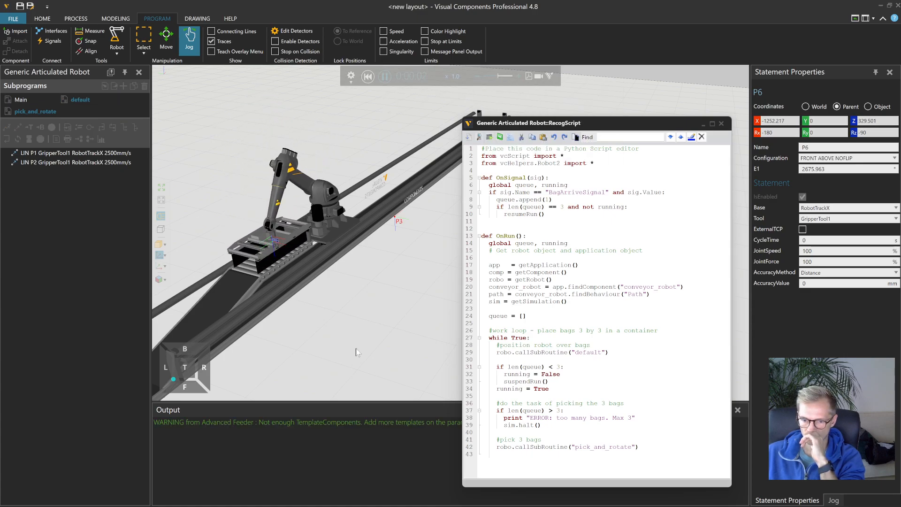
pyautogui.moveTo(356, 372); pyautogui.dragTo(364, 313, button='middle')
pyautogui.moveTo(287, 343); pyautogui.dragTo(405, 253, button='middle')
pyautogui.scroll(-4, 393, 263)
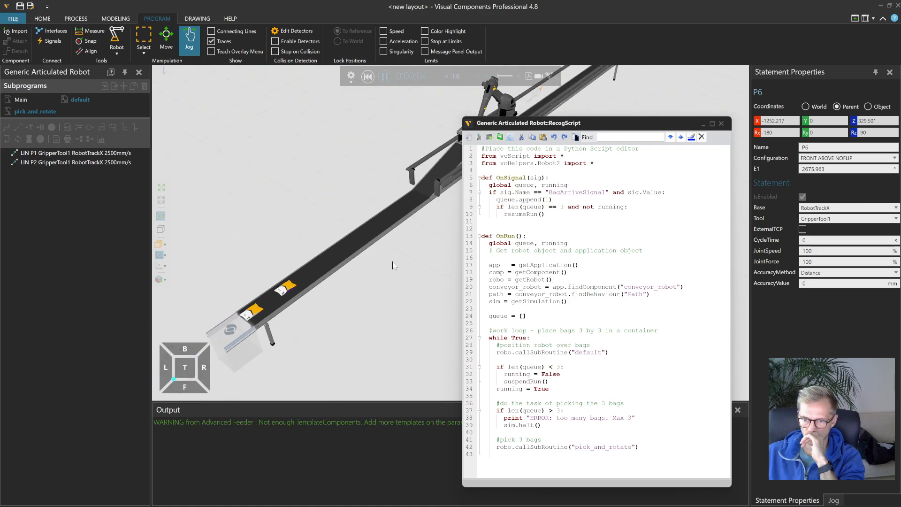
pyautogui.click(368, 76)
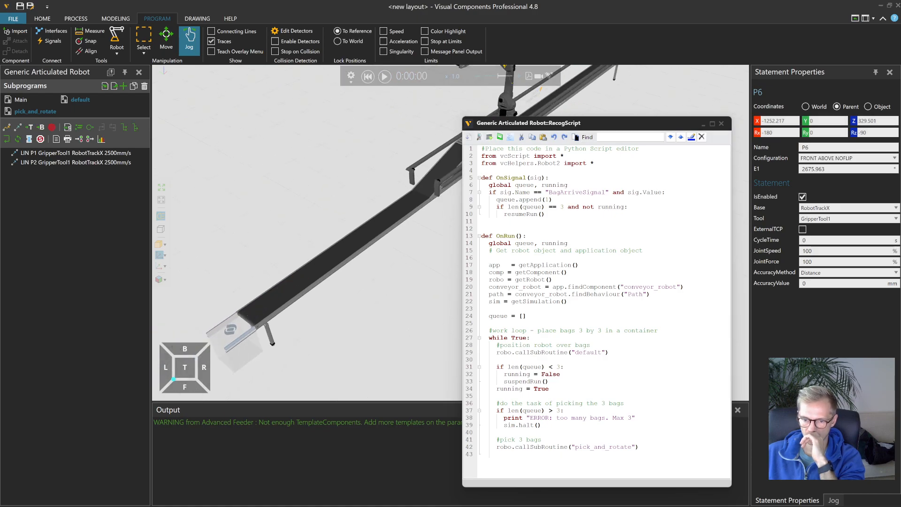
# - Delete the extra product rows from the Advanced Feeder's DistributionBook, leaving only the row with ProdID 111
pyautogui.click(246, 360)
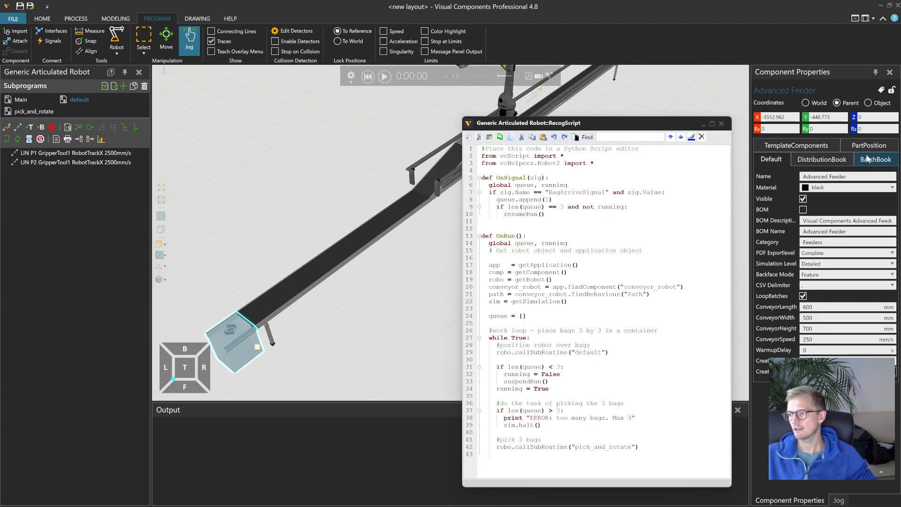
pyautogui.click(258, 348)
pyautogui.hotkey('shift', 'Up')
pyautogui.hotkey('shift', 'Home')
pyautogui.press('BackSpace')
pyautogui.click(615, 76)
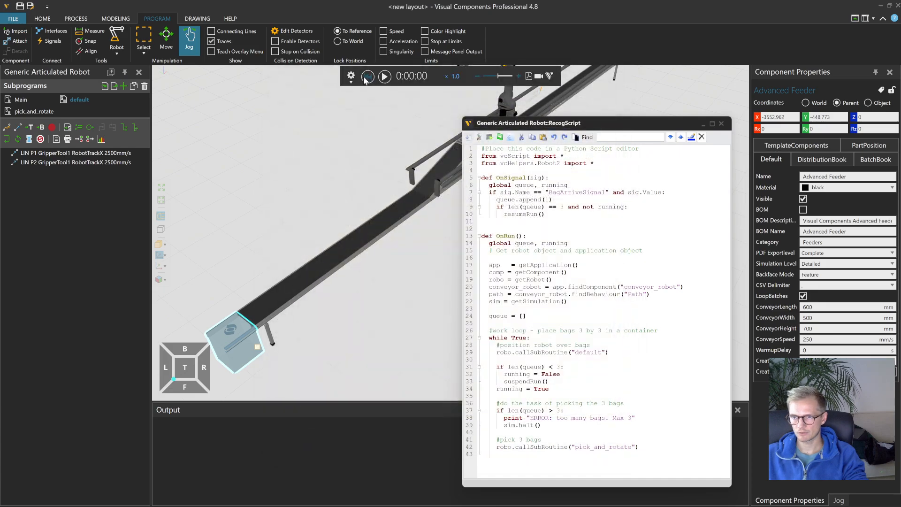
# - Test the feeder with a brief simulation run and set the probability of its remaining DistributionBook row to 100.0
pyautogui.click(385, 76)
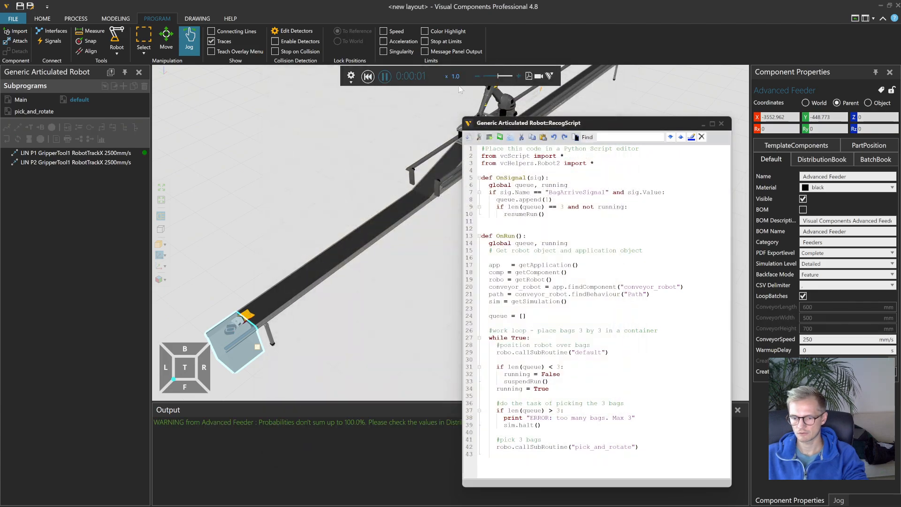
pyautogui.click(367, 76)
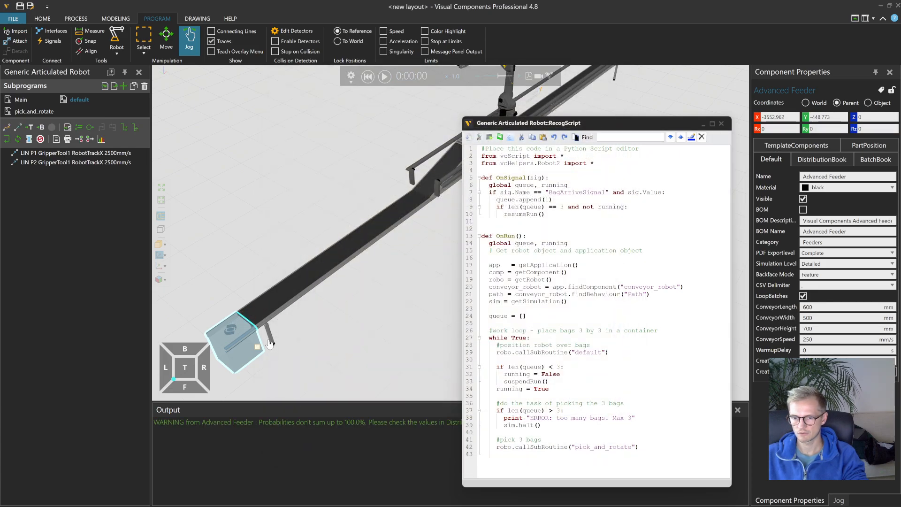
pyautogui.click(258, 349)
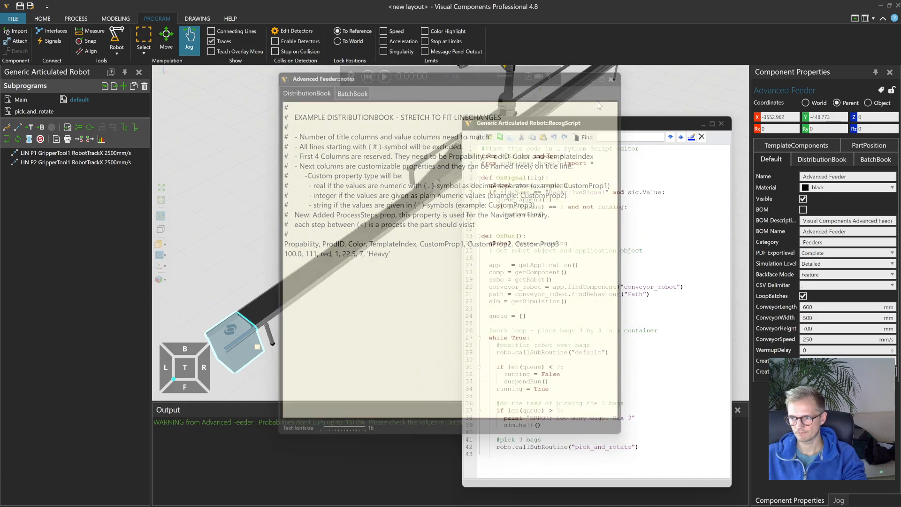
pyautogui.click(616, 75)
# - Run the simulation, raise its speed to 7.5, watch the robot's pick-and-rotate cycle up close, and reset it
pyautogui.click(384, 77)
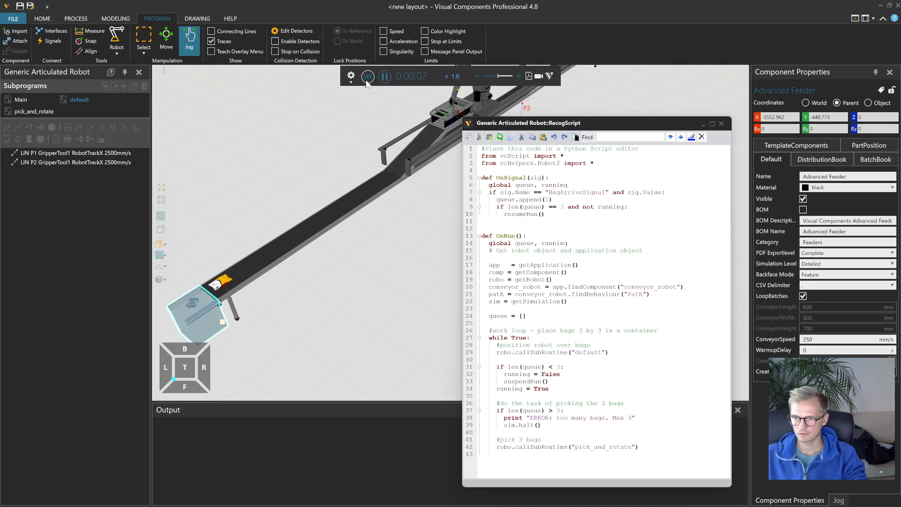
pyautogui.moveTo(371, 81)
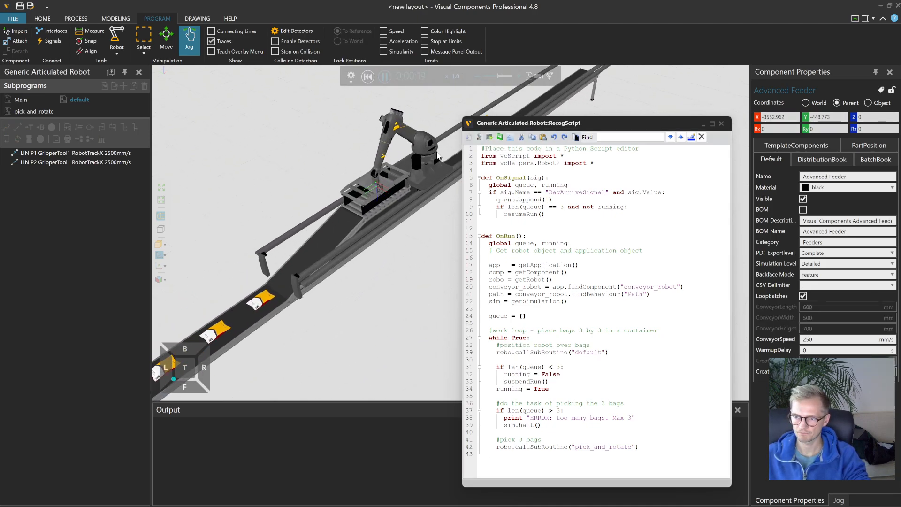
pyautogui.click(501, 76)
pyautogui.moveTo(573, 131); pyautogui.dragTo(605, 134)
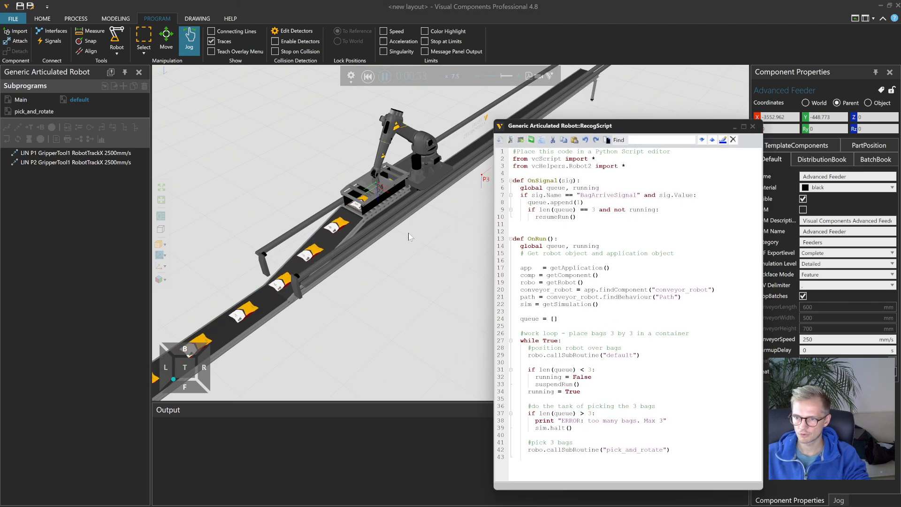
pyautogui.moveTo(478, 253); pyautogui.dragTo(410, 252, button='middle')
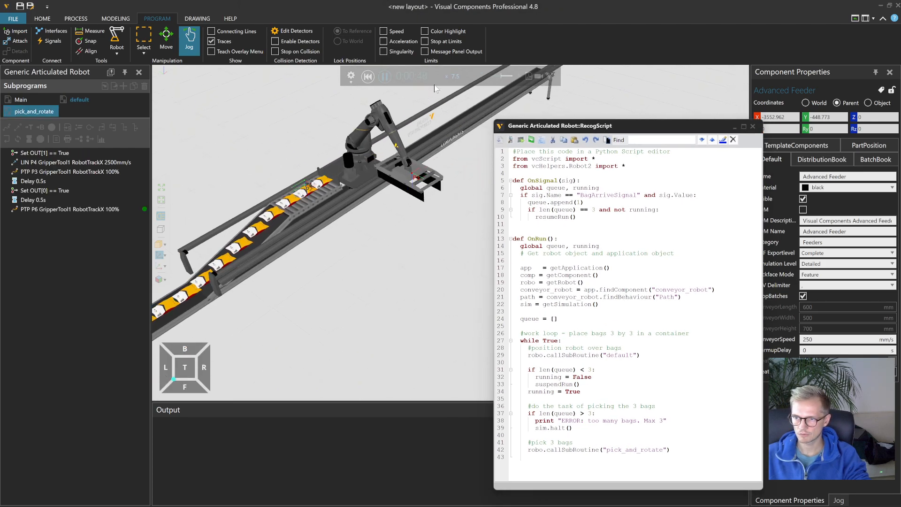
pyautogui.moveTo(501, 76); pyautogui.dragTo(498, 76)
pyautogui.scroll(4, 277, 201)
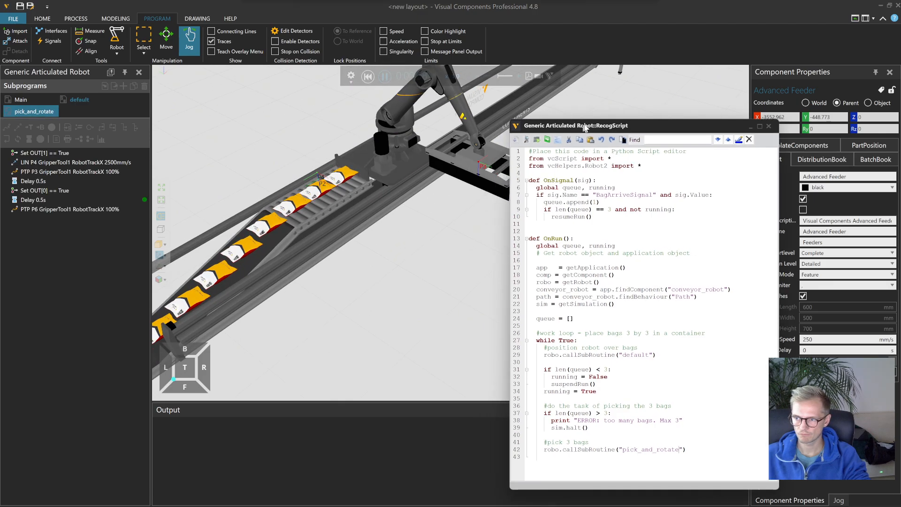
pyautogui.moveTo(577, 125); pyautogui.dragTo(661, 110)
pyautogui.moveTo(486, 221); pyautogui.dragTo(481, 227, button='right')
pyautogui.click(369, 76)
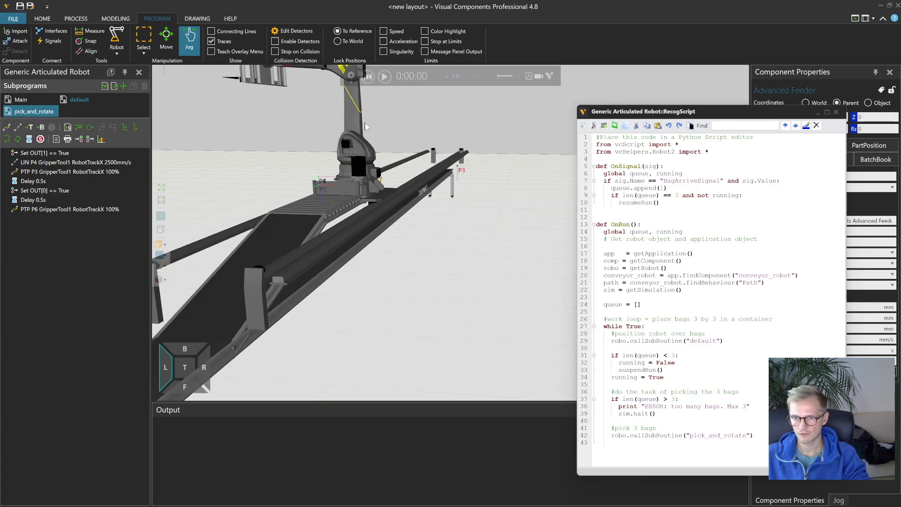
# - Set the output value of the OUT[0] statement in pick_and_rotate to False
pyautogui.click(49, 154)
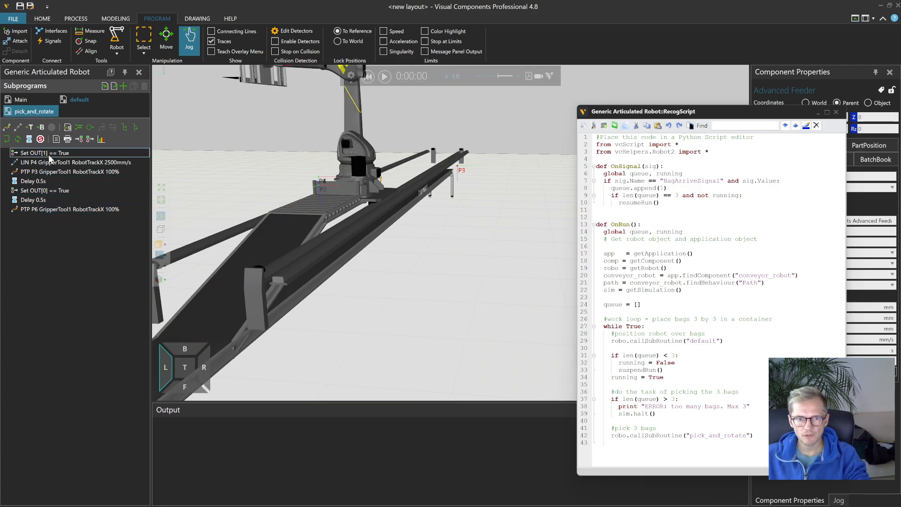
pyautogui.moveTo(759, 111); pyautogui.dragTo(633, 113)
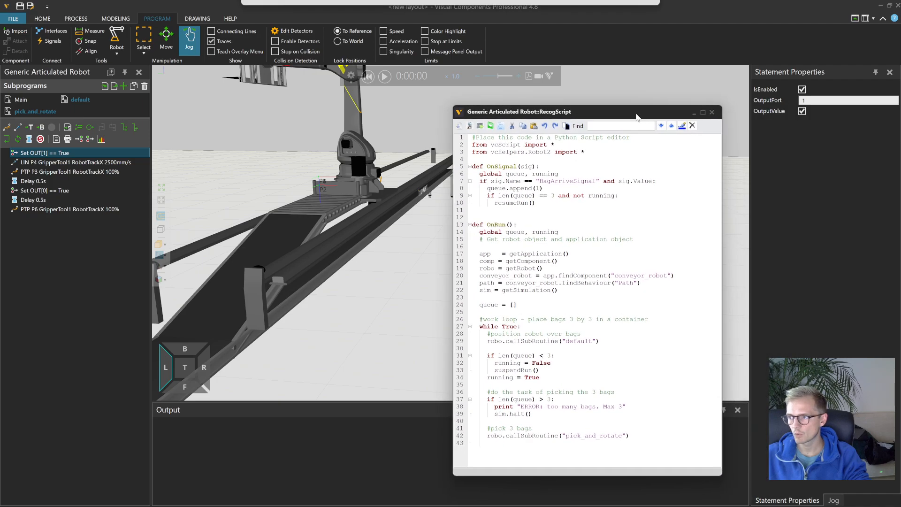
pyautogui.click(61, 191)
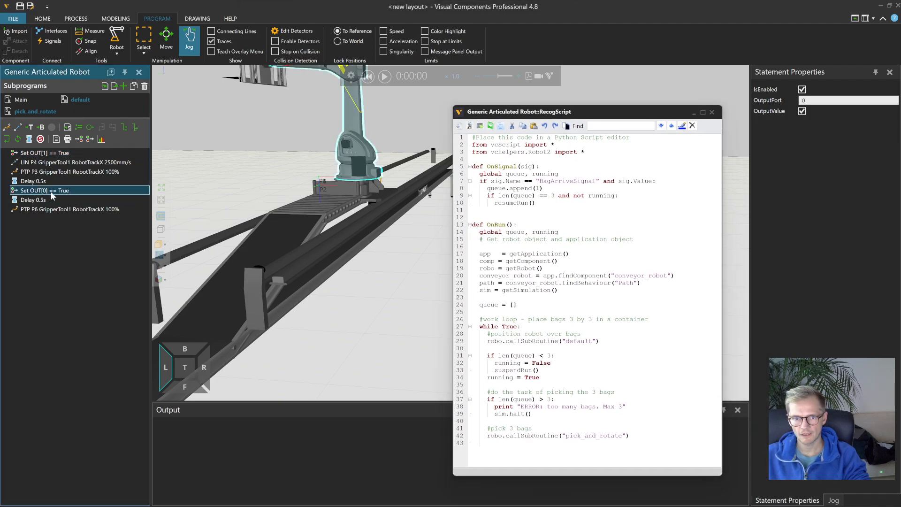
pyautogui.click(802, 112)
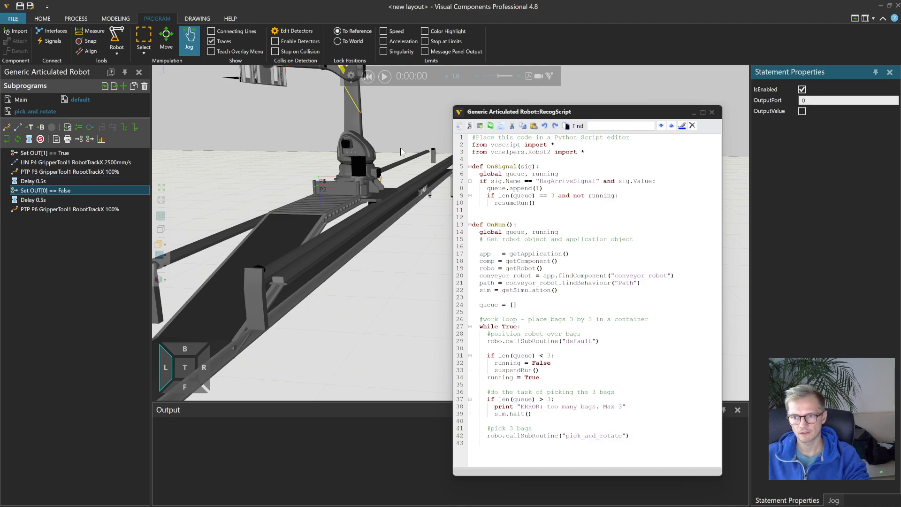
# - Select the robot and check the signal action output and grasp settings in its properties
pyautogui.click(364, 147)
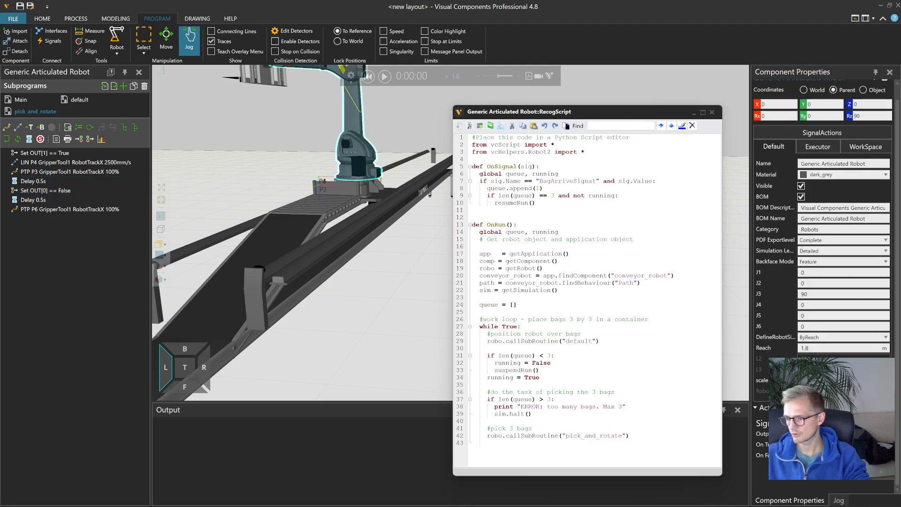
pyautogui.click(844, 434)
pyautogui.click(806, 268)
pyautogui.scroll(-2, 808, 271)
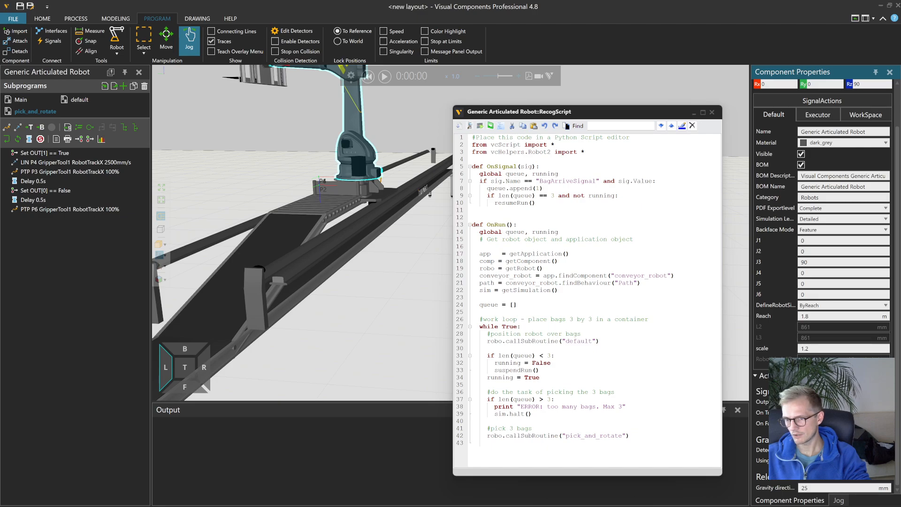
pyautogui.click(844, 461)
pyautogui.click(844, 460)
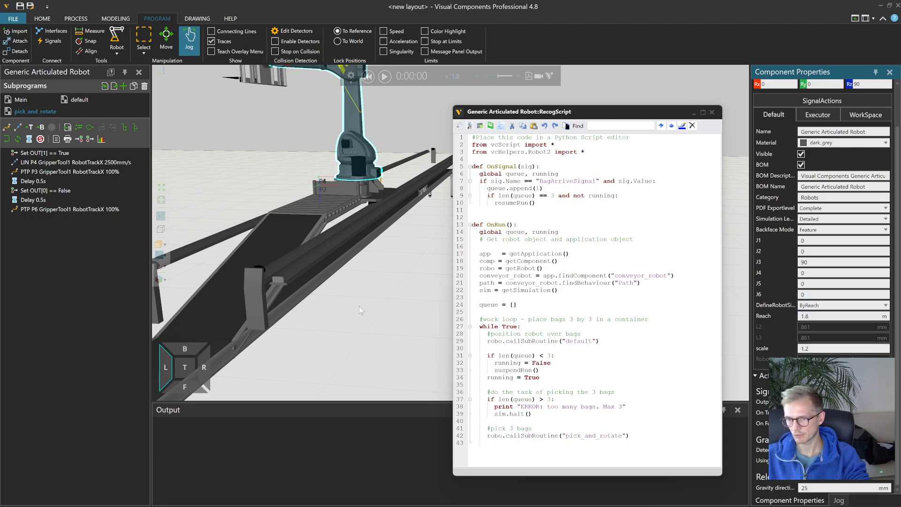
# - Run the simulation at speed 0.43 and display the signal connections around the robot and gripper
pyautogui.click(384, 76)
pyautogui.moveTo(501, 79); pyautogui.dragTo(503, 79)
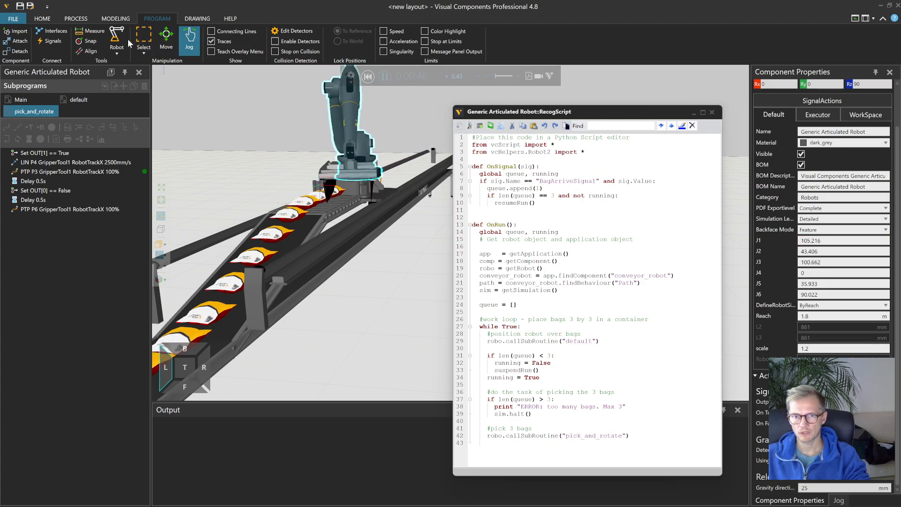
pyautogui.click(51, 41)
pyautogui.moveTo(393, 247); pyautogui.dragTo(312, 245, button='middle')
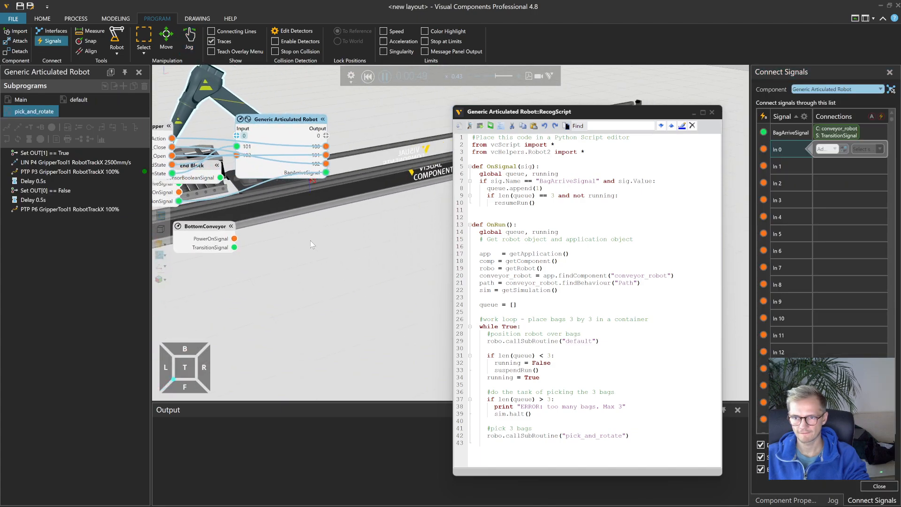
pyautogui.moveTo(313, 239); pyautogui.dragTo(395, 271, button='middle')
pyautogui.moveTo(550, 113); pyautogui.dragTo(597, 117)
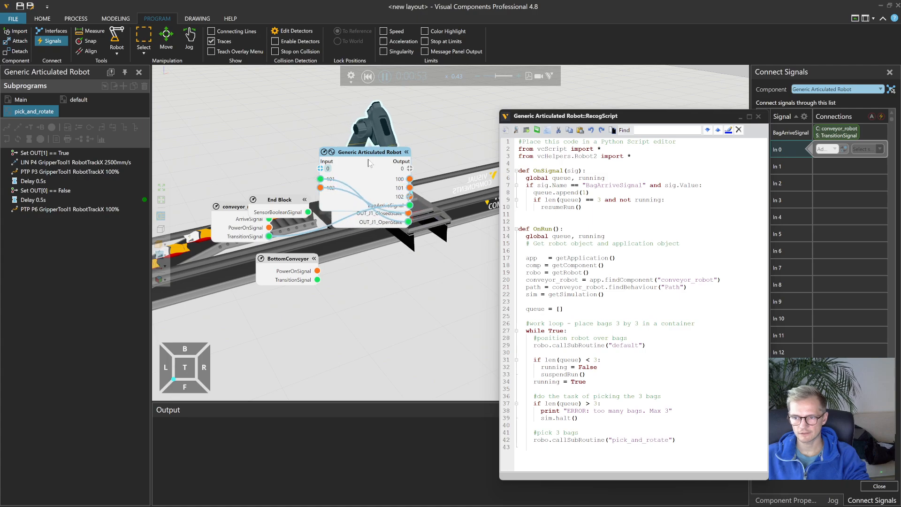
# - Pause the simulation, examine which robot outputs are wired to the Parametric Box Gripper, close the signal connections and reset
pyautogui.click(387, 76)
pyautogui.scroll(5, 179, 154)
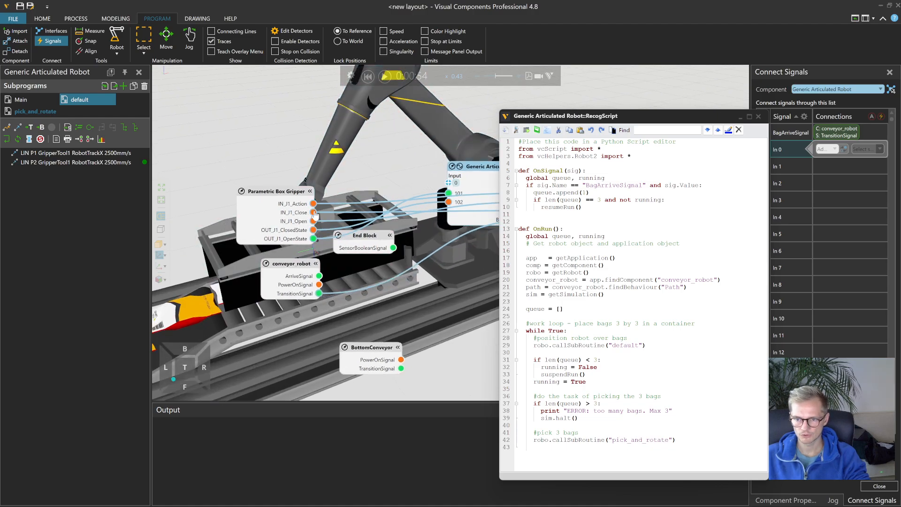
pyautogui.scroll(-3, 316, 215)
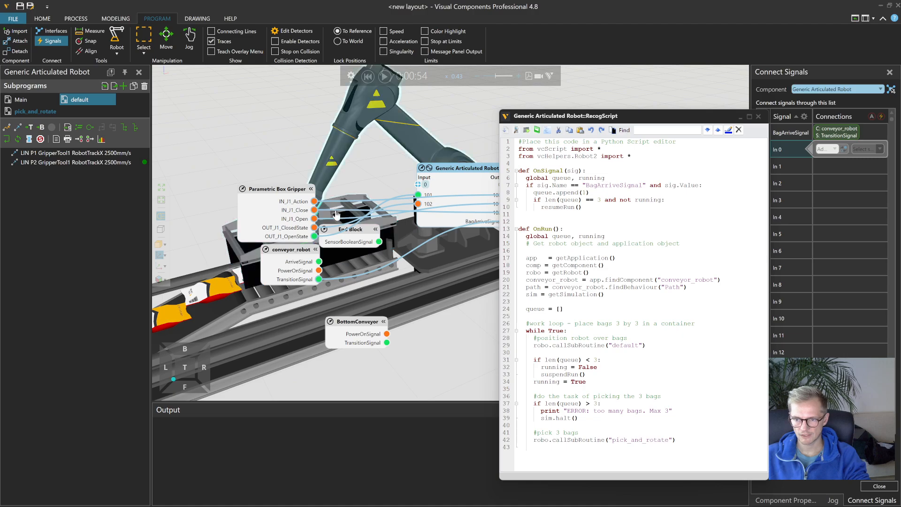
pyautogui.moveTo(485, 331); pyautogui.dragTo(425, 321, button='middle')
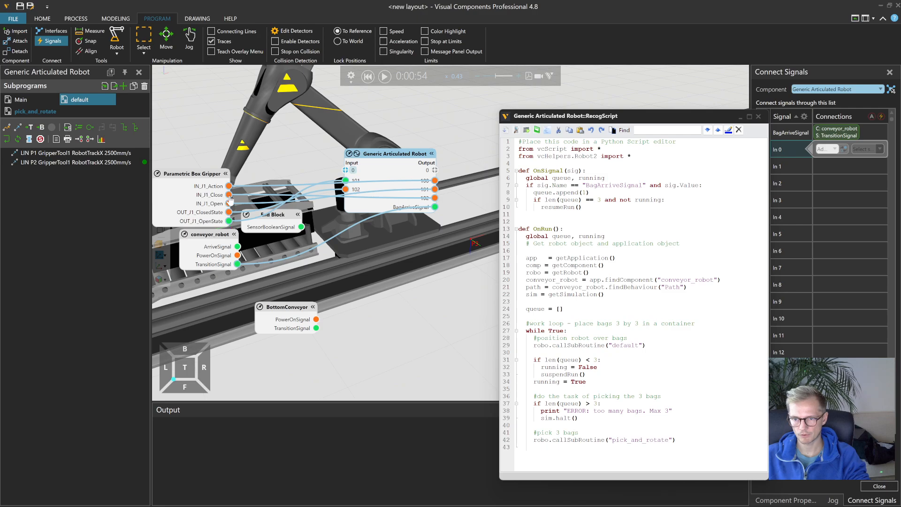
pyautogui.click(868, 487)
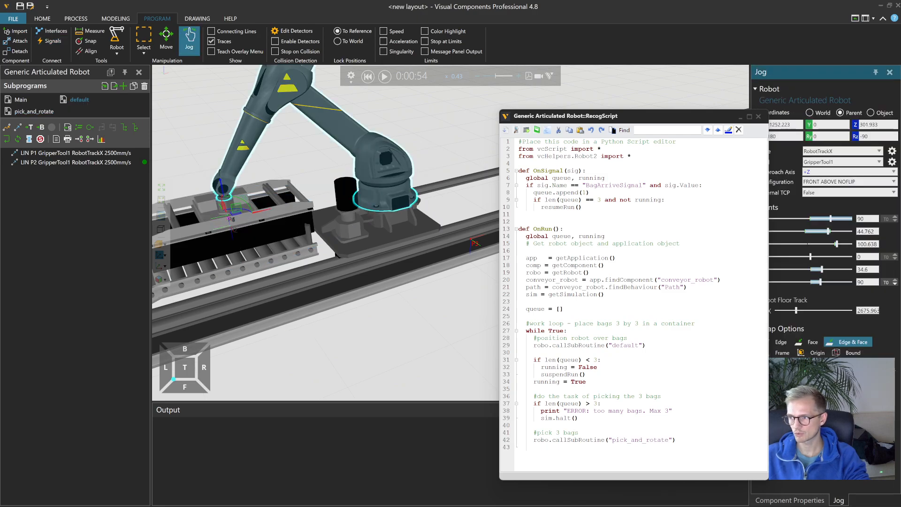
pyautogui.click(368, 76)
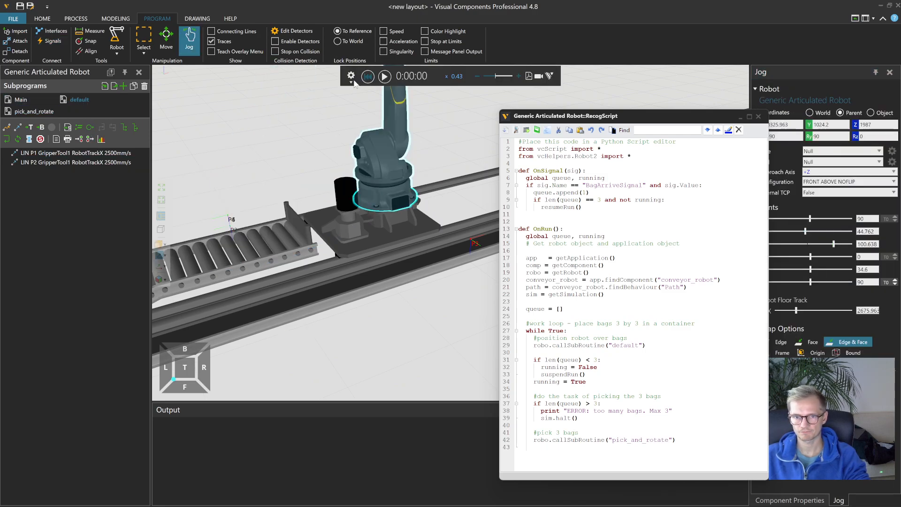
# - Set the output port of both the True and False output statements in pick_and_rotate to 102
pyautogui.click(42, 111)
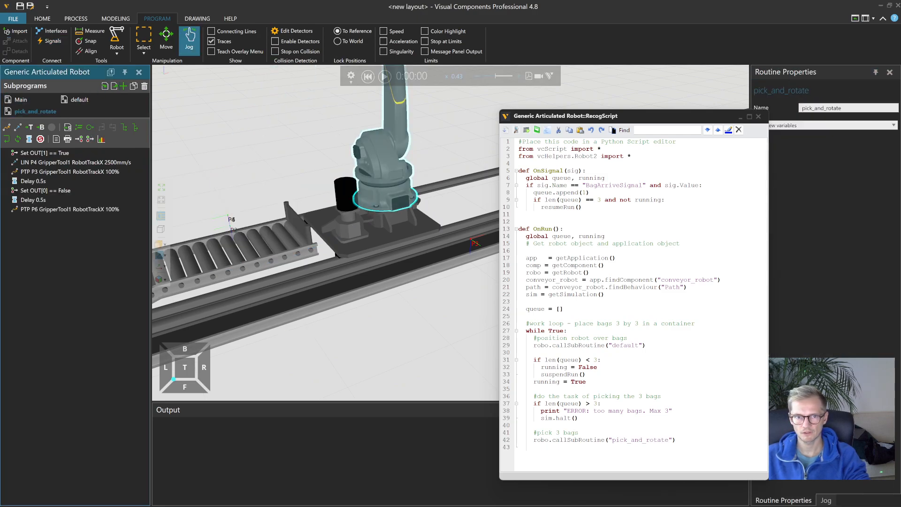
pyautogui.click(49, 154)
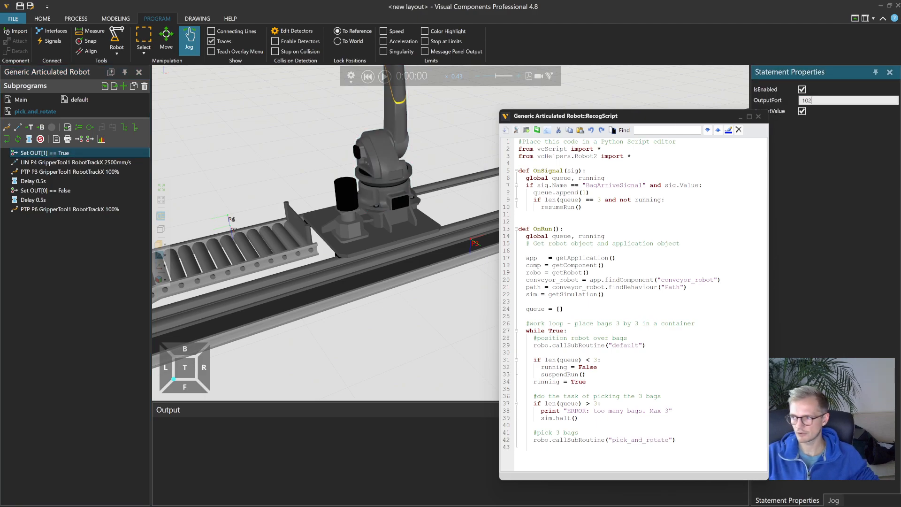
pyautogui.moveTo(690, 118); pyautogui.dragTo(667, 109)
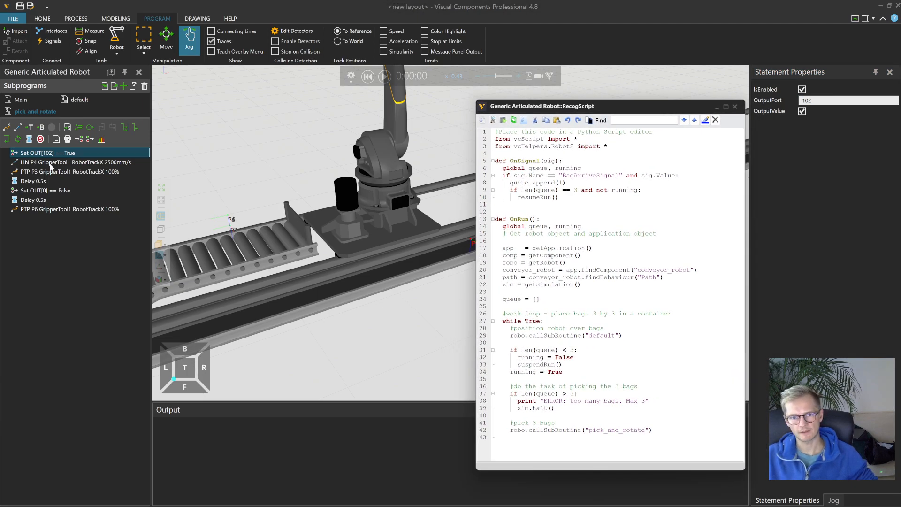
pyautogui.click(63, 189)
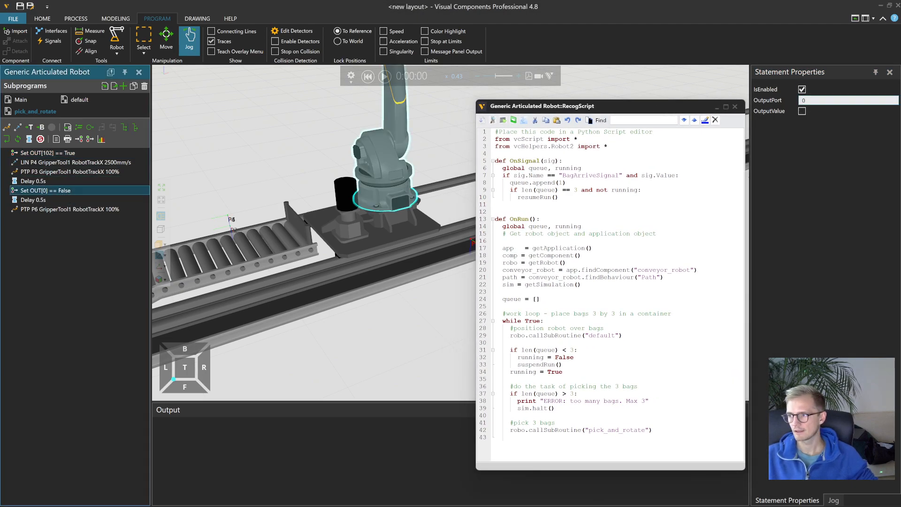
pyautogui.moveTo(815, 100); pyautogui.dragTo(777, 103)
pyautogui.write('102')
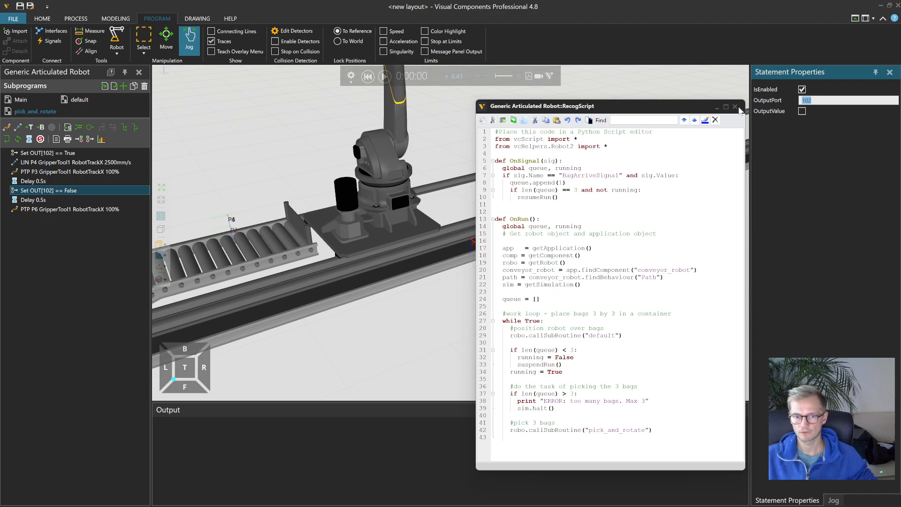
# - Run the simulation, raise its speed to 1.0, watch the gripper pick and release the bags, and reset it
pyautogui.click(384, 76)
pyautogui.scroll(-4, 442, 187)
pyautogui.moveTo(383, 214); pyautogui.dragTo(405, 205, button='right')
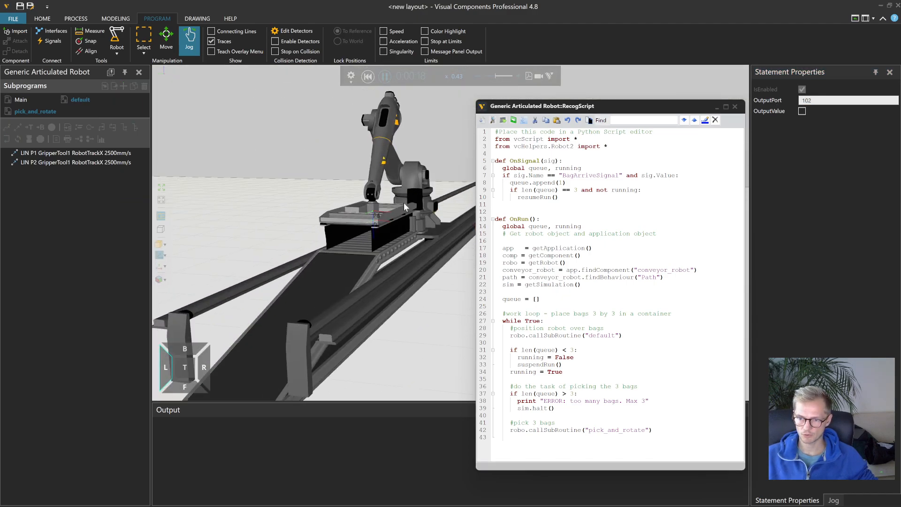
pyautogui.moveTo(495, 76); pyautogui.dragTo(499, 79)
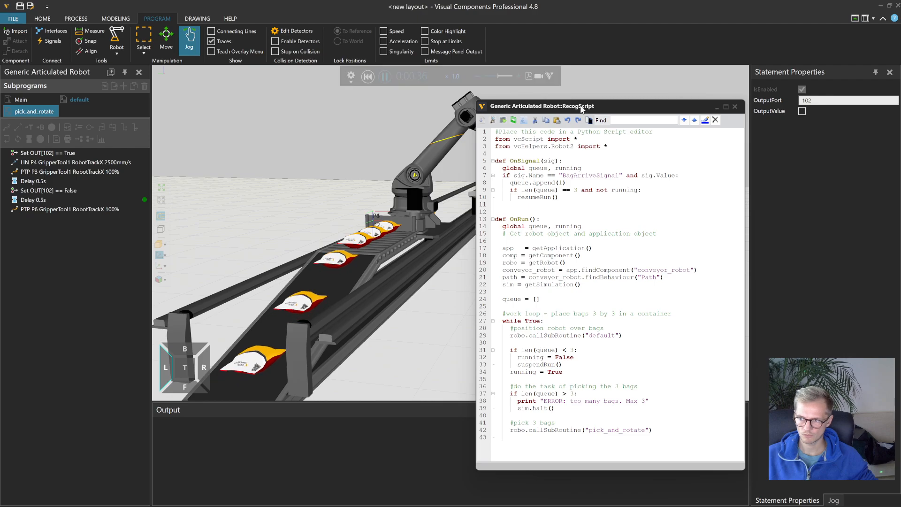
pyautogui.moveTo(570, 110); pyautogui.dragTo(690, 116)
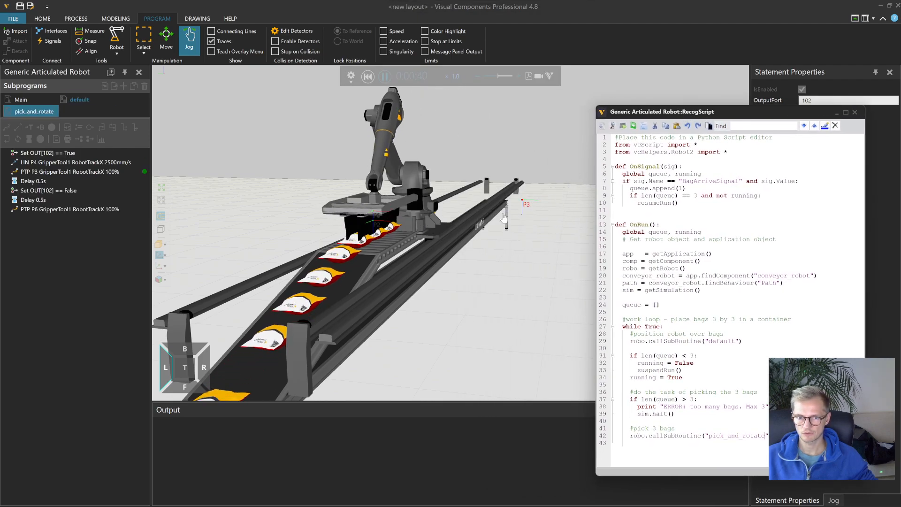
pyautogui.click(368, 76)
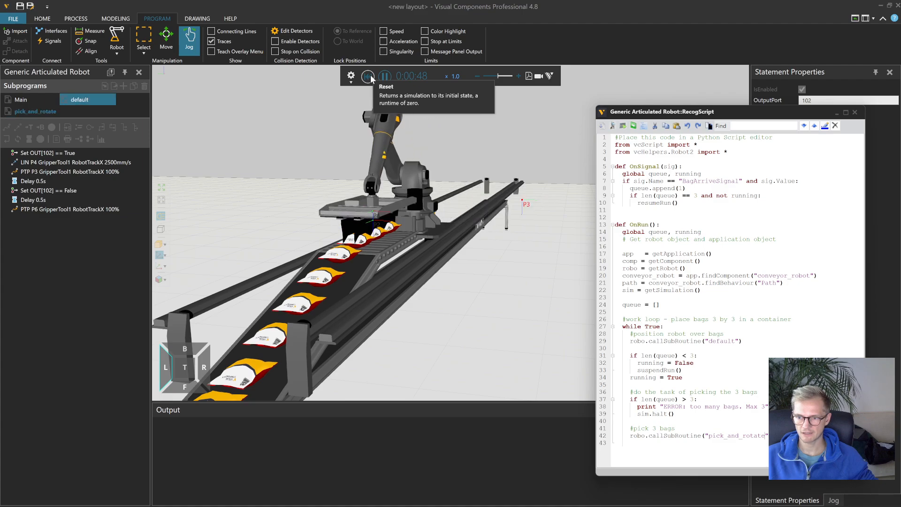
# - Select the robot and choose output 102 for its signal actions
pyautogui.click(416, 154)
pyautogui.moveTo(718, 115); pyautogui.dragTo(599, 100)
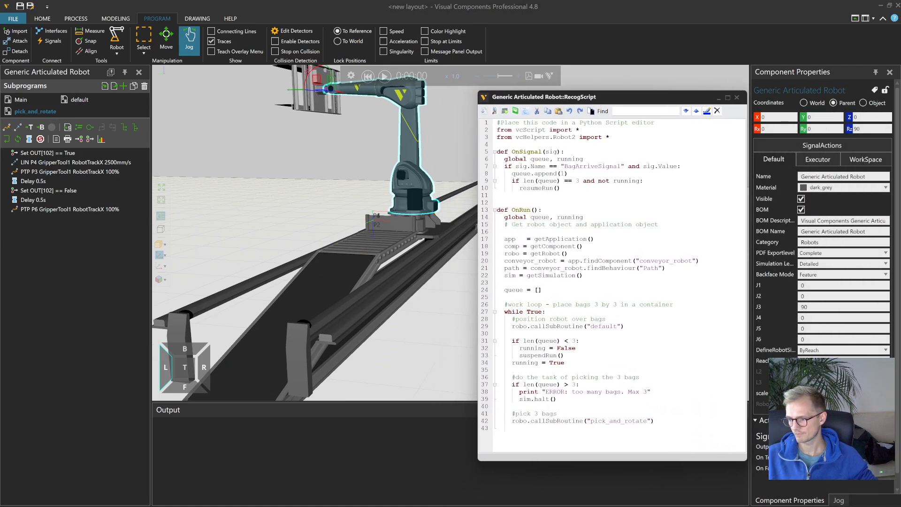
pyautogui.click(845, 447)
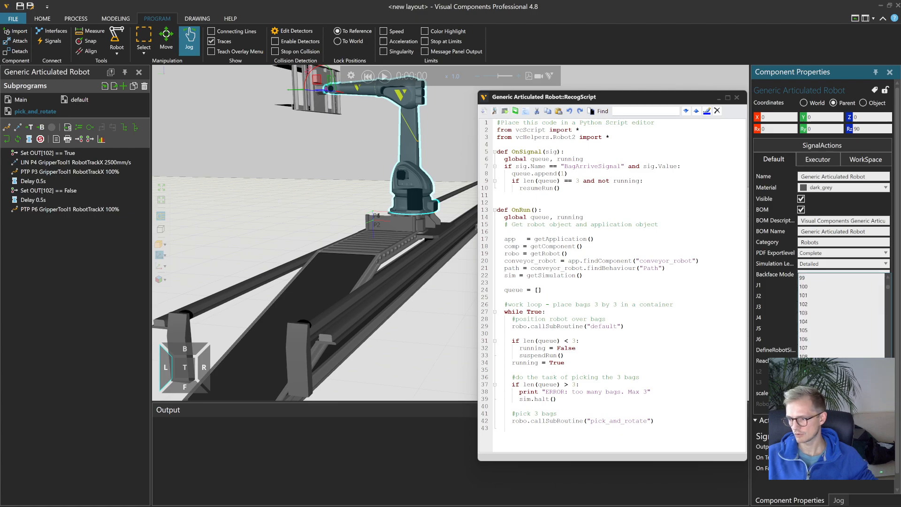
pyautogui.click(826, 305)
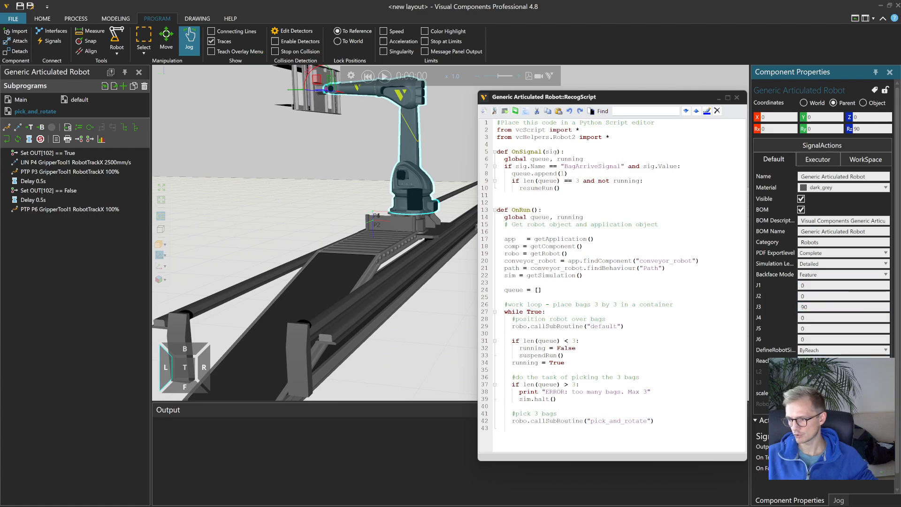
# - Examine the robot's signal action outputs and the two Set OUT[102] statements in the pick_and_rotate subprogram
pyautogui.scroll(-1, 842, 480)
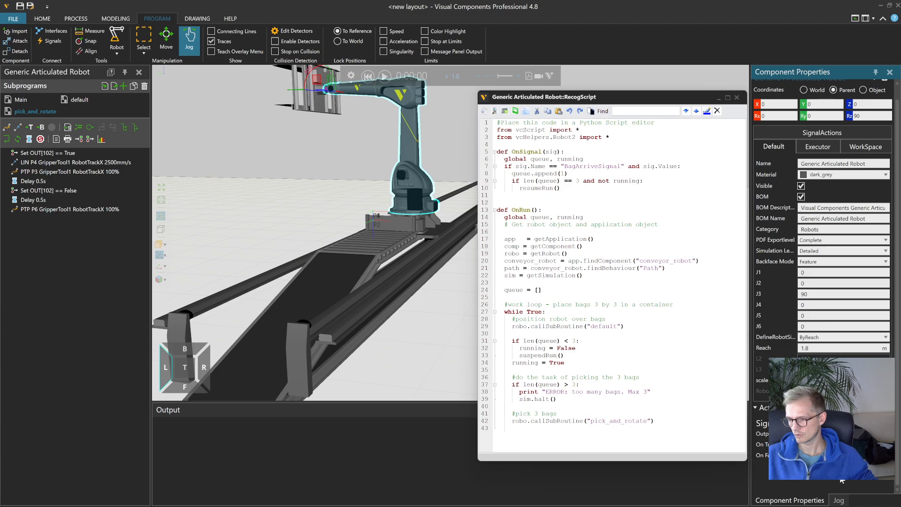
pyautogui.click(845, 434)
pyautogui.scroll(2, 818, 306)
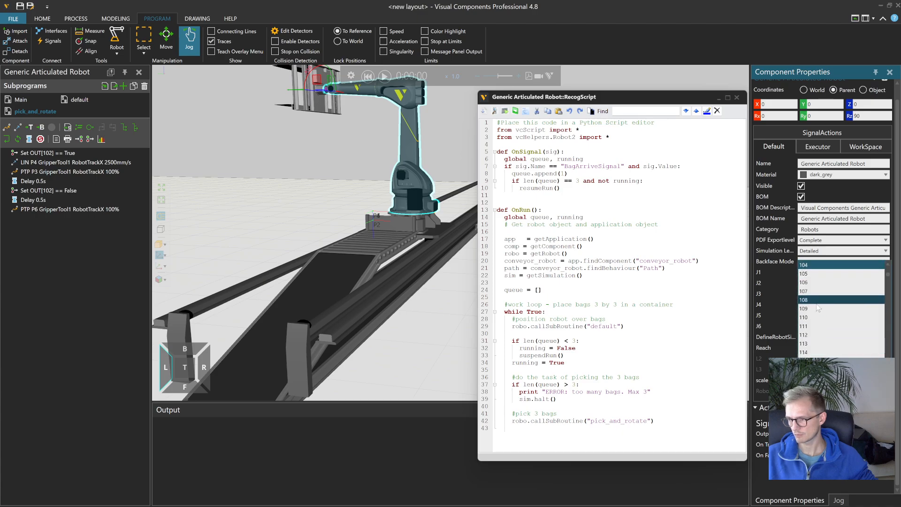
pyautogui.click(818, 281)
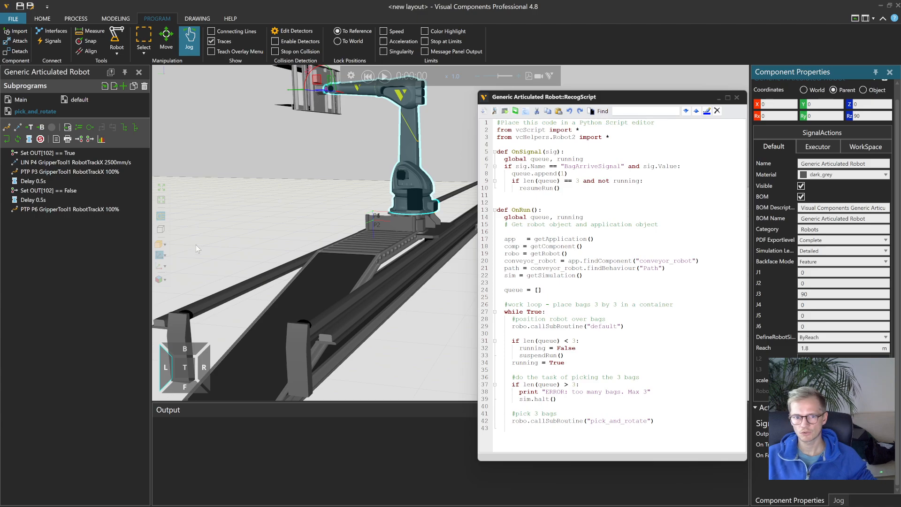
pyautogui.click(60, 152)
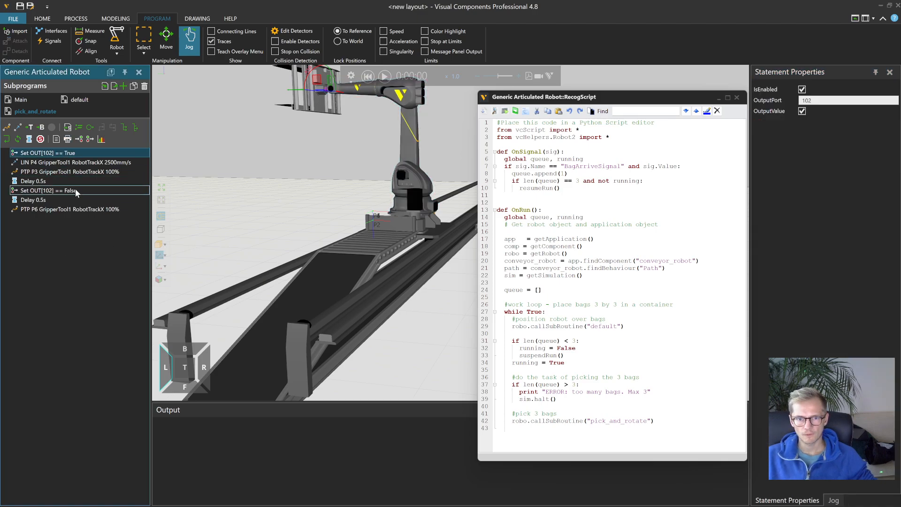
pyautogui.click(75, 190)
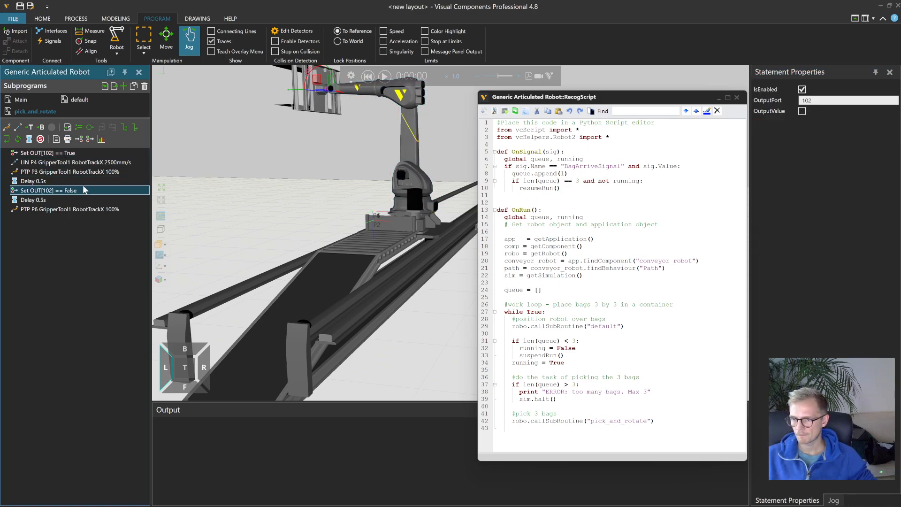
# - Display the robot's signal connections and spread out the Parametric Box Gripper and Generic Articulated Robot signal boxes to trace their wiring
pyautogui.click(415, 131)
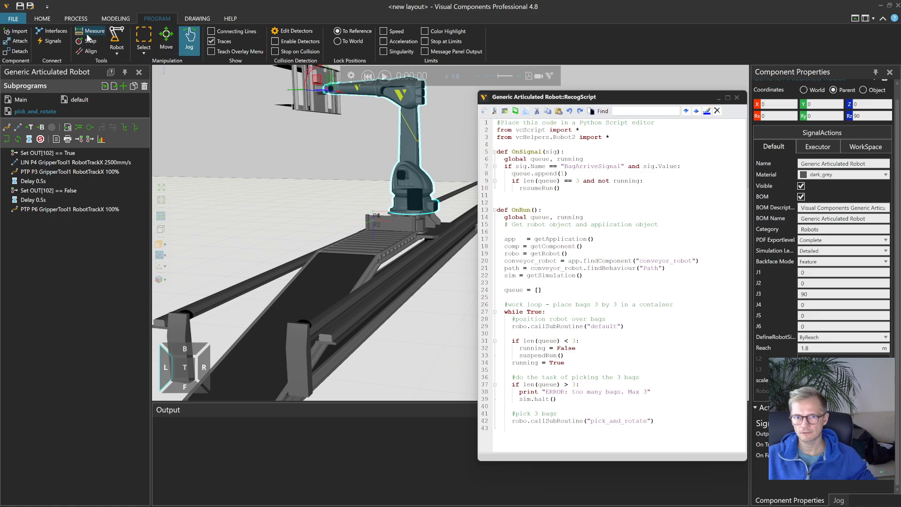
pyautogui.click(53, 42)
pyautogui.moveTo(356, 136); pyautogui.dragTo(324, 247, button='middle')
pyautogui.moveTo(259, 167); pyautogui.dragTo(254, 269)
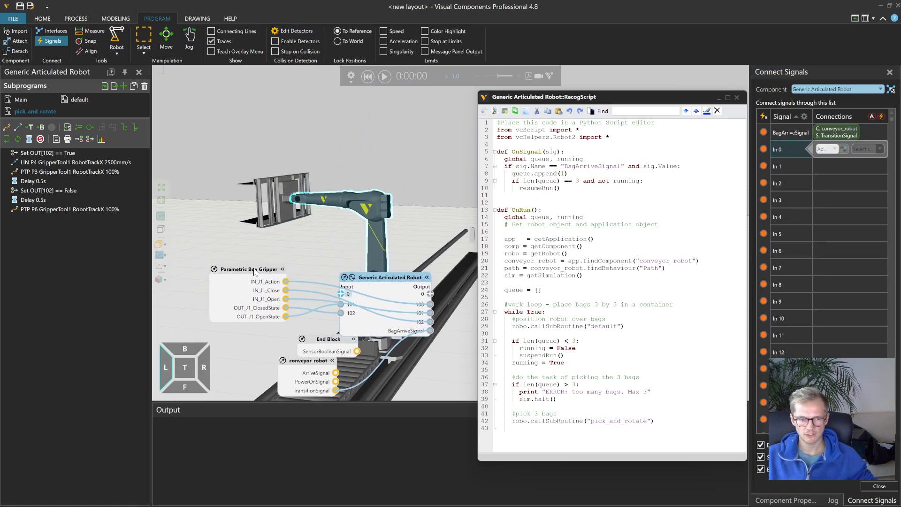
pyautogui.moveTo(256, 271); pyautogui.dragTo(222, 266)
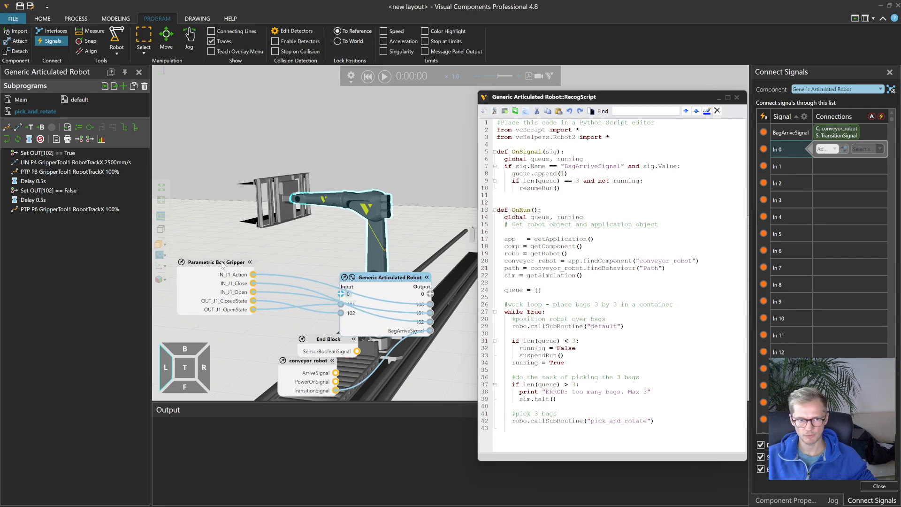
pyautogui.moveTo(378, 282); pyautogui.dragTo(303, 278)
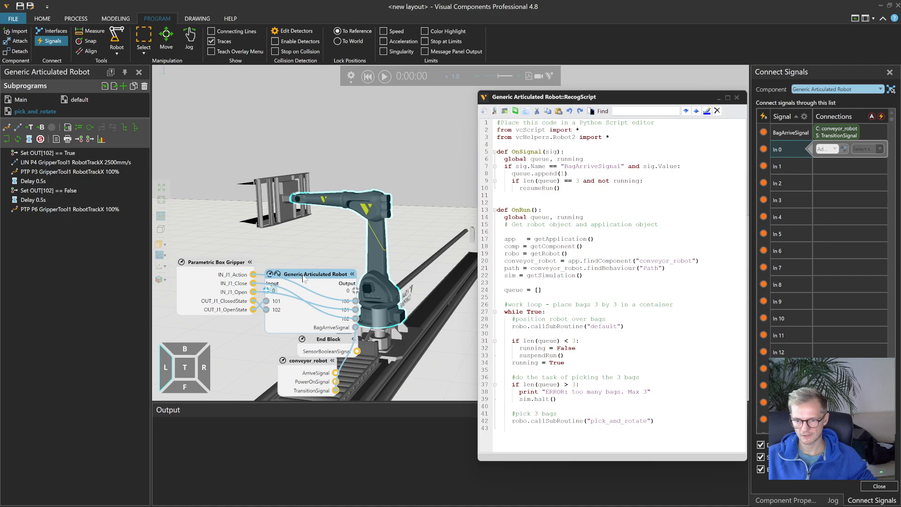
pyautogui.moveTo(302, 278); pyautogui.dragTo(331, 252)
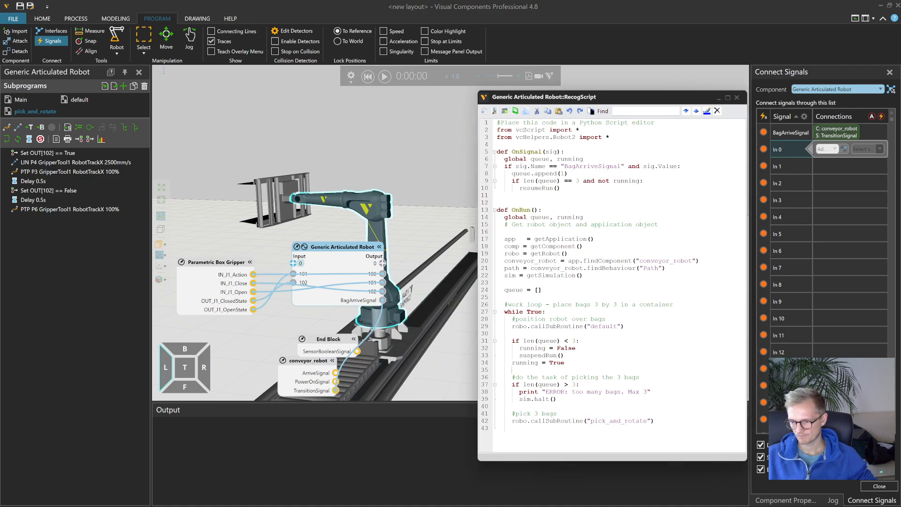
# - Add a delay(0.5) line after running = True in the RecogScript work loop
pyautogui.press('Return')
pyautogui.press('Return')
pyautogui.write('delay(0.5')
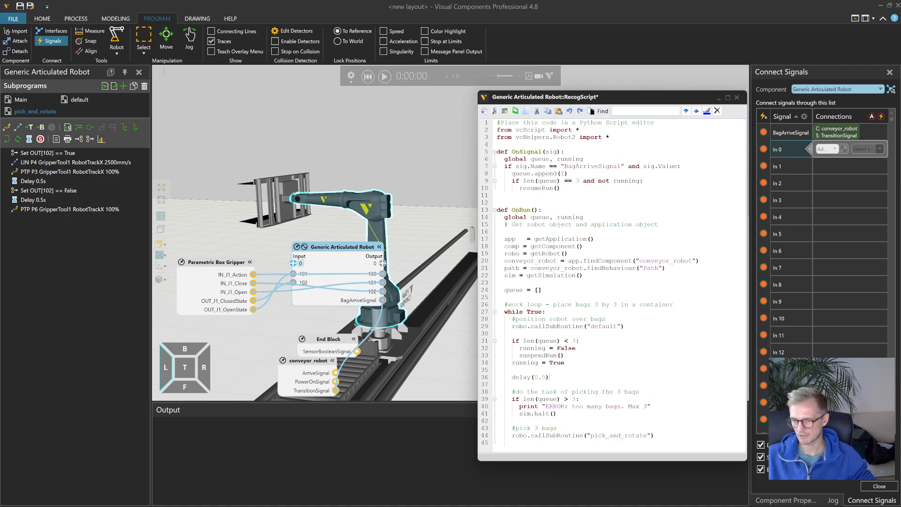
# - Move the robot and gripper signal boxes clear of the robot's base and reset the simulation
pyautogui.moveTo(448, 369); pyautogui.dragTo(395, 300, button='middle')
pyautogui.moveTo(393, 227); pyautogui.dragTo(416, 113)
pyautogui.moveTo(266, 120); pyautogui.dragTo(311, 101)
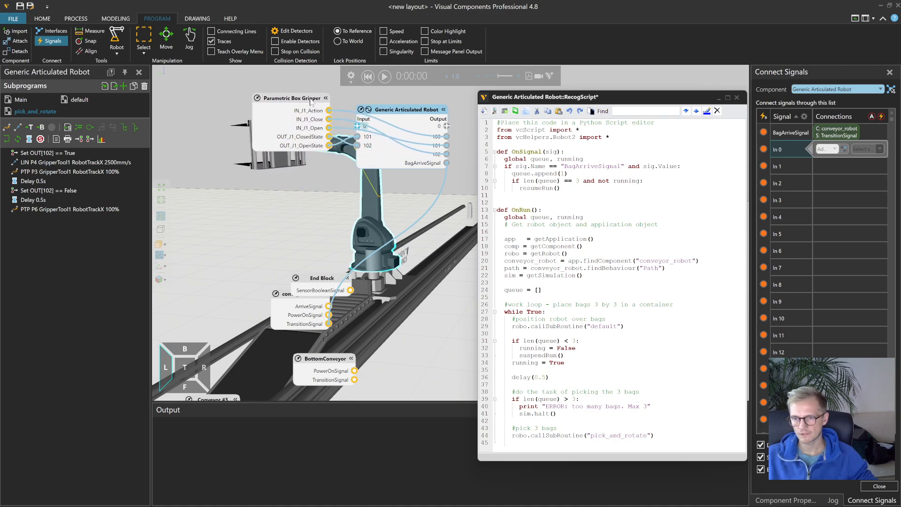
pyautogui.click(370, 79)
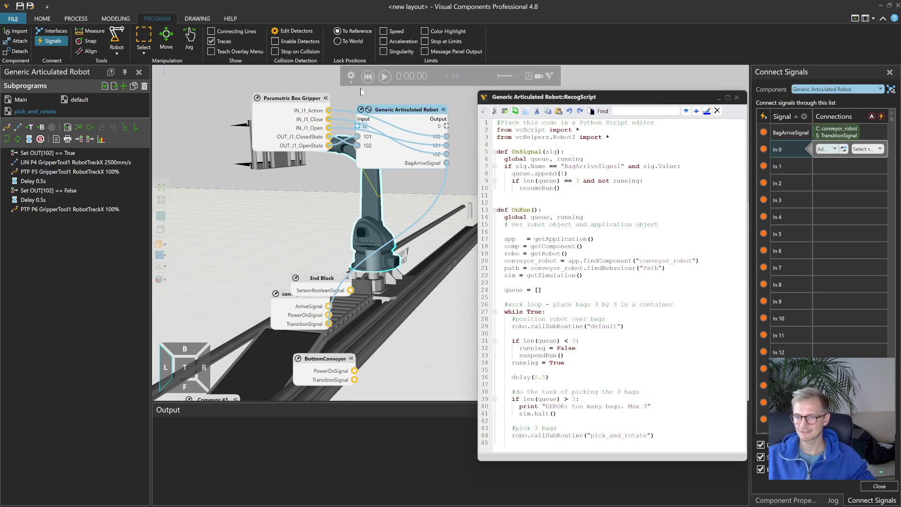
# - View the default subprogram's statements and switch to the vcHelpers.Robot2 help page in Chrome
pyautogui.moveTo(466, 503)
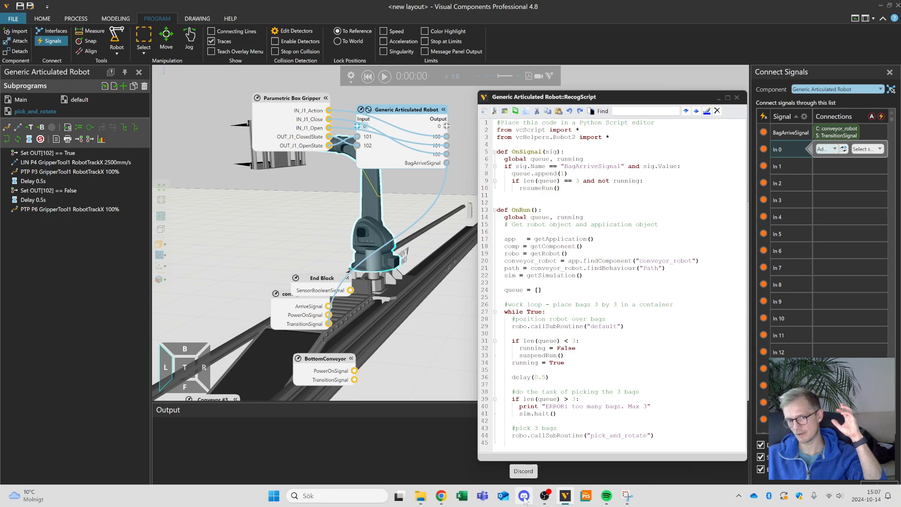
pyautogui.click(79, 99)
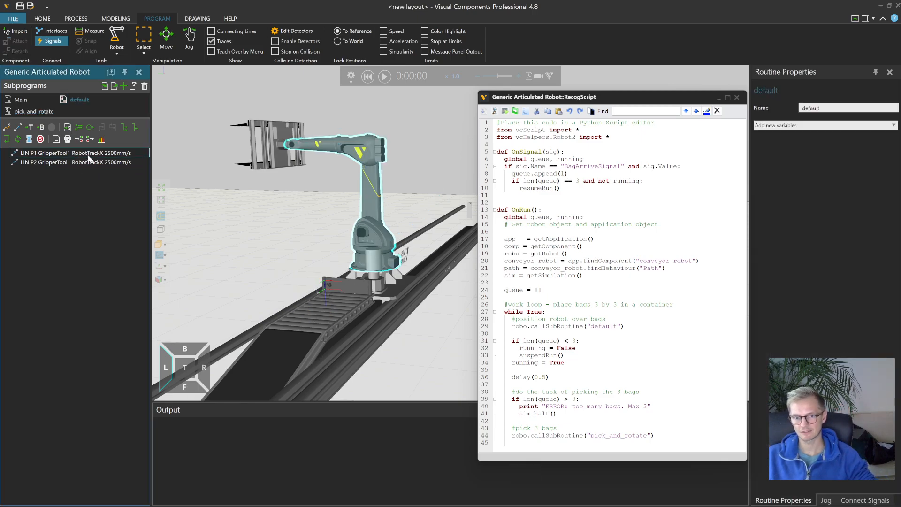
pyautogui.moveTo(531, 499)
pyautogui.moveTo(567, 501)
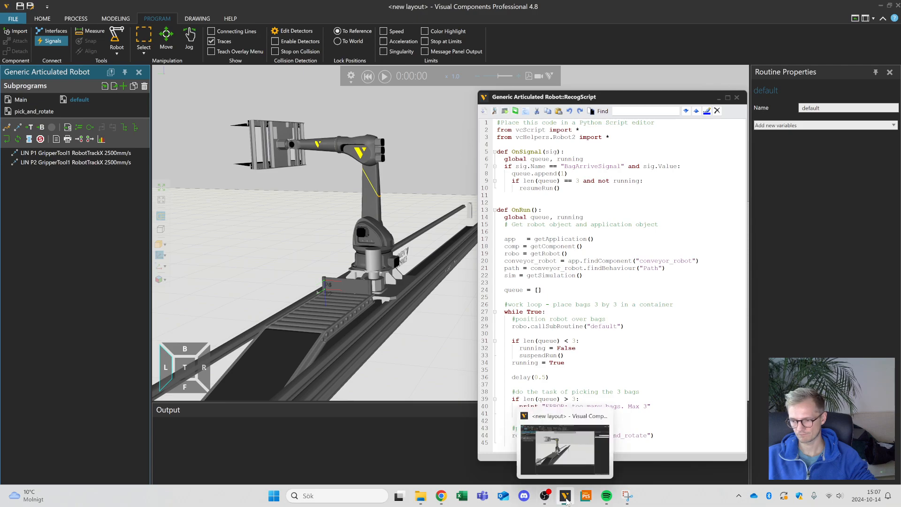
pyautogui.moveTo(441, 501)
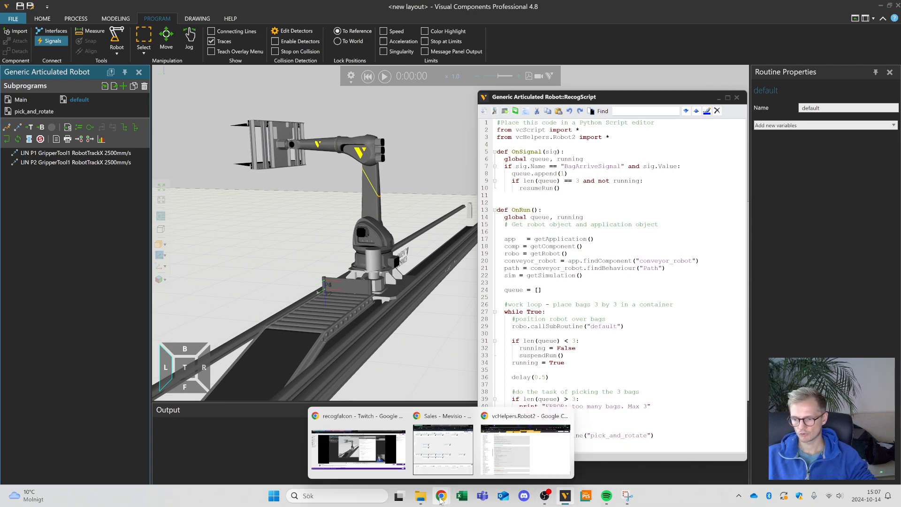
pyautogui.moveTo(501, 460)
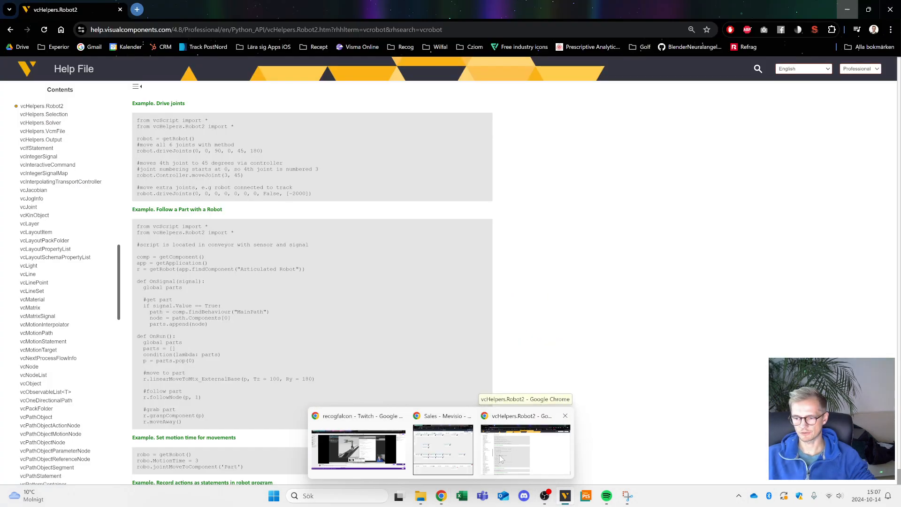
pyautogui.click(511, 455)
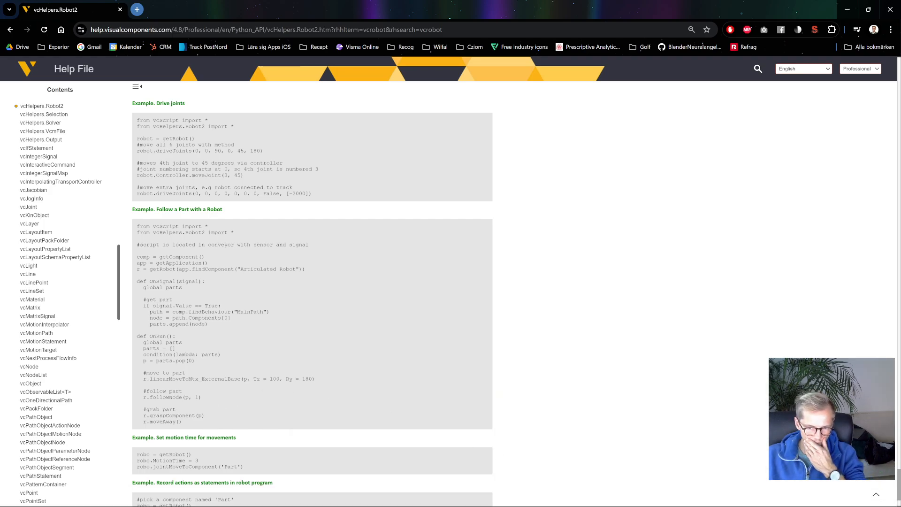
# - Search the help page for graspComponent and go to its entry in the methods table
pyautogui.doubleClick(172, 415)
pyautogui.moveTo(207, 416); pyautogui.dragTo(140, 416)
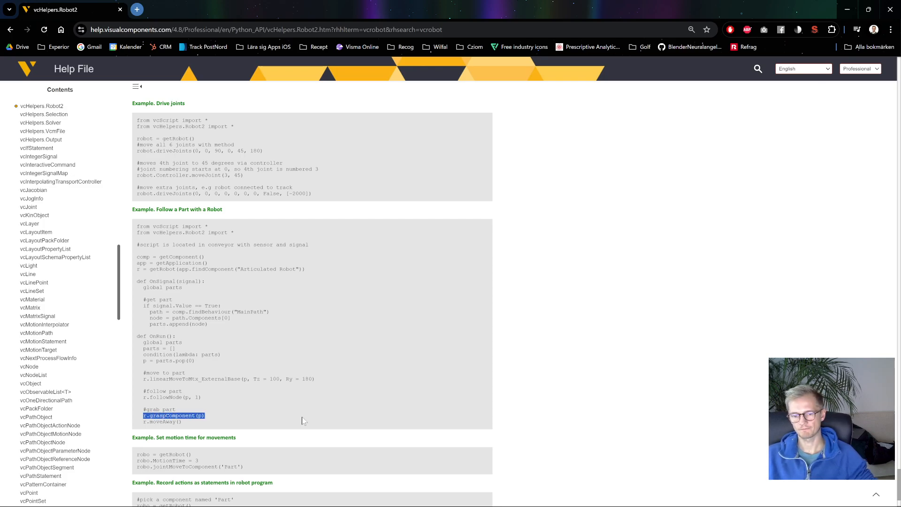
pyautogui.doubleClick(172, 416)
pyautogui.scroll(-10, 328, 386)
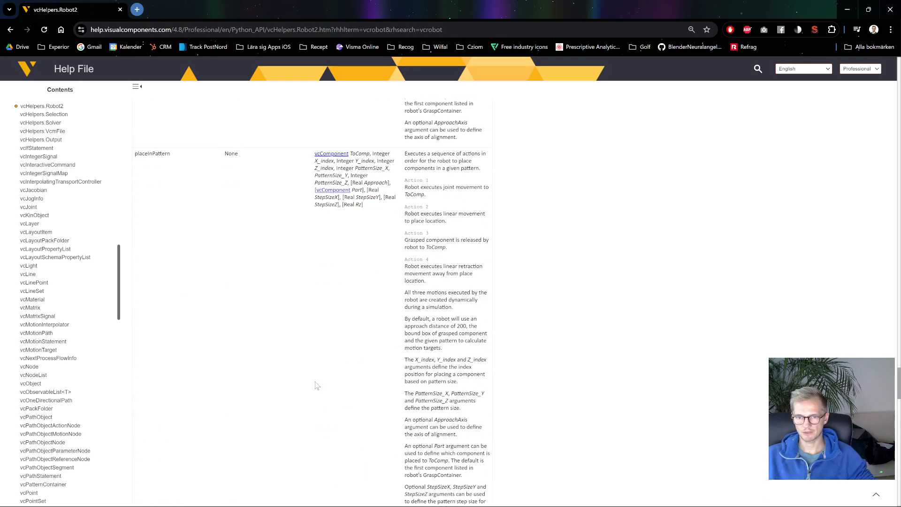
pyautogui.hotkey('ctrl', 'f')
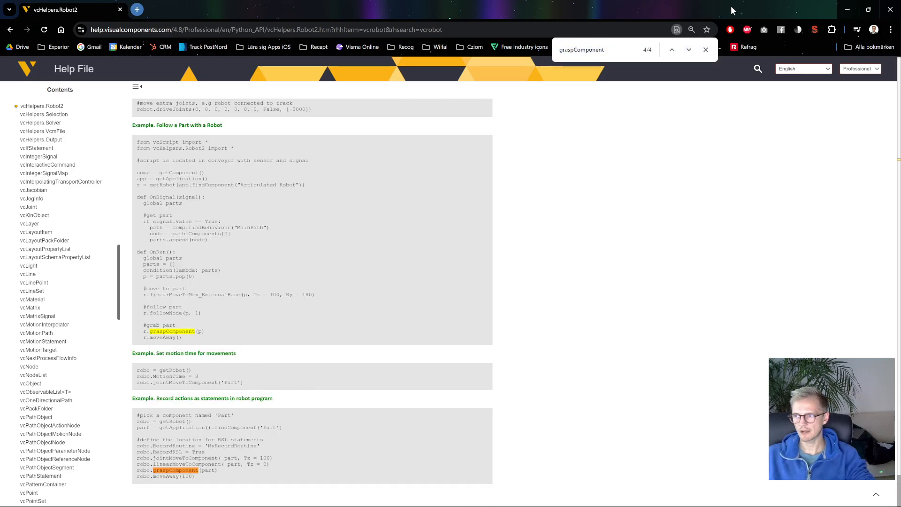
pyautogui.click(672, 50)
pyautogui.click(672, 51)
pyautogui.click(673, 51)
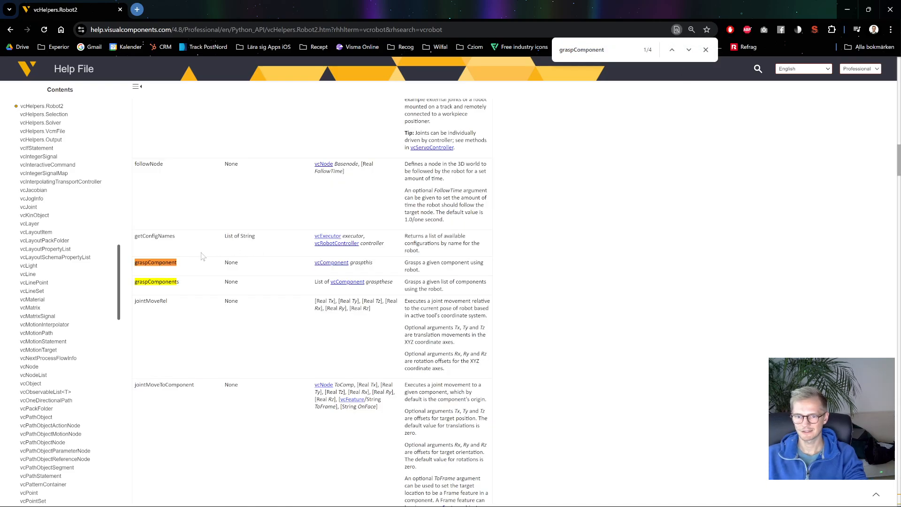
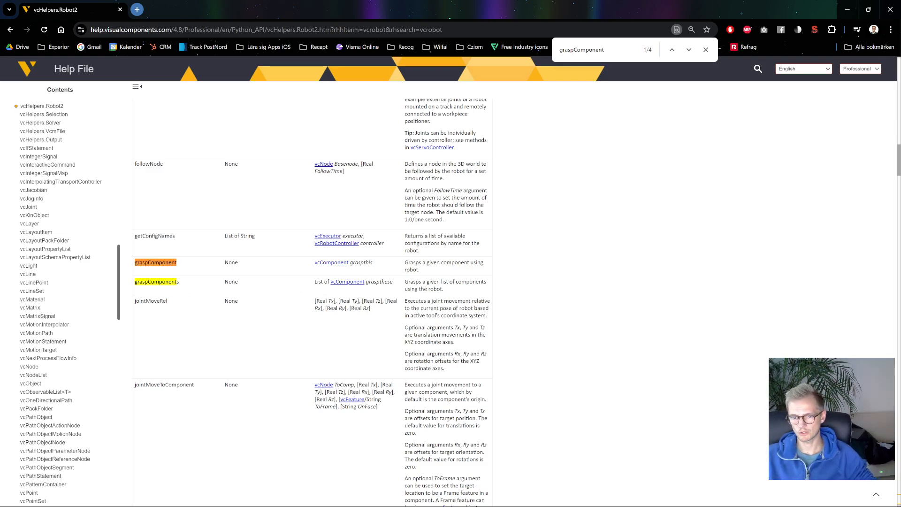
# - Copy the graspComponents method name, check its arguments, and return to Visual Components
pyautogui.doubleClick(157, 282)
pyautogui.moveTo(311, 286); pyautogui.dragTo(403, 285)
pyautogui.click(848, 9)
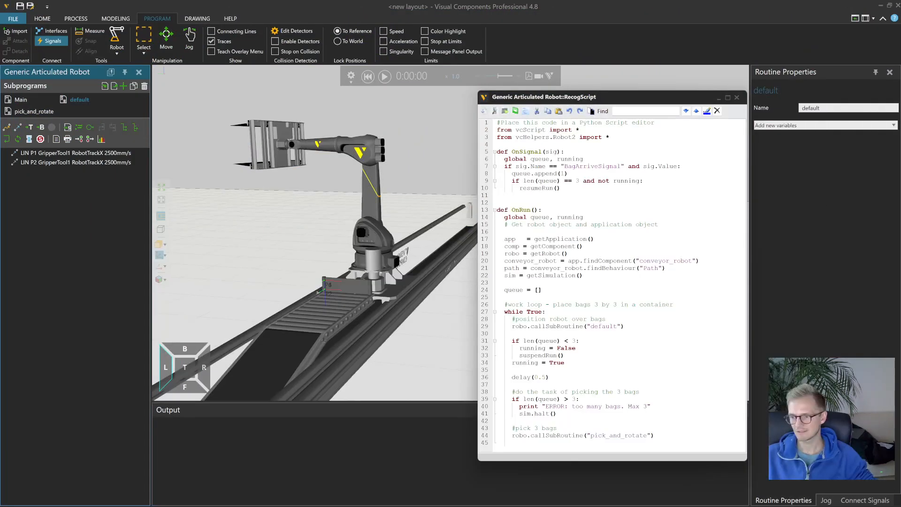
# - Remove both Set OUT[102] statements, the second delay and the P6 motion from pick_and_rotate, and end it with a Halt statement
pyautogui.click(61, 101)
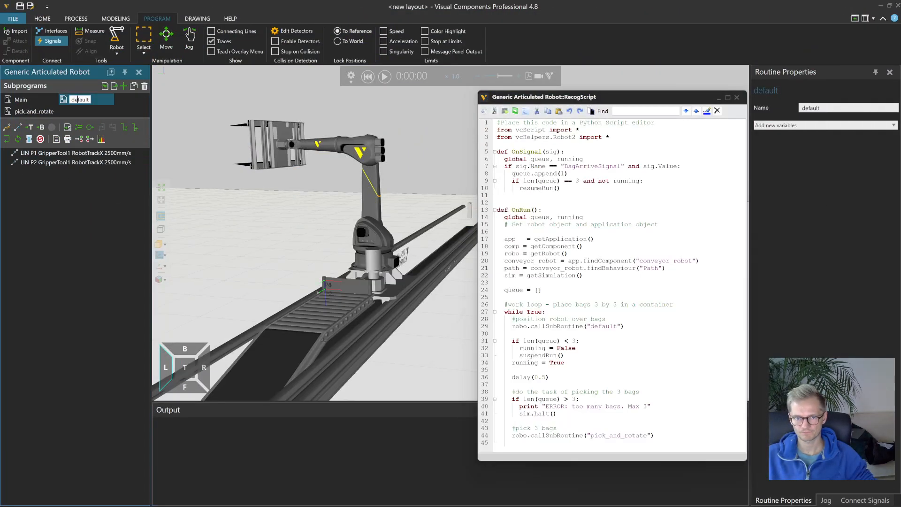
pyautogui.click(33, 112)
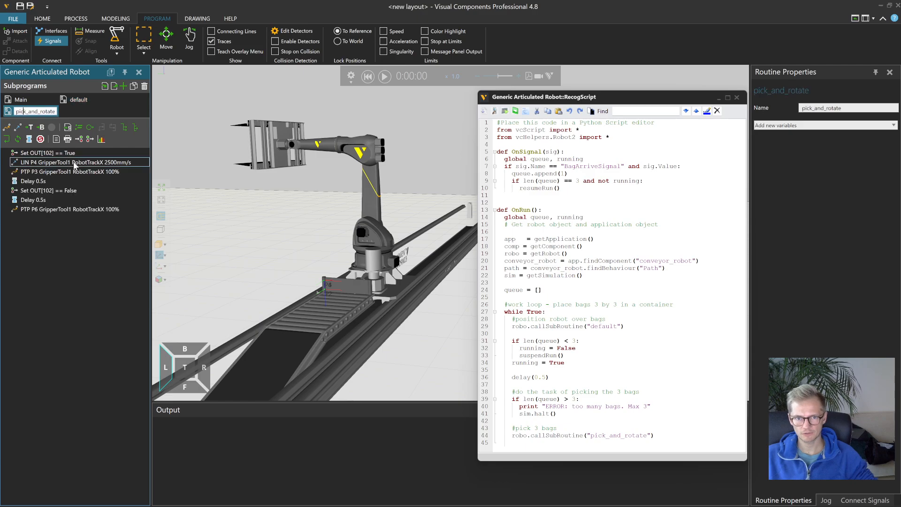
pyautogui.moveTo(40, 157); pyautogui.dragTo(37, 186)
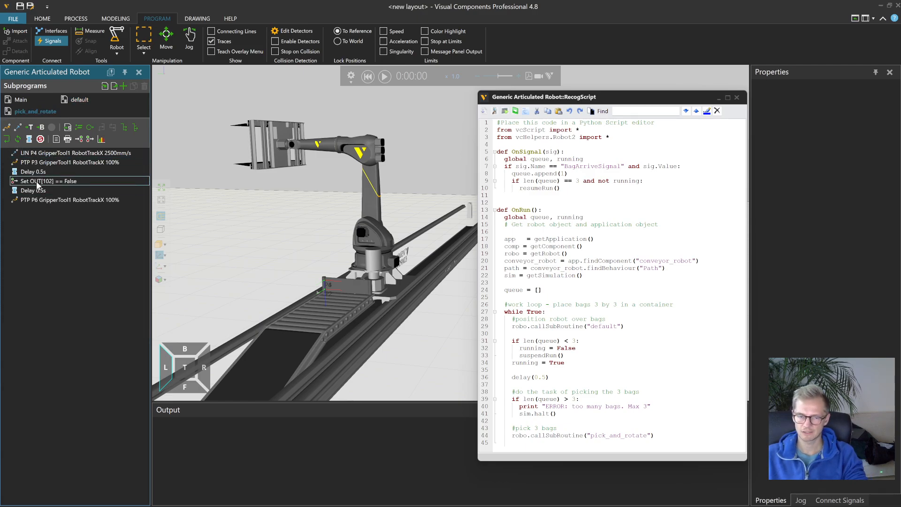
pyautogui.click(36, 182)
pyautogui.press('Delete')
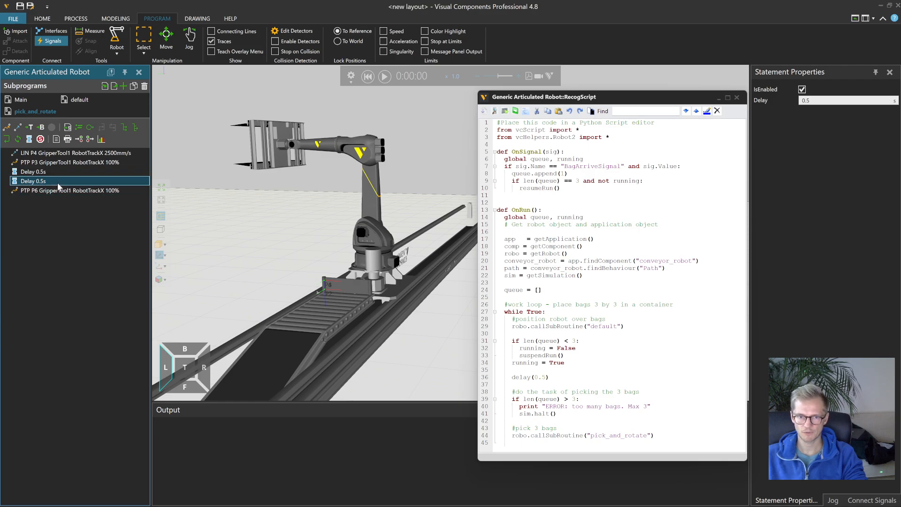
pyautogui.press('Delete')
pyautogui.press('Delete')
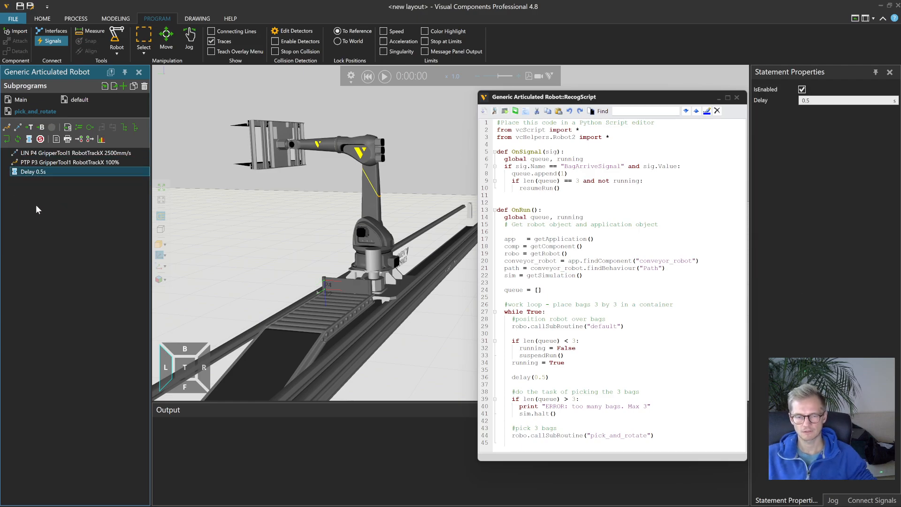
pyautogui.click(41, 139)
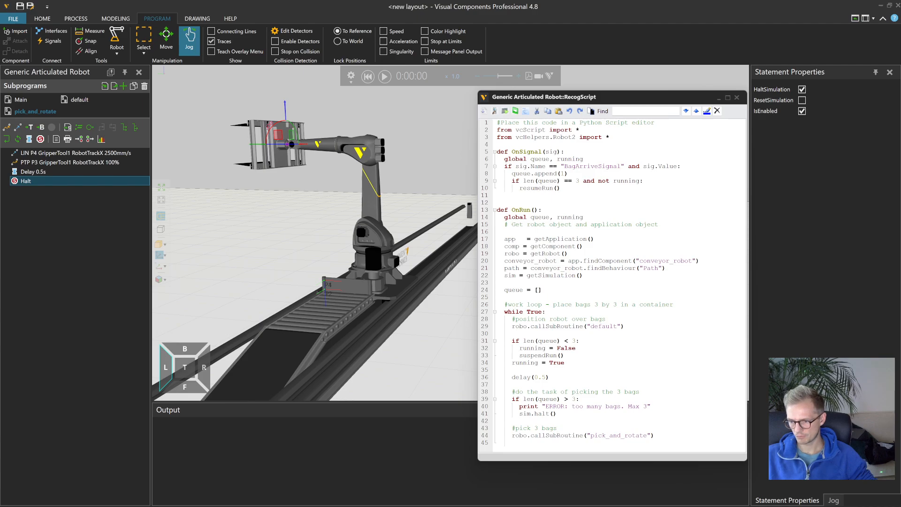
# - Add a graspComponents line under the "#pick 3 bags" comment, enlarge the code text, and shorten the script editor window
pyautogui.press('Return')
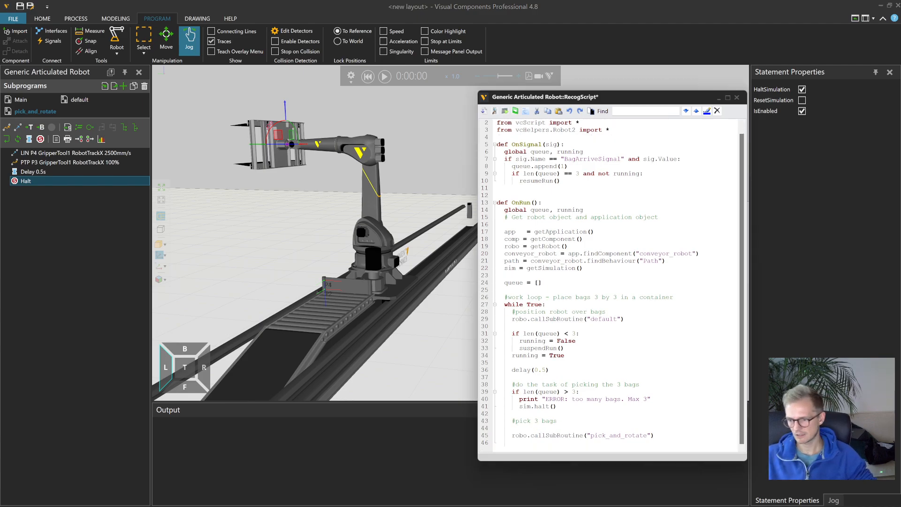
pyautogui.write('graspComponents')
pyautogui.keyDown('ctrl'); pyautogui.scroll(3, 611, 281); pyautogui.keyUp('ctrl')
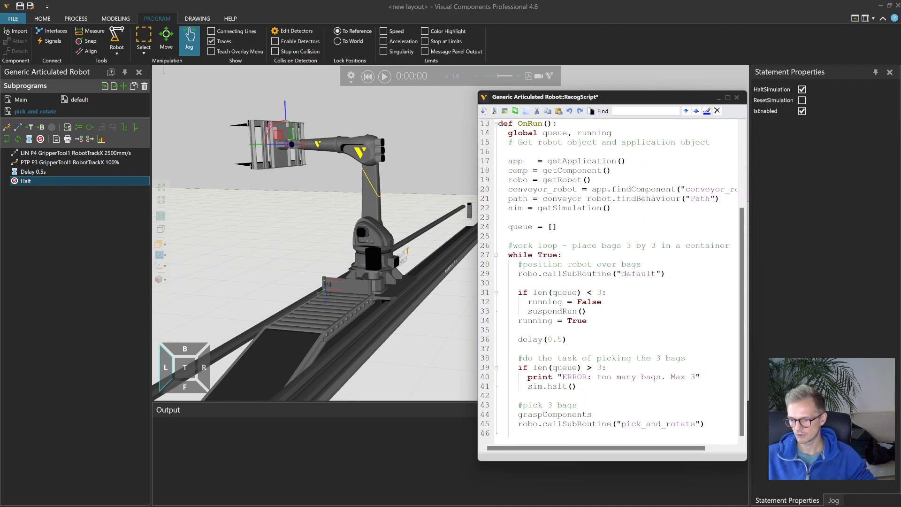
pyautogui.moveTo(591, 459); pyautogui.dragTo(591, 320)
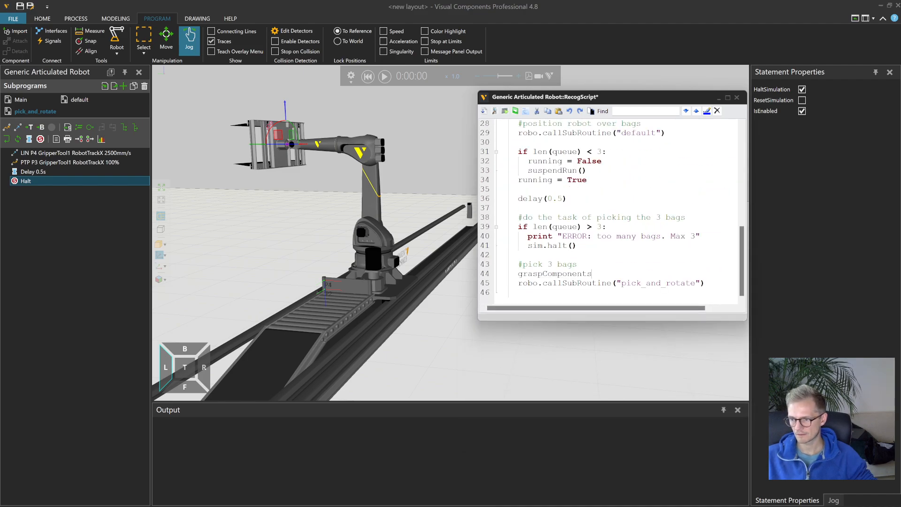
# - Check the path variable's definition, complete the line as robo.graspComponents(path.Components), and save the script
pyautogui.scroll(6, 610, 211)
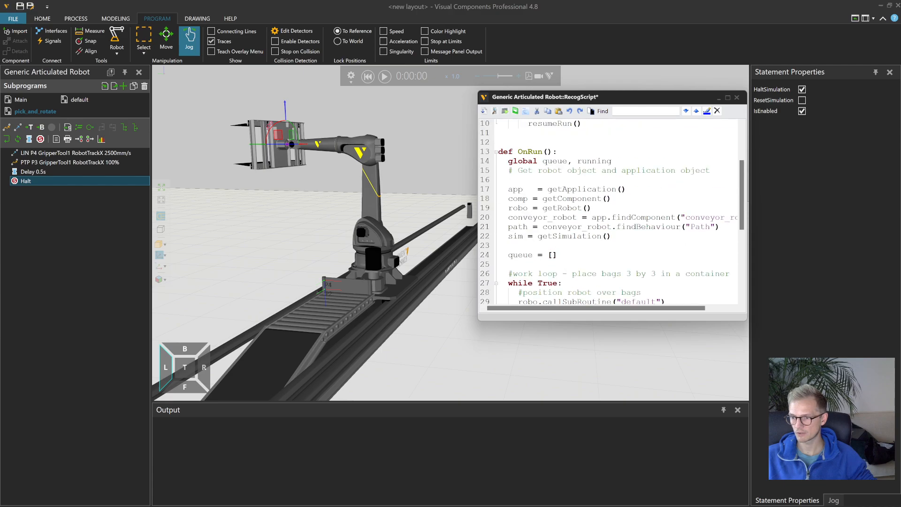
pyautogui.doubleClick(518, 227)
pyautogui.scroll(-1, 521, 230)
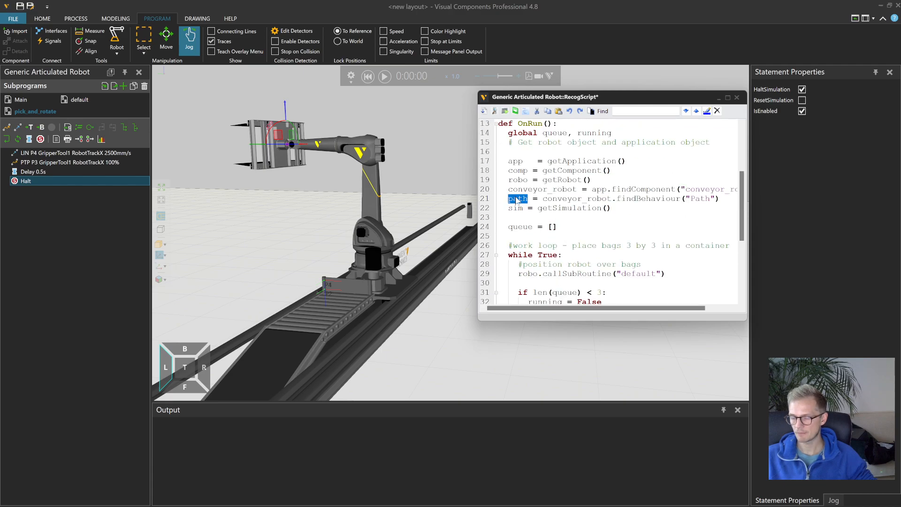
pyautogui.scroll(-5, 591, 235)
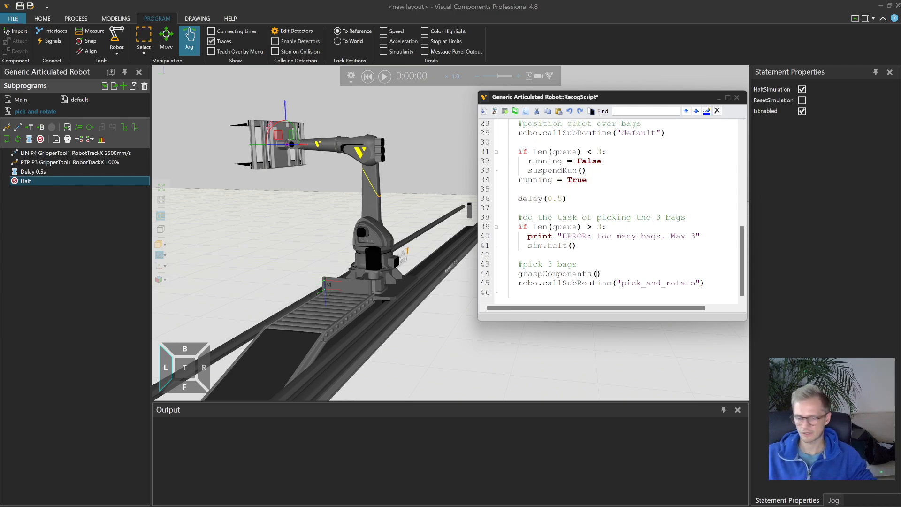
pyautogui.write('robo.gras')
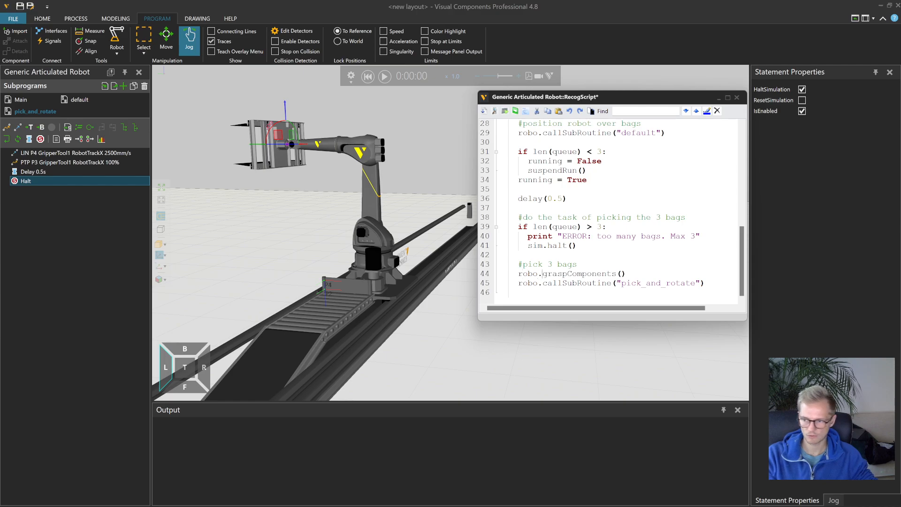
pyautogui.write('pComponents(path')
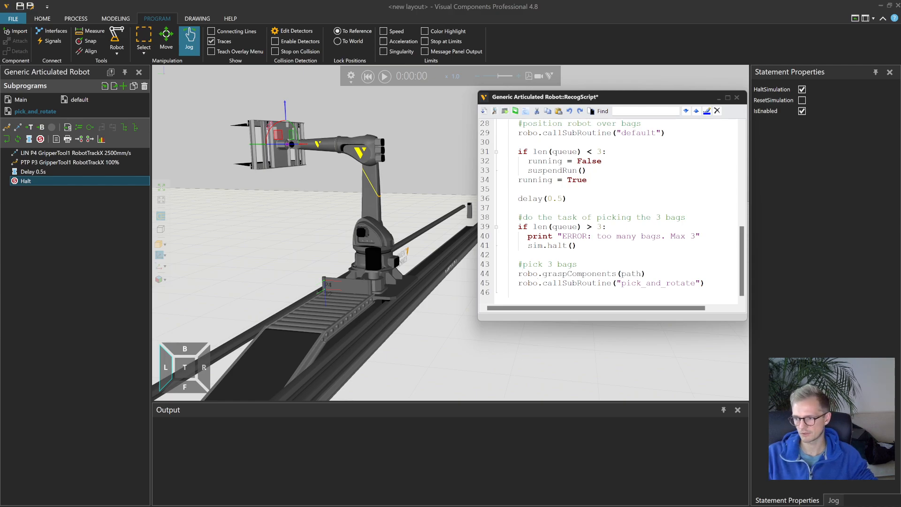
pyautogui.write('.Compoe')
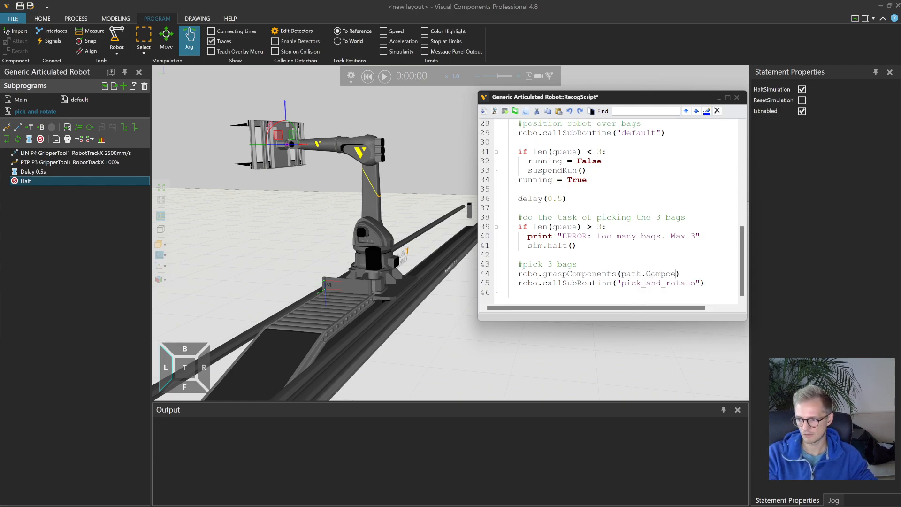
pyautogui.press('BackSpace')
pyautogui.press('BackSpace')
pyautogui.write('onents')
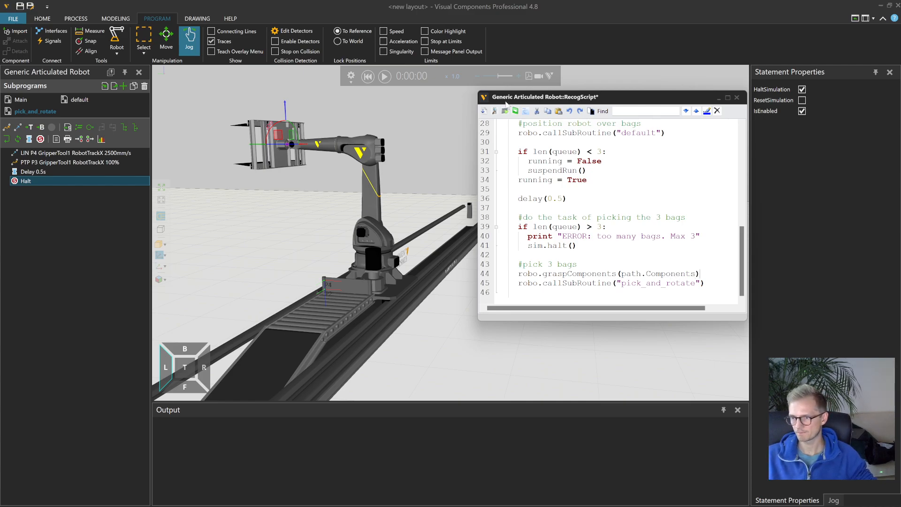
pyautogui.click(484, 112)
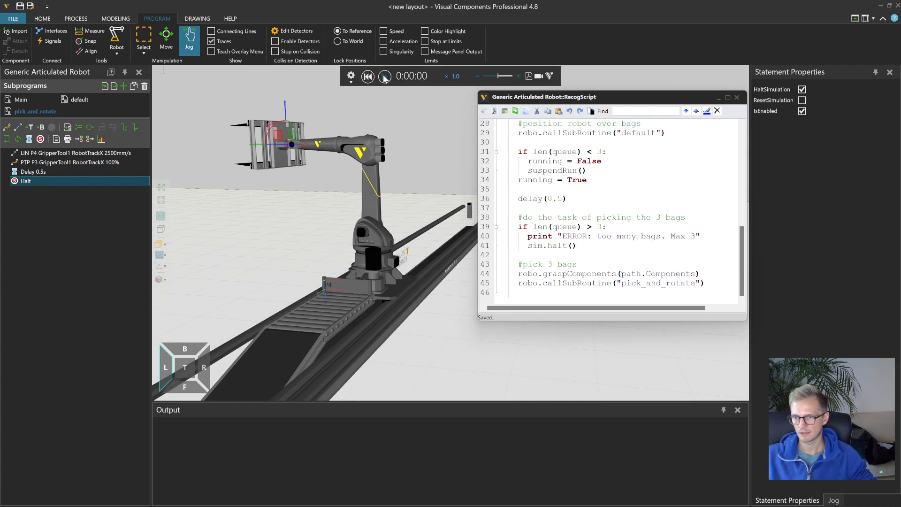
# - Run the simulation at 4.5x speed, inspect the bags held in the gripper up close, and reset it
pyautogui.click(385, 76)
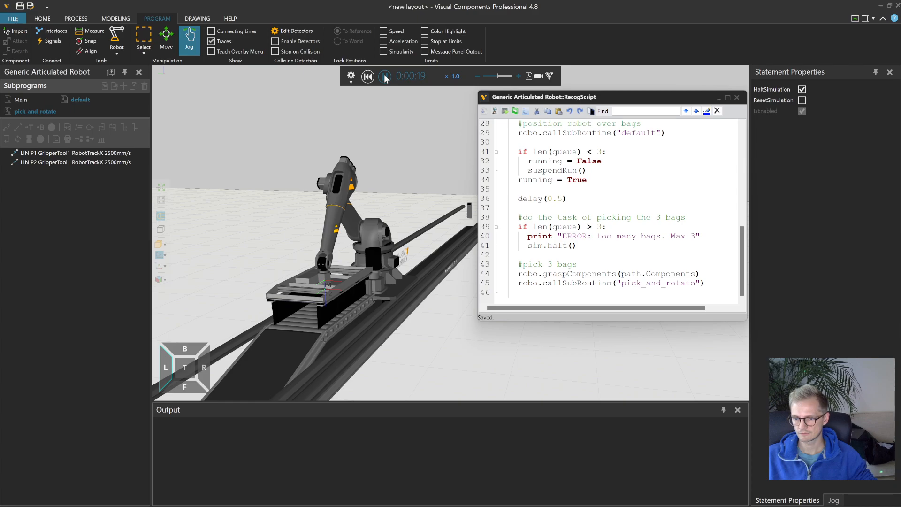
pyautogui.scroll(3, 313, 352)
pyautogui.moveTo(312, 352); pyautogui.dragTo(361, 299, button='middle')
pyautogui.moveTo(498, 76); pyautogui.dragTo(500, 76)
pyautogui.moveTo(458, 308); pyautogui.dragTo(416, 304, button='middle')
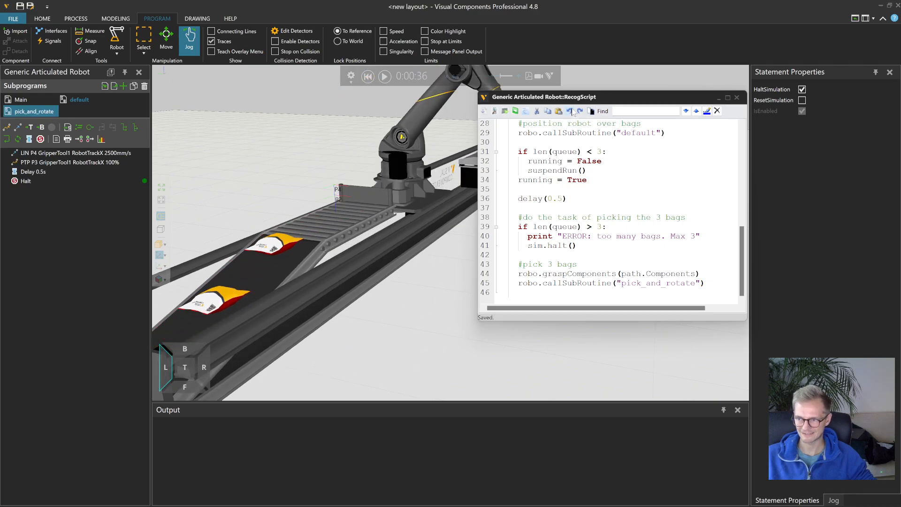
pyautogui.moveTo(584, 98); pyautogui.dragTo(700, 233)
pyautogui.moveTo(425, 245); pyautogui.dragTo(574, 200, button='right')
pyautogui.moveTo(573, 200); pyautogui.dragTo(436, 219, button='middle')
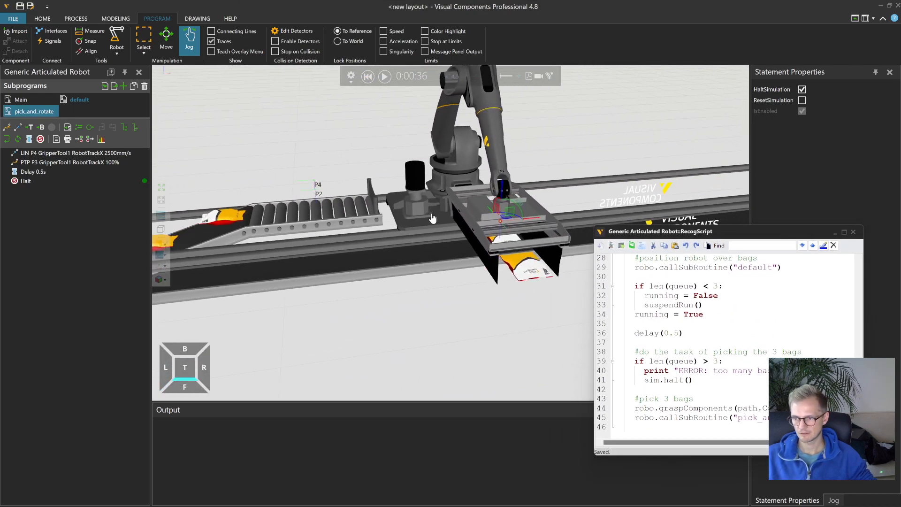
pyautogui.moveTo(436, 219); pyautogui.dragTo(376, 225, button='right')
pyautogui.scroll(4, 408, 254)
pyautogui.moveTo(446, 301); pyautogui.dragTo(471, 260, button='right')
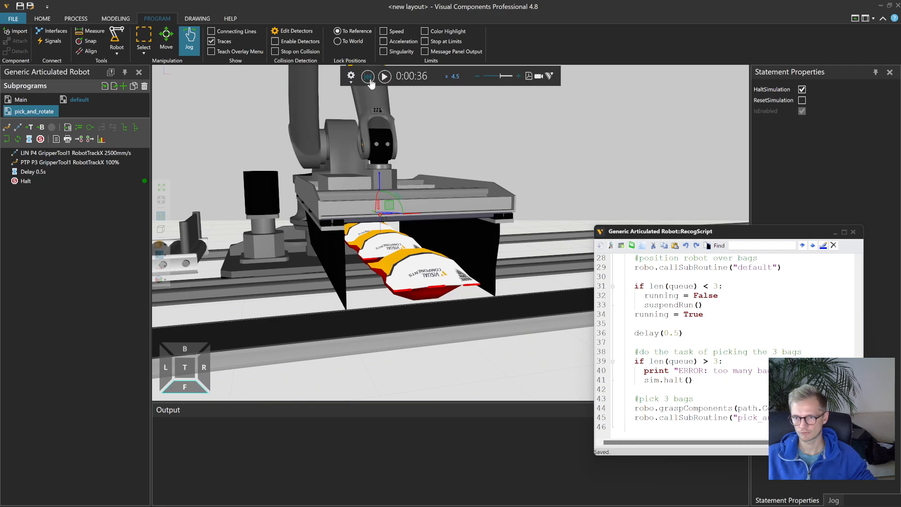
pyautogui.click(368, 76)
# - Add a Set Binary Output statement to pick_and_rotate and place it before the P4 motion
pyautogui.scroll(-5, 471, 297)
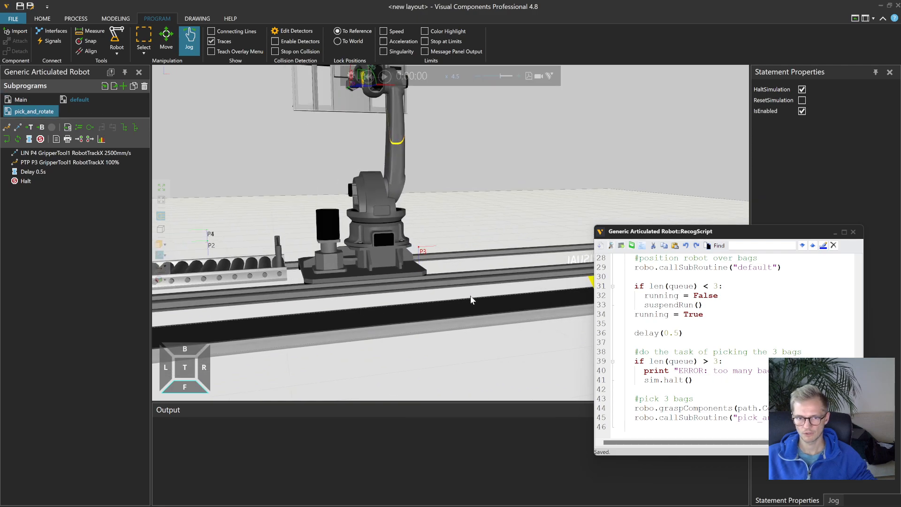
pyautogui.click(45, 154)
pyautogui.click(45, 155)
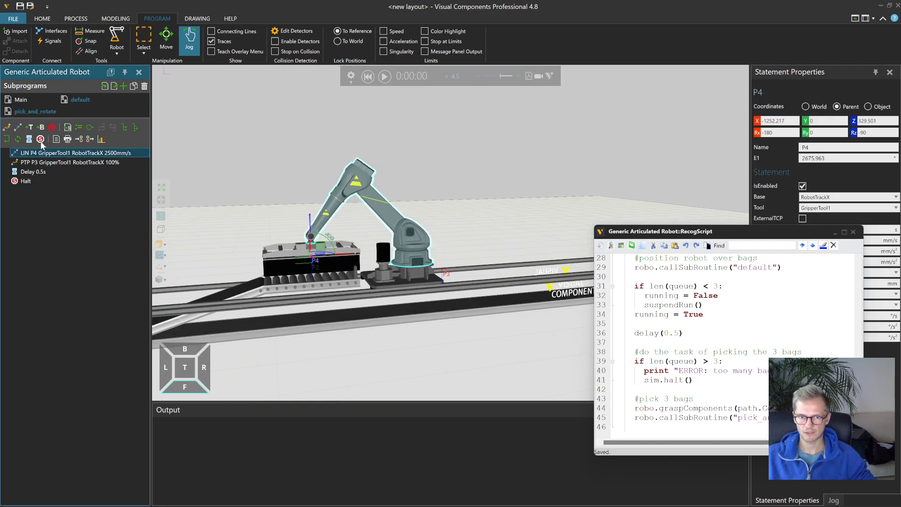
pyautogui.click(89, 139)
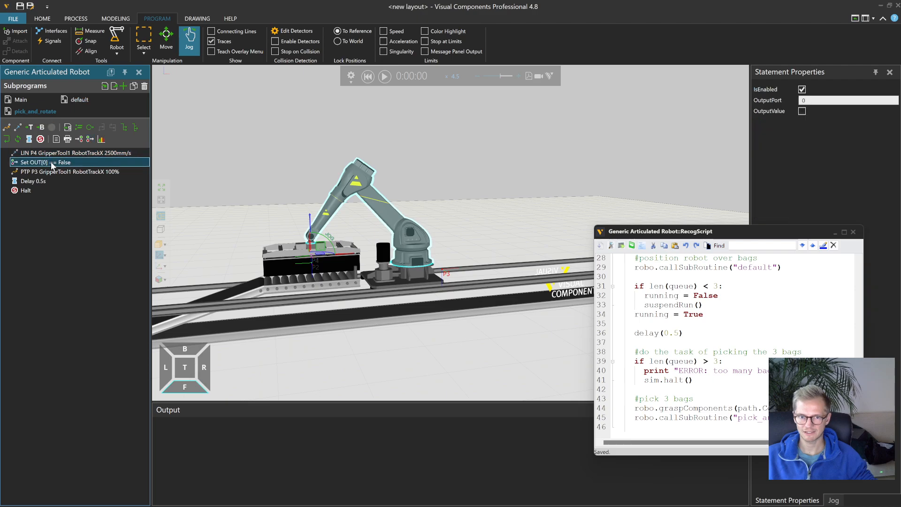
pyautogui.moveTo(51, 162); pyautogui.dragTo(50, 151)
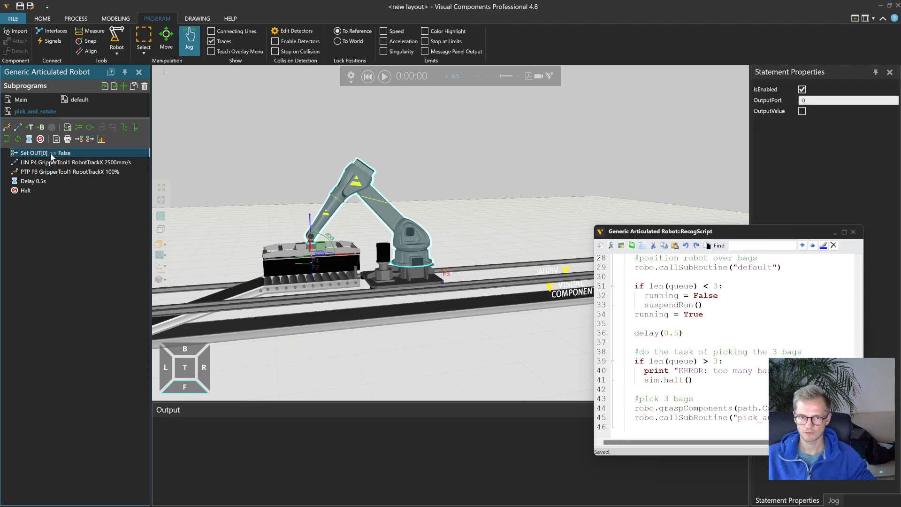
# - Set the new output statement's port to 102 and its value to True
pyautogui.click(783, 99)
pyautogui.write('102')
pyautogui.press('Return')
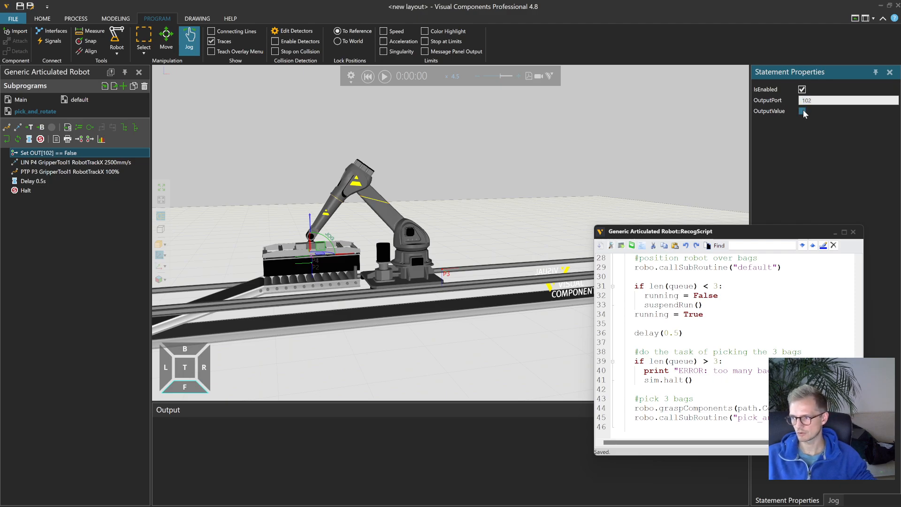
pyautogui.click(803, 112)
# - Run the simulation, slow it to 1.0x, and examine the spacing of the three bags in the gripper at P3
pyautogui.click(384, 76)
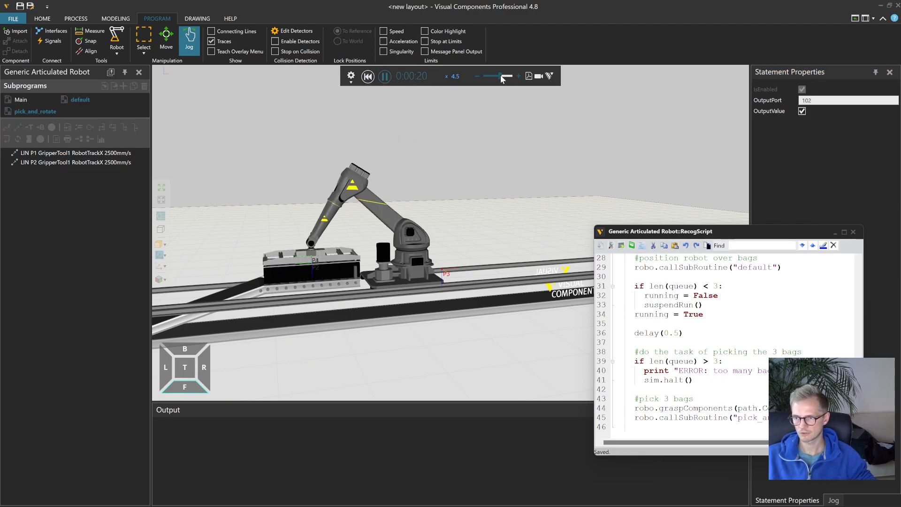
pyautogui.moveTo(502, 81); pyautogui.dragTo(499, 80)
pyautogui.moveTo(380, 202); pyautogui.dragTo(452, 232, button='right')
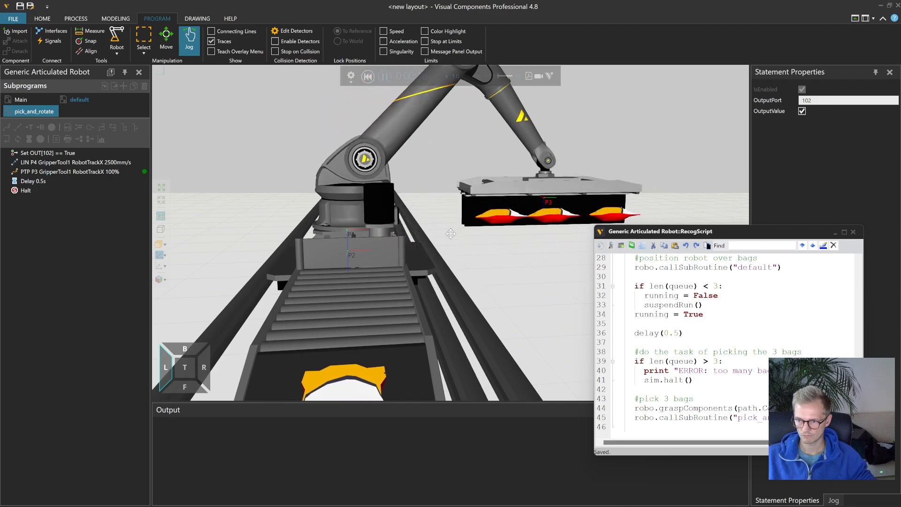
pyautogui.moveTo(496, 233); pyautogui.dragTo(484, 256, button='right')
pyautogui.moveTo(515, 201); pyautogui.dragTo(549, 203, button='right')
pyautogui.scroll(4, 479, 214)
pyautogui.scroll(-5, 477, 242)
pyautogui.scroll(4, 461, 249)
pyautogui.scroll(5, 459, 249)
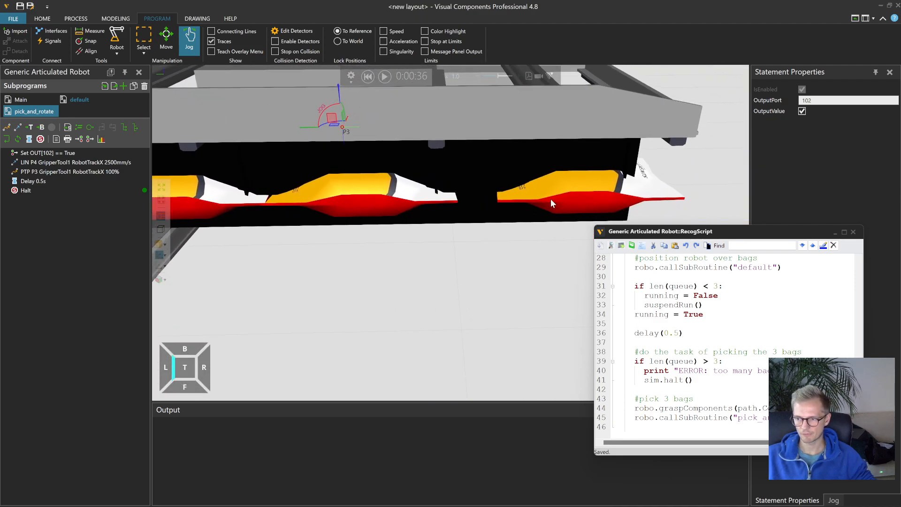
pyautogui.scroll(-6, 471, 230)
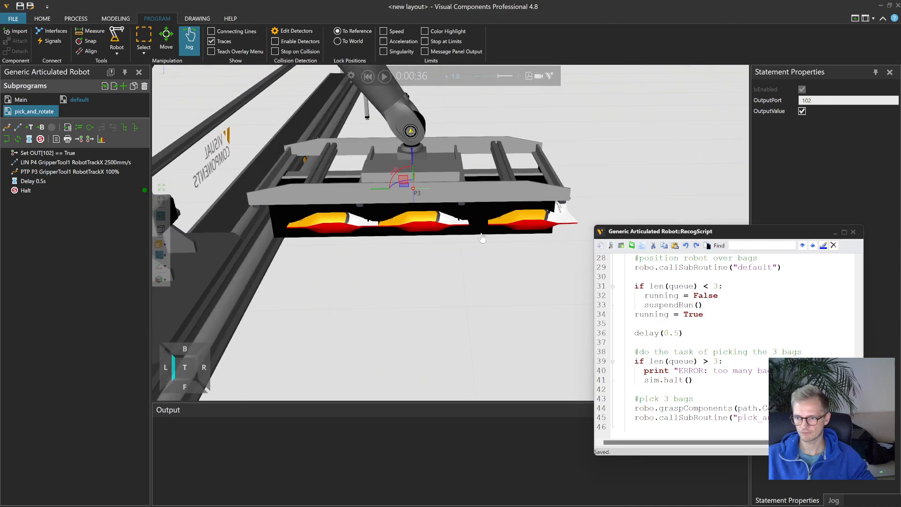
pyautogui.scroll(2, 489, 227)
pyautogui.scroll(3, 489, 227)
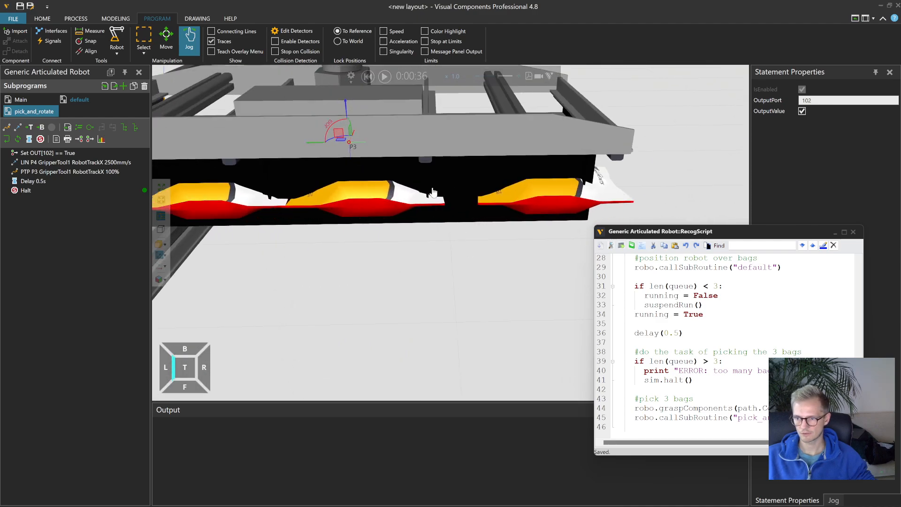
# - Restart the simulation, move the script editor aside, and watch the bags reach the gripper at 2.0x speed
pyautogui.click(368, 76)
pyautogui.click(385, 76)
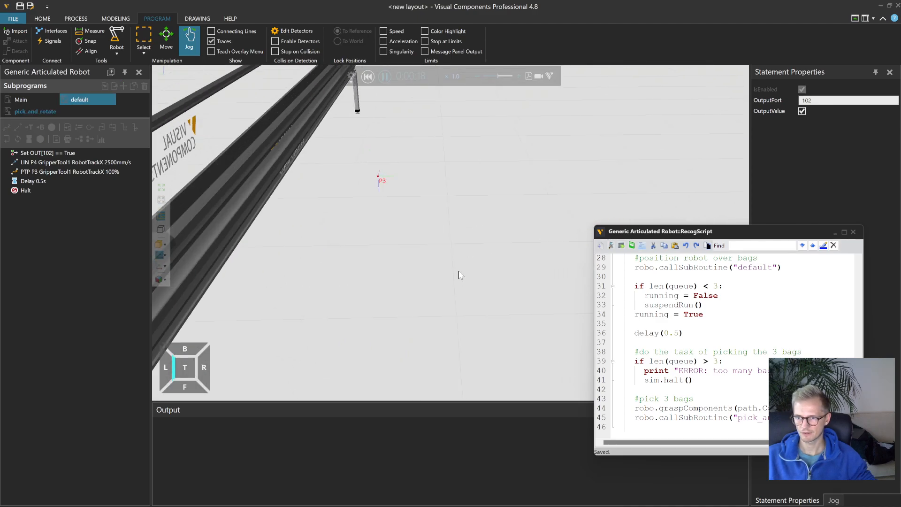
pyautogui.scroll(-5, 435, 243)
pyautogui.moveTo(435, 243); pyautogui.dragTo(460, 269, button='right')
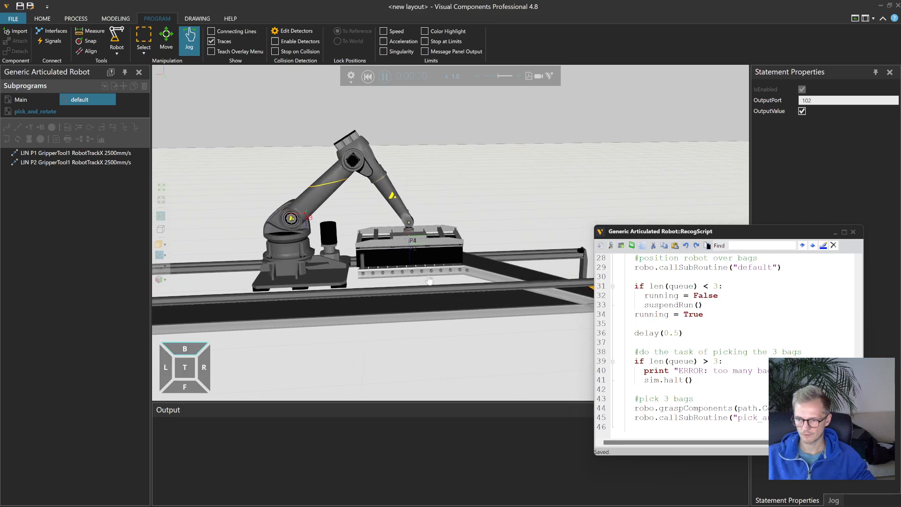
pyautogui.scroll(4, 460, 268)
pyautogui.scroll(2, 461, 269)
pyautogui.moveTo(687, 234); pyautogui.dragTo(723, 270)
pyautogui.moveTo(724, 270); pyautogui.dragTo(535, 247, button='right')
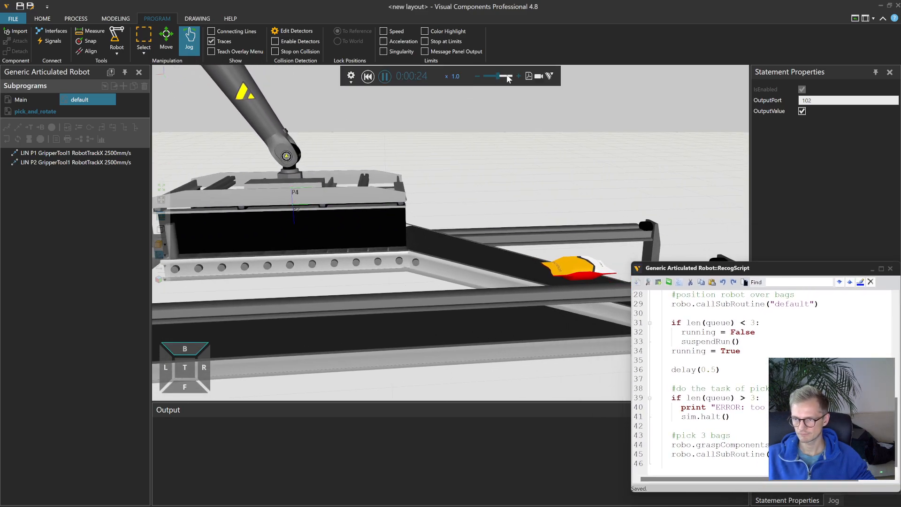
pyautogui.click(498, 76)
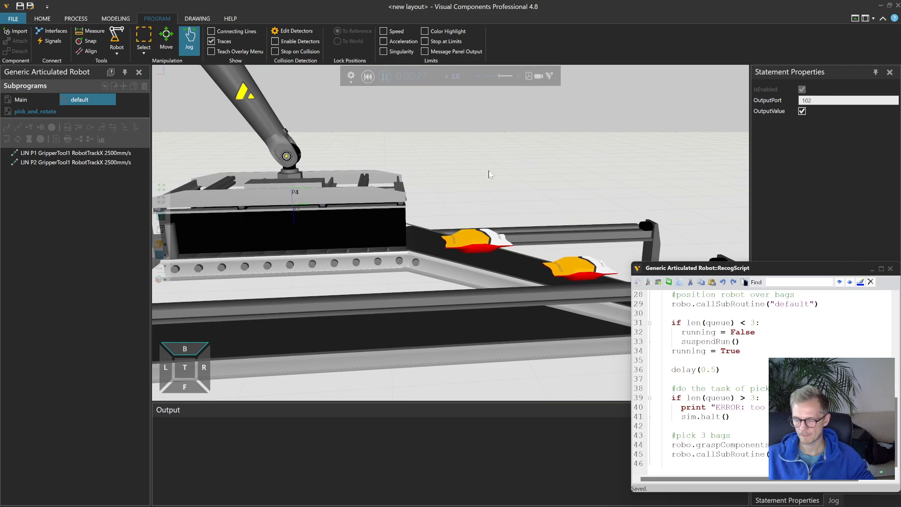
pyautogui.moveTo(489, 169); pyautogui.dragTo(477, 166, button='right')
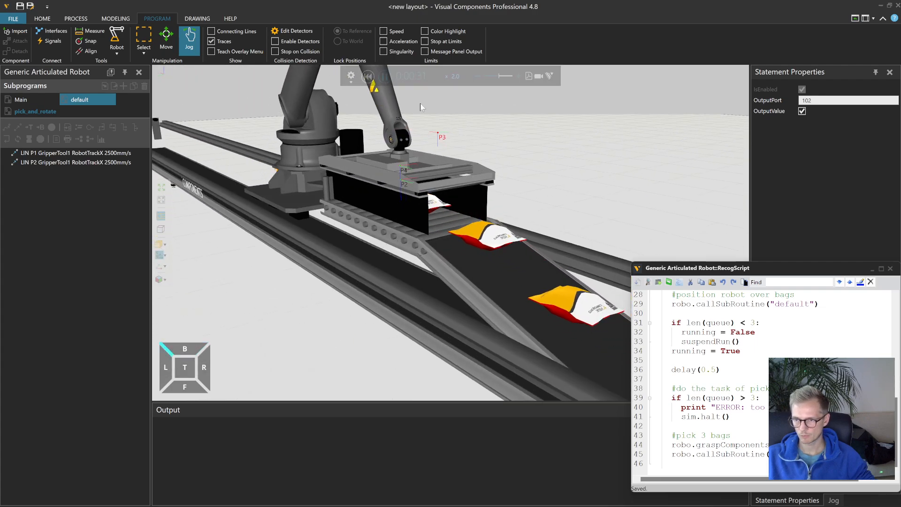
# - Pause the simulation, continue at 0.43x speed to examine the bags' positions when grasped, and reset it
pyautogui.click(384, 76)
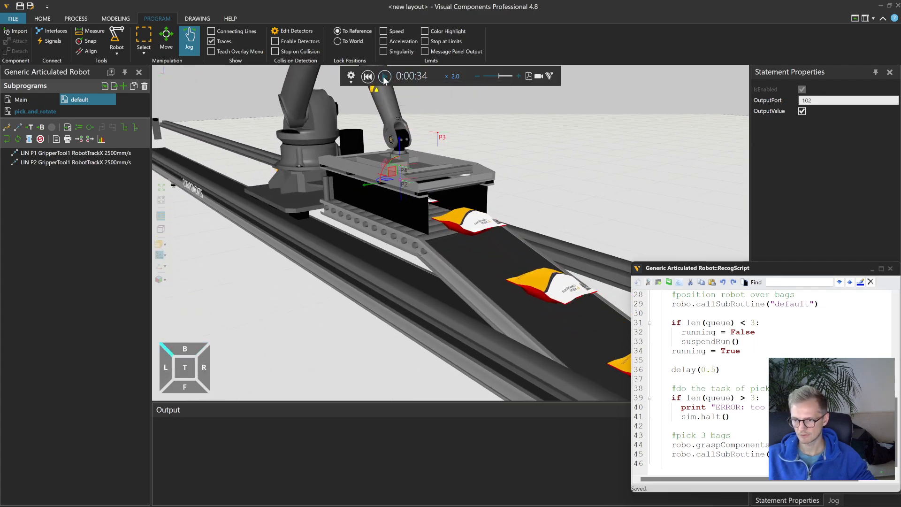
pyautogui.scroll(5, 449, 218)
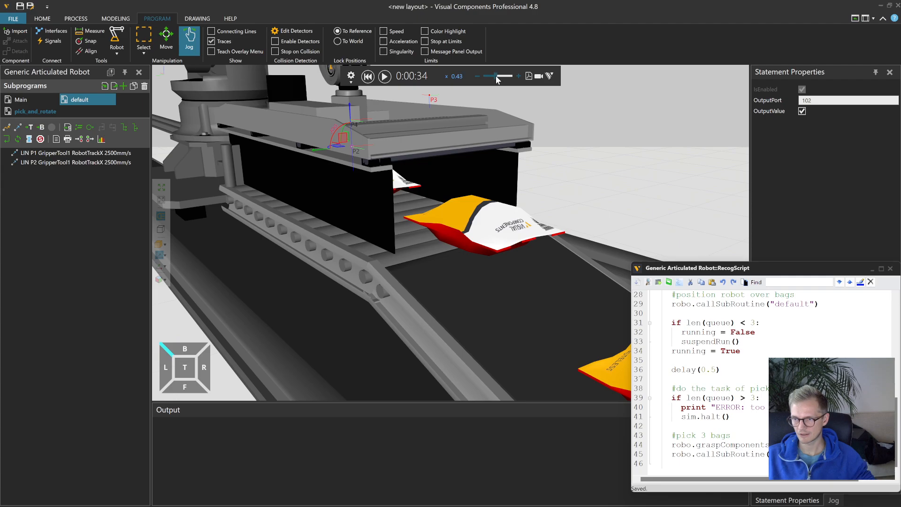
pyautogui.click(390, 78)
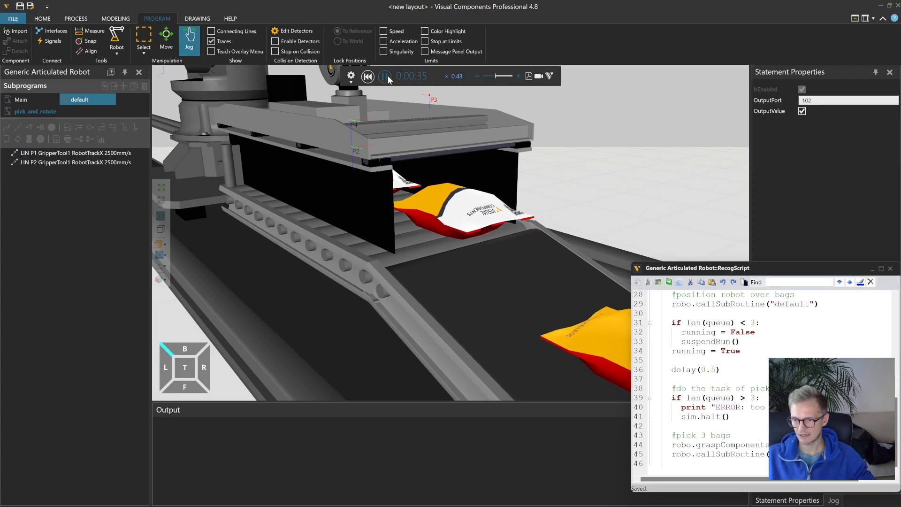
pyautogui.click(387, 76)
pyautogui.moveTo(521, 188); pyautogui.dragTo(470, 182, button='right')
pyautogui.click(367, 76)
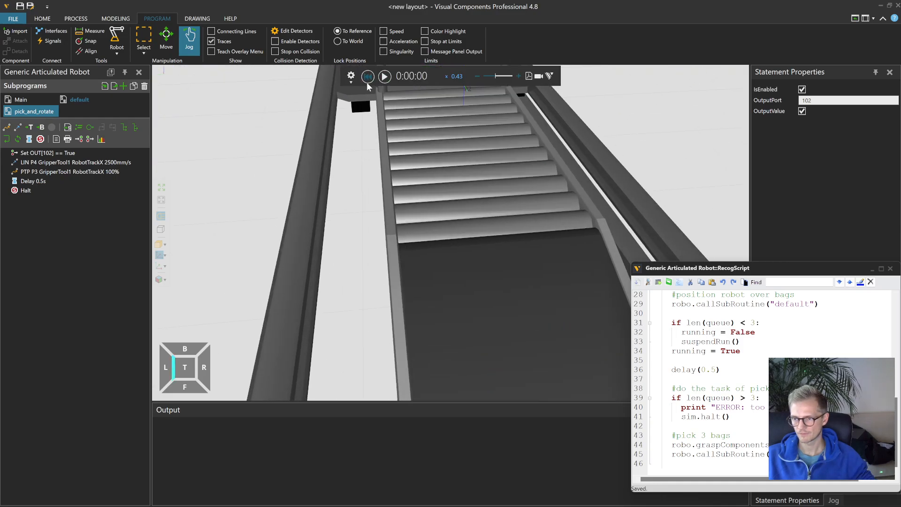
# - Set the script's delay before picking to 2, save the script, and run the simulation, slowing it as the bags are grasped
pyautogui.moveTo(716, 370); pyautogui.dragTo(701, 370)
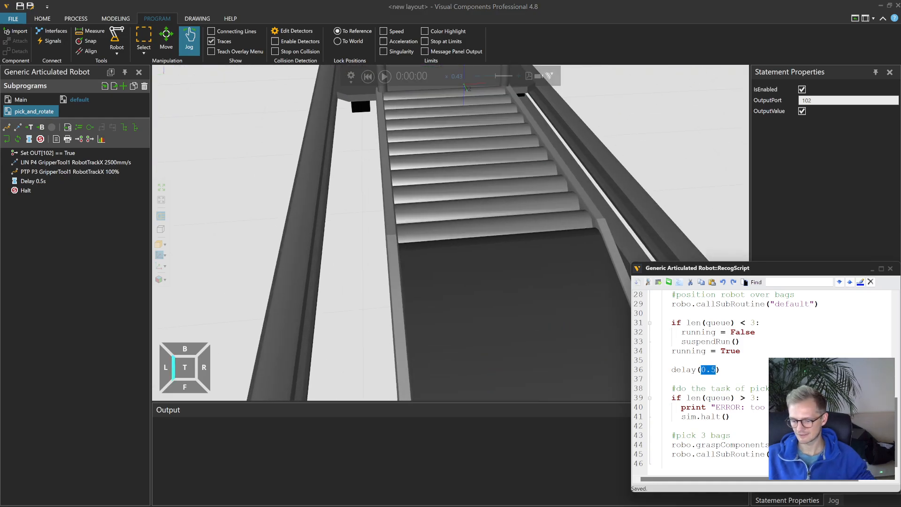
pyautogui.click(647, 283)
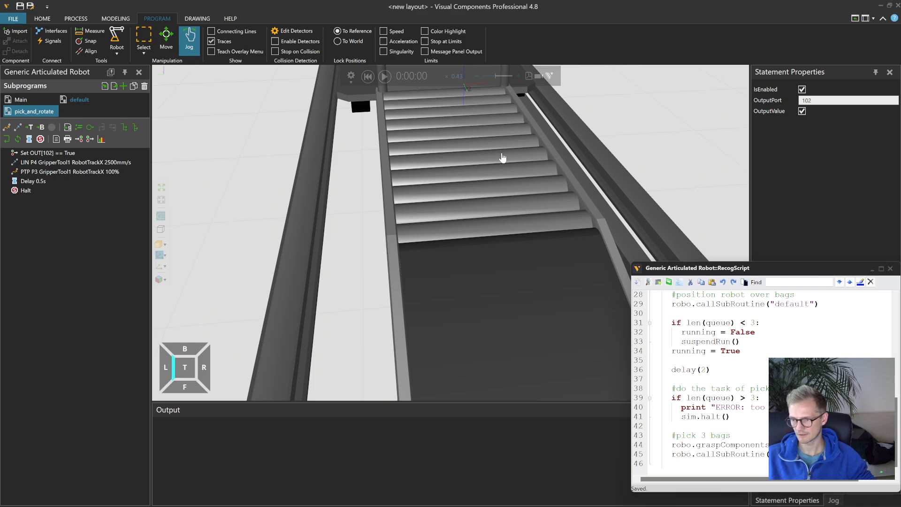
pyautogui.click(385, 76)
pyautogui.moveTo(499, 78); pyautogui.dragTo(501, 81)
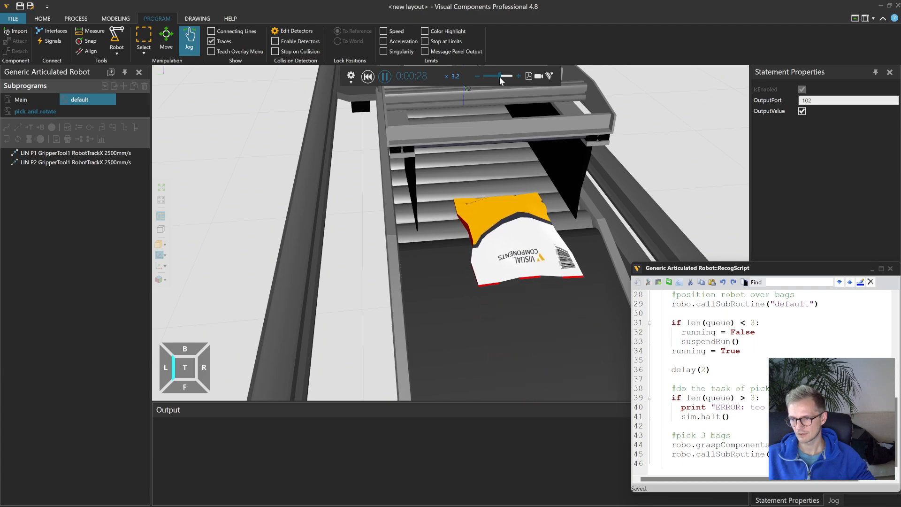
pyautogui.moveTo(501, 81); pyautogui.dragTo(499, 77)
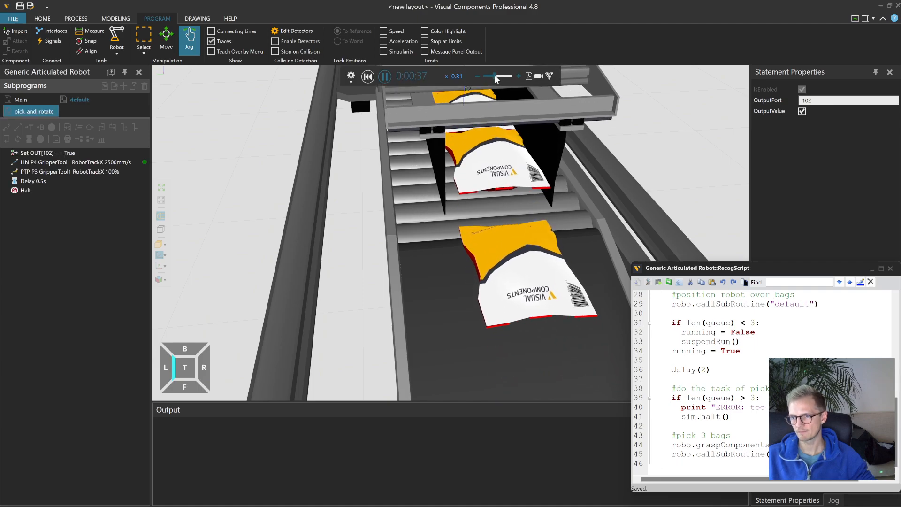
# - Examine from several angles how the three bags sit in the gripper at P3, moving the script editor aside
pyautogui.scroll(-2, 452, 169)
pyautogui.scroll(-3, 452, 169)
pyautogui.moveTo(633, 109); pyautogui.dragTo(562, 130, button='right')
pyautogui.scroll(-1, 559, 154)
pyautogui.moveTo(604, 201); pyautogui.dragTo(485, 194, button='middle')
pyautogui.moveTo(485, 194); pyautogui.dragTo(541, 229, button='right')
pyautogui.moveTo(541, 229); pyautogui.dragTo(532, 234, button='middle')
pyautogui.scroll(5, 446, 200)
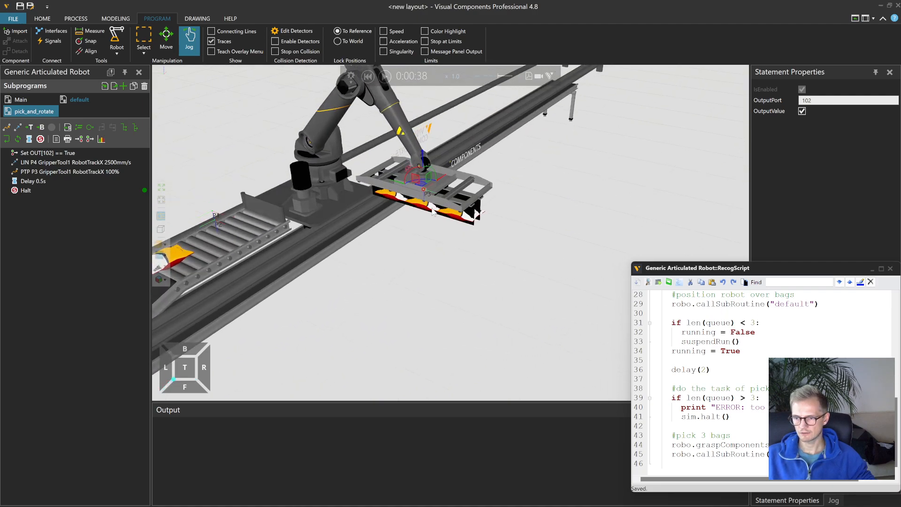
pyautogui.moveTo(436, 212)
pyautogui.mouseDown(button='right')
pyautogui.moveTo(413, 201)
pyautogui.moveTo(394, 211)
pyautogui.moveTo(439, 209)
pyautogui.mouseUp(button='right')
pyautogui.moveTo(730, 262); pyautogui.dragTo(743, 138)
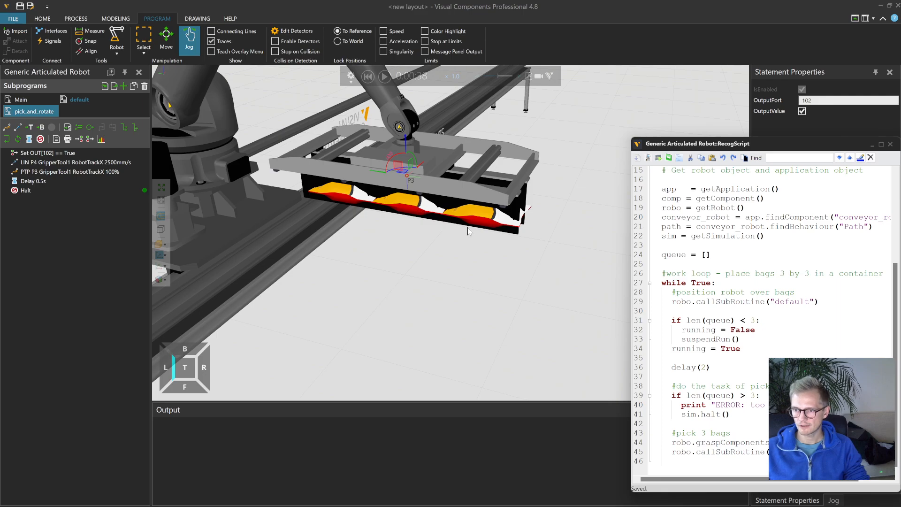
pyautogui.moveTo(462, 228); pyautogui.dragTo(469, 251, button='right')
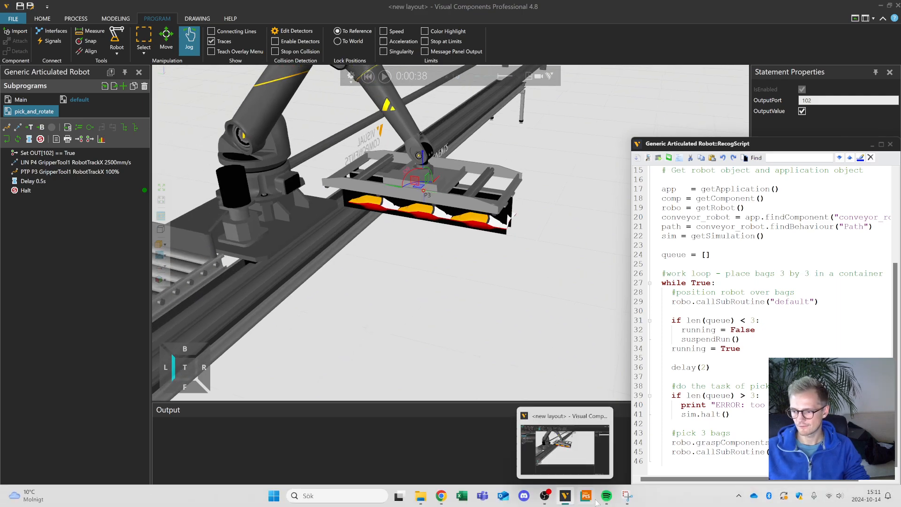
# - Switch to the Snipping Tool and replay the reference video from 3 seconds to 6 seconds to study how the bags are placed
pyautogui.click(628, 496)
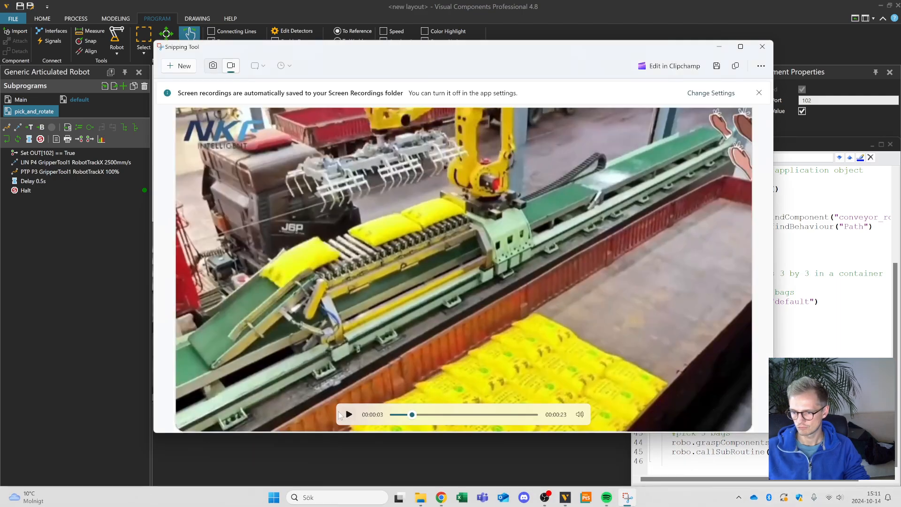
pyautogui.click(348, 414)
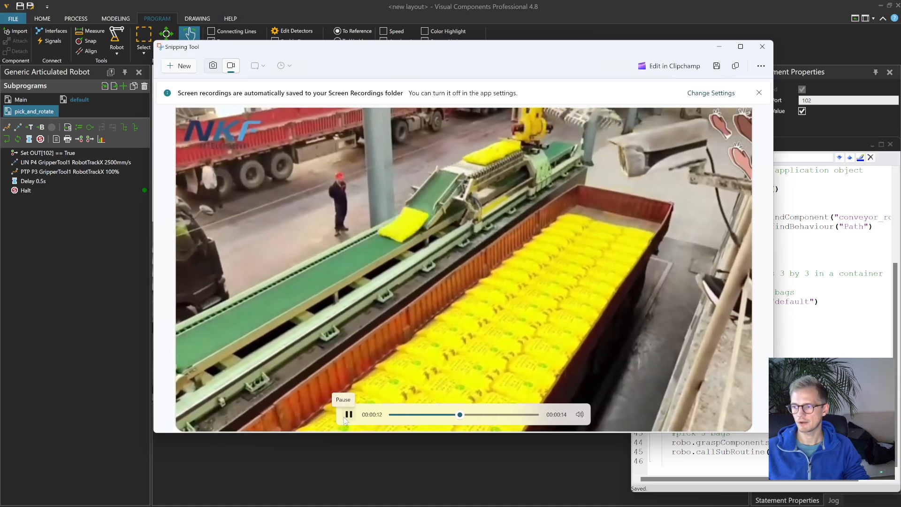
pyautogui.click(411, 415)
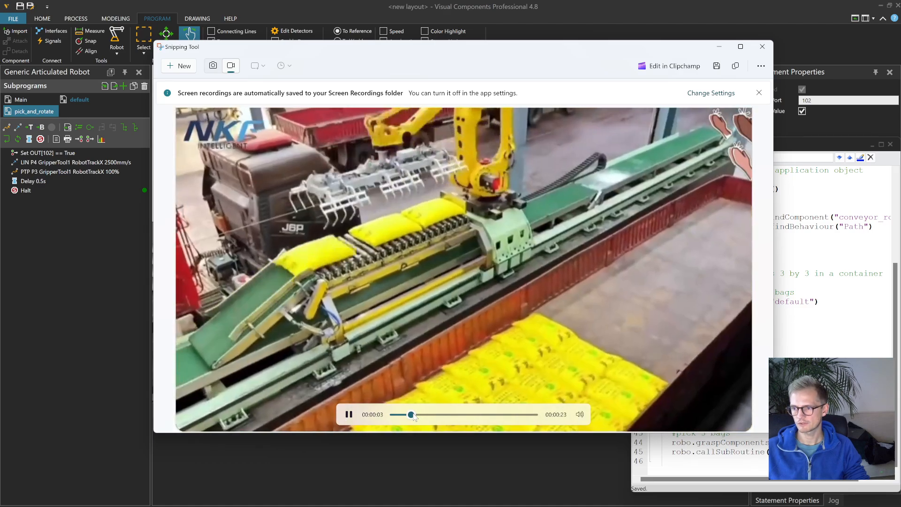
pyautogui.click(348, 414)
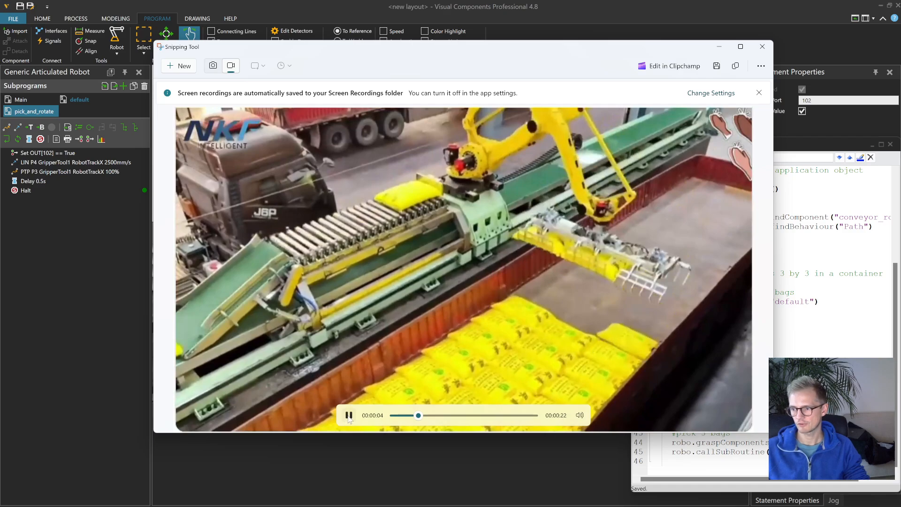
pyautogui.click(545, 311)
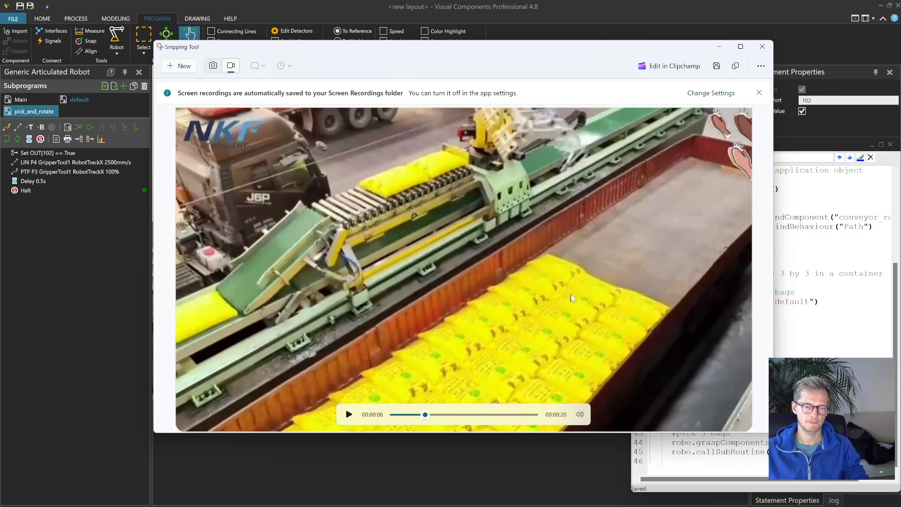
pyautogui.click(719, 48)
pyautogui.scroll(-5, 523, 233)
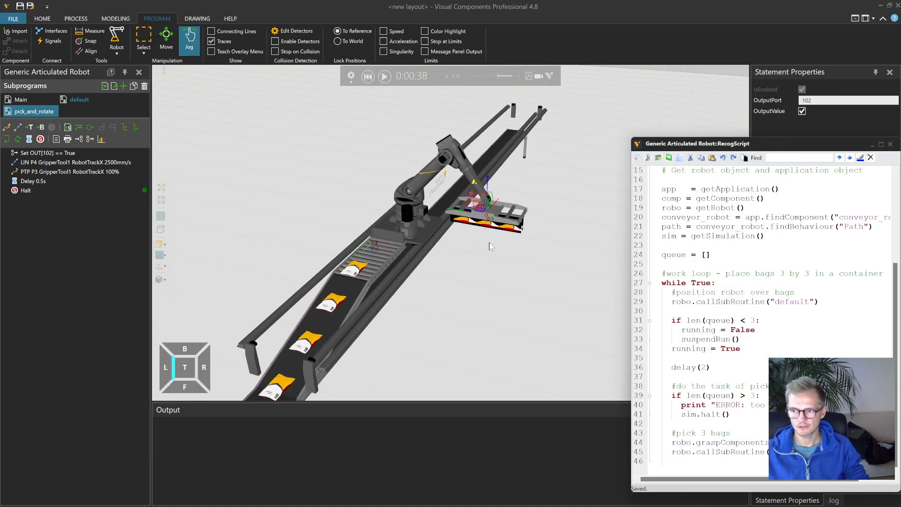
pyautogui.scroll(5, 486, 246)
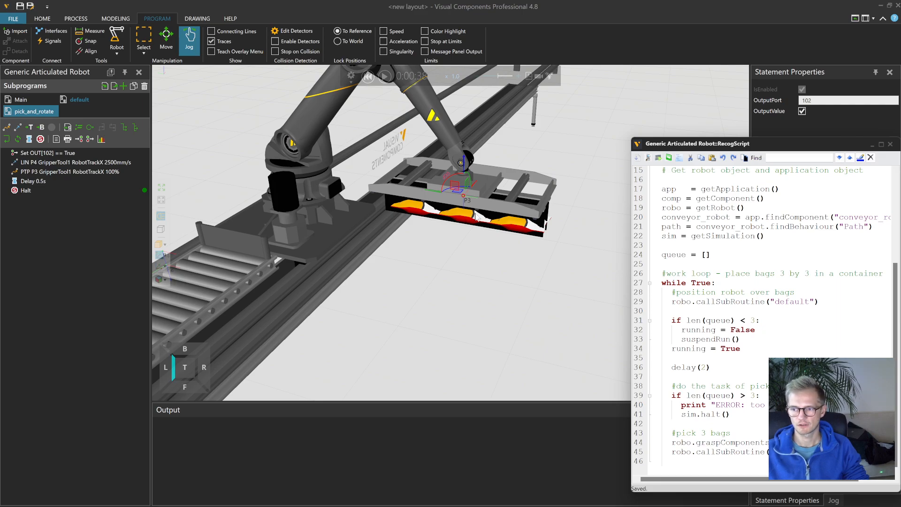
pyautogui.scroll(-4, 476, 215)
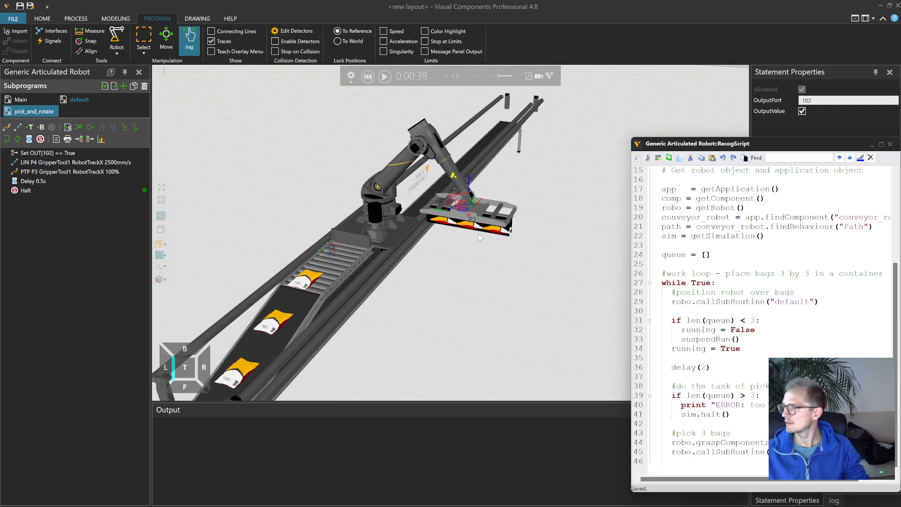
pyautogui.moveTo(477, 233)
pyautogui.mouseDown(button='right')
pyautogui.moveTo(473, 261)
pyautogui.moveTo(532, 277)
pyautogui.mouseUp(button='right')
pyautogui.moveTo(765, 145); pyautogui.dragTo(722, 136)
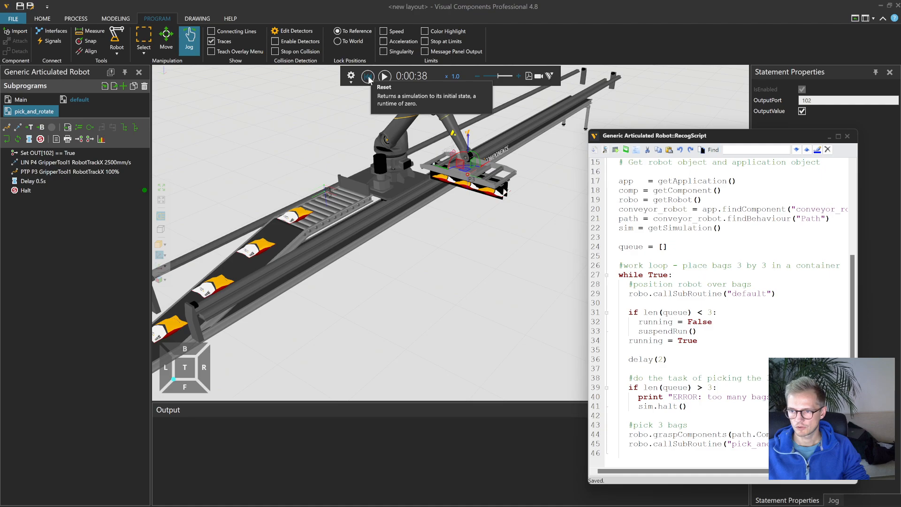
# - Search the model catalog for "box" and browse the Basic Shapes and Characters collections for a container
pyautogui.click(47, 18)
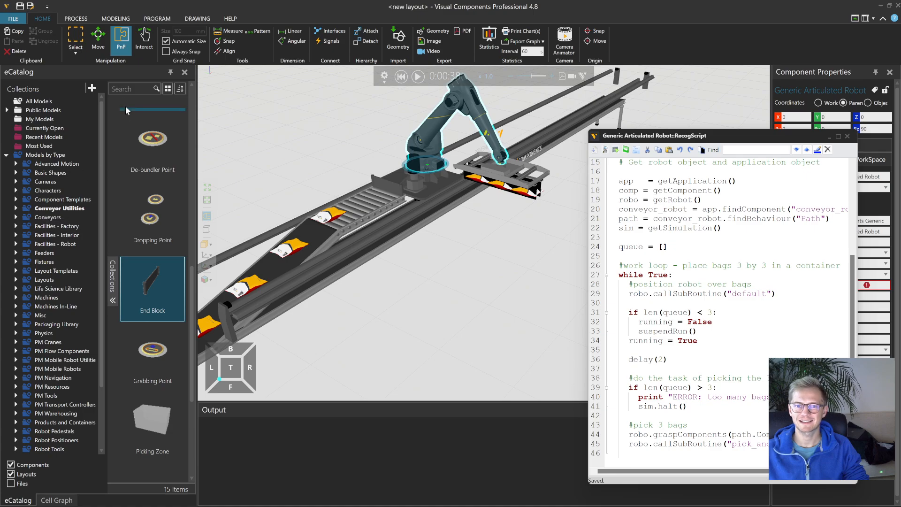
pyautogui.click(125, 89)
pyautogui.write('box')
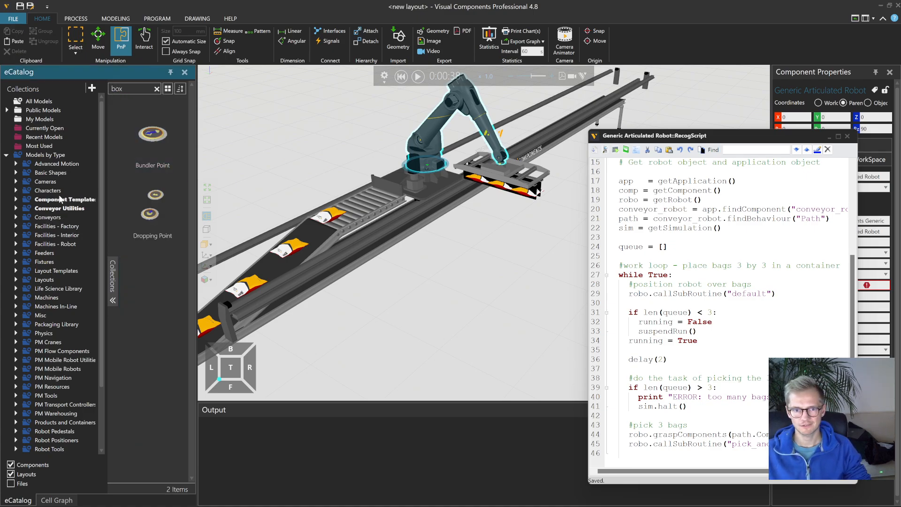
pyautogui.click(60, 173)
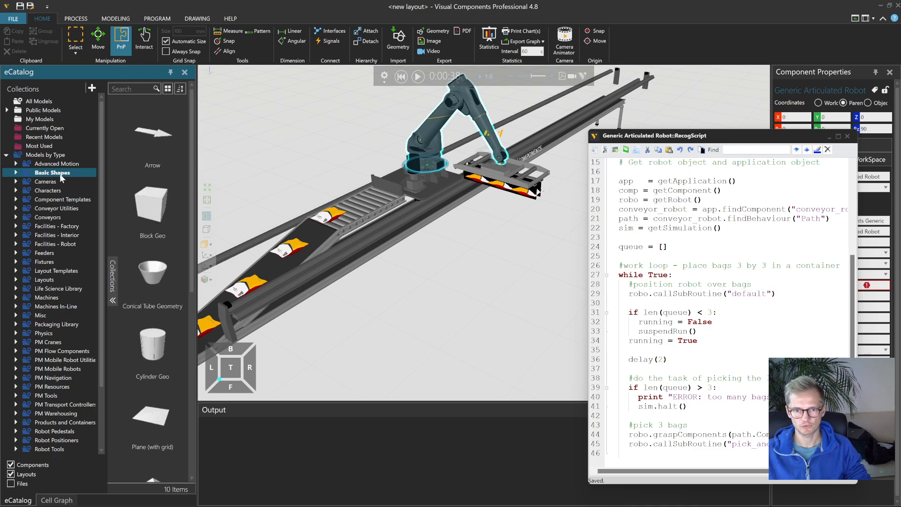
pyautogui.scroll(-3, 169, 340)
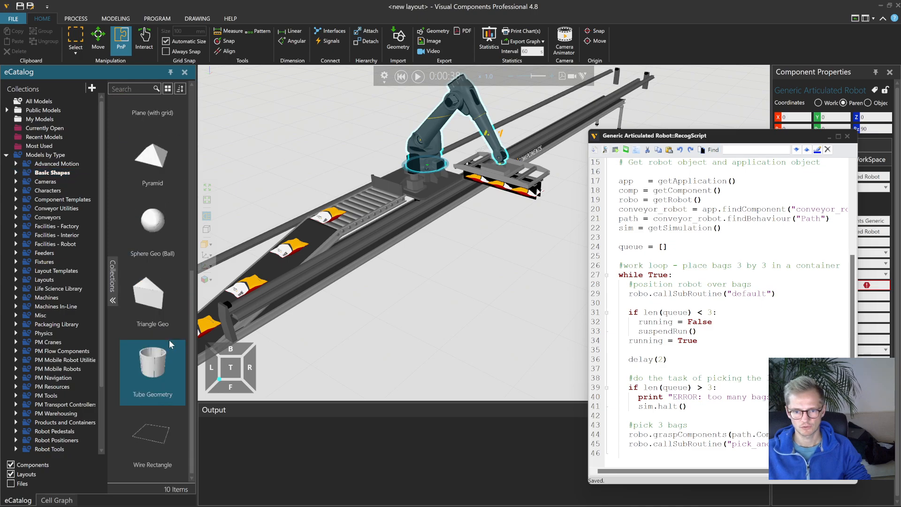
pyautogui.scroll(3, 169, 340)
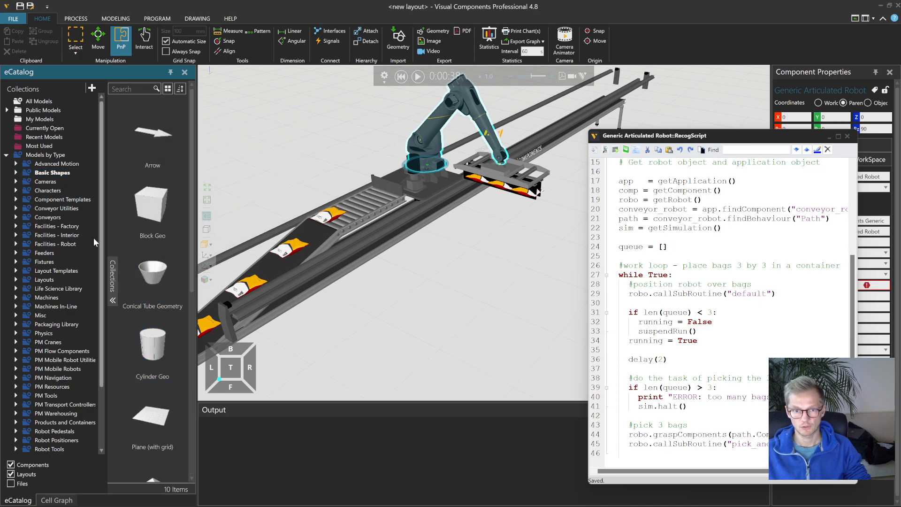
pyautogui.click(59, 192)
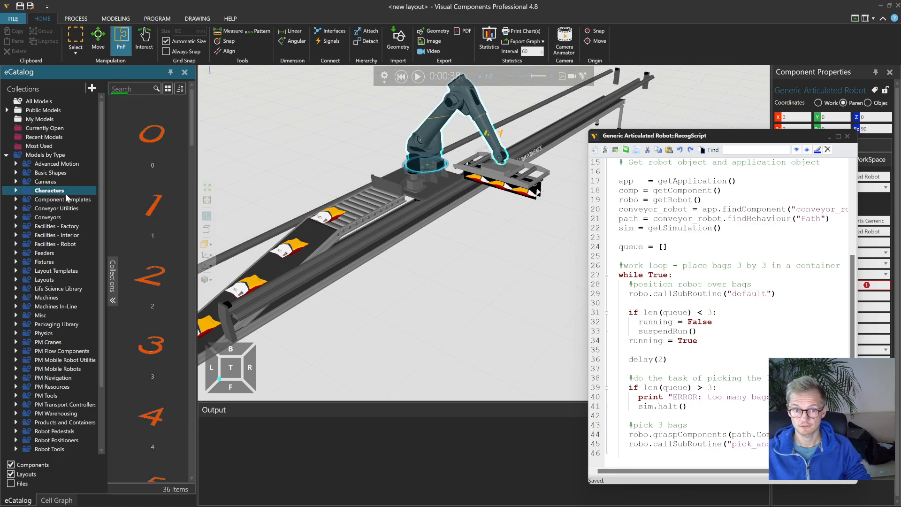
# - Search all catalog models for "container" and add the Box to the floor beside the conveyor
pyautogui.click(134, 90)
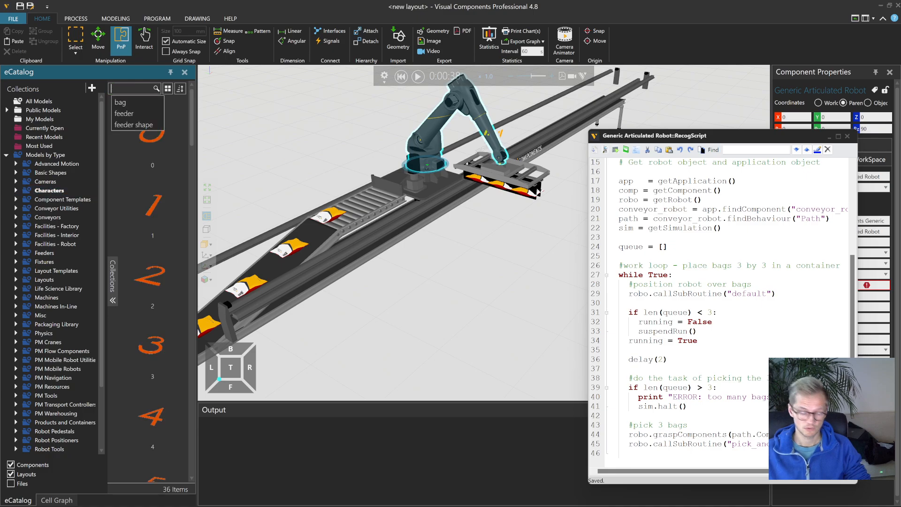
pyautogui.write('container')
pyautogui.press('Return')
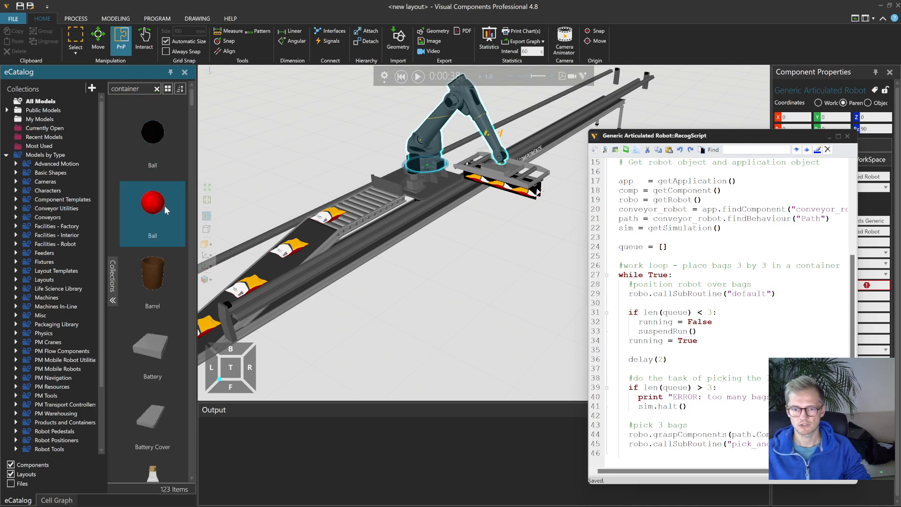
pyautogui.scroll(-2, 170, 223)
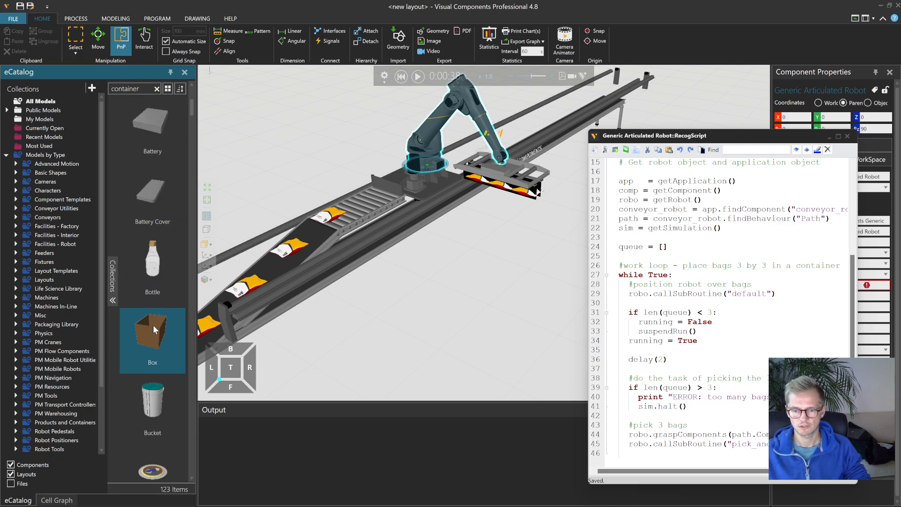
pyautogui.moveTo(154, 323); pyautogui.dragTo(431, 351)
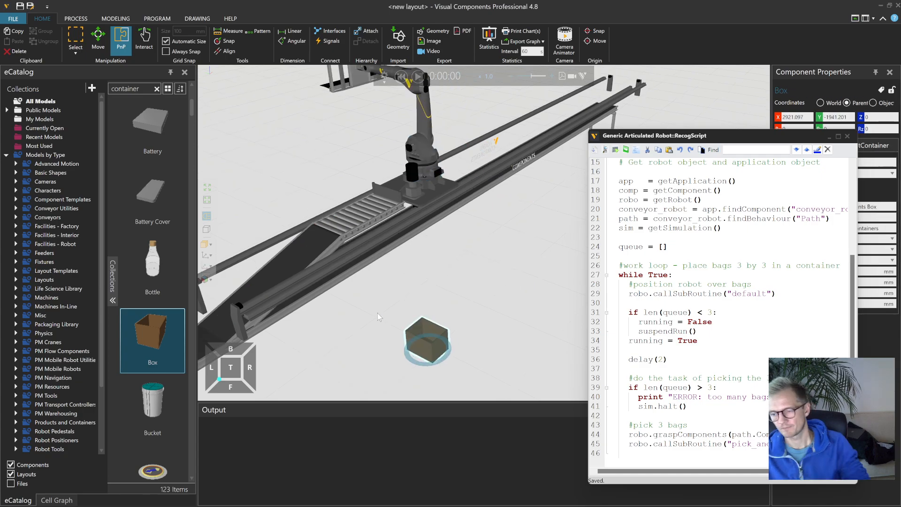
# - Move the script editor off the component properties and set the box's length to 10000 mm
pyautogui.scroll(-3, 384, 319)
pyautogui.scroll(-1, 384, 319)
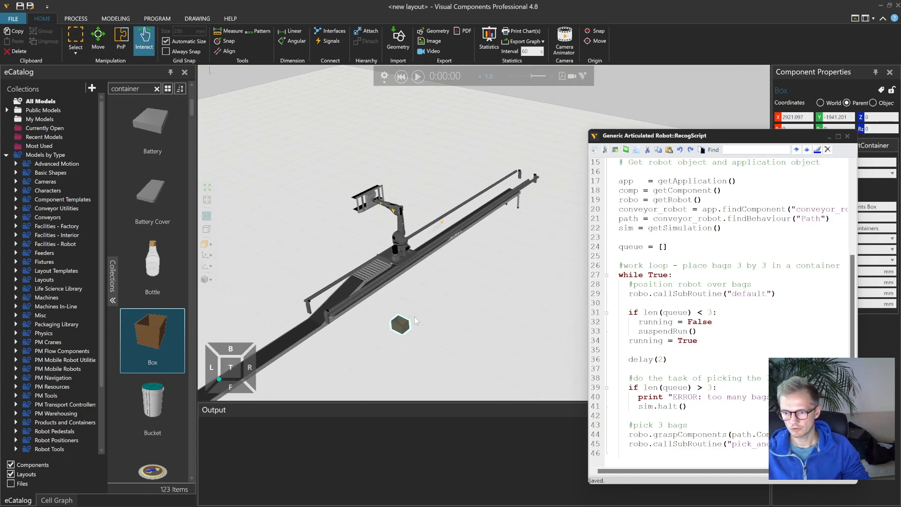
pyautogui.moveTo(700, 136); pyautogui.dragTo(609, 172)
pyautogui.doubleClick(828, 272)
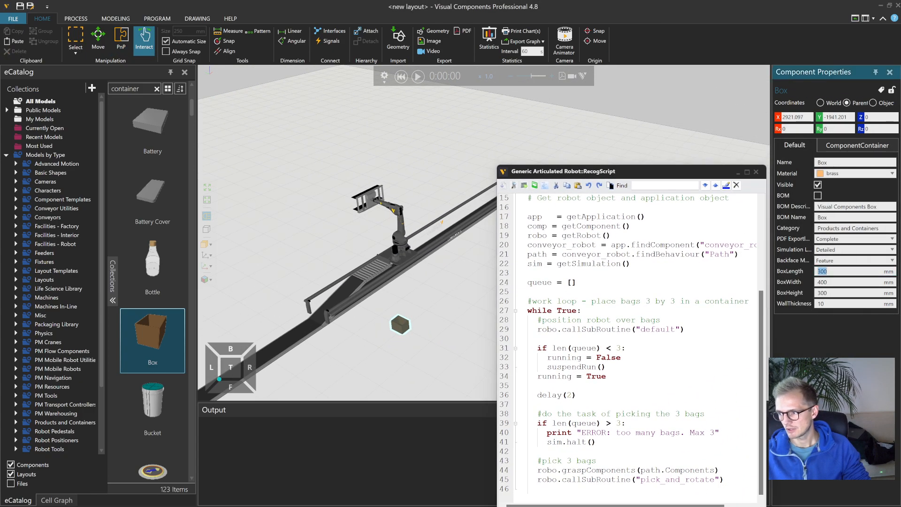
pyautogui.write('1000')
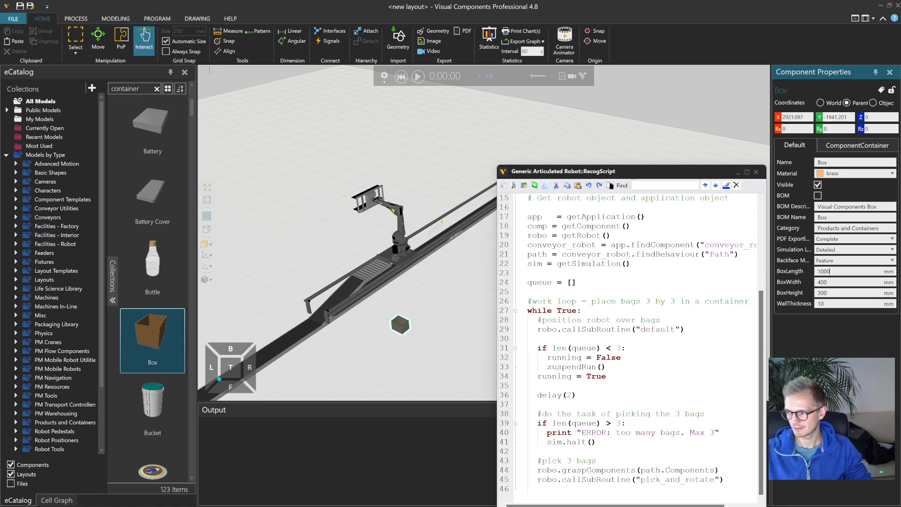
pyautogui.write('0')
pyautogui.press('Return')
pyautogui.scroll(-3, 407, 261)
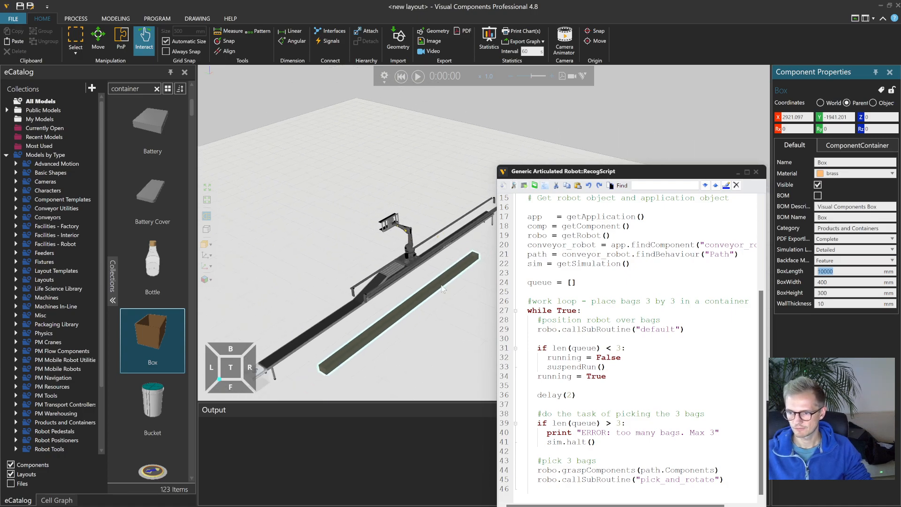
# - Move the box alongside the robot track to about X 7090, Y -1682, and set its width to 1200 mm
pyautogui.click(122, 46)
pyautogui.moveTo(436, 284); pyautogui.dragTo(489, 249)
pyautogui.moveTo(493, 297); pyautogui.dragTo(449, 294, button='middle')
pyautogui.moveTo(452, 239); pyautogui.dragTo(453, 230)
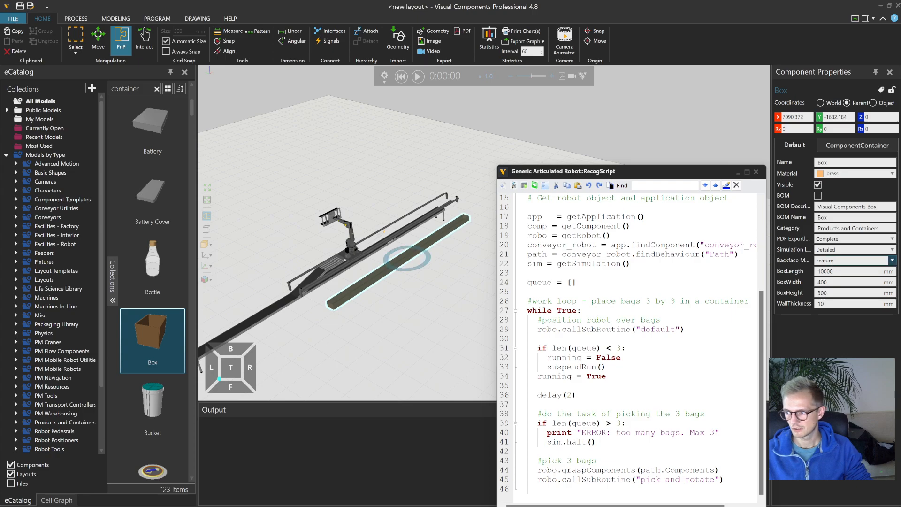
pyautogui.doubleClick(825, 282)
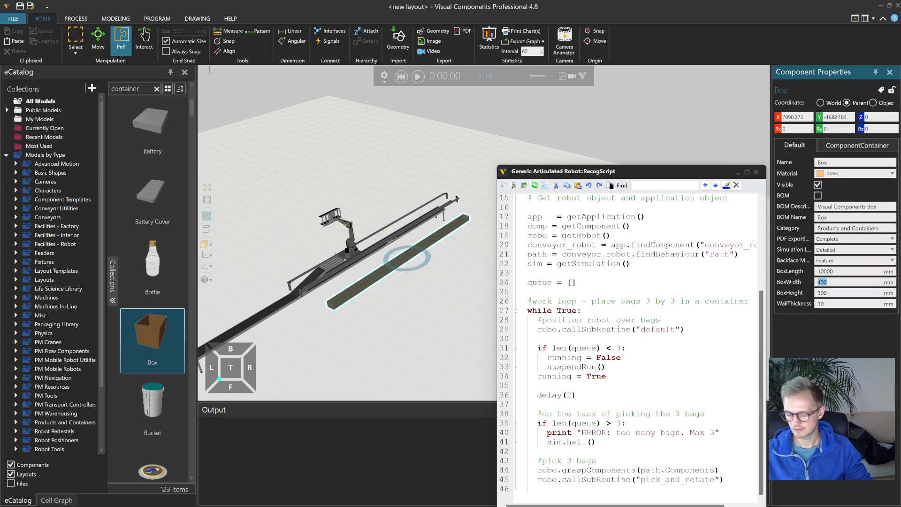
pyautogui.press('Return')
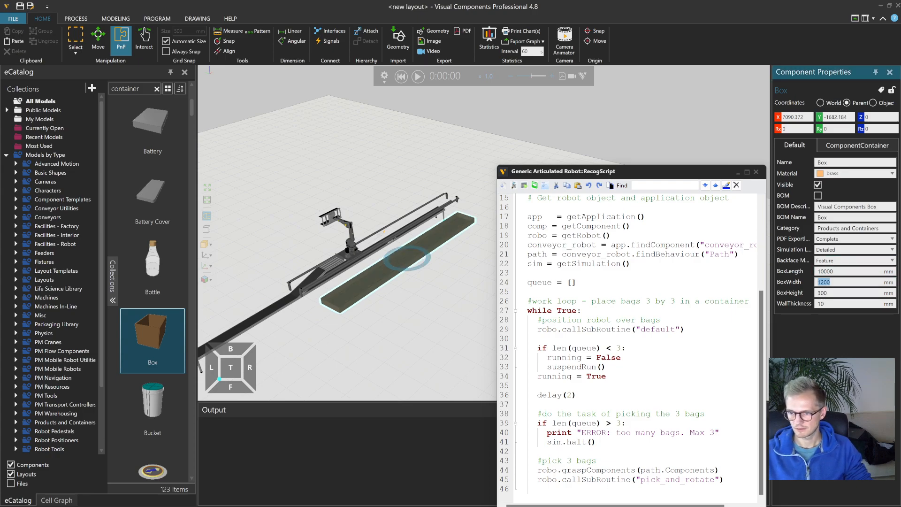
# - Check the container in the reference video and move the box along the robot track to about X 7702, Y -1671
pyautogui.moveTo(590, 498)
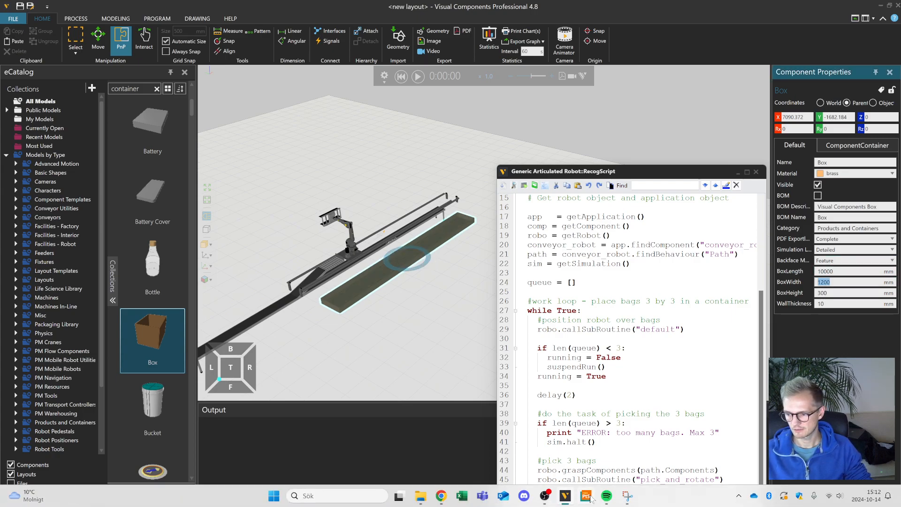
pyautogui.click(627, 498)
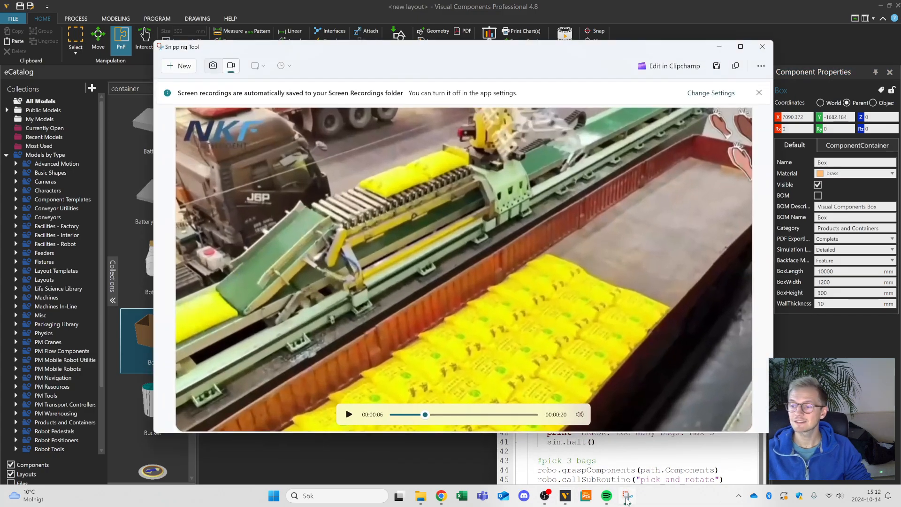
pyautogui.click(628, 497)
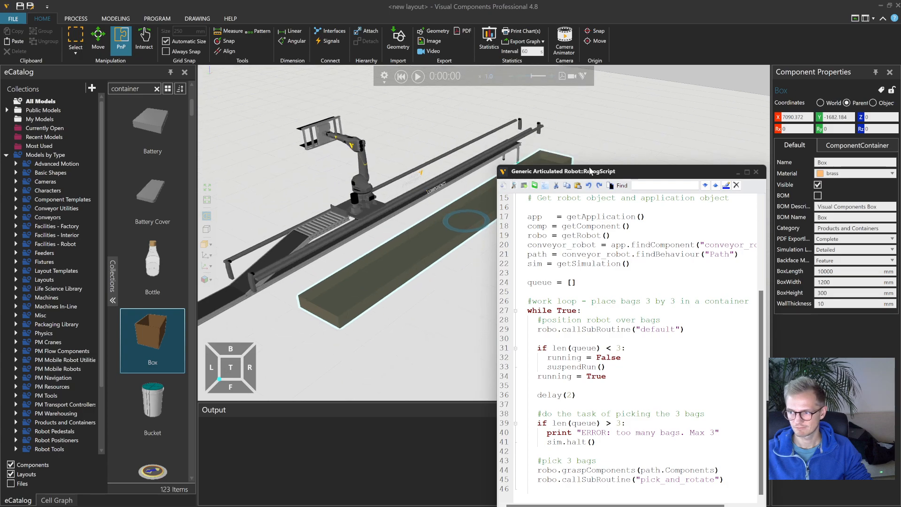
pyautogui.moveTo(590, 171); pyautogui.dragTo(641, 159)
pyautogui.click(231, 368)
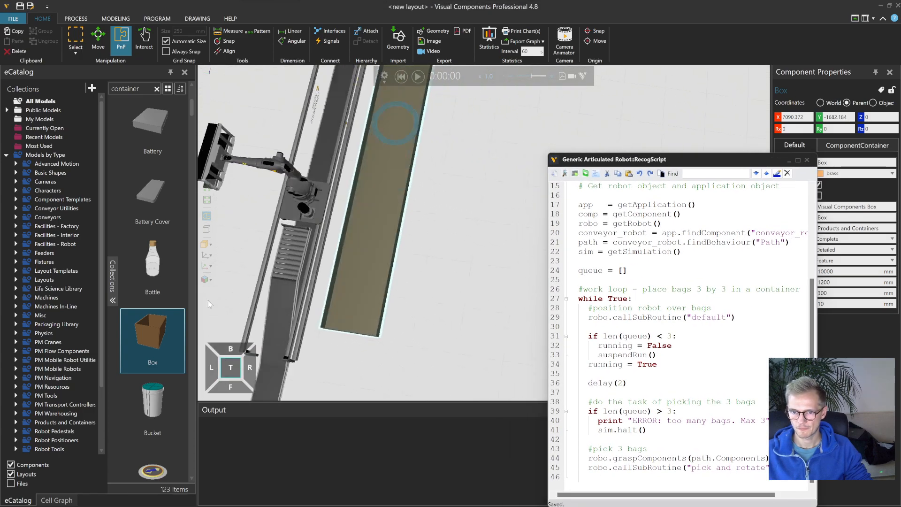
pyautogui.click(208, 200)
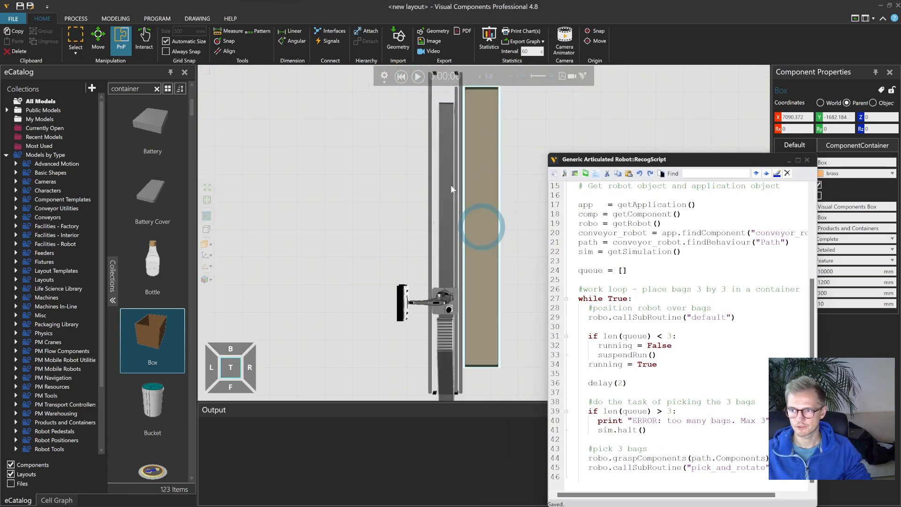
pyautogui.moveTo(478, 128)
pyautogui.mouseDown()
pyautogui.moveTo(476, 158)
pyautogui.moveTo(476, 121)
pyautogui.mouseUp()
pyautogui.scroll(4, 517, 315)
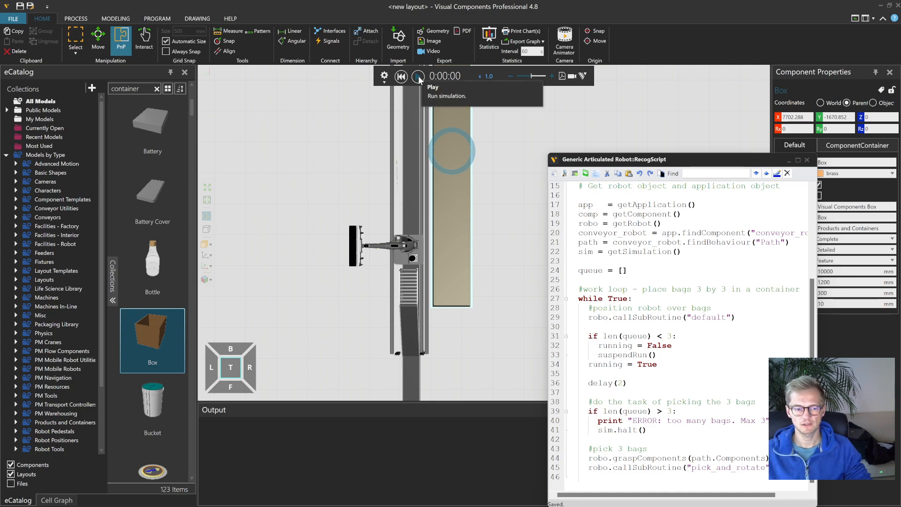
# - Compare the container's height with the reference video and raise the box to about Z 503 mm
pyautogui.moveTo(671, 164); pyautogui.dragTo(622, 138)
pyautogui.moveTo(495, 209); pyautogui.dragTo(473, 180, button='right')
pyautogui.moveTo(474, 275); pyautogui.dragTo(421, 273, button='middle')
pyautogui.scroll(3, 421, 273)
pyautogui.moveTo(632, 135); pyautogui.dragTo(649, 135)
pyautogui.moveTo(433, 278); pyautogui.dragTo(485, 192, button='right')
pyautogui.click(628, 497)
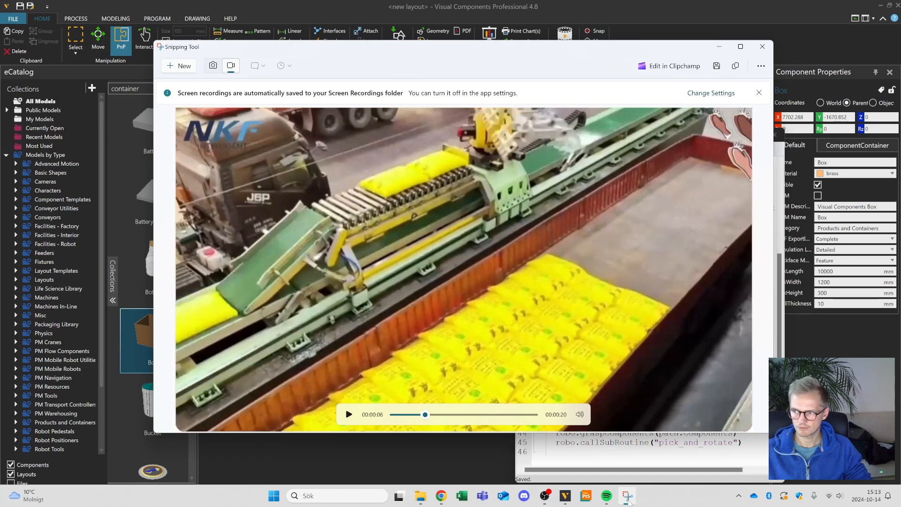
pyautogui.click(628, 496)
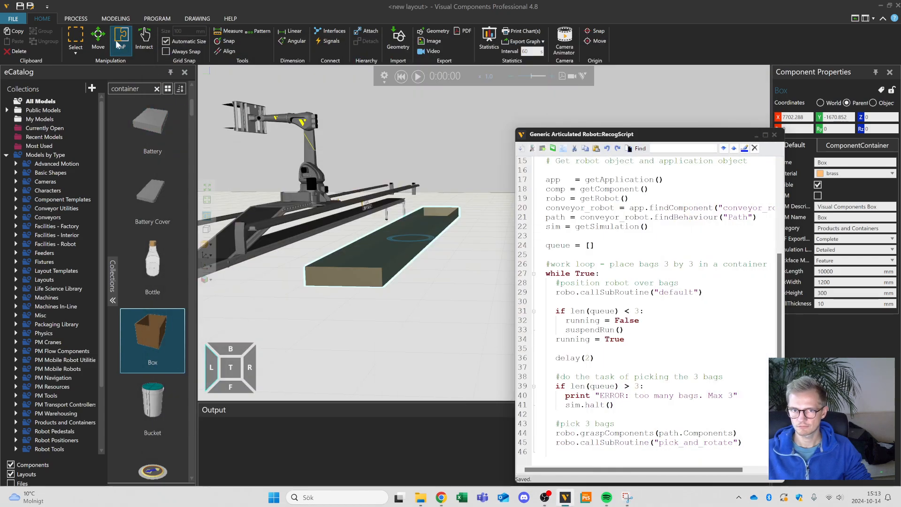
pyautogui.click(98, 42)
pyautogui.moveTo(417, 219); pyautogui.dragTo(417, 188)
# - Change the box's material to orange and compare its look with the container in the reference video
pyautogui.click(850, 174)
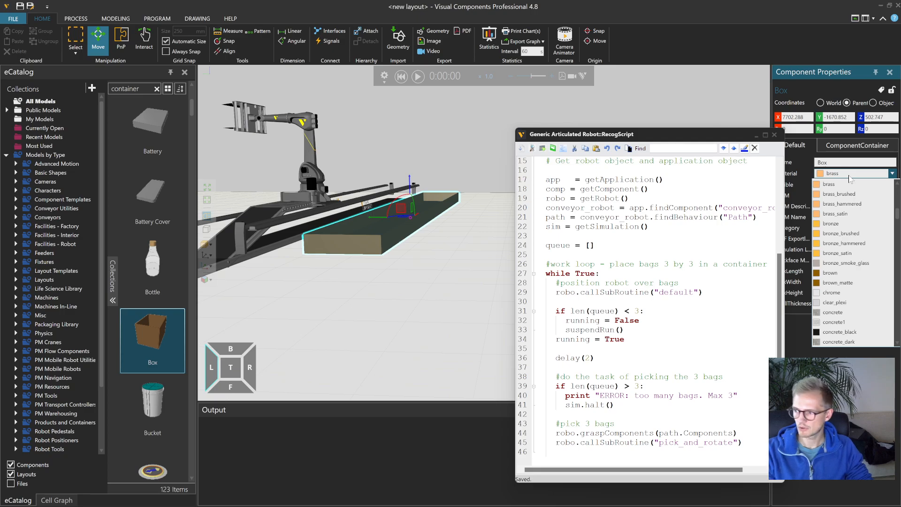
pyautogui.scroll(-3, 850, 178)
pyautogui.scroll(-4, 847, 254)
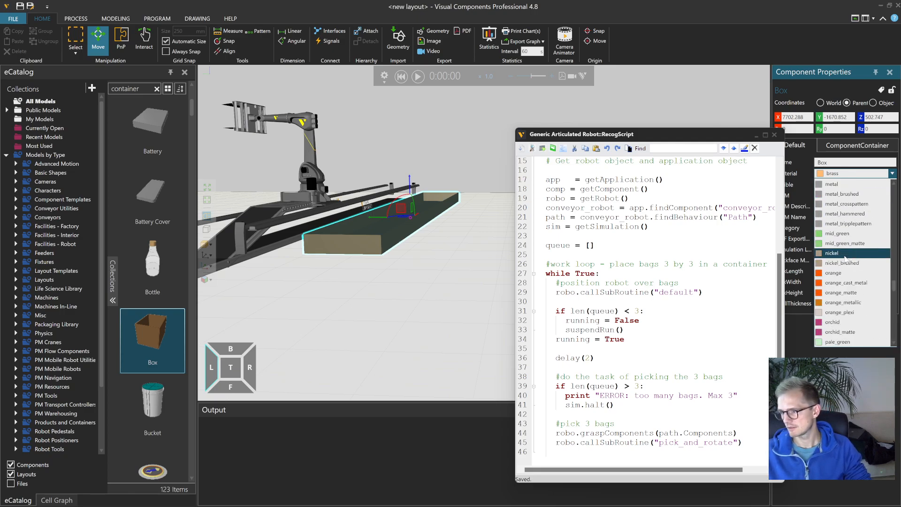
pyautogui.click(847, 215)
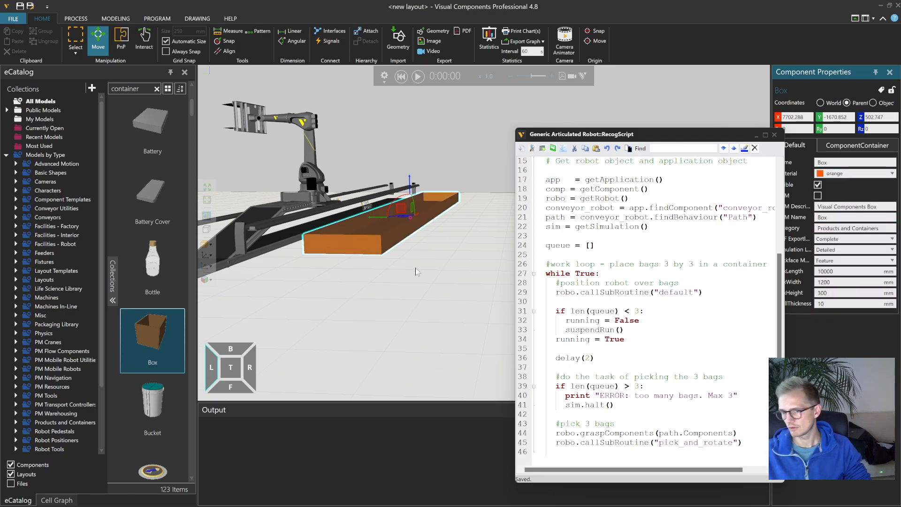
pyautogui.click(417, 268)
pyautogui.moveTo(424, 271); pyautogui.dragTo(417, 272, button='right')
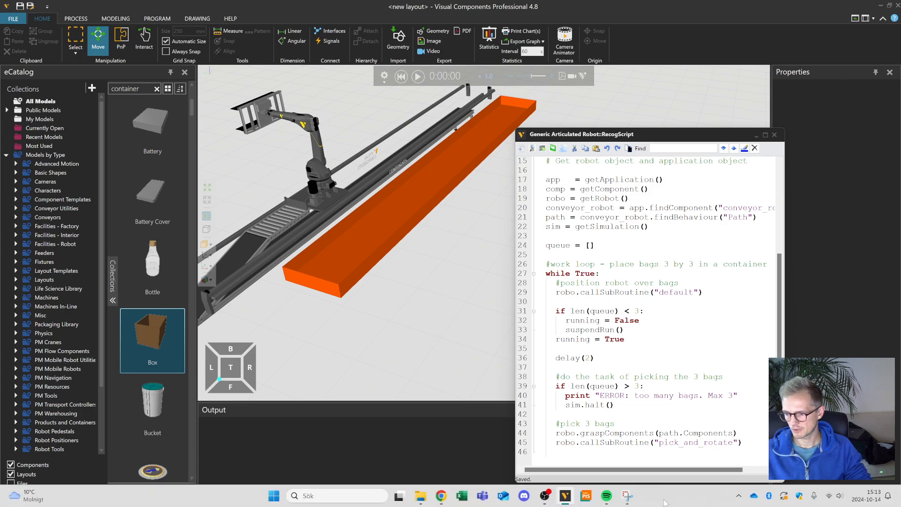
pyautogui.click(625, 503)
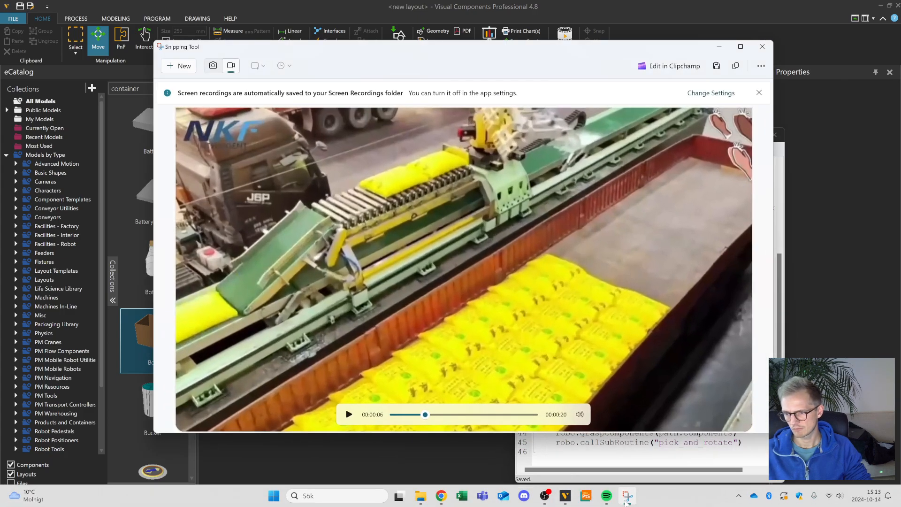
pyautogui.click(625, 502)
# - Run the simulation at about 8.8x speed to see where the robot carries the three bags over the box
pyautogui.moveTo(417, 267); pyautogui.dragTo(423, 248, button='right')
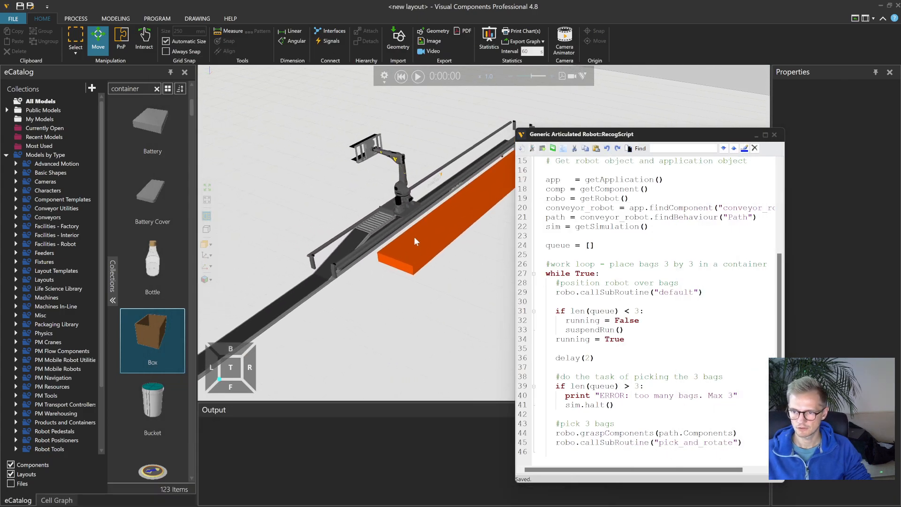
pyautogui.scroll(3, 422, 247)
pyautogui.moveTo(589, 137); pyautogui.dragTo(652, 137)
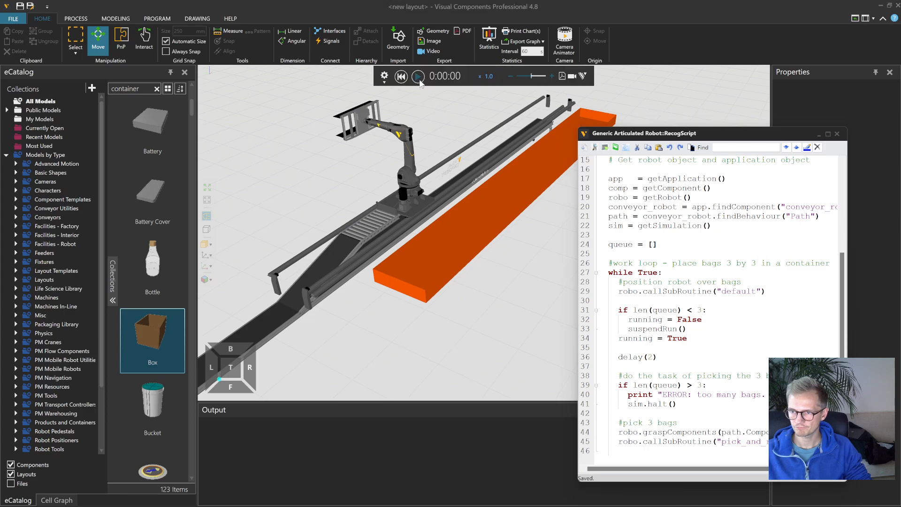
pyautogui.click(418, 77)
pyautogui.moveTo(532, 76); pyautogui.dragTo(535, 77)
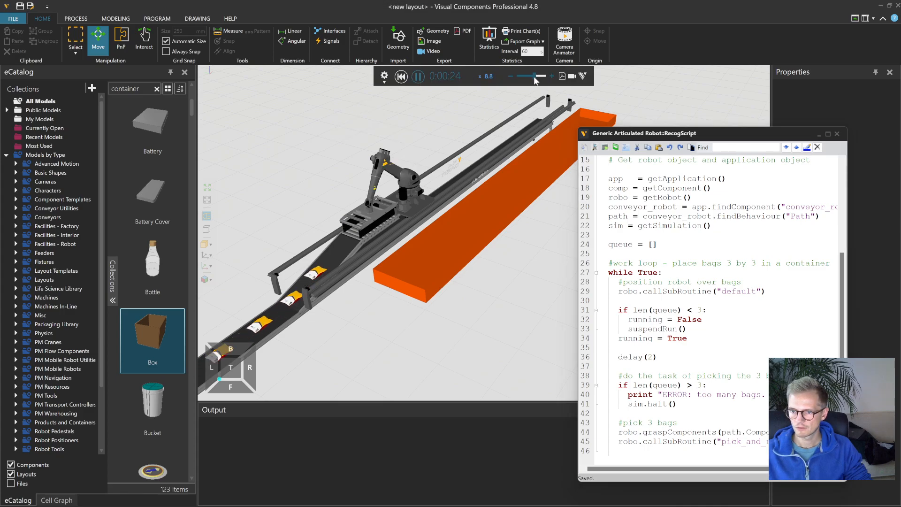
pyautogui.click(421, 78)
# - Slide the box along the robot track to about X 9442 so its near end sits by the gripper
pyautogui.scroll(5, 468, 213)
pyautogui.moveTo(463, 219); pyautogui.dragTo(452, 219, button='right')
pyautogui.click(447, 222)
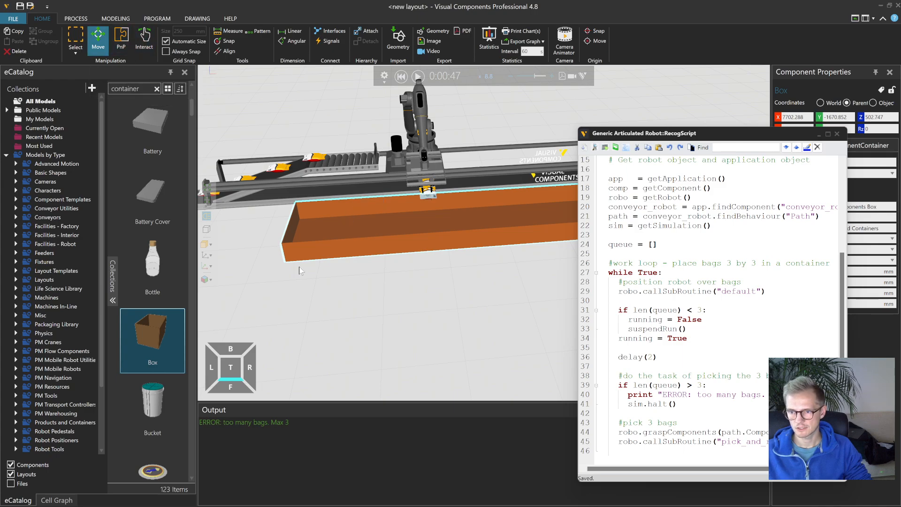
pyautogui.scroll(-3, 301, 271)
pyautogui.moveTo(657, 134); pyautogui.dragTo(721, 139)
pyautogui.moveTo(562, 229); pyautogui.dragTo(637, 231)
# - Shift the box sideways away from the track to about Y -1727 to line it up with the gripper
pyautogui.moveTo(499, 232); pyautogui.dragTo(519, 229, button='right')
pyautogui.scroll(5, 519, 228)
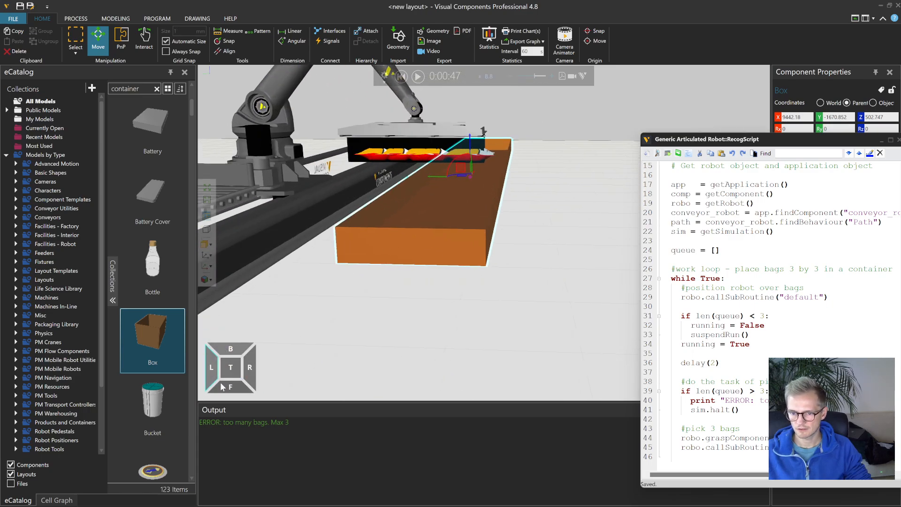
pyautogui.click(230, 369)
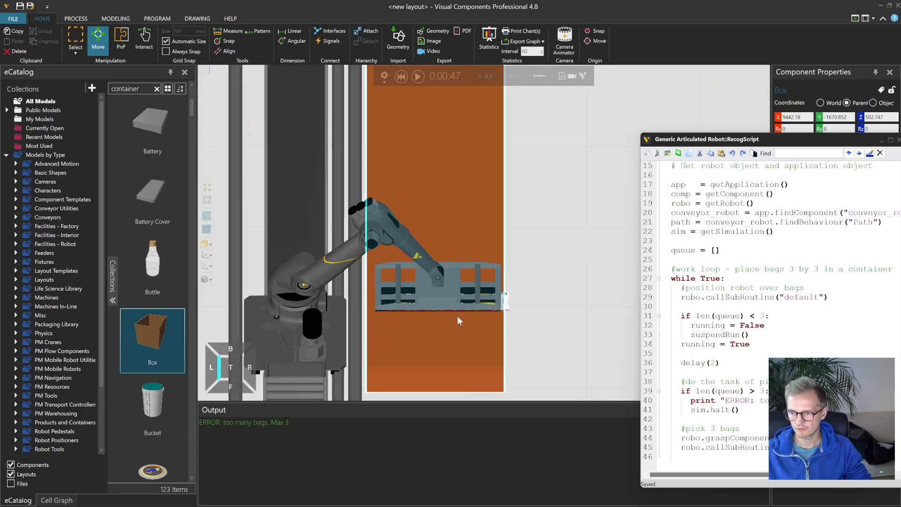
pyautogui.scroll(-3, 450, 249)
pyautogui.moveTo(419, 88); pyautogui.dragTo(423, 88)
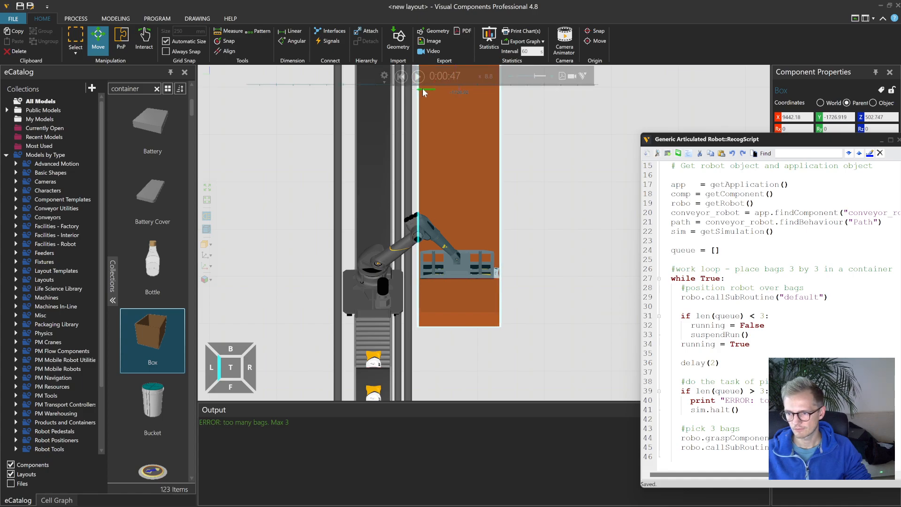
# - Raise the box to about Z 794 mm beneath the bags held by the gripper
pyautogui.moveTo(558, 251)
pyautogui.mouseDown(button='right')
pyautogui.moveTo(534, 241)
pyautogui.moveTo(542, 248)
pyautogui.mouseUp(button='right')
pyautogui.moveTo(506, 225); pyautogui.dragTo(551, 141, button='right')
pyautogui.moveTo(551, 138); pyautogui.dragTo(553, 113)
pyautogui.moveTo(542, 249)
pyautogui.mouseDown(button='right')
pyautogui.moveTo(557, 233)
pyautogui.moveTo(554, 240)
pyautogui.mouseUp(button='right')
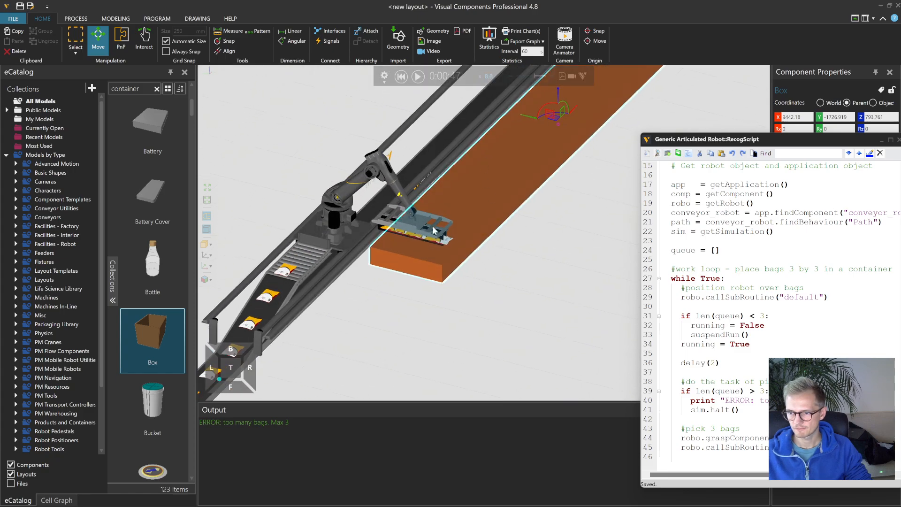
pyautogui.scroll(3, 435, 229)
# - Clear the output messages and reset the simulation to its initial state
pyautogui.rightClick(313, 444)
pyautogui.click(322, 445)
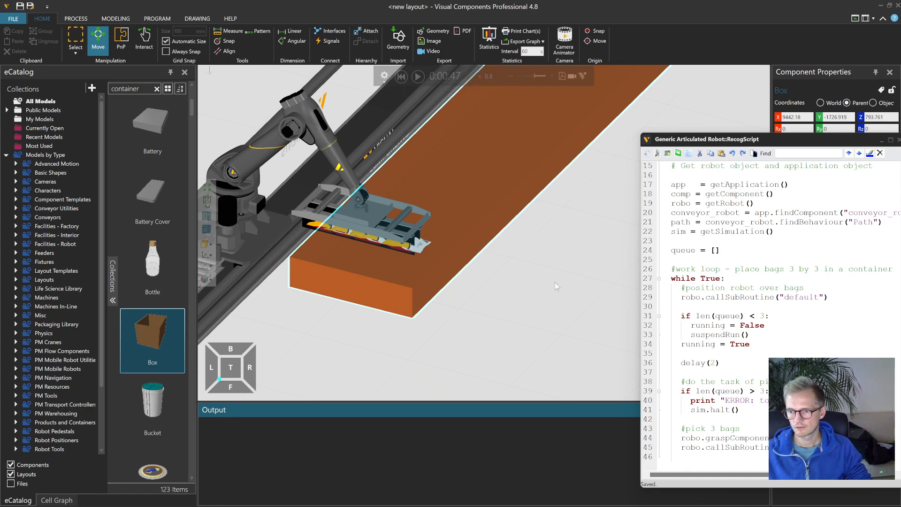
pyautogui.scroll(-3, 555, 286)
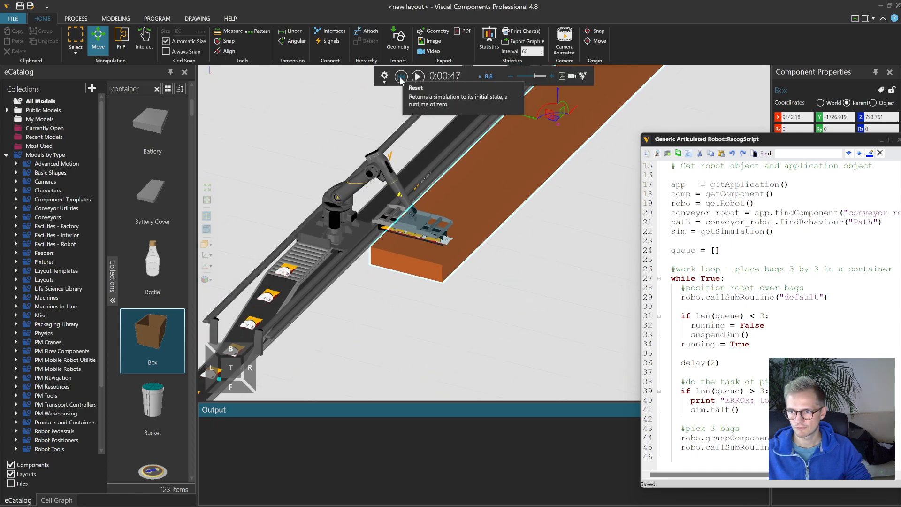
pyautogui.click(401, 77)
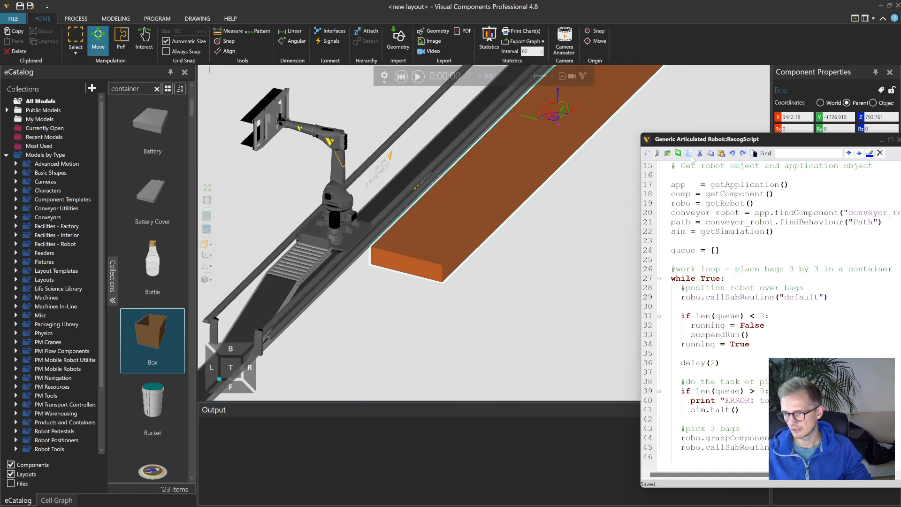
# - Under the "pick 3 bags" comment, add an empty bags list and a for loop over path.Components that appends each component c to it
pyautogui.moveTo(640, 134); pyautogui.dragTo(567, 77)
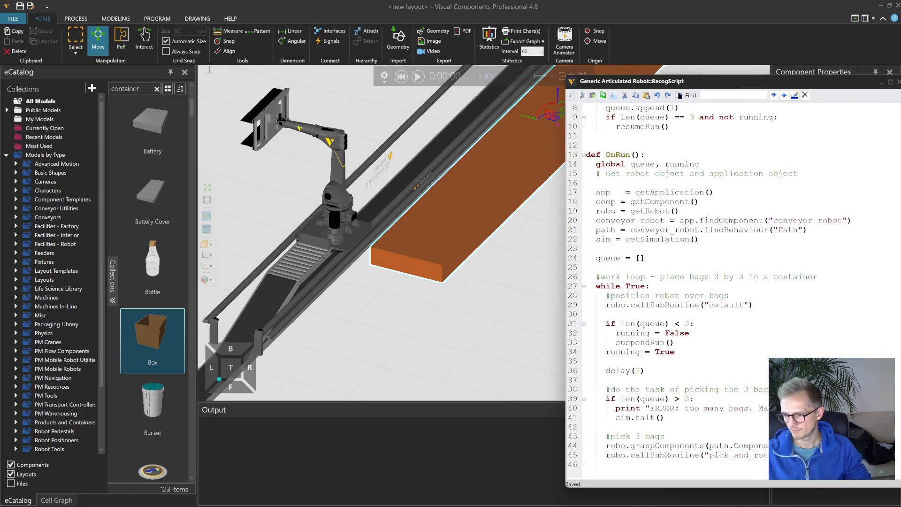
pyautogui.press('Return')
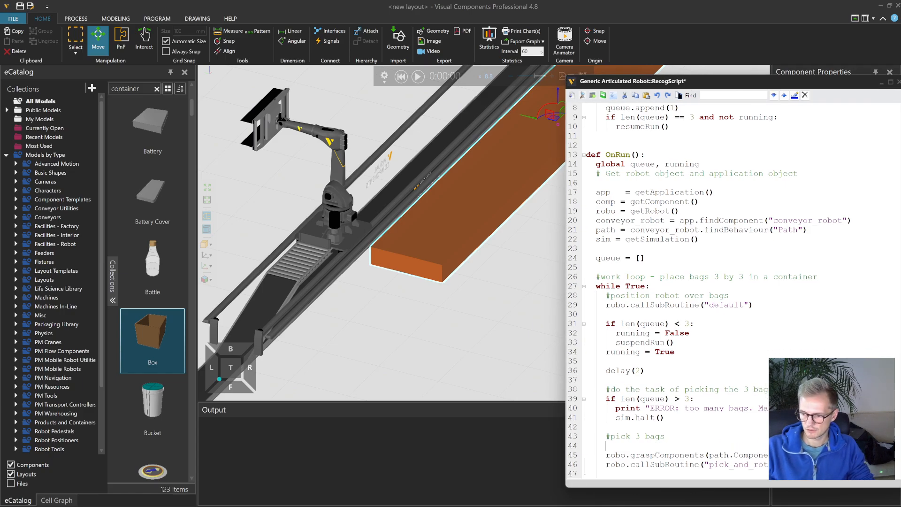
pyautogui.write('ba')
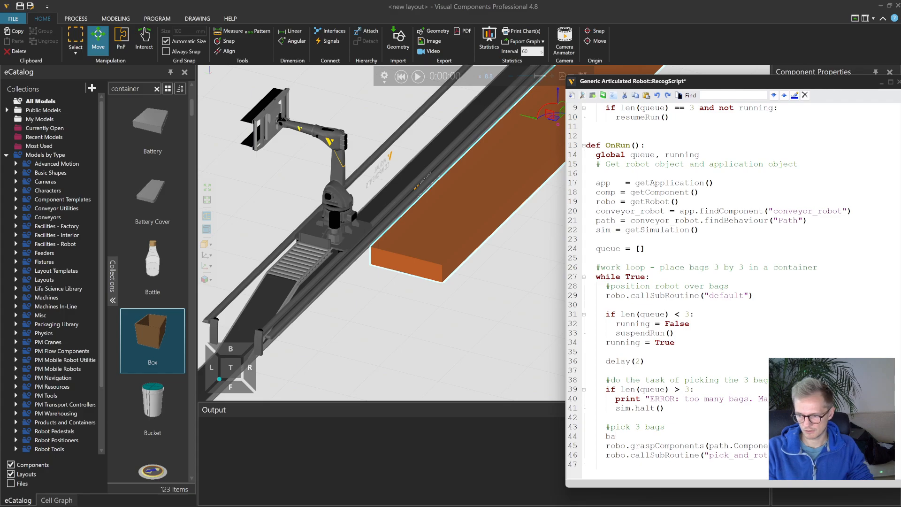
pyautogui.write('gs = []')
pyautogui.press('Return')
pyautogui.write('for c in path.Compo')
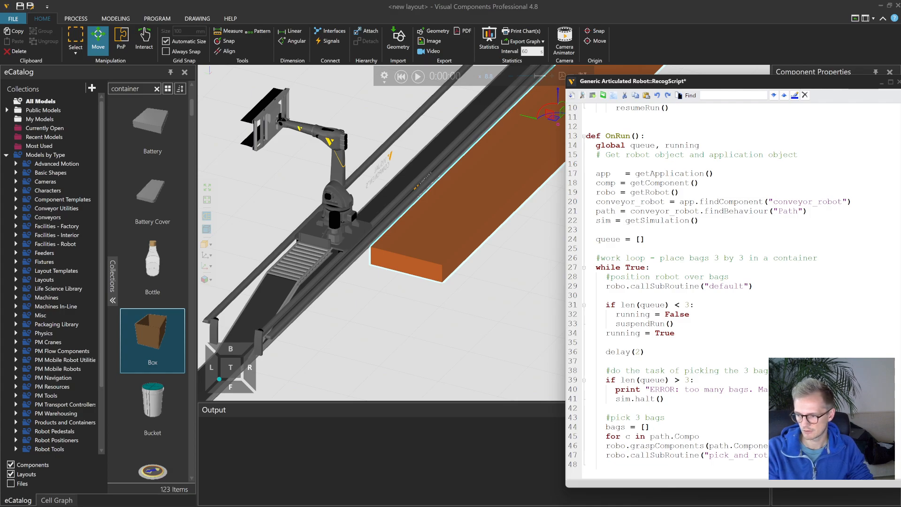
pyautogui.write('nents:')
pyautogui.press('Return')
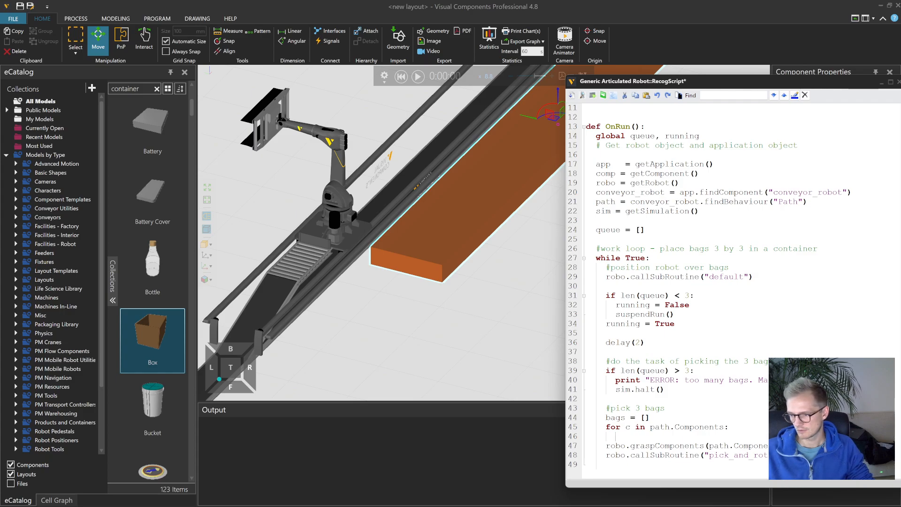
pyautogui.write('bags.append(')
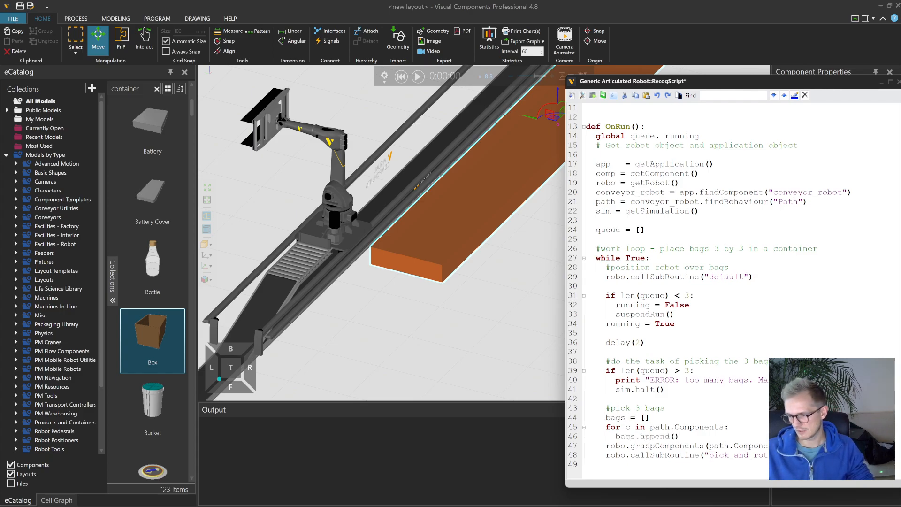
pyautogui.moveTo(710, 446); pyautogui.dragTo(783, 446)
pyautogui.doubleClick(628, 427)
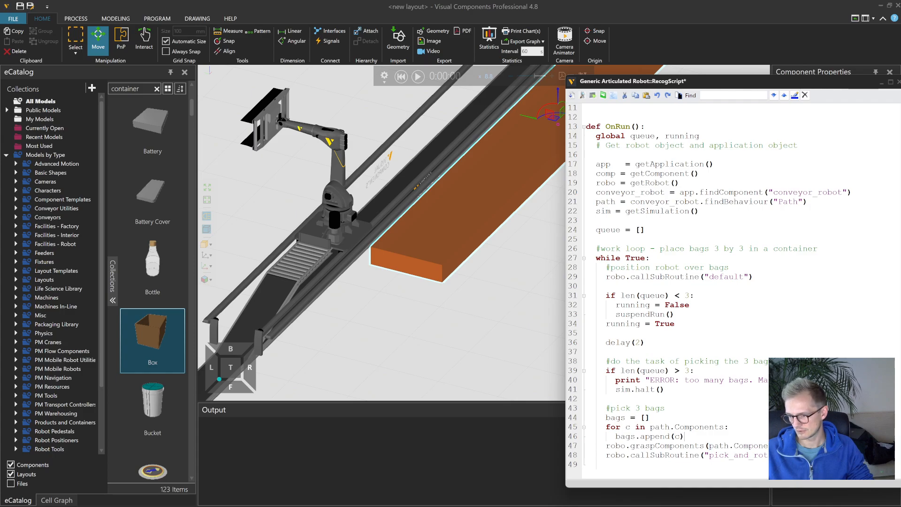
pyautogui.press('End')
pyautogui.hotkey('shift', 'Home')
pyautogui.hotkey('shift', 'Home')
pyautogui.hotkey('ctrl', 'c')
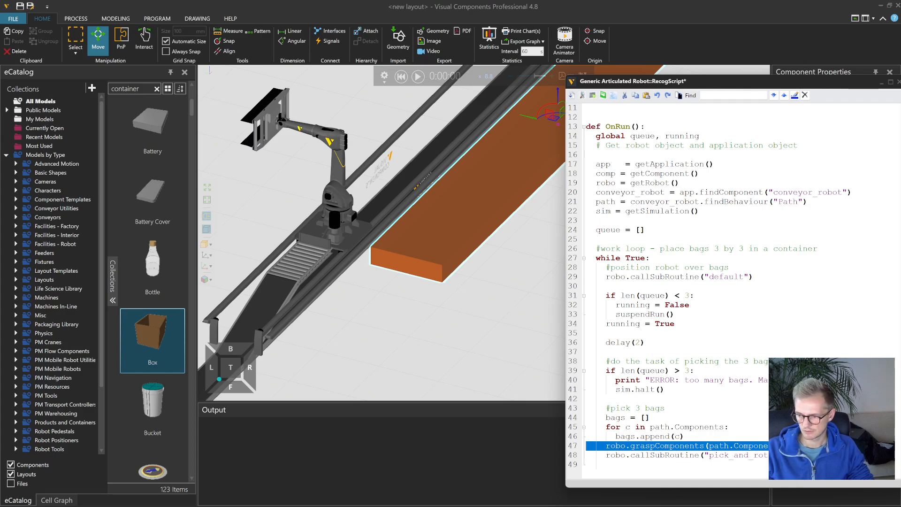
pyautogui.press('BackSpace')
pyautogui.press('BackSpace')
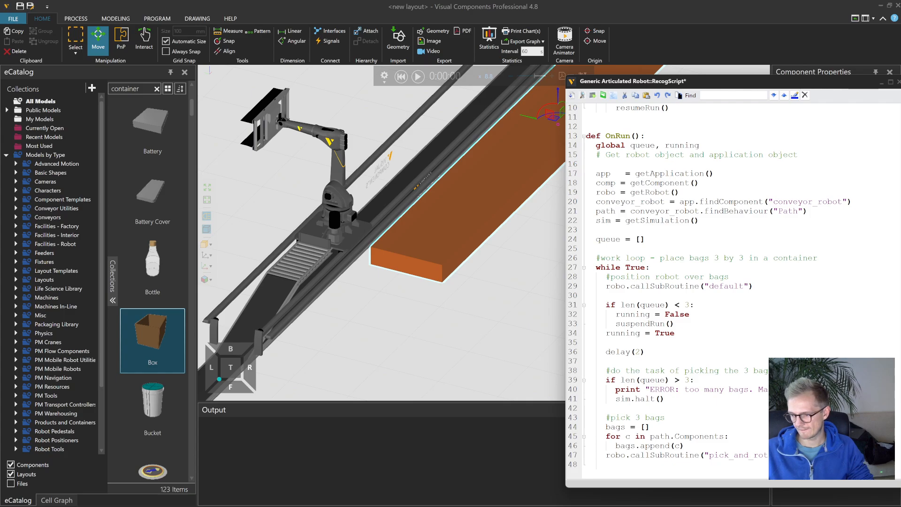
pyautogui.doubleClick(632, 447)
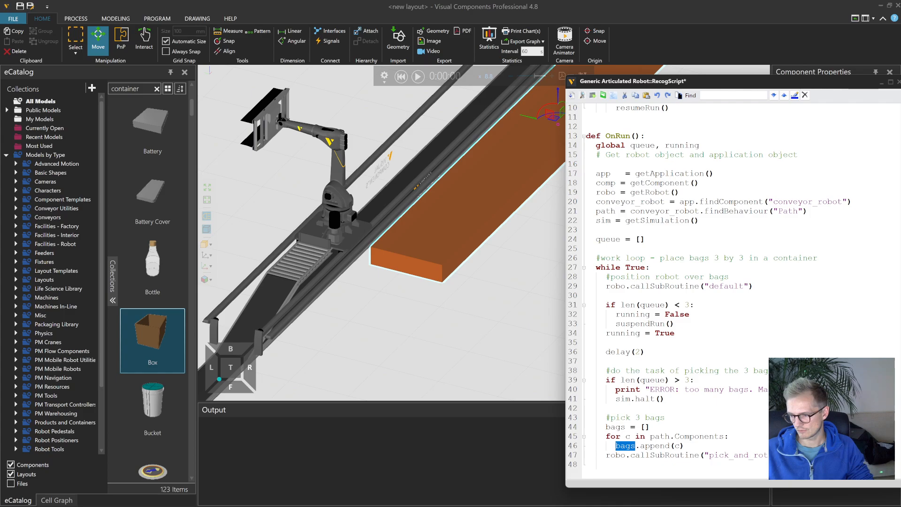
pyautogui.click(729, 437)
pyautogui.press('Return')
pyautogui.press('BackSpace')
pyautogui.hotkey('ctrl', 'v')
pyautogui.press('Down')
pyautogui.press('Down')
# - Place robo.graspComponents(path.Components) after the bags loop, leave blank lines below the pick_and_rotate call, and save the script
pyautogui.doubleClick(615, 418)
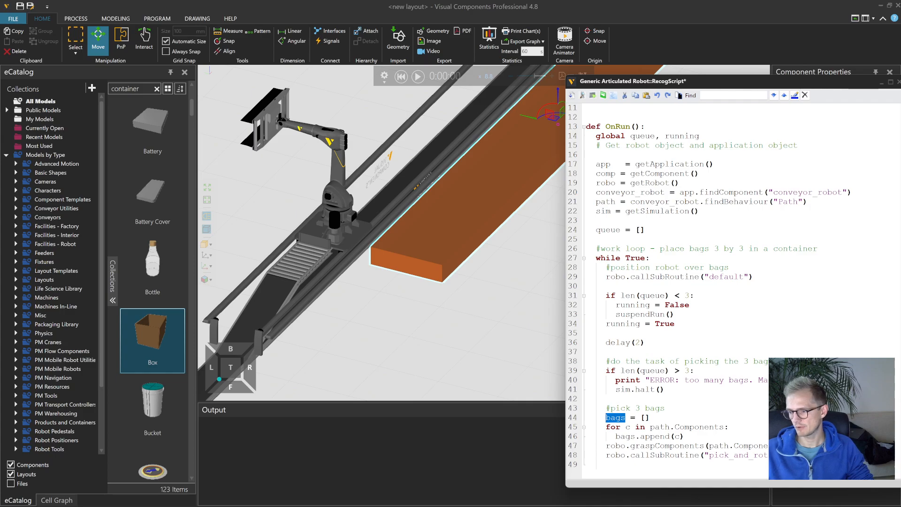
pyautogui.click(795, 455)
pyautogui.press('Return')
pyautogui.press('Return')
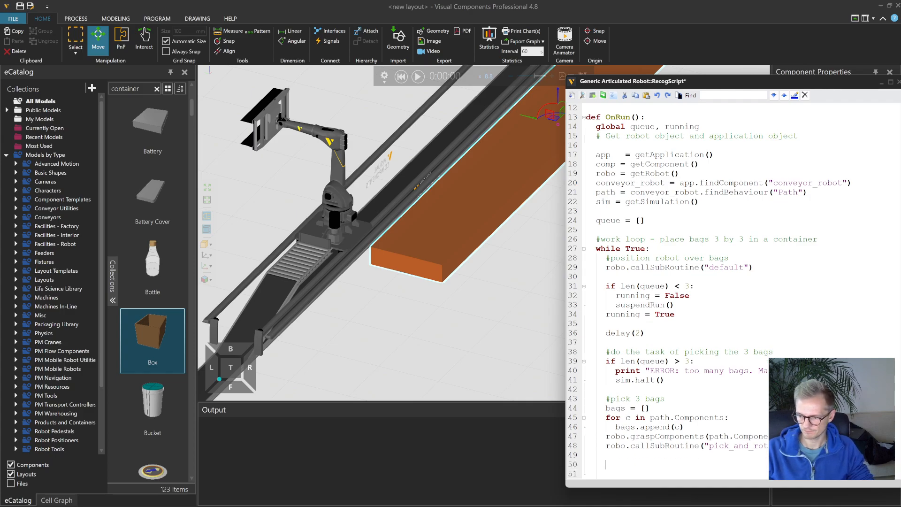
pyautogui.scroll(-1, 668, 292)
pyautogui.click(573, 95)
pyautogui.moveTo(504, 249); pyautogui.dragTo(437, 283, button='middle')
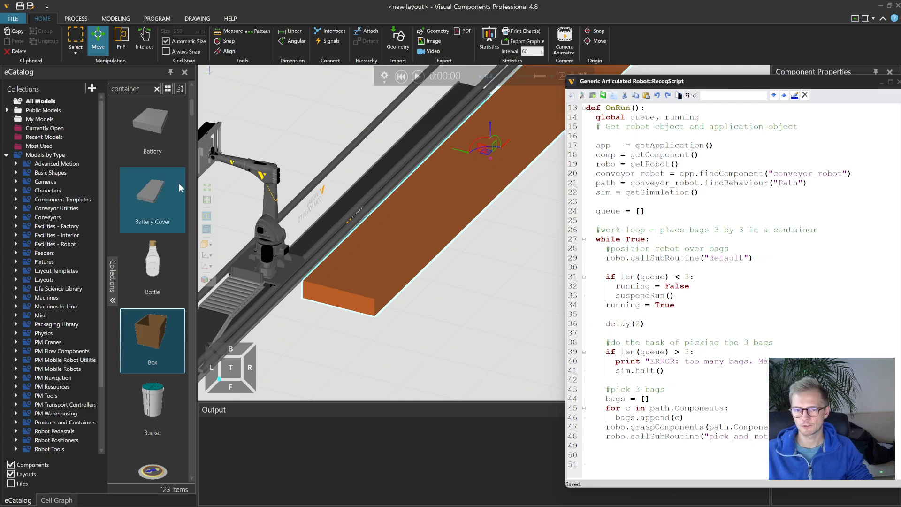
# - Search the catalog for "physics" and add a Physics Converter to the layout beside the orange box
pyautogui.click(156, 89)
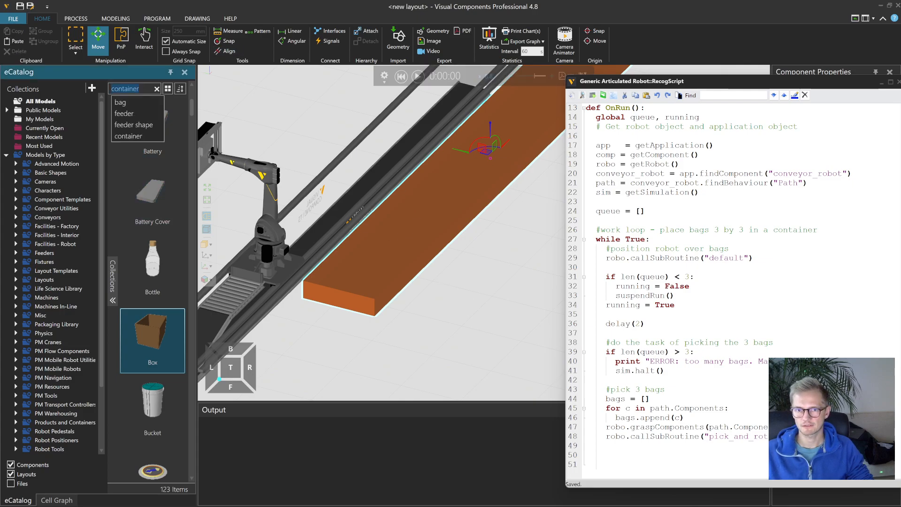
pyautogui.write('physics')
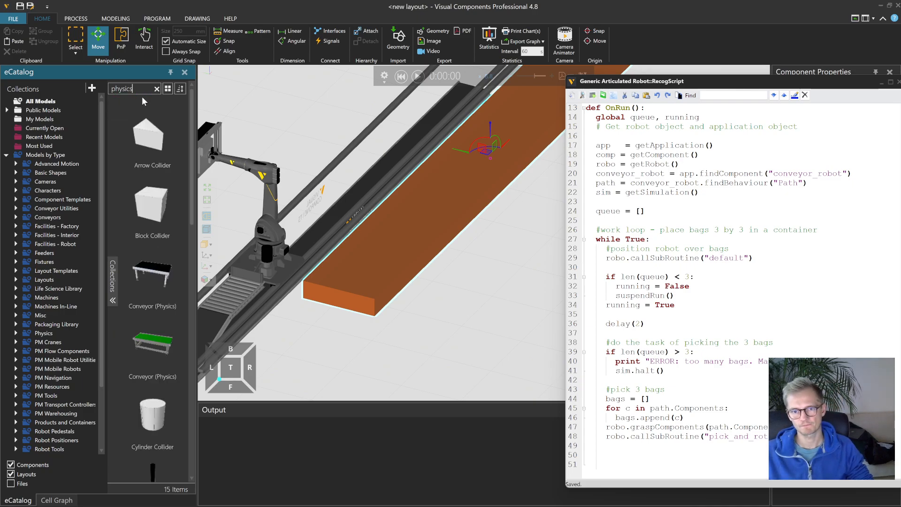
pyautogui.scroll(-3, 177, 221)
pyautogui.scroll(-2, 178, 221)
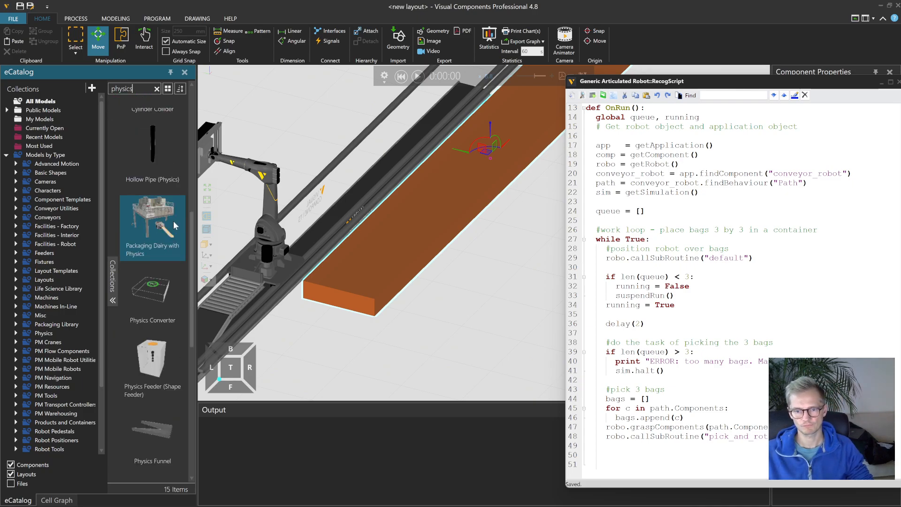
pyautogui.doubleClick(160, 289)
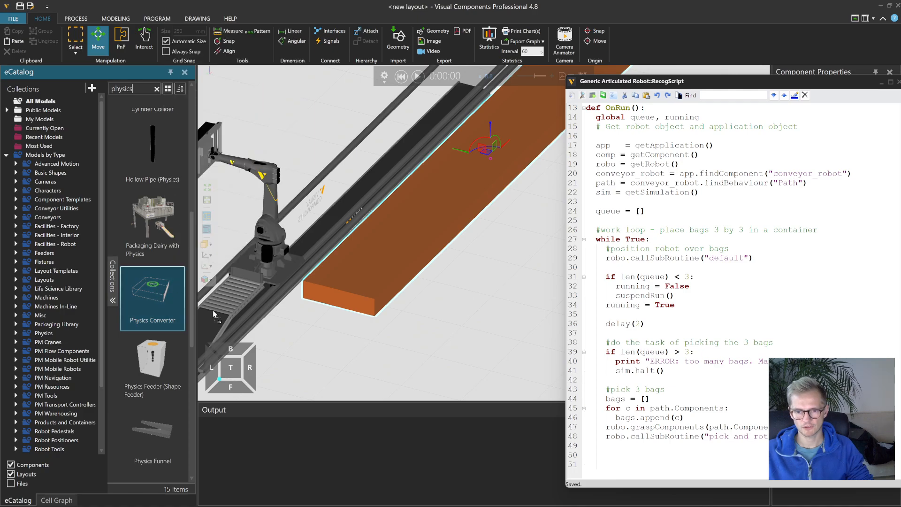
# - Open the Physics Converter's PythonScript from its component behaviors for editing
pyautogui.click(118, 18)
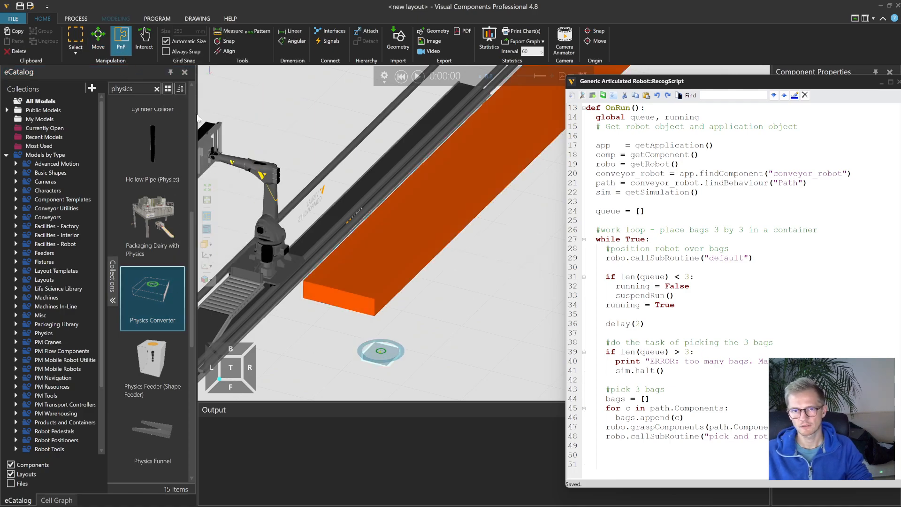
pyautogui.click(5, 100)
pyautogui.click(14, 119)
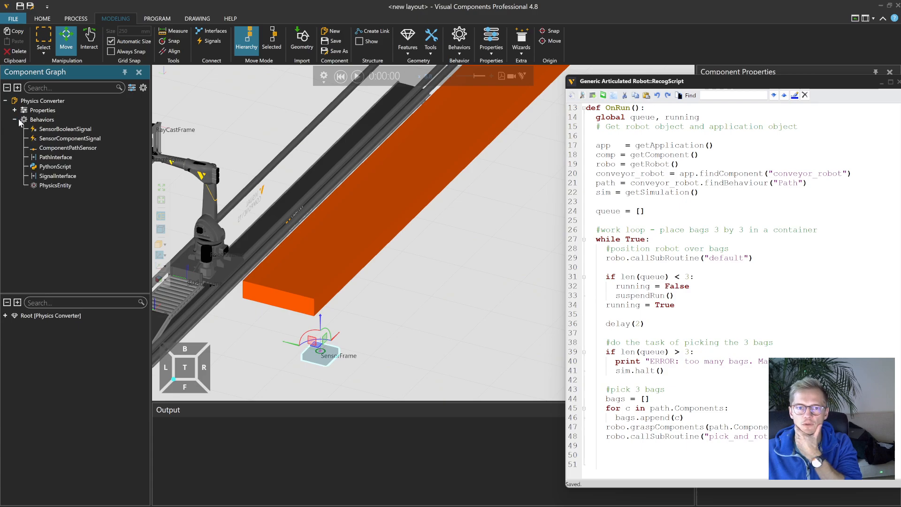
pyautogui.doubleClick(55, 167)
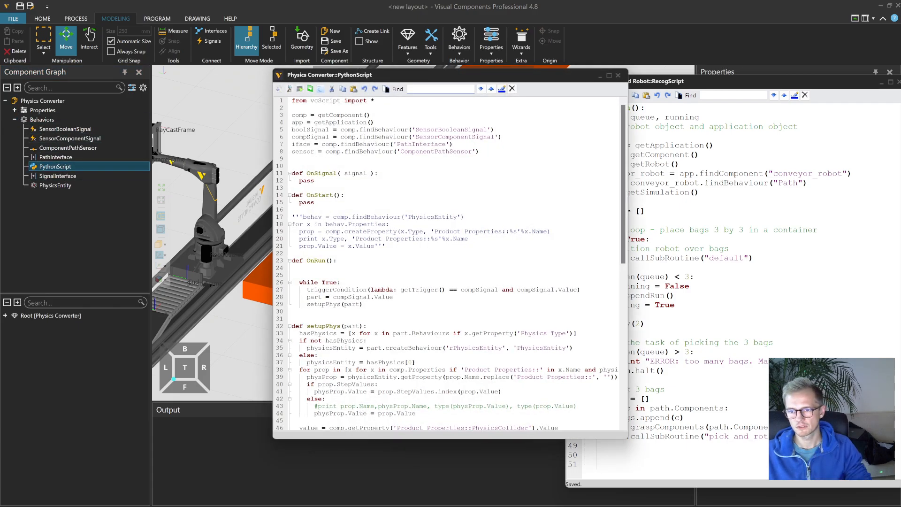
# - Examine how the setupPhys function gives a part its physics entity behaviour
pyautogui.doubleClick(323, 325)
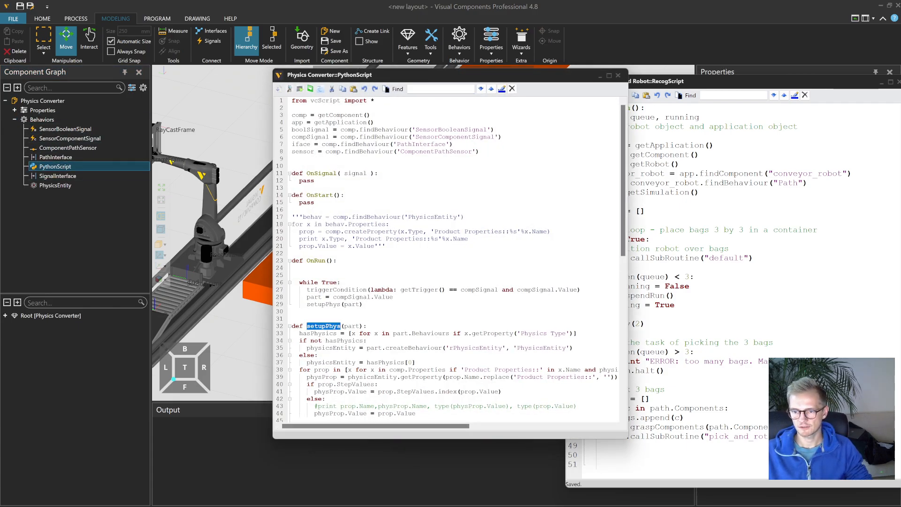
pyautogui.scroll(-4, 451, 263)
pyautogui.doubleClick(352, 239)
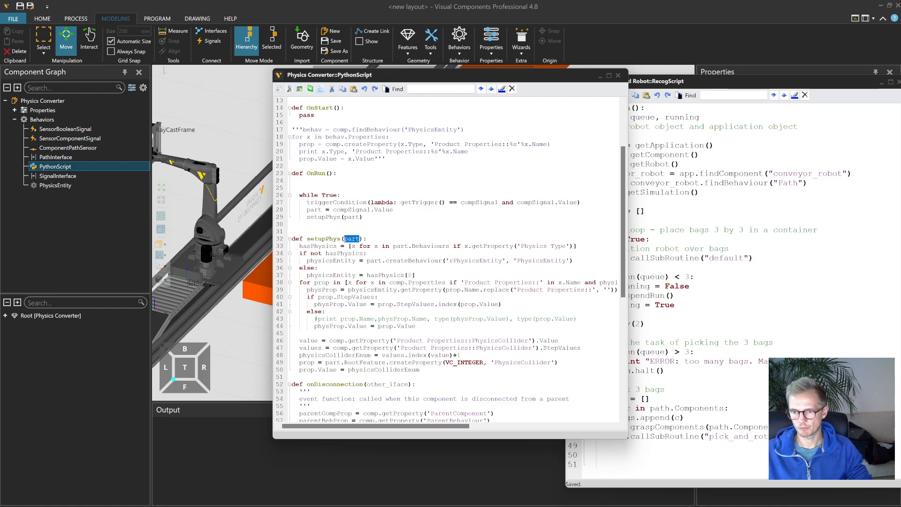
pyautogui.click(335, 246)
pyautogui.moveTo(307, 261); pyautogui.dragTo(574, 261)
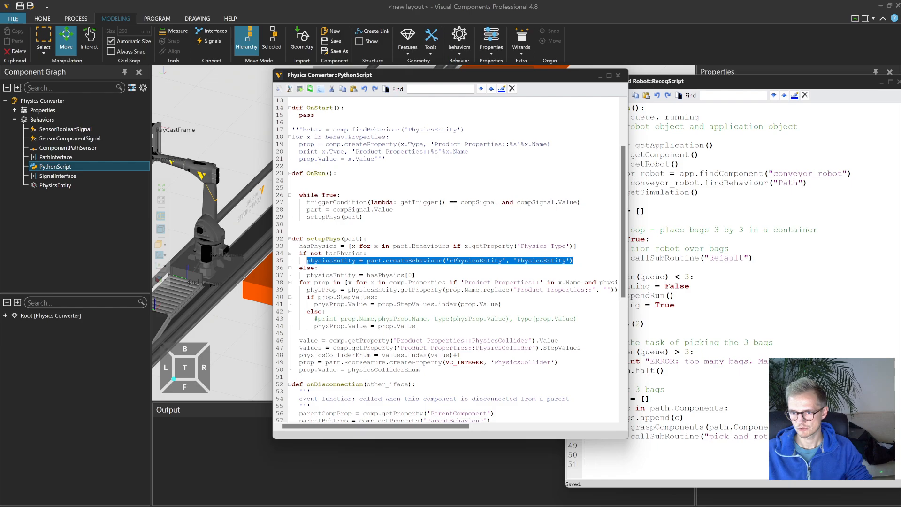
pyautogui.scroll(-2, 401, 264)
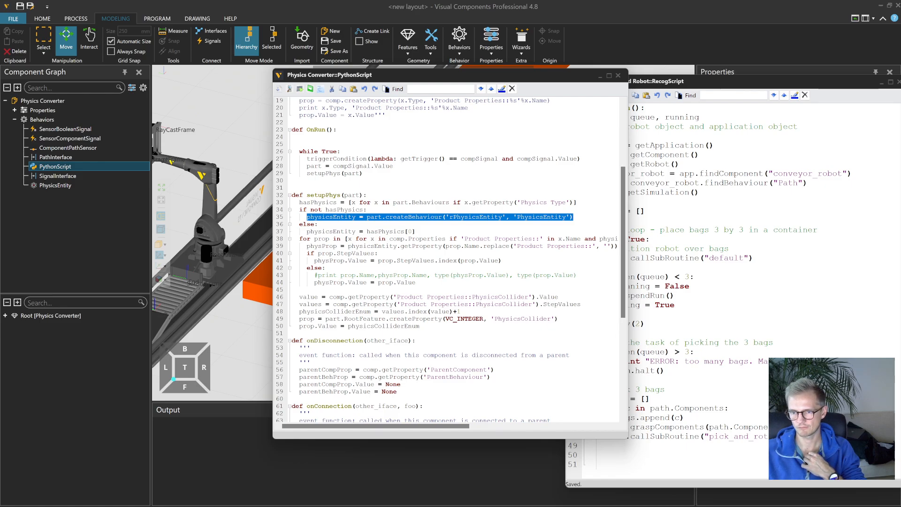
pyautogui.click(339, 221)
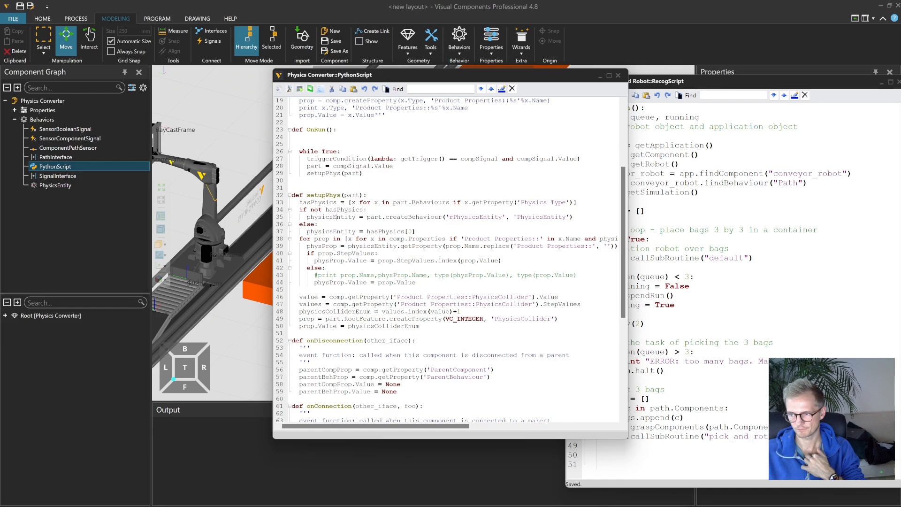
# - Copy the line physicsEntity = part.createBehaviour('rPhysicsEntity', 'PhysicsEntity') and minimize the converter script to return to RecogScript
pyautogui.moveTo(626, 246); pyautogui.dragTo(882, 247)
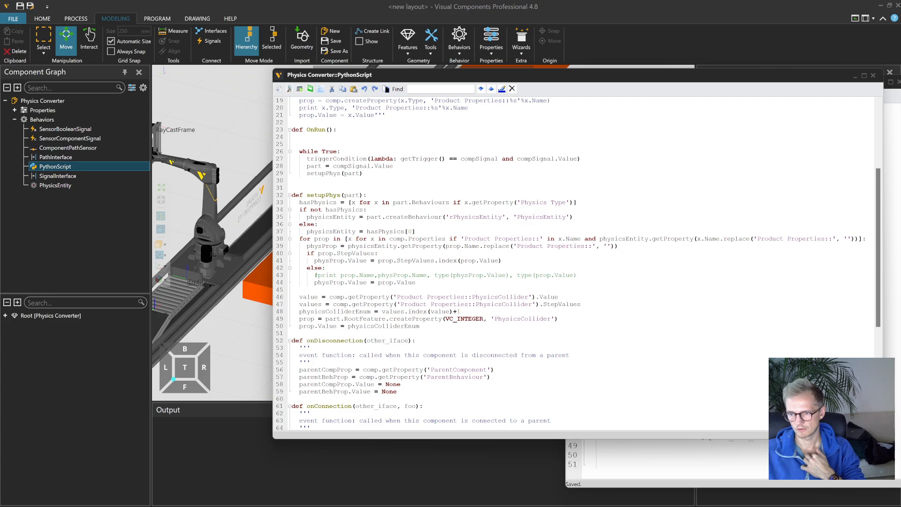
pyautogui.moveTo(308, 217); pyautogui.dragTo(574, 217)
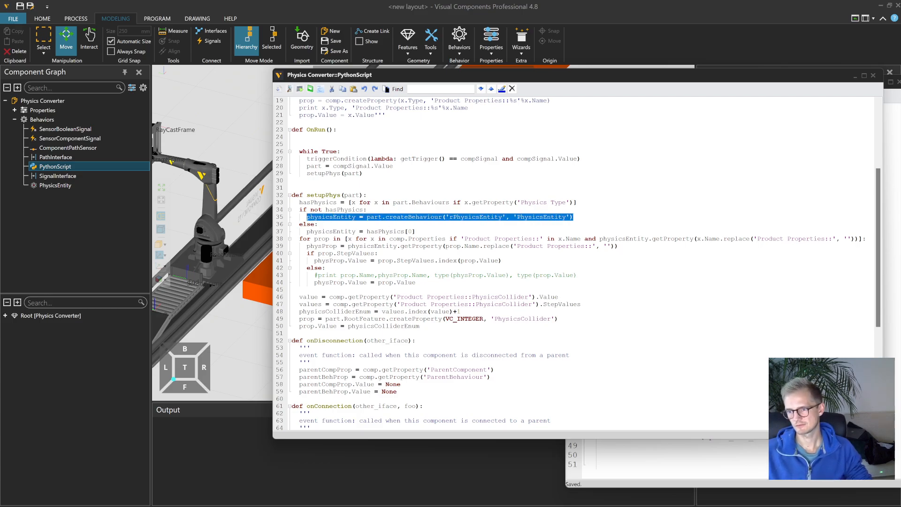
pyautogui.click(855, 77)
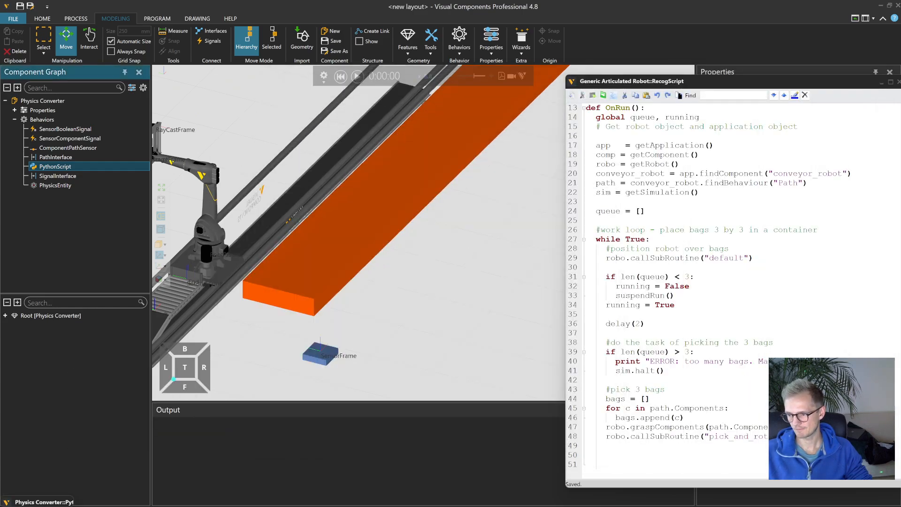
# - Add a print "done" line after the pick_and_rotate call, run the simulation as a test, and reset it
pyautogui.press('Return')
pyautogui.write('rint "')
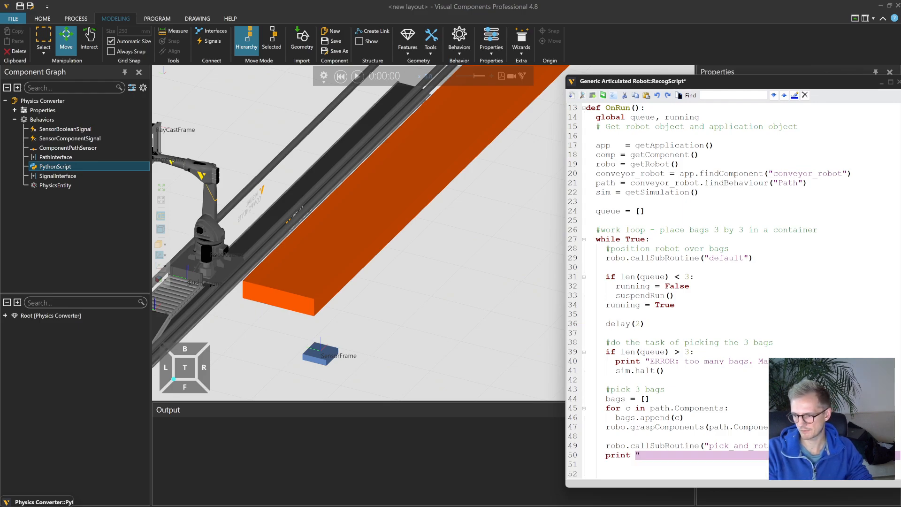
pyautogui.write('done')
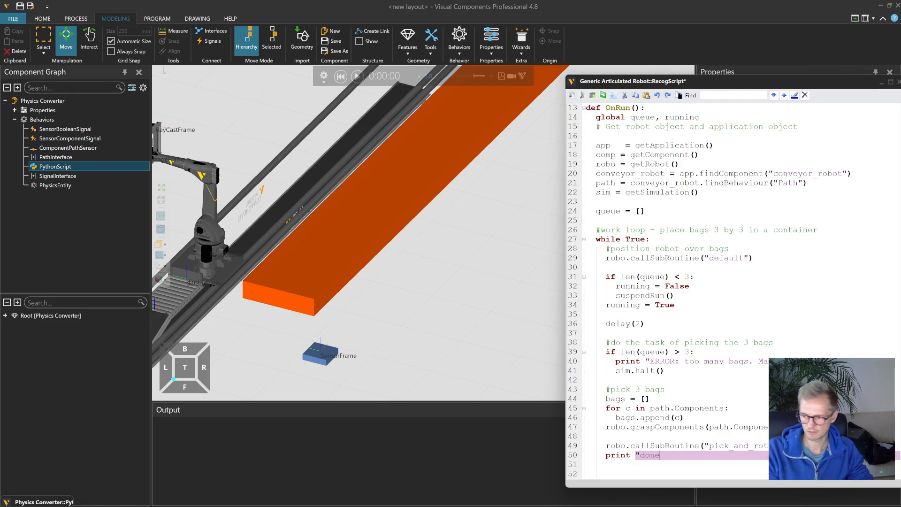
pyautogui.write('"')
pyautogui.click(357, 76)
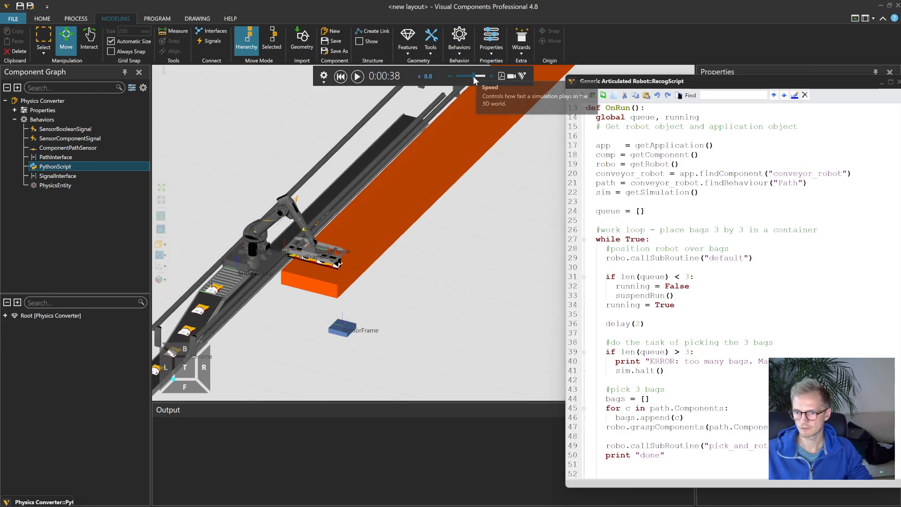
pyautogui.click(341, 76)
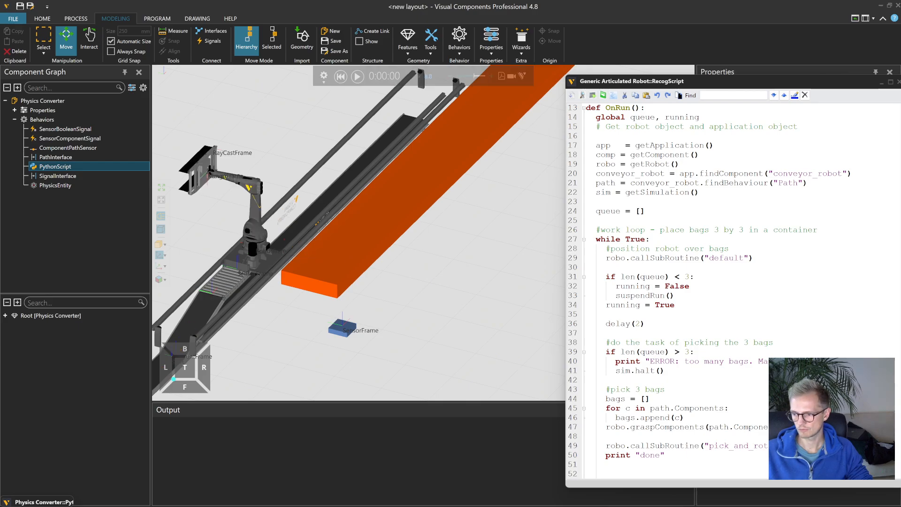
# - Add print "1" between the graspComponents and pick_and_rotate calls, save the script, run the simulation, and reset it
pyautogui.moveTo(683, 82); pyautogui.dragTo(679, 56)
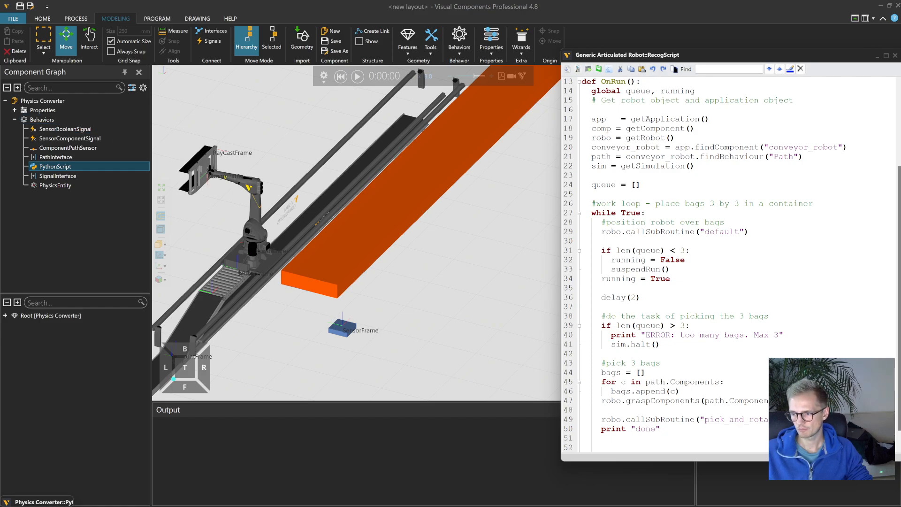
pyautogui.write('print "')
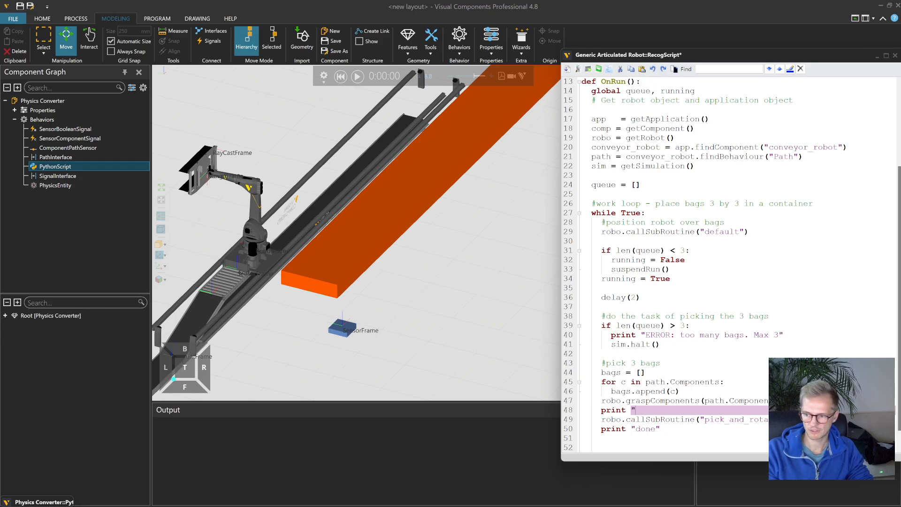
pyautogui.write('1"')
pyautogui.hotkey('ctrl', 's')
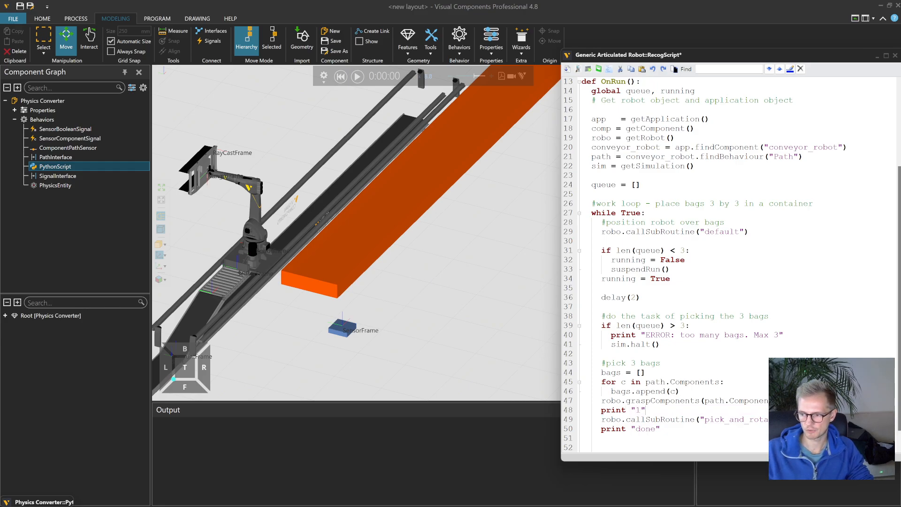
pyautogui.click(355, 78)
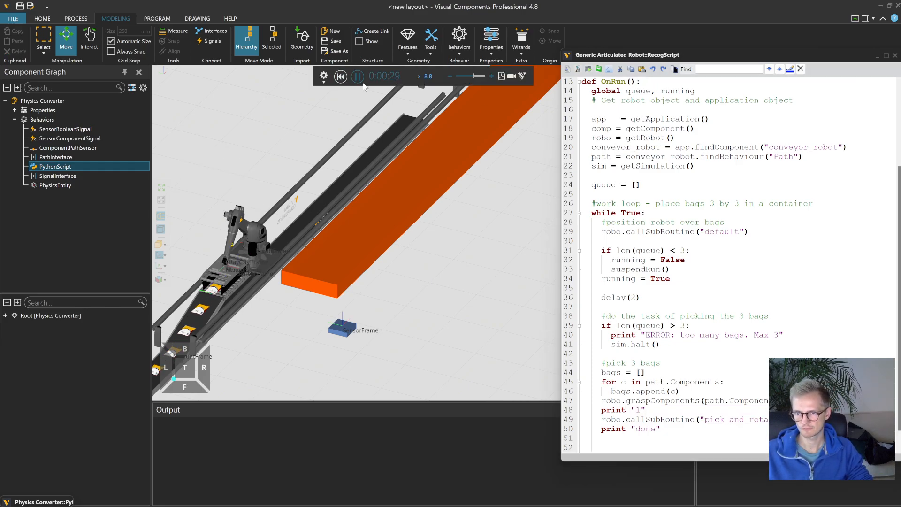
pyautogui.click(357, 78)
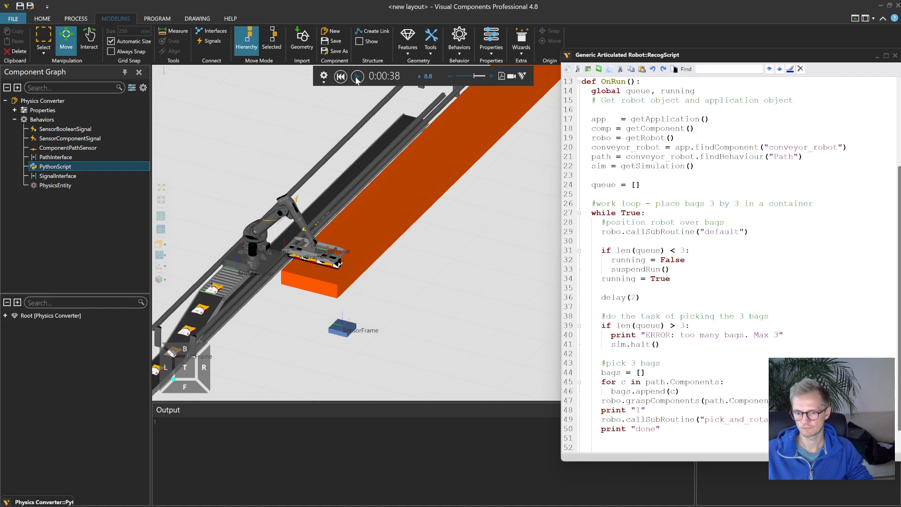
pyautogui.moveTo(162, 423); pyautogui.dragTo(135, 423)
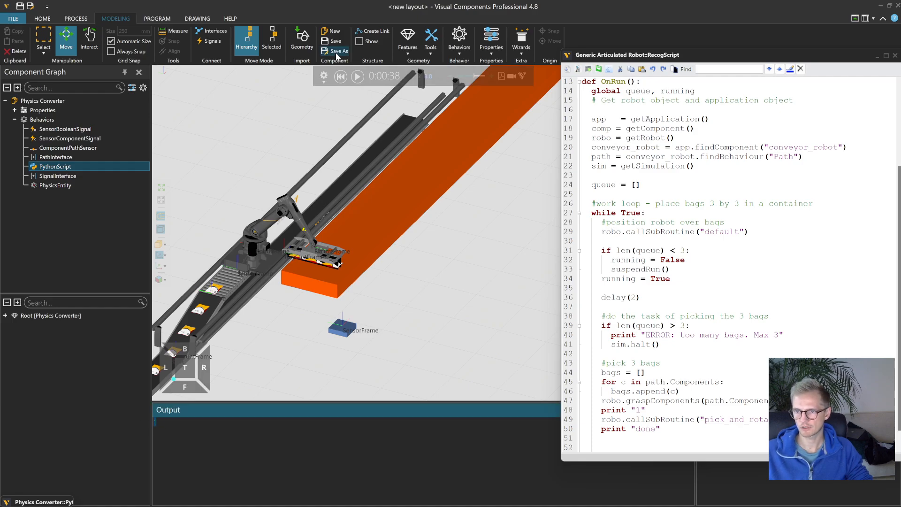
pyautogui.click(340, 76)
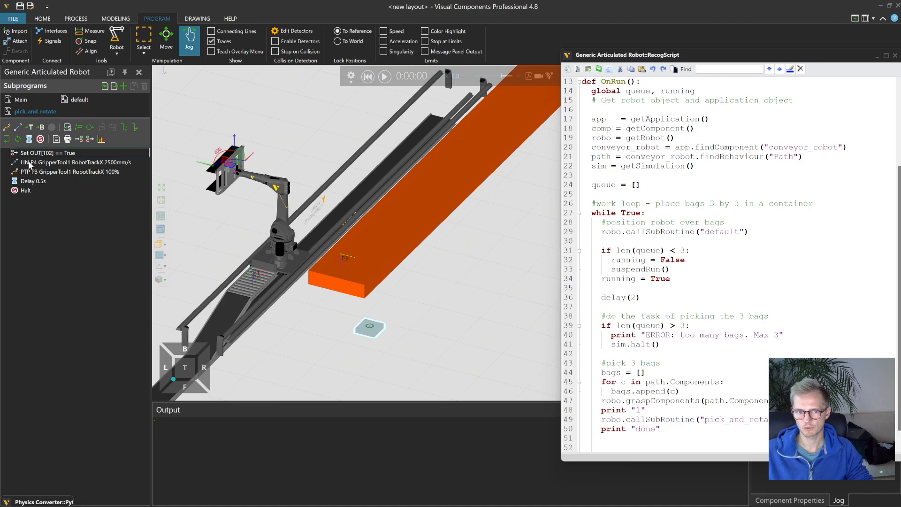
# - Delete the Halt statement from the pick_and_rotate subprogram and run the simulation to test the robot's cycle
pyautogui.click(25, 191)
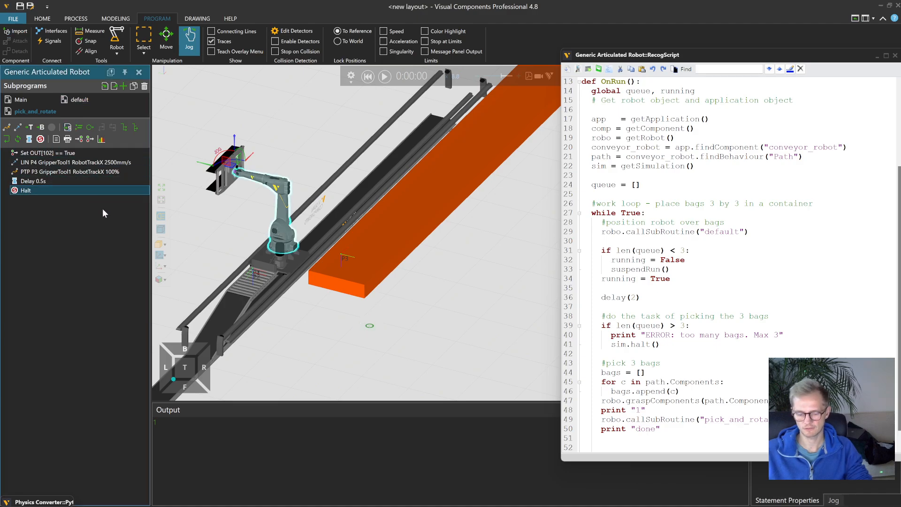
pyautogui.press('Delete')
pyautogui.click(384, 76)
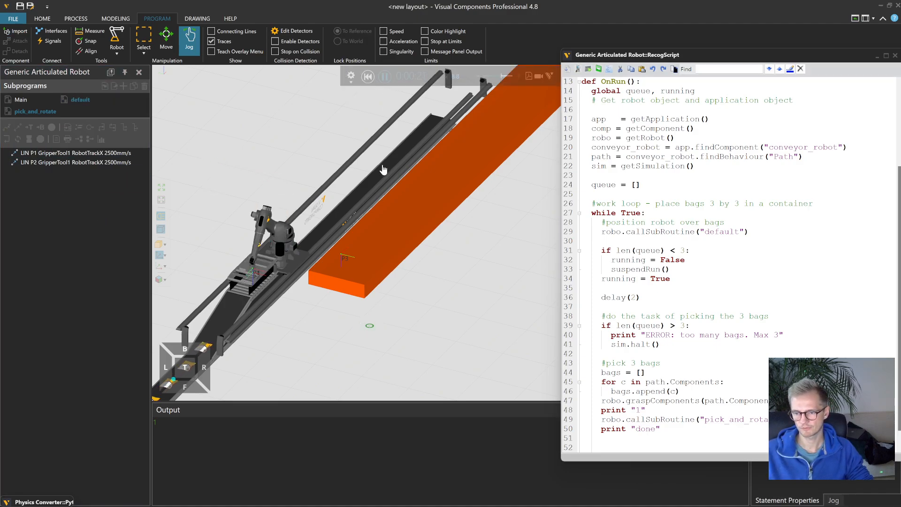
pyautogui.click(384, 77)
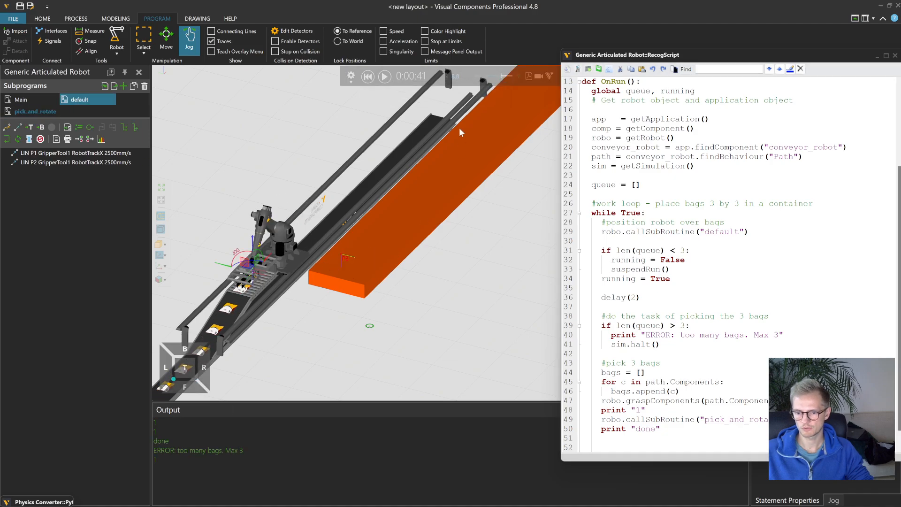
# - Reset the simulation to its start and clear the output messages
pyautogui.click(368, 77)
pyautogui.rightClick(366, 465)
pyautogui.click(388, 472)
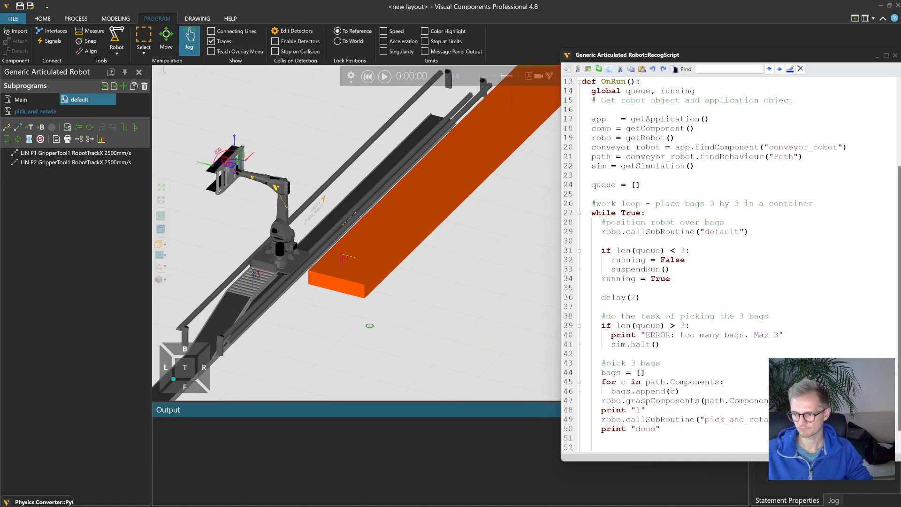
# - Delete the print "1" and print "done" lines and paste the copied part.createBehaviour line below the pick_and_rotate call
pyautogui.click(647, 410)
pyautogui.hotkey('shift', 'Home')
pyautogui.press('BackSpace')
pyautogui.hotkey('shift', 'End')
pyautogui.press('Delete')
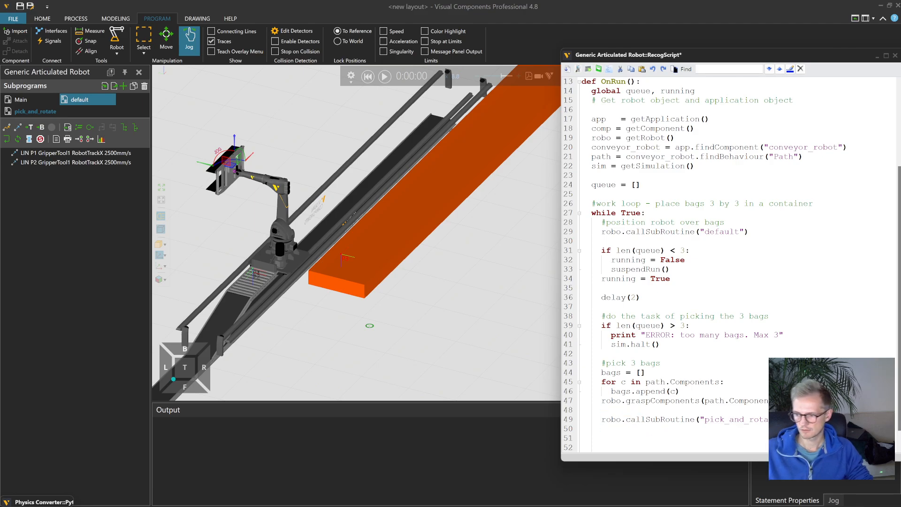
pyautogui.scroll(-1, 733, 264)
pyautogui.hotkey('ctrl', 'v')
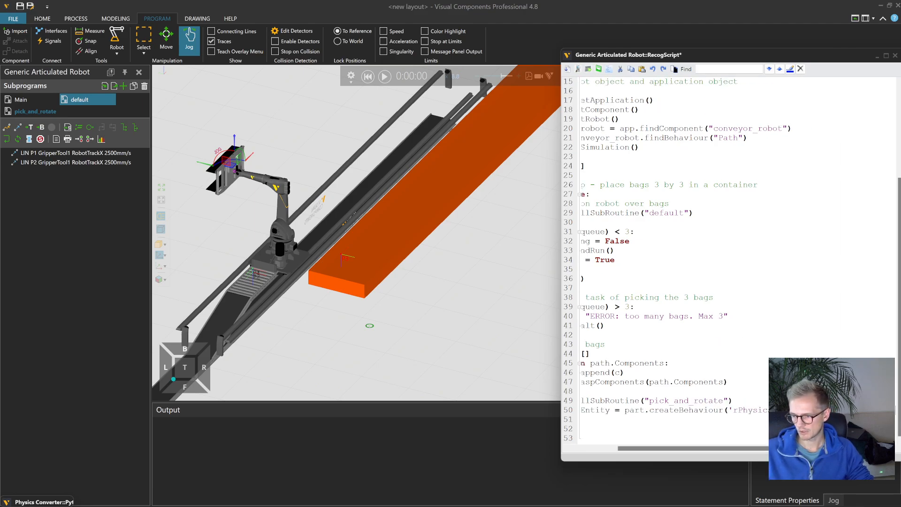
# - Copy the "for c in path.Components:" line and paste it directly below the createBehaviour line
pyautogui.press('Home')
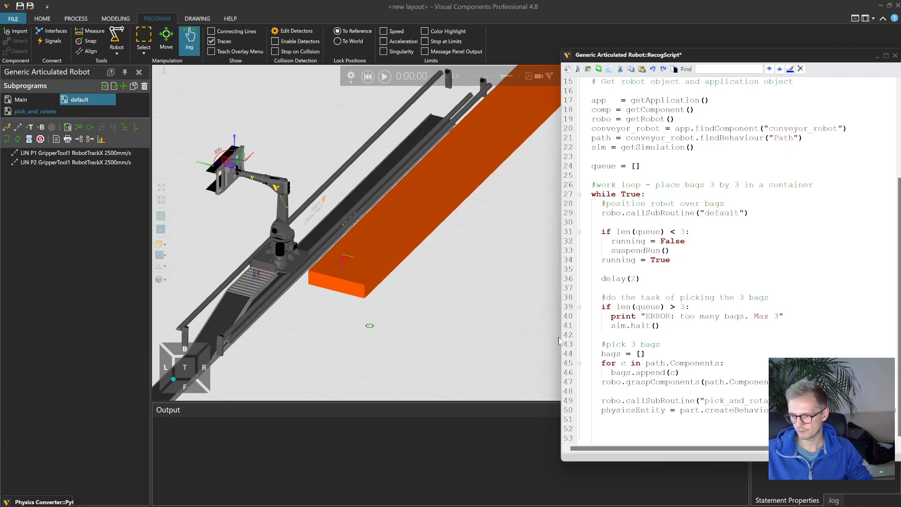
pyautogui.moveTo(565, 49); pyautogui.dragTo(560, 74)
pyautogui.scroll(-7, 611, 188)
pyautogui.doubleClick(506, 230)
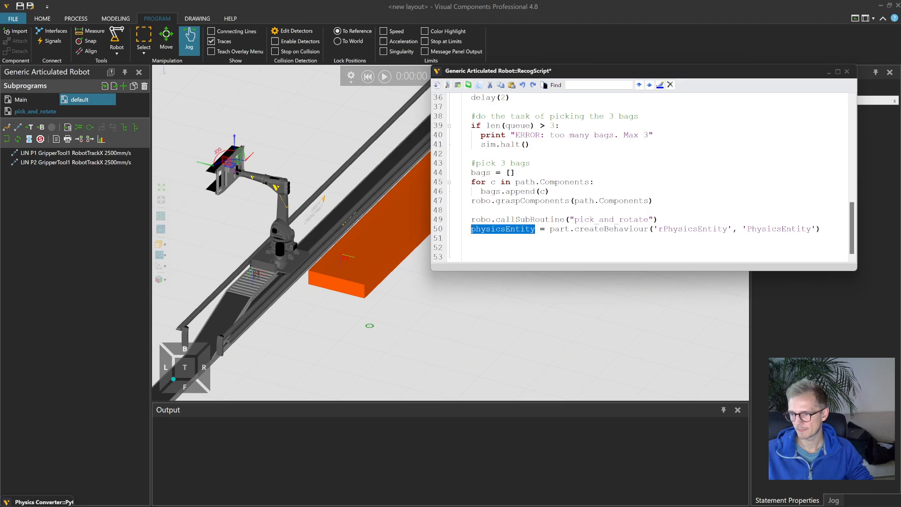
pyautogui.doubleClick(619, 229)
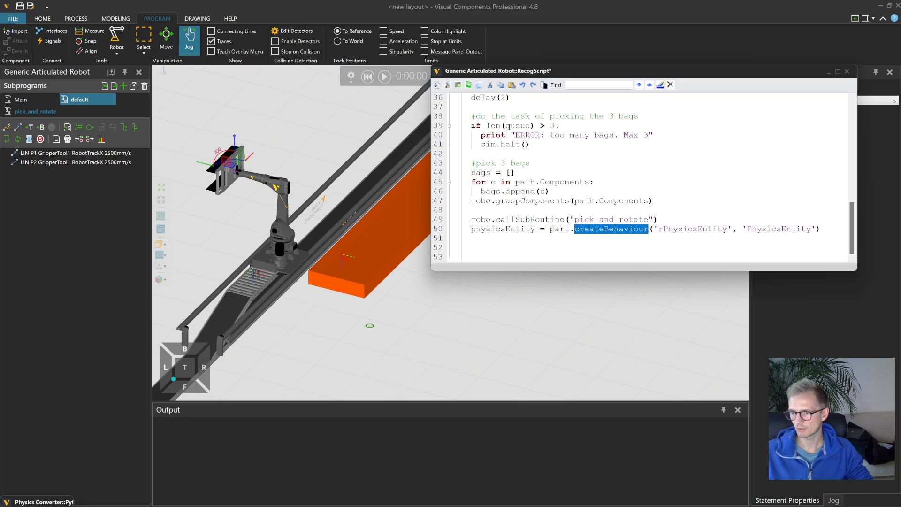
pyautogui.moveTo(471, 183); pyautogui.dragTo(594, 183)
pyautogui.hotkey('ctrl', 'c')
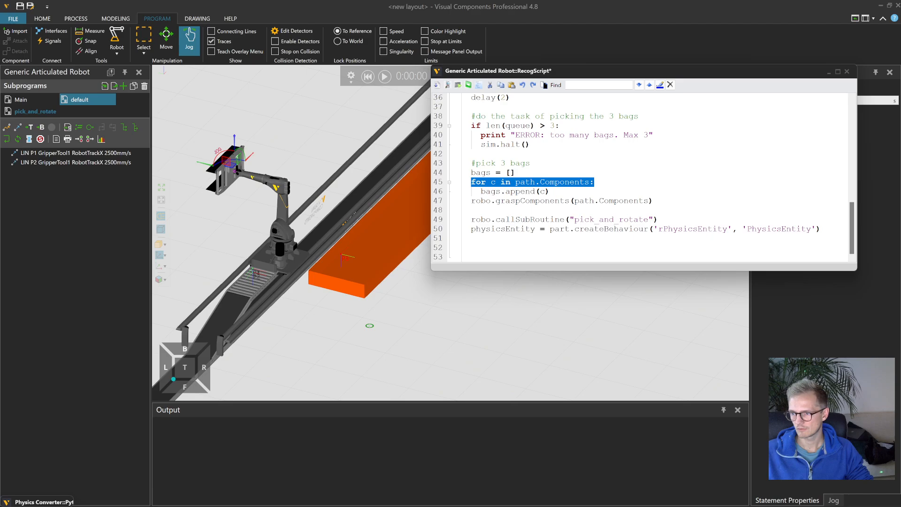
pyautogui.click(473, 238)
pyautogui.hotkey('ctrl', 'v')
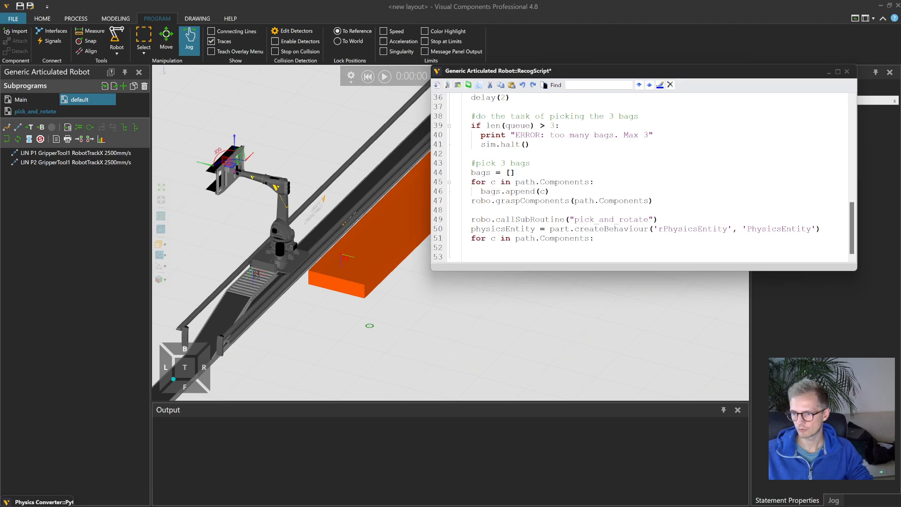
# - Change the pasted loop header to "for bag in bags:"
pyautogui.doubleClick(481, 173)
pyautogui.write('ag')
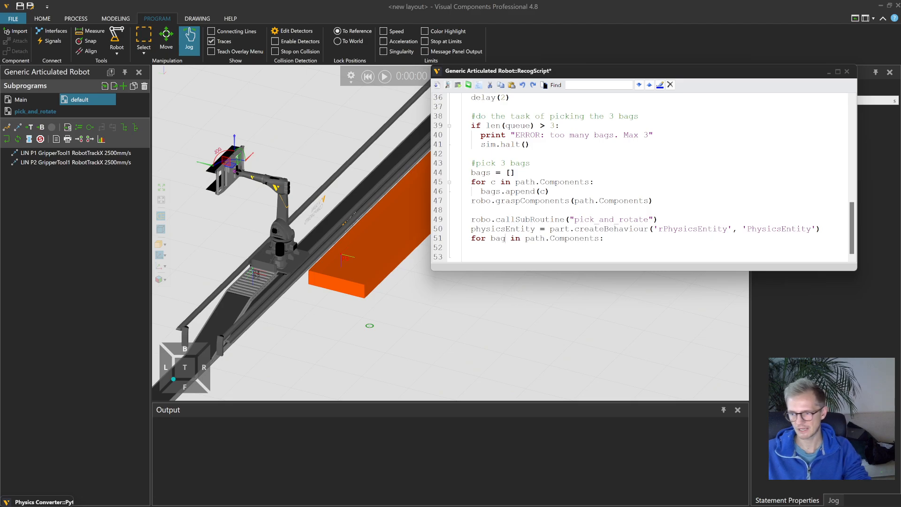
pyautogui.moveTo(526, 239); pyautogui.dragTo(601, 238)
pyautogui.write('bags')
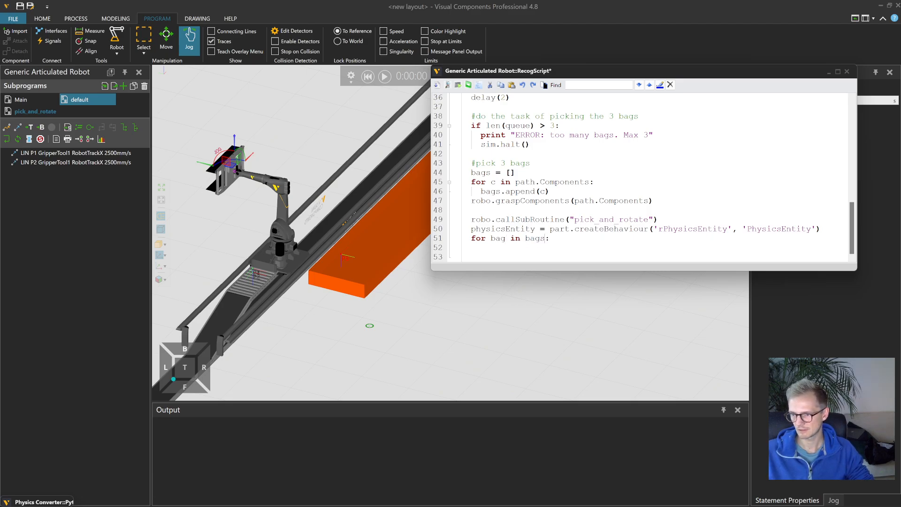
# - Move the createBehaviour line into the "for bag in bags:" loop and replace part with bag
pyautogui.press('Up')
pyautogui.press('End')
pyautogui.hotkey('shift', 'Home')
pyautogui.hotkey('ctrl', 'x')
pyautogui.hotkey('ctrl', 'v')
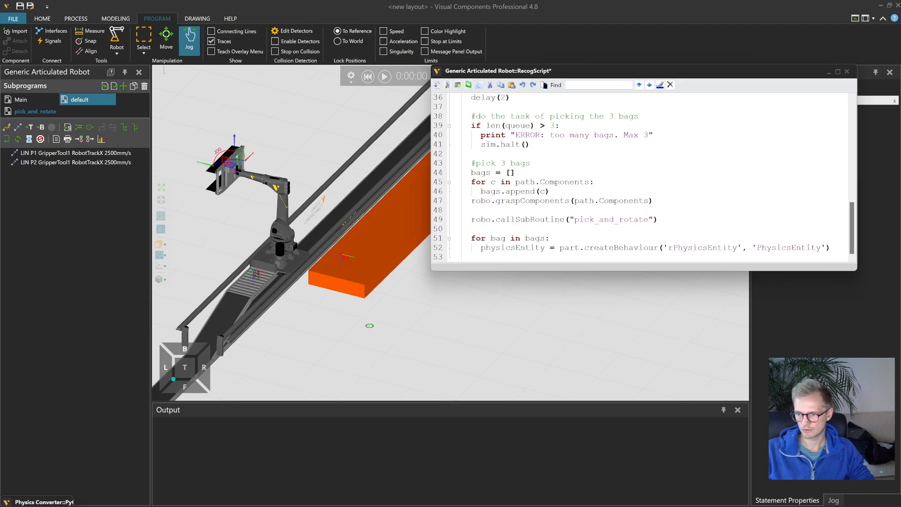
pyautogui.hotkey('ctrl', 'c')
pyautogui.doubleClick(567, 248)
pyautogui.hotkey('ctrl', 'v')
# - Add the comment "#add physics to the bags" above the loop and enlarge the script window
pyautogui.click(498, 229)
pyautogui.press('Return')
pyautogui.write('#add physics to the bags')
pyautogui.moveTo(664, 268); pyautogui.dragTo(645, 311)
pyautogui.moveTo(482, 73); pyautogui.dragTo(523, 132)
# - Run the simulation at speed x 2.3 to test the bags' physics, and reset it
pyautogui.click(385, 77)
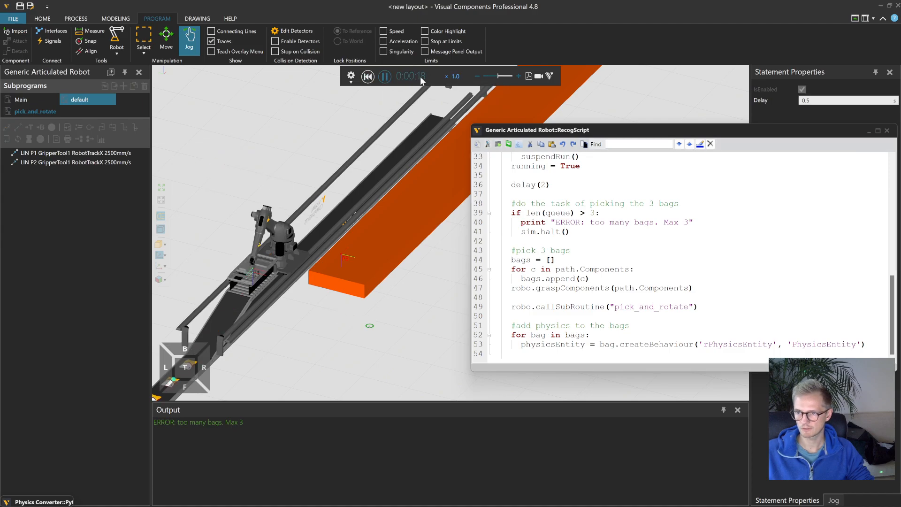
pyautogui.moveTo(499, 77); pyautogui.dragTo(502, 77)
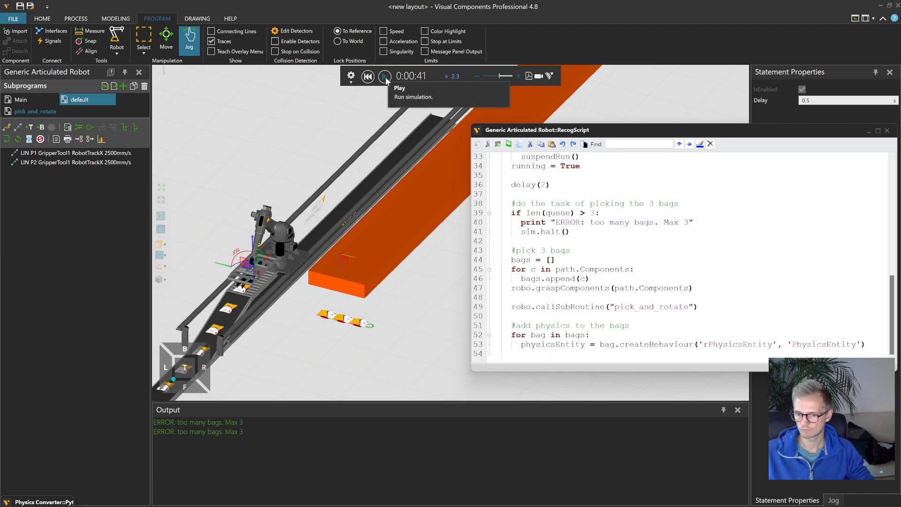
pyautogui.click(368, 77)
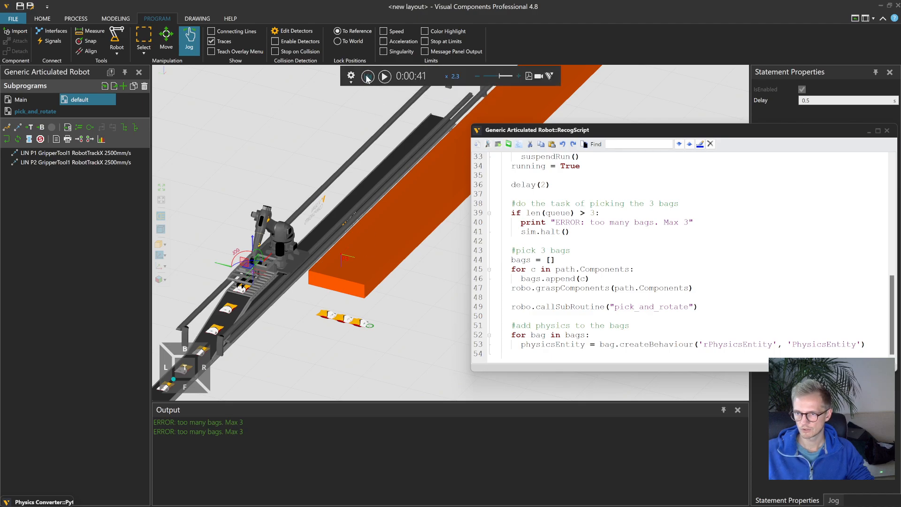
# - Add a physics Entity behavior to the orange Box component
pyautogui.click(382, 235)
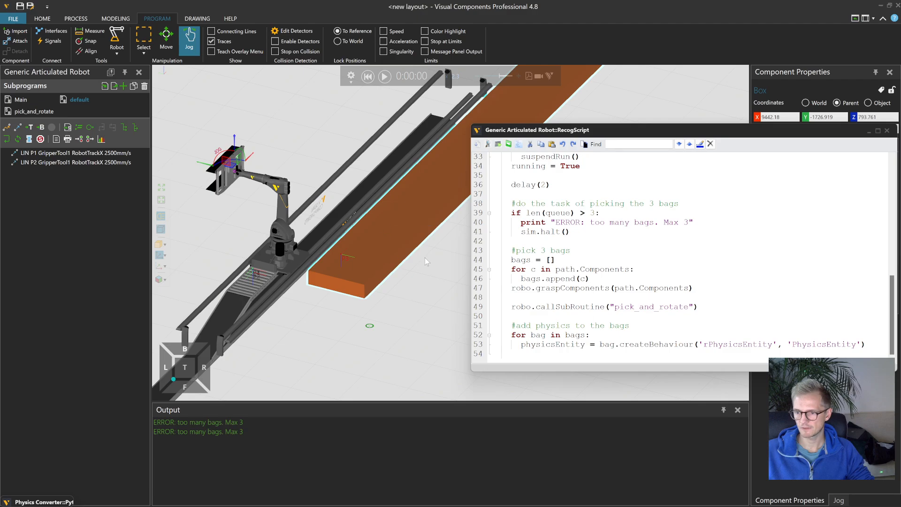
pyautogui.scroll(5, 364, 273)
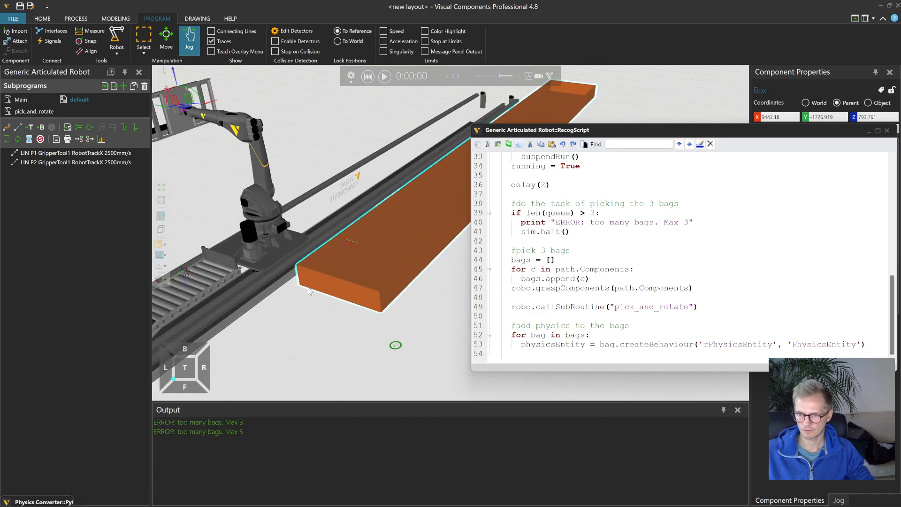
pyautogui.scroll(-3, 364, 270)
pyautogui.click(114, 20)
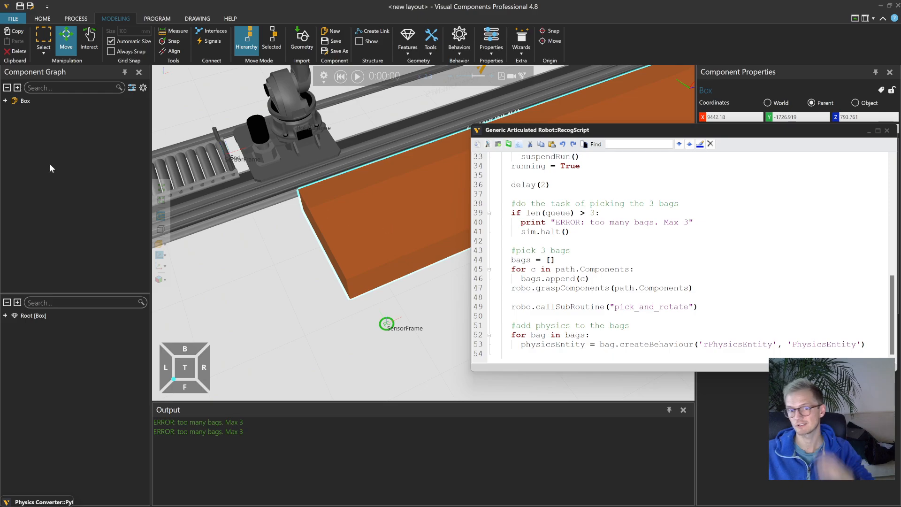
pyautogui.click(459, 51)
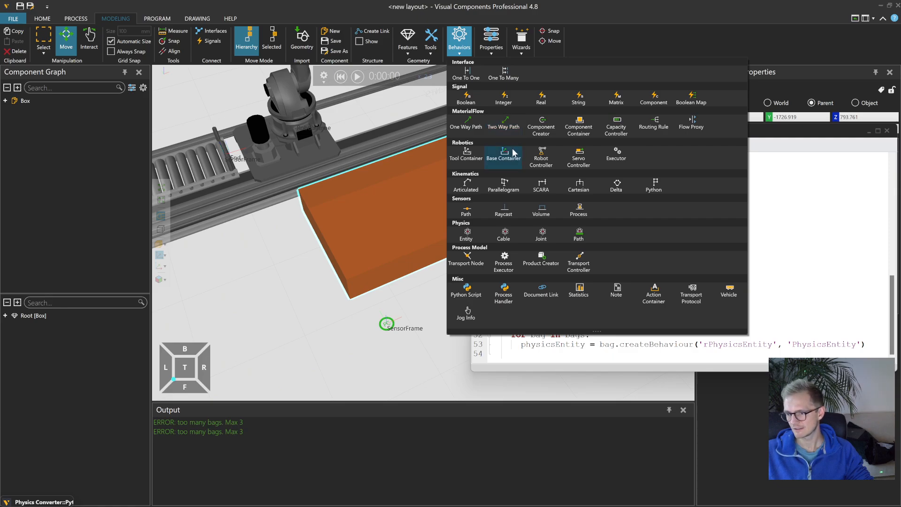
pyautogui.click(466, 234)
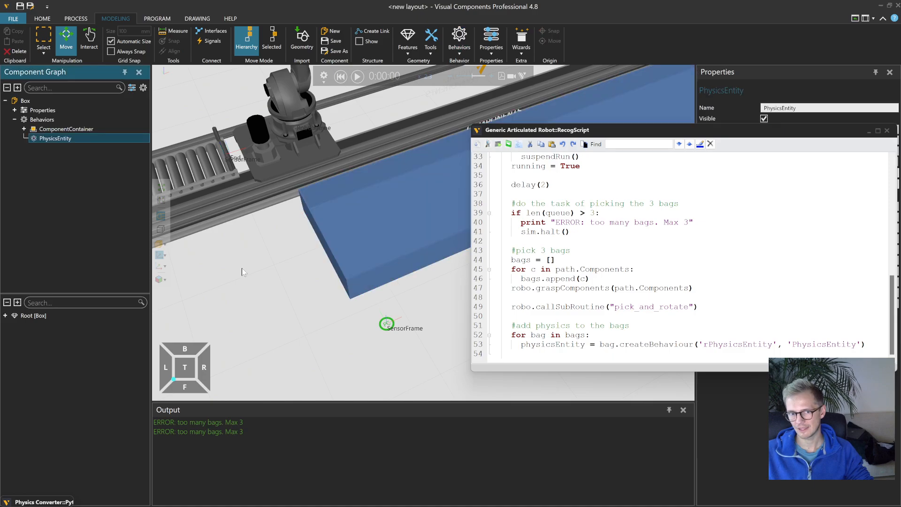
# - Set the Box's PhysicsEntity physics type to Kinematic
pyautogui.moveTo(691, 135); pyautogui.dragTo(461, 189)
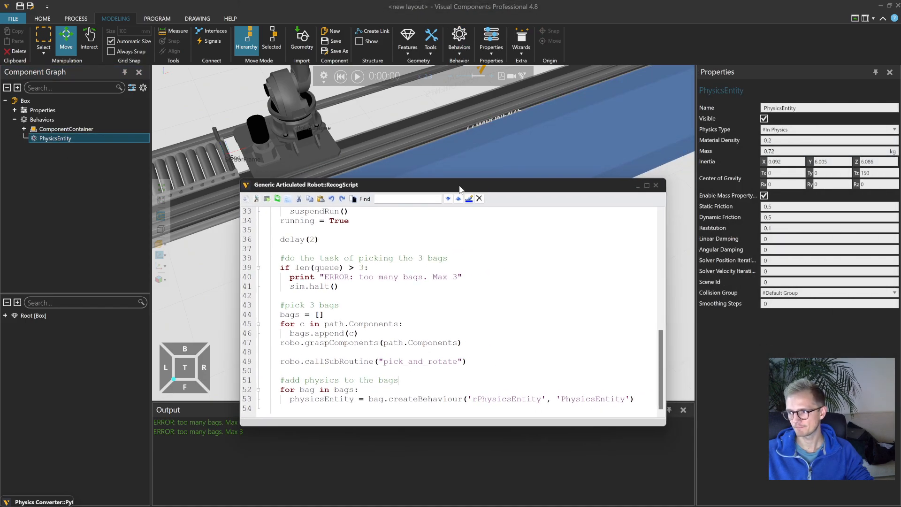
pyautogui.click(799, 129)
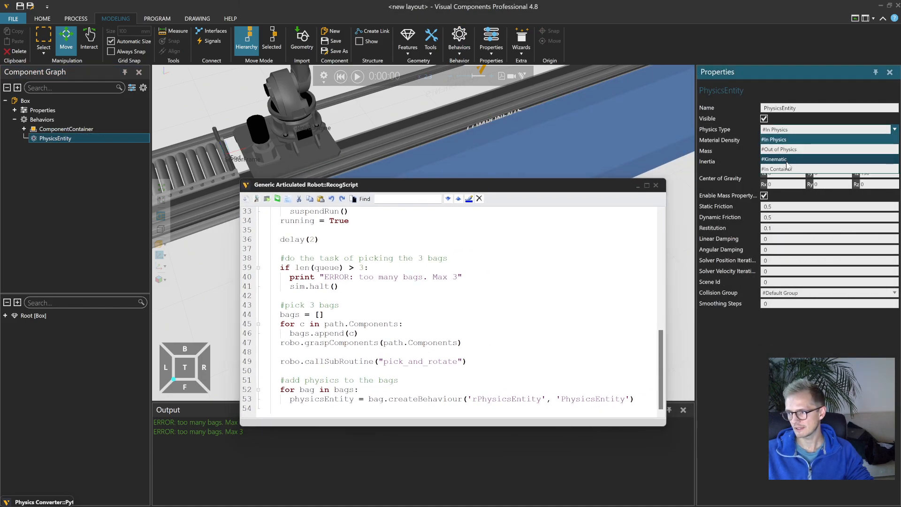
pyautogui.click(789, 161)
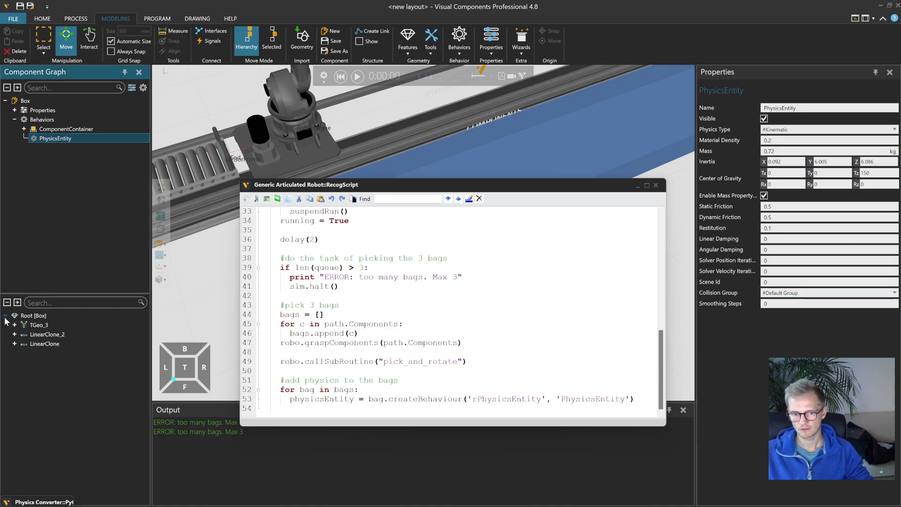
# - Set the physics collider of the container's floor, Block_3, to Box
pyautogui.moveTo(355, 185); pyautogui.dragTo(406, 235)
pyautogui.click(392, 208)
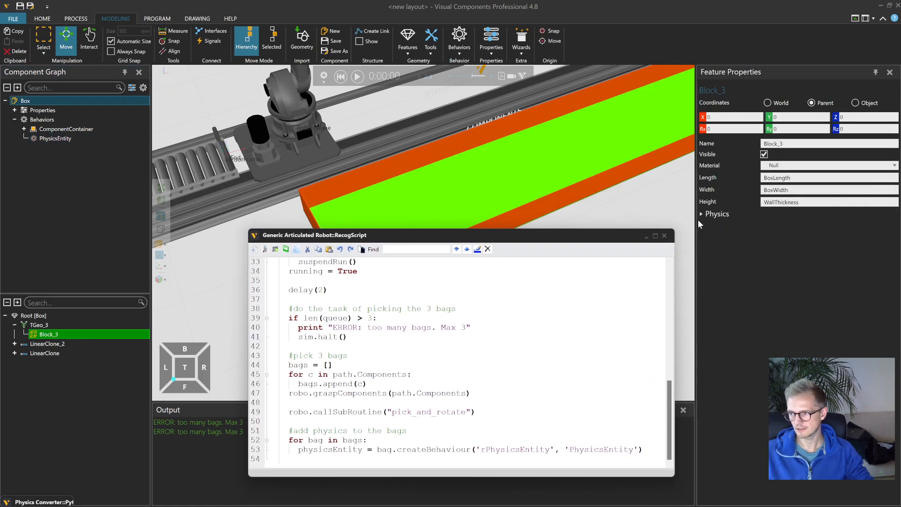
pyautogui.click(811, 225)
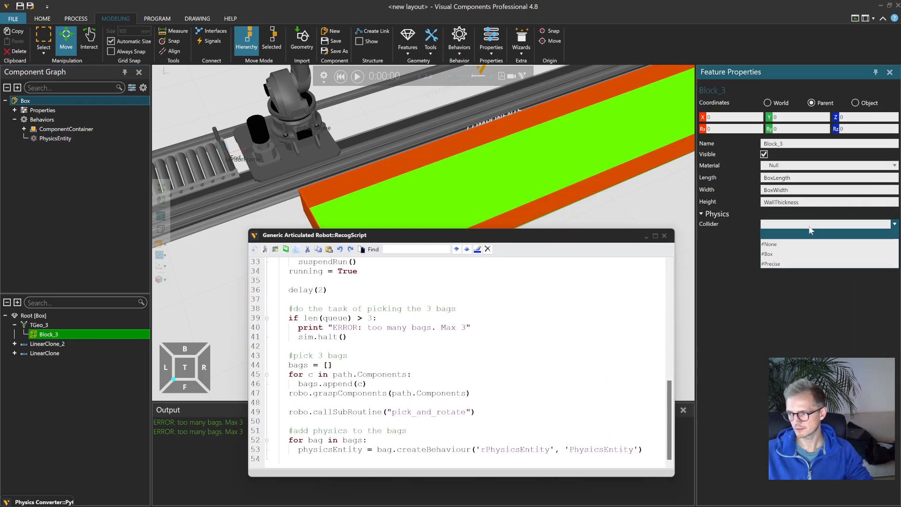
pyautogui.click(780, 255)
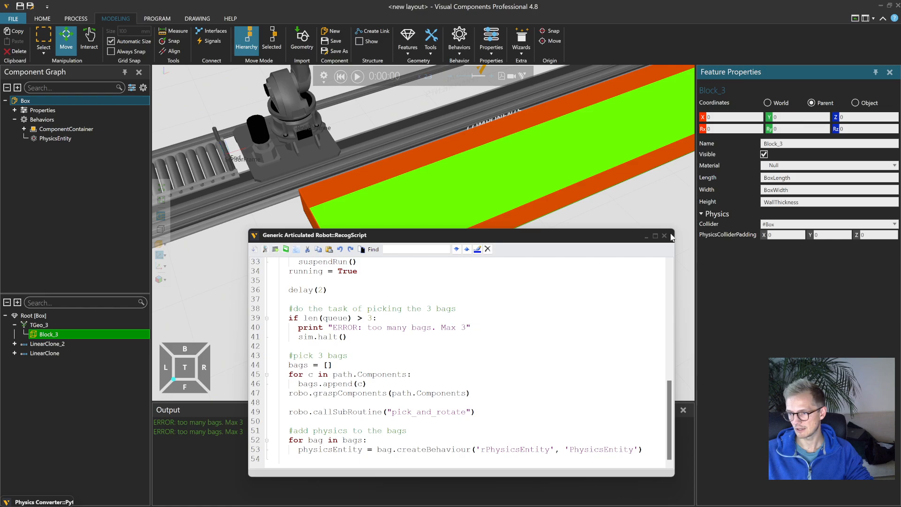
# - Set the physics collider of the container's long side walls, Block_2, to Box
pyautogui.click(398, 168)
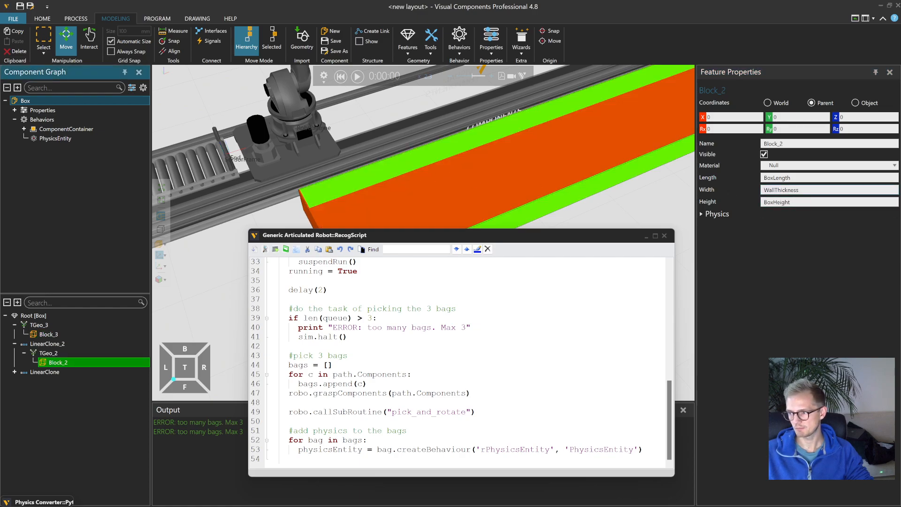
pyautogui.click(702, 214)
pyautogui.click(778, 224)
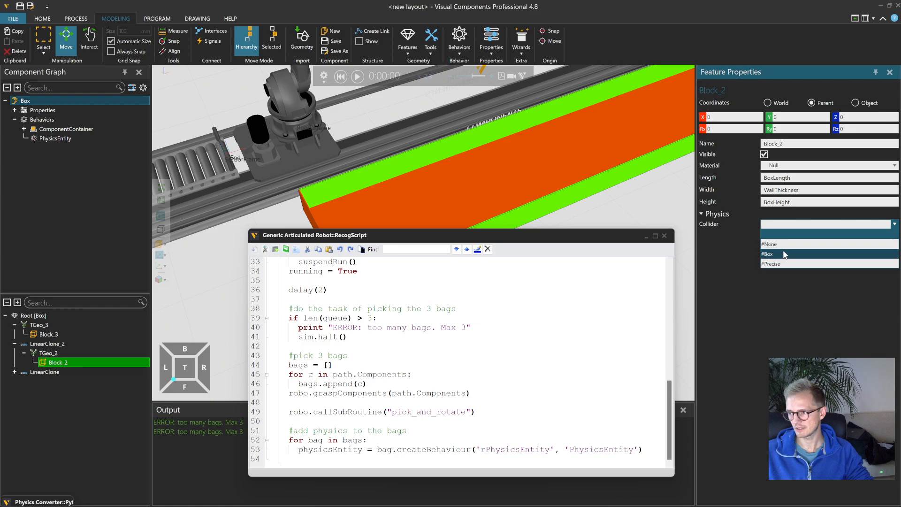
pyautogui.click(781, 254)
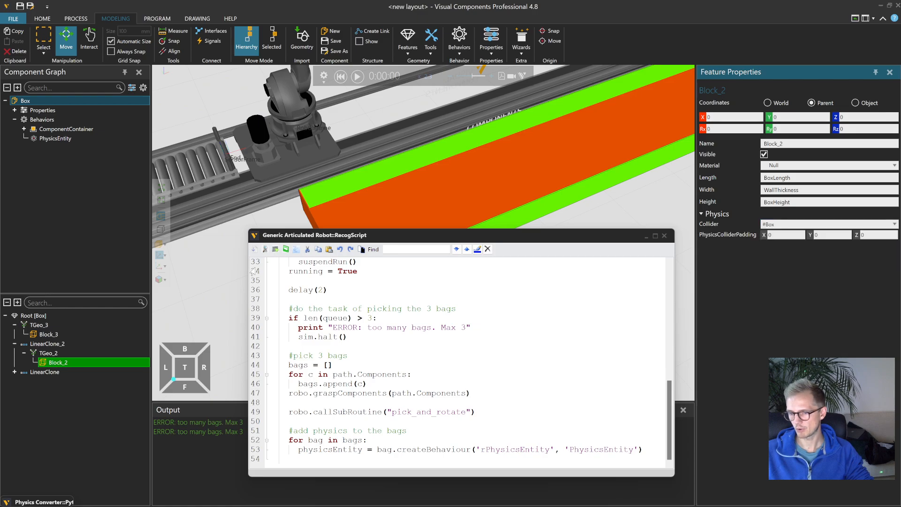
# - Set the physics collider of the container's end walls, Block, to Box
pyautogui.click(307, 217)
pyautogui.click(702, 214)
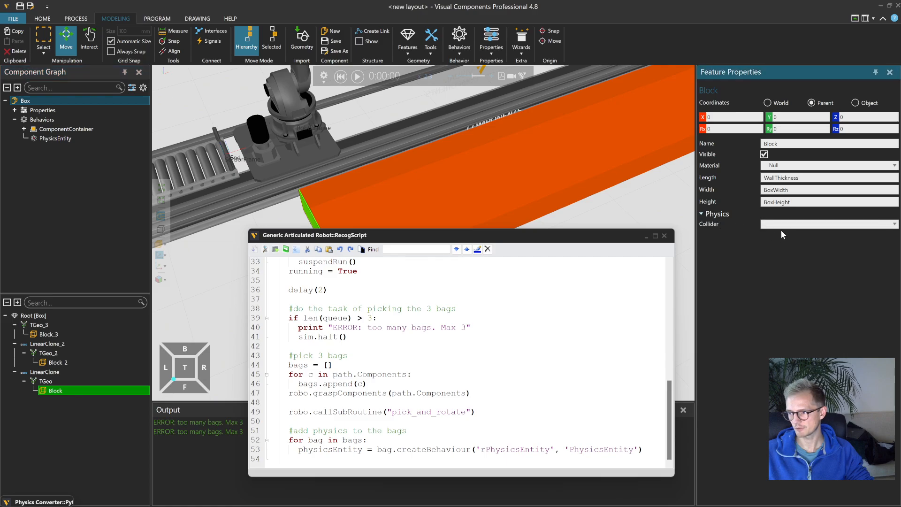
pyautogui.click(780, 226)
pyautogui.click(782, 257)
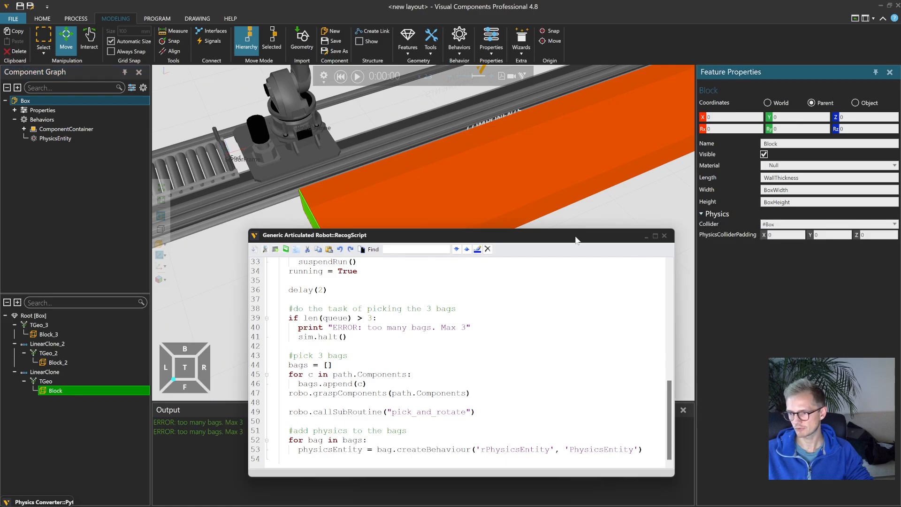
# - Run the simulation at speed x 17, examine how the bags land at the orange container, and reset it
pyautogui.moveTo(599, 236); pyautogui.dragTo(826, 245)
pyautogui.click(358, 76)
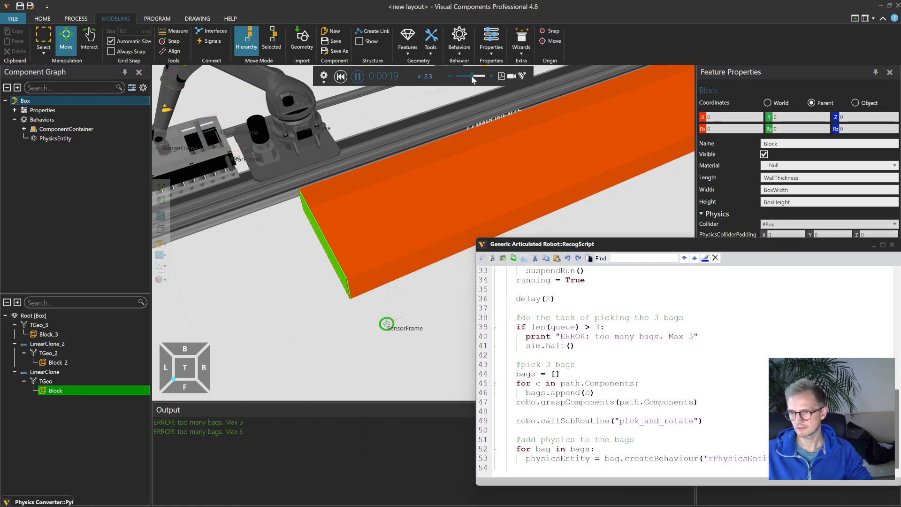
pyautogui.moveTo(371, 206); pyautogui.dragTo(404, 247, button='right')
pyautogui.scroll(4, 348, 258)
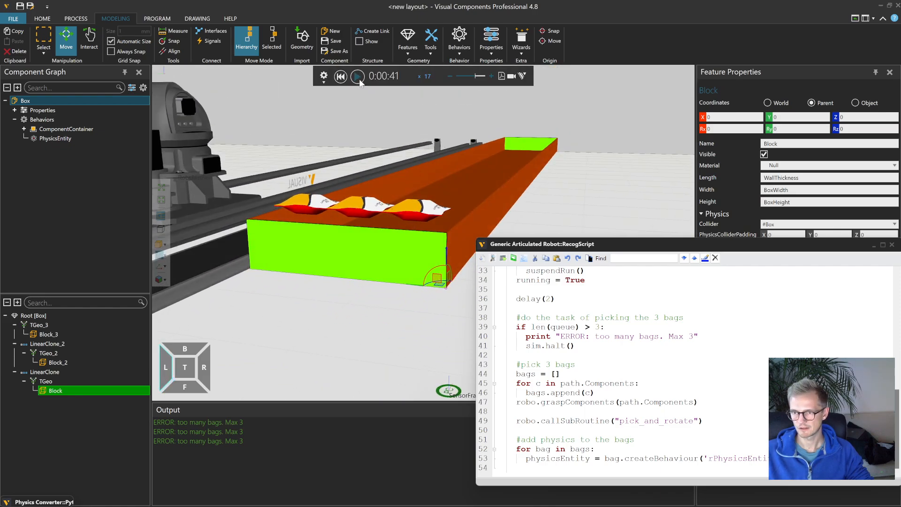
pyautogui.click(359, 79)
pyautogui.moveTo(360, 83); pyautogui.dragTo(373, 135, button='right')
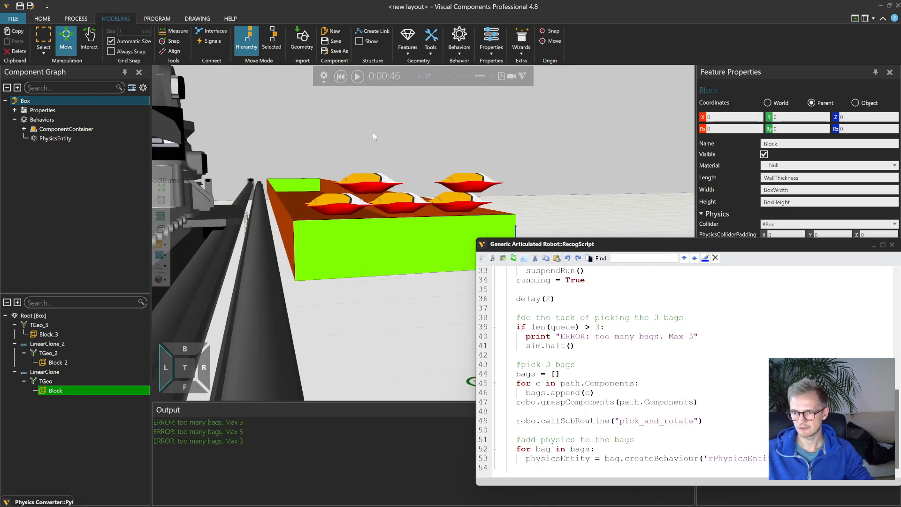
pyautogui.moveTo(401, 207); pyautogui.dragTo(411, 223, button='right')
pyautogui.click(342, 78)
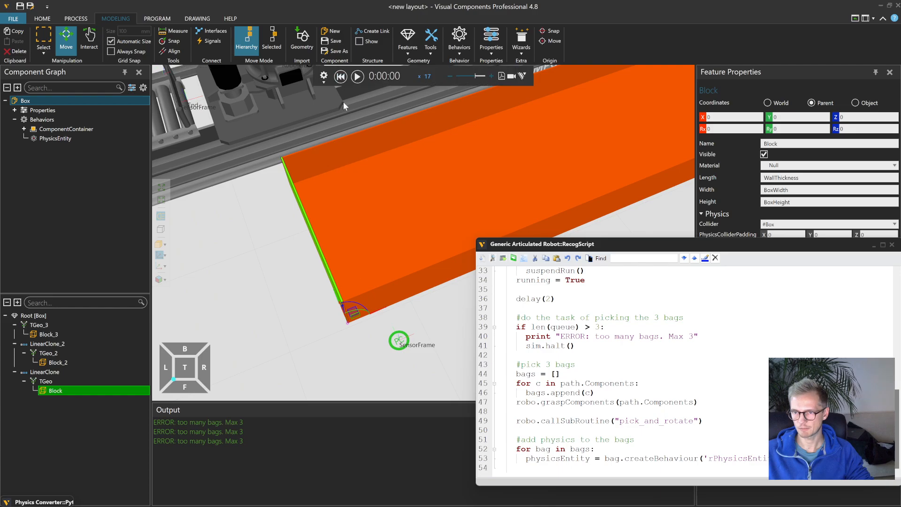
# - Reset the simulation and choose a physics collider for the container's end walls, Block
pyautogui.moveTo(418, 190); pyautogui.dragTo(428, 181, button='right')
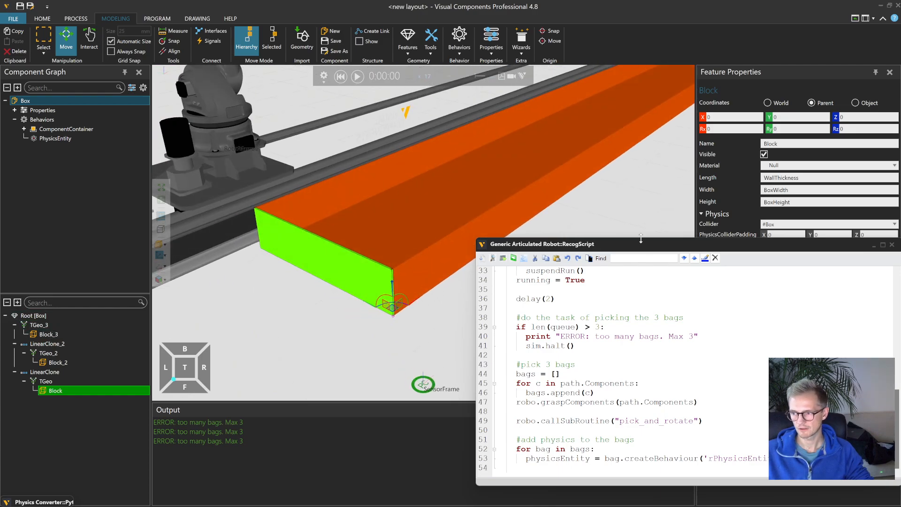
pyautogui.moveTo(659, 247); pyautogui.dragTo(408, 272)
pyautogui.doubleClick(60, 390)
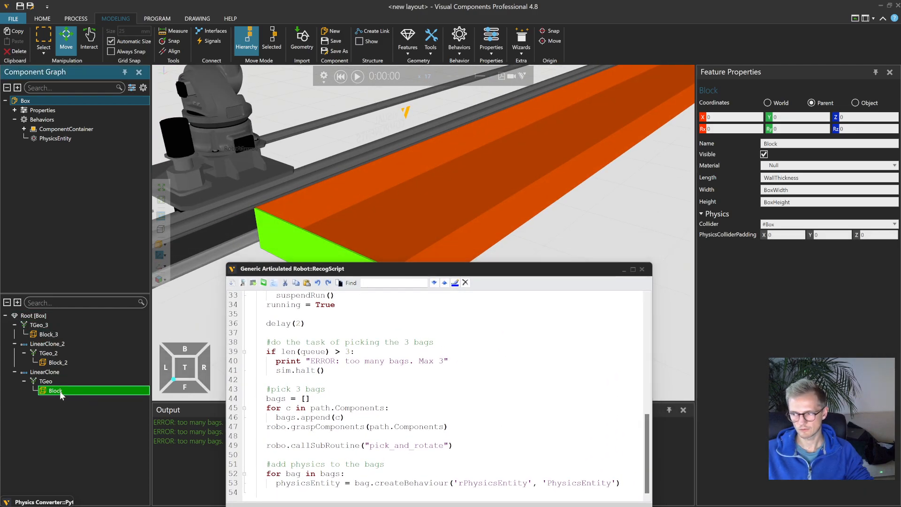
pyautogui.click(341, 77)
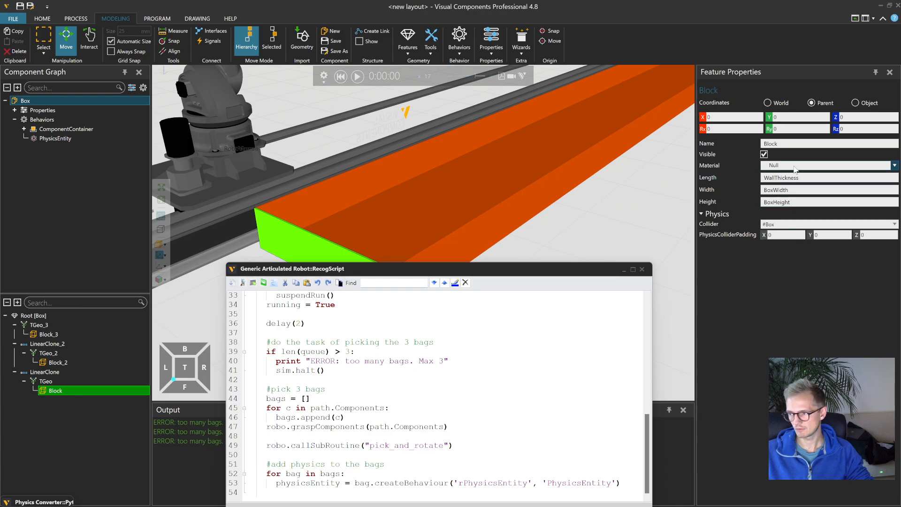
pyautogui.click(795, 224)
pyautogui.click(798, 237)
# - Set the physics colliders of the container's long side walls, Block_2, and floor, Block_3, to Precise
pyautogui.click(54, 363)
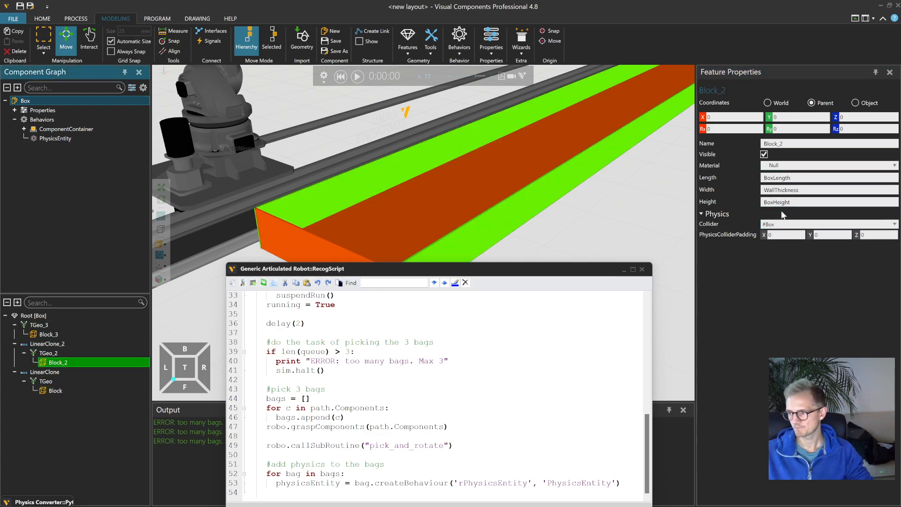
pyautogui.click(799, 224)
pyautogui.click(780, 264)
pyautogui.click(49, 335)
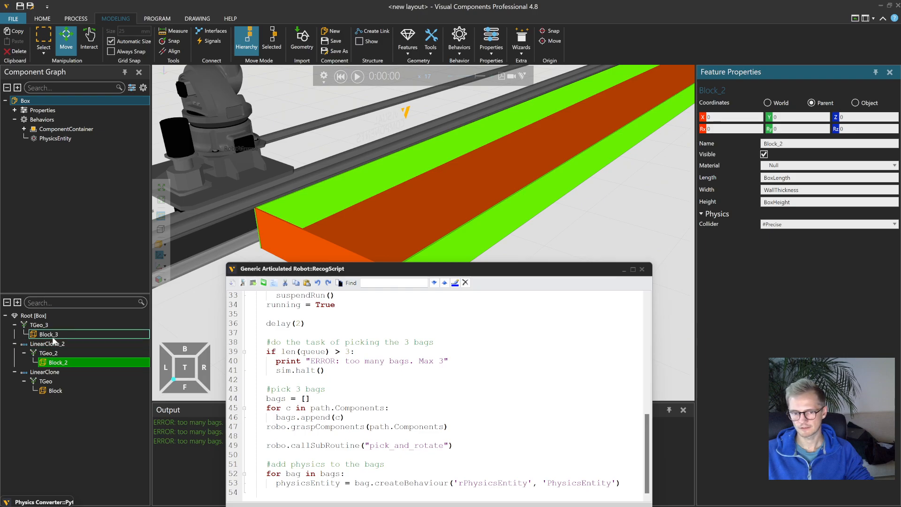
pyautogui.click(798, 225)
pyautogui.click(775, 262)
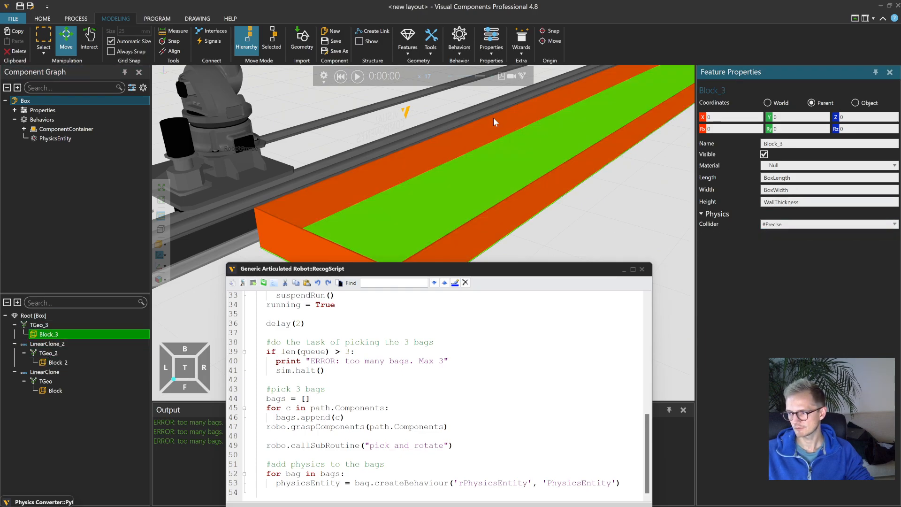
# - Run the simulation and examine how the dropped bags land in the orange container
pyautogui.click(357, 76)
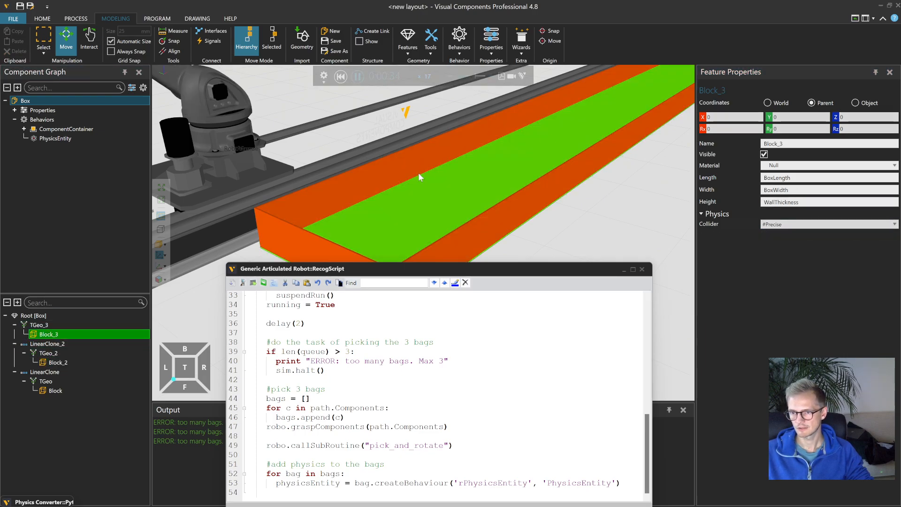
pyautogui.moveTo(427, 216); pyautogui.dragTo(419, 221, button='right')
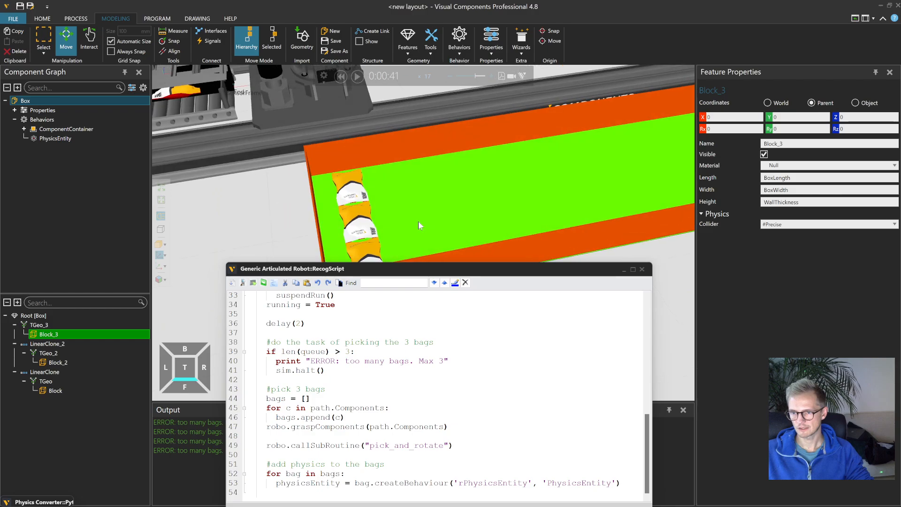
pyautogui.scroll(-3, 385, 238)
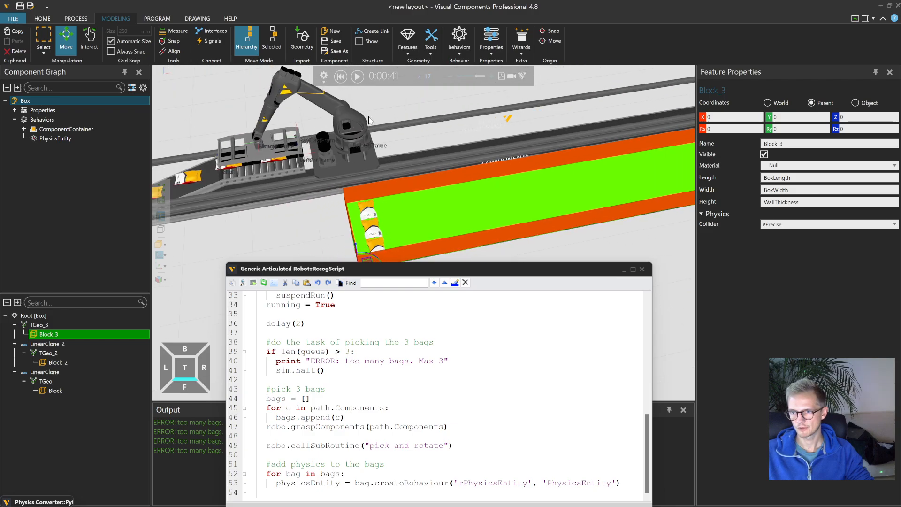
# - Clear the output messages and move the RecogScript window away from the container
pyautogui.moveTo(408, 272); pyautogui.dragTo(553, 195)
pyautogui.rightClick(254, 432)
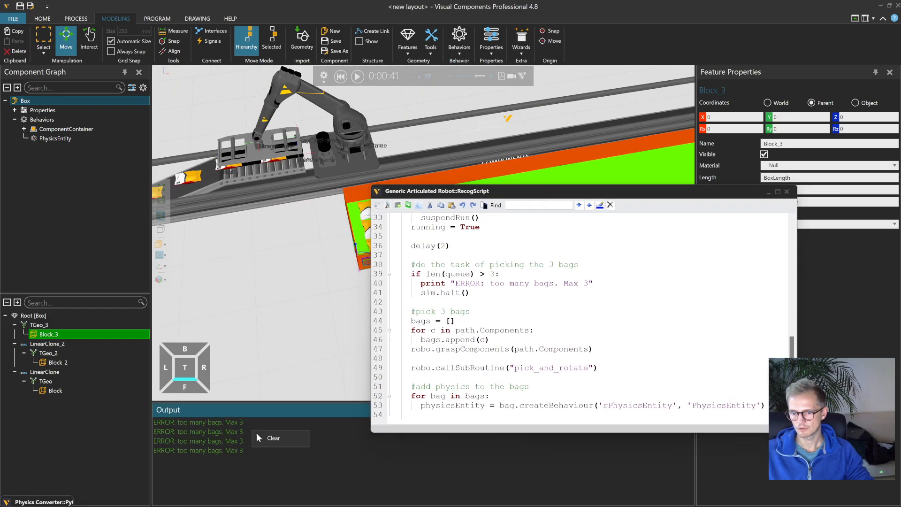
pyautogui.click(270, 438)
pyautogui.moveTo(602, 187); pyautogui.dragTo(646, 155)
# - Examine the bags lying at the end of the container from several angles and reset the simulation
pyautogui.moveTo(404, 267); pyautogui.dragTo(272, 212, button='right')
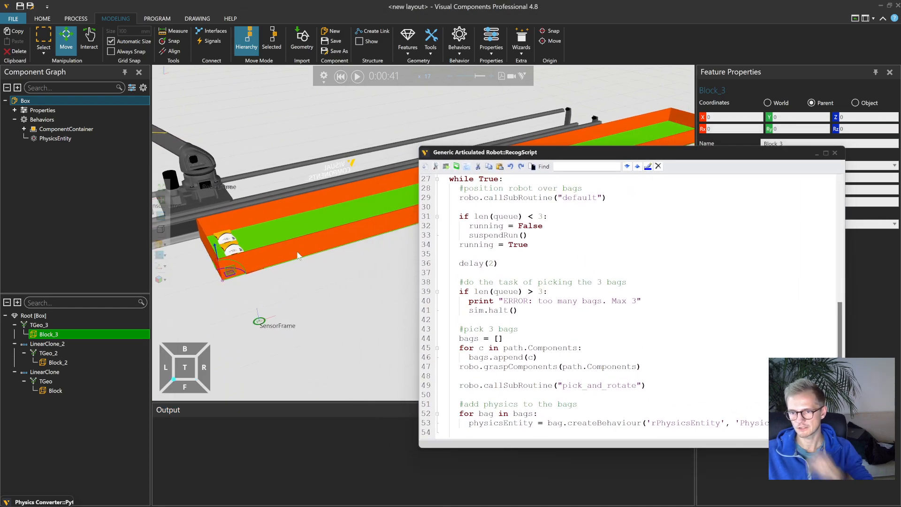
pyautogui.click(269, 212)
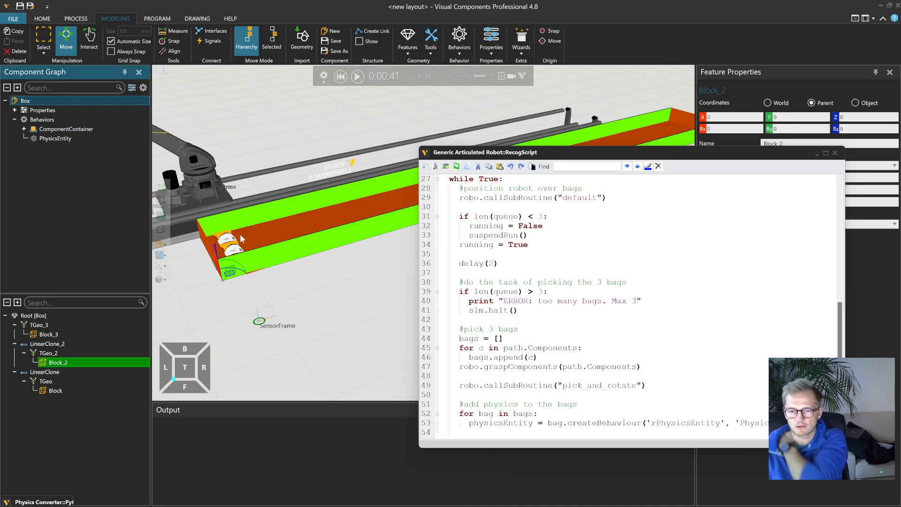
pyautogui.scroll(2, 240, 234)
pyautogui.moveTo(324, 322); pyautogui.dragTo(265, 266, button='right')
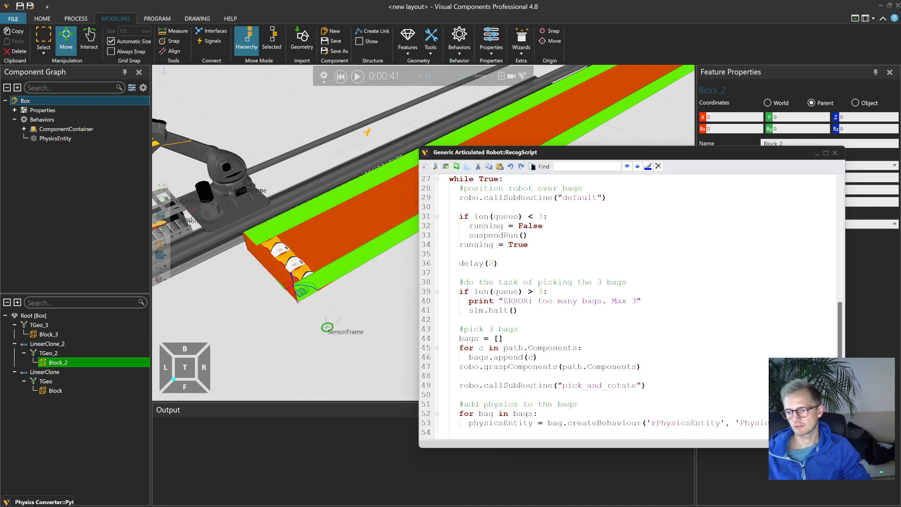
pyautogui.moveTo(298, 245); pyautogui.dragTo(223, 149, button='right')
pyautogui.moveTo(530, 157); pyautogui.dragTo(588, 149)
pyautogui.click(341, 76)
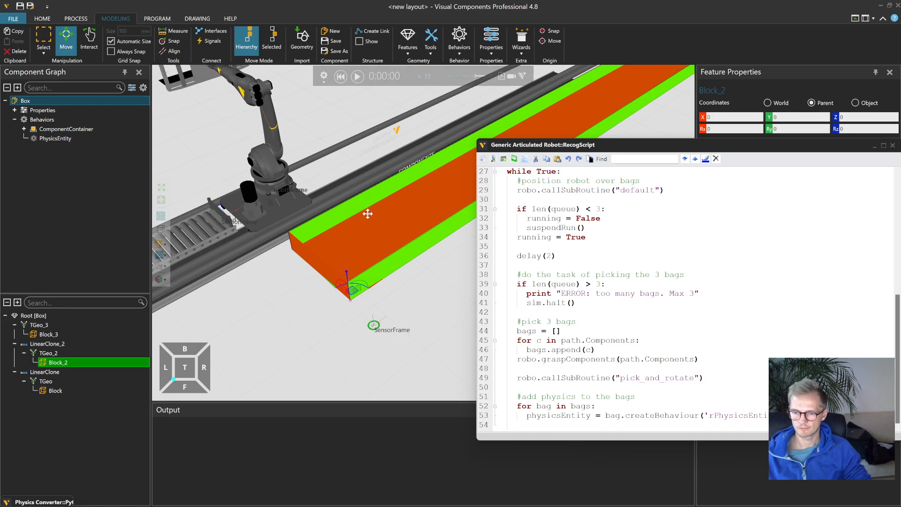
# - Show the properties of the Box component's ComponentContainer behaviour
pyautogui.moveTo(367, 213); pyautogui.dragTo(358, 217, button='right')
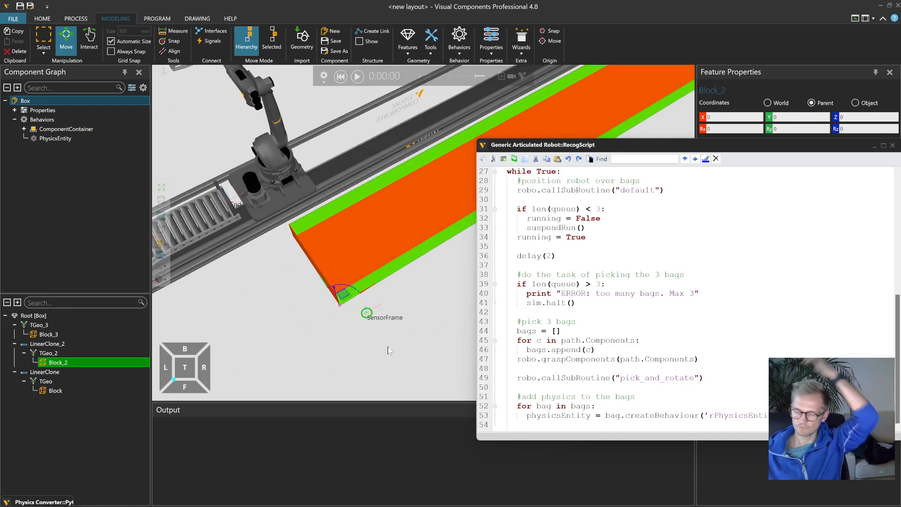
pyautogui.click(85, 103)
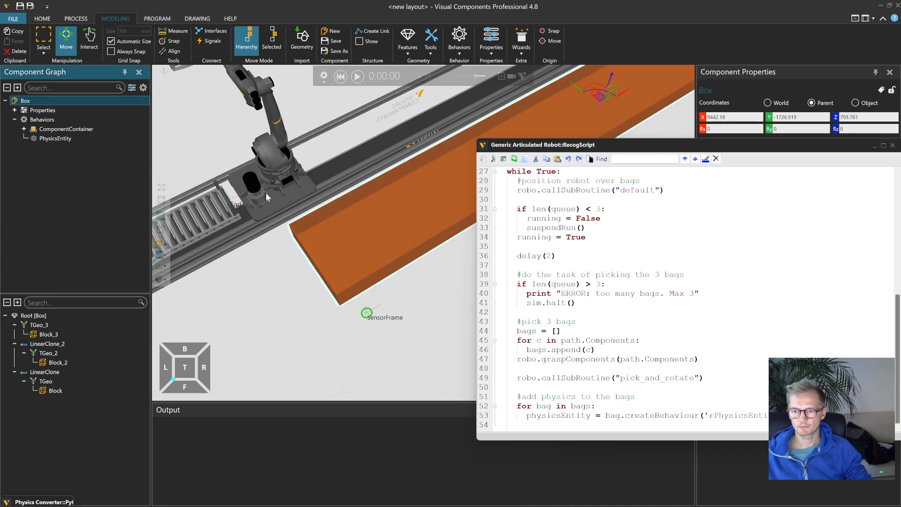
pyautogui.click(51, 130)
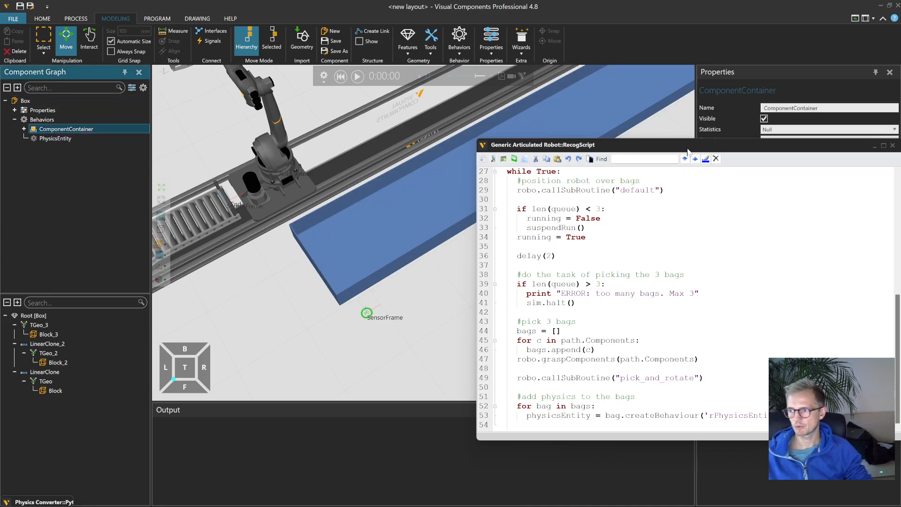
# - Add the line box = app.findComponent("box") below the conveyor_robot definition in RecogScript's OnRun, and duplicate it for the container lookup
pyautogui.scroll(7, 611, 300)
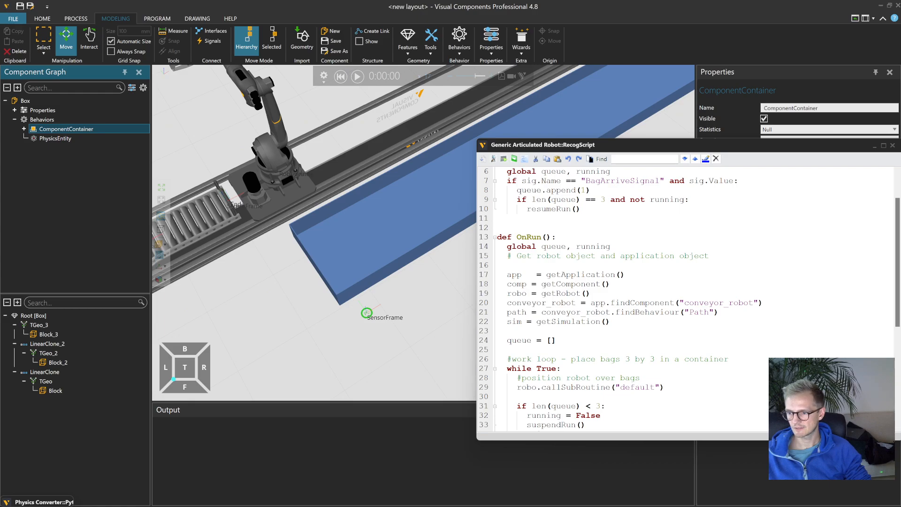
pyautogui.click(645, 303)
pyautogui.hotkey('ctrl', 'd')
pyautogui.doubleClick(719, 313)
pyautogui.press('BackSpace')
pyautogui.write('box')
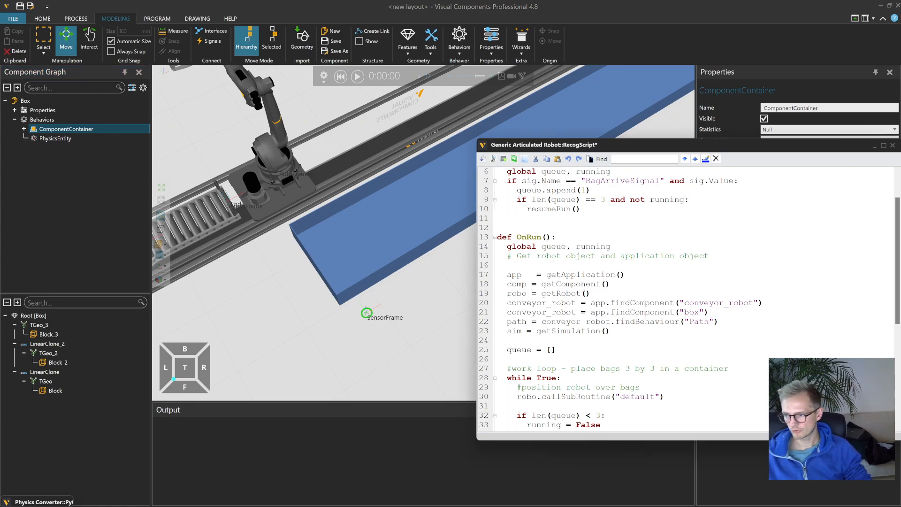
pyautogui.hotkey('ctrl', 'd')
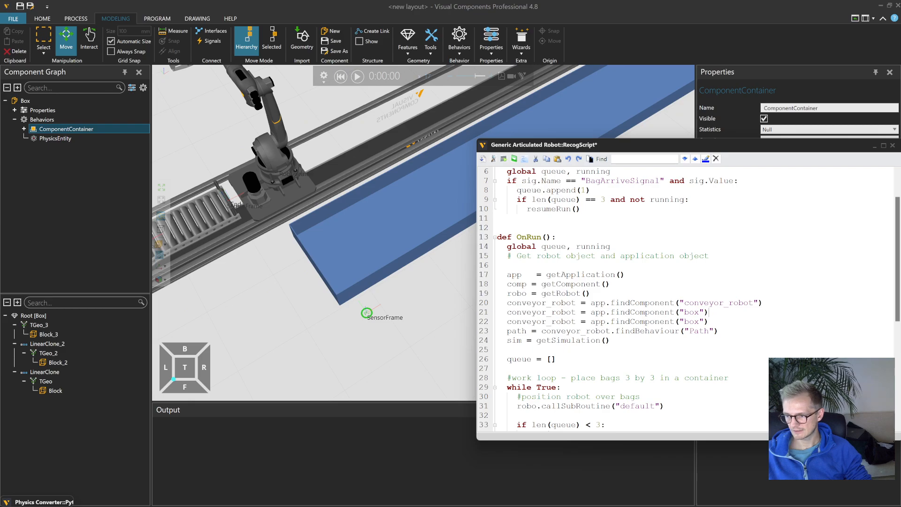
pyautogui.doubleClick(540, 312)
pyautogui.write('box')
# - Change the right side of the duplicated line to box.findBehaviour("ComponentContainer")
pyautogui.doubleClick(596, 322)
pyautogui.write('box')
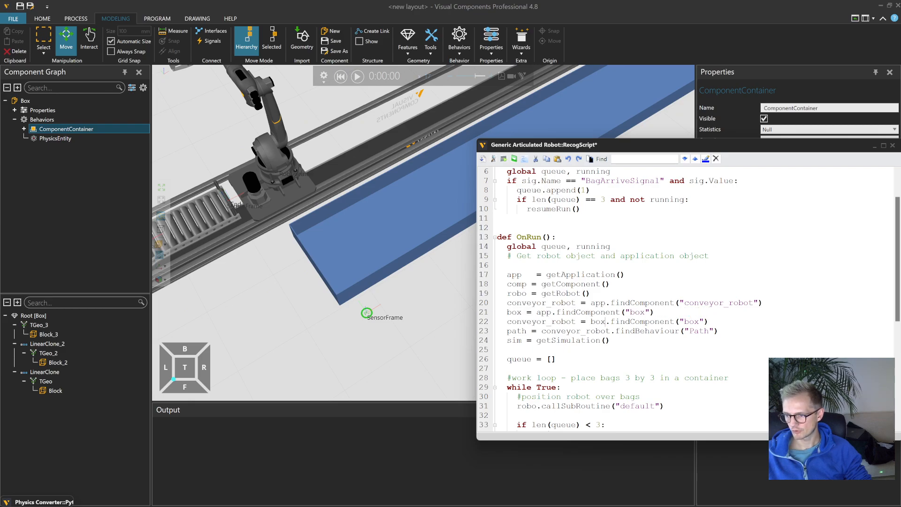
pyautogui.doubleClick(650, 331)
pyautogui.hotkey('ctrl', 'c')
pyautogui.doubleClick(649, 322)
pyautogui.hotkey('ctrl', 'v')
pyautogui.doubleClick(692, 322)
pyautogui.write('ComponentCont')
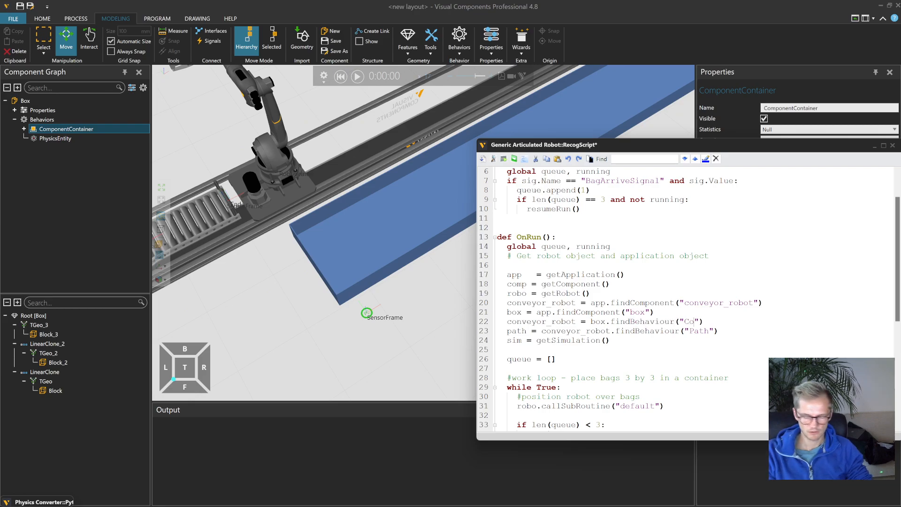
pyautogui.write('ainer')
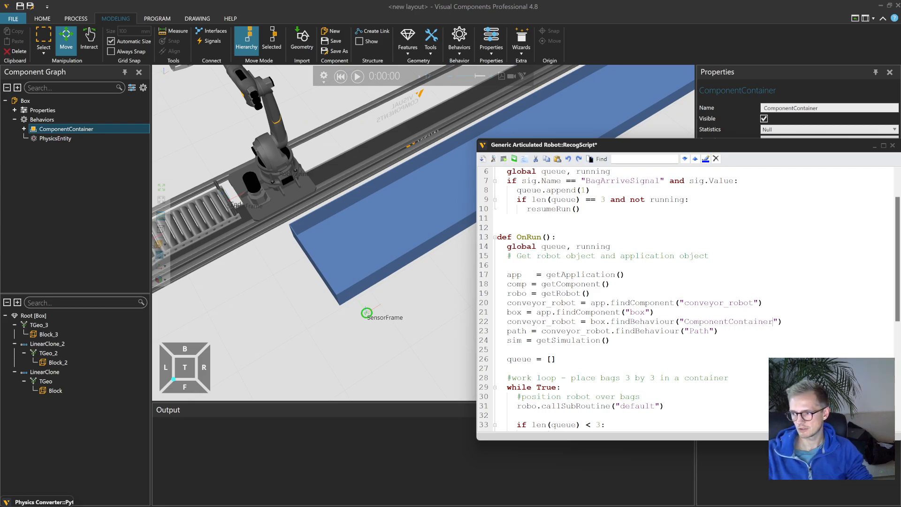
# - Rename the variable assigned by the ComponentContainer lookup to box_container
pyautogui.doubleClick(540, 322)
pyautogui.write('c')
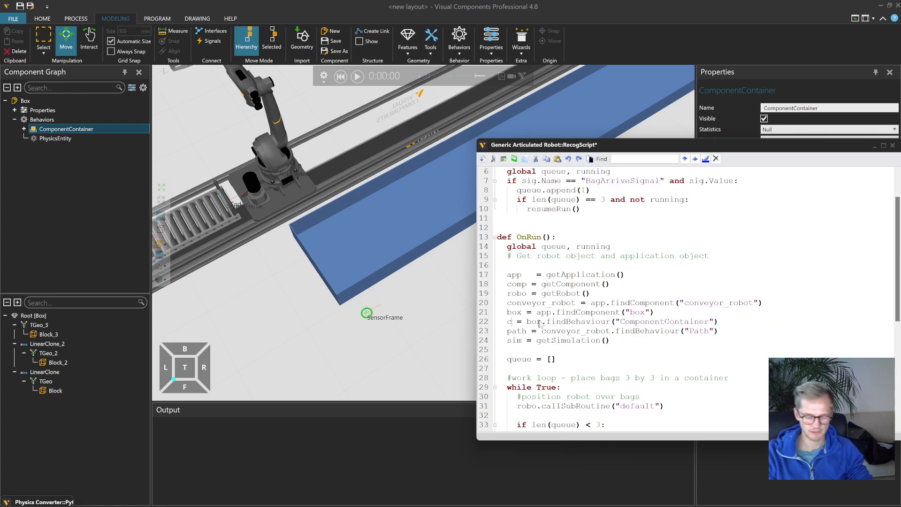
pyautogui.write('ontainer')
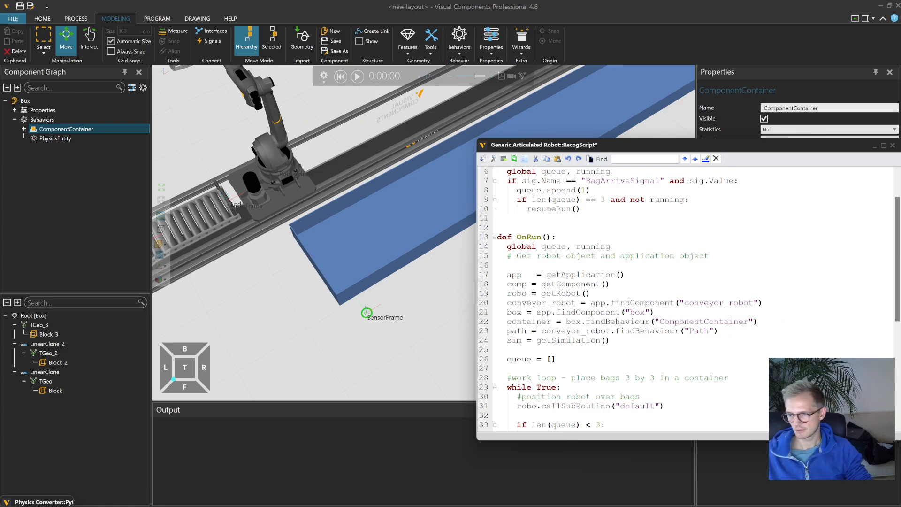
pyautogui.click(508, 322)
pyautogui.write('box_')
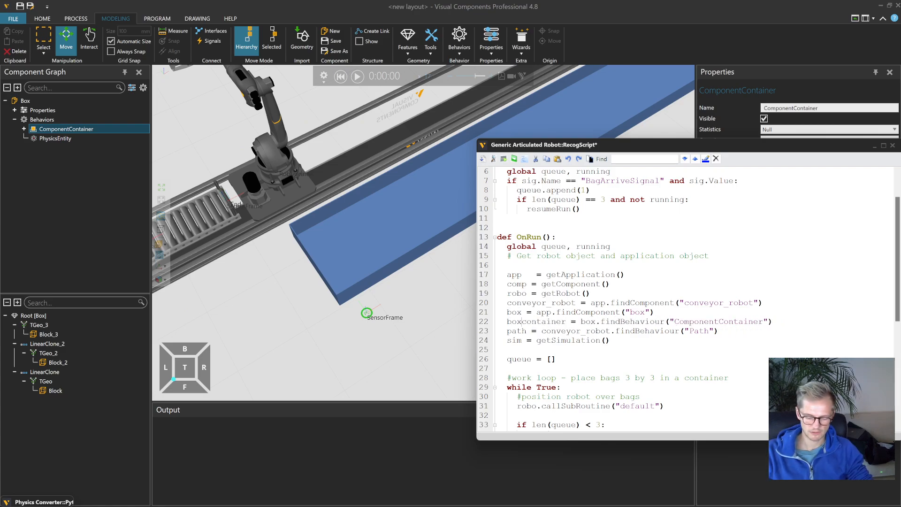
# - Insert box_container.grab(bag) as the first line of the "for bag in bags" loop and save the script
pyautogui.doubleClick(545, 323)
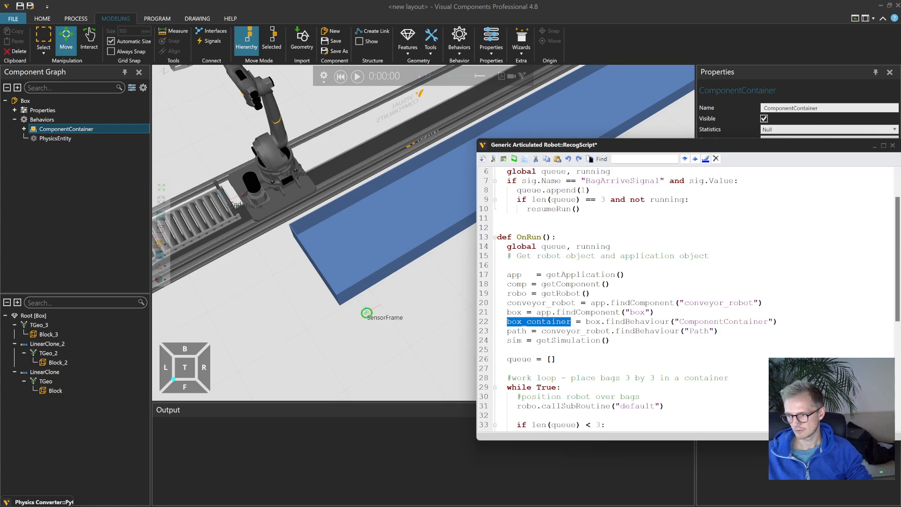
pyautogui.scroll(-8, 545, 323)
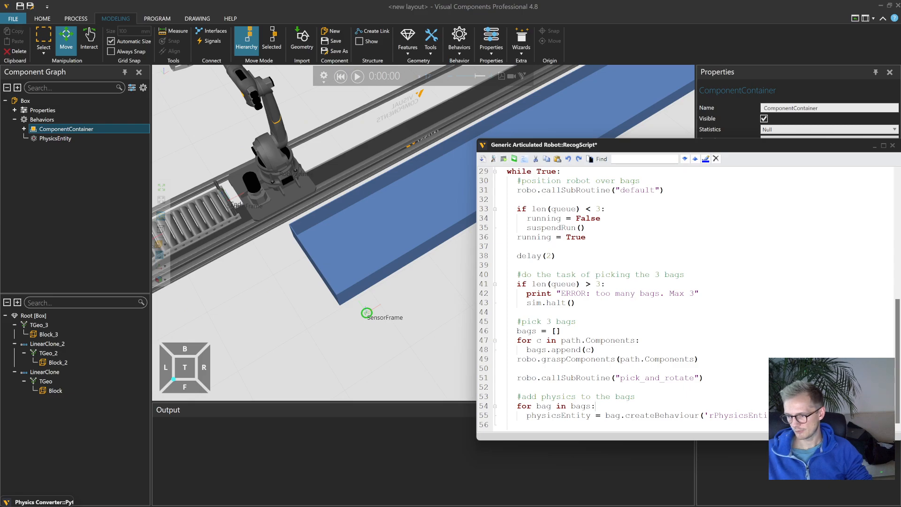
pyautogui.press('Return')
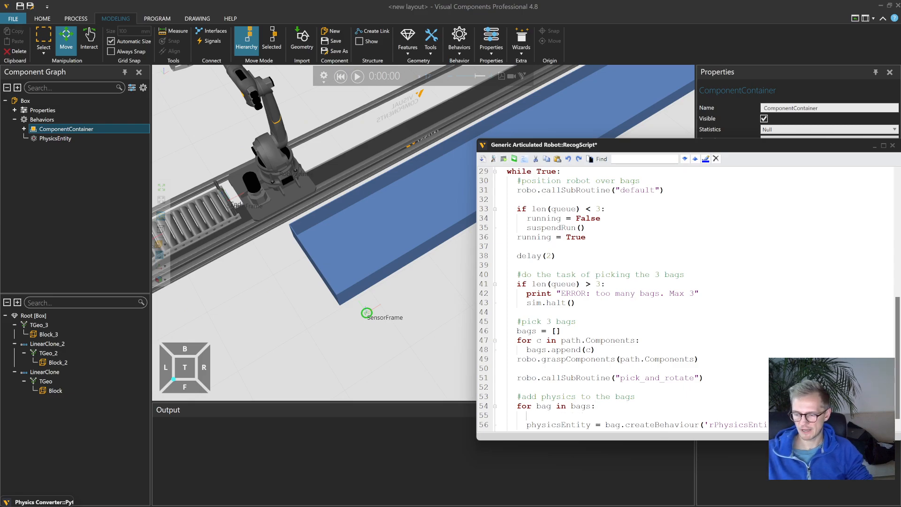
pyautogui.write('box_container')
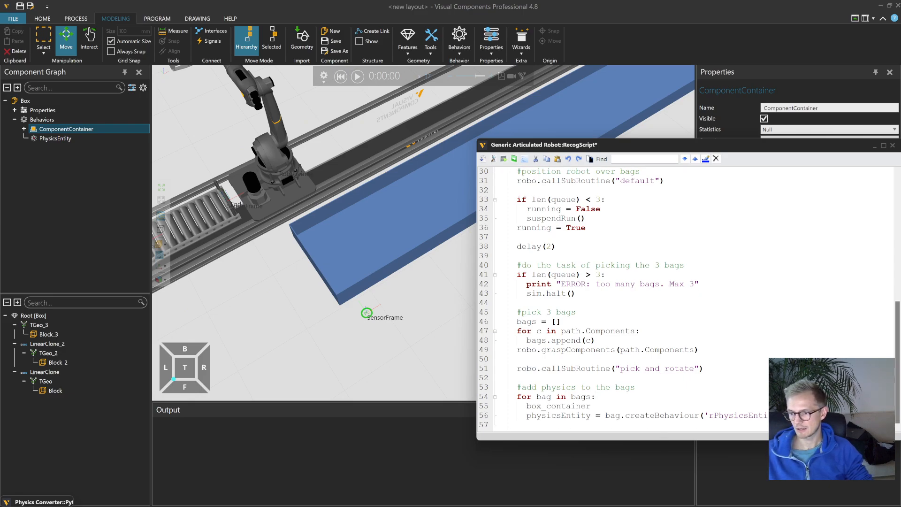
pyautogui.write('.g')
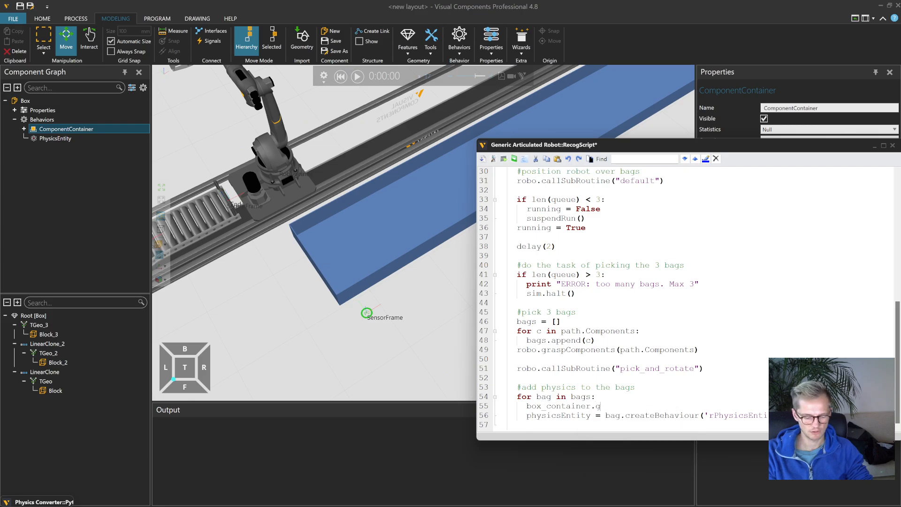
pyautogui.write('rab(bag')
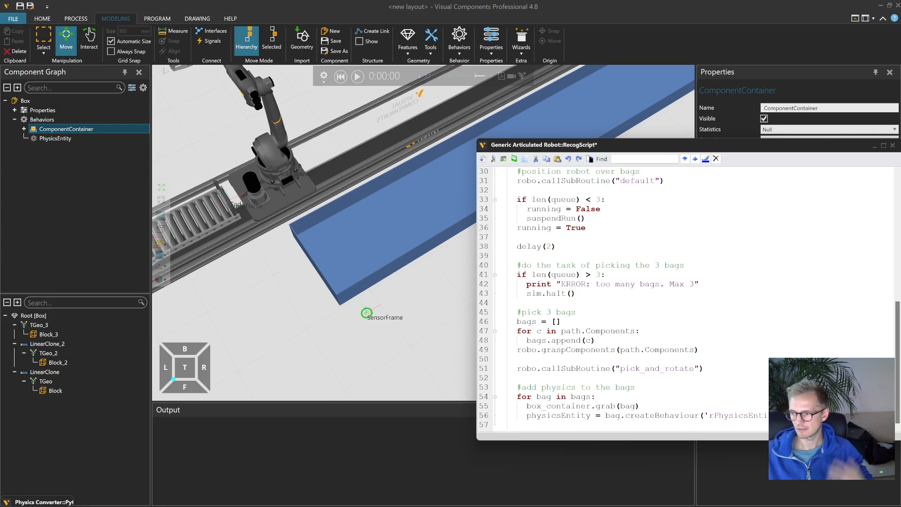
pyautogui.click(482, 160)
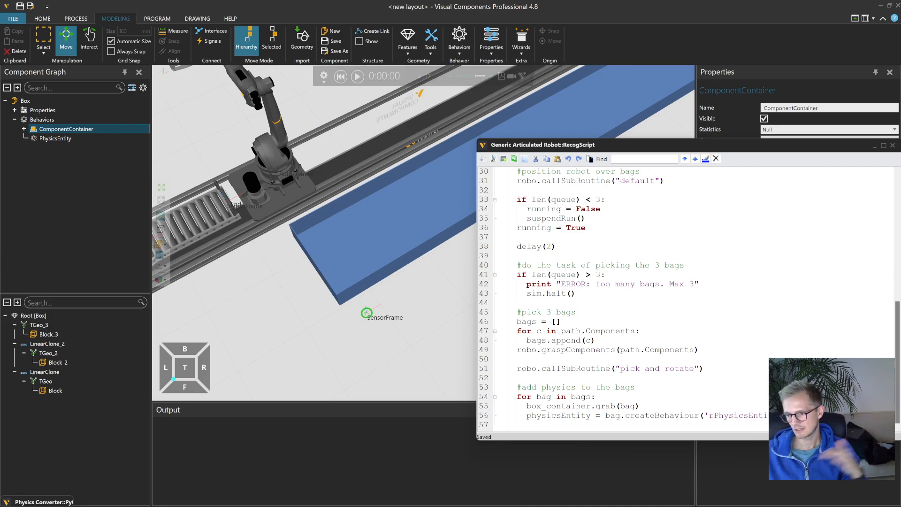
# - Run the simulation, reset it, and check the output errors against the lookup lines in RecogScript's OnRun
pyautogui.click(358, 77)
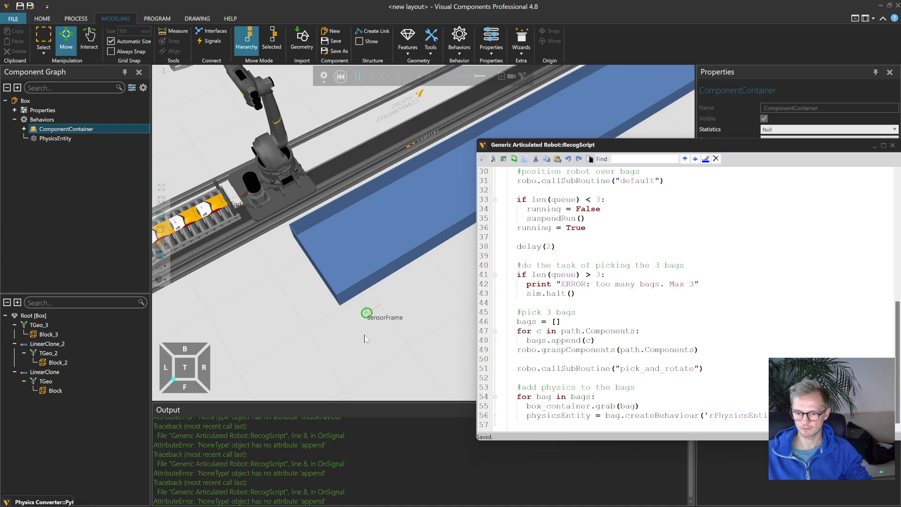
pyautogui.moveTo(370, 337); pyautogui.dragTo(361, 327, button='right')
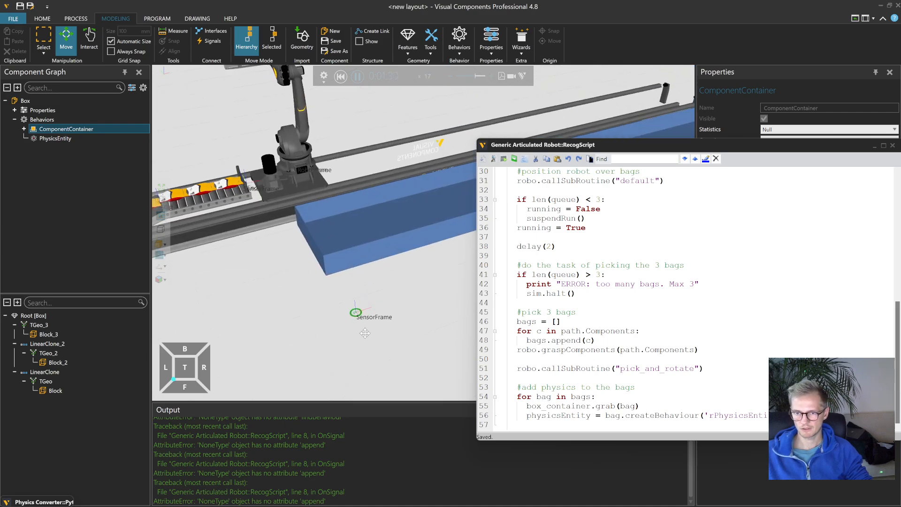
pyautogui.moveTo(312, 317); pyautogui.dragTo(338, 315, button='middle')
pyautogui.click(340, 77)
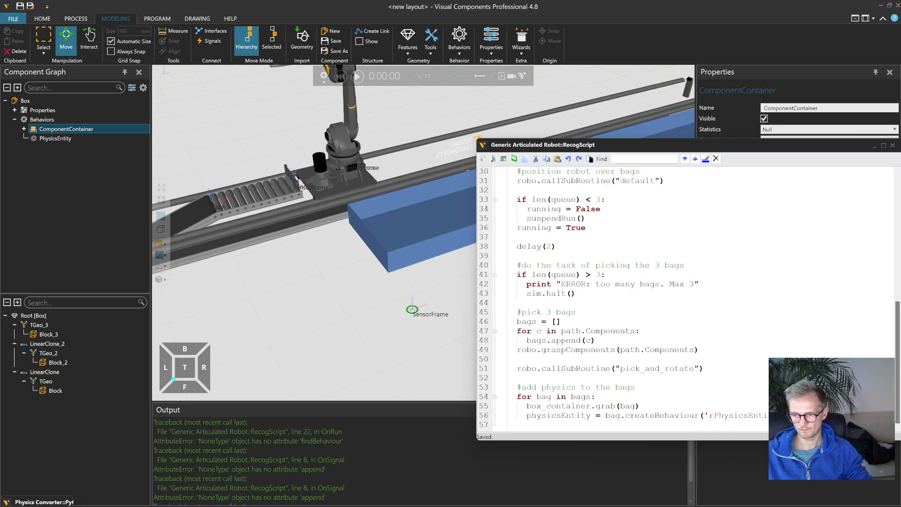
pyautogui.scroll(4, 624, 295)
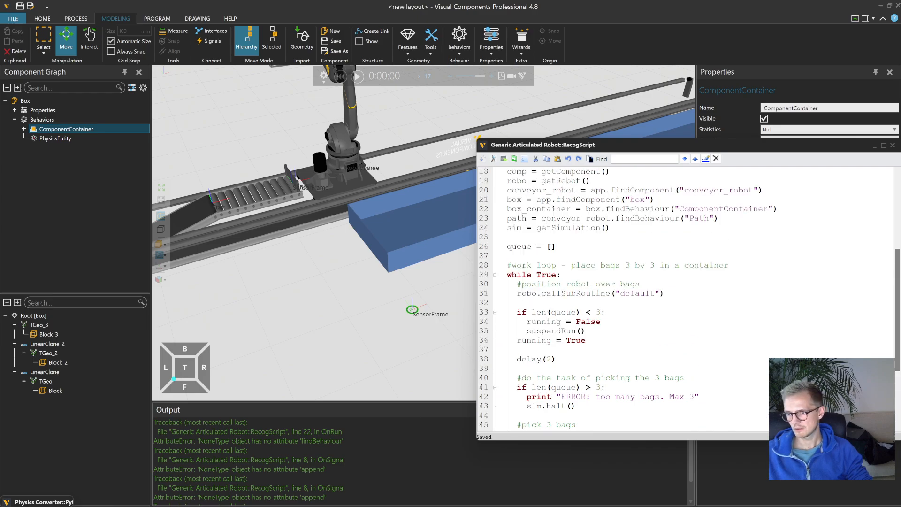
pyautogui.scroll(3, 624, 296)
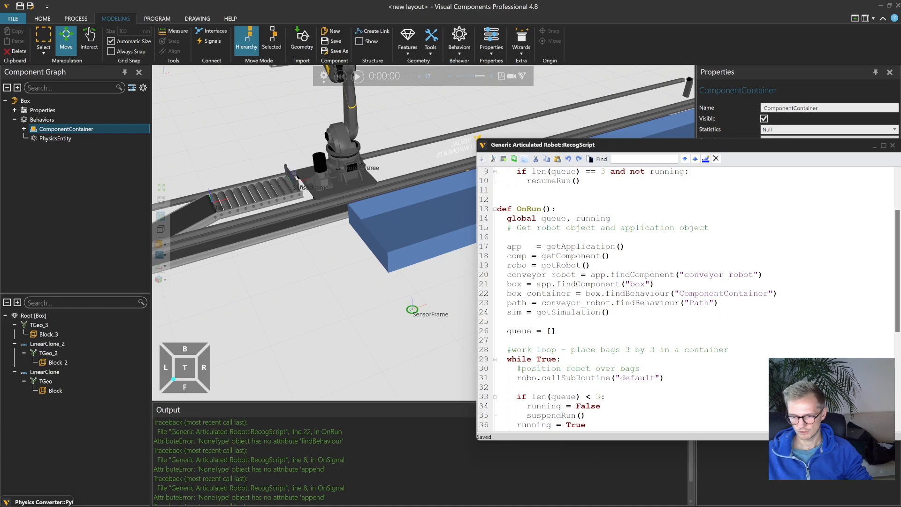
pyautogui.click(334, 469)
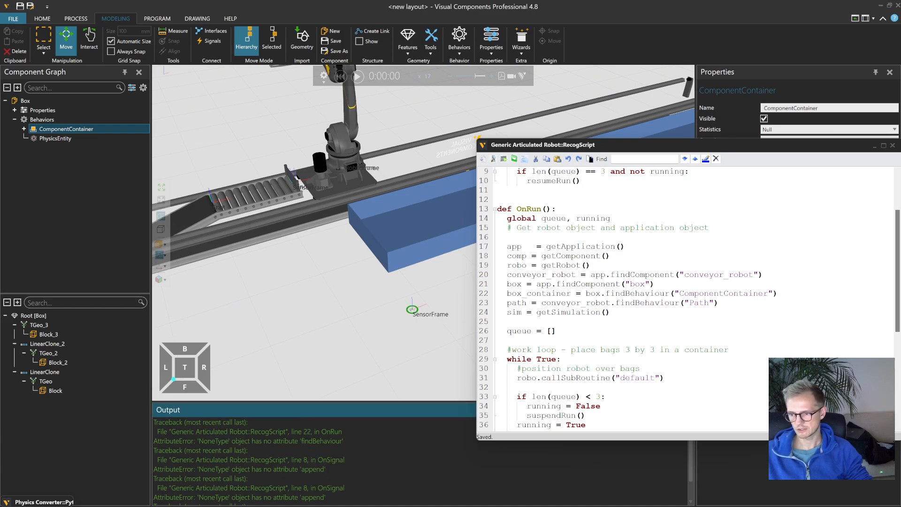
# - Replace "box" in the app.findComponent line with the container component's exact name, "Box", and save the script
pyautogui.doubleClick(531, 294)
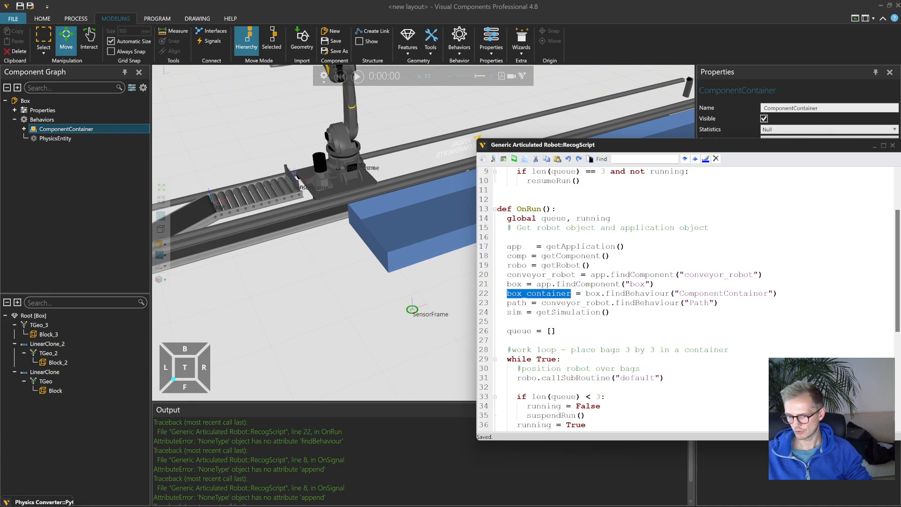
pyautogui.click(594, 294)
pyautogui.doubleClick(595, 293)
pyautogui.click(397, 229)
pyautogui.click(56, 102)
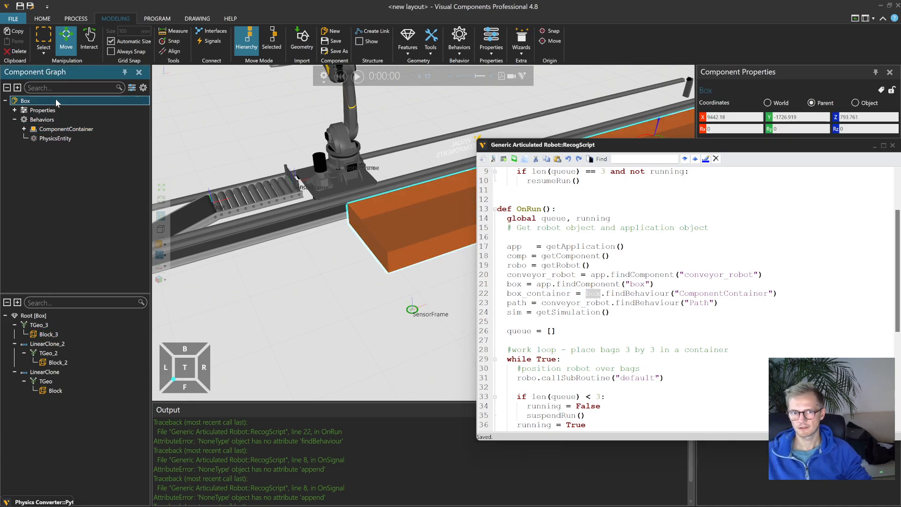
pyautogui.moveTo(691, 146); pyautogui.dragTo(475, 181)
pyautogui.click(776, 162)
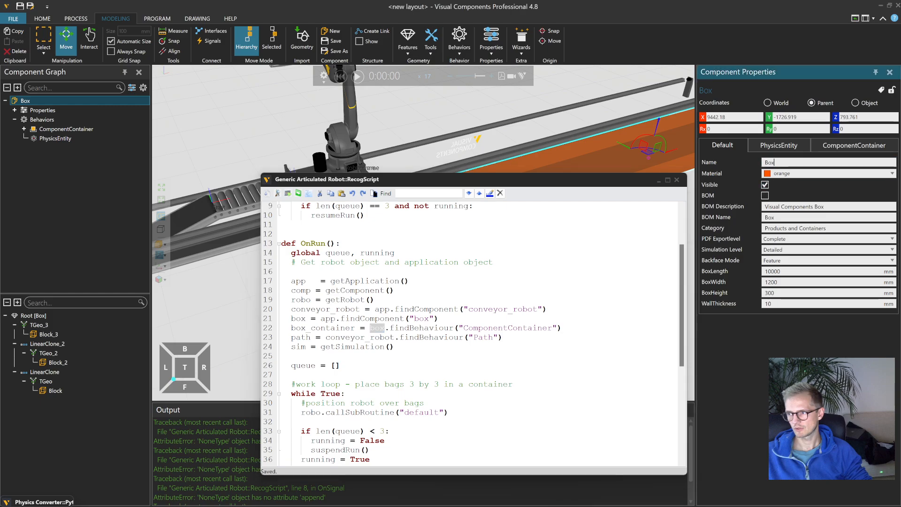
pyautogui.moveTo(776, 162); pyautogui.dragTo(739, 183)
pyautogui.hotkey('ctrl', 'c')
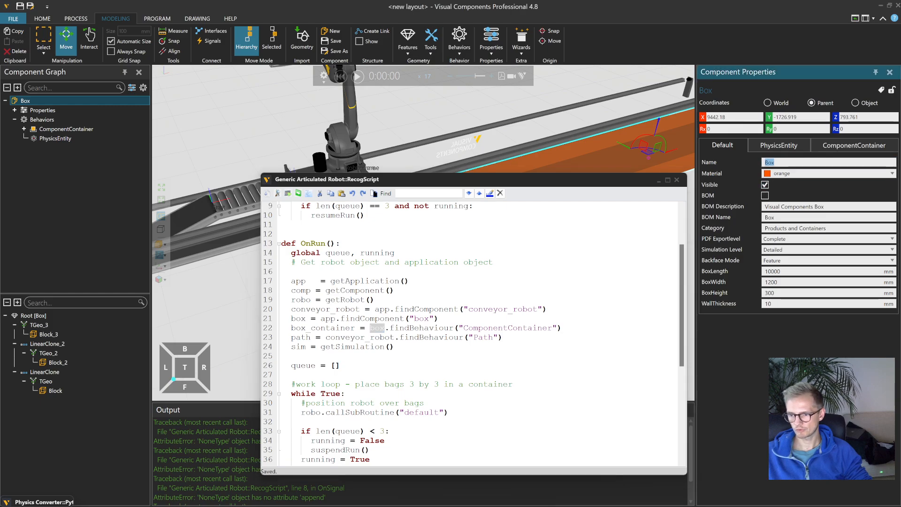
pyautogui.doubleClick(422, 319)
pyautogui.hotkey('ctrl', 'v')
pyautogui.moveTo(481, 179); pyautogui.dragTo(688, 185)
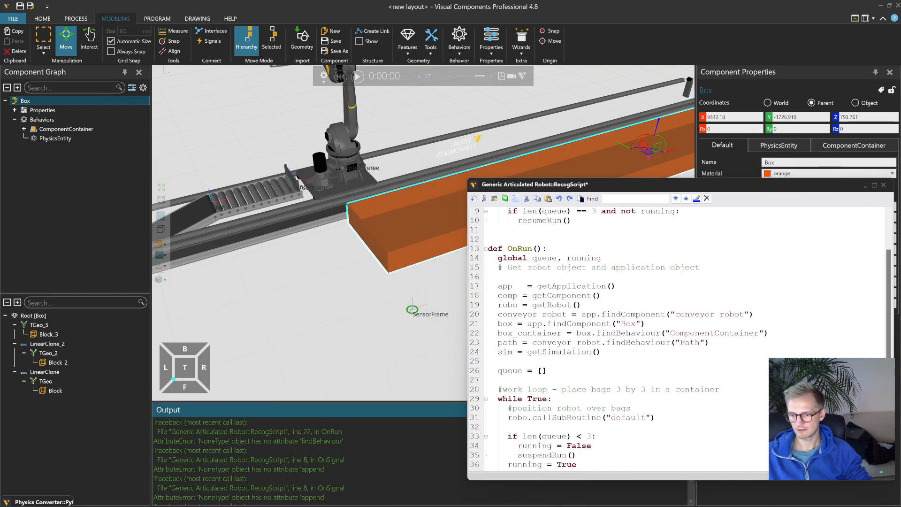
# - Run the simulation to check how the robot drops bags into the orange container, and reset it
pyautogui.click(357, 76)
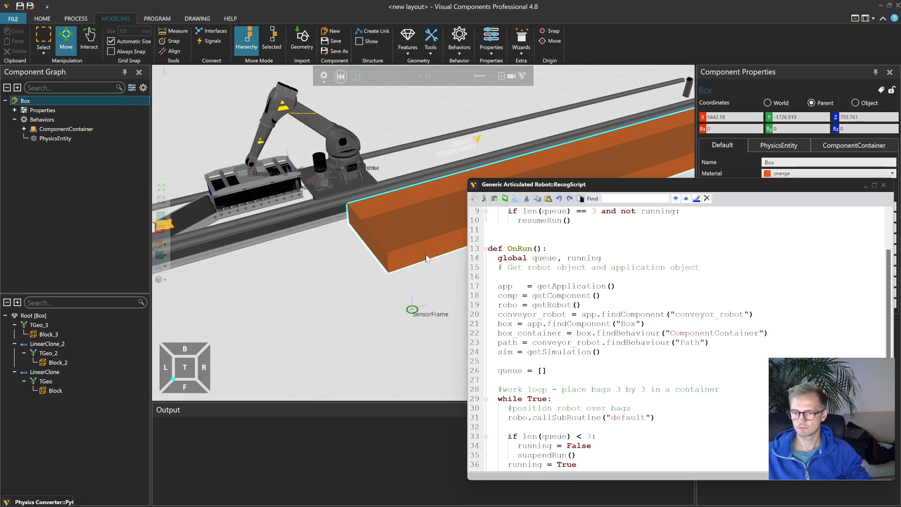
pyautogui.moveTo(341, 295); pyautogui.dragTo(338, 300, button='right')
pyautogui.scroll(3, 343, 300)
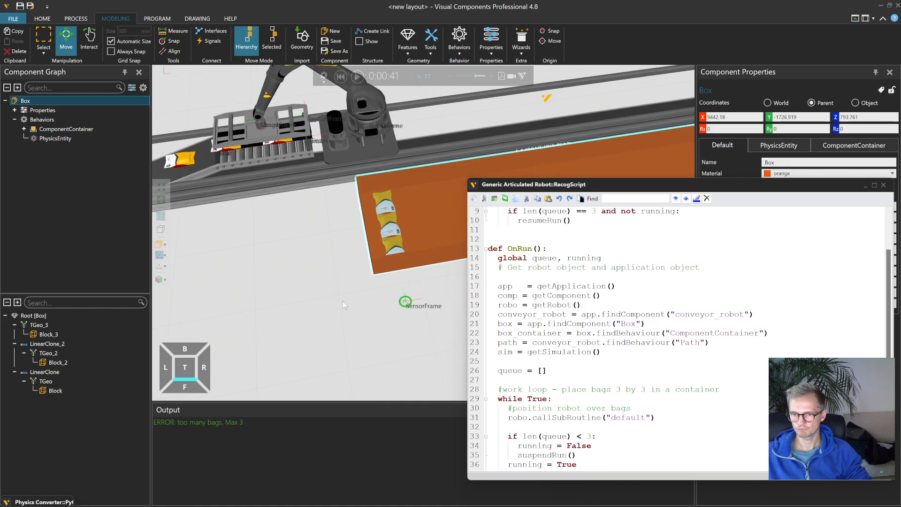
pyautogui.scroll(-4, 610, 338)
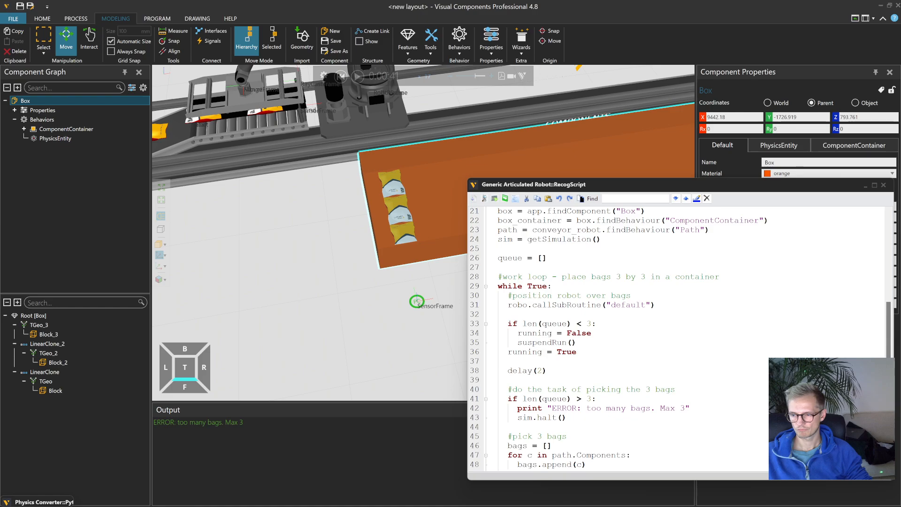
pyautogui.click(341, 76)
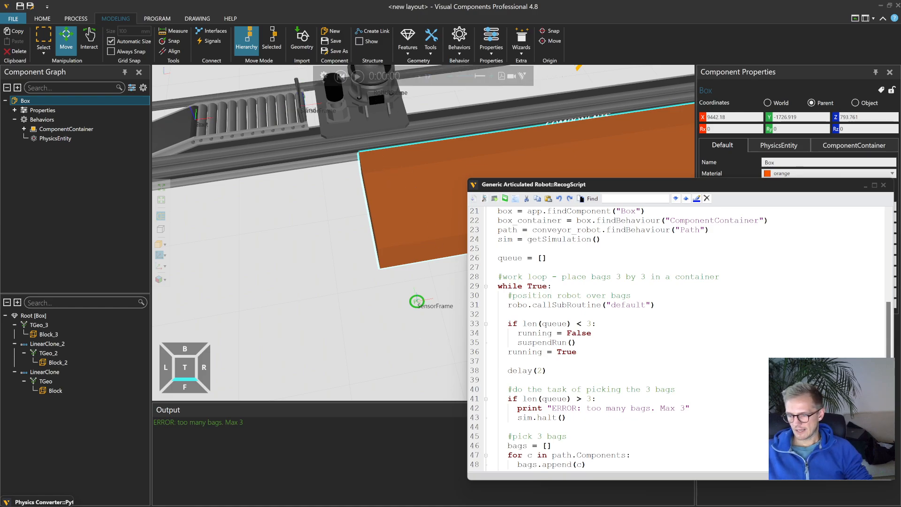
# - Insert three queue.pop(0) lines between running = True and delay(2) in the work loop
pyautogui.scroll(5, 610, 328)
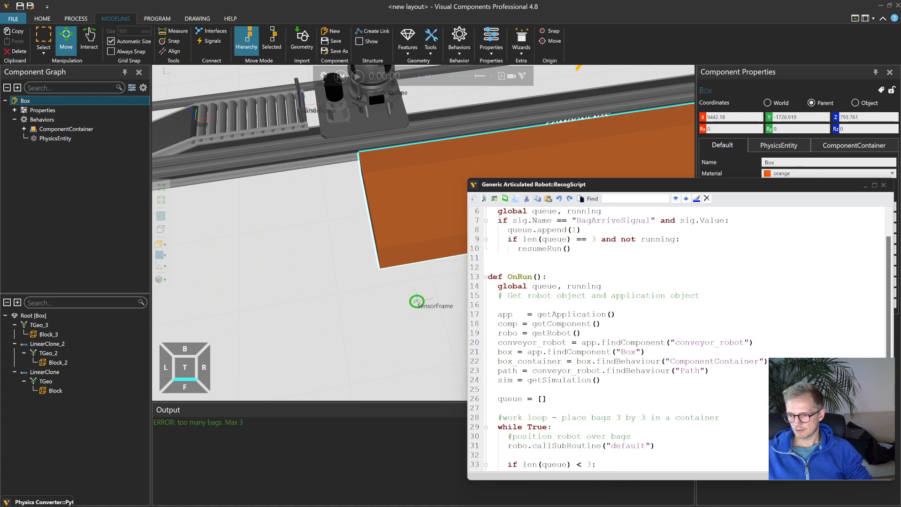
pyautogui.scroll(-2, 610, 328)
pyautogui.scroll(3, 610, 329)
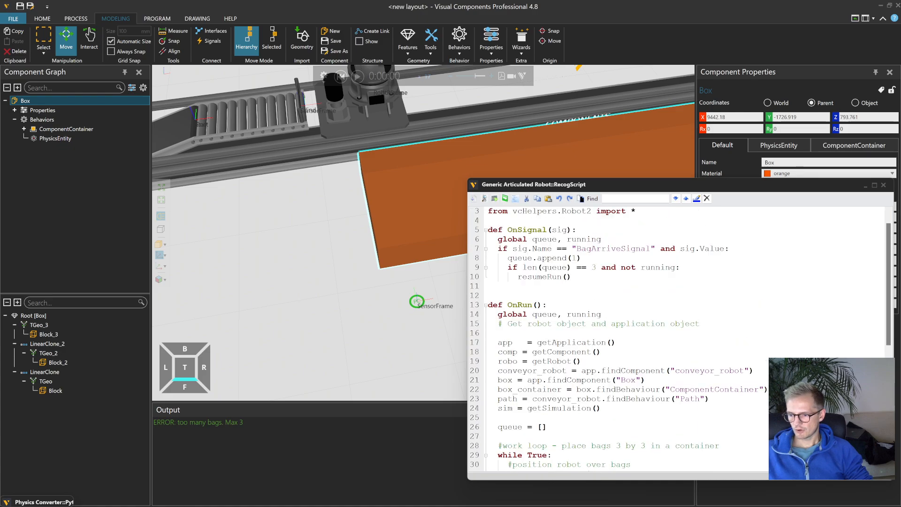
pyautogui.scroll(-3, 610, 329)
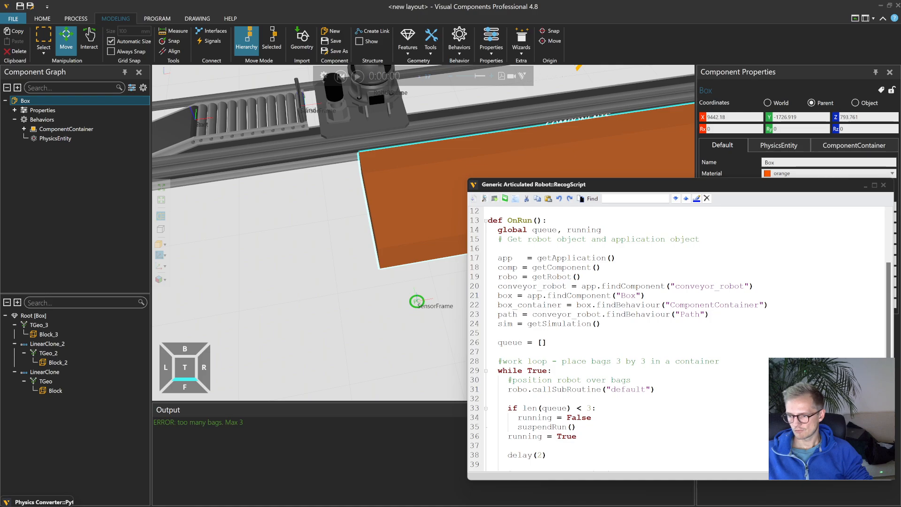
pyautogui.scroll(2, 681, 338)
pyautogui.scroll(-4, 681, 338)
pyautogui.scroll(-2, 681, 338)
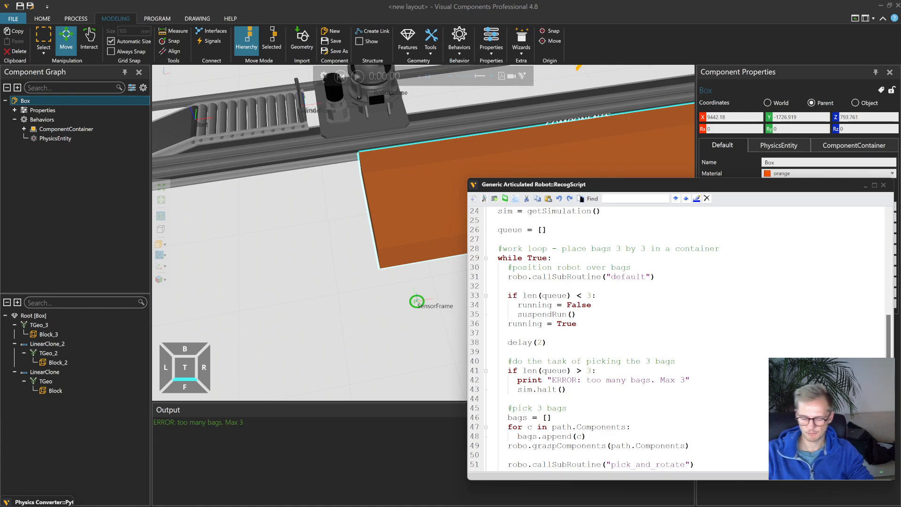
pyautogui.press('Return')
pyautogui.press('Return')
pyautogui.write('queue.pop(')
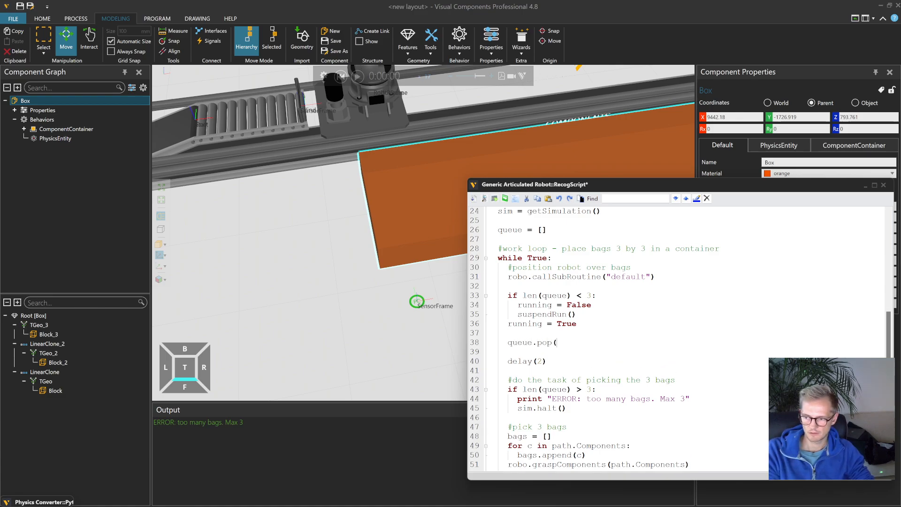
pyautogui.hotkey('ctrl', 'd')
pyautogui.hotkey('ctrl', 'd')
# - Clear the output messages and save RecogScript
pyautogui.moveTo(567, 362); pyautogui.dragTo(513, 343)
pyautogui.rightClick(418, 429)
pyautogui.click(432, 436)
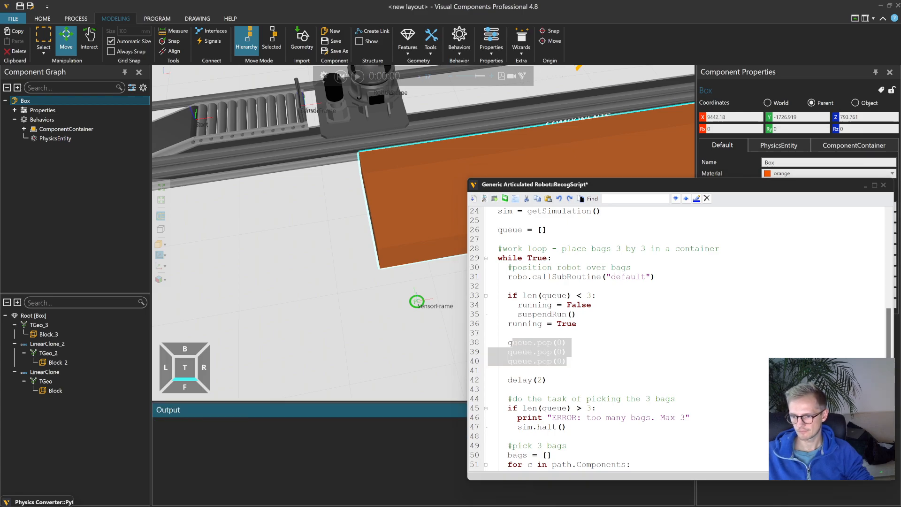
pyautogui.click(572, 361)
# - Run the simulation through repeated pick cycles, watch the bags pile up in the container, and reset it
pyautogui.click(340, 76)
pyautogui.scroll(-3, 357, 196)
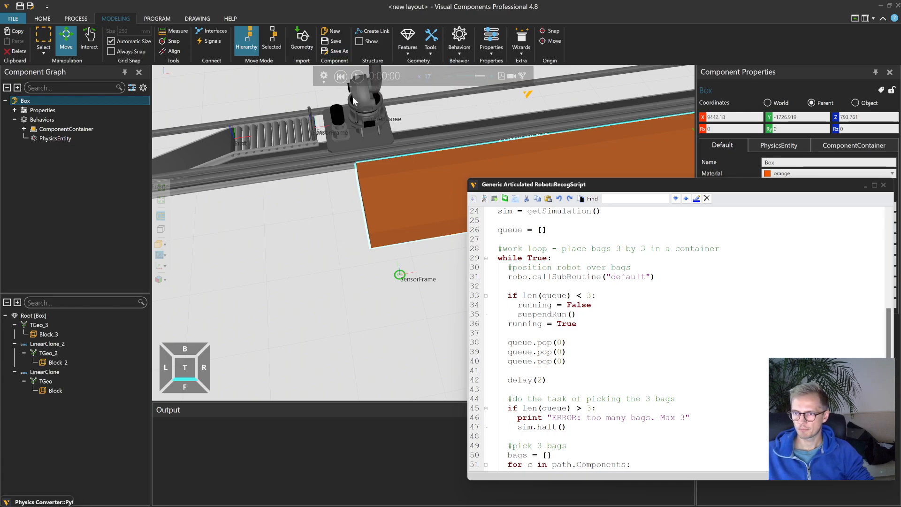
pyautogui.click(357, 77)
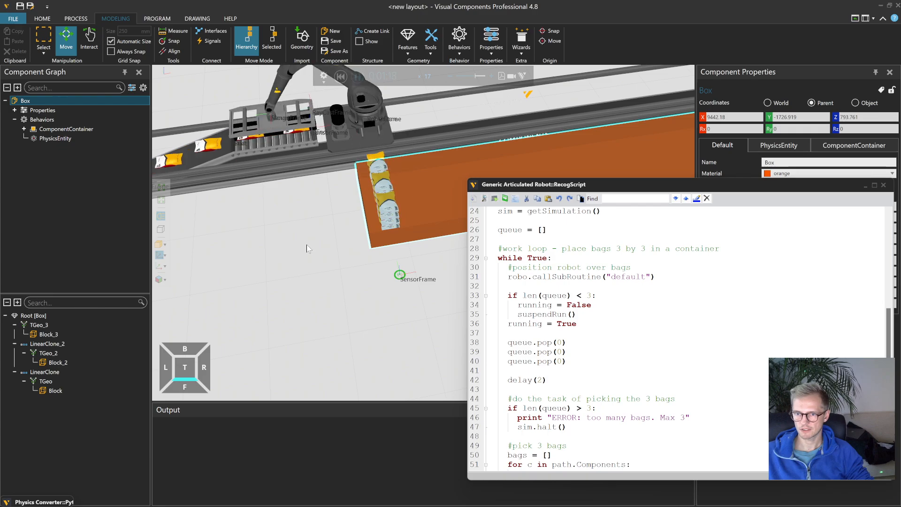
pyautogui.moveTo(301, 247); pyautogui.dragTo(325, 254, button='right')
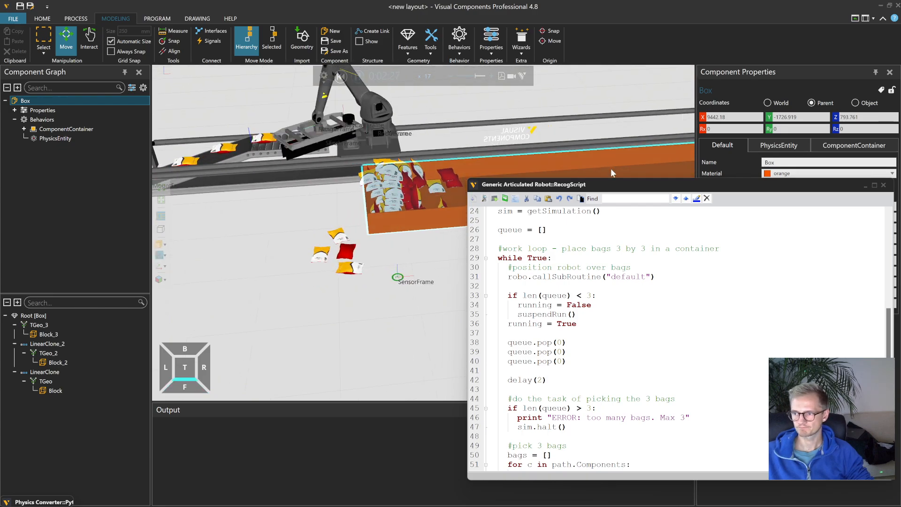
pyautogui.moveTo(610, 179); pyautogui.dragTo(610, 252)
pyautogui.moveTo(413, 253); pyautogui.dragTo(421, 280, button='right')
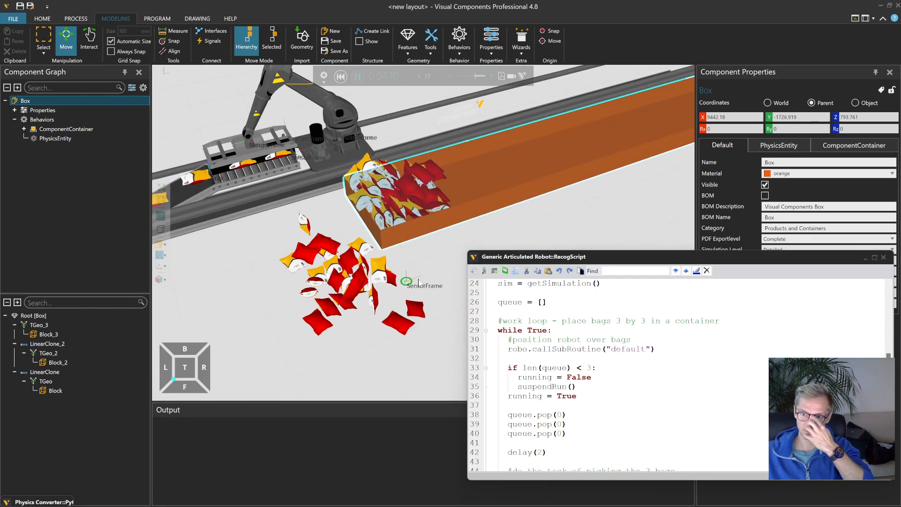
pyautogui.scroll(-3, 382, 270)
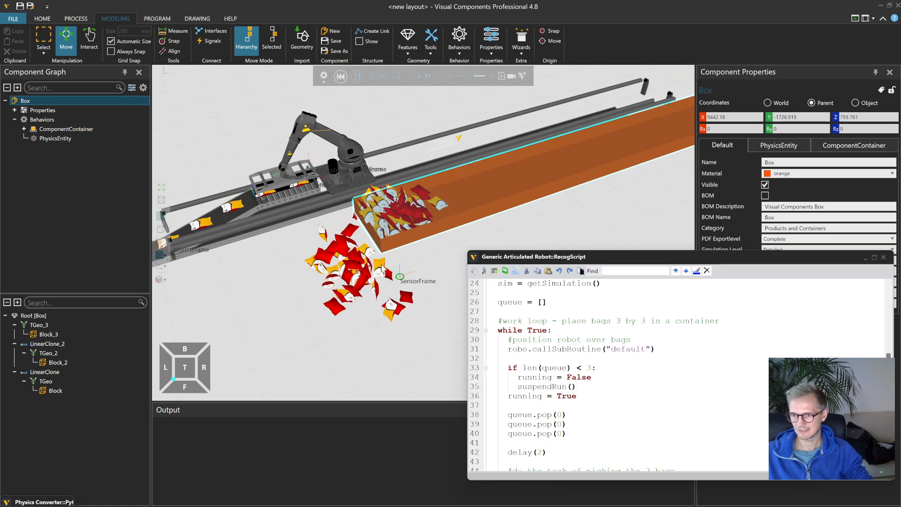
pyautogui.click(341, 77)
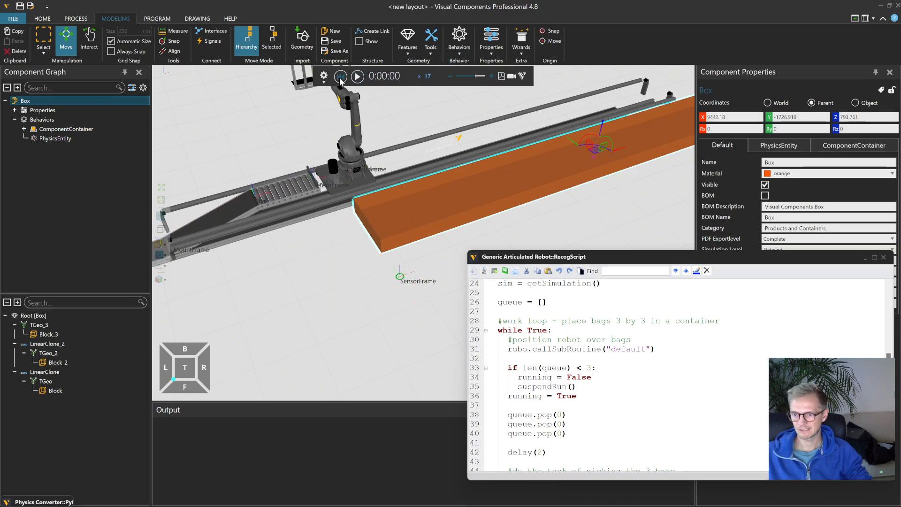
# - Run the simulation again and pause it after the first bags land, for a close view of the container's end
pyautogui.click(358, 78)
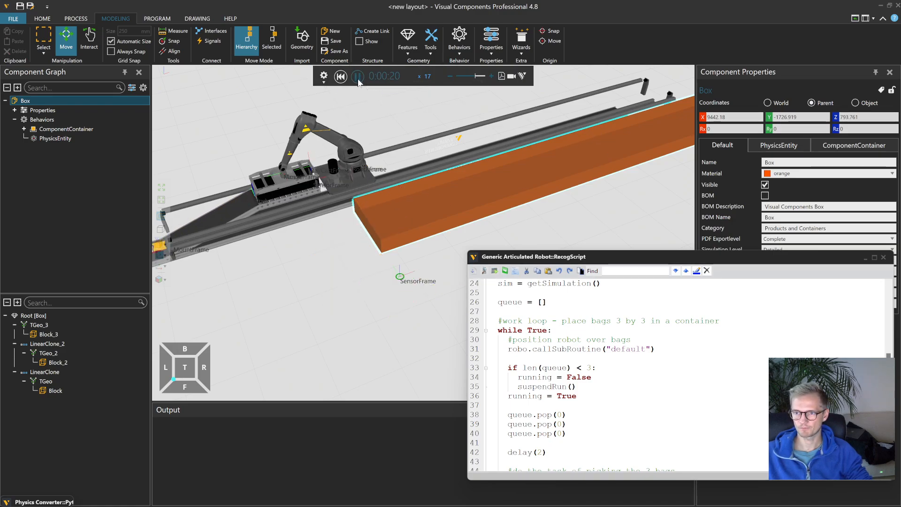
pyautogui.scroll(5, 410, 172)
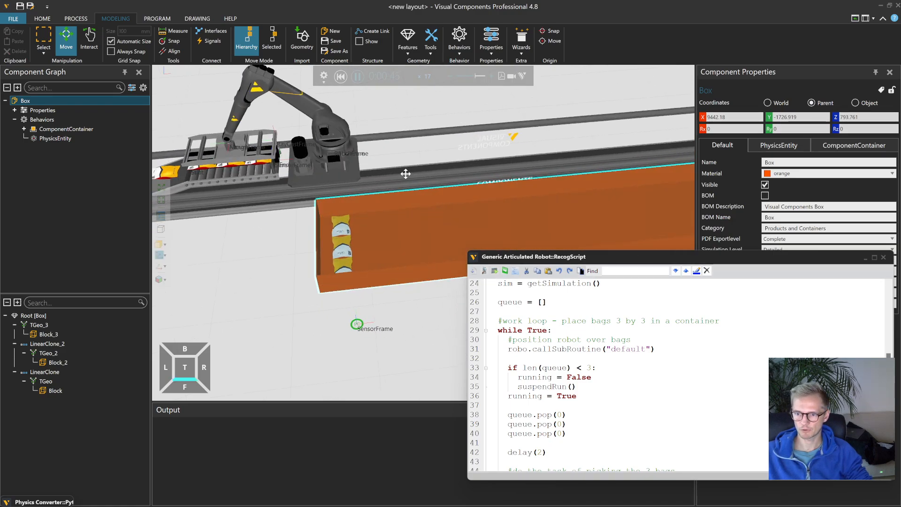
pyautogui.click(358, 76)
pyautogui.moveTo(409, 152); pyautogui.dragTo(402, 243, button='right')
pyautogui.scroll(5, 402, 243)
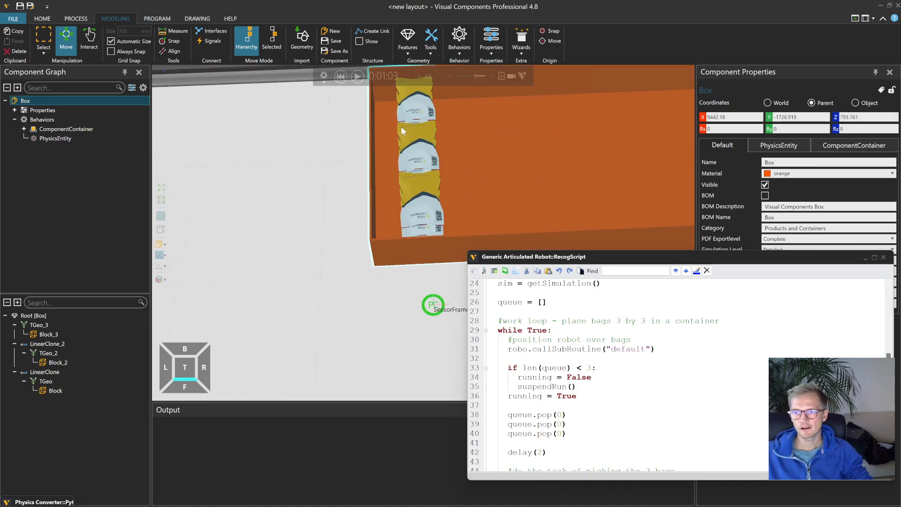
# - Measure the distance from a dropped bag's edge to the container's end wall and reset the simulation
pyautogui.click(171, 29)
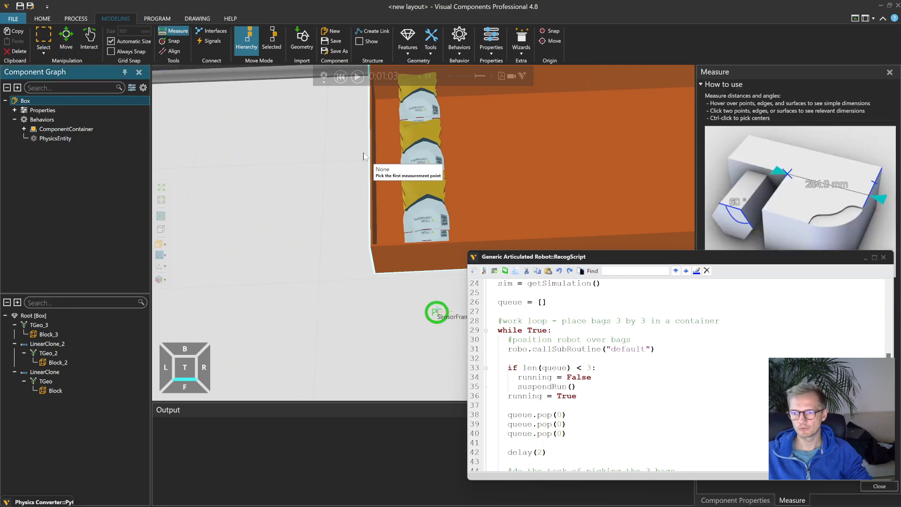
pyautogui.scroll(2, 403, 150)
pyautogui.click(413, 112)
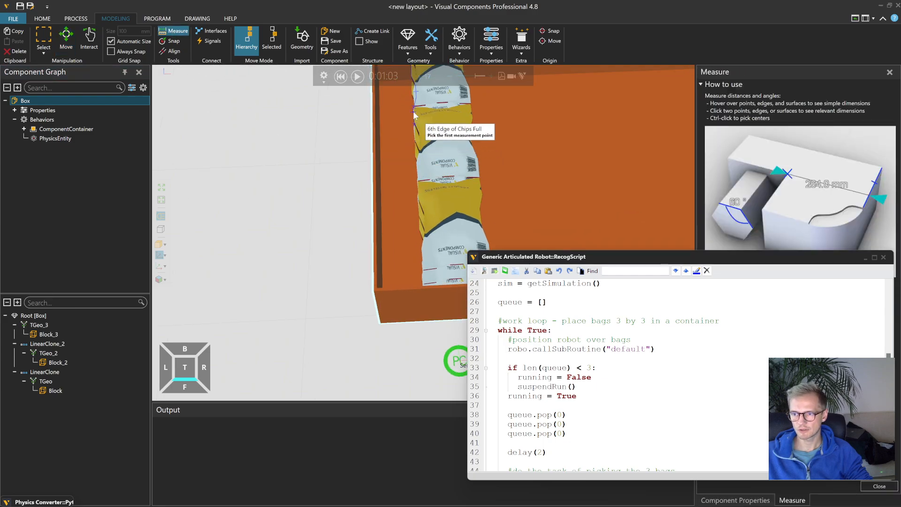
pyautogui.moveTo(384, 119); pyautogui.dragTo(362, 122, button='right')
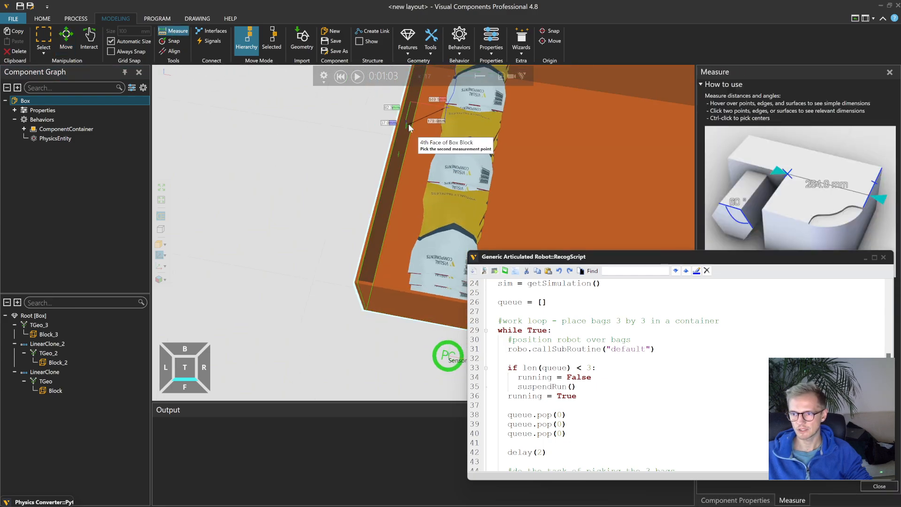
pyautogui.click(406, 124)
pyautogui.scroll(3, 427, 97)
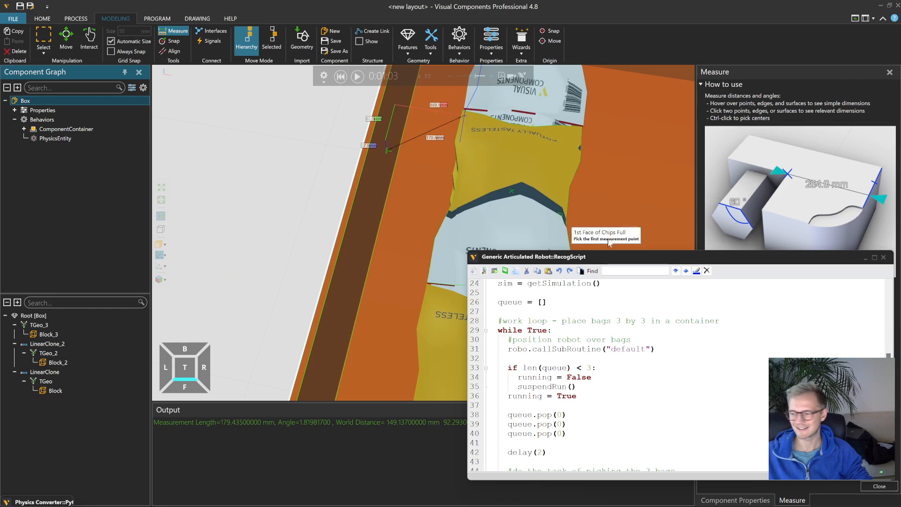
pyautogui.click(341, 76)
pyautogui.scroll(-2, 324, 225)
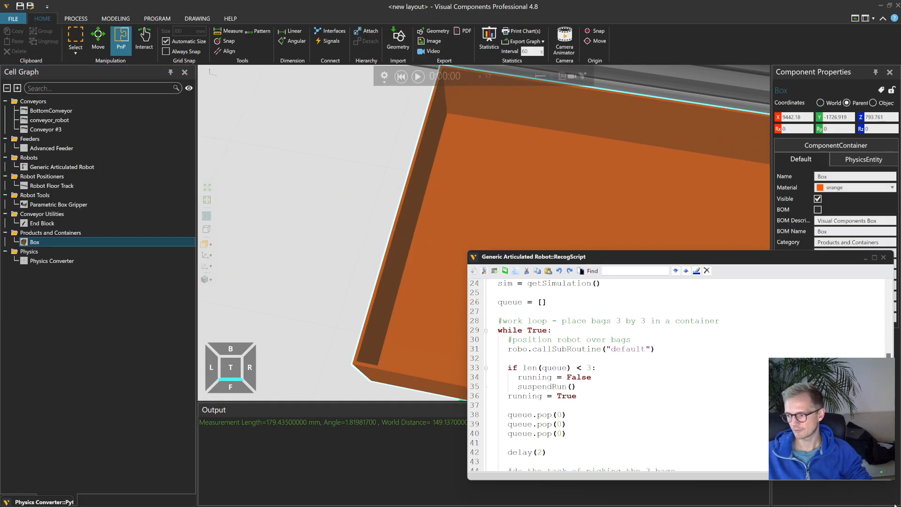
# - Narrow the script window and move the orange box along X to 9582.18
pyautogui.moveTo(895, 297); pyautogui.dragTo(776, 300)
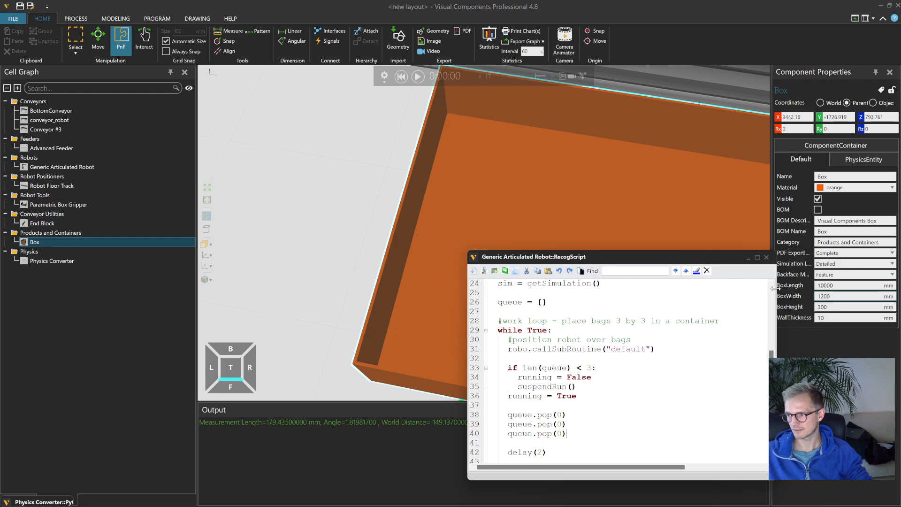
pyautogui.scroll(-2, 302, 123)
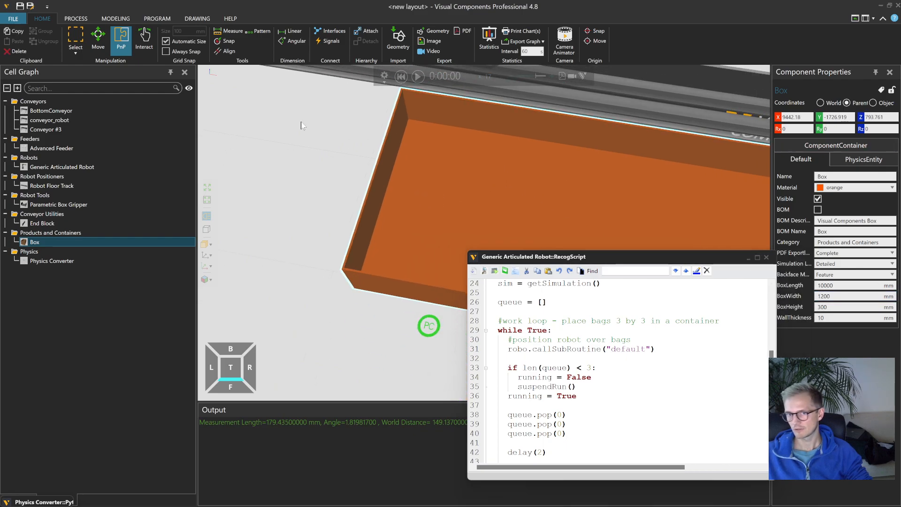
pyautogui.click(97, 36)
pyautogui.scroll(-2, 318, 187)
pyautogui.scroll(-4, 318, 187)
pyautogui.moveTo(362, 189); pyautogui.dragTo(571, 202, button='right')
pyautogui.click(841, 297)
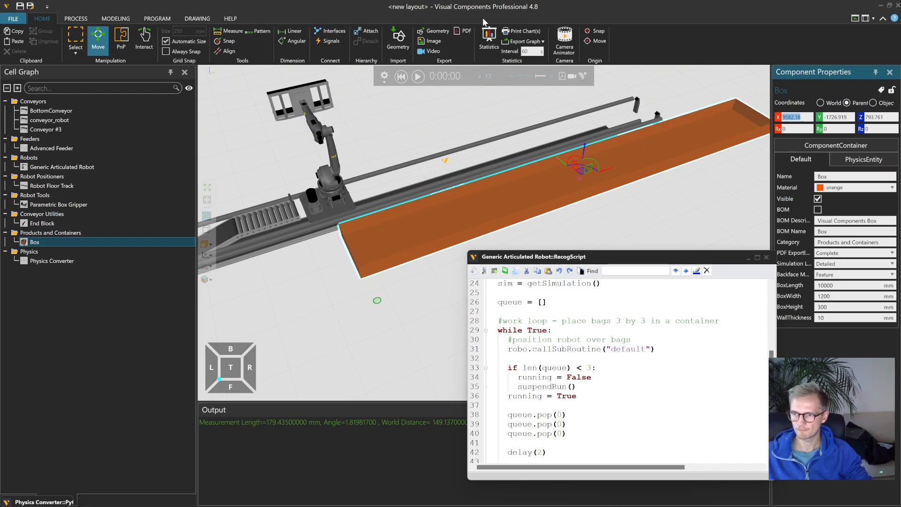
# - Run the simulation, examine how the bags land at the container's end wall, and reset it
pyautogui.click(417, 76)
pyautogui.scroll(7, 369, 271)
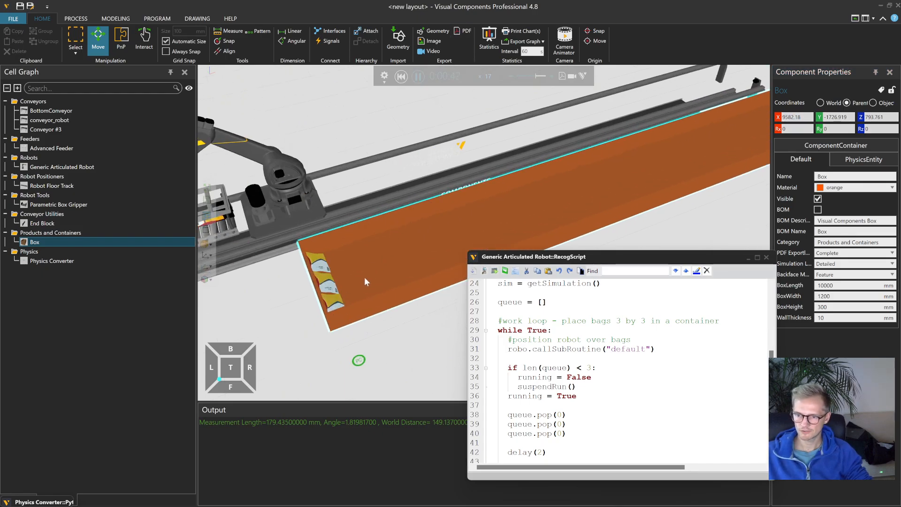
pyautogui.moveTo(311, 312); pyautogui.dragTo(329, 315, button='right')
pyautogui.scroll(4, 336, 233)
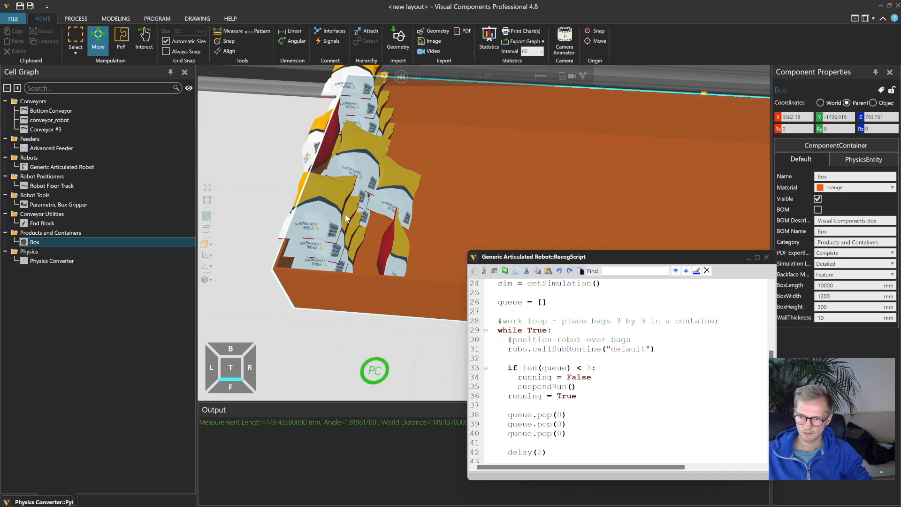
pyautogui.moveTo(390, 193); pyautogui.dragTo(359, 207, button='right')
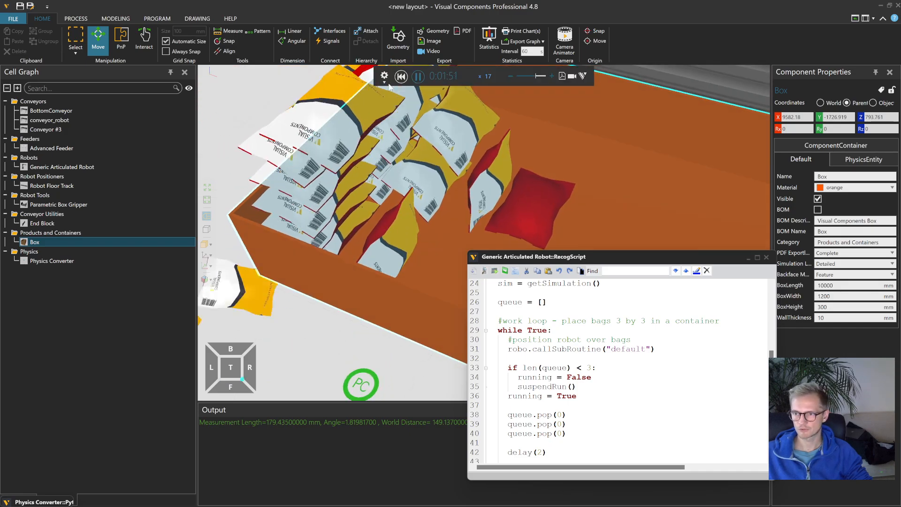
pyautogui.click(401, 77)
# - Rerun the simulation, pause it to inspect the first dropped bags up close, and reset it again
pyautogui.scroll(-3, 324, 231)
pyautogui.scroll(-3, 325, 232)
pyautogui.moveTo(328, 231); pyautogui.dragTo(350, 214, button='right')
pyautogui.click(418, 77)
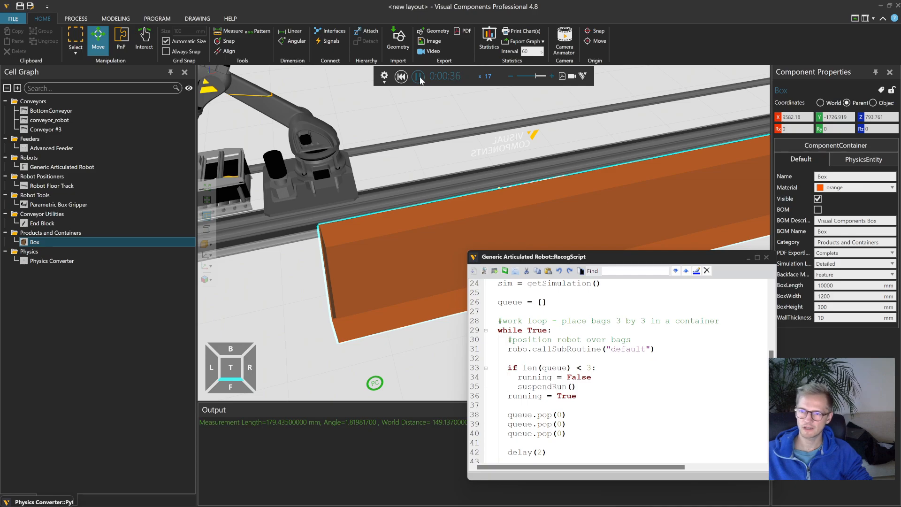
pyautogui.click(417, 77)
pyautogui.scroll(10, 364, 300)
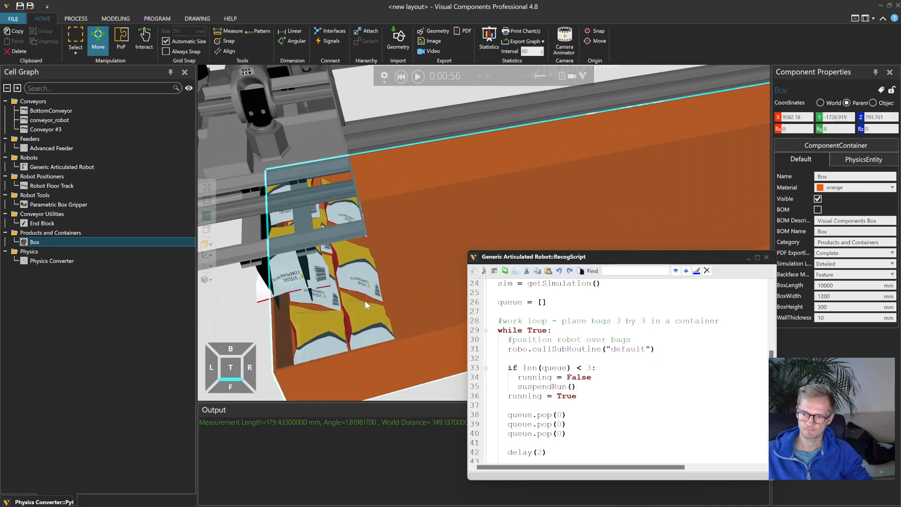
pyautogui.click(402, 77)
# - Run the simulation from the start, pausing along the way, and stop it with bags lined up on the infeed conveyor
pyautogui.click(419, 78)
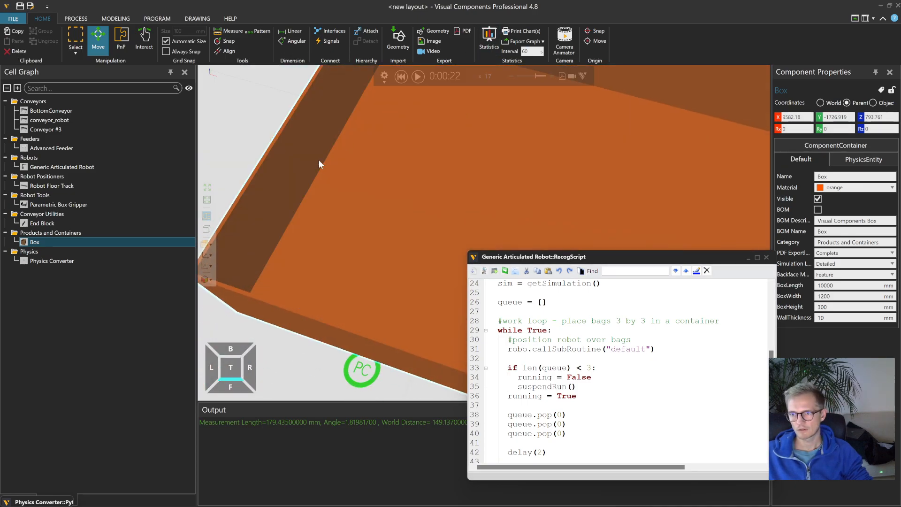
pyautogui.click(417, 78)
pyautogui.scroll(-5, 471, 221)
pyautogui.scroll(-5, 362, 168)
pyautogui.click(418, 77)
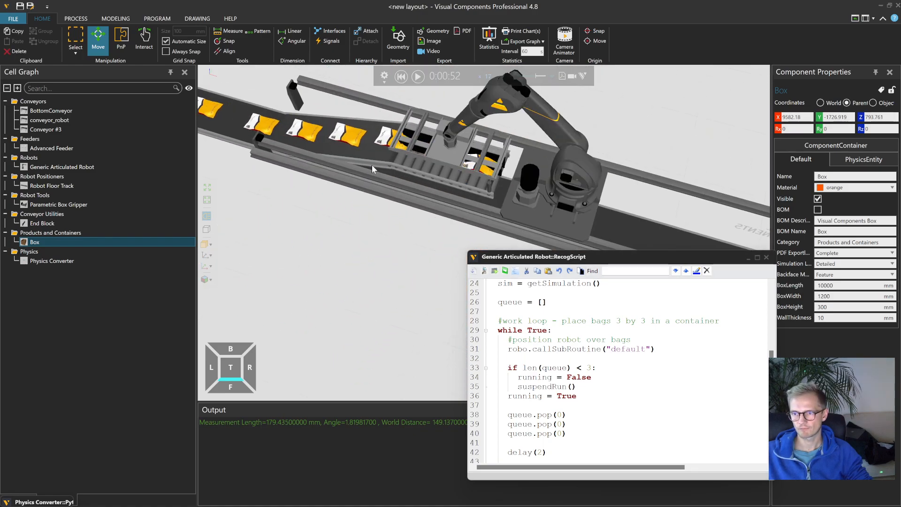
# - Measure the width of a chips bag on the conveyor between its two corners at the same end
pyautogui.scroll(5, 387, 151)
pyautogui.click(221, 31)
pyautogui.scroll(5, 418, 216)
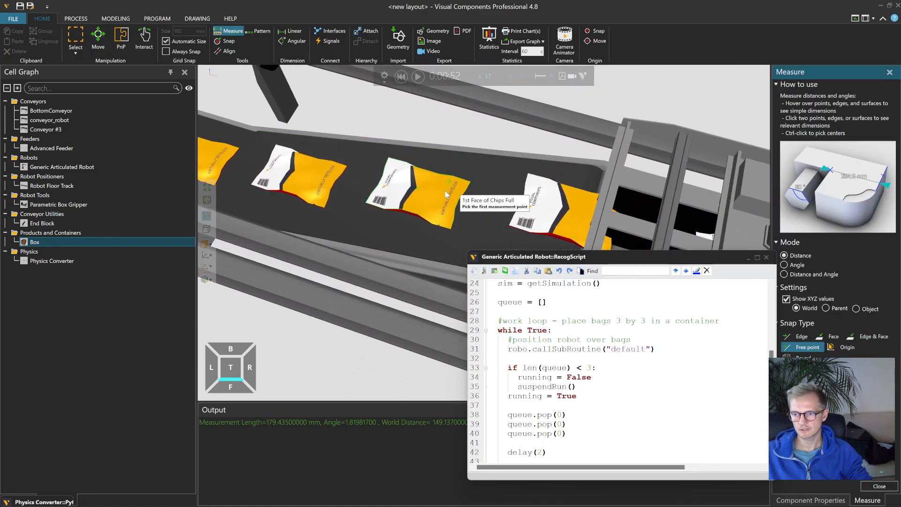
pyautogui.scroll(2, 379, 197)
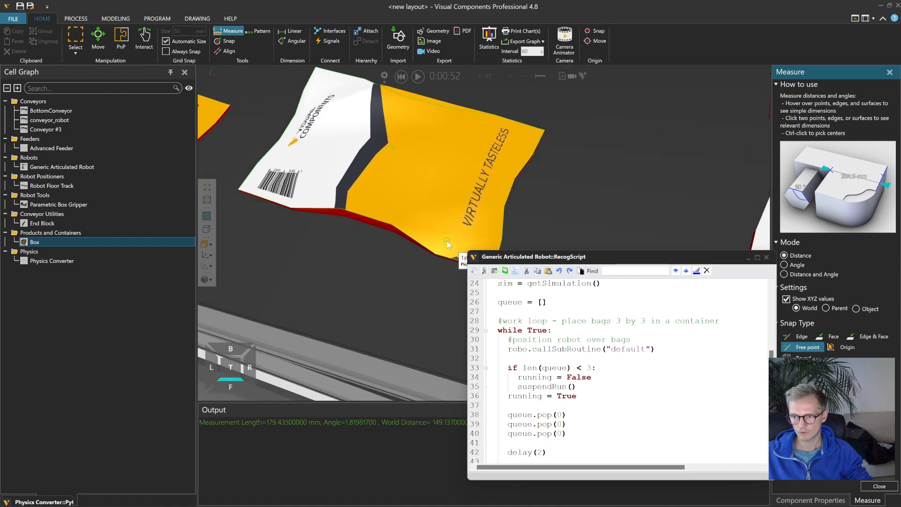
pyautogui.click(451, 258)
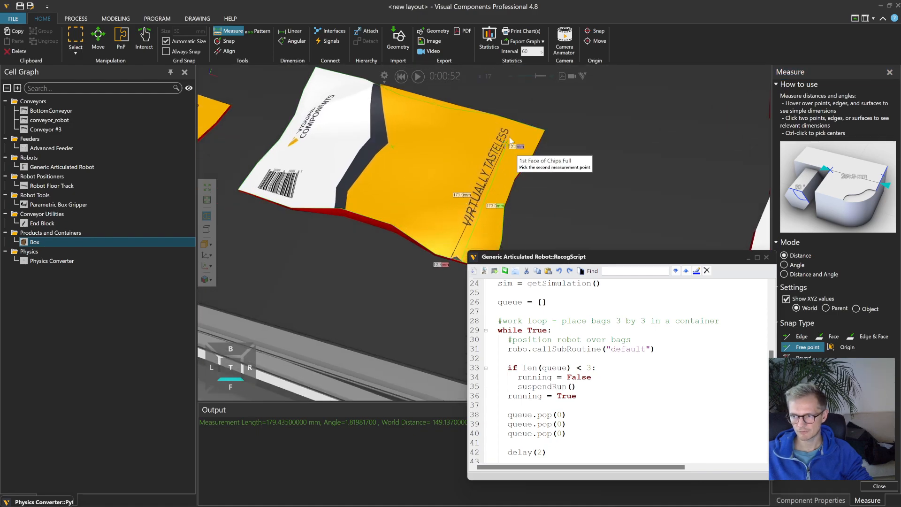
pyautogui.click(537, 130)
pyautogui.scroll(4, 531, 215)
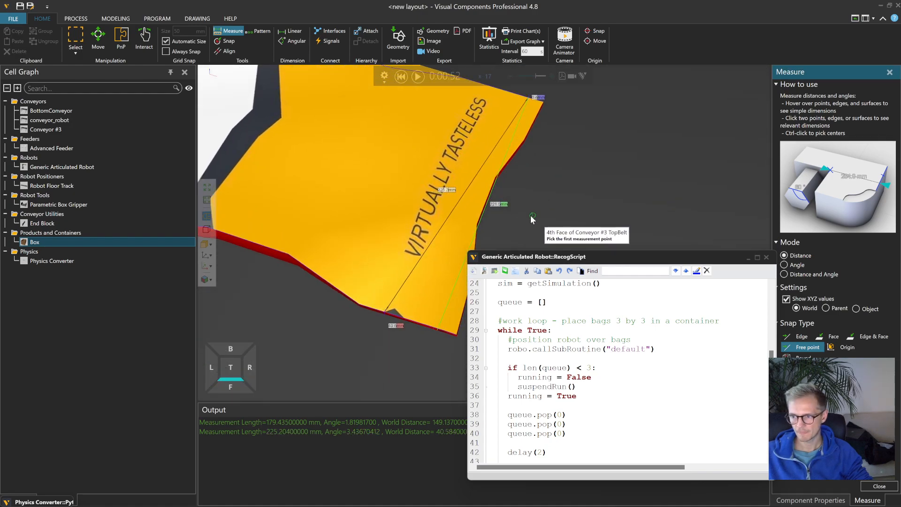
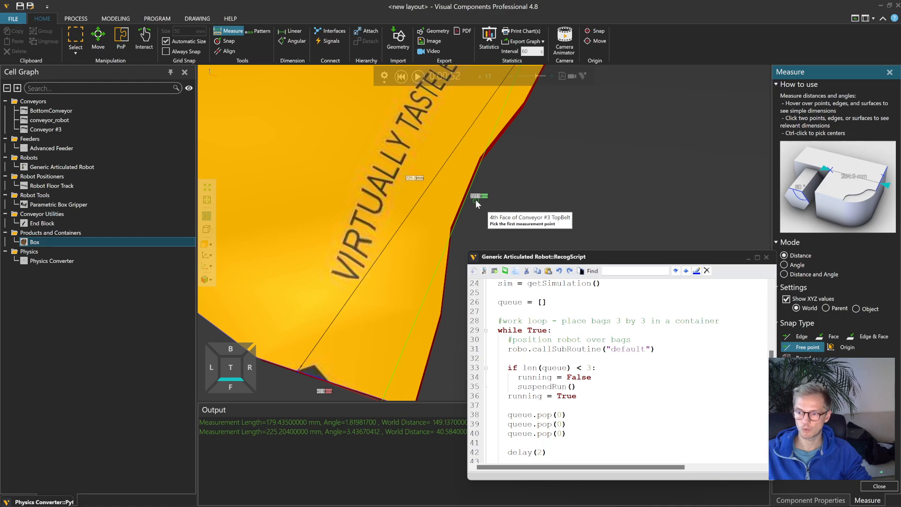
pyautogui.click(882, 488)
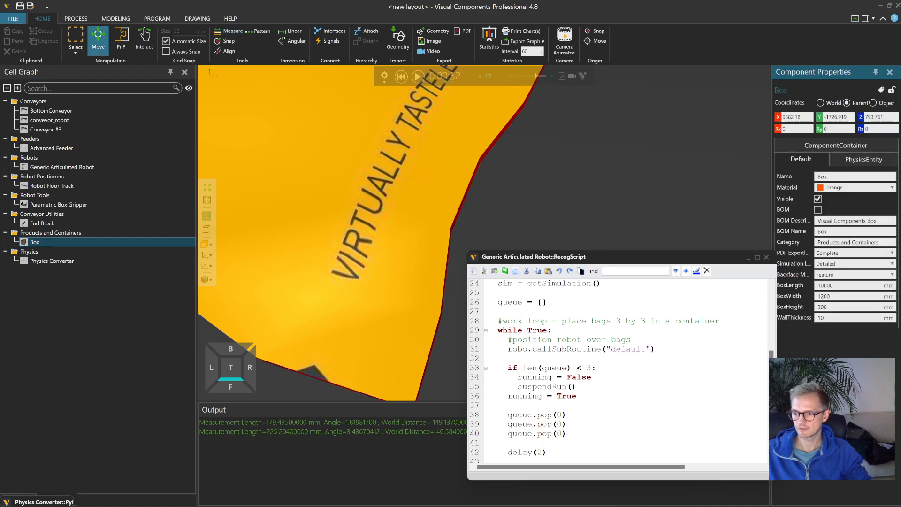
# - Add the variable bag_width = 225 below the queue definition in RecogScript
pyautogui.moveTo(606, 252); pyautogui.dragTo(605, 110)
pyautogui.scroll(7, 620, 300)
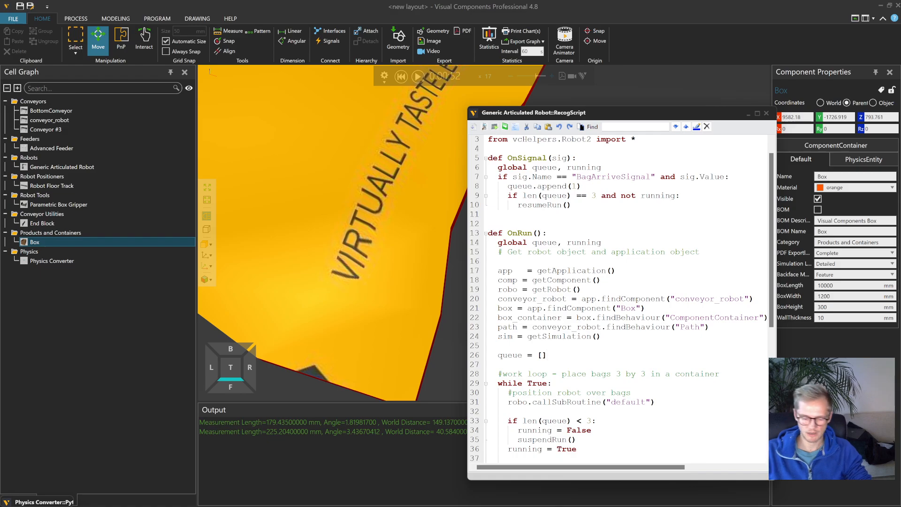
pyautogui.press('Return')
pyautogui.press('Return')
pyautogui.write('bag width')
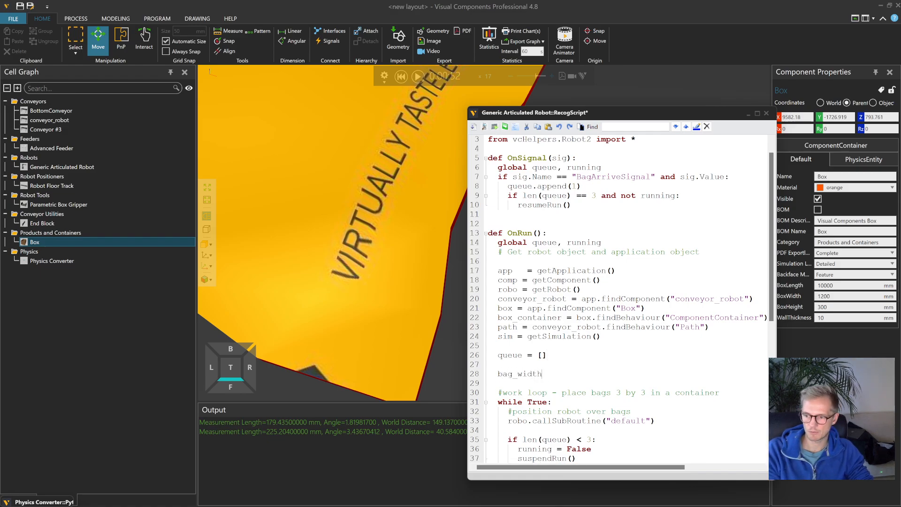
pyautogui.write(' = 22')
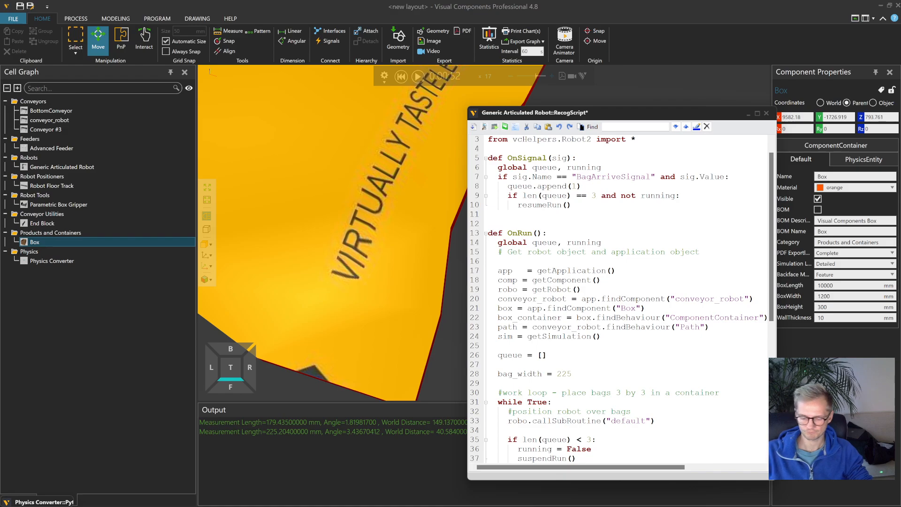
pyautogui.write('5')
pyautogui.press('Return')
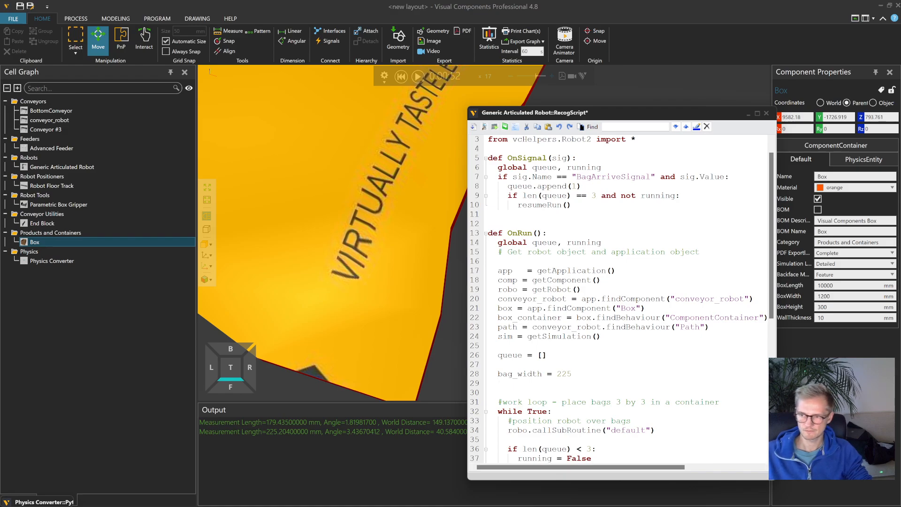
# - Examine how the dropped bags lie in the container relative to the robot and its floor track
pyautogui.scroll(-10, 300, 229)
pyautogui.scroll(-2, 294, 230)
pyautogui.moveTo(294, 230); pyautogui.dragTo(379, 202, button='right')
pyautogui.scroll(4, 379, 203)
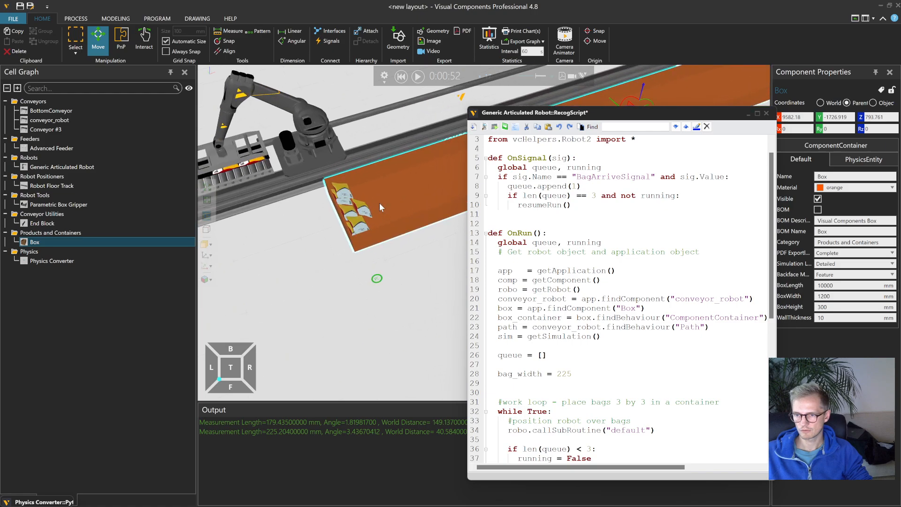
pyautogui.moveTo(563, 121); pyautogui.dragTo(630, 118)
pyautogui.scroll(-3, 289, 221)
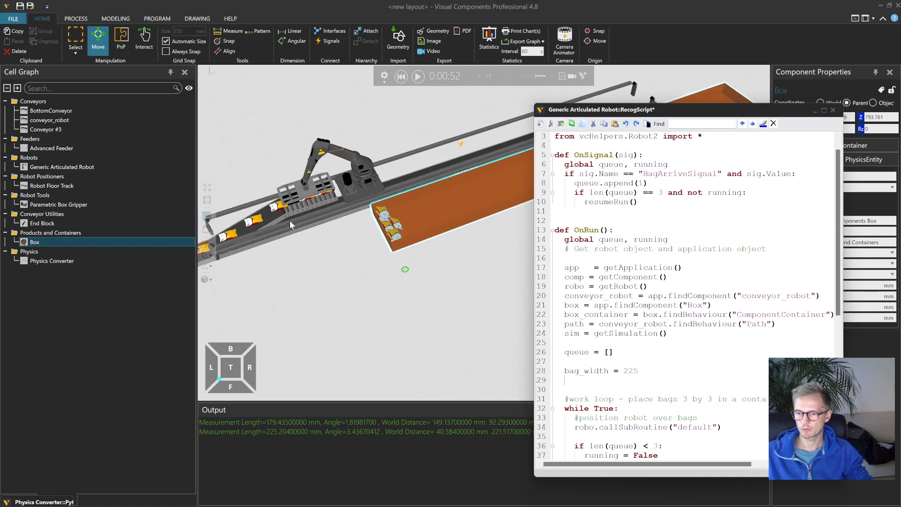
pyautogui.scroll(2, 366, 249)
pyautogui.scroll(1, 369, 249)
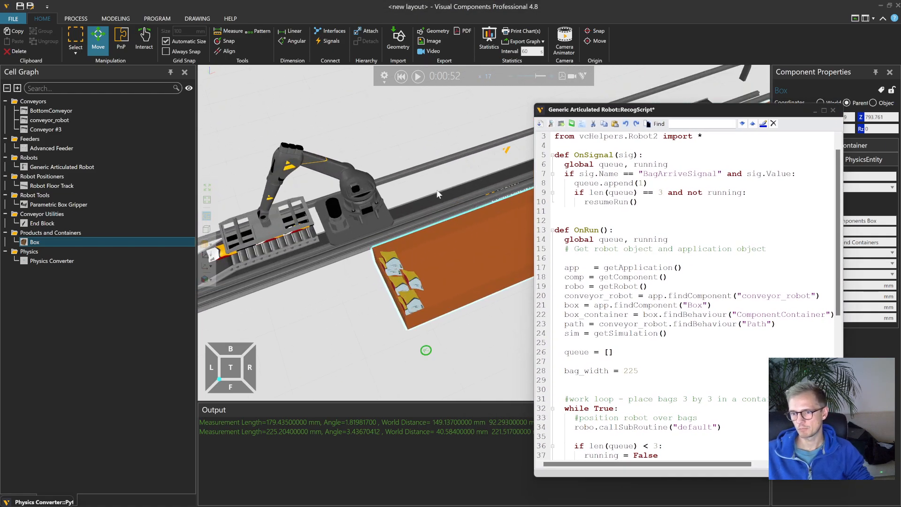
# - Reset the simulation and jog the robot a short way along its floor track
pyautogui.click(401, 76)
pyautogui.click(144, 39)
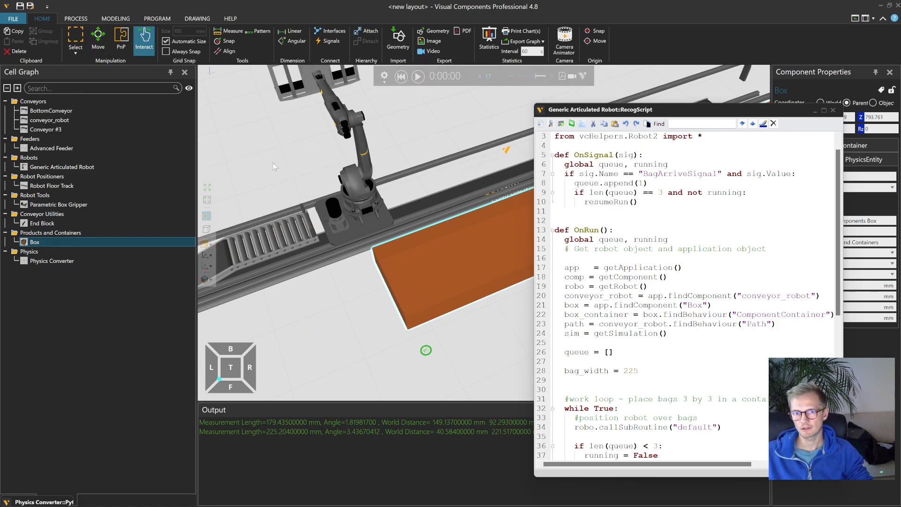
pyautogui.moveTo(380, 237); pyautogui.dragTo(413, 219)
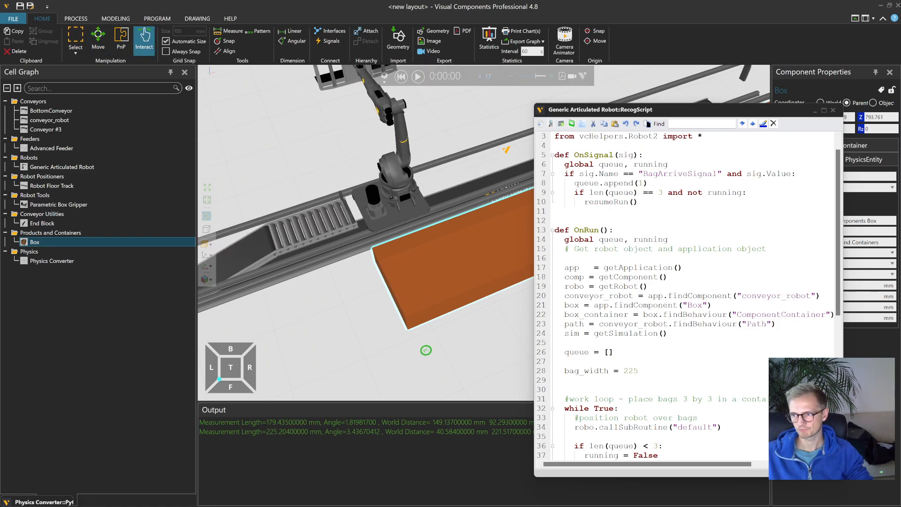
pyautogui.moveTo(659, 114); pyautogui.dragTo(587, 128)
pyautogui.moveTo(416, 216); pyautogui.dragTo(413, 215)
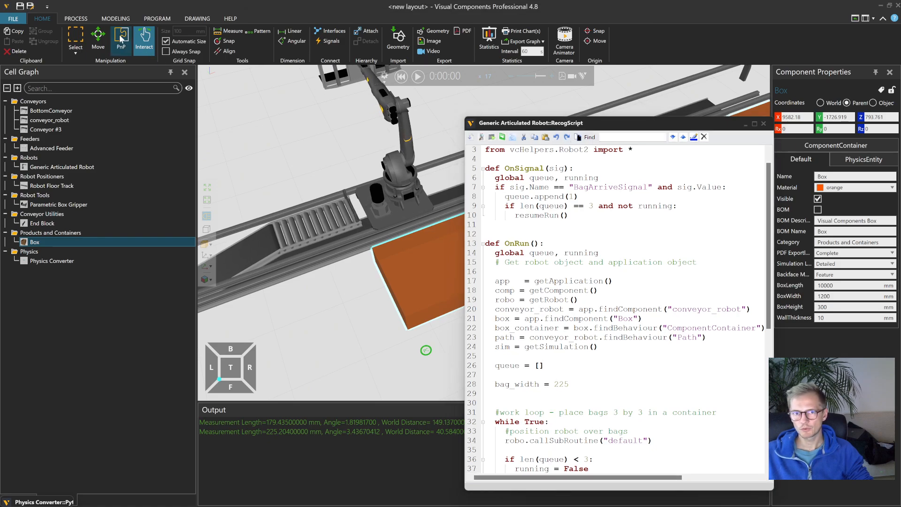
# - Select the Robot Floor Track component for modeling and copy its name
pyautogui.click(402, 223)
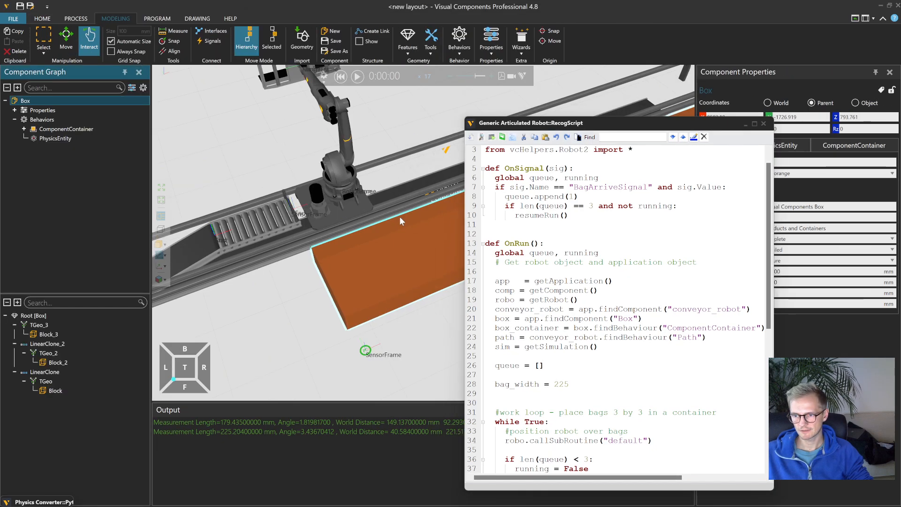
pyautogui.click(345, 211)
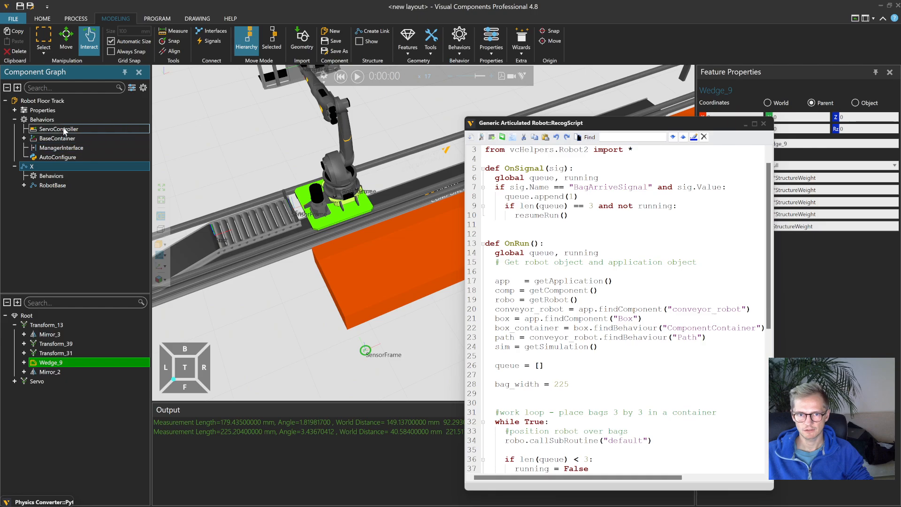
pyautogui.click(54, 100)
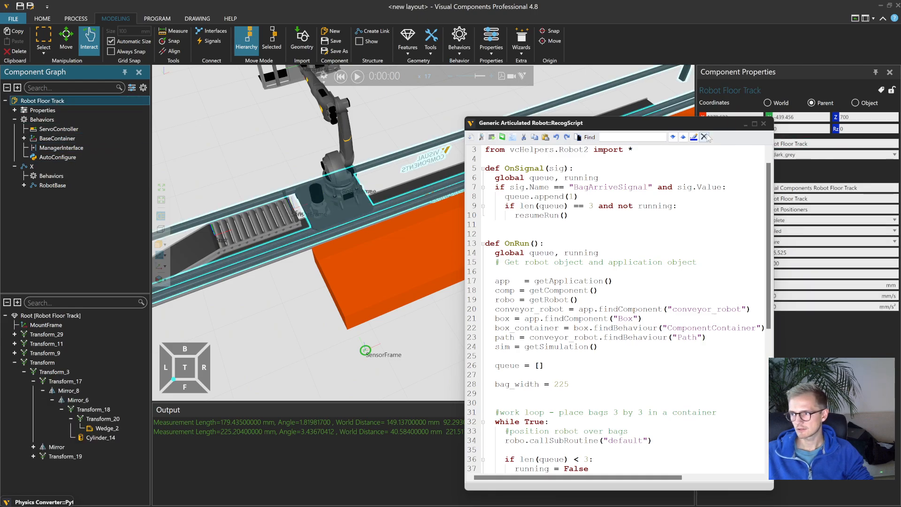
pyautogui.moveTo(705, 125); pyautogui.dragTo(665, 123)
pyautogui.tripleClick(789, 144)
pyautogui.hotkey('ctrl', 'c')
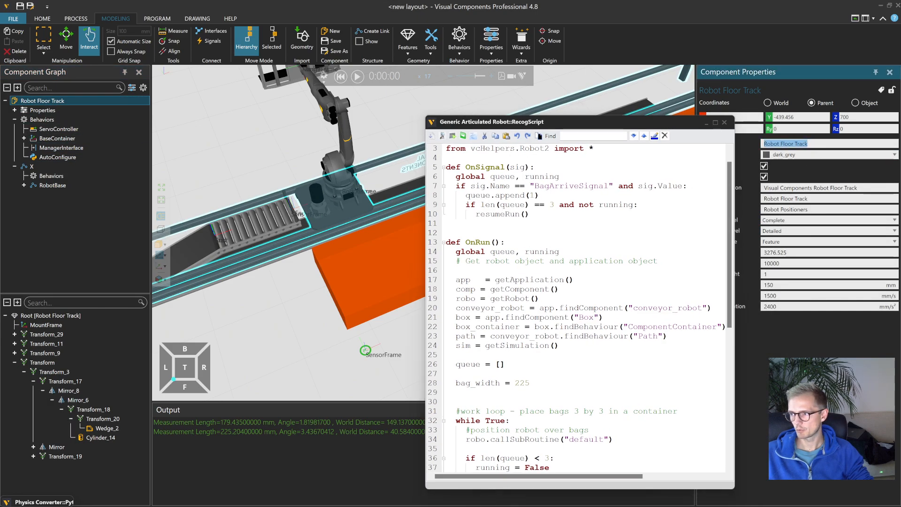
# - Duplicate the conveyor_robot lookup line in OnRun and change the first copy's component name to "Robot Floor Track"
pyautogui.scroll(1, 580, 308)
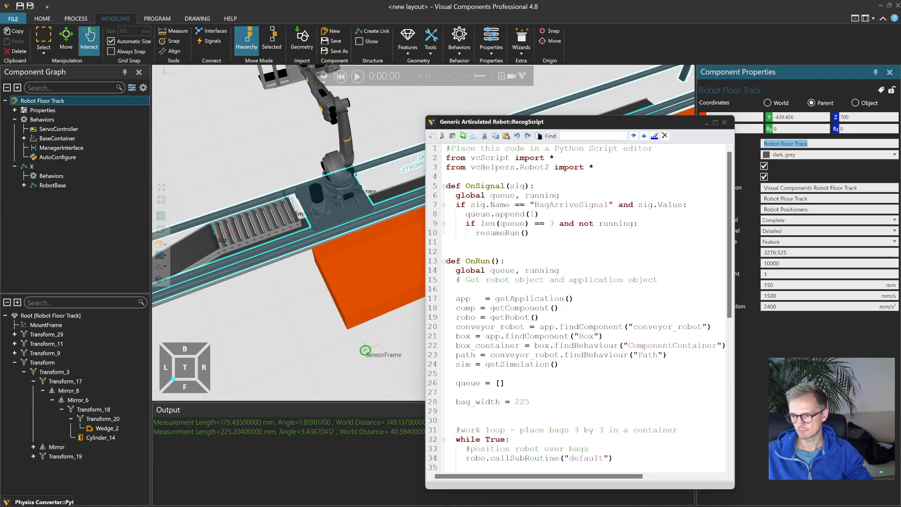
pyautogui.click(579, 326)
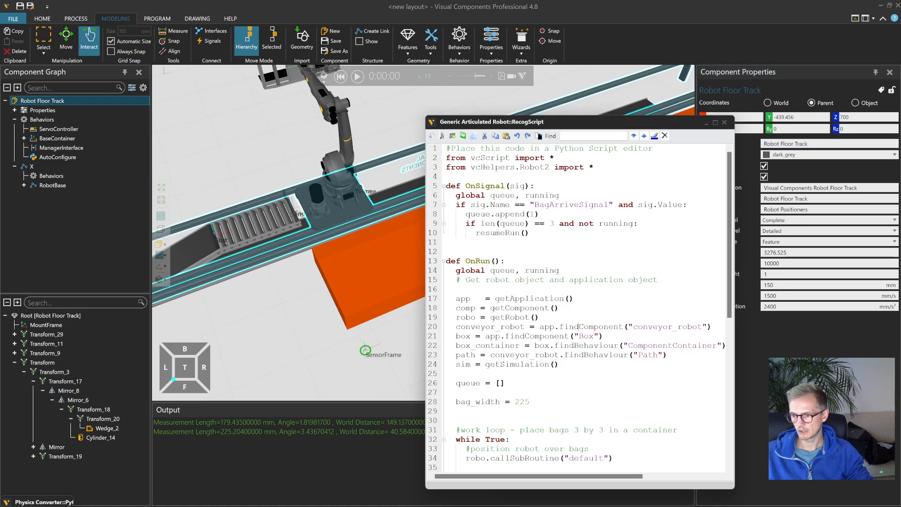
pyautogui.hotkey('ctrl', 'd')
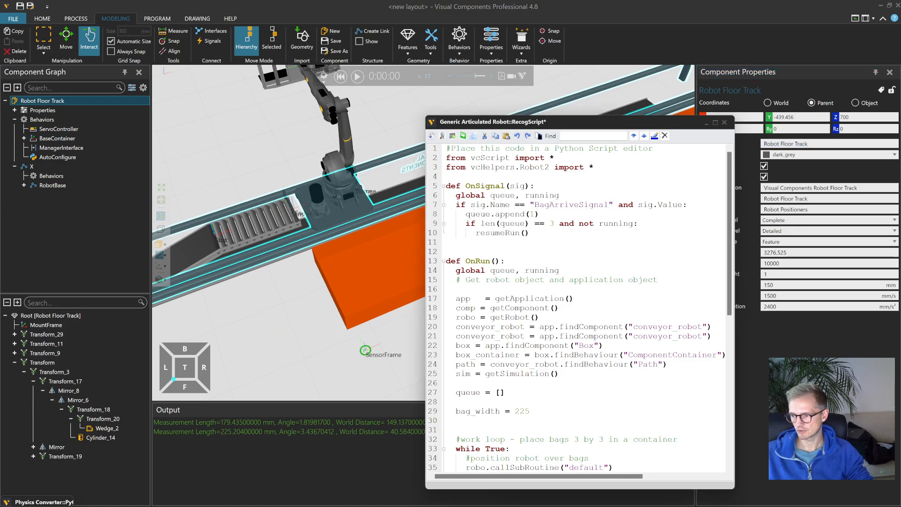
pyautogui.hotkey('shift', 'Left')
pyautogui.hotkey('shift', 'Left')
pyautogui.hotkey('shift', 'Left')
pyautogui.hotkey('shift', 'Left')
pyautogui.hotkey('shift', 'Left')
pyautogui.hotkey('shift', 'Left')
pyautogui.hotkey('shift', 'Left')
pyautogui.hotkey('shift', 'Left')
pyautogui.hotkey('shift', 'Left')
pyautogui.hotkey('shift', 'Left')
pyautogui.hotkey('shift', 'Left')
pyautogui.hotkey('shift', 'Left')
pyautogui.hotkey('shift', 'Left')
pyautogui.hotkey('ctrl', 'v')
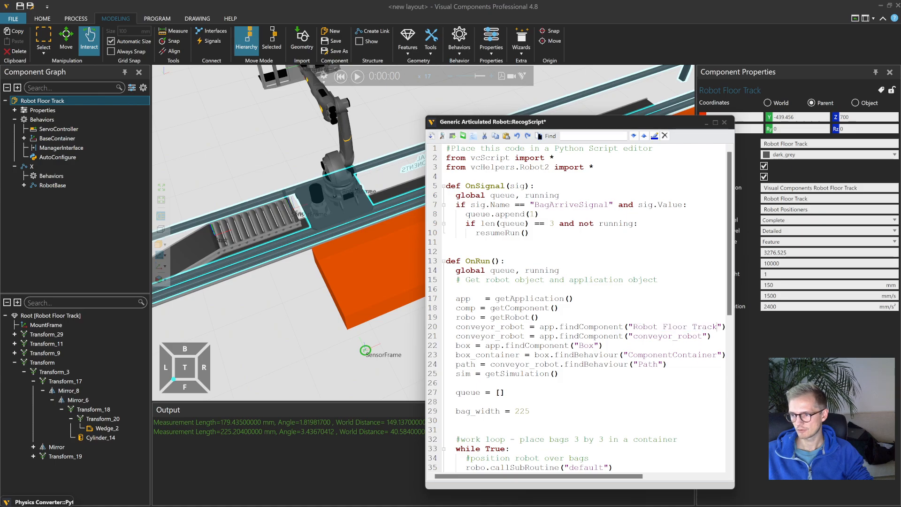
# - Rename the variable on the Robot Floor Track lookup line to floor_track
pyautogui.doubleClick(497, 327)
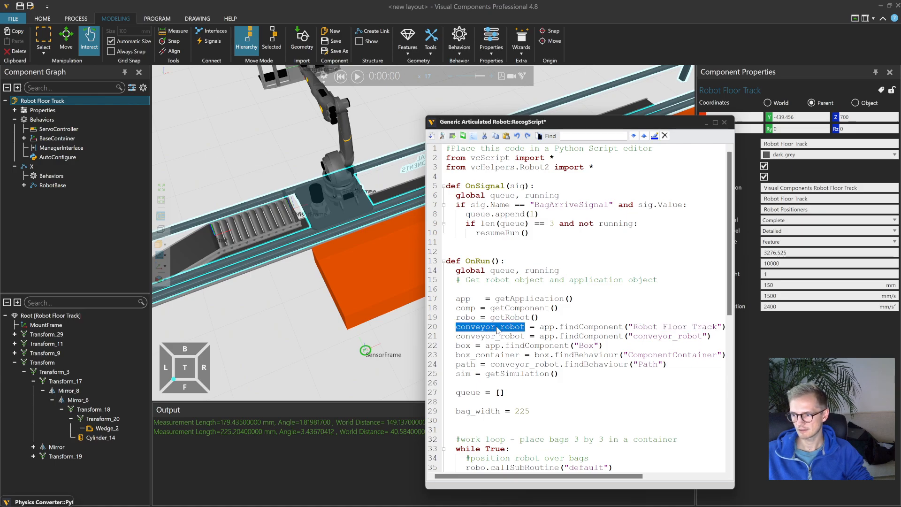
pyautogui.write('floor_tra')
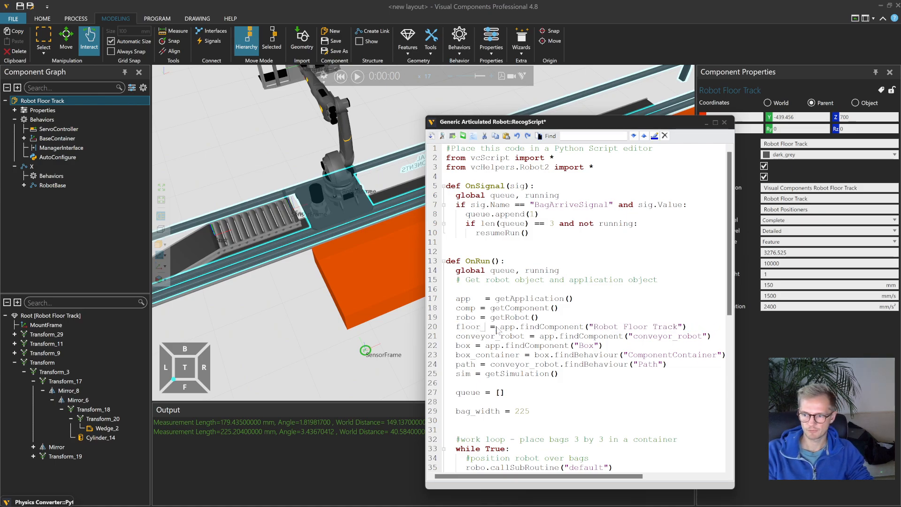
pyautogui.write('ck')
pyautogui.doubleClick(498, 327)
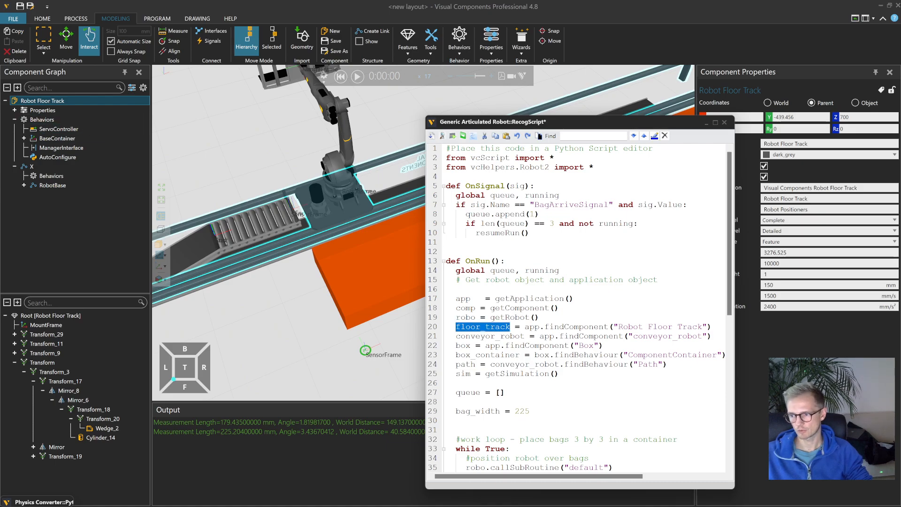
# - Add the line floor_servo = floor_track.findBehaviour("") below the floor_track definition
pyautogui.click(595, 327)
pyautogui.press('End')
pyautogui.press('Return')
pyautogui.write('floor_se')
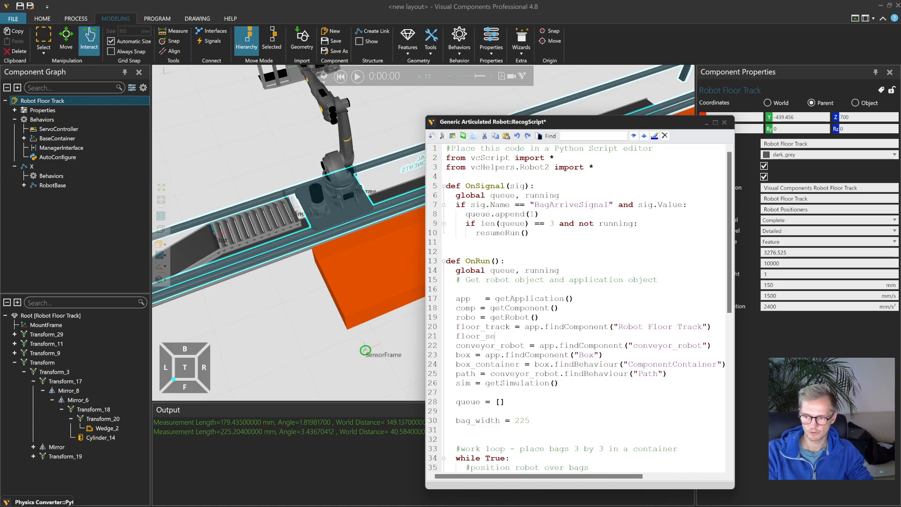
pyautogui.write('rvo = floor_track')
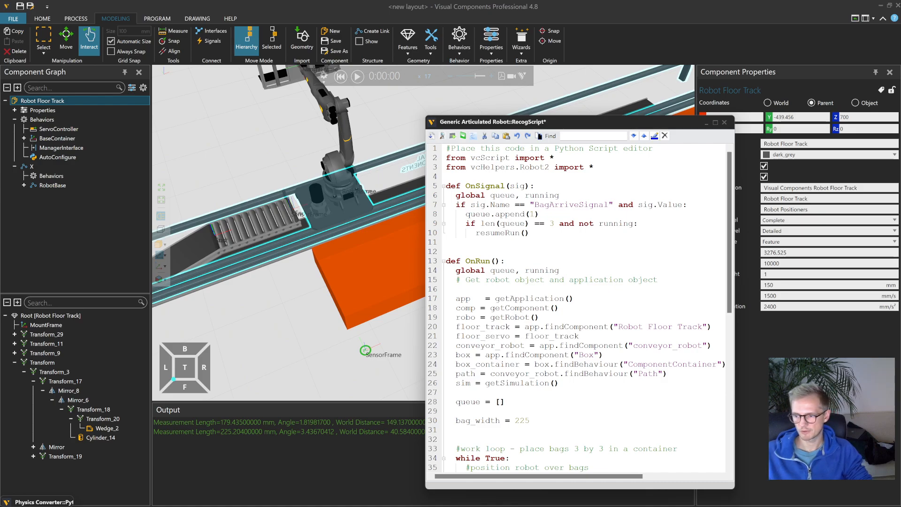
pyautogui.write('.findBehaviour')
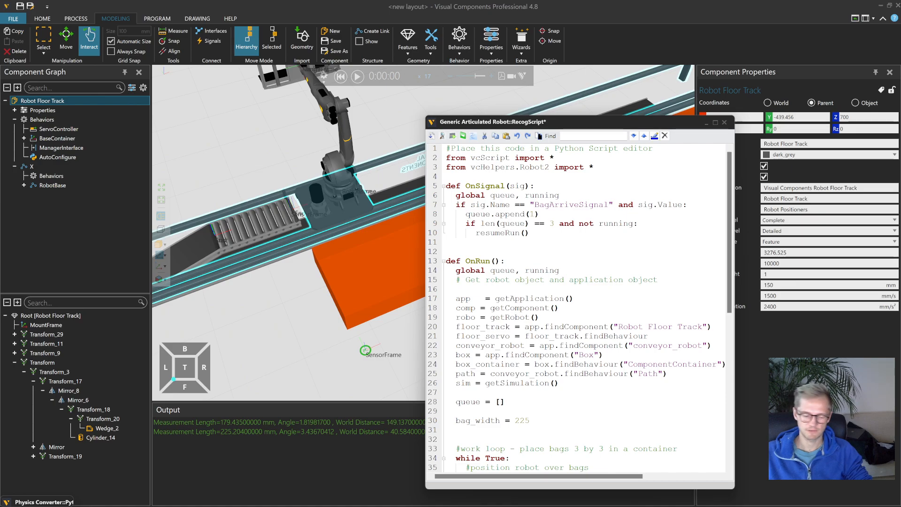
pyautogui.write('("')
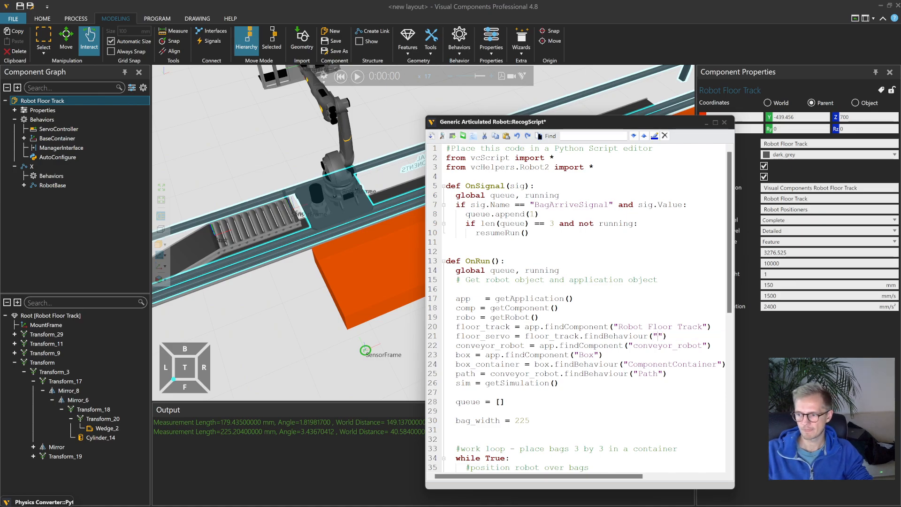
# - Copy the floor track's ServoController behaviour name into the floor_servo findBehaviour call and compile the script
pyautogui.click(66, 130)
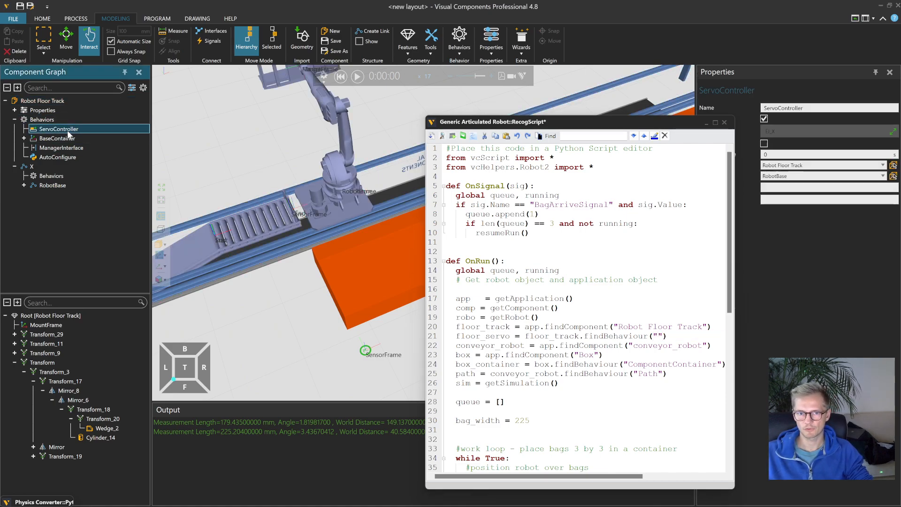
pyautogui.doubleClick(780, 109)
pyautogui.hotkey('ctrl', 'c')
pyautogui.click(728, 331)
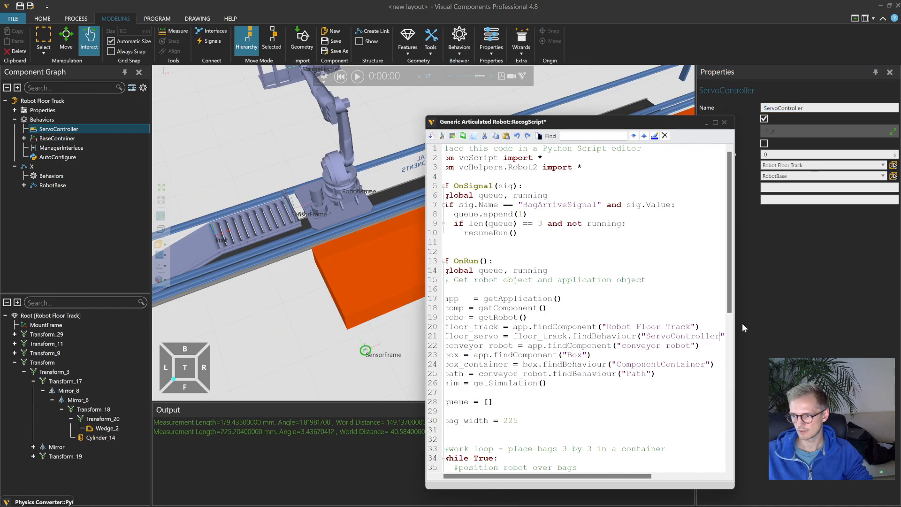
pyautogui.hotkey('ctrl', 'v')
pyautogui.press('Home')
pyautogui.doubleClick(484, 337)
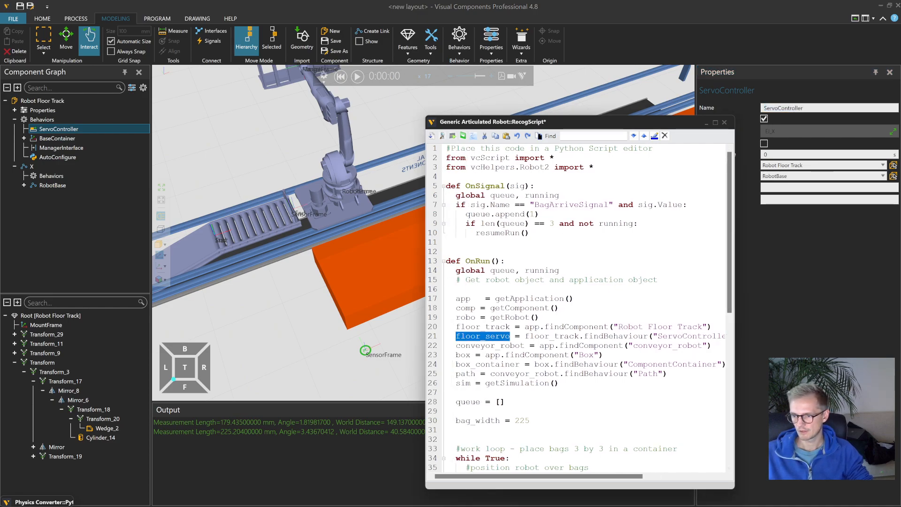
pyautogui.click(439, 136)
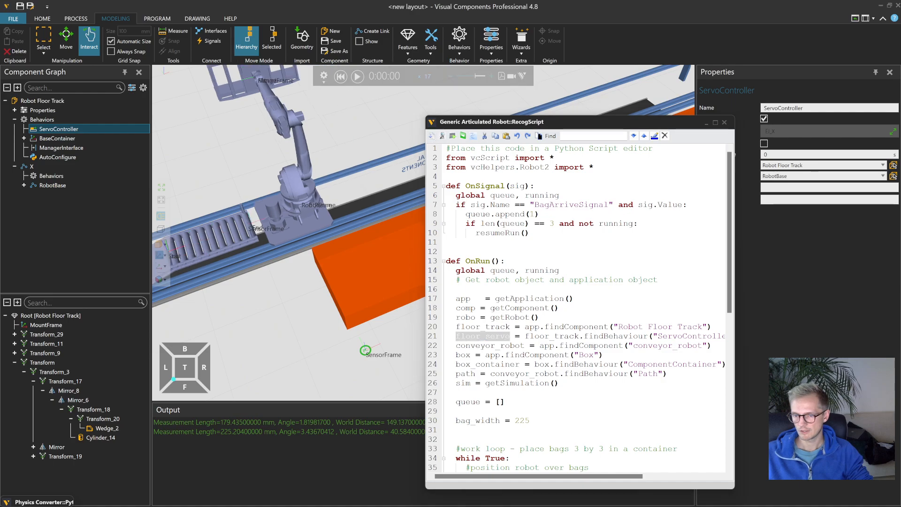
# - Add the comment "# drop the bags" below the "#add physics to the bags" comment in the work loop
pyautogui.scroll(-10, 577, 309)
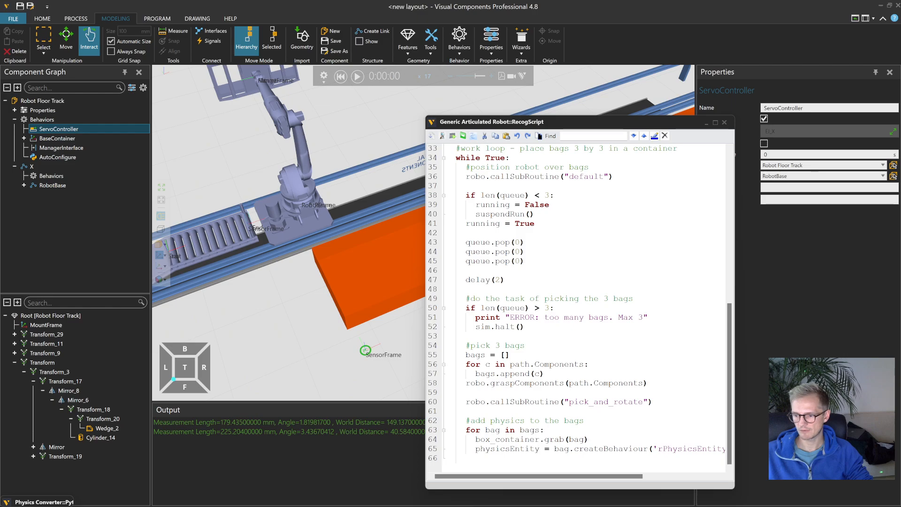
pyautogui.press('Return')
pyautogui.write('#')
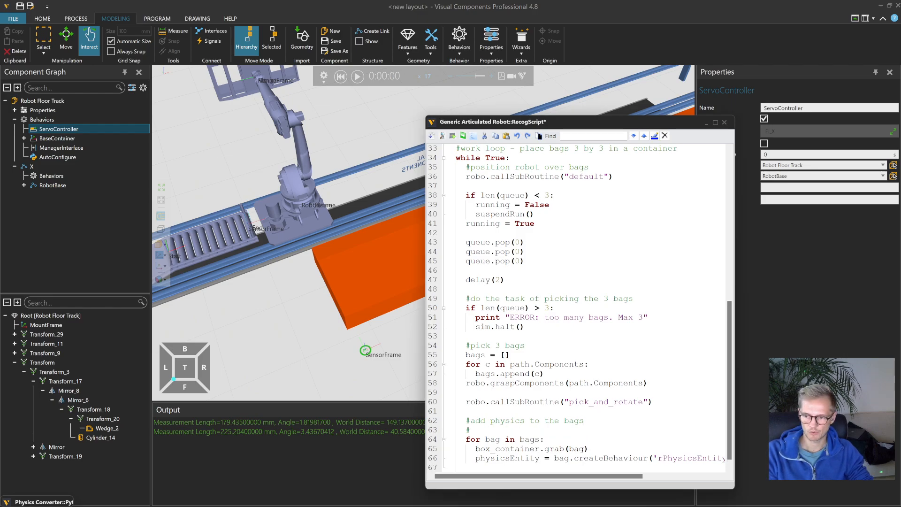
pyautogui.write(' drop the bags')
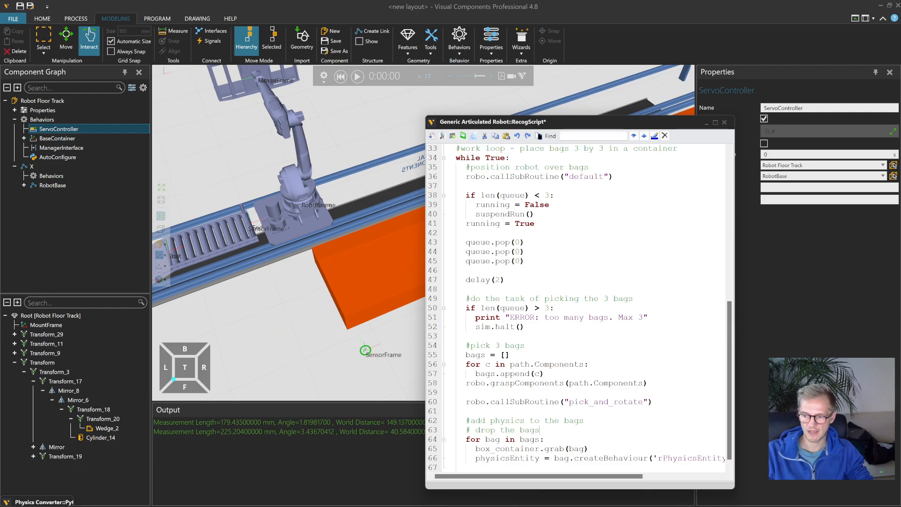
# - Add blank lines after the bag physics loop, indented to the level of the while loop's body
pyautogui.press('Down')
pyautogui.press('End')
pyautogui.press('Return')
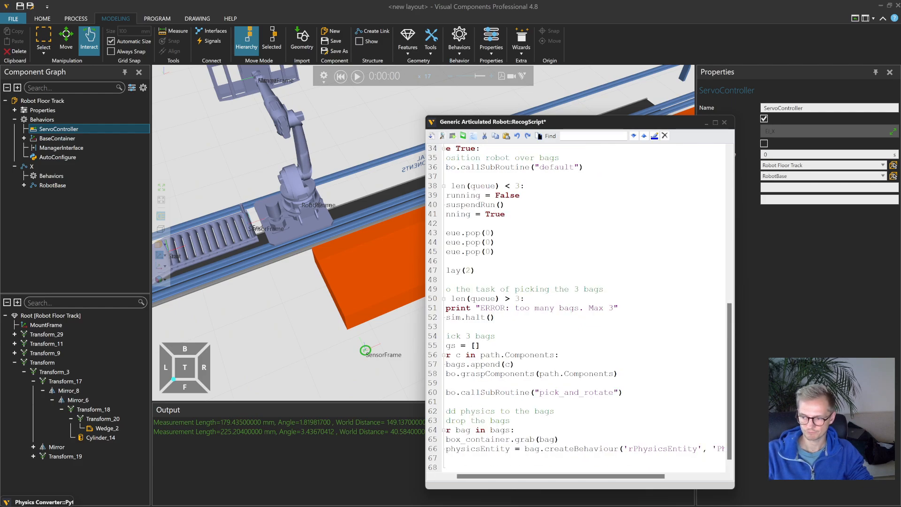
pyautogui.hotkey('shift', 'Home')
pyautogui.press('BackSpace')
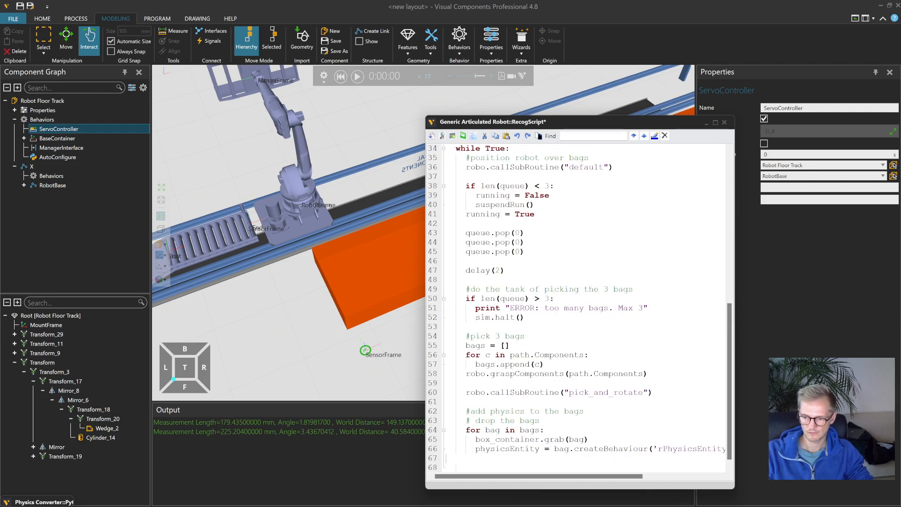
pyautogui.press('BackSpace')
pyautogui.press('Home')
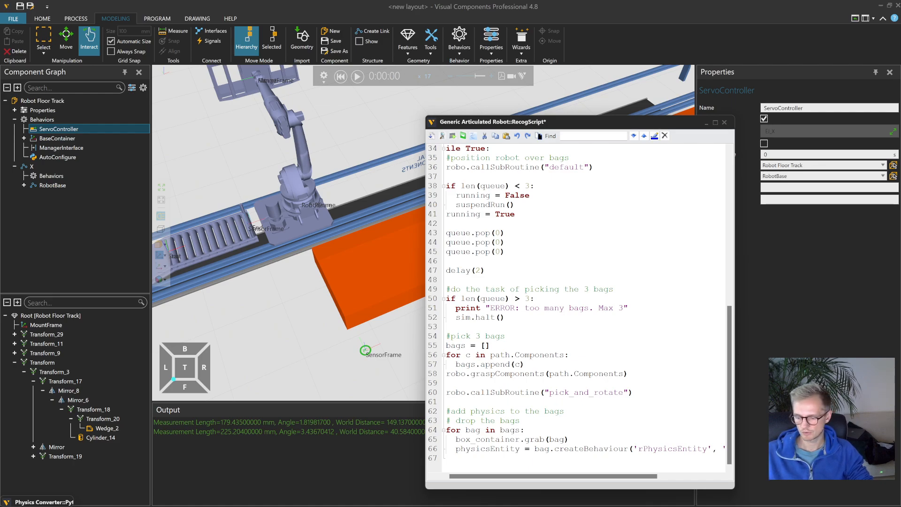
pyautogui.press('BackSpace')
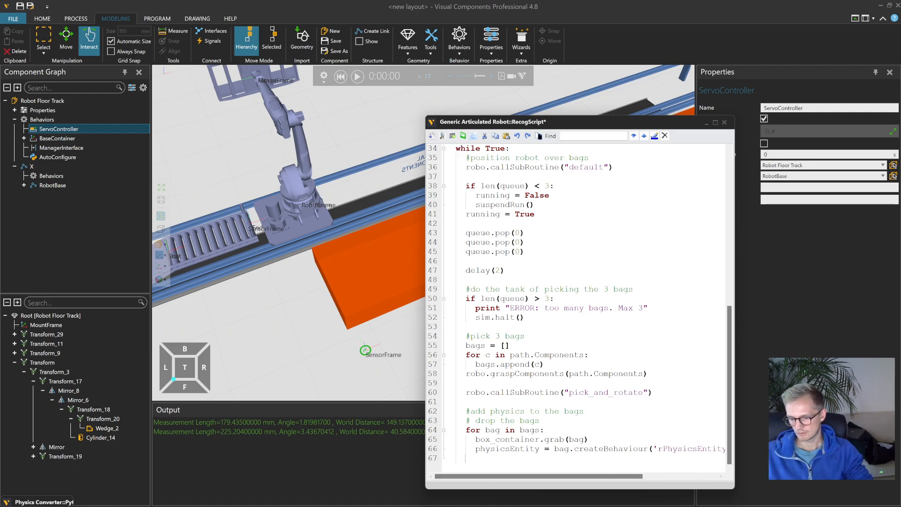
pyautogui.press('Return')
# - Begin the call floor_servo.setJointTarget(0, at the end of the work loop, leaving the target value open
pyautogui.moveTo(630, 123); pyautogui.dragTo(668, 123)
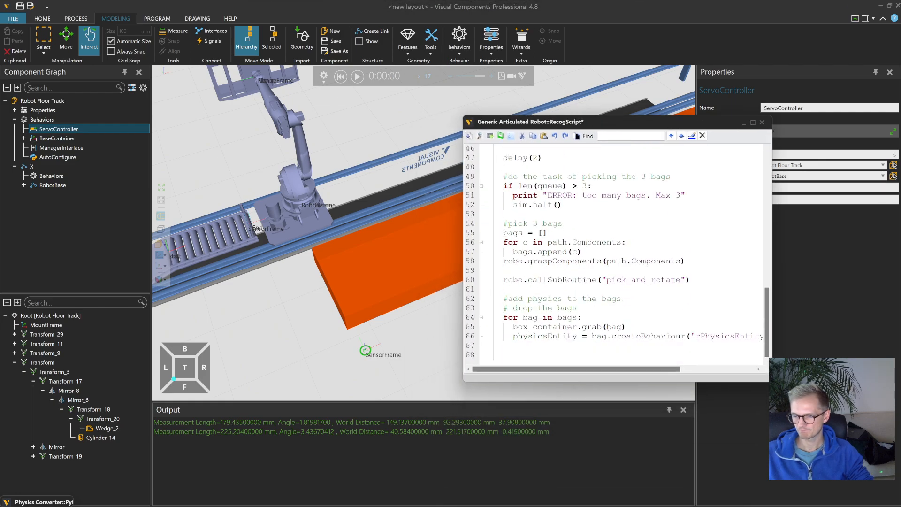
pyautogui.write('floor_servo')
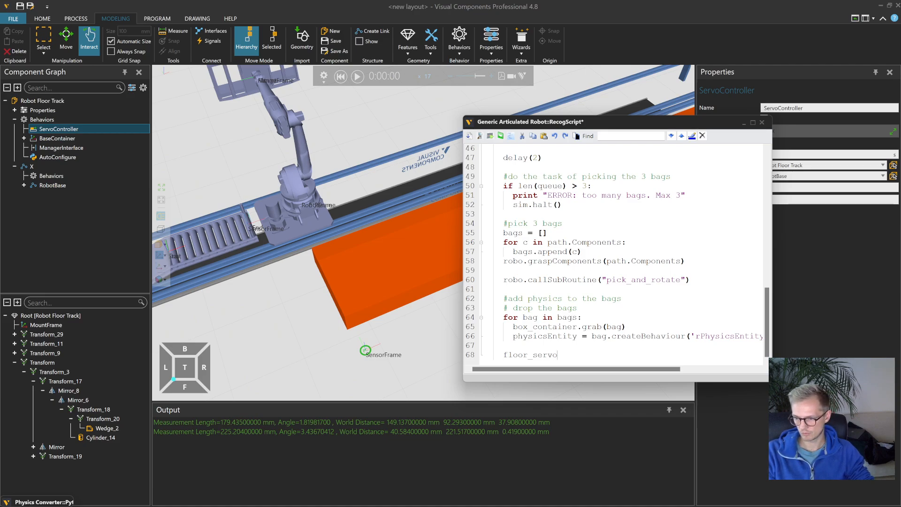
pyautogui.write('.')
pyautogui.press('Escape')
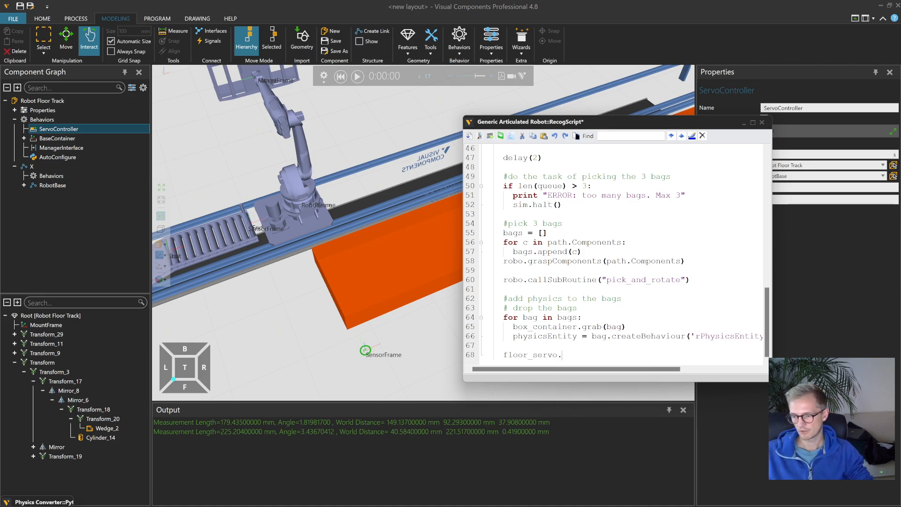
pyautogui.scroll(9, 615, 254)
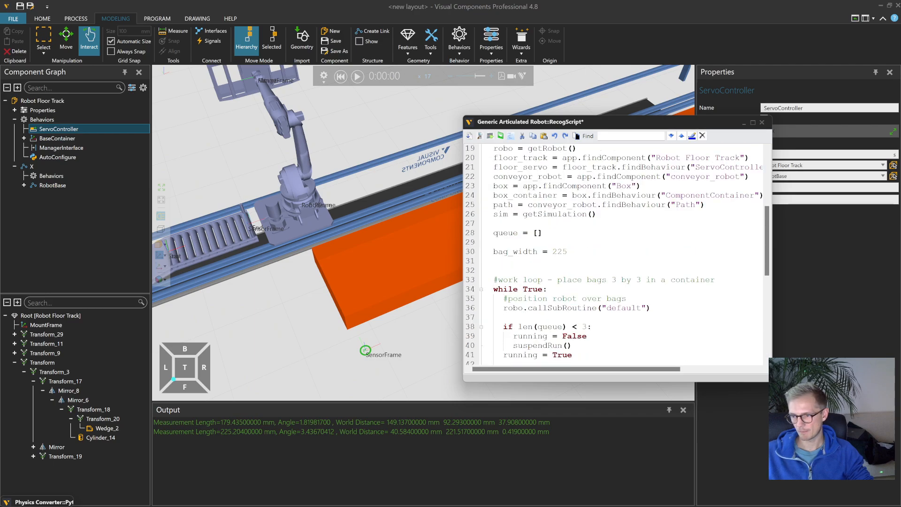
pyautogui.scroll(-9, 615, 253)
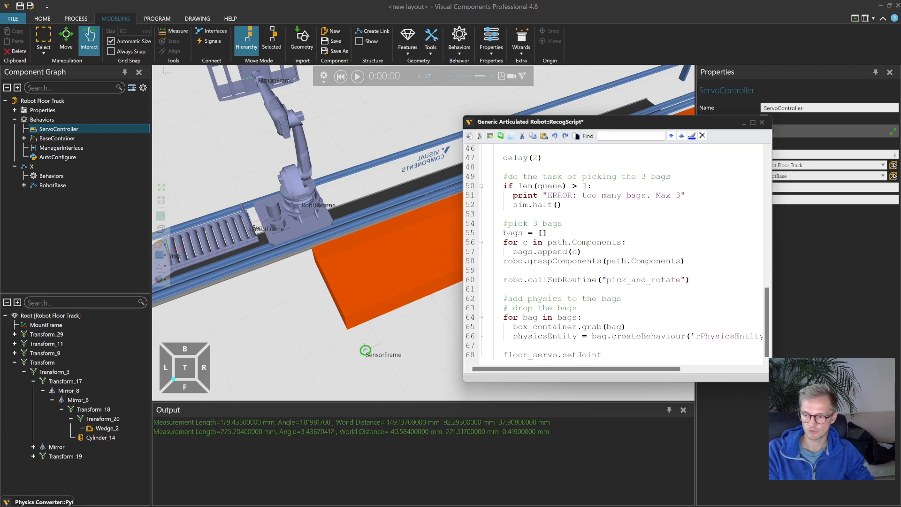
pyautogui.write('arget(0')
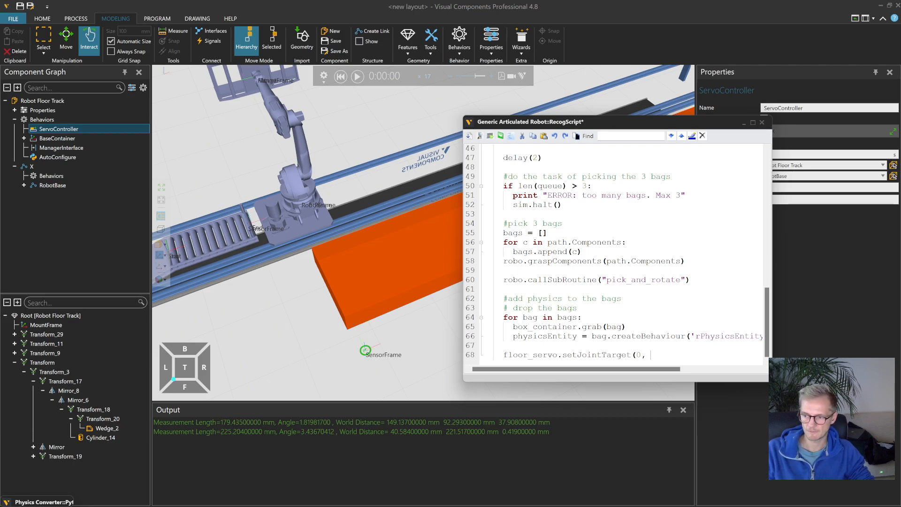
# - Insert the line curr_value = floor_servo.getJointValue(0) above the setJointTarget call and select the variable name
pyautogui.press('Return')
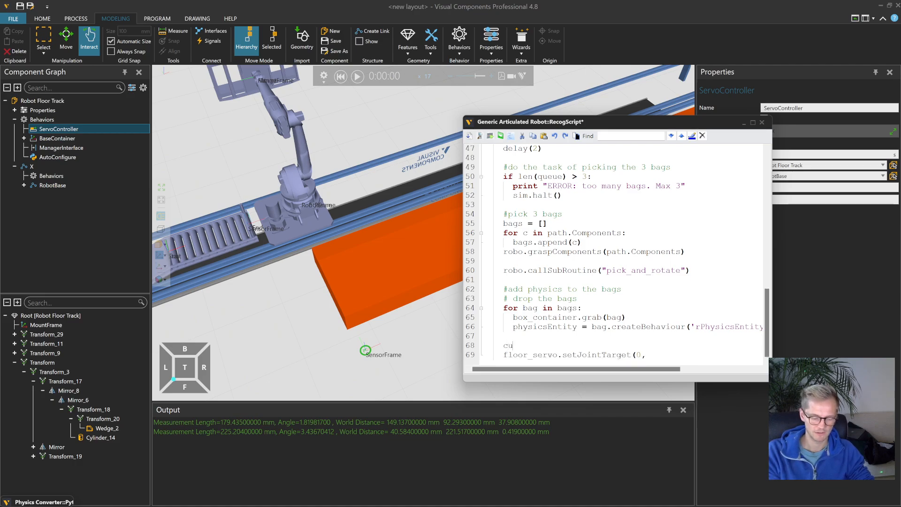
pyautogui.write('curr_value')
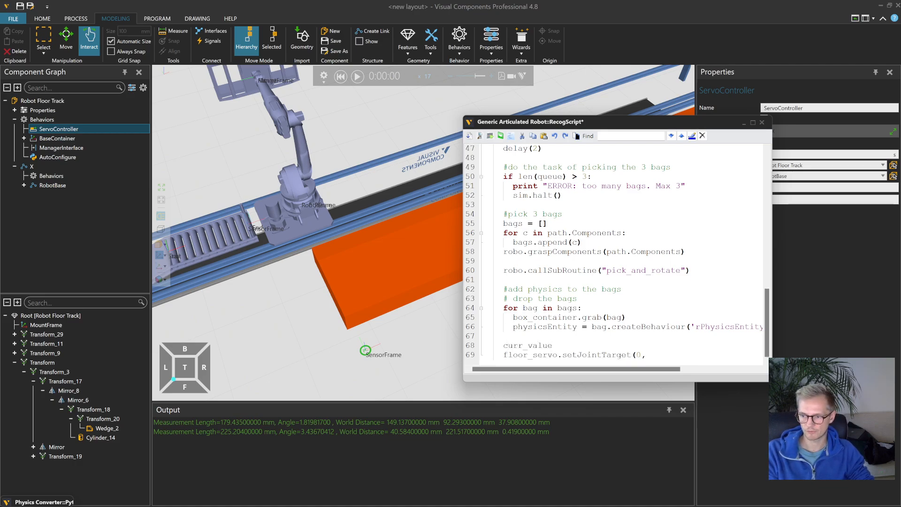
pyautogui.write('floor_servo.getJointValue(0')
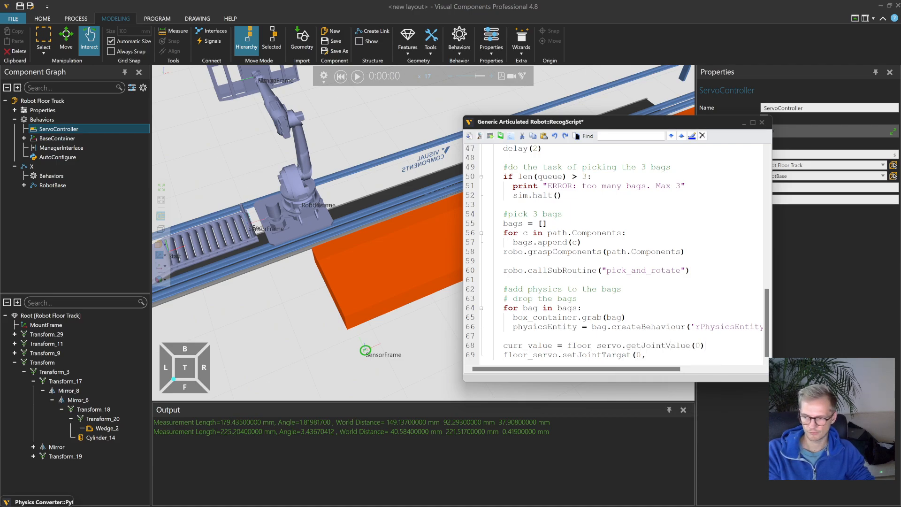
pyautogui.doubleClick(527, 346)
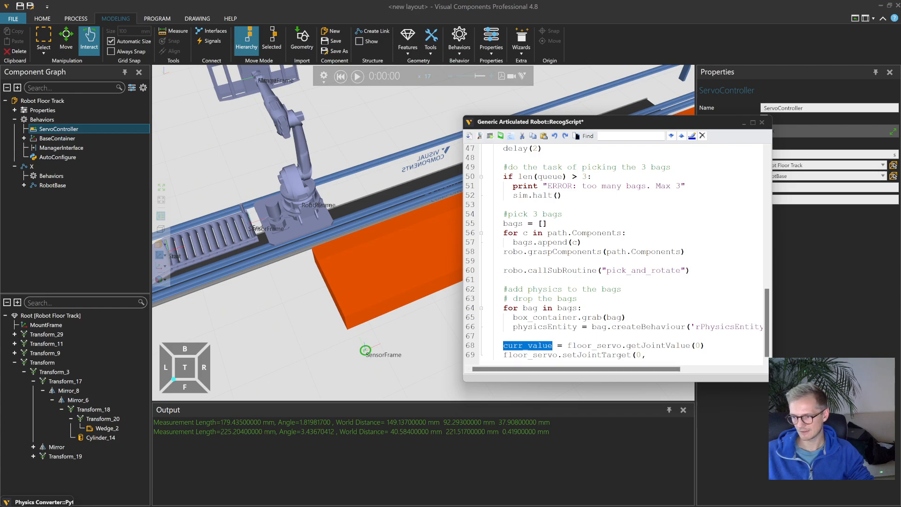
# - Complete the floor_servo.setJointTarget call in RecogScript with the target value curr_value + bag_width
pyautogui.click(651, 356)
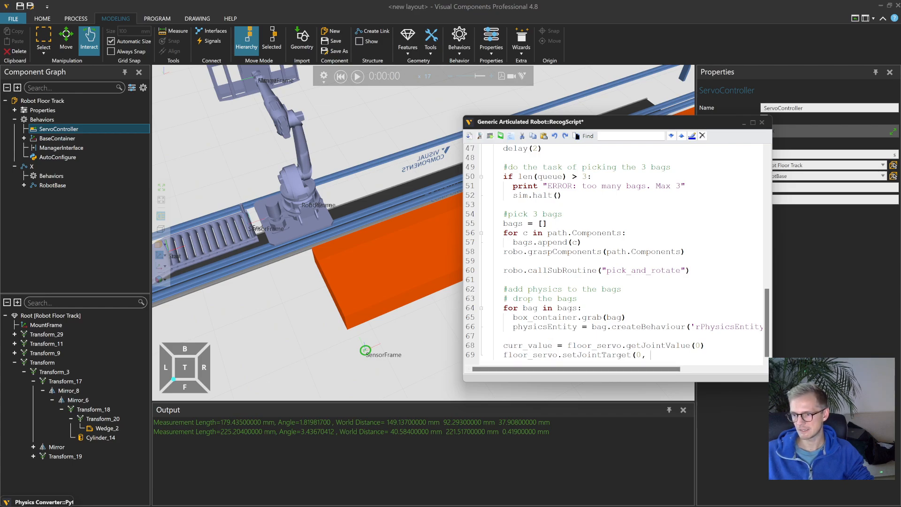
pyautogui.doubleClick(538, 347)
pyautogui.hotkey('ctrl', 'c')
pyautogui.click(653, 356)
pyautogui.hotkey('ctrl', 'v')
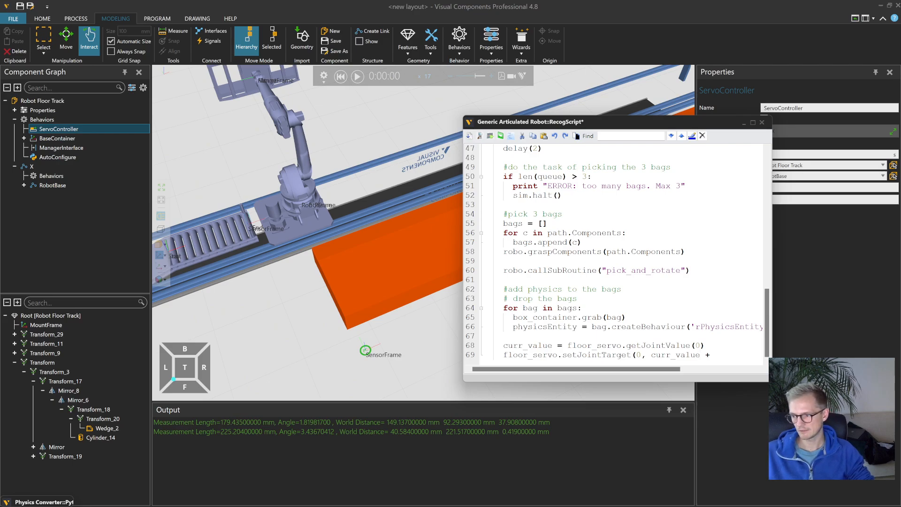
pyautogui.scroll(8, 615, 253)
pyautogui.doubleClick(515, 214)
pyautogui.scroll(-8, 515, 214)
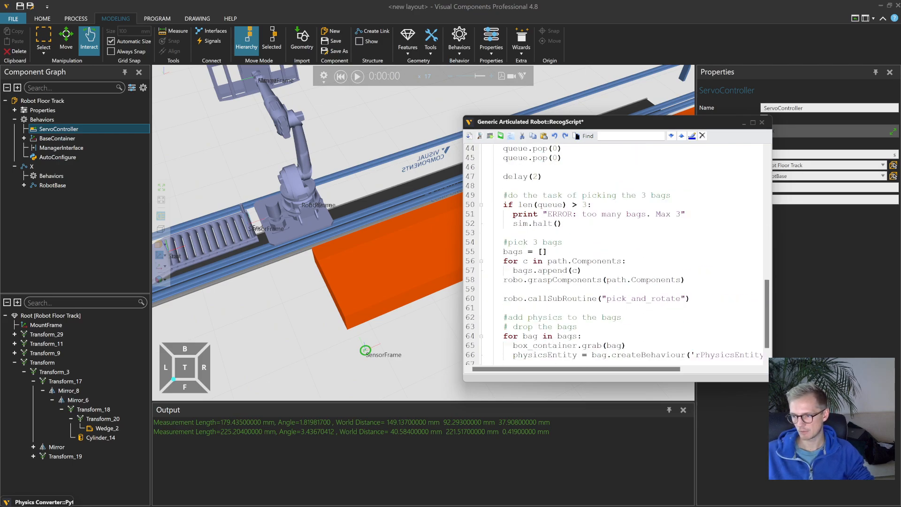
pyautogui.moveTo(770, 355); pyautogui.dragTo(865, 355)
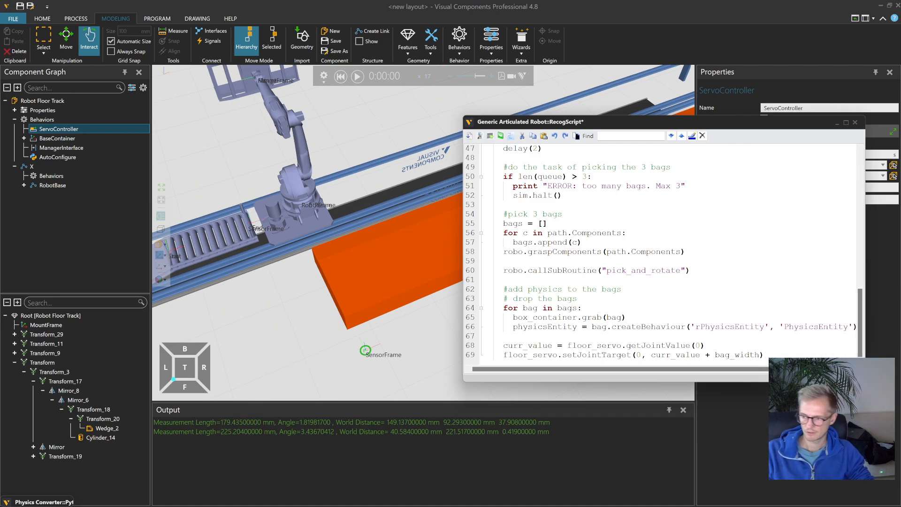
# - Add a floor_servo.move() call below the joint target line
pyautogui.press('Return')
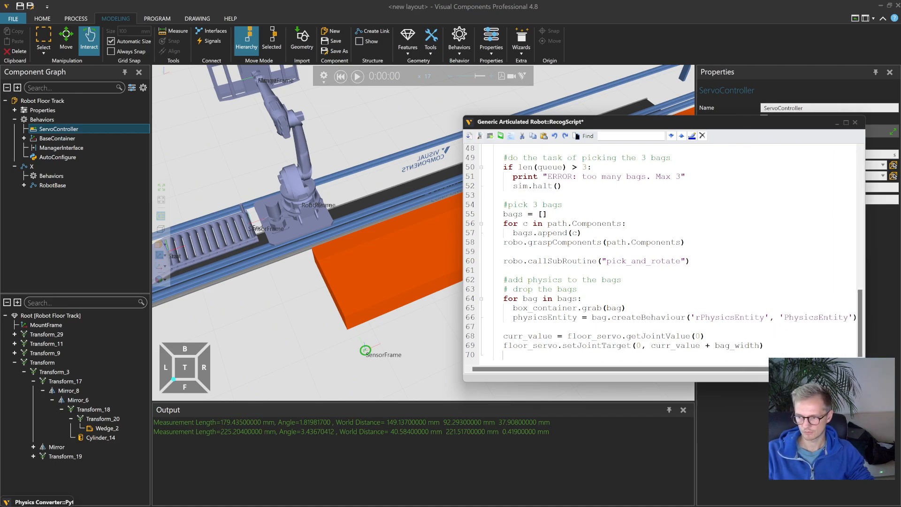
pyautogui.doubleClick(528, 346)
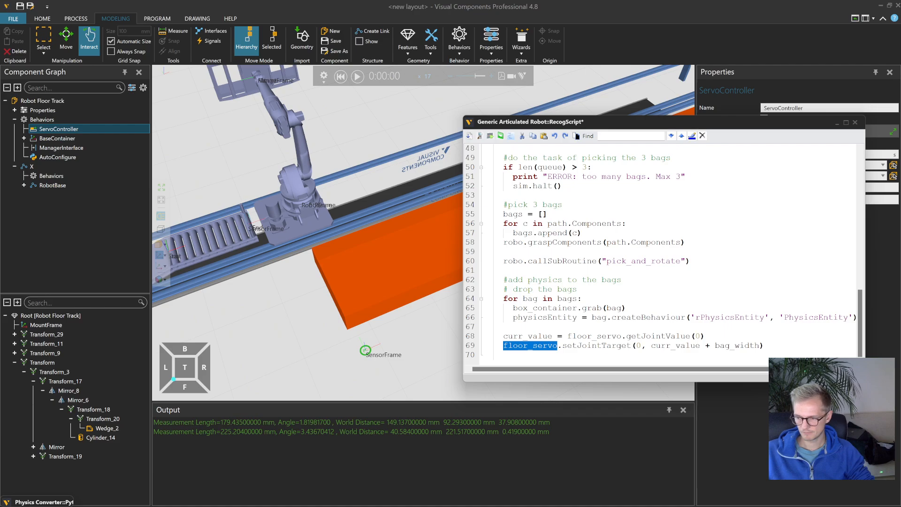
pyautogui.click(504, 355)
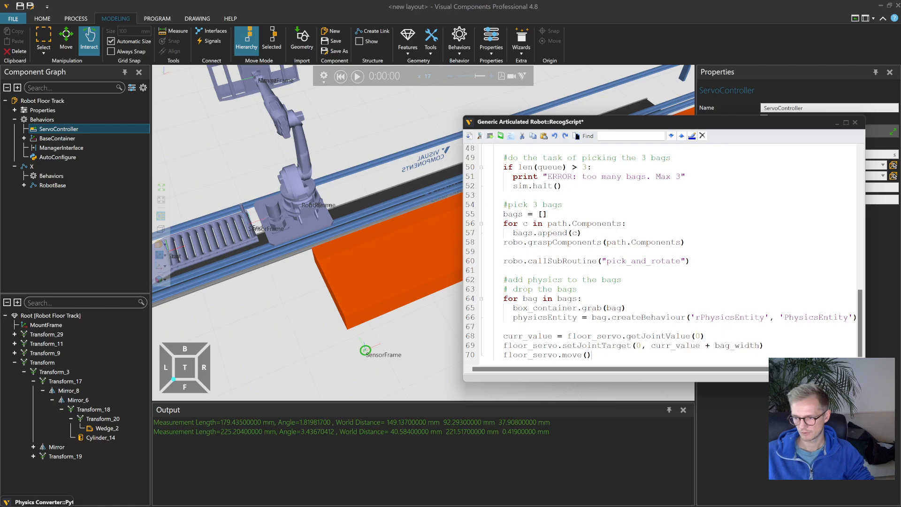
# - Add the comment "#position robot for next bag drop" above the curr_value line and save the script
pyautogui.press('Return')
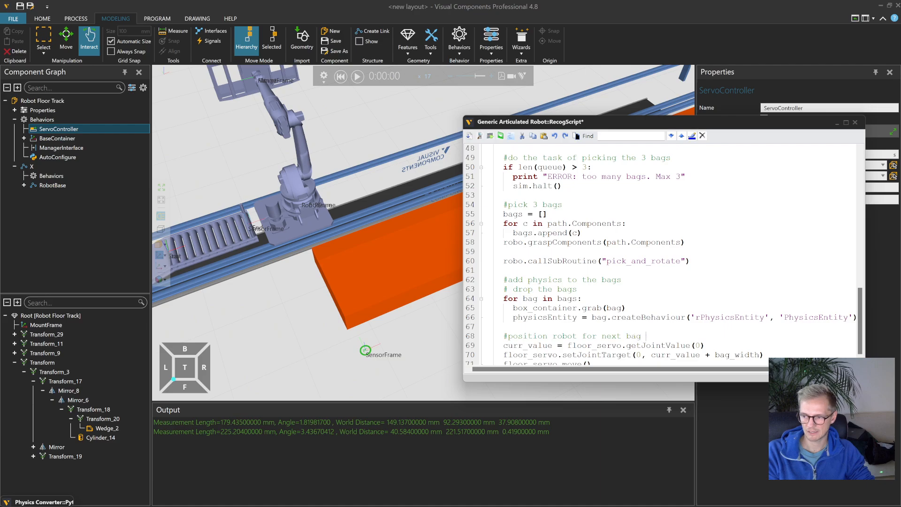
pyautogui.scroll(-1, 663, 256)
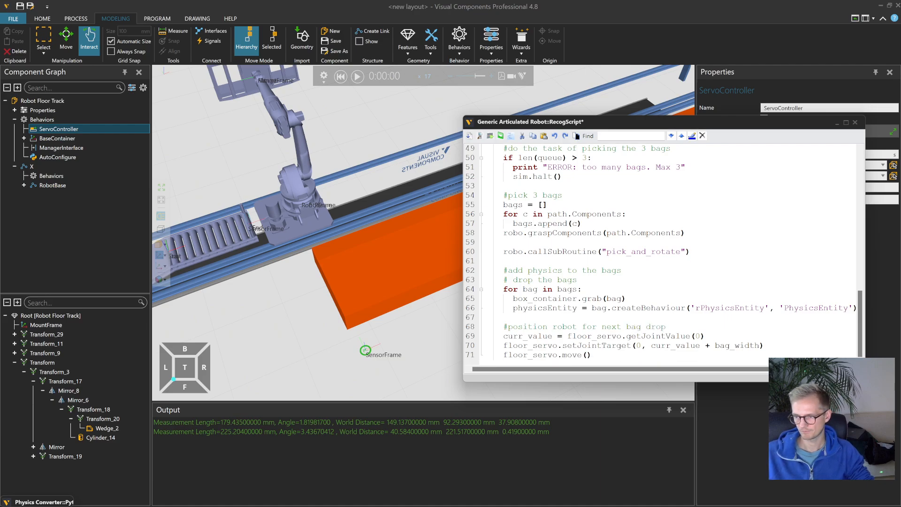
pyautogui.click(469, 136)
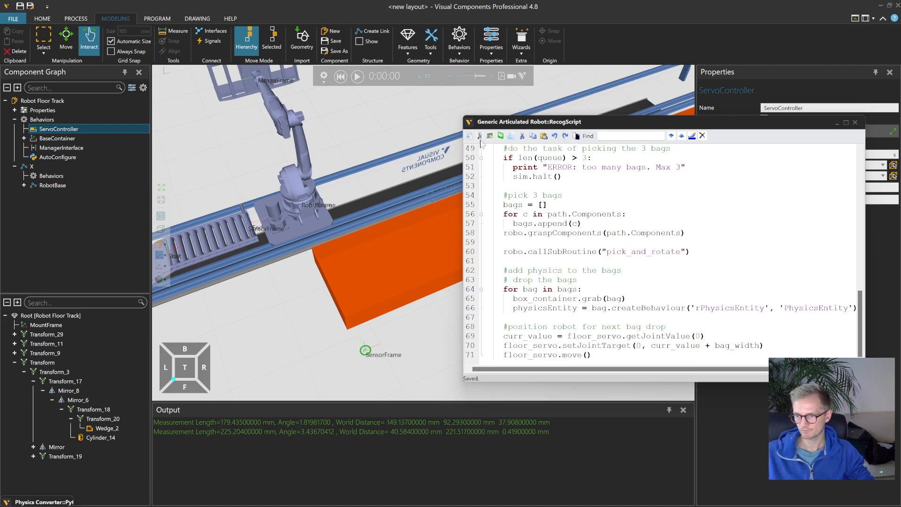
# - Review the new servo positioning lines and run the simulation to check how the robot moves along the track between bag drops
pyautogui.doubleClick(524, 338)
pyautogui.doubleClick(737, 346)
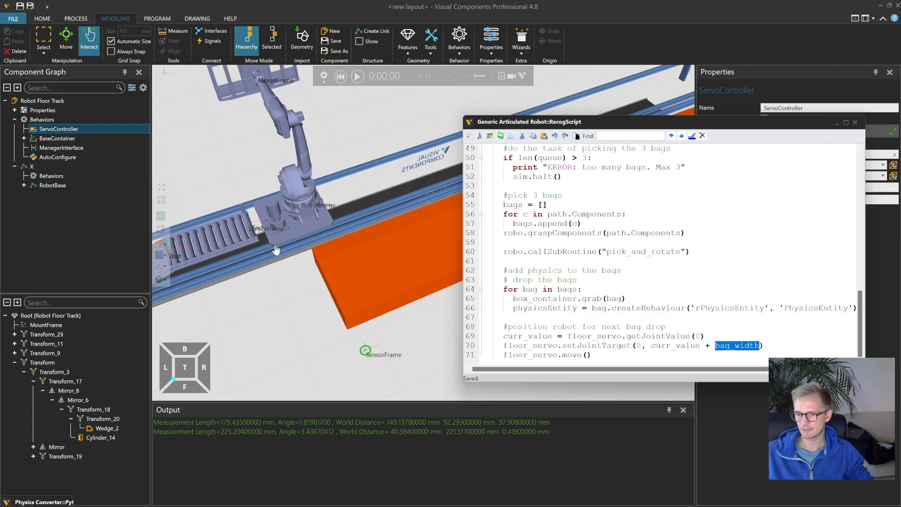
pyautogui.moveTo(593, 355); pyautogui.dragTo(503, 355)
pyautogui.click(357, 76)
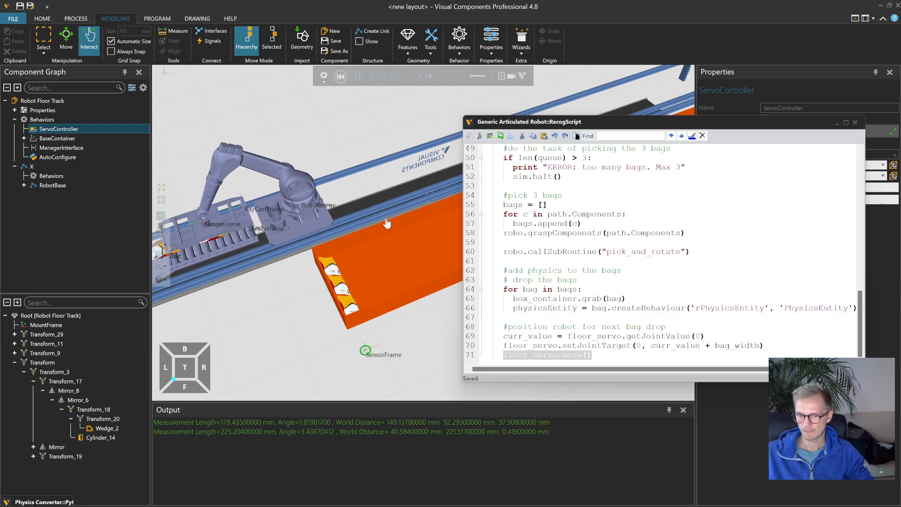
pyautogui.moveTo(376, 226); pyautogui.dragTo(420, 224, button='middle')
pyautogui.moveTo(405, 217); pyautogui.dragTo(396, 166, button='right')
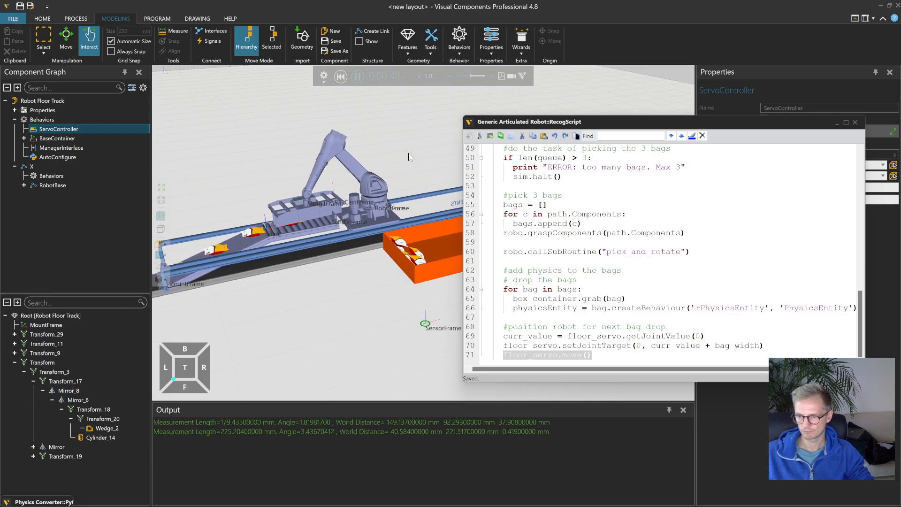
pyautogui.click(593, 355)
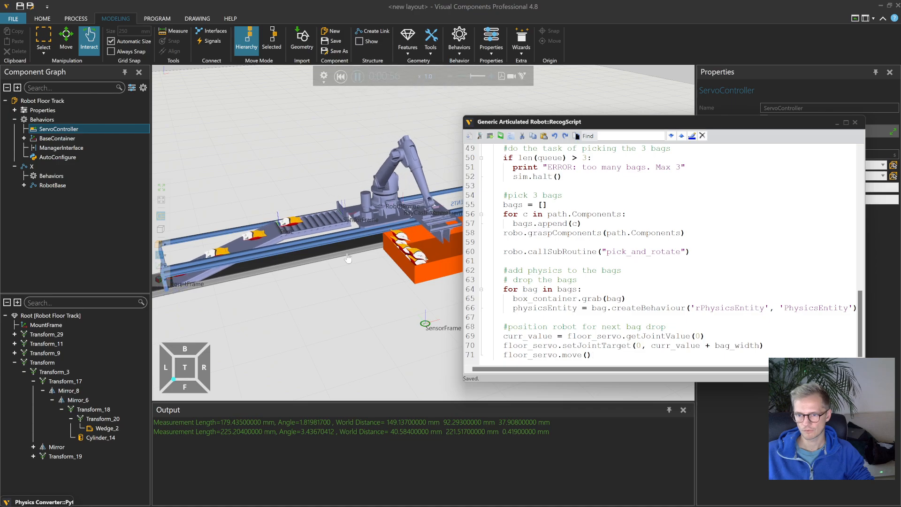
# - Inspect the floor track's X link while the simulation runs, and reset the simulation
pyautogui.click(365, 225)
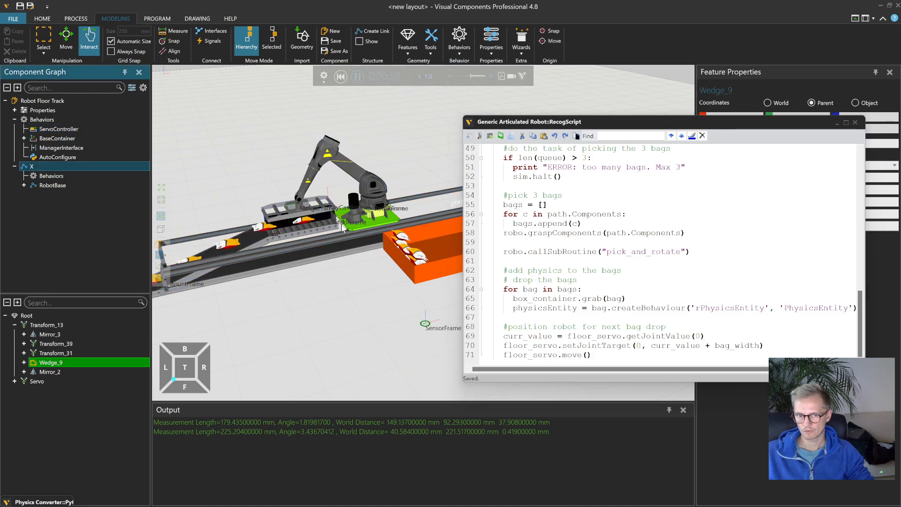
pyautogui.click(54, 168)
pyautogui.moveTo(642, 124)
pyautogui.mouseDown()
pyautogui.moveTo(446, 161)
pyautogui.moveTo(501, 157)
pyautogui.moveTo(574, 127)
pyautogui.moveTo(629, 127)
pyautogui.mouseUp()
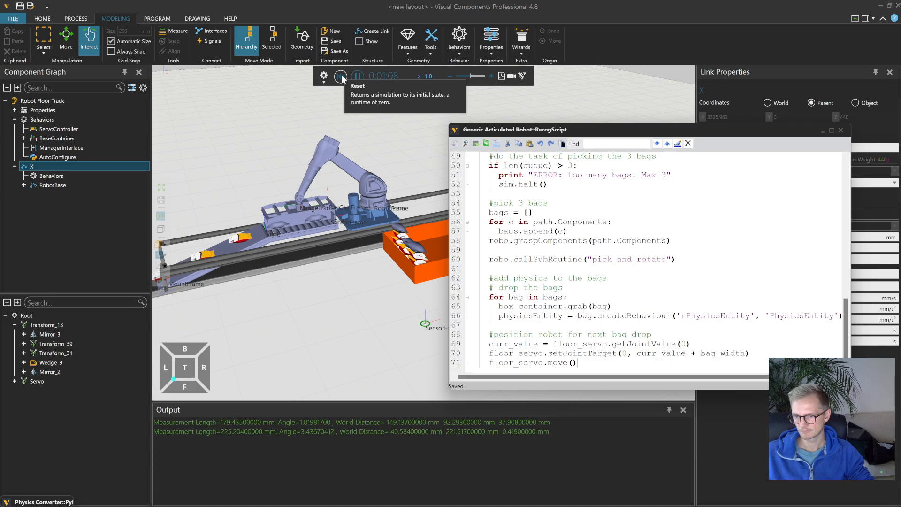
pyautogui.moveTo(394, 131); pyautogui.dragTo(407, 158, button='right')
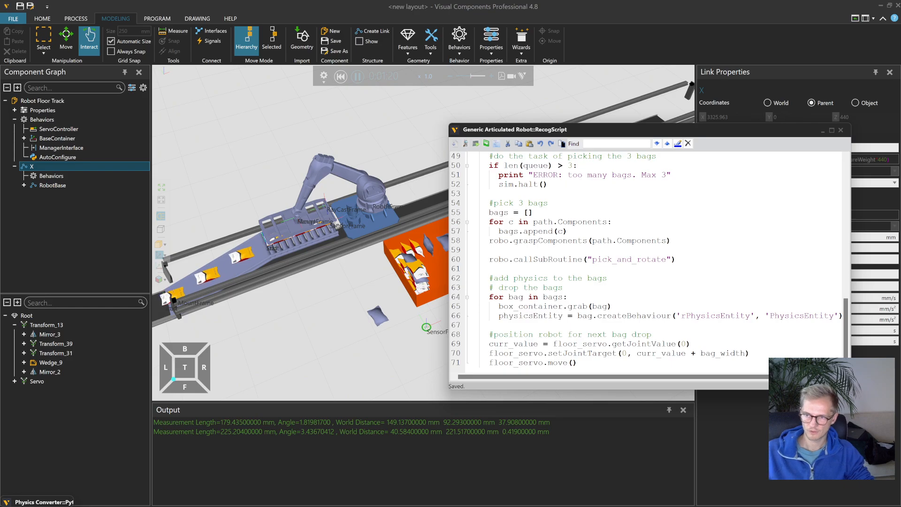
pyautogui.click(341, 77)
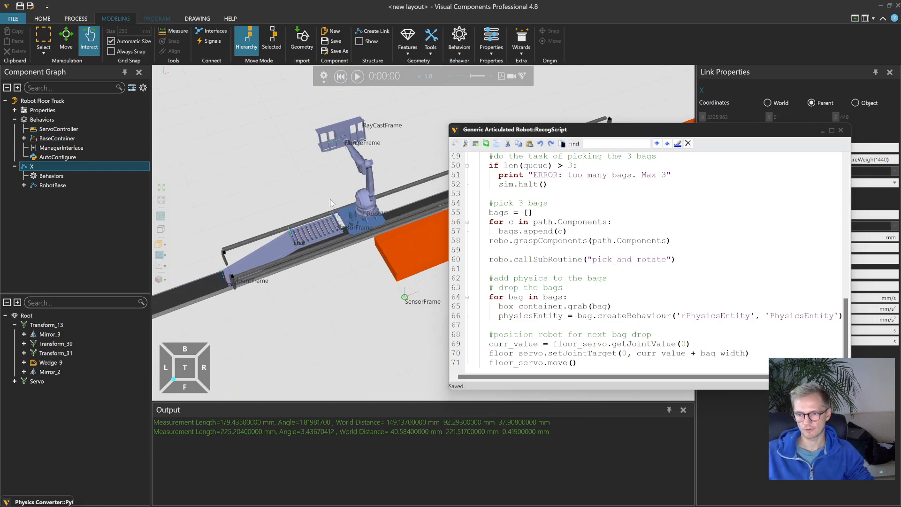
# - Examine the robot poses at P1 and P2 in the default routine and the motion statements in pick_and_rotate
pyautogui.click(411, 203)
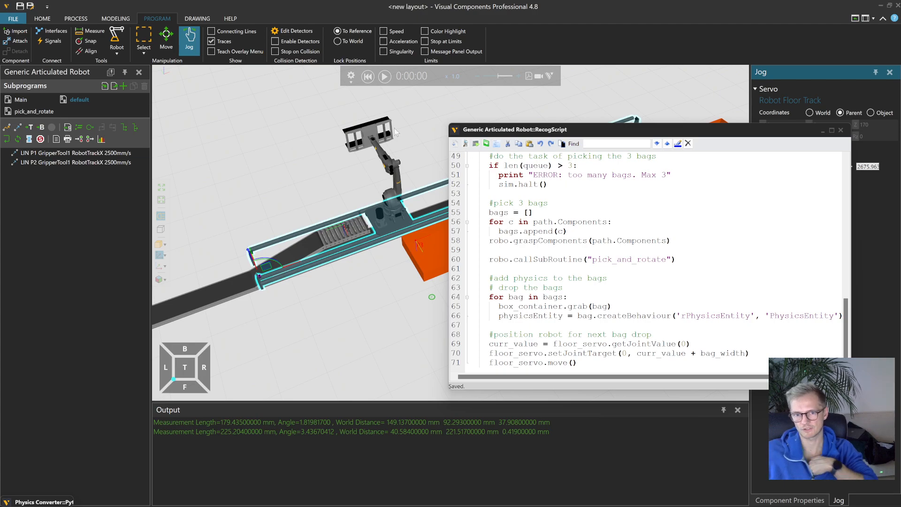
pyautogui.moveTo(623, 135); pyautogui.dragTo(594, 241)
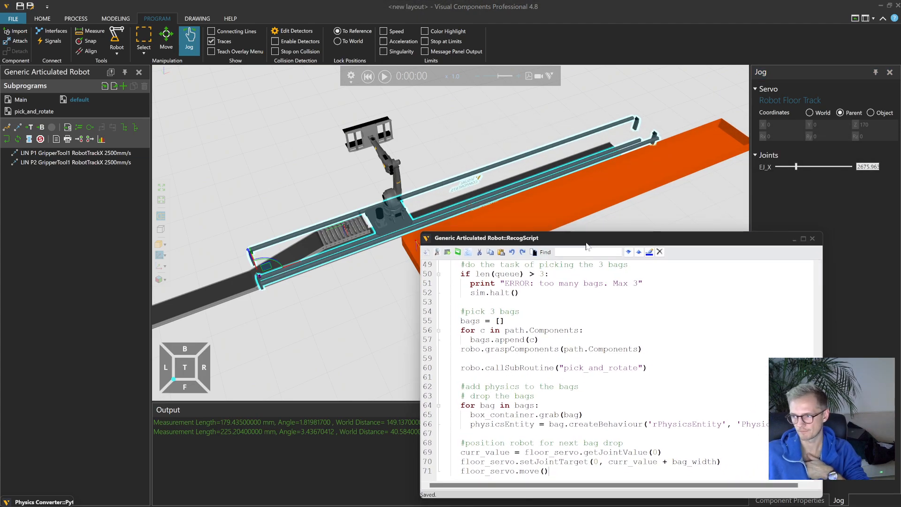
pyautogui.click(78, 153)
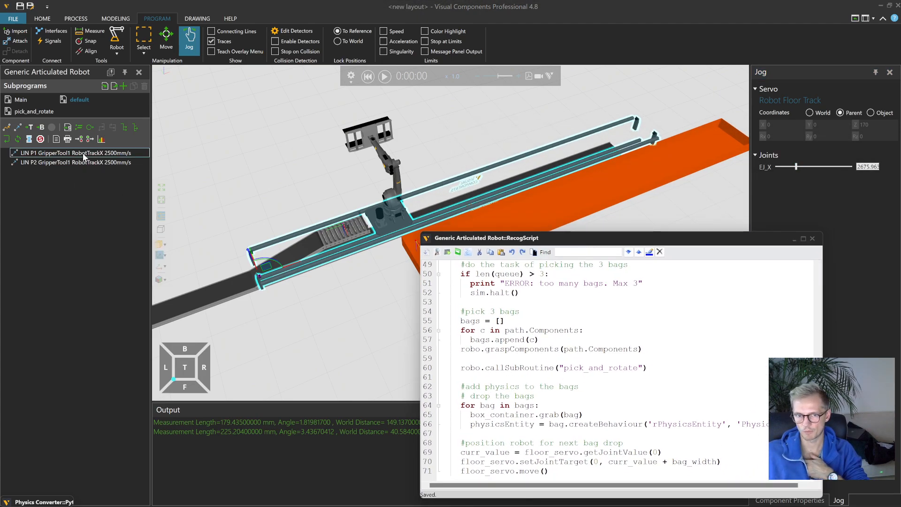
pyautogui.moveTo(698, 240); pyautogui.dragTo(601, 230)
pyautogui.click(87, 163)
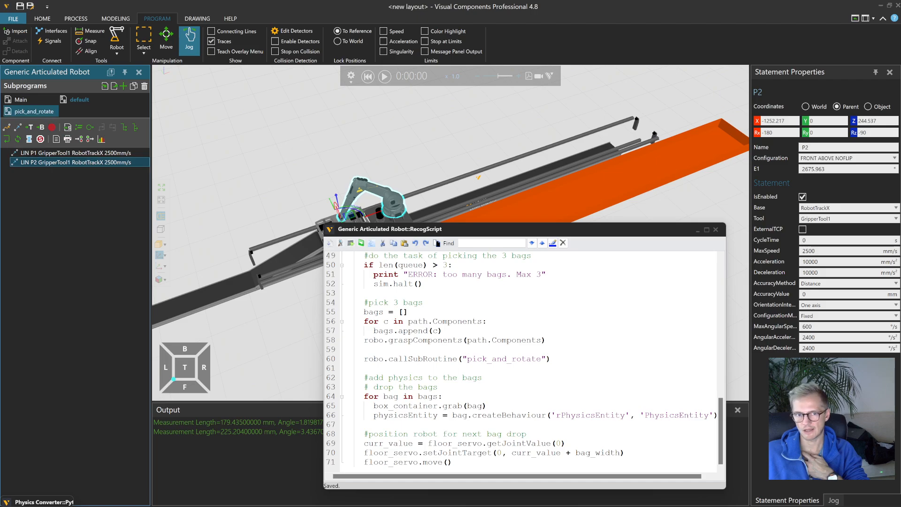
pyautogui.click(34, 111)
pyautogui.click(81, 163)
pyautogui.click(78, 172)
pyautogui.click(75, 99)
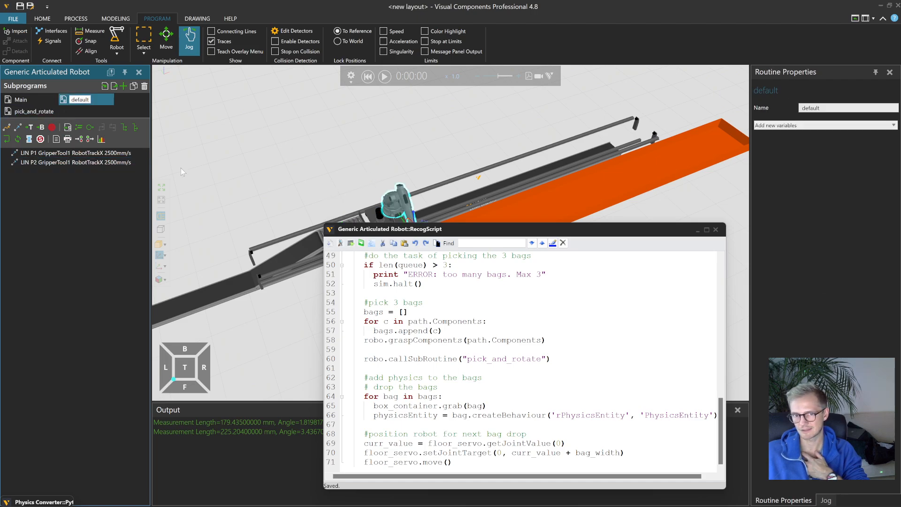
# - Jog the robot along the floor track, away from the infeed conveyor, with the gripper over the orange container
pyautogui.moveTo(440, 231); pyautogui.dragTo(570, 228)
pyautogui.moveTo(374, 234); pyautogui.dragTo(385, 221, button='right')
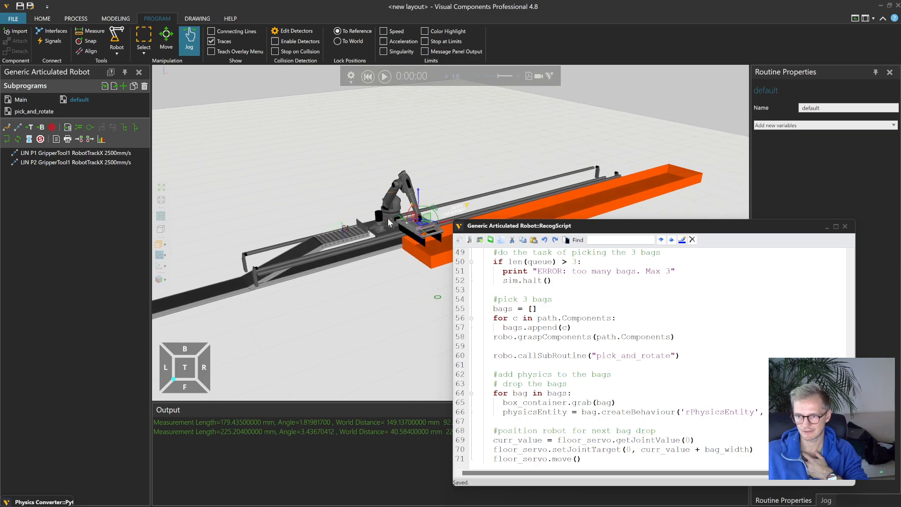
pyautogui.moveTo(379, 241); pyautogui.dragTo(446, 151)
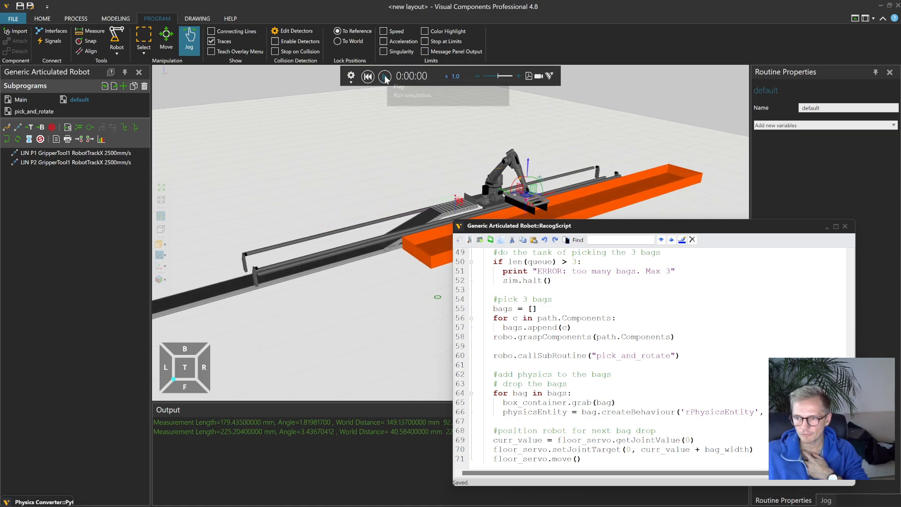
# - Change the joint target offset to bag_width*10 and save the script
pyautogui.click(750, 449)
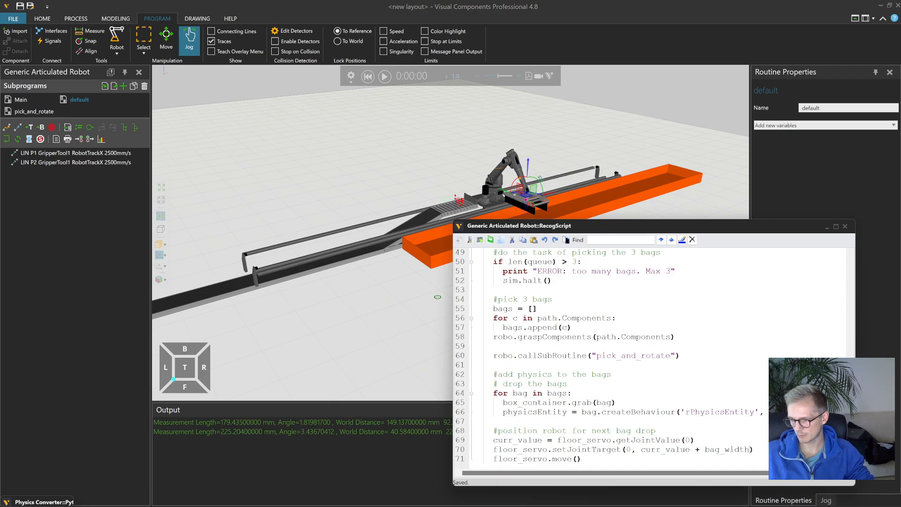
pyautogui.write('*10')
pyautogui.hotkey('ctrl', 's')
# - Rerun the simulation, slow it to 0.34 to watch the robot's track movement and bag pickup, and reset it
pyautogui.click(369, 77)
pyautogui.click(386, 78)
pyautogui.moveTo(500, 78); pyautogui.dragTo(500, 79)
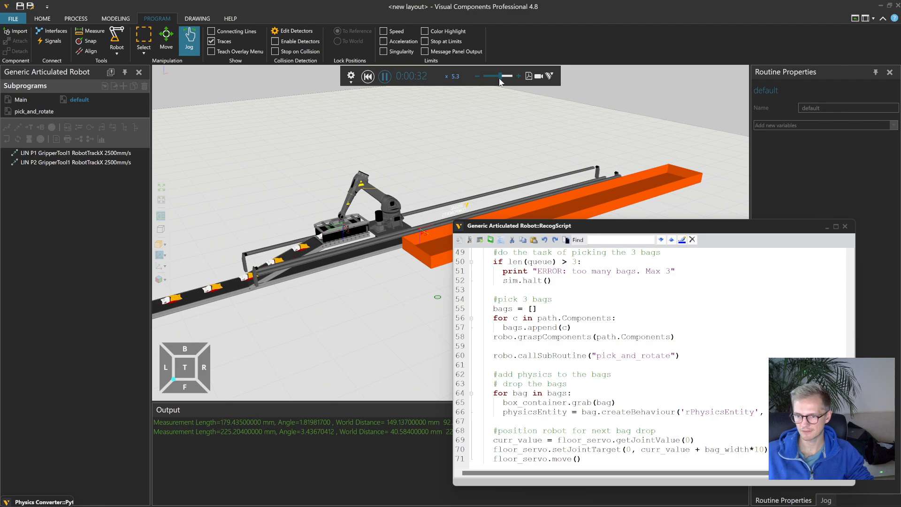
pyautogui.moveTo(500, 80); pyautogui.dragTo(497, 81)
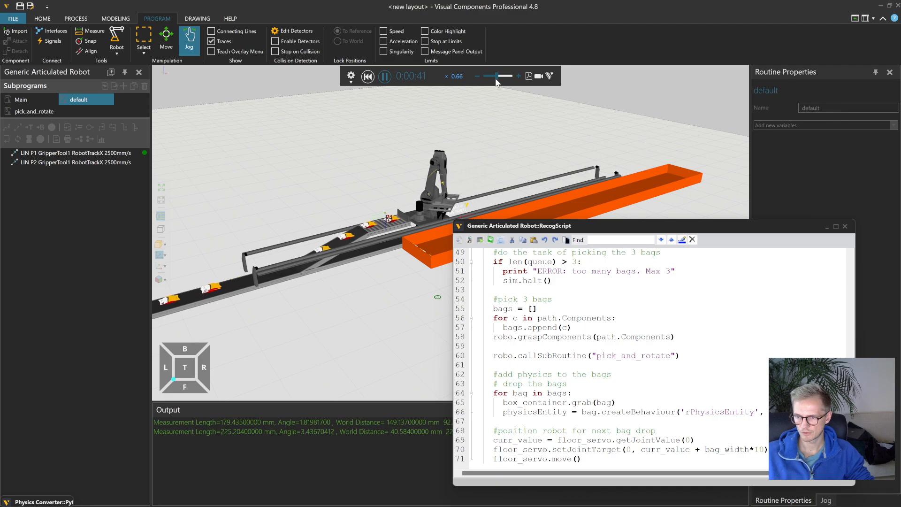
pyautogui.moveTo(496, 79); pyautogui.dragTo(493, 79)
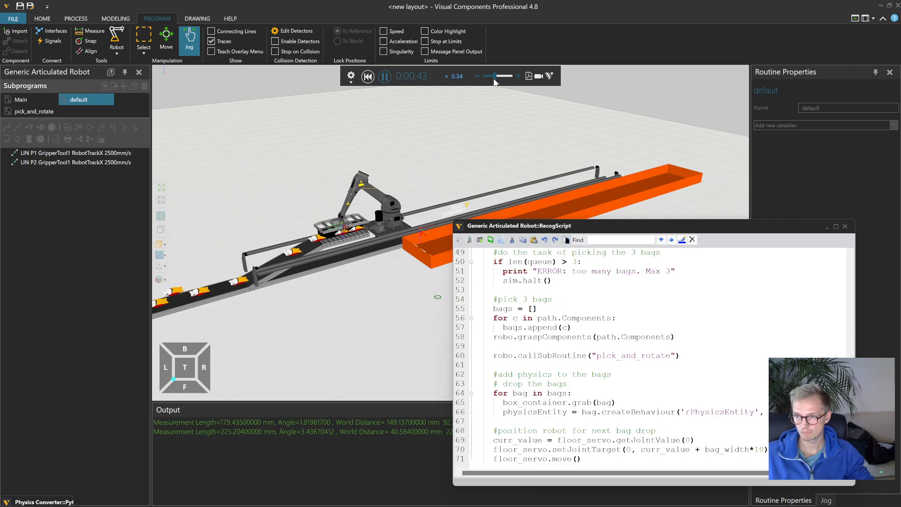
pyautogui.moveTo(446, 133); pyautogui.dragTo(393, 186, button='right')
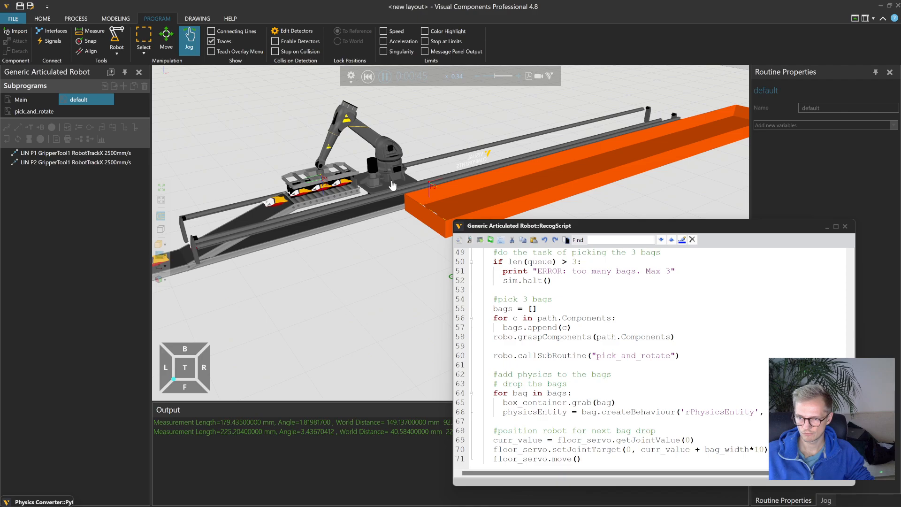
pyautogui.click(368, 76)
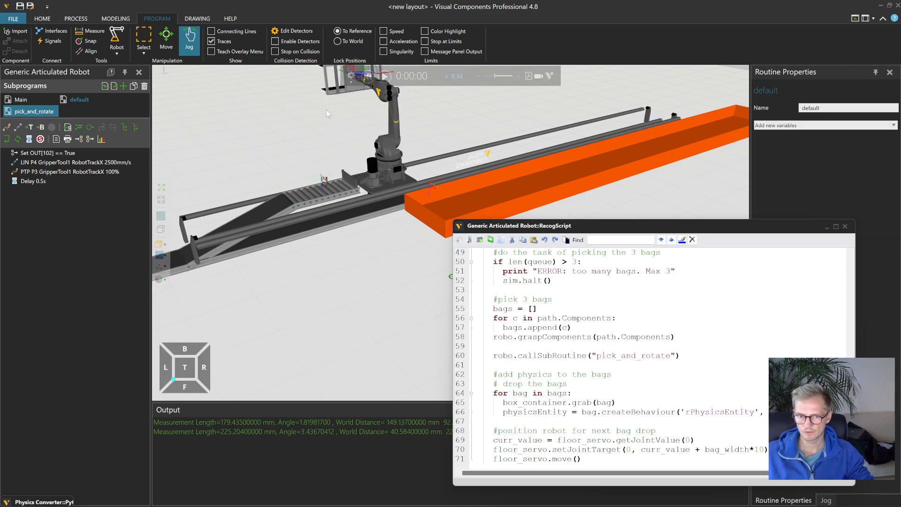
# - Compare the properties and robot pose of P4 in pick_and_rotate with those of P1 in the default routine
pyautogui.click(75, 161)
pyautogui.moveTo(628, 230); pyautogui.dragTo(499, 231)
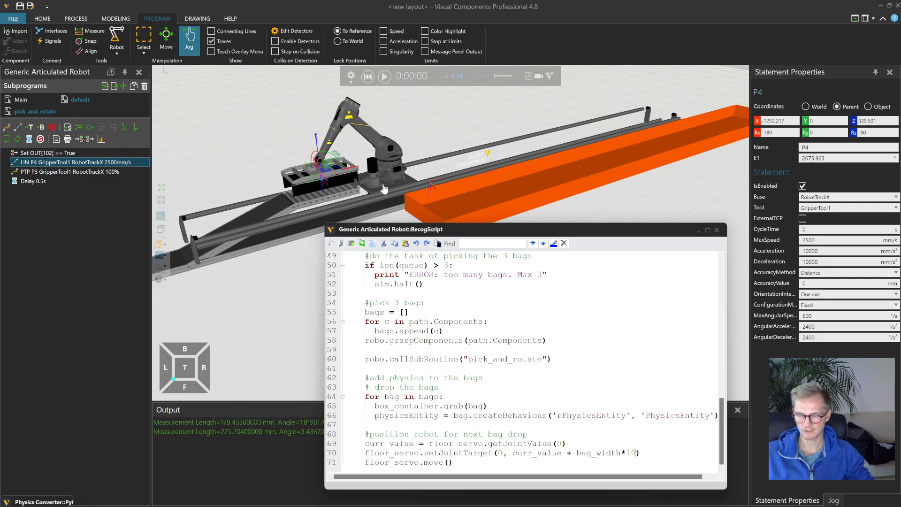
pyautogui.click(69, 99)
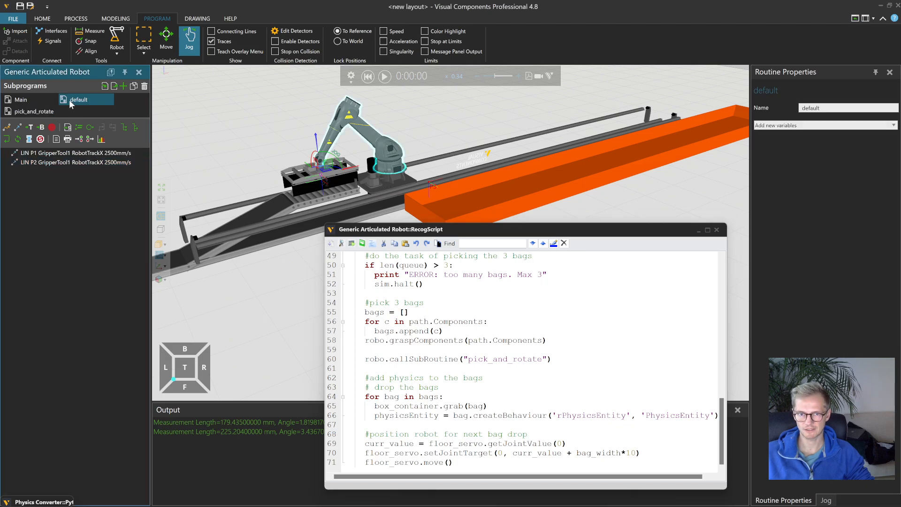
pyautogui.click(78, 155)
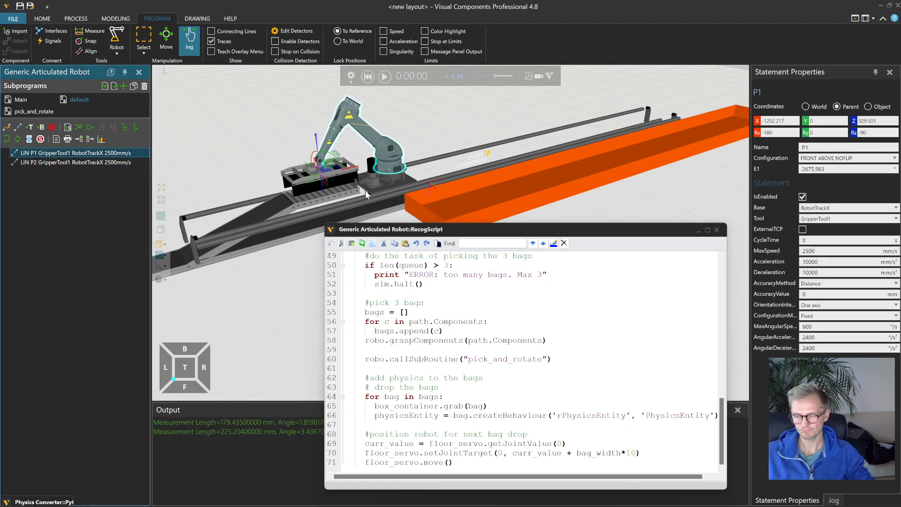
pyautogui.moveTo(396, 191)
pyautogui.mouseDown(button='right')
pyautogui.moveTo(397, 220)
pyautogui.moveTo(397, 182)
pyautogui.mouseUp(button='right')
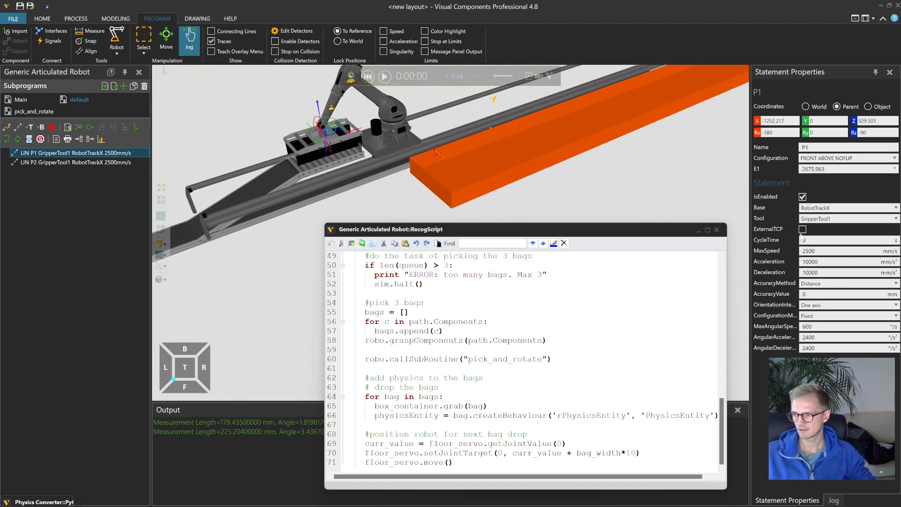
# - Enable ExternalTCP for P2 in the default routine, start the simulation and clear the output messages
pyautogui.click(89, 163)
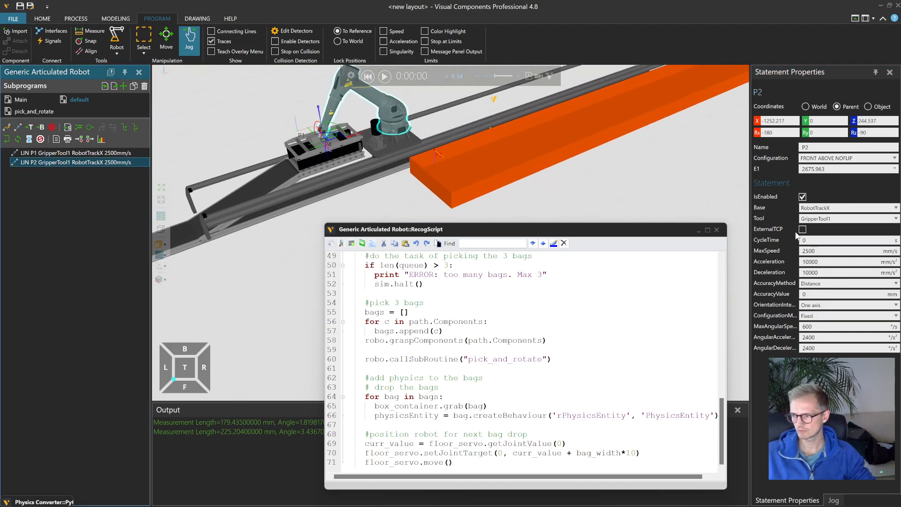
pyautogui.click(385, 78)
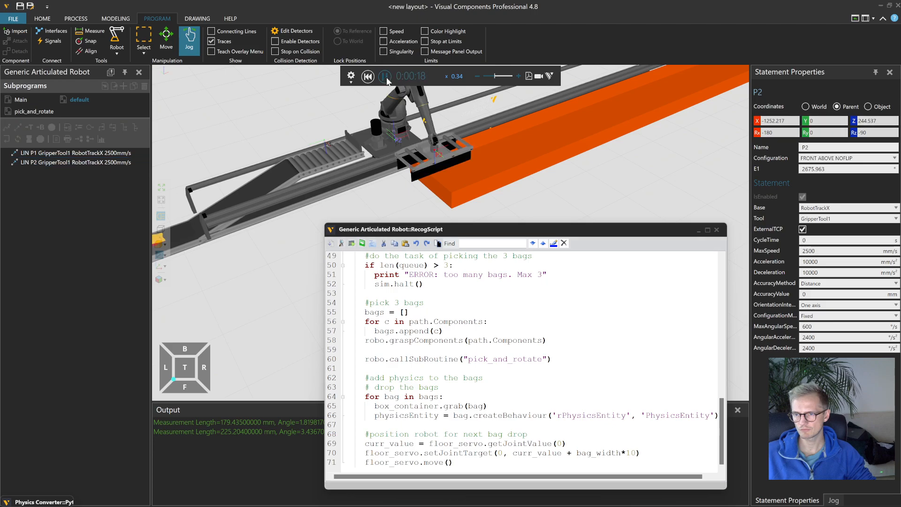
pyautogui.rightClick(281, 429)
pyautogui.click(301, 436)
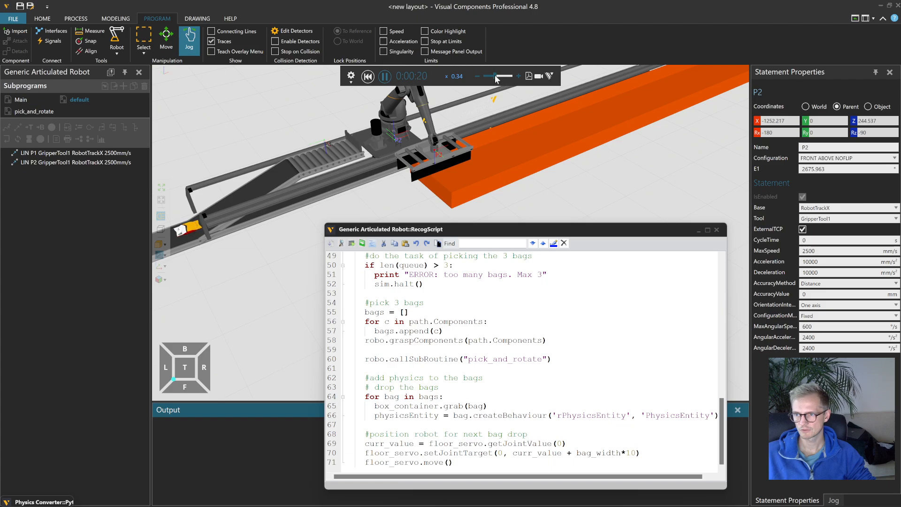
# - Raise the simulation speed to 1.2 and watch how the robot moves between the bag pickup and the container
pyautogui.moveTo(497, 79); pyautogui.dragTo(501, 78)
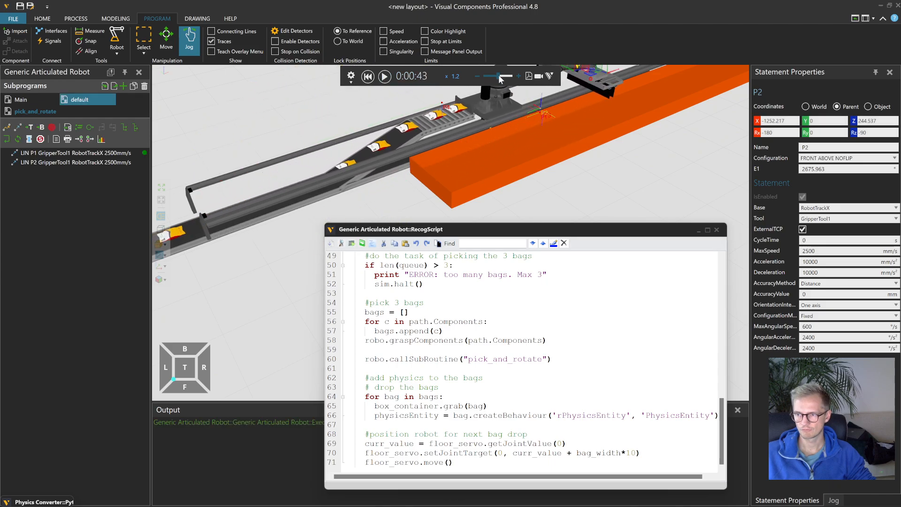
pyautogui.click(385, 76)
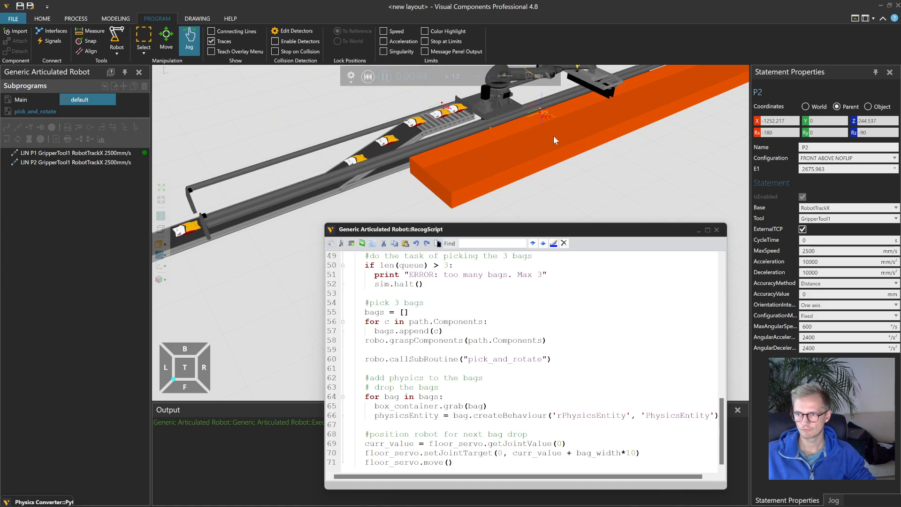
pyautogui.moveTo(599, 183); pyautogui.dragTo(591, 159, button='middle')
pyautogui.moveTo(478, 231); pyautogui.dragTo(518, 245)
# - Reset the simulation, disable ExternalTCP for P2 again and return the robot to its initial pose
pyautogui.click(371, 78)
pyautogui.click(143, 153)
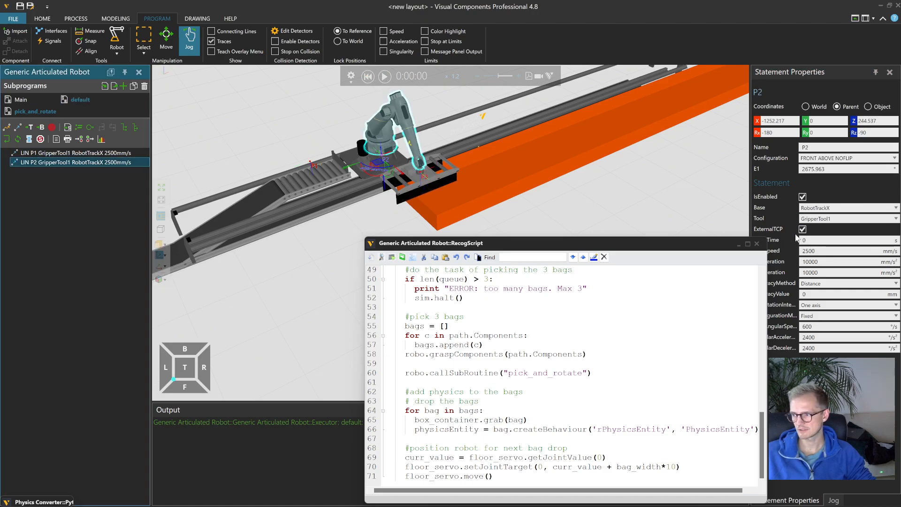
pyautogui.moveTo(710, 247); pyautogui.dragTo(687, 230)
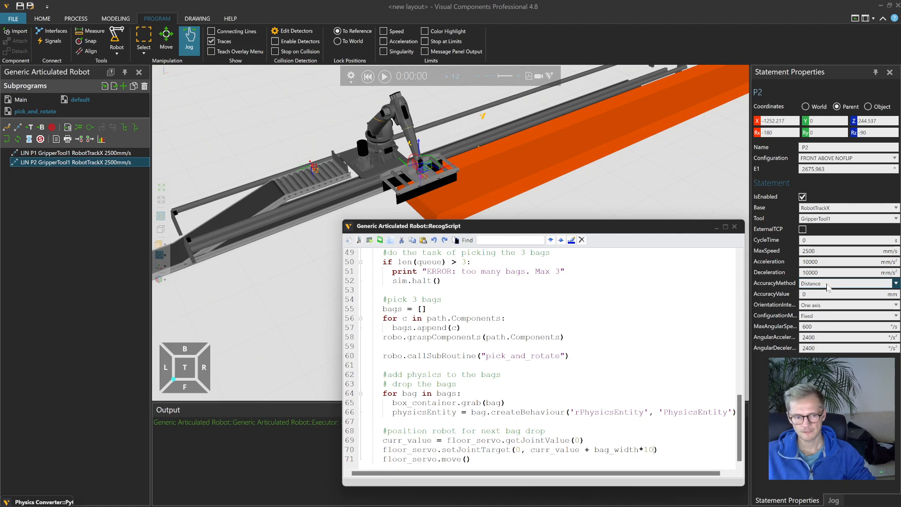
pyautogui.click(368, 77)
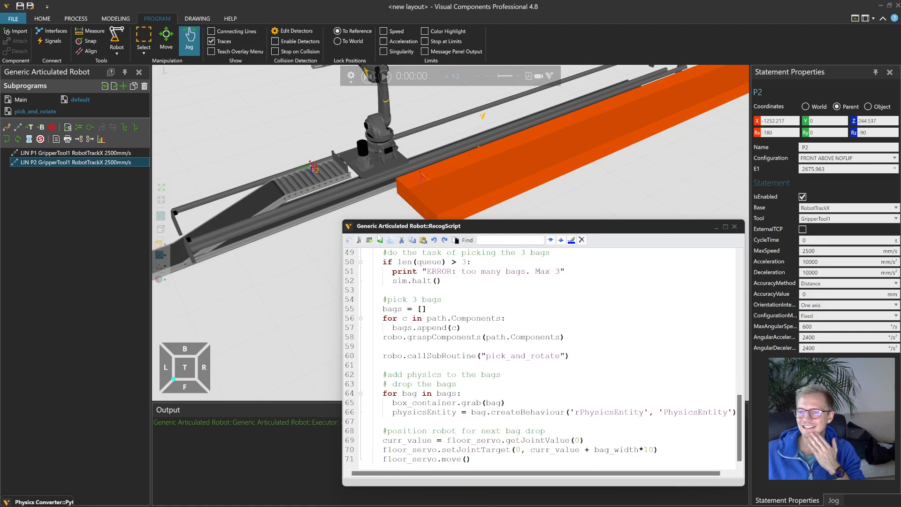
# - Rerun the simulation, slow it to 0.05 to inspect the robot's return to the bag pickup, restore speed 1.0 and reset it
pyautogui.scroll(-2, 275, 298)
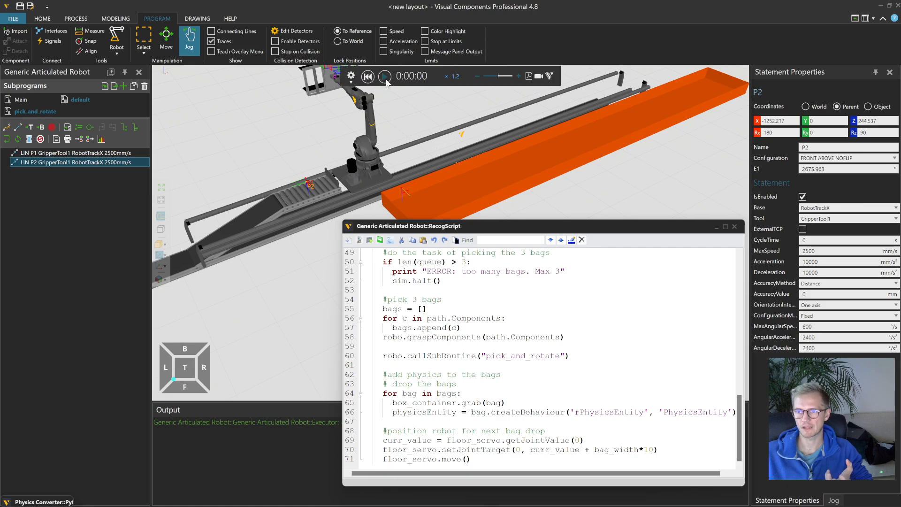
pyautogui.click(385, 76)
pyautogui.moveTo(498, 76); pyautogui.dragTo(501, 76)
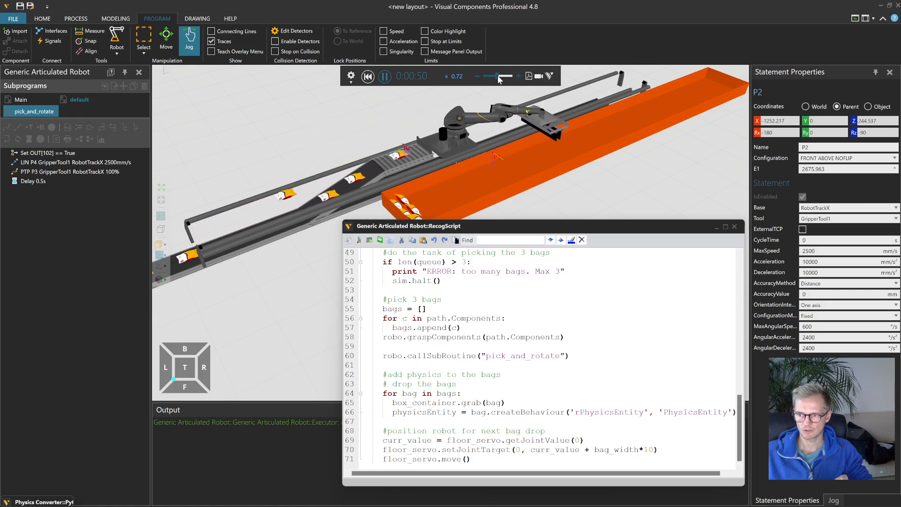
pyautogui.scroll(2, 416, 169)
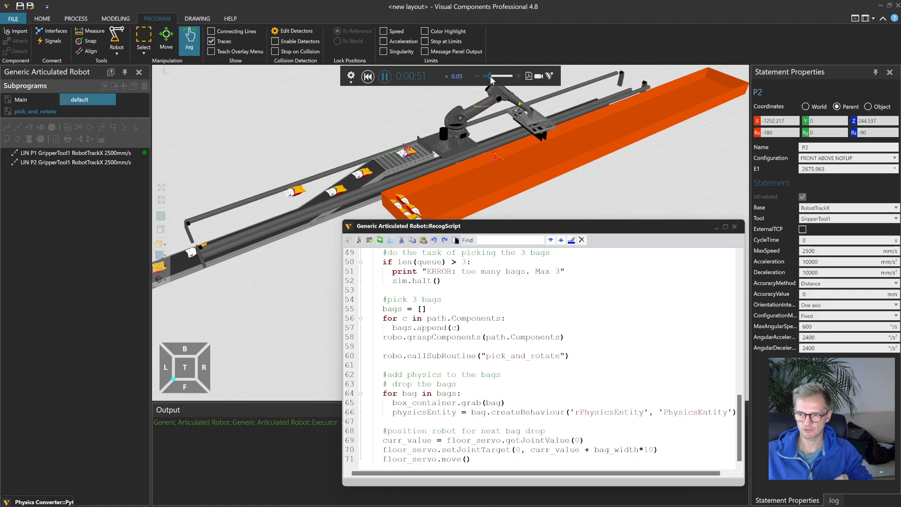
pyautogui.scroll(2, 450, 159)
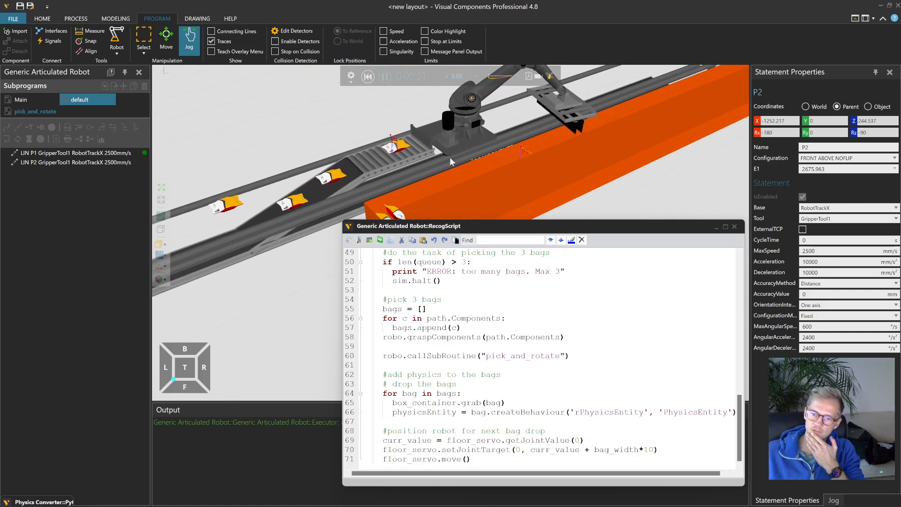
pyautogui.scroll(-3, 450, 159)
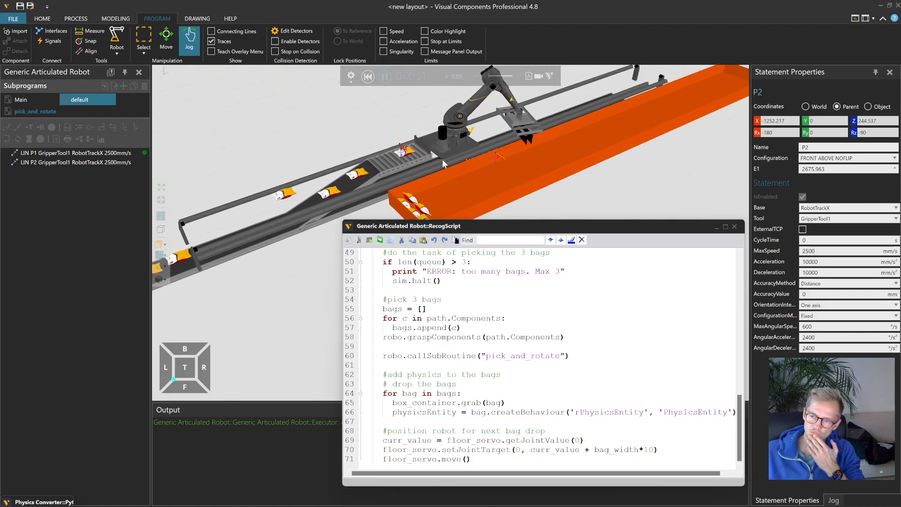
pyautogui.scroll(3, 440, 159)
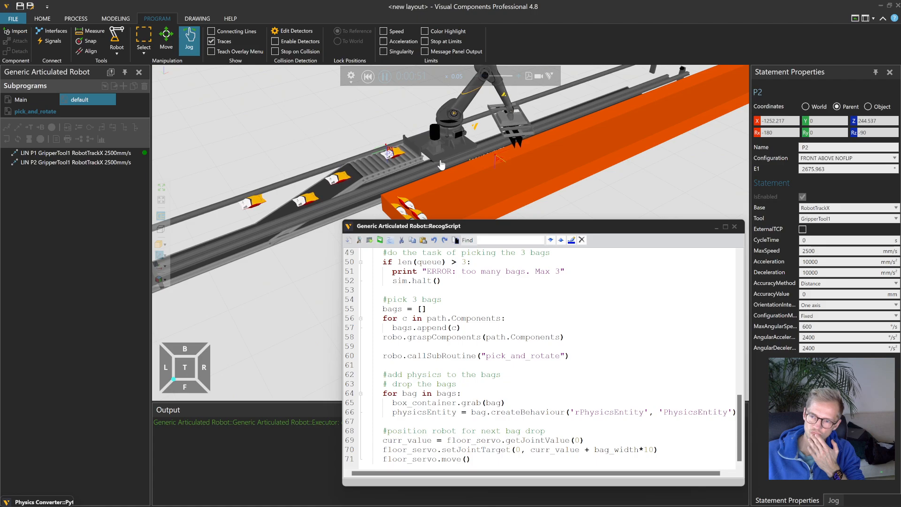
pyautogui.click(487, 76)
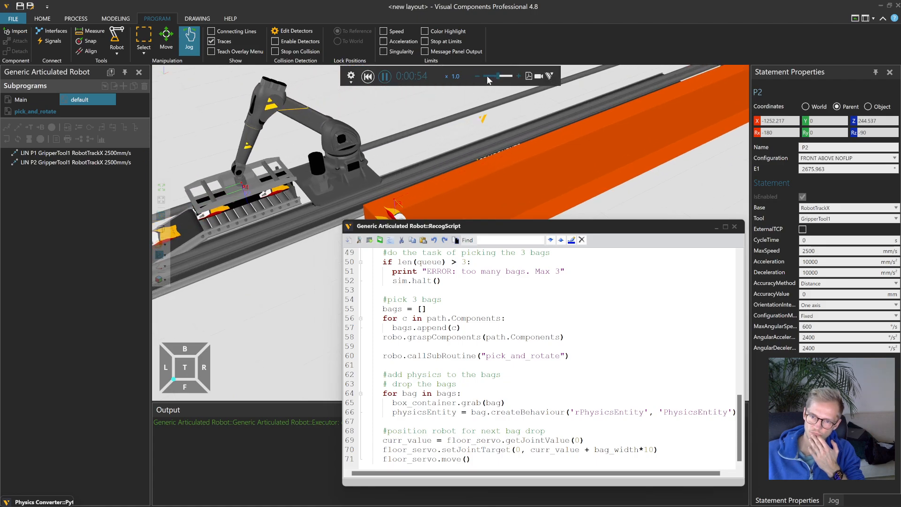
pyautogui.scroll(-3, 567, 153)
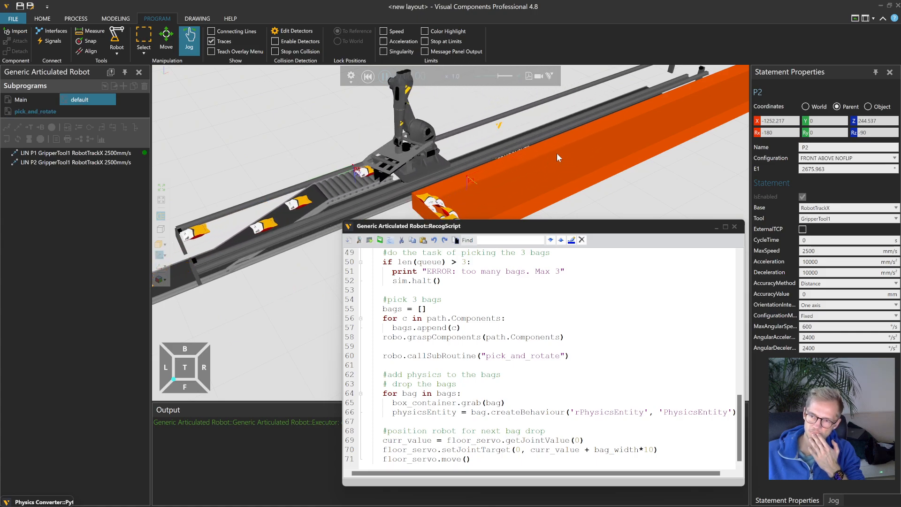
pyautogui.click(368, 76)
# - Switch to the help page in the browser and look through the vcHelpers.Robot2 methods for joint movement commands
pyautogui.moveTo(586, 231); pyautogui.dragTo(597, 177)
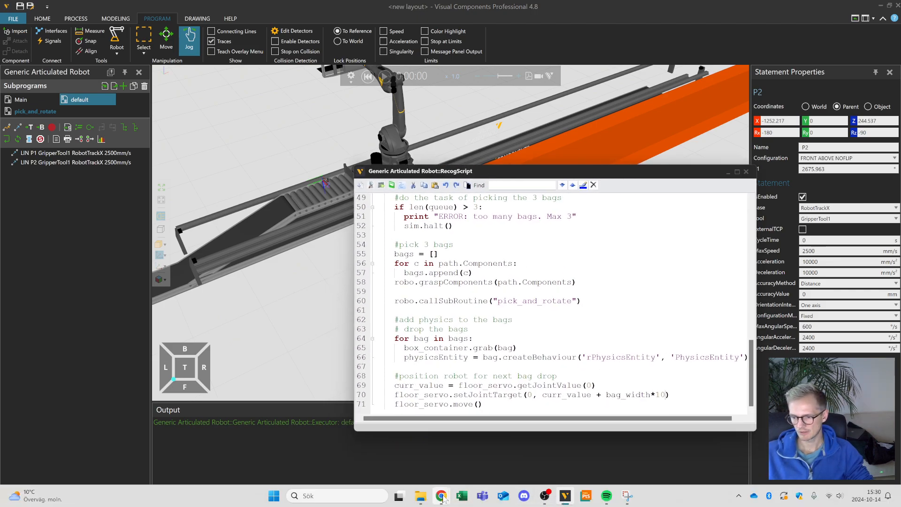
pyautogui.moveTo(443, 497)
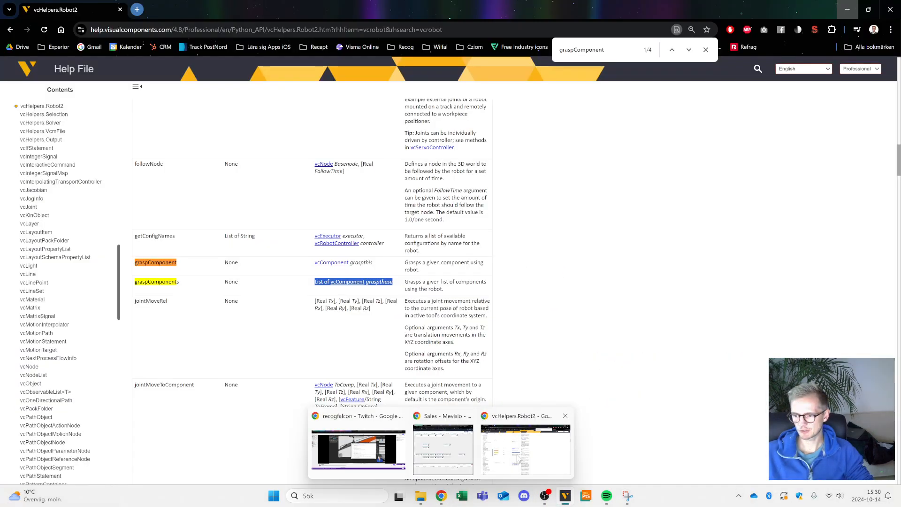
pyautogui.click(526, 449)
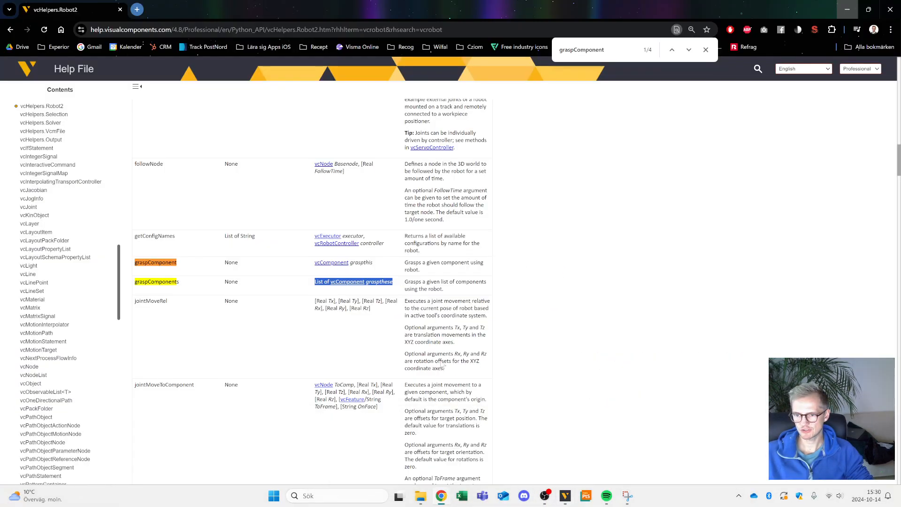
pyautogui.click(146, 295)
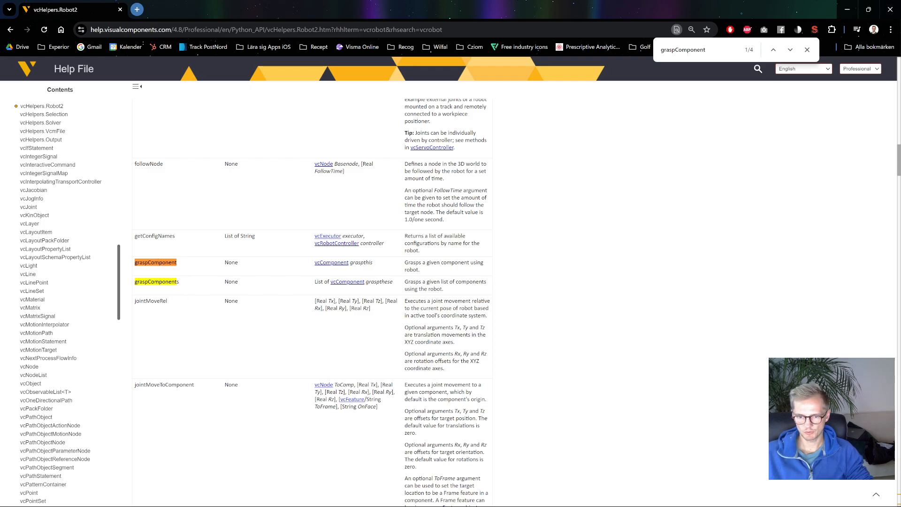
pyautogui.scroll(-8, 164, 306)
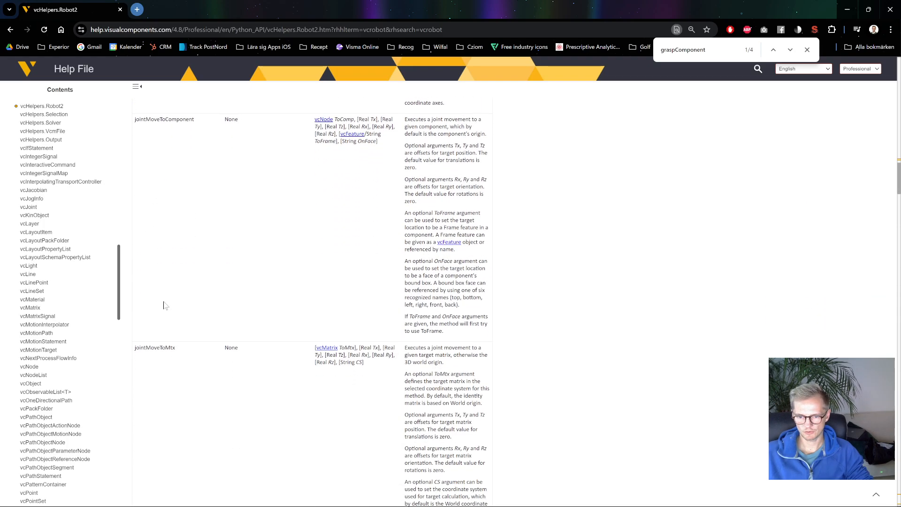
pyautogui.scroll(-3, 164, 306)
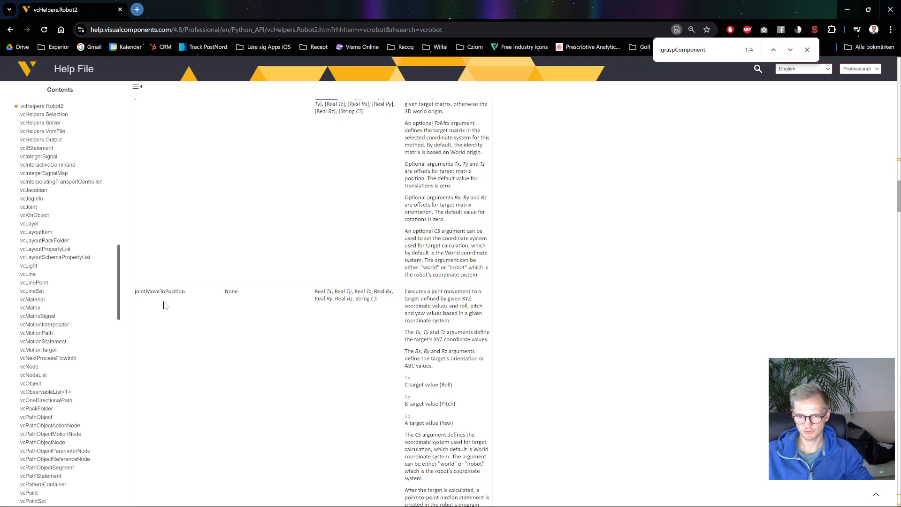
pyautogui.scroll(-6, 165, 306)
pyautogui.scroll(20, 165, 305)
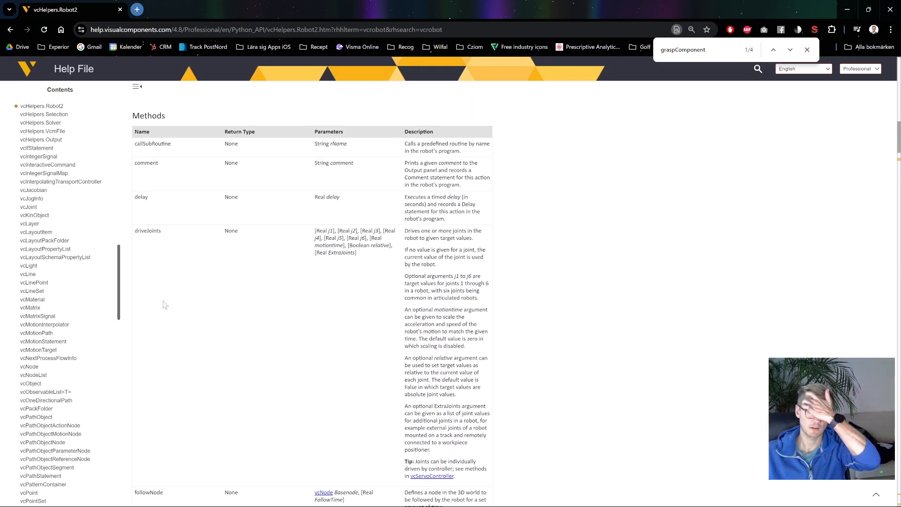
pyautogui.scroll(20, 164, 305)
pyautogui.scroll(5, 357, 348)
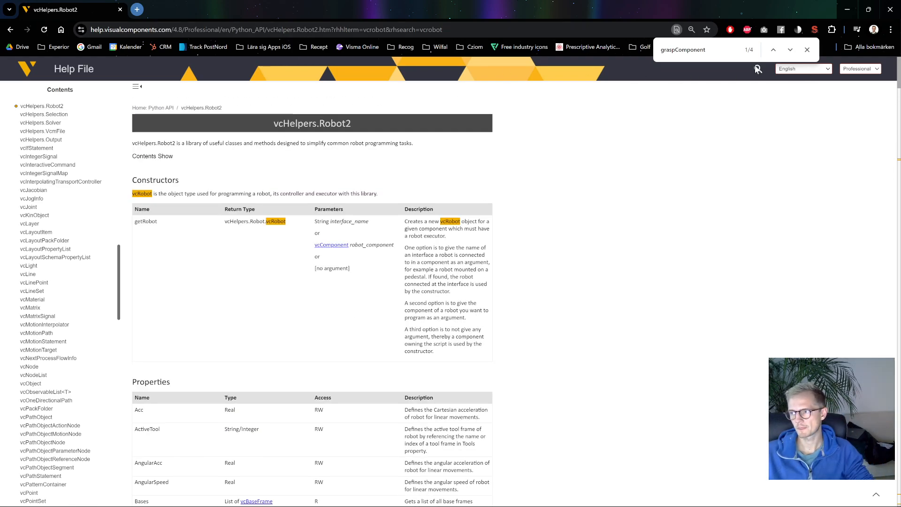
# - Search the help file for vcservocontroller and open the vcServoController page
pyautogui.click(807, 49)
pyautogui.click(759, 69)
pyautogui.write('vcrobotv')
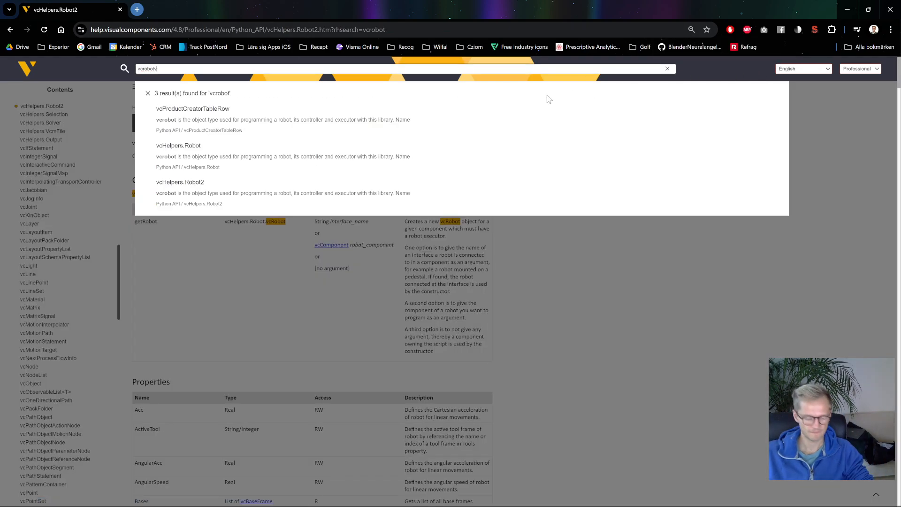
pyautogui.press('BackSpace')
pyautogui.press('BackSpace')
pyautogui.press('BackSpace')
pyautogui.press('BackSpace')
pyautogui.press('BackSpace')
pyautogui.press('BackSpace')
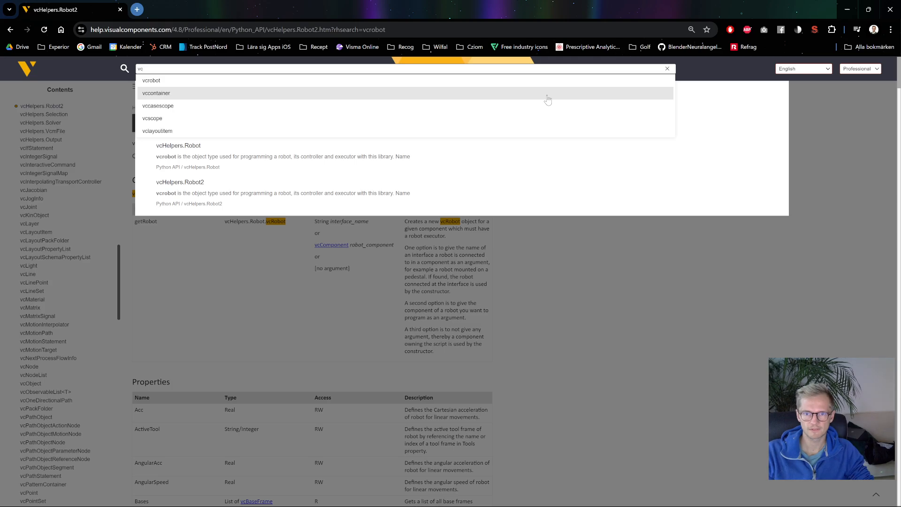
pyautogui.write('servo')
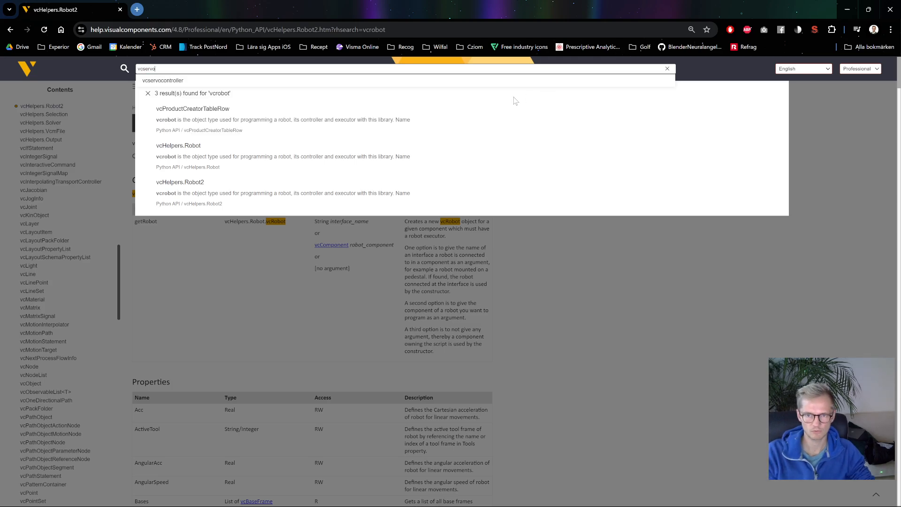
pyautogui.click(163, 80)
pyautogui.click(193, 119)
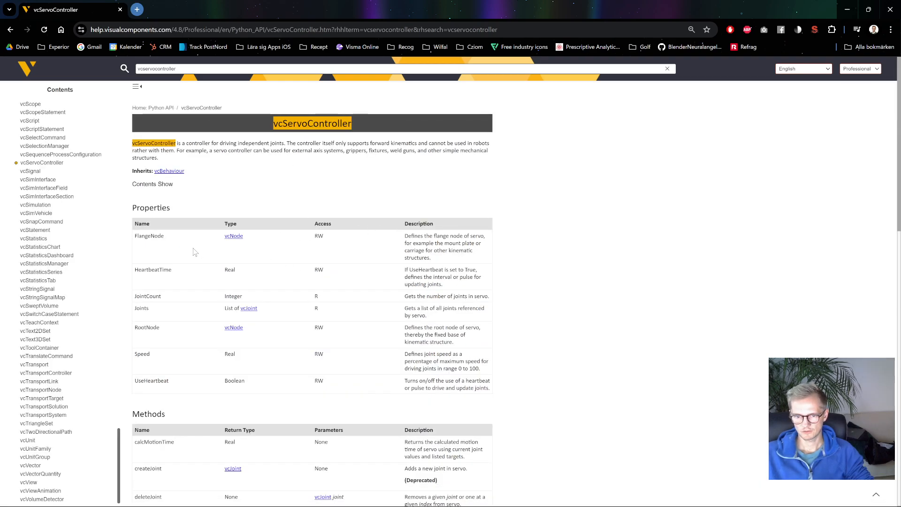
# - Read the descriptions of getJointValue, move and setJointTarget, and lower the browser window to compare them with the script
pyautogui.scroll(-5, 207, 355)
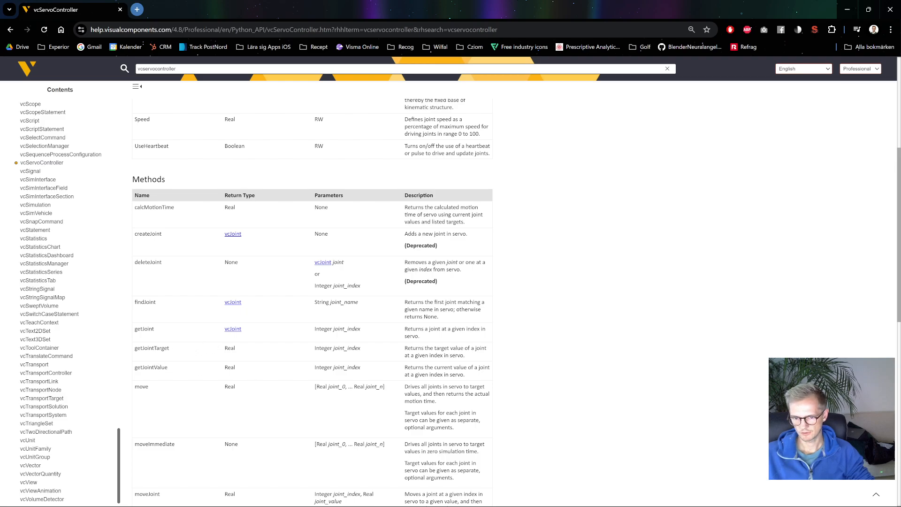
pyautogui.doubleClick(150, 367)
pyautogui.scroll(-2, 193, 371)
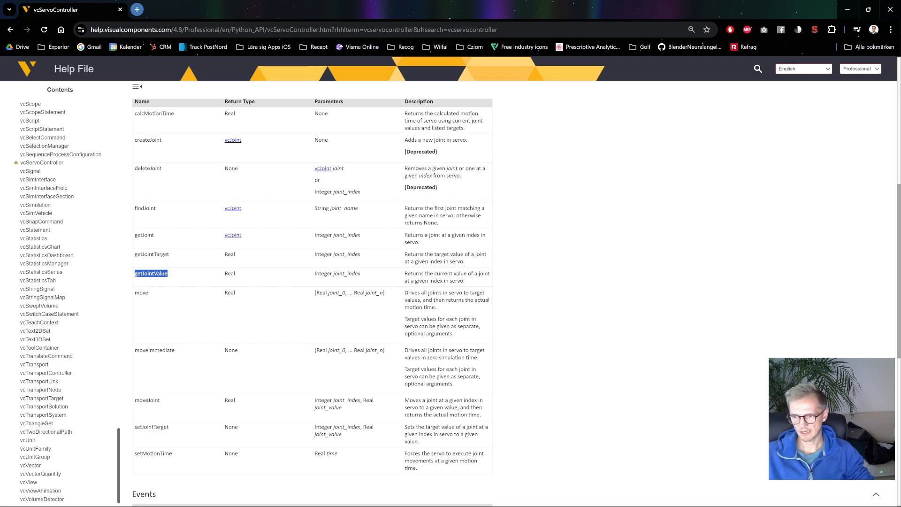
pyautogui.moveTo(427, 293); pyautogui.dragTo(433, 293)
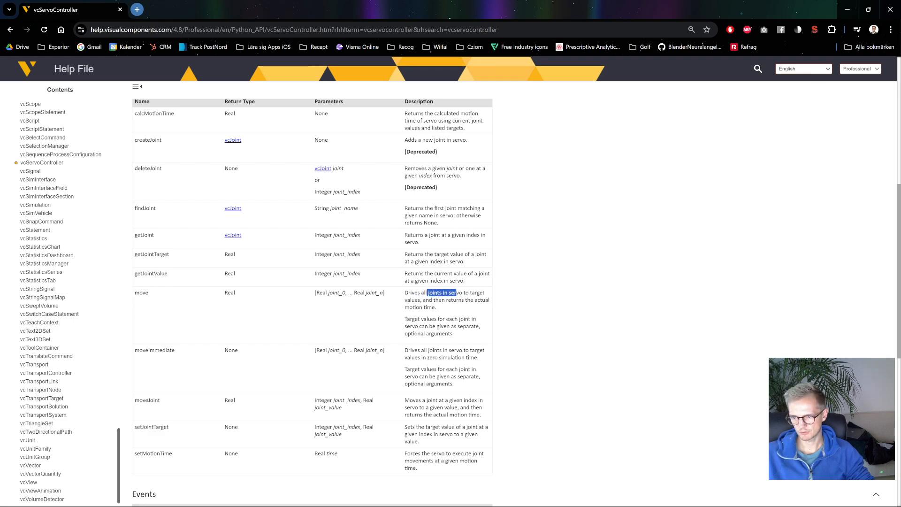
pyautogui.moveTo(149, 273); pyautogui.dragTo(151, 273)
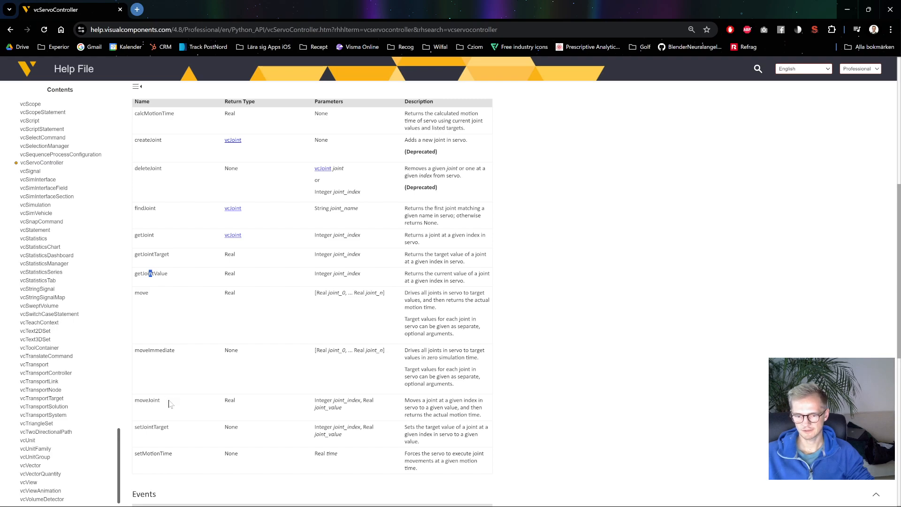
pyautogui.doubleClick(151, 426)
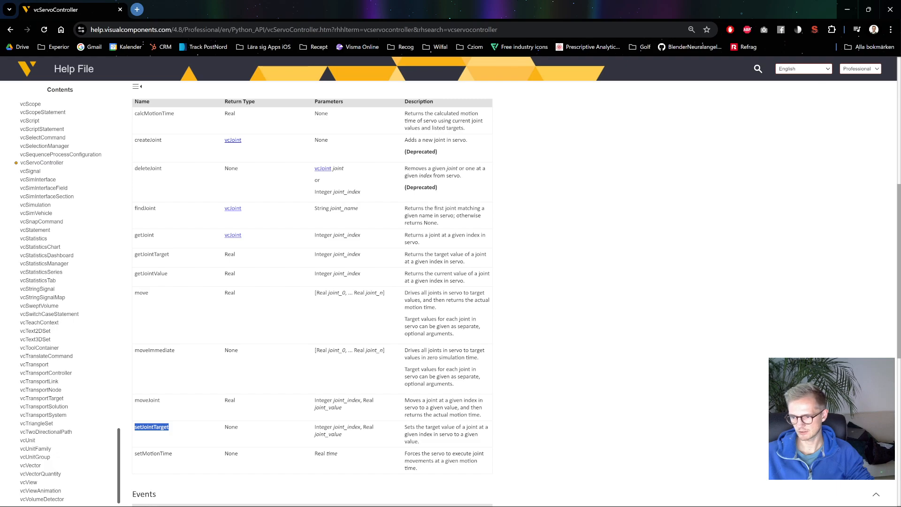
pyautogui.moveTo(406, 426); pyautogui.dragTo(461, 426)
pyautogui.click(444, 443)
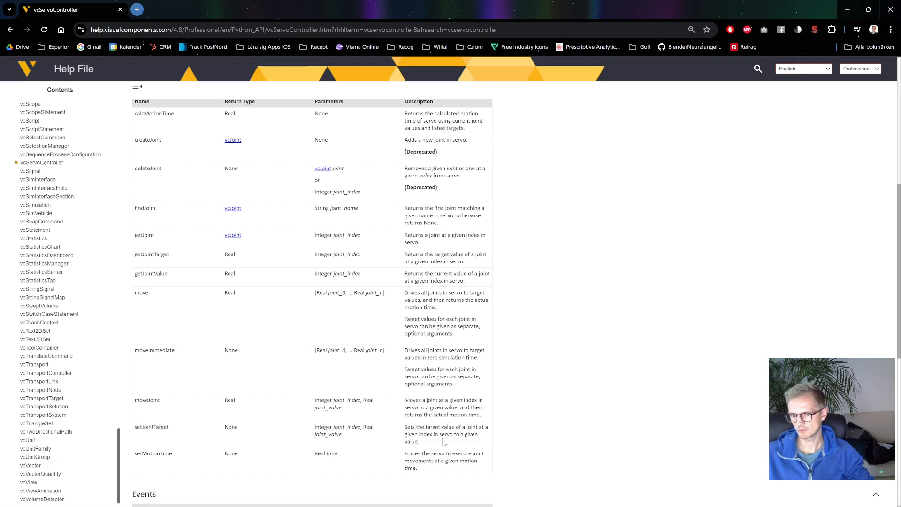
pyautogui.moveTo(443, 6); pyautogui.dragTo(447, 440)
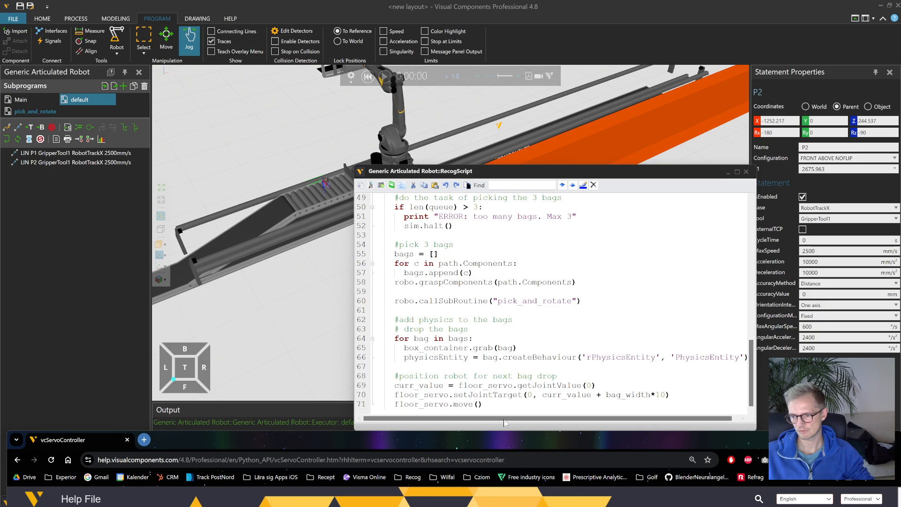
# - Review the methods table on the vcServoController help page, including calcMotionTime, and return to the script in Visual Components
pyautogui.moveTo(519, 442); pyautogui.dragTo(517, 9)
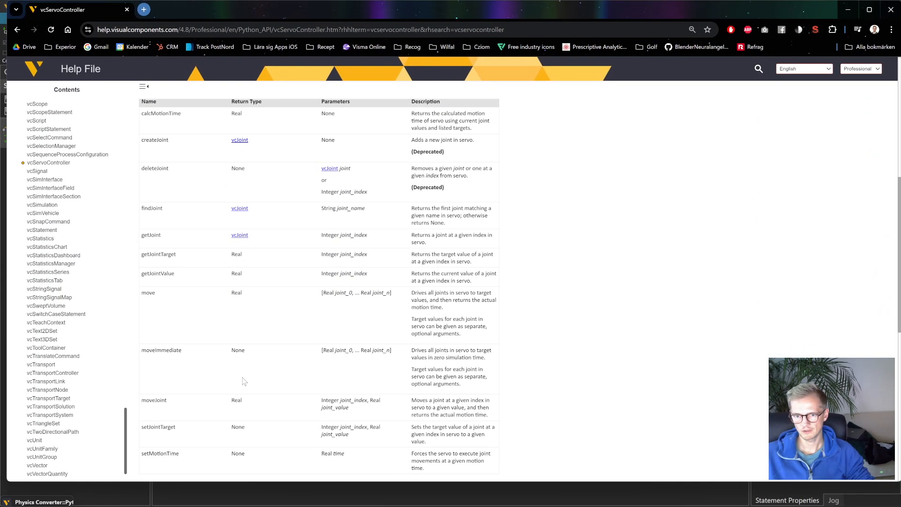
pyautogui.scroll(2, 220, 380)
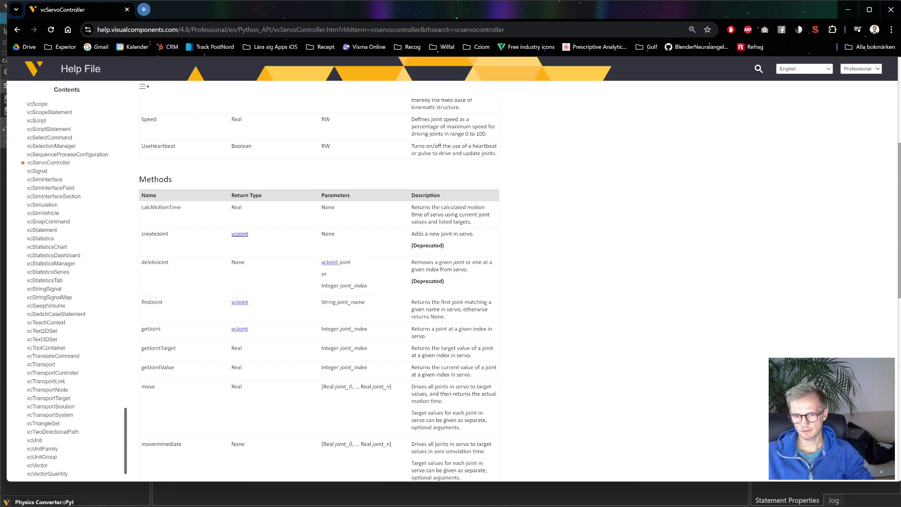
pyautogui.doubleClick(161, 207)
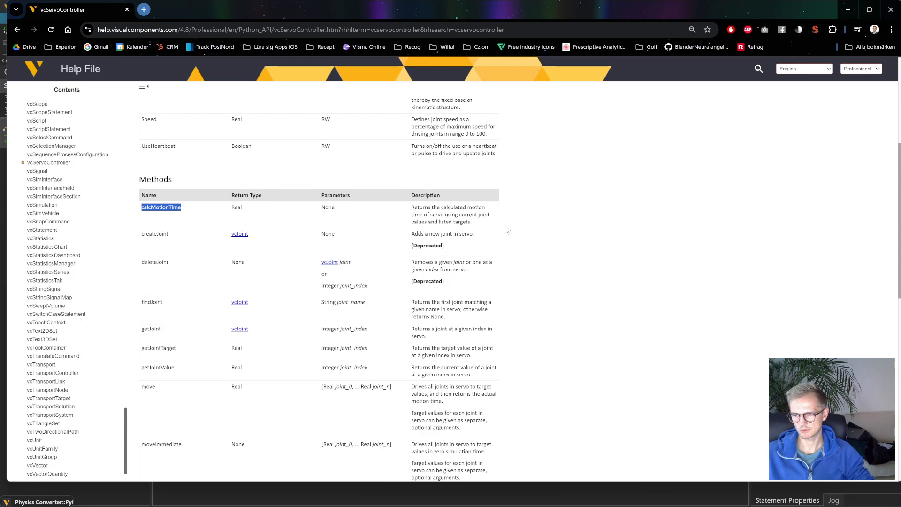
pyautogui.click(848, 10)
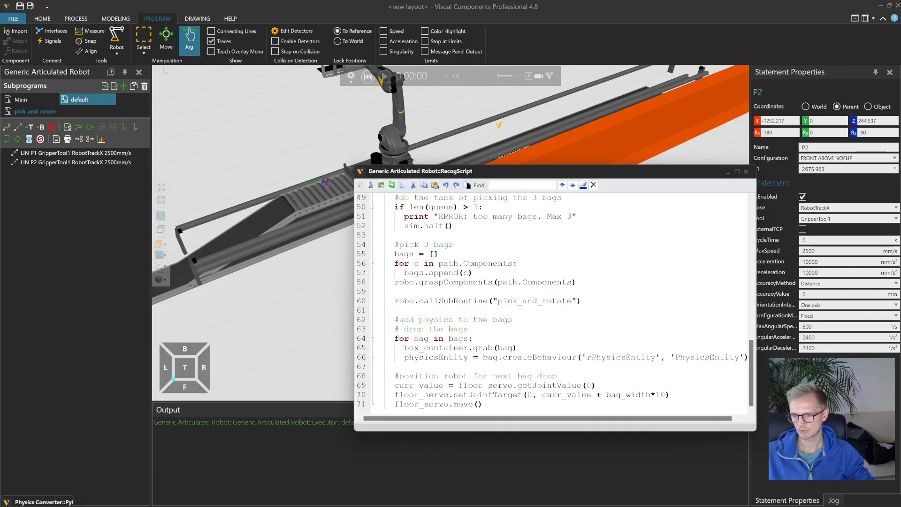
# - Add the line print "done" directly after floor_servo.move() at the end of the script
pyautogui.press('Down')
pyautogui.press('Return')
pyautogui.write('print "done"')
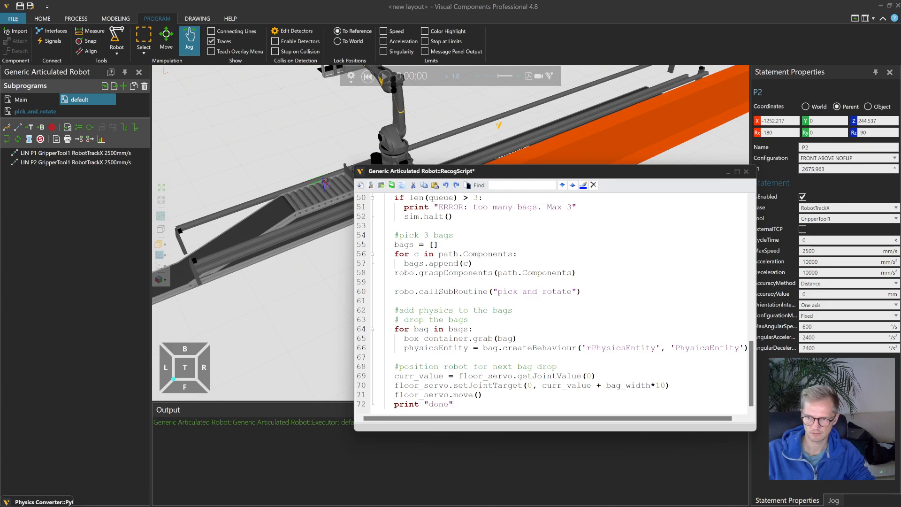
# - Run the simulation with cleared output, adjust its speed from 6.3 to 1.0 and 0.66, and compare the robot's motion with the floor servo code
pyautogui.click(384, 76)
pyautogui.rightClick(285, 428)
pyautogui.click(300, 436)
pyautogui.moveTo(471, 172); pyautogui.dragTo(477, 193)
pyautogui.click(501, 77)
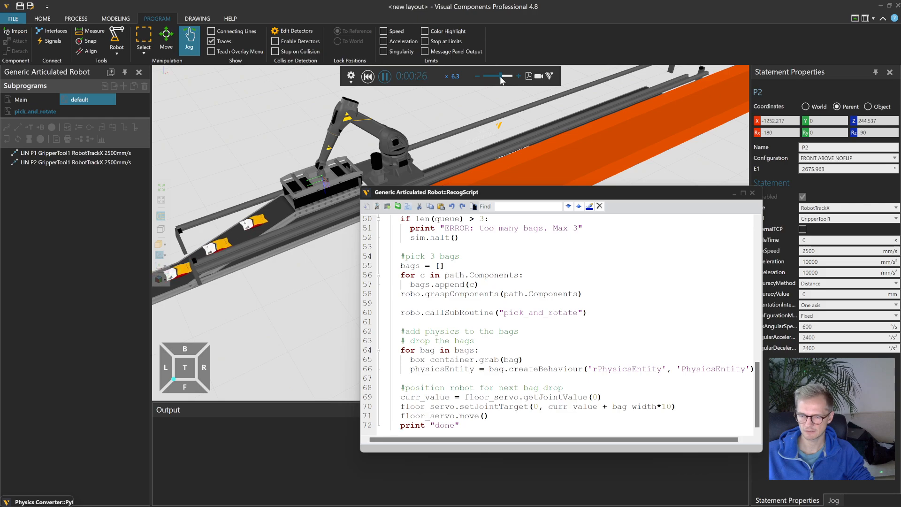
pyautogui.click(498, 79)
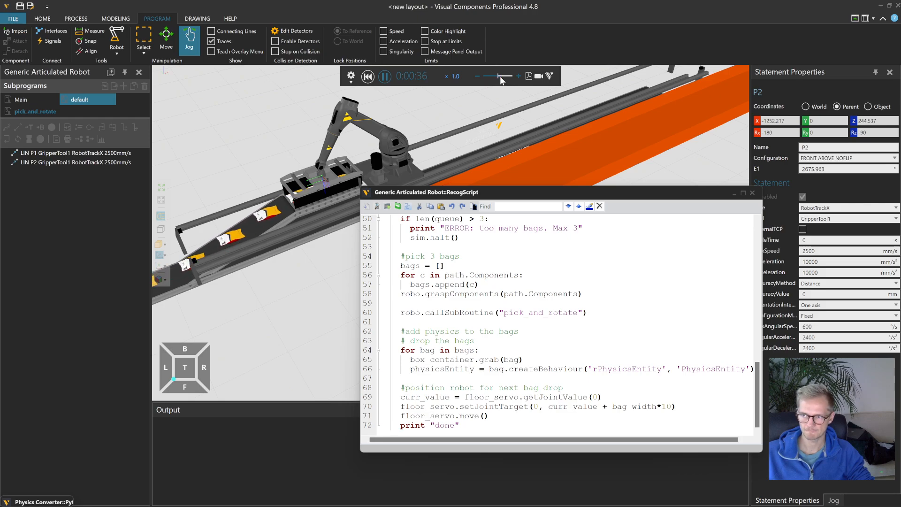
pyautogui.click(498, 80)
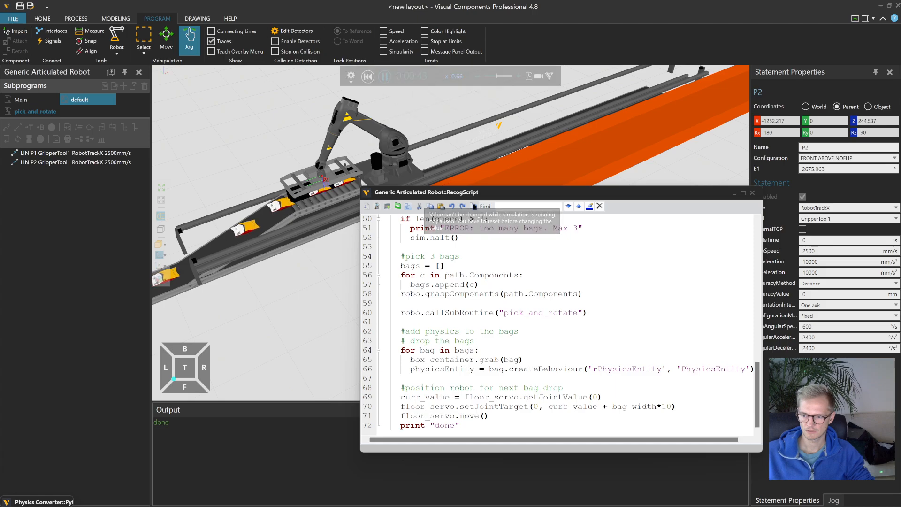
pyautogui.moveTo(489, 416); pyautogui.dragTo(401, 397)
# - Reset the simulation and remove the *10 factor from bag_width in the setJointTarget call
pyautogui.click(662, 407)
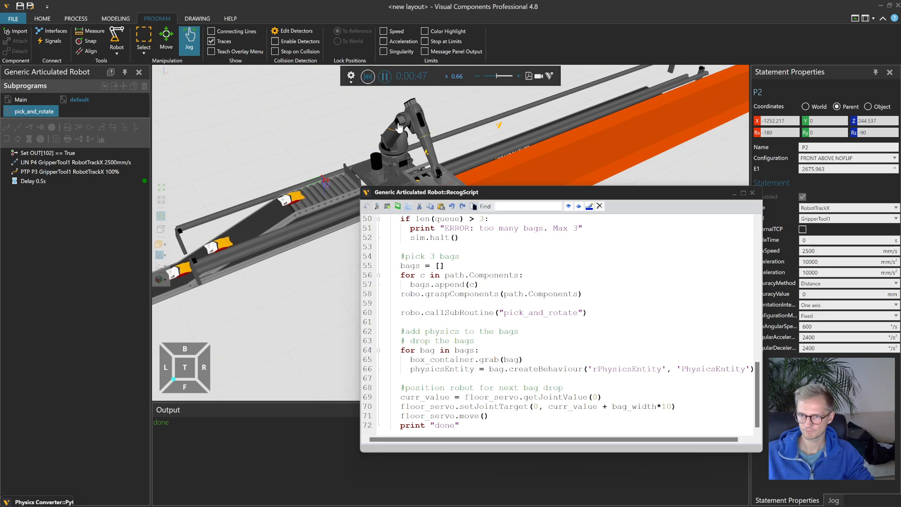
pyautogui.click(368, 77)
pyautogui.doubleClick(667, 406)
pyautogui.press('BackSpace')
pyautogui.press('BackSpace')
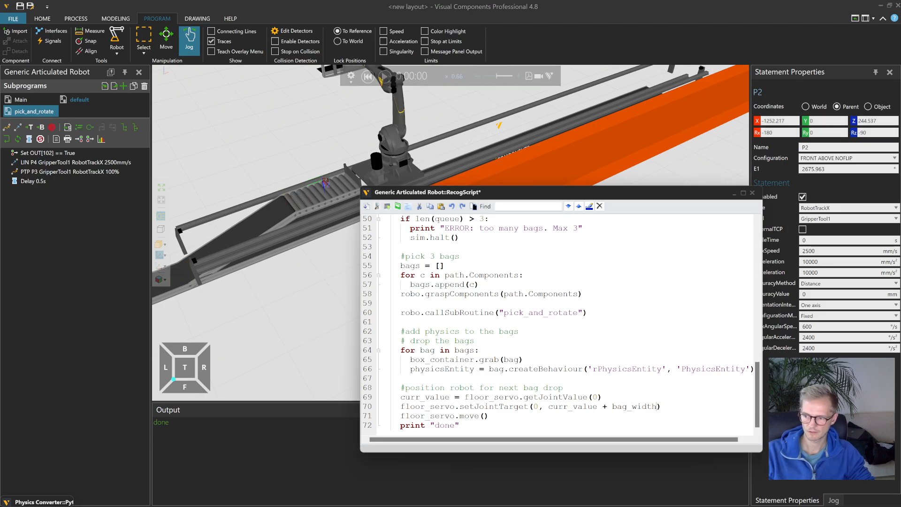
# - Change the final print message to "moved 1 bag" and put an empty line before and after the print statement
pyautogui.moveTo(550, 198); pyautogui.dragTo(532, 237)
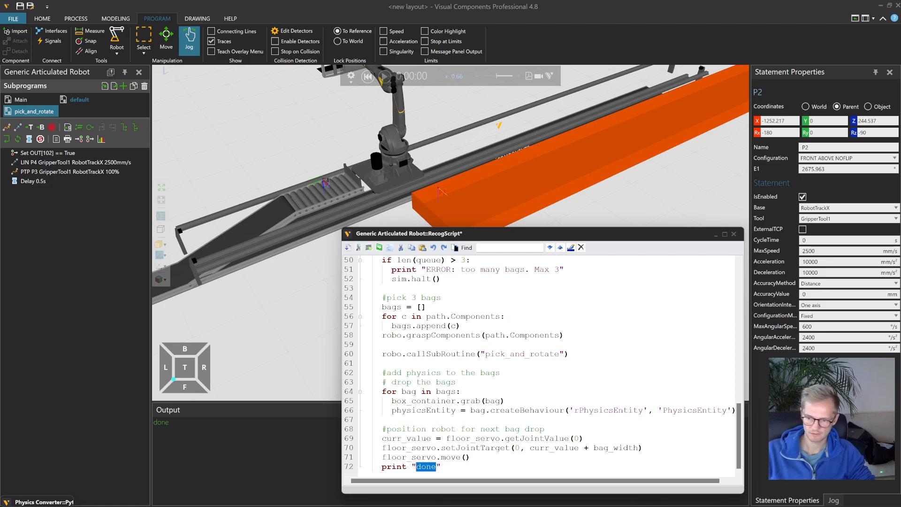
pyautogui.write('moved 1 bag')
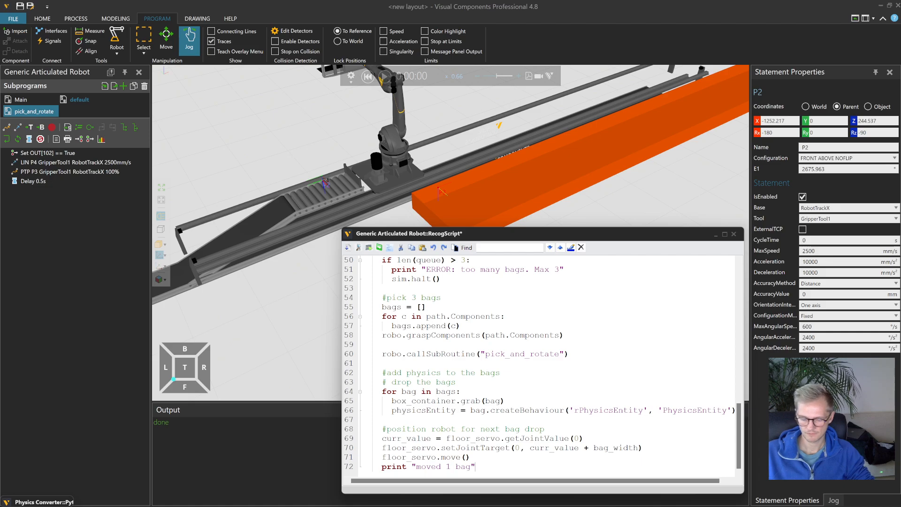
pyautogui.press('Home')
pyautogui.press('Return')
pyautogui.press('End')
pyautogui.press('Return')
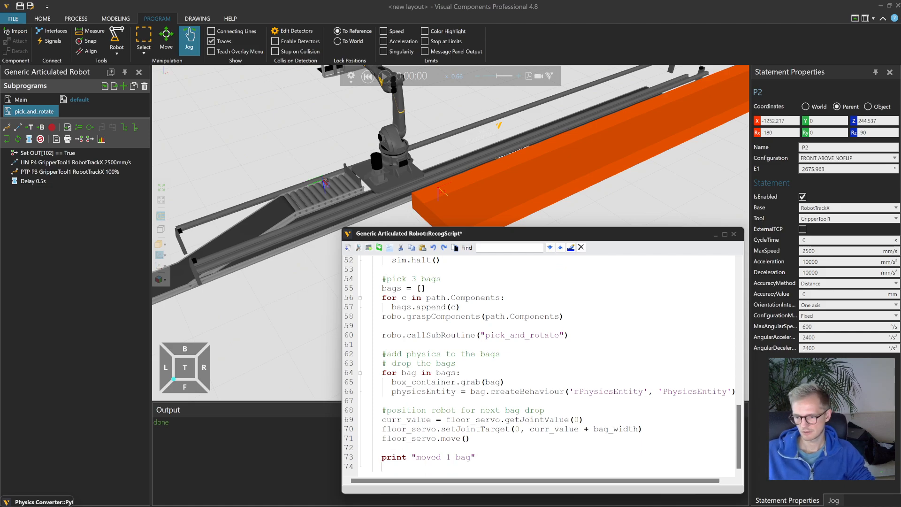
# - Select point P1 in the default subprogram and set the robot's jog base to RobotTrackBase
pyautogui.scroll(7, 540, 366)
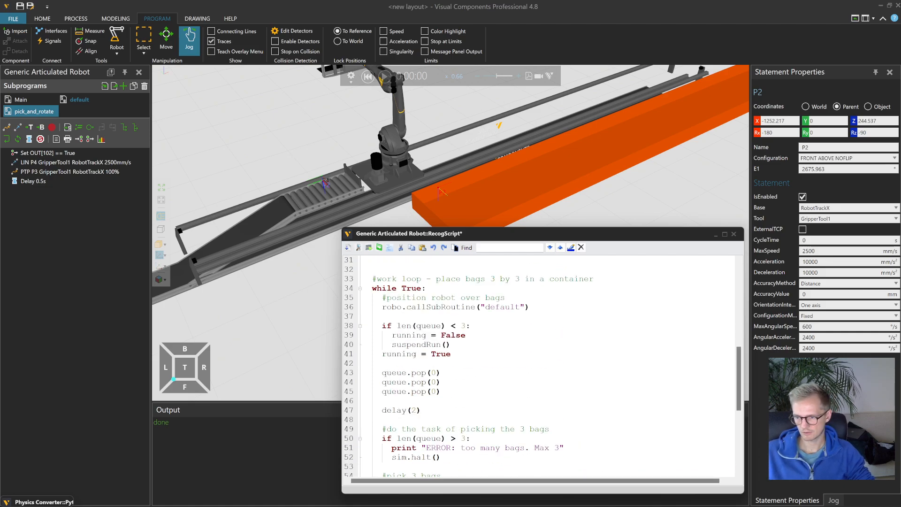
pyautogui.click(62, 102)
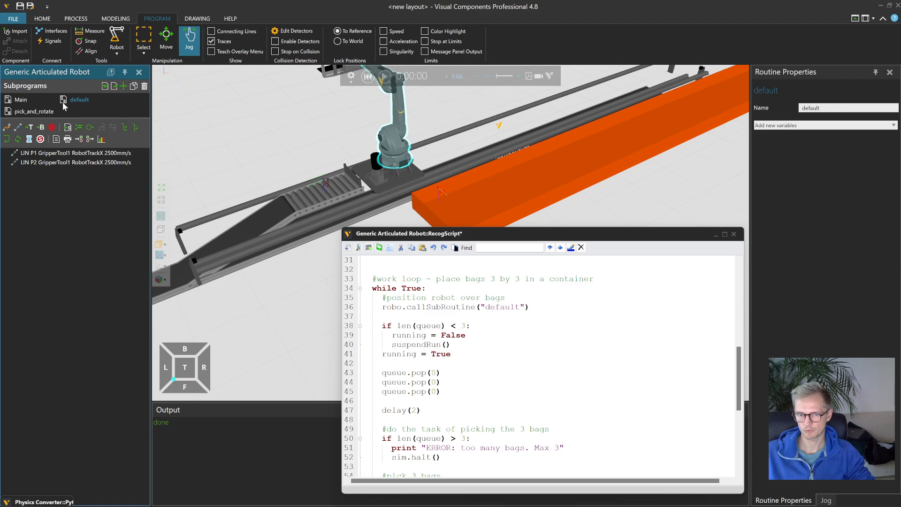
pyautogui.click(72, 155)
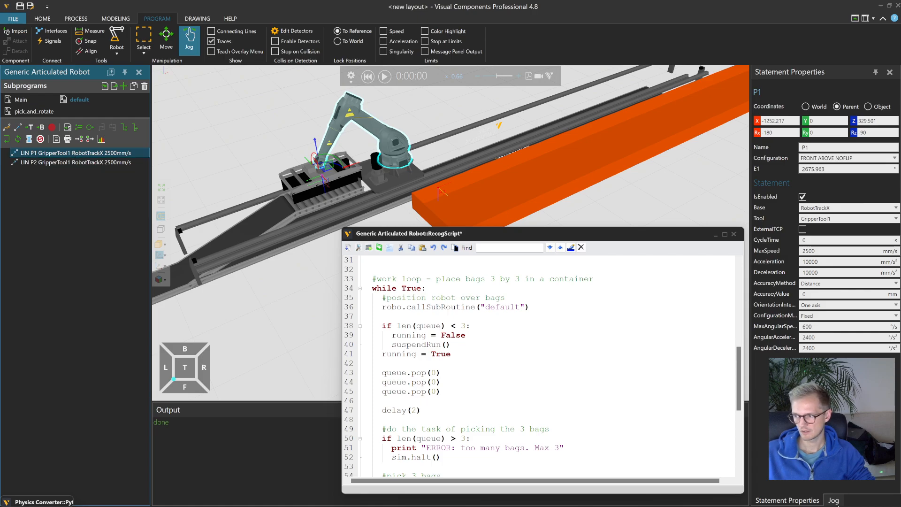
pyautogui.click(832, 501)
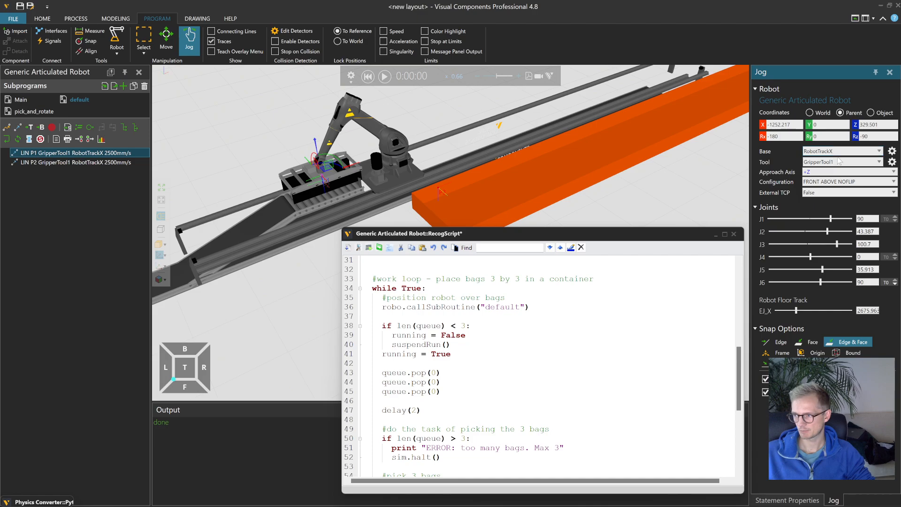
pyautogui.click(838, 153)
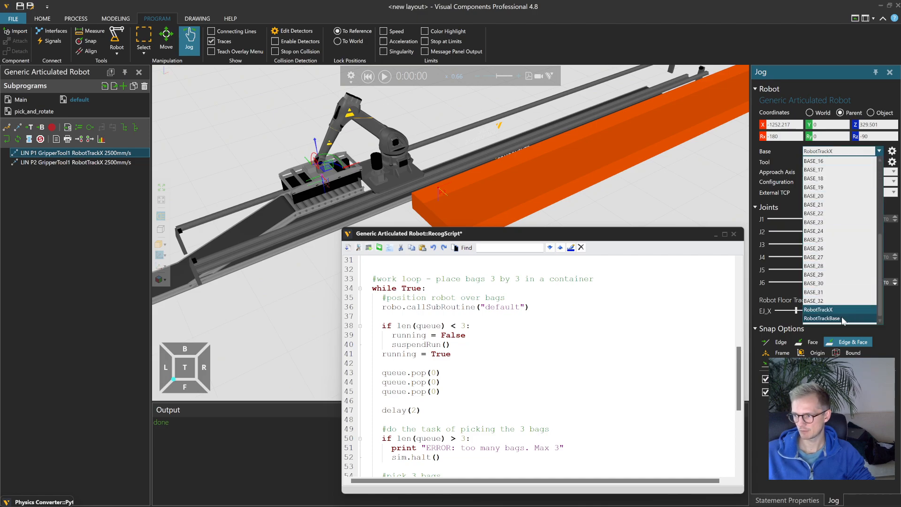
pyautogui.click(826, 318)
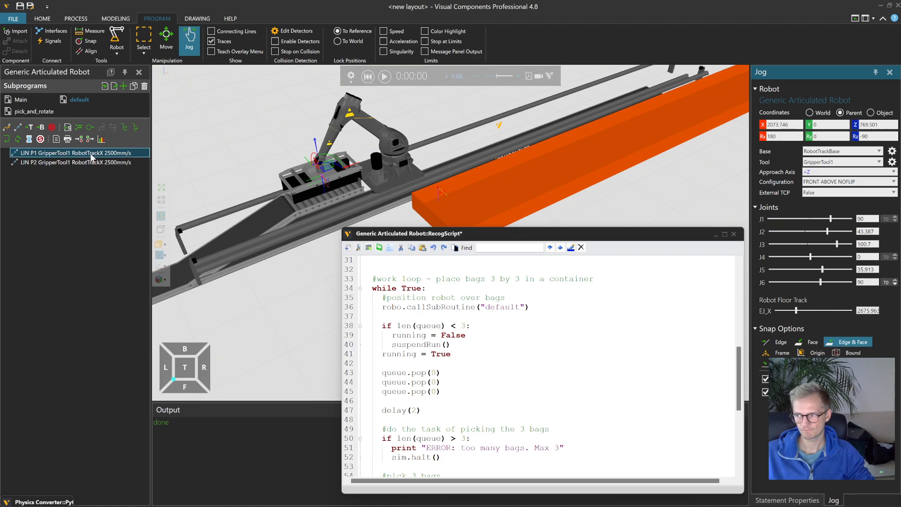
# - Try RobotTrackBase as the base of the P1 statement, inspect the robot's pose and reset the simulation
pyautogui.click(800, 502)
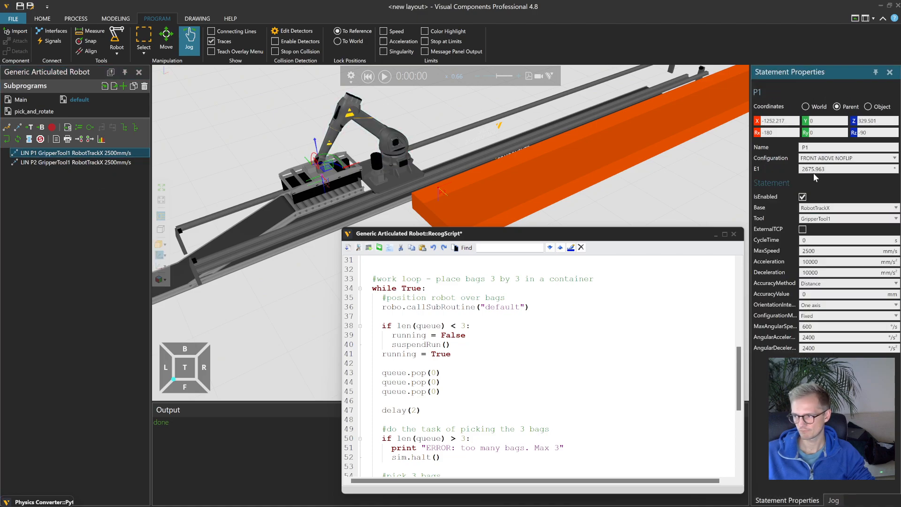
pyautogui.click(841, 212)
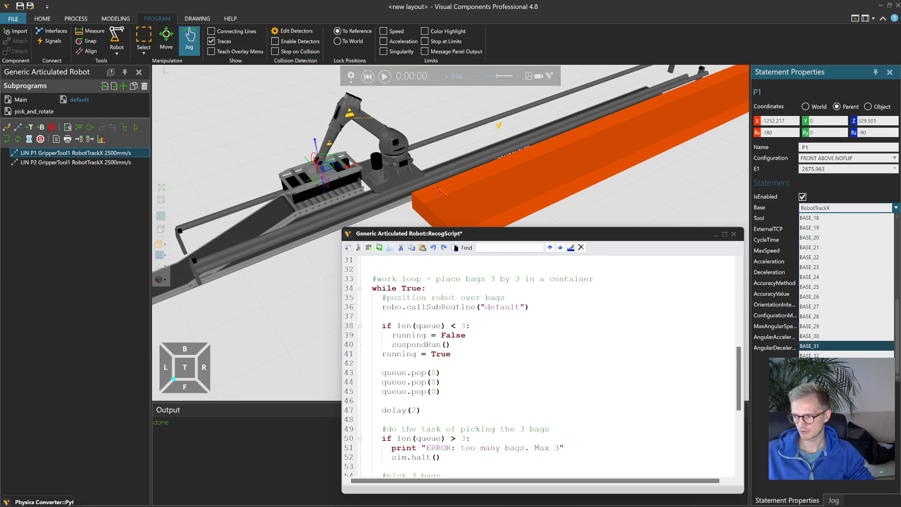
pyautogui.click(821, 387)
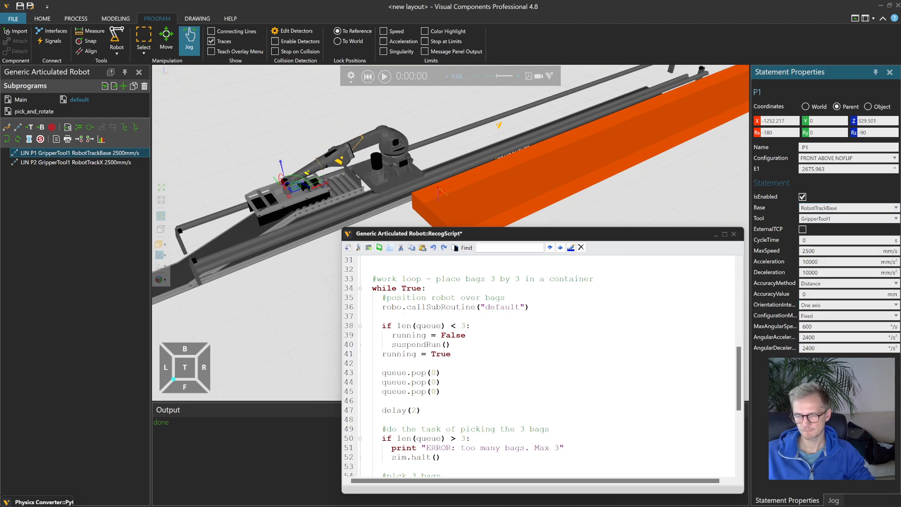
pyautogui.moveTo(414, 180); pyautogui.dragTo(325, 188)
pyautogui.scroll(-3, 354, 229)
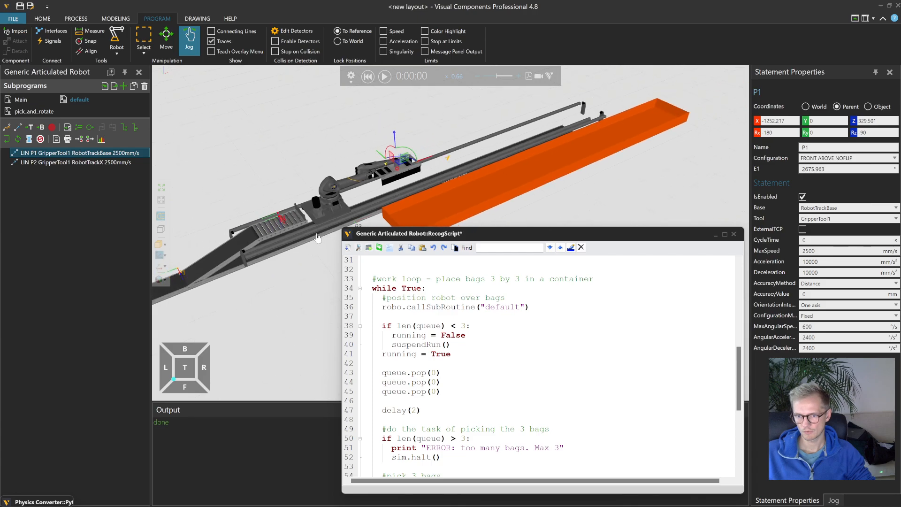
pyautogui.moveTo(352, 220); pyautogui.dragTo(449, 194)
pyautogui.click(368, 78)
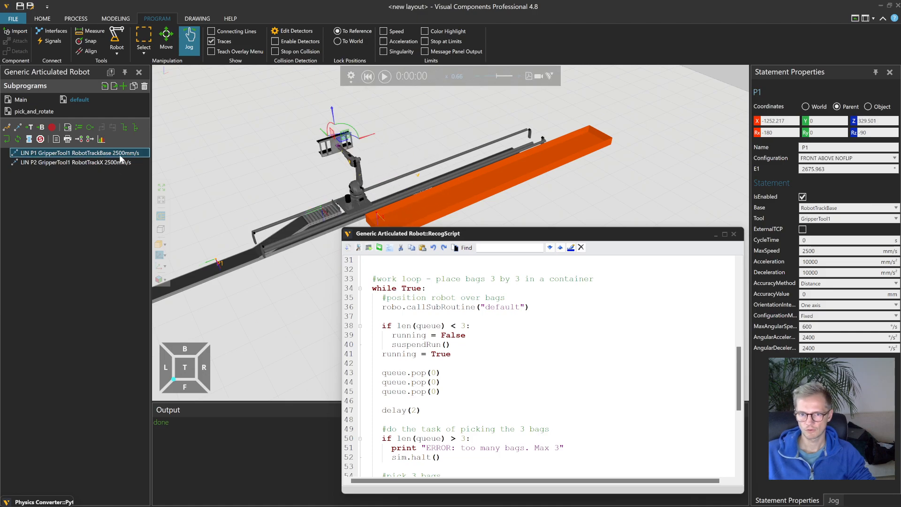
# - Restore RobotTrackX as the base of the P1 statement
pyautogui.click(851, 208)
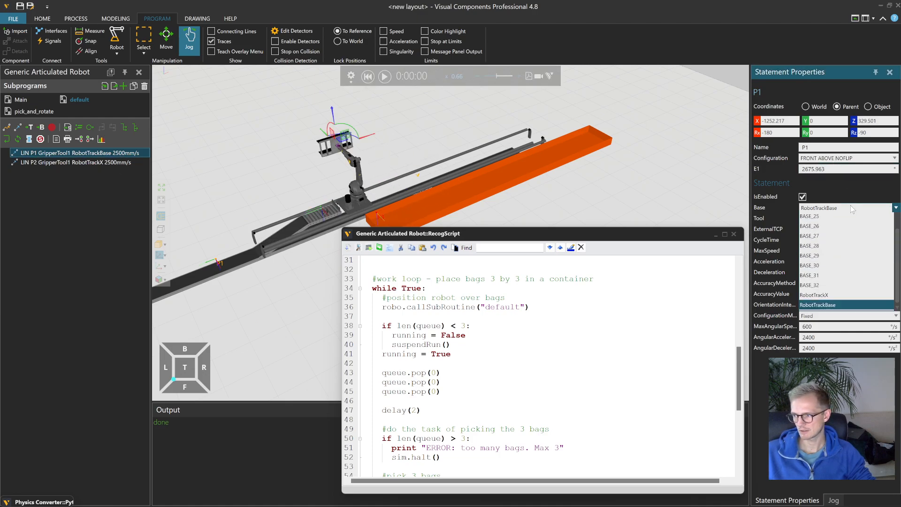
pyautogui.click(835, 375)
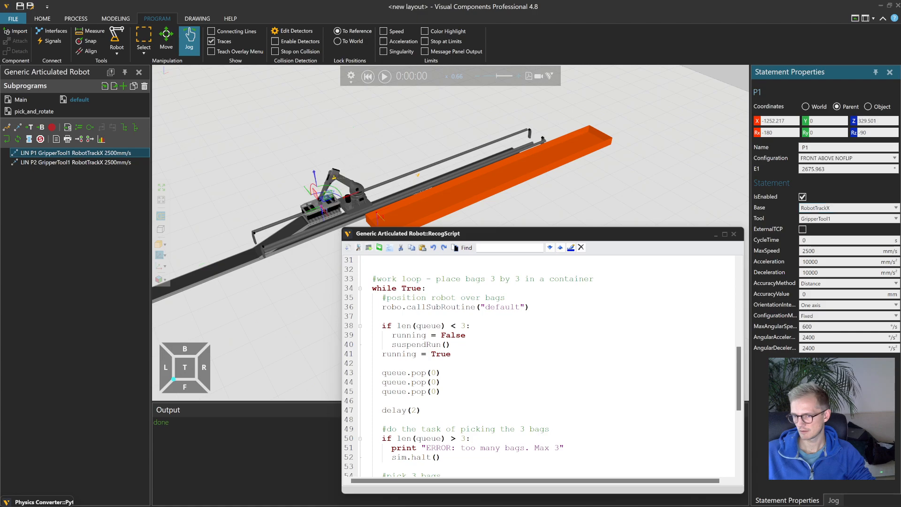
# - Inspect the gripper's pickup pose over the conveyor from several angles and reset the simulation
pyautogui.scroll(3, 378, 215)
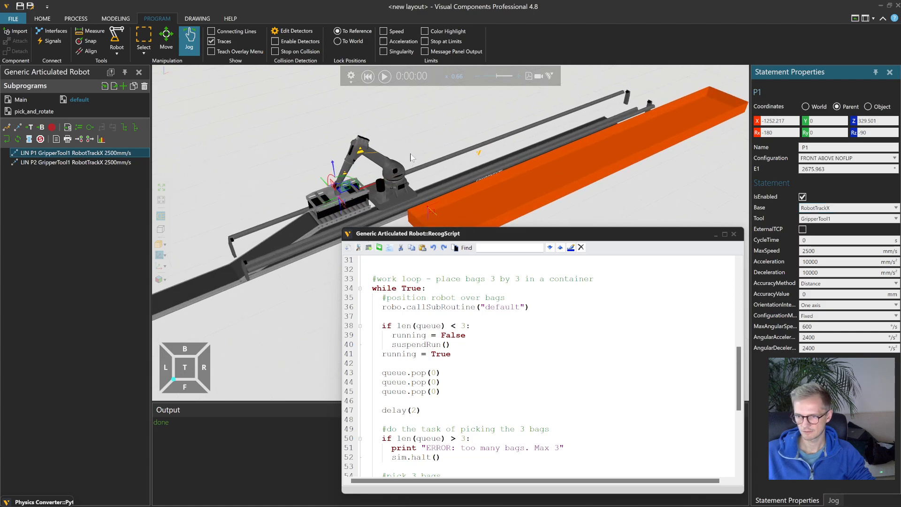
pyautogui.moveTo(410, 155); pyautogui.dragTo(400, 144, button='middle')
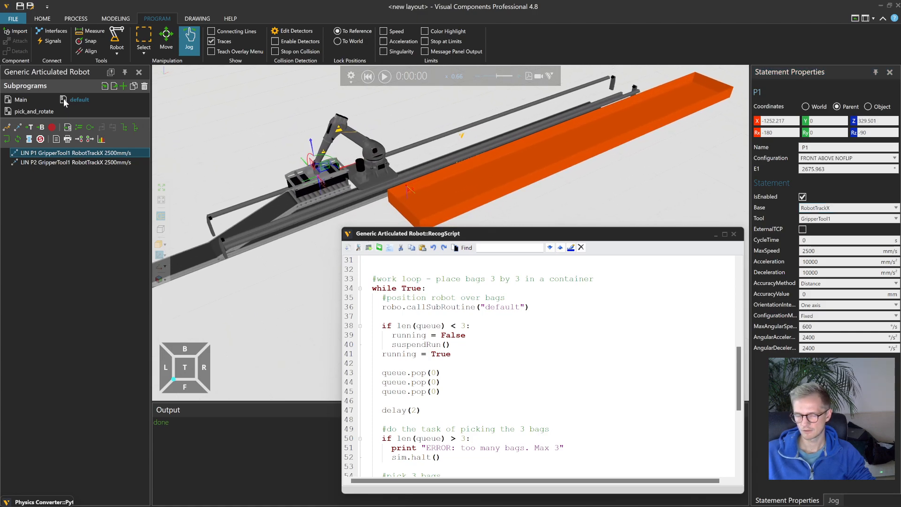
pyautogui.scroll(4, 369, 167)
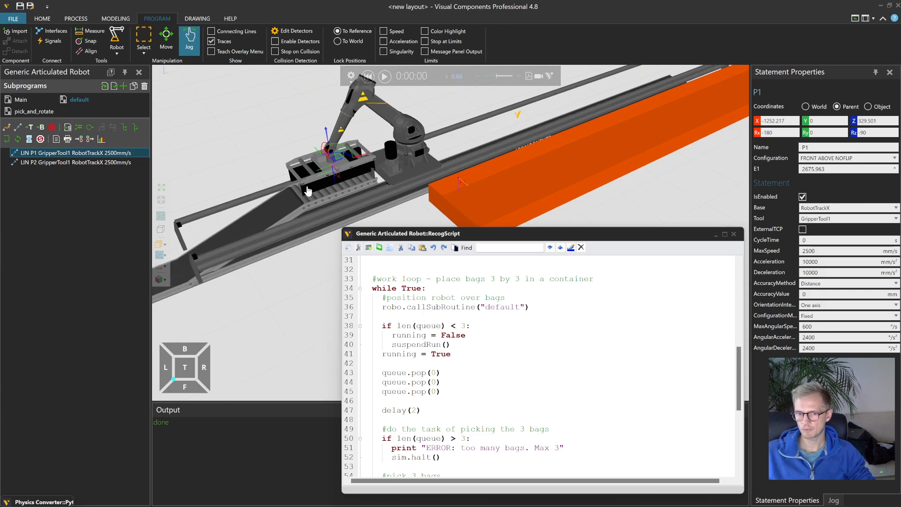
pyautogui.scroll(2, 309, 189)
pyautogui.moveTo(432, 176); pyautogui.dragTo(524, 147, button='middle')
pyautogui.moveTo(525, 147); pyautogui.dragTo(436, 182)
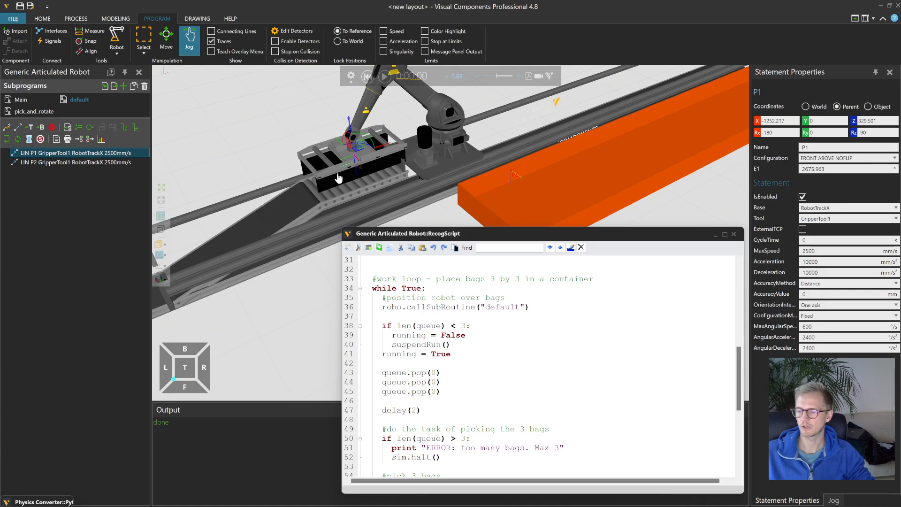
pyautogui.moveTo(510, 116); pyautogui.dragTo(481, 146, button='middle')
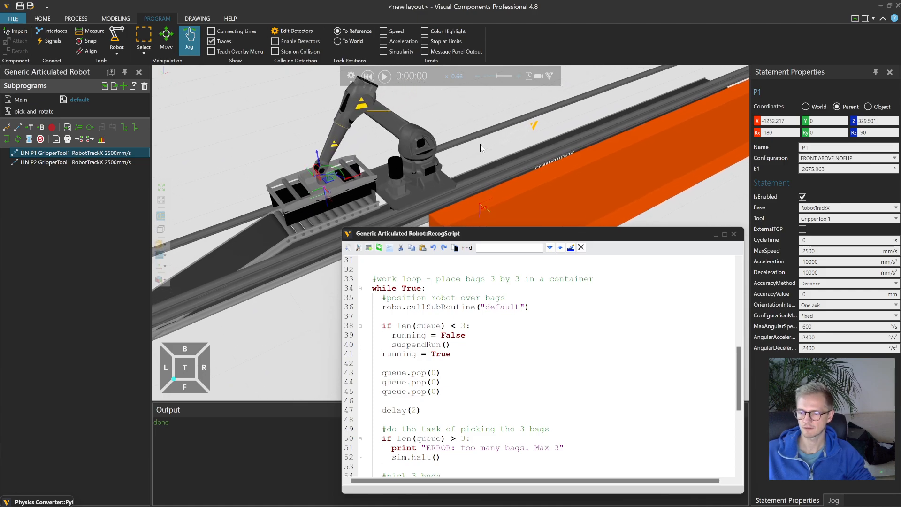
pyautogui.scroll(-2, 481, 145)
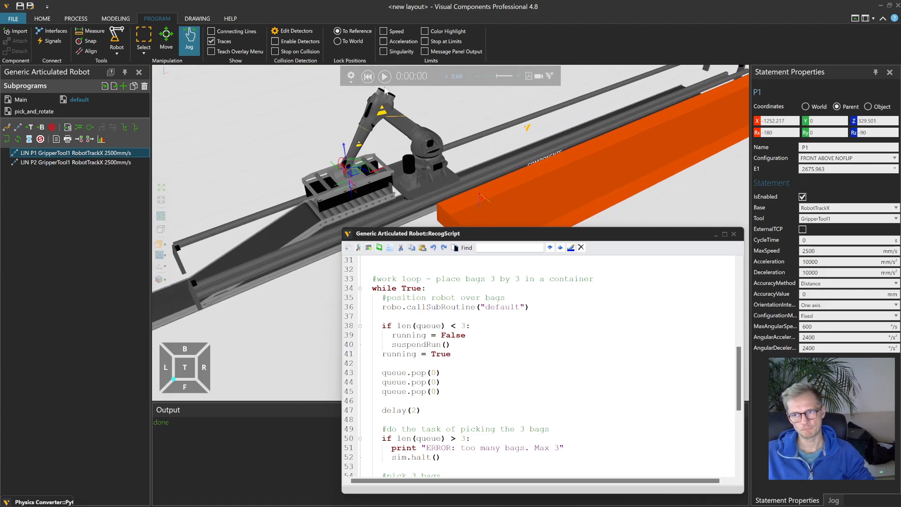
pyautogui.click(367, 77)
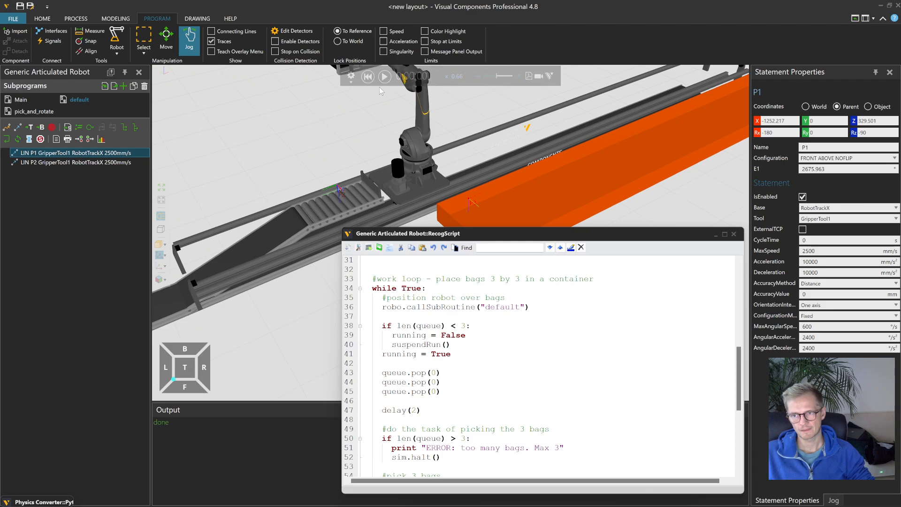
# - Check the "default" subroutine call in the script's work loop against the P1 statement of the default subprogram
pyautogui.scroll(6, 540, 366)
pyautogui.scroll(-5, 540, 367)
pyautogui.doubleClick(502, 335)
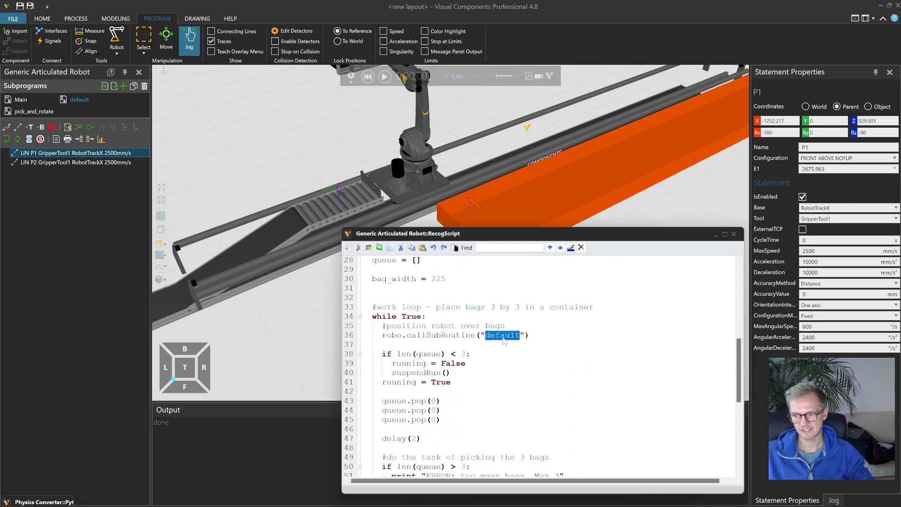
pyautogui.click(87, 156)
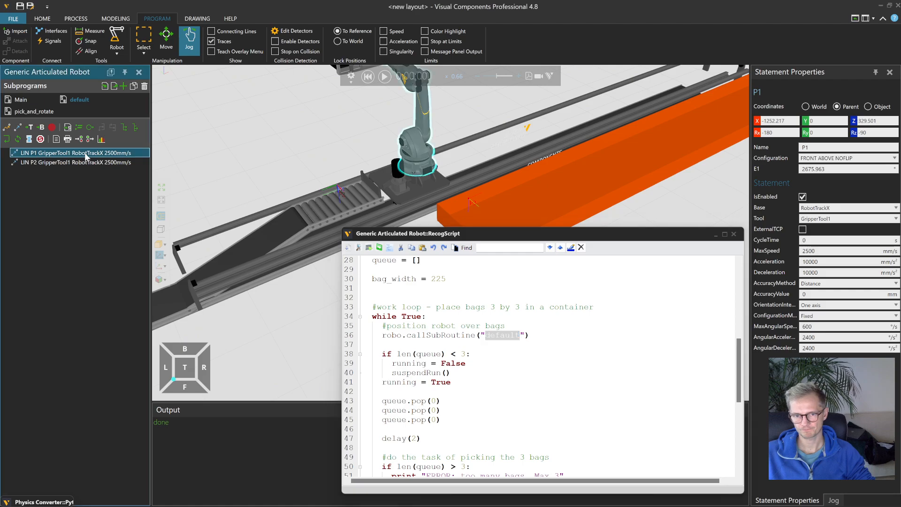
# - Compare the robot's floor track joint value and limits in the P1 and P2 poses of the default subprogram
pyautogui.click(188, 40)
pyautogui.click(188, 40)
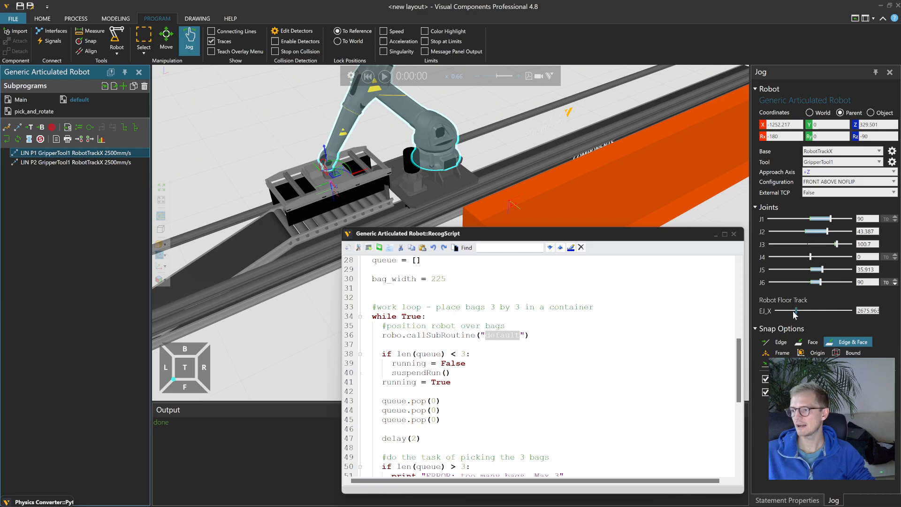
pyautogui.moveTo(796, 314)
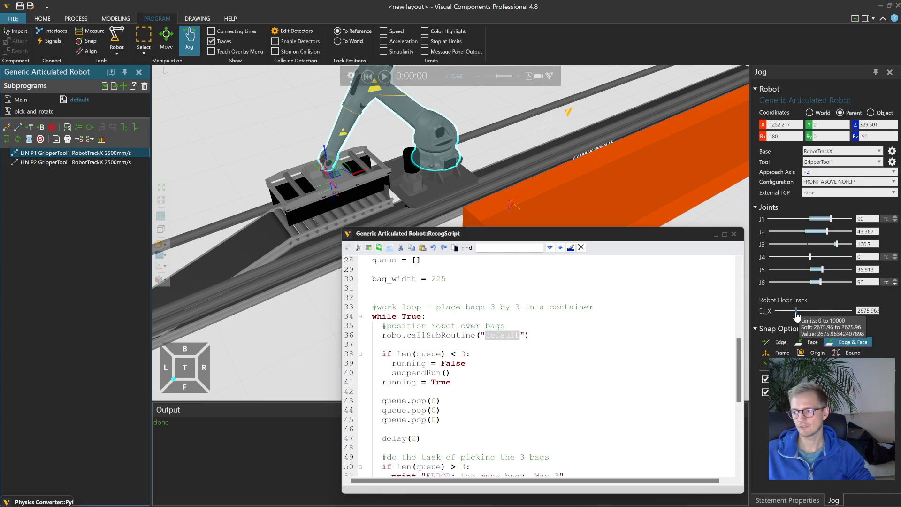
pyautogui.click(100, 162)
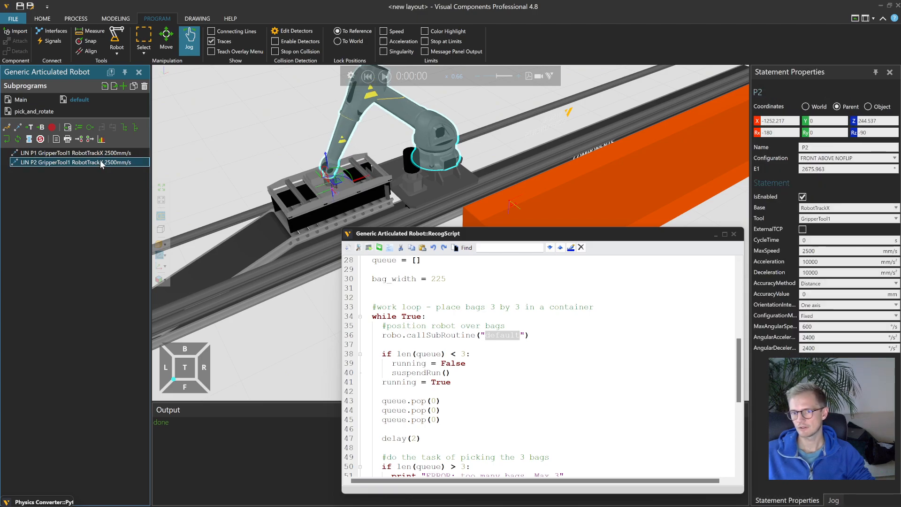
pyautogui.click(100, 155)
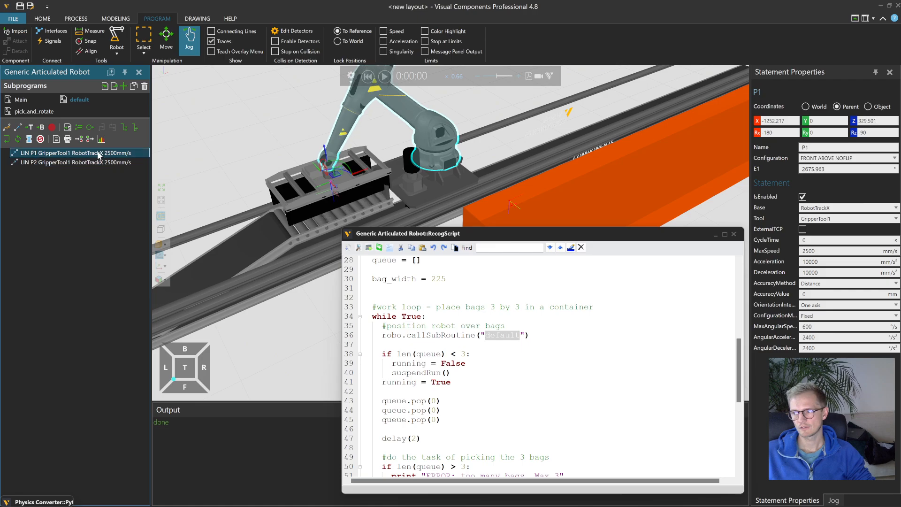
pyautogui.click(838, 501)
pyautogui.click(54, 162)
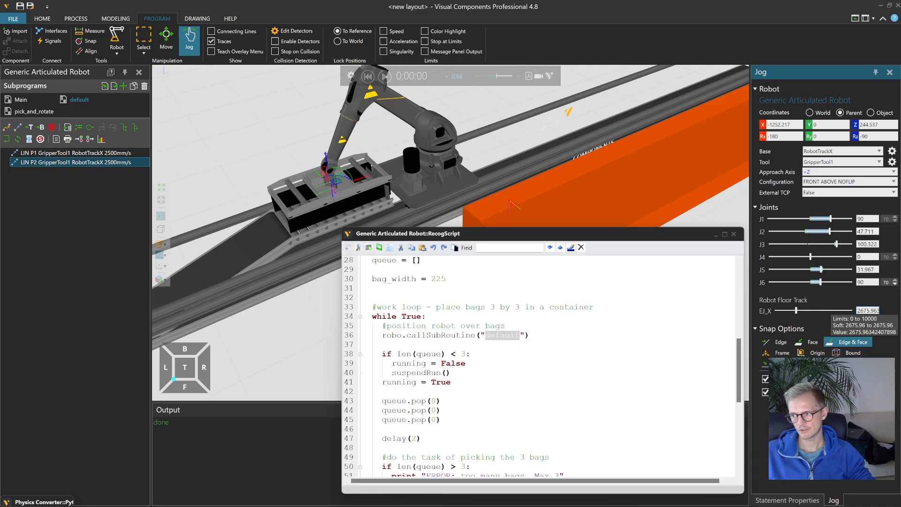
# - Inspect which node the RobotTrackX base is attached to, keeping Robot Floor Track::X, and return to jogging
pyautogui.click(892, 152)
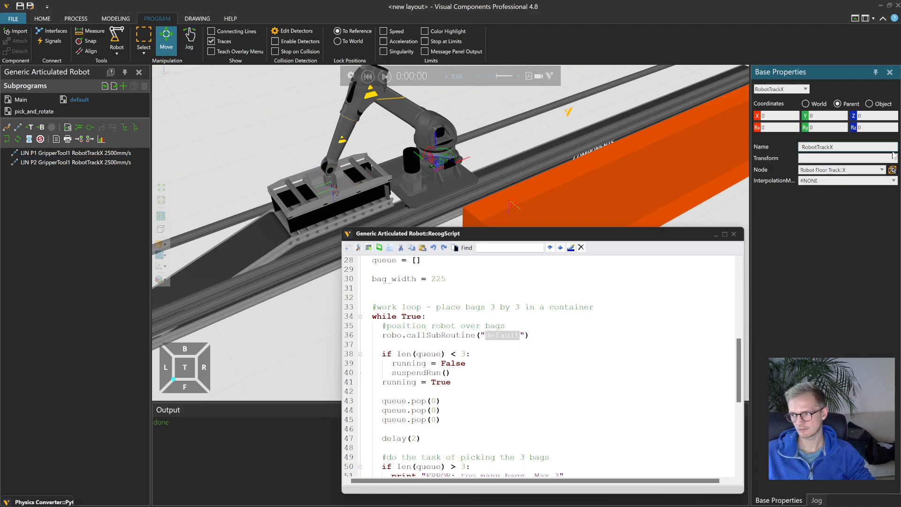
pyautogui.click(853, 170)
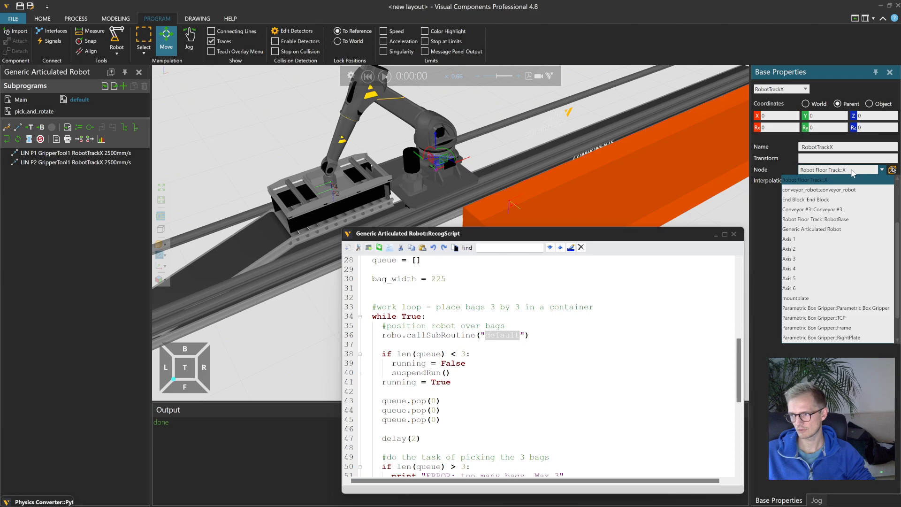
pyautogui.click(850, 180)
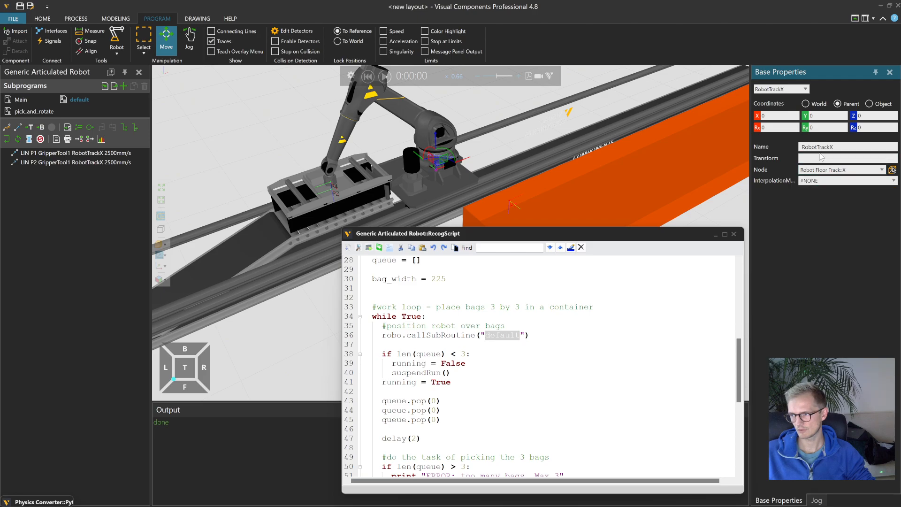
pyautogui.click(817, 500)
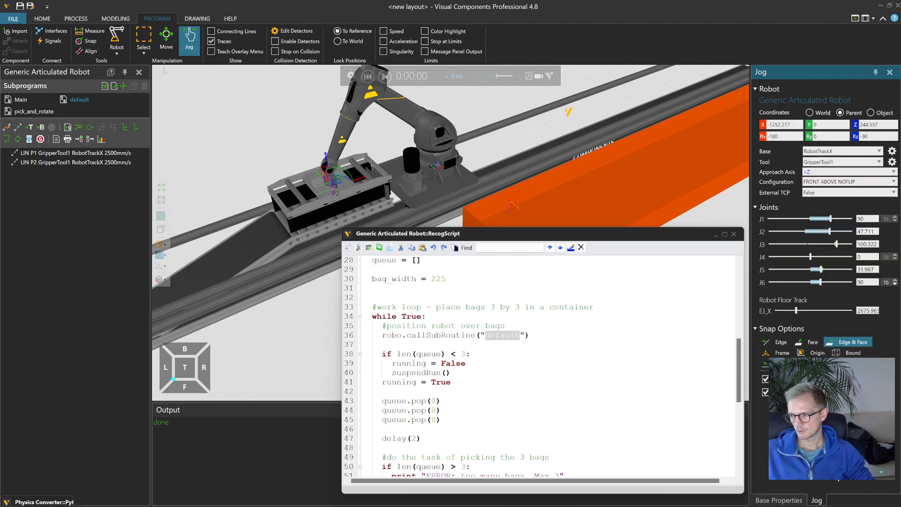
# - Try jogging the robot from P2 along the floor track to about 4293 mm, and return it to the P2 pose
pyautogui.click(85, 164)
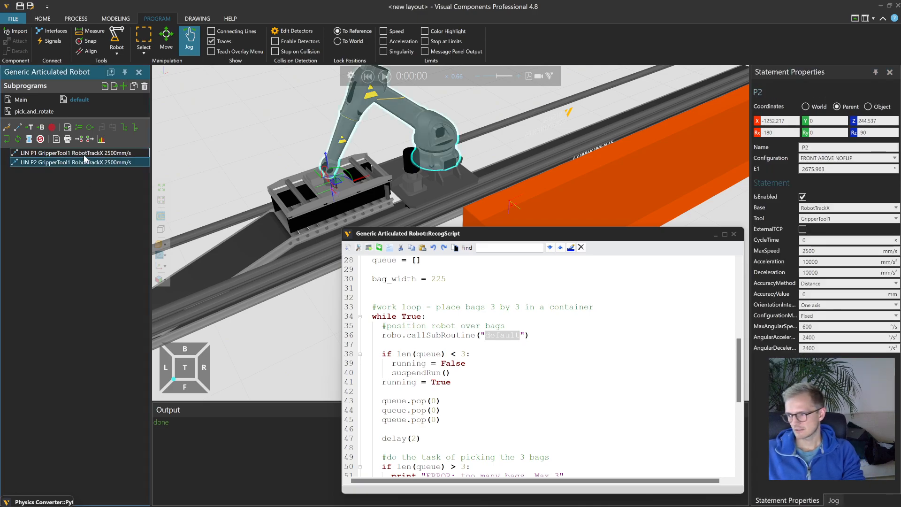
pyautogui.click(833, 501)
pyautogui.moveTo(796, 317)
pyautogui.mouseDown()
pyautogui.moveTo(848, 328)
pyautogui.moveTo(809, 325)
pyautogui.mouseUp()
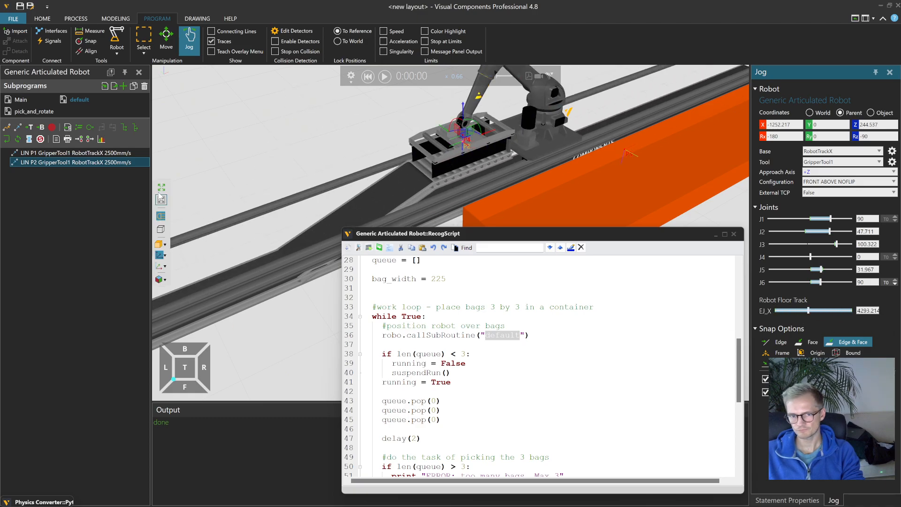
pyautogui.click(115, 162)
pyautogui.click(113, 153)
pyautogui.click(111, 160)
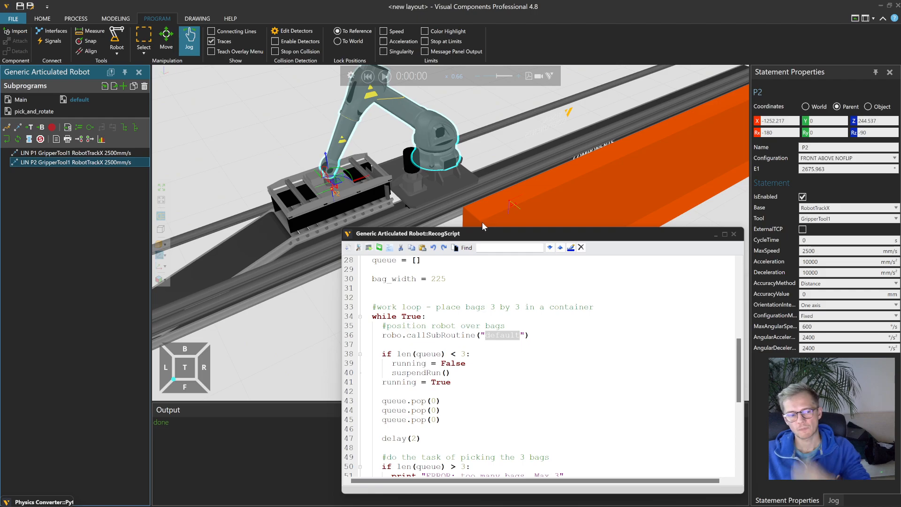
# - Move the RecogScript editor lower to uncover the container and clear the output messages
pyautogui.moveTo(469, 229); pyautogui.dragTo(469, 268)
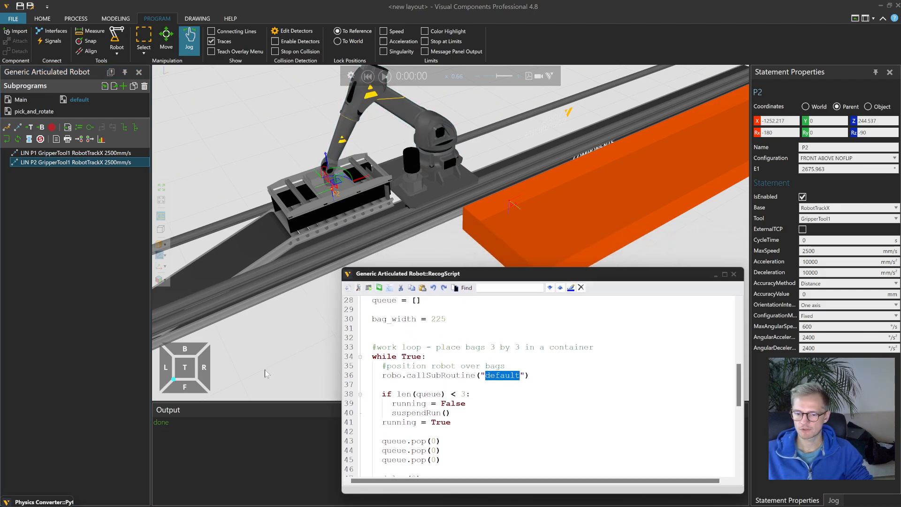
pyautogui.rightClick(232, 429)
pyautogui.click(254, 436)
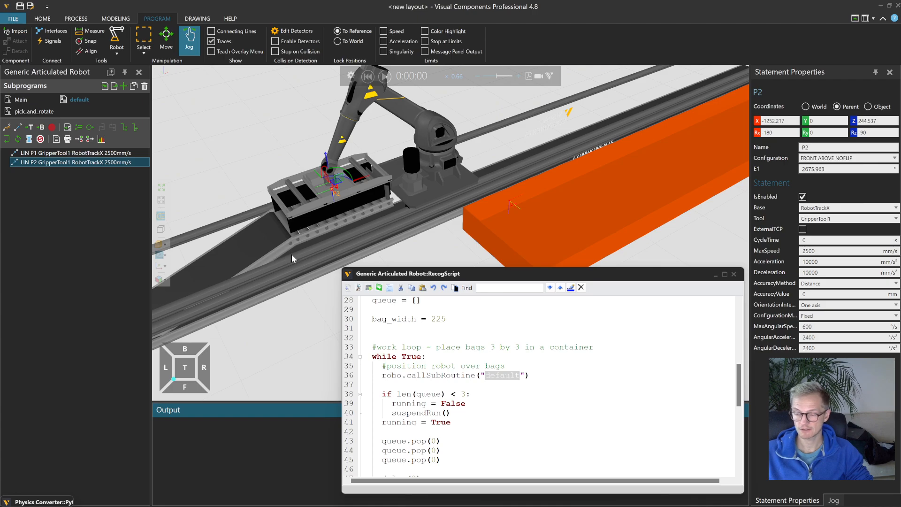
# - Review the script's bag picking and track positioning code and compare the P1 and P2 poses over the conveyor
pyautogui.scroll(-8, 540, 385)
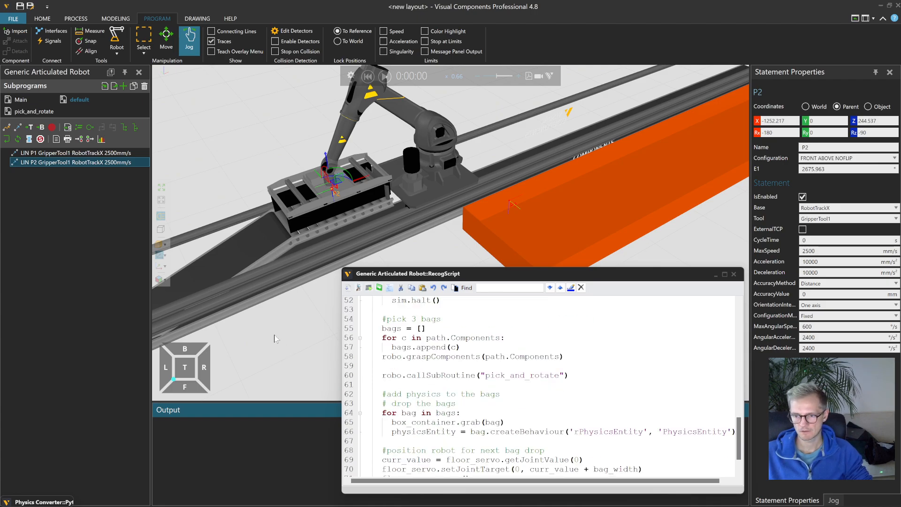
pyautogui.scroll(-3, 295, 330)
pyautogui.moveTo(311, 341); pyautogui.dragTo(323, 313, button='middle')
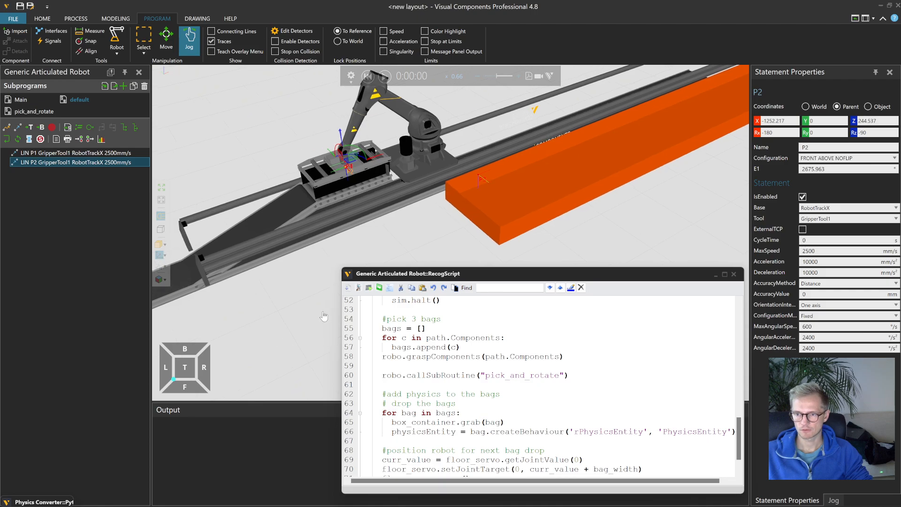
pyautogui.click(117, 150)
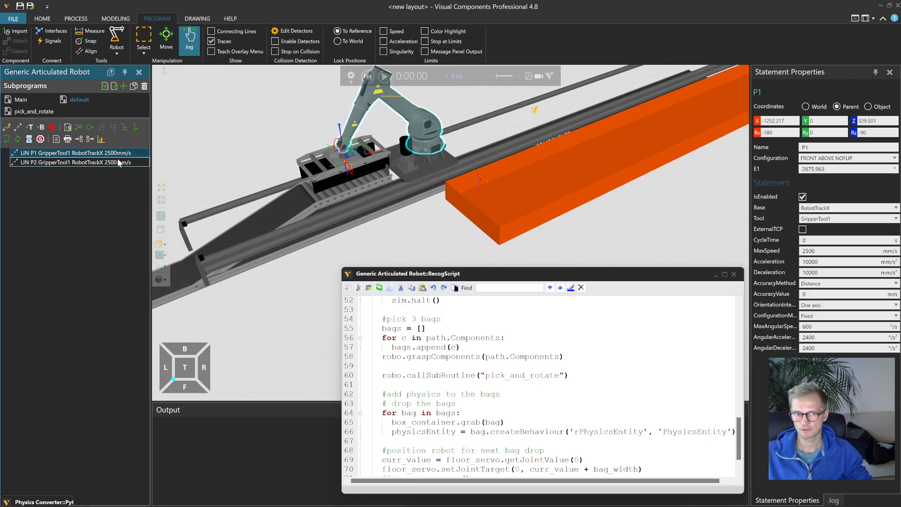
pyautogui.click(117, 162)
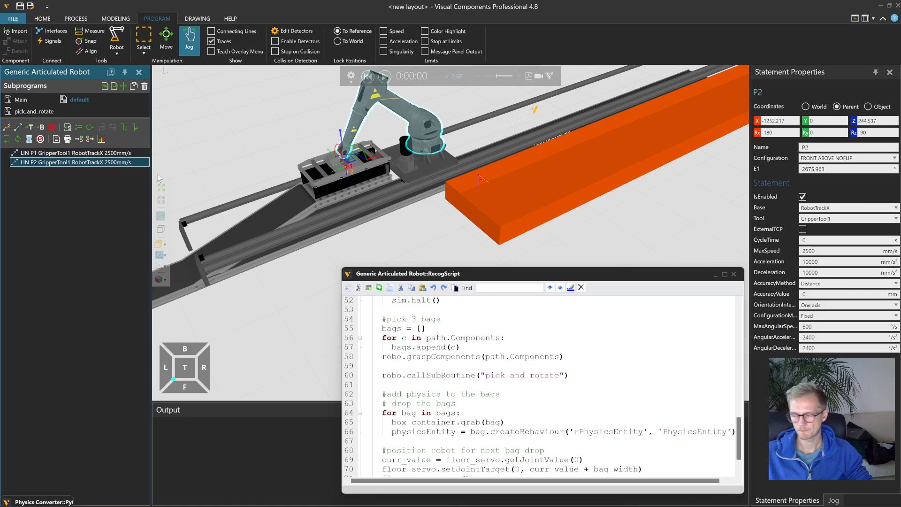
pyautogui.moveTo(870, 503)
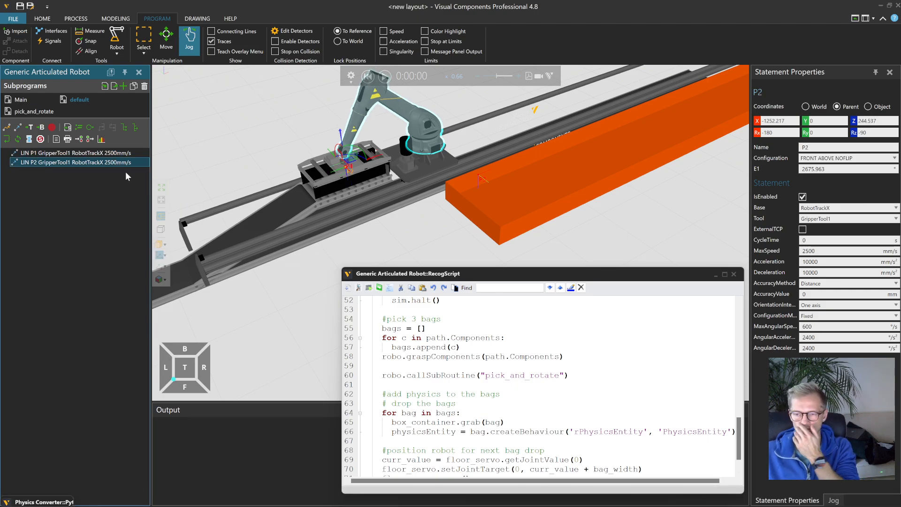
pyautogui.click(107, 153)
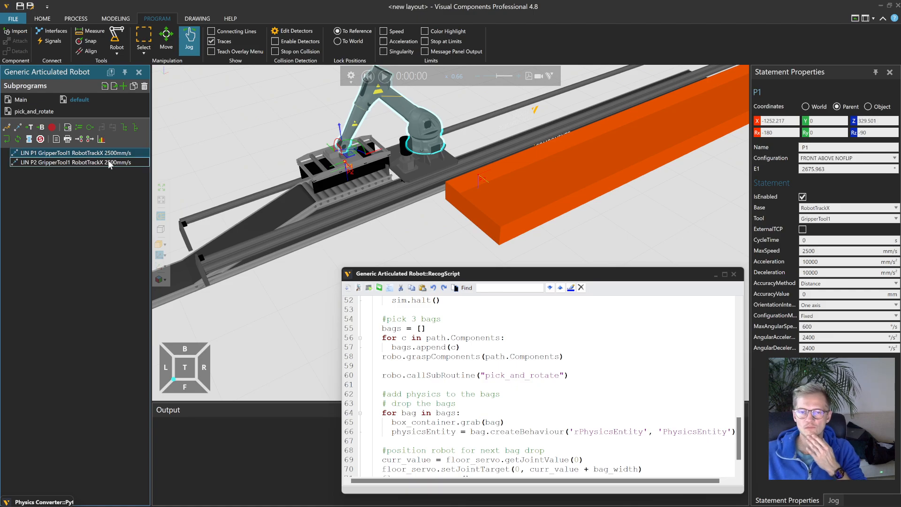
# - Run the simulation at varying speeds to watch the first bag drops into the container, and reset it
pyautogui.click(383, 76)
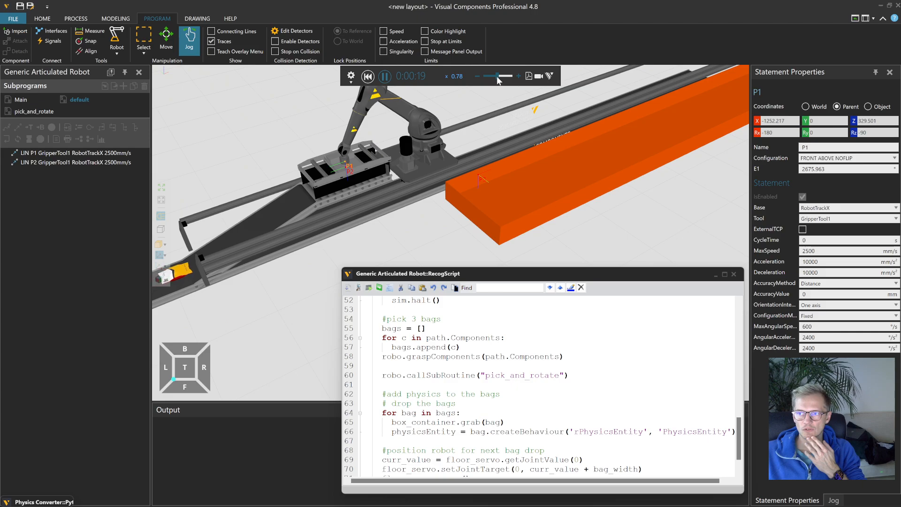
pyautogui.click(501, 76)
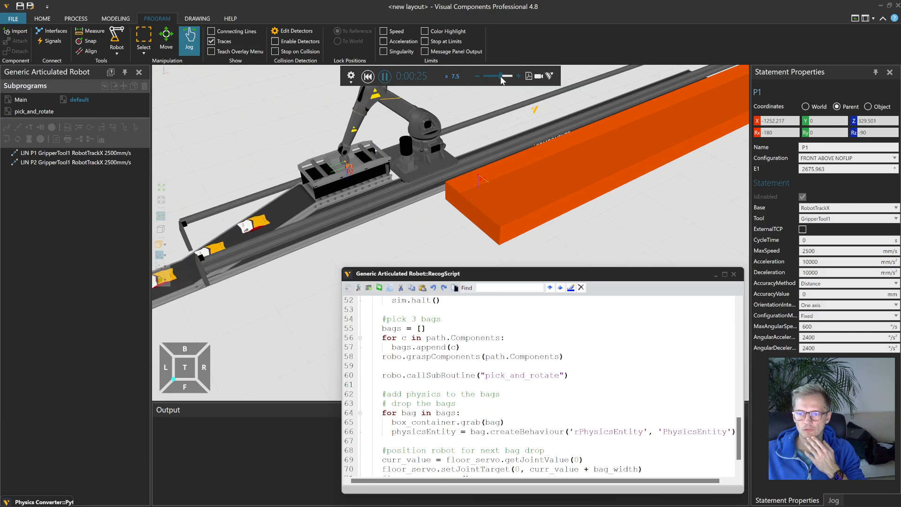
pyautogui.moveTo(501, 77); pyautogui.dragTo(498, 78)
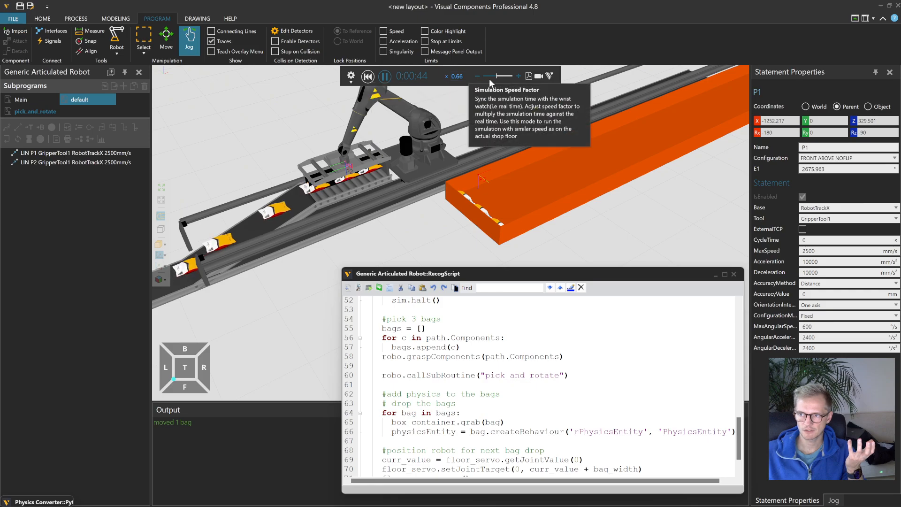
pyautogui.moveTo(496, 78); pyautogui.dragTo(499, 80)
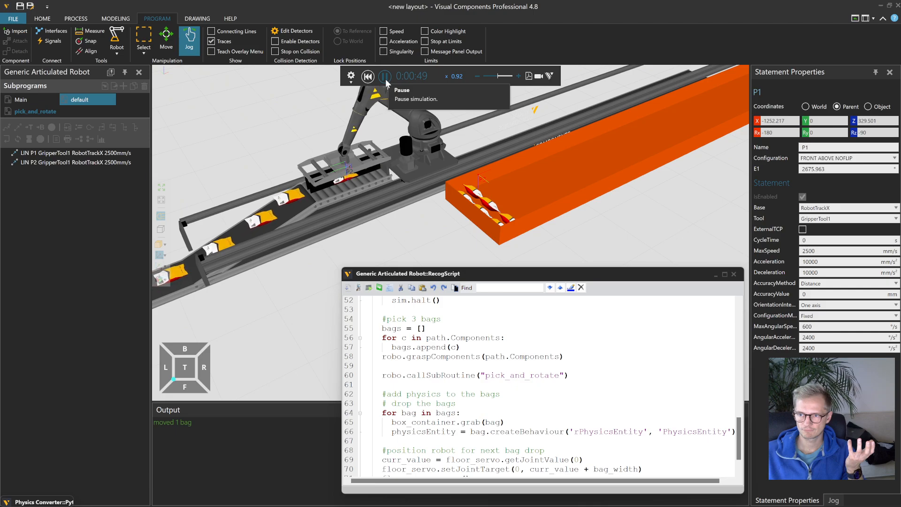
pyautogui.click(368, 76)
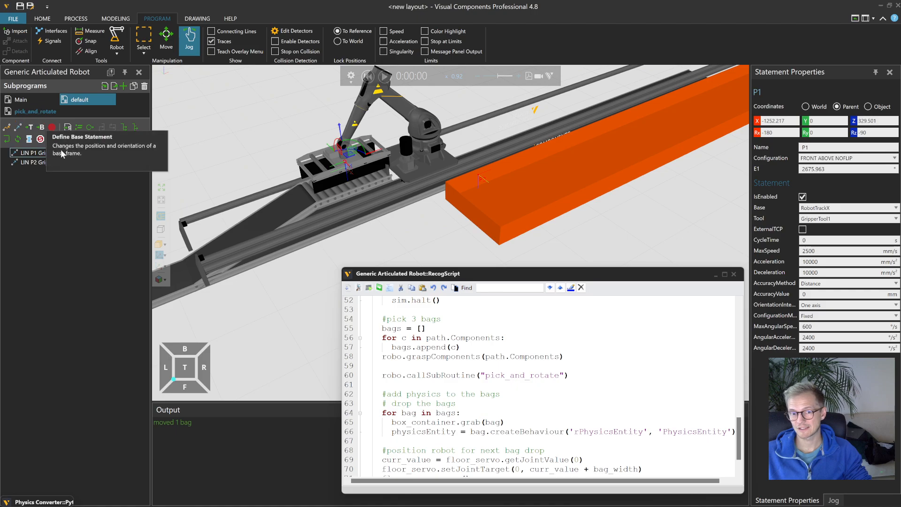
# - Check the jog values at P1 and open the properties of its RobotTrackX base
pyautogui.click(46, 154)
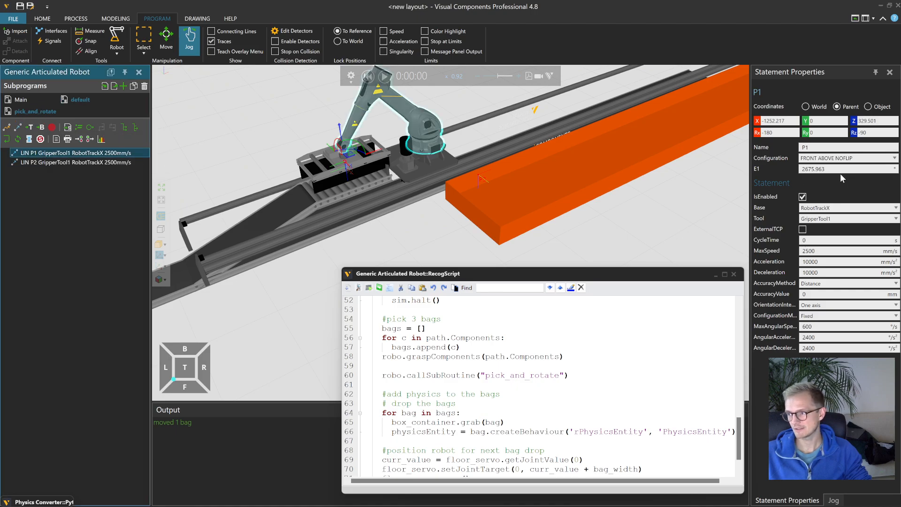
pyautogui.click(834, 500)
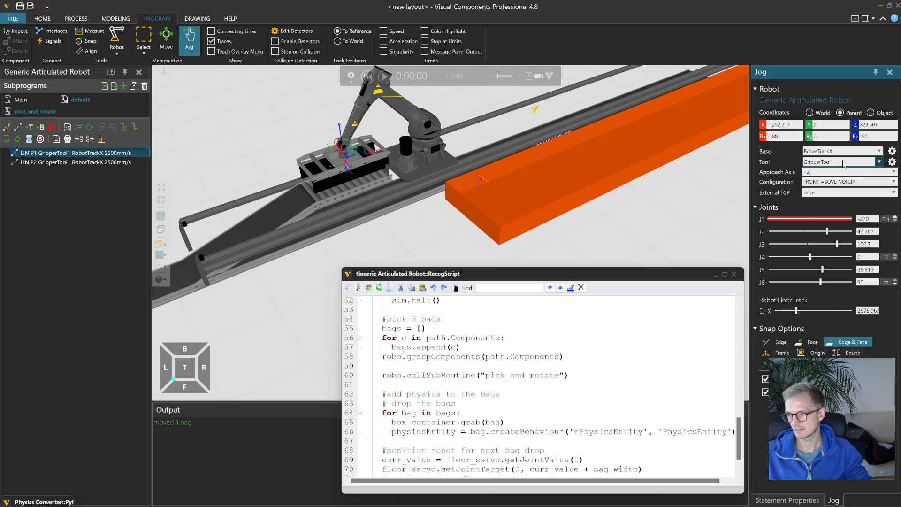
pyautogui.click(892, 151)
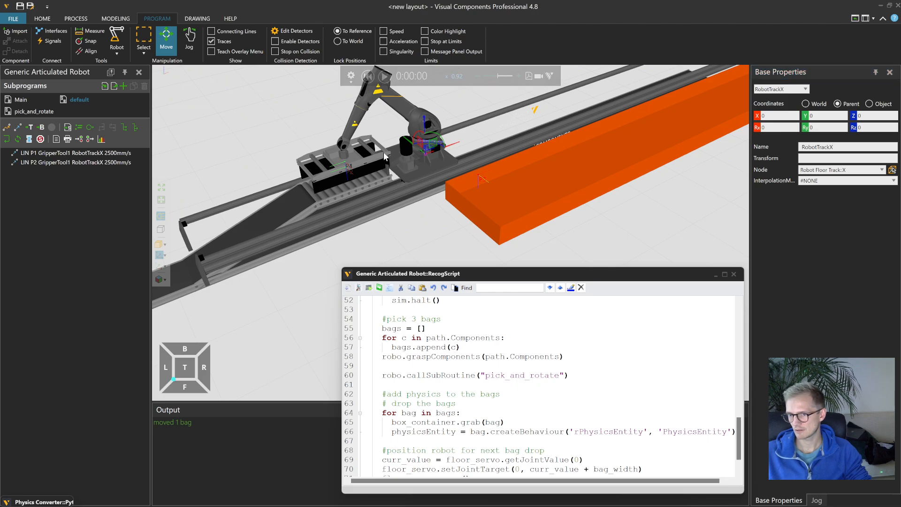
# - Examine the Robot Floor Track's component structure for modeling, including its base container, RobotInterface and ServoController properties
pyautogui.click(400, 191)
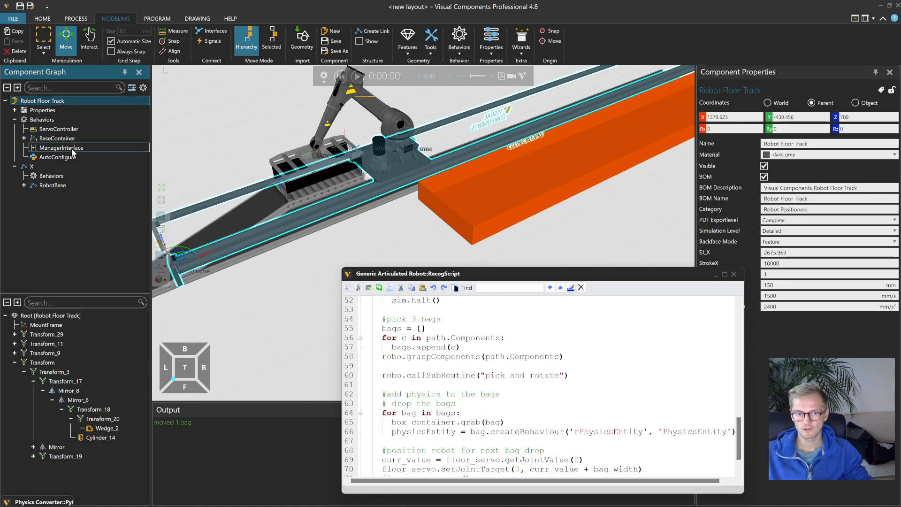
pyautogui.click(24, 185)
pyautogui.click(34, 195)
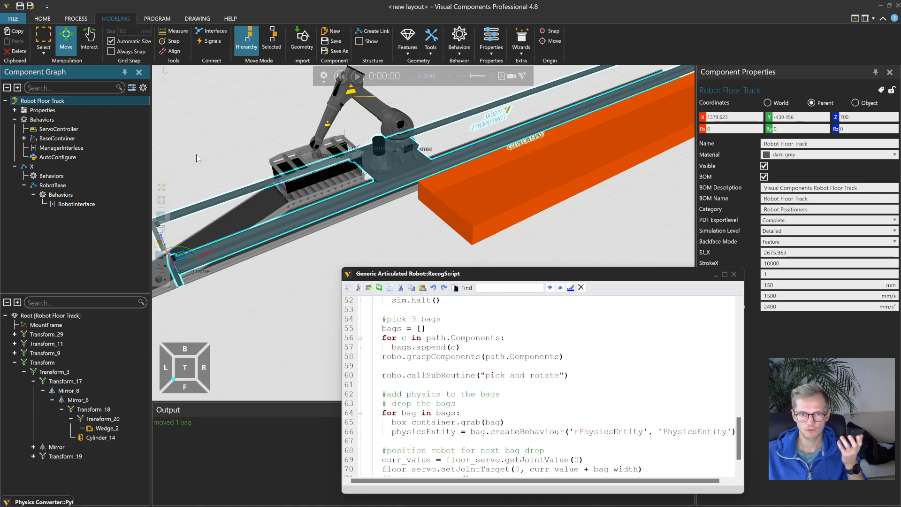
pyautogui.click(24, 139)
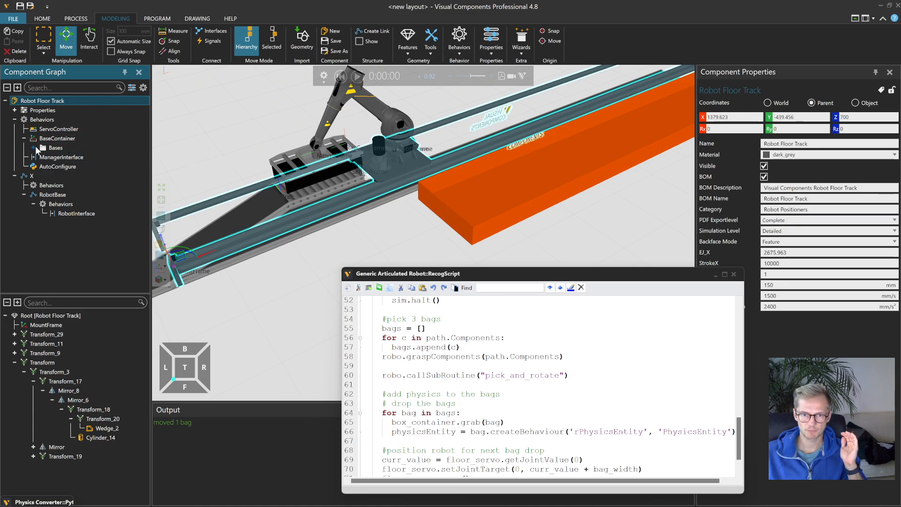
pyautogui.click(34, 148)
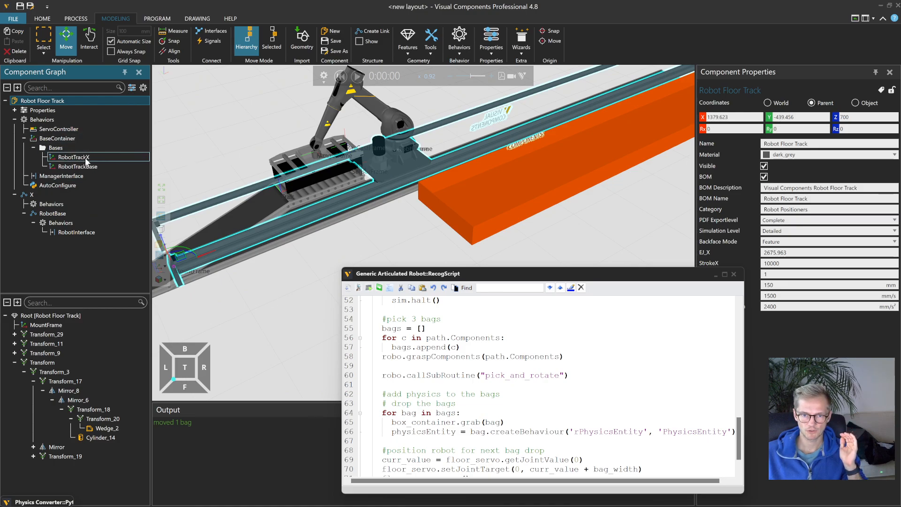
pyautogui.click(83, 232)
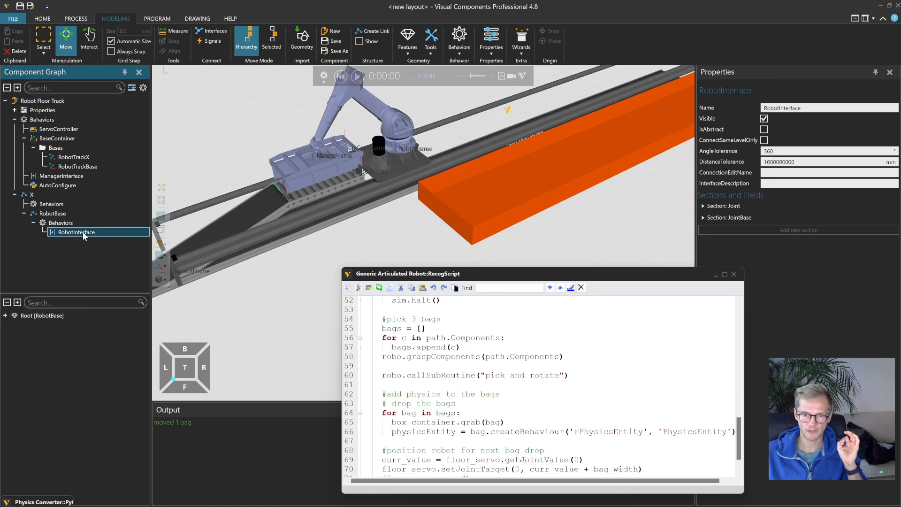
pyautogui.click(59, 149)
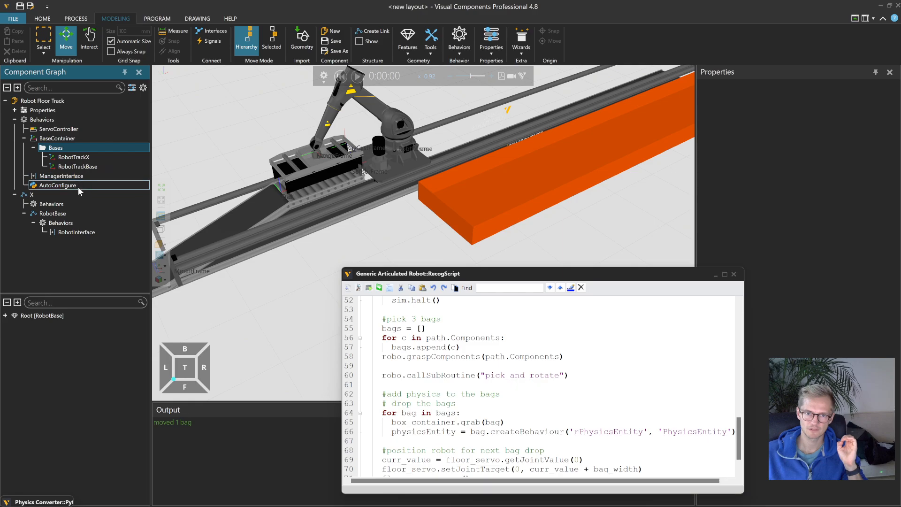
pyautogui.click(68, 129)
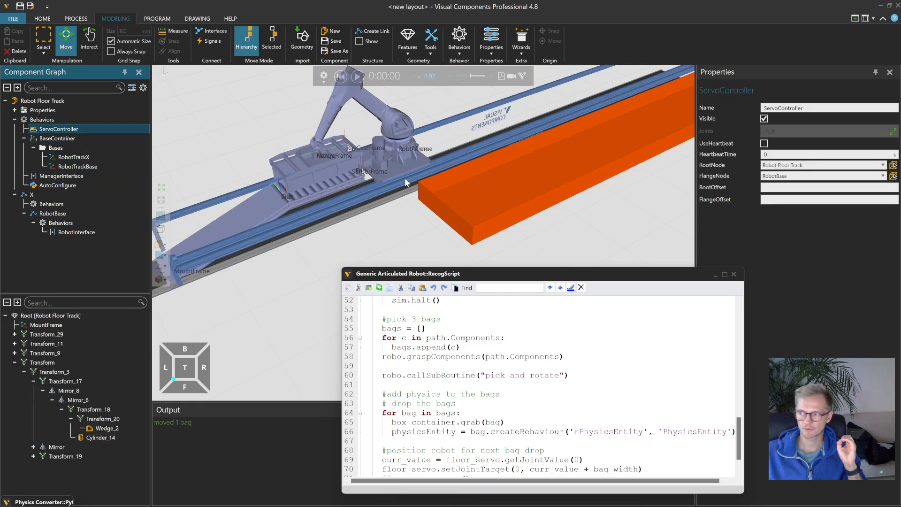
# - Examine the ServoController's root and flange node options and the properties of the floor track's X and RobotBase links
pyautogui.moveTo(814, 176)
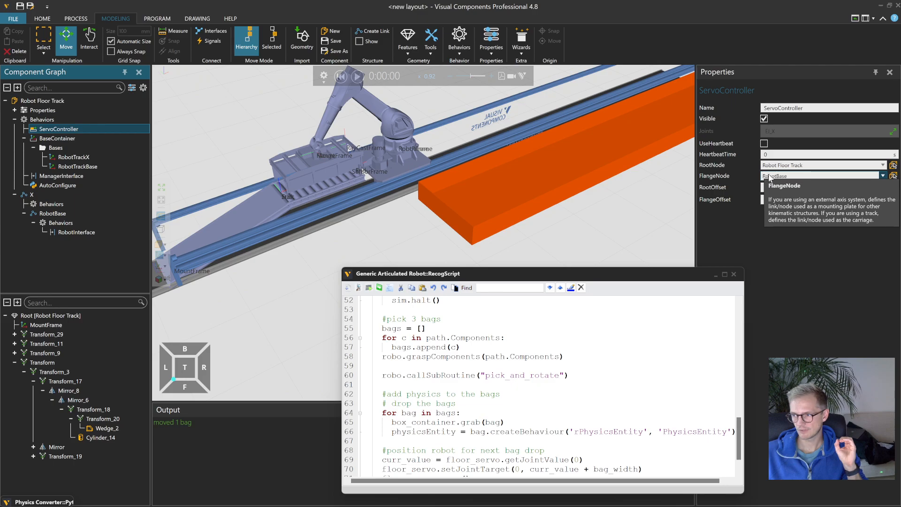
pyautogui.click(809, 167)
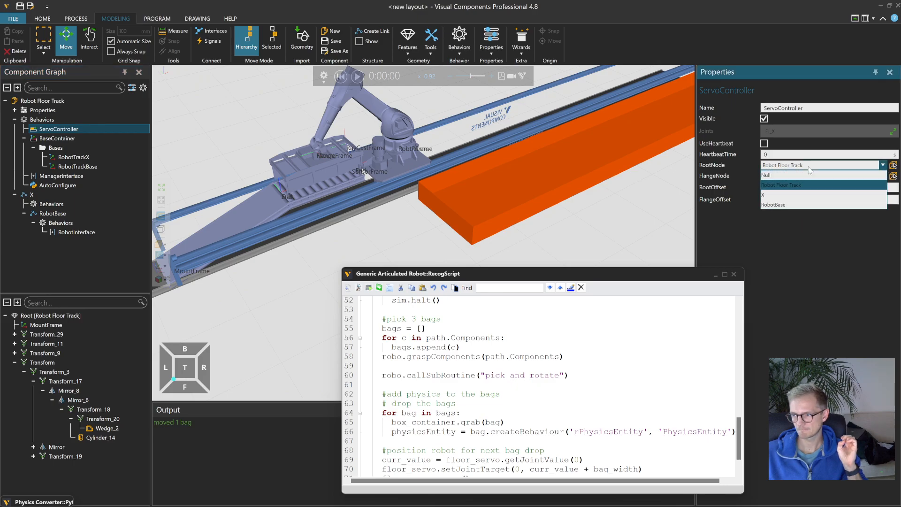
pyautogui.click(809, 170)
pyautogui.click(804, 177)
pyautogui.click(798, 216)
pyautogui.click(37, 196)
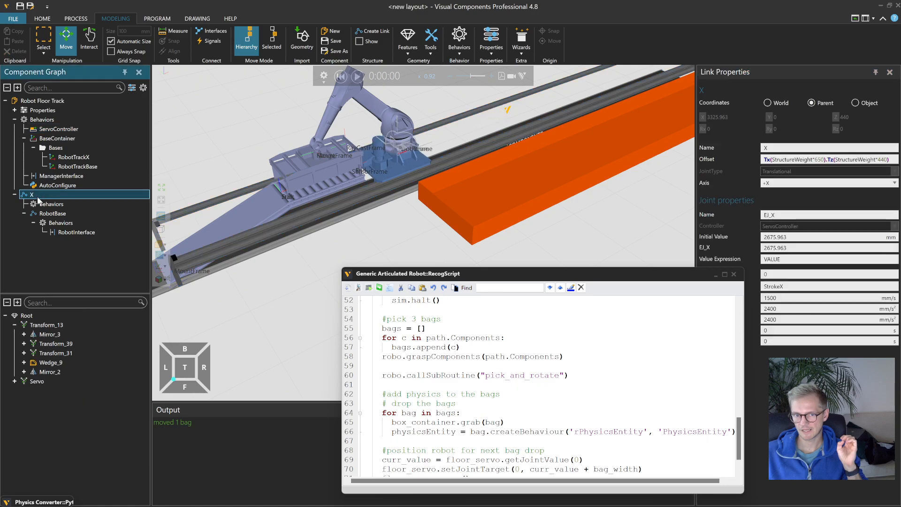
pyautogui.moveTo(693, 277); pyautogui.dragTo(635, 275)
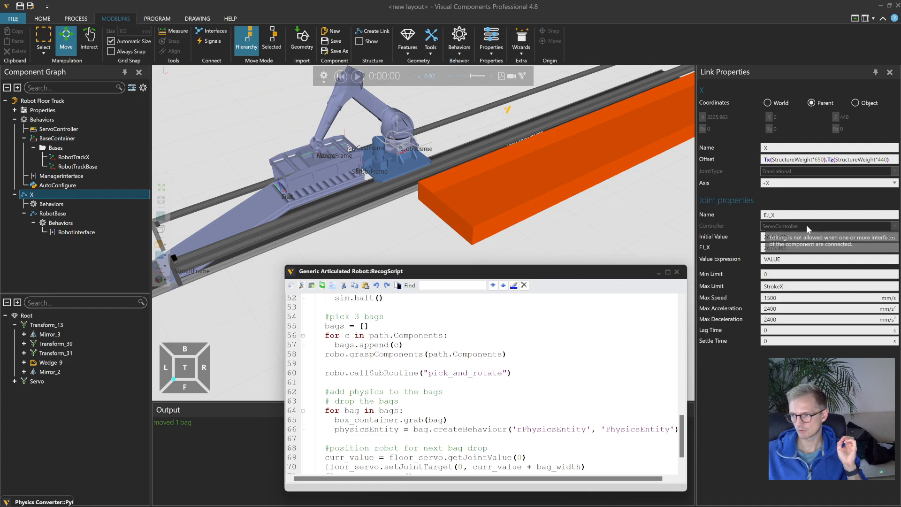
pyautogui.click(65, 215)
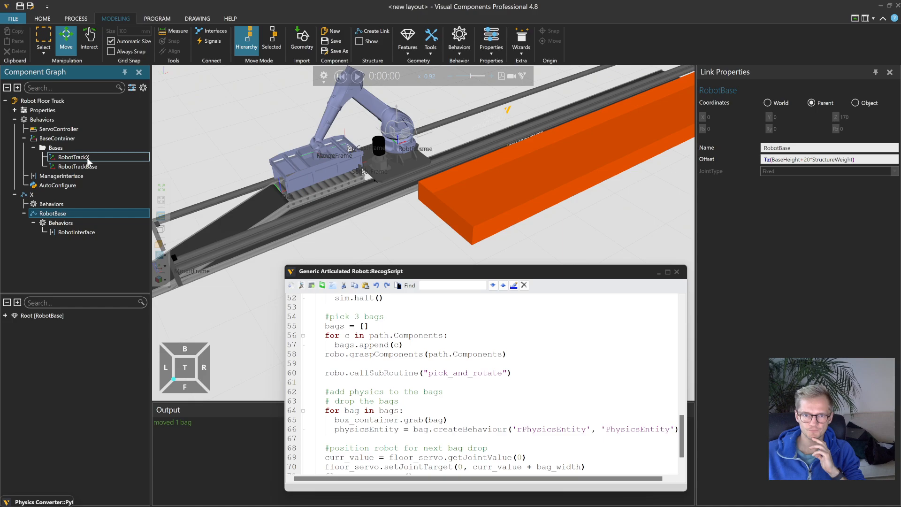
# - Delete the BaseContainer behavior from the Robot Floor Track component
pyautogui.click(79, 141)
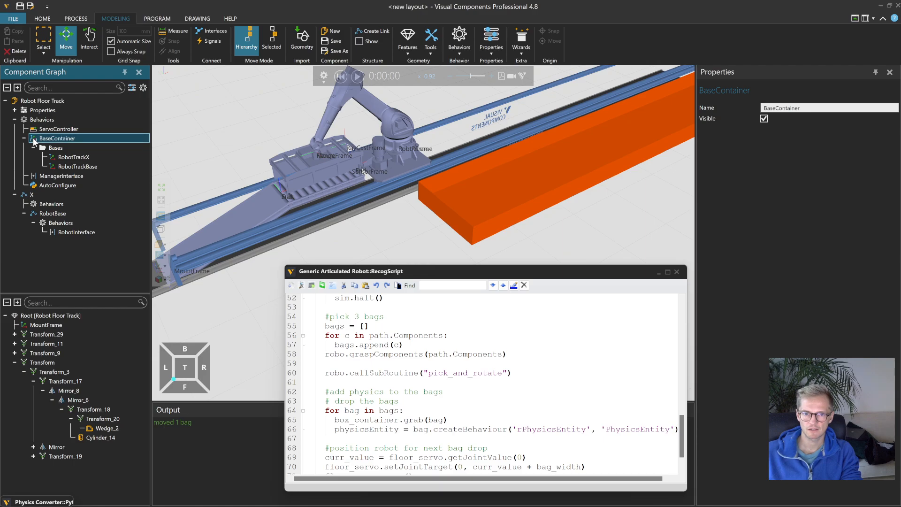
pyautogui.press('Delete')
# - Test the floor track by moving its carriage to EJ_X about 3249, and bring the robot back to its P1 pose
pyautogui.click(42, 18)
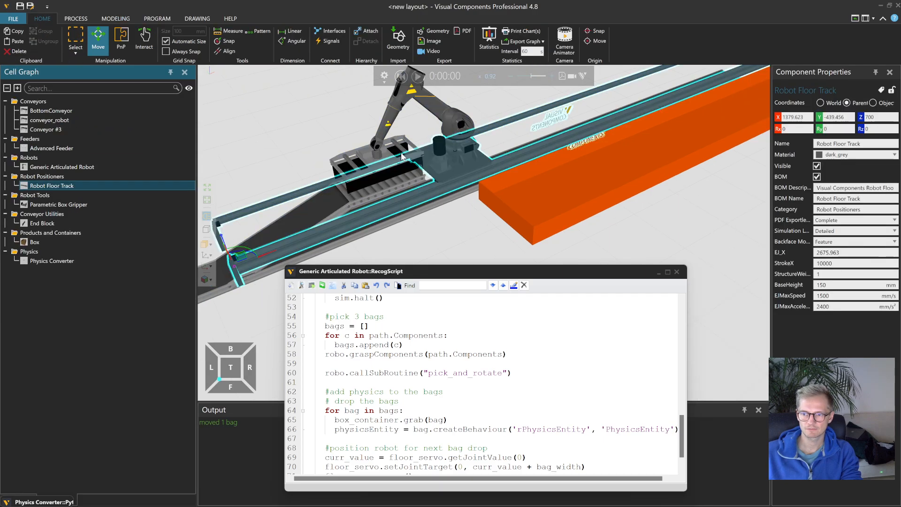
pyautogui.click(402, 155)
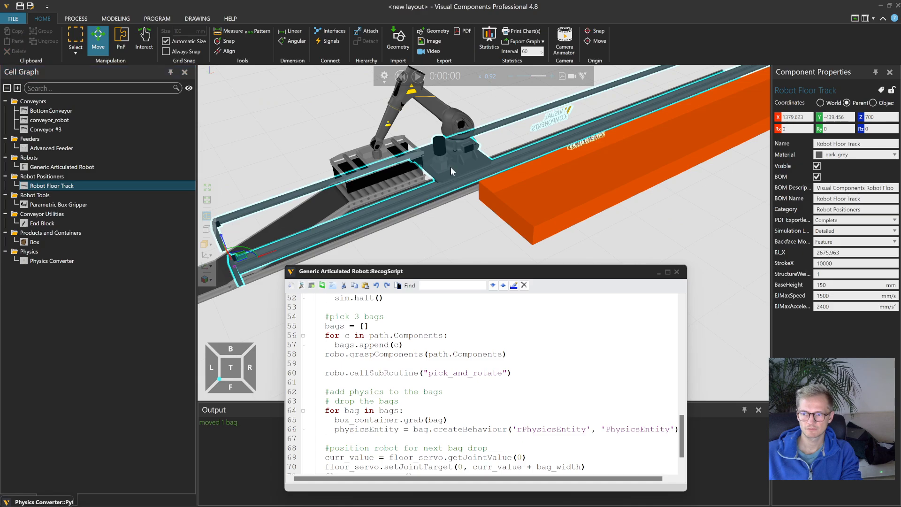
pyautogui.click(144, 41)
pyautogui.moveTo(413, 213); pyautogui.dragTo(490, 169)
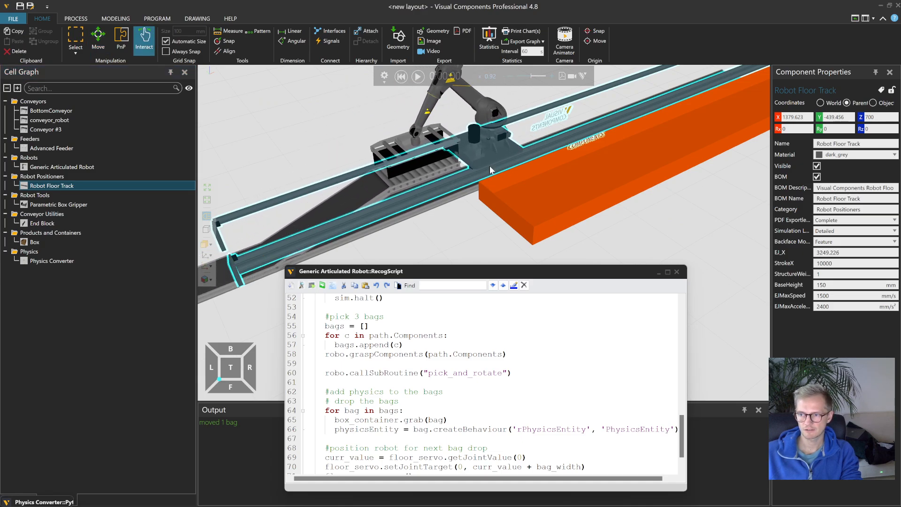
pyautogui.click(482, 122)
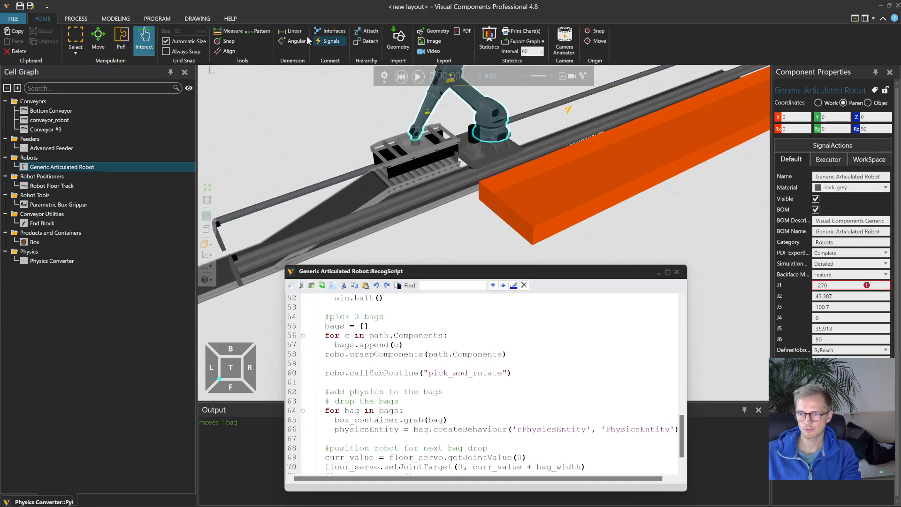
pyautogui.click(158, 20)
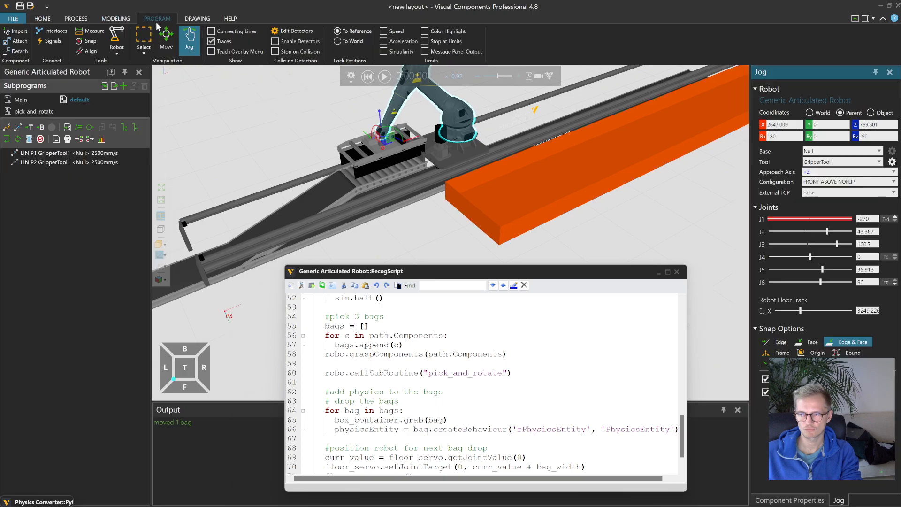
pyautogui.click(74, 154)
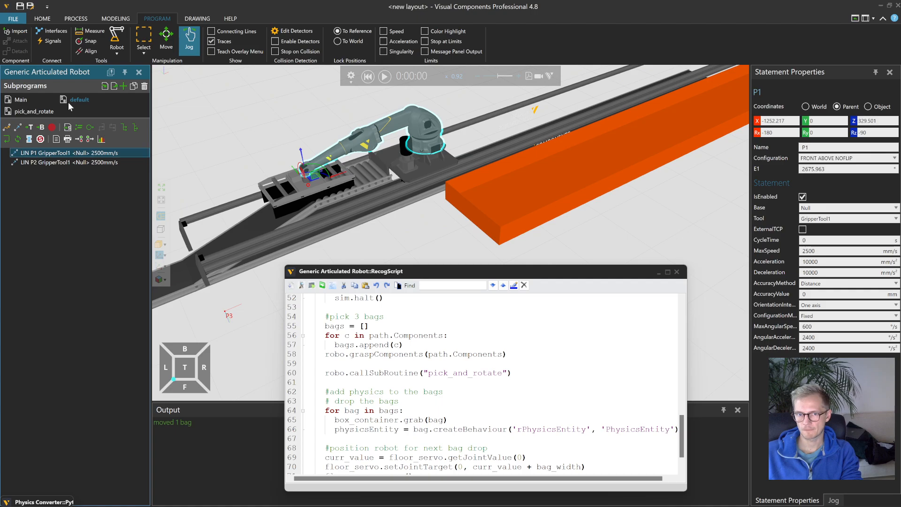
# - Try running the simulation, clear the output messages, run it again and inspect the conveyor area around the robot
pyautogui.click(384, 76)
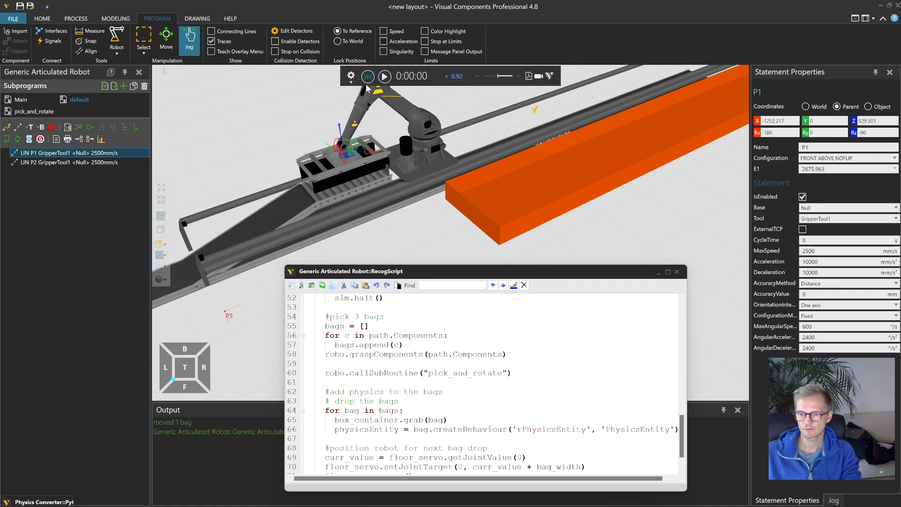
pyautogui.rightClick(266, 436)
pyautogui.click(272, 443)
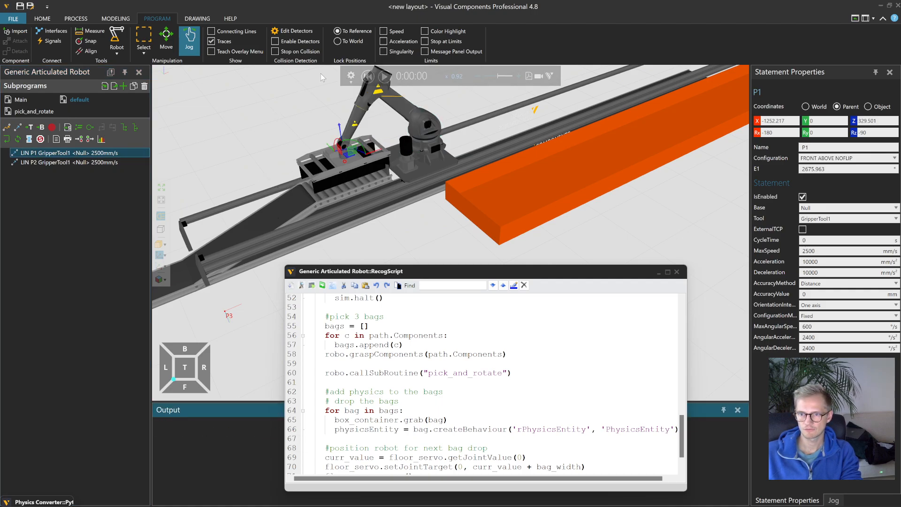
pyautogui.click(386, 78)
pyautogui.moveTo(543, 272); pyautogui.dragTo(601, 277)
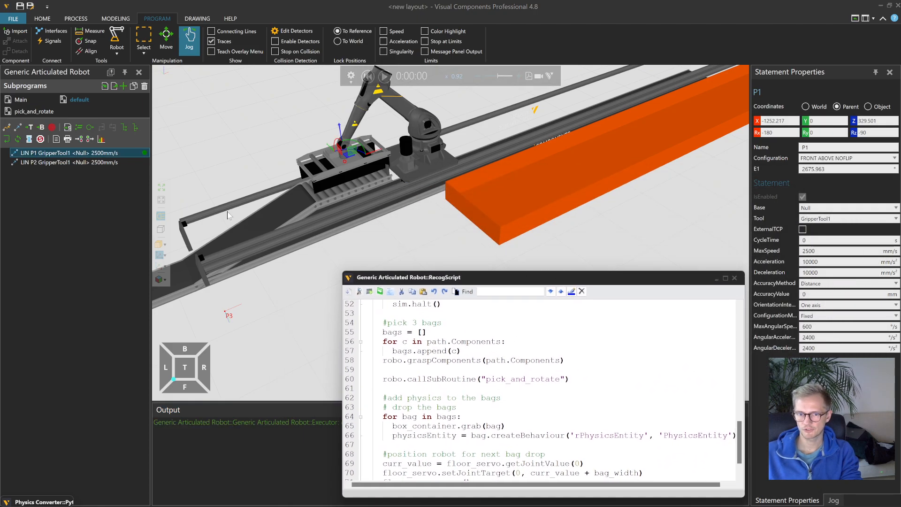
pyautogui.scroll(-2, 229, 216)
pyautogui.scroll(-5, 327, 184)
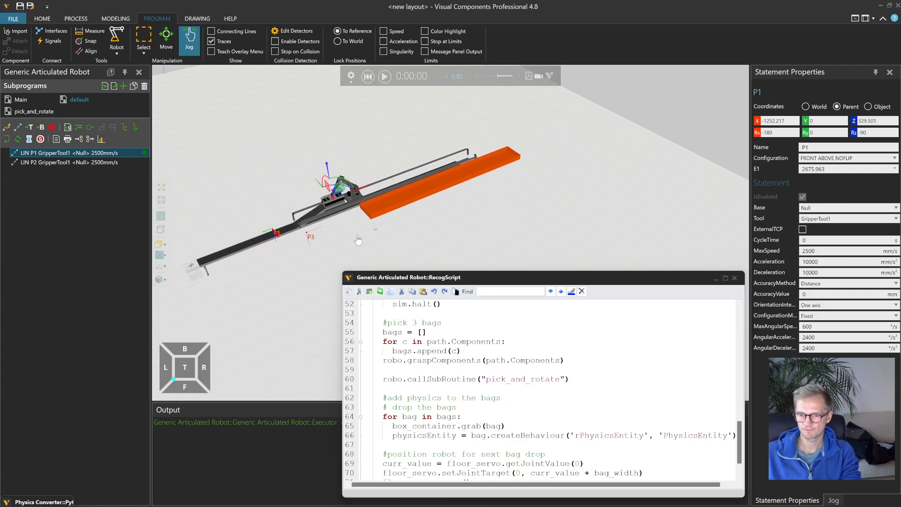
pyautogui.scroll(5, 400, 192)
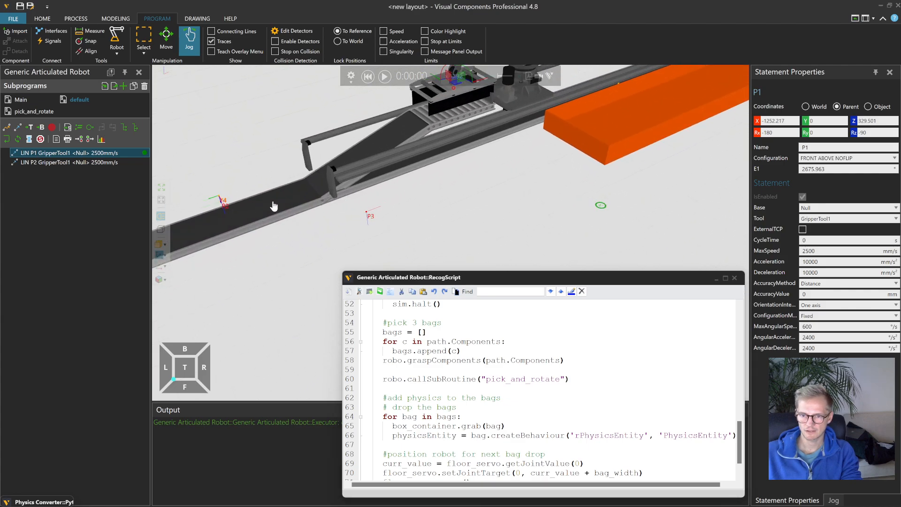
# - Select BASE_1 as the robot's jog base at P1 and attach that base to the Robot Floor Track's X node
pyautogui.click(93, 153)
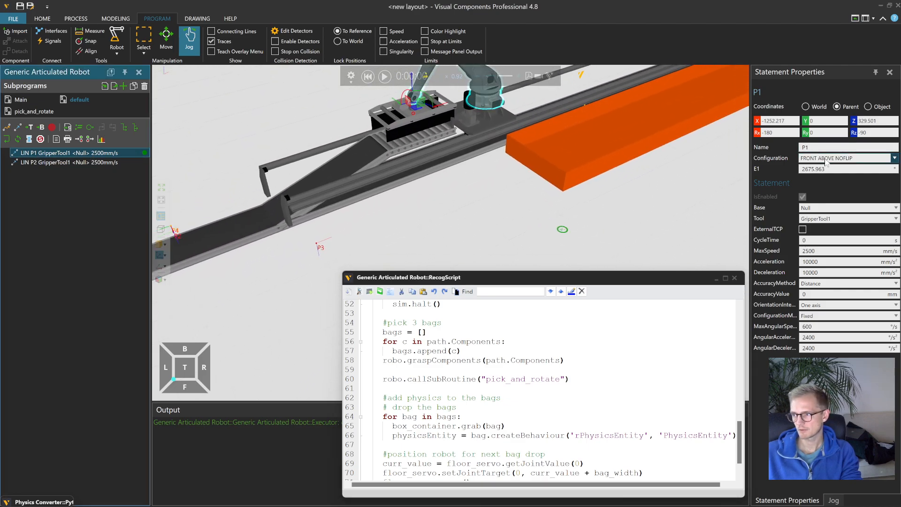
pyautogui.click(833, 501)
pyautogui.click(836, 151)
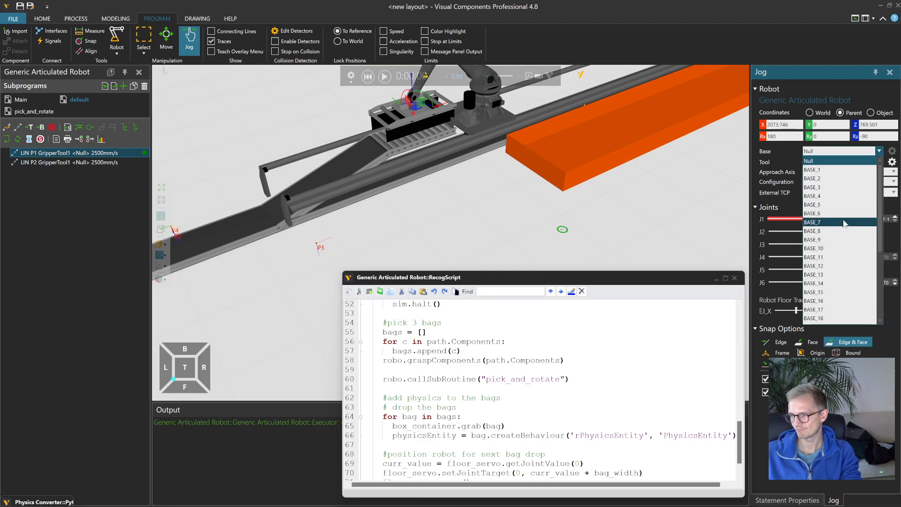
pyautogui.click(839, 171)
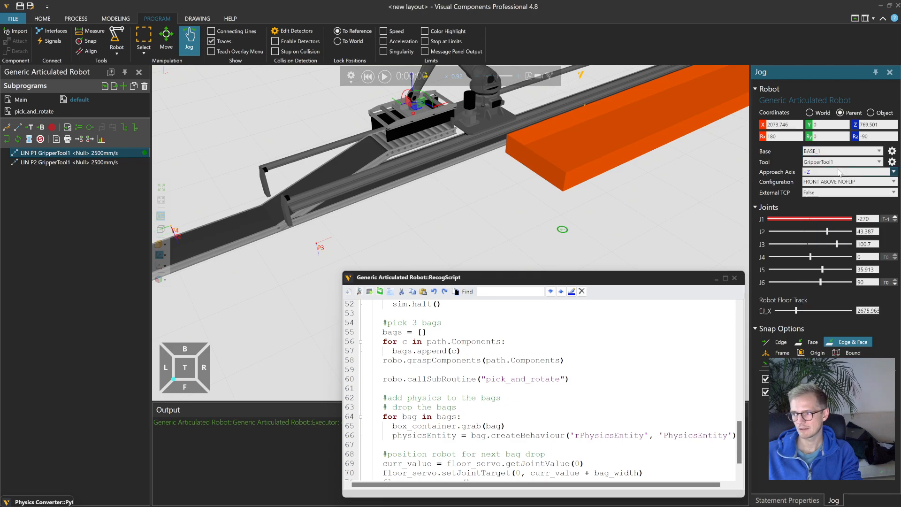
pyautogui.click(892, 152)
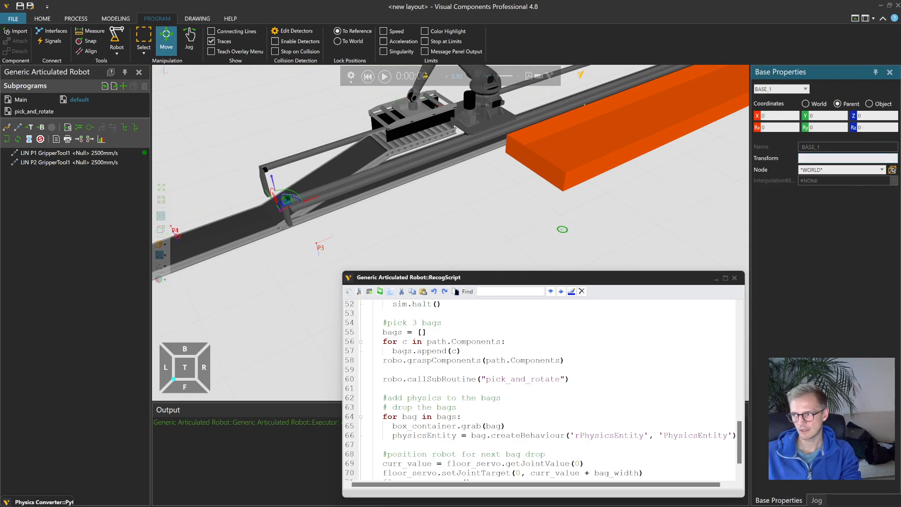
pyautogui.click(486, 120)
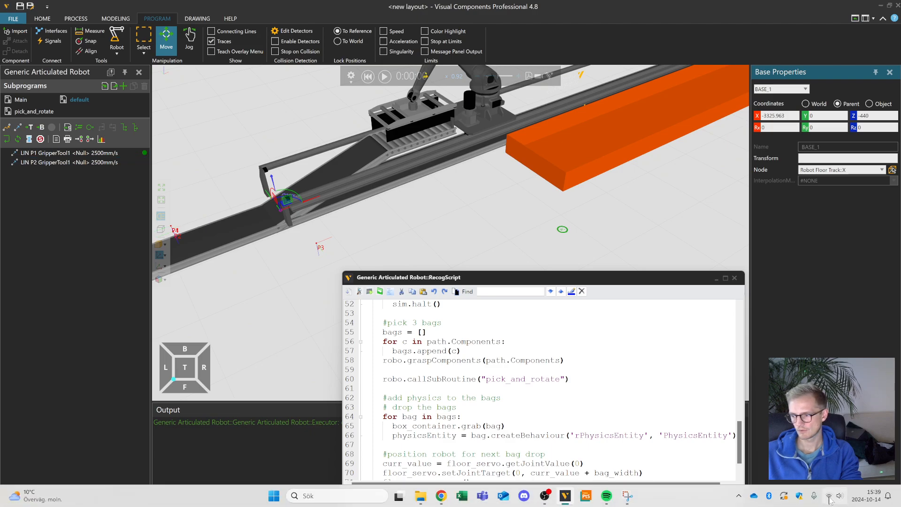
# - Jog the floor track's EJ_X joint to about 2769 to check BASE_1, and reset the simulation
pyautogui.click(819, 499)
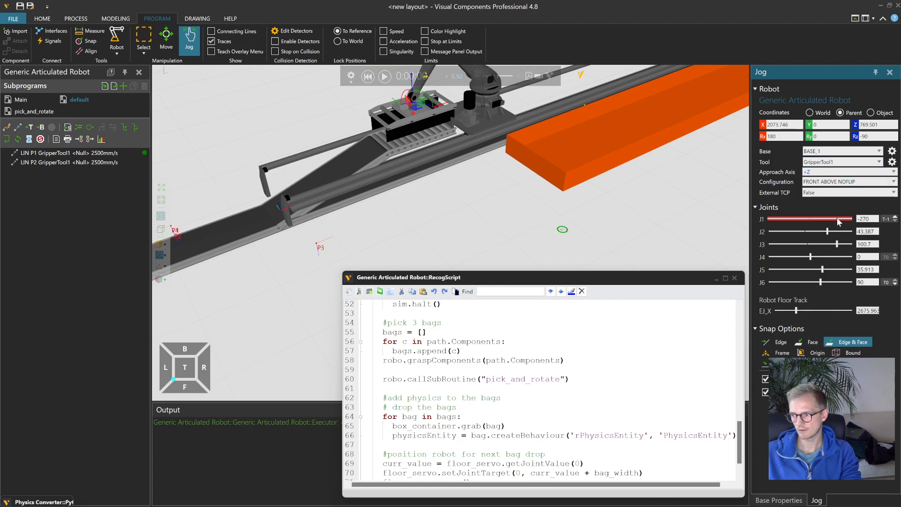
pyautogui.moveTo(798, 313)
pyautogui.mouseDown()
pyautogui.moveTo(832, 316)
pyautogui.moveTo(783, 318)
pyautogui.moveTo(797, 317)
pyautogui.mouseUp()
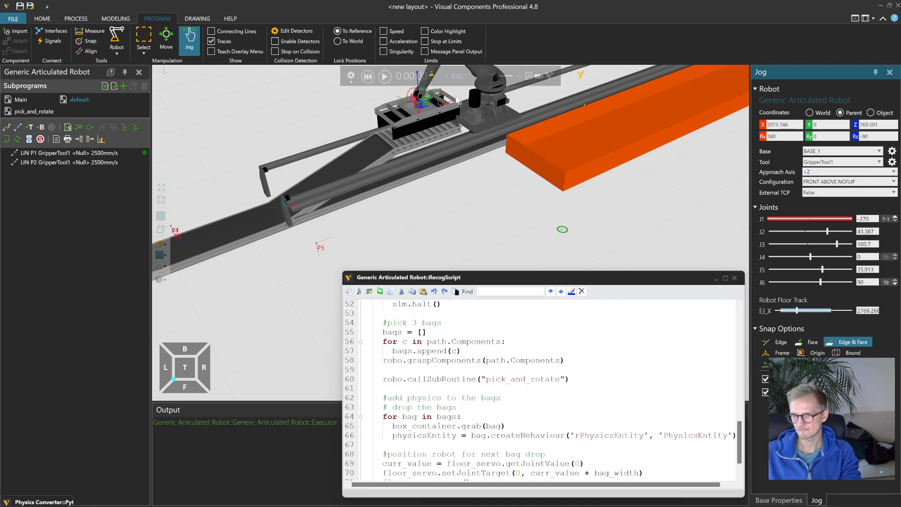
pyautogui.click(368, 77)
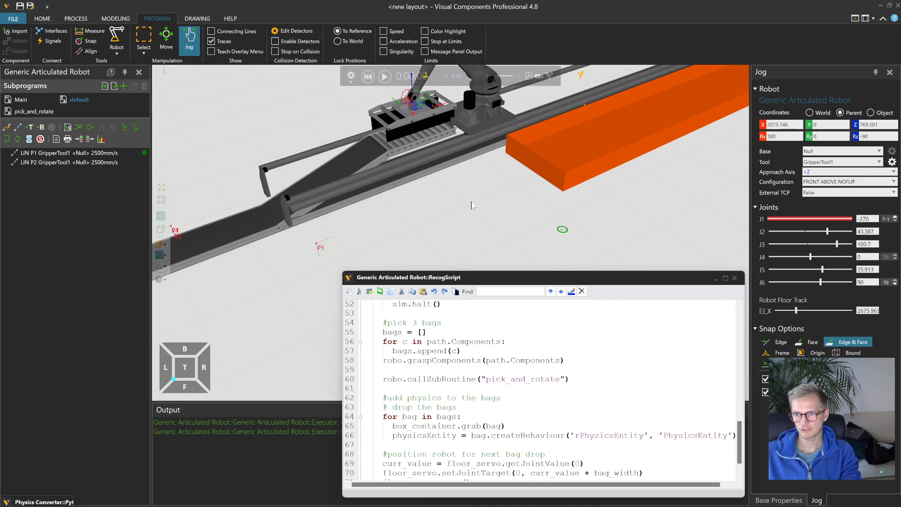
# - Enlarge the script editor and jog the robot along the floor track to EJ_X about 3068
pyautogui.moveTo(471, 201); pyautogui.dragTo(493, 222, button='middle')
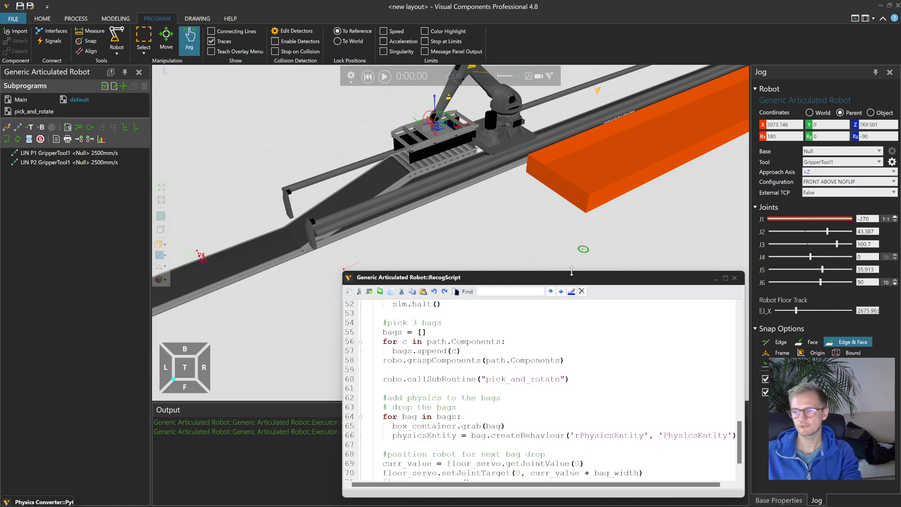
pyautogui.moveTo(571, 271); pyautogui.dragTo(556, 235)
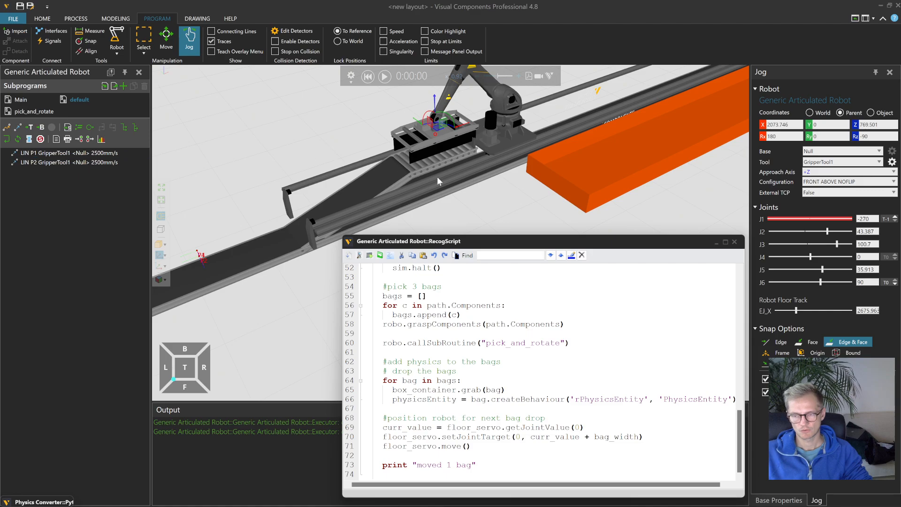
pyautogui.moveTo(509, 150); pyautogui.dragTo(529, 145)
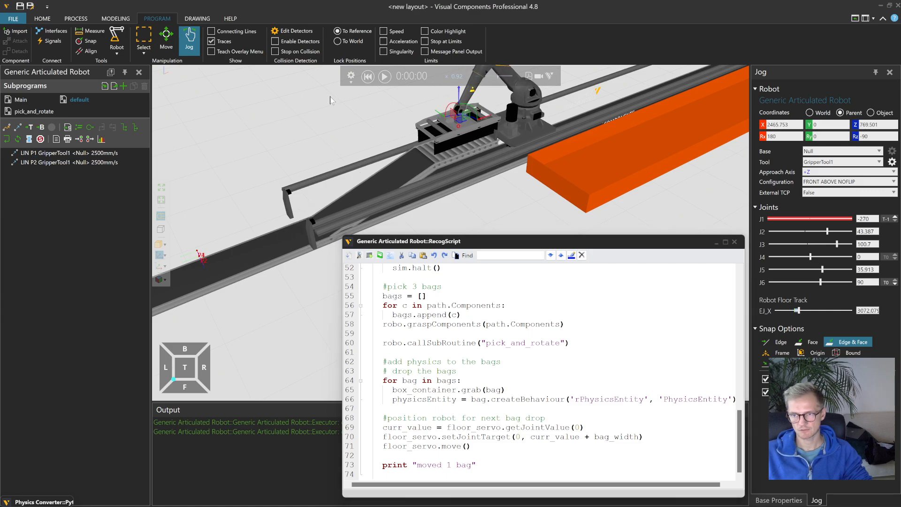
pyautogui.click(449, 175)
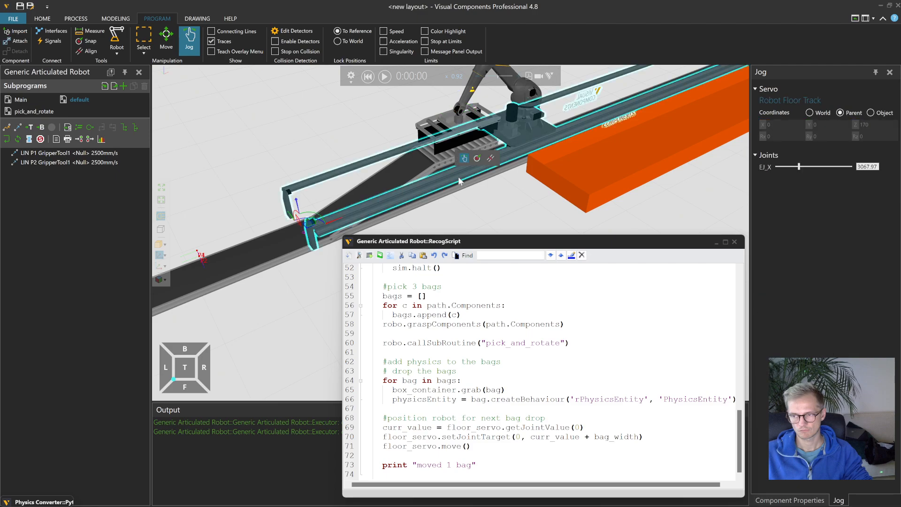
# - Move the Generic Articulated Robot off the floor track to the open floor behind it
pyautogui.click(46, 18)
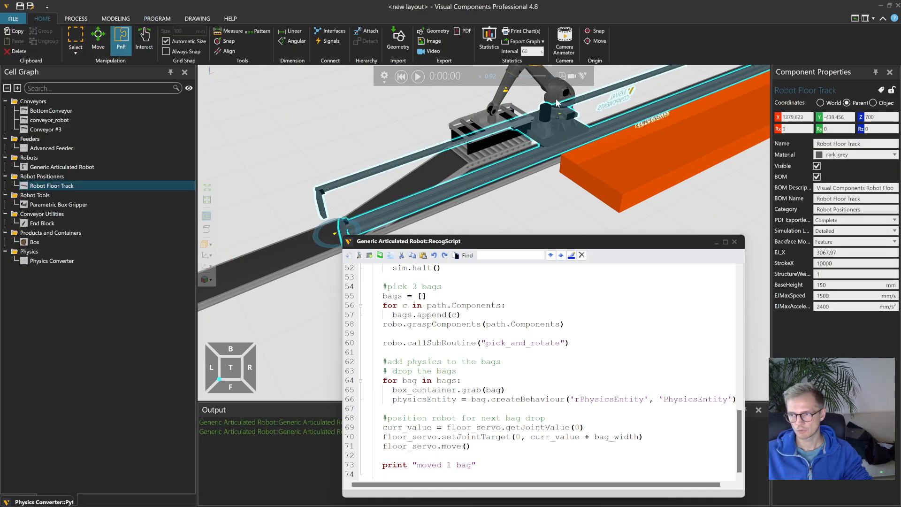
pyautogui.moveTo(555, 97); pyautogui.dragTo(434, 79)
# - Run the simulation at about 2.7x speed to watch the off-track robot handle the first bags, and reset it
pyautogui.click(418, 76)
pyautogui.moveTo(552, 205); pyautogui.dragTo(522, 229, button='middle')
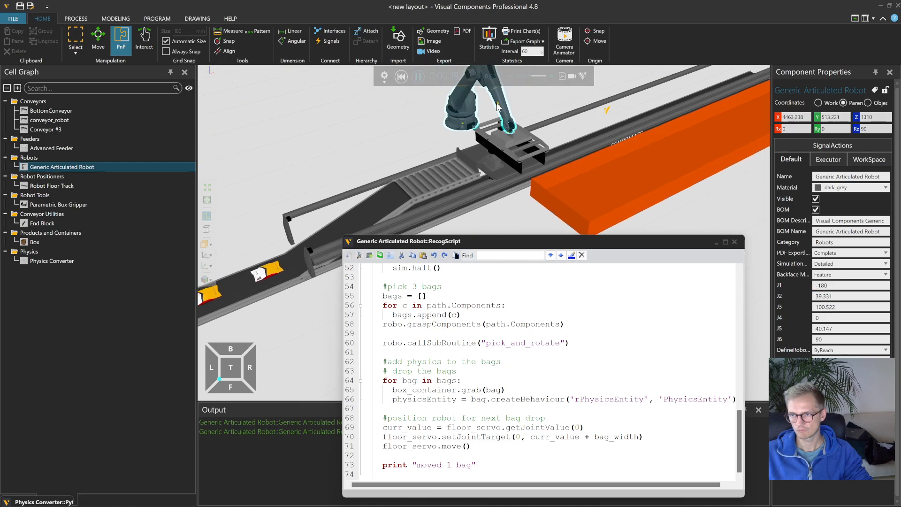
pyautogui.moveTo(538, 79); pyautogui.dragTo(533, 81)
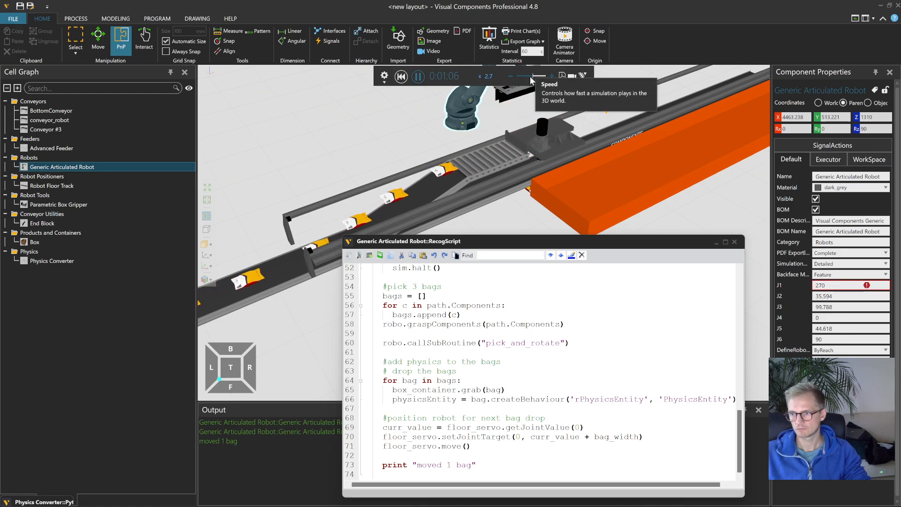
pyautogui.moveTo(493, 162)
pyautogui.mouseDown(button='right')
pyautogui.moveTo(557, 155)
pyautogui.moveTo(509, 157)
pyautogui.mouseUp(button='right')
pyautogui.click(402, 77)
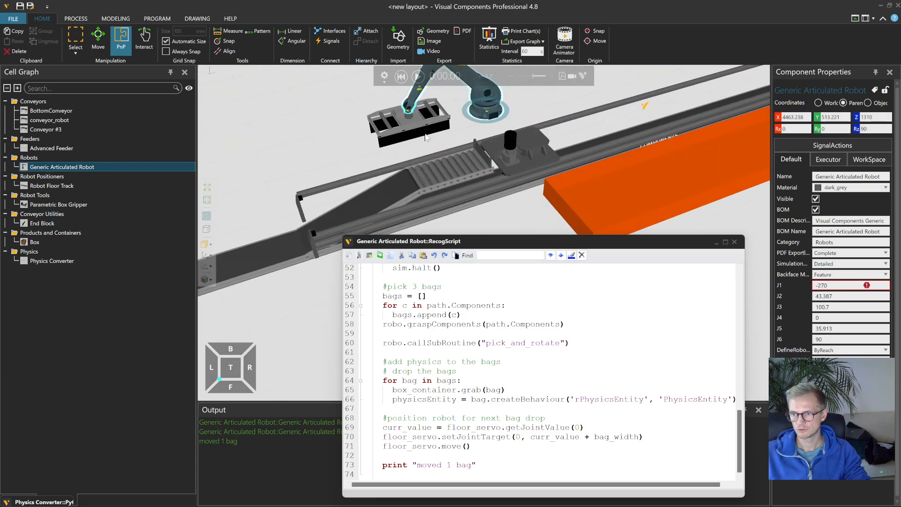
# - Place the Generic Articulated Robot back on the floor track's carriage beside the bag conveyor
pyautogui.moveTo(538, 109); pyautogui.dragTo(509, 123, button='middle')
pyautogui.moveTo(466, 113); pyautogui.dragTo(503, 143)
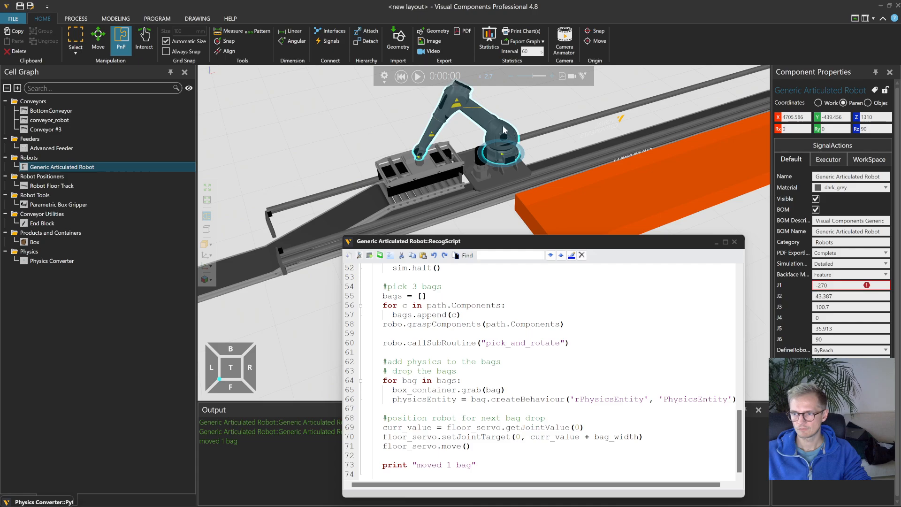
pyautogui.scroll(5, 500, 162)
pyautogui.scroll(-4, 501, 162)
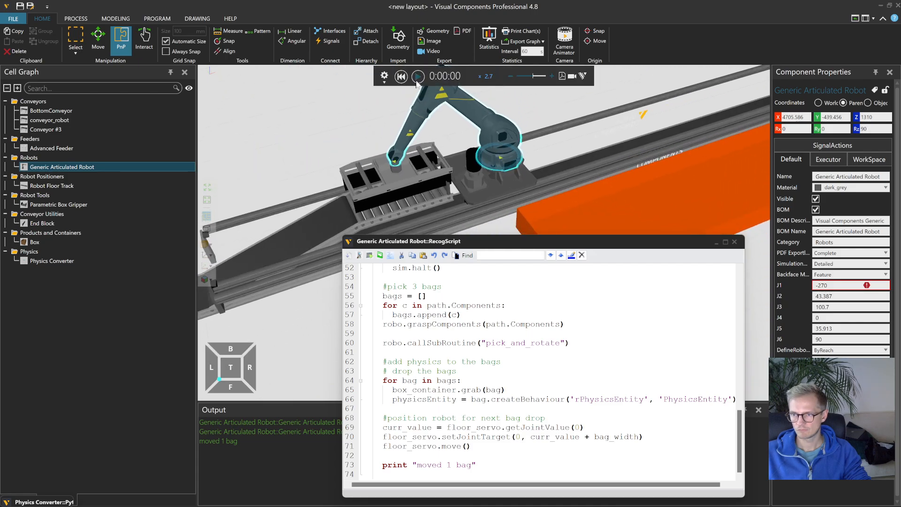
# - Clear the output log and run the simulation to check the robot on the floor track, moving the script editor aside
pyautogui.click(416, 81)
pyautogui.rightClick(314, 422)
pyautogui.click(329, 429)
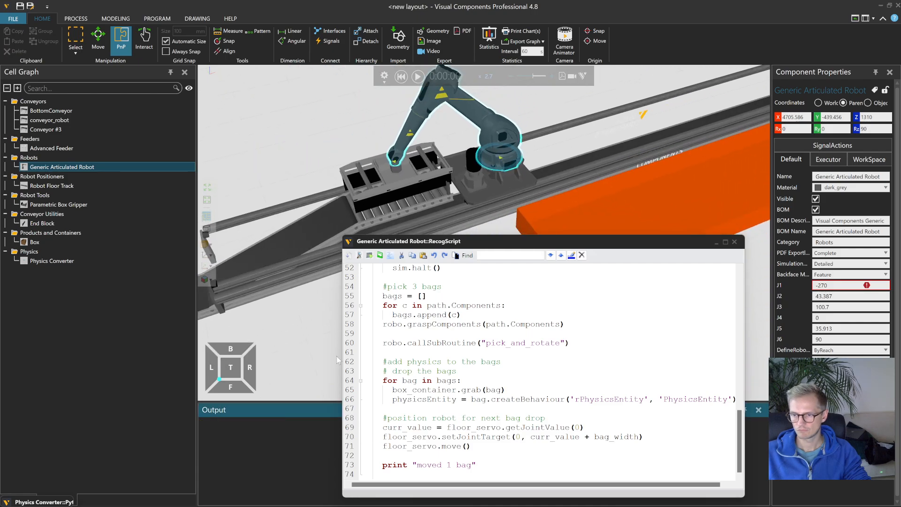
pyautogui.click(417, 81)
pyautogui.moveTo(478, 247); pyautogui.dragTo(600, 224)
pyautogui.scroll(-3, 424, 309)
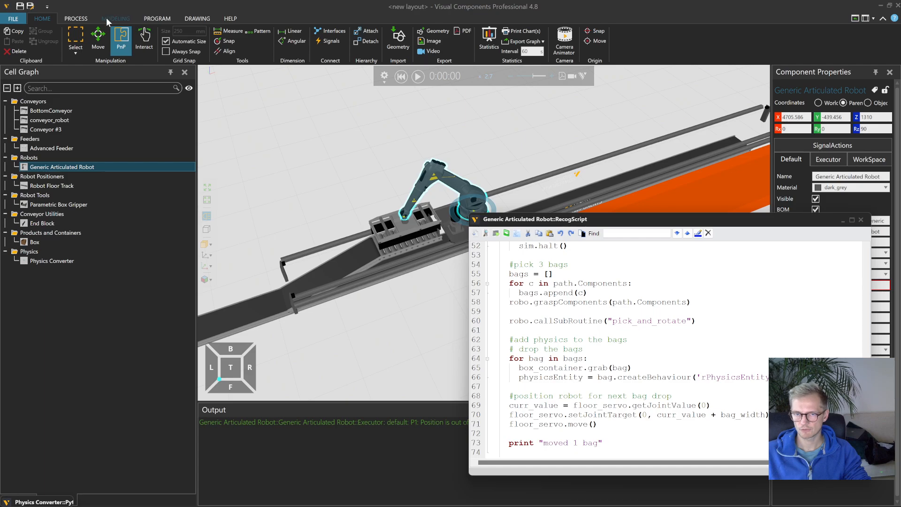
# - Move positions P1 and P2 of the default subprogram together onto the bag conveyor, at X about 2015 and Z about 672 for P2
pyautogui.moveTo(589, 218); pyautogui.dragTo(416, 246)
pyautogui.click(79, 153)
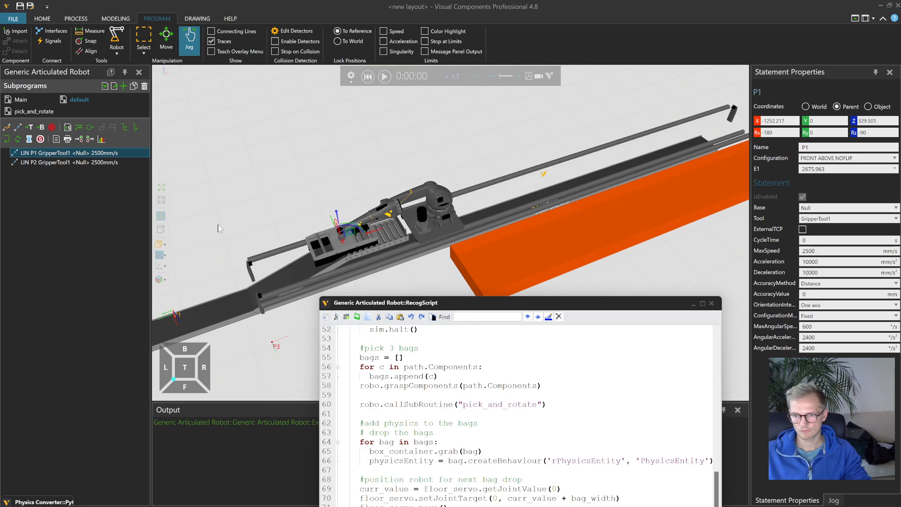
pyautogui.click(74, 162)
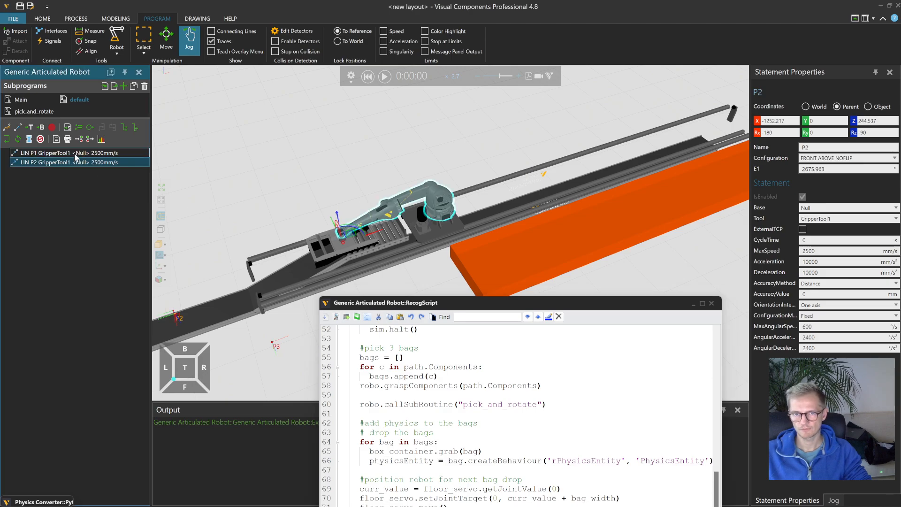
pyautogui.moveTo(253, 213); pyautogui.dragTo(290, 180, button='middle')
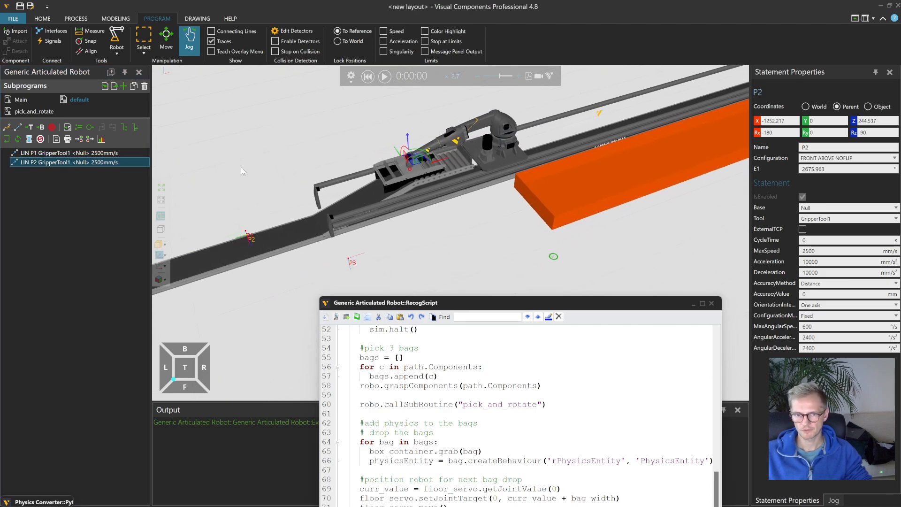
pyautogui.keyDown('ctrl'); pyautogui.click(70, 155); pyautogui.keyUp('ctrl')
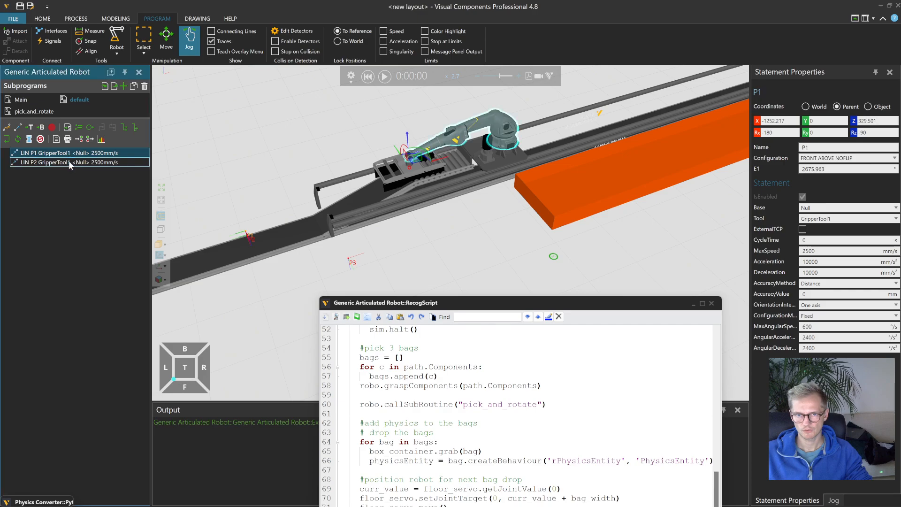
pyautogui.click(166, 39)
pyautogui.scroll(3, 270, 230)
pyautogui.moveTo(270, 230); pyautogui.dragTo(255, 212, button='right')
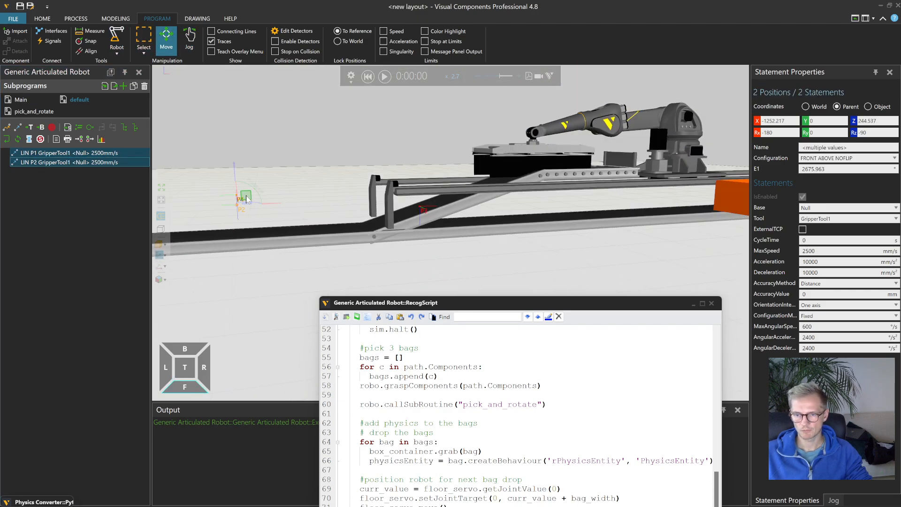
pyautogui.moveTo(270, 195); pyautogui.dragTo(574, 147)
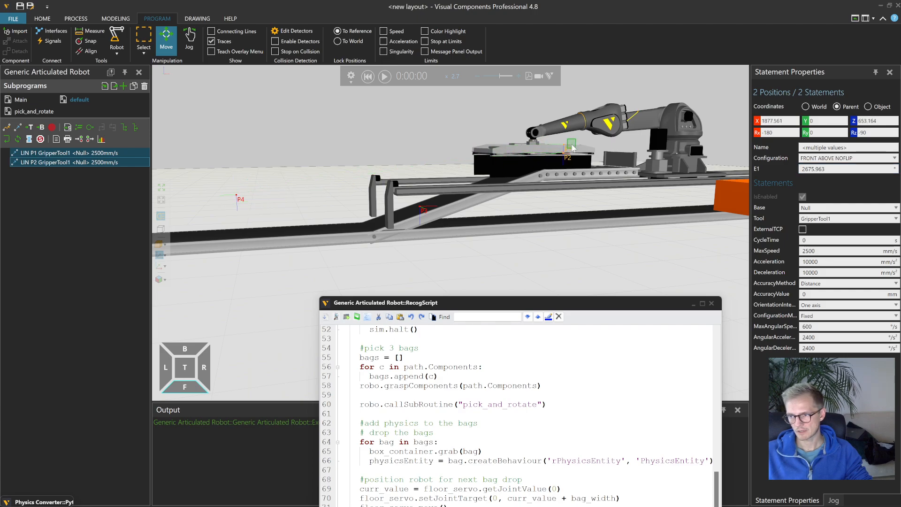
# - Jog the robot to P1 and P2 of the default subprogram to check its reach above the conveyor
pyautogui.click(89, 154)
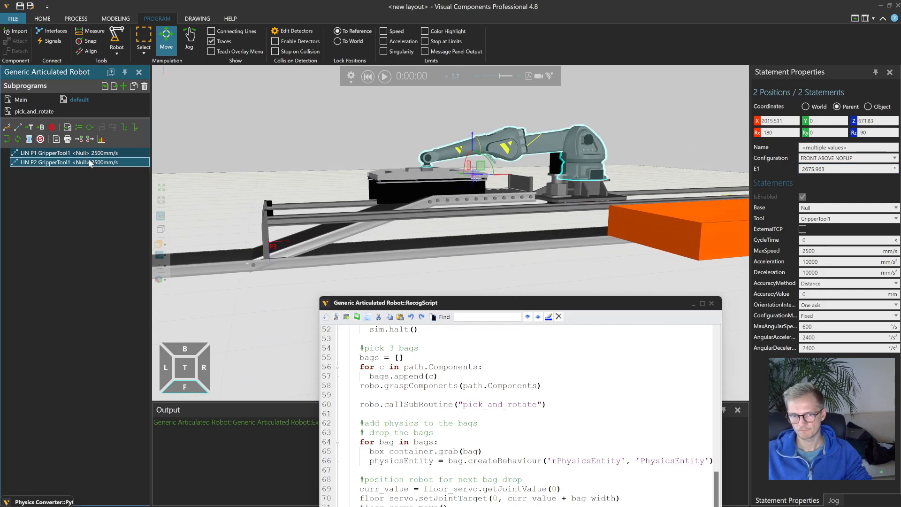
pyautogui.click(89, 163)
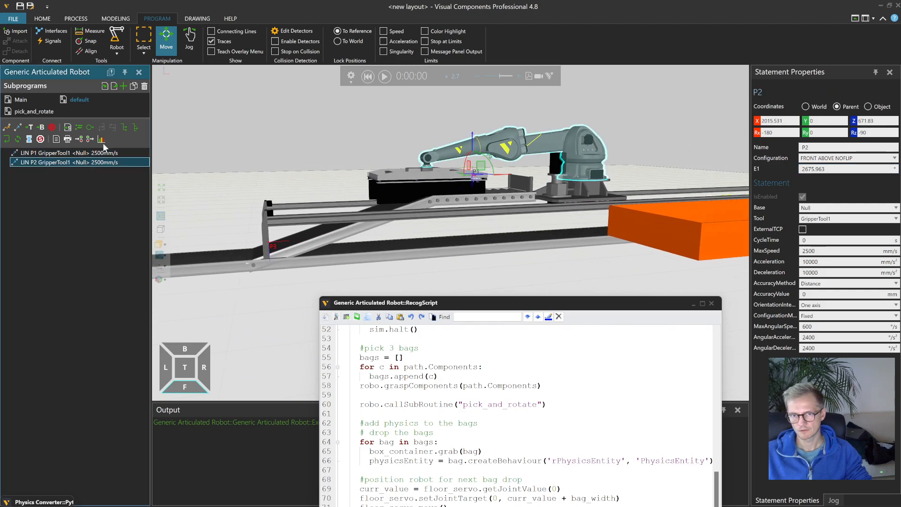
pyautogui.click(190, 42)
pyautogui.click(97, 153)
pyautogui.click(95, 163)
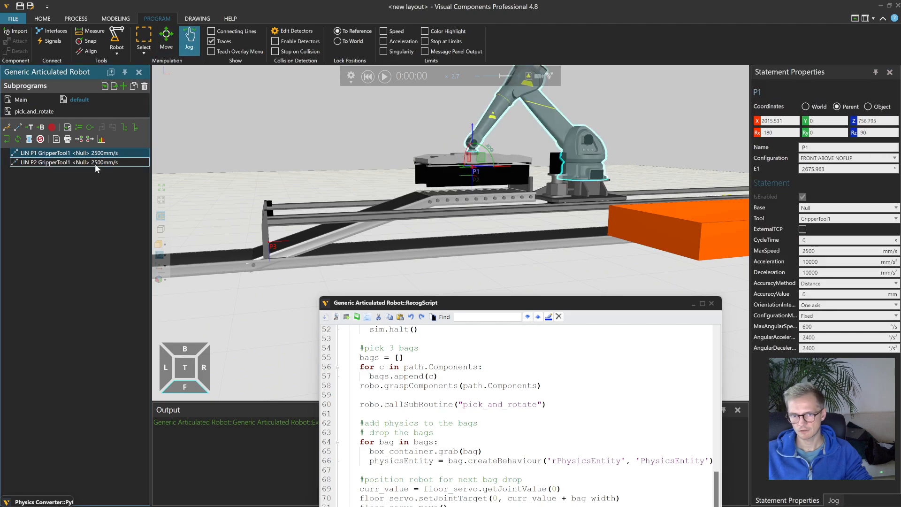
# - Move positions P4 and P3 of the pick_and_rotate subprogram together along the track, bringing P3 over the orange container at X about 3355
pyautogui.click(34, 112)
pyautogui.click(47, 162)
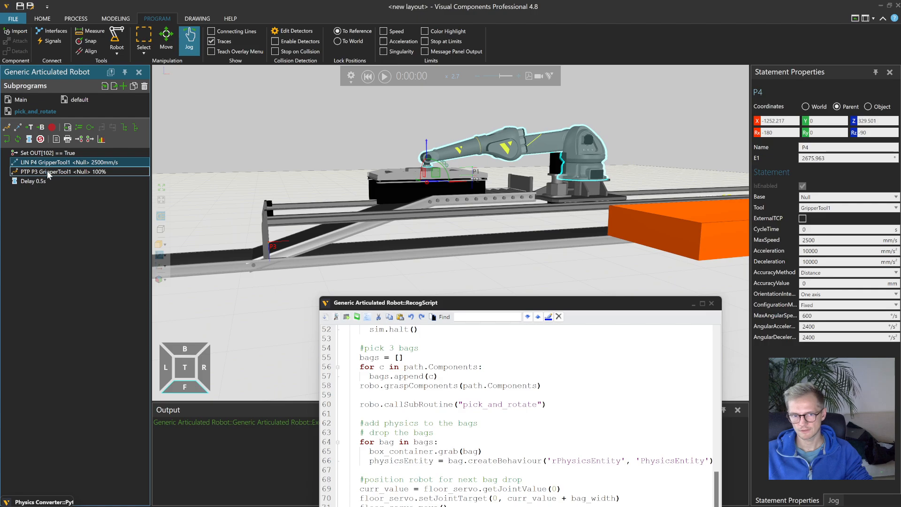
pyautogui.keyDown('shift'); pyautogui.click(47, 171); pyautogui.keyUp('shift')
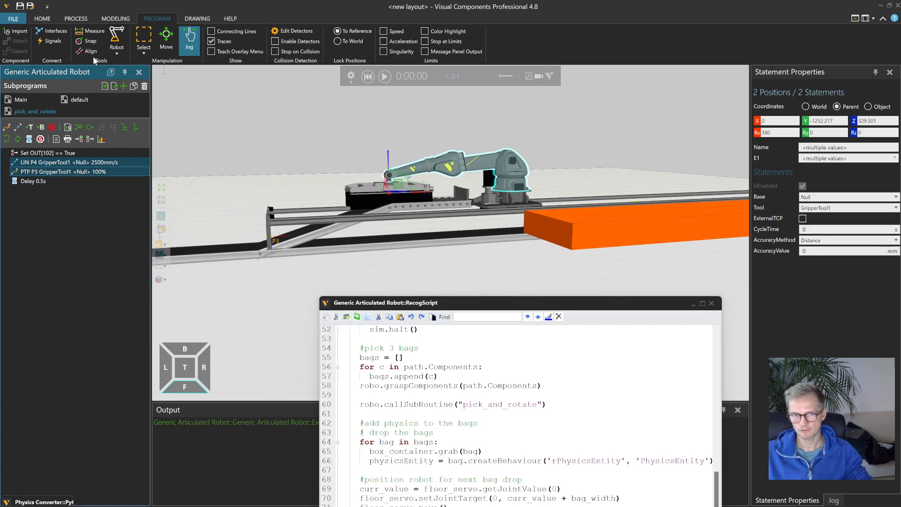
pyautogui.click(166, 40)
pyautogui.moveTo(340, 222); pyautogui.dragTo(341, 234, button='right')
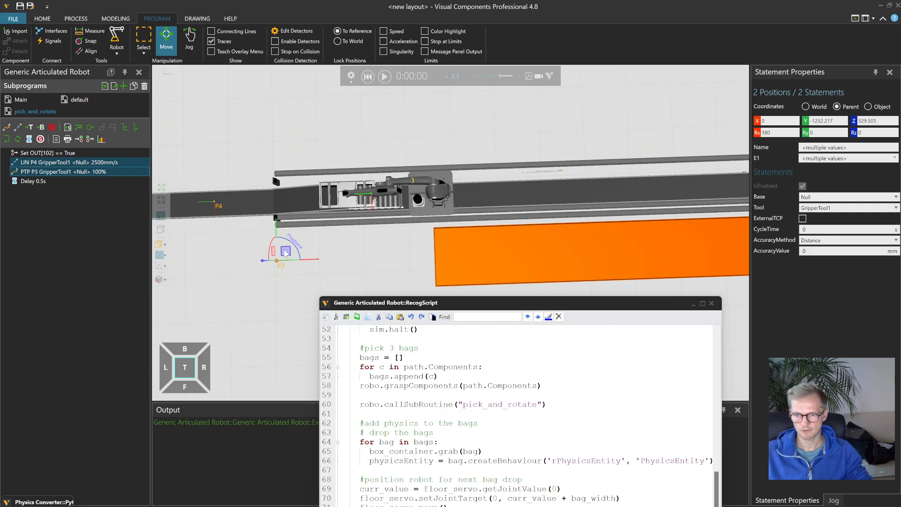
pyautogui.moveTo(313, 259); pyautogui.dragTo(463, 255)
pyautogui.moveTo(463, 255); pyautogui.dragTo(461, 244, button='right')
pyautogui.moveTo(461, 244); pyautogui.dragTo(478, 244)
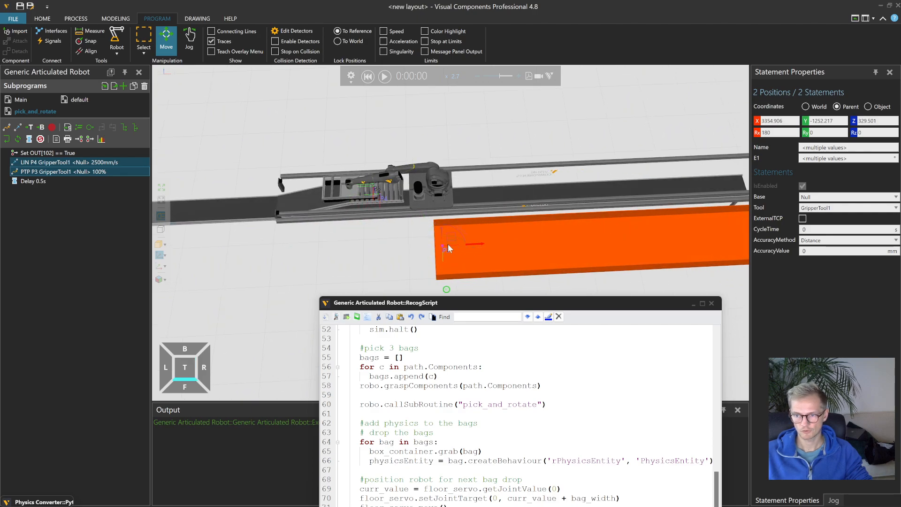
# - Raise the P4 and P3 pair to Z about 650 and adjust it to X about 3344, Y about -1185
pyautogui.moveTo(396, 238); pyautogui.dragTo(497, 190, button='right')
pyautogui.moveTo(494, 183); pyautogui.dragTo(495, 174)
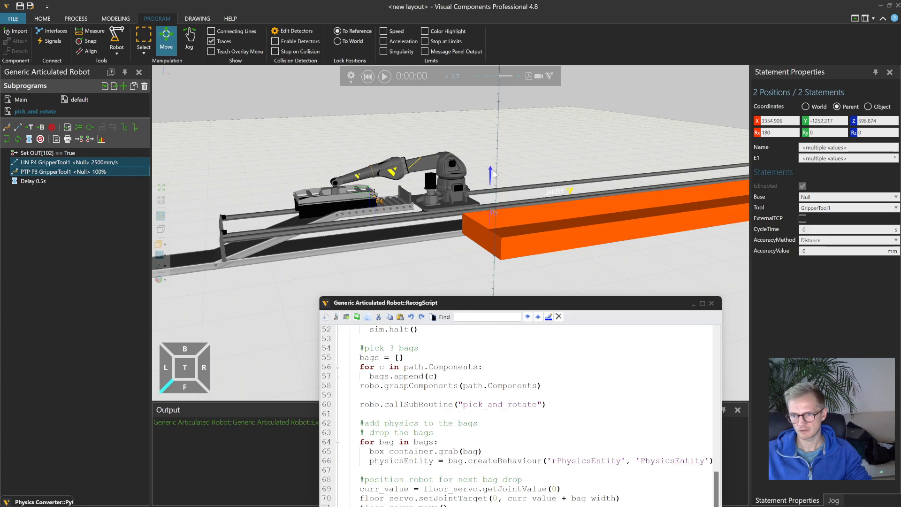
pyautogui.moveTo(494, 172); pyautogui.dragTo(526, 234, button='right')
pyautogui.scroll(3, 528, 237)
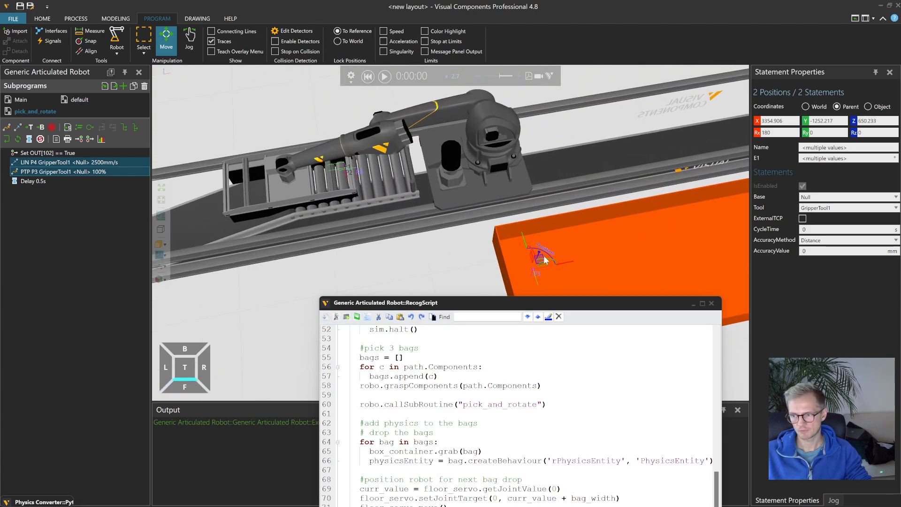
pyautogui.moveTo(539, 256); pyautogui.dragTo(538, 258)
pyautogui.scroll(-2, 528, 254)
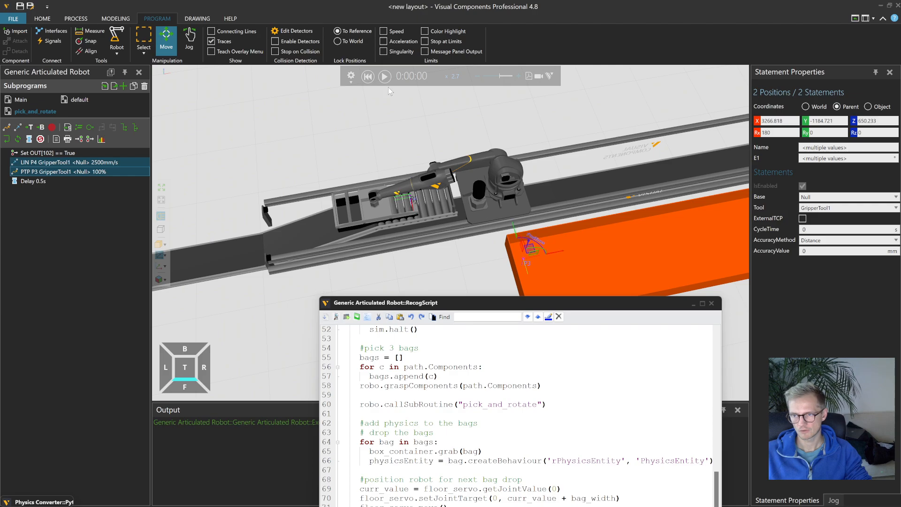
pyautogui.moveTo(557, 252); pyautogui.dragTo(562, 251)
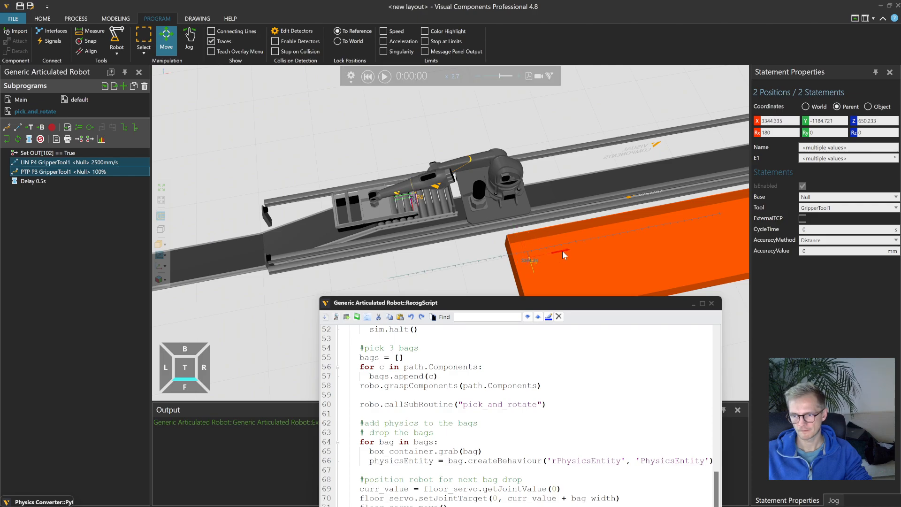
# - Run the simulation at up to 12x speed to watch the robot at the moved positions, and reset it
pyautogui.click(385, 77)
pyautogui.click(503, 77)
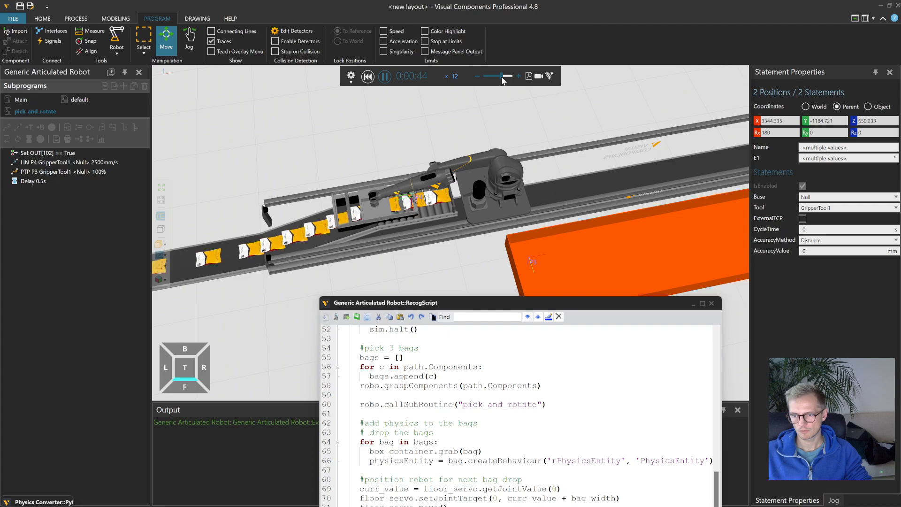
pyautogui.moveTo(459, 223); pyautogui.dragTo(450, 248, button='right')
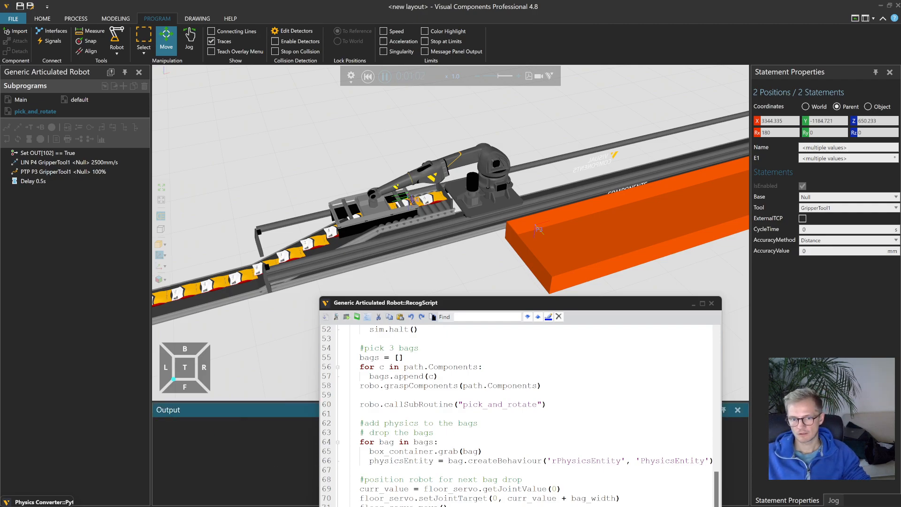
pyautogui.click(368, 76)
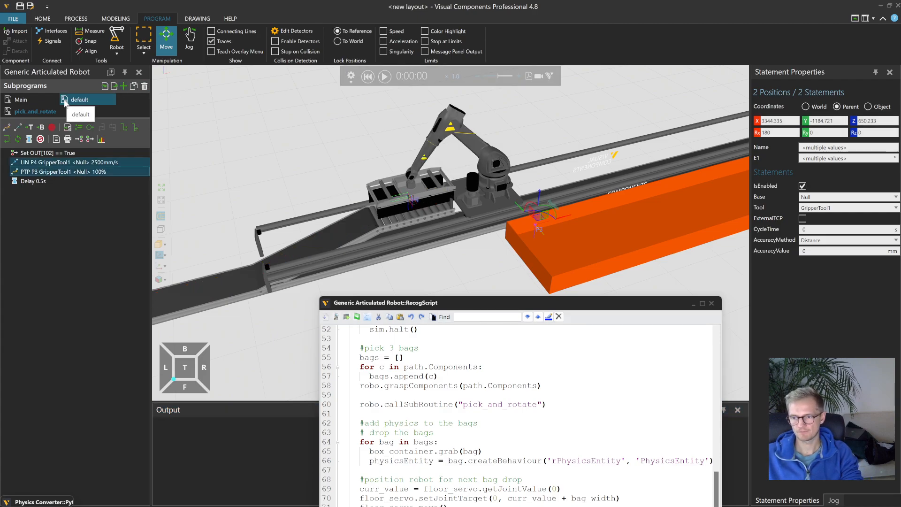
# - Delete the P1 and P2 linear motion statements from the default subprogram
pyautogui.scroll(2, 423, 193)
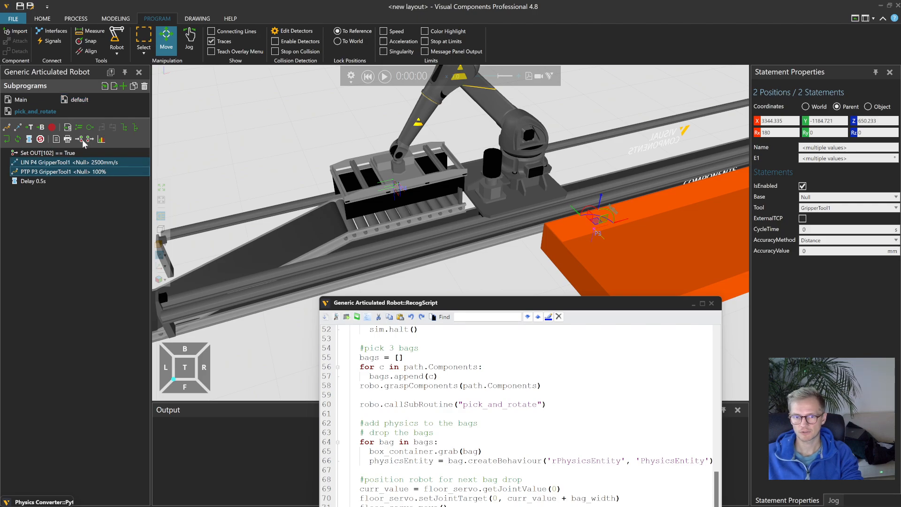
pyautogui.click(67, 101)
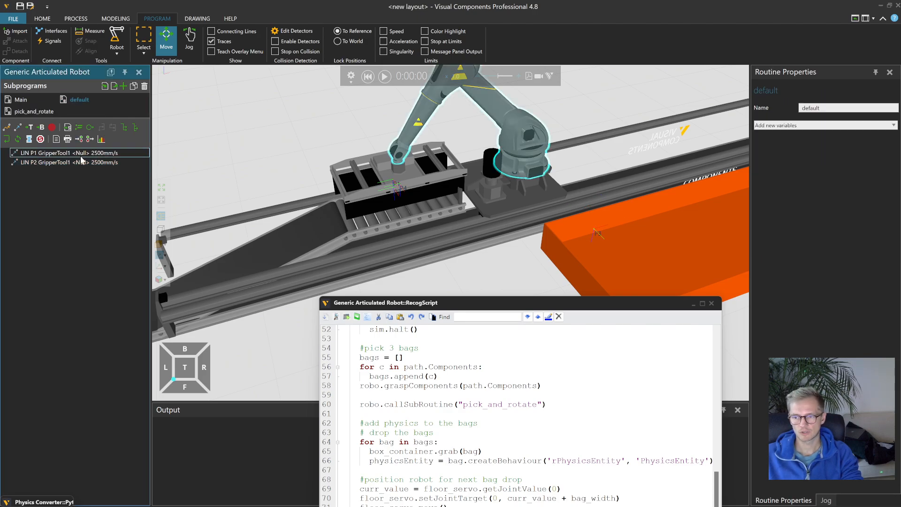
pyautogui.click(80, 154)
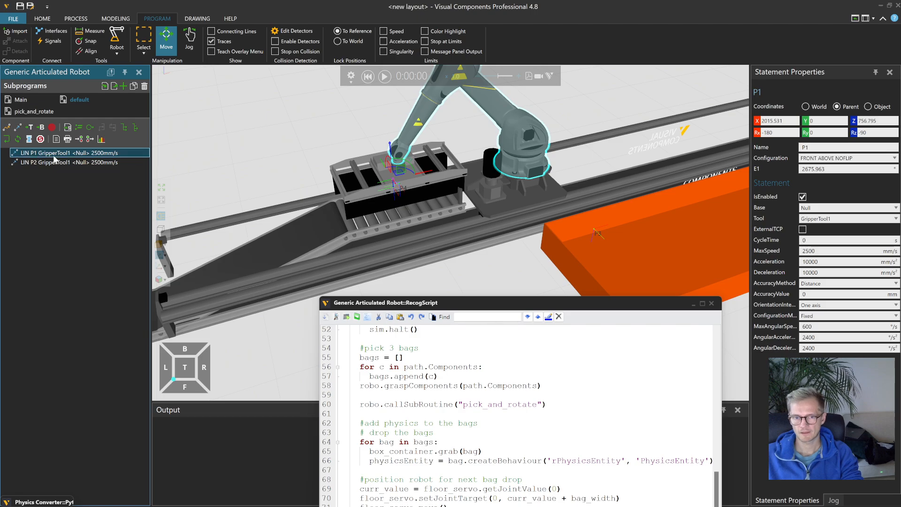
pyautogui.doubleClick(75, 100)
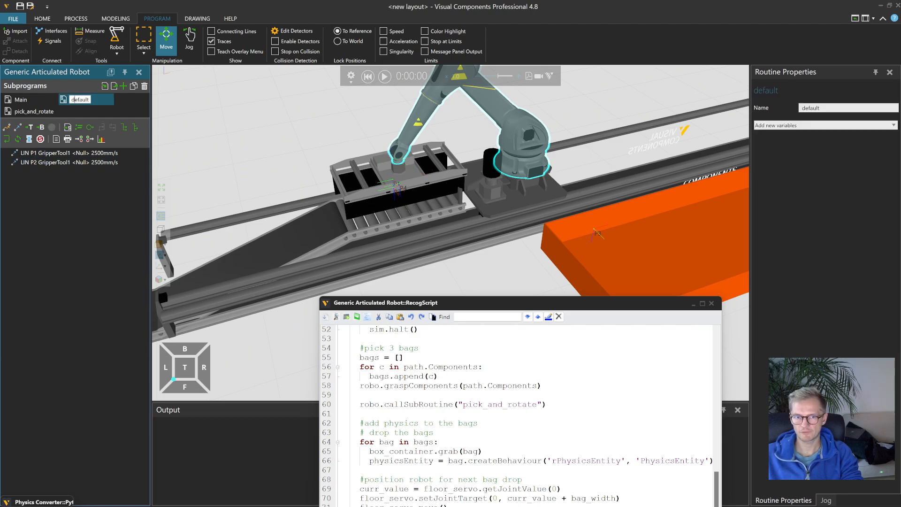
pyautogui.click(63, 101)
pyautogui.click(59, 155)
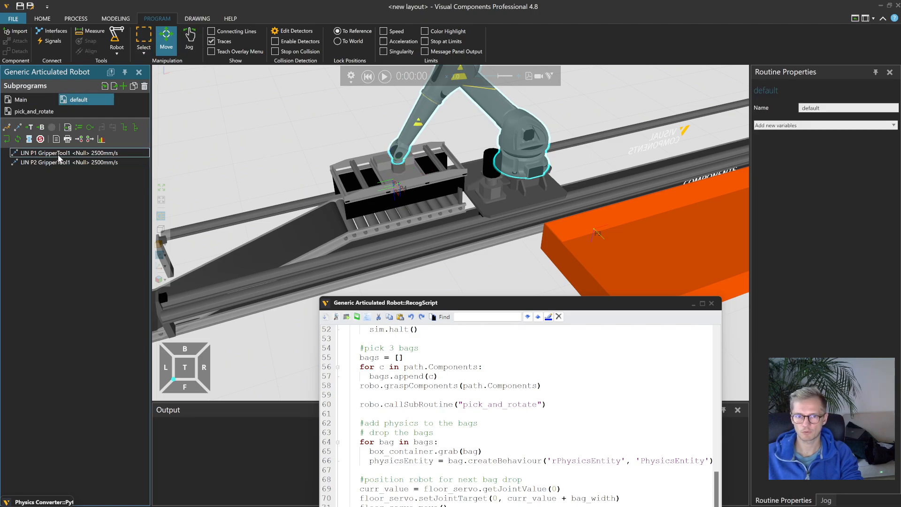
pyautogui.press('Delete')
pyautogui.click(60, 156)
# - Delete all statements of pick_and_rotate and remove the default and pick_and_rotate subprograms, keeping only Main
pyautogui.doubleClick(34, 111)
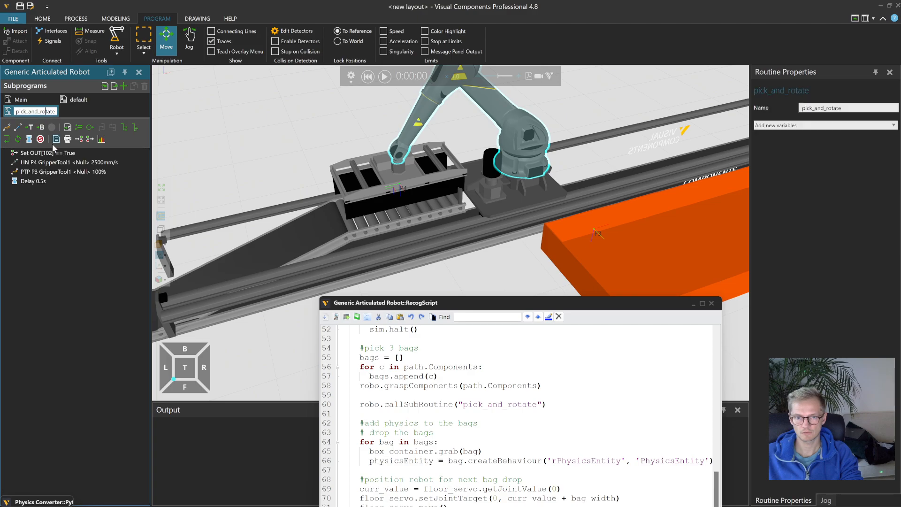
pyautogui.click(56, 154)
pyautogui.press('Delete')
pyautogui.press('Delete')
pyautogui.press('Delete')
pyautogui.press('Delete')
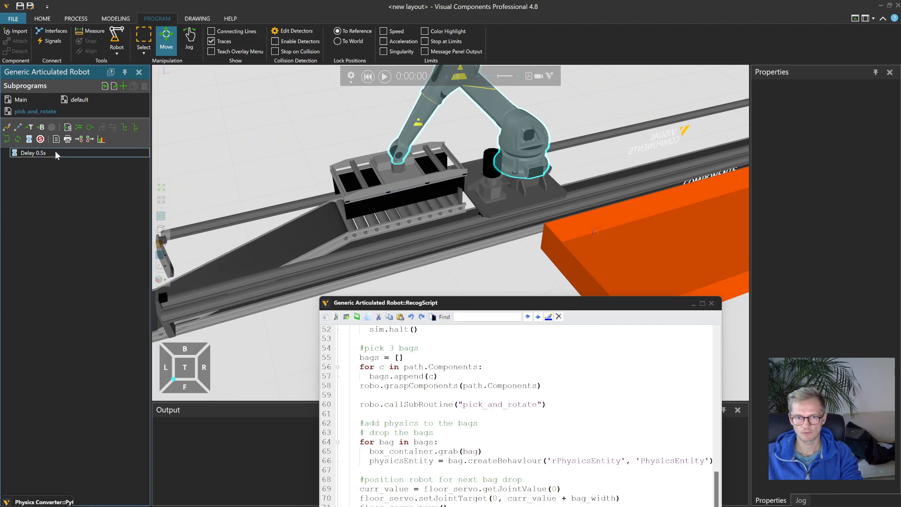
pyautogui.click(65, 101)
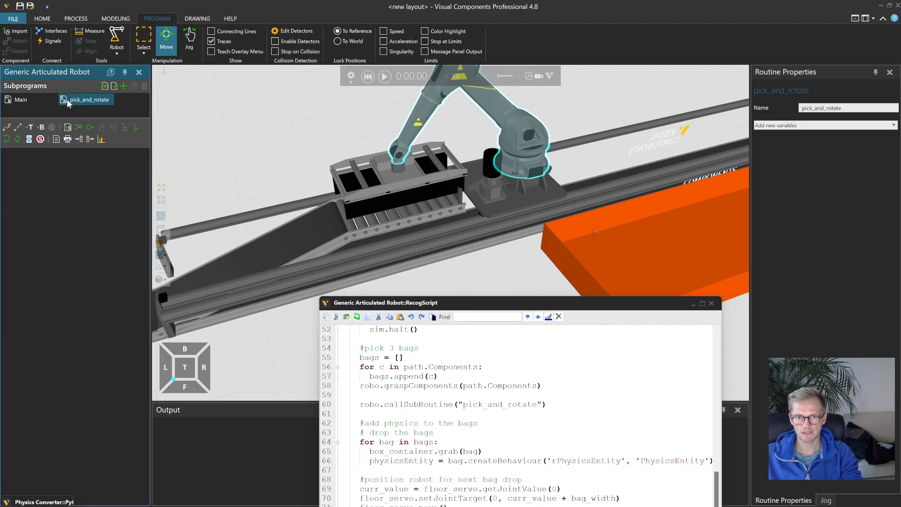
pyautogui.press('Delete')
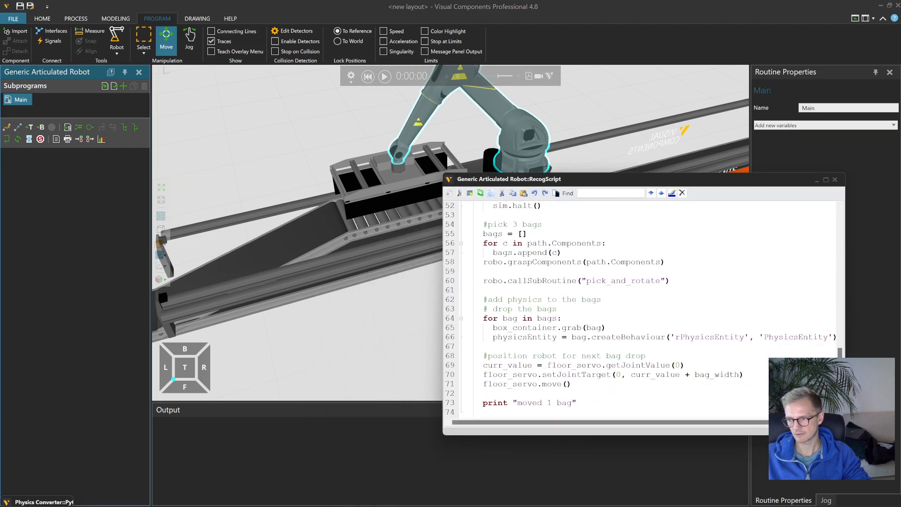
# - Run the simulation with only the Main routine, moving the script editor off the robot, and reset it
pyautogui.click(385, 77)
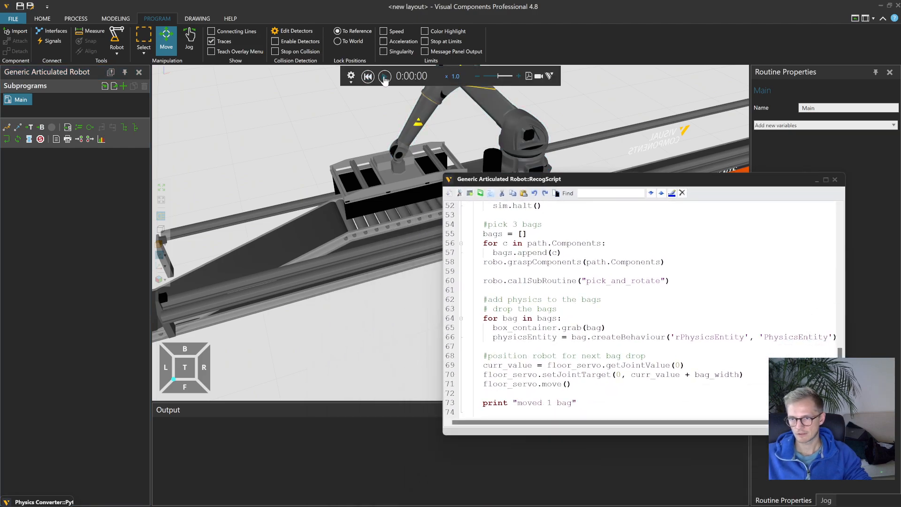
pyautogui.click(310, 490)
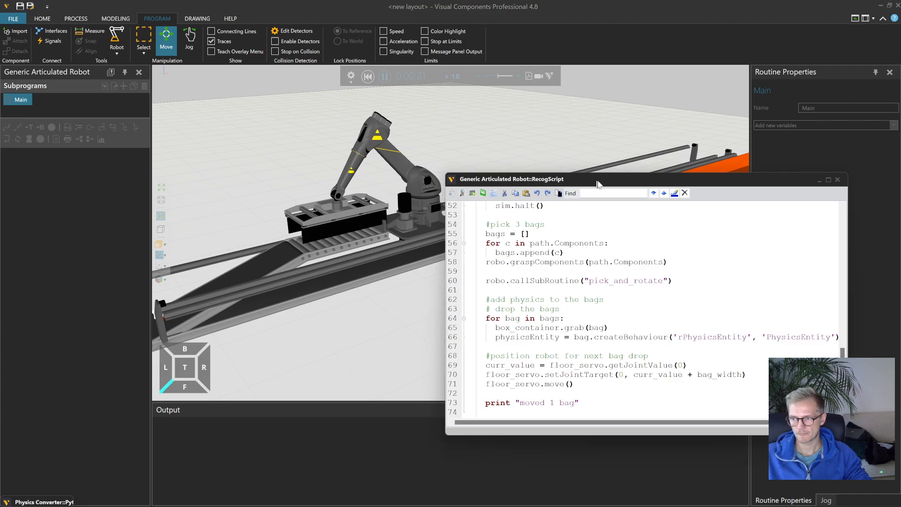
pyautogui.moveTo(510, 180); pyautogui.dragTo(560, 194)
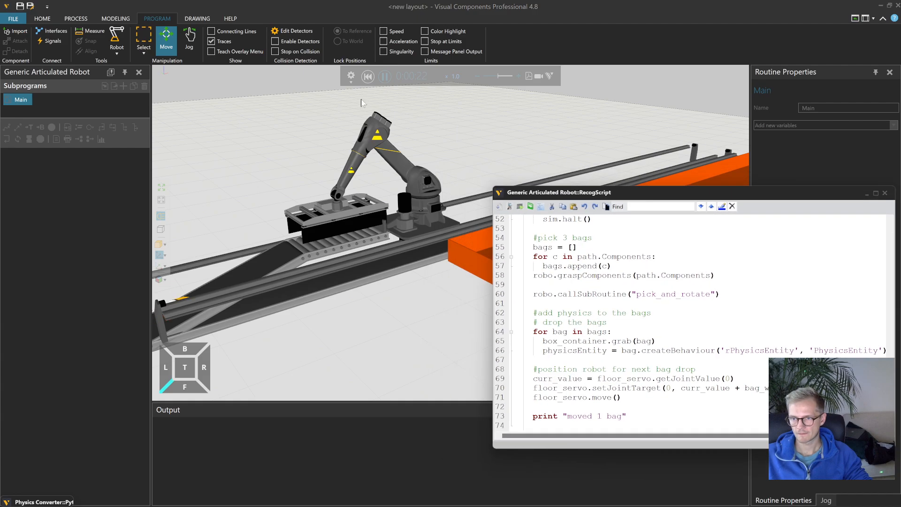
pyautogui.click(368, 76)
# - Add a Frame feature to the root node of the Generic Articulated Robot
pyautogui.click(421, 154)
pyautogui.scroll(4, 420, 158)
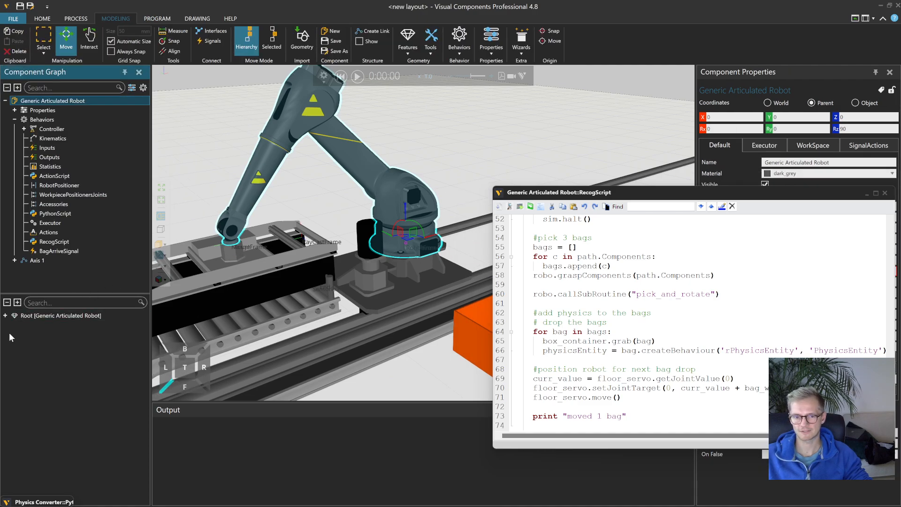
pyautogui.click(6, 316)
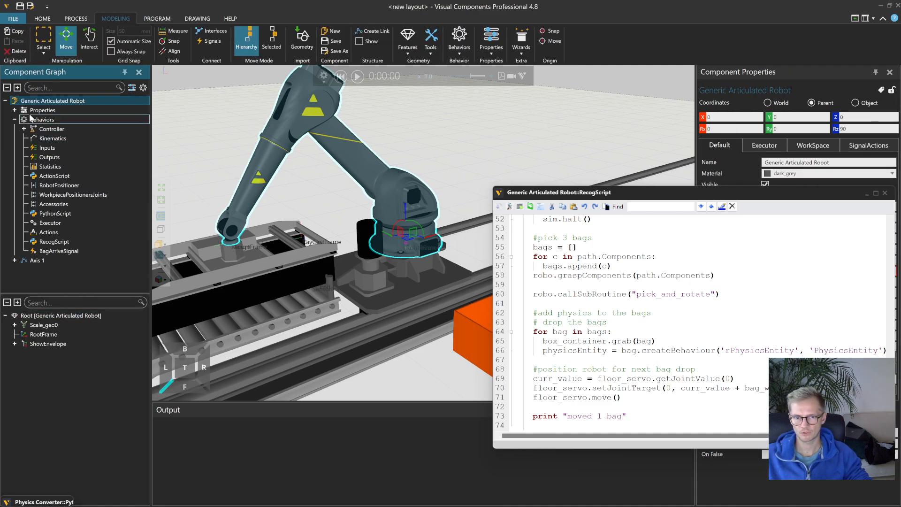
pyautogui.click(50, 315)
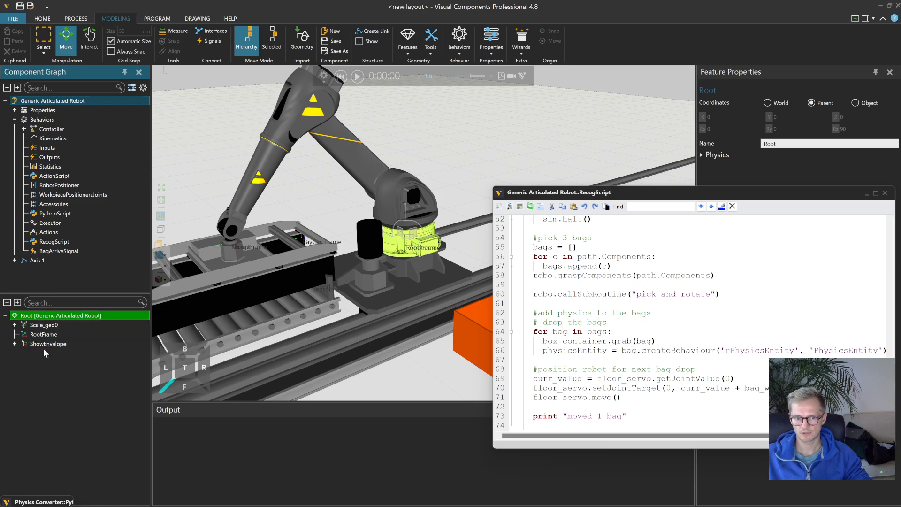
pyautogui.click(408, 47)
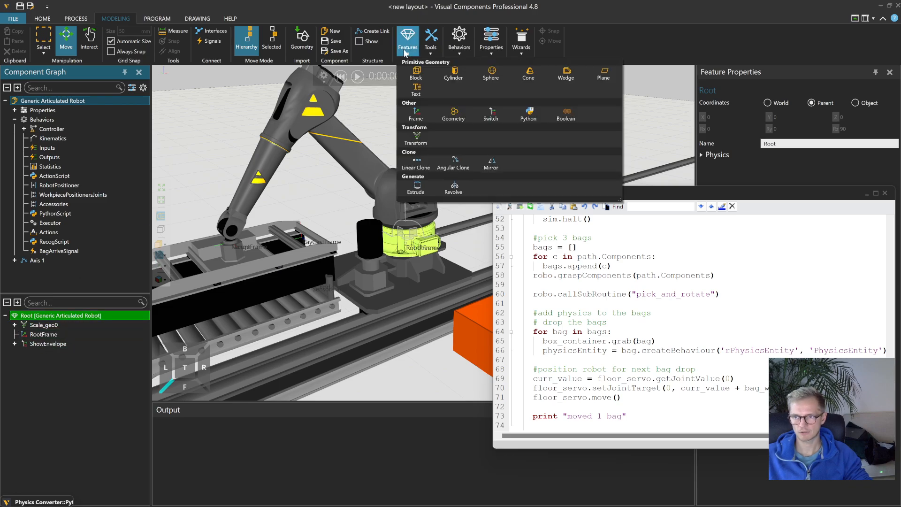
pyautogui.click(412, 120)
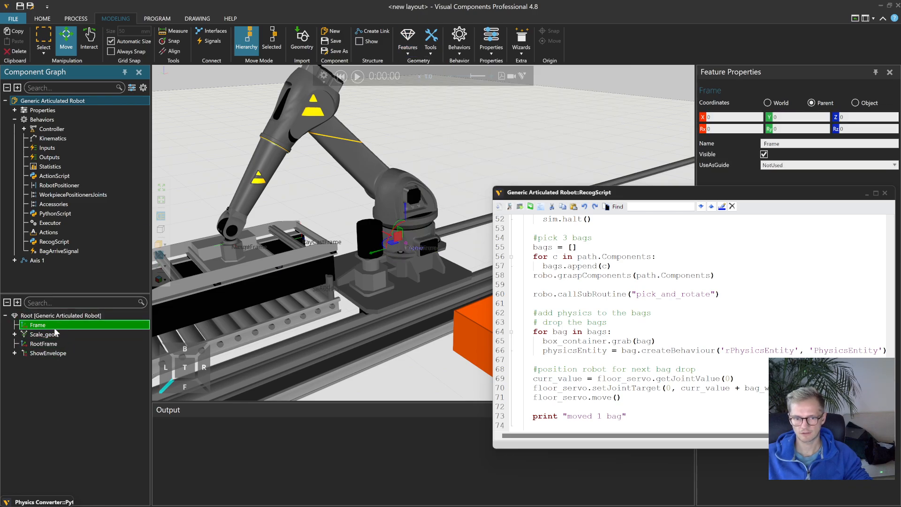
# - Move the script editor clear of the robot and rename the new frame pre_pick
pyautogui.moveTo(290, 268); pyautogui.dragTo(294, 222, button='middle')
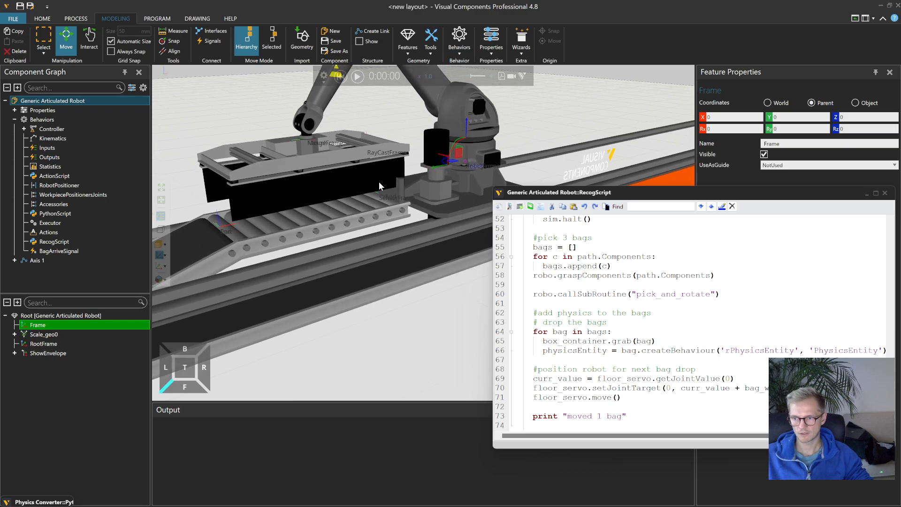
pyautogui.moveTo(614, 193); pyautogui.dragTo(544, 236)
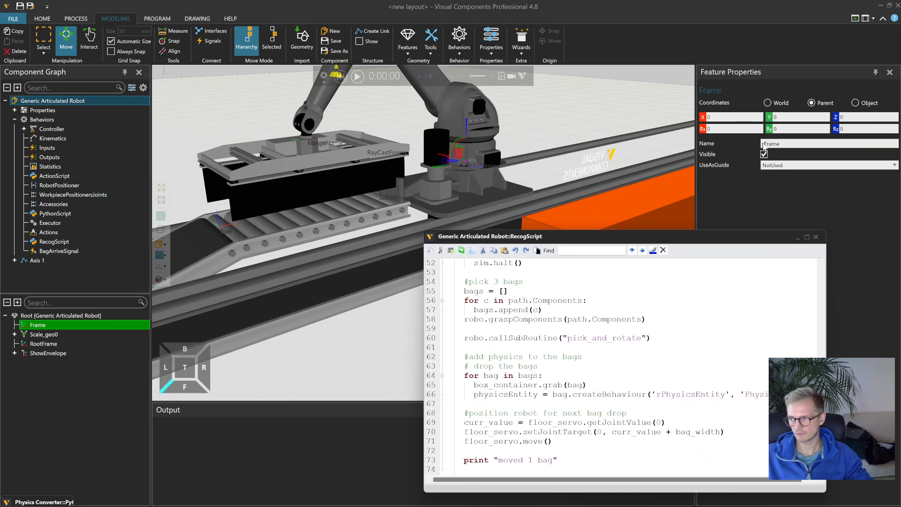
pyautogui.click(773, 143)
pyautogui.write('pre_pick')
pyautogui.press('Return')
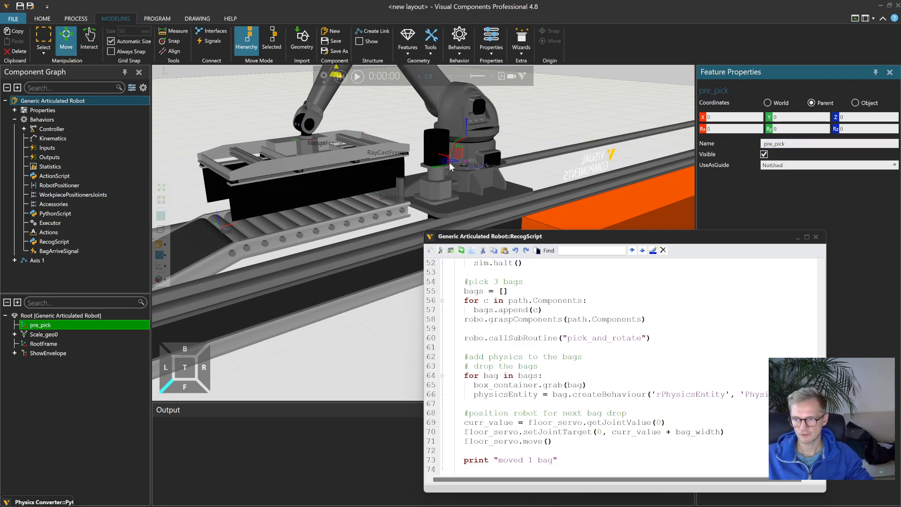
# - Move the pre_pick frame about 1352 mm along Y to beneath the gripper and rotate it about its X axis
pyautogui.moveTo(449, 162); pyautogui.dragTo(363, 186)
pyautogui.moveTo(261, 216); pyautogui.dragTo(264, 216)
pyautogui.moveTo(285, 176); pyautogui.dragTo(295, 232)
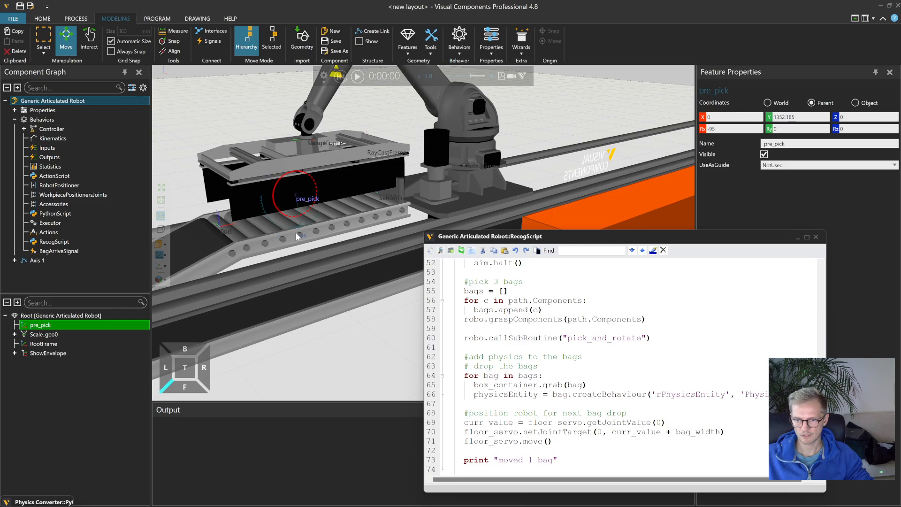
# - Switch the pre_pick frame to object coordinates and raise it about 166 mm toward the gripper
pyautogui.moveTo(317, 183)
pyautogui.mouseDown(button='right')
pyautogui.moveTo(359, 178)
pyautogui.moveTo(358, 164)
pyautogui.moveTo(322, 182)
pyautogui.mouseUp(button='right')
pyautogui.scroll(3, 294, 171)
pyautogui.click(856, 104)
pyautogui.moveTo(445, 215); pyautogui.dragTo(434, 215, button='right')
pyautogui.moveTo(236, 310); pyautogui.dragTo(235, 299)
pyautogui.moveTo(239, 257); pyautogui.dragTo(238, 252)
pyautogui.moveTo(239, 253); pyautogui.dragTo(229, 252, button='right')
pyautogui.moveTo(399, 137); pyautogui.dragTo(398, 190, button='right')
pyautogui.scroll(3, 388, 184)
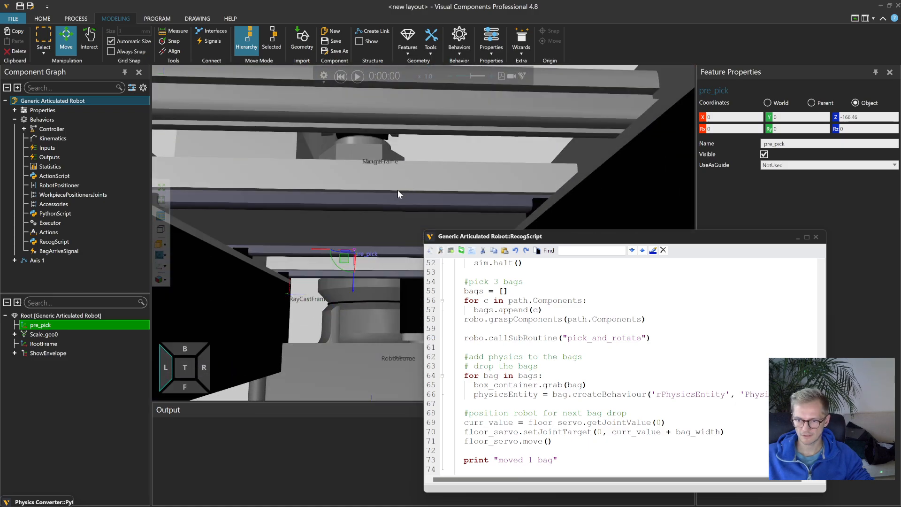
# - Reposition pre_pick at the gripper's mounting flange and lower it about 180 mm along its own Z axis
pyautogui.click(161, 256)
pyautogui.click(160, 256)
pyautogui.moveTo(349, 203); pyautogui.dragTo(342, 250, button='right')
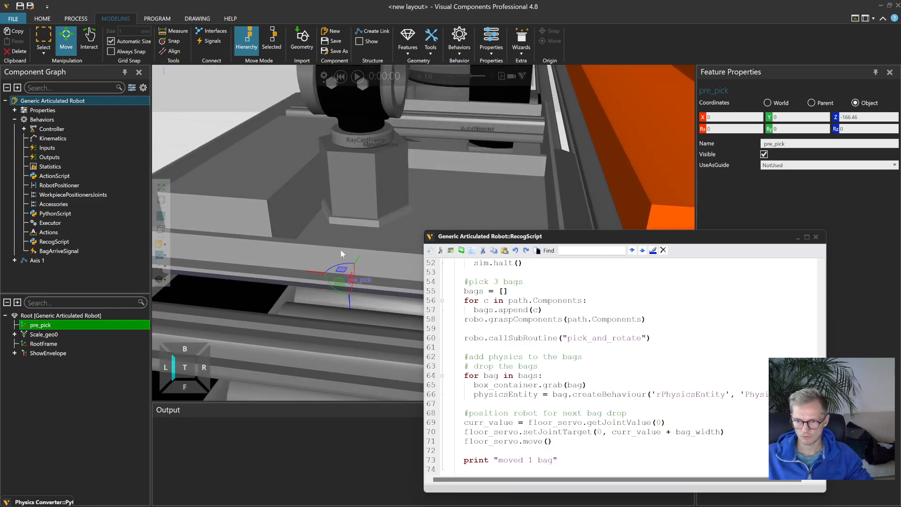
pyautogui.moveTo(359, 257); pyautogui.dragTo(356, 135)
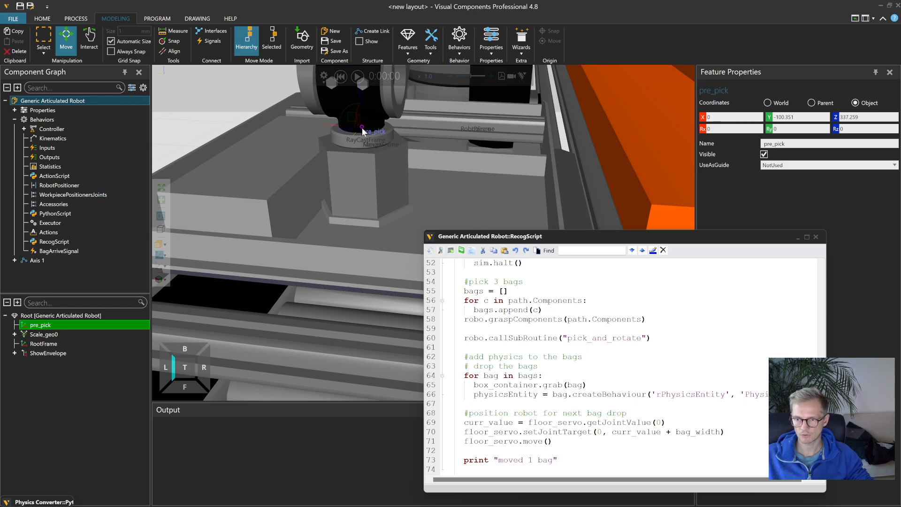
pyautogui.moveTo(346, 106); pyautogui.dragTo(362, 163)
pyautogui.moveTo(379, 156); pyautogui.dragTo(370, 222)
pyautogui.moveTo(370, 222); pyautogui.dragTo(362, 239, button='right')
pyautogui.moveTo(362, 238); pyautogui.dragTo(362, 303)
pyautogui.moveTo(392, 197); pyautogui.dragTo(378, 209, button='right')
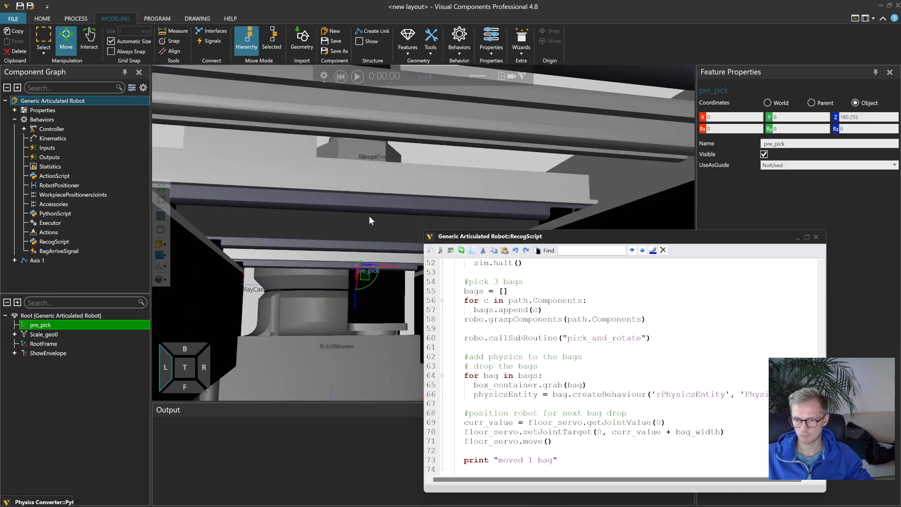
# - Duplicate the pre_pick frame under the root node and name the copy pick
pyautogui.click(34, 318)
pyautogui.hotkey('ctrl', 'v')
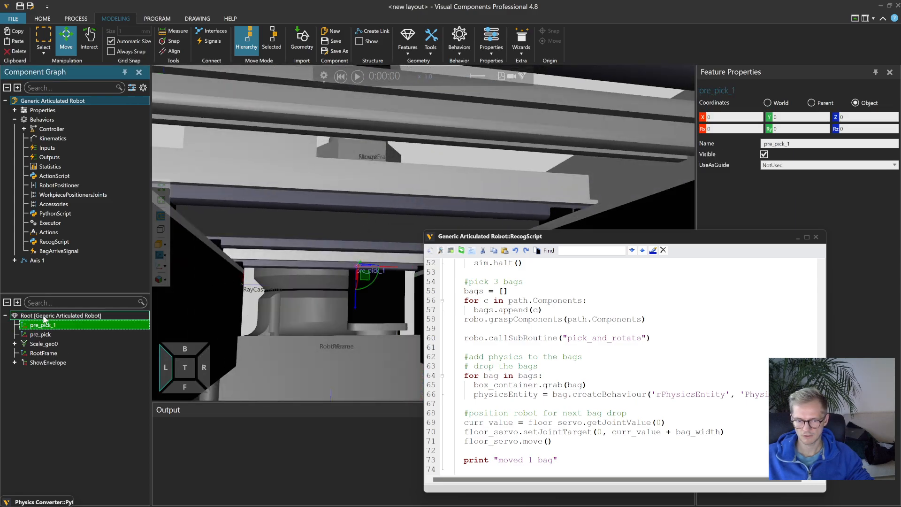
pyautogui.doubleClick(47, 326)
pyautogui.write('pick')
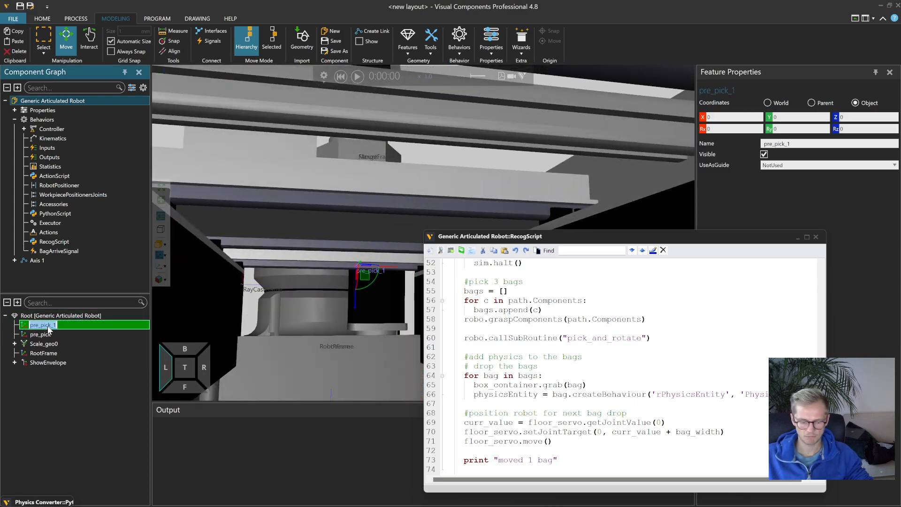
pyautogui.press('Return')
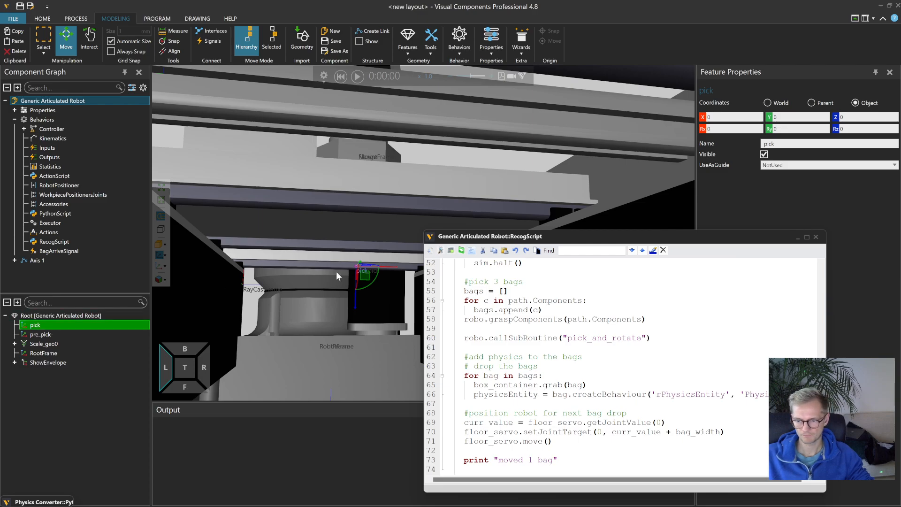
# - Lower the pick frame about 41 mm along its own Z axis
pyautogui.moveTo(357, 298); pyautogui.dragTo(372, 297, button='right')
pyautogui.moveTo(357, 303); pyautogui.dragTo(357, 333)
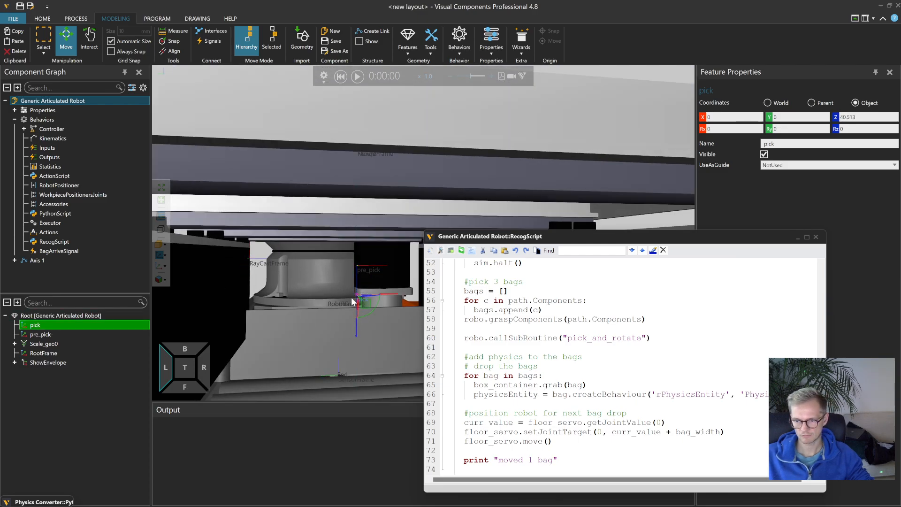
pyautogui.scroll(-5, 338, 294)
pyautogui.moveTo(344, 299); pyautogui.dragTo(342, 299, button='right')
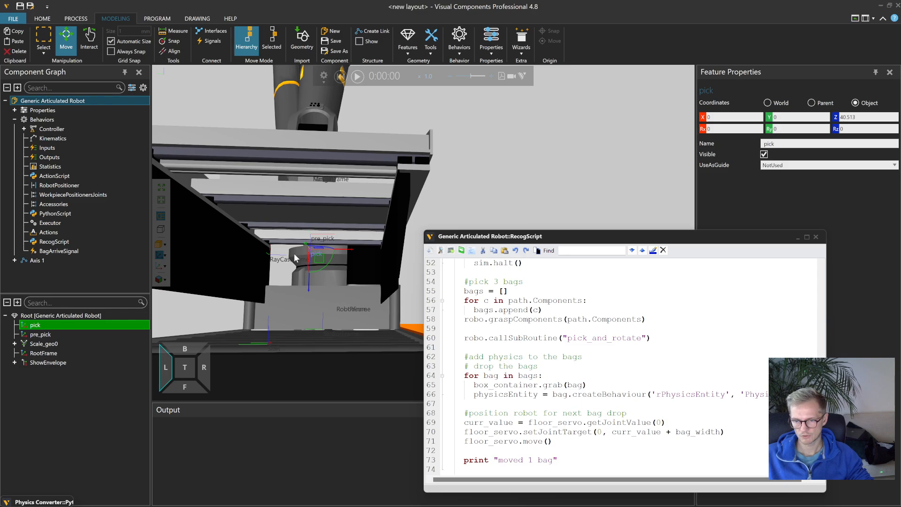
pyautogui.moveTo(336, 231); pyautogui.dragTo(296, 244, button='right')
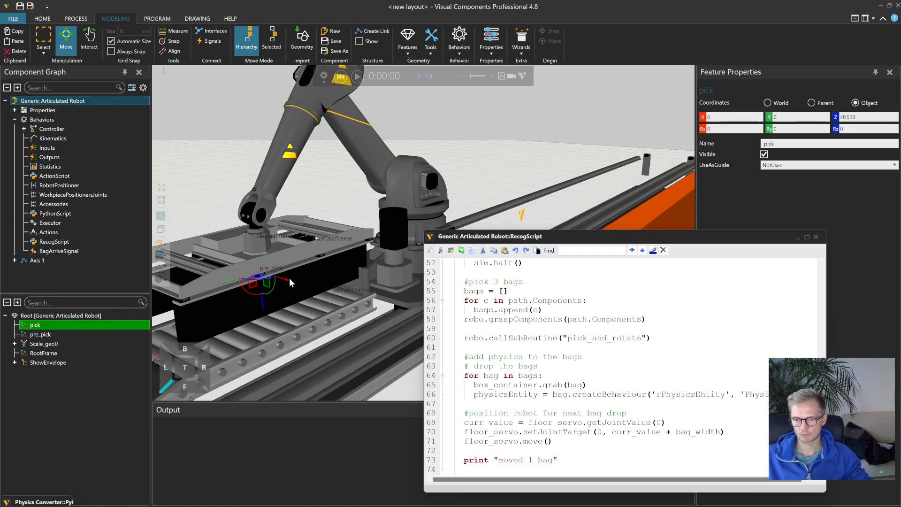
# - Search RecogScript for the callSubRoutine calls, with the script editor moved clear of the frames
pyautogui.moveTo(582, 232); pyautogui.dragTo(650, 167)
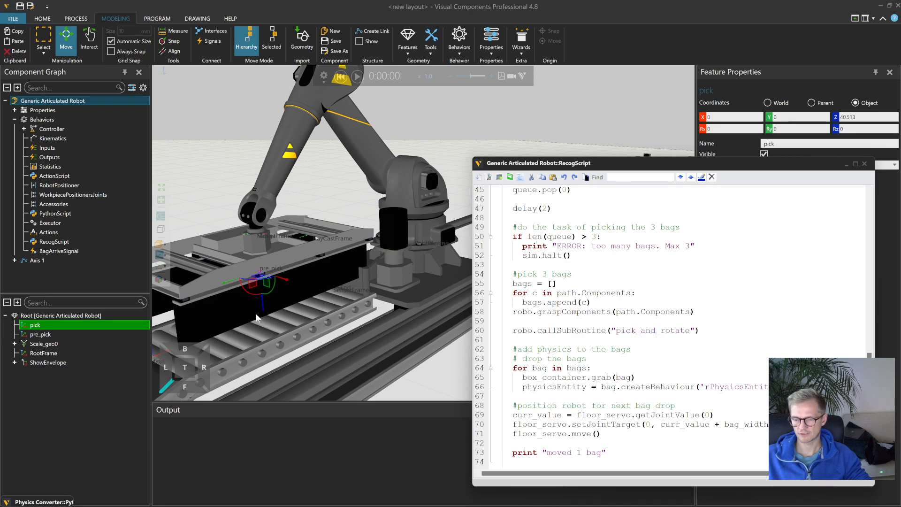
pyautogui.doubleClick(565, 331)
pyautogui.hotkey('ctrl', 'f')
pyautogui.click(702, 178)
pyautogui.scroll(8, 624, 328)
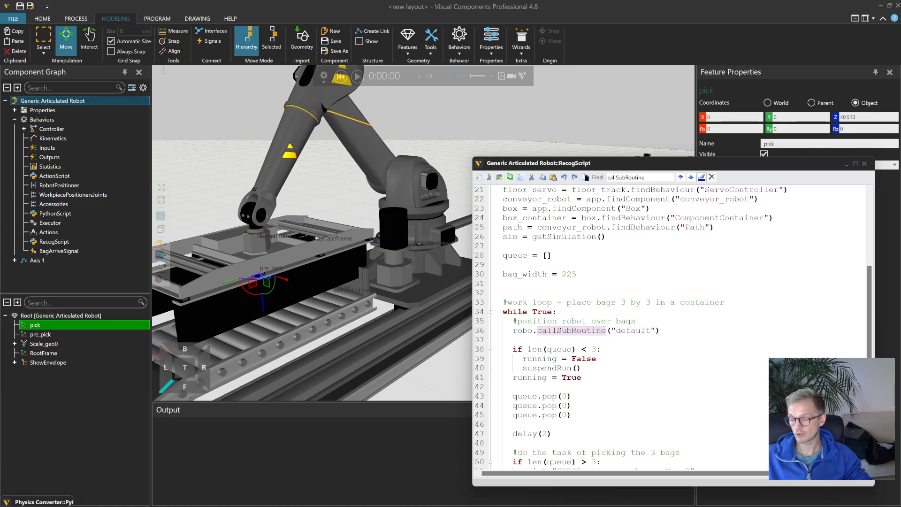
# - Compare the positions of the pick and pre_pick frames beneath the gripper
pyautogui.click(42, 335)
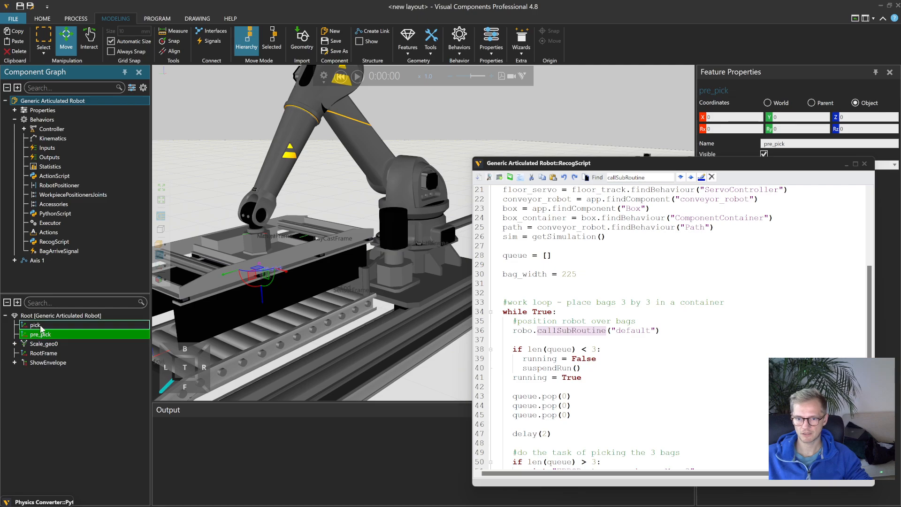
pyautogui.click(41, 326)
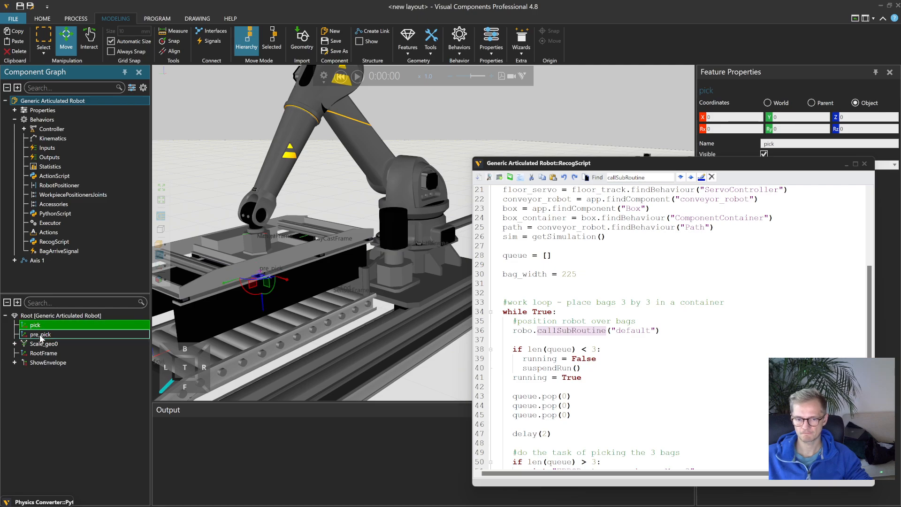
pyautogui.scroll(2, 485, 308)
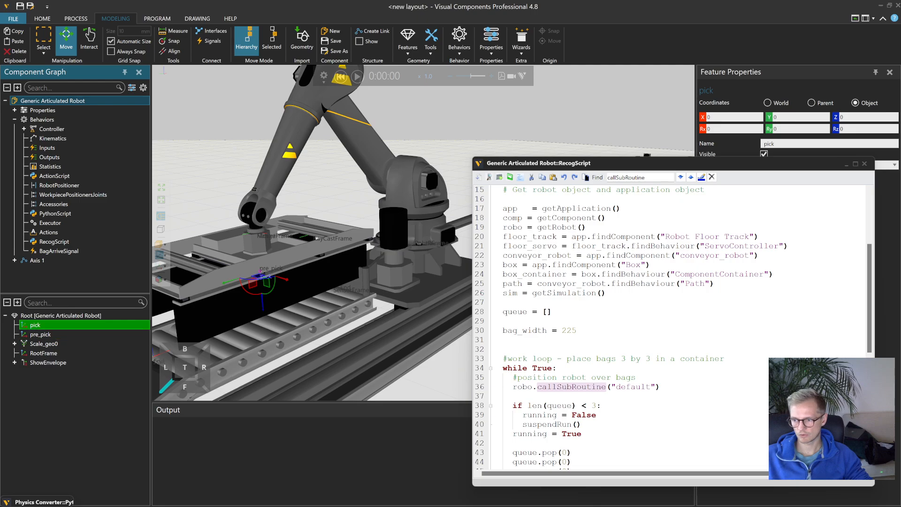
pyautogui.click(39, 335)
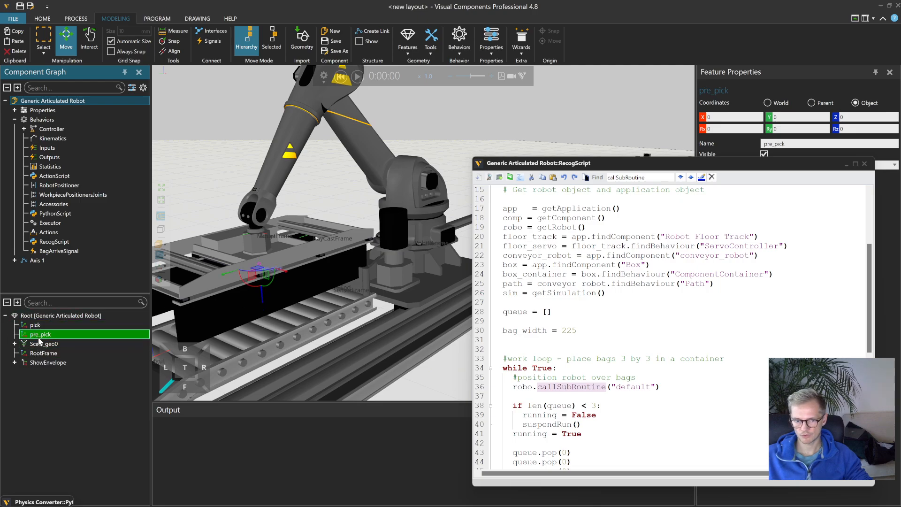
pyautogui.click(38, 326)
pyautogui.click(37, 333)
pyautogui.click(36, 325)
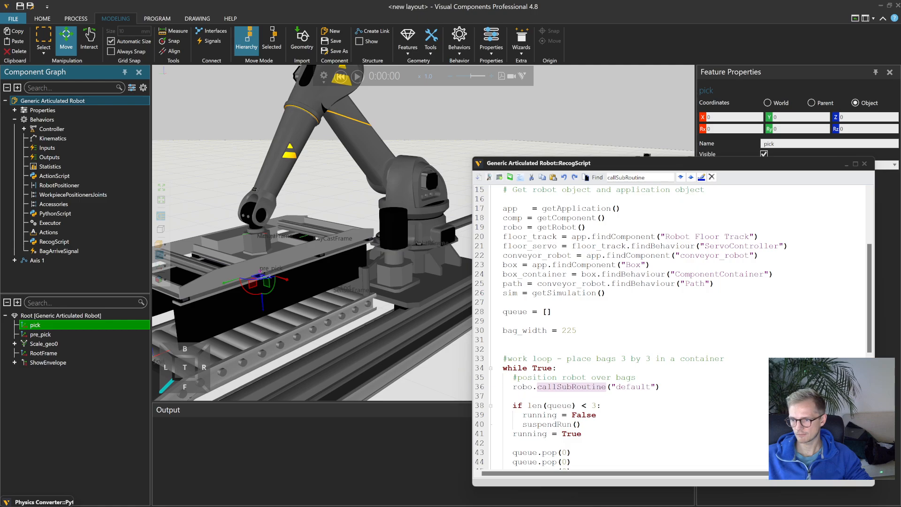
# - Insert the comment #get frames in RecogScript below the bag_width definition
pyautogui.doubleClick(516, 218)
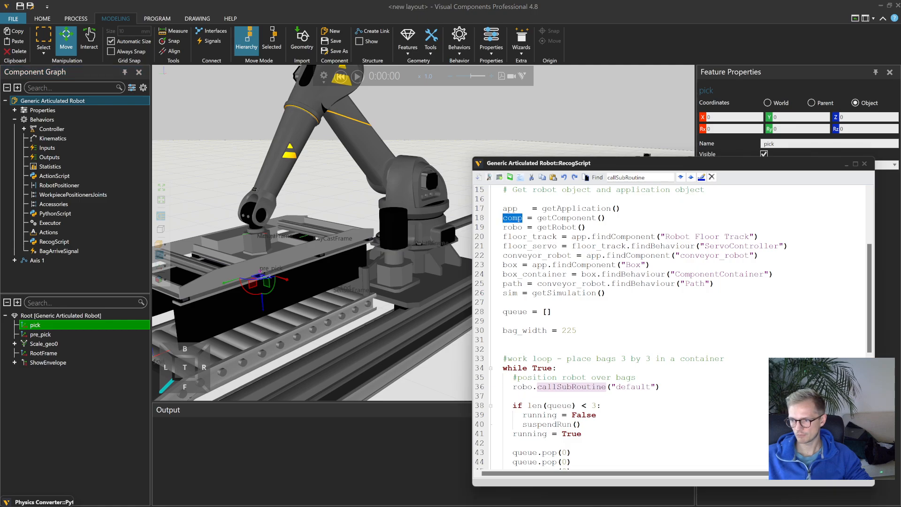
pyautogui.click(504, 340)
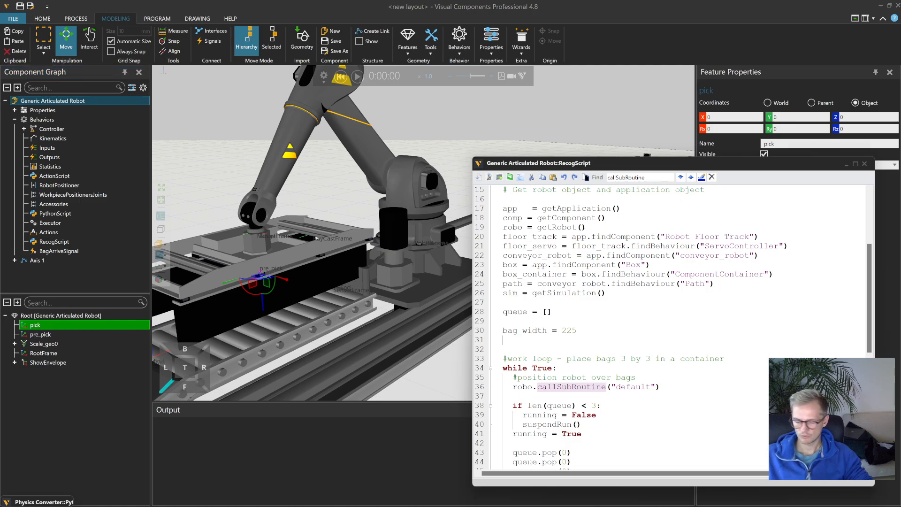
pyautogui.press('Return')
pyautogui.write('#get frames')
pyautogui.press('Return')
# - Define the variable pick as comp.findFeature("pick") below the #get frames comment
pyautogui.write('pick = comp')
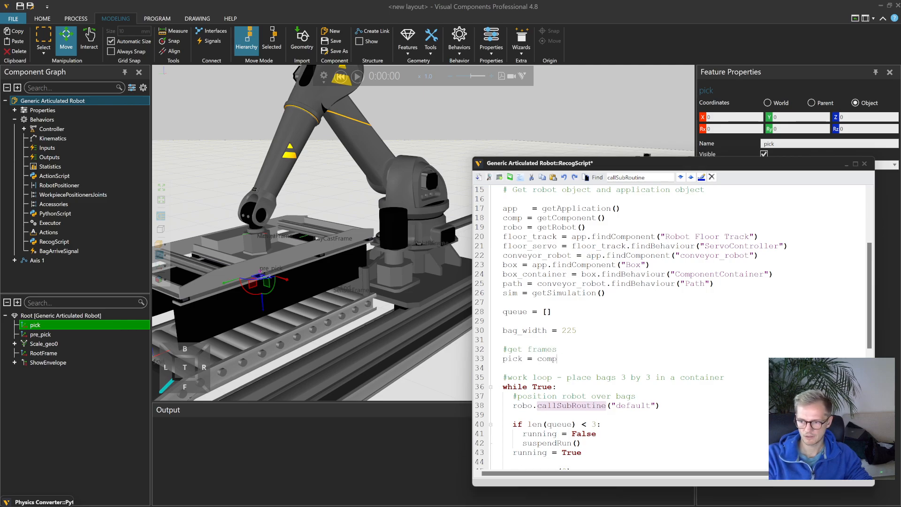
pyautogui.write('.findFeaT')
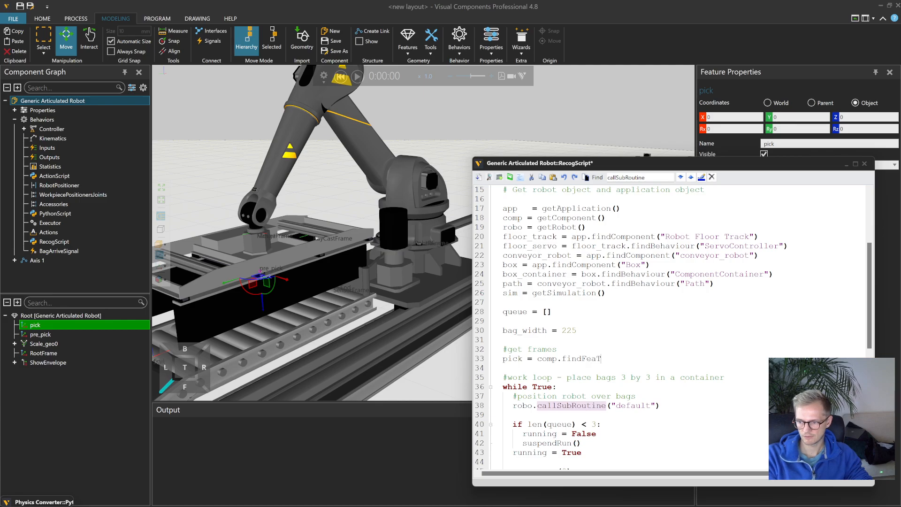
pyautogui.press('BackSpace')
pyautogui.press('BackSpace')
pyautogui.hotkey('ctrl', 'space')
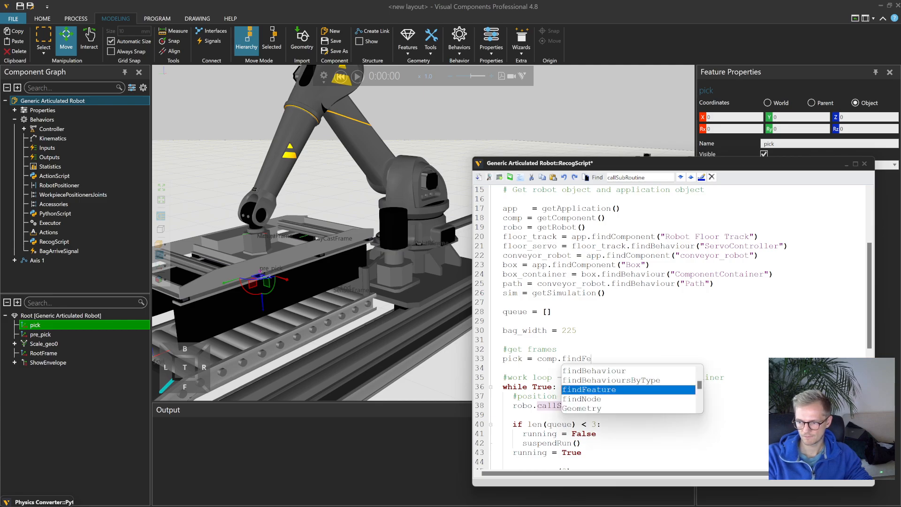
pyautogui.press('Return')
pyautogui.write('"comp')
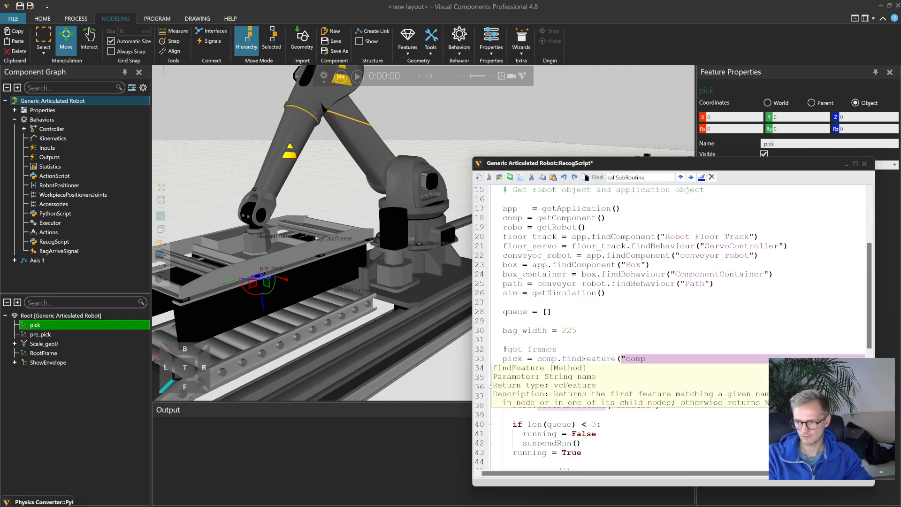
pyautogui.press('BackSpace')
pyautogui.press('BackSpace')
pyautogui.press('BackSpace')
pyautogui.press('BackSpace')
pyautogui.write('pick"')
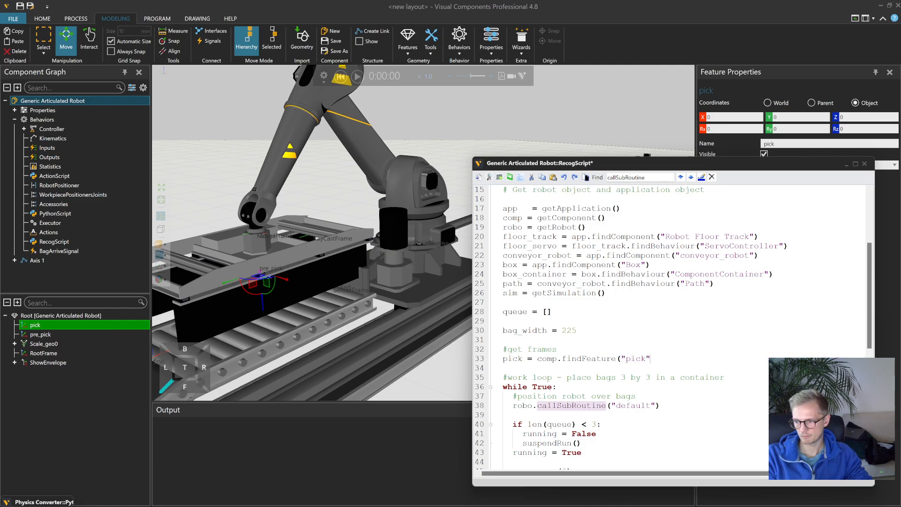
# - Define the variable pre_pick as comp.findFeature("pre_pick") directly below the pick definition in RecogScript
pyautogui.hotkey('ctrl', 'd')
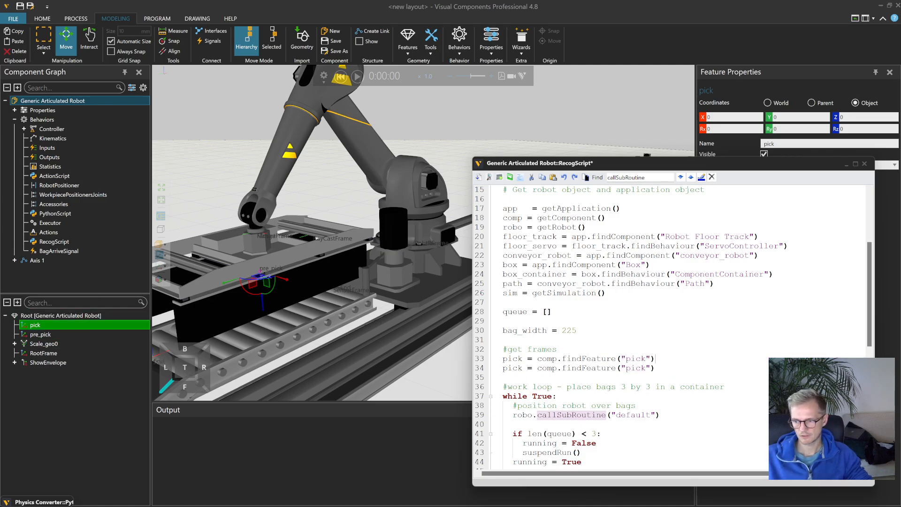
pyautogui.write('pre_')
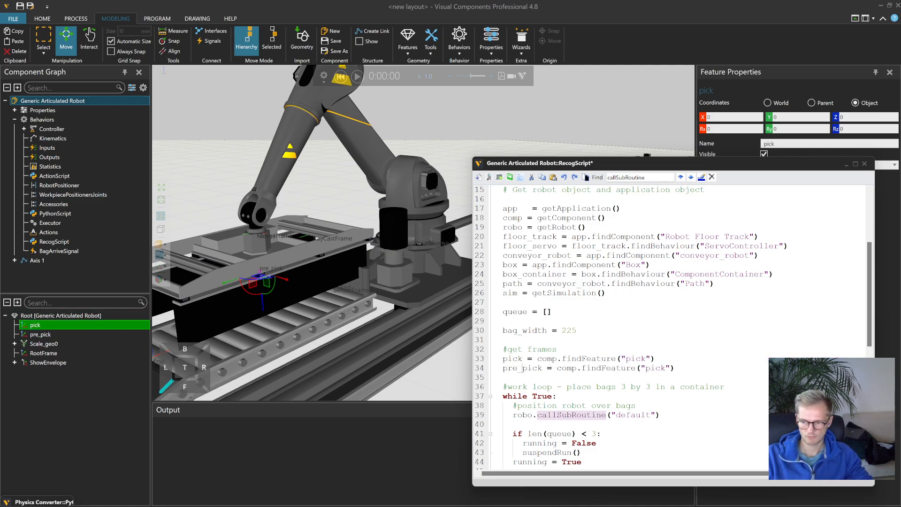
pyautogui.doubleClick(523, 368)
pyautogui.hotkey('ctrl', 'c')
pyautogui.doubleClick(656, 368)
pyautogui.hotkey('ctrl', 'v')
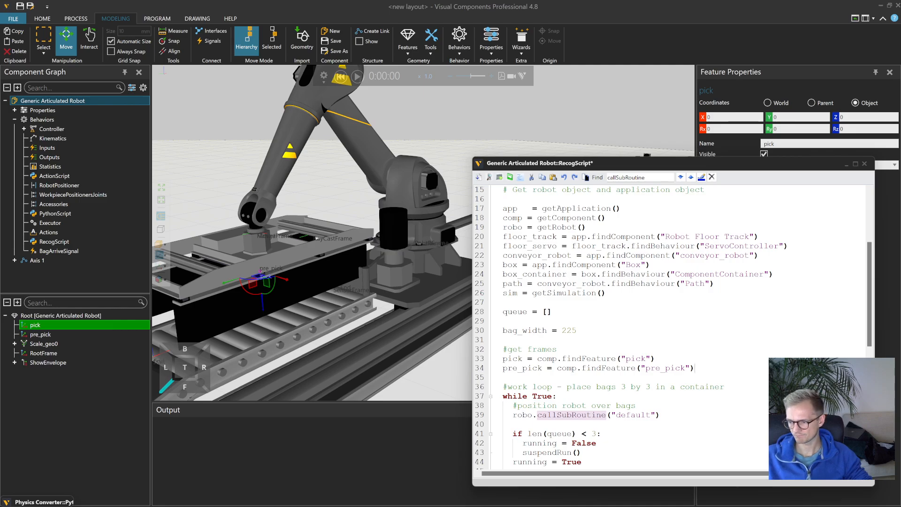
pyautogui.scroll(-2, 677, 326)
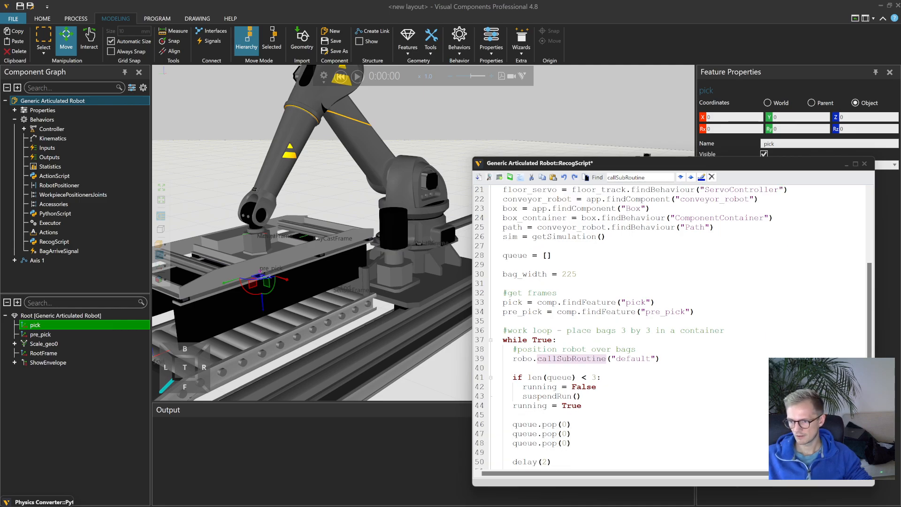
pyautogui.doubleClick(513, 303)
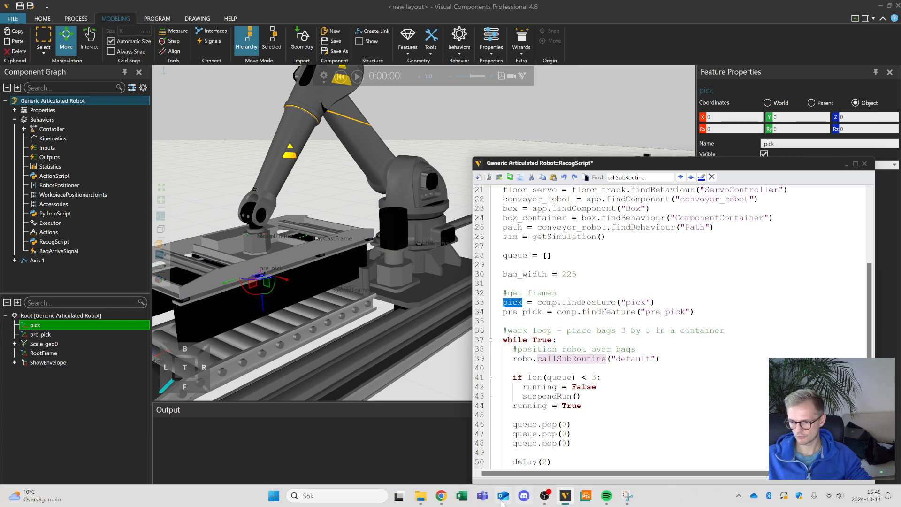
# - Switch to Chrome and go back from the vcServoController help page to the vcHelpers.Robot2 methods
pyautogui.moveTo(444, 502)
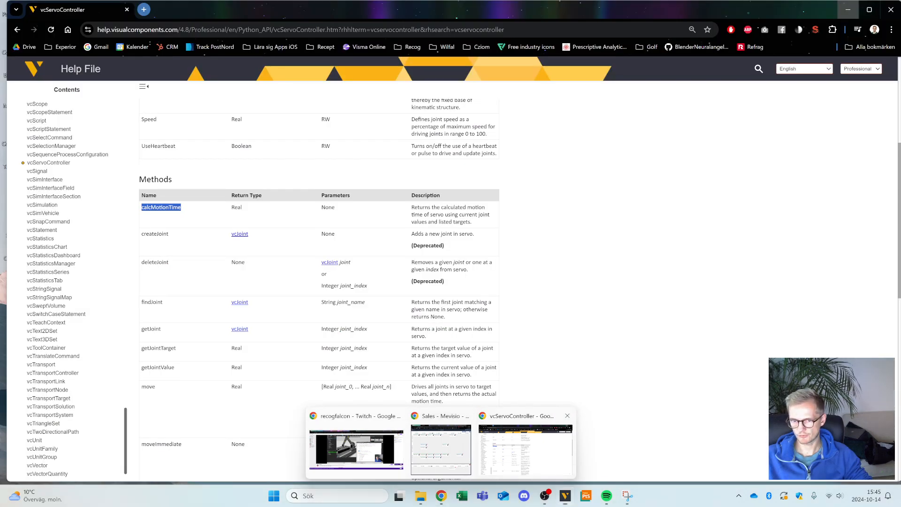
pyautogui.click(502, 451)
pyautogui.scroll(5, 284, 326)
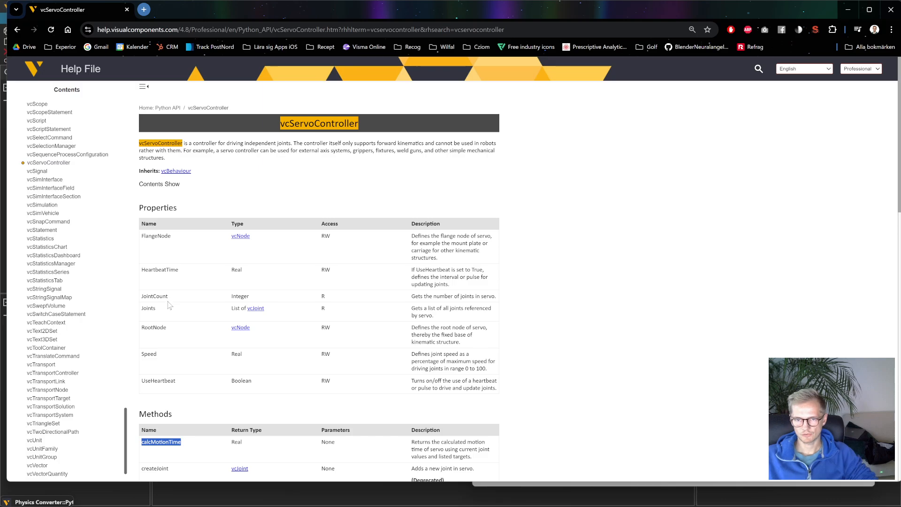
pyautogui.scroll(-1, 168, 305)
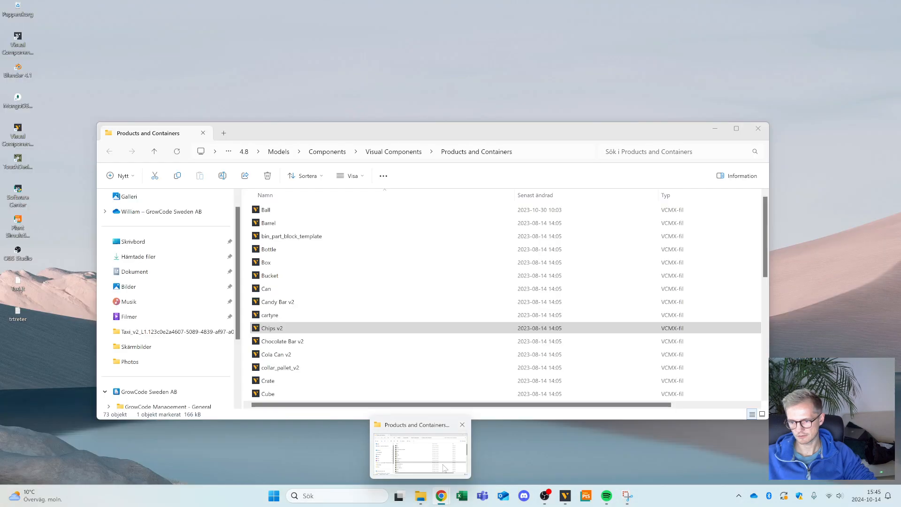
pyautogui.click(445, 468)
pyautogui.moveTo(461, 134); pyautogui.dragTo(1, 187)
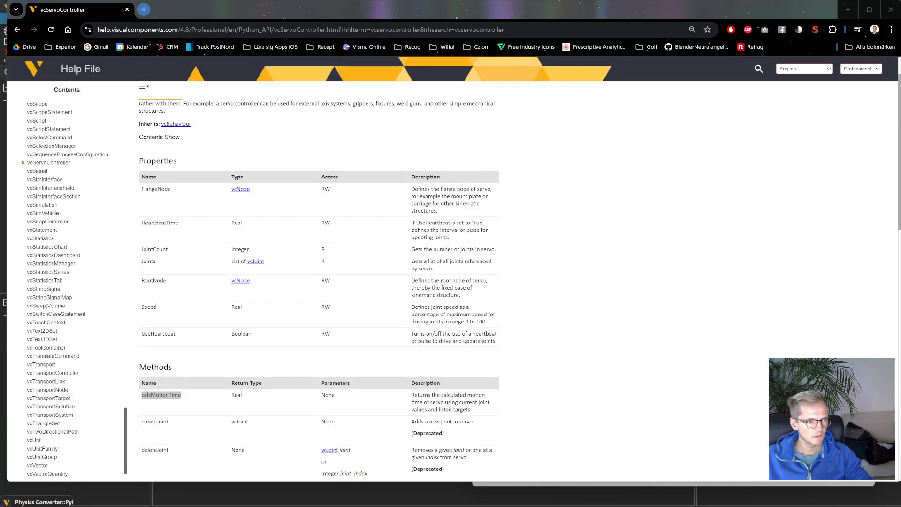
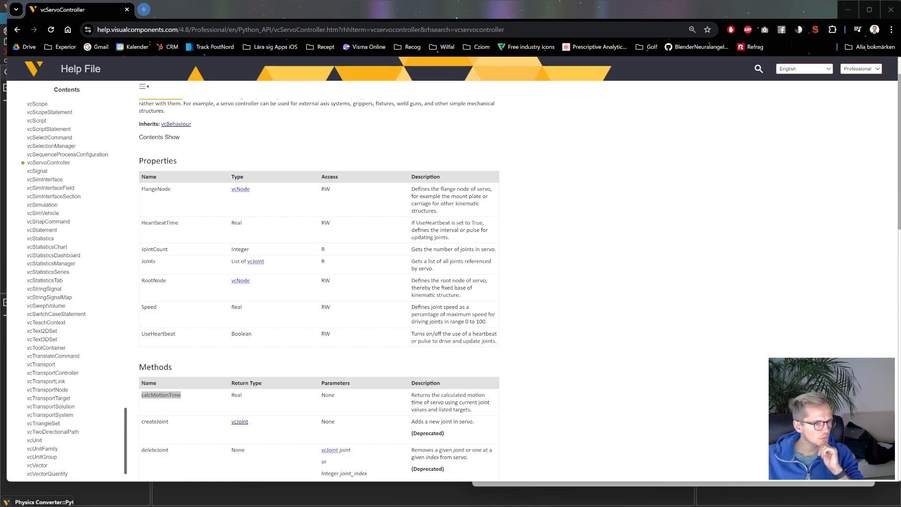
pyautogui.scroll(-4, 306, 334)
pyautogui.scroll(5, 177, 230)
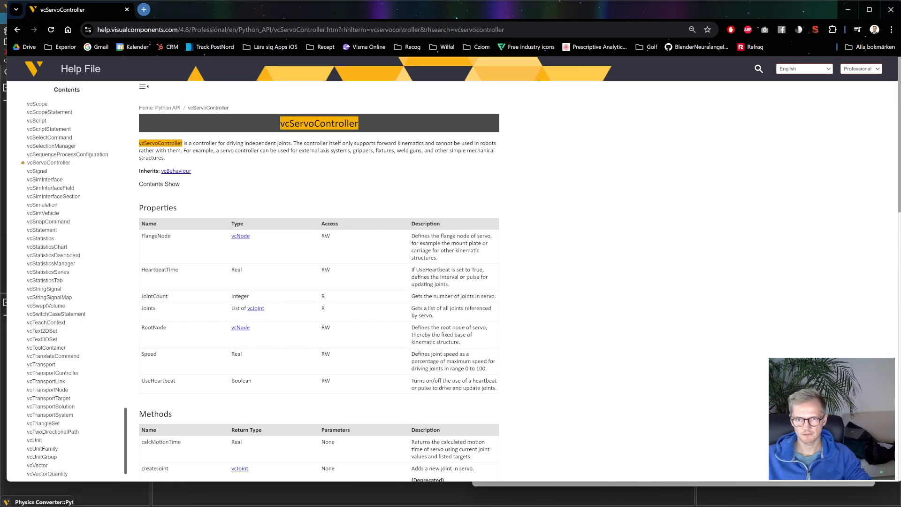
pyautogui.hotkey('alt', 'Left')
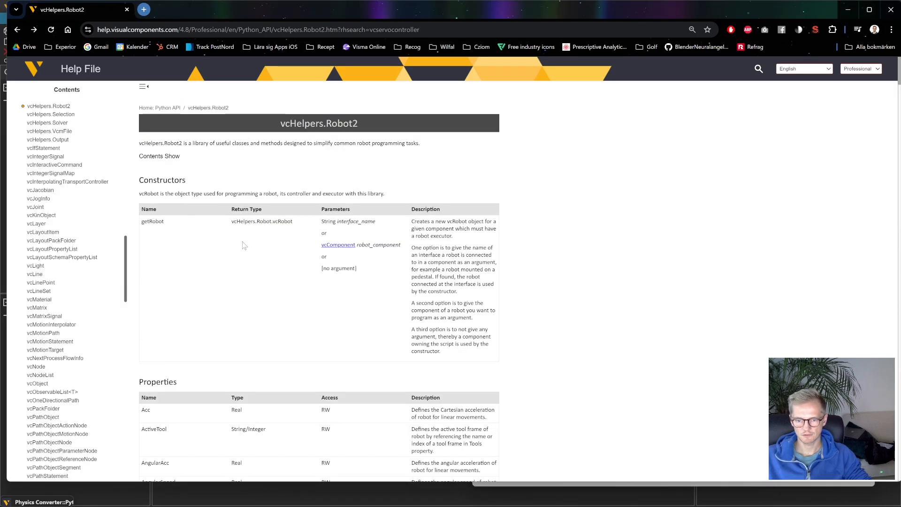
pyautogui.scroll(-5, 230, 242)
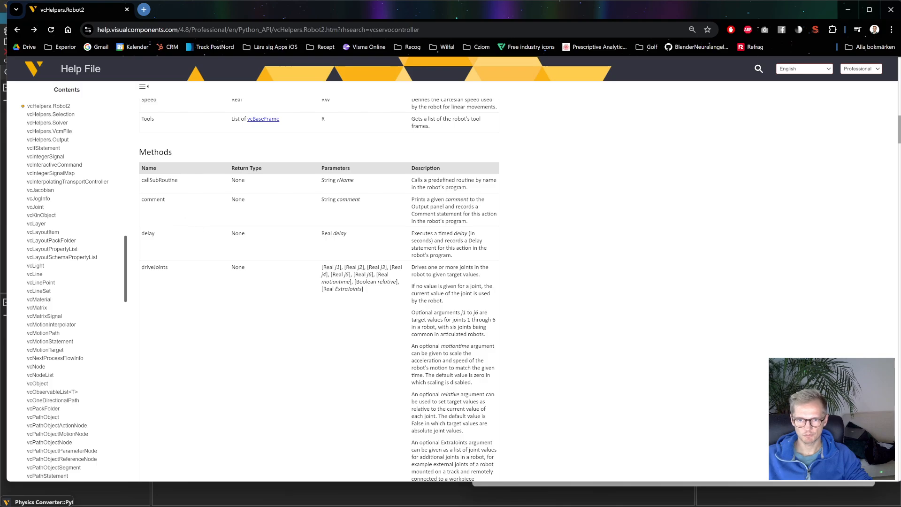
# - Compare the joint and linear movement methods in the vcHelpers.Robot2 help, including the parameters of jointMoveToMtx
pyautogui.scroll(-5, 208, 287)
pyautogui.scroll(-2, 208, 287)
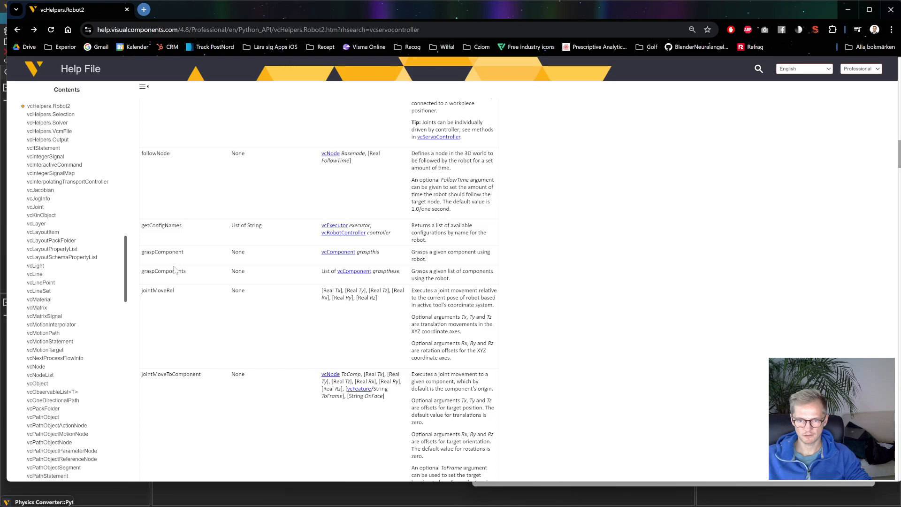
pyautogui.doubleClick(157, 290)
pyautogui.scroll(-8, 228, 358)
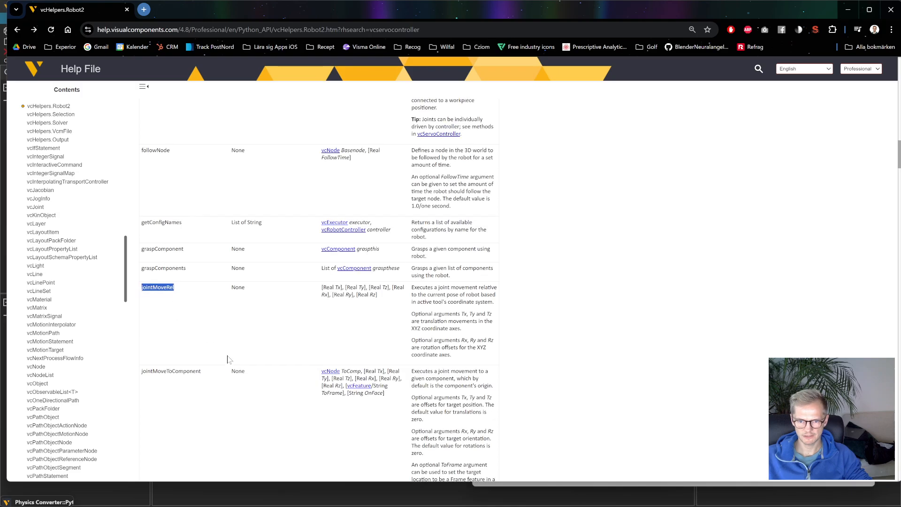
pyautogui.doubleClick(161, 227)
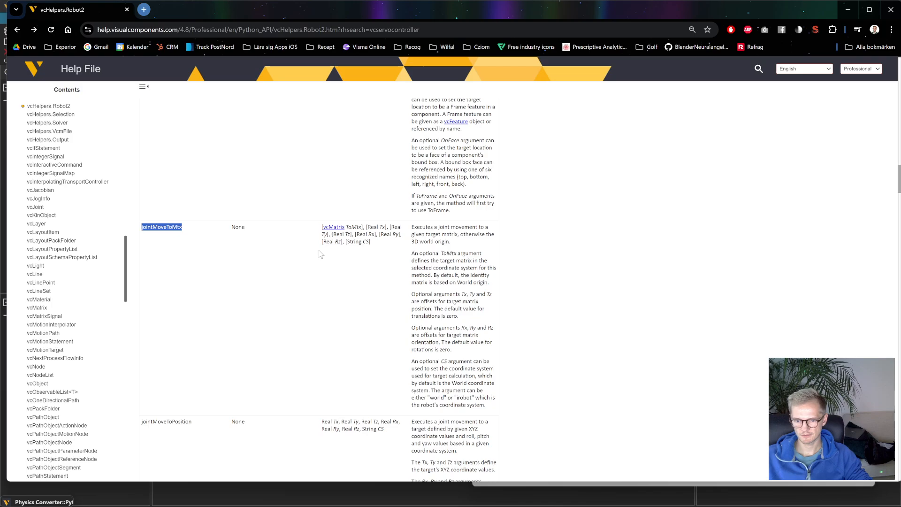
pyautogui.scroll(-3, 314, 256)
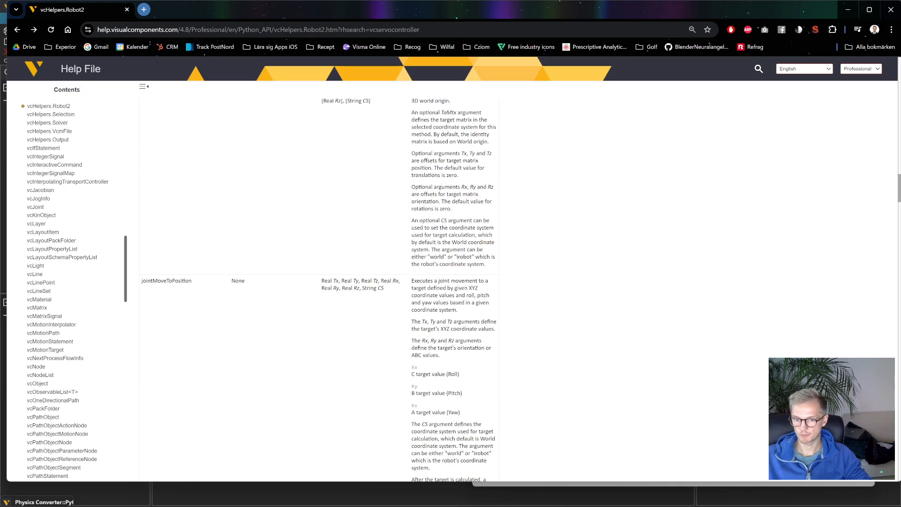
pyautogui.scroll(-5, 345, 308)
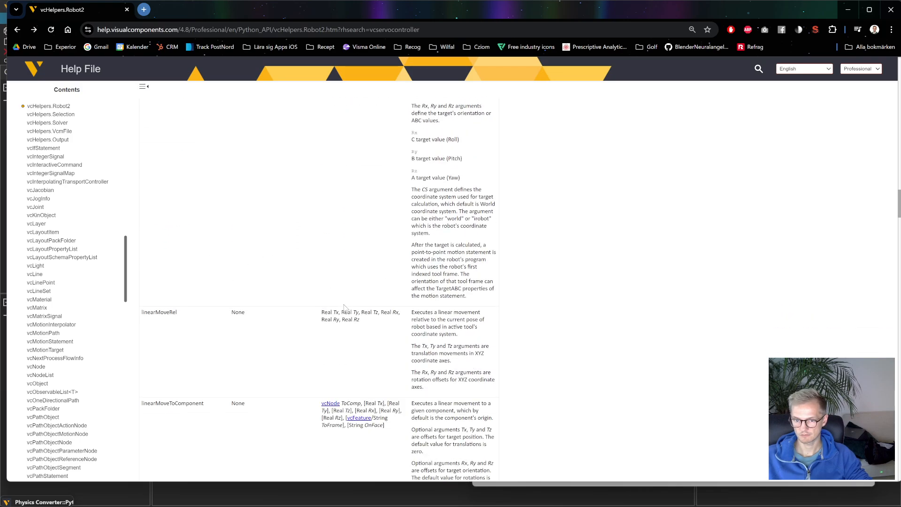
pyautogui.scroll(2, 345, 308)
pyautogui.click(168, 140)
pyautogui.doubleClick(168, 140)
pyautogui.scroll(-10, 198, 347)
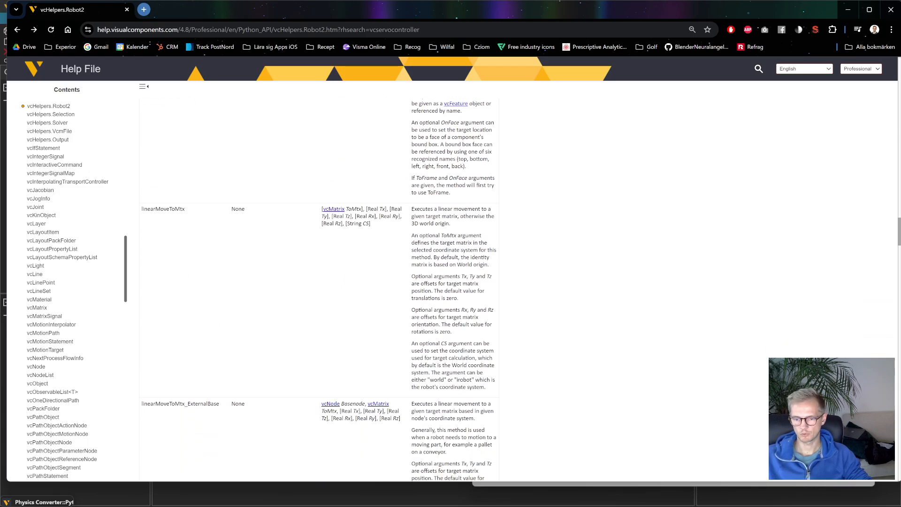
pyautogui.scroll(-3, 184, 410)
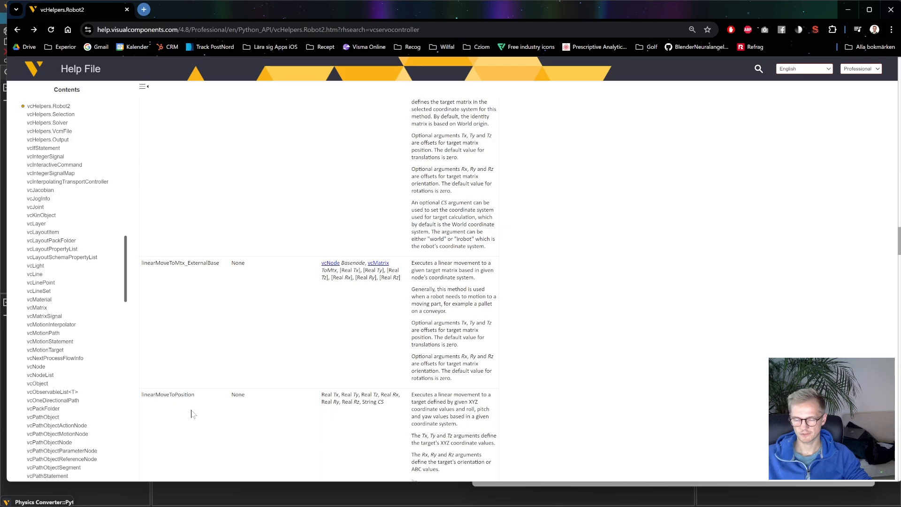
pyautogui.scroll(15, 192, 413)
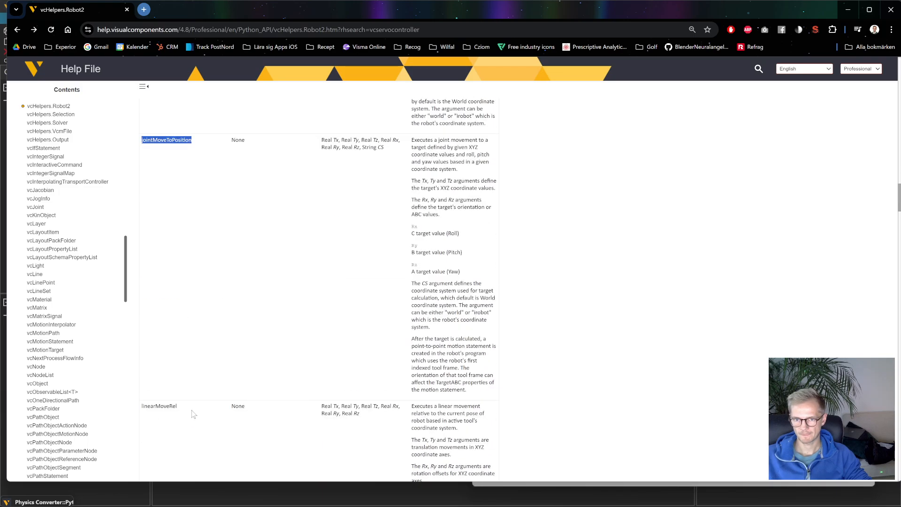
pyautogui.doubleClick(164, 227)
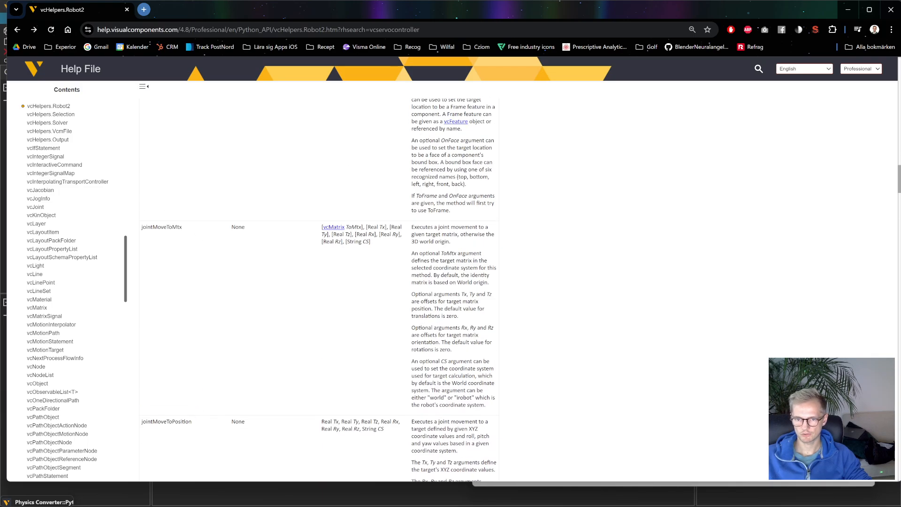
pyautogui.scroll(4, 227, 317)
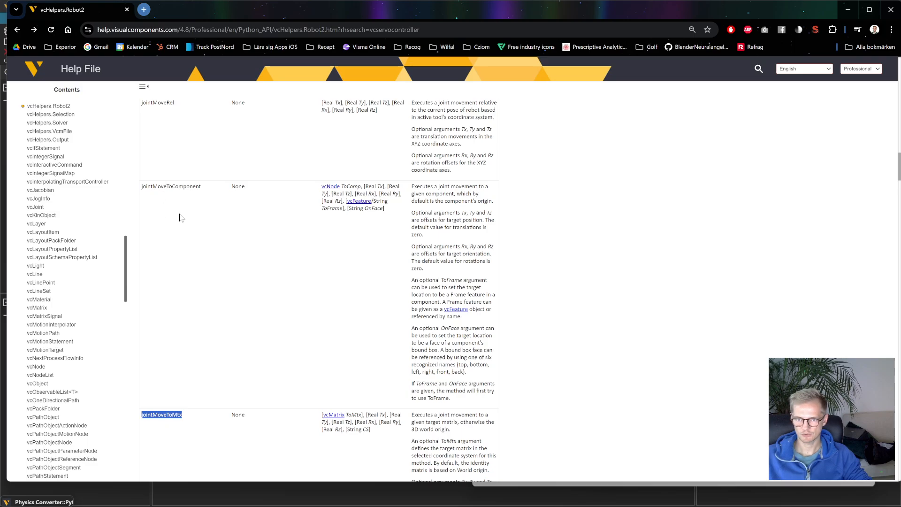
pyautogui.scroll(-3, 199, 390)
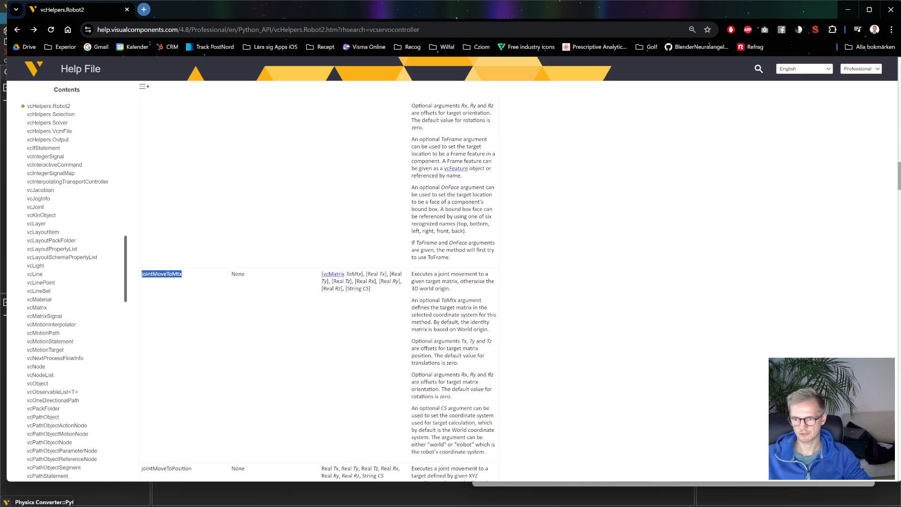
pyautogui.moveTo(364, 275); pyautogui.dragTo(319, 279)
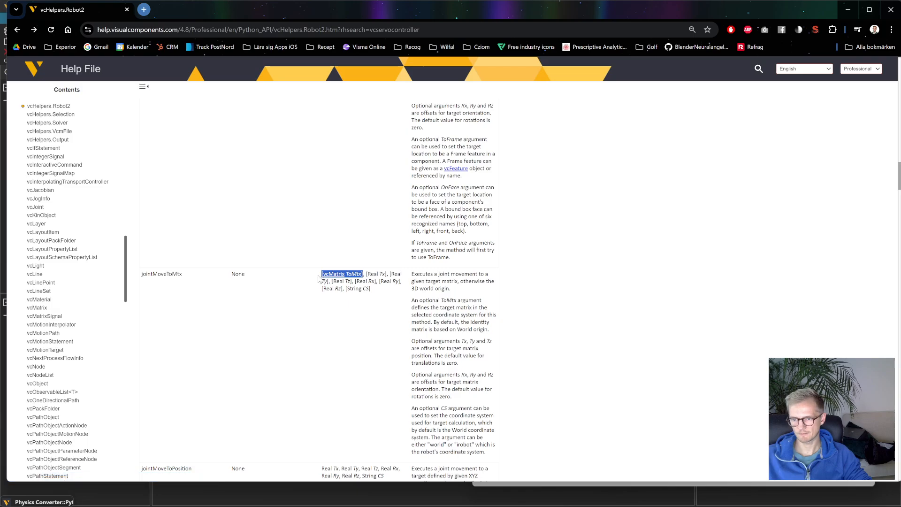
pyautogui.click(317, 279)
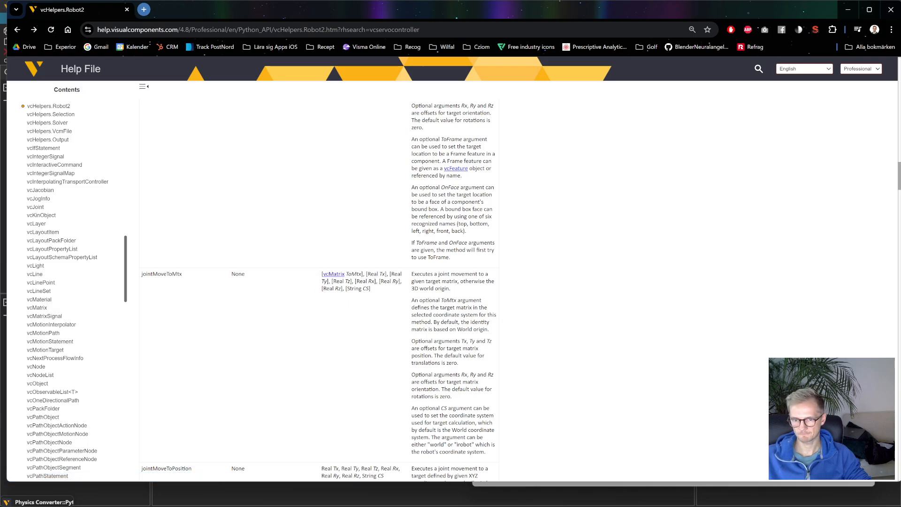
# - Copy the jointMoveToMtx method name from the help and replace callSubRoutine("default") under #position robot over bags with robo.jointMoveToMtx()
pyautogui.doubleClick(161, 274)
pyautogui.hotkey('ctrl', 'c')
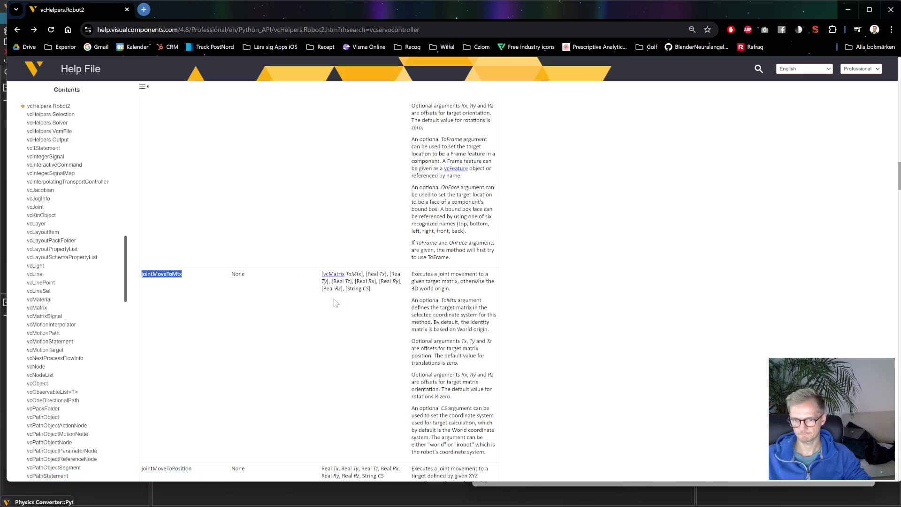
pyautogui.click(848, 10)
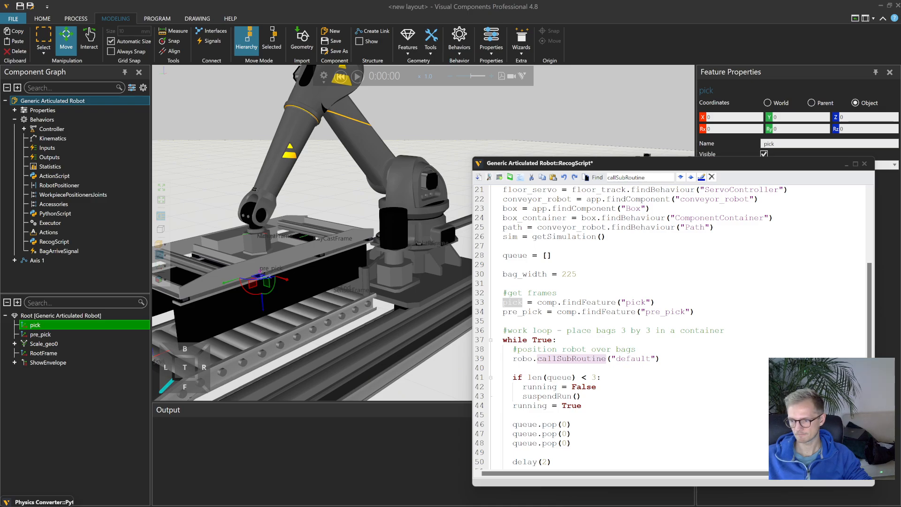
pyautogui.scroll(-2, 662, 305)
pyautogui.click(662, 303)
pyautogui.hotkey('shift', 'Home')
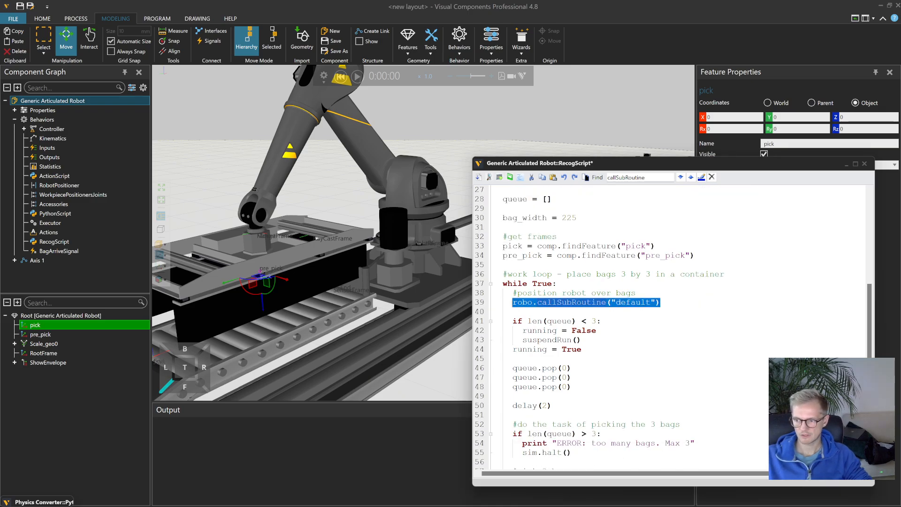
pyautogui.click(557, 293)
pyautogui.hotkey('ctrl', 'v')
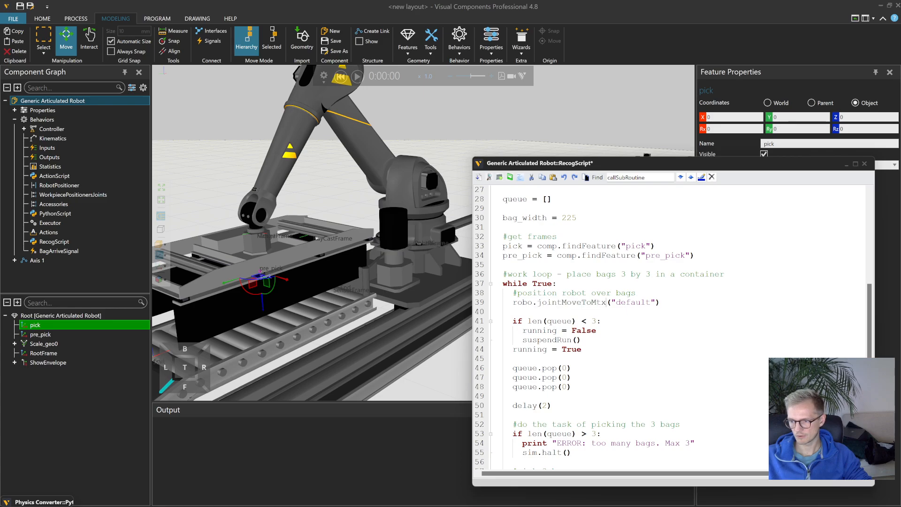
pyautogui.moveTo(657, 302); pyautogui.dragTo(612, 303)
pyautogui.press('BackSpace')
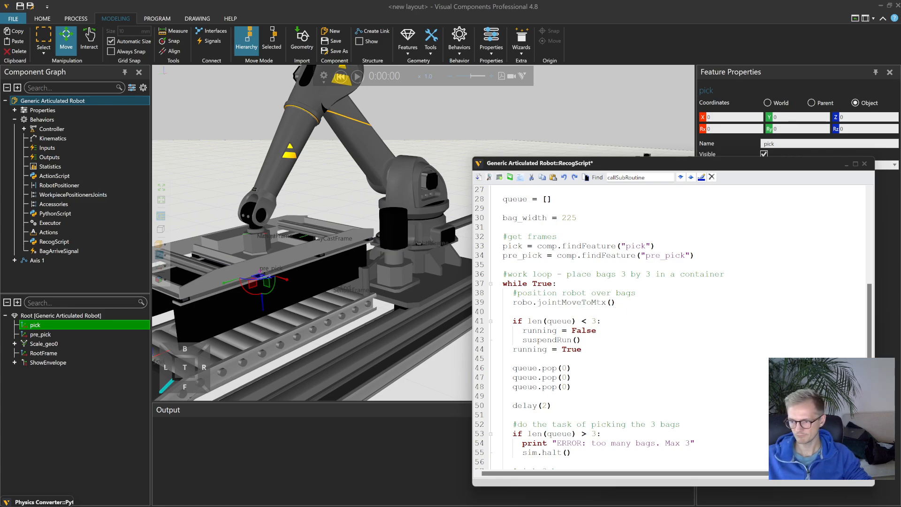
# - Pass pre_pick.NodePositionMatrix as the argument of the robo.jointMoveToMtx call and compile the script
pyautogui.doubleClick(518, 256)
pyautogui.hotkey('ctrl', 'c')
pyautogui.click(611, 303)
pyautogui.hotkey('ctrl', 'v')
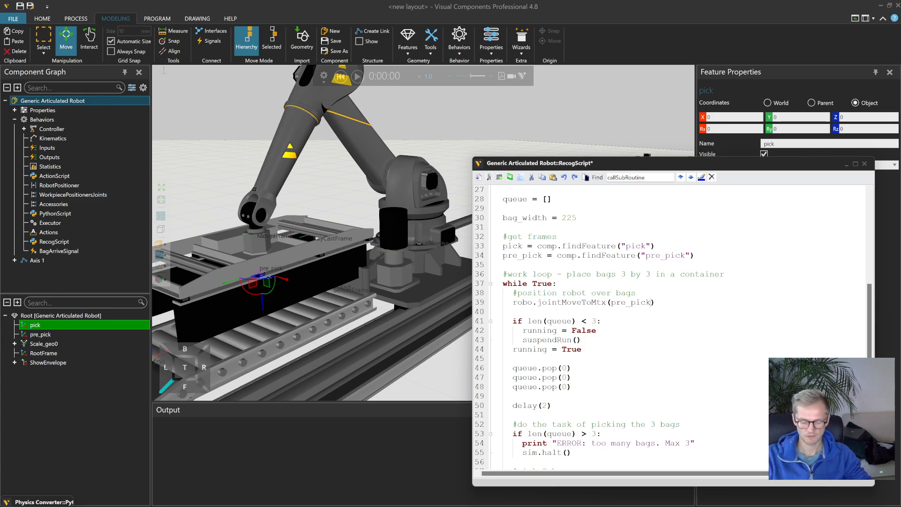
pyautogui.write('.N')
pyautogui.write('odePositionMatrix')
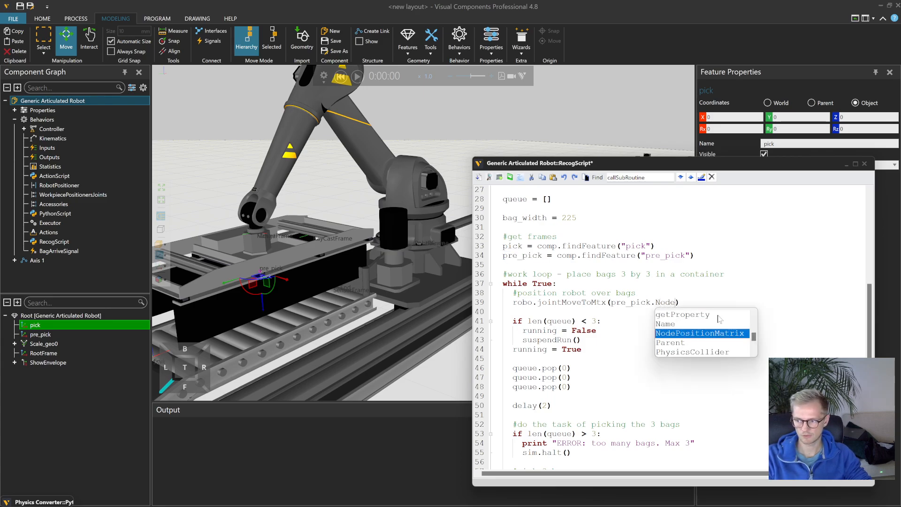
pyautogui.press('Return')
pyautogui.press('Right')
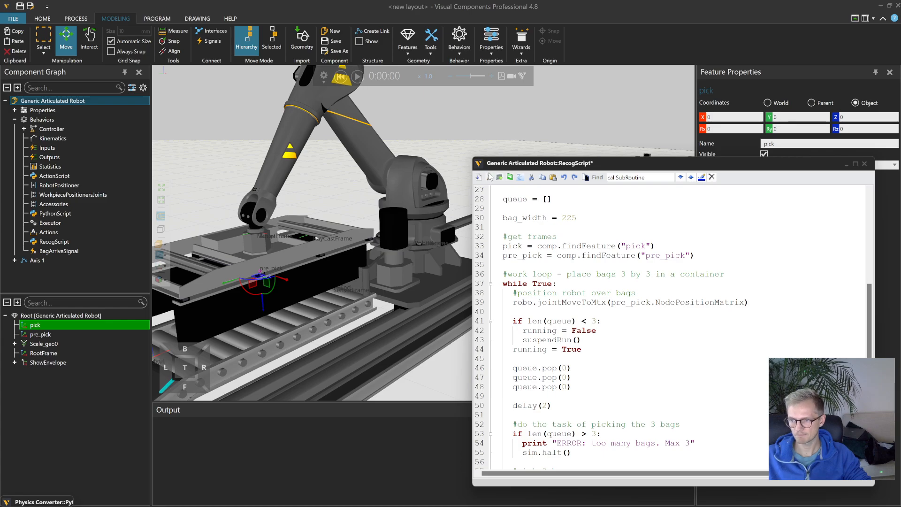
pyautogui.click(479, 178)
# - Duplicate the robo.jointMoveToMtx line, change the copy's argument to pick.NodePositionMatrix, and compile and run it
pyautogui.doubleClick(513, 247)
pyautogui.click(522, 303)
pyautogui.hotkey('ctrl', 'd')
pyautogui.press('Down')
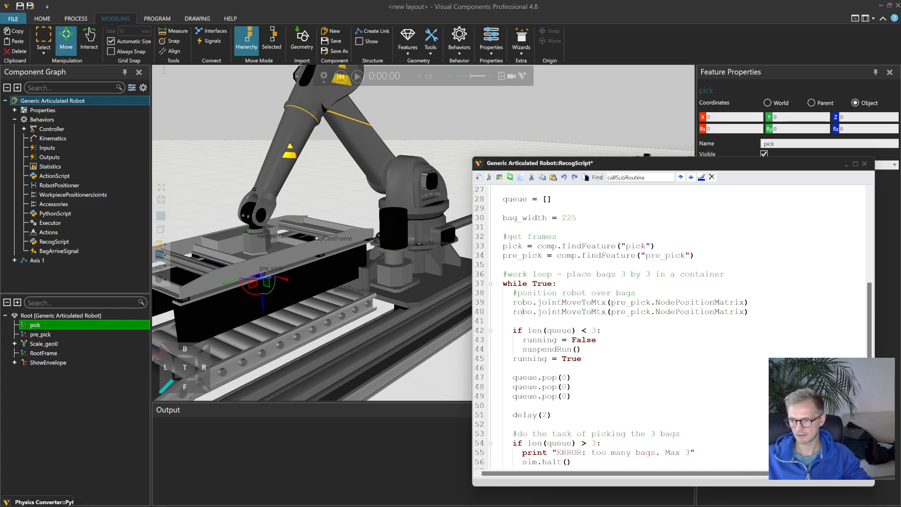
pyautogui.click(635, 312)
pyautogui.press('BackSpace')
pyautogui.press('BackSpace')
pyautogui.press('BackSpace')
pyautogui.press('BackSpace')
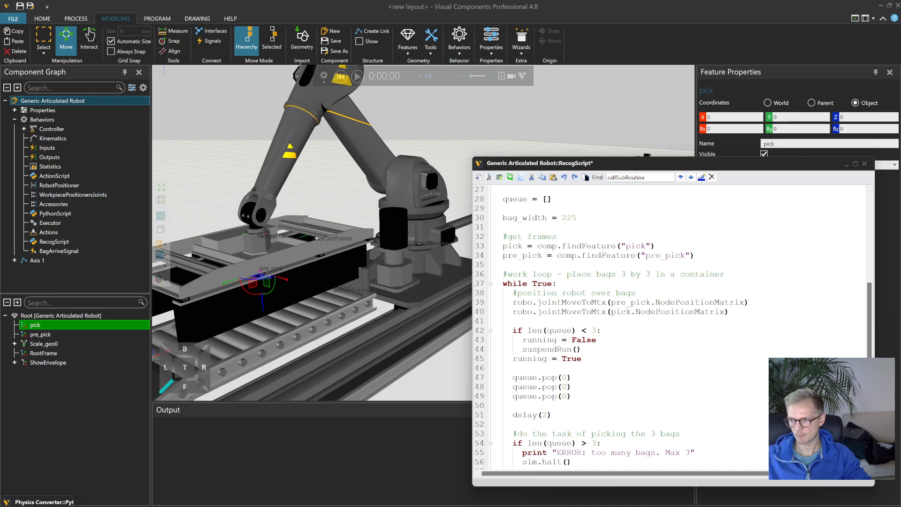
pyautogui.hotkey('ctrl', 's')
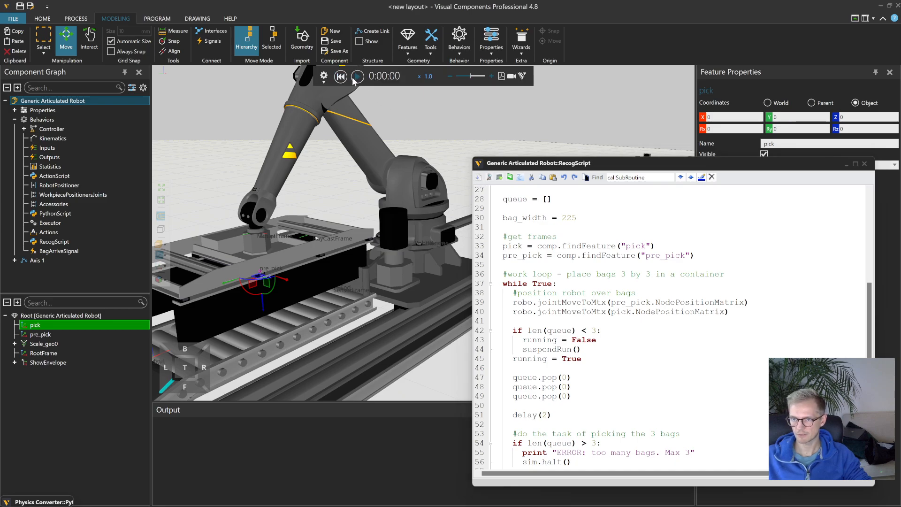
pyautogui.click(357, 77)
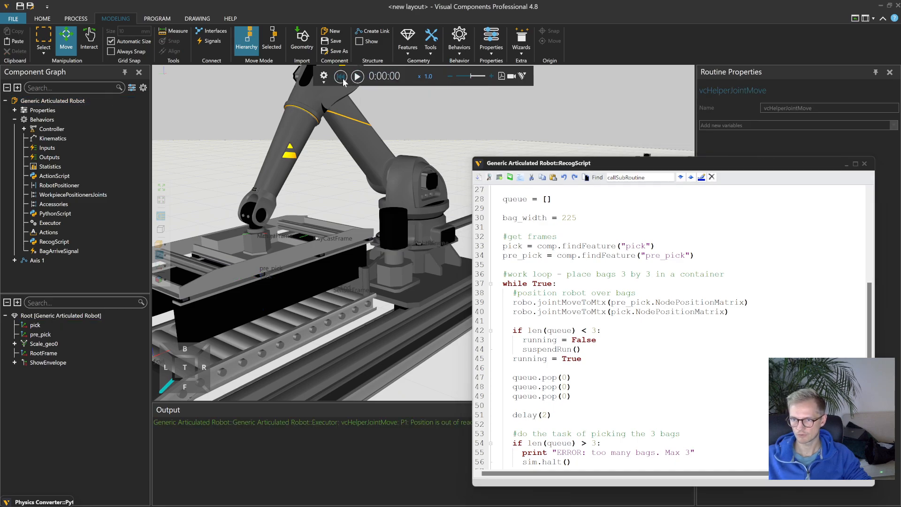
# - Replace NodePositionMatrix with PositionMatrix in both robo.jointMoveToMtx calls, then run and reset the simulation
pyautogui.moveTo(601, 162); pyautogui.dragTo(631, 174)
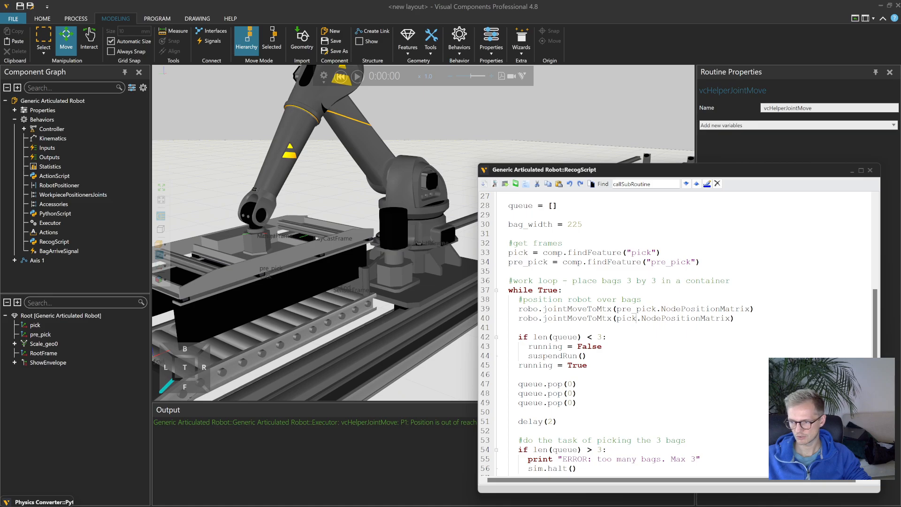
pyautogui.doubleClick(671, 320)
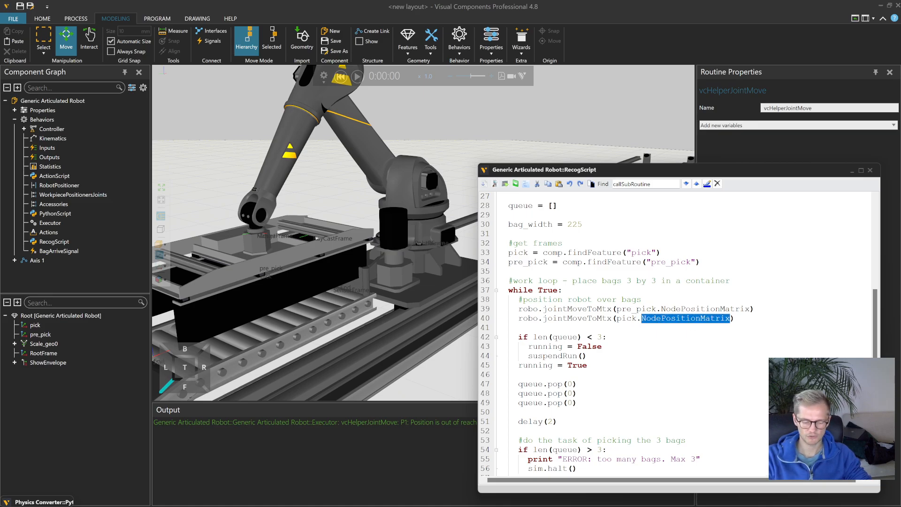
pyautogui.write('PositionMatrix')
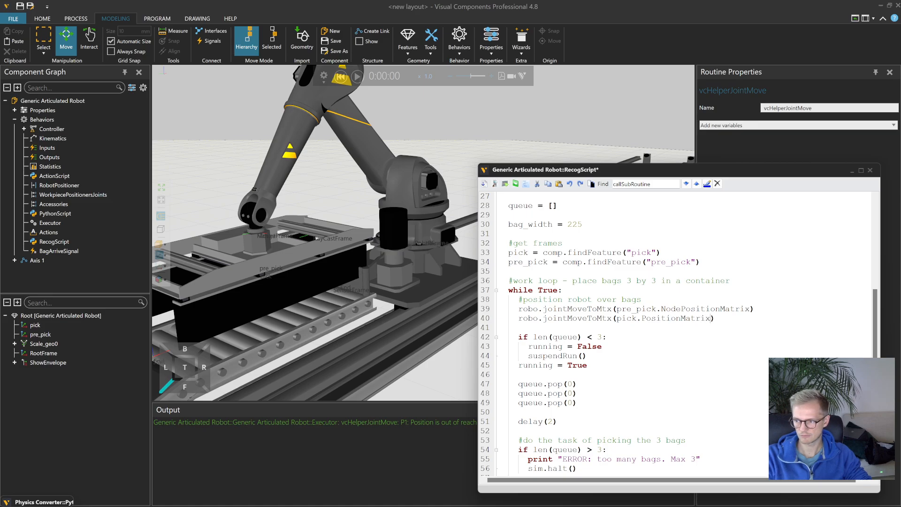
pyautogui.doubleClick(674, 319)
pyautogui.hotkey('ctrl', 'c')
pyautogui.doubleClick(693, 310)
pyautogui.hotkey('ctrl', 'v')
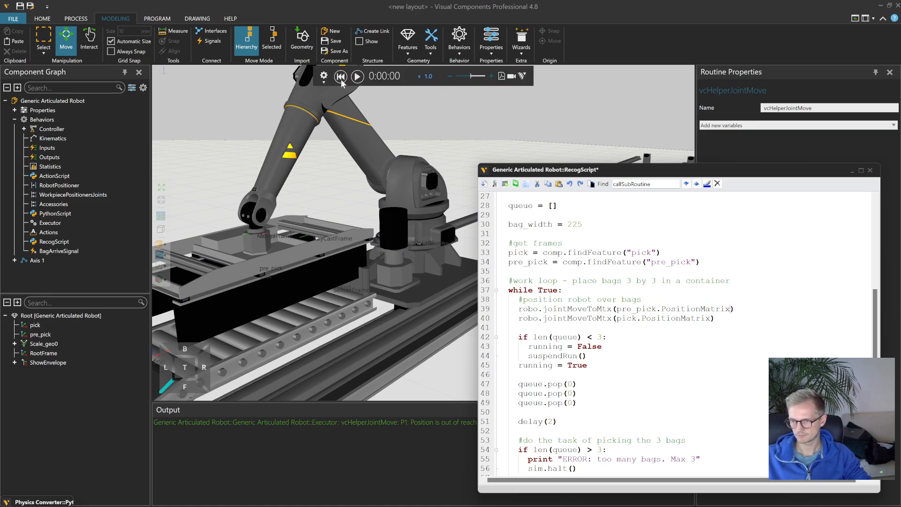
pyautogui.click(357, 76)
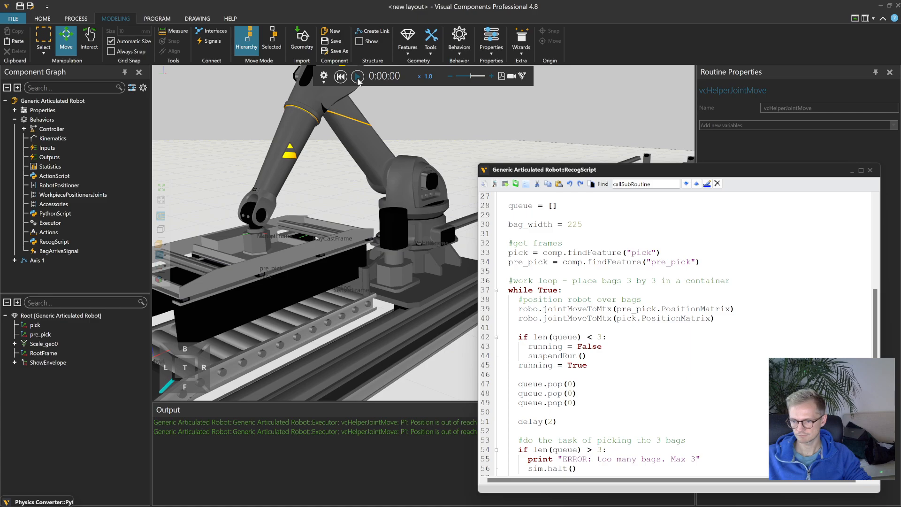
pyautogui.click(341, 76)
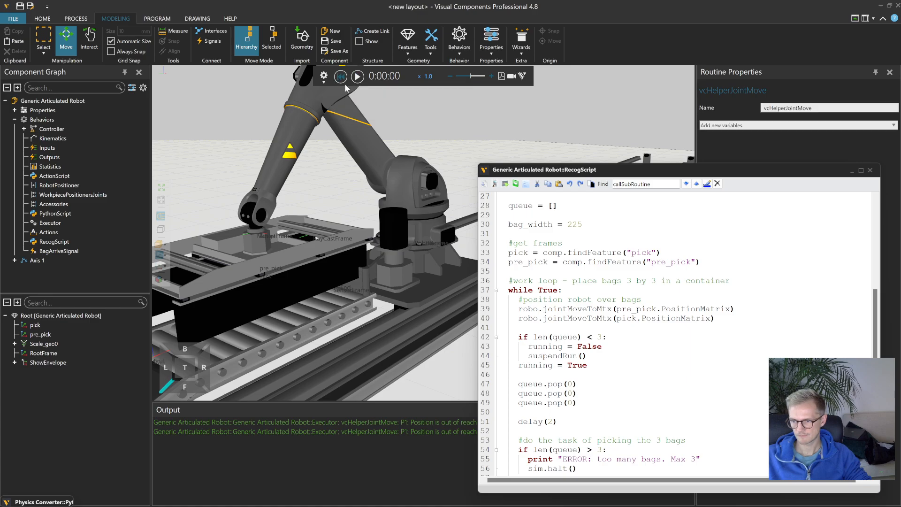
# - Comment out the robo.callSubRoutine("pick_and_rotate") line in the #pick 3 bags section
pyautogui.scroll(-6, 676, 333)
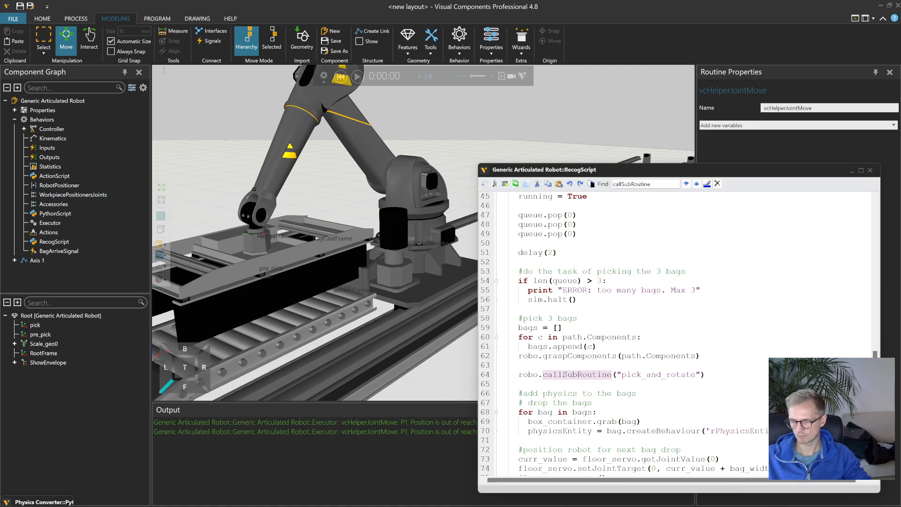
pyautogui.doubleClick(575, 375)
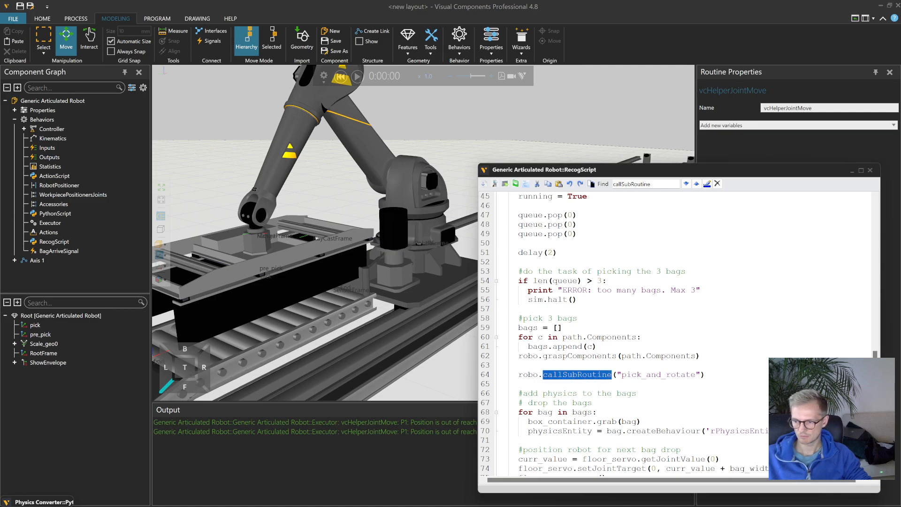
pyautogui.press('Home')
pyautogui.write('#')
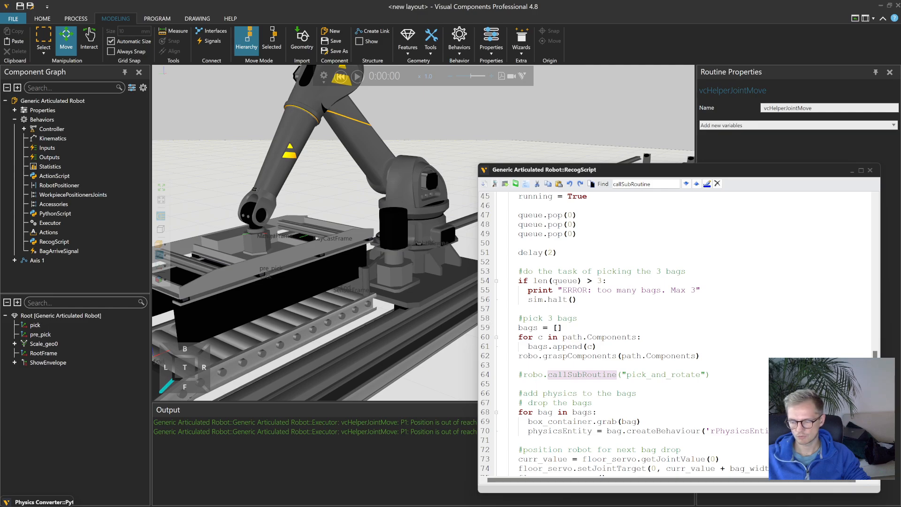
pyautogui.scroll(-1, 681, 333)
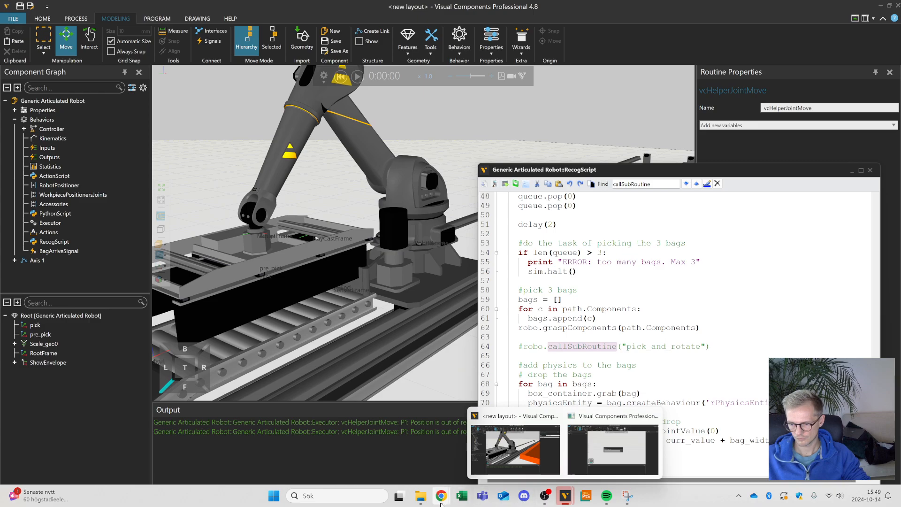
pyautogui.scroll(-1, 598, 356)
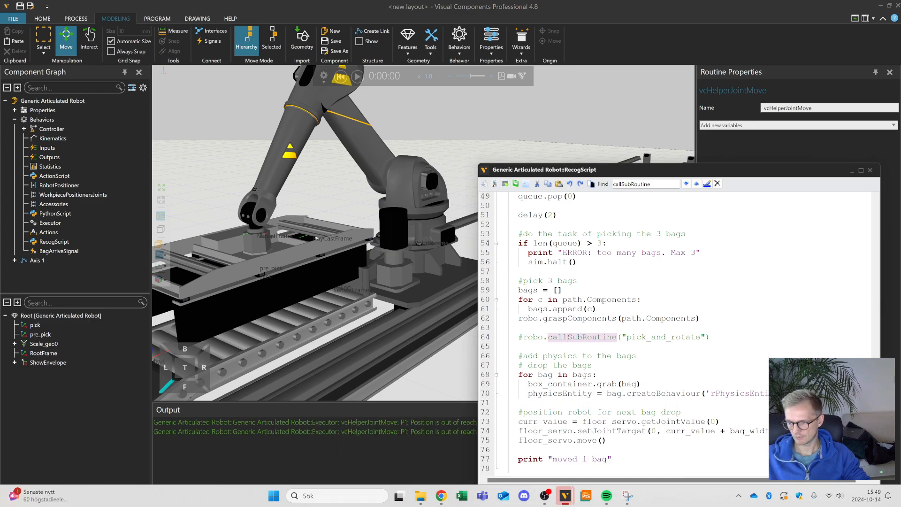
# - Replace the commented-out pick_and_rotate line with the comment #turn 90 degrees and begin a robo. call below it
pyautogui.doubleClick(657, 338)
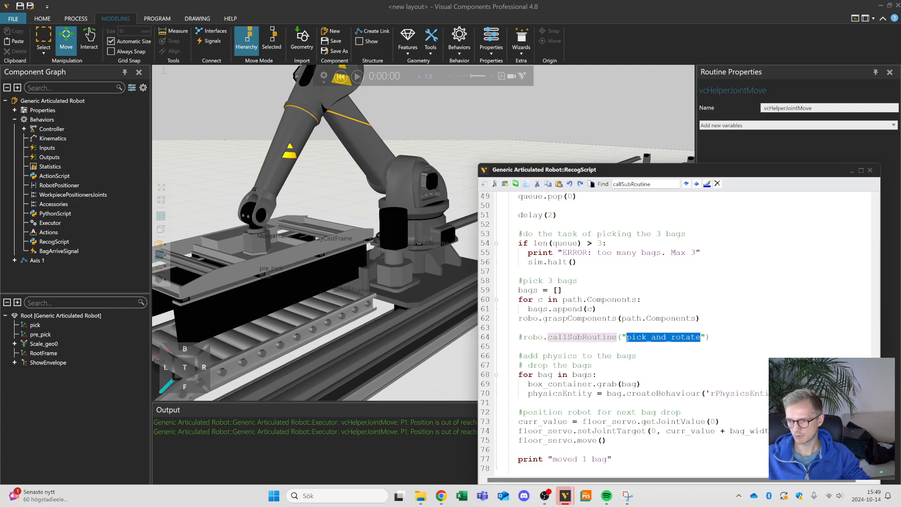
pyautogui.click(548, 337)
pyautogui.doubleClick(576, 320)
pyautogui.click(577, 328)
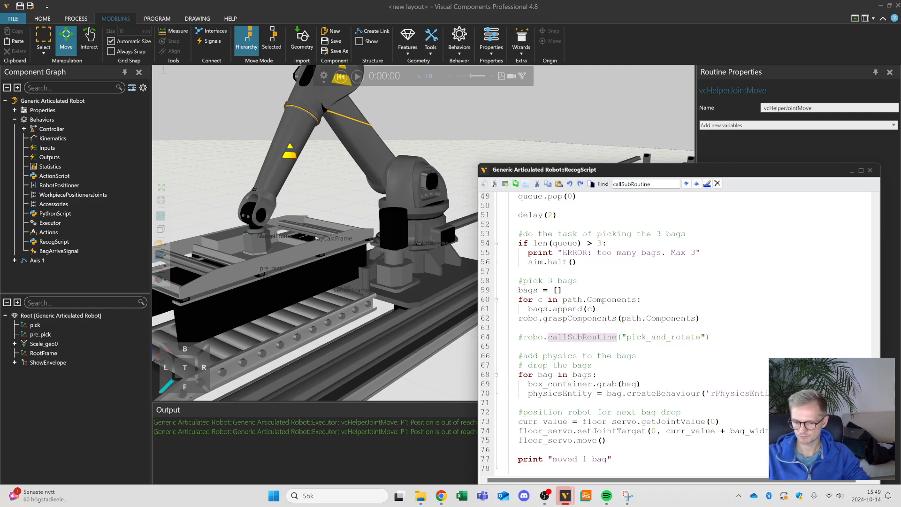
pyautogui.hotkey('shift', 'Home')
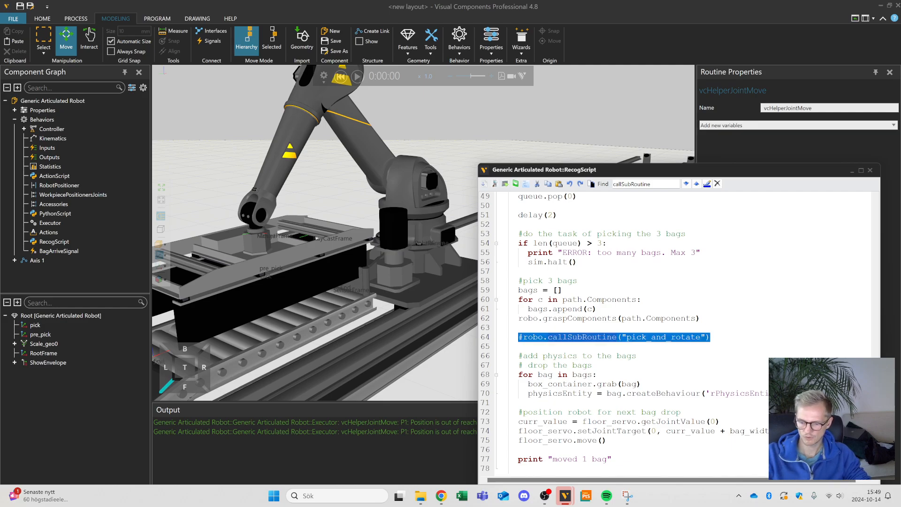
pyautogui.press('Delete')
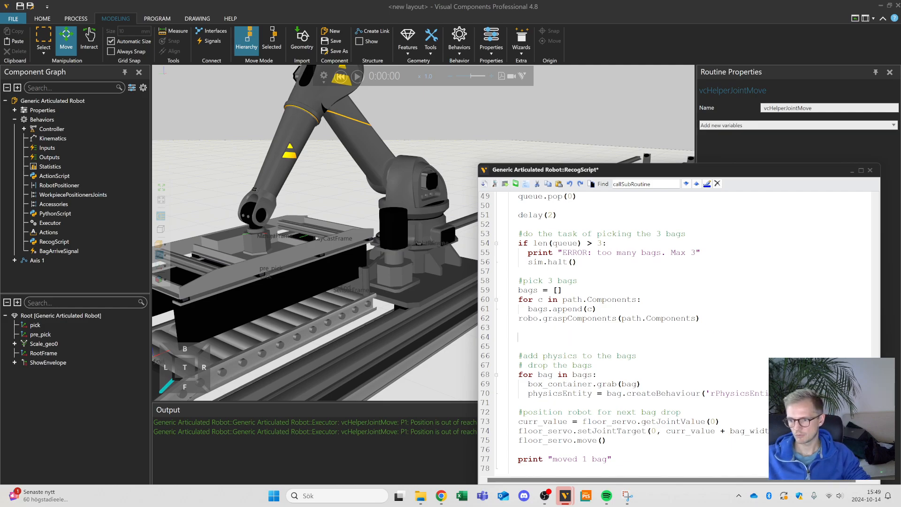
pyautogui.write('#turn 90 degrees')
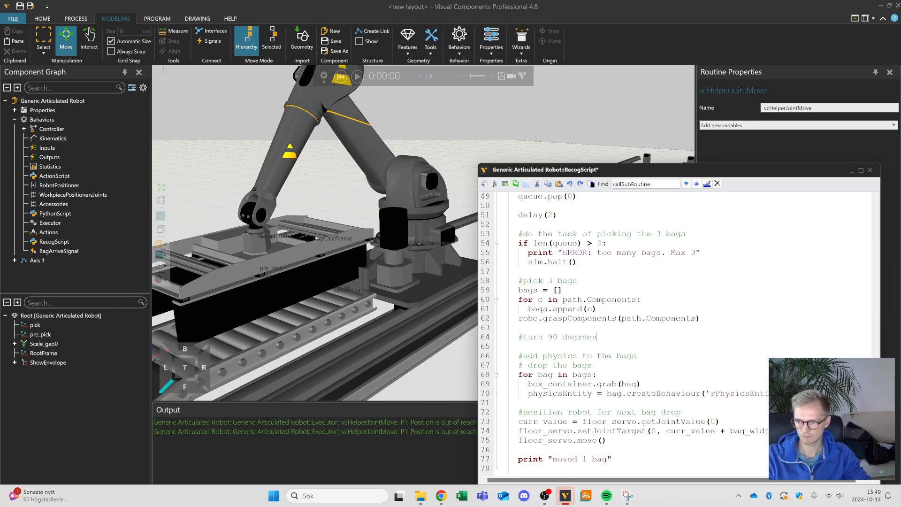
pyautogui.press('Return')
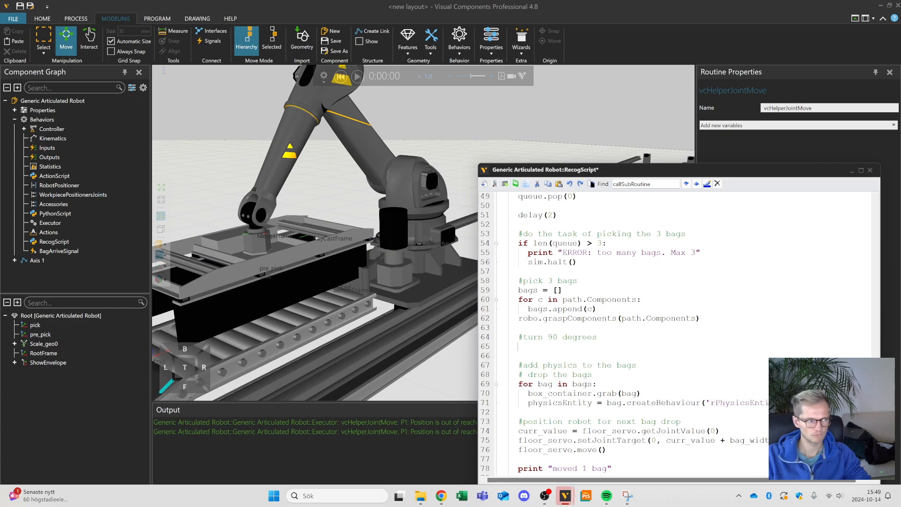
pyautogui.write('robo.')
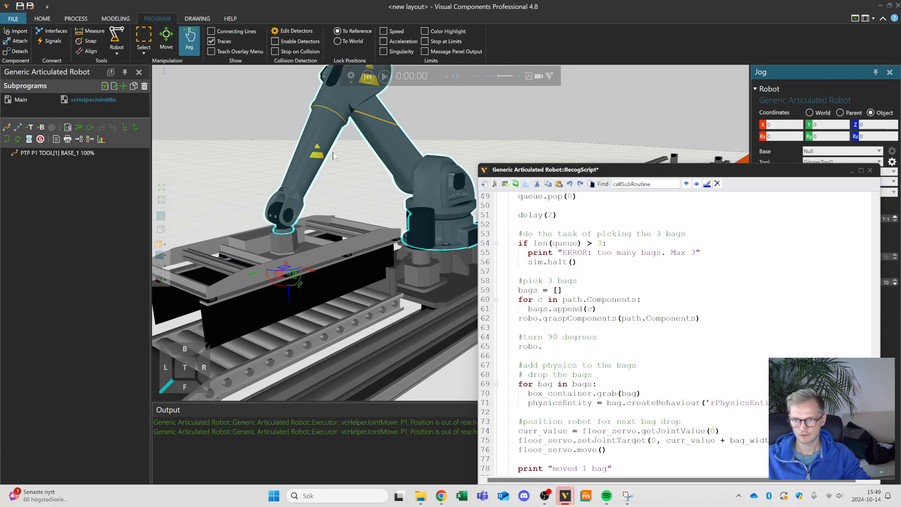
# - Try jogging robot joint J1 to swing the gripper over the orange container, including to 180, resetting the simulation after each attempt
pyautogui.moveTo(621, 171); pyautogui.dragTo(508, 369)
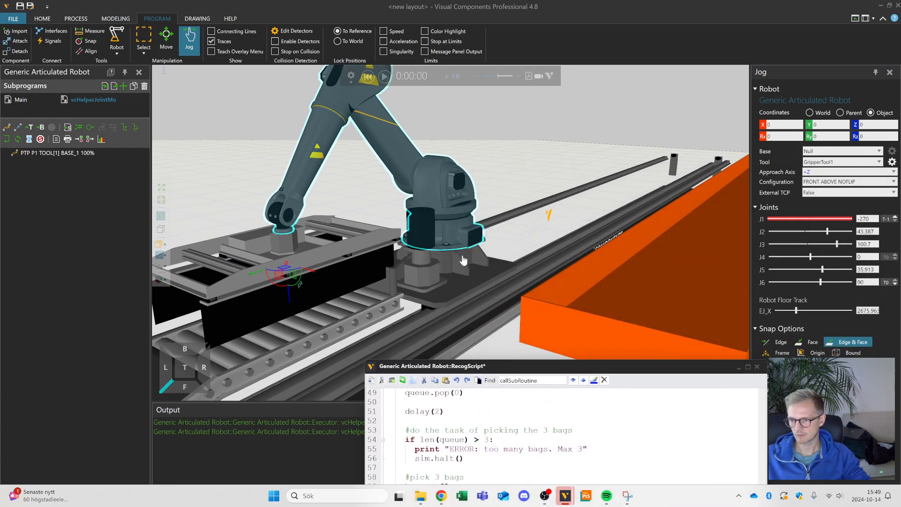
pyautogui.moveTo(449, 219); pyautogui.dragTo(634, 211)
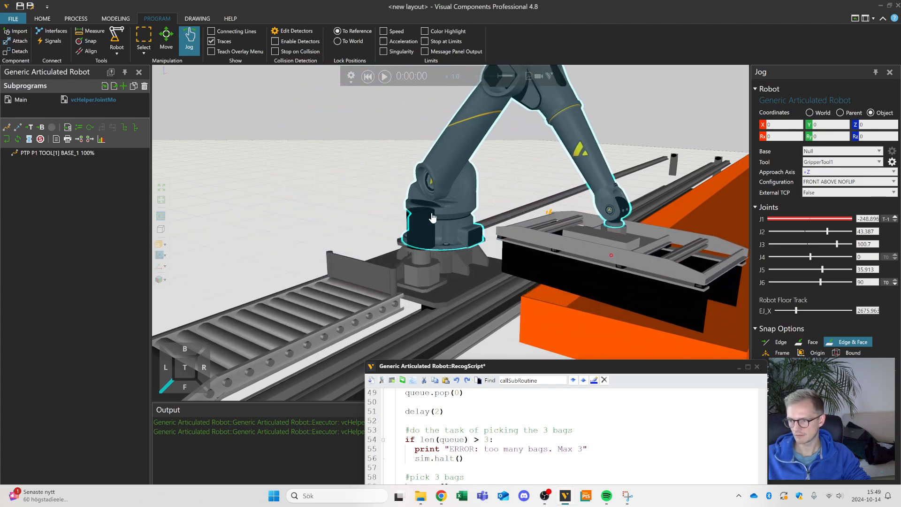
pyautogui.click(368, 77)
pyautogui.moveTo(845, 219); pyautogui.dragTo(843, 241)
pyautogui.click(368, 77)
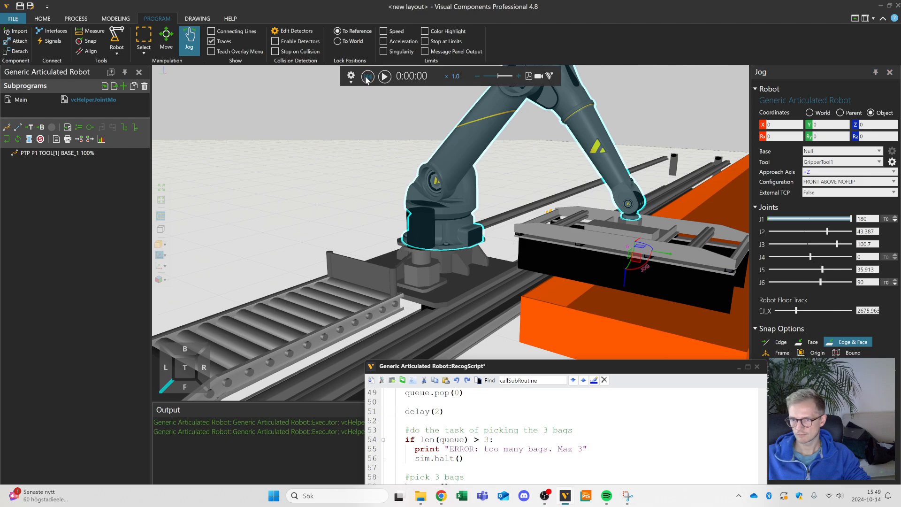
# - Clear the output messages and place the cursor after robo. under #turn 90 degrees in RecogScript
pyautogui.moveTo(517, 364); pyautogui.dragTo(505, 91)
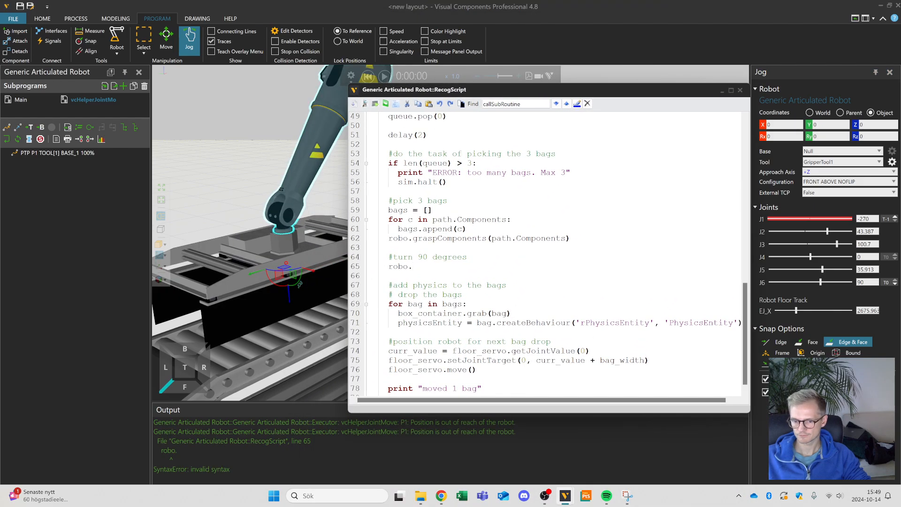
pyautogui.rightClick(290, 469)
pyautogui.click(301, 477)
pyautogui.click(413, 267)
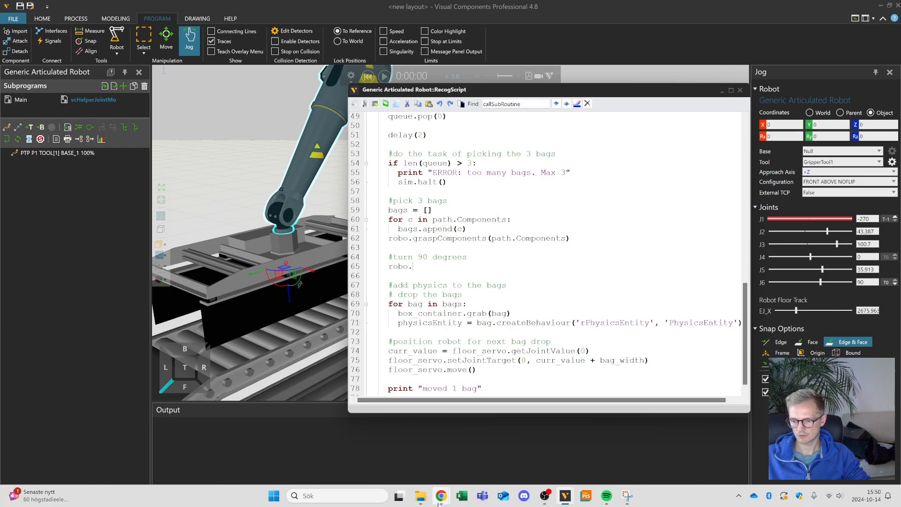
# - Switch to Chrome and examine the driveJoints method and its j1 parameter in the vcHelpers.Robot2 help
pyautogui.moveTo(442, 495)
pyautogui.click(511, 461)
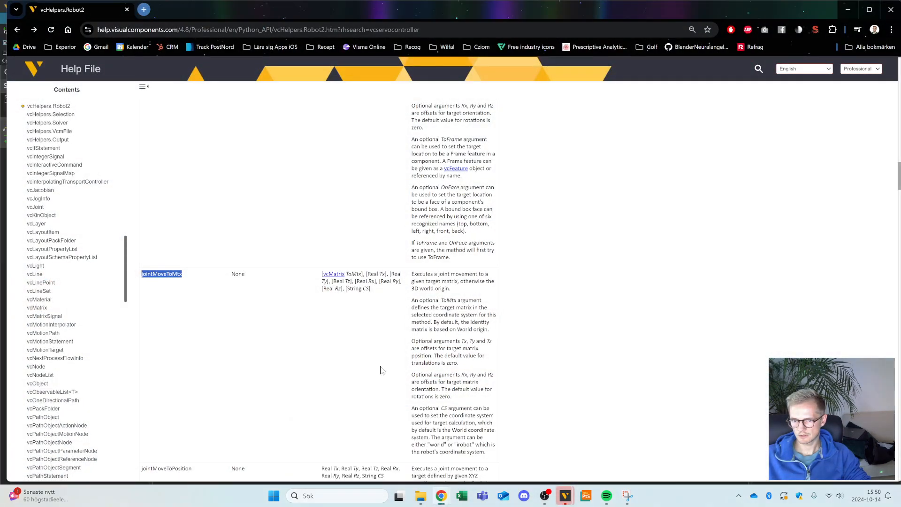
pyautogui.scroll(15, 195, 282)
pyautogui.scroll(7, 212, 314)
pyautogui.scroll(-7, 202, 309)
pyautogui.scroll(-5, 189, 308)
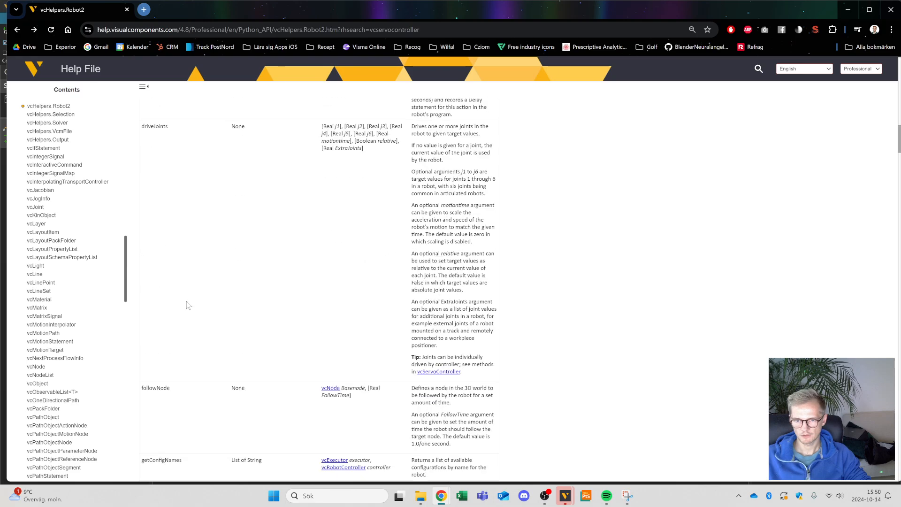
pyautogui.moveTo(322, 126); pyautogui.dragTo(341, 127)
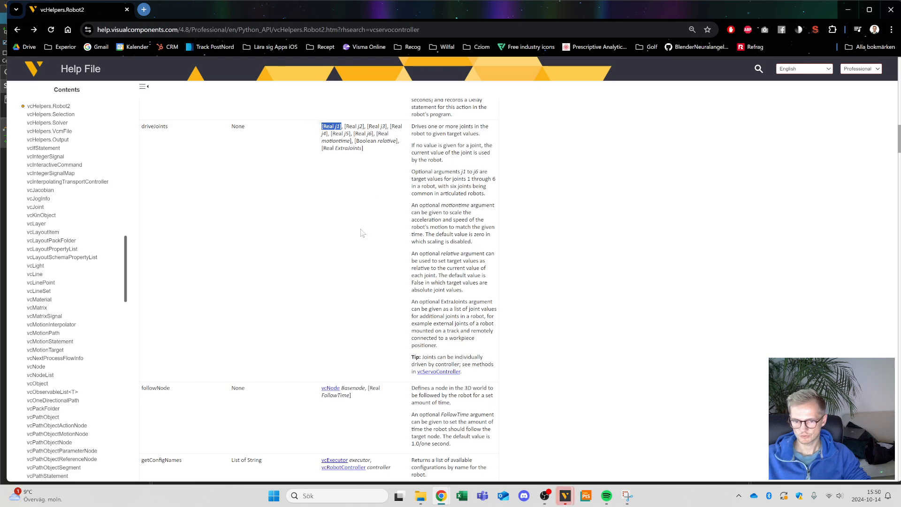
# - Examine the vcHelpers.Robot2 help page's methods and the Drive joints example for a way to turn the robot
pyautogui.scroll(1, 361, 234)
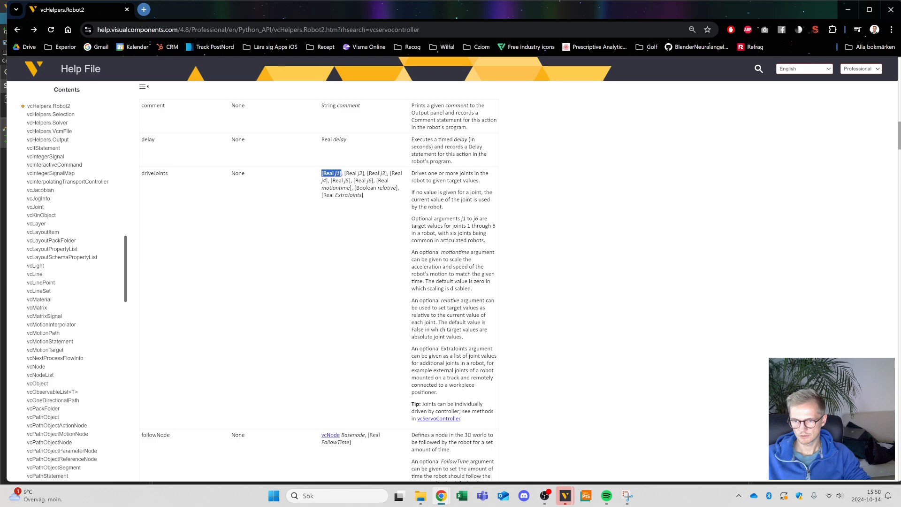
pyautogui.scroll(2, 181, 185)
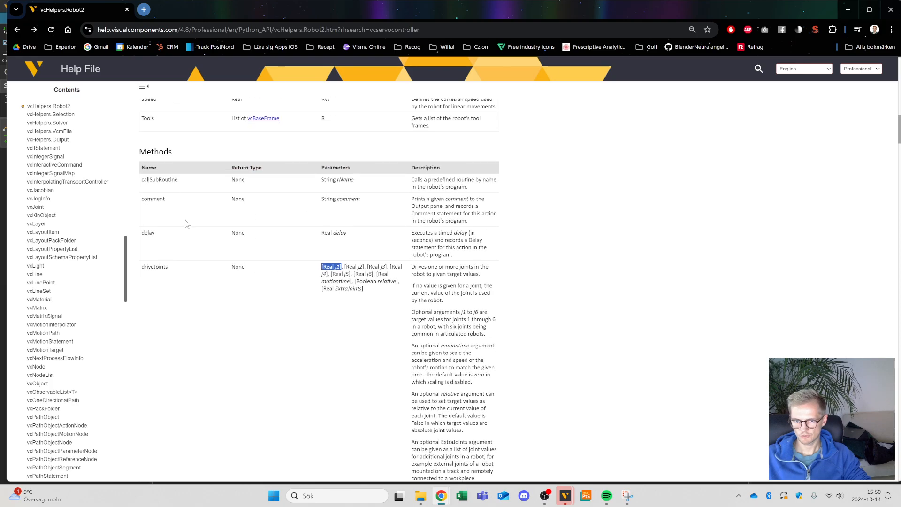
pyautogui.scroll(-6, 184, 220)
pyautogui.scroll(-2, 179, 241)
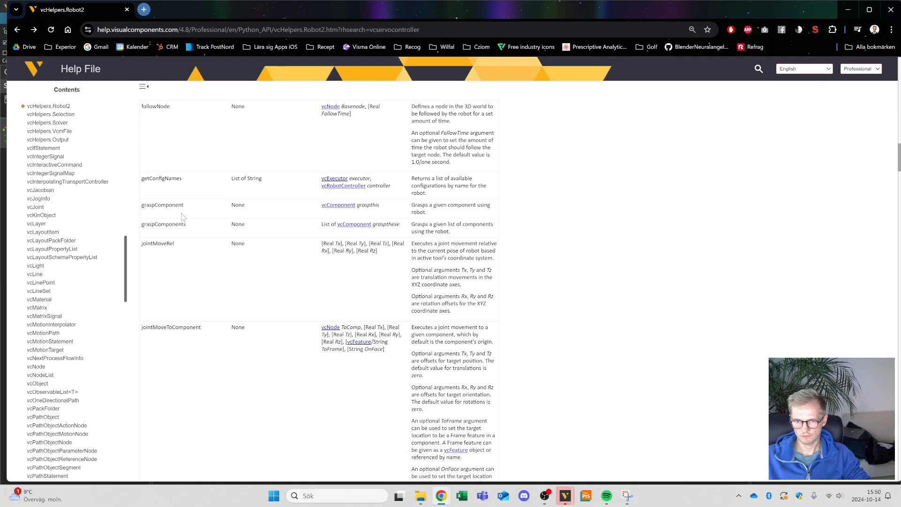
pyautogui.scroll(-1, 183, 218)
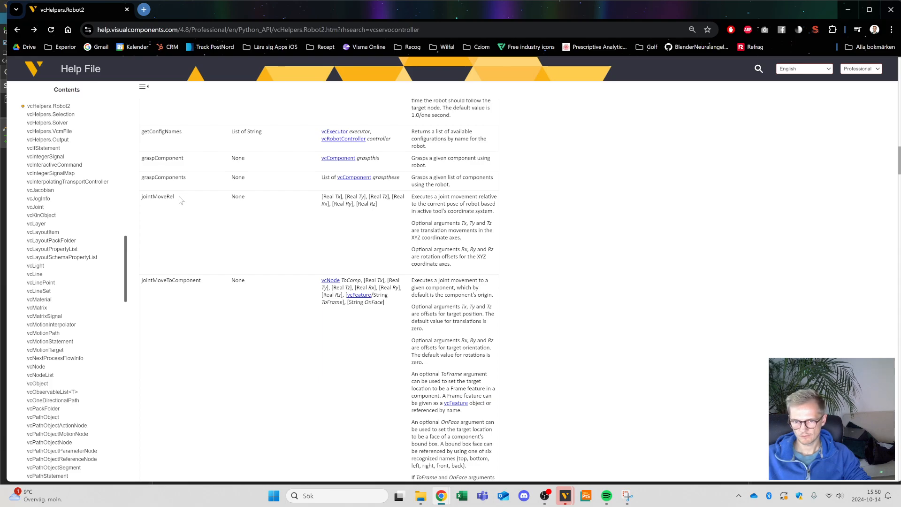
pyautogui.scroll(-8, 207, 220)
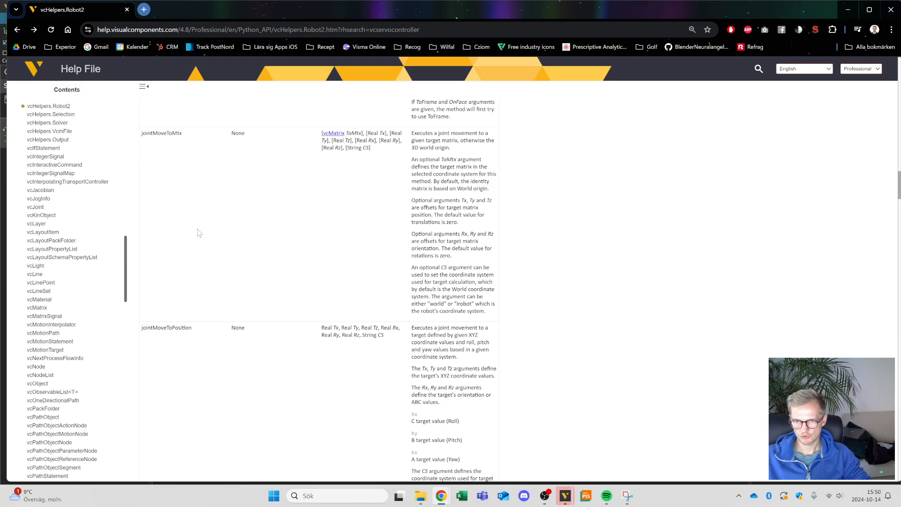
pyautogui.scroll(-15, 199, 233)
pyautogui.scroll(-15, 196, 241)
pyautogui.scroll(-15, 186, 241)
pyautogui.scroll(-10, 159, 220)
pyautogui.scroll(-8, 177, 225)
pyautogui.scroll(5, 197, 261)
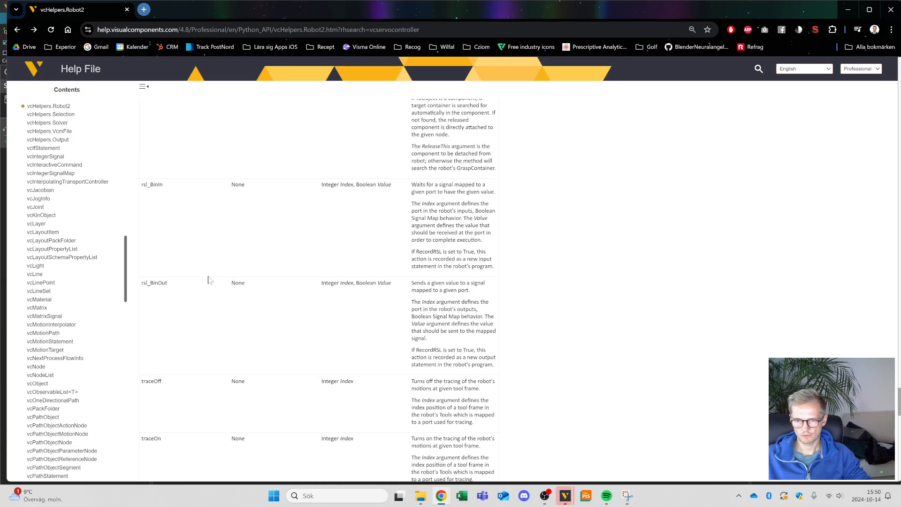
pyautogui.scroll(-10, 208, 277)
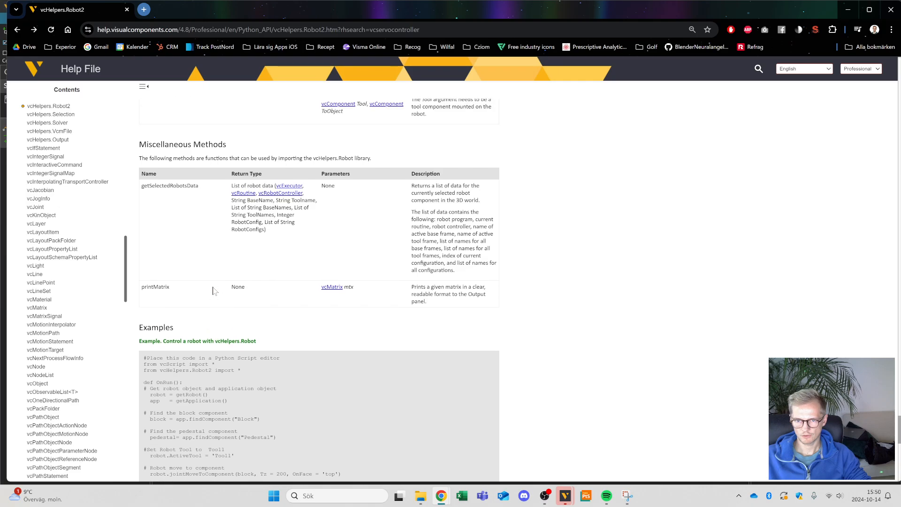
pyautogui.scroll(18, 212, 291)
pyautogui.scroll(-20, 214, 292)
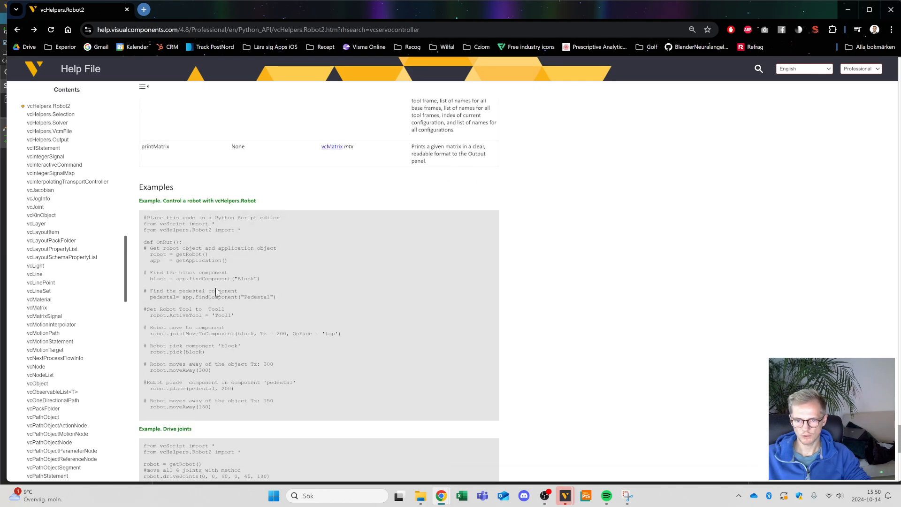
pyautogui.scroll(-3, 303, 372)
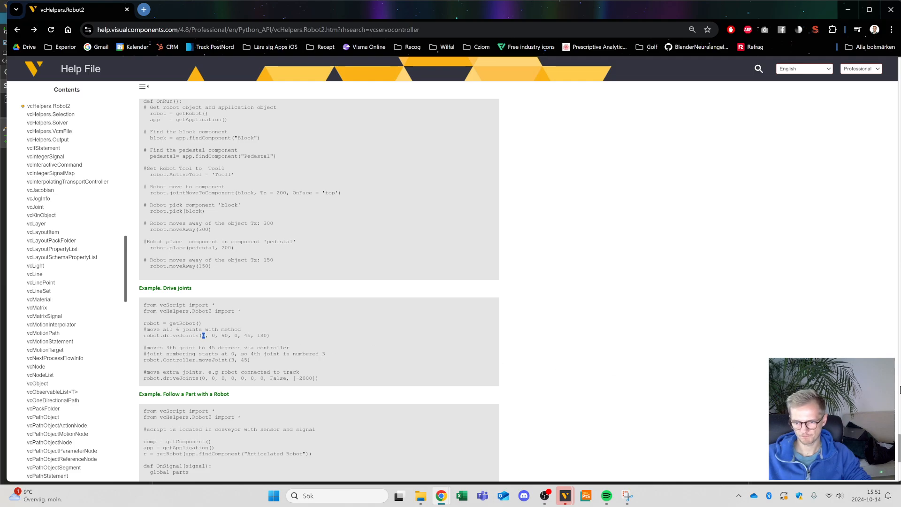
# - Find driveJ in the help page, copy the method name driveJoints and complete the RecogScript line under #turn 90 degrees as robo.driveJoints(
pyautogui.moveTo(899, 447); pyautogui.dragTo(883, 331)
pyautogui.hotkey('ctrl', 'f')
pyautogui.write('driveJ')
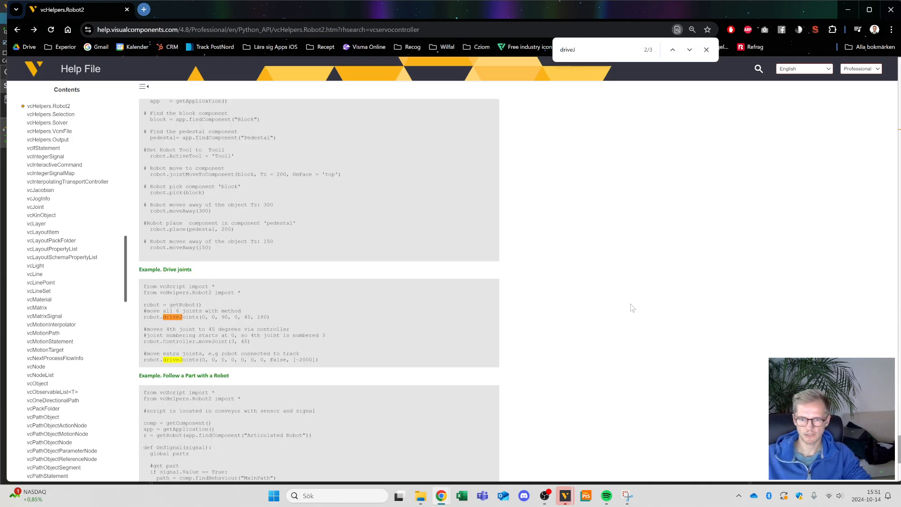
pyautogui.click(673, 50)
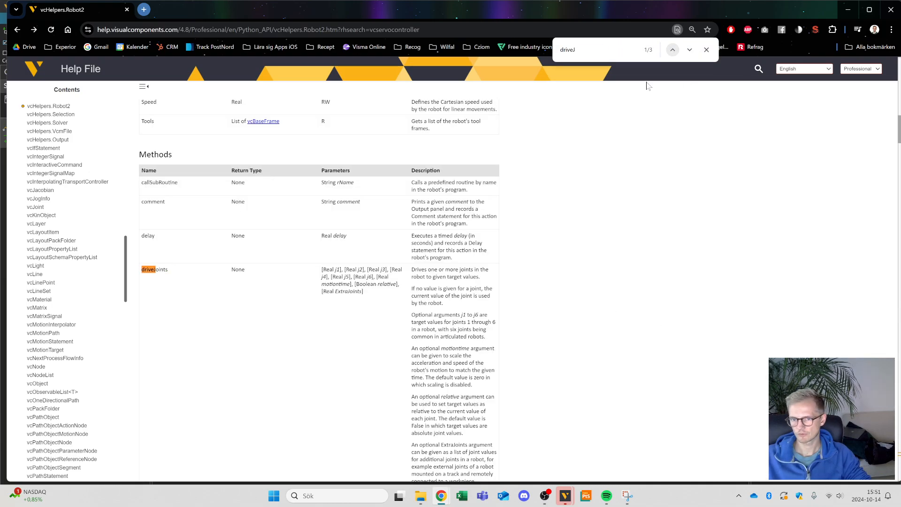
pyautogui.doubleClick(145, 271)
pyautogui.hotkey('ctrl', 'c')
pyautogui.moveTo(321, 270); pyautogui.dragTo(335, 270)
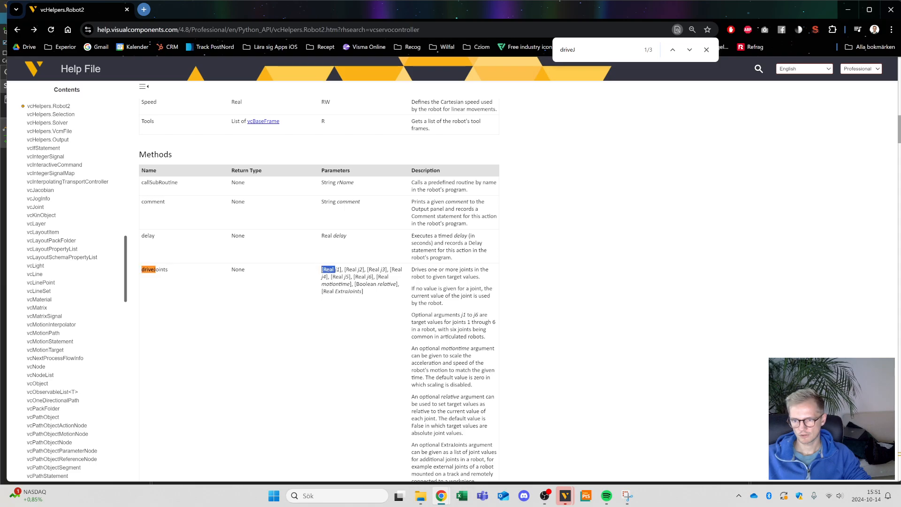
pyautogui.click(848, 9)
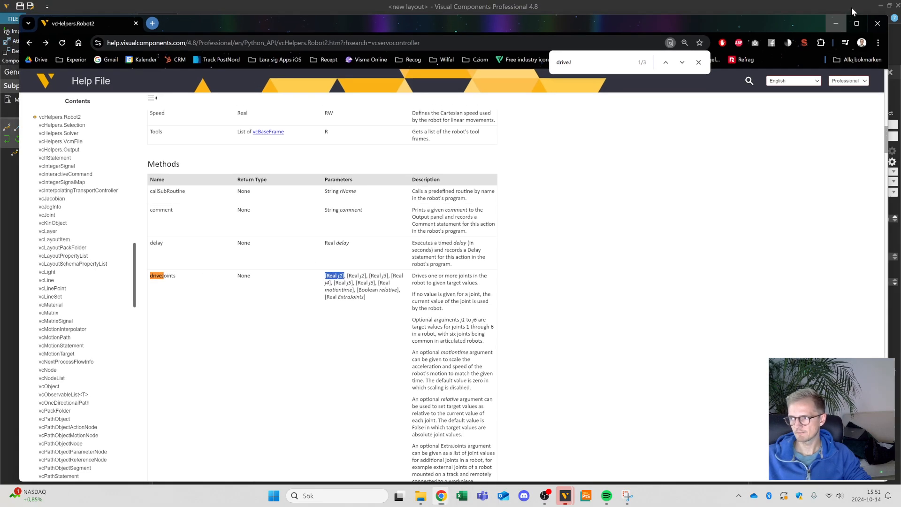
pyautogui.hotkey('ctrl', 'v')
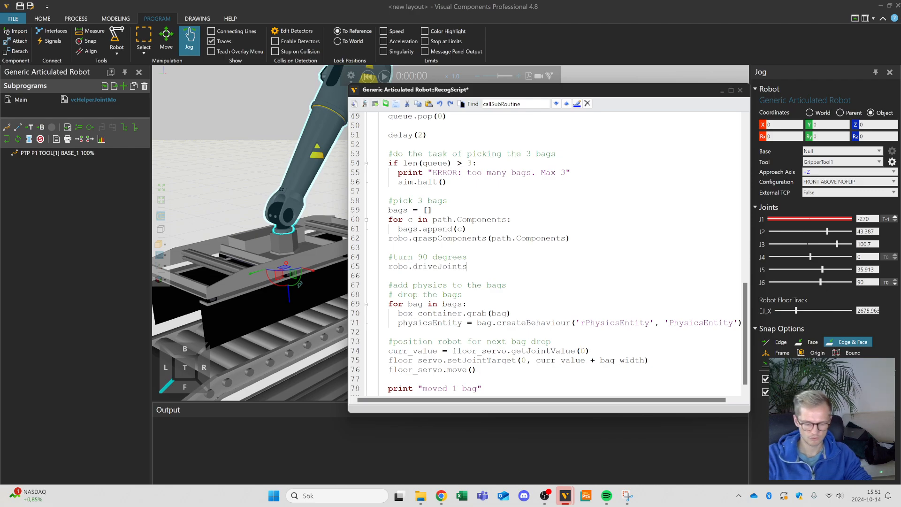
# - Return to the Chrome help page and examine the argument lists of the driveJoints calls in the Drive joints example
pyautogui.moveTo(442, 495)
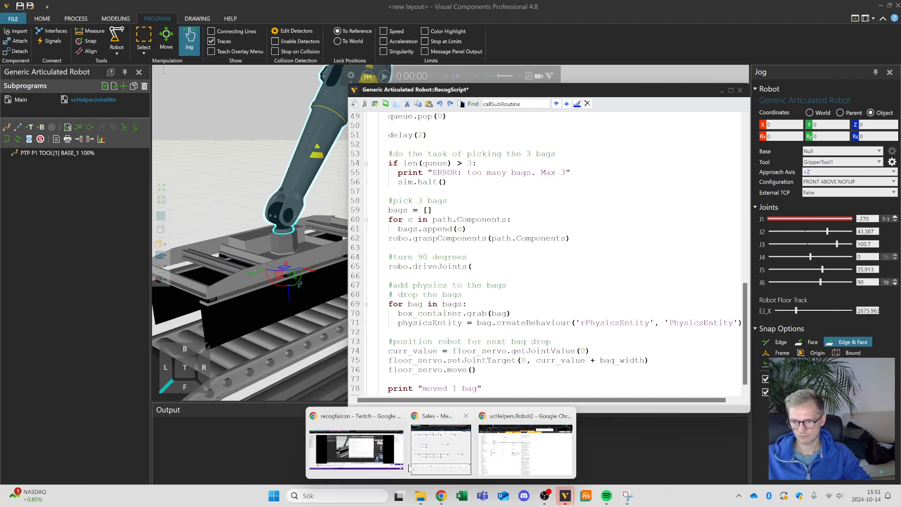
pyautogui.click(520, 450)
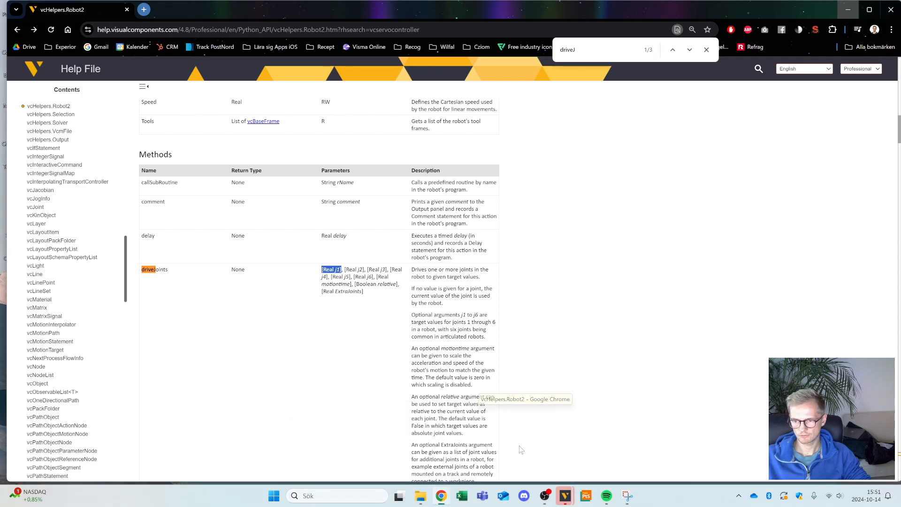
pyautogui.click(793, 51)
pyautogui.click(690, 50)
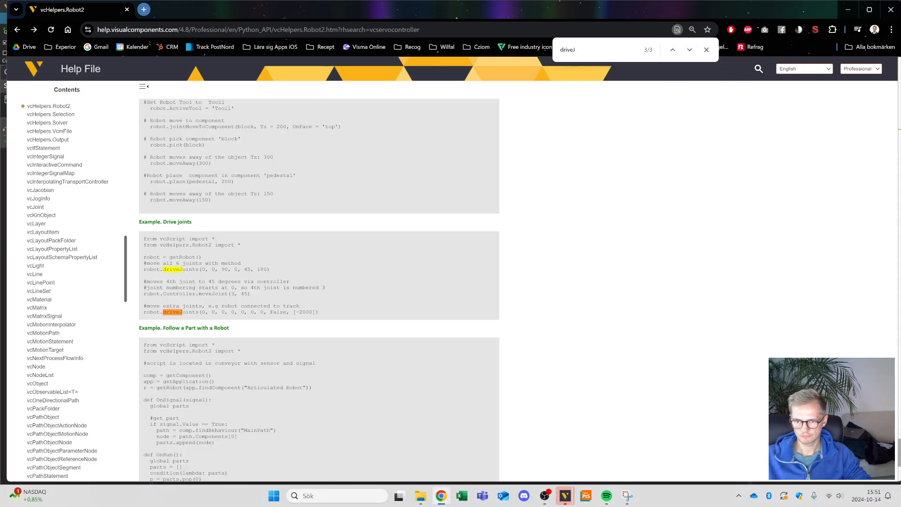
pyautogui.moveTo(198, 312); pyautogui.dragTo(260, 313)
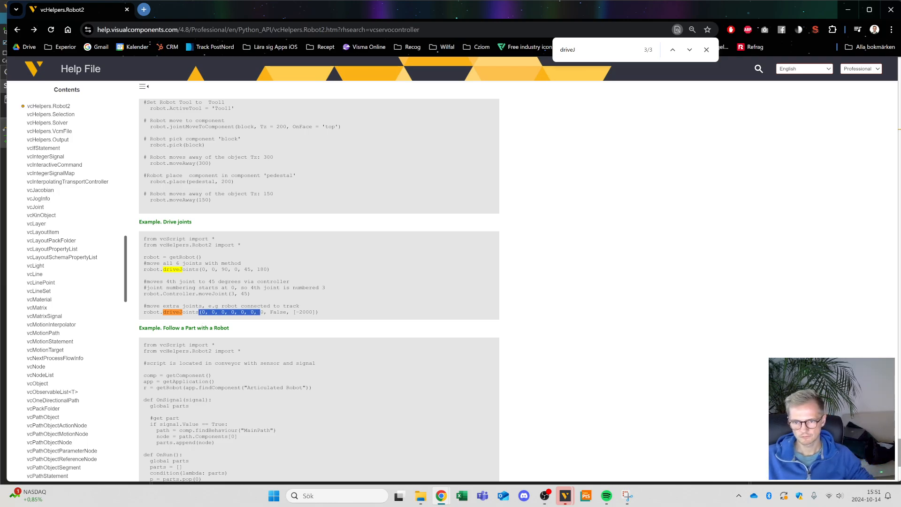
pyautogui.moveTo(199, 269); pyautogui.dragTo(277, 273)
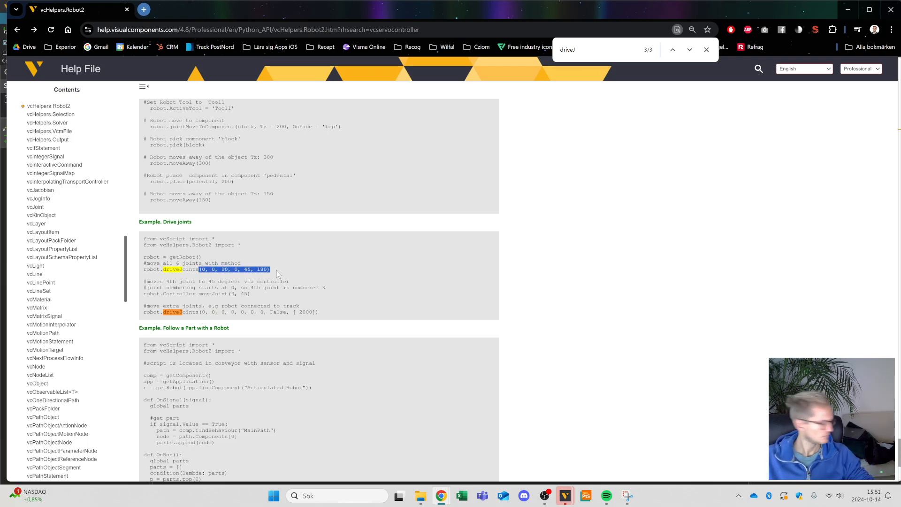
pyautogui.moveTo(566, 500)
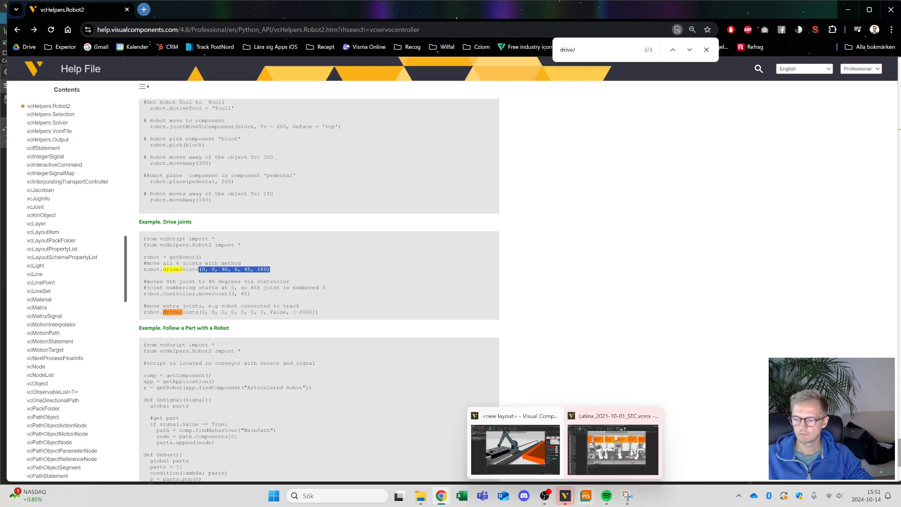
pyautogui.click(570, 498)
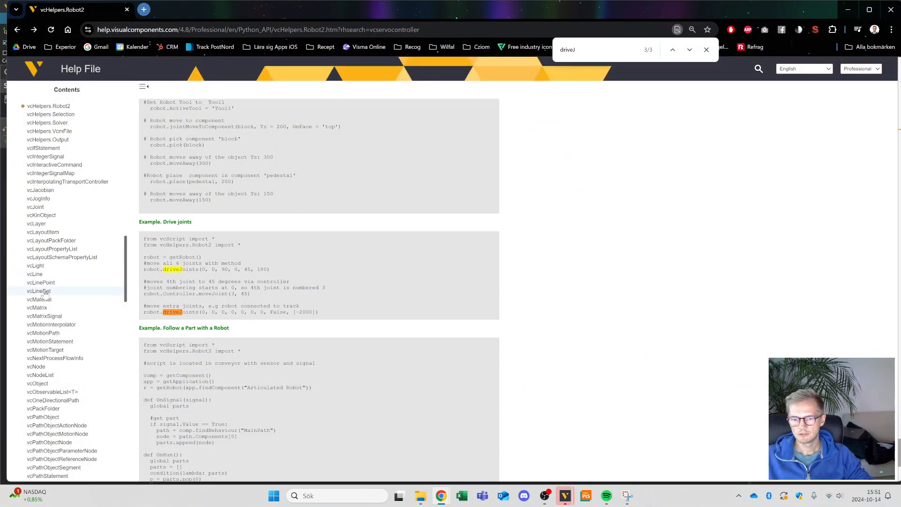
pyautogui.moveTo(545, 497)
pyautogui.click(560, 451)
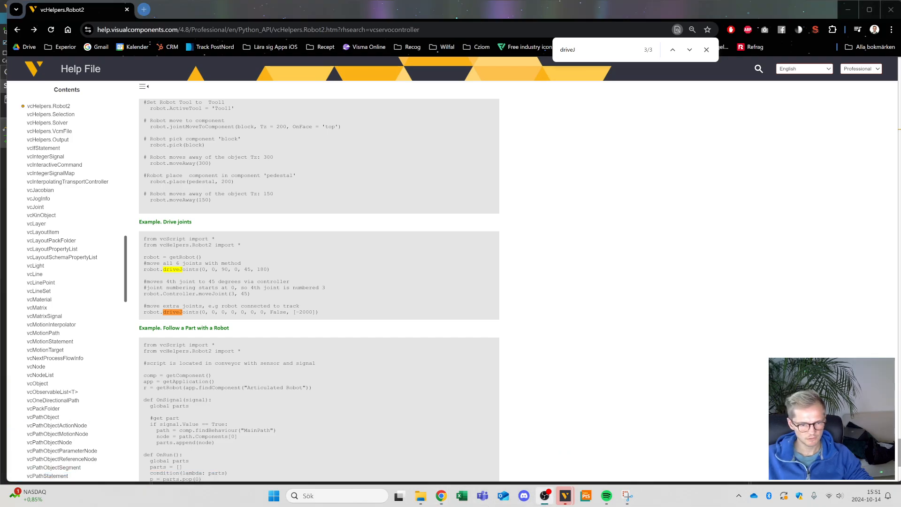